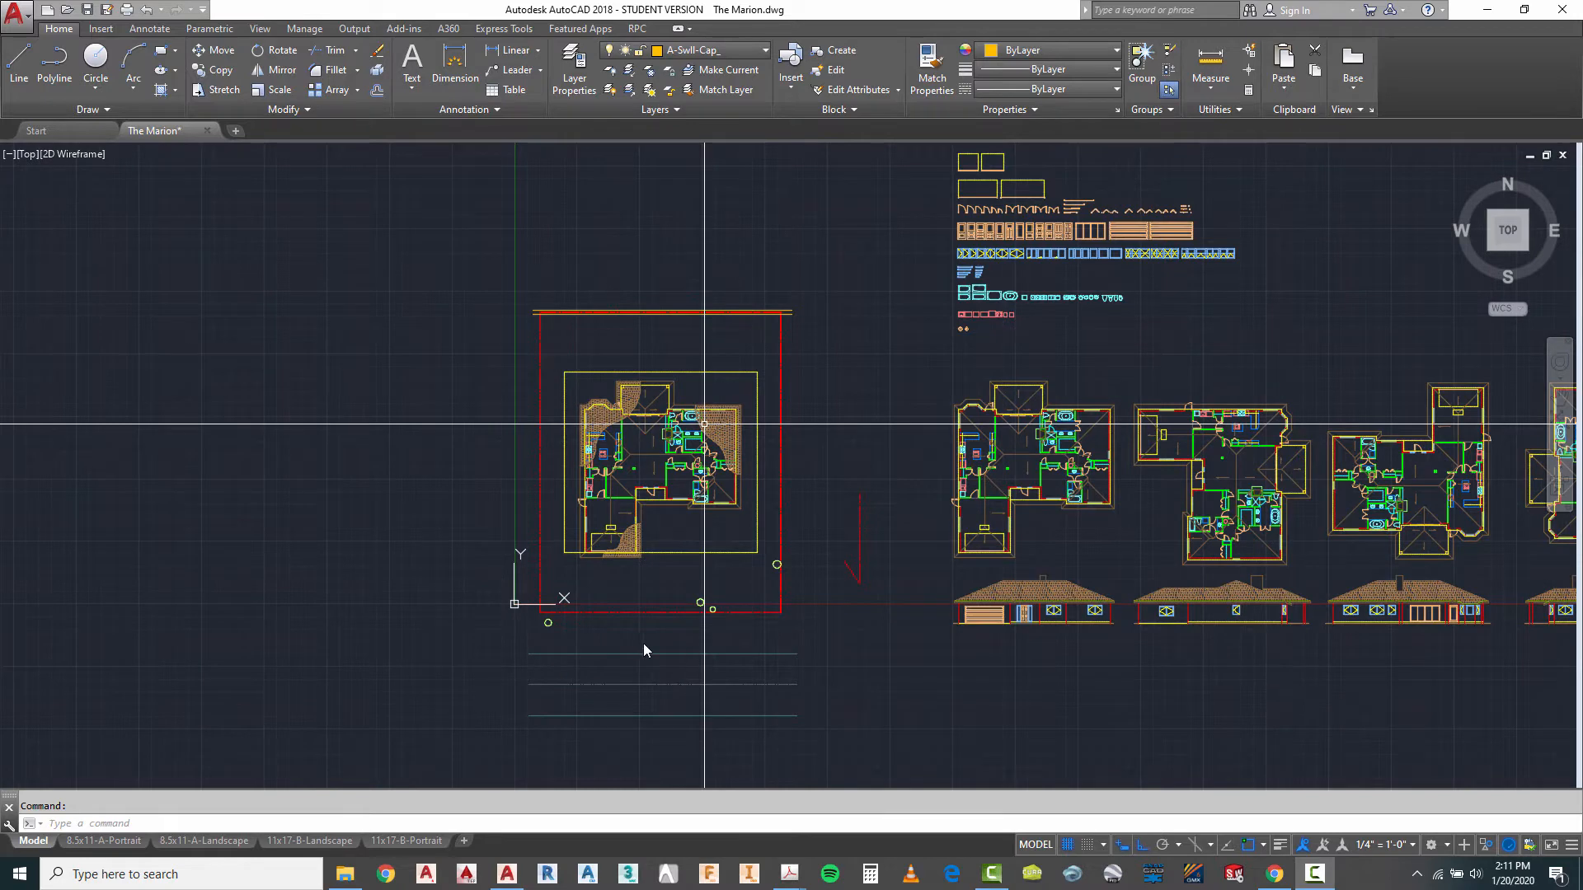
left_click(656, 576)
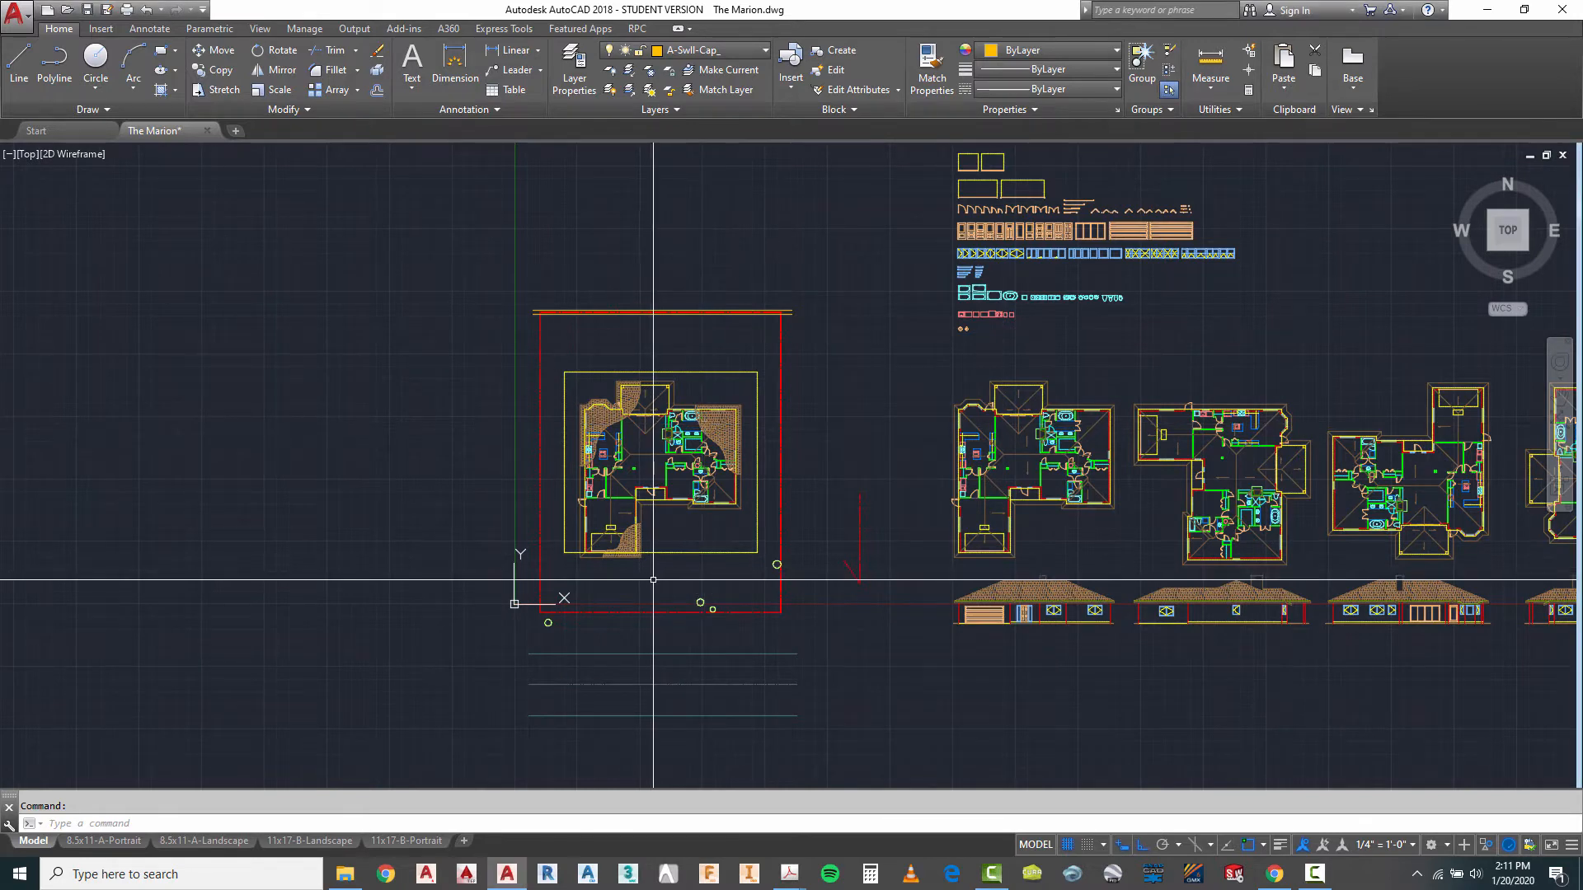
scroll(652, 589, "up", 2)
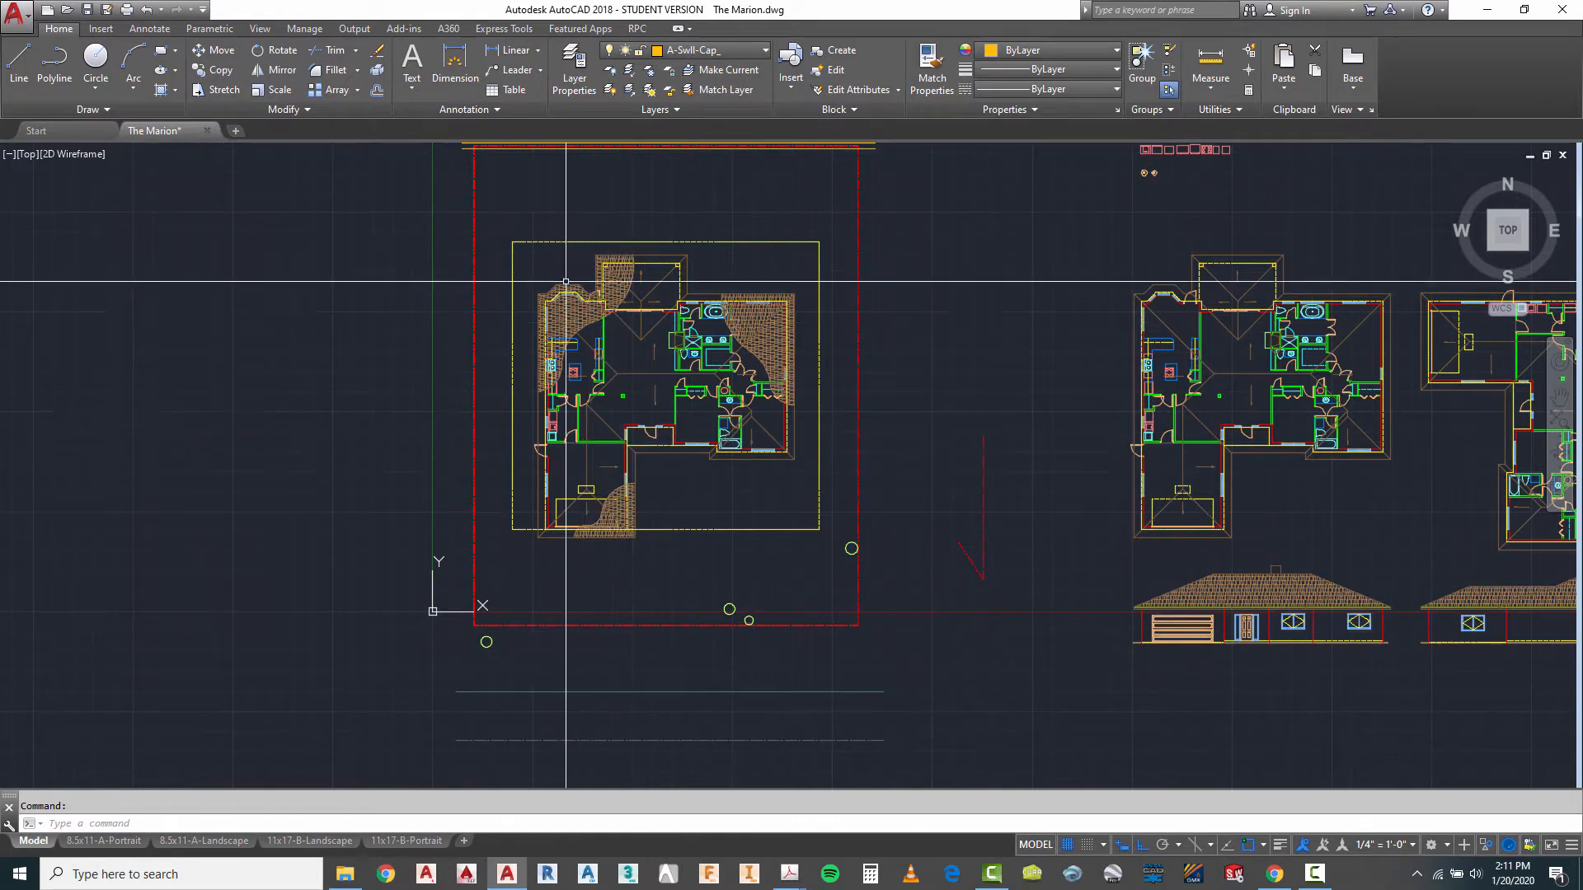
scroll(573, 422, "down", 2)
scroll(635, 292, "up", 2)
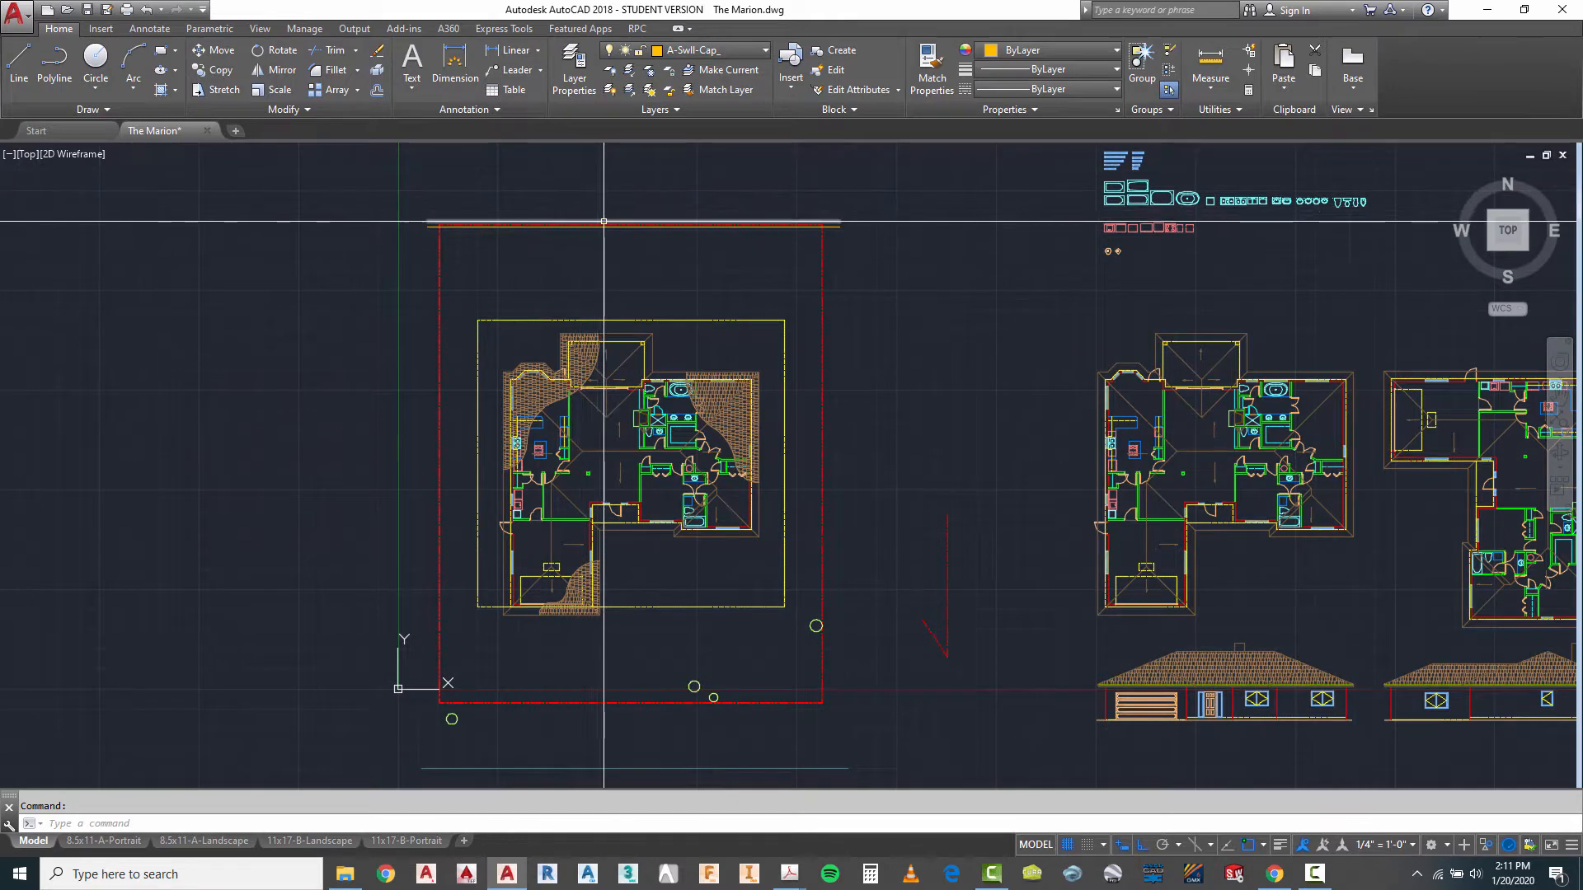
- Make A-Drve the current layer in the Layer Properties Manager and close the manager
left_click(575, 76)
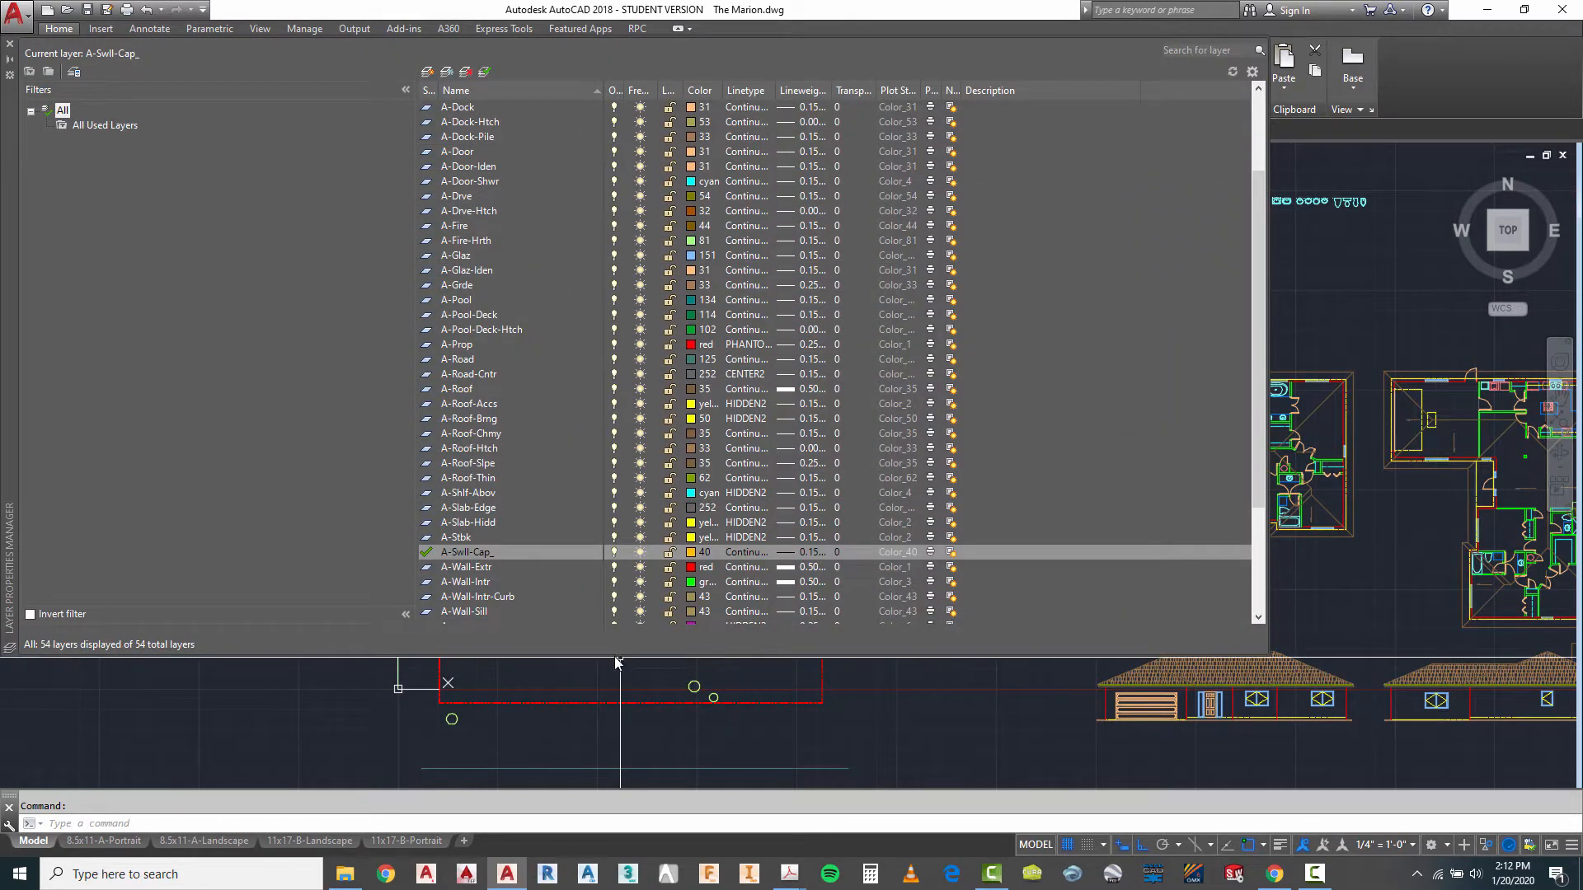
left_click_drag(615, 655, 611, 747)
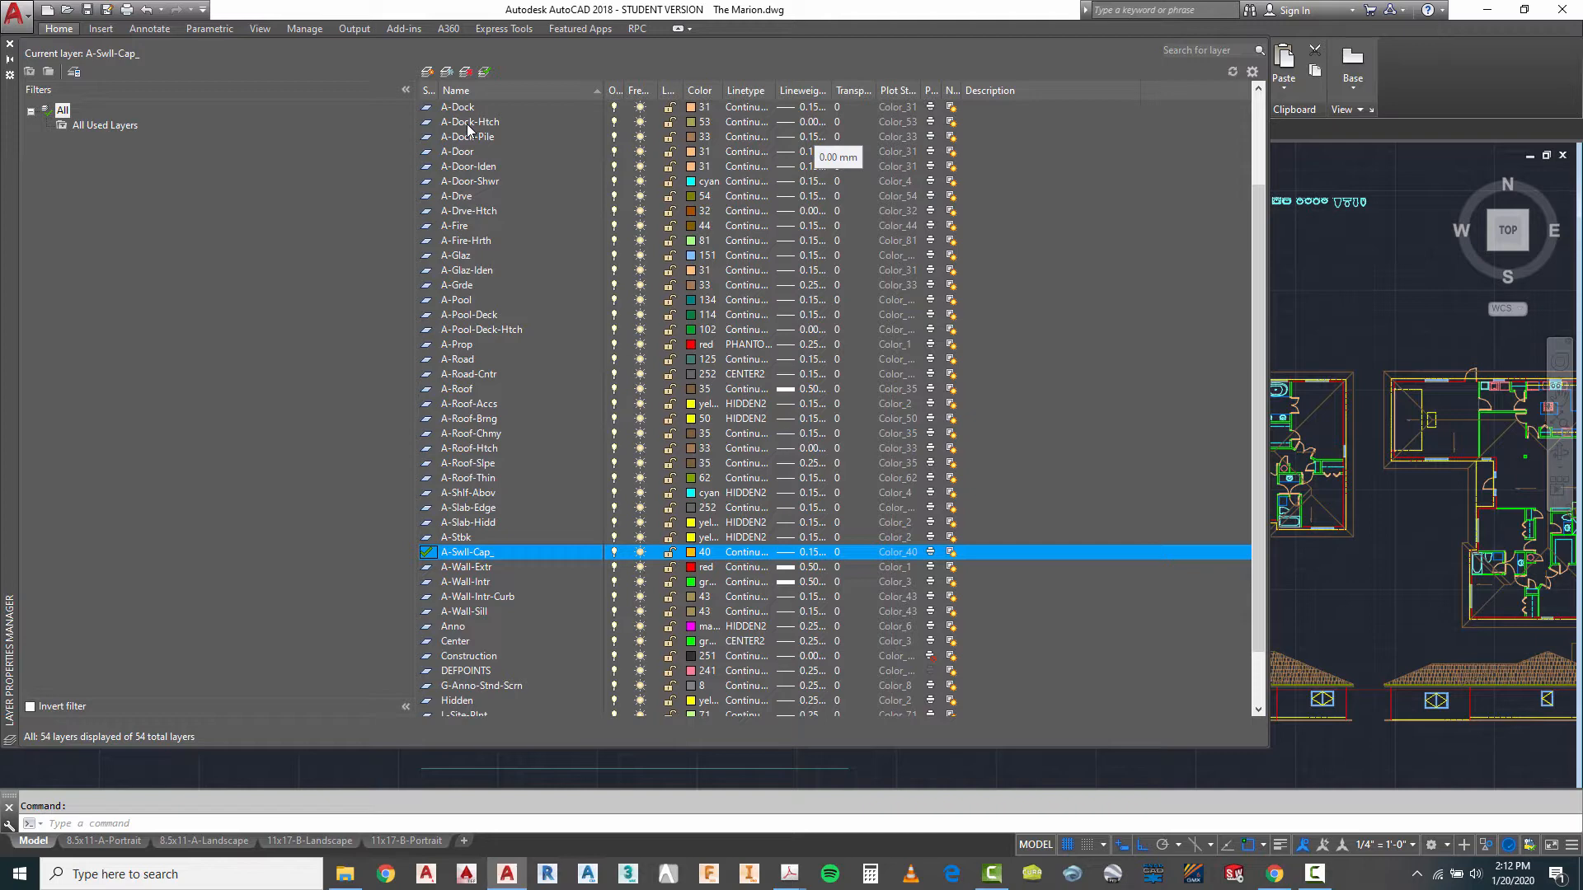
scroll(467, 128, "down", 2)
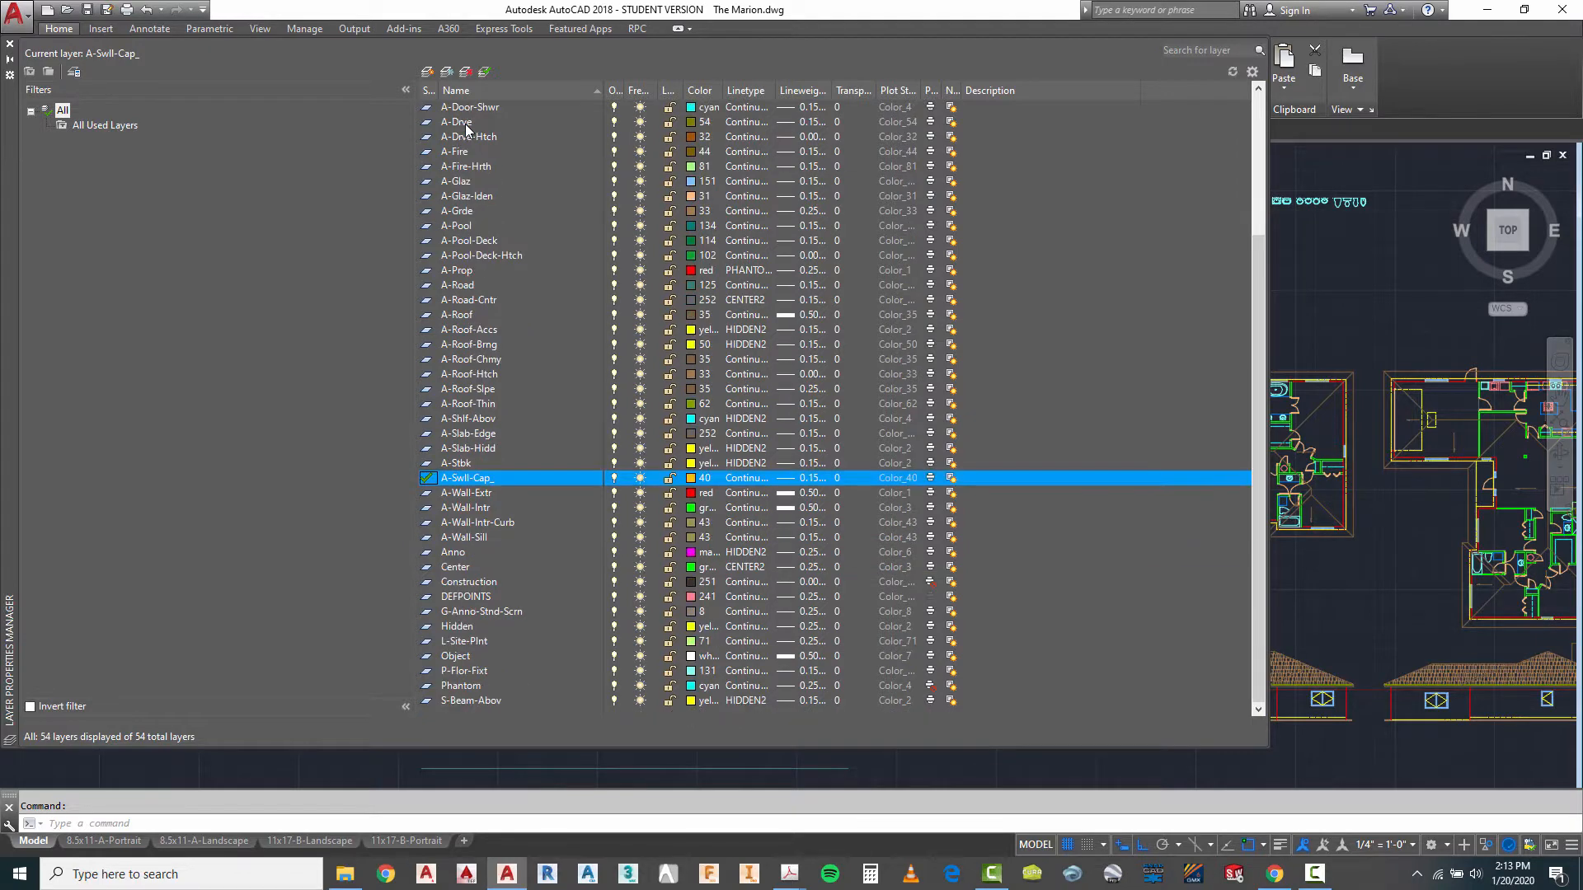
left_click(467, 126)
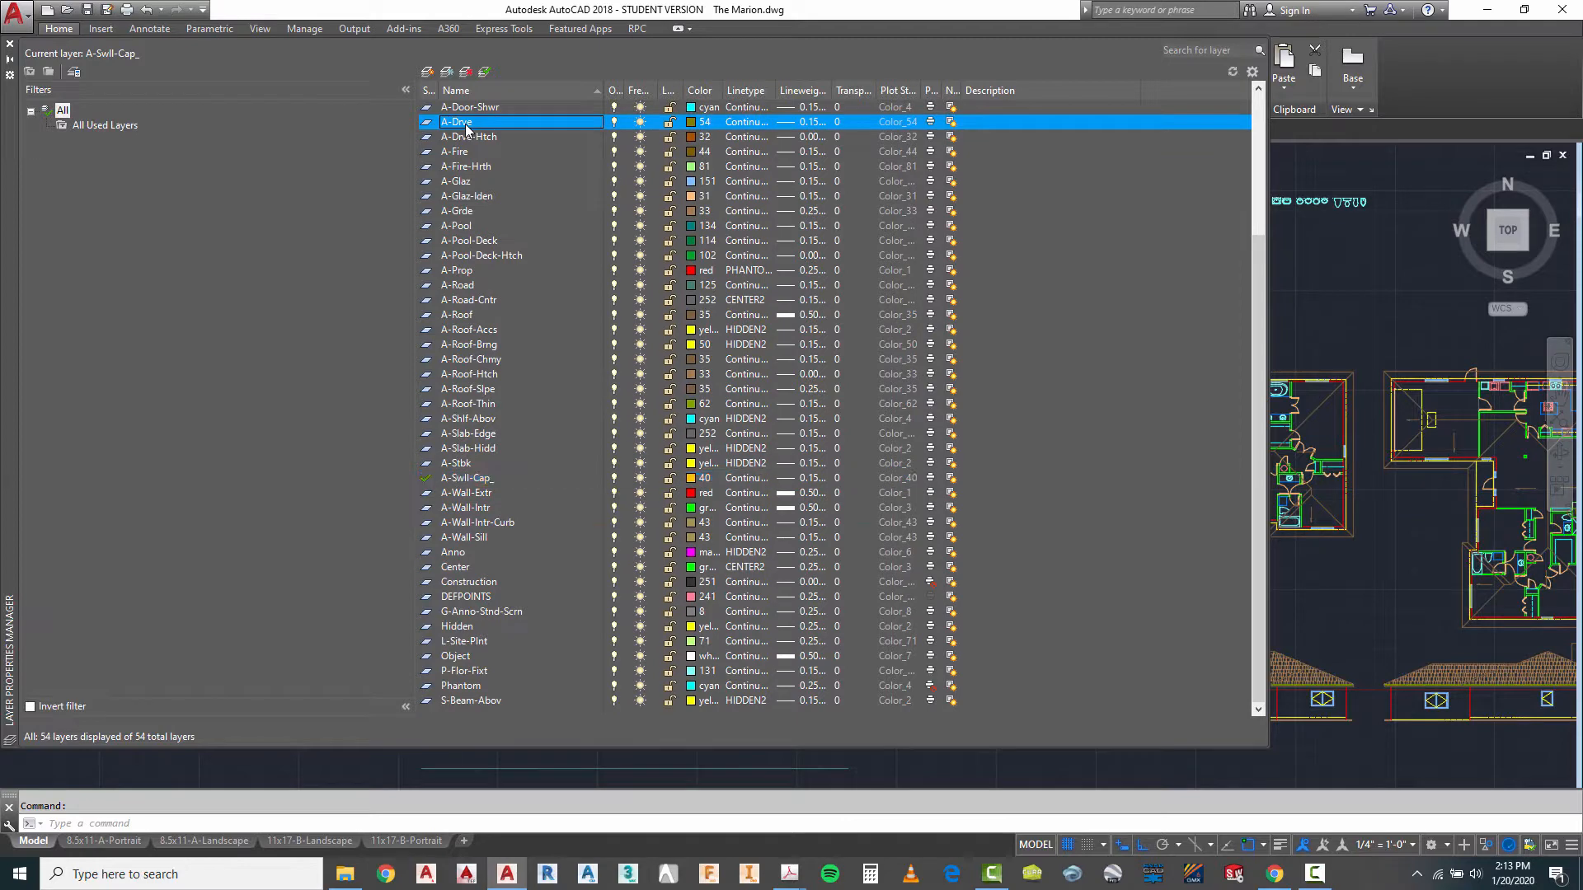
left_click(487, 74)
left_click(9, 42)
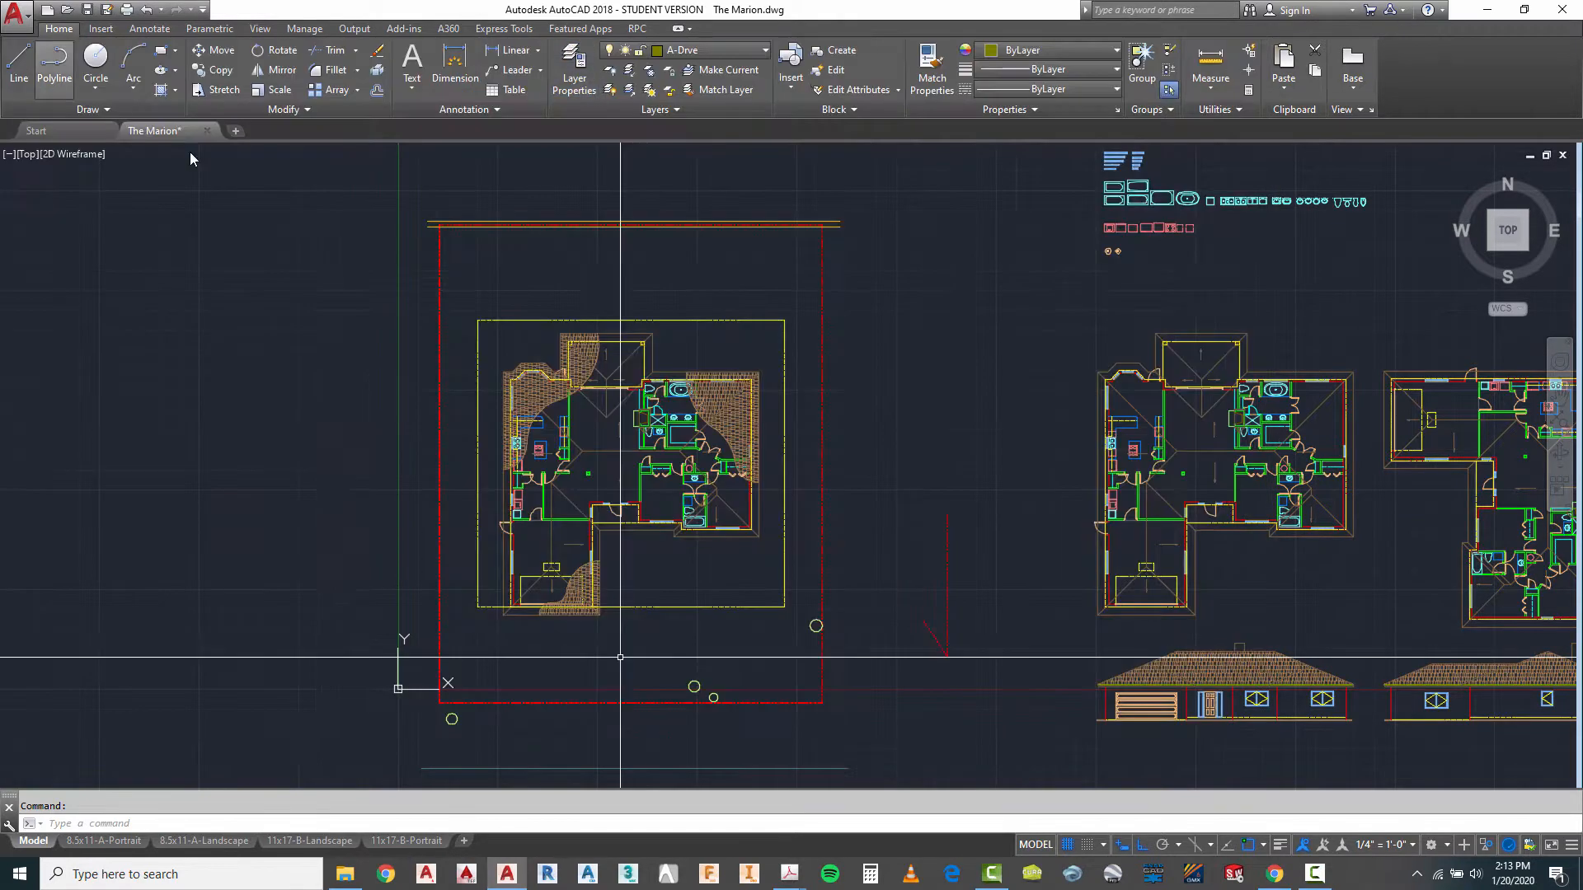
- Draw a vertical line from the west side of the garage door opening, at the outer wall line, down to the nearest road edge
scroll(547, 381, "down", 2)
scroll(551, 534, "up", 2)
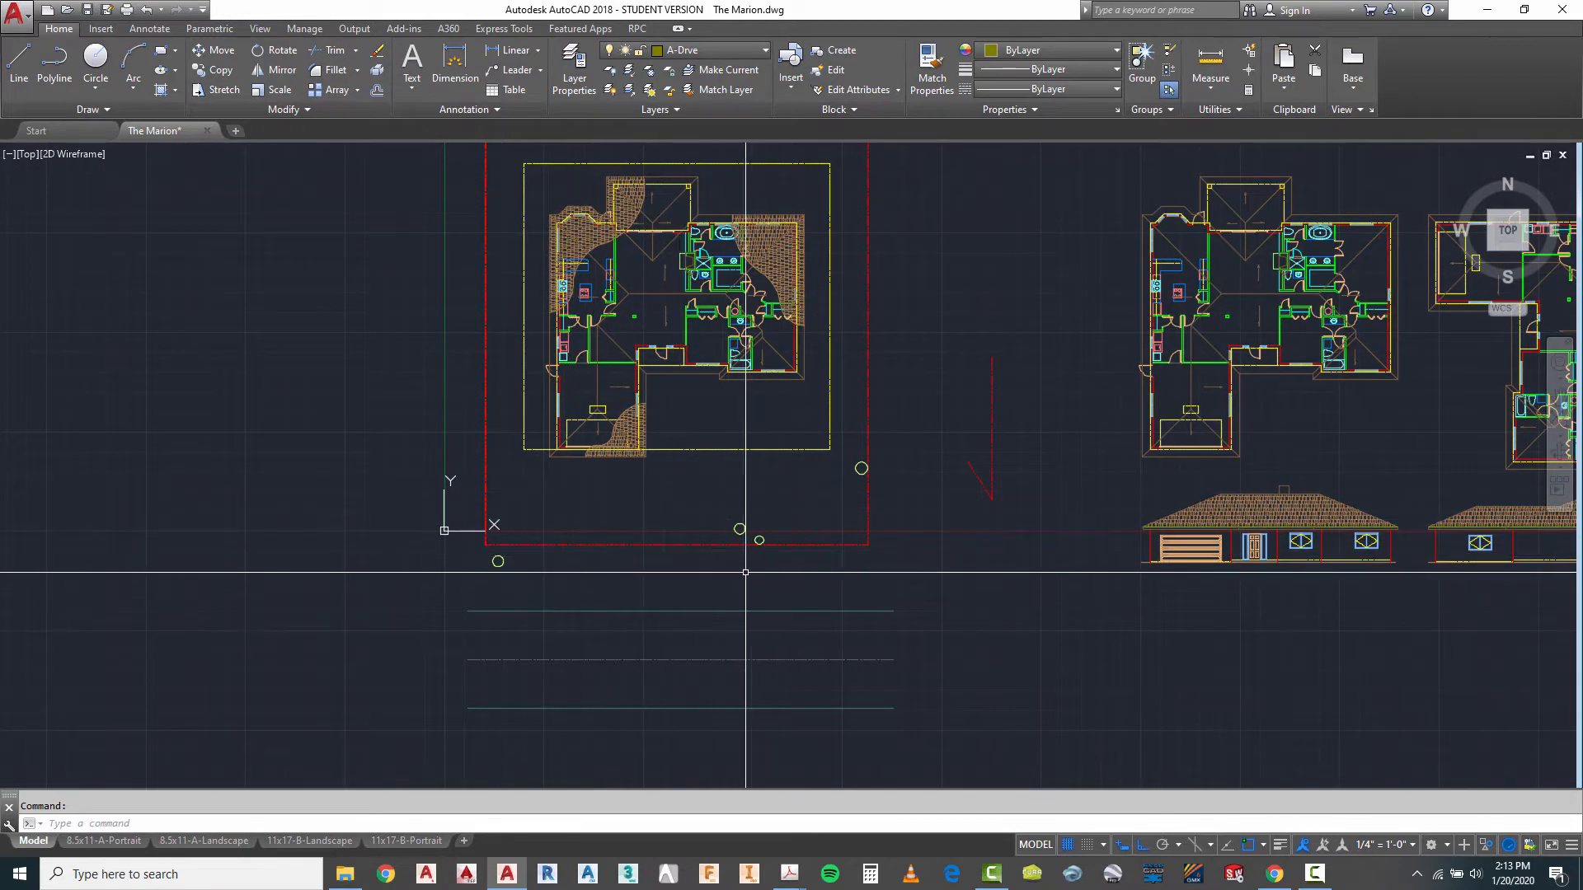
scroll(749, 569, "up", 2)
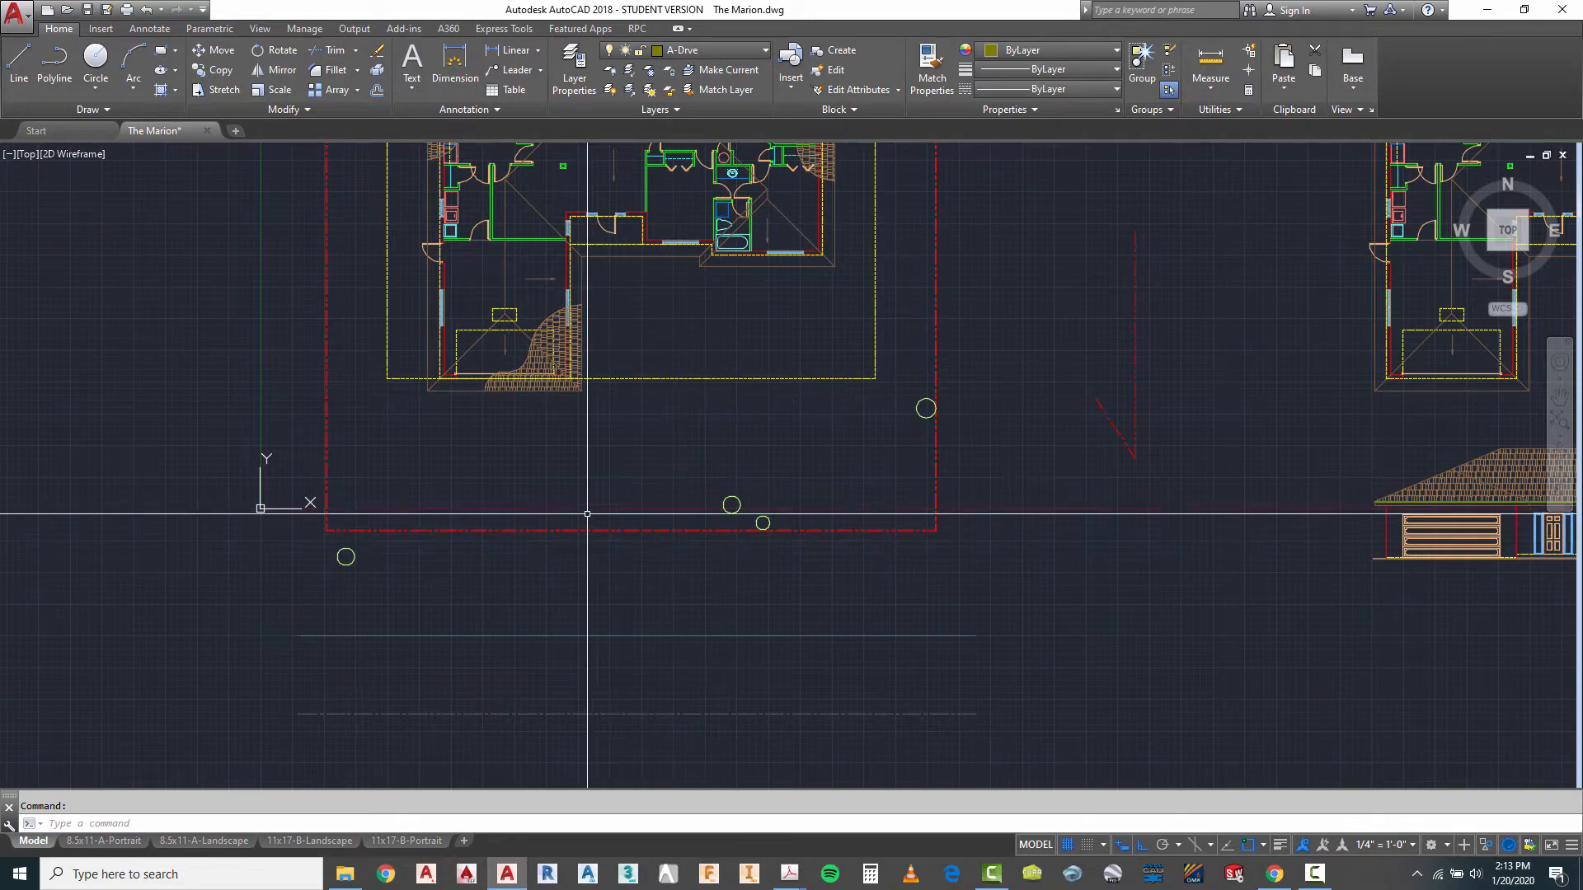
scroll(421, 386, "up", 2)
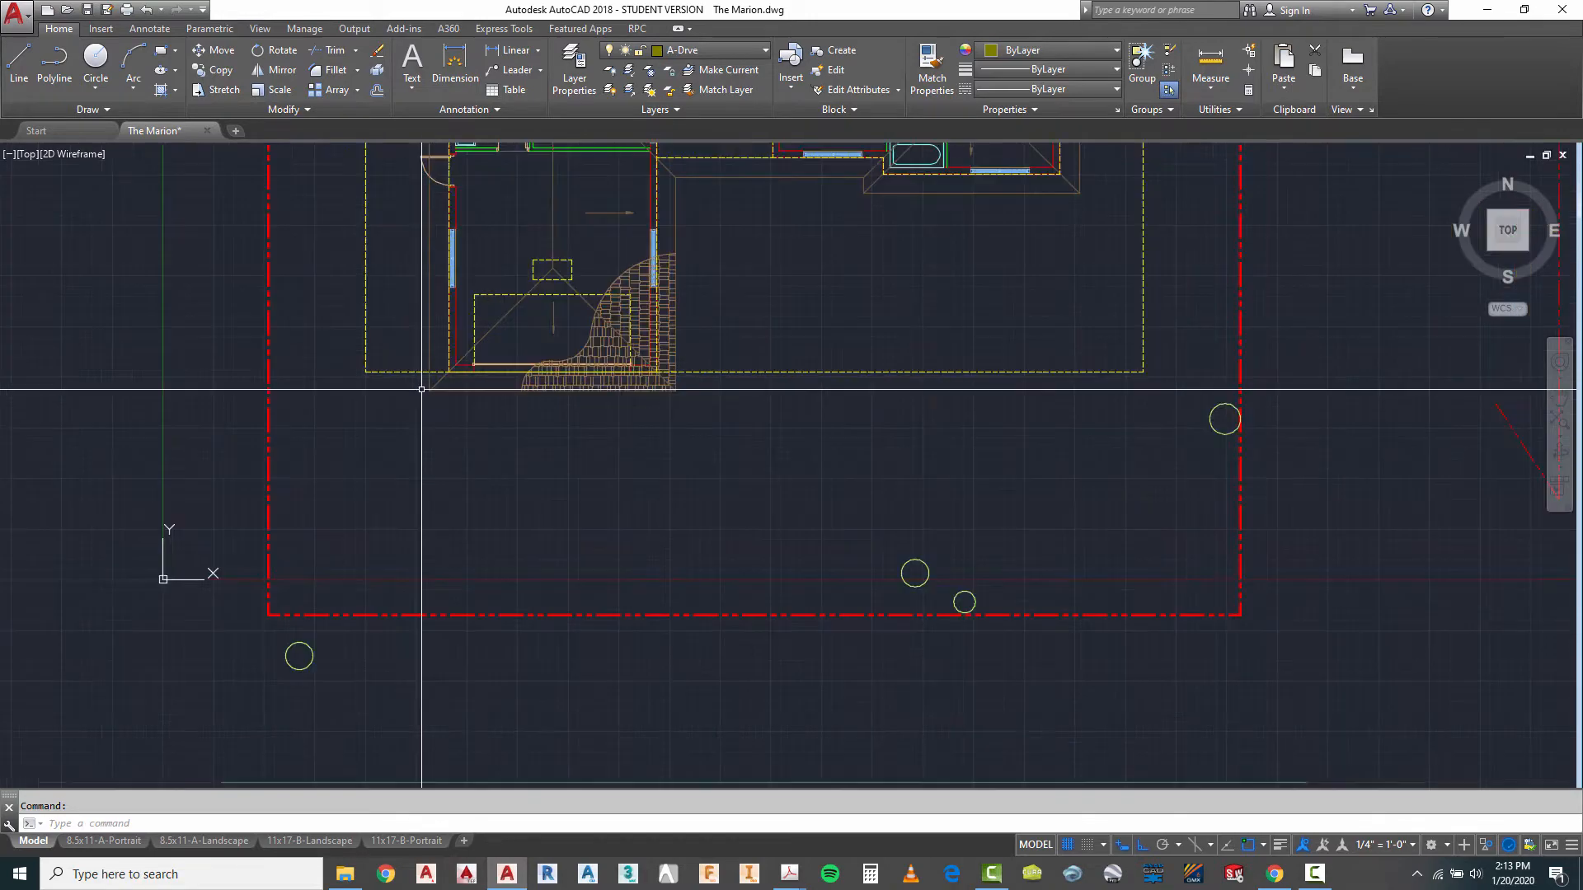
left_click(18, 66)
scroll(413, 368, "up", 4)
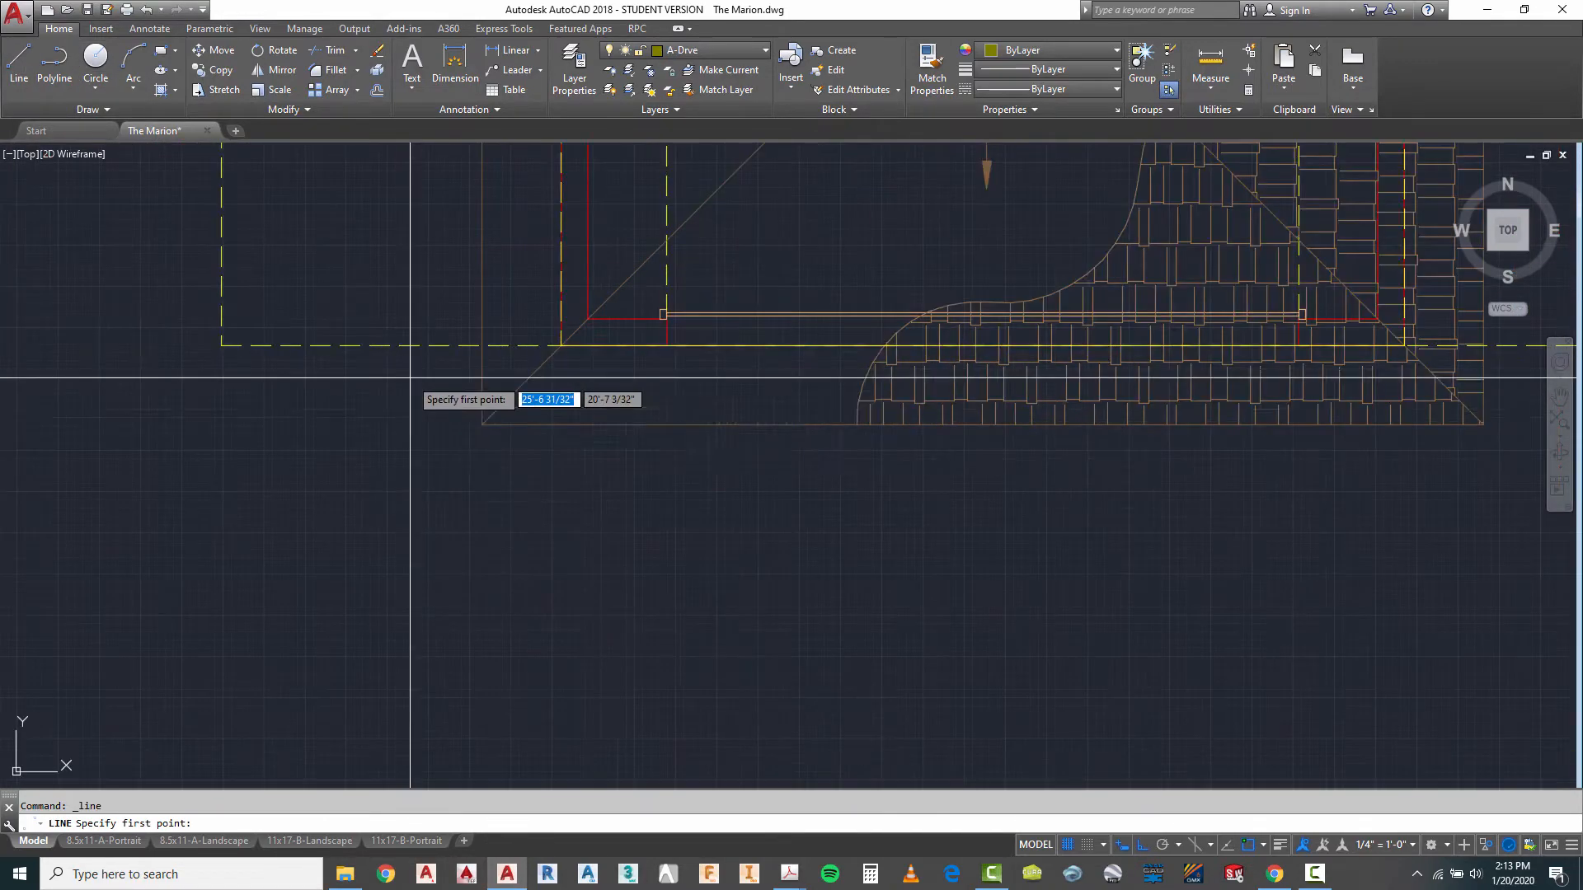
left_click(666, 346)
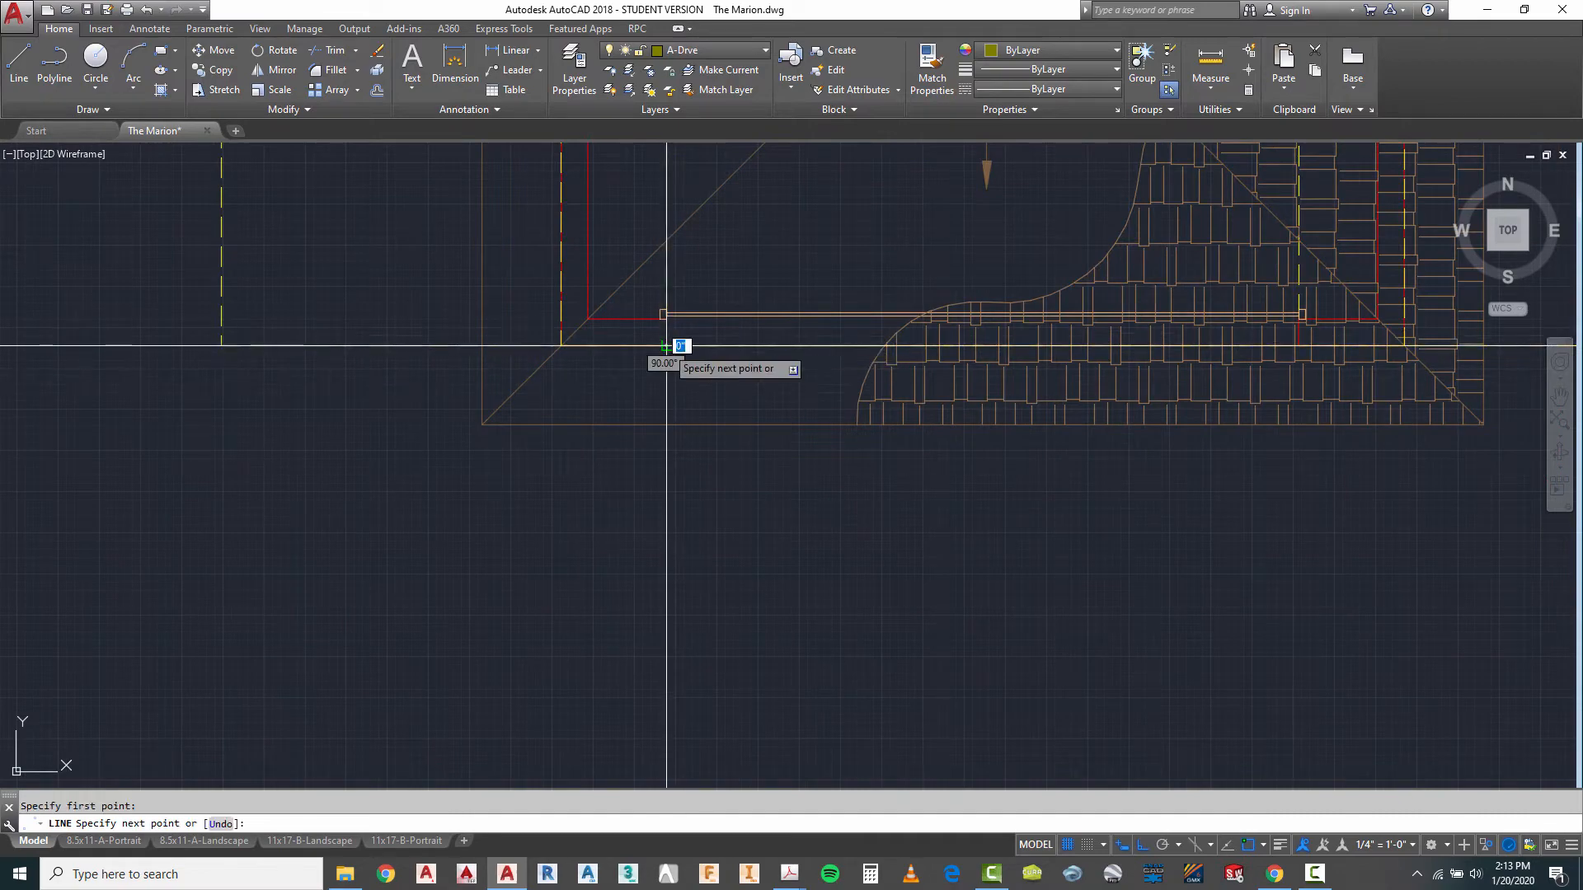
scroll(665, 357, "down", 5)
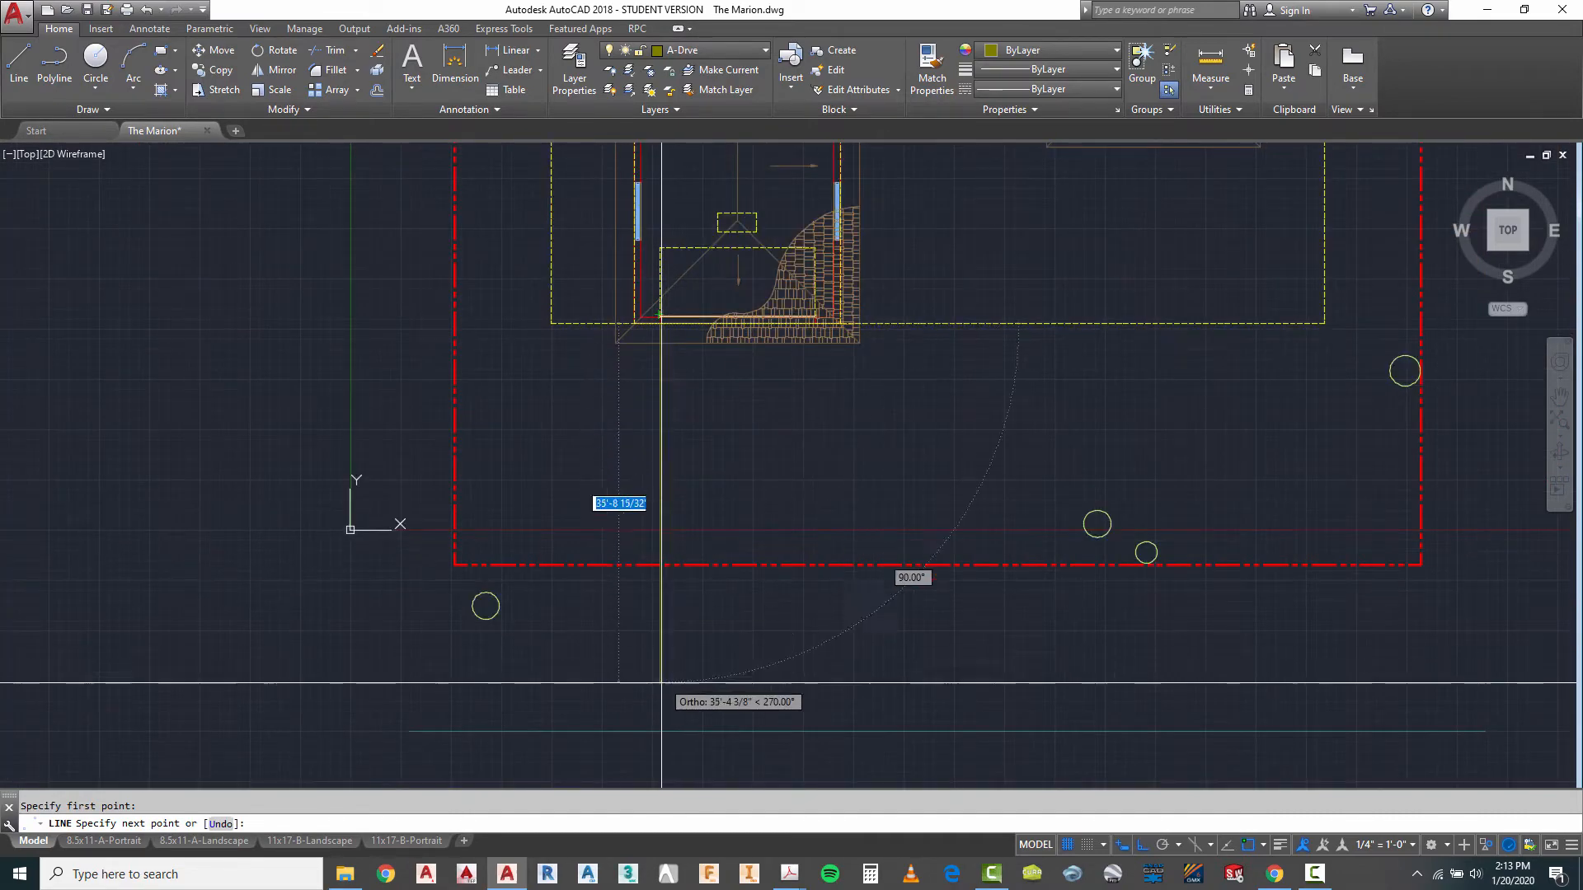
left_click(661, 732)
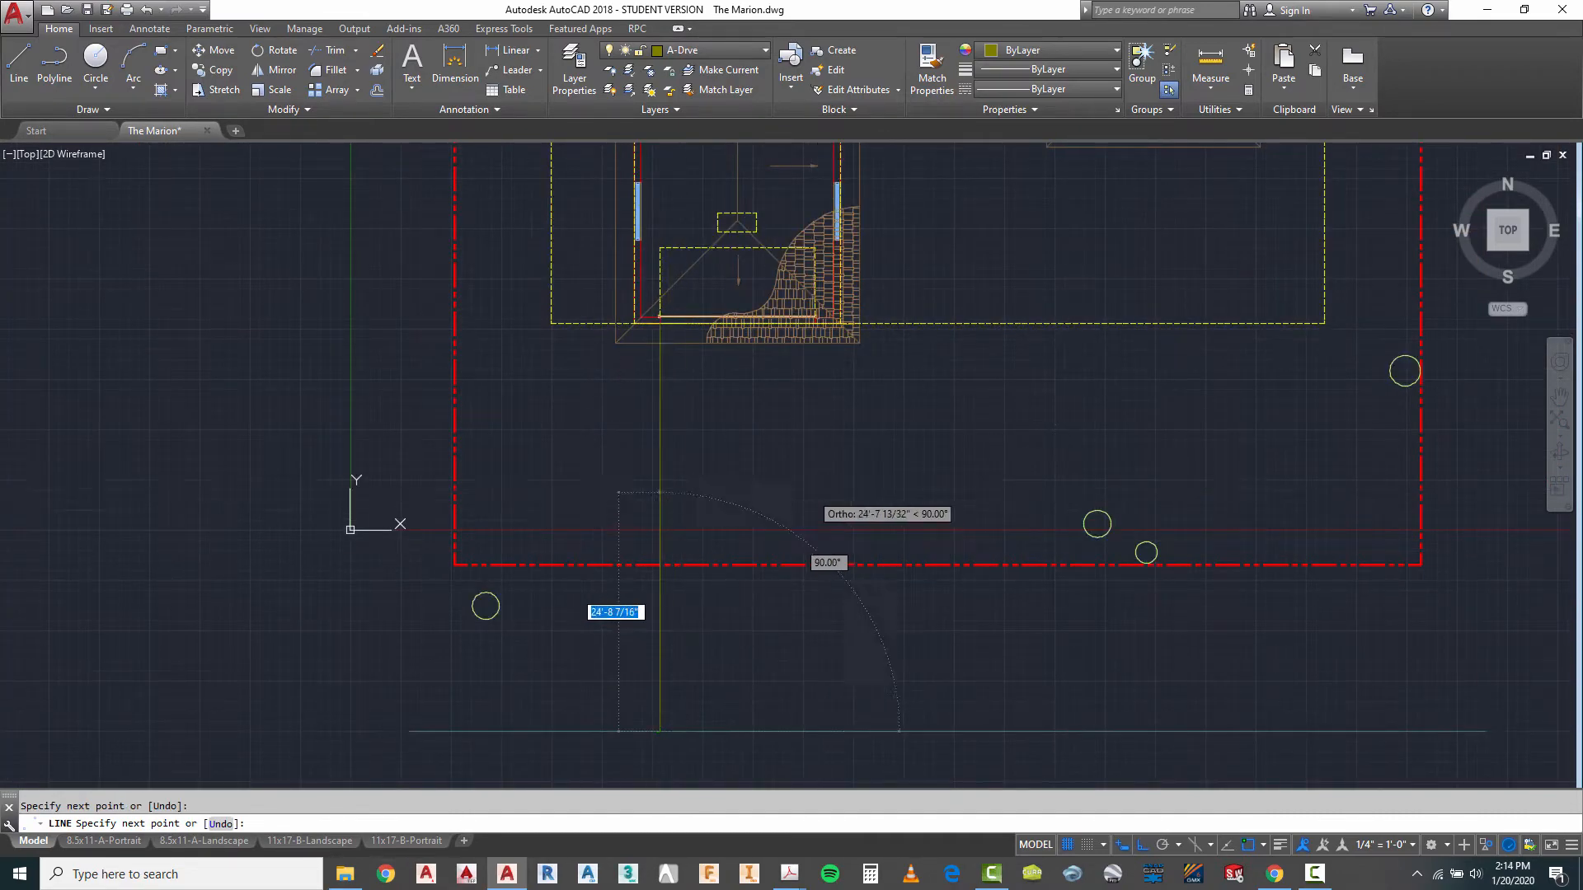
key("Escape")
- Move the vertical driveway line 8 inches west, away from the garage door opening
type("m")
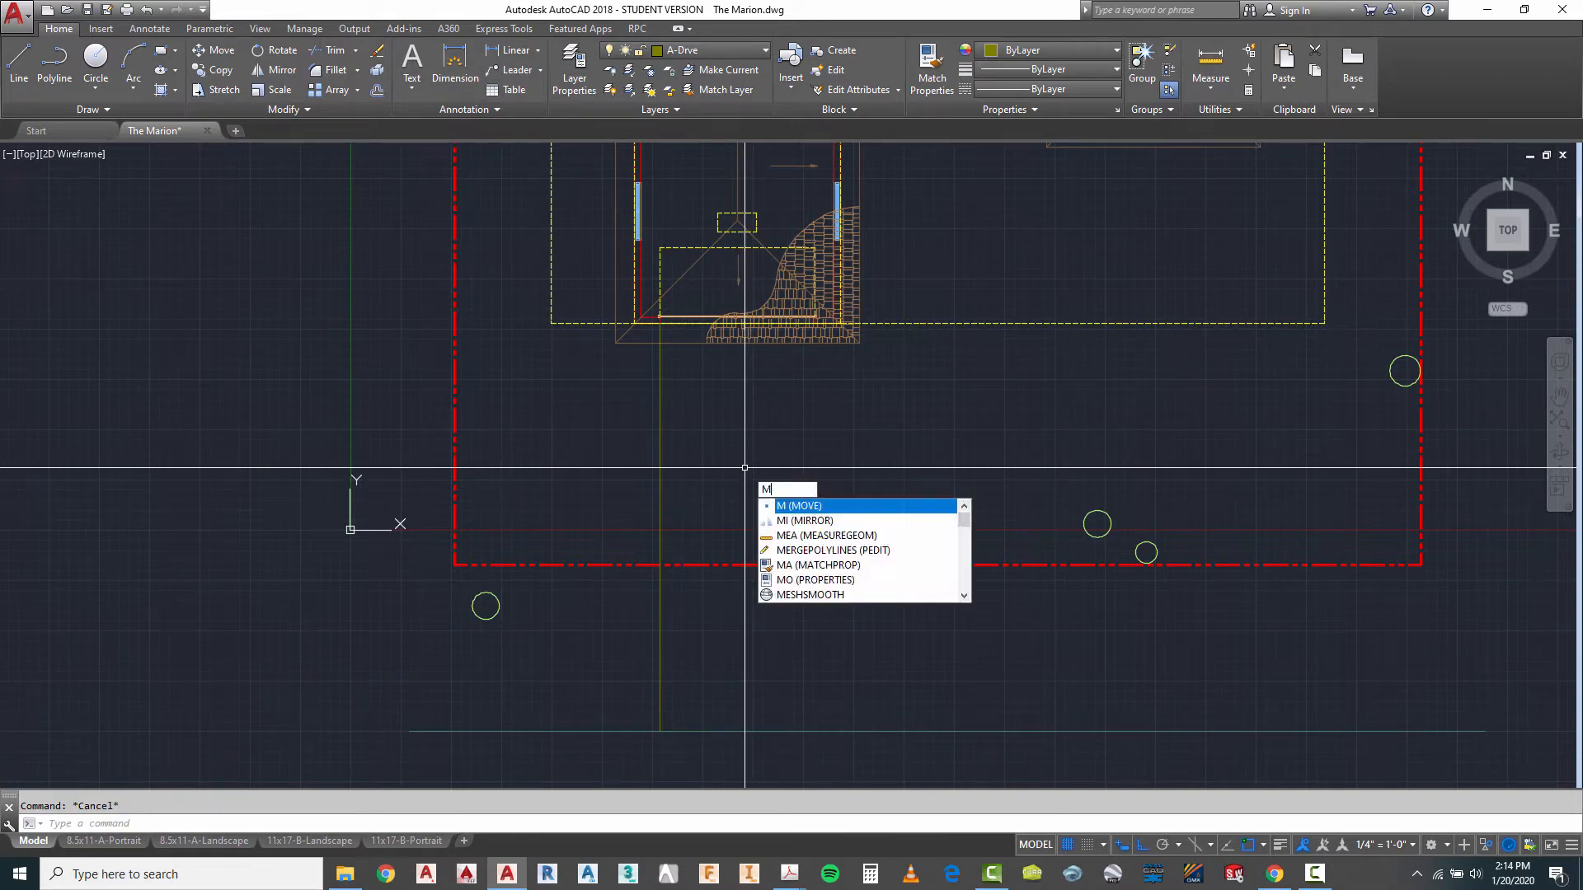
key("Return")
left_click(659, 470)
key("Return")
left_click(747, 481)
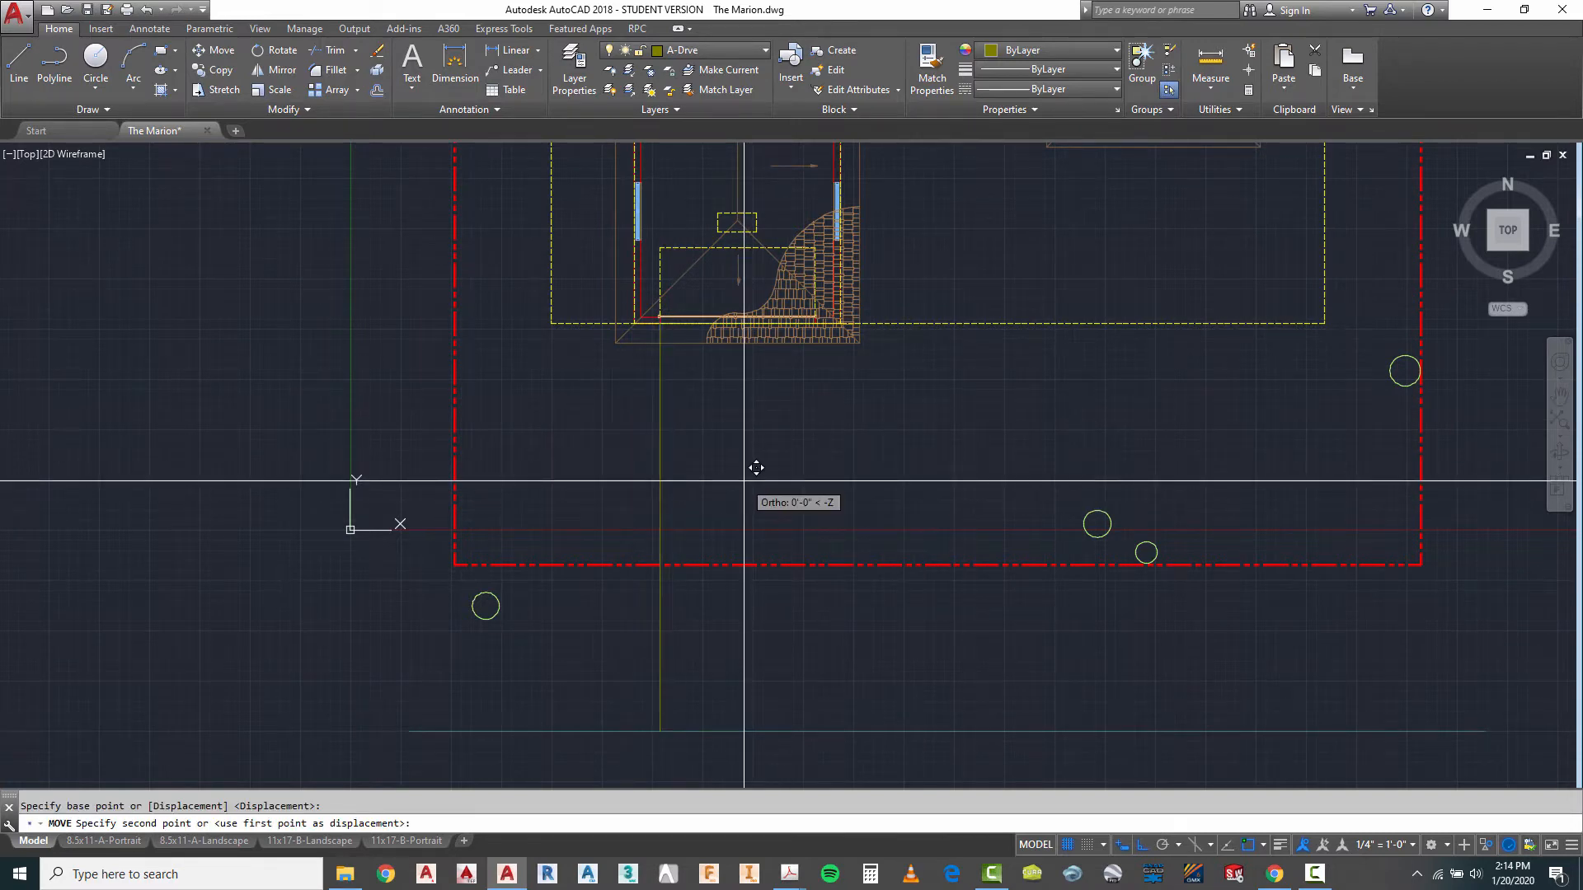
type("8")
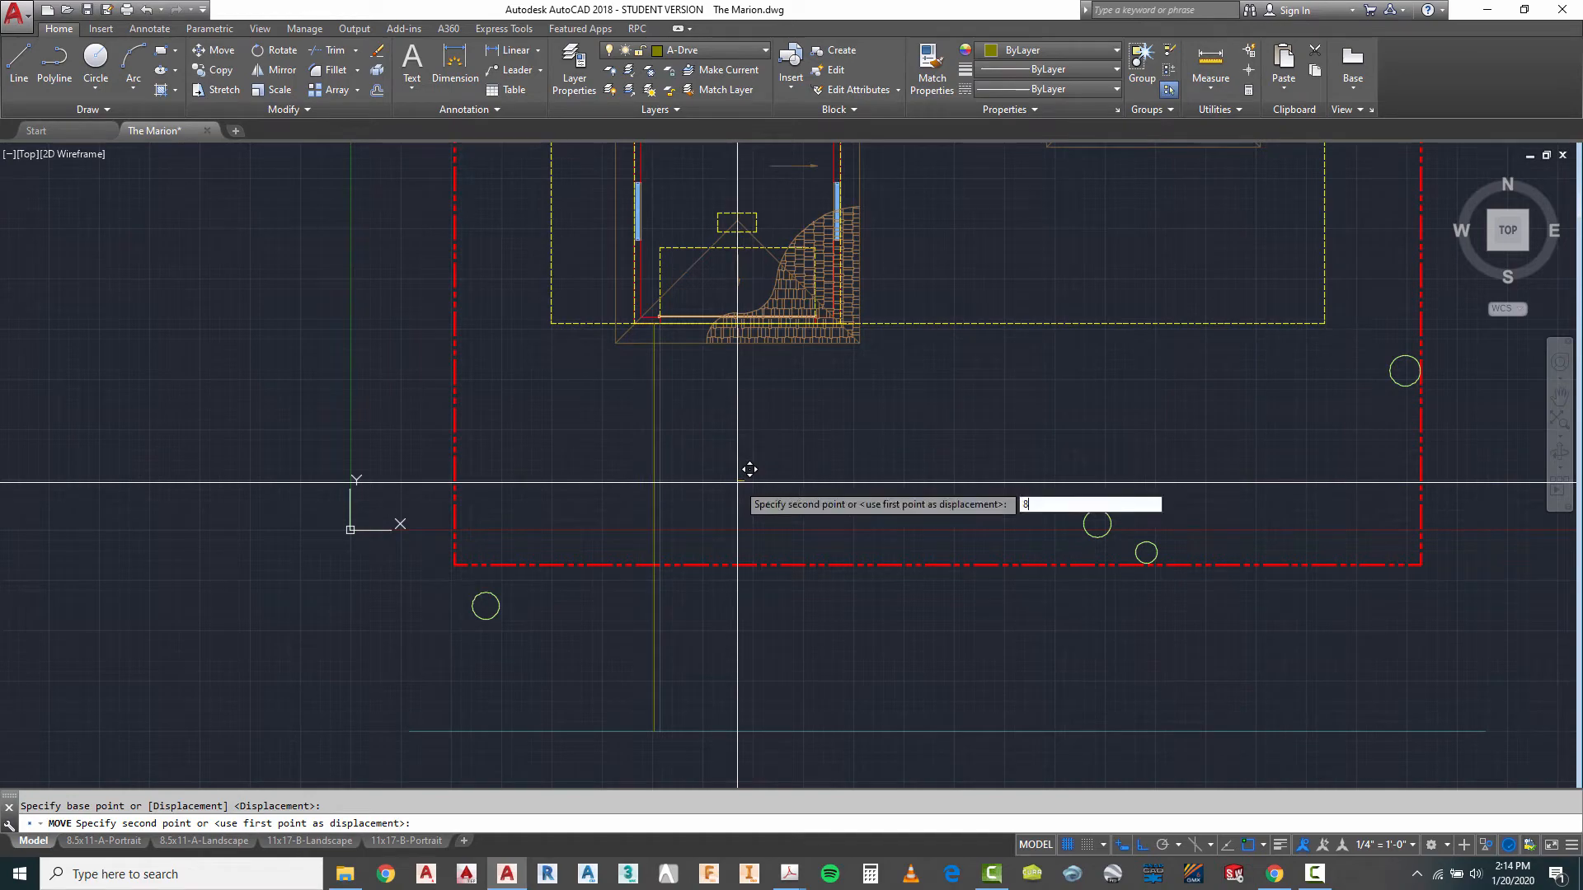
key("Return")
scroll(670, 336, "up", 4)
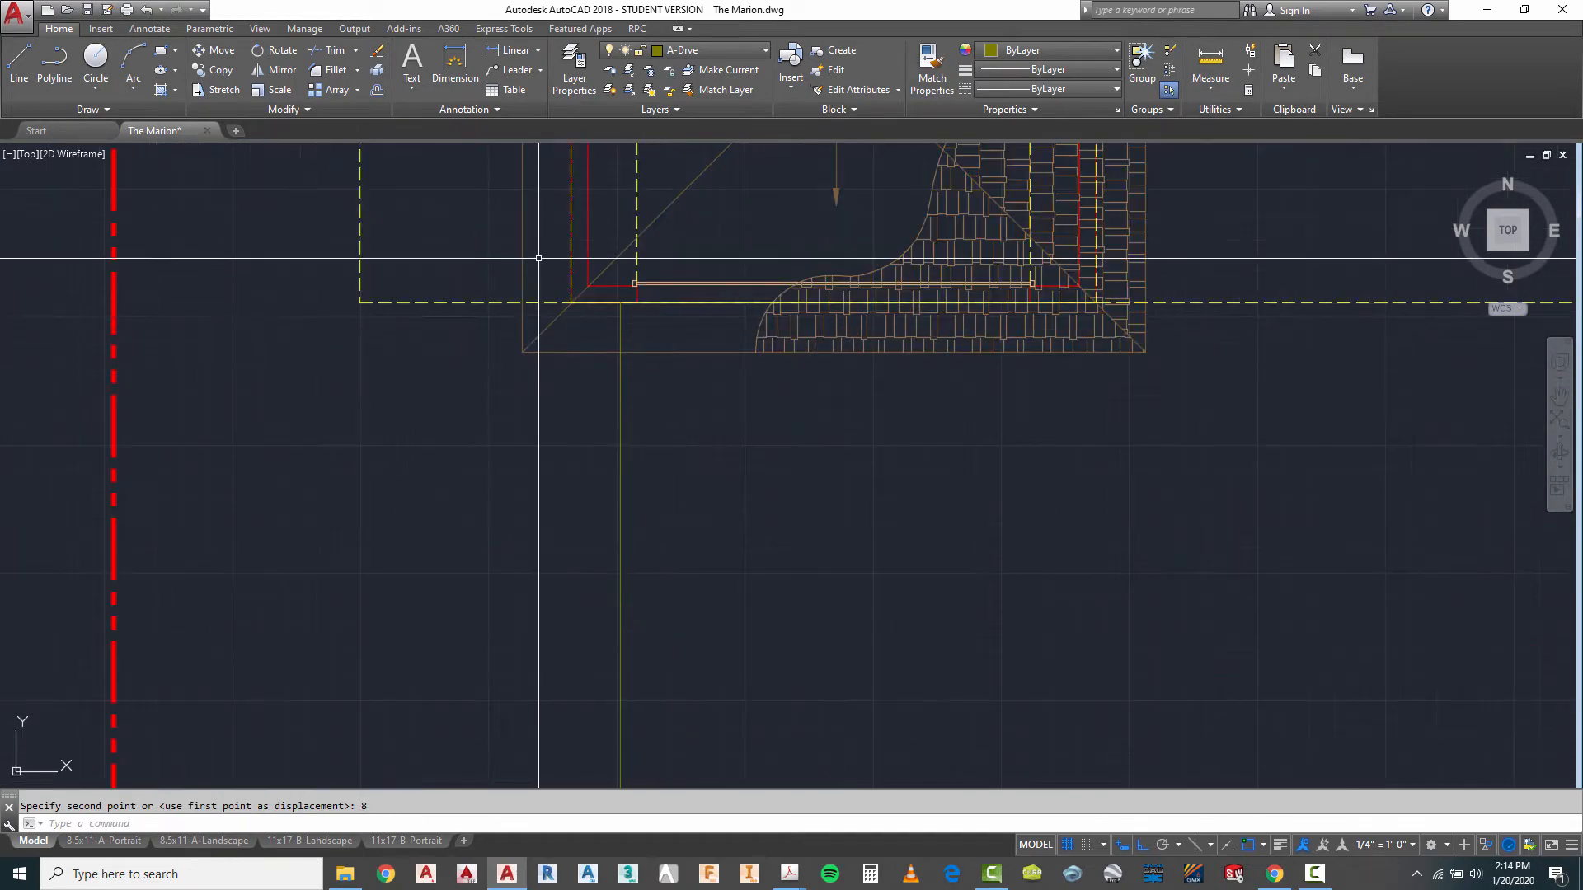
scroll(541, 258, "down", 2)
scroll(605, 289, "up", 5)
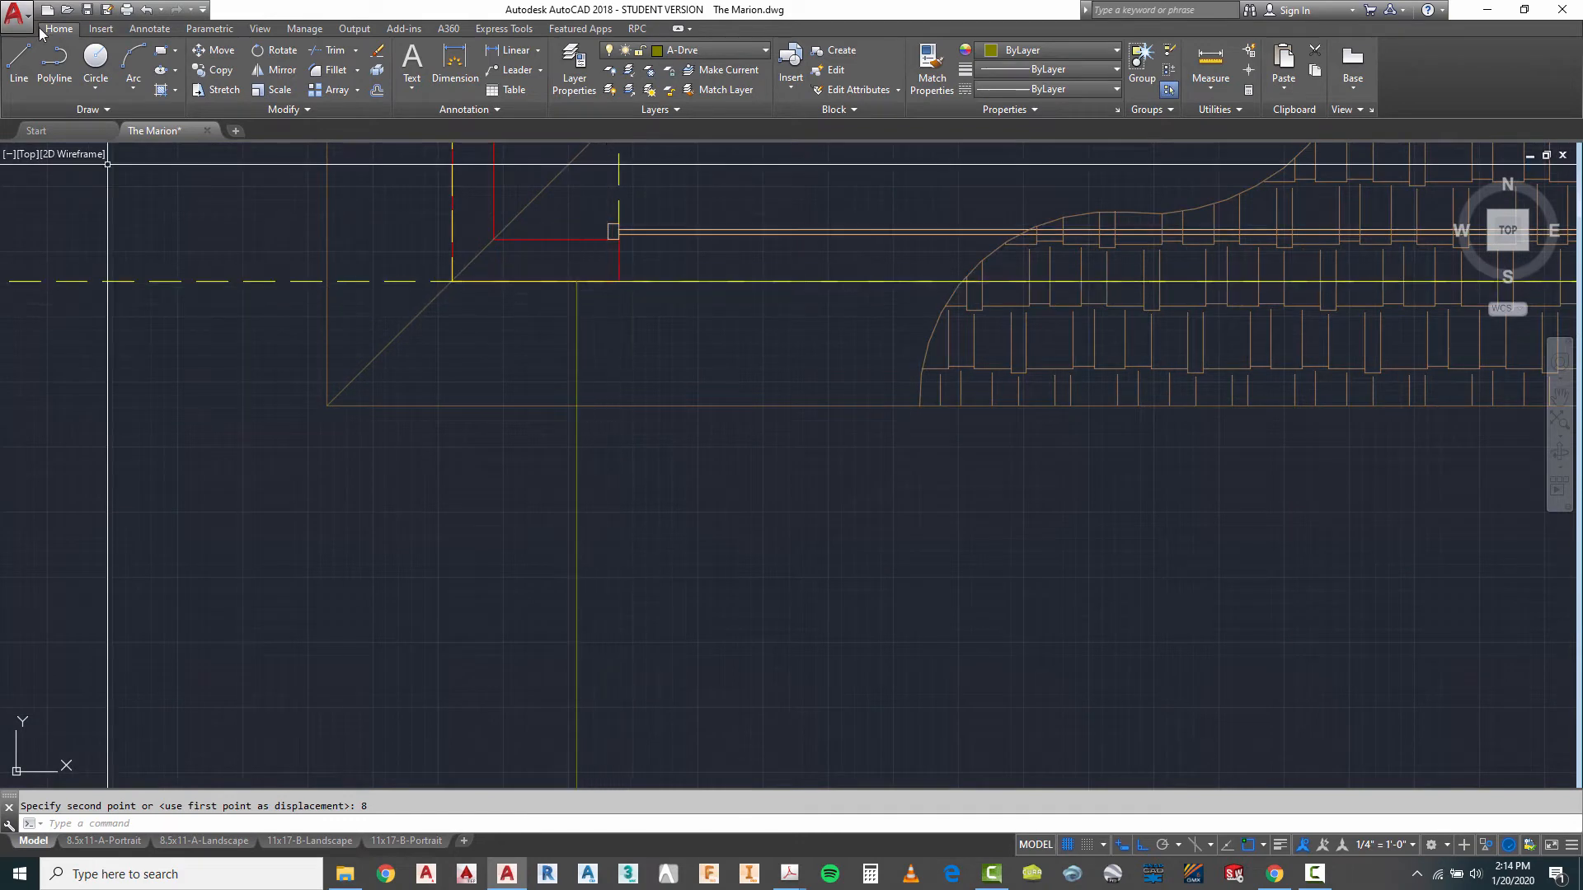
left_click(19, 62)
scroll(169, 295, "down", 2)
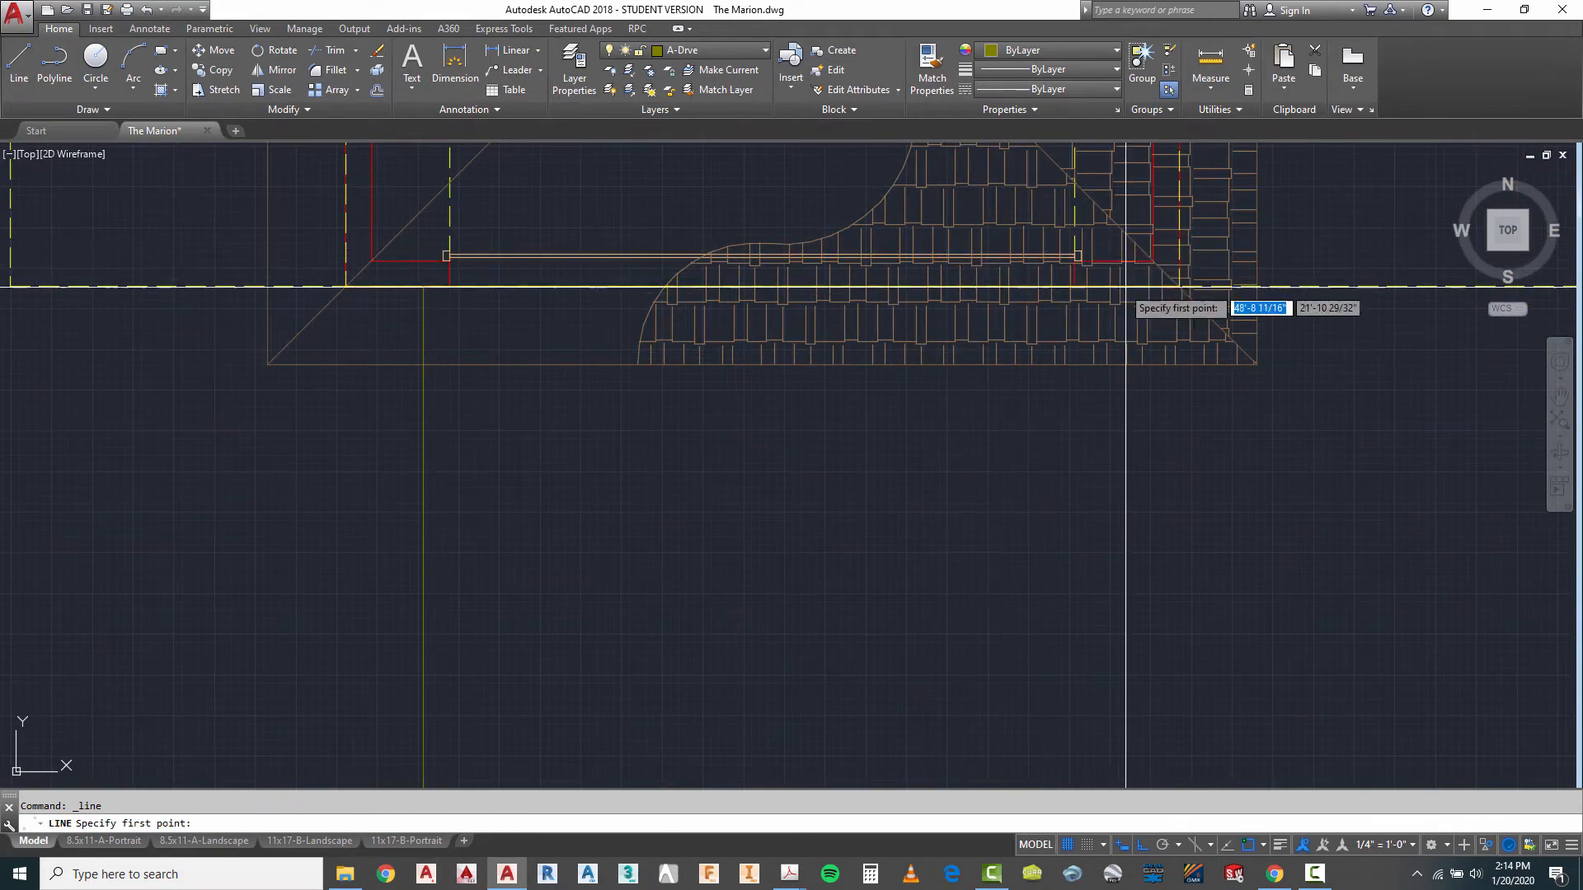
scroll(1099, 272, "up", 2)
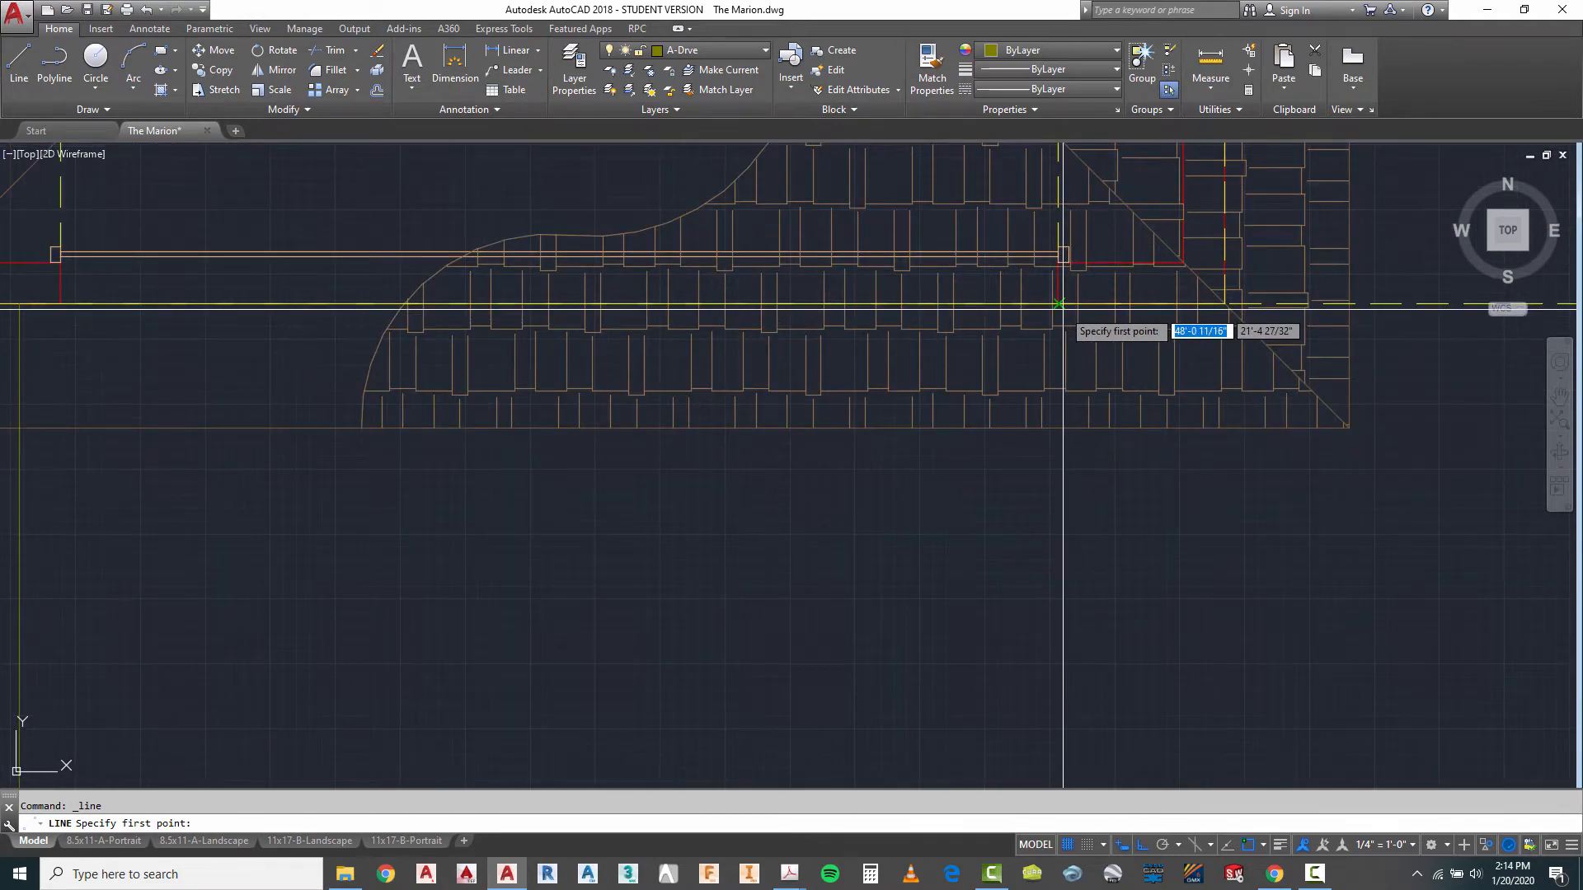
scroll(1064, 310, "down", 2)
scroll(858, 441, "down", 3)
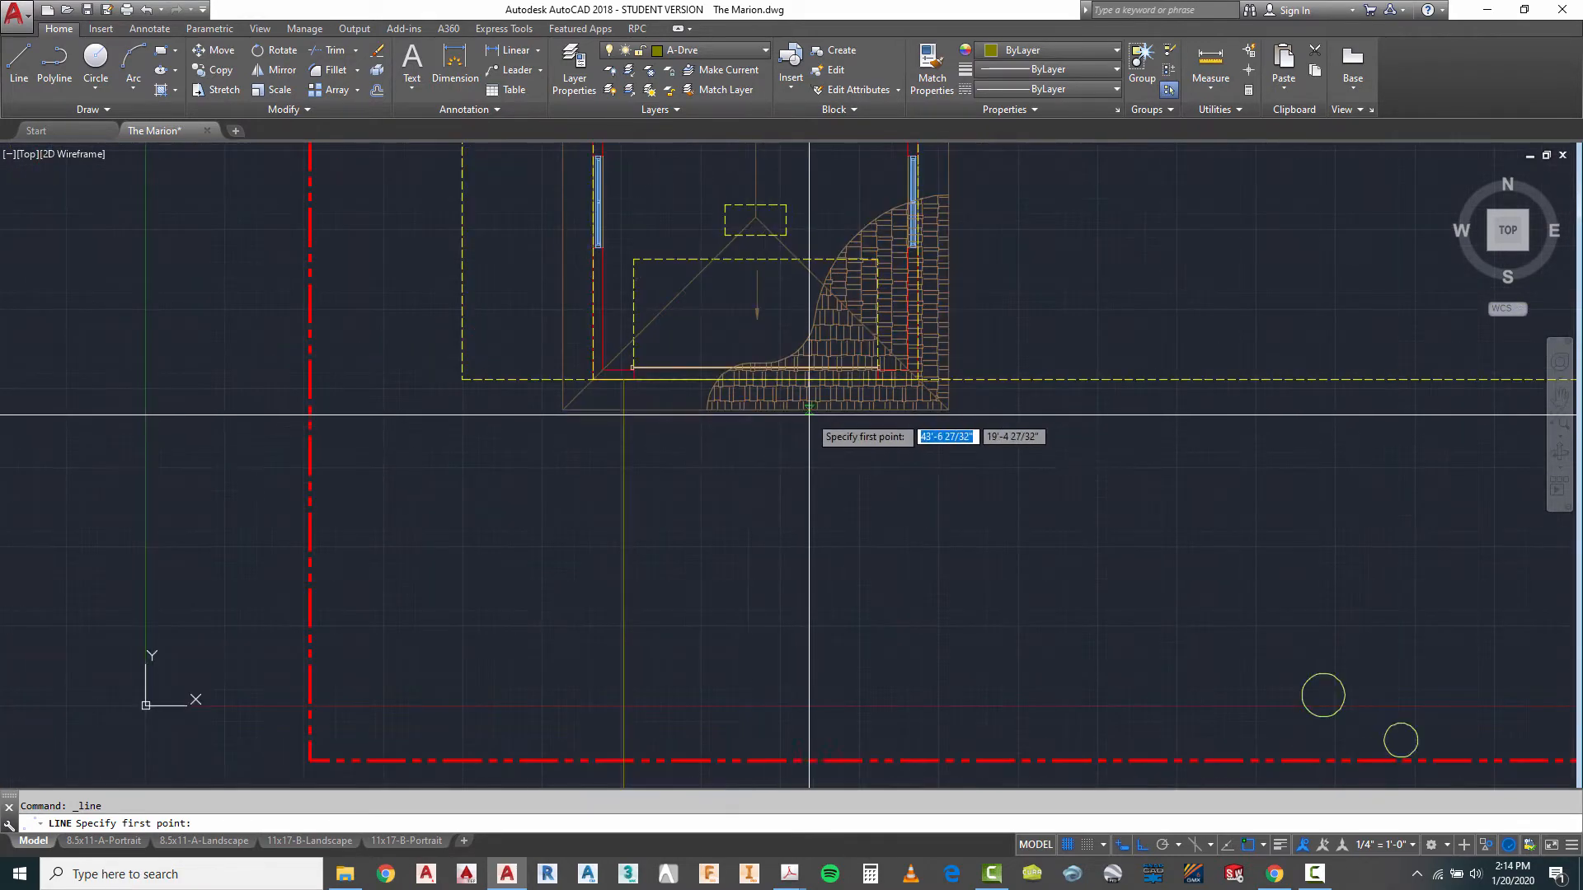
scroll(868, 445, "down", 4)
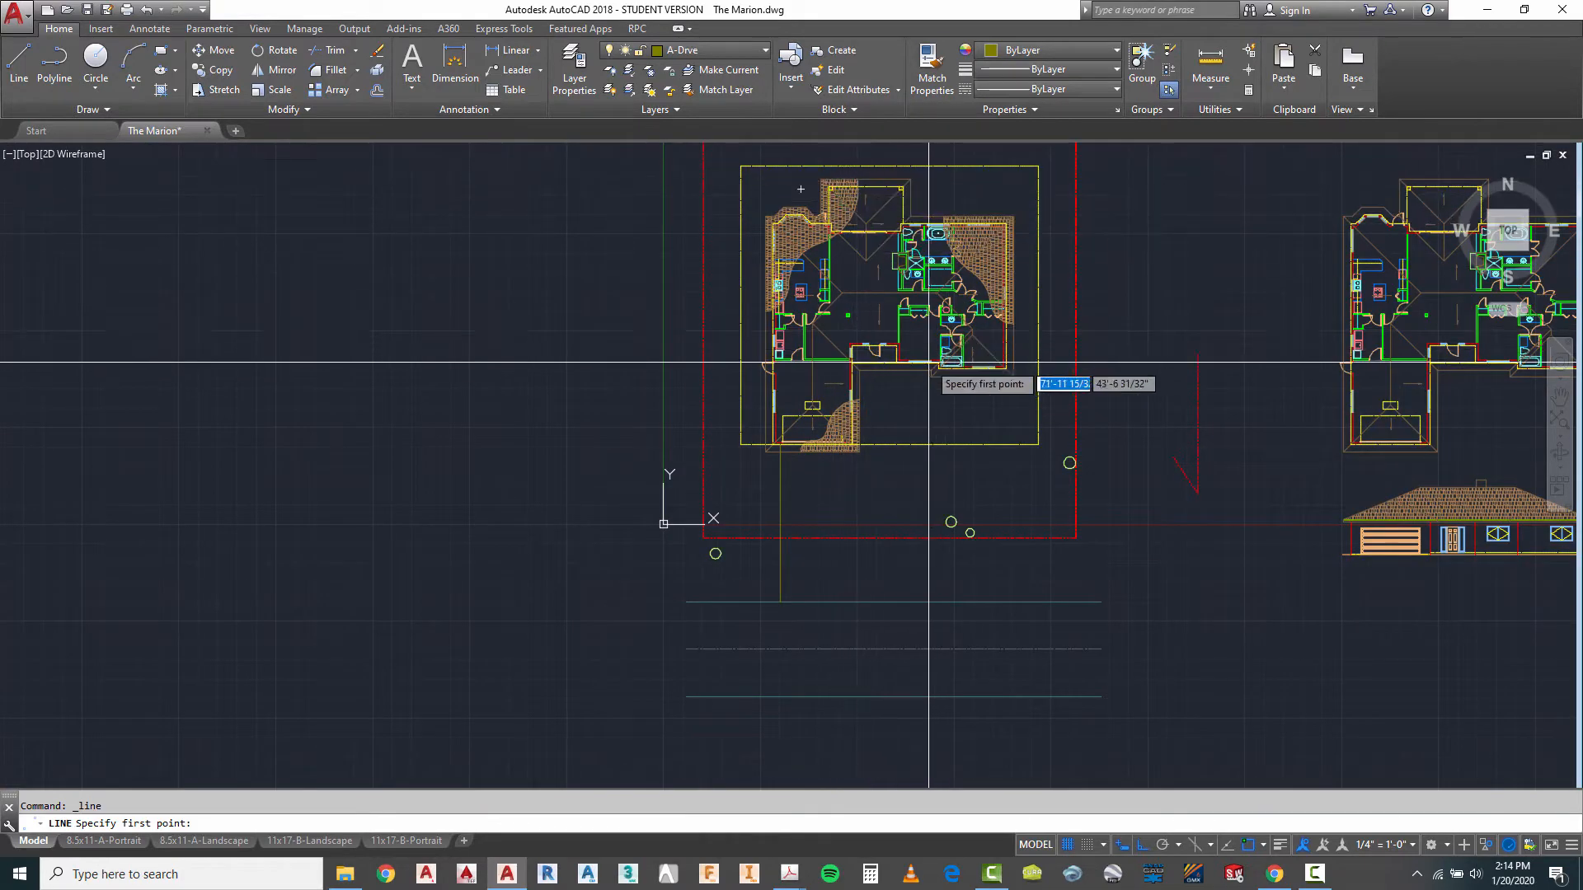
- Freeze the layers of the roof hatching (A-Roof-Htch) and of the dashed yellow rectangle around the house (A-Slab-Hidd)
scroll(842, 460, "up", 4)
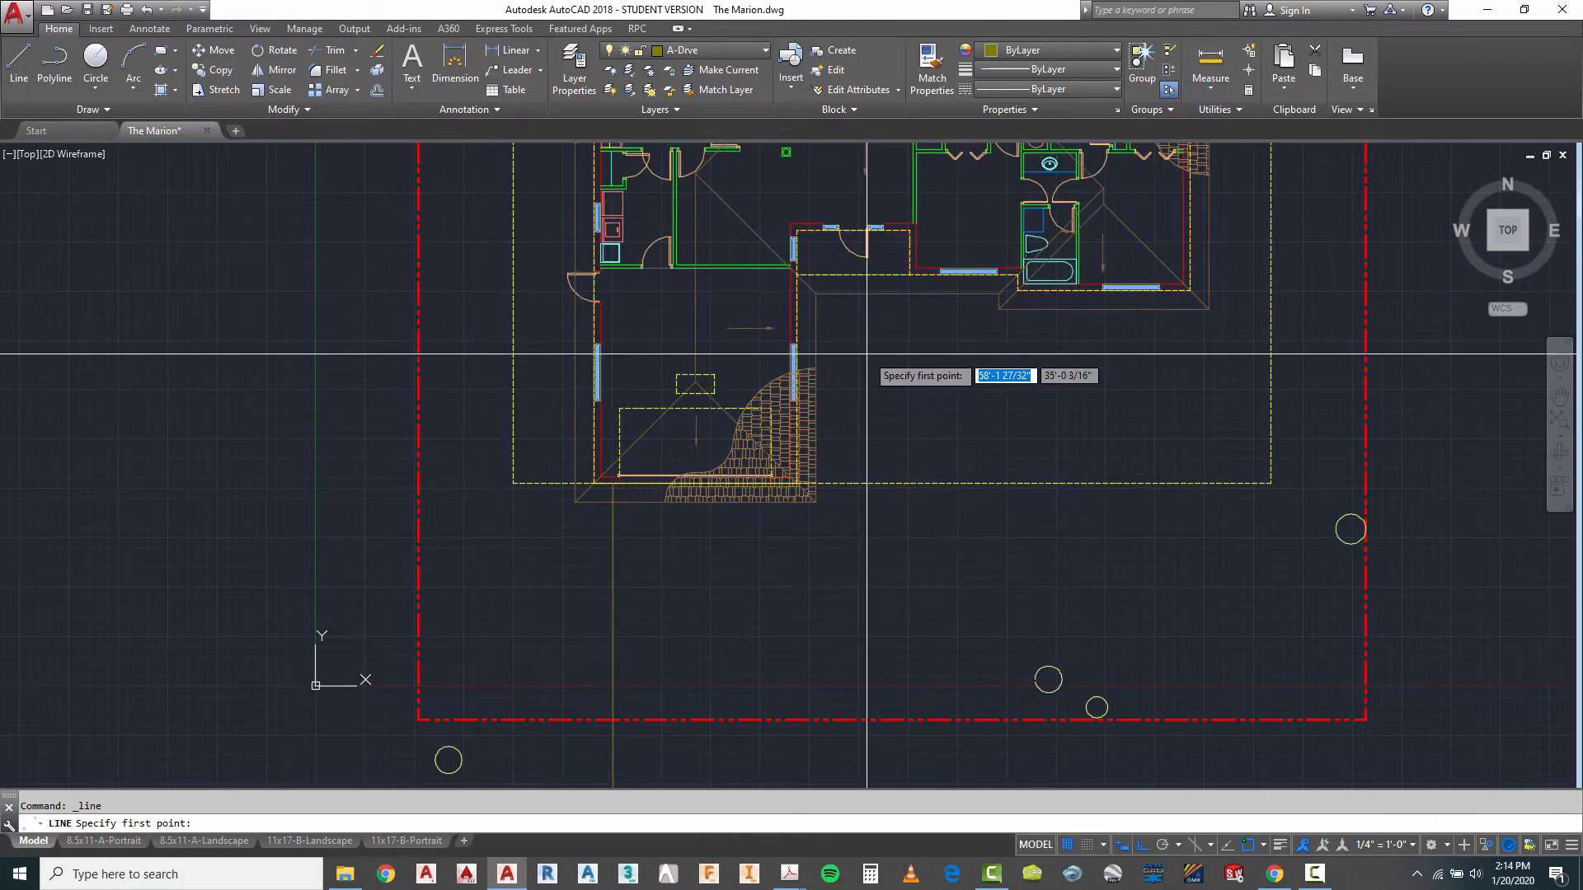
left_click(650, 71)
left_click(775, 396)
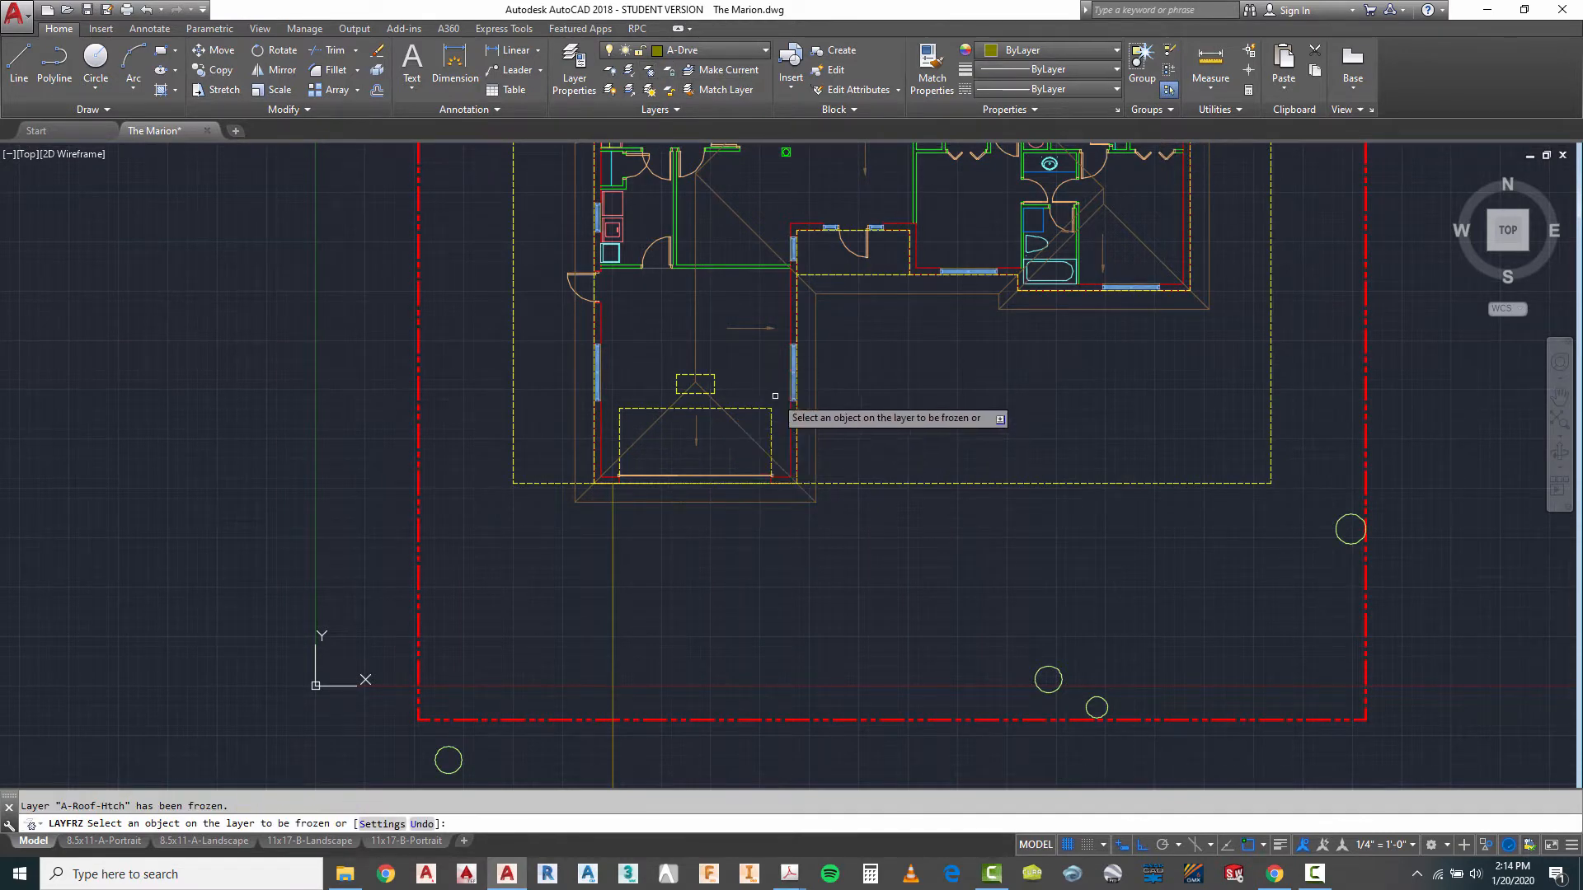
scroll(773, 524, "up", 2)
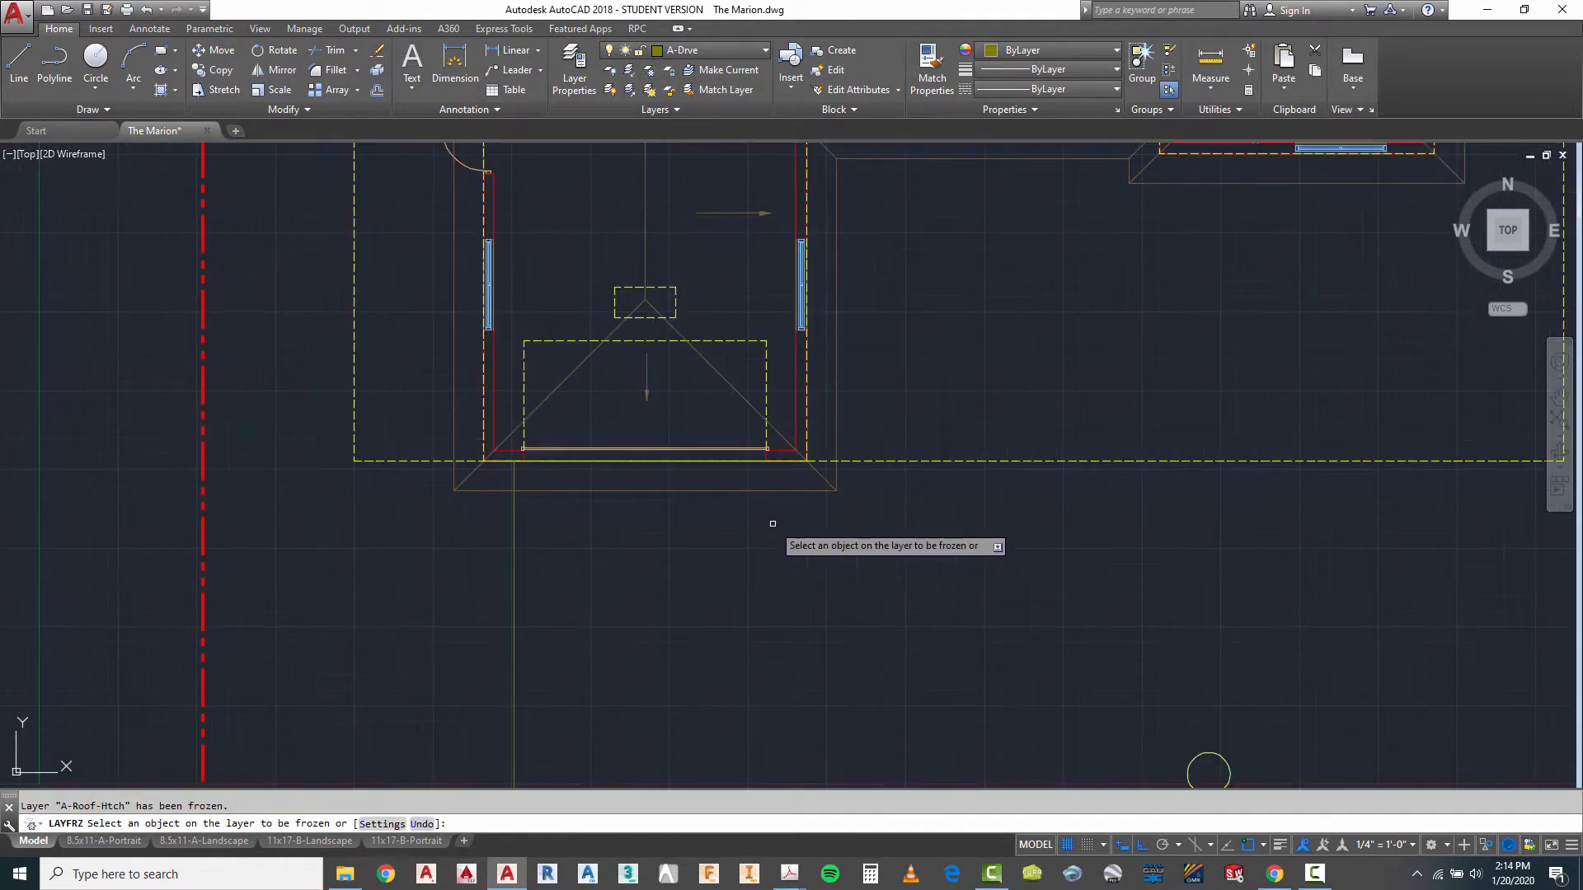
scroll(746, 598, "down", 4)
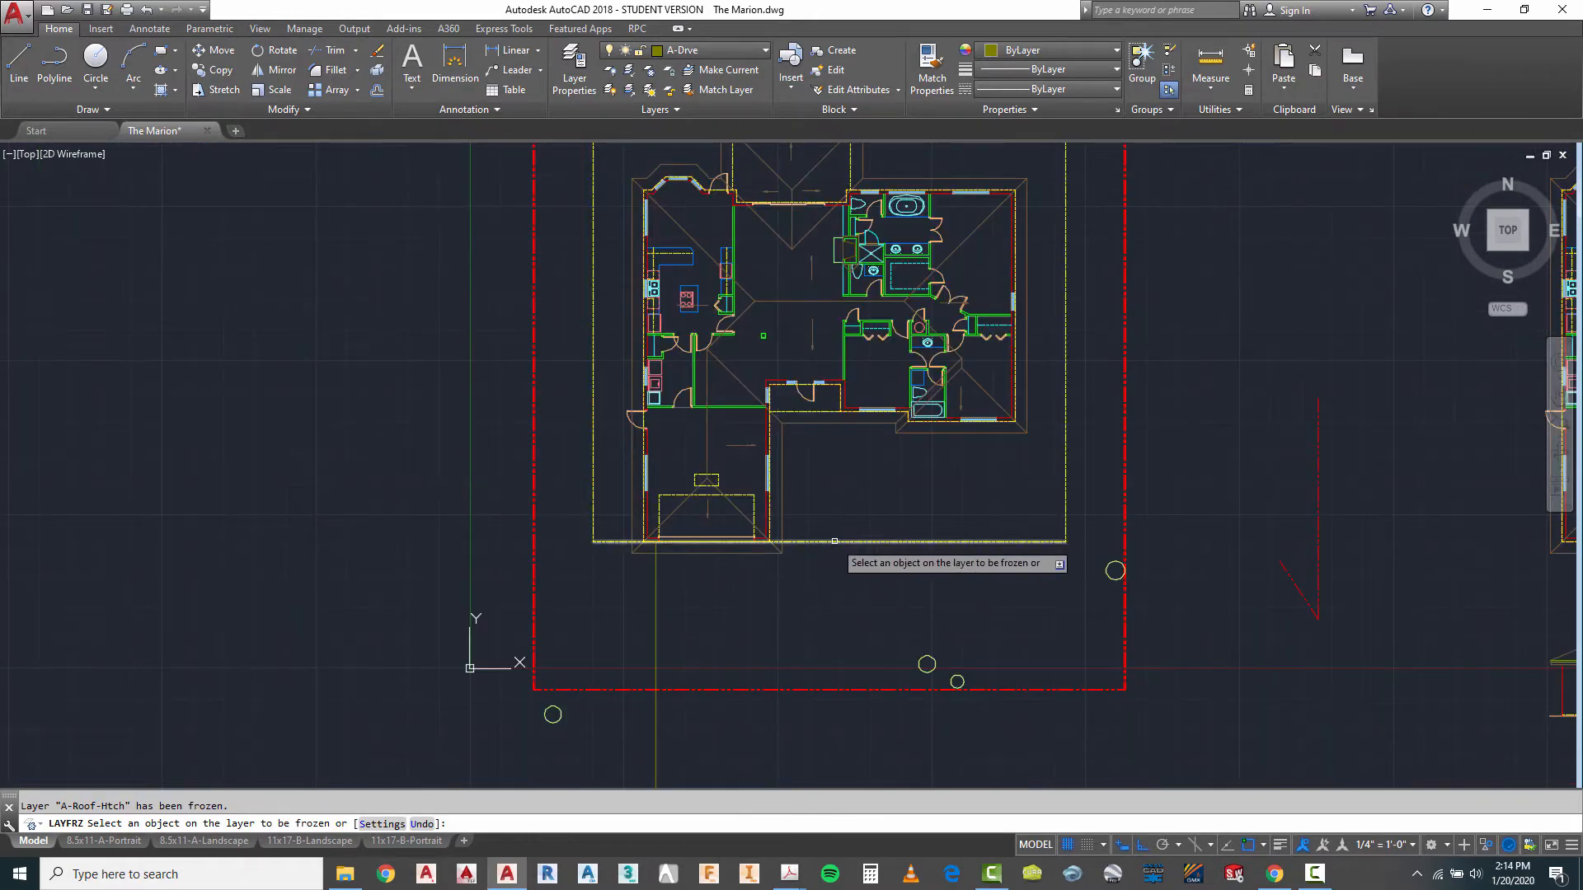
left_click(834, 541)
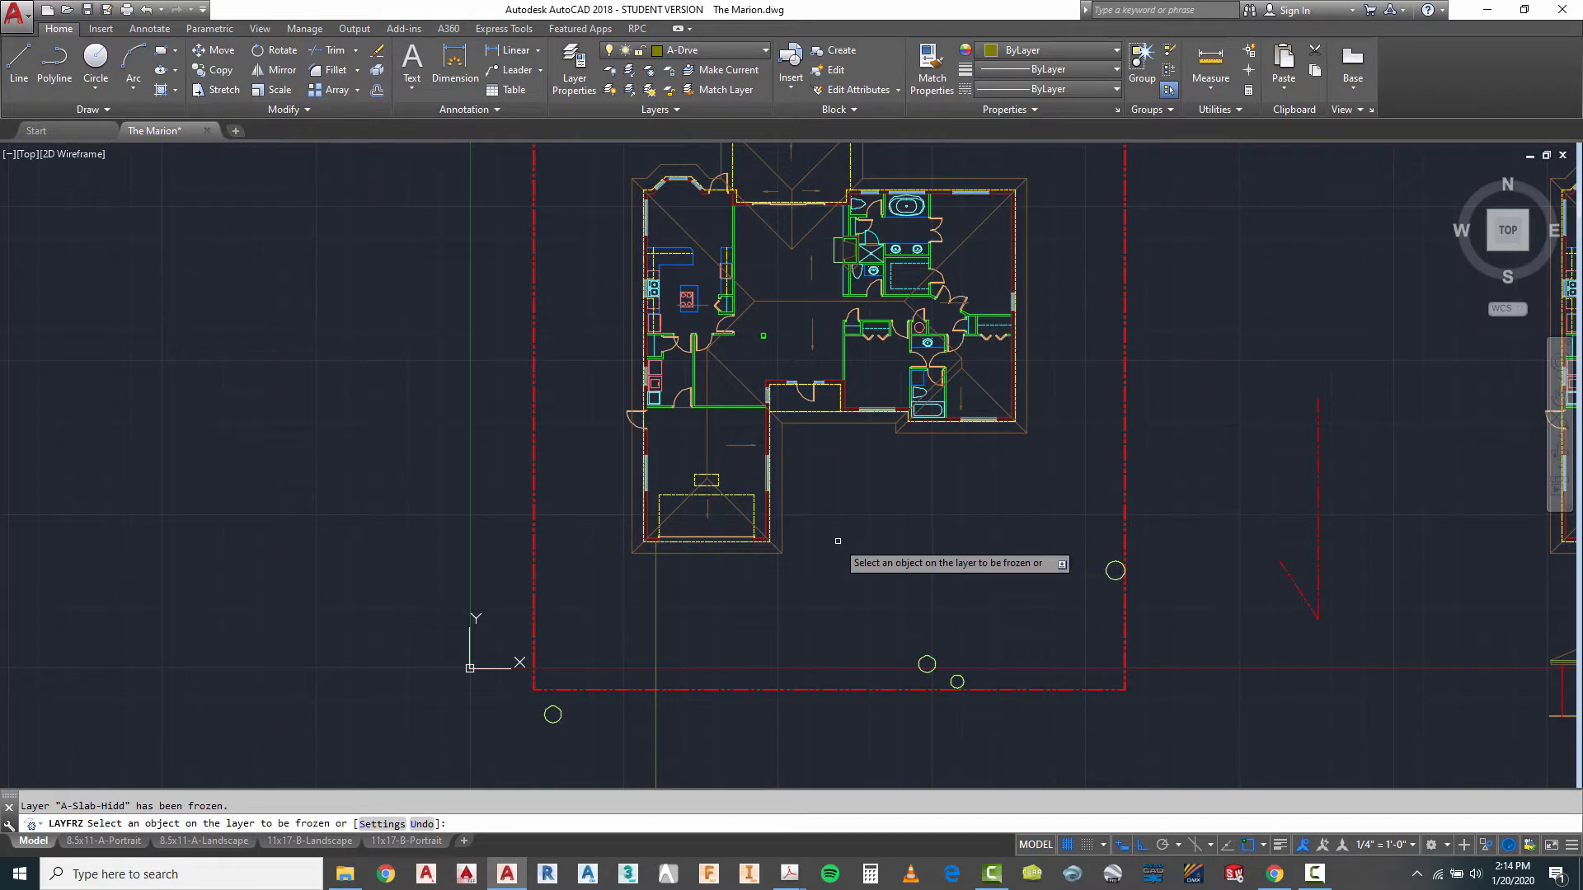
right_click(862, 478)
left_click(892, 488)
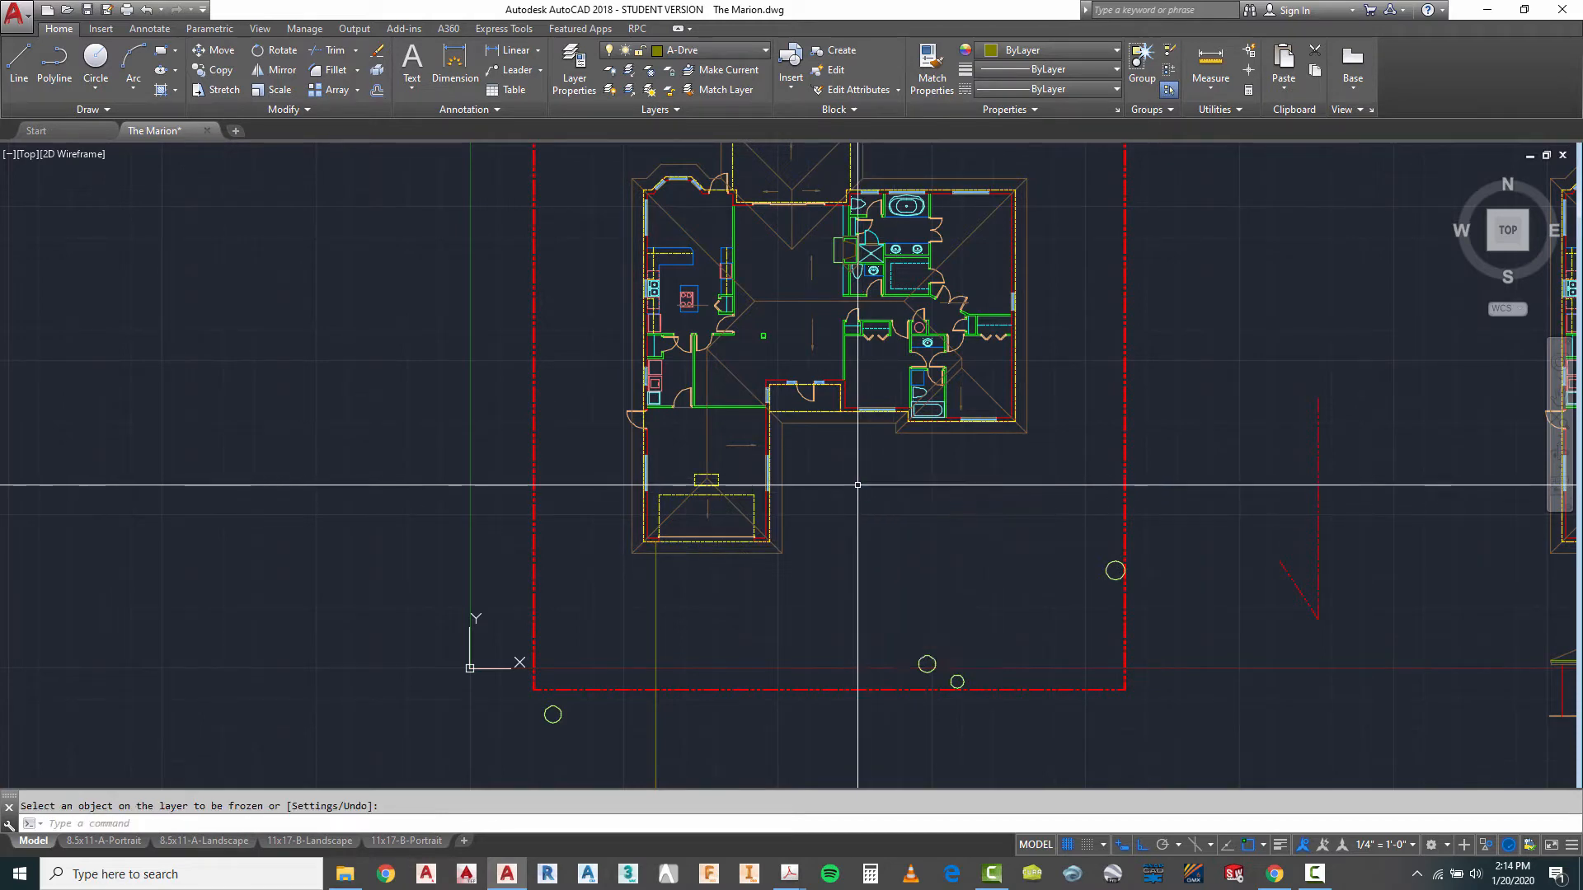
- Freeze the S-Beam-Abov layer by picking the dashed beam outline over the rear porch
scroll(820, 231, "down", 3)
scroll(817, 239, "up", 5)
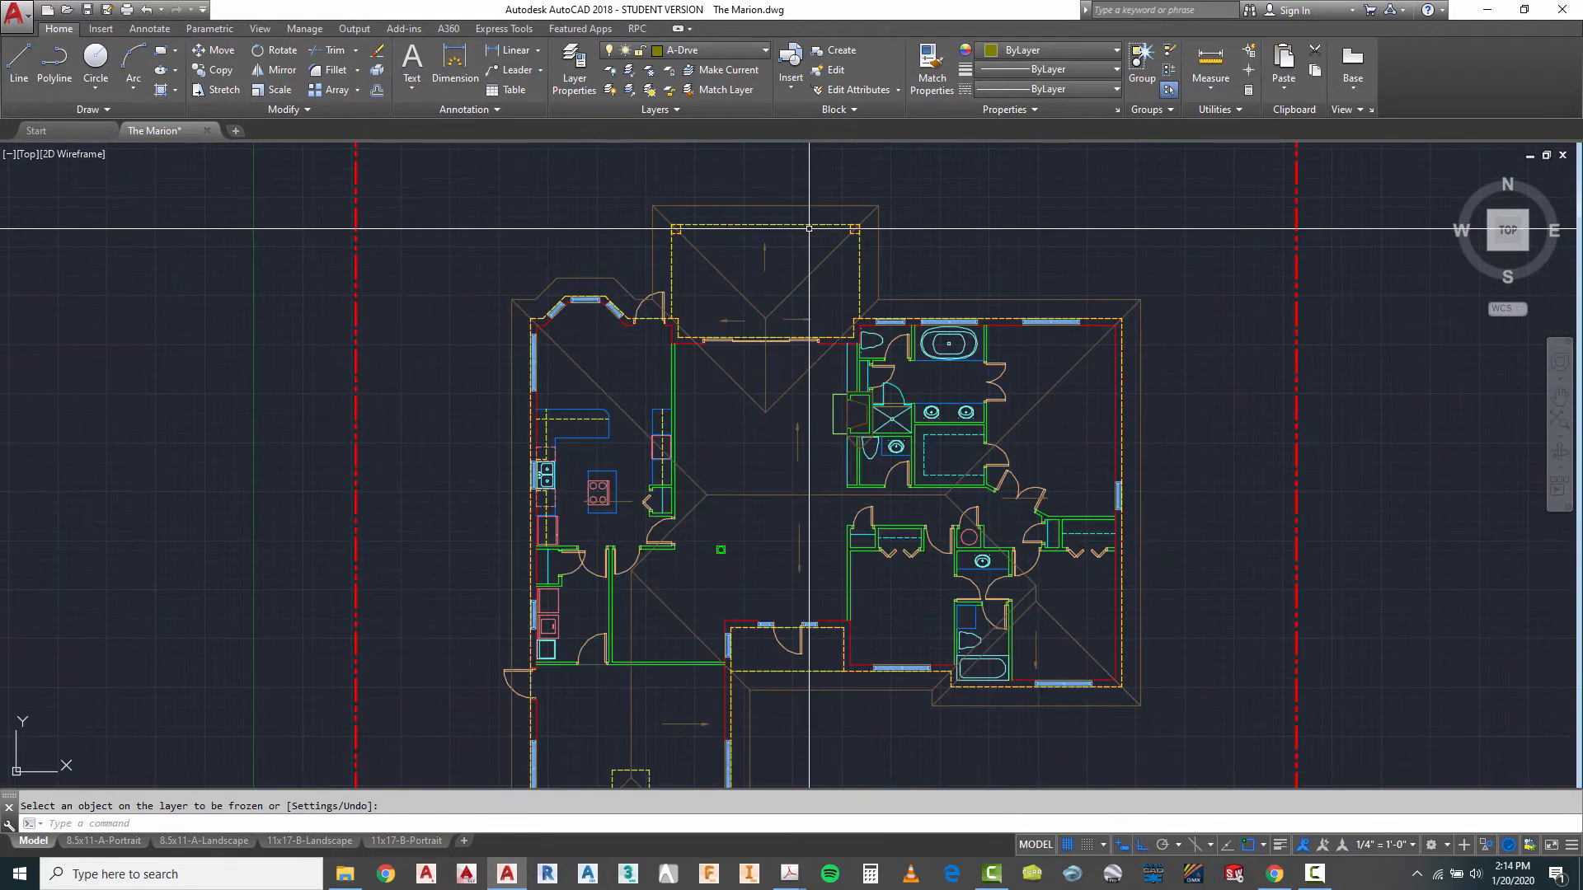
scroll(849, 276, "up", 2)
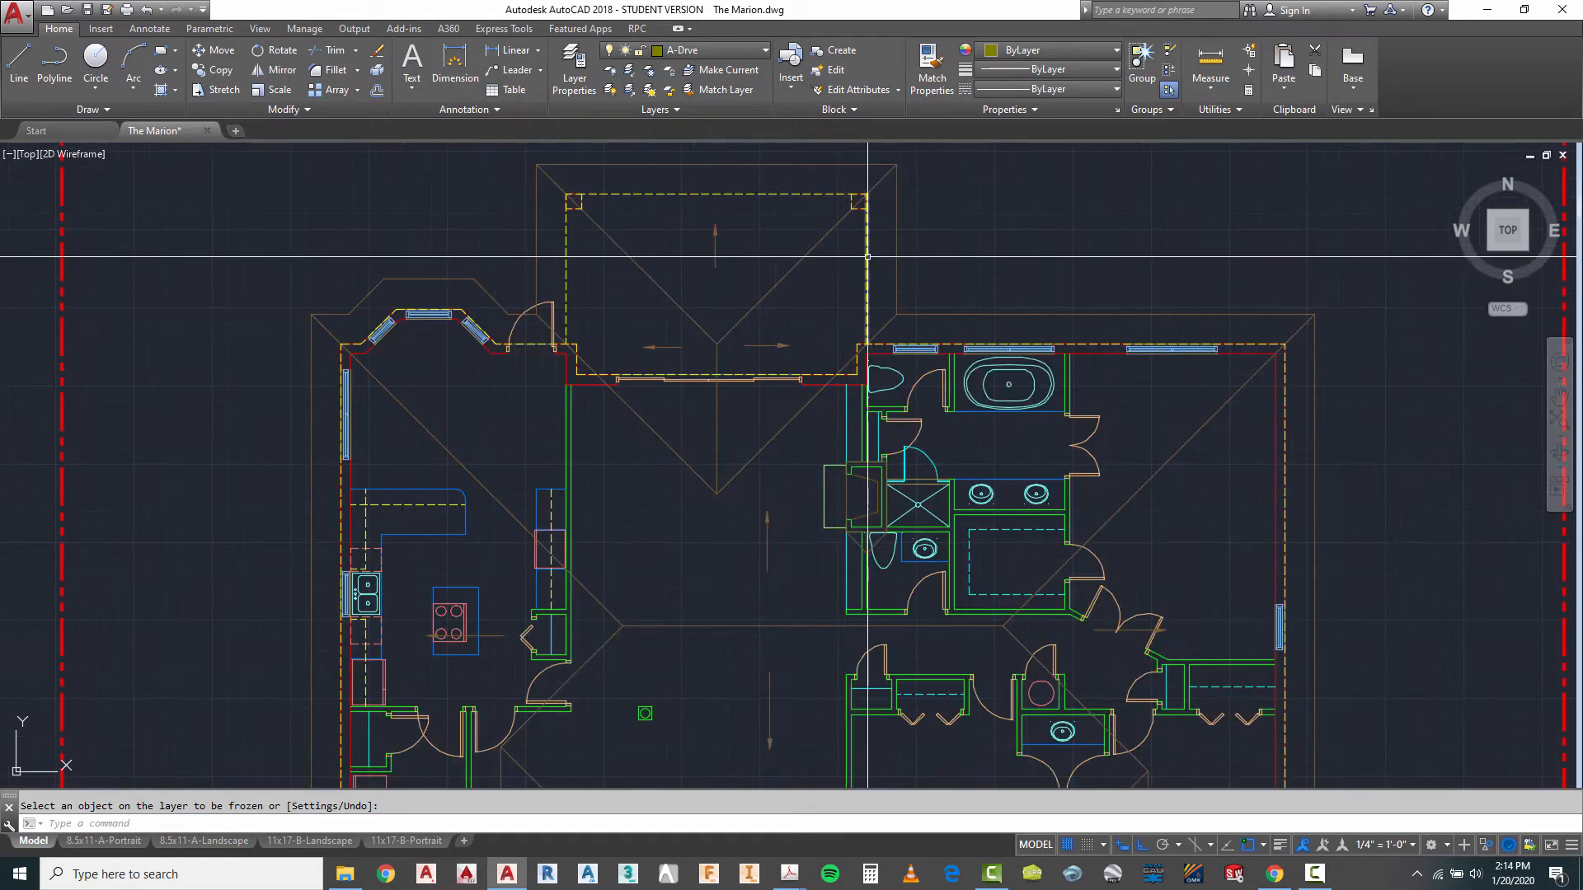
left_click(649, 69)
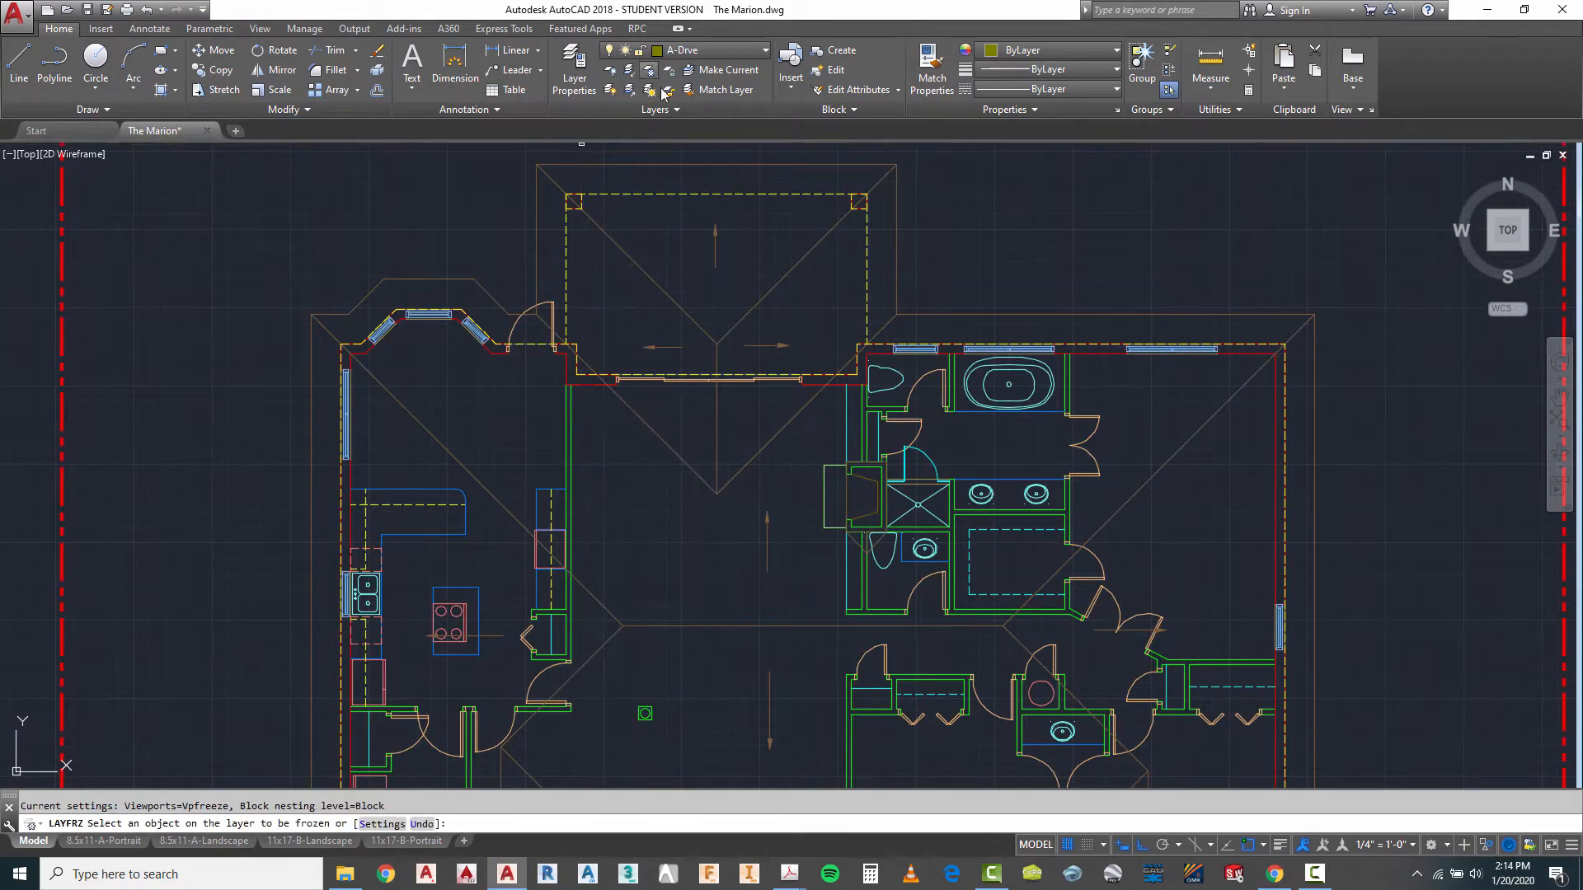
left_click(682, 196)
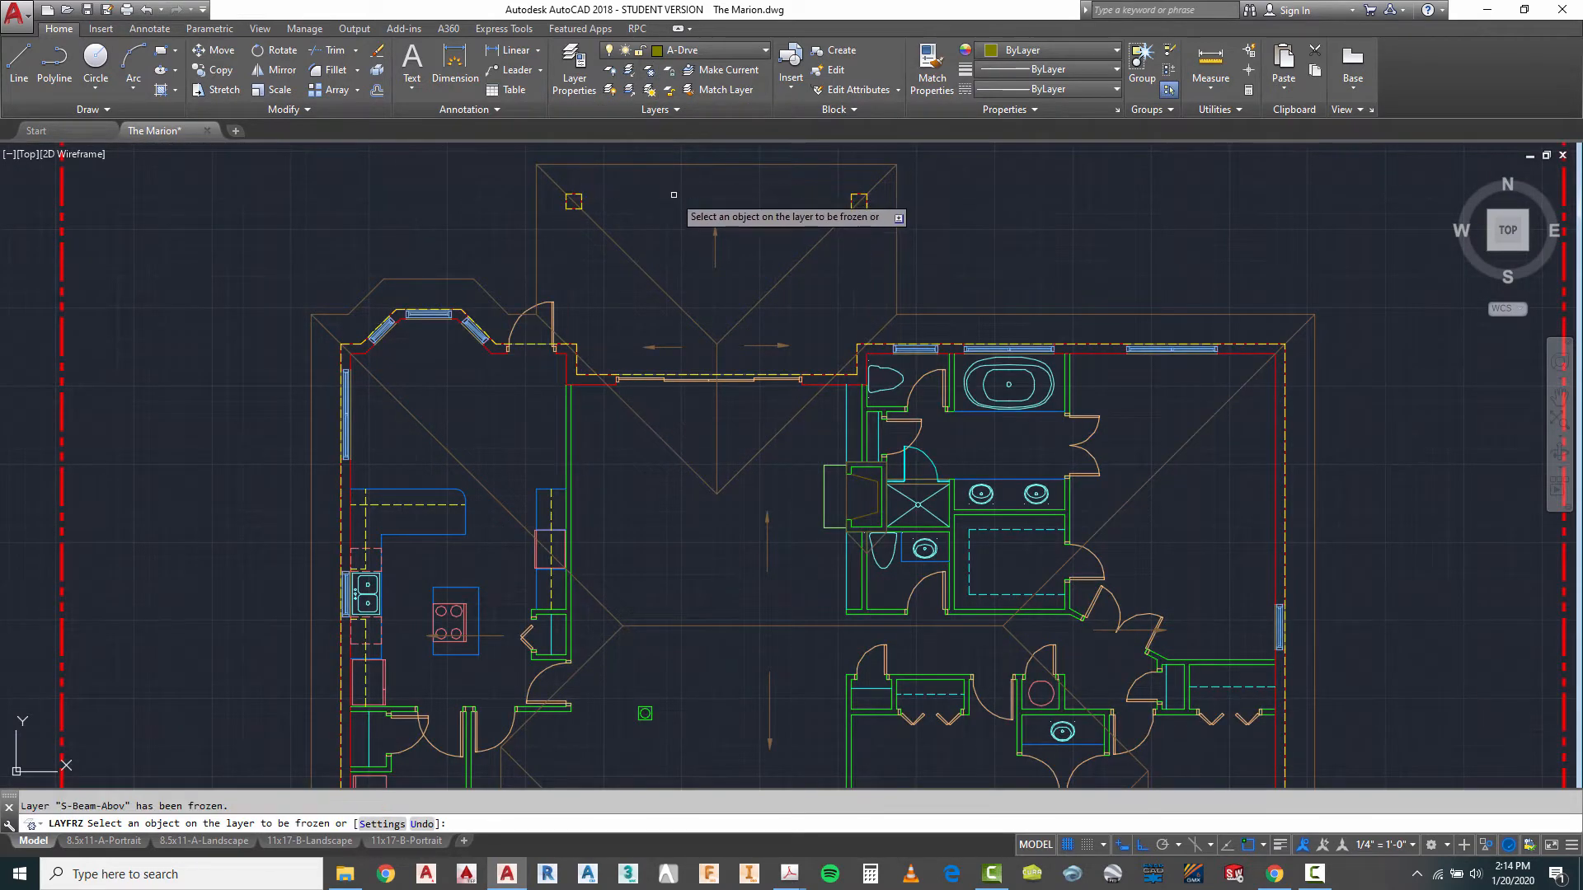
right_click(1040, 259)
left_click(1064, 268)
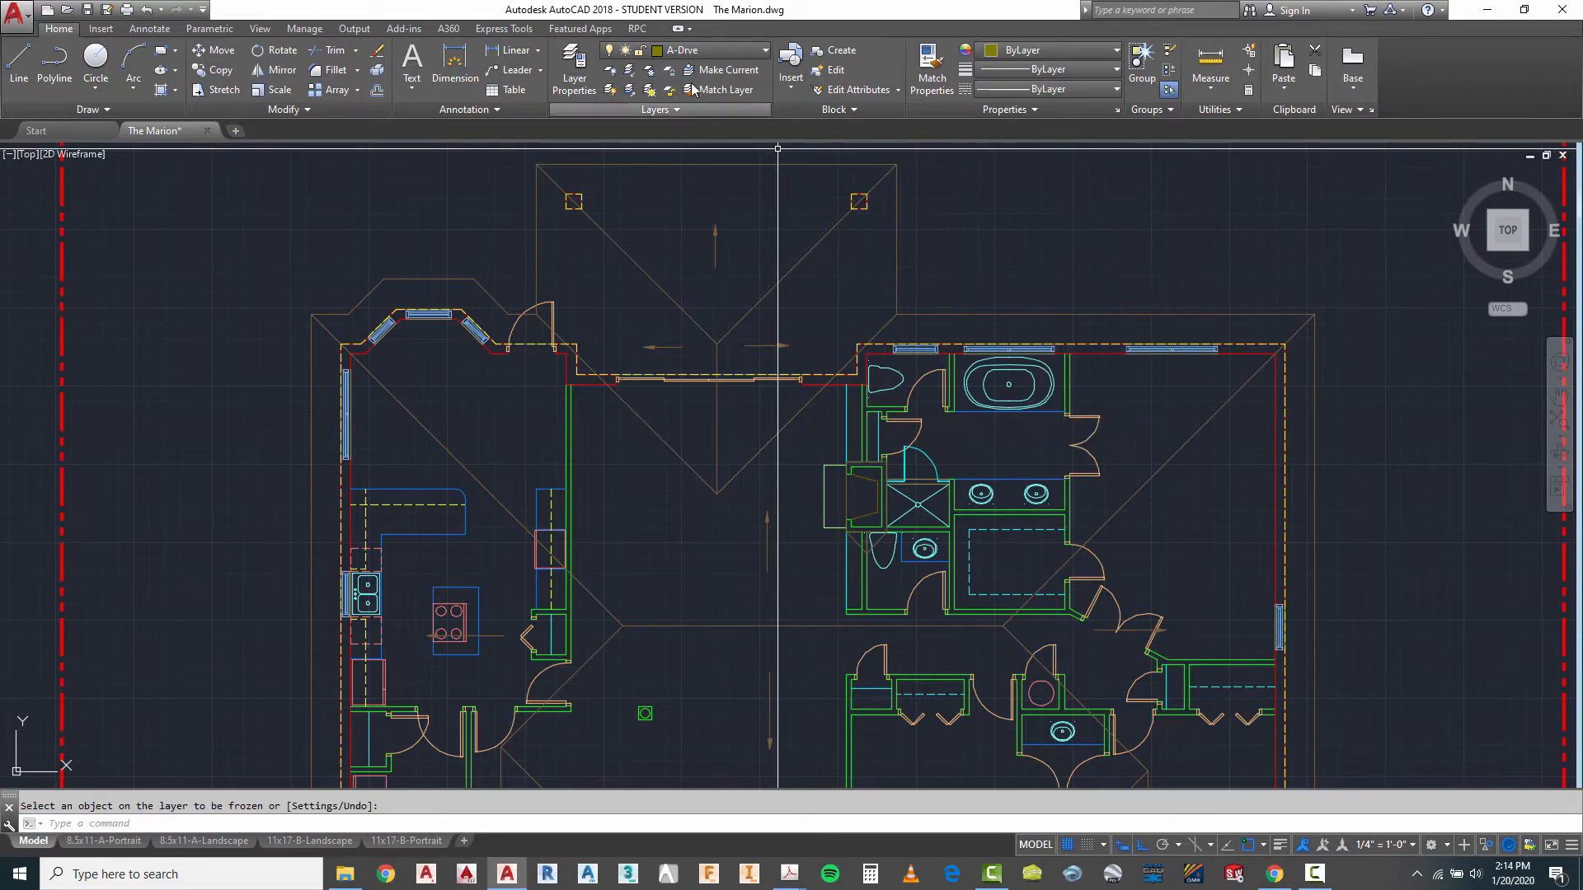
- Freeze the A-Roof-Slpe layer by picking the roof slope arrow over the rear porch
left_click(650, 73)
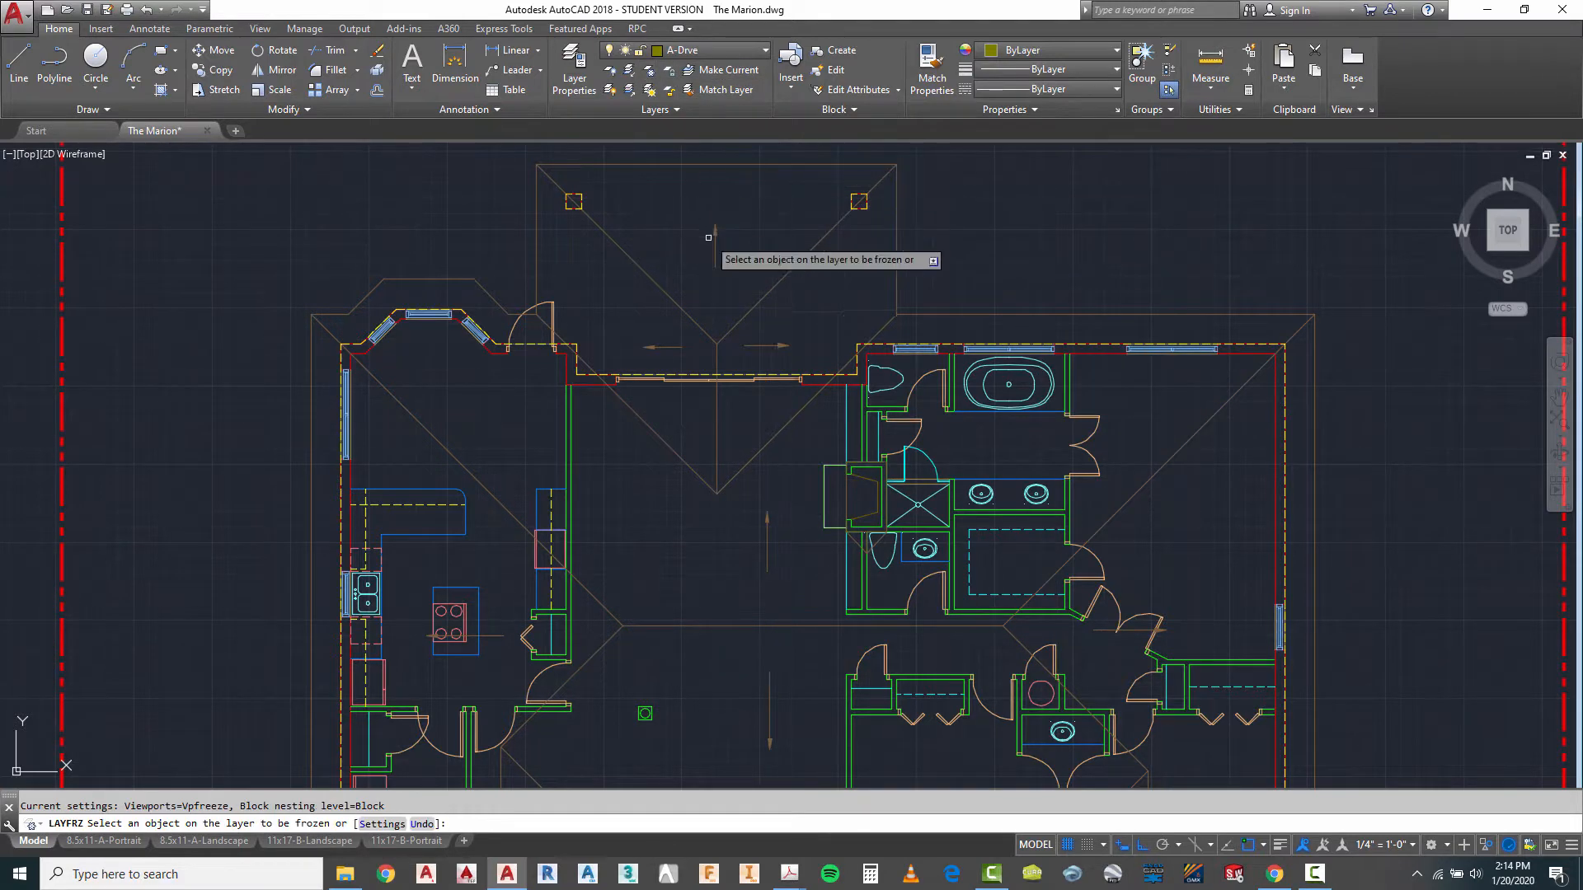
left_click(714, 240)
right_click(987, 231)
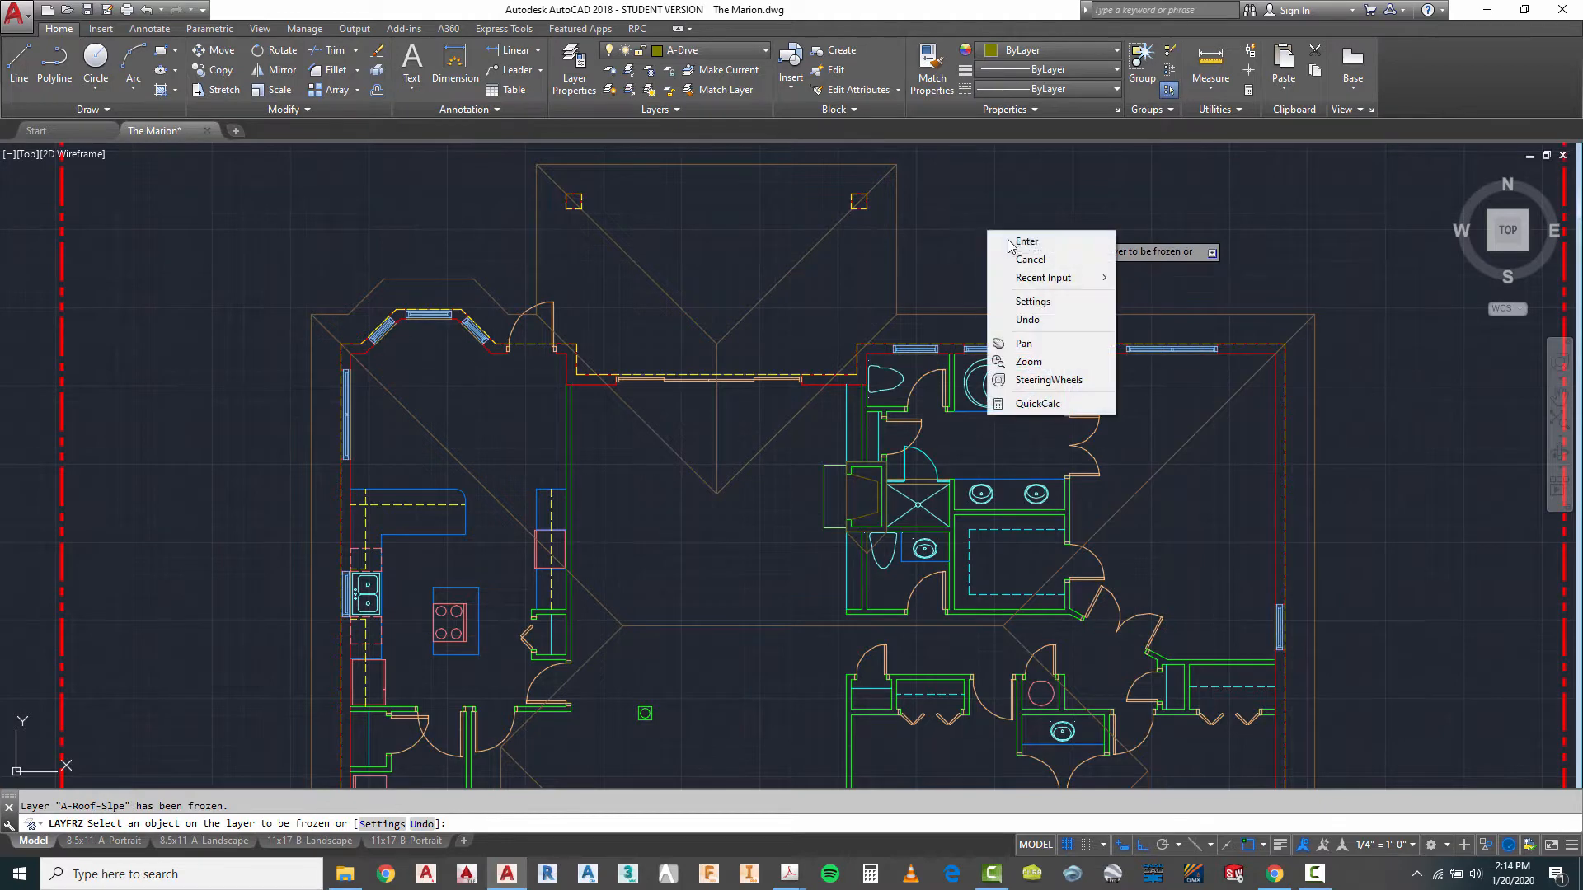
- Draw a vertical line from the east end of the garage door opening down to the nearest road edge
scroll(987, 231, "down", 2)
scroll(653, 316, "up", 4)
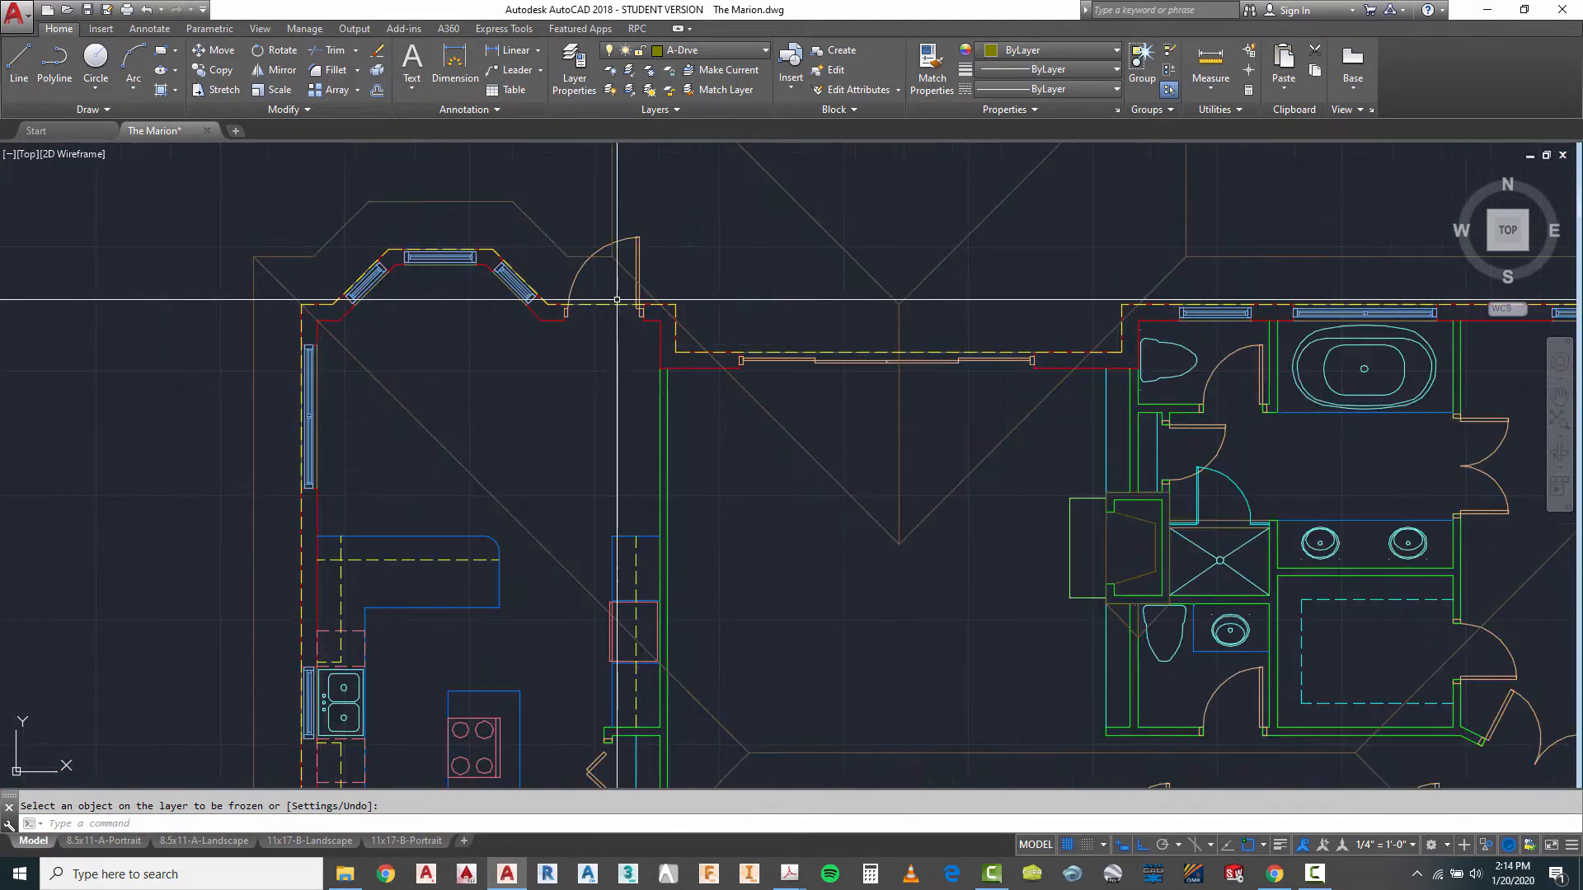
scroll(570, 233, "down", 3)
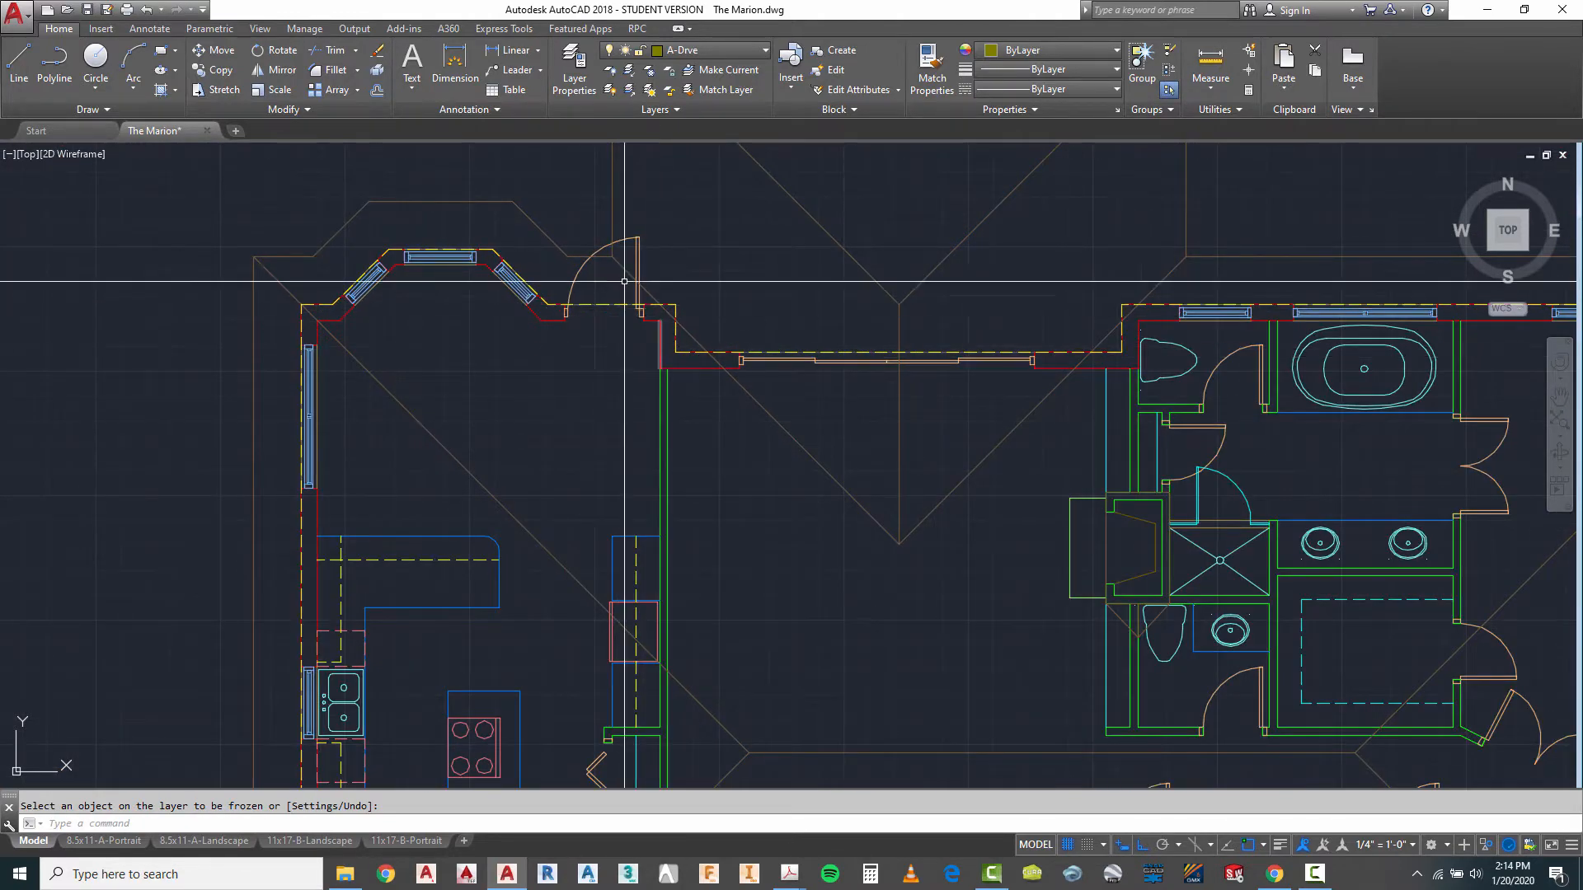
scroll(567, 625, "up", 4)
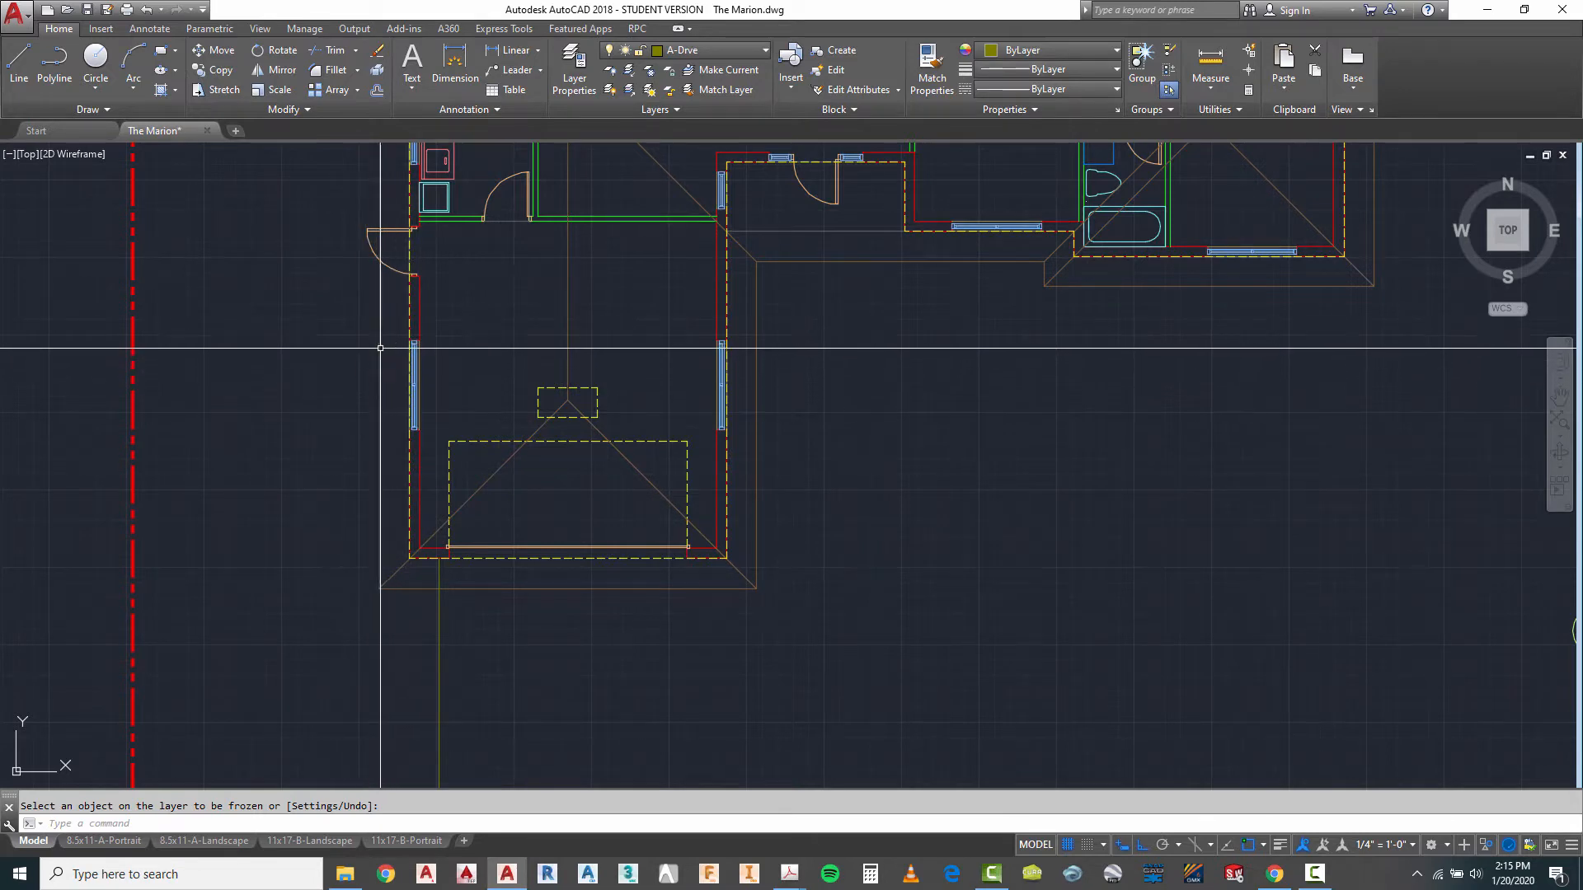
scroll(672, 375, "down", 4)
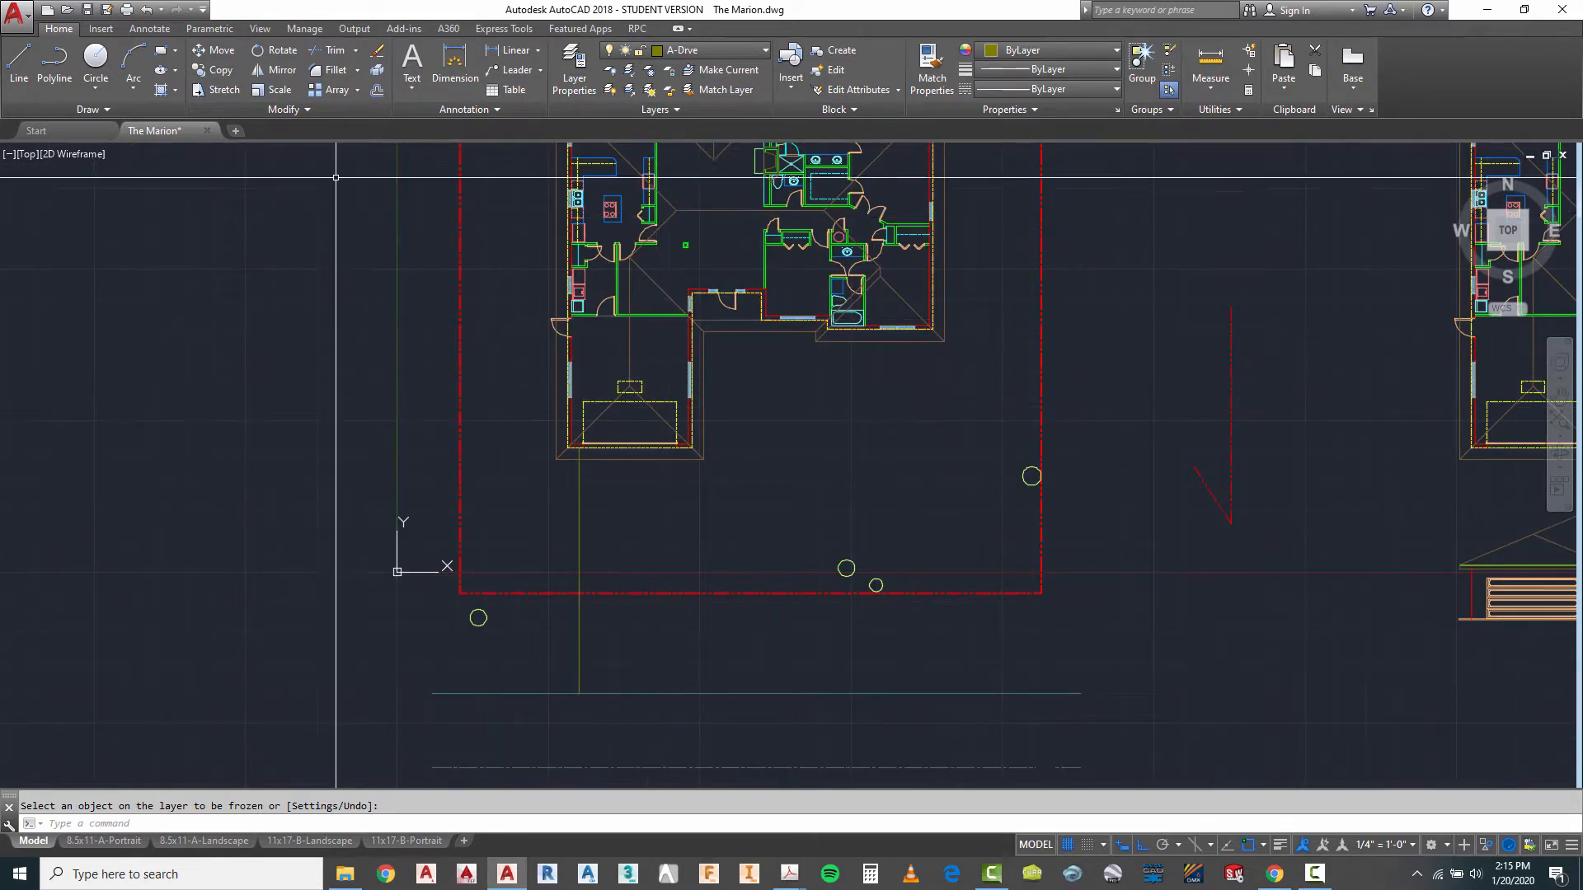
left_click(18, 66)
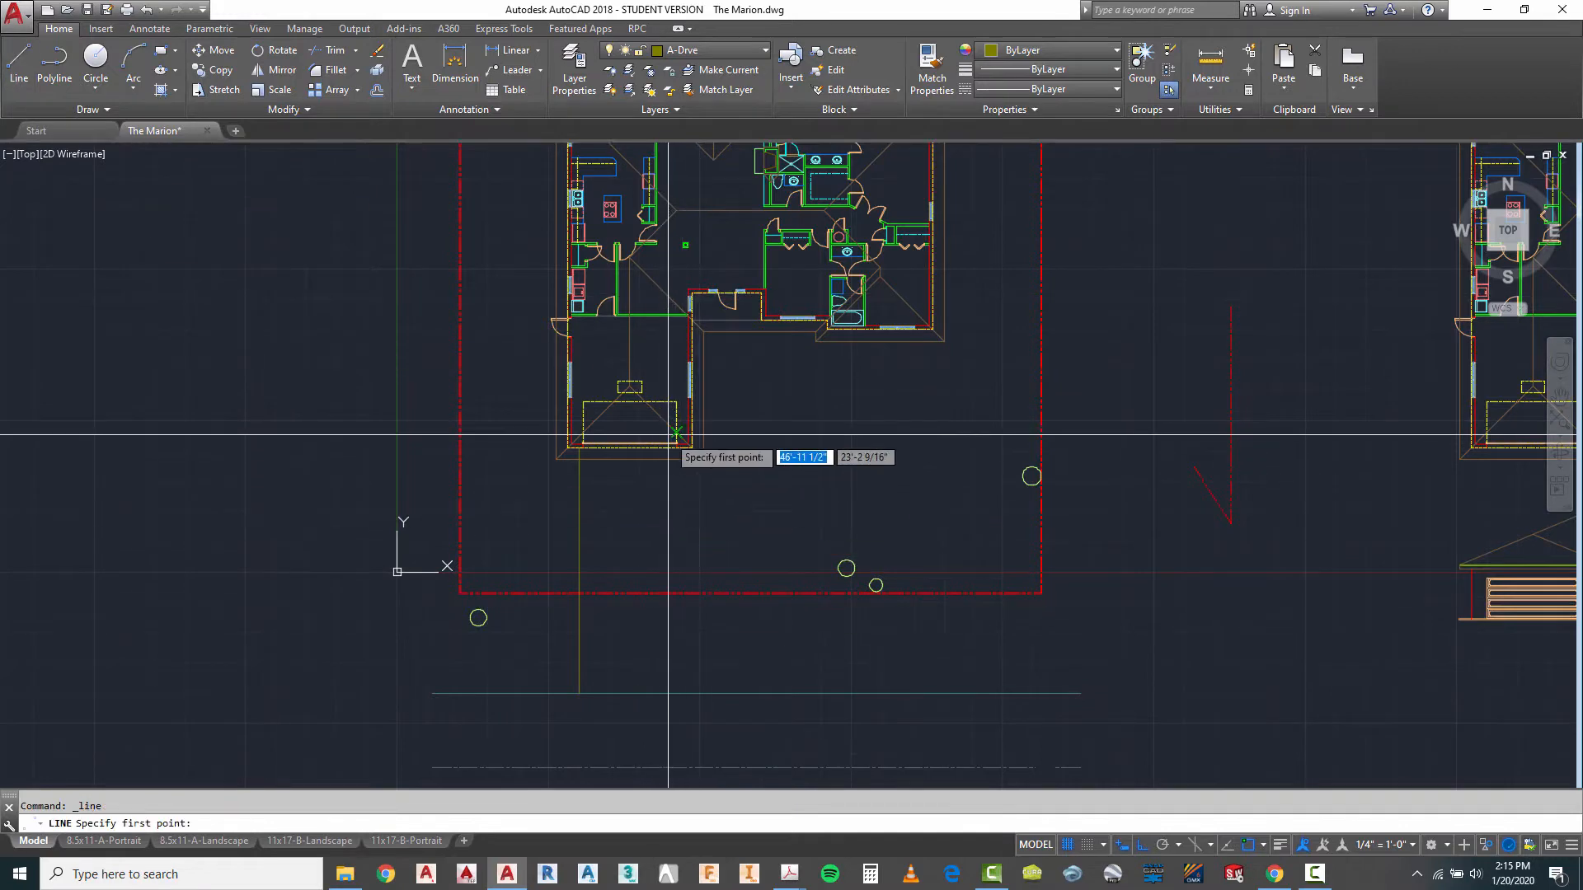
scroll(672, 431, "up", 5)
left_click(692, 464)
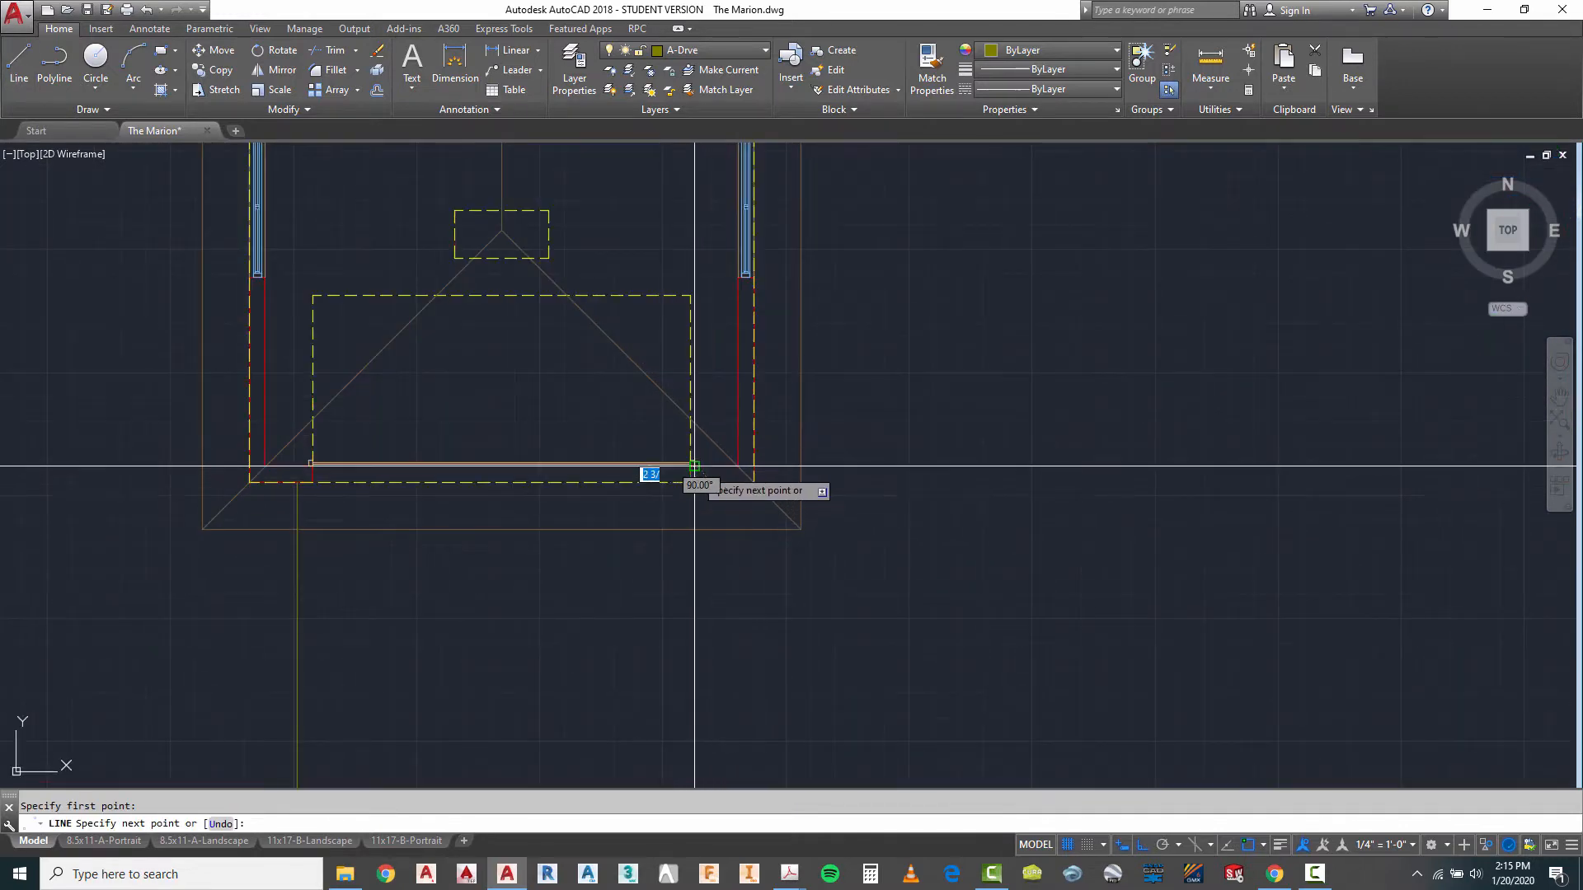
scroll(692, 466, "down", 5)
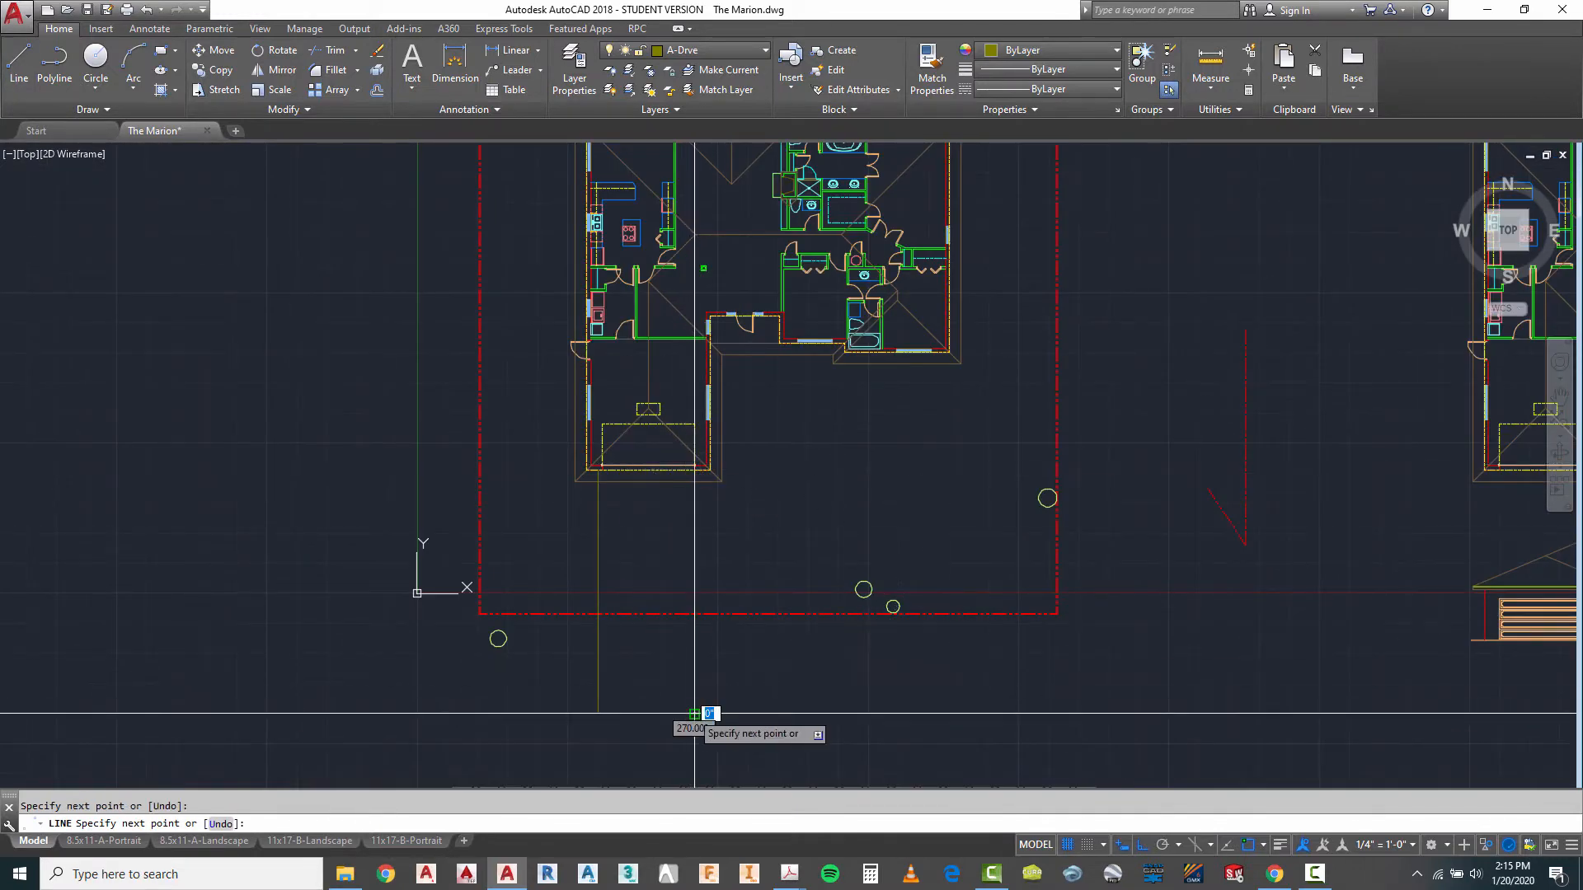
key("Escape")
- Move the east driveway line 8 inches east, away from the garage door opening
scroll(696, 559, "up", 2)
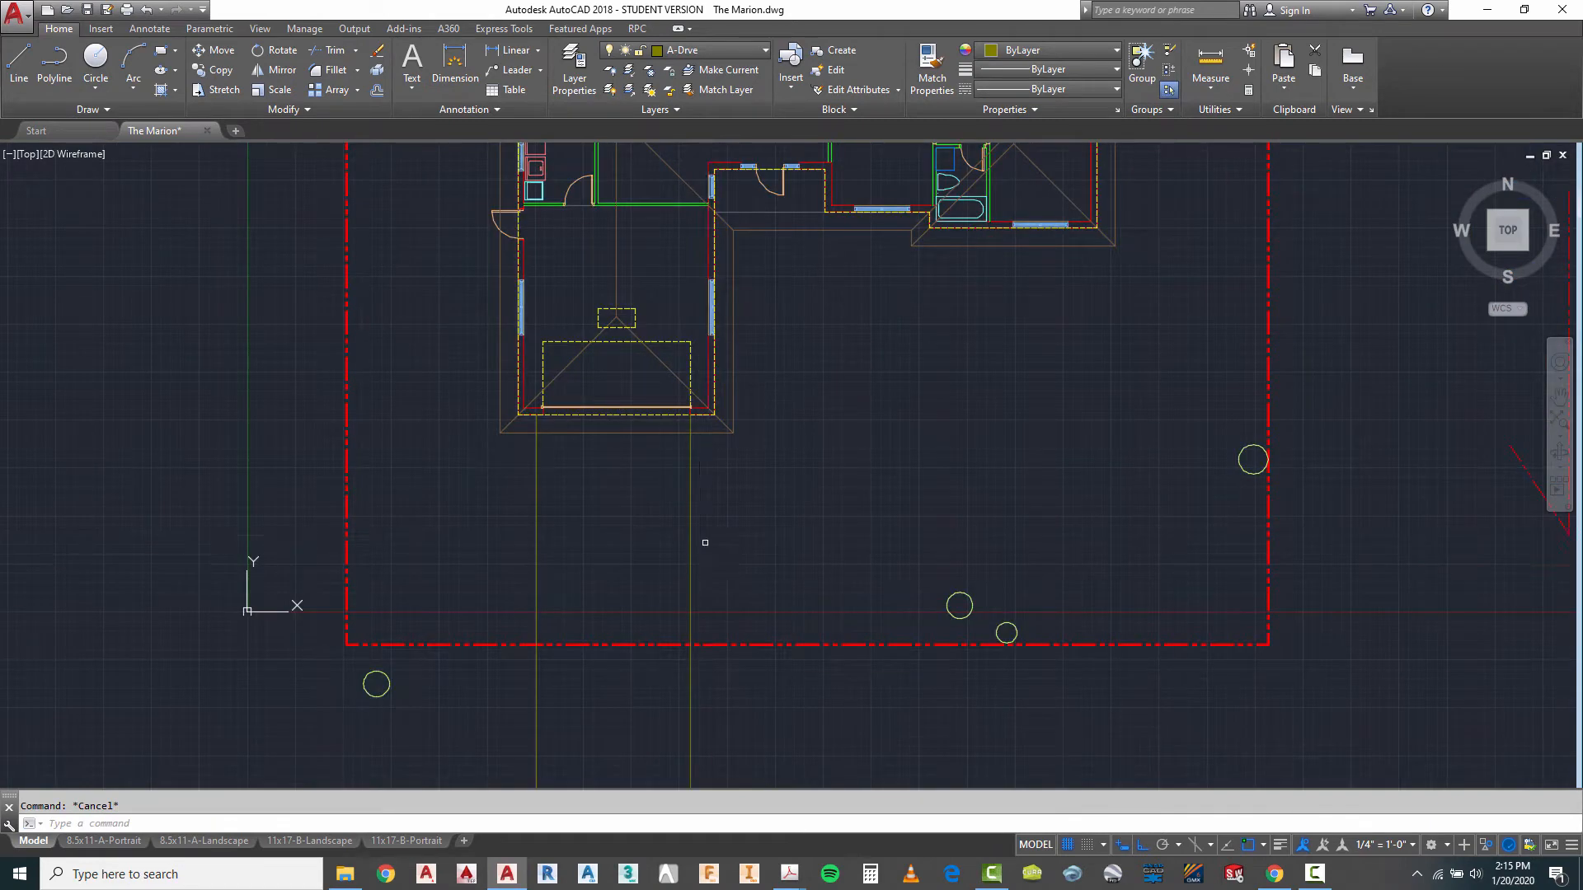
type("m")
key("space")
left_click(709, 530)
left_click(682, 548)
key("space")
left_click(735, 524)
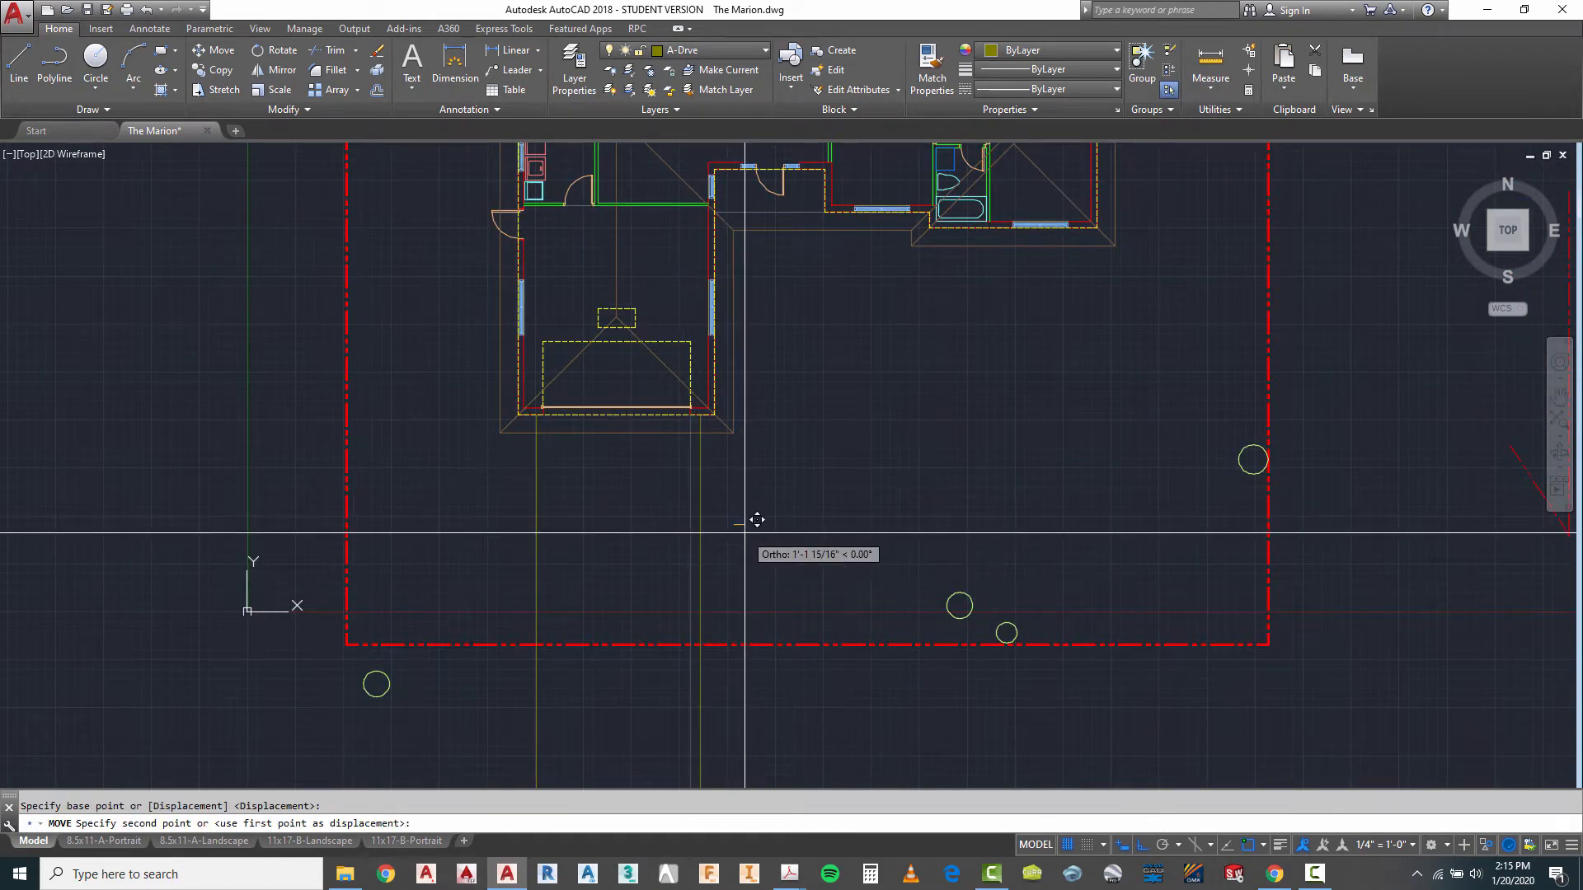
type("8")
key("Return")
- Draw a circle with an 18' radius, centred on the front property line east of the driveway lines
scroll(744, 531, "down", 3)
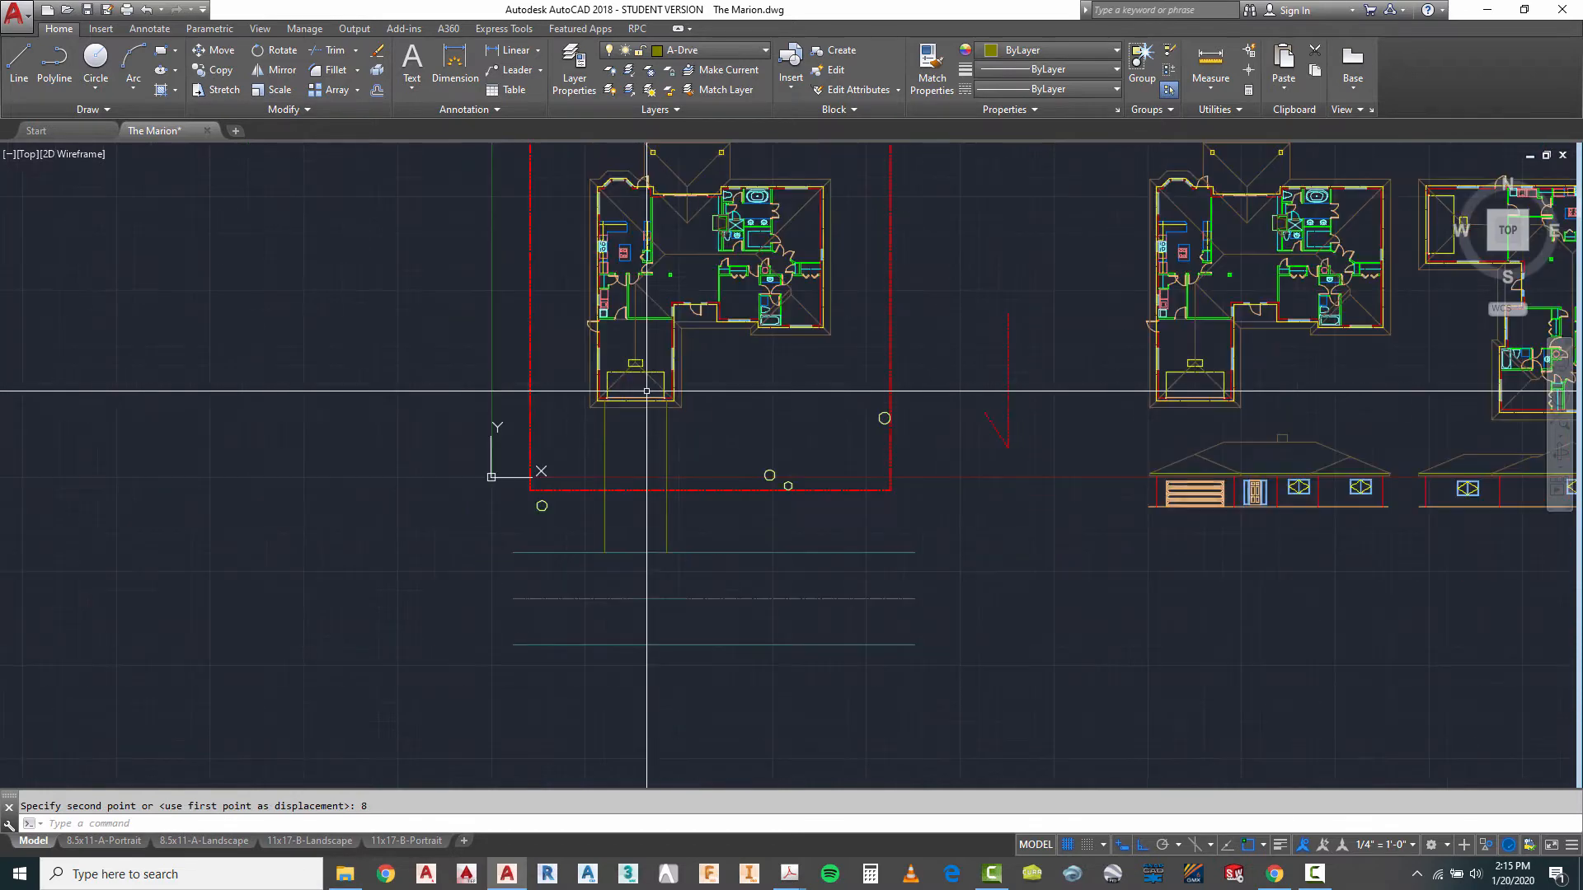
scroll(770, 519, "up", 2)
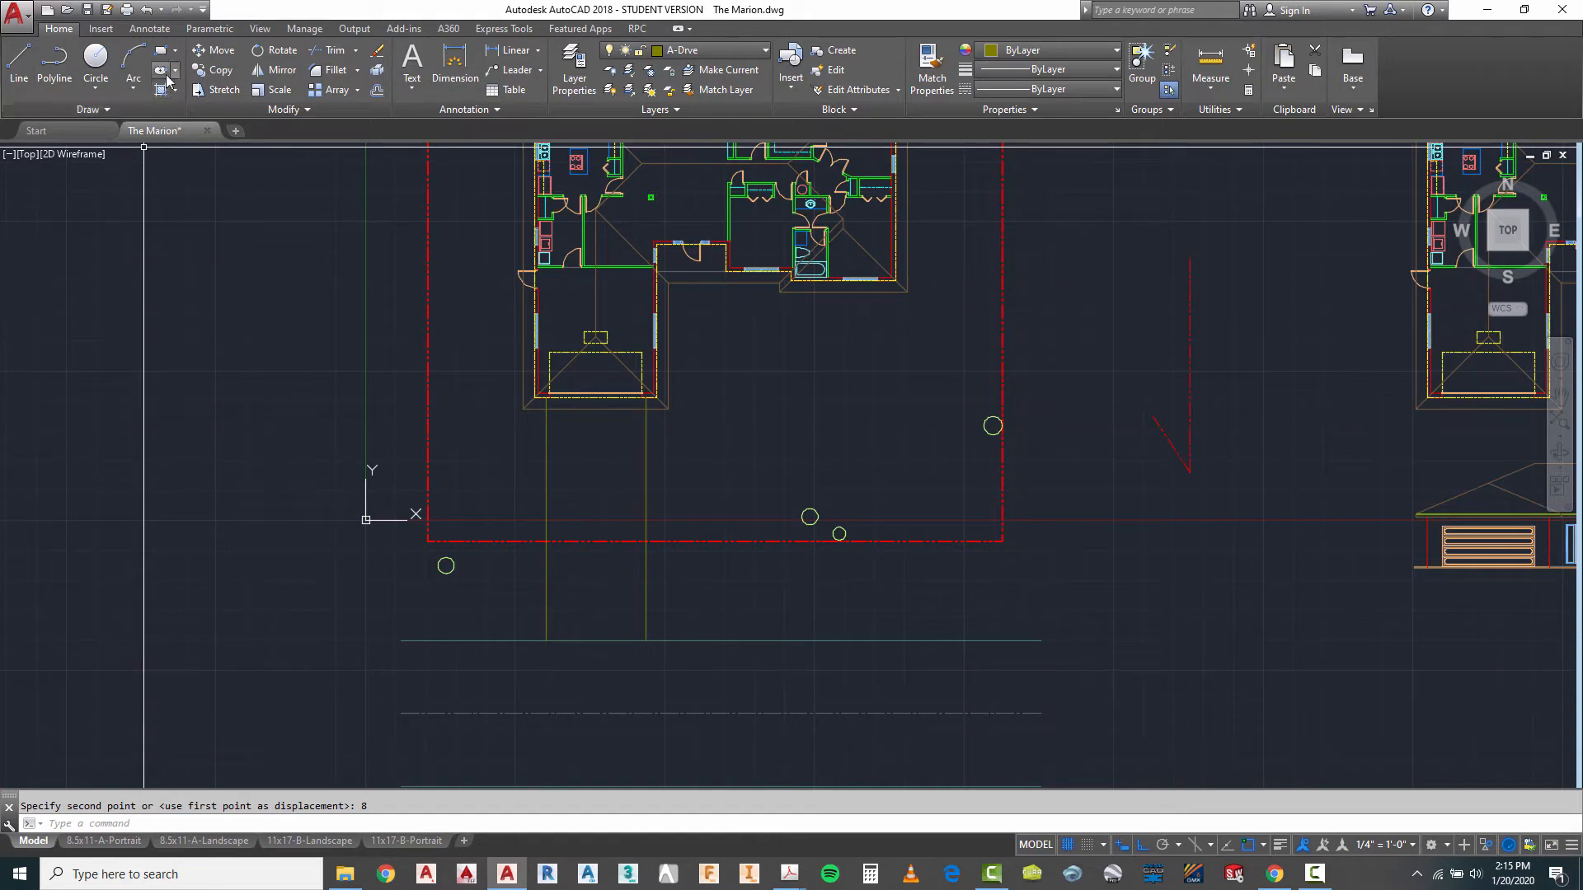
left_click(96, 59)
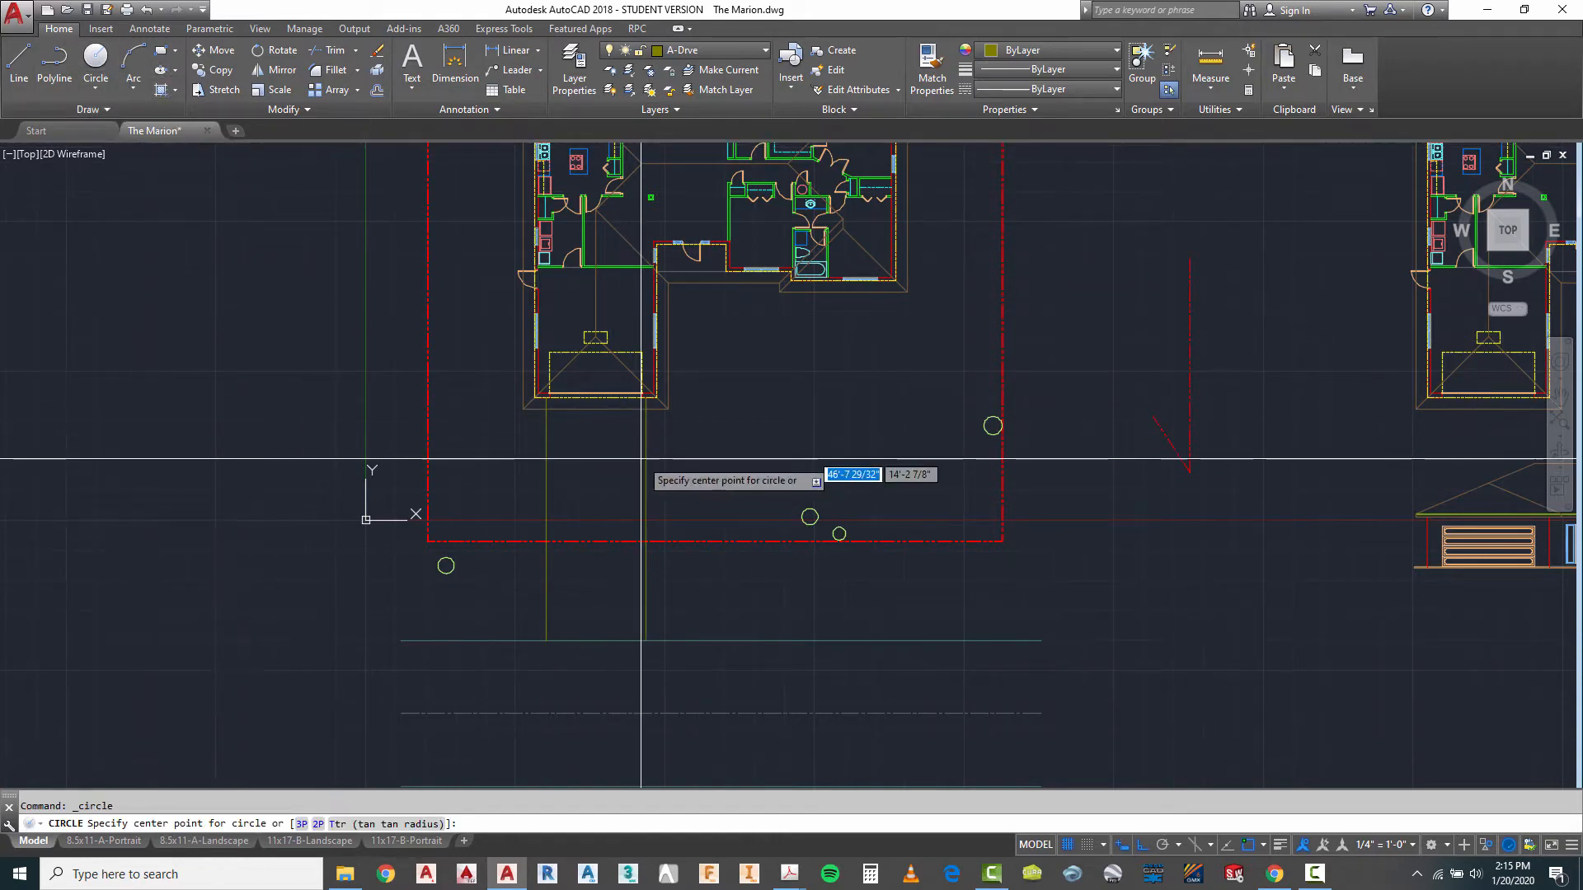
left_click(768, 542)
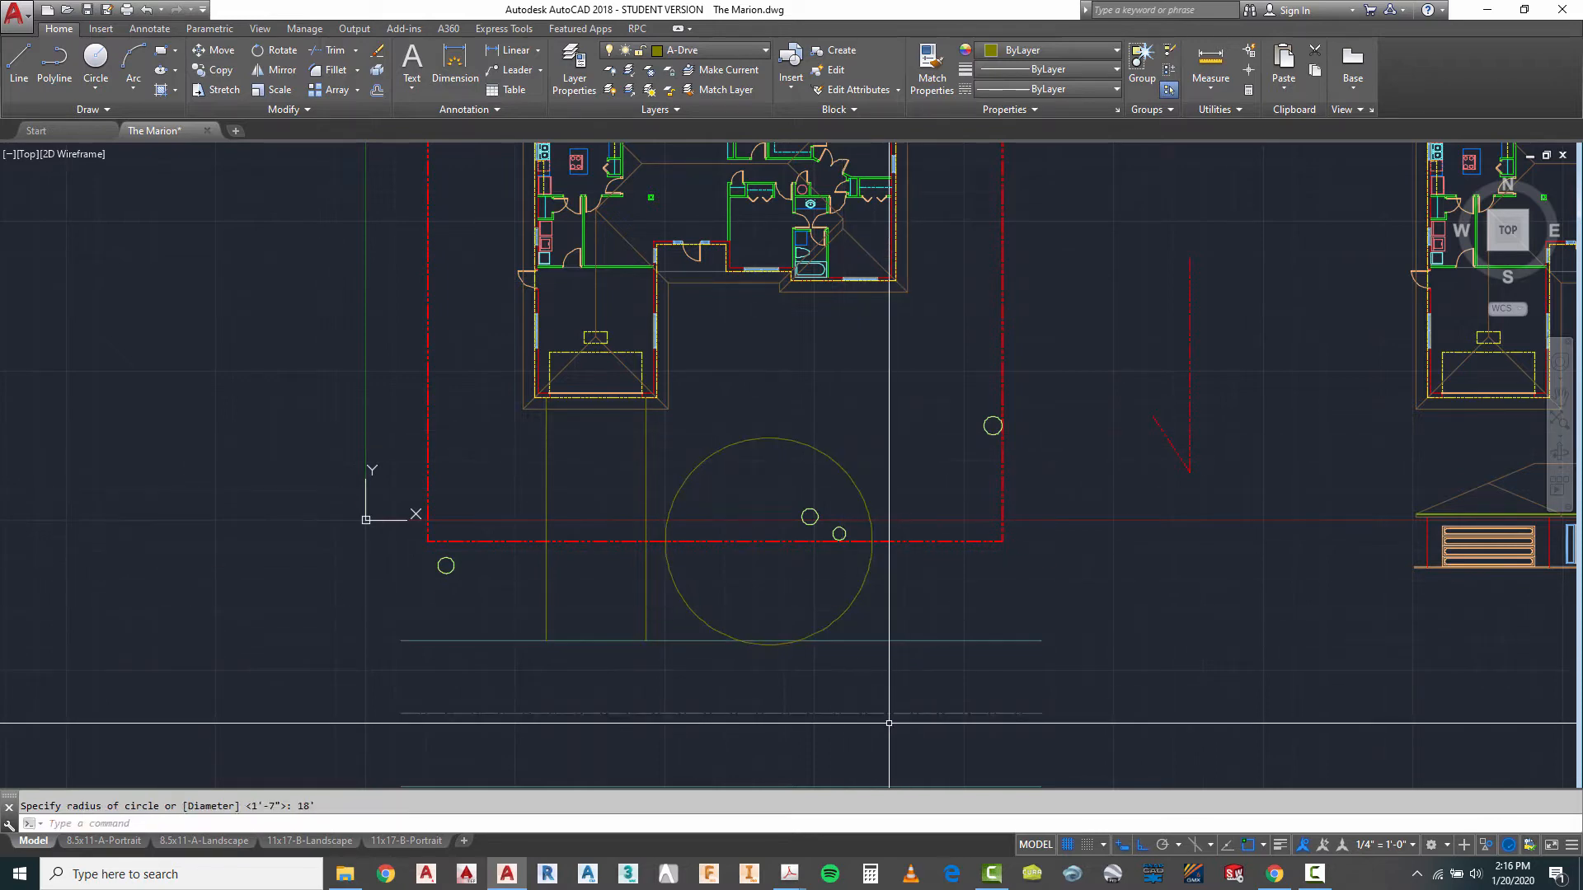
key("Escape")
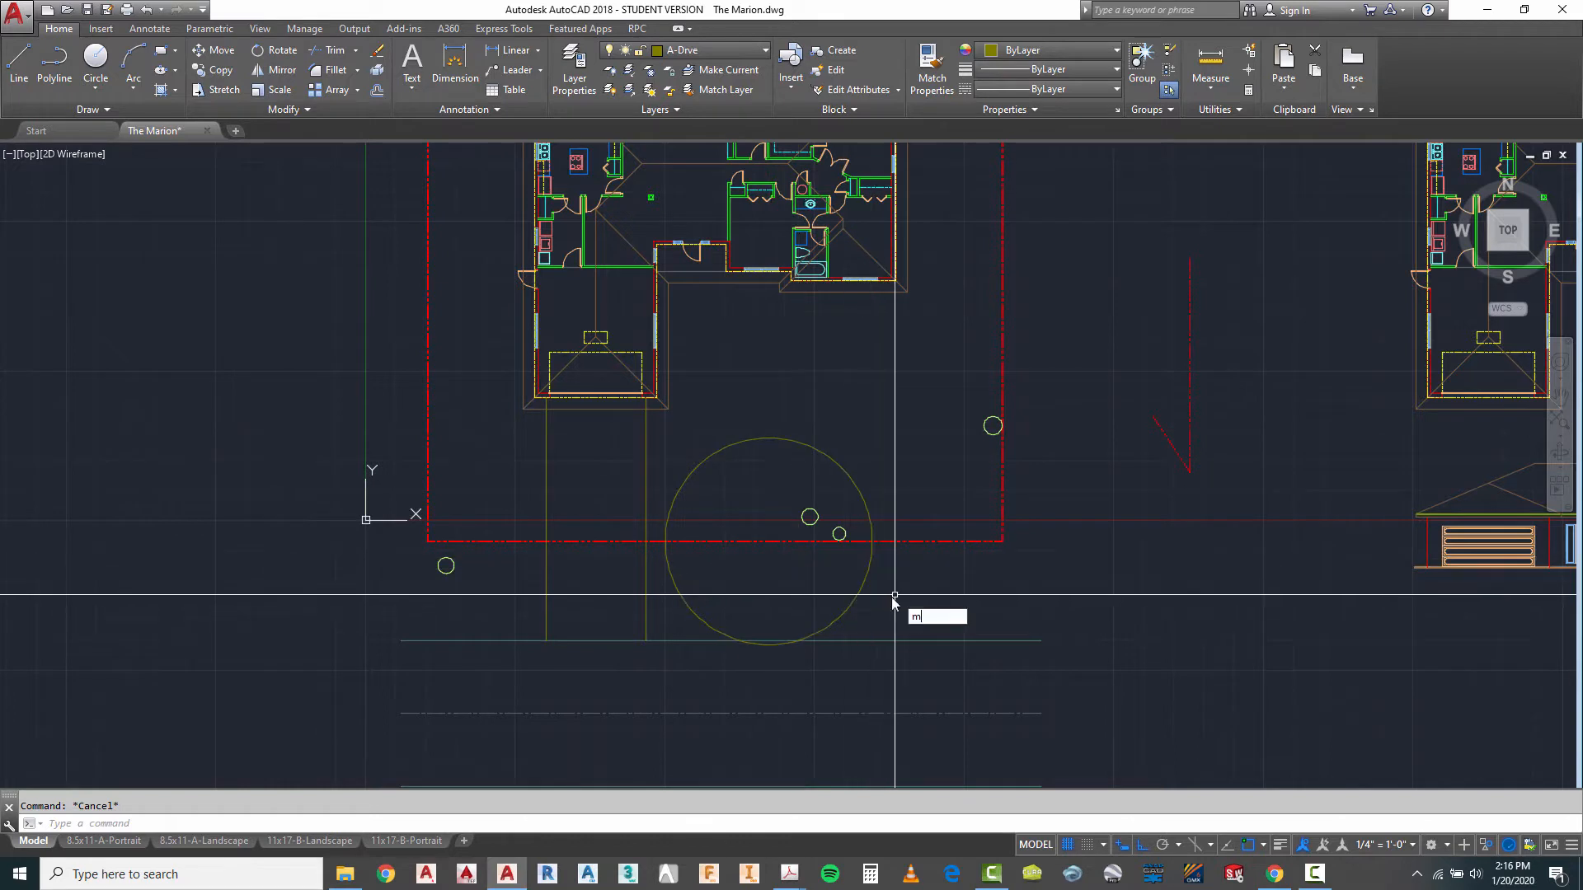
- Move the large circle straight south toward the road by about 6'-10"
key("Return")
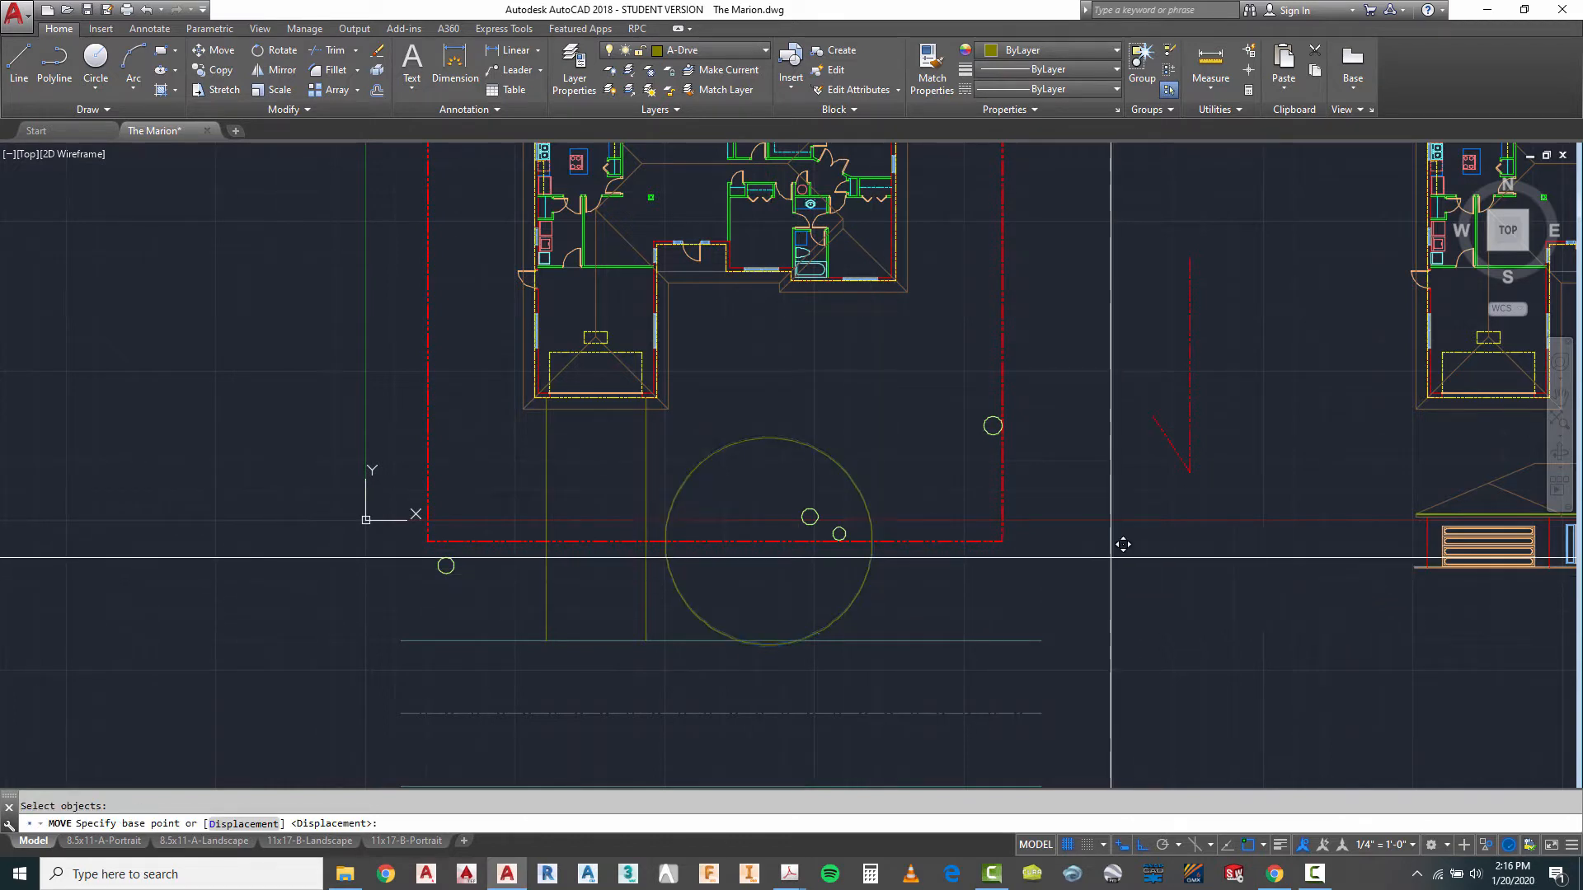
left_click(1111, 559)
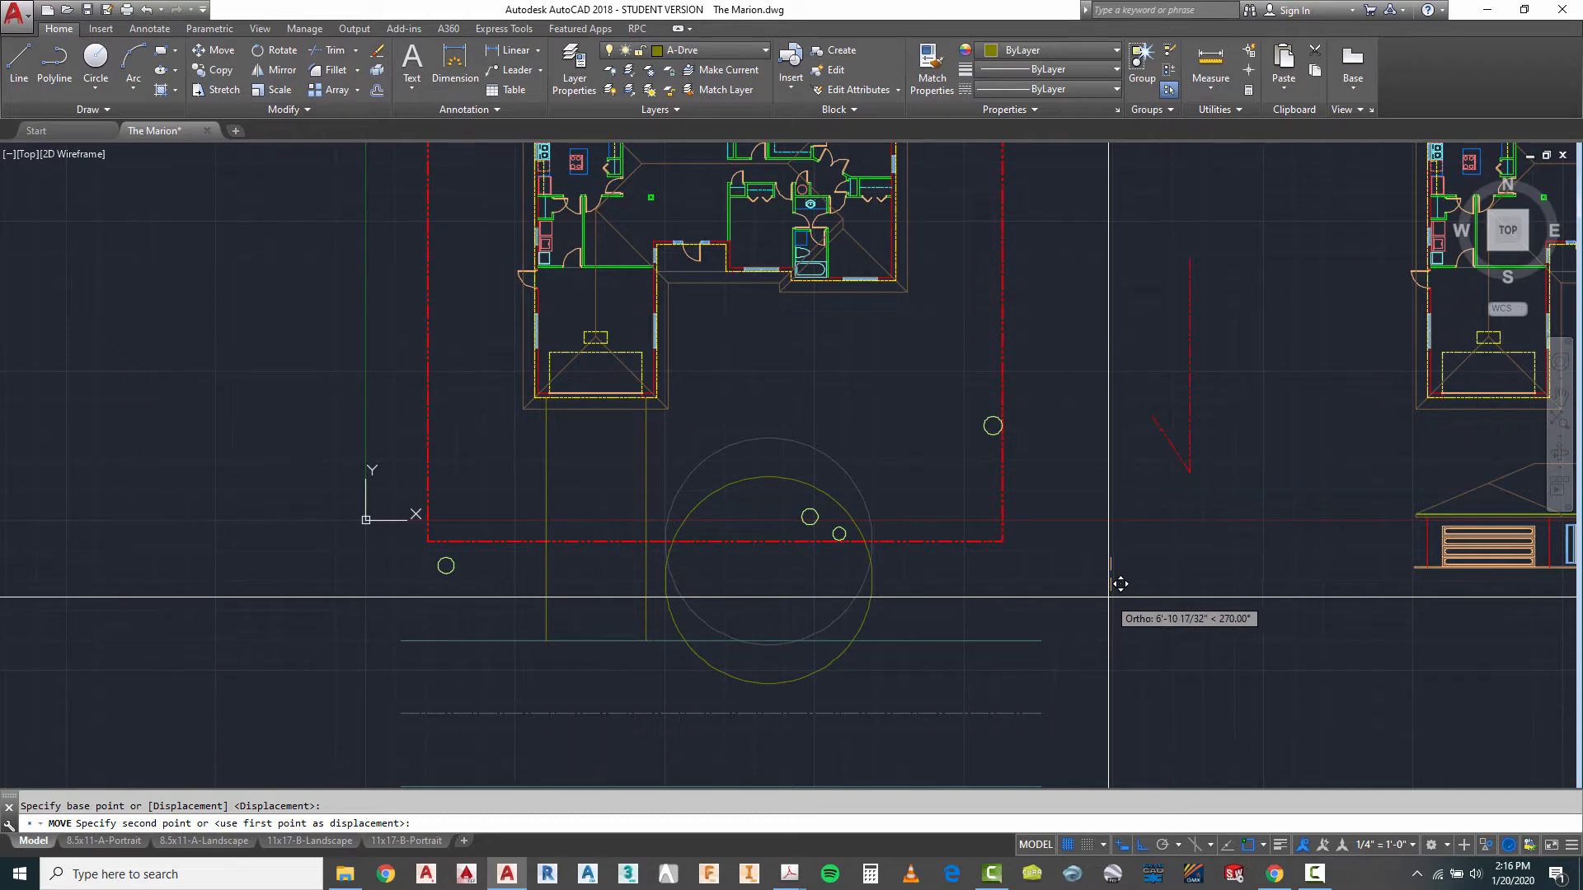
left_click(1109, 597)
- Offset the large circle outward by 14' to form the outer edge of the curved drive
scroll(879, 227, "down", 2)
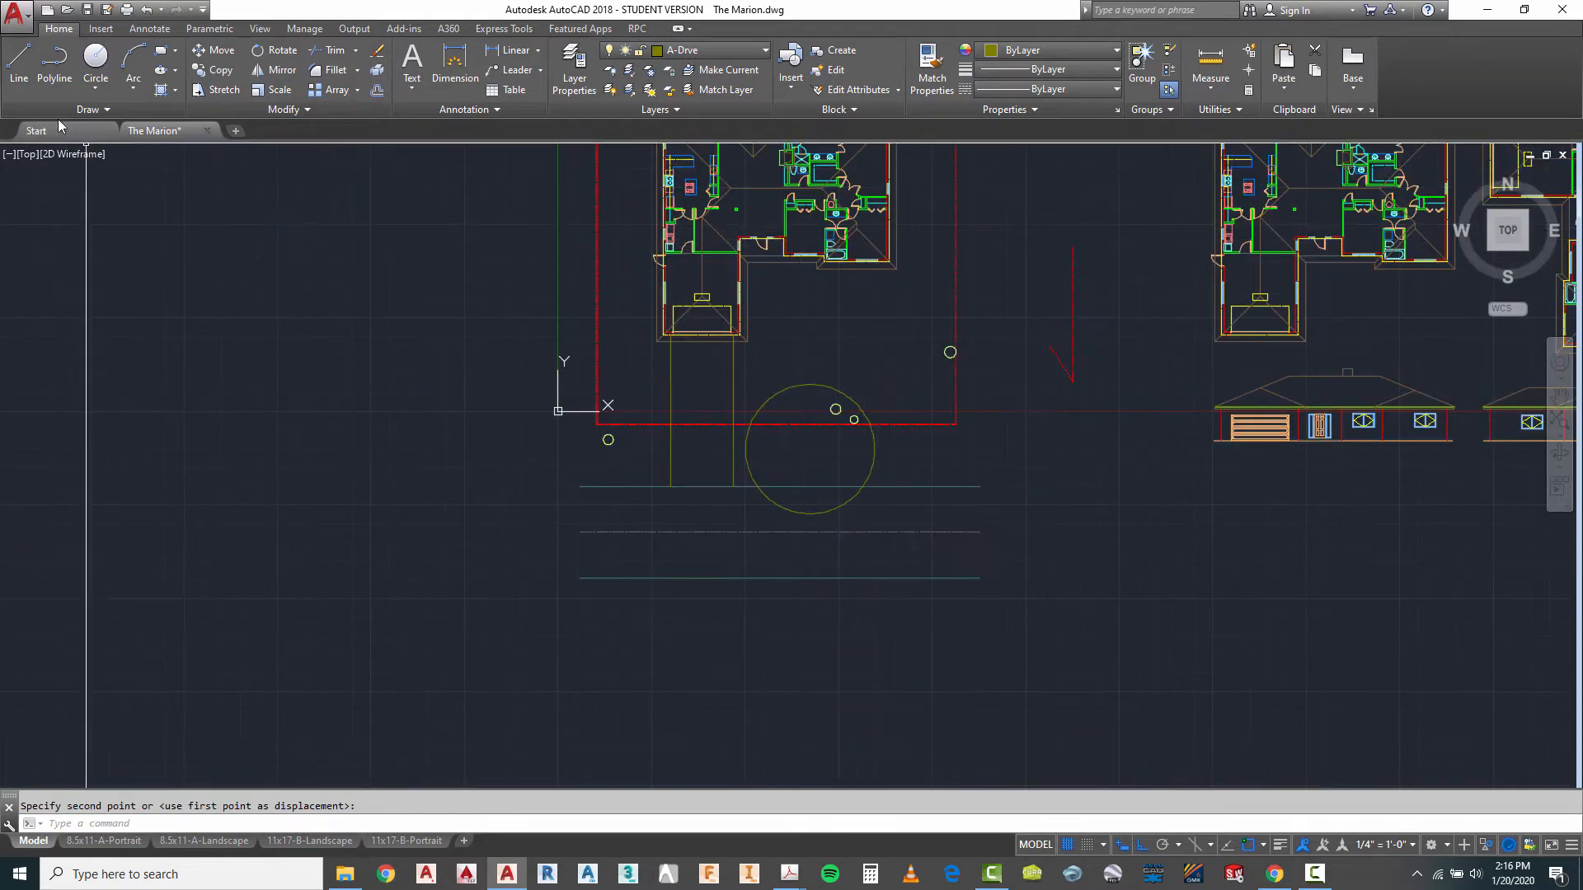
scroll(742, 422, "up", 2)
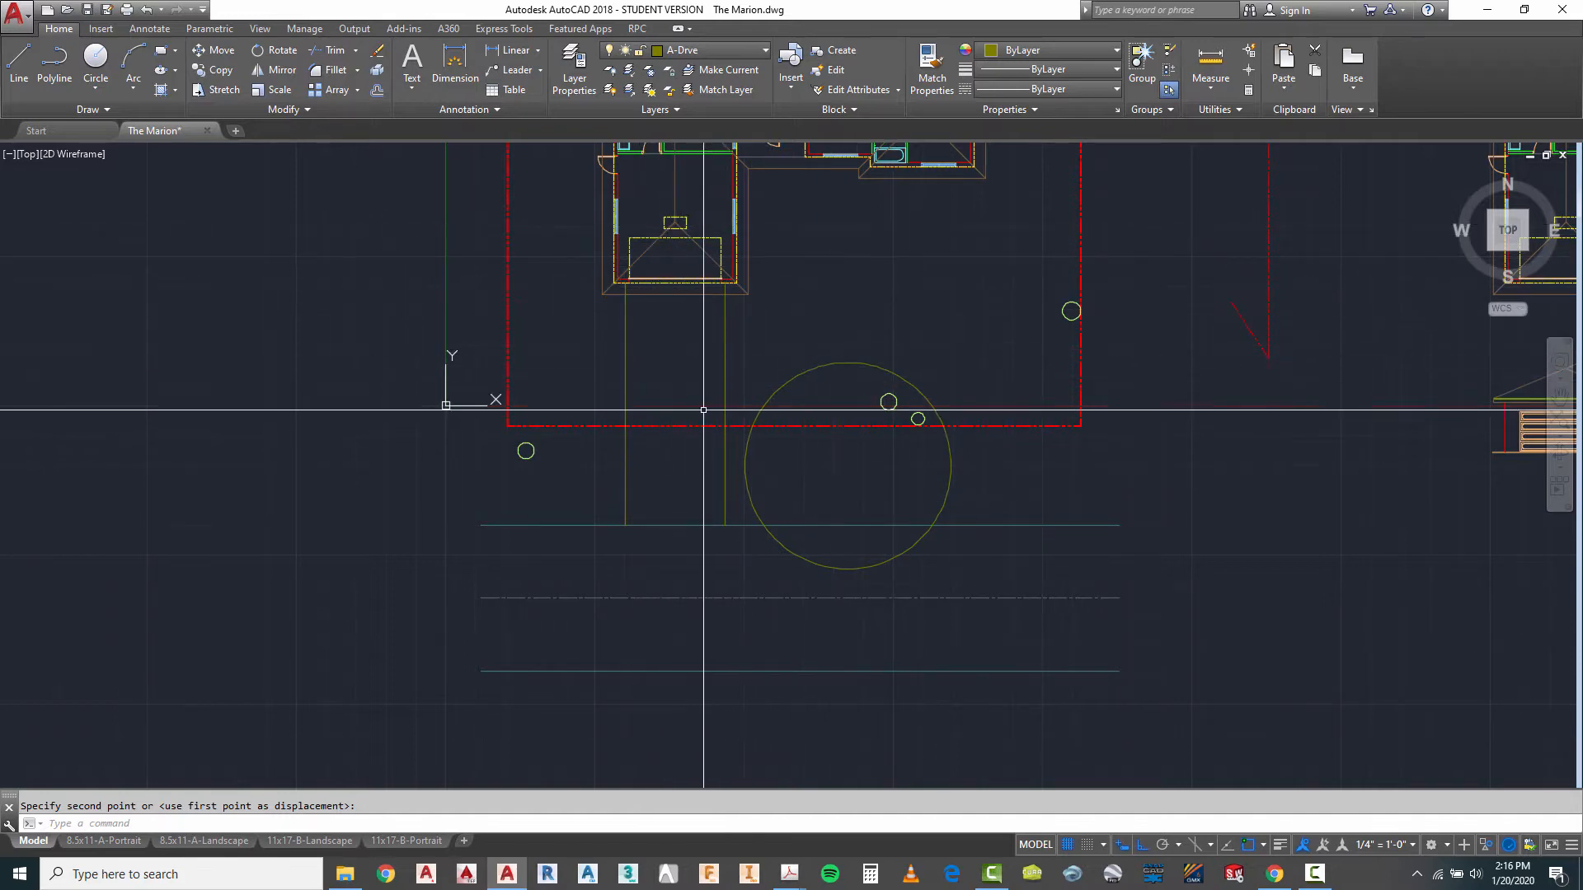
scroll(945, 365, "up", 2)
key("Escape")
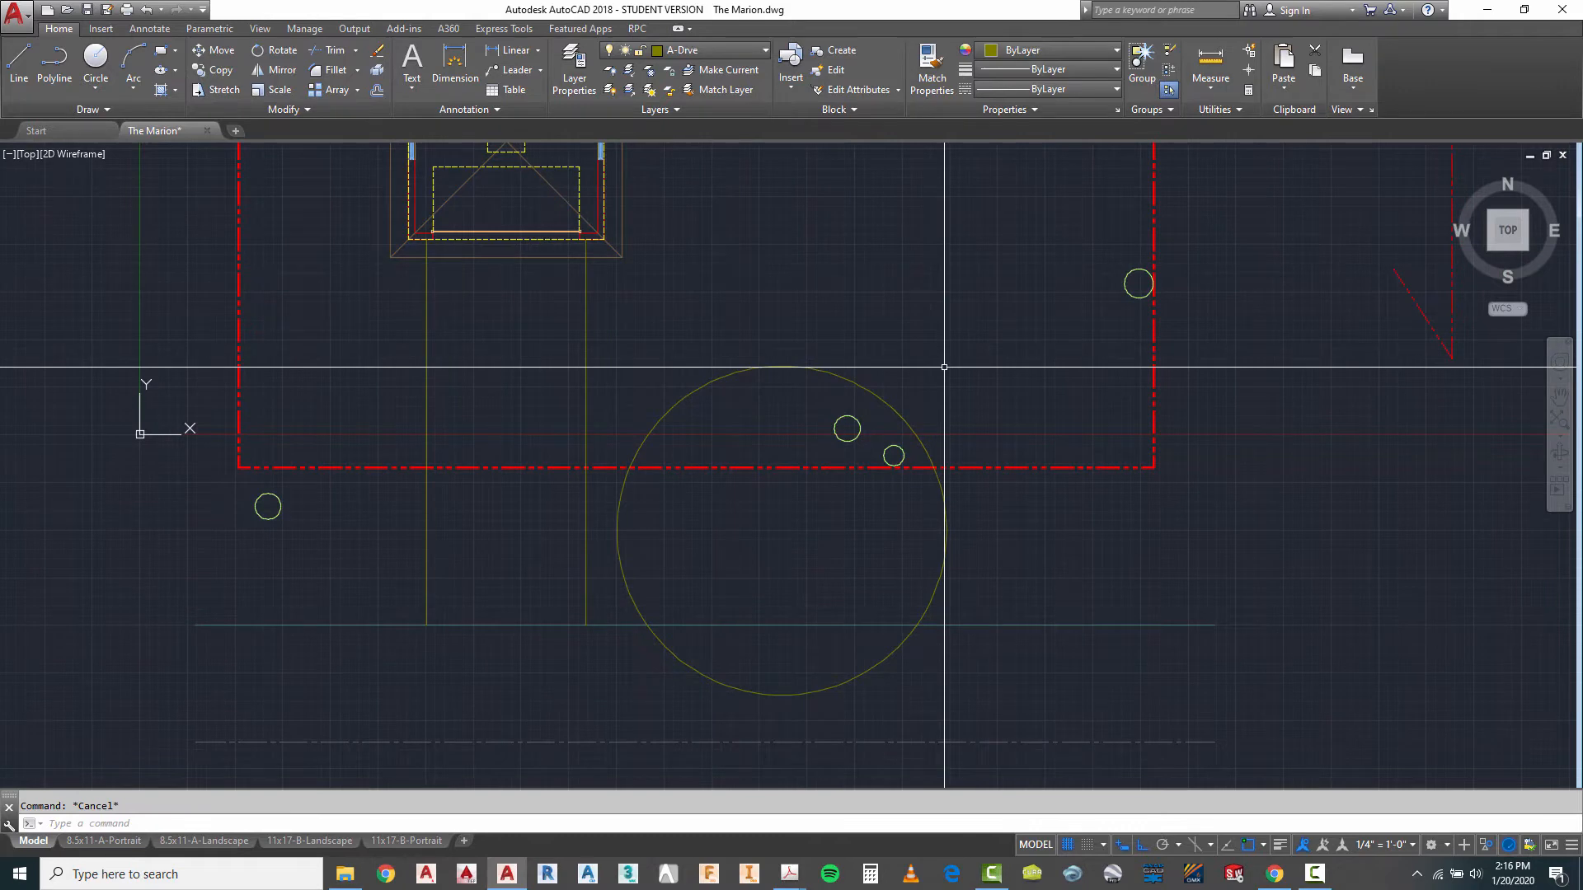
key("Return")
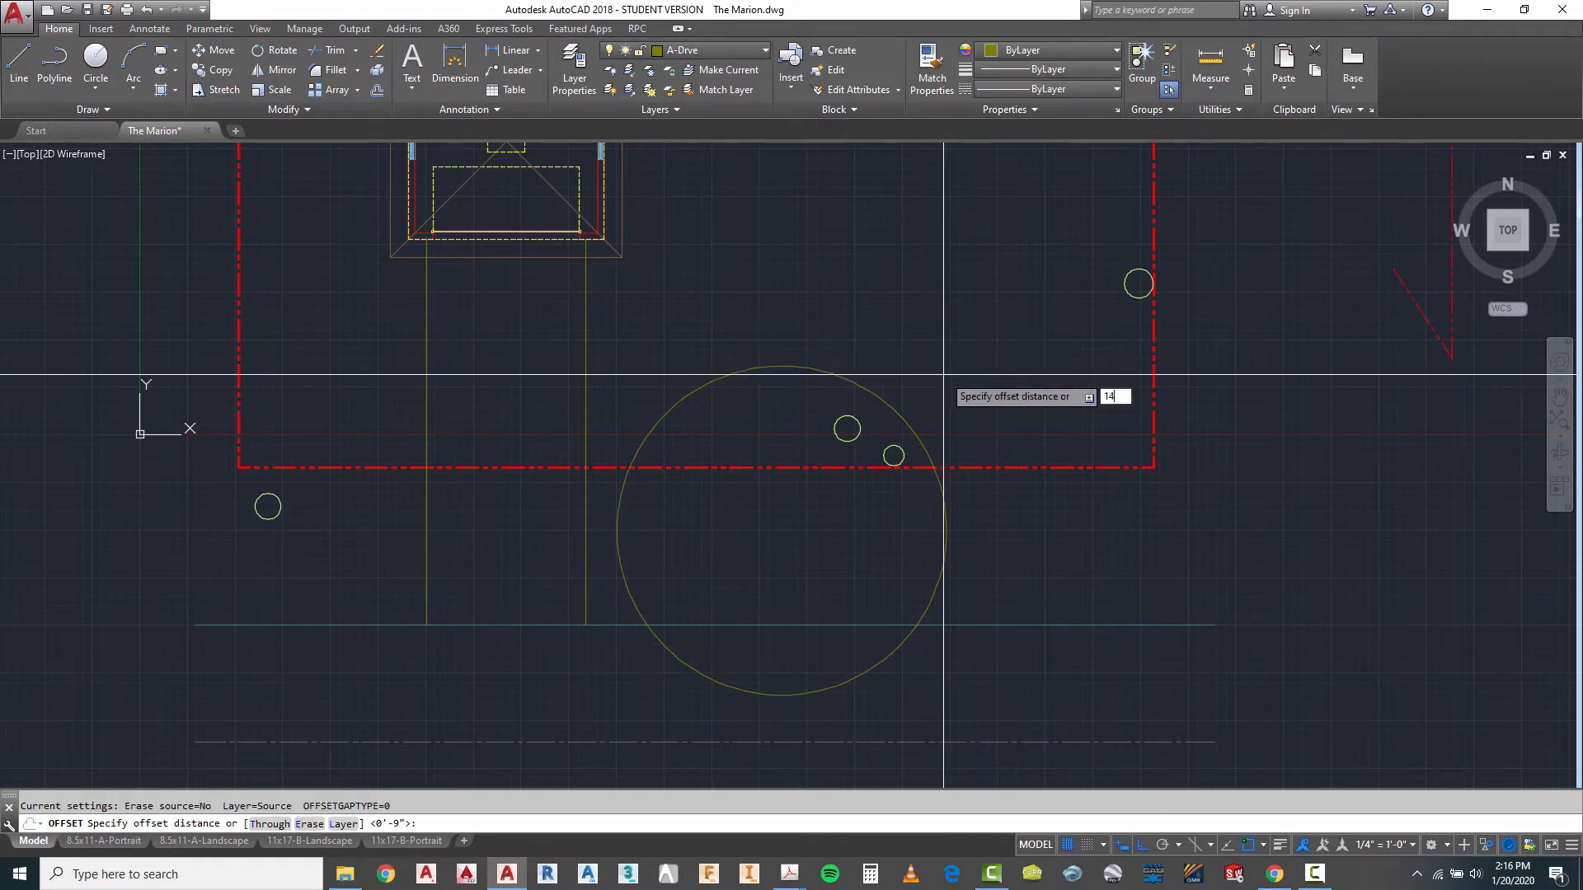
key("Return")
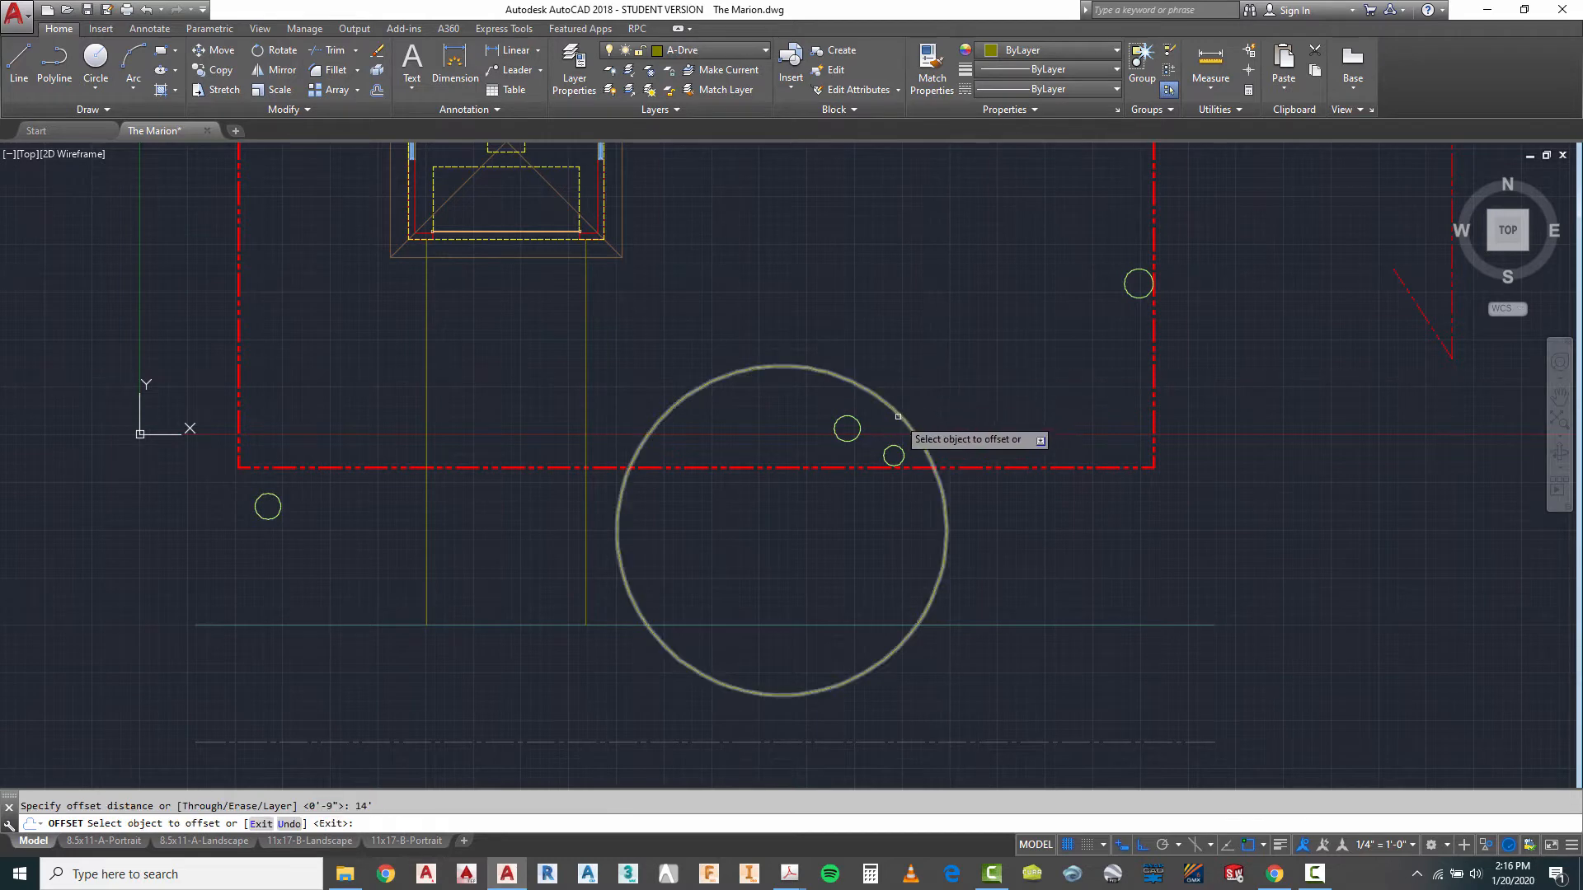
left_click(895, 412)
scroll(830, 372, "down", 4)
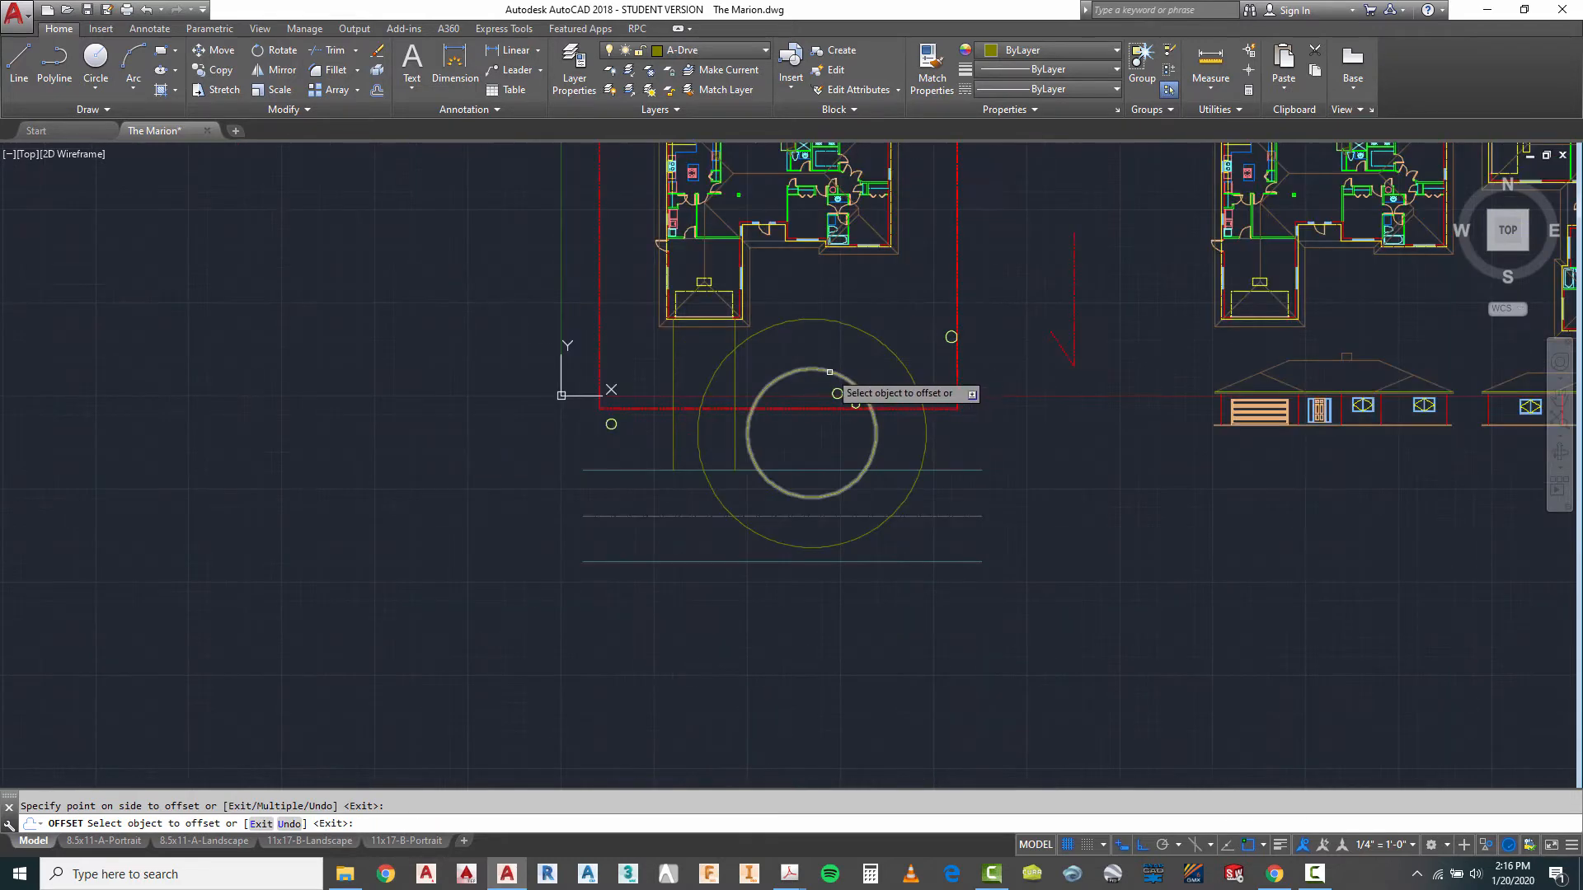
scroll(747, 343, "up", 2)
key("Escape")
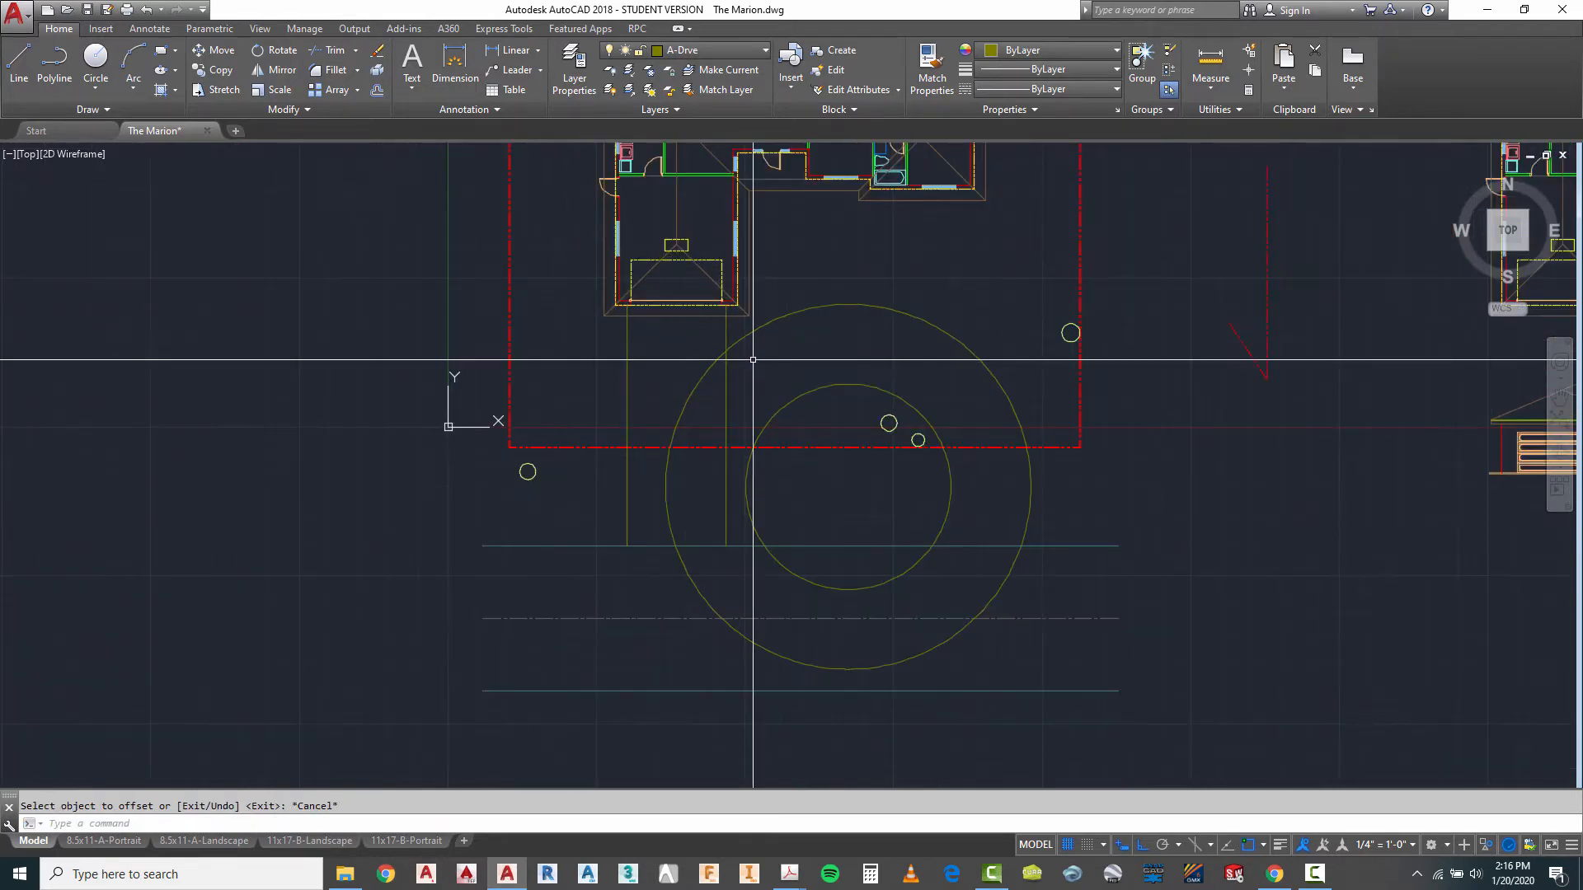
- Draw vertical lines from the east quadrants of the inner and outer circles down to the nearest road edge
key("Return")
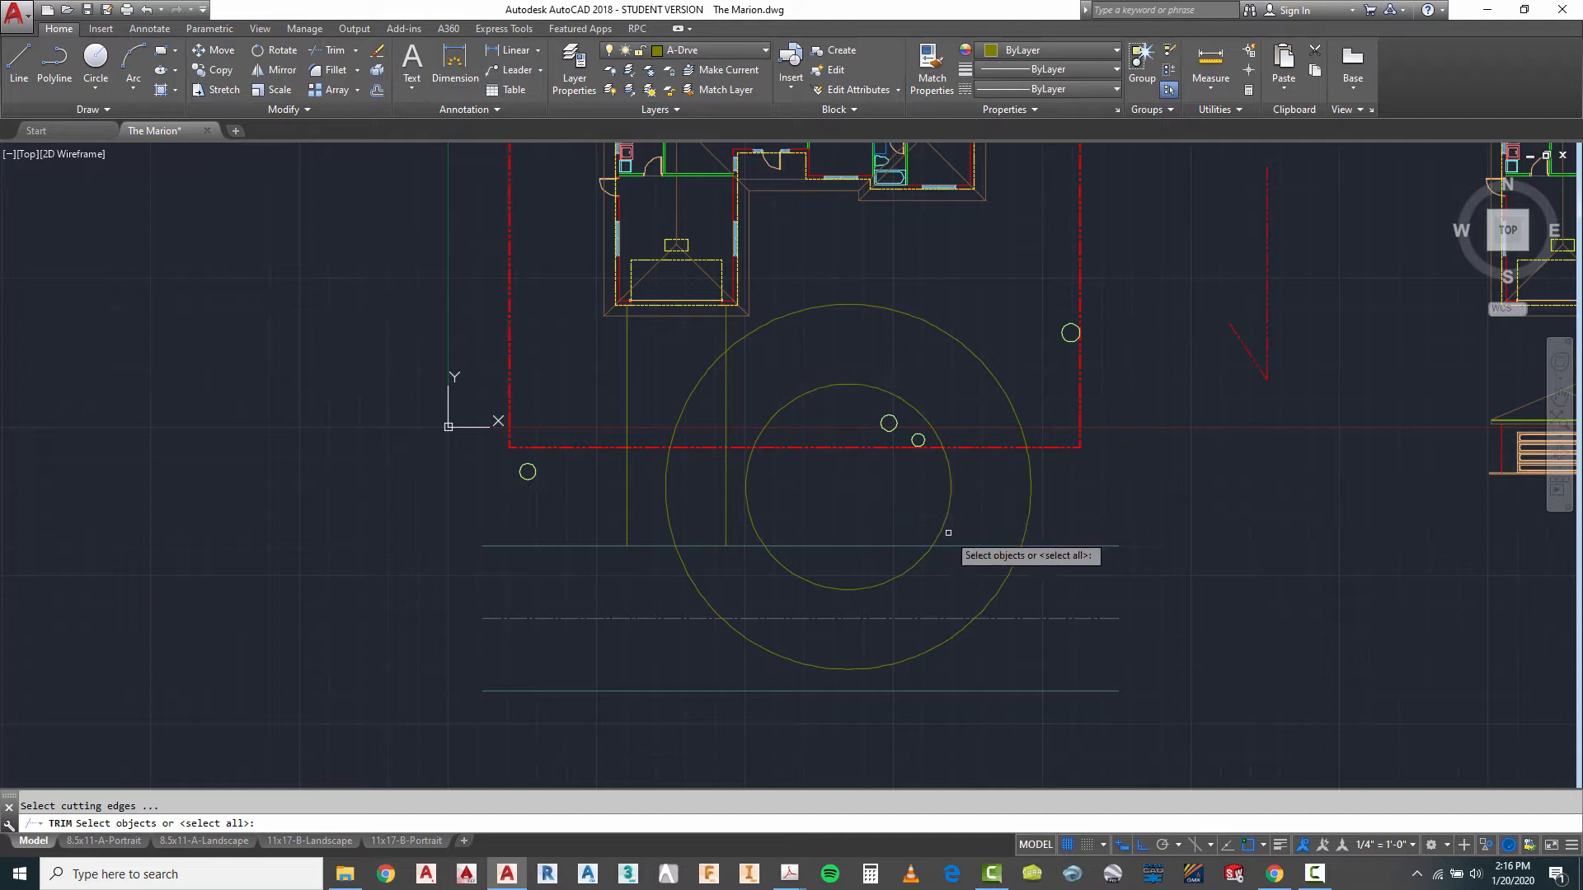
key("Escape")
left_click(19, 57)
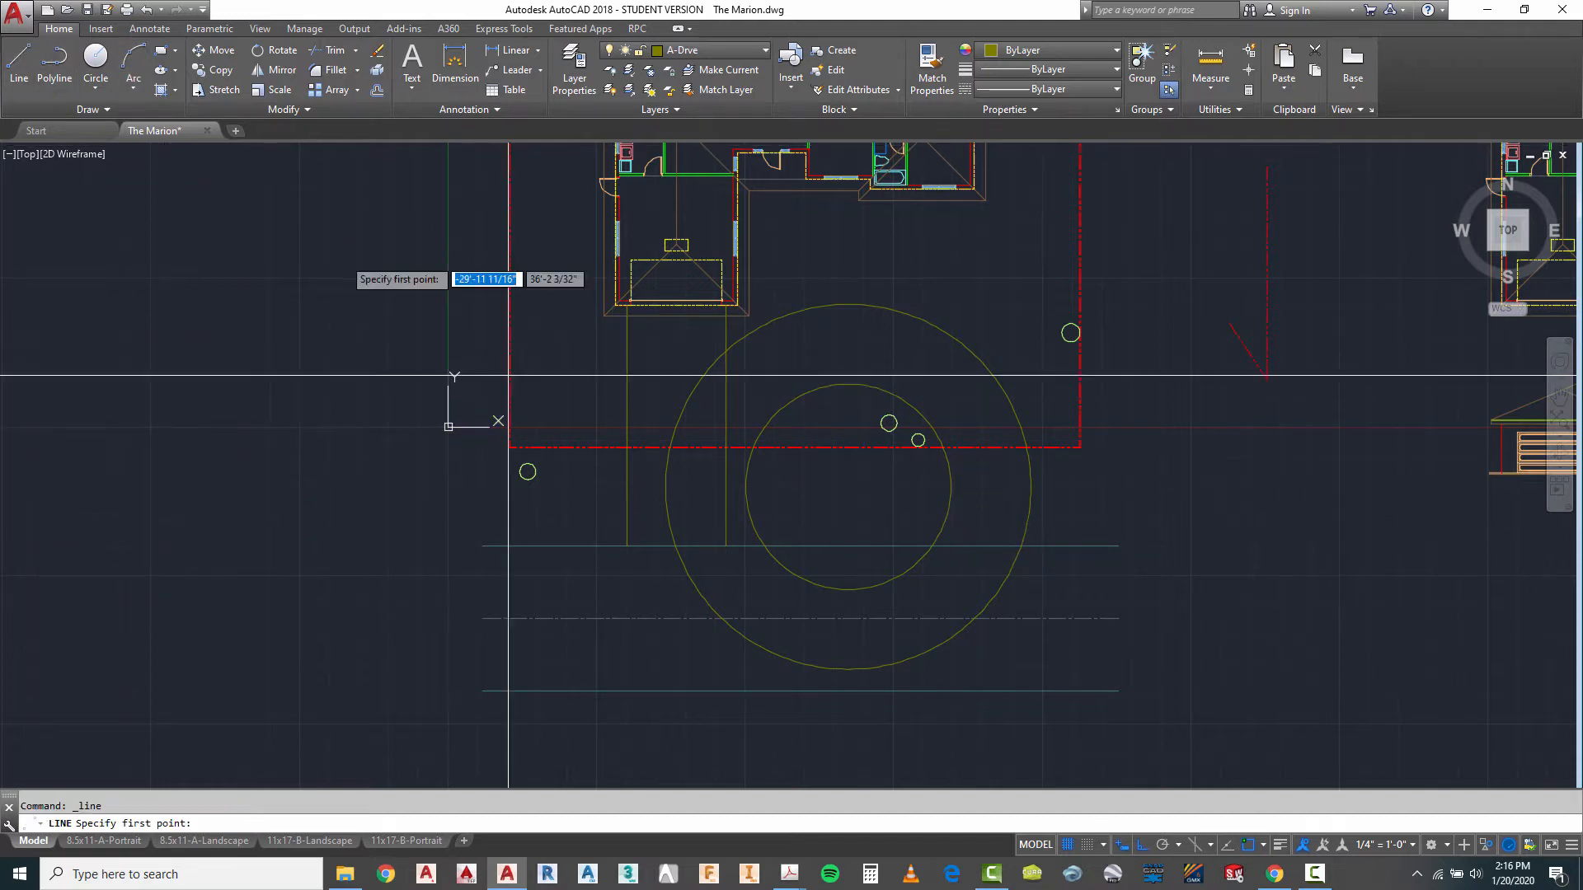
left_click(957, 485)
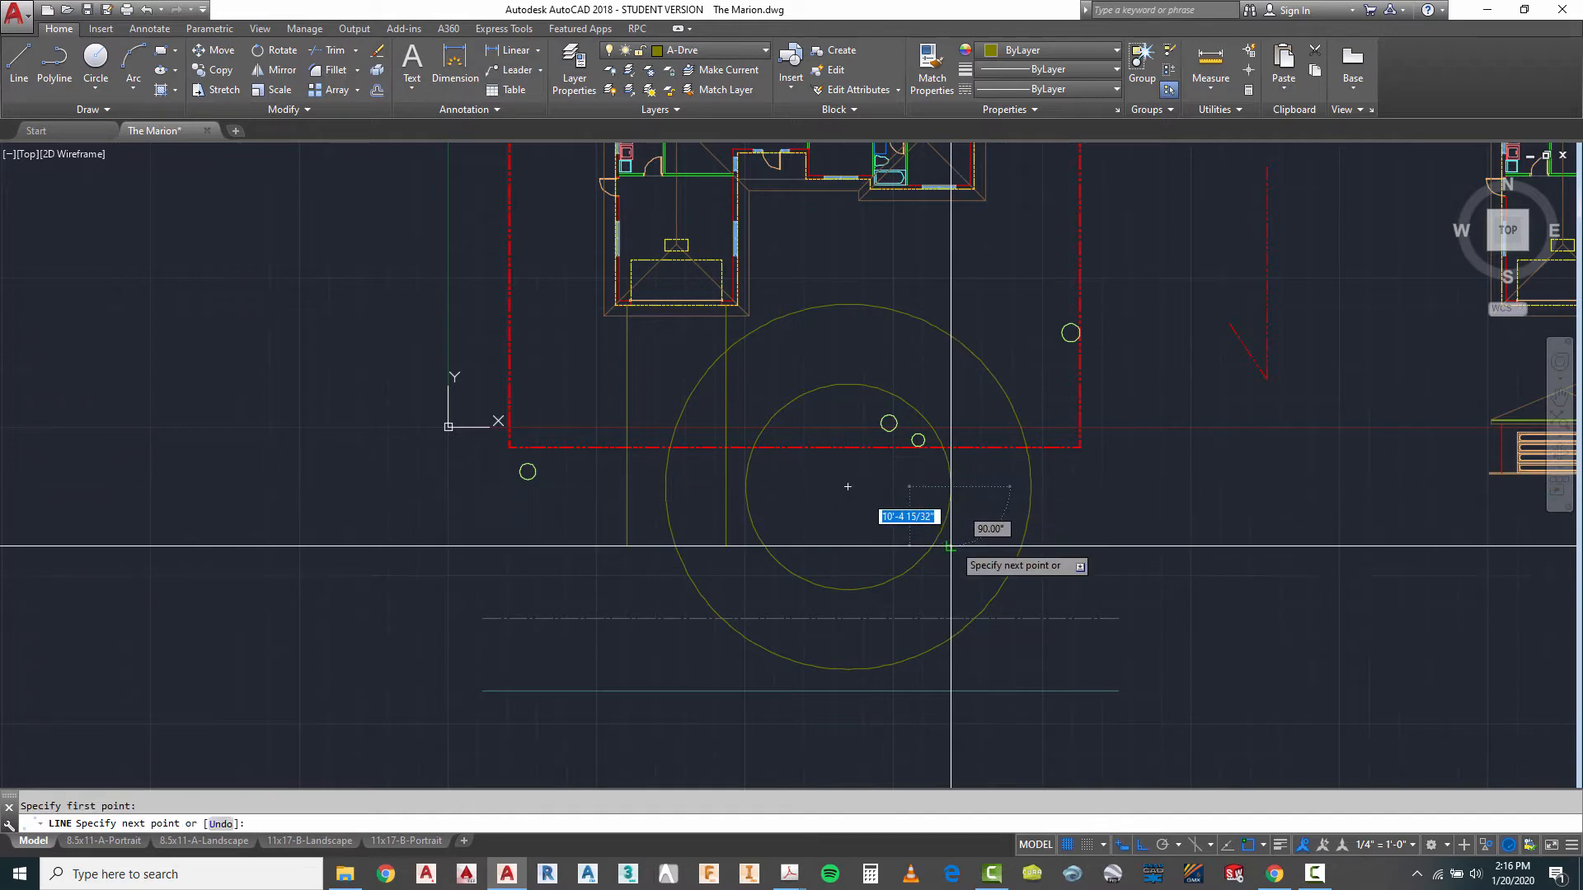
key("Escape")
right_click(1004, 493)
left_click(1043, 503)
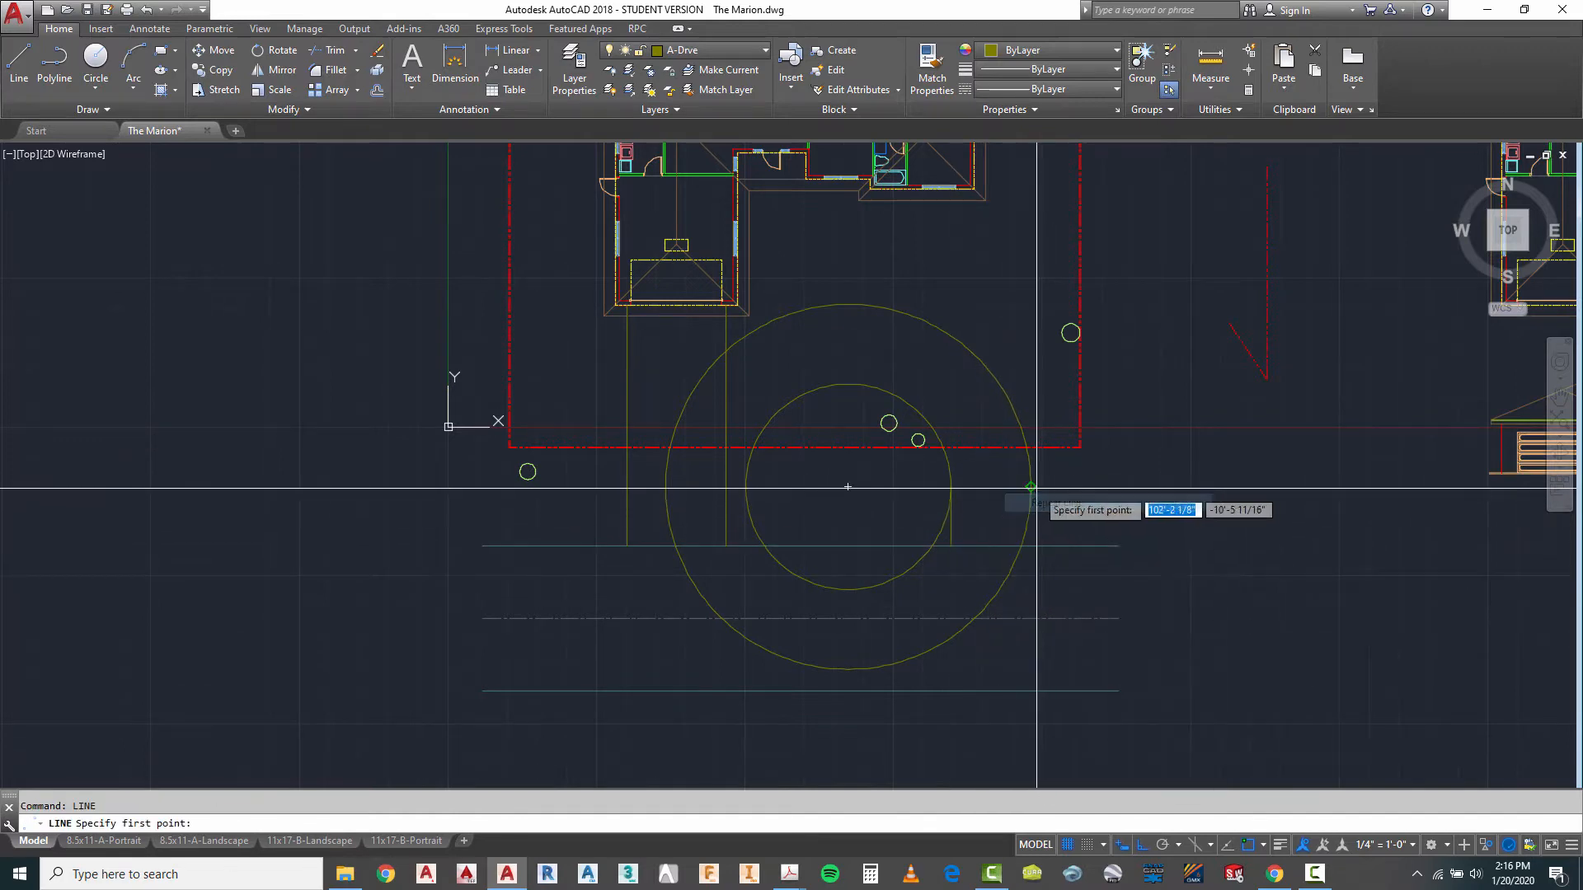
left_click(1038, 486)
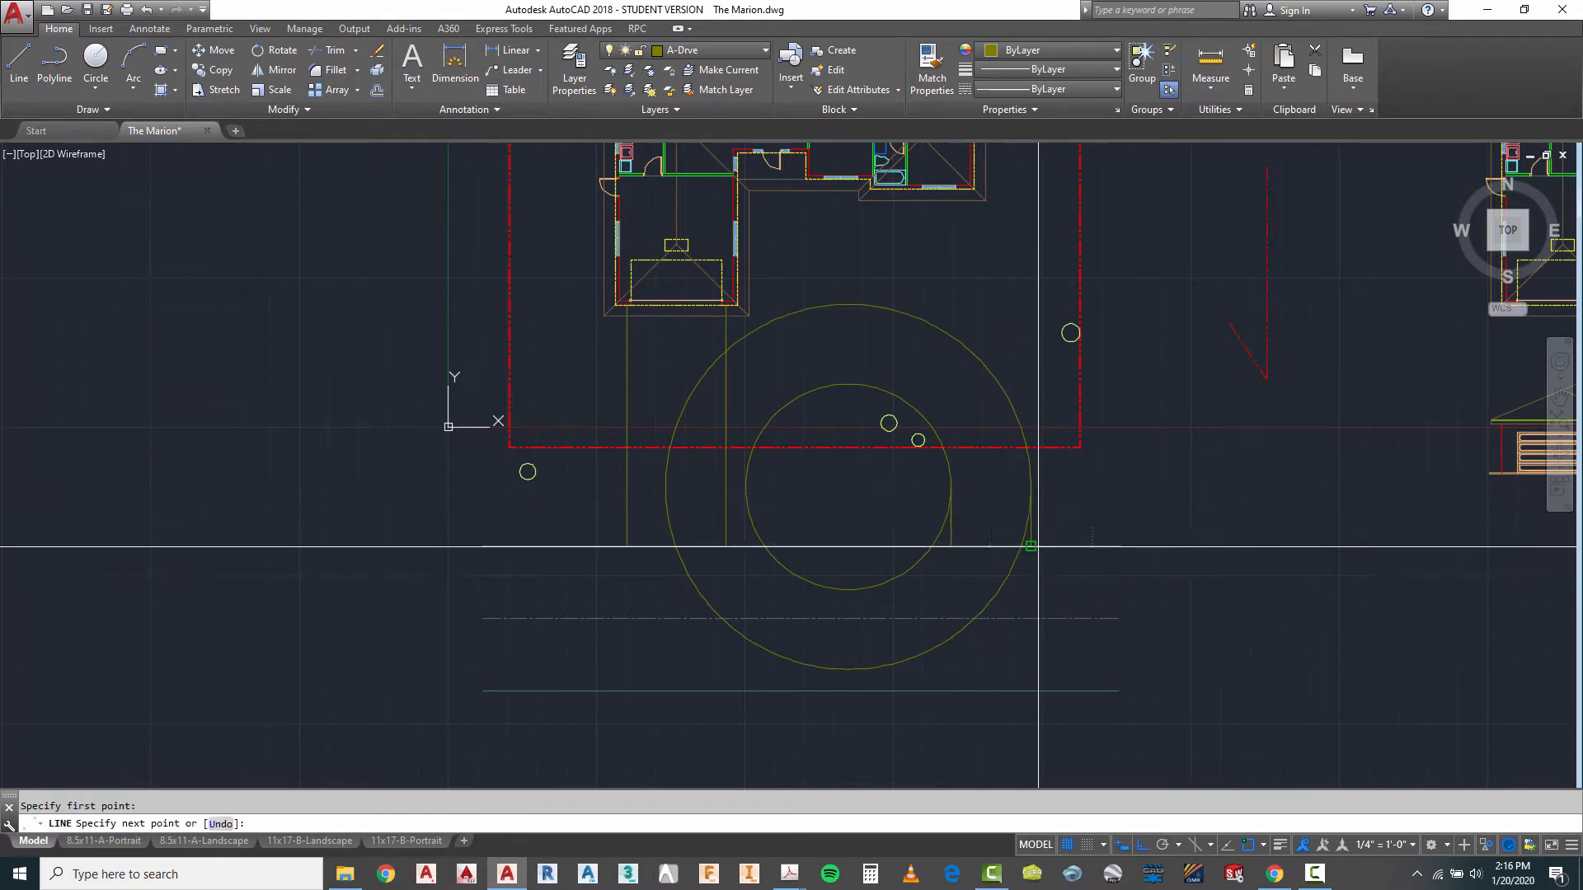
key("Escape")
- Draw a vertical line from the inner circle's west quadrant down to the nearest road edge
right_click(783, 491)
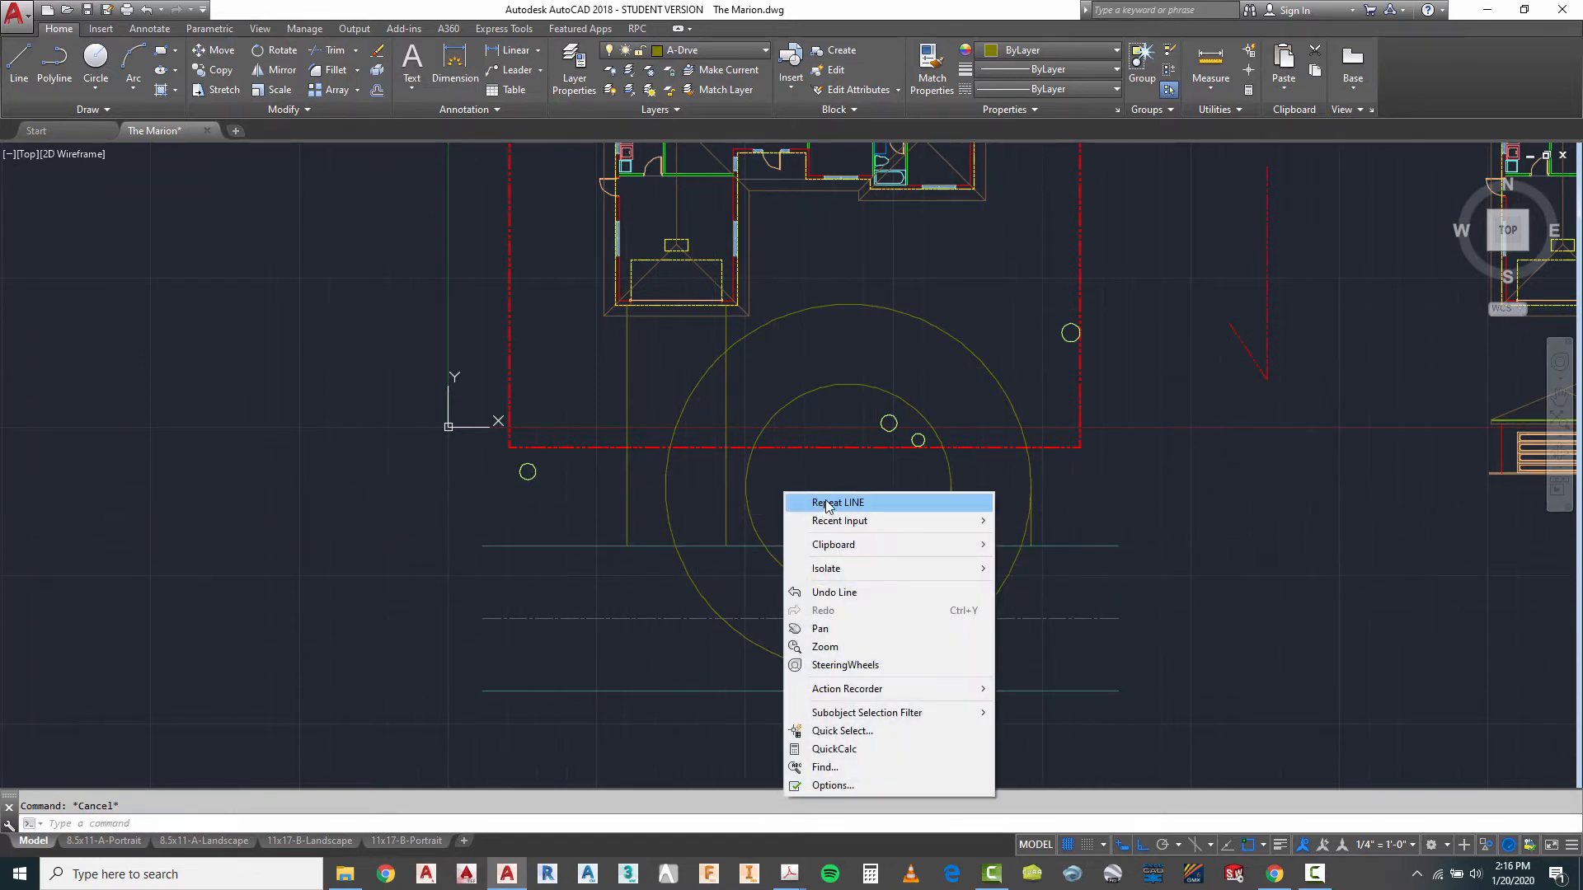
left_click(804, 502)
left_click(745, 486)
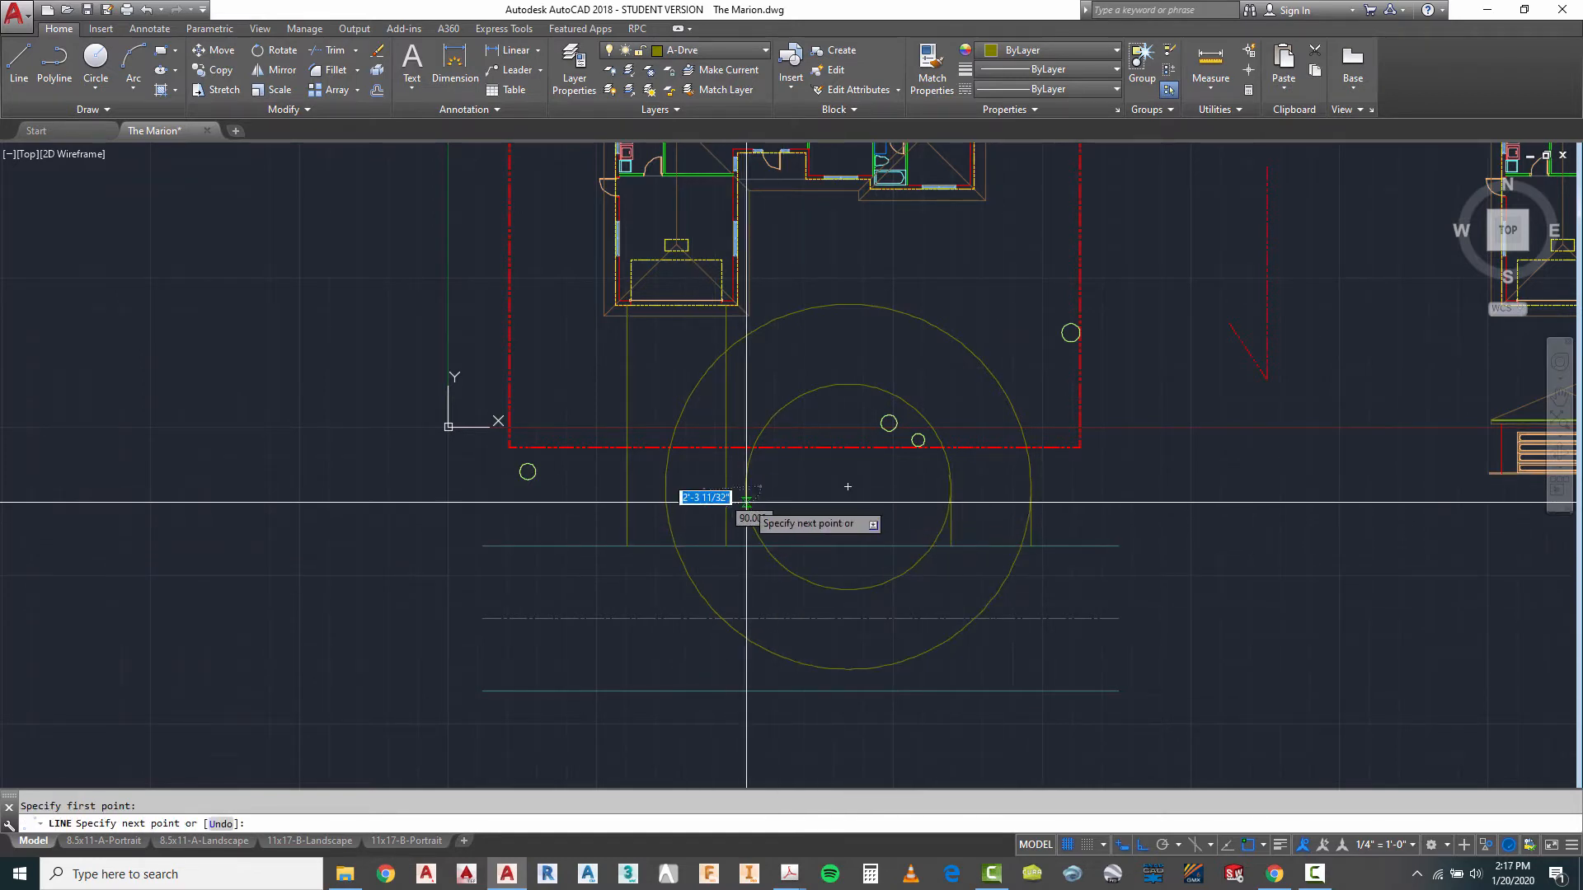
key("Escape")
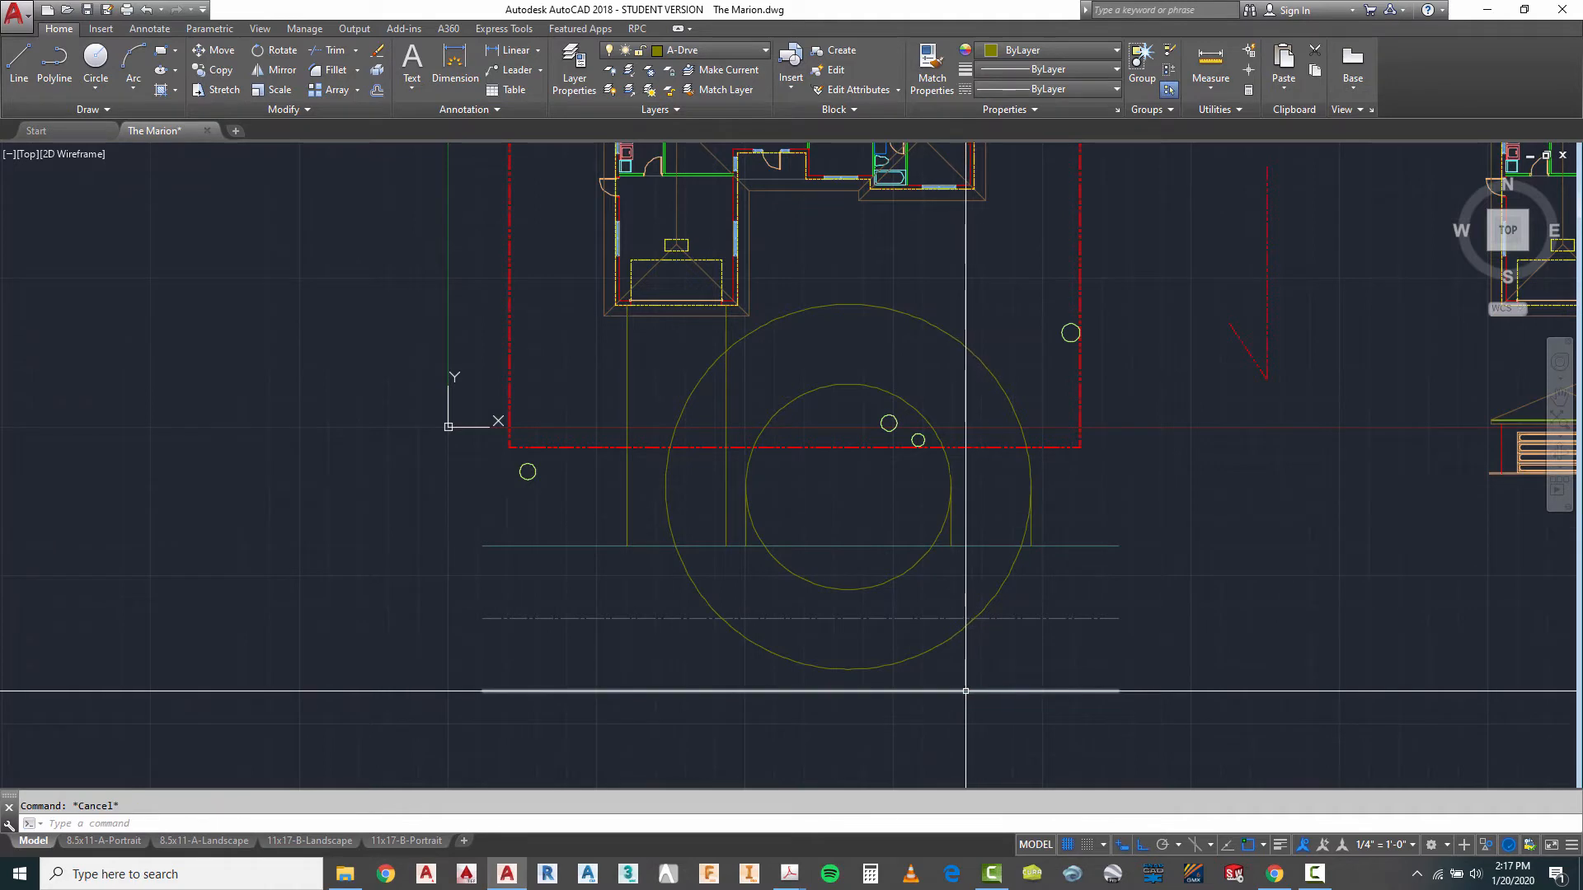
- Trim away the lower part of the inner circle between its two vertical lines, leaving an arch that runs to the road
type("tr")
key("Return")
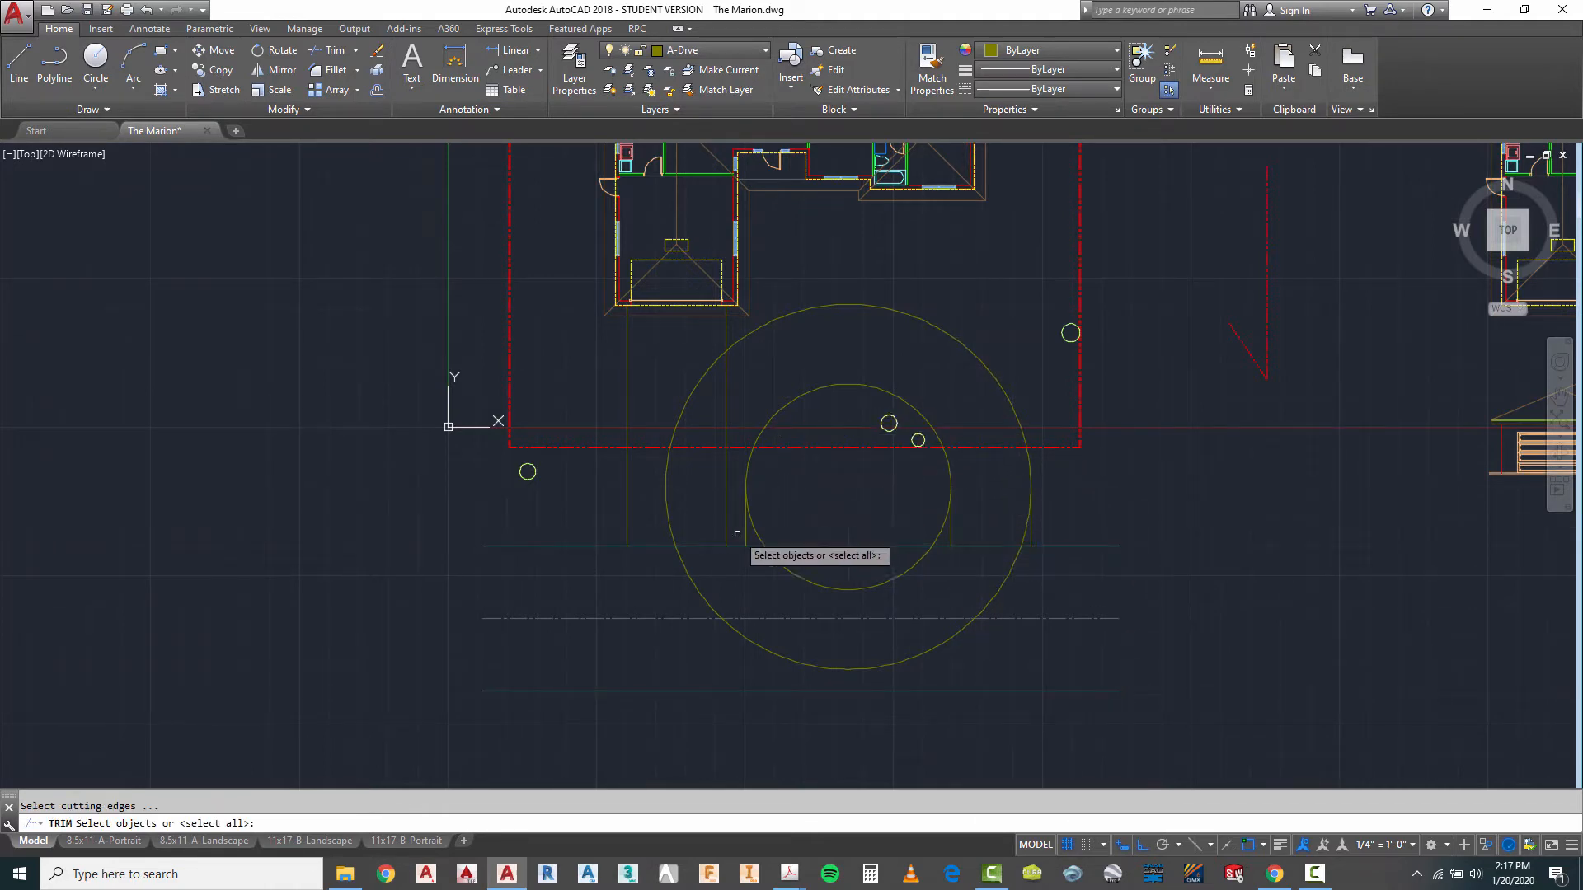
right_click(951, 531)
right_click(940, 538)
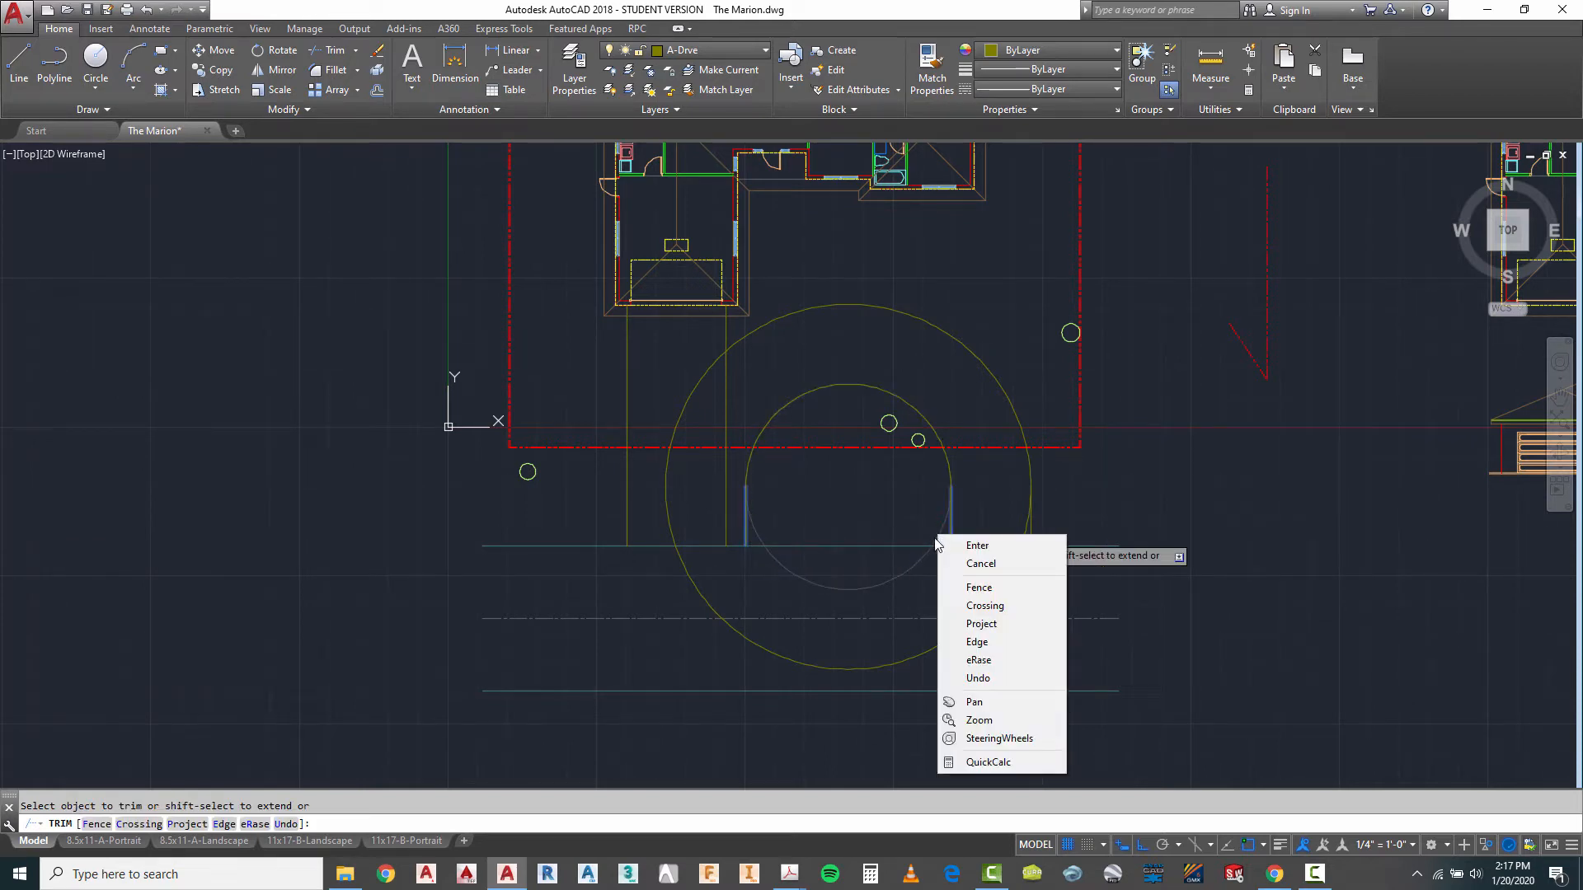
left_click(936, 537)
left_click(940, 532)
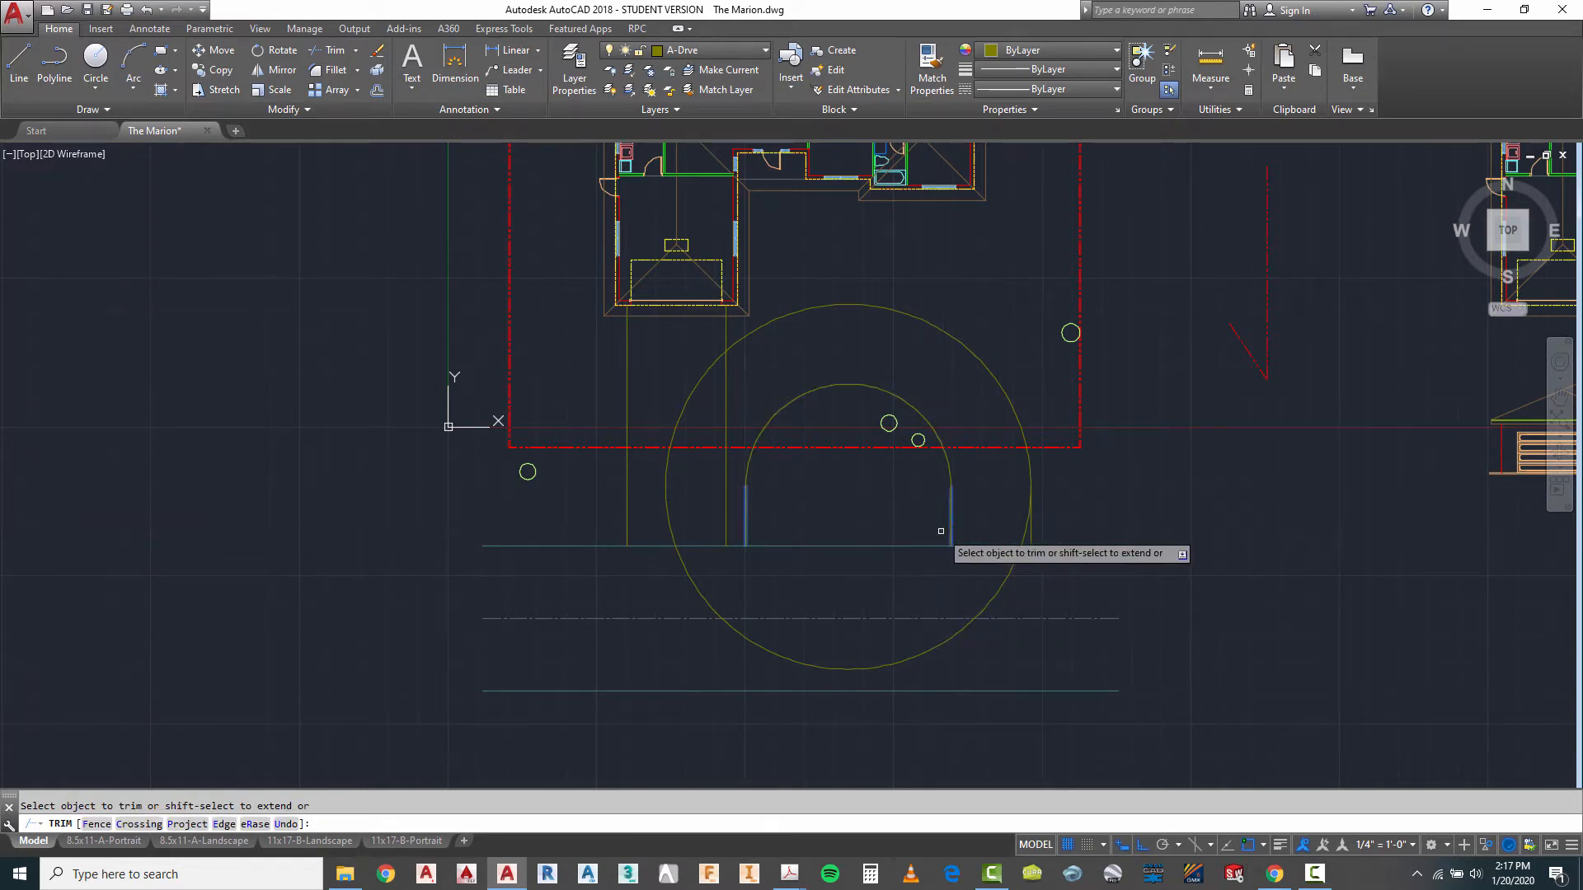
right_click(979, 520)
right_click(1106, 492)
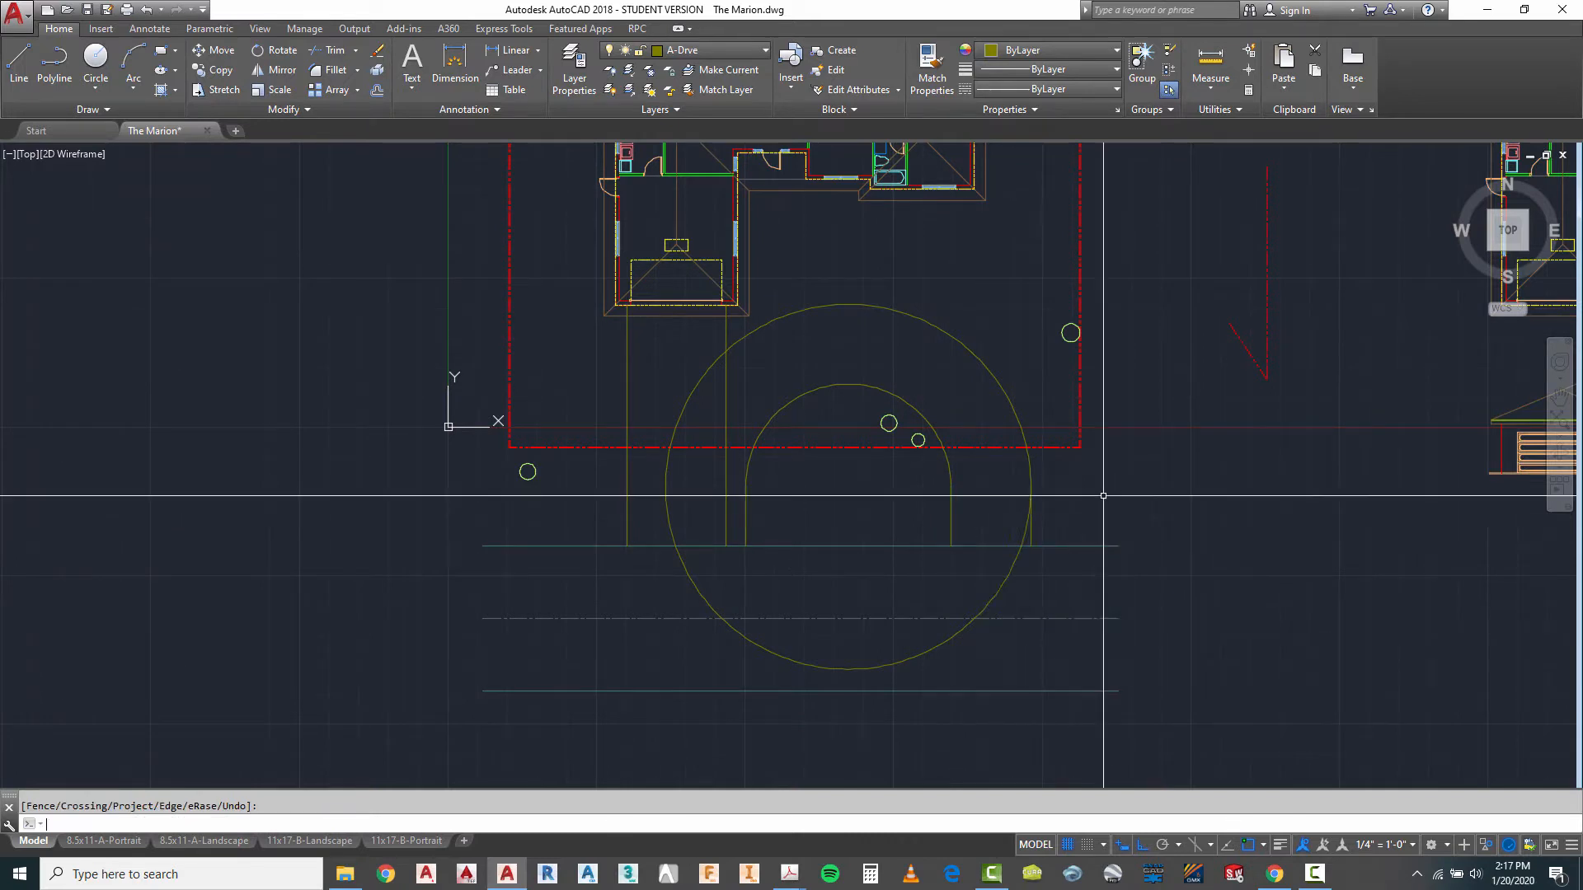
- Trim off the outer circle's lower portion between its east vertical line and the garage's east driveway line
right_click(1031, 466)
left_click(1154, 472)
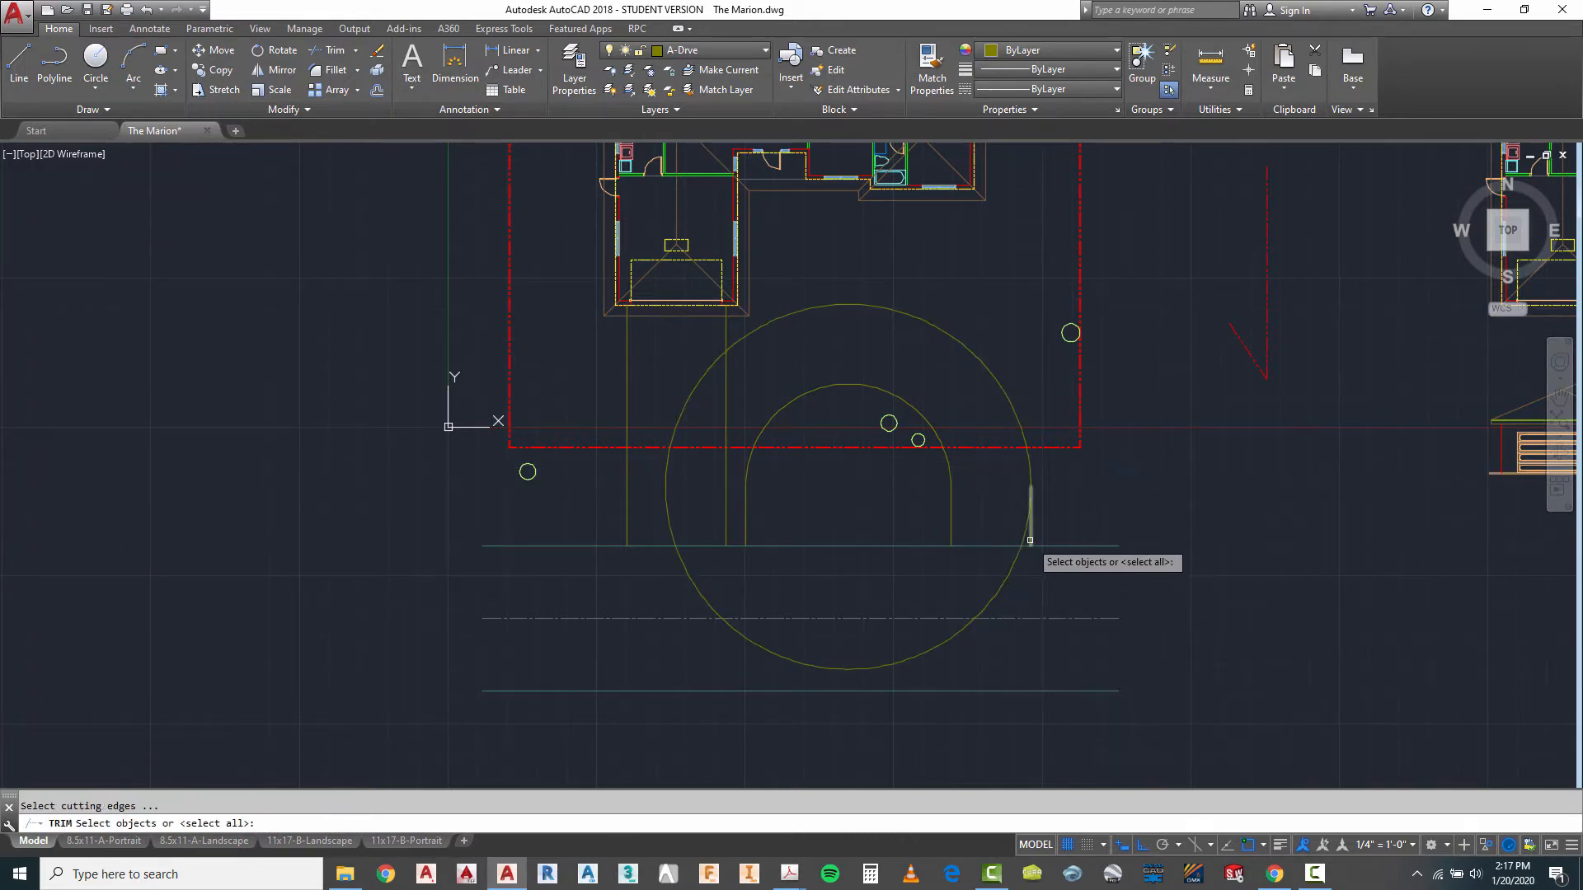
left_click(730, 336)
left_click(716, 335)
right_click(716, 351)
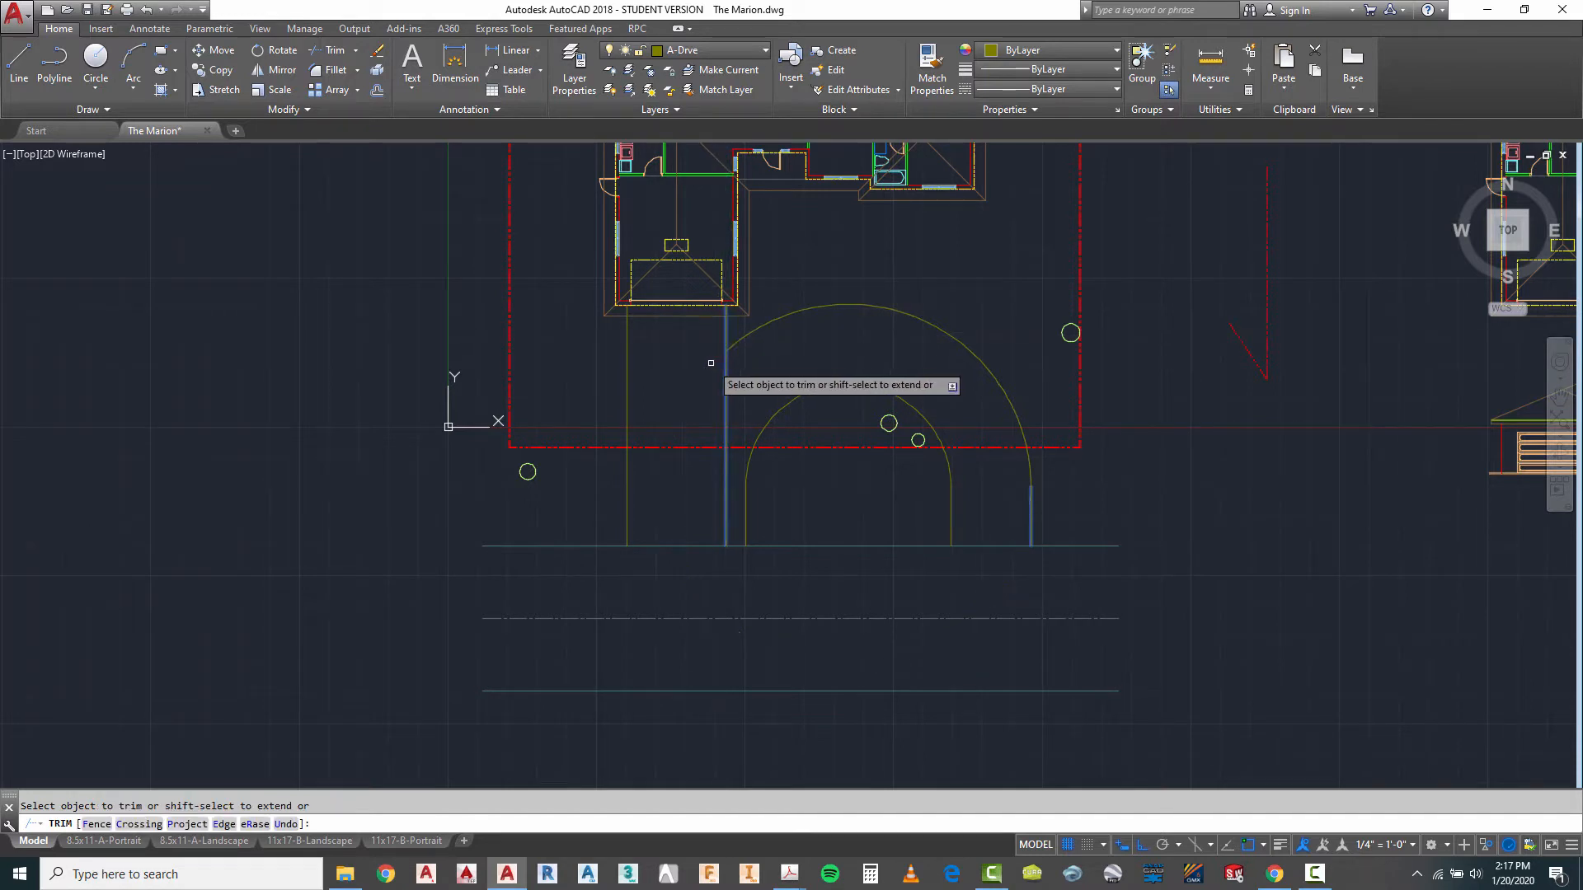
key("Escape")
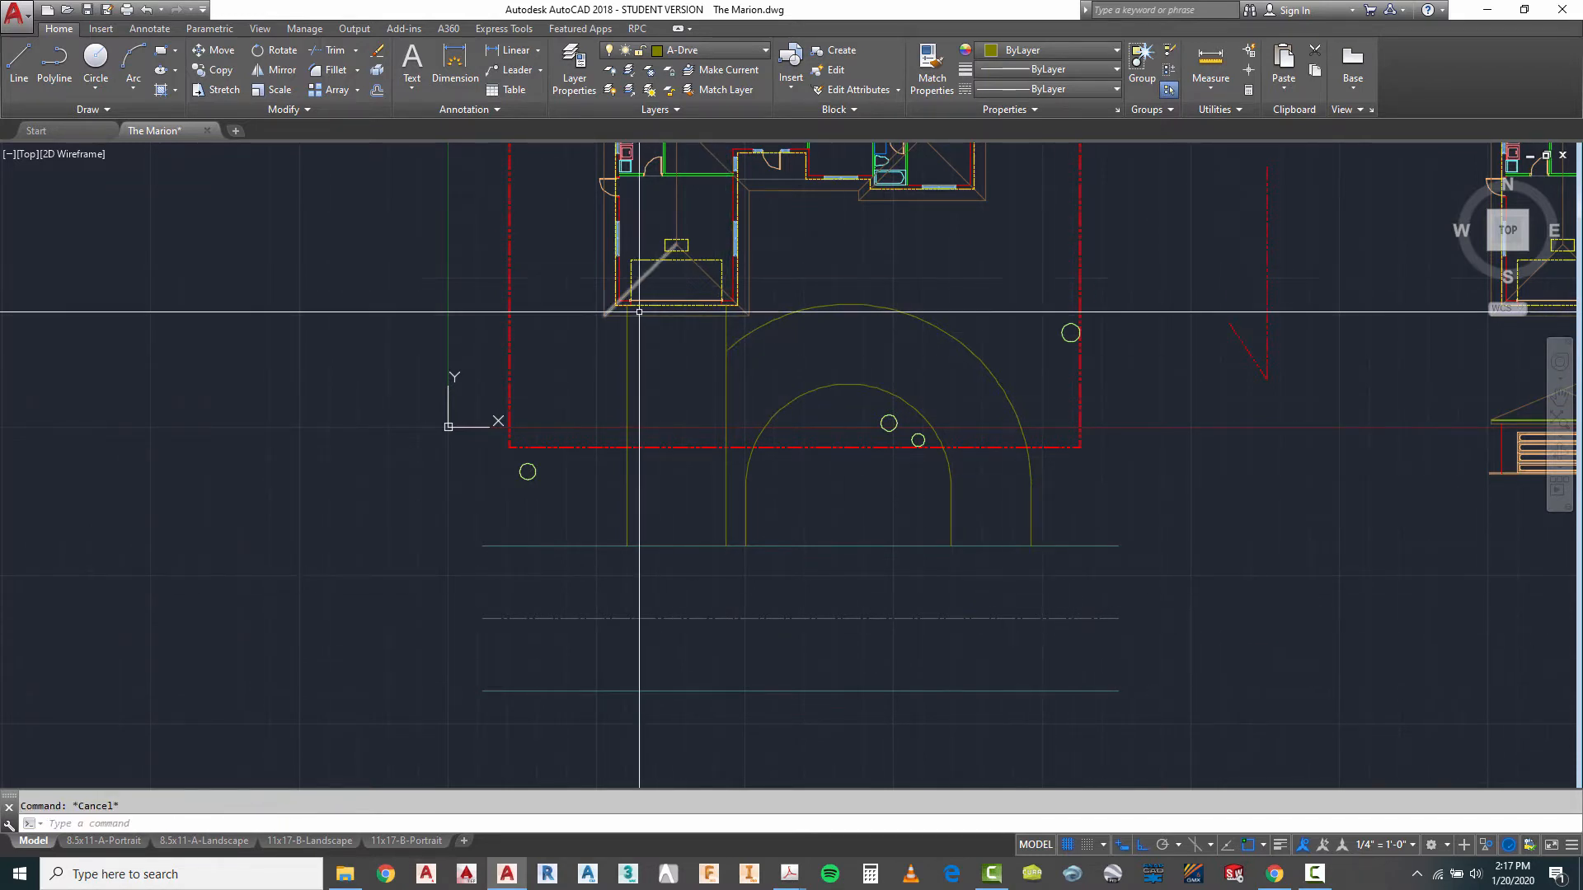
- Trim the garage's east driveway line below its intersection with the outer arc
key("Return")
left_click(741, 323)
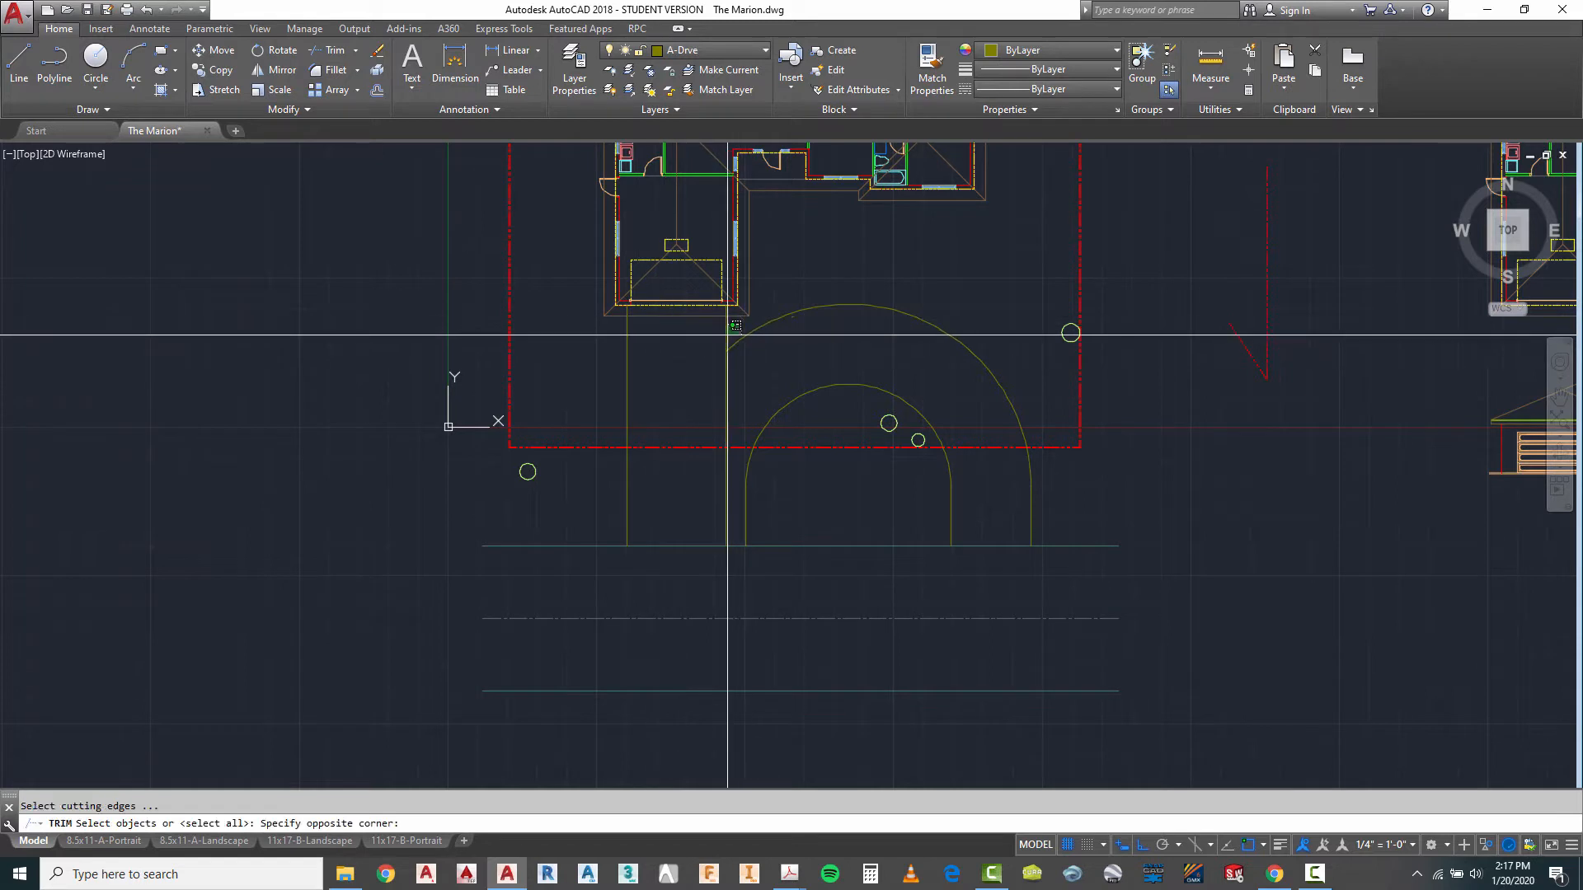
left_click(715, 360)
right_click(718, 360)
key("Escape")
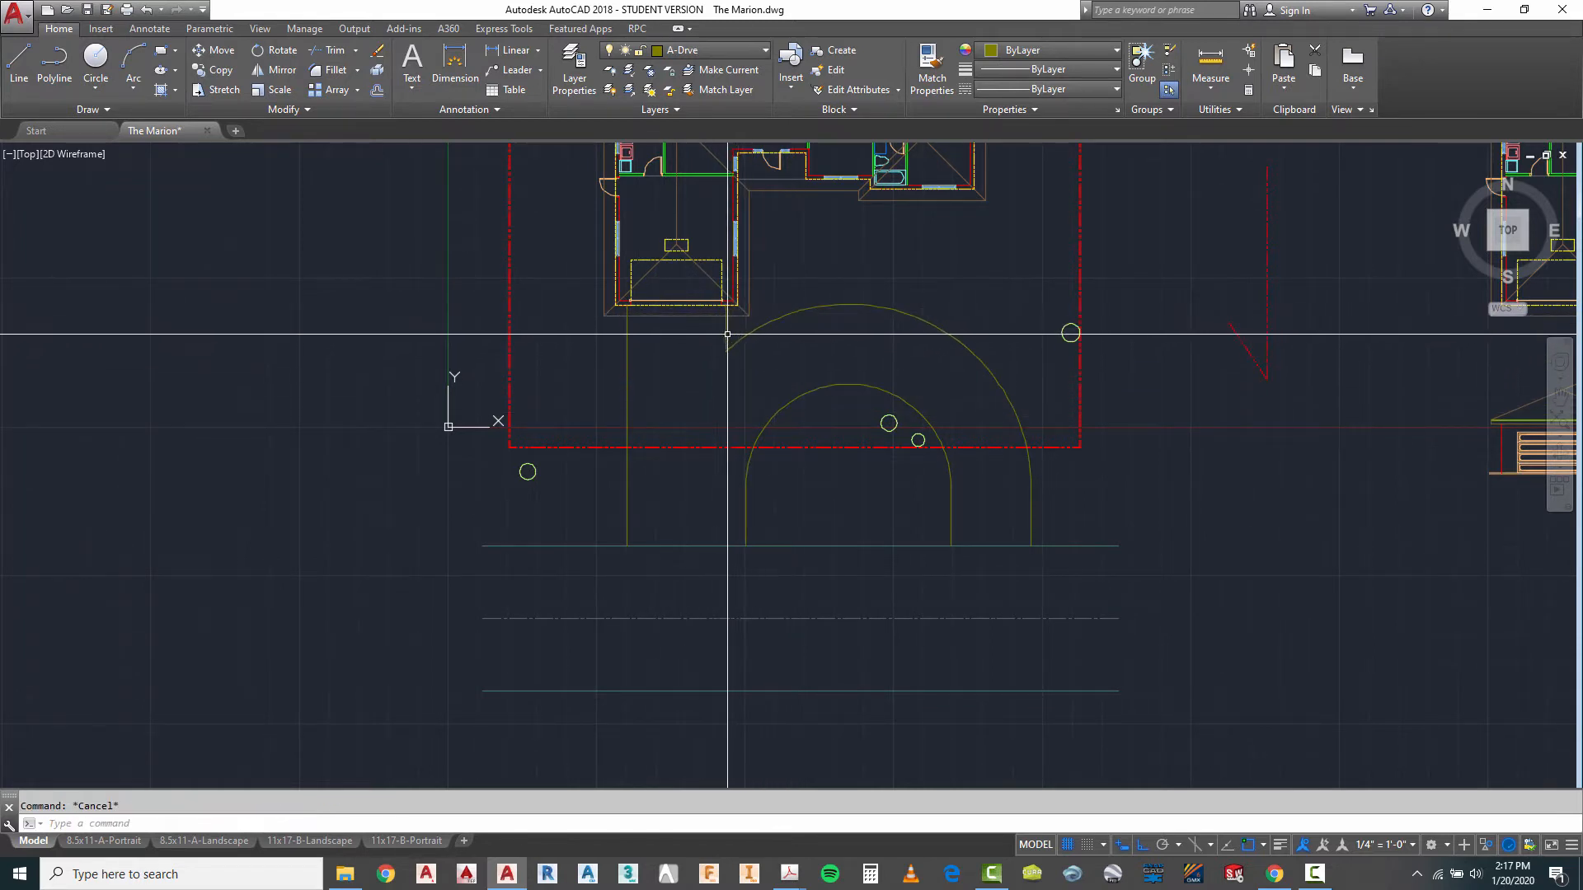
- Fillet the corner between the garage's short east driveway line and the outer arc with a 3' radius
scroll(730, 320, "up", 4)
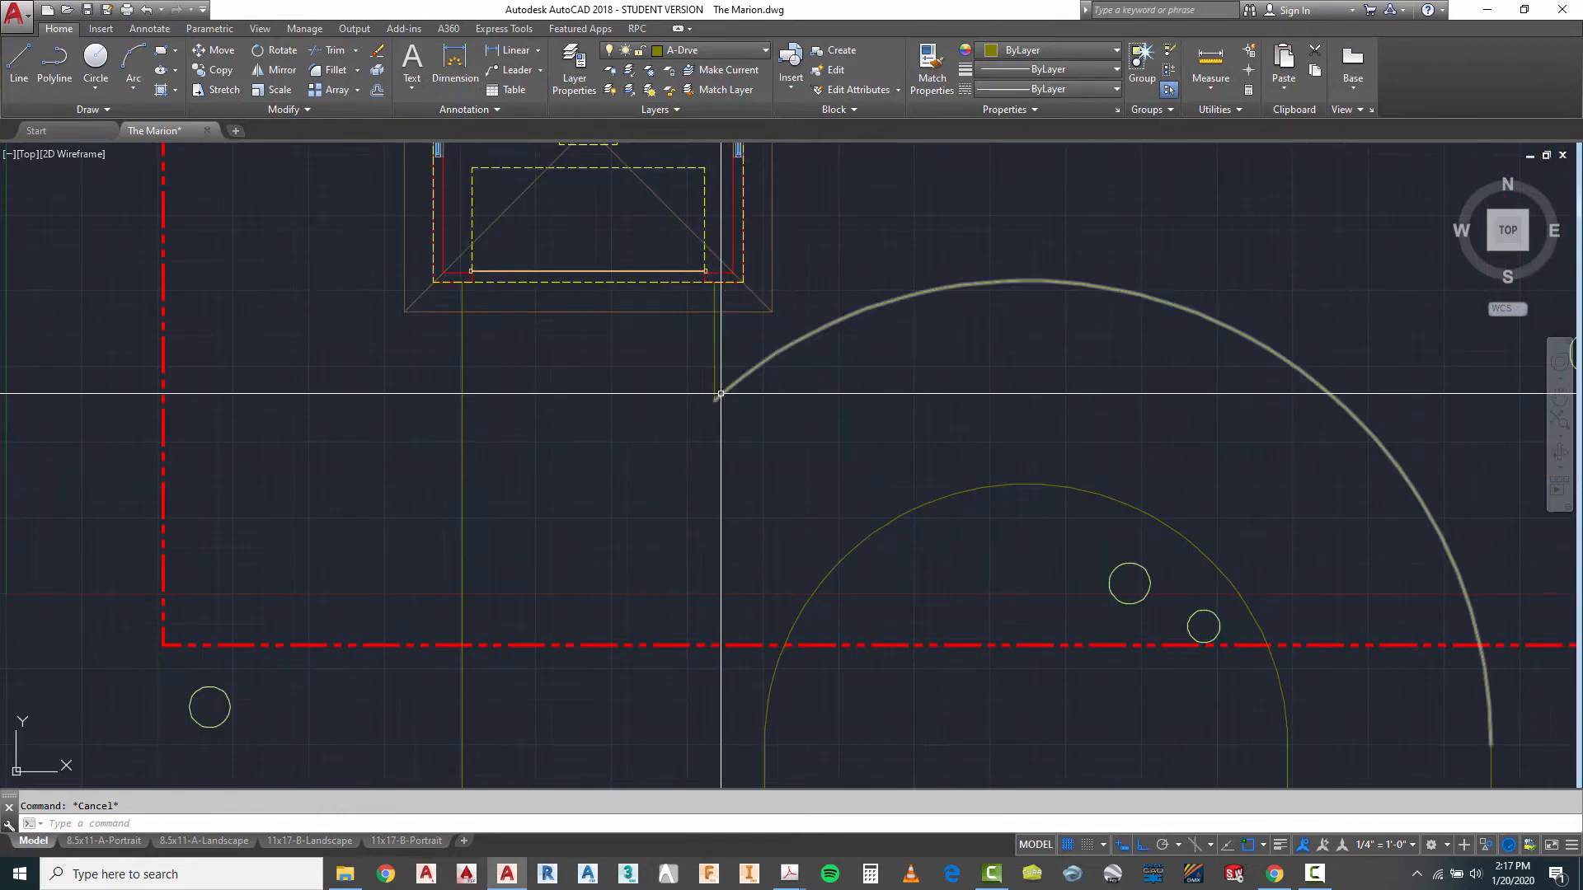
scroll(714, 391, "down", 2)
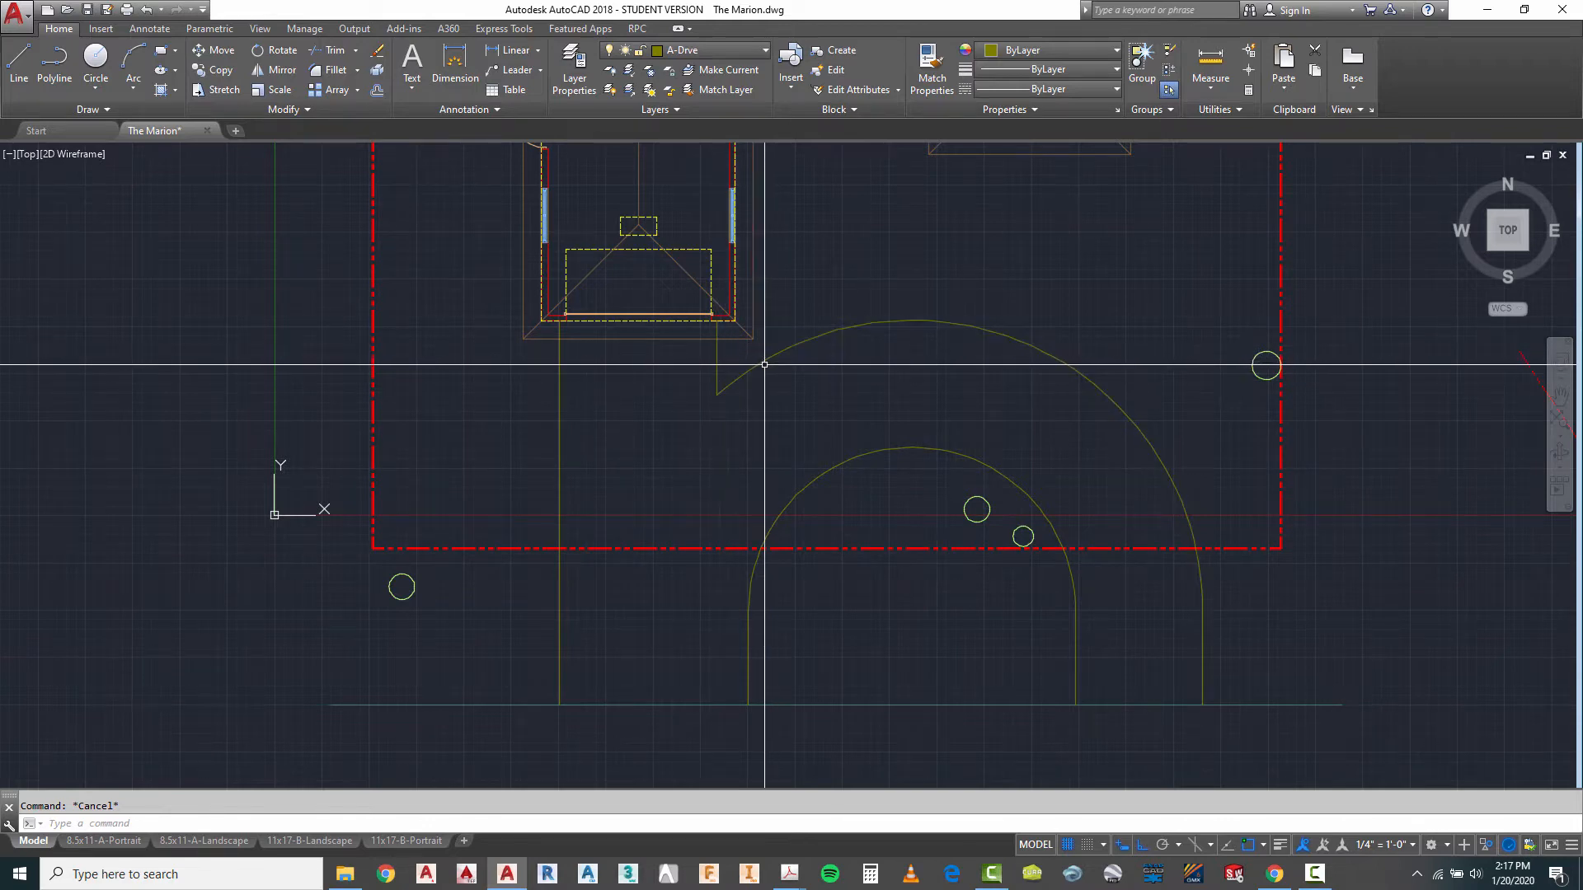
scroll(843, 335, "down", 2)
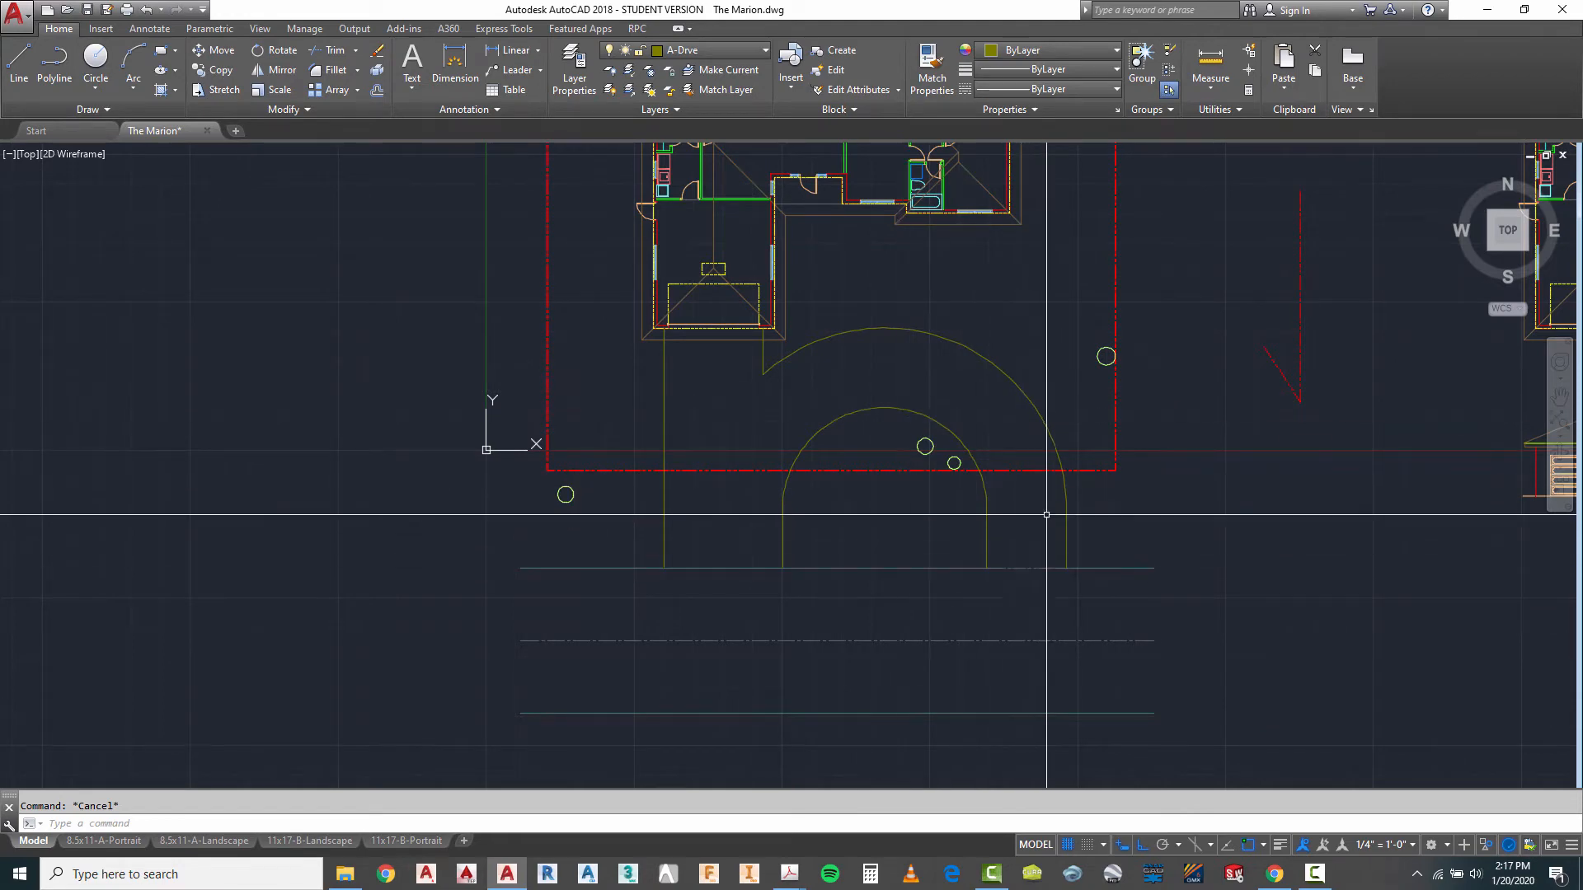
scroll(664, 325, "up", 2)
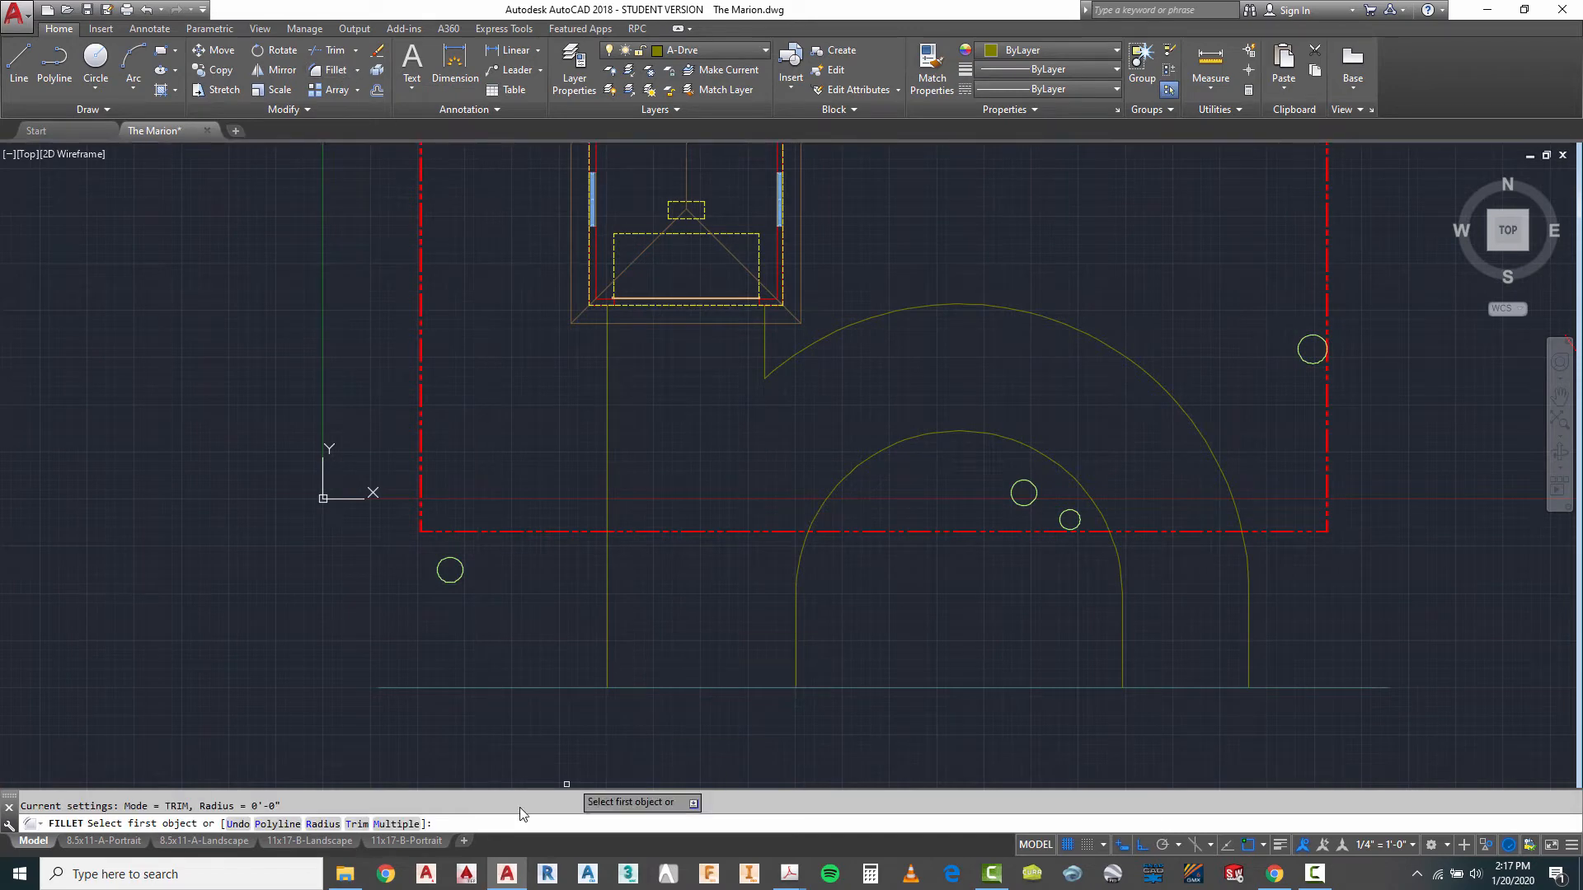
left_click(321, 824)
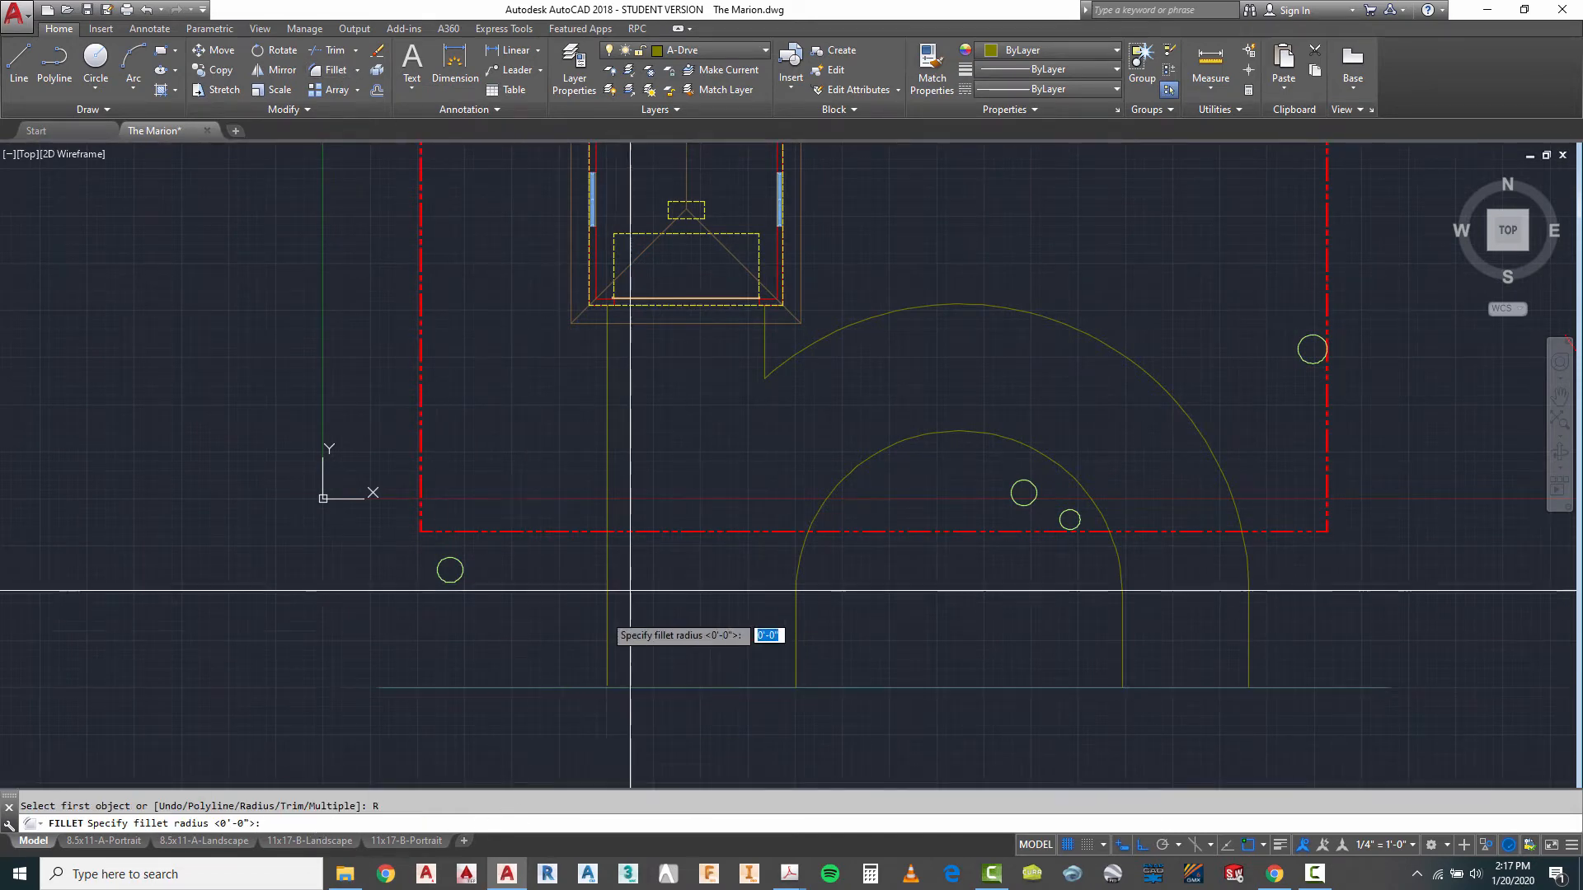
type("3'")
key("Return")
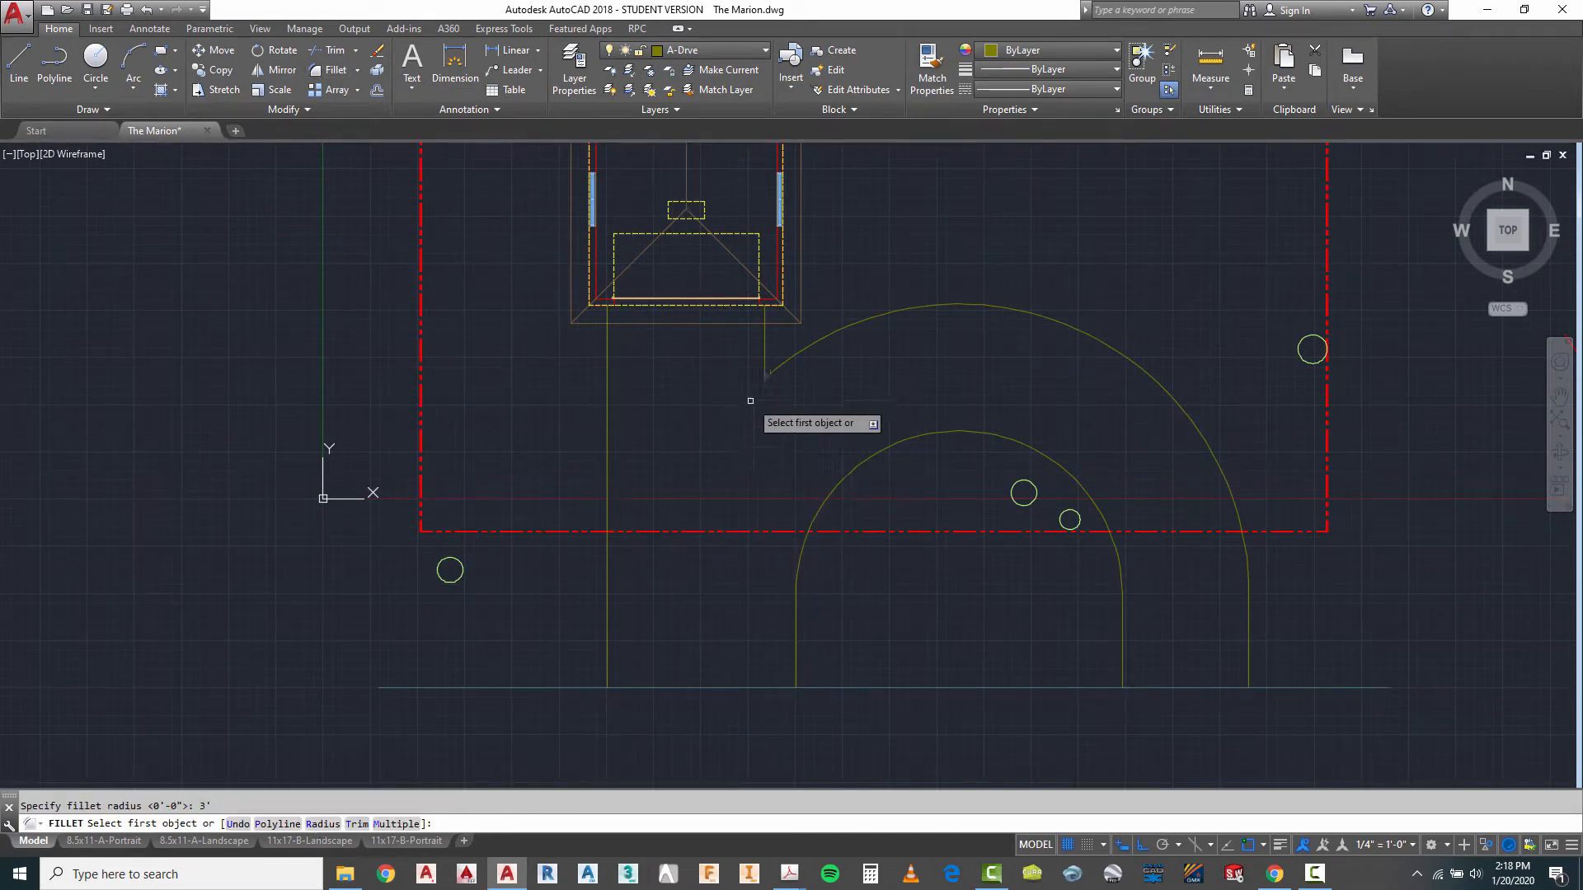
left_click(765, 330)
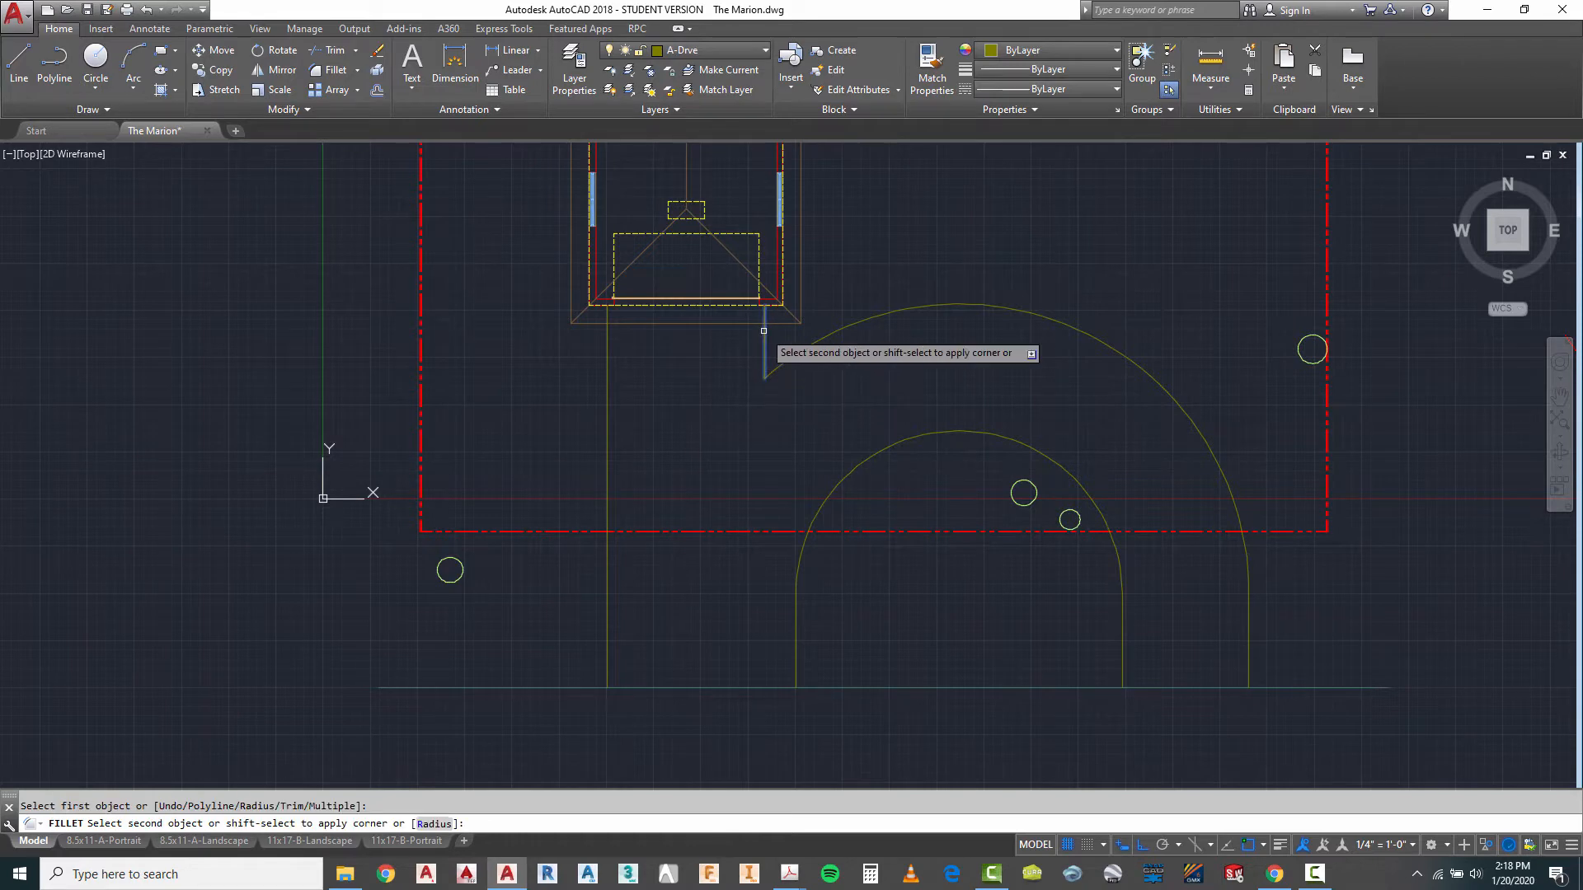
left_click(813, 343)
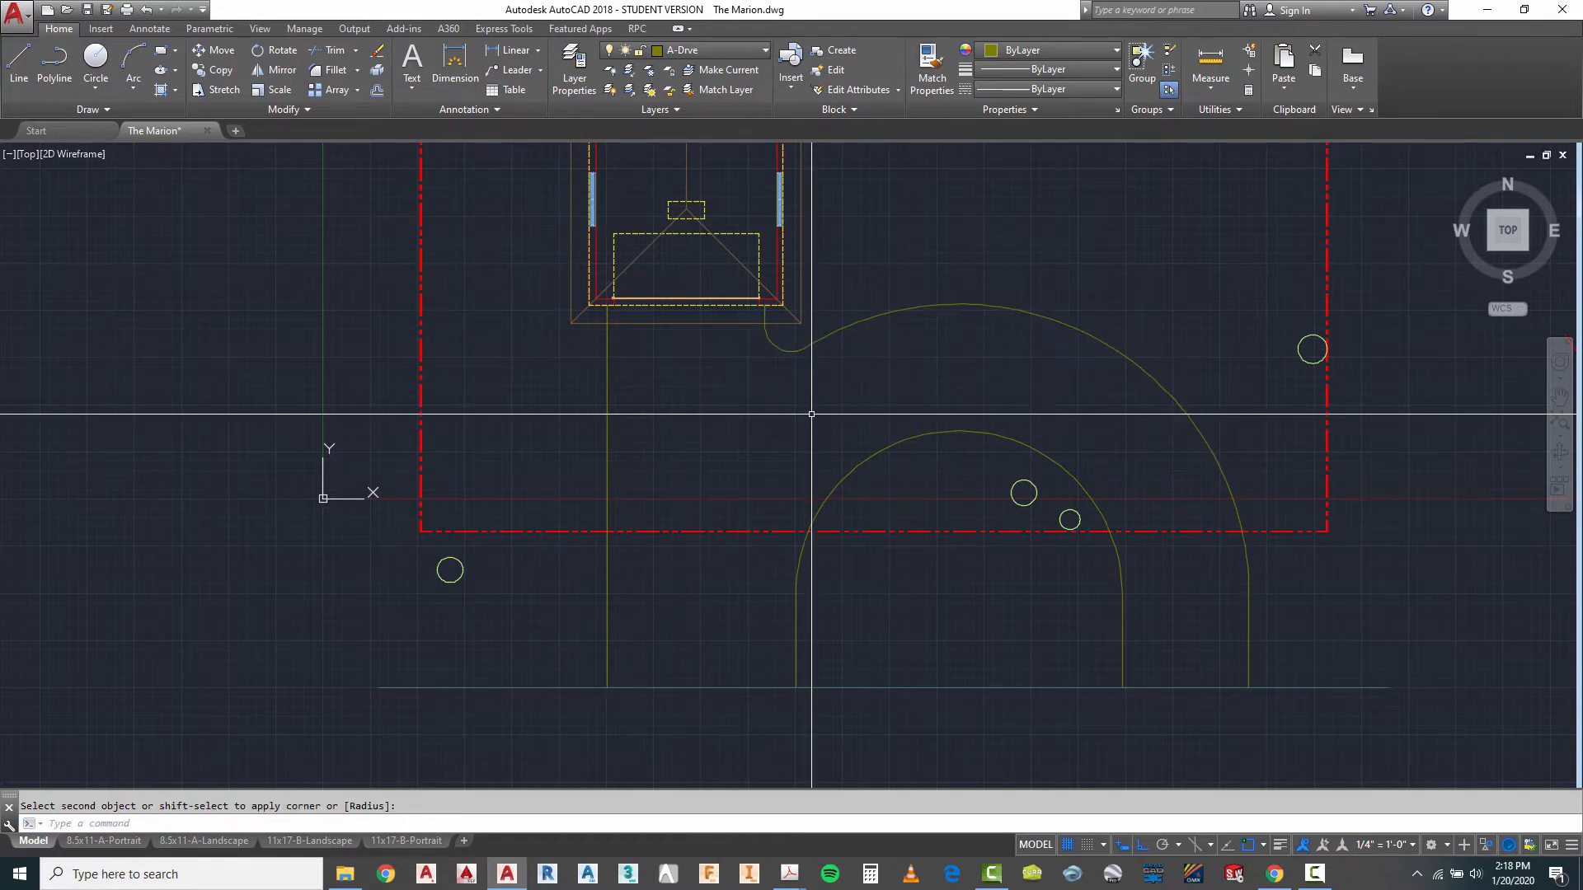
- With ortho off, draw a 45° line about 3'-3" long up and east from the road end of the west driveway edge
scroll(808, 412, "down", 3)
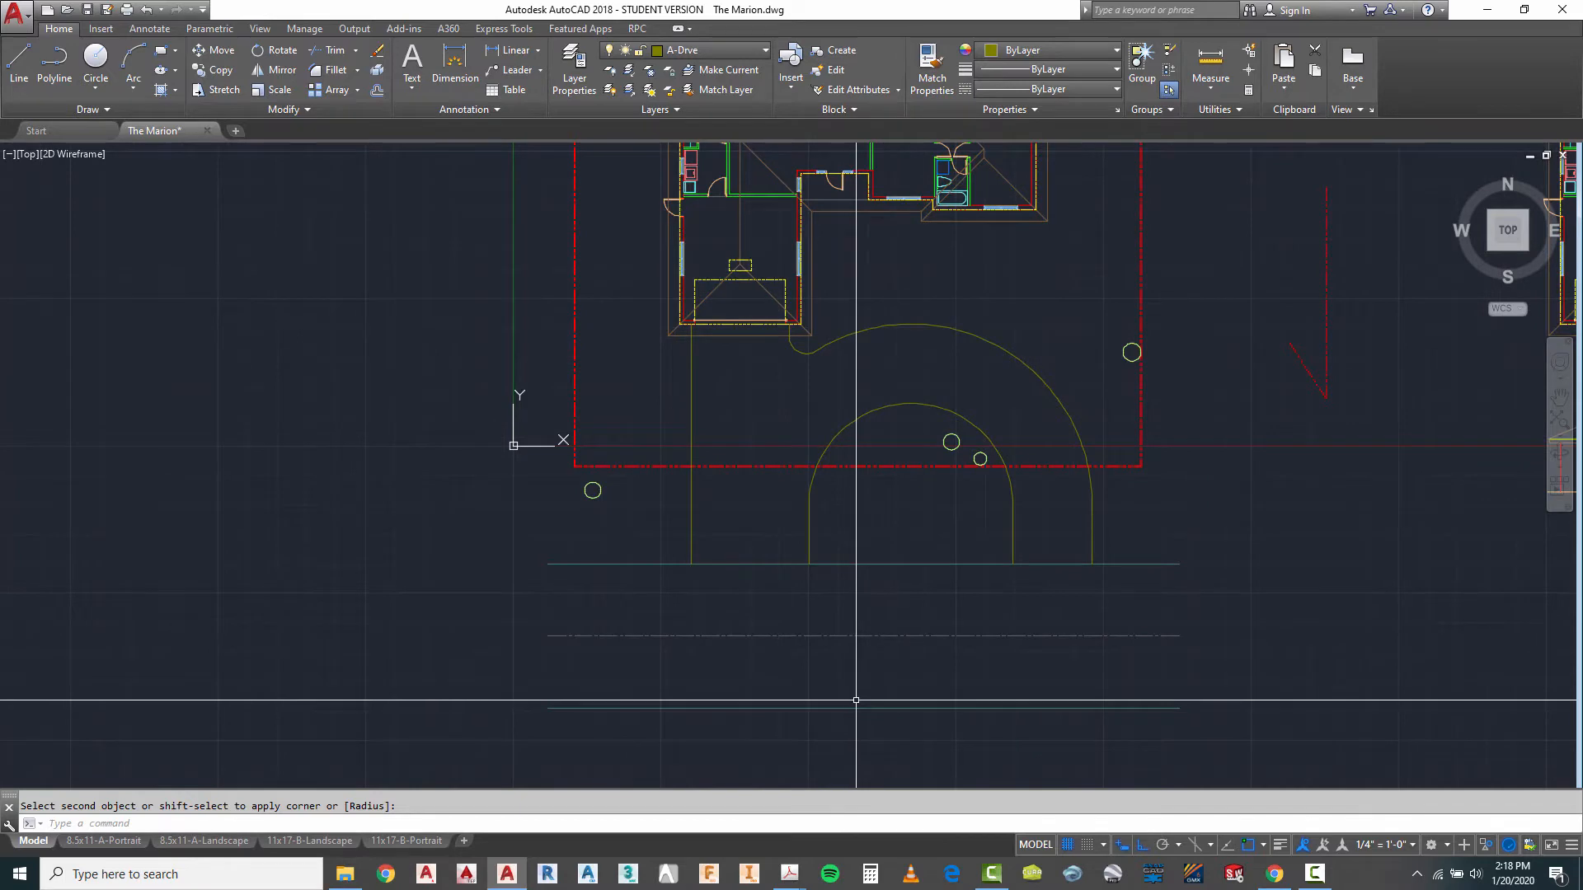
scroll(877, 519, "down", 2)
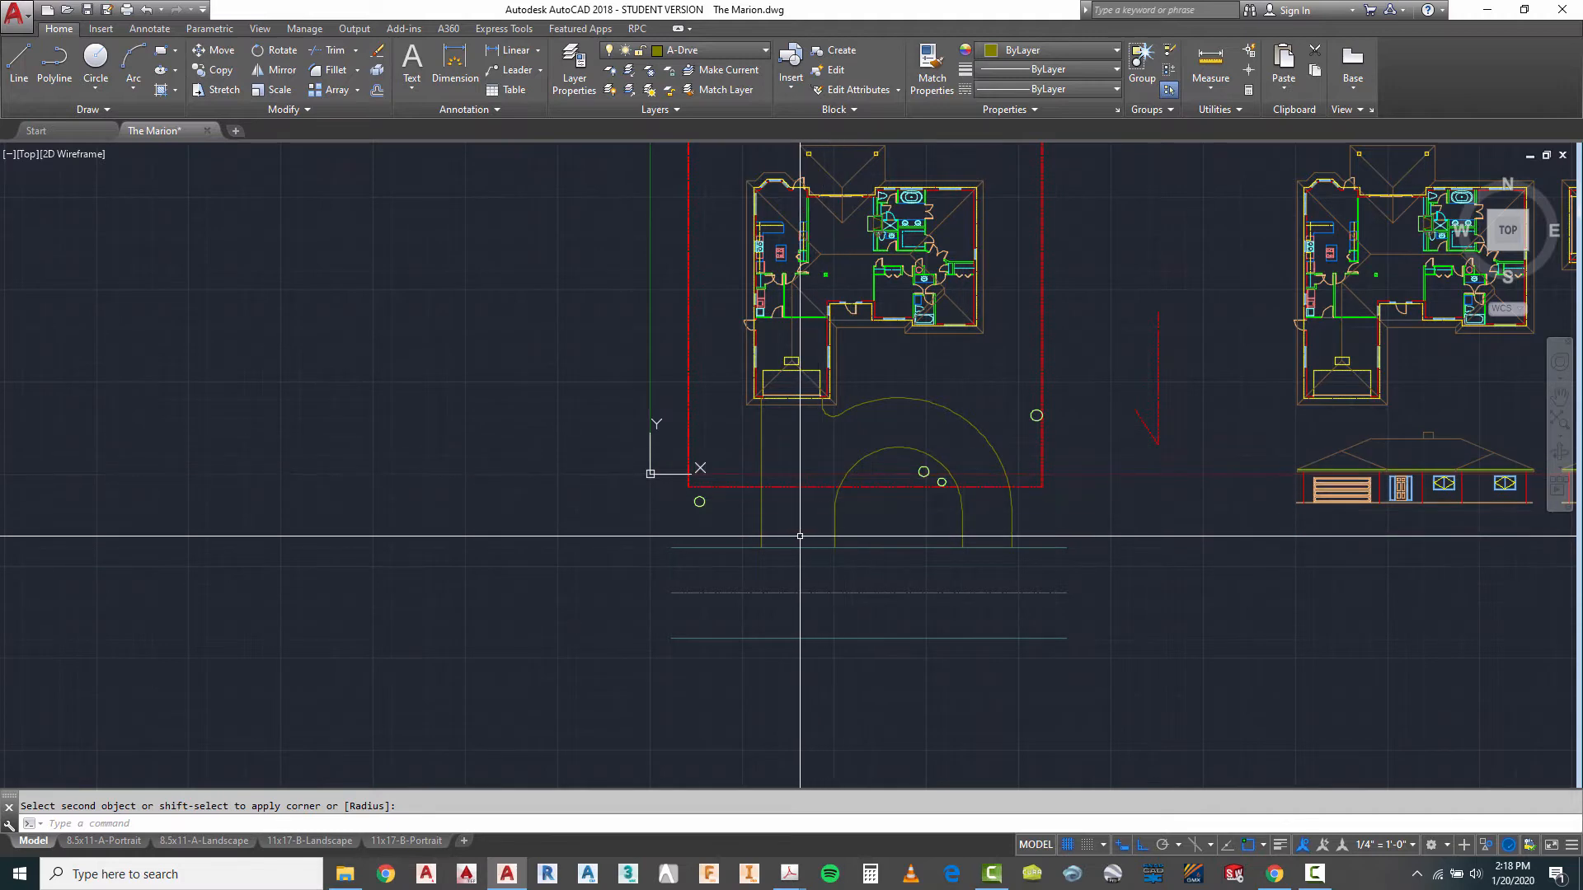
scroll(724, 522, "up", 4)
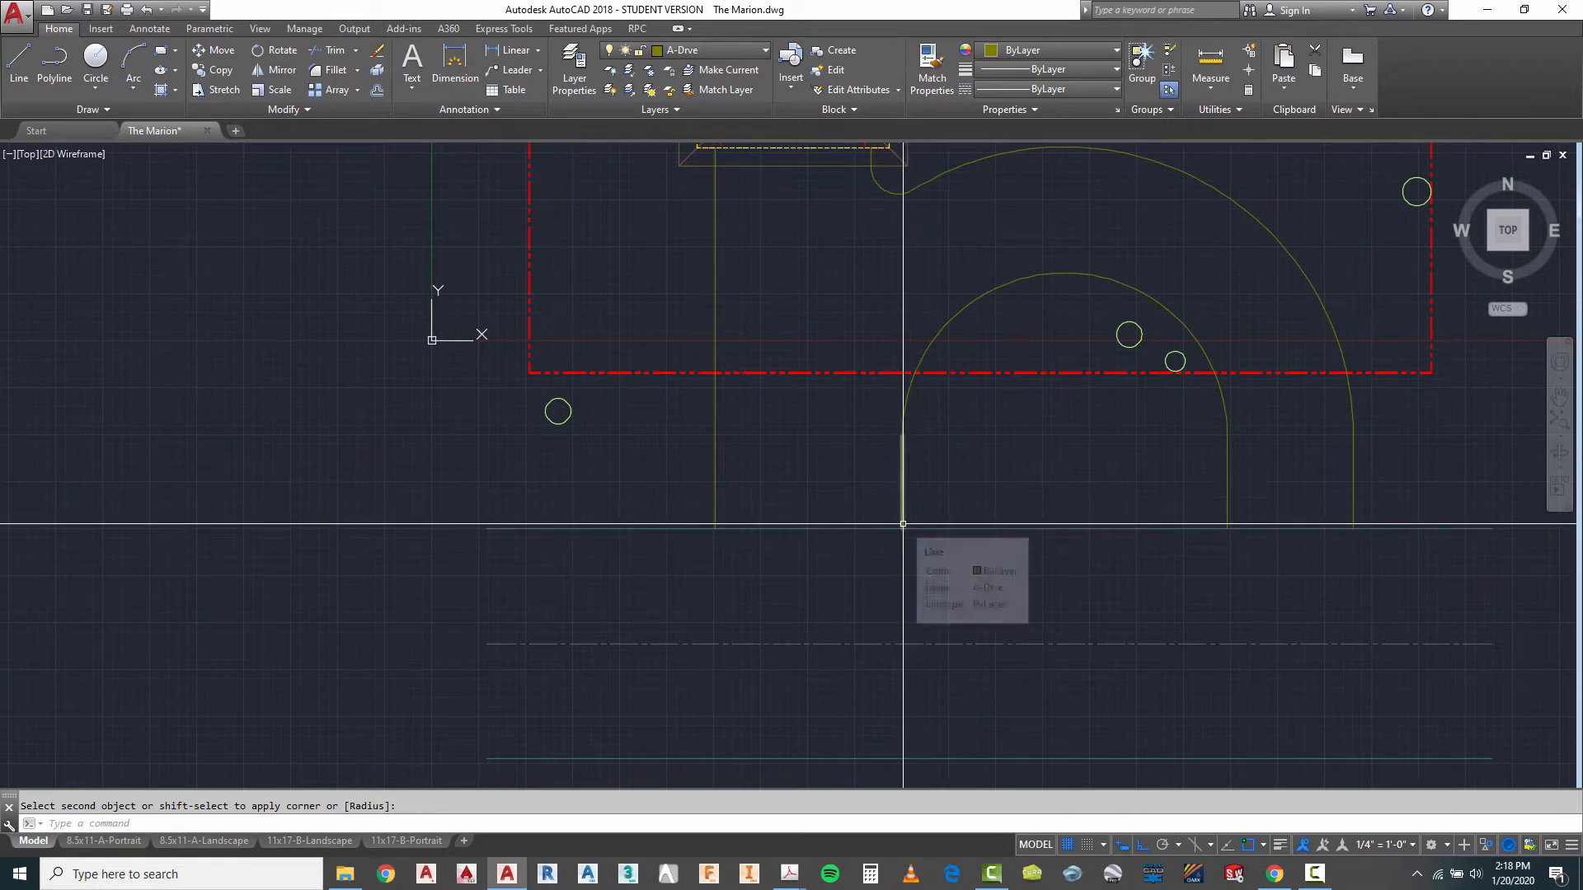
scroll(903, 524, "up", 2)
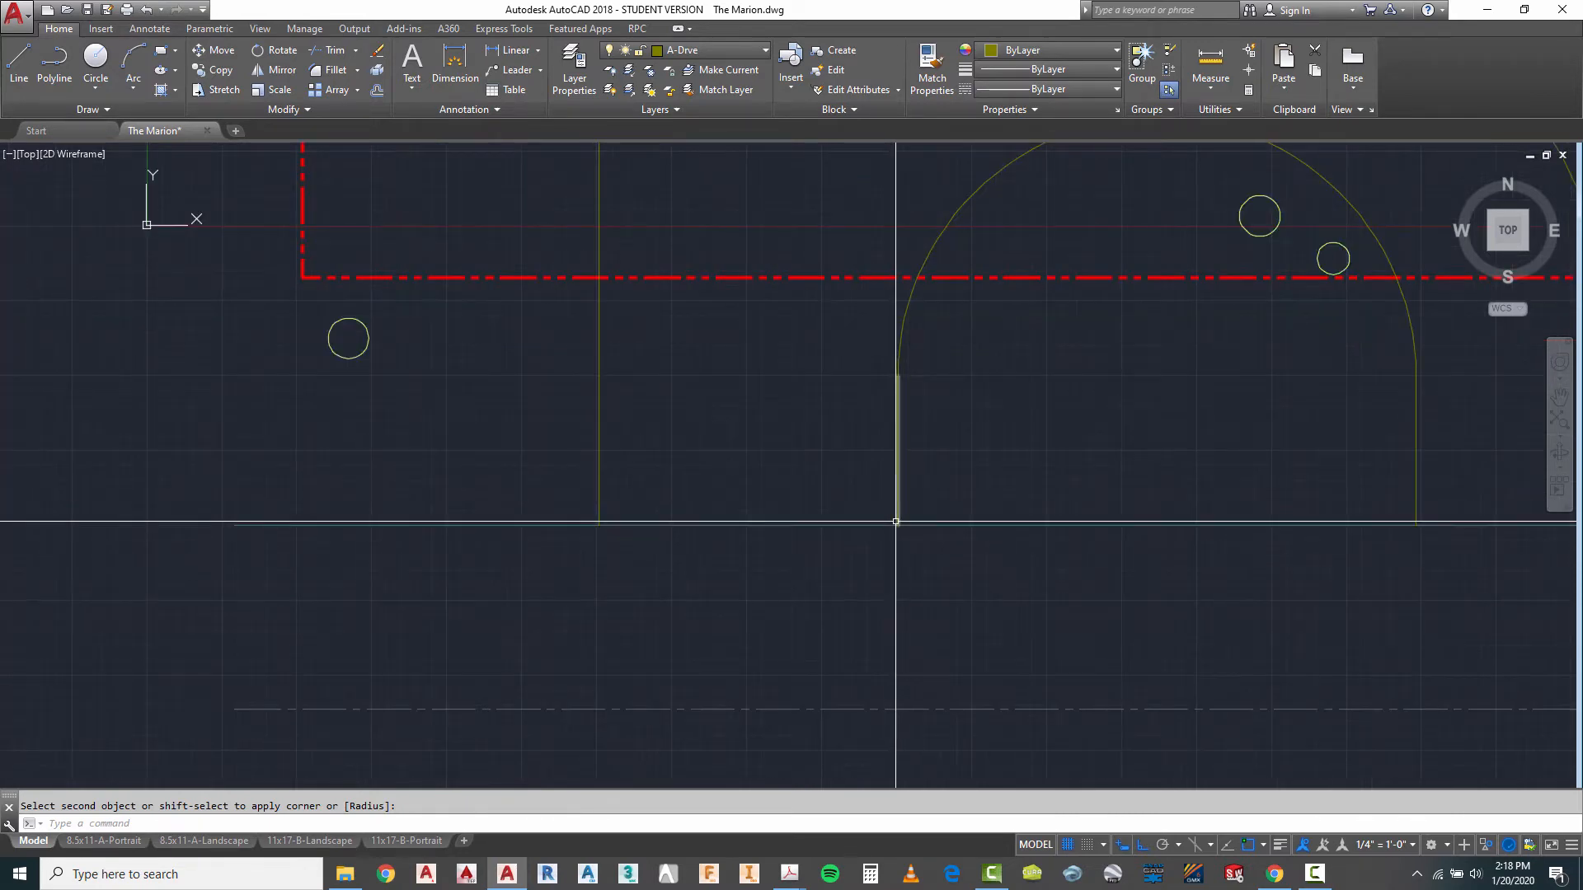
left_click(20, 66)
scroll(921, 586, "up", 2)
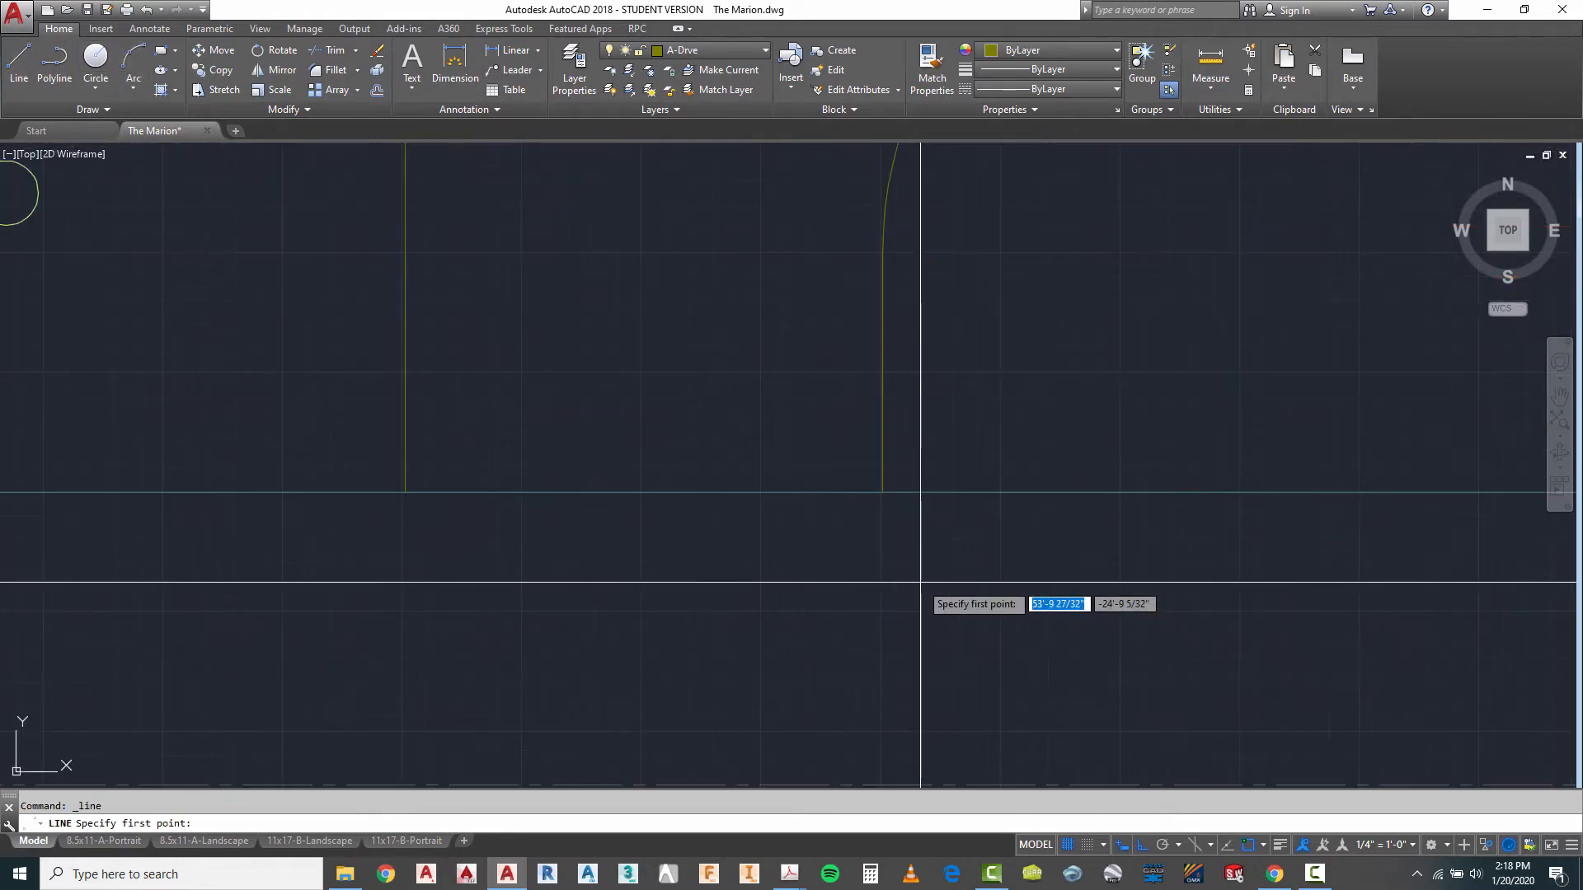
left_click(405, 493)
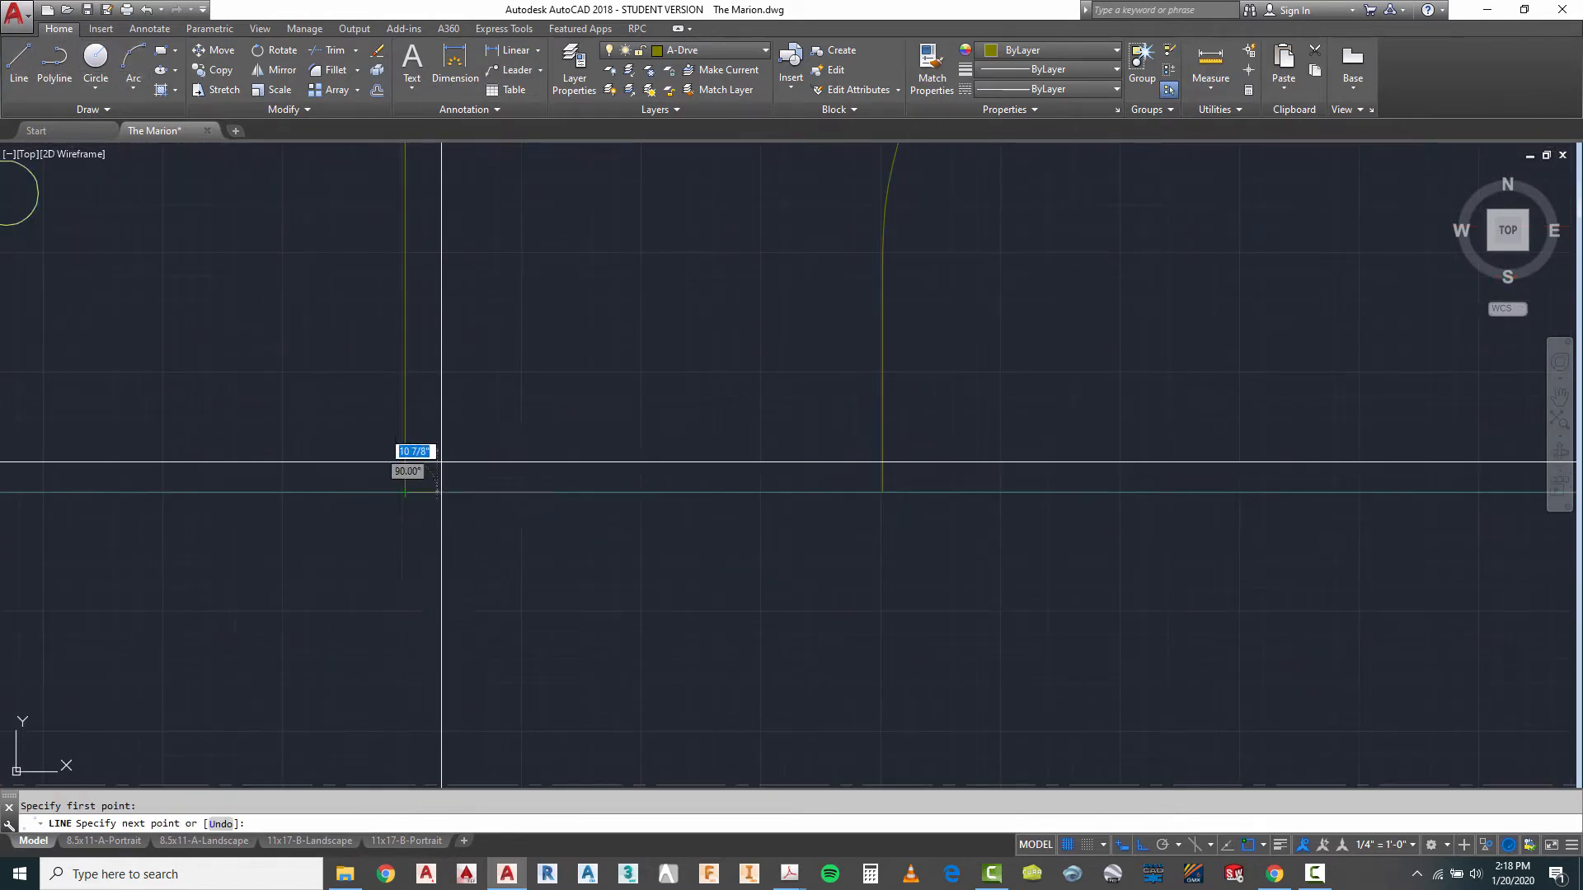
key("F8")
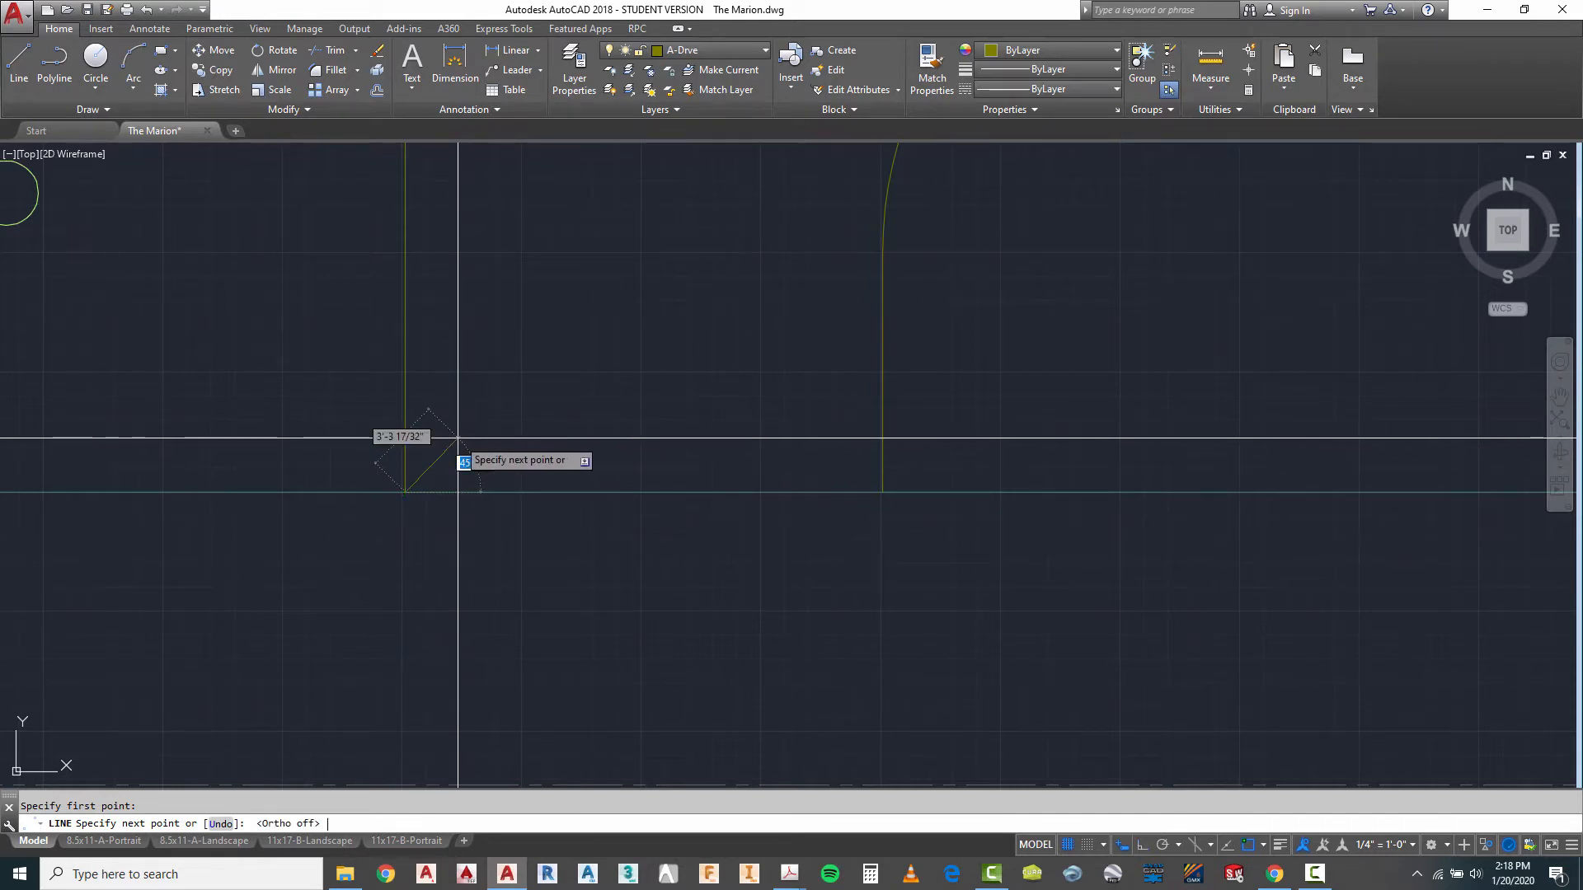
left_click(459, 441)
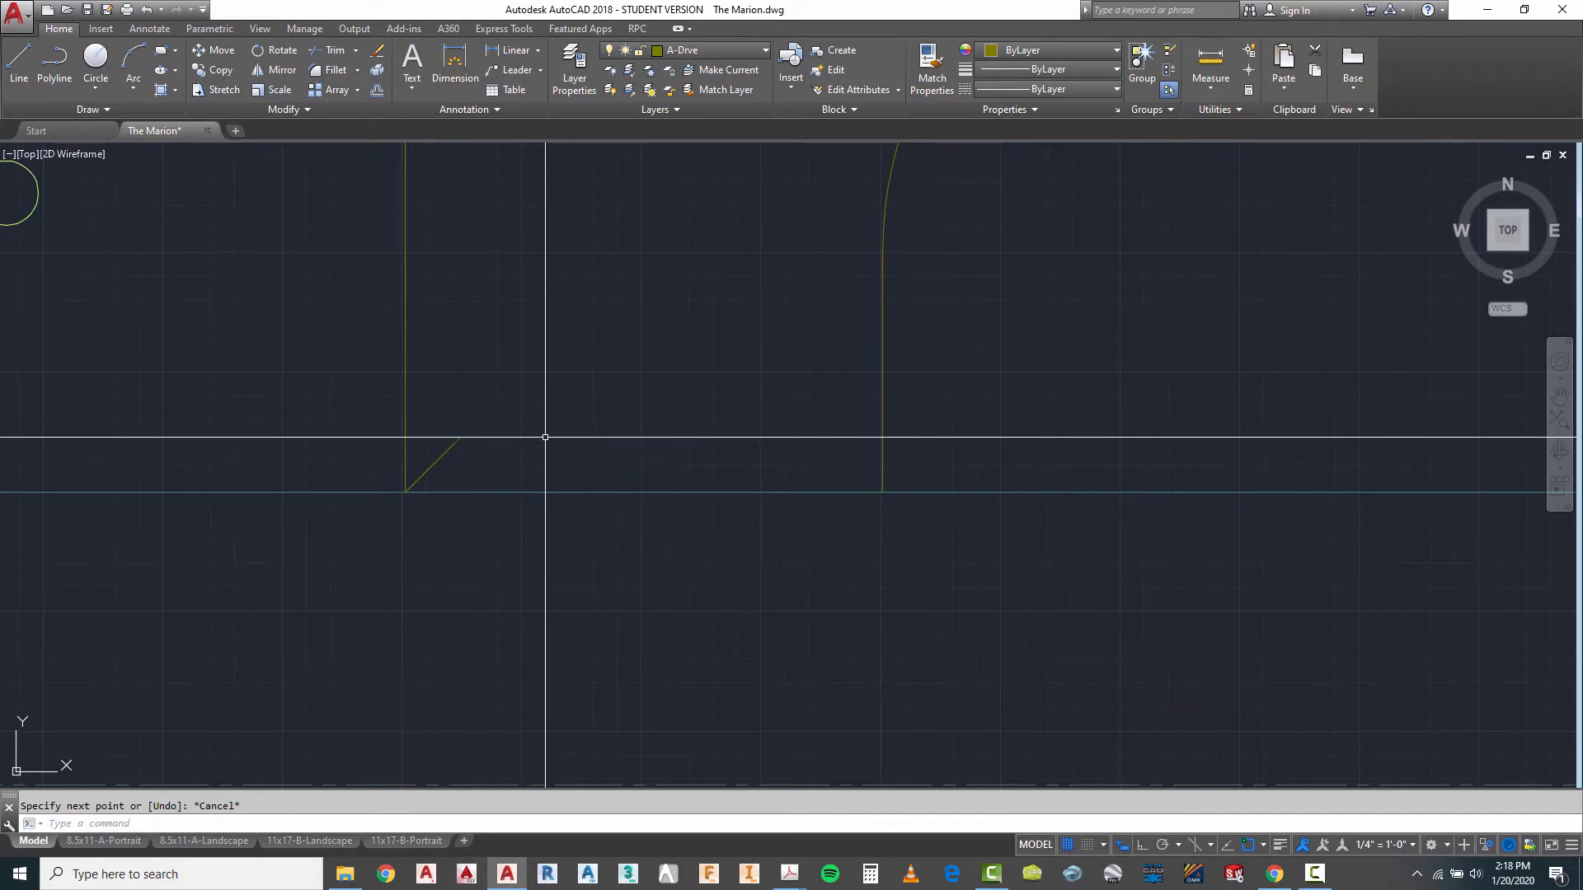
key("Escape")
- Move the short diagonal line by its upper end onto the west driveway edge, just above the road
type("m")
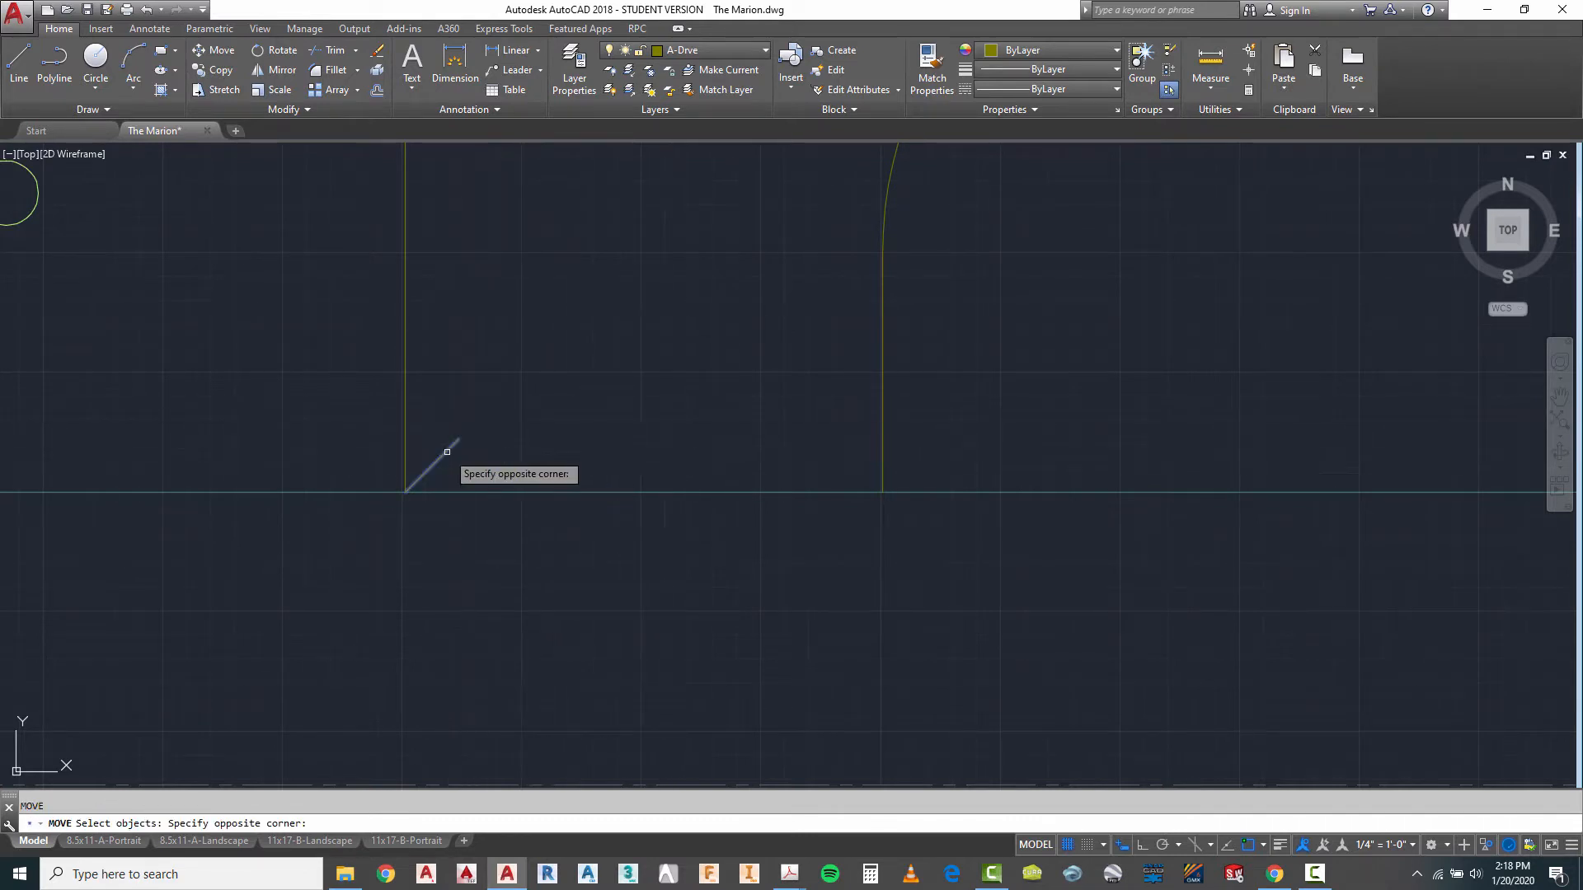
left_click(447, 452)
key("Return")
left_click(458, 440)
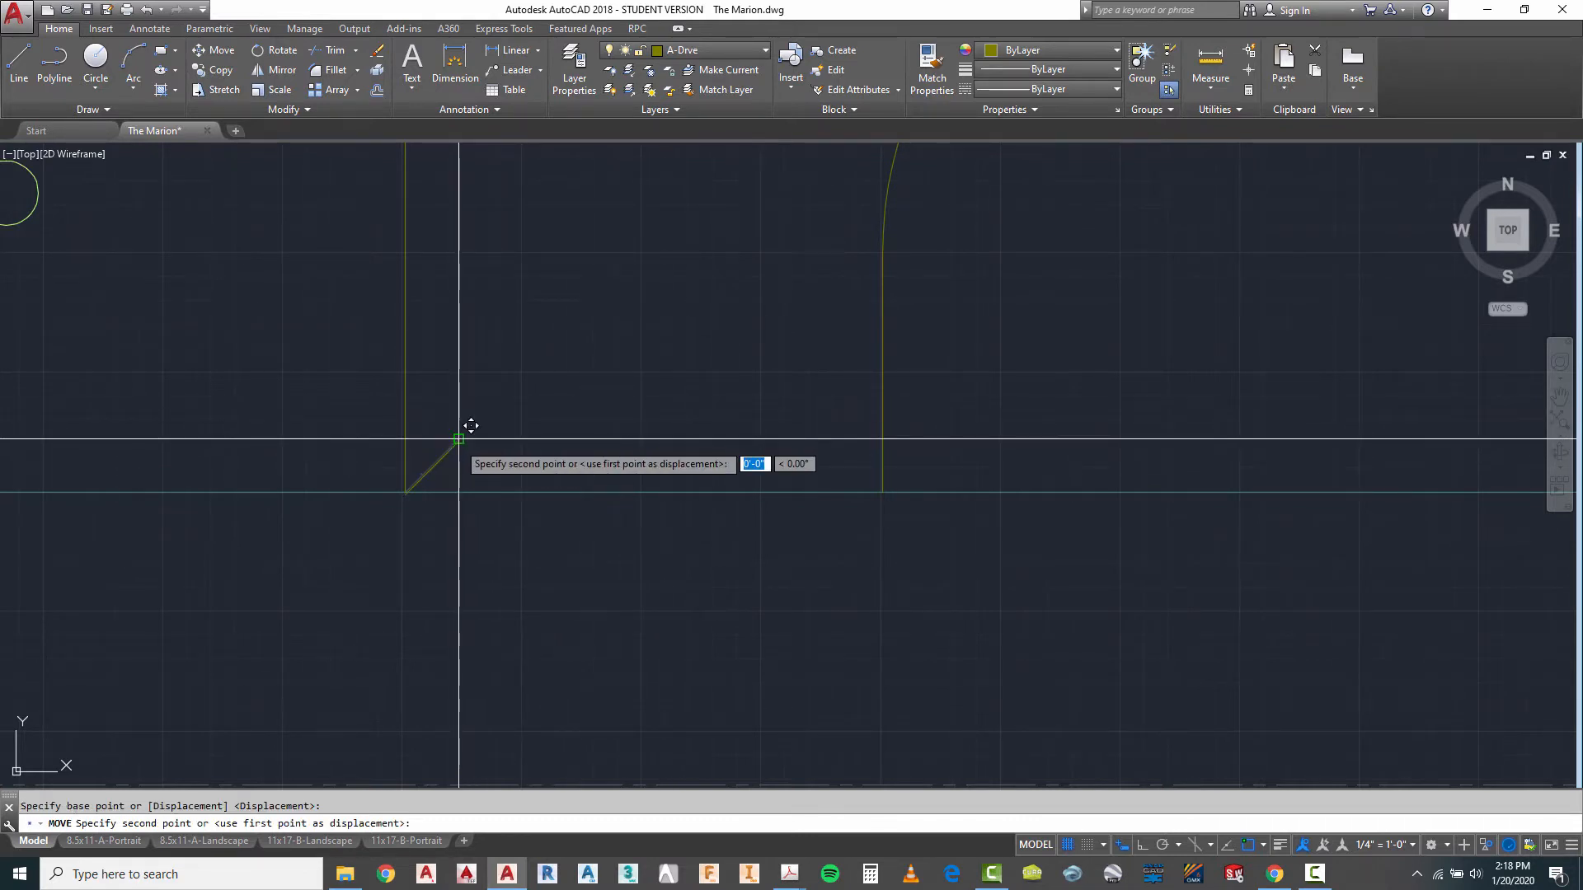
left_click(402, 447)
scroll(636, 450, "down", 2)
scroll(451, 452, "up", 2)
key("Escape")
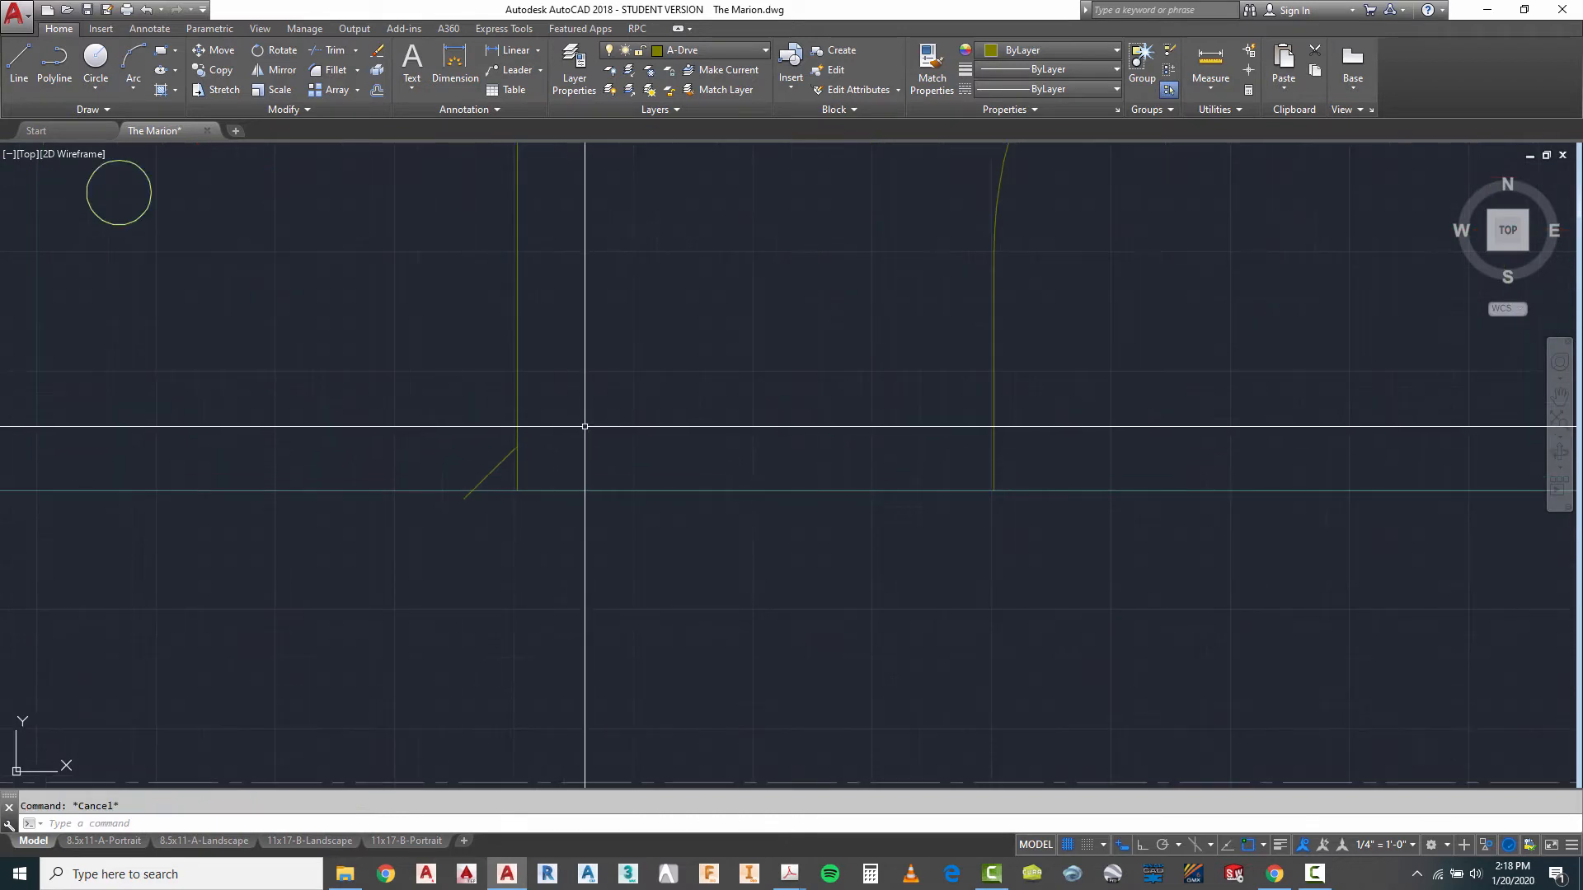
- Trim the diagonal's overhang past the road edge and the piece of west driveway edge below the diagonal
type("tr")
key("Return")
left_click(540, 418)
left_click(458, 509)
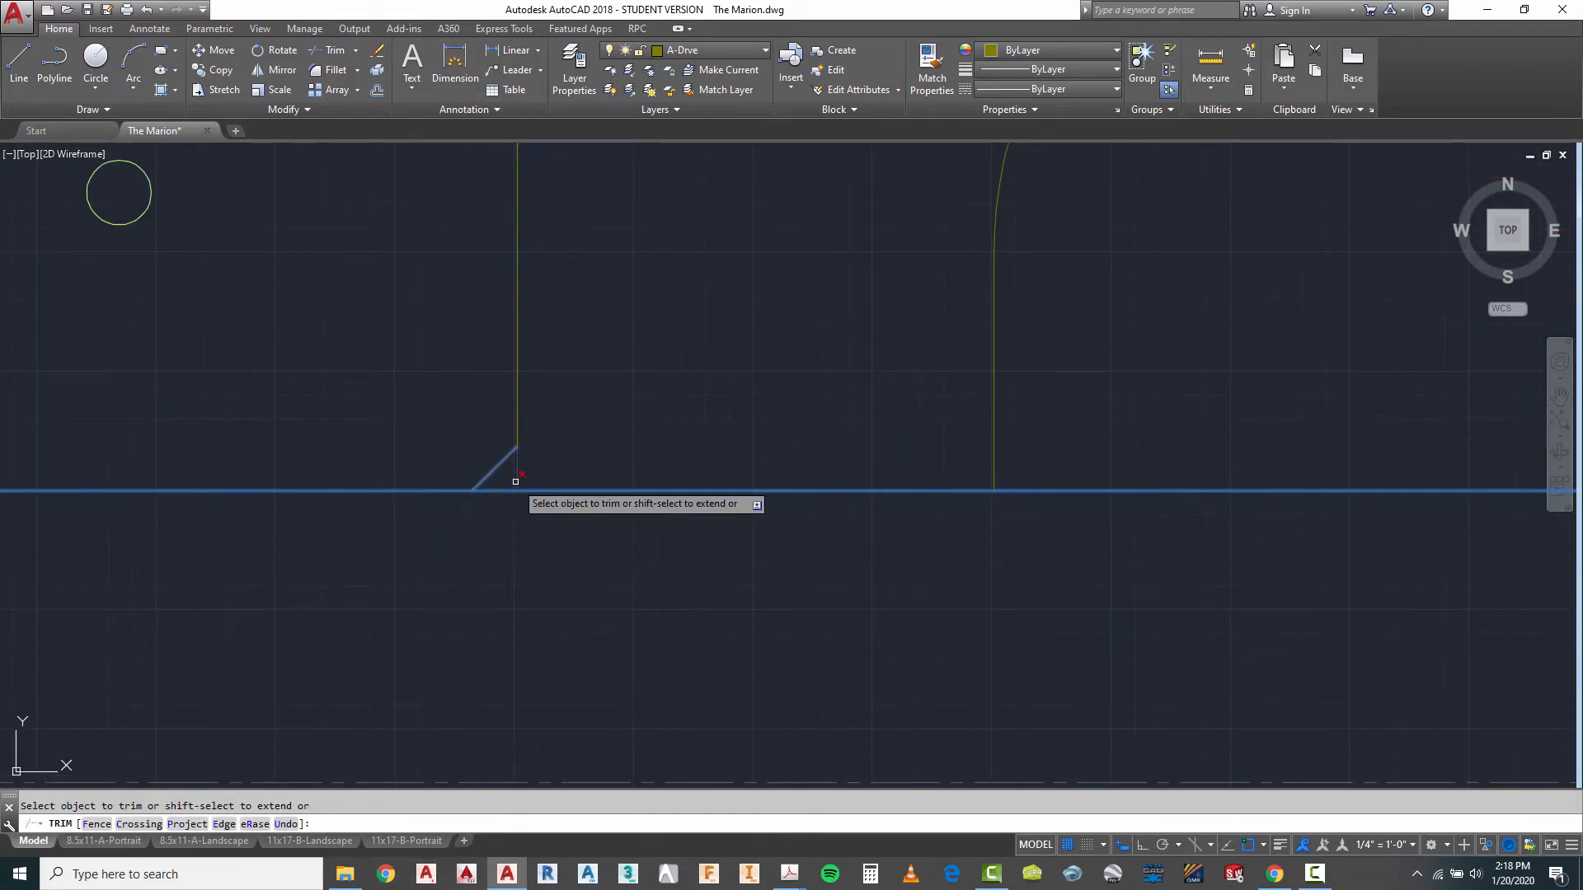
right_click(598, 447)
left_click(643, 472)
scroll(428, 453, "down", 4)
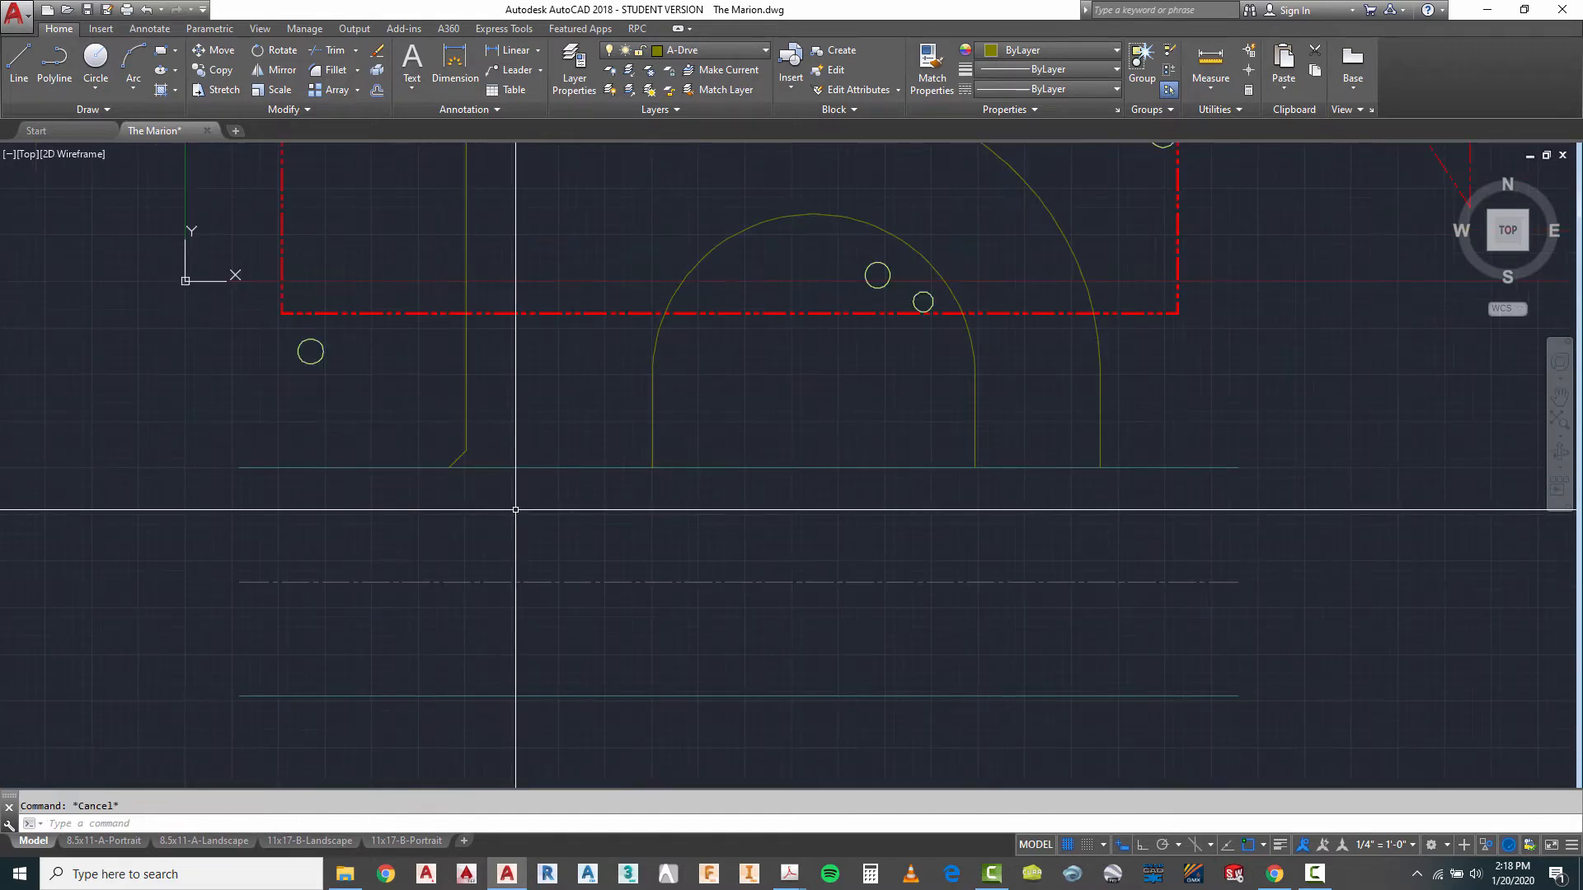
- Mirror the west driveway's diagonal flare about a vertical line midway between the west driveway edge and the inner arc's west leg, keeping the original
left_click(433, 417)
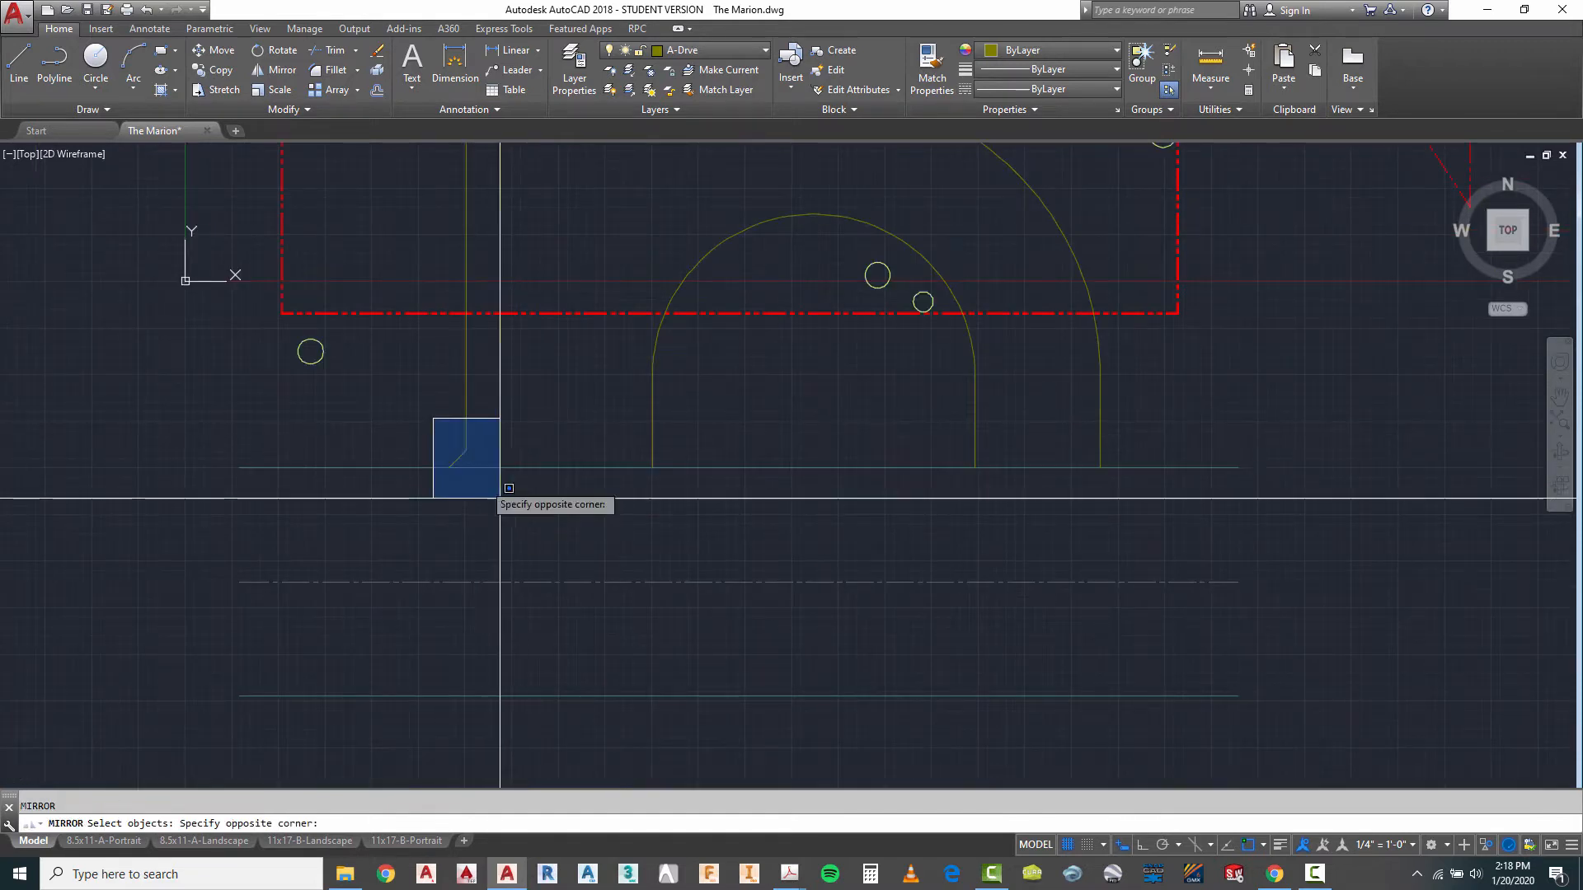
left_click(500, 493)
right_click(537, 415, "shift")
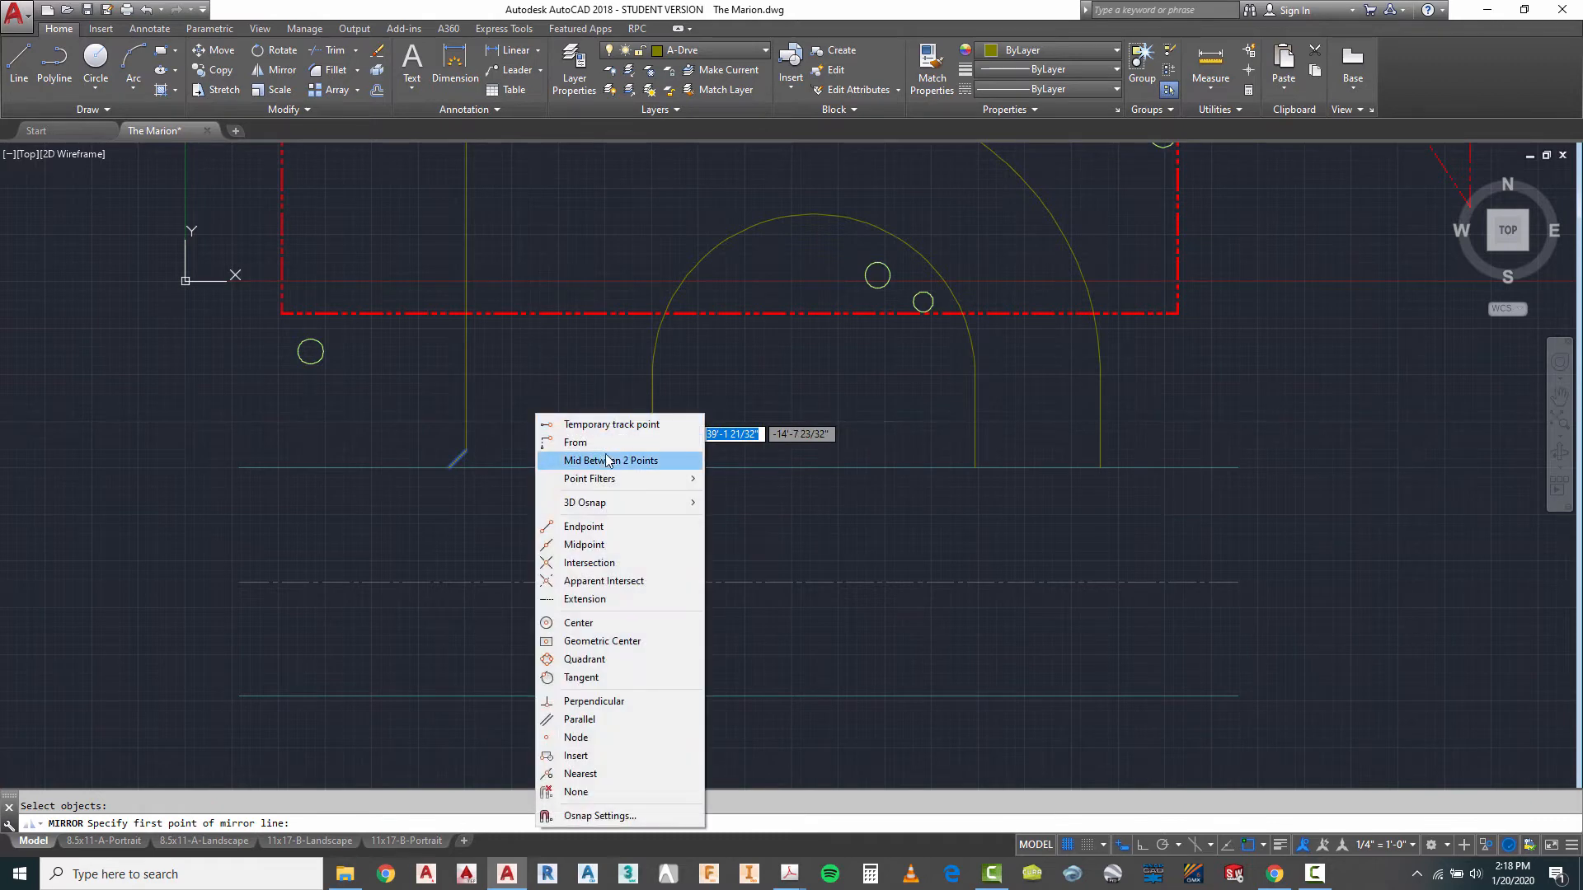
left_click(611, 461)
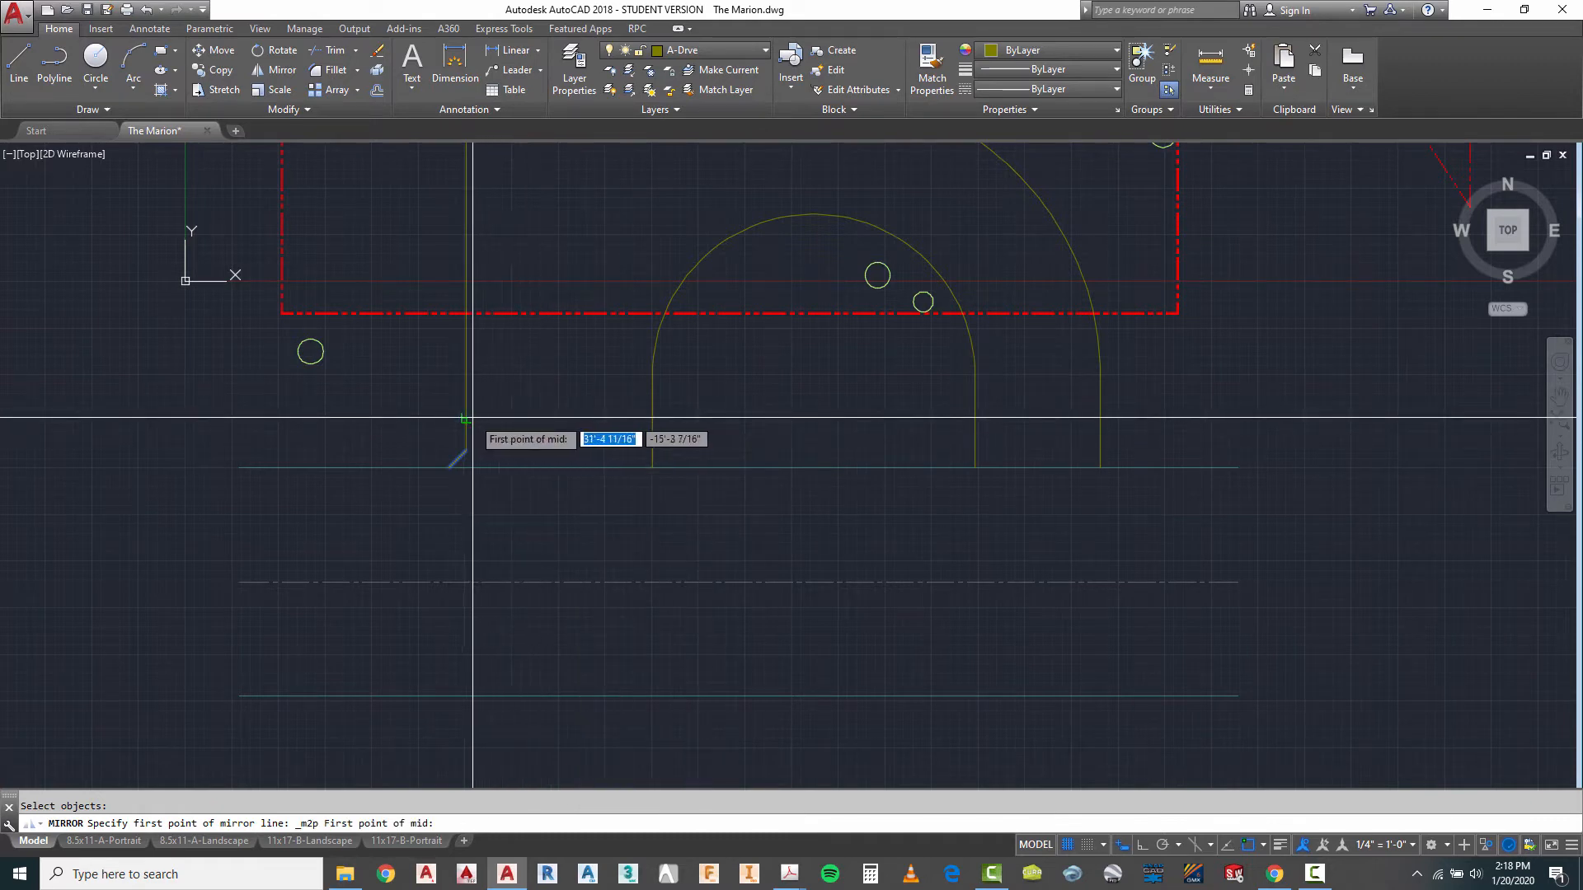
left_click(473, 418)
left_click(653, 418)
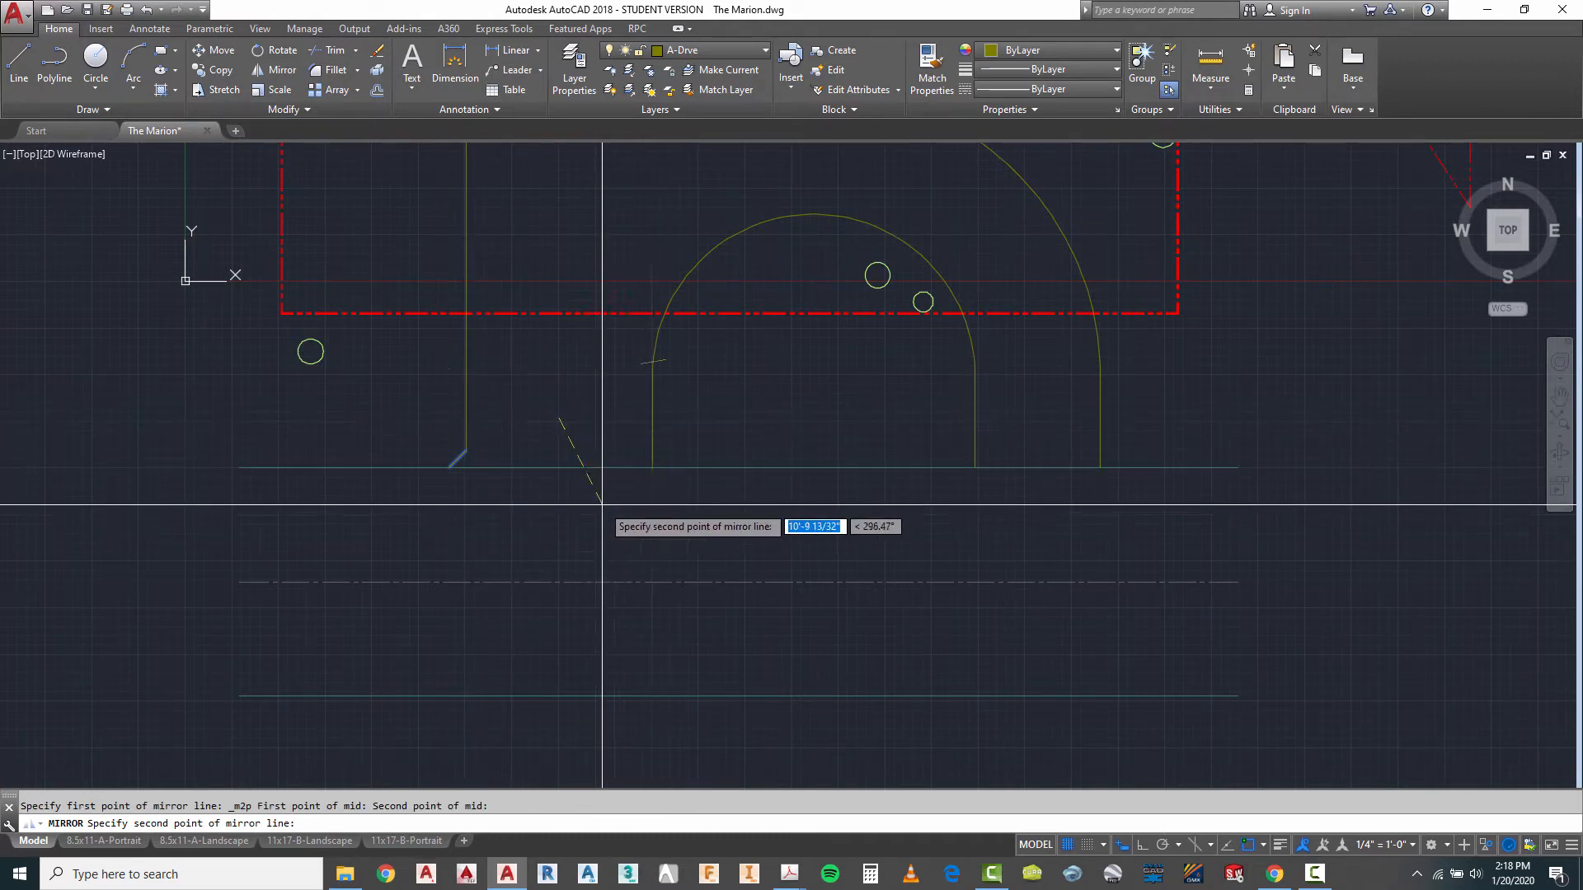
key("F8")
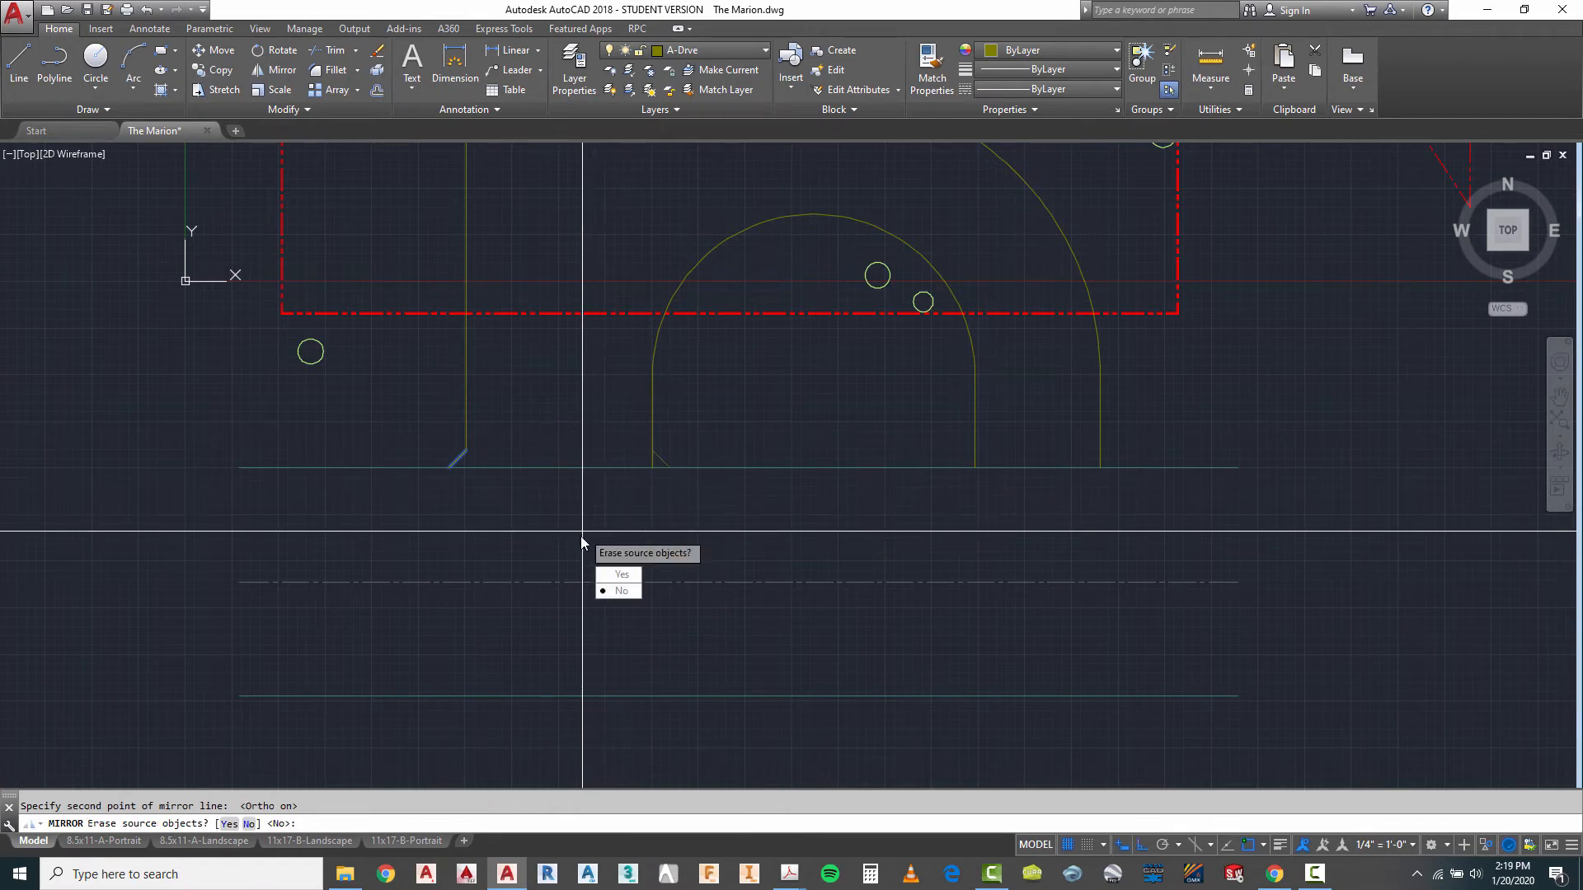
key("Escape")
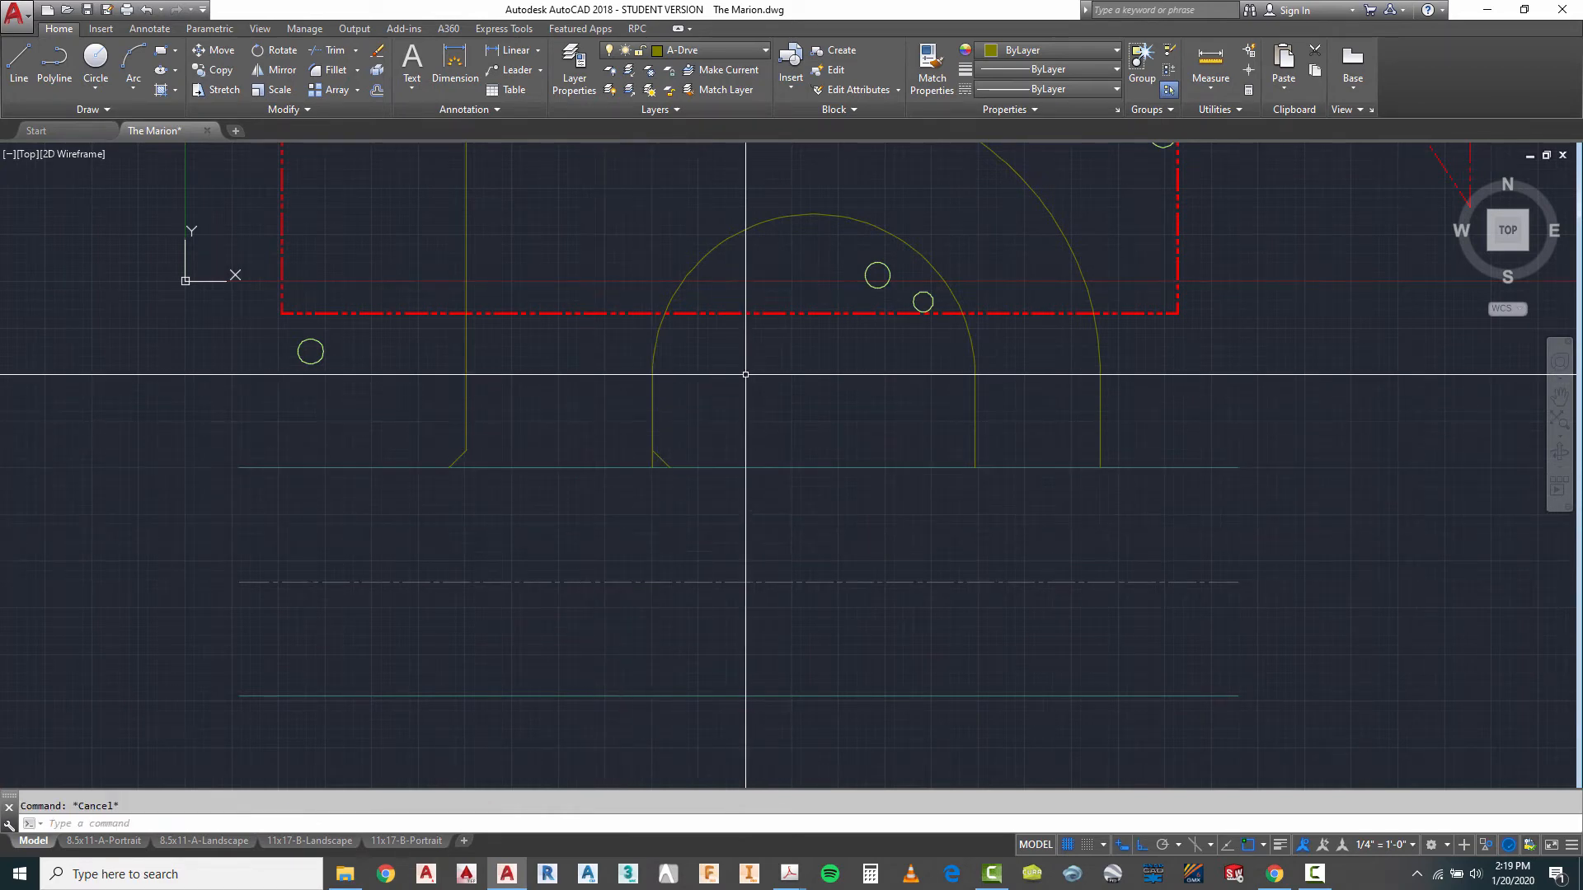
- Copy the mirrored flare from the inner arc's west leg onto the outer arc's east leg, just above the road
type("co")
key("Return")
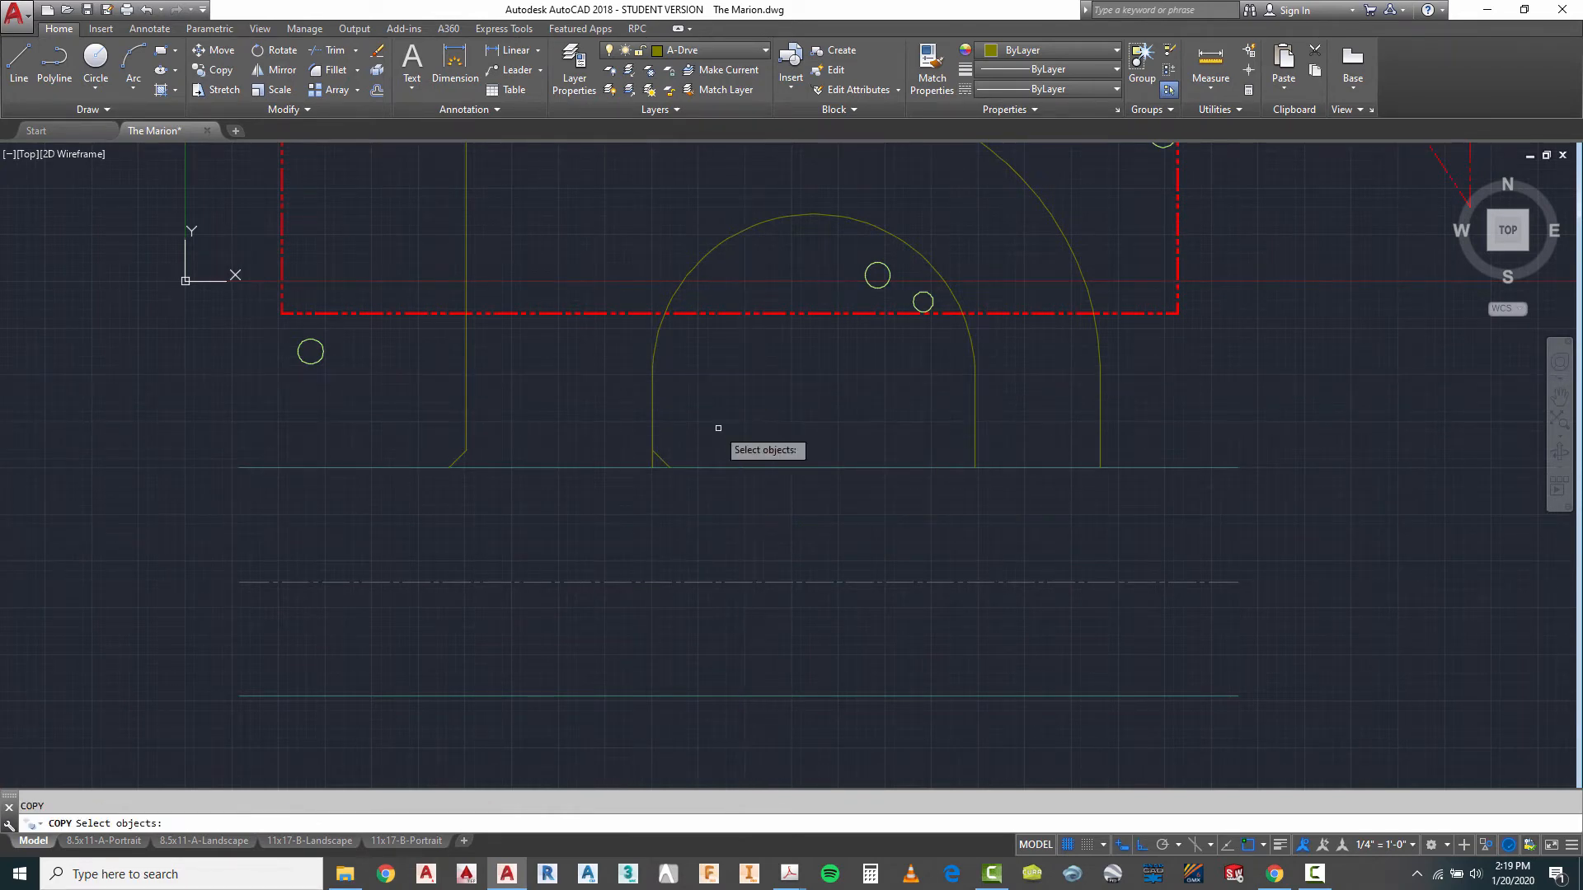
key("Return")
left_click(652, 449)
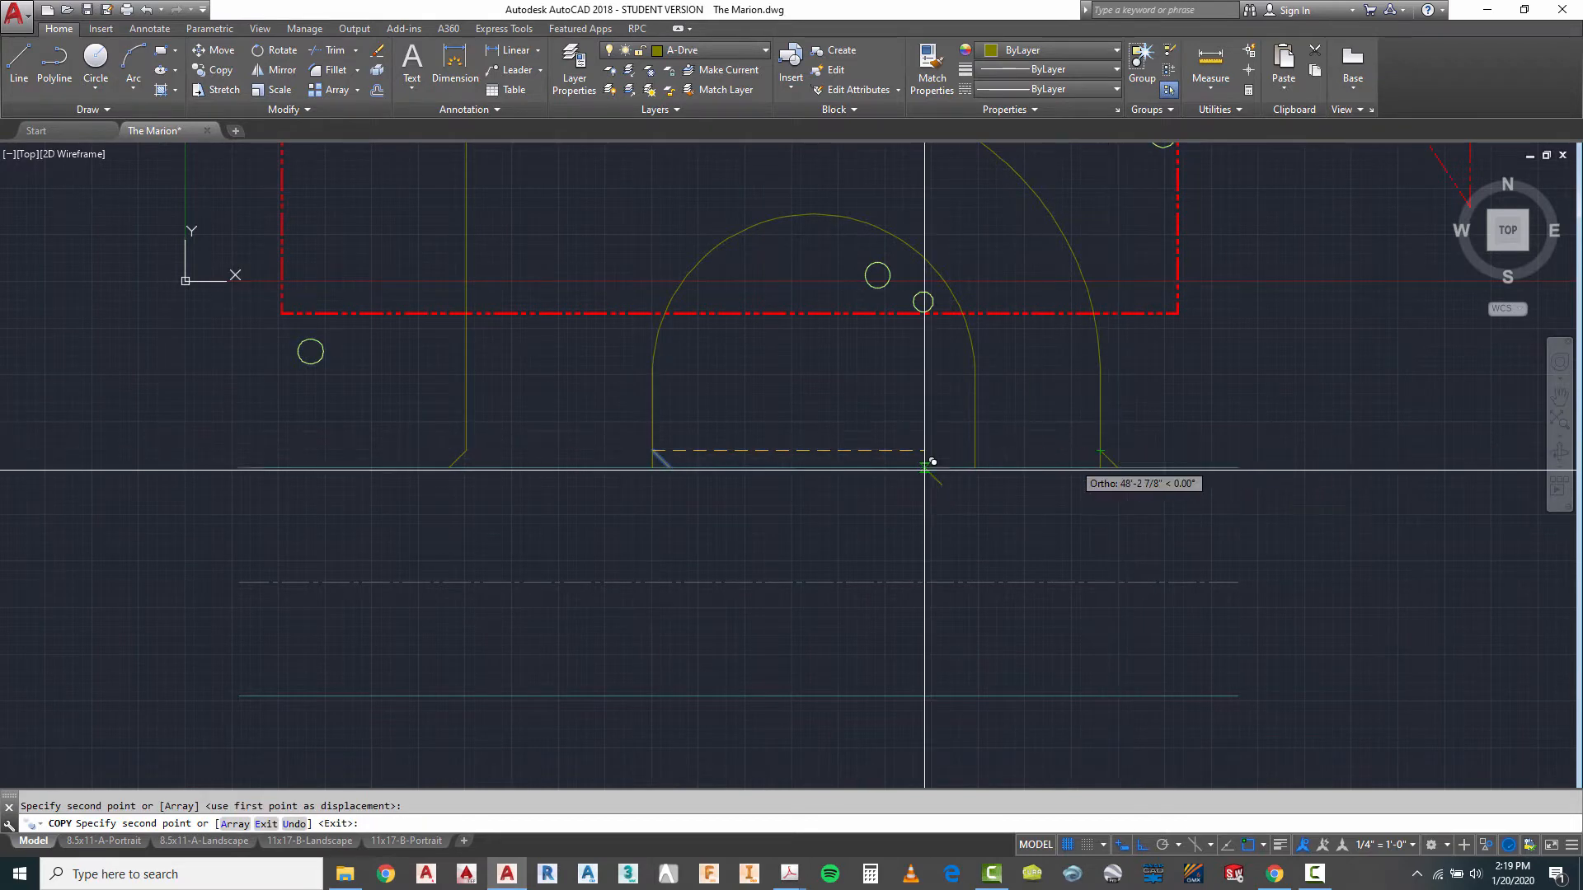
key("Escape")
- Copy the original west driveway flare by its upper end onto the inner arc's east leg, just above the road
right_click(544, 429)
left_click(581, 442)
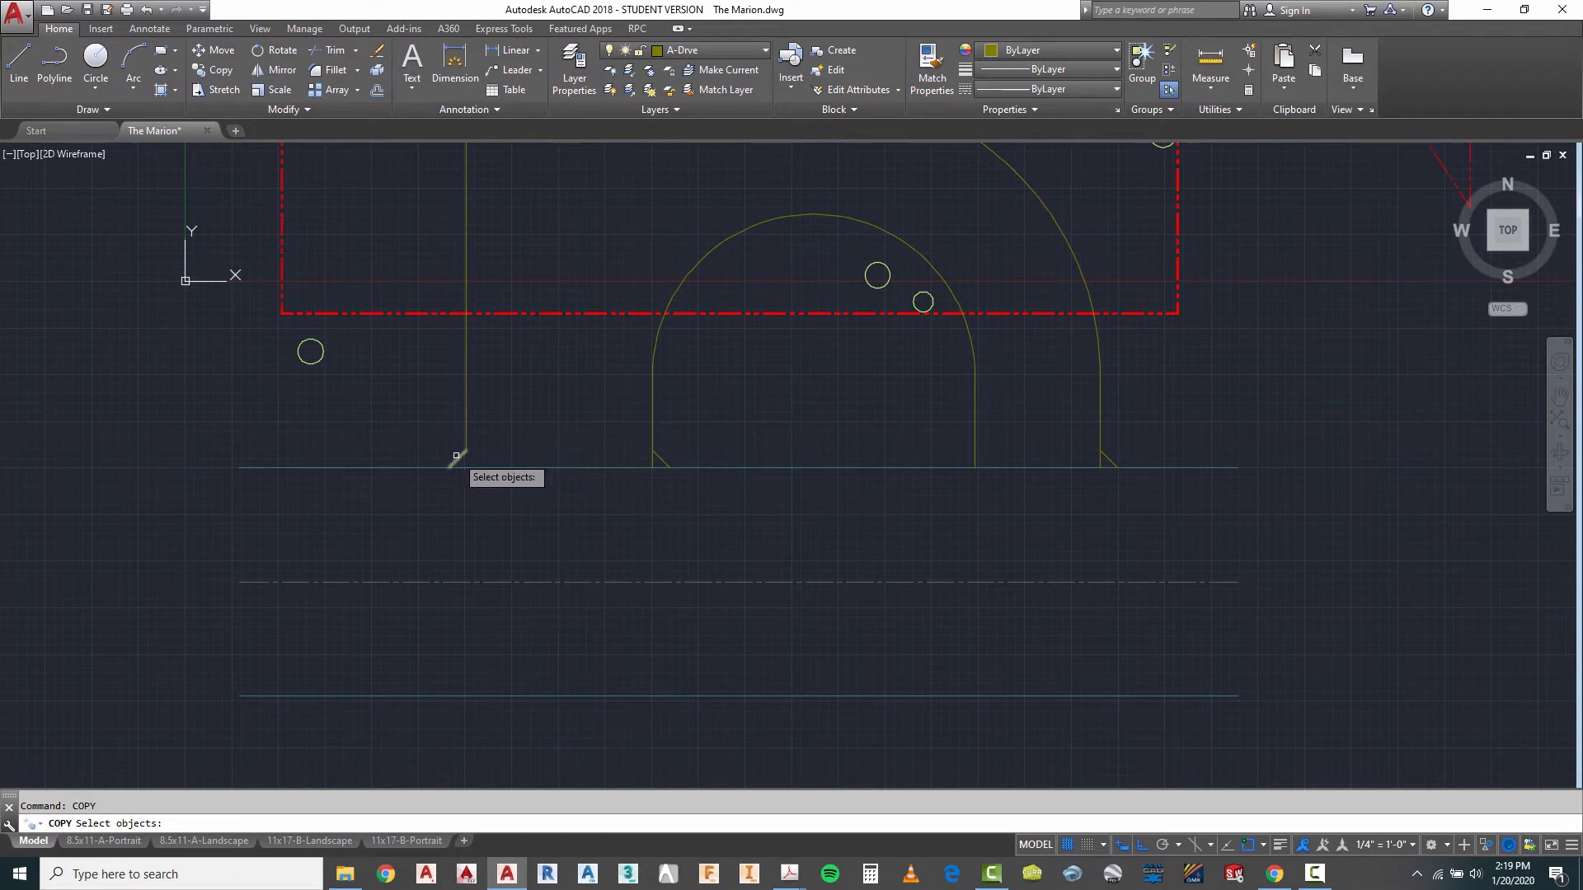
left_click(466, 449)
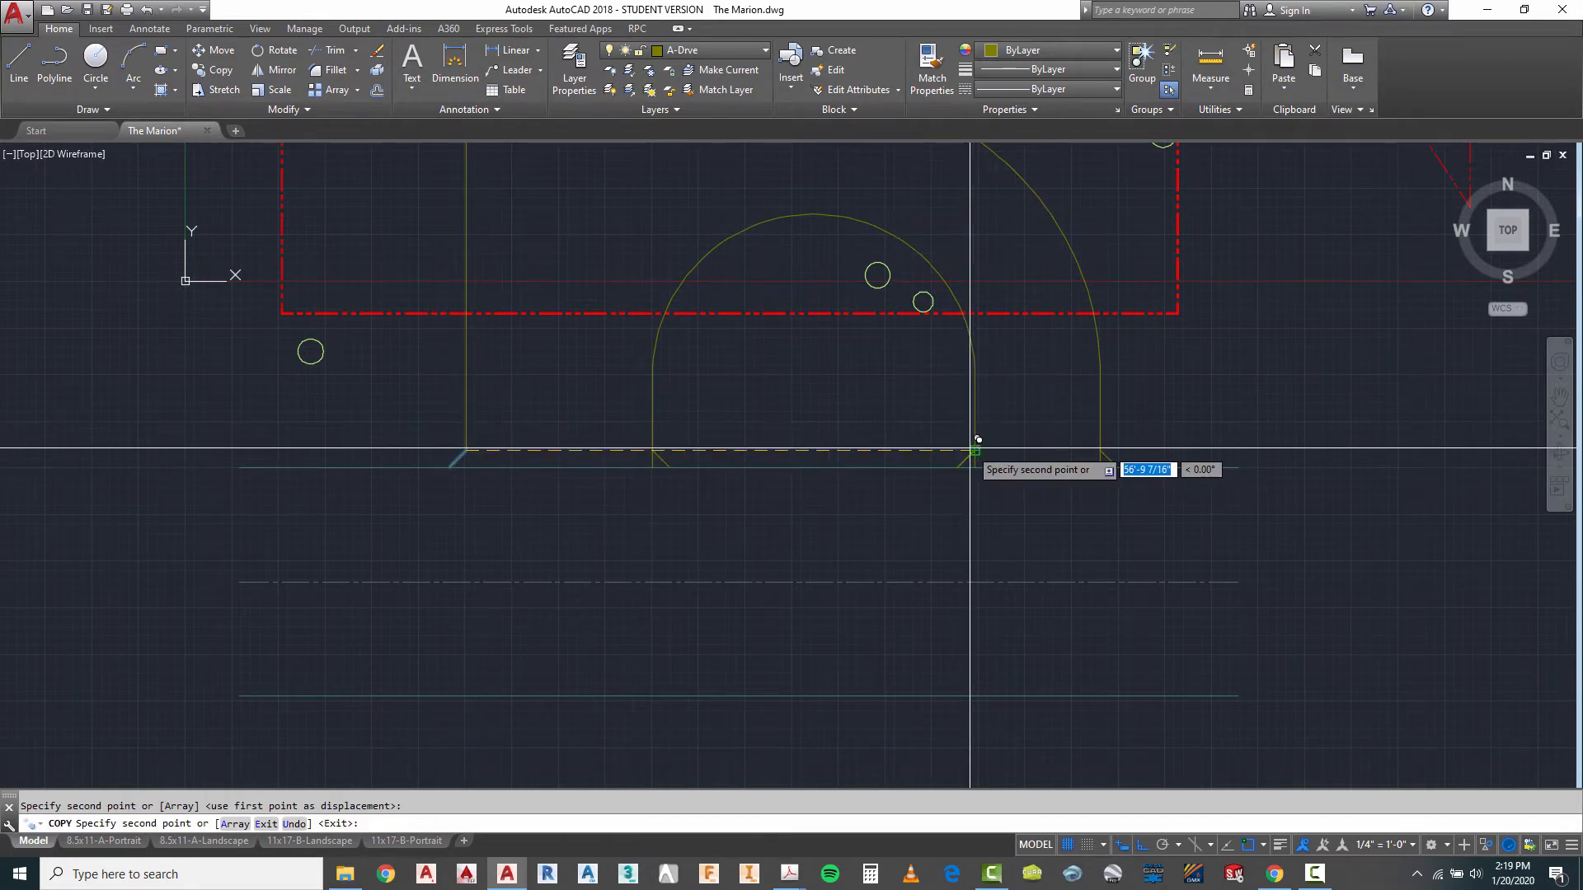
key("Escape")
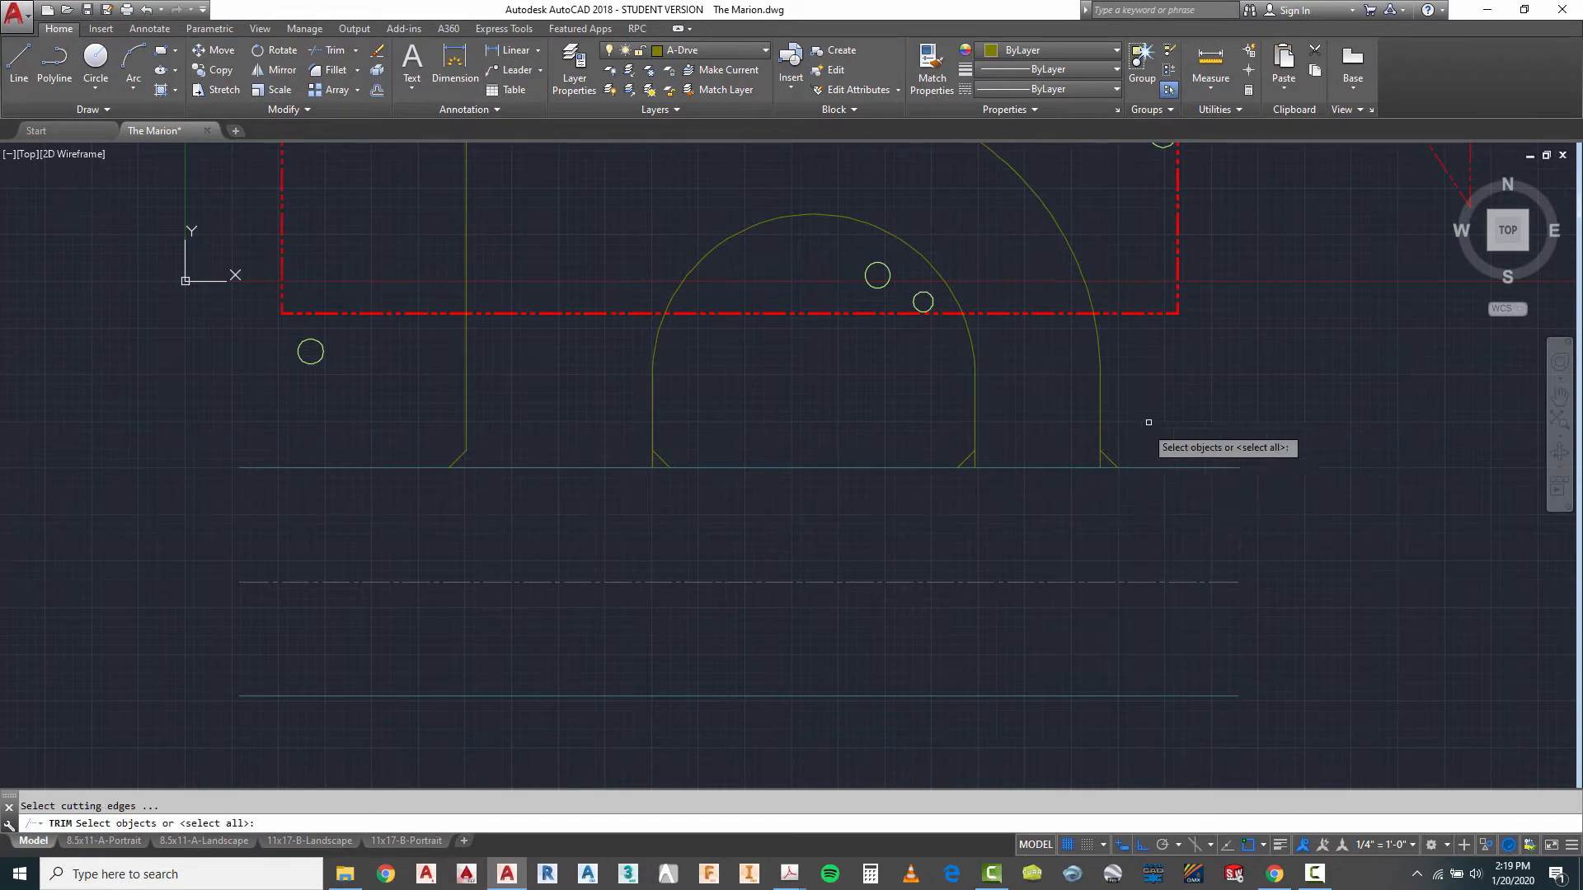
- Trim the pieces of the three arc legs between the new diagonal flares and the road edge
left_click(1148, 422)
left_click(374, 523)
key("Return")
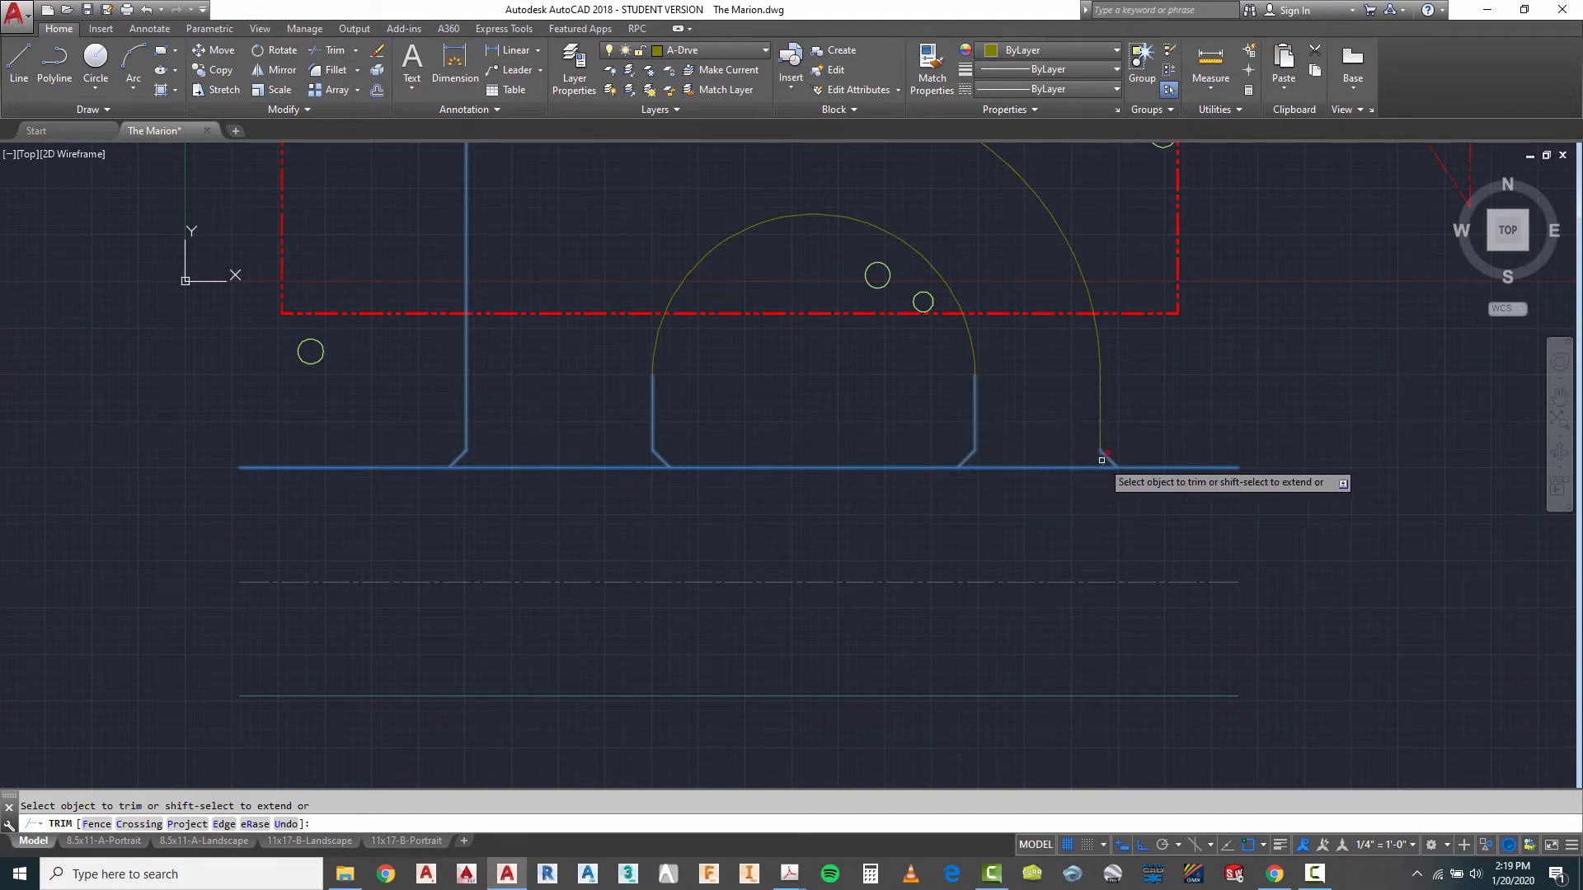
right_click(1073, 540)
left_click(1113, 548)
- Isolate the A-Drve layer to inspect the driveway outline alone, and restore the other layers
scroll(848, 445, "down", 5)
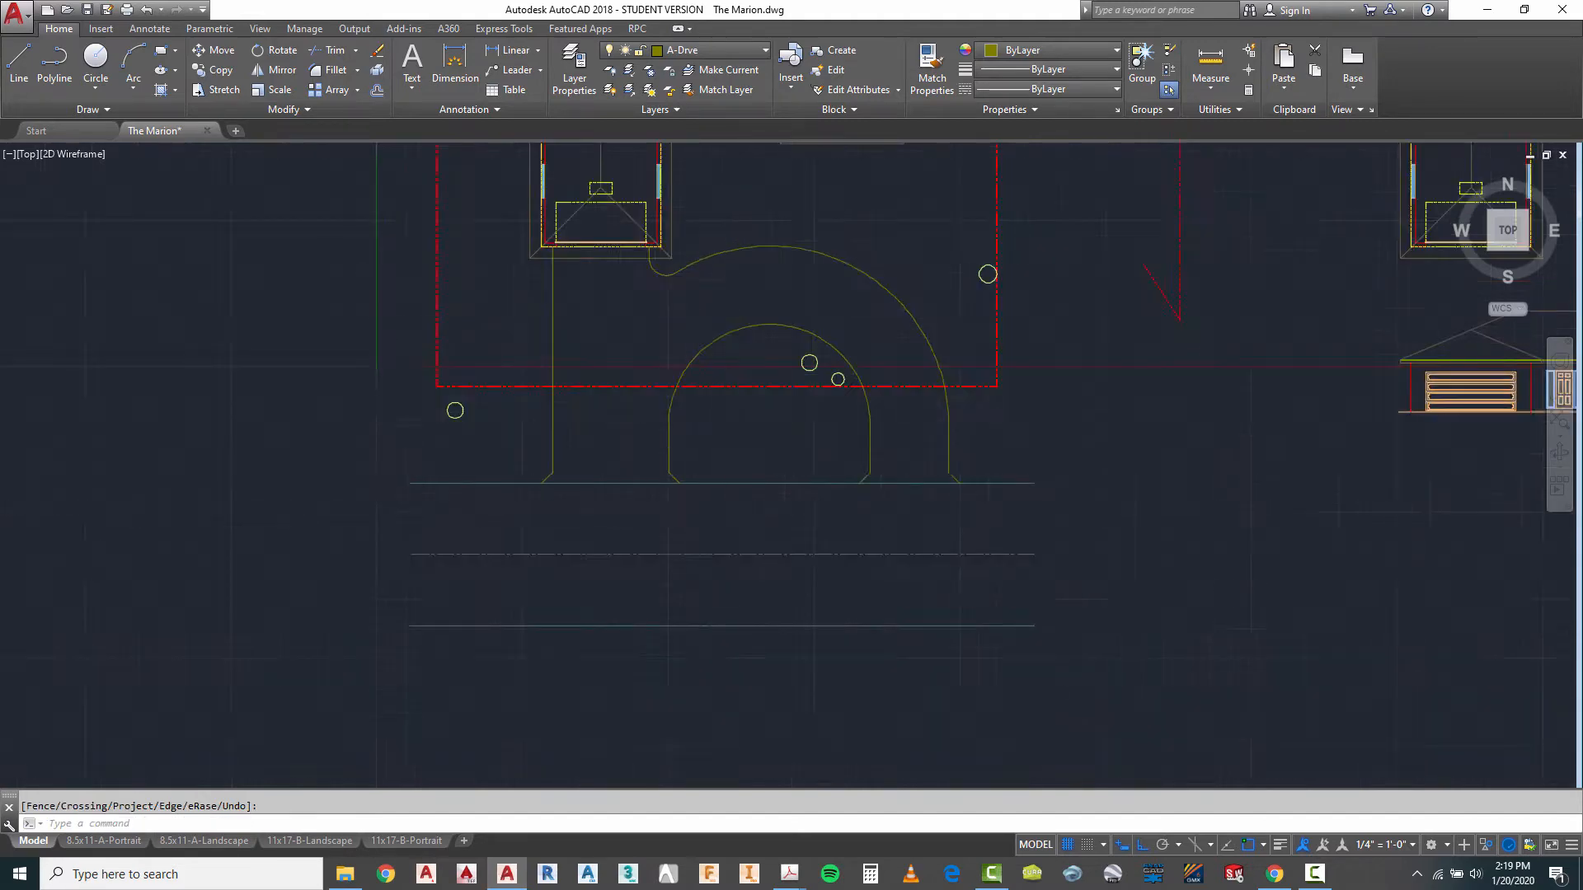
scroll(848, 445, "up", 3)
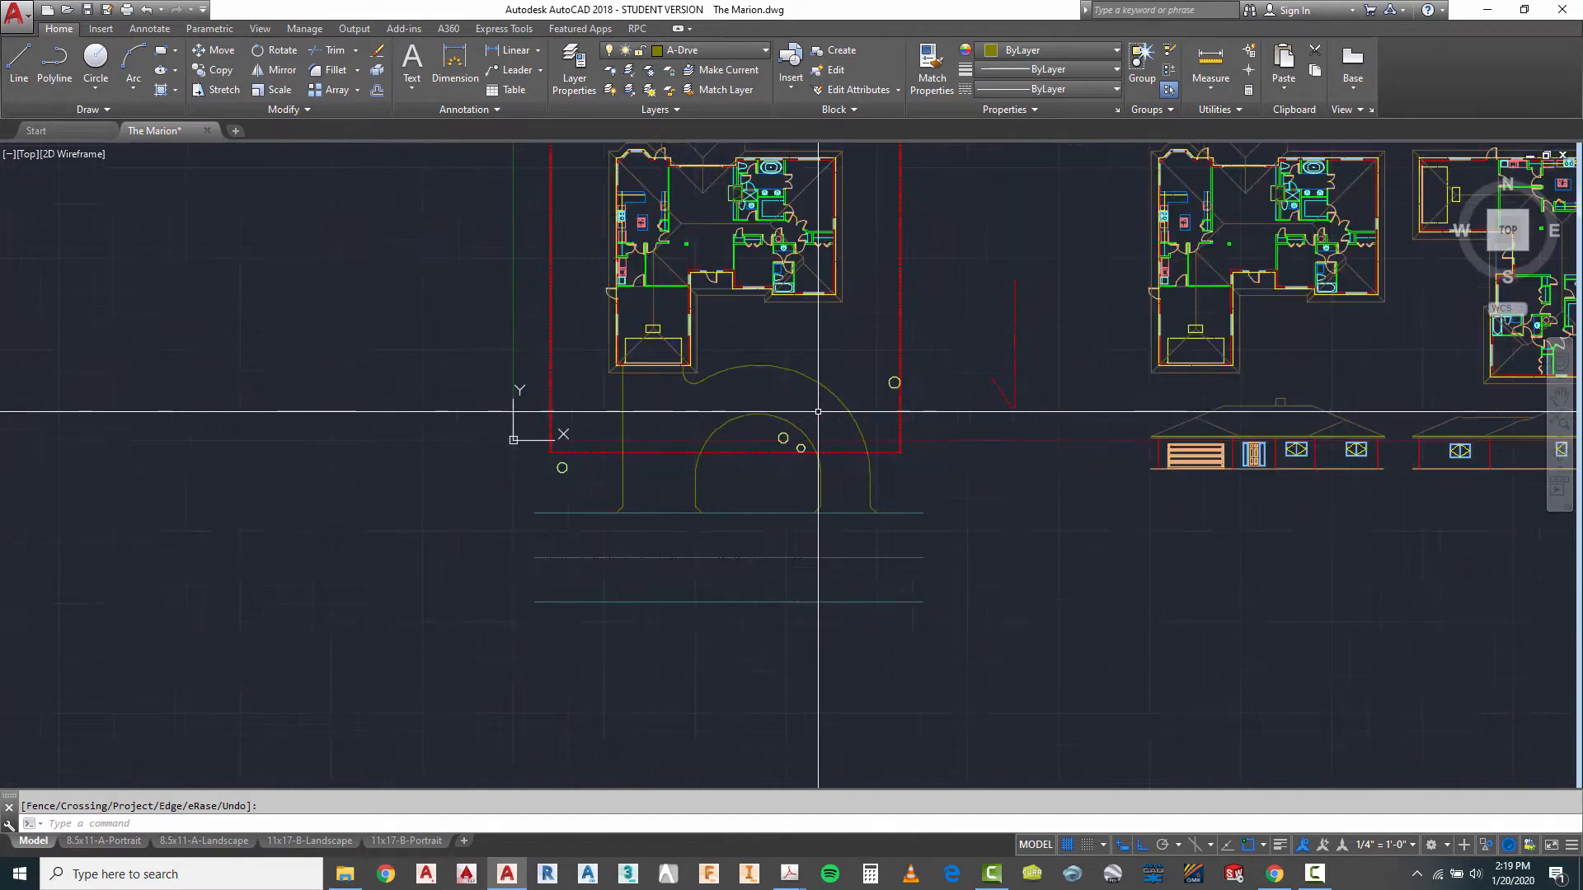
scroll(921, 548, "down", 1)
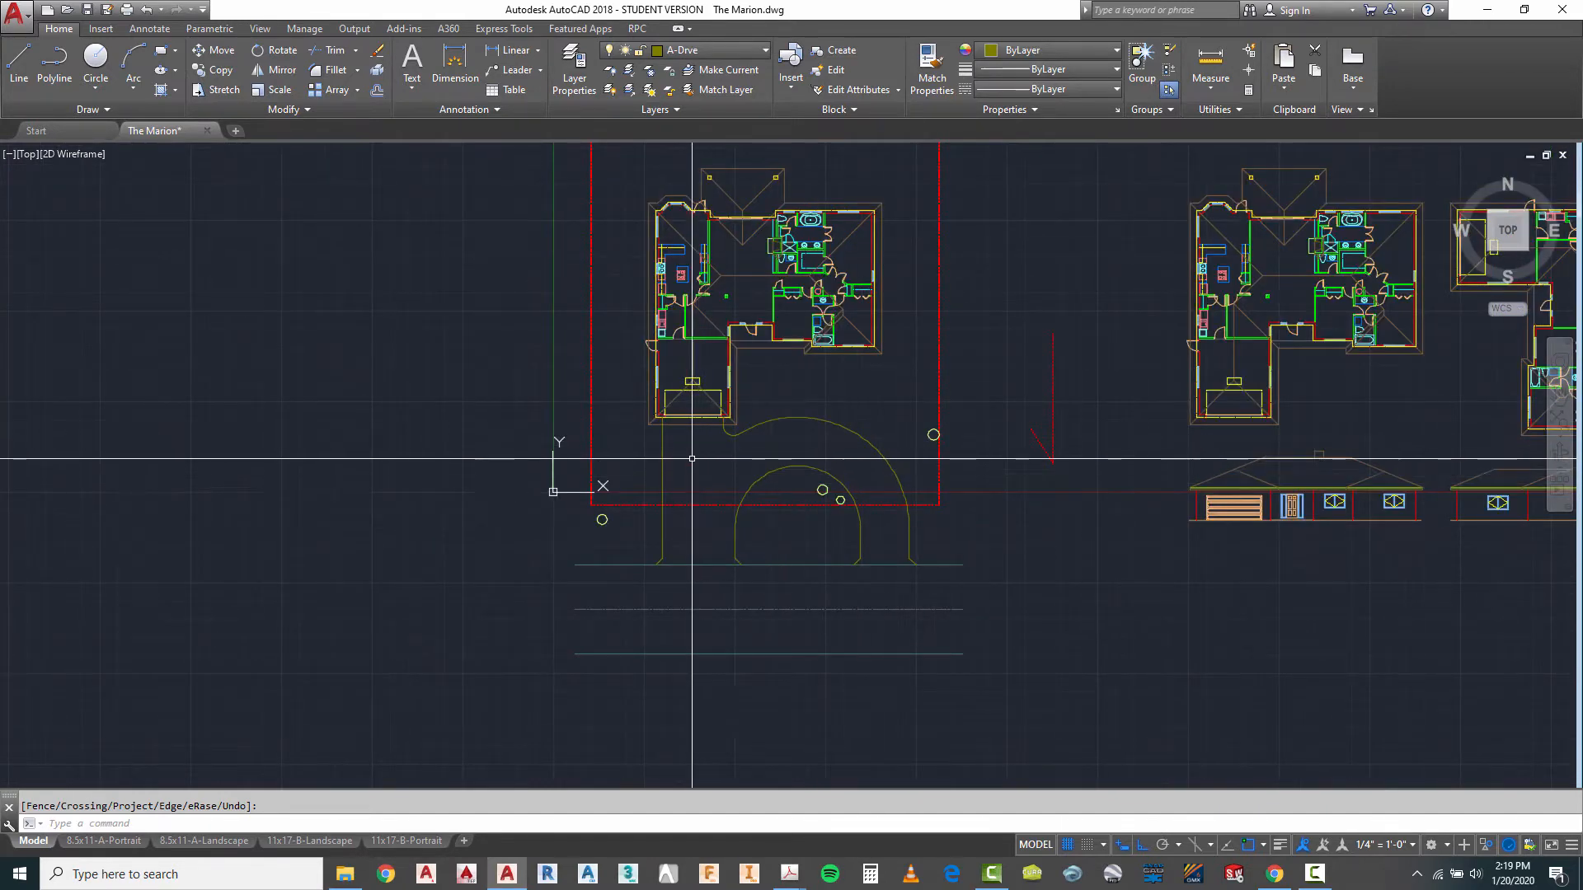
scroll(692, 457, "up", 2)
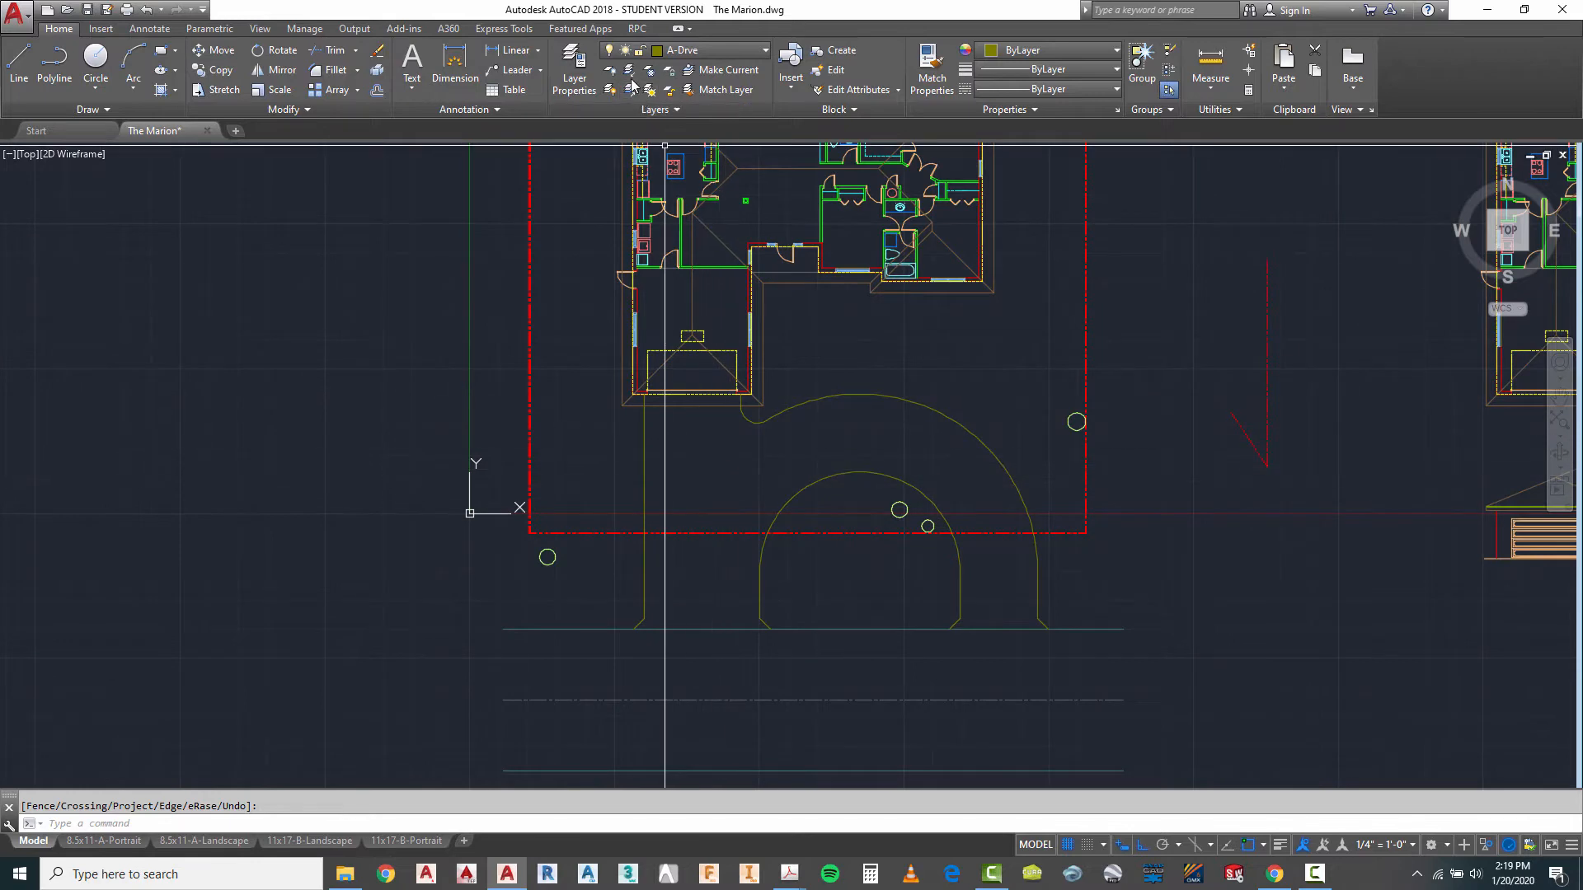
right_click(821, 410)
left_click(857, 422)
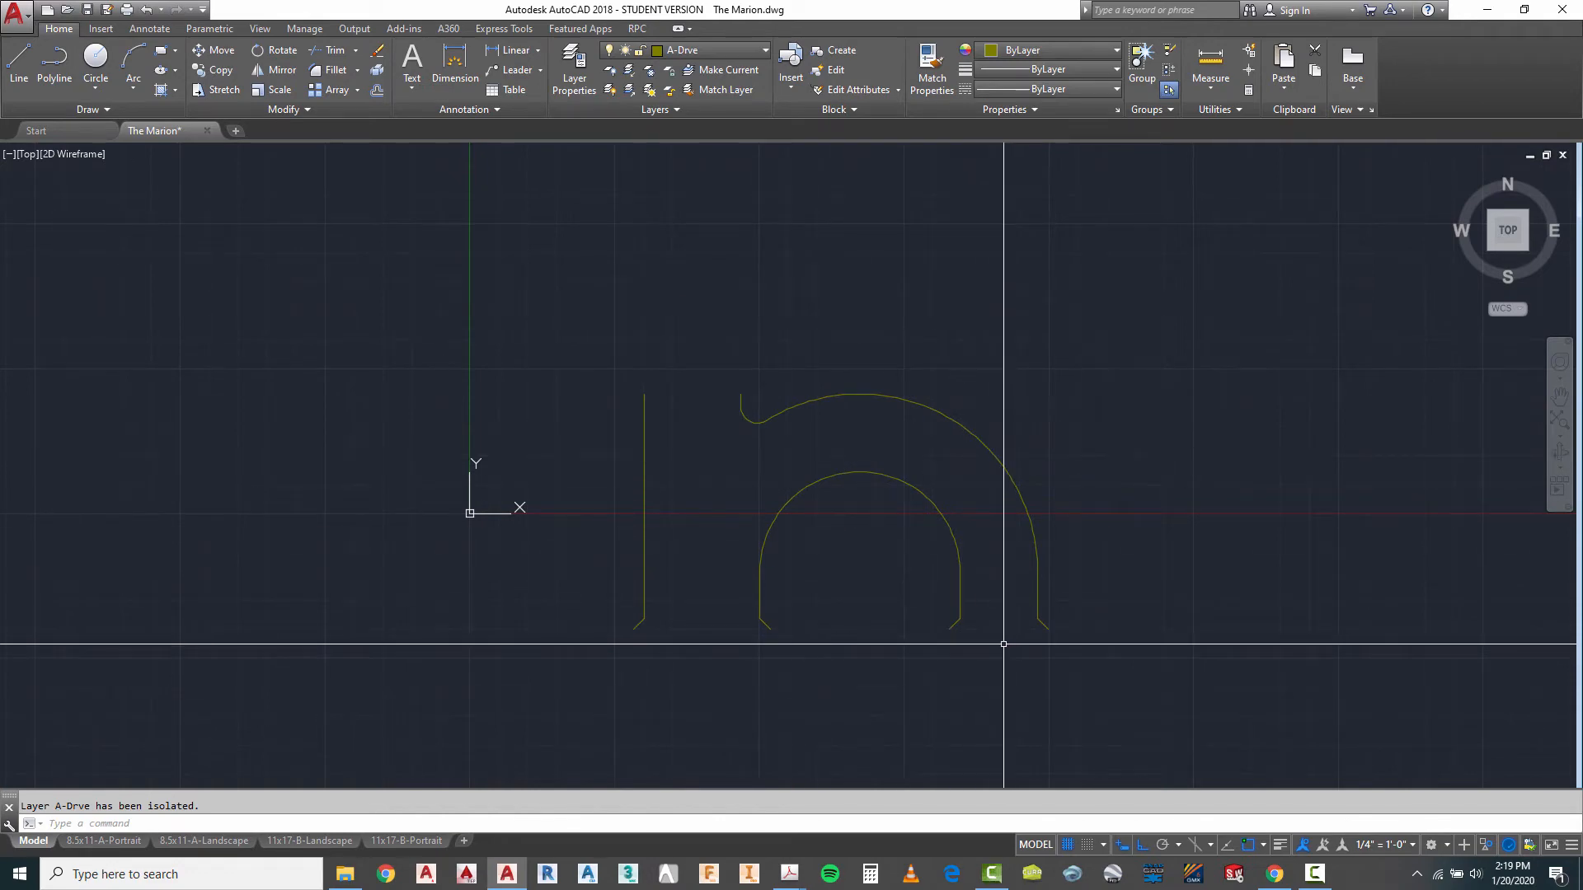
left_click(630, 92)
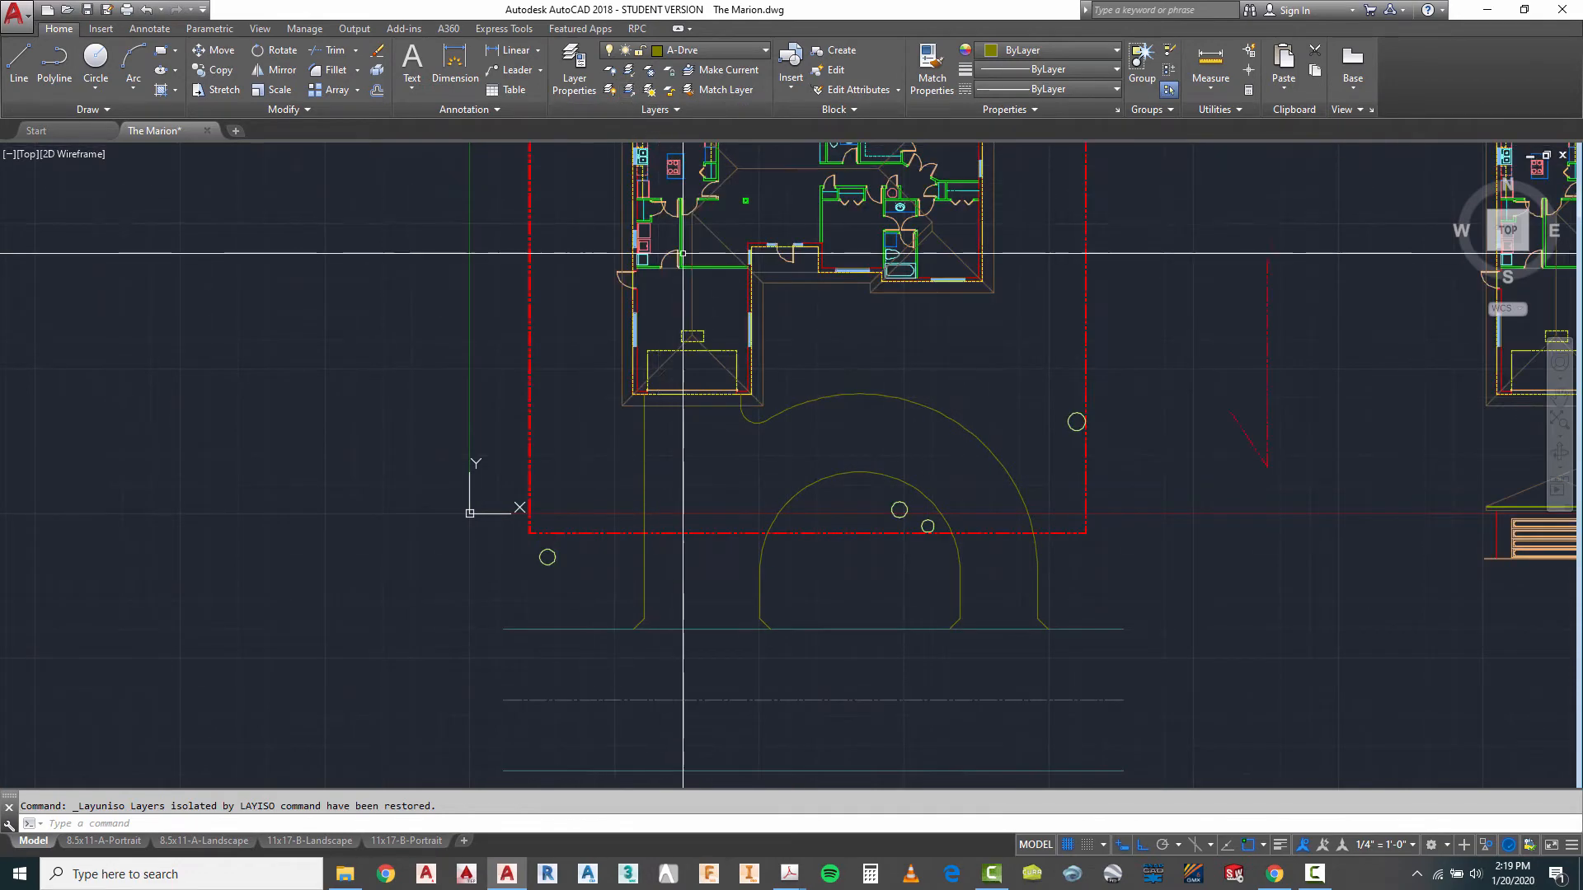
- Draw a line along the garage front joining the upper ends of the west and east driveway edges
left_click(14, 71)
scroll(661, 363, "up", 10)
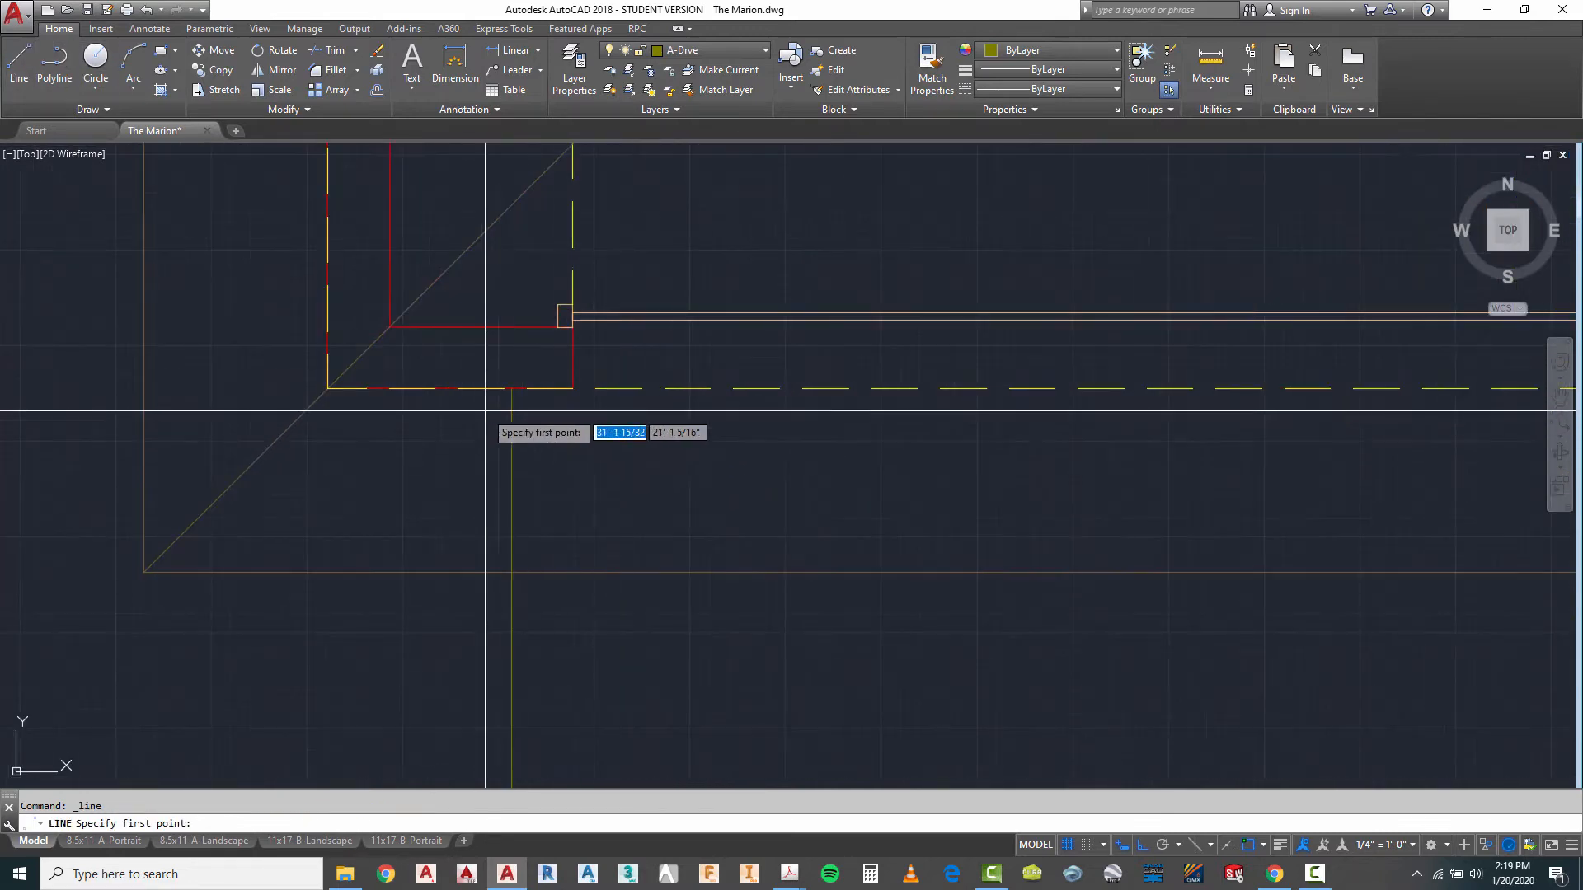
left_click(512, 388)
scroll(513, 412, "down", 5)
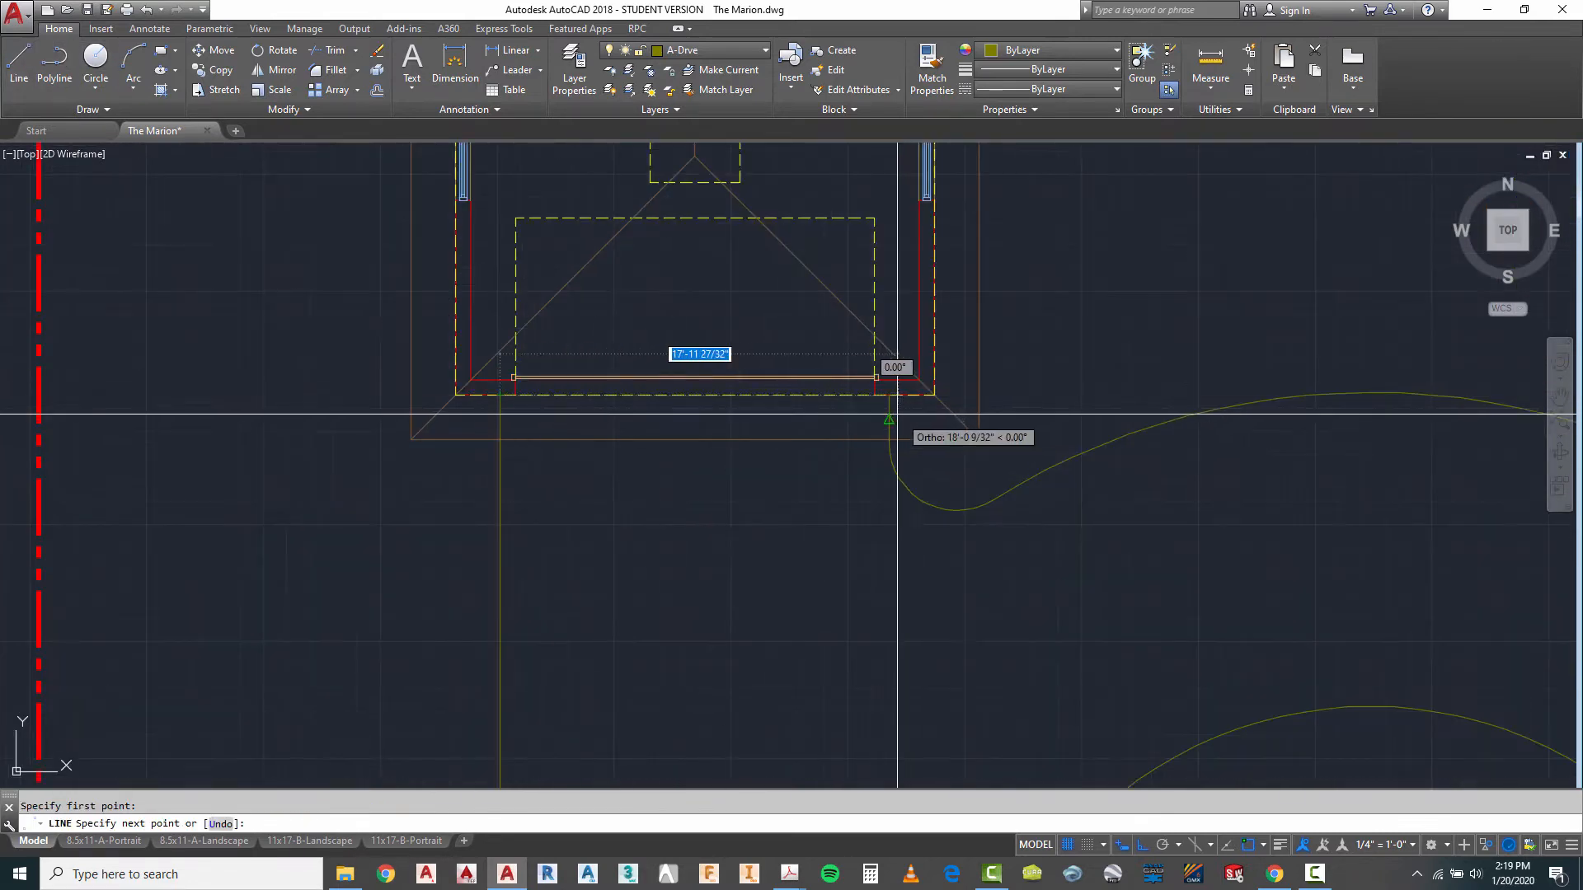
key("Escape")
- Draw a line along the road edge joining the west driveway flare to the flare of the inner arc's west leg
scroll(890, 407, "down", 4)
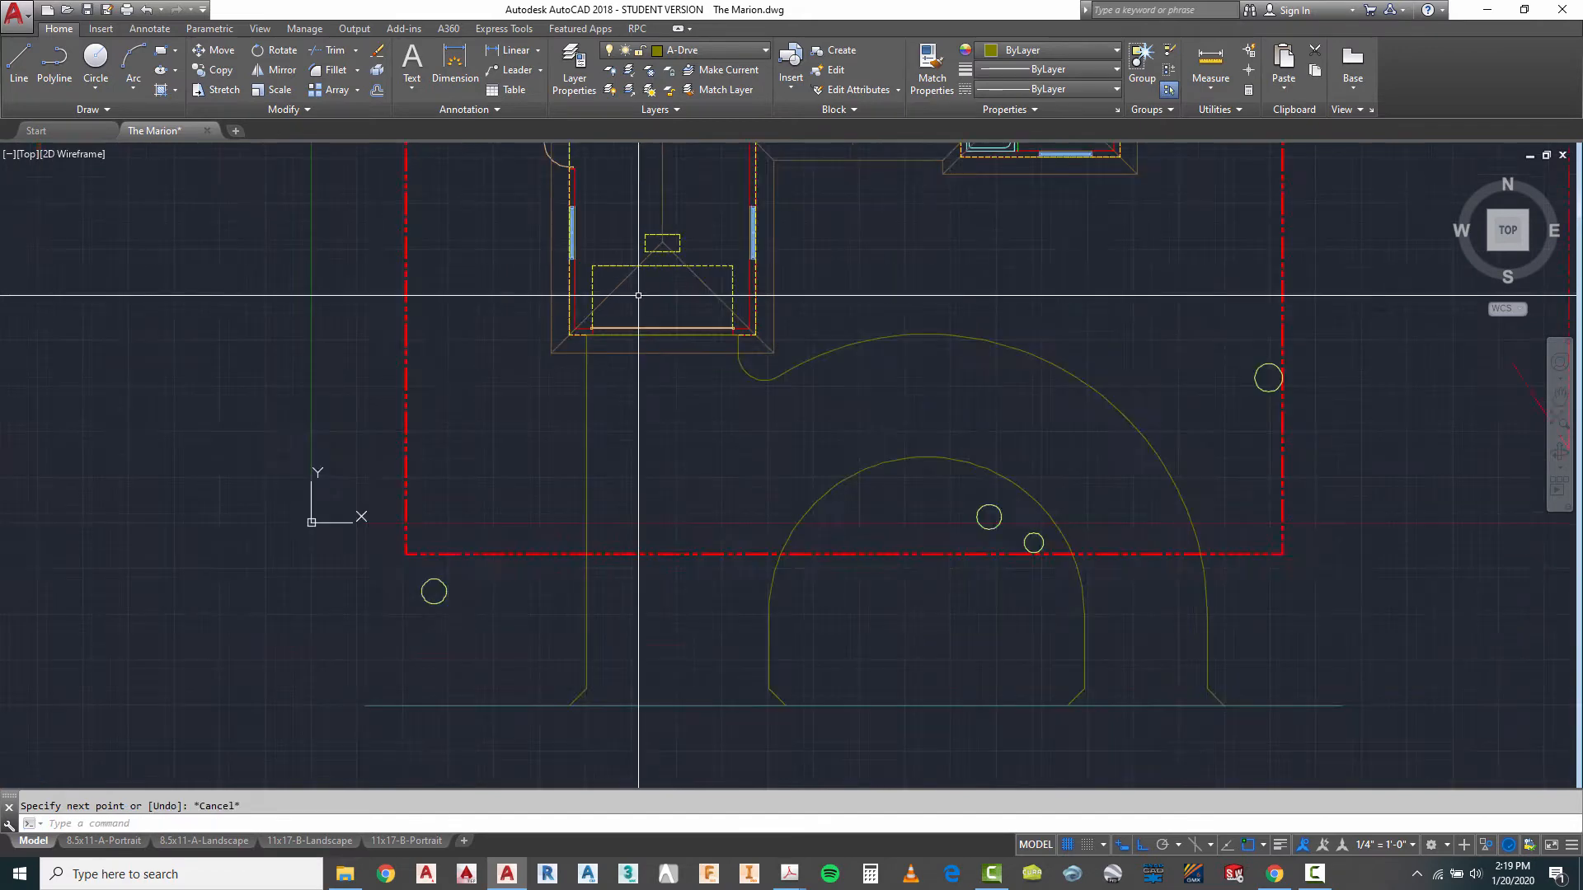
right_click(891, 407)
left_click(928, 415)
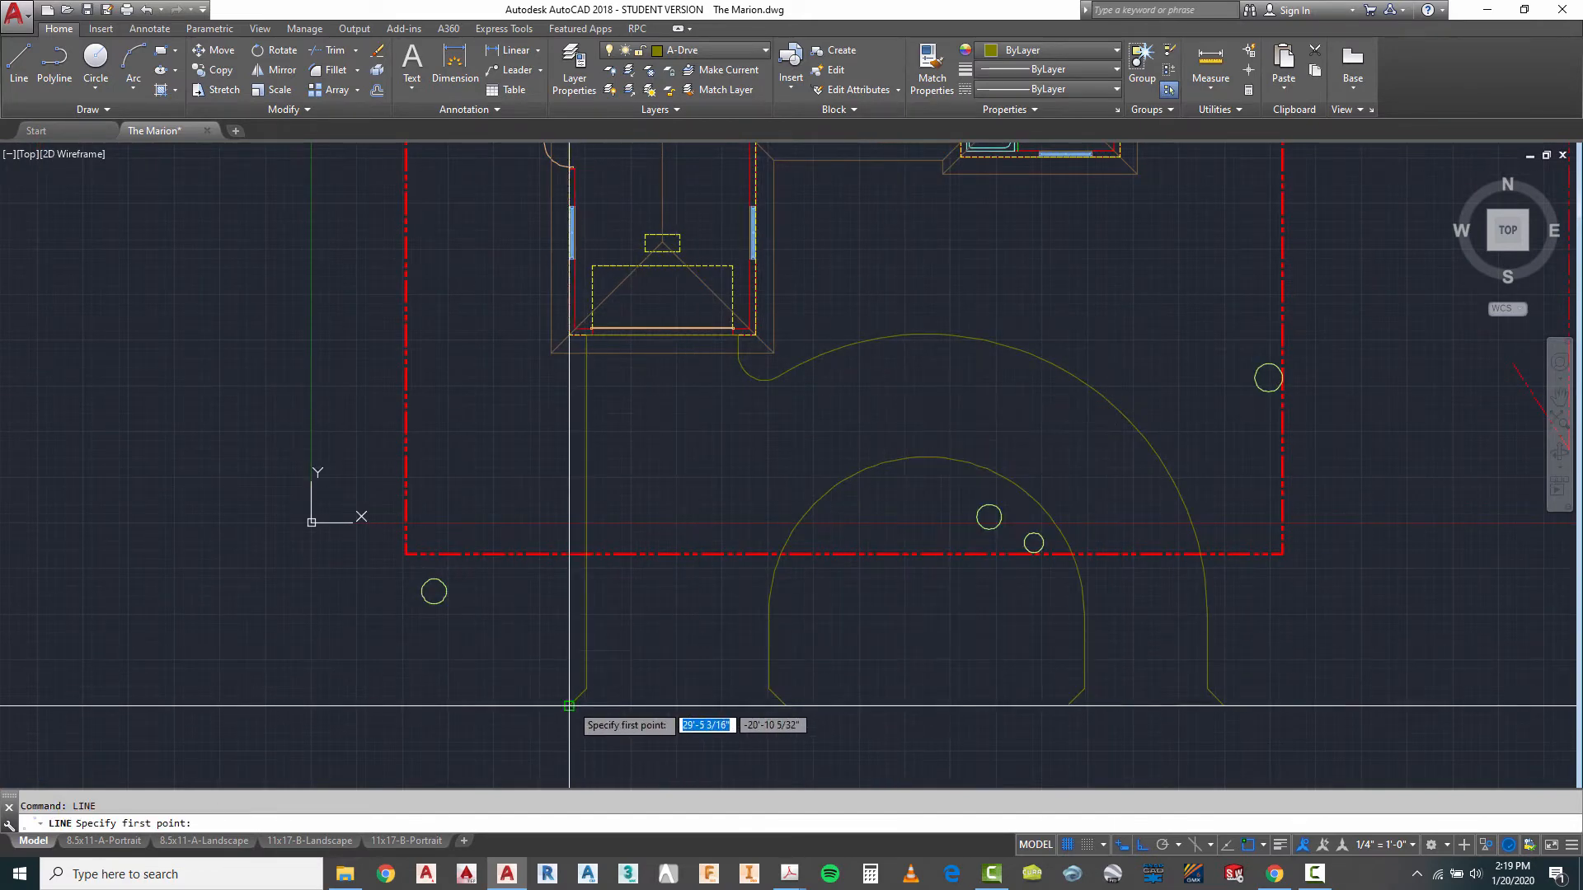
key("Escape")
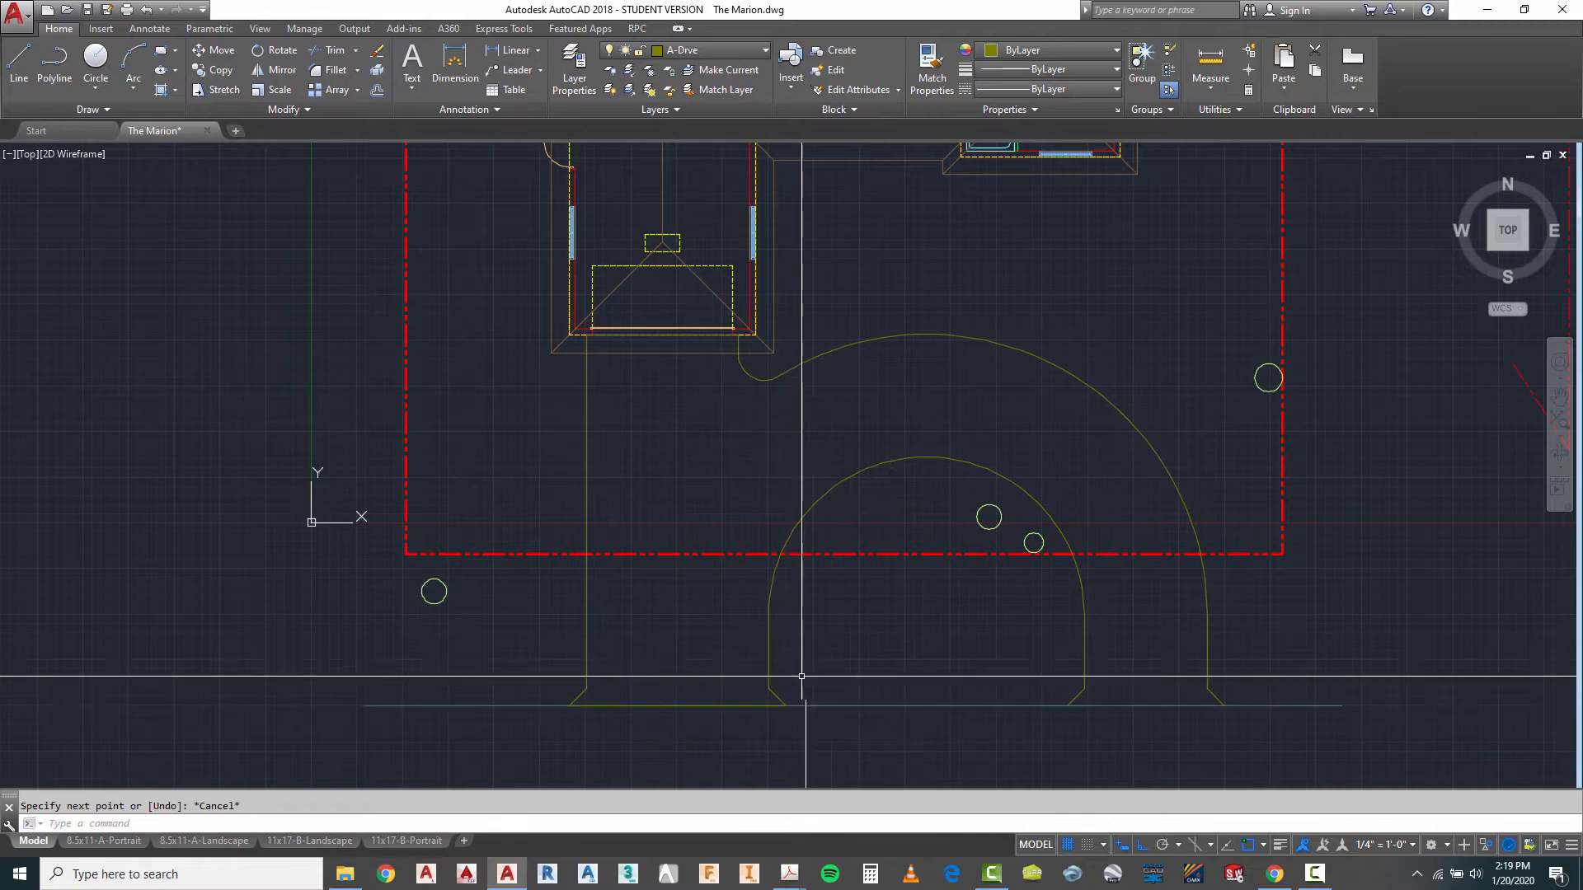
- Draw a line about 18'-5" long along the road edge between the two flares of the east driveway opening
right_click(828, 641)
left_click(903, 348)
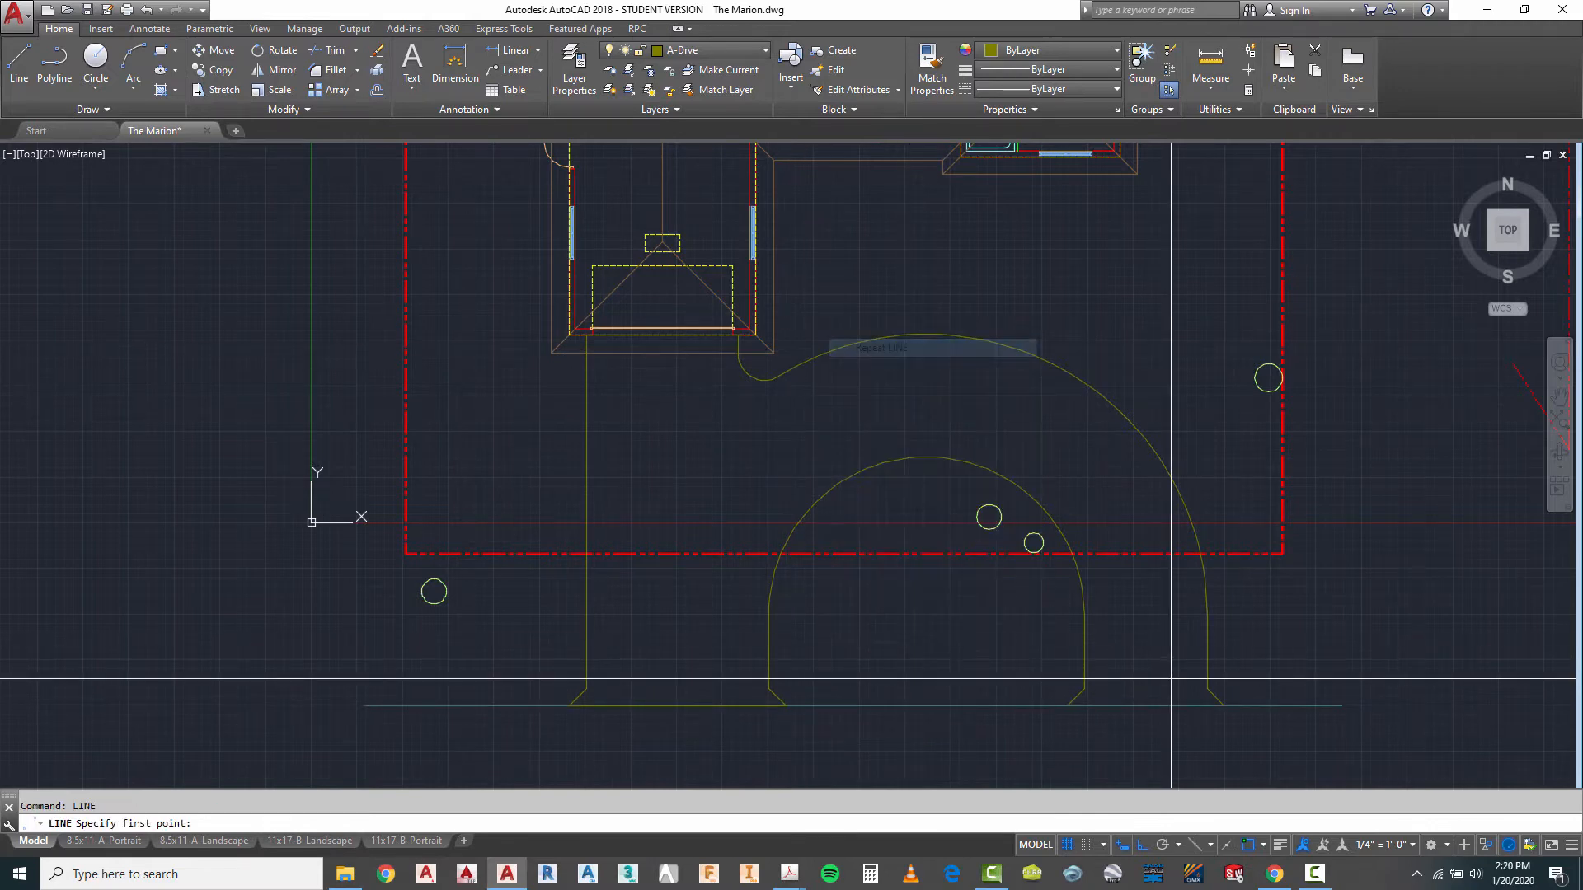
left_click(1067, 705)
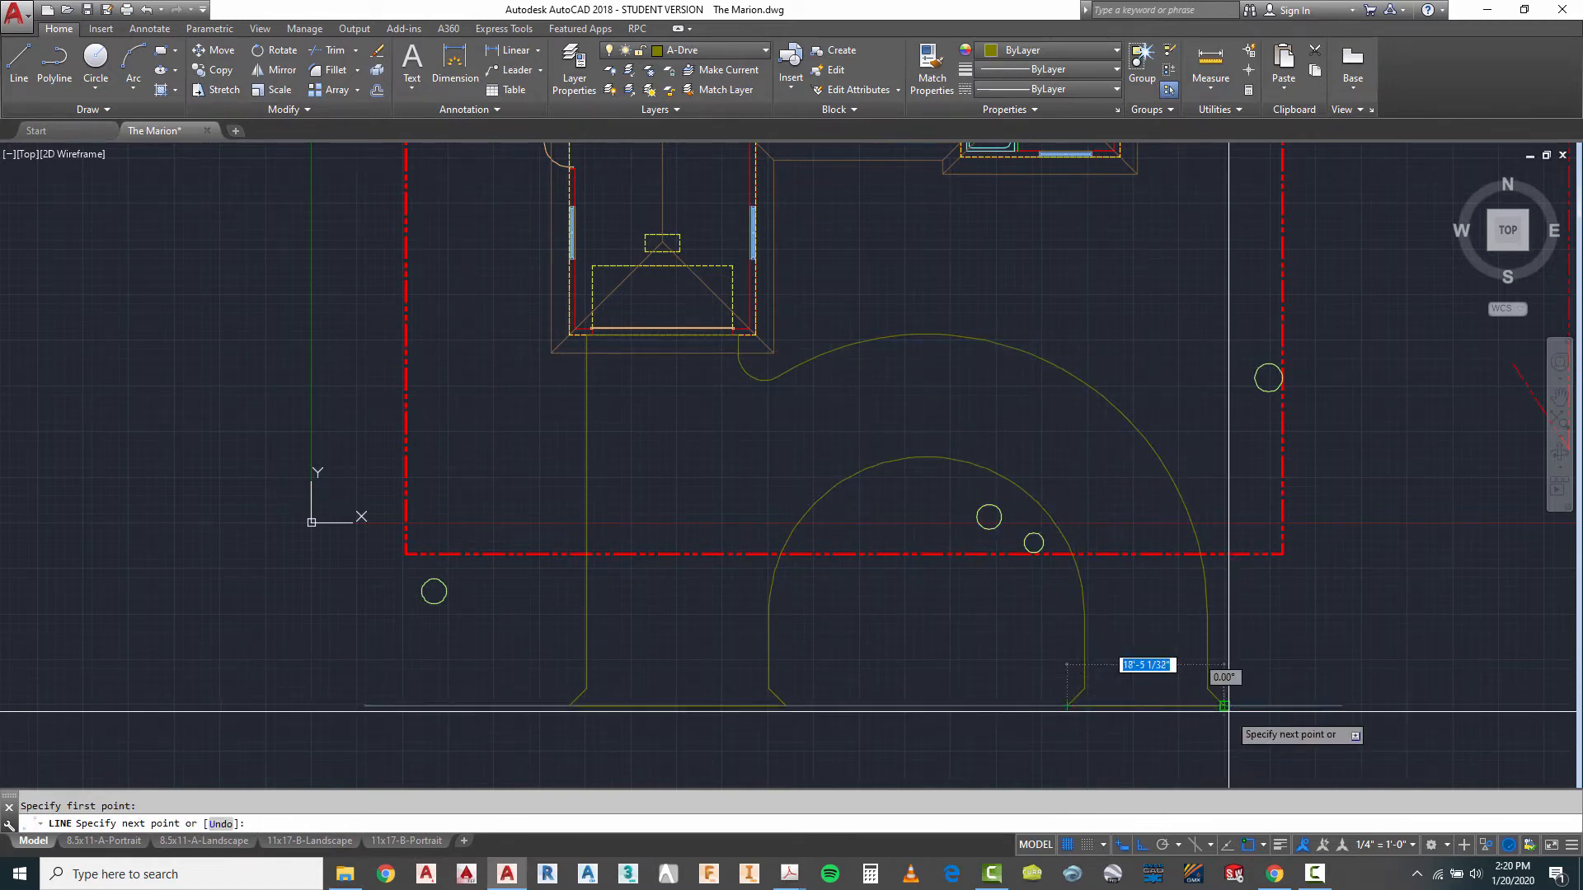
key("Escape")
scroll(884, 707, "down", 2)
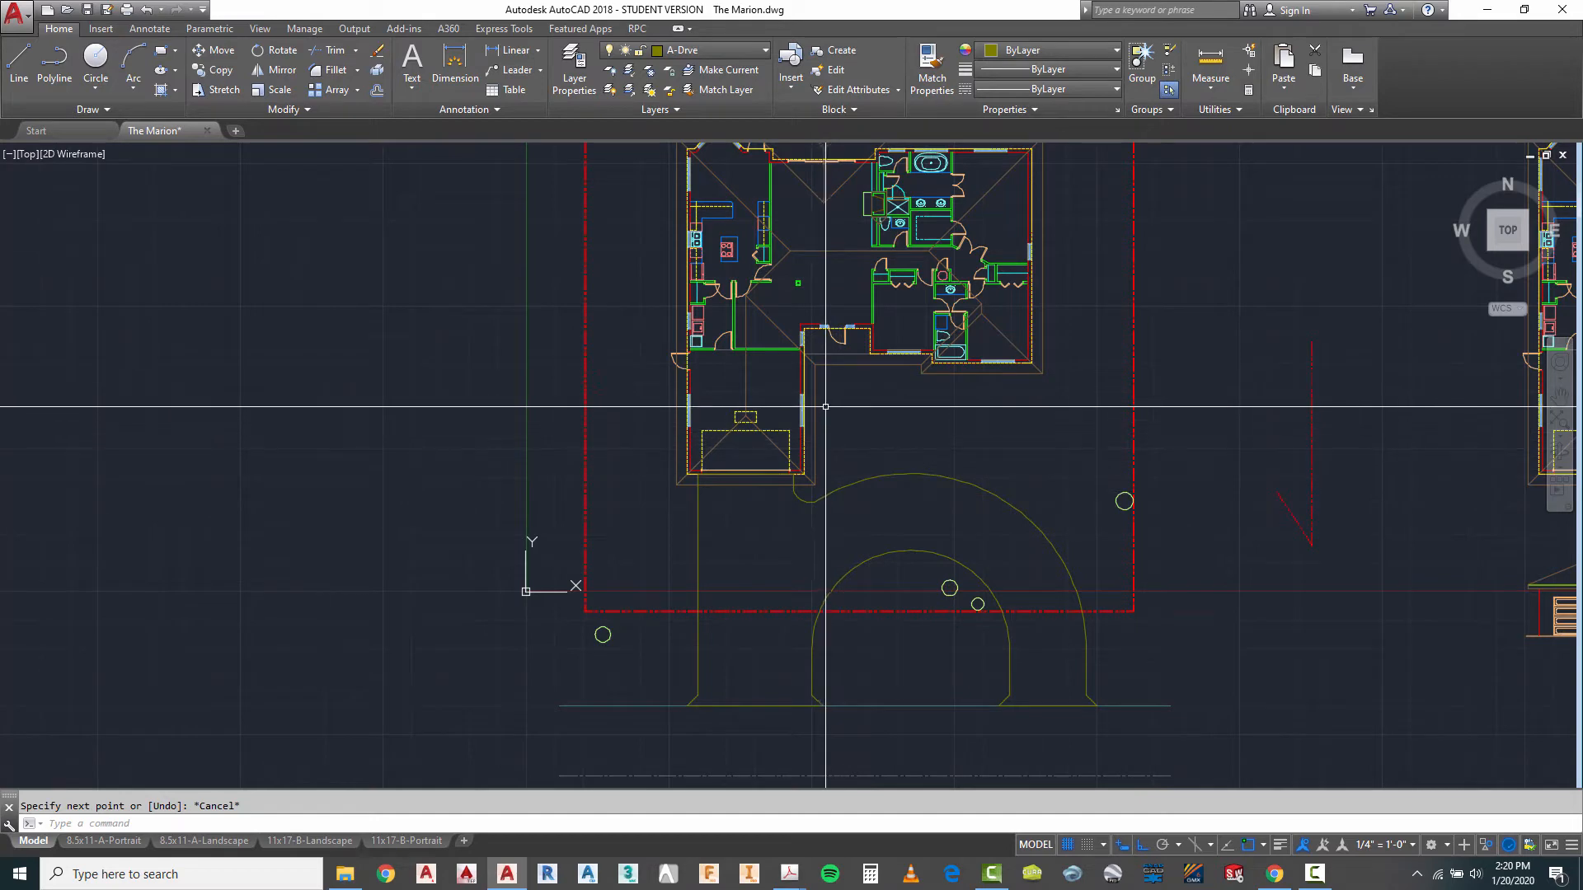
scroll(753, 536, "down", 2)
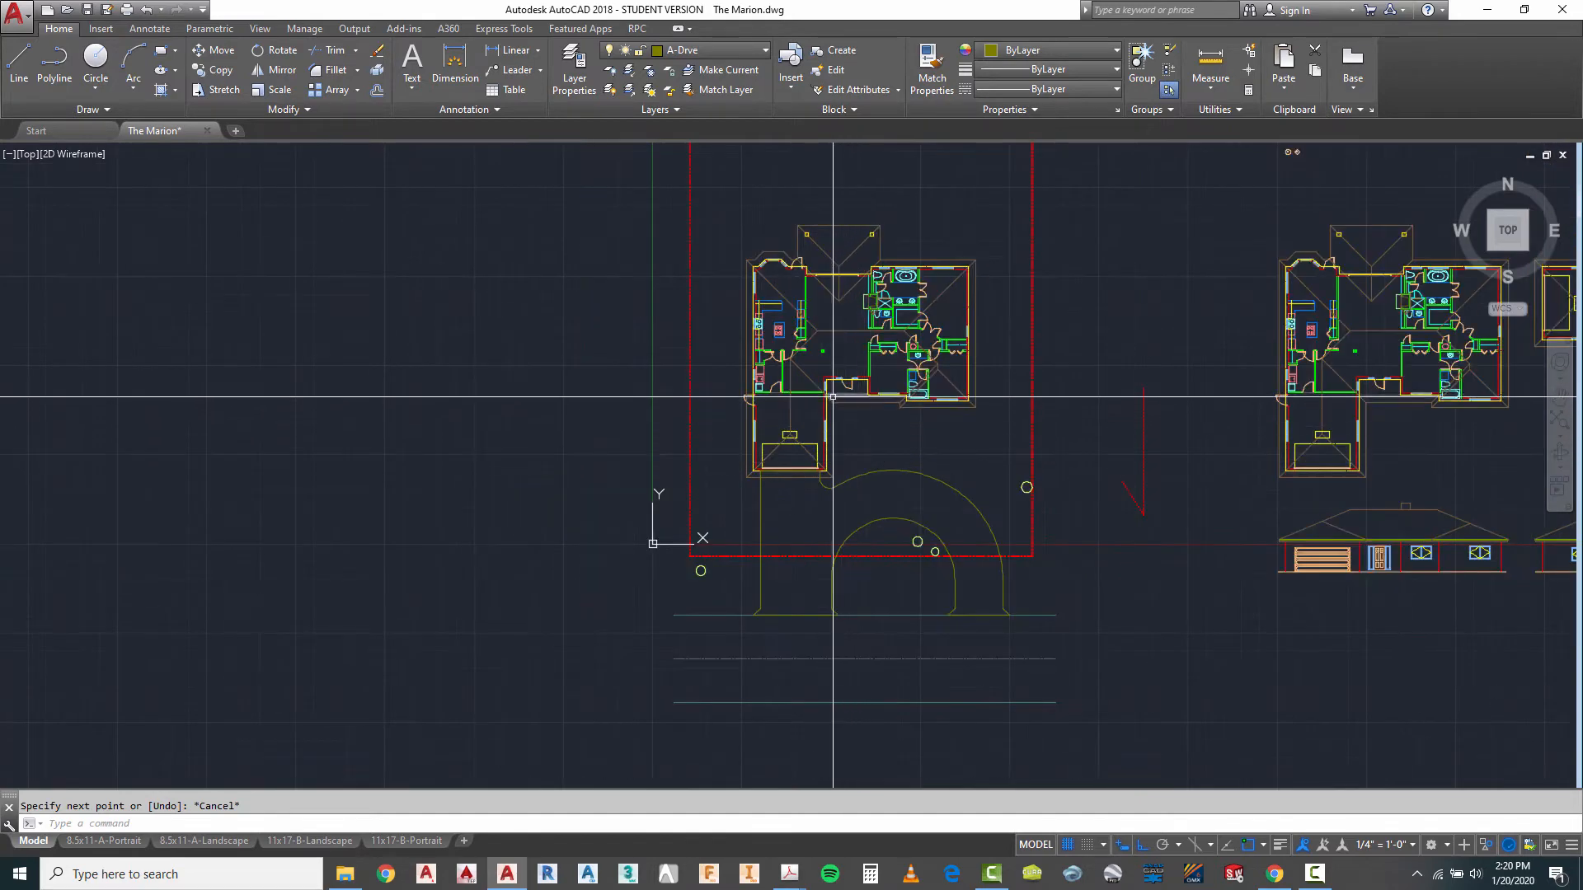
scroll(753, 536, "up", 2)
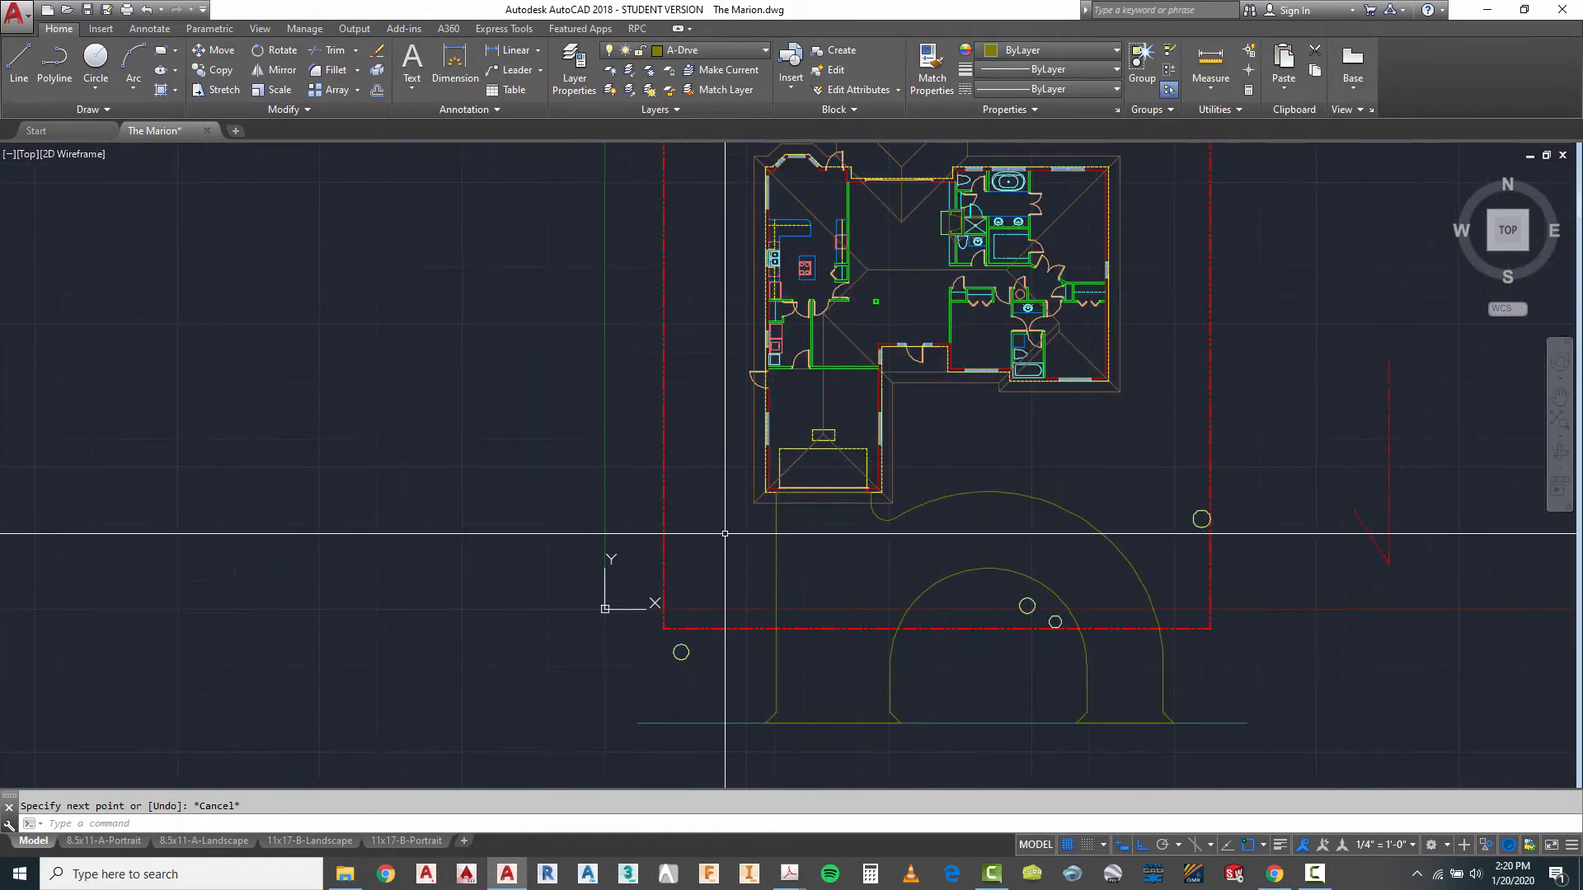
scroll(748, 546, "down", 2)
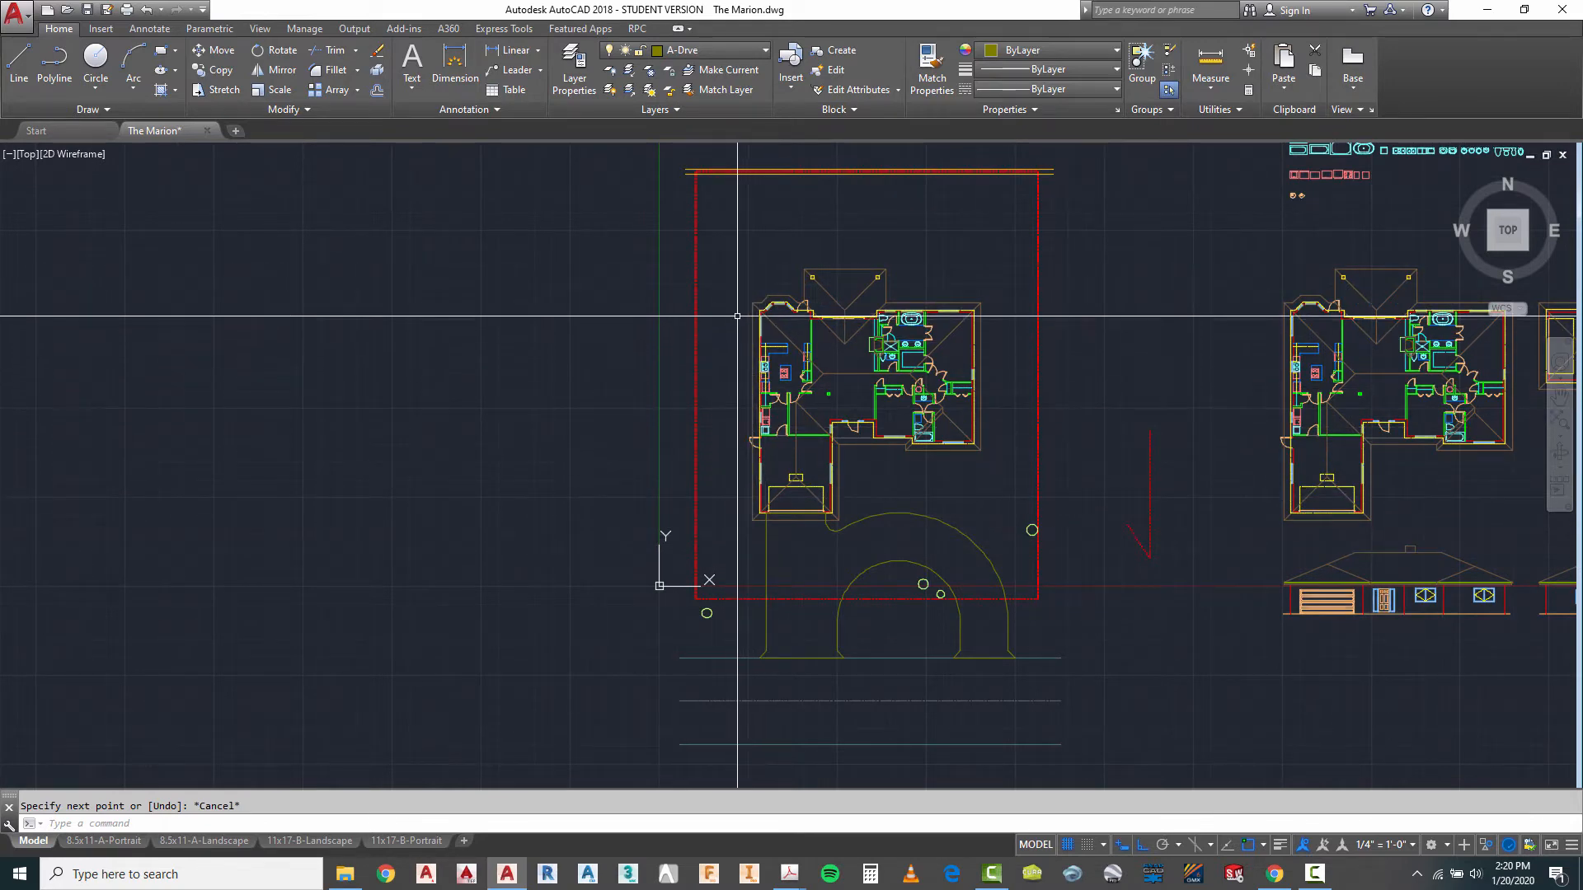
scroll(749, 284, "up", 2)
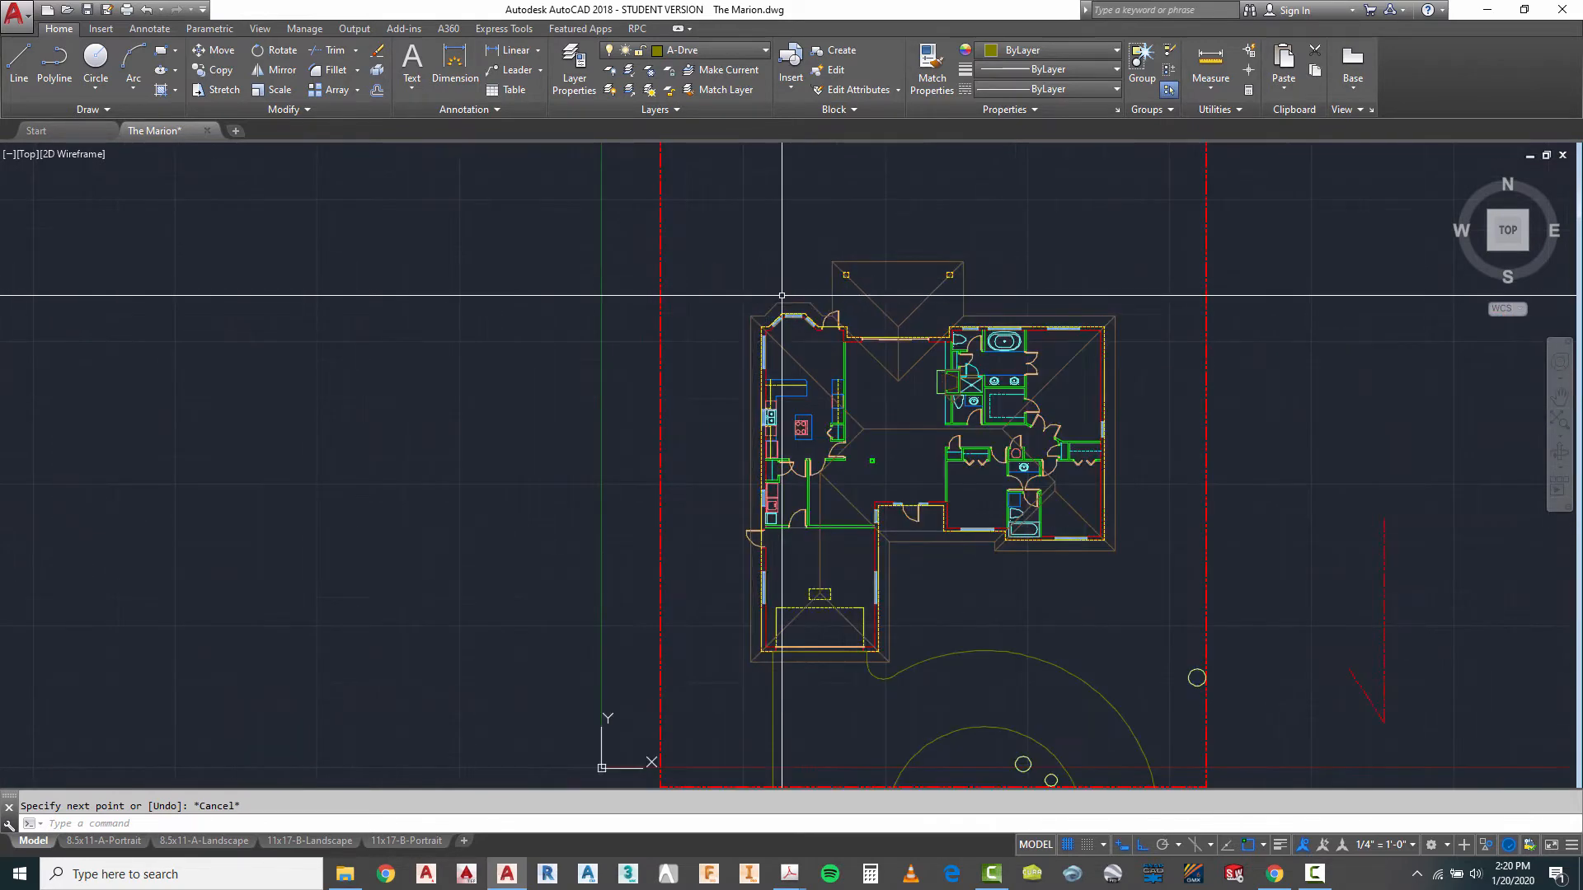
scroll(781, 295, "down", 2)
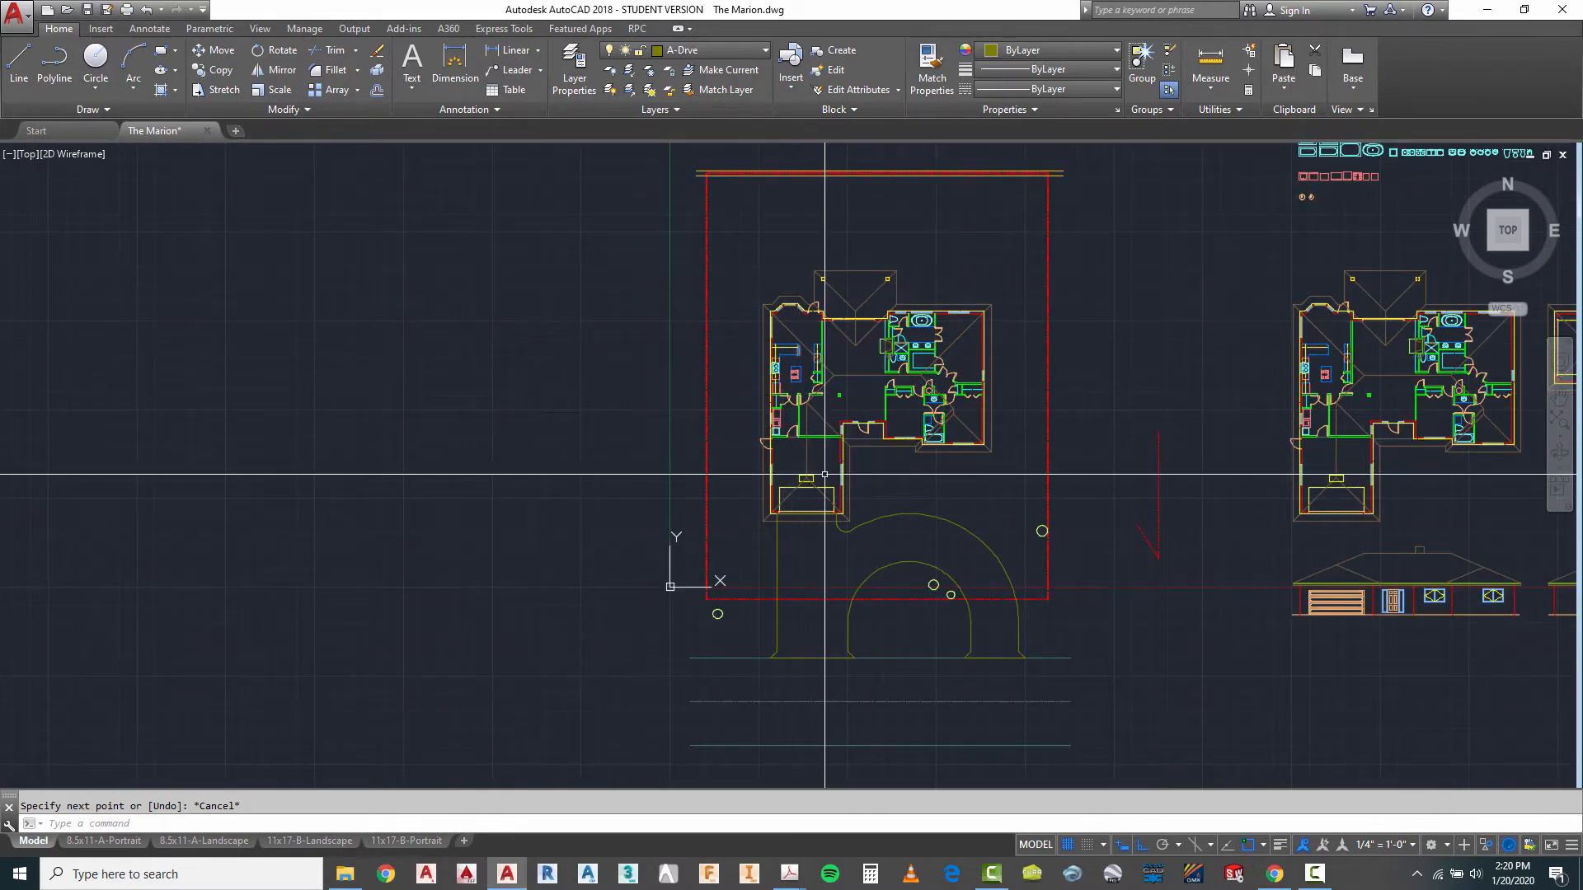
- Draw a vertical line from the middle of the front entry's outer edge south past the outer driveway arc
scroll(781, 535, "up", 3)
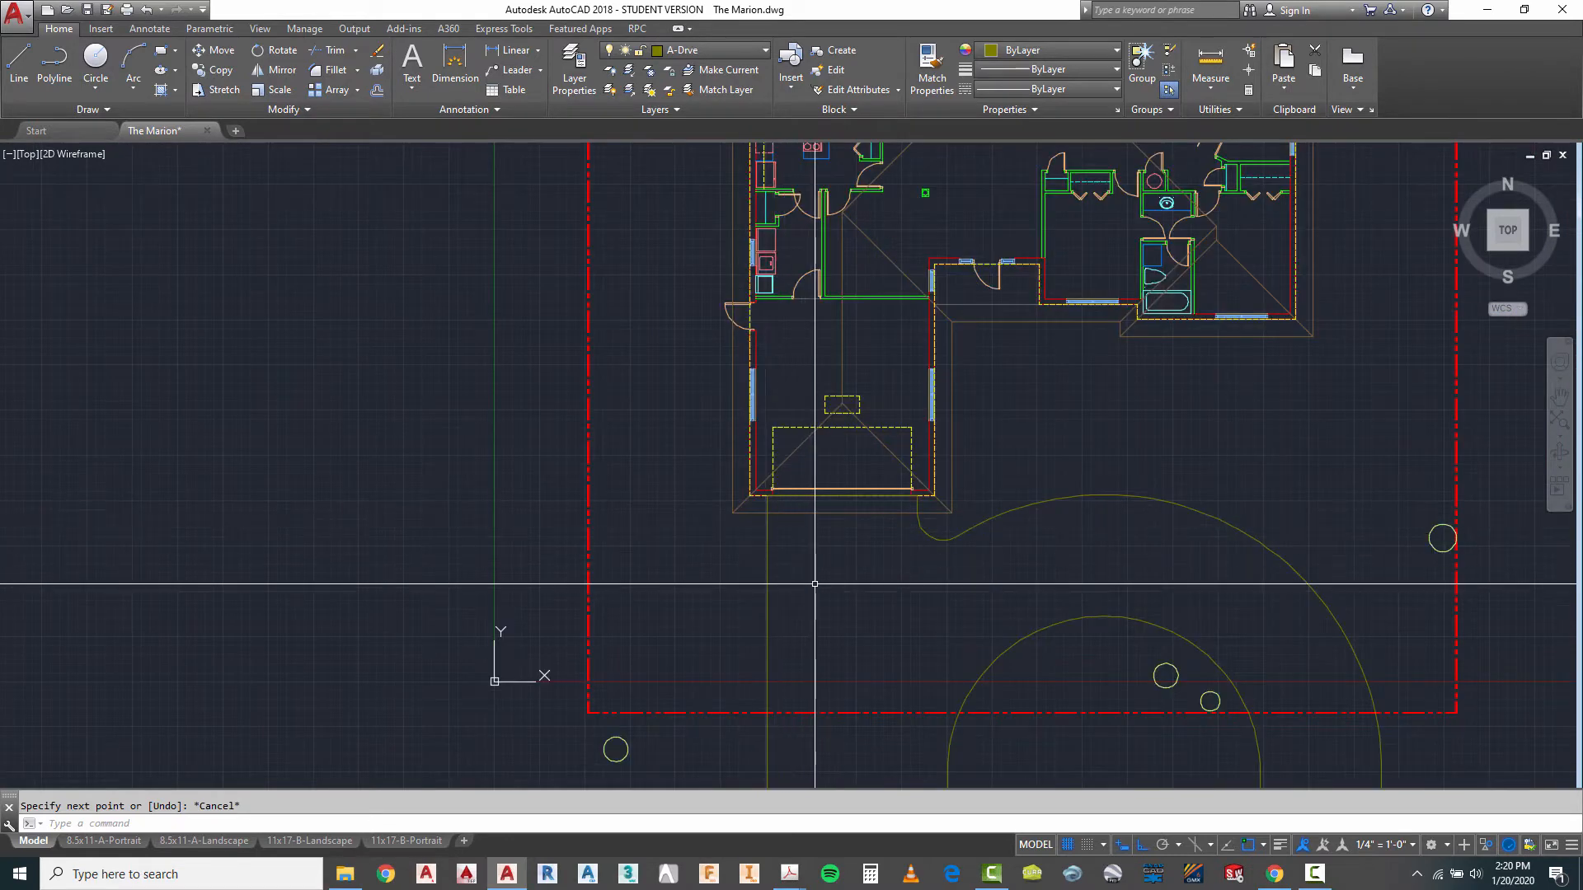
left_click(31, 59)
scroll(981, 313, "up", 2)
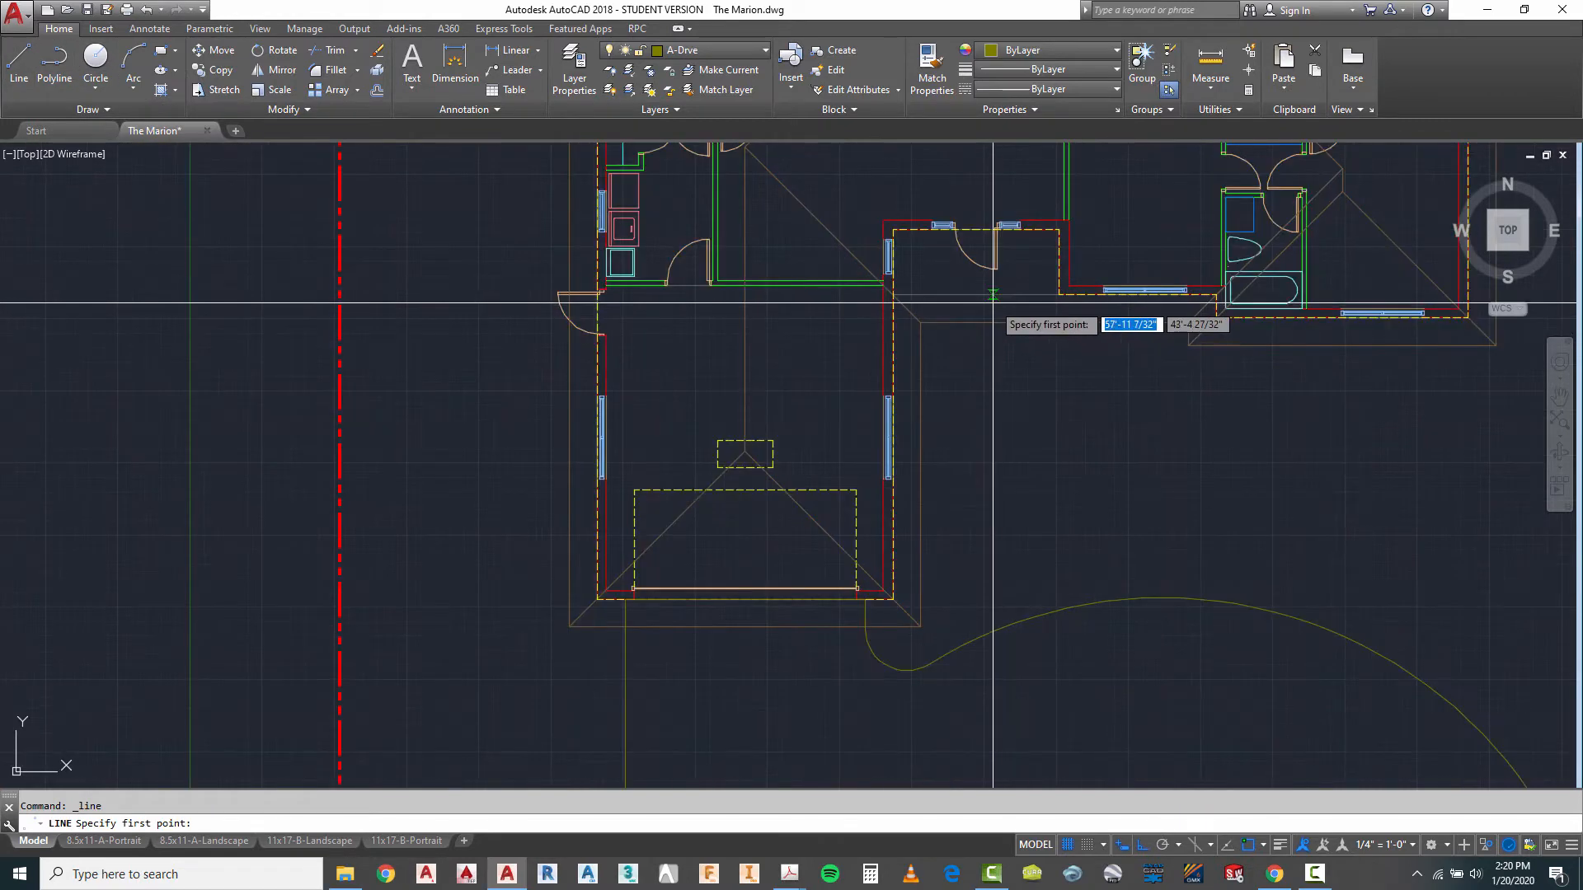
left_click(977, 230)
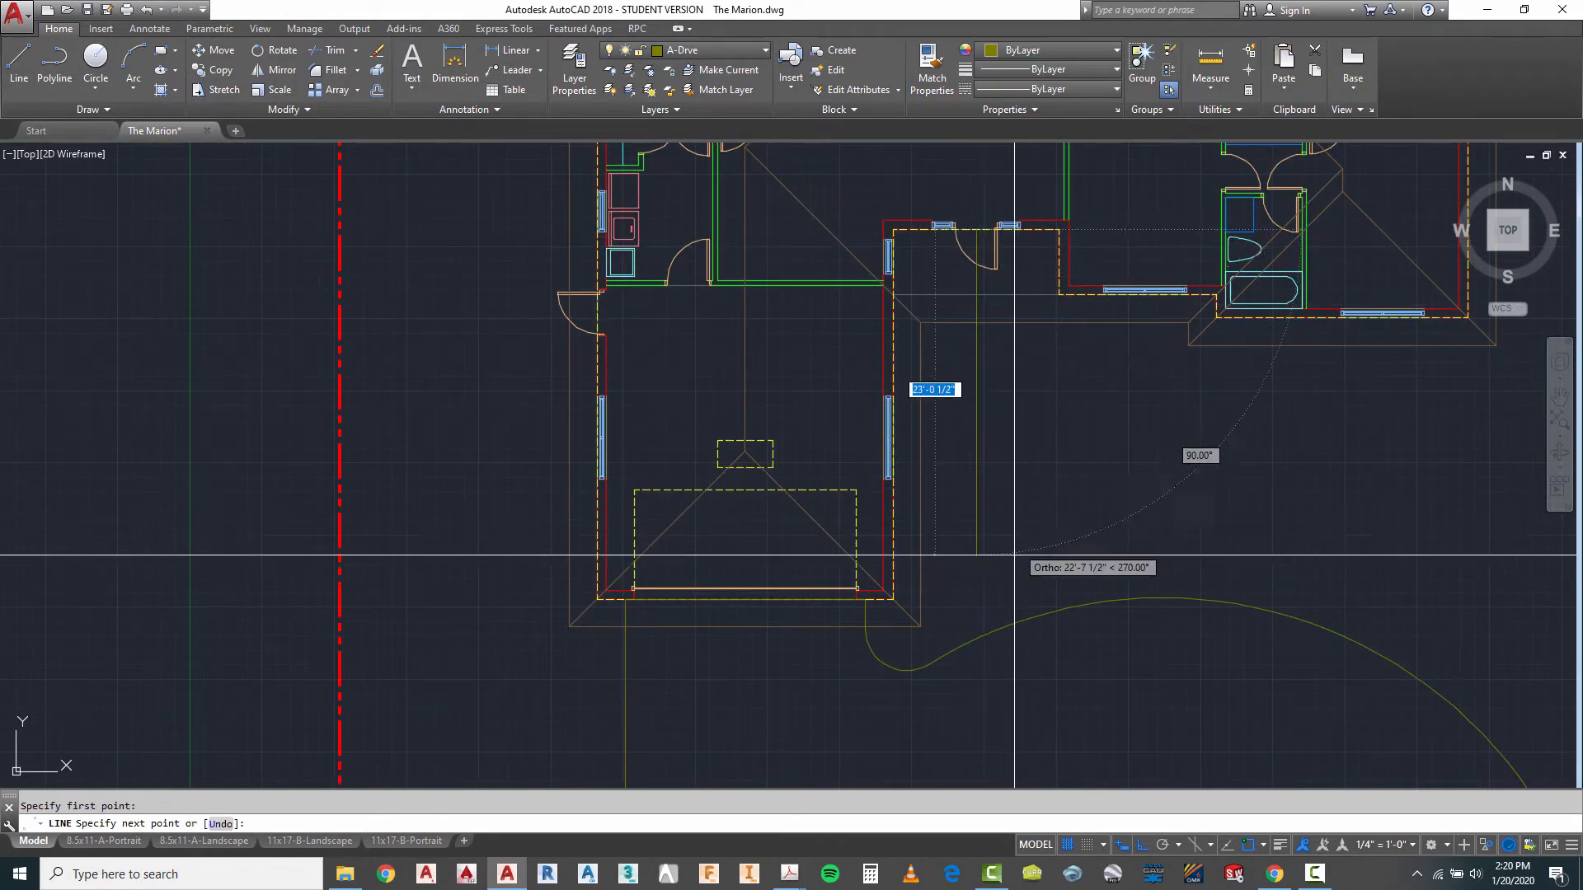
left_click(977, 690)
key("Escape")
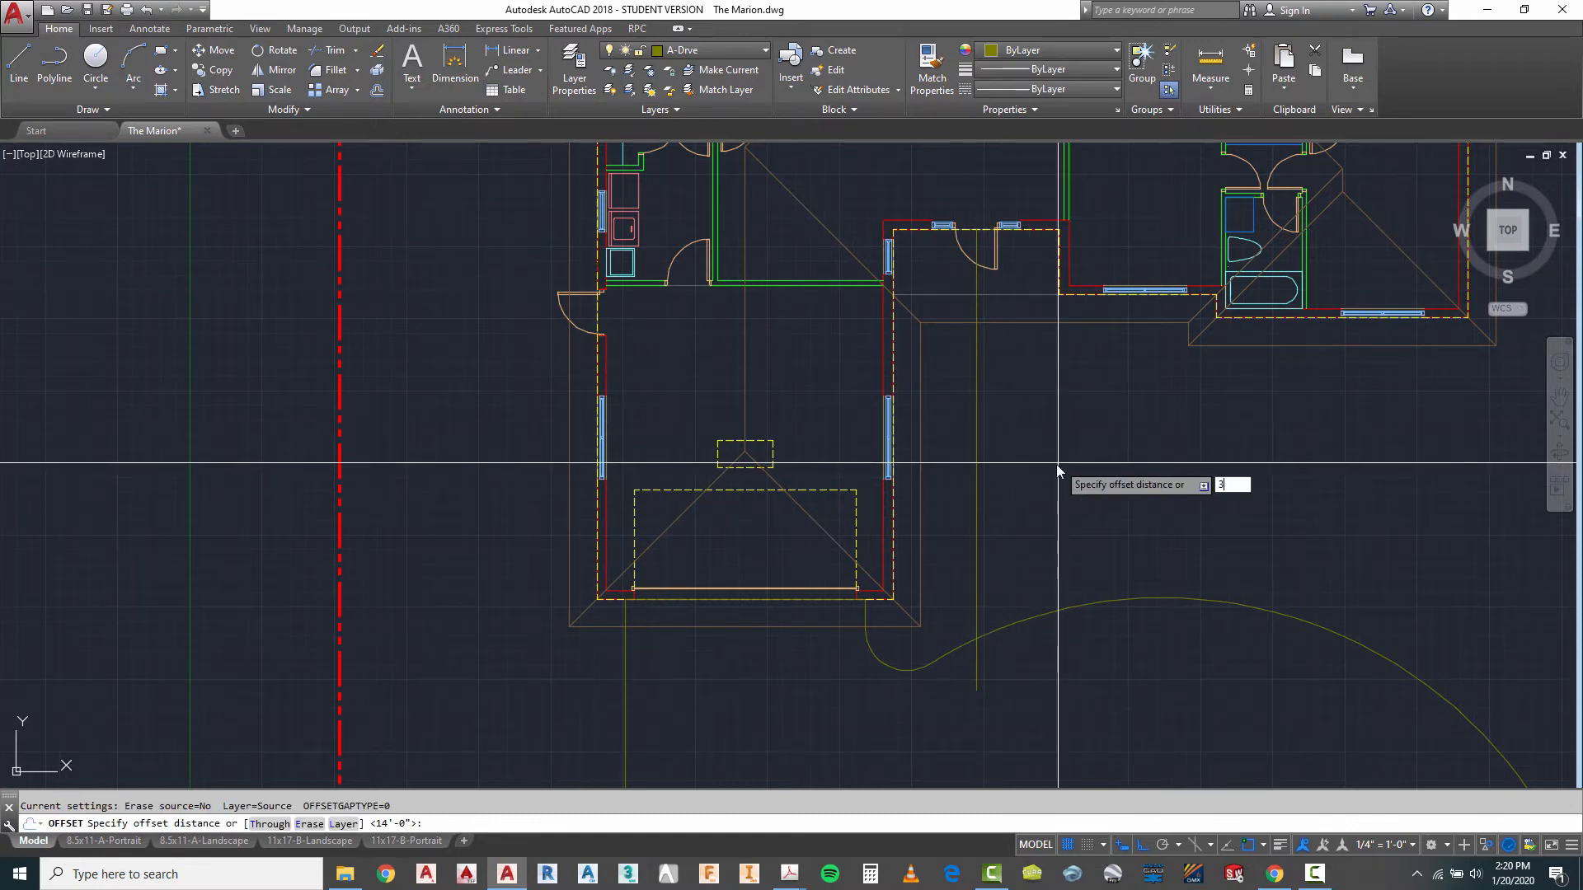
- Offset the front walkway's centre line 3' to both the west and east, and erase the original centre line
key("Return")
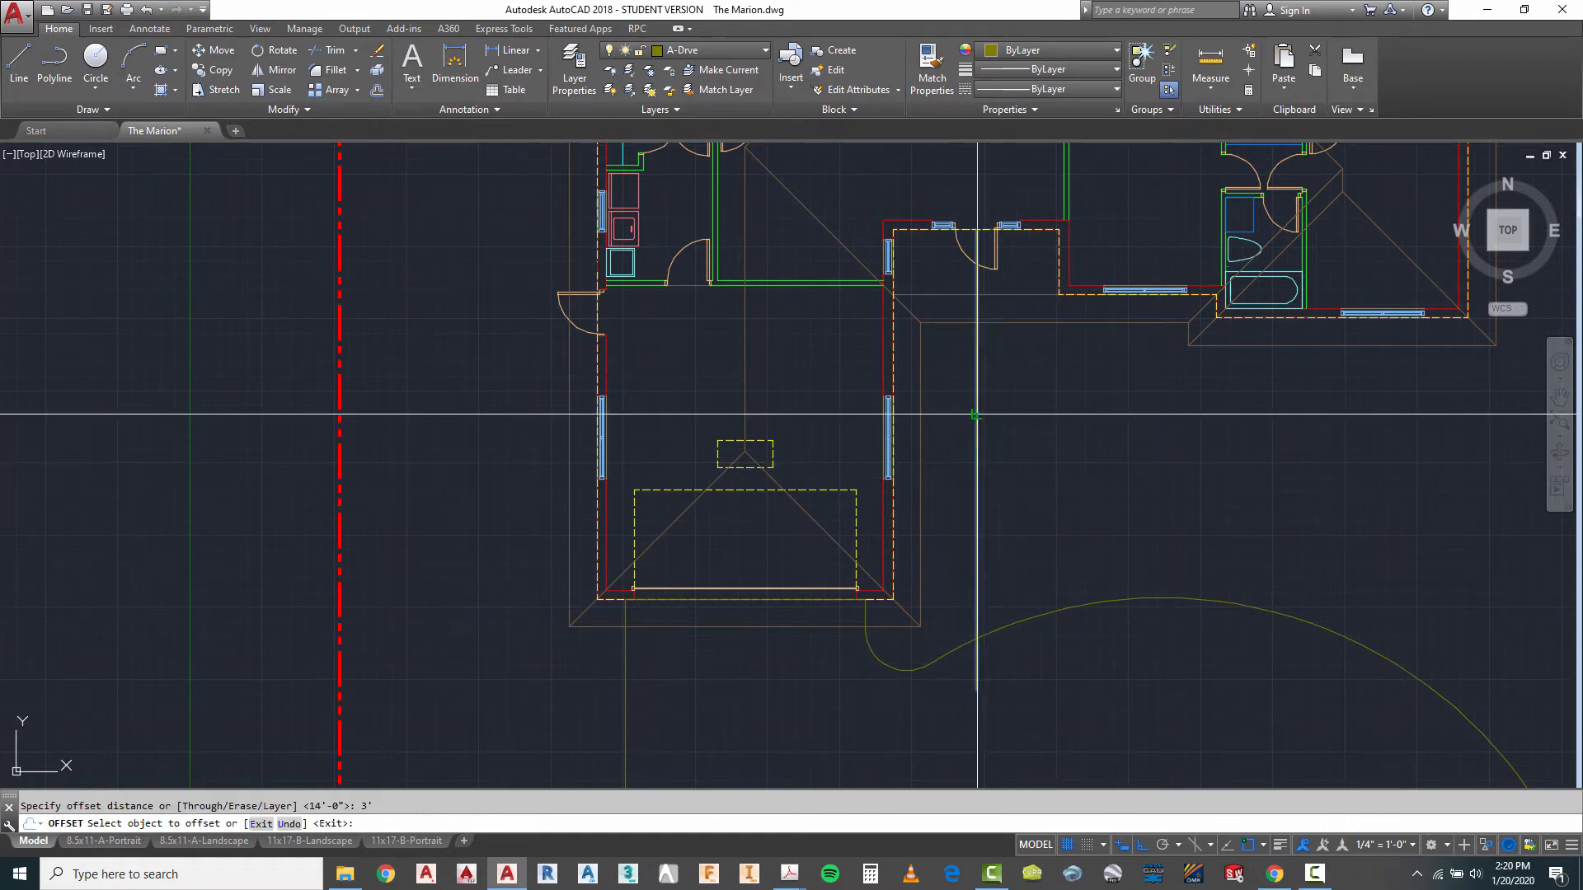
left_click(977, 415)
left_click(954, 399)
left_click(978, 414)
left_click(1096, 431)
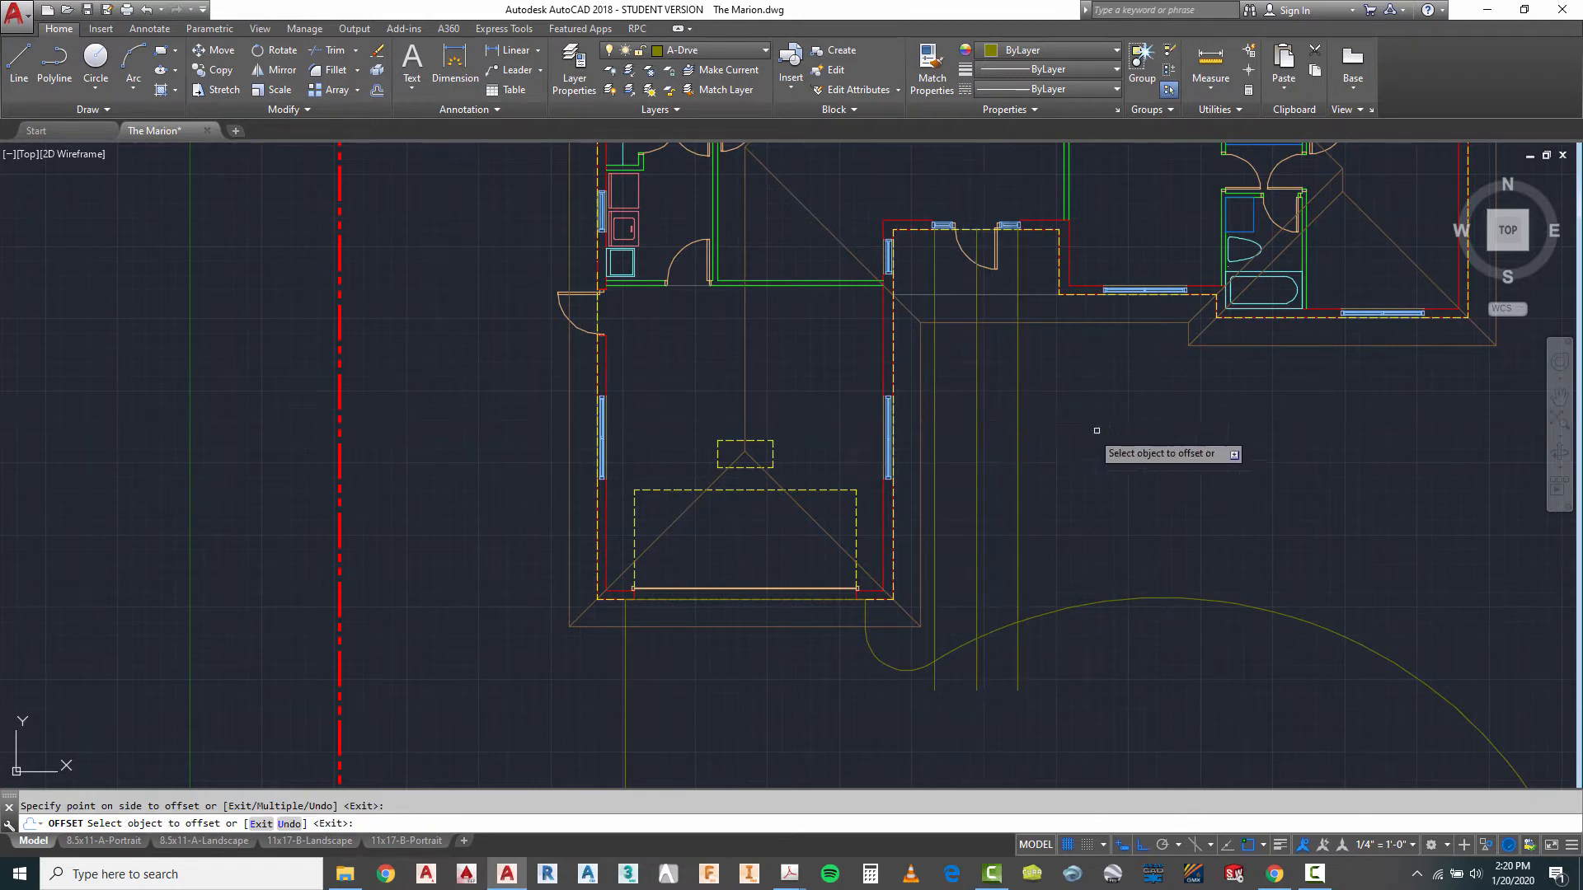
key("Escape")
left_click(969, 464)
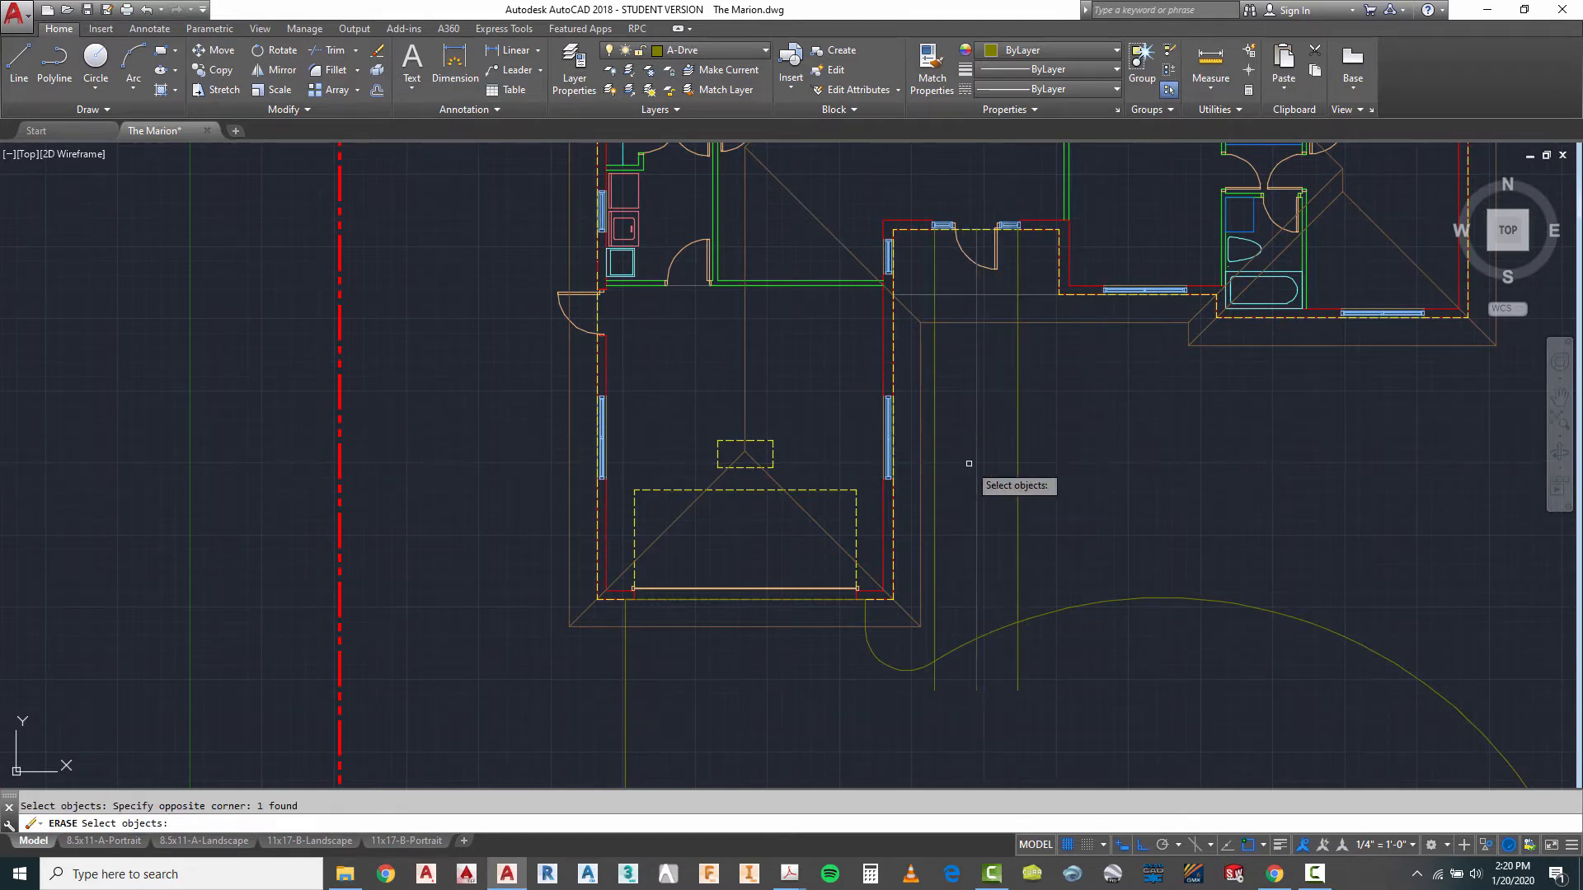
- Trim both walkway edge lines back to the slab edge line across the front entry, removing the parts inside the porch
scroll(940, 352, "down", 2)
scroll(1004, 378, "up", 3)
key("Escape")
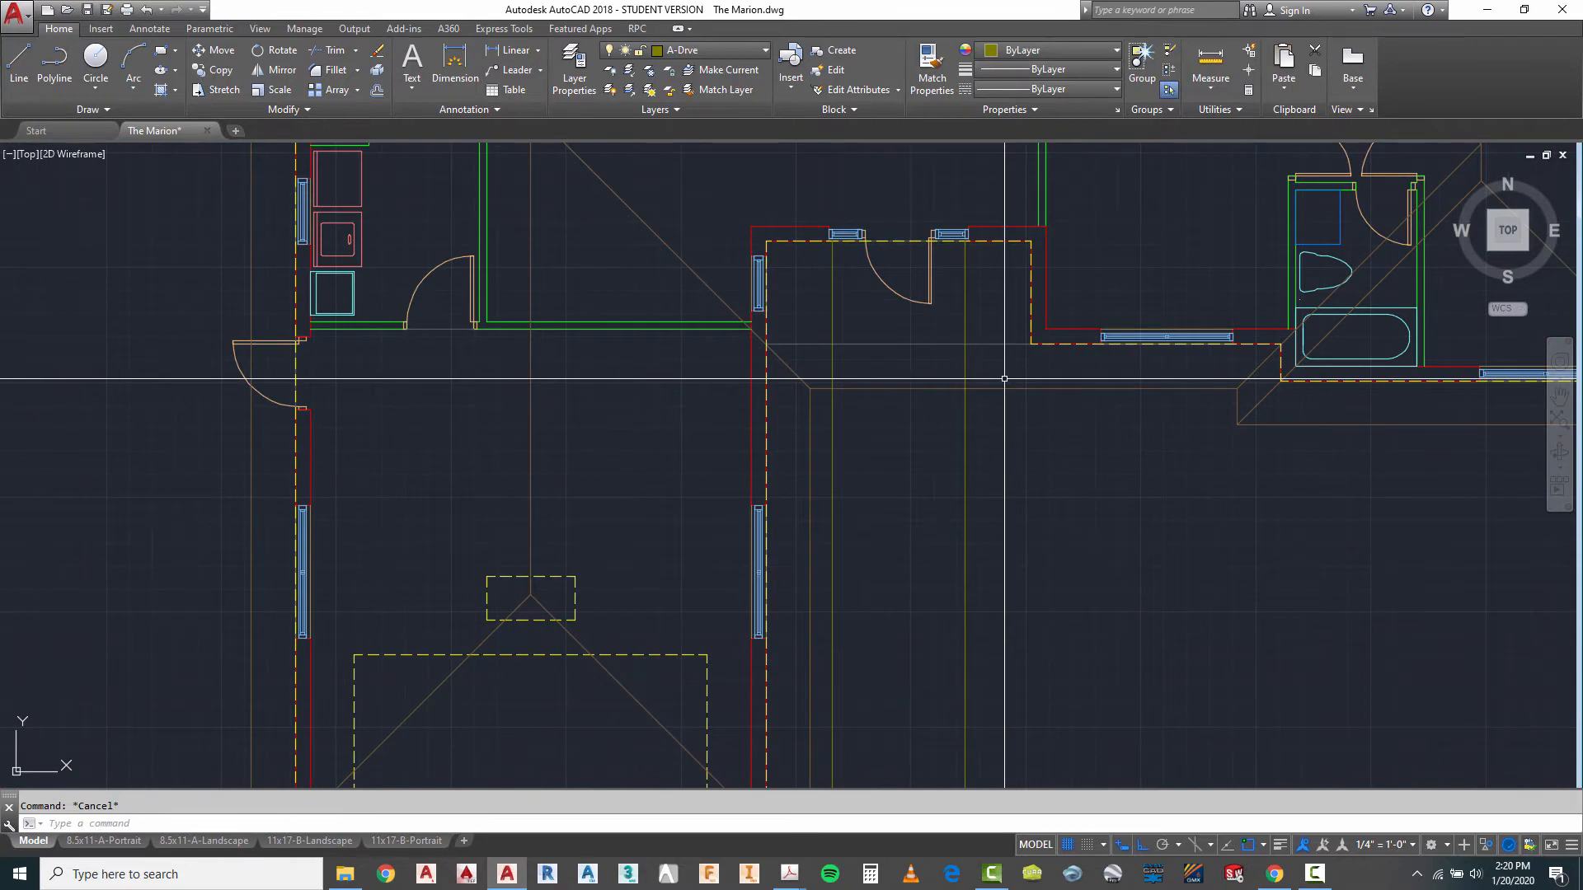
left_click(939, 335)
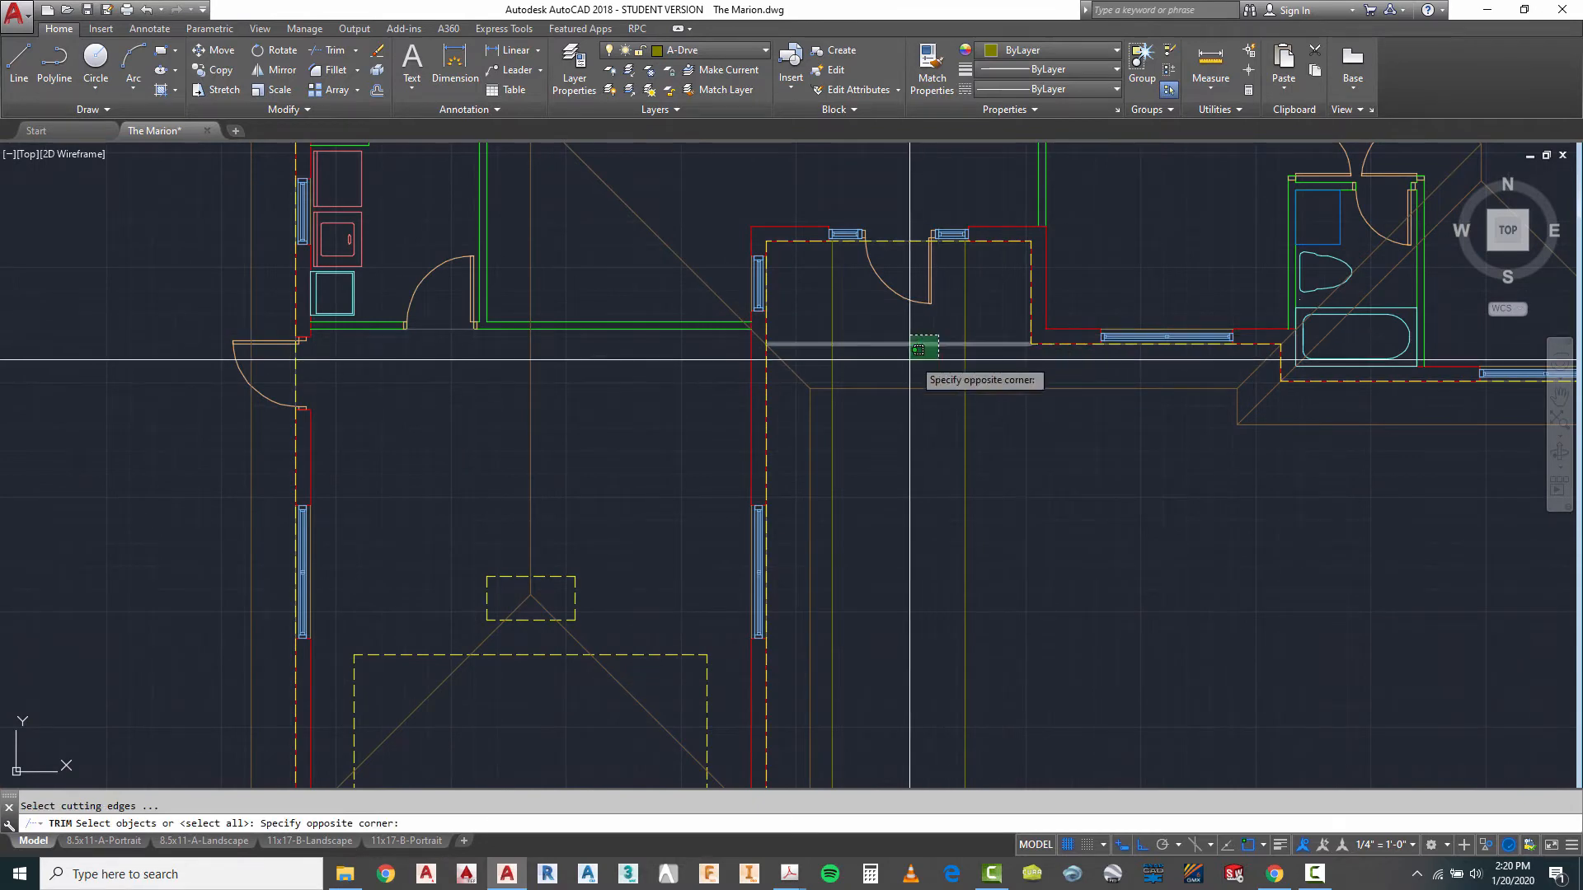
left_click(909, 357)
key("Return")
left_click(968, 306)
left_click(848, 322)
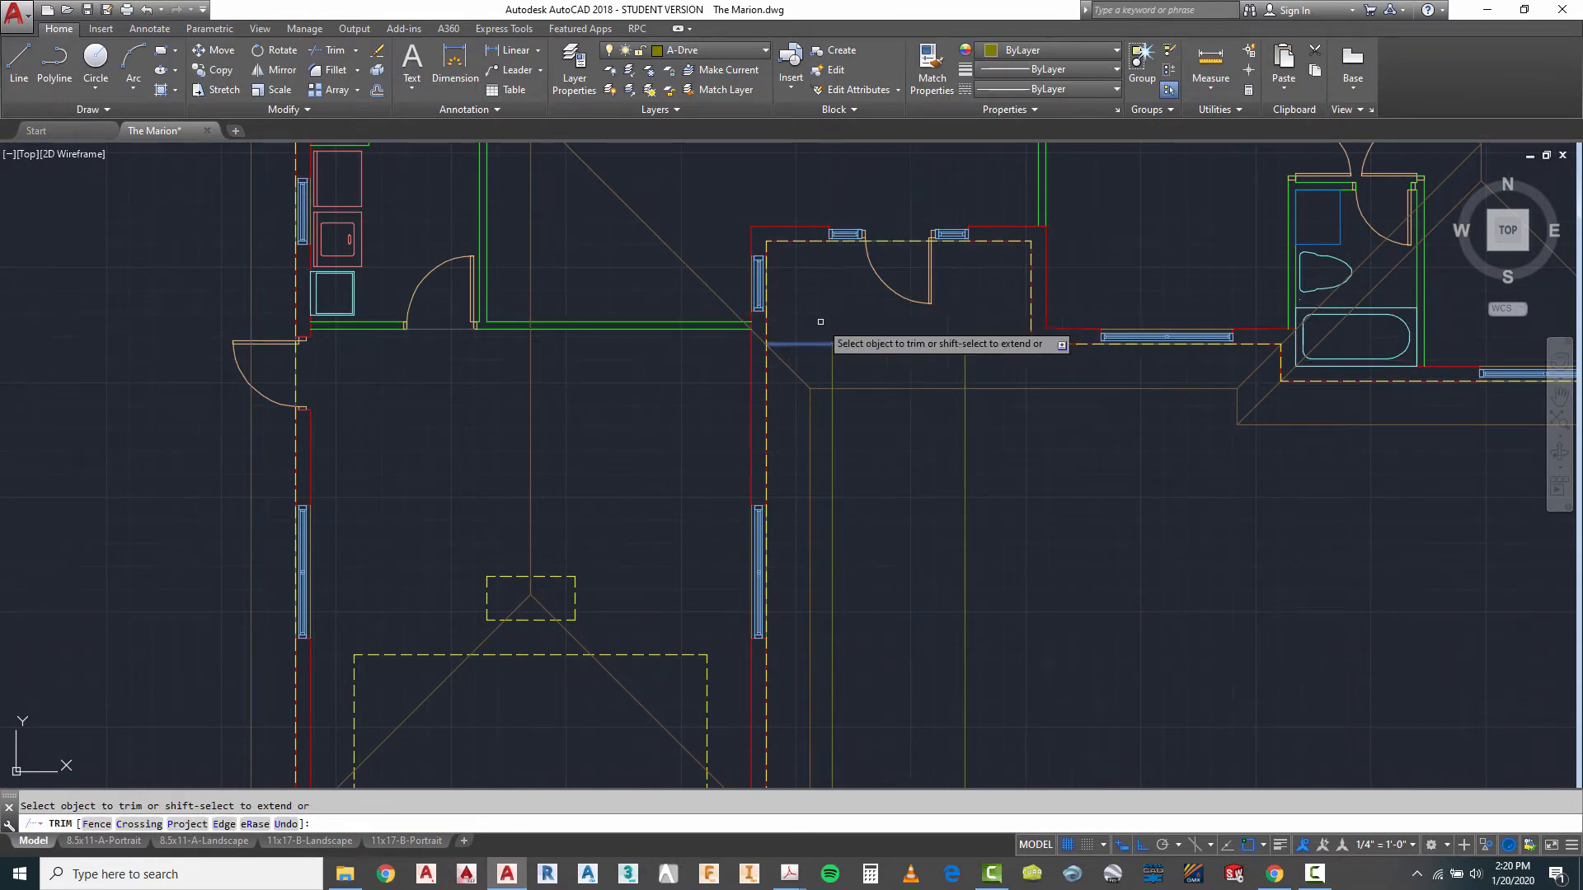
- Trim the slab edge line across the front entry between the two walkway edges
scroll(872, 356, "up", 4)
key("Escape")
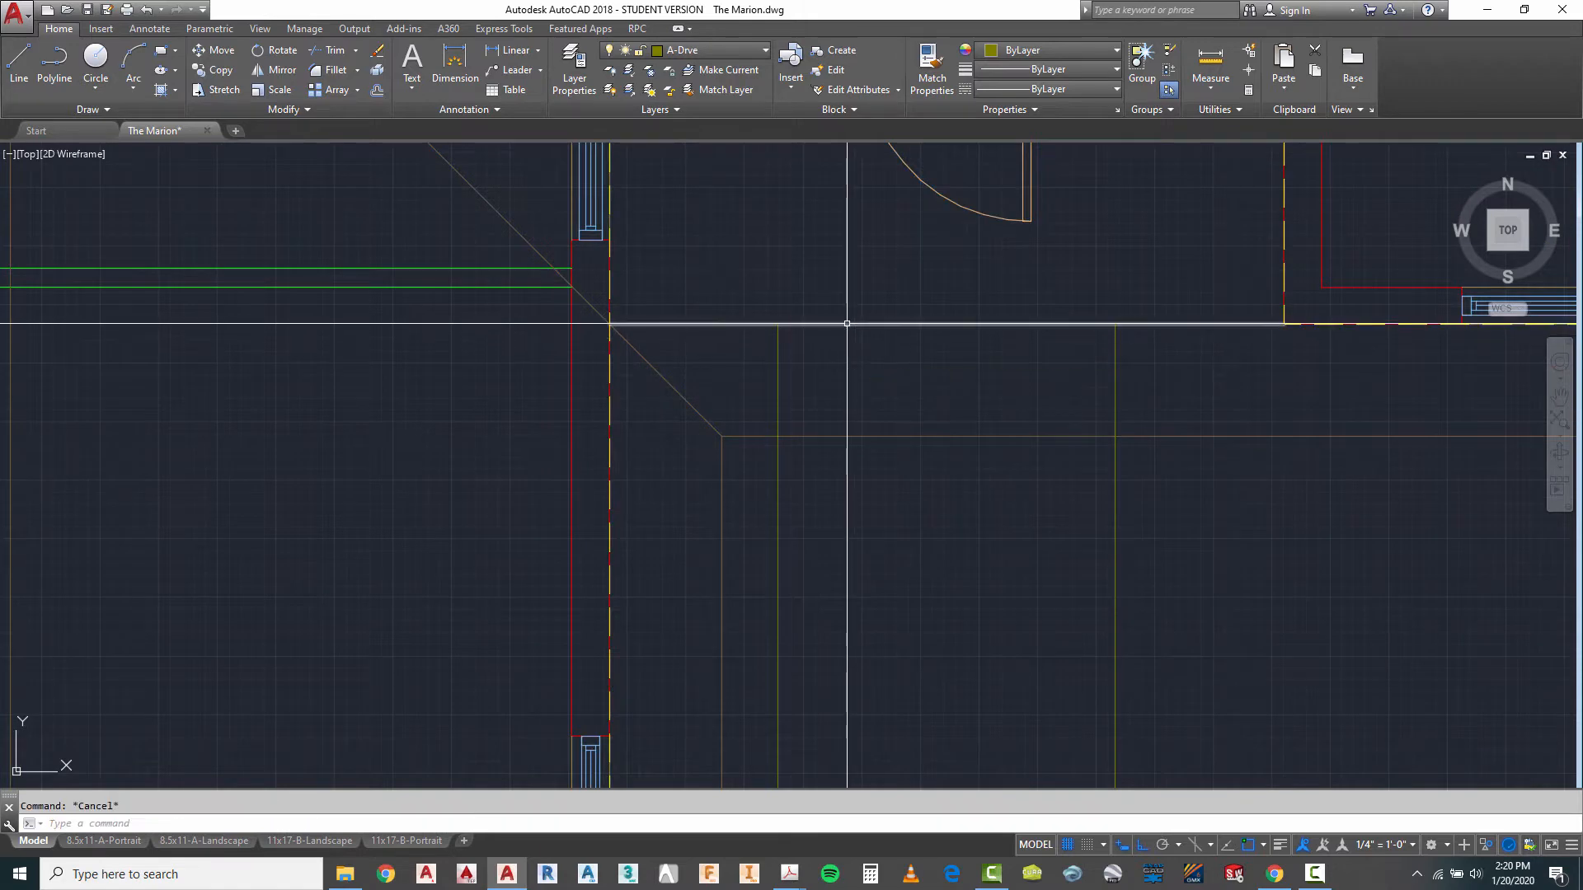
left_click(846, 323)
scroll(907, 281, "down", 4)
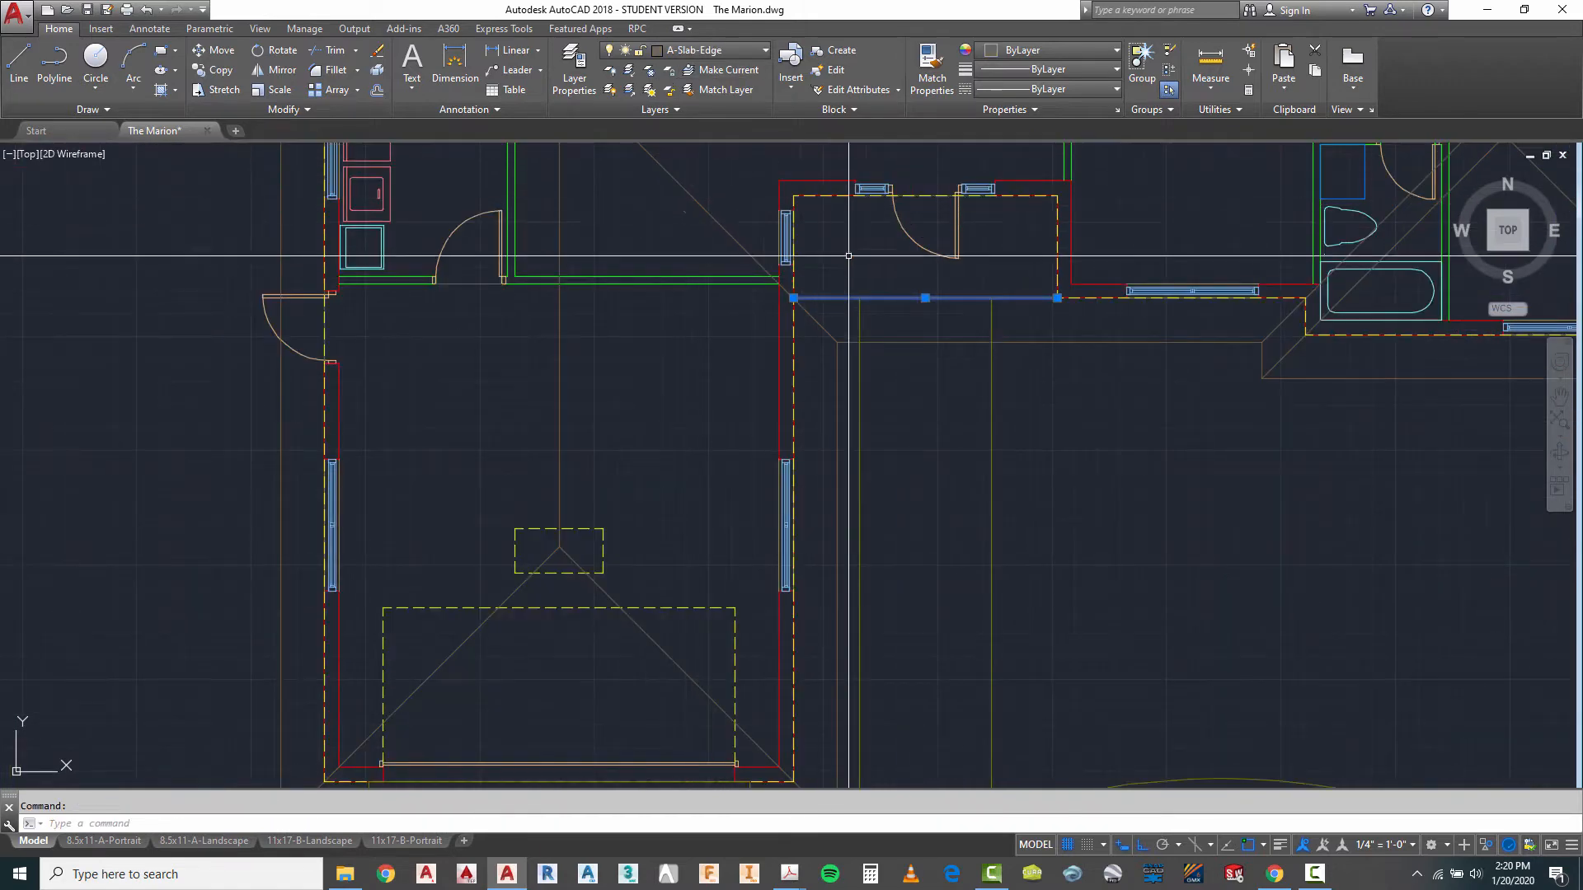
scroll(936, 302, "up", 2)
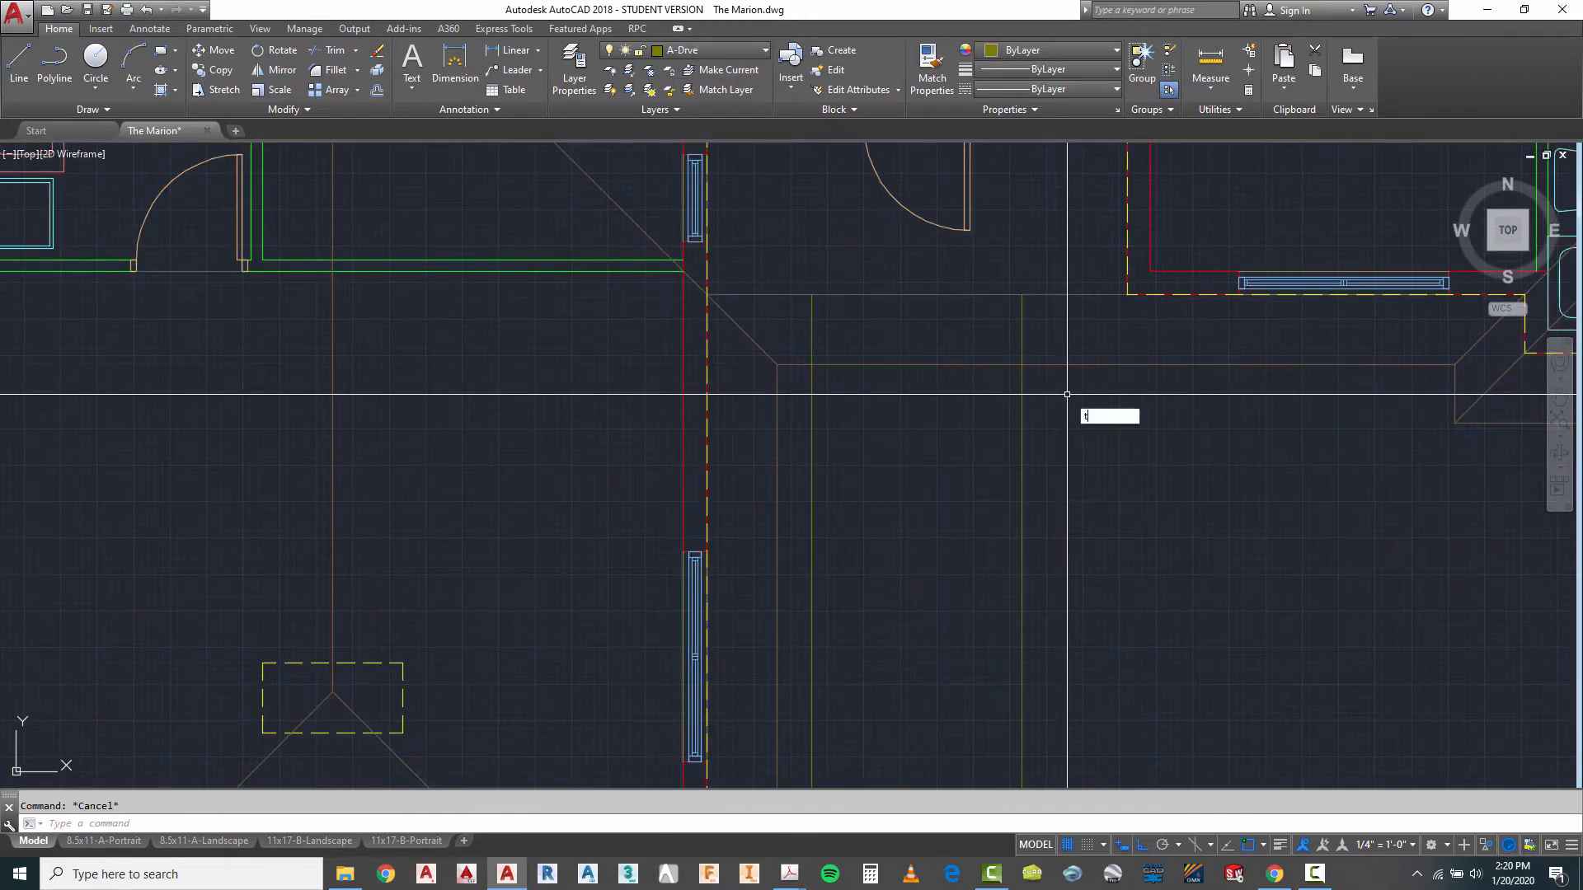
left_click(1059, 265)
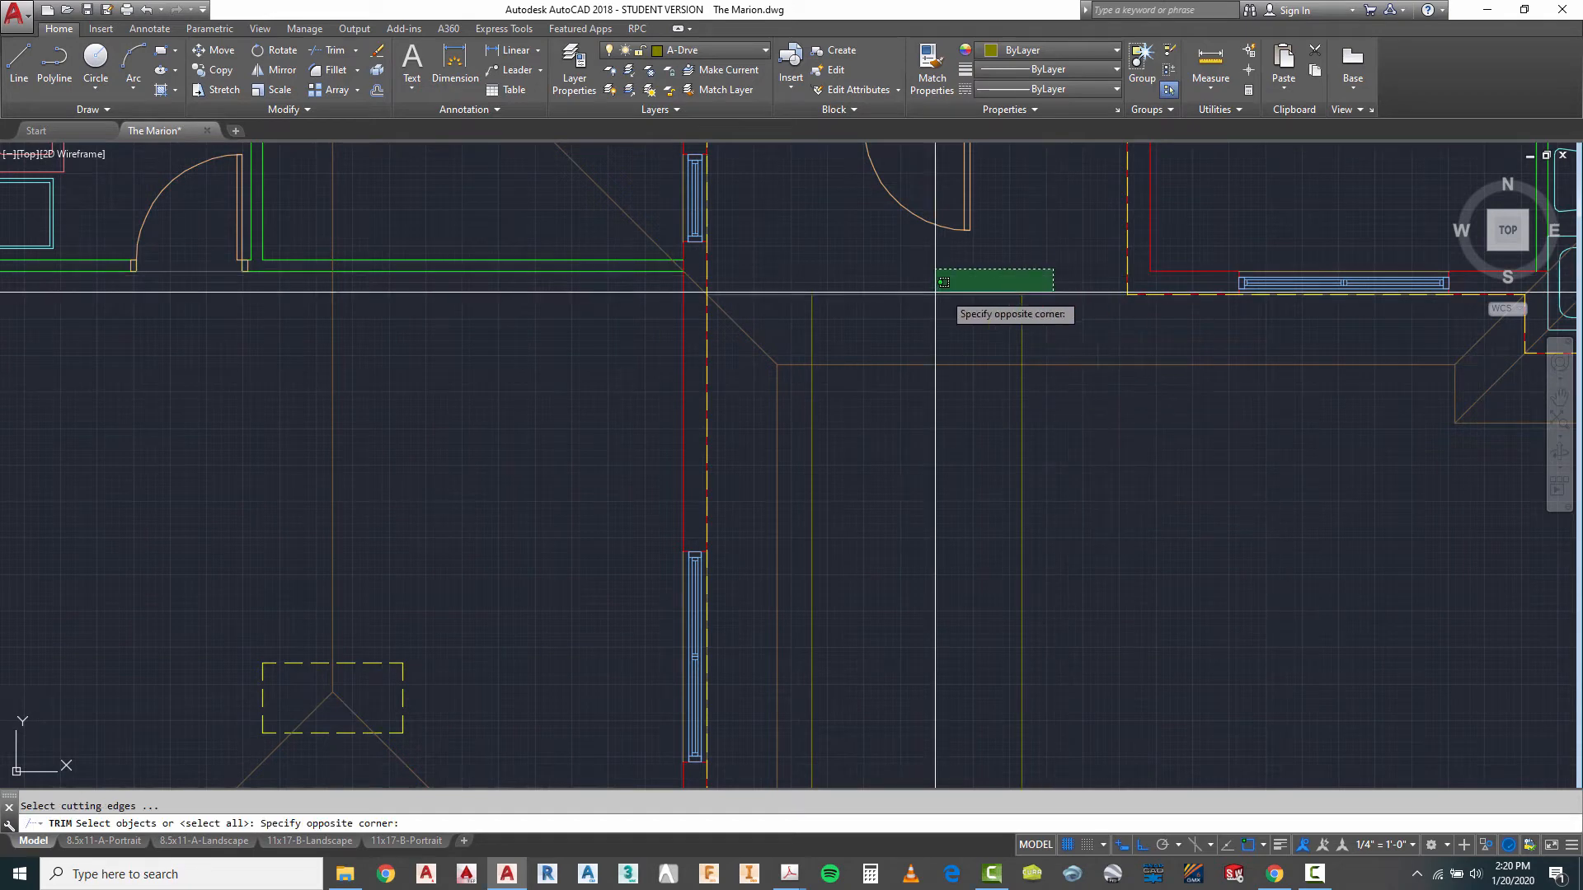
left_click(806, 288)
key("Return")
key("Escape")
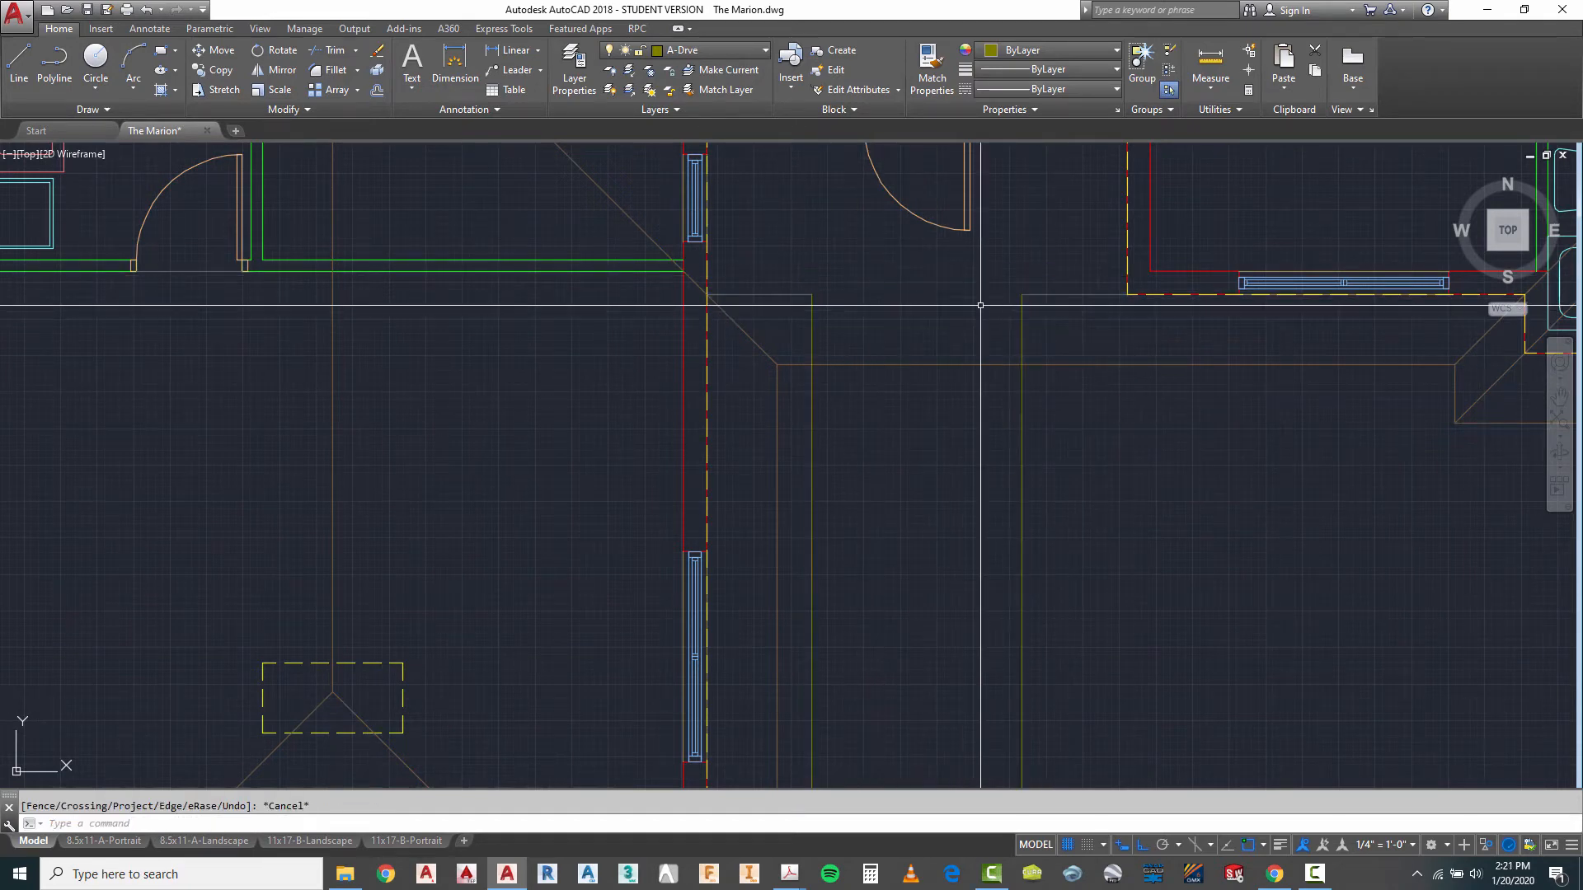
- Assign the two remaining entry edge segments and both walkway edge lines to the A-Drve layer
left_click(1060, 283)
left_click(756, 301)
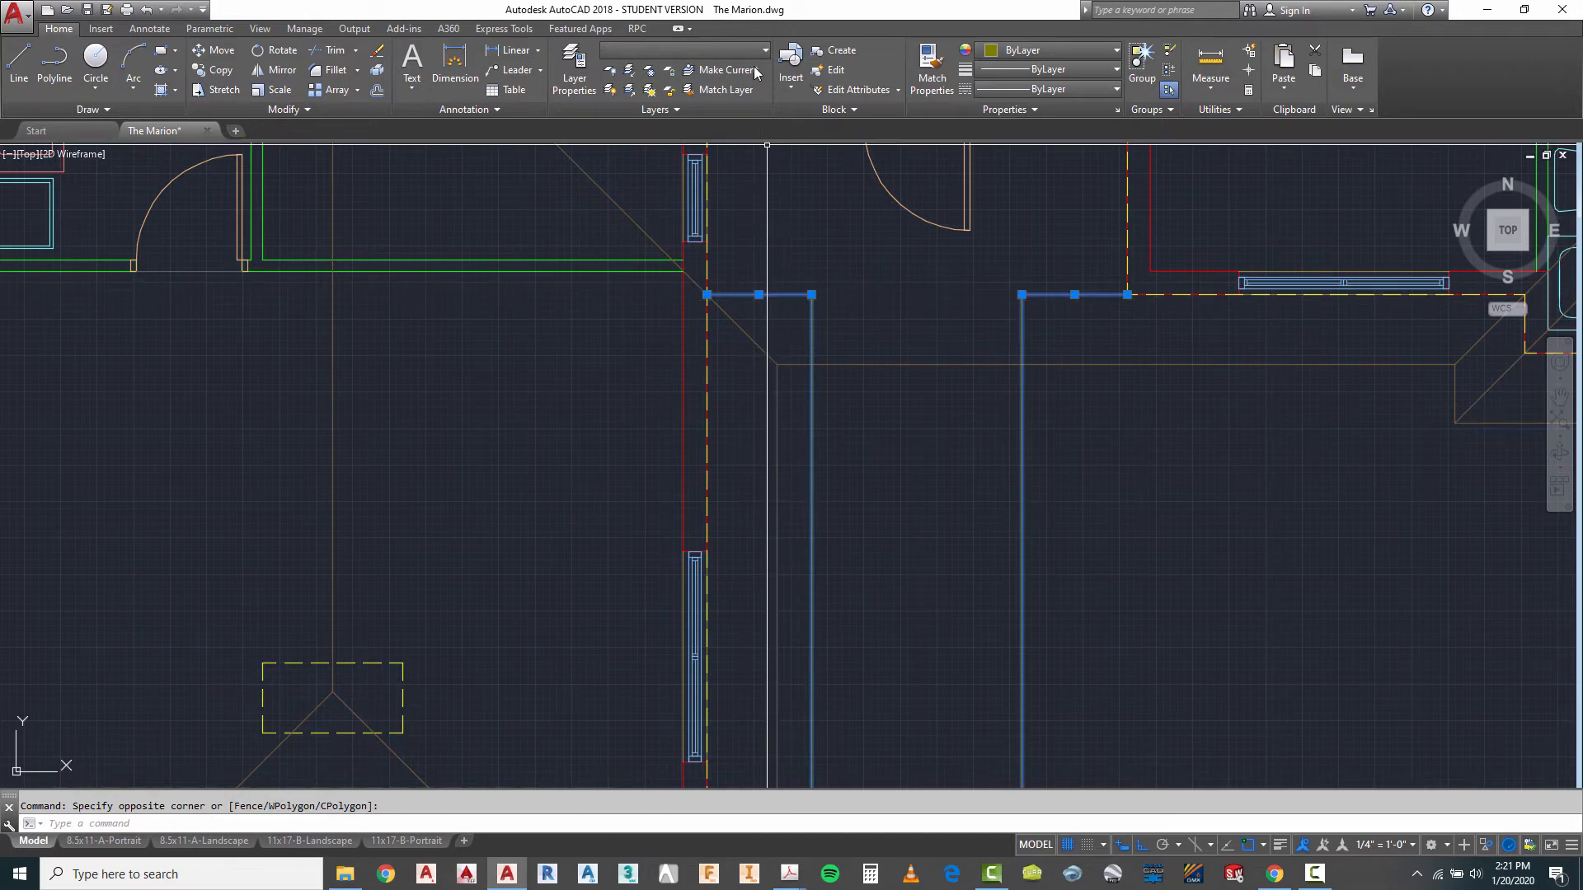
left_click(720, 47)
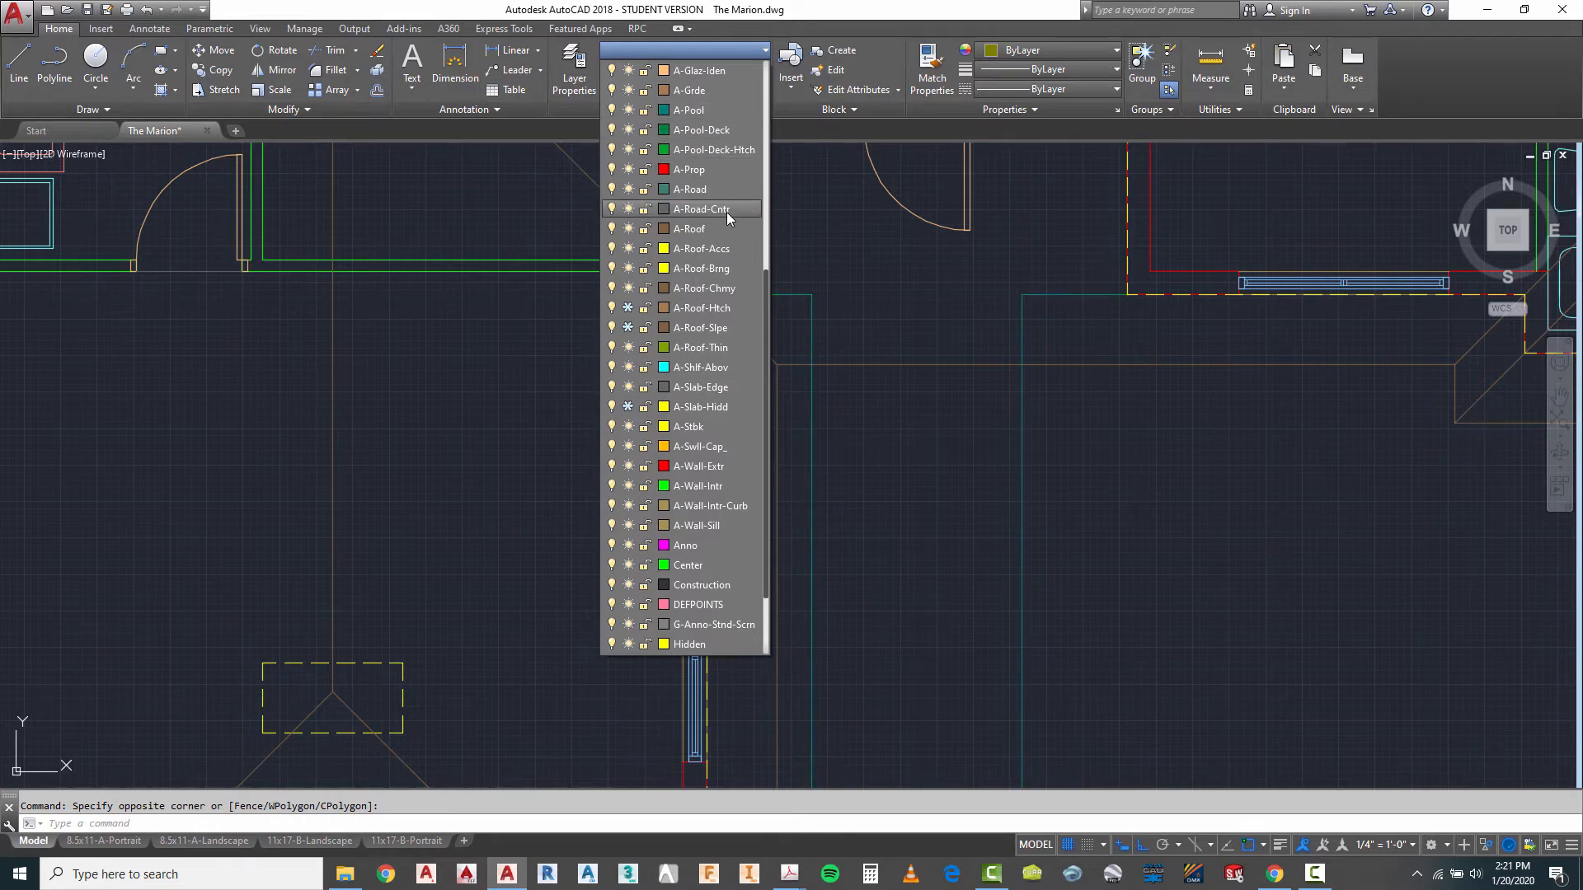
scroll(711, 199, "up", 3)
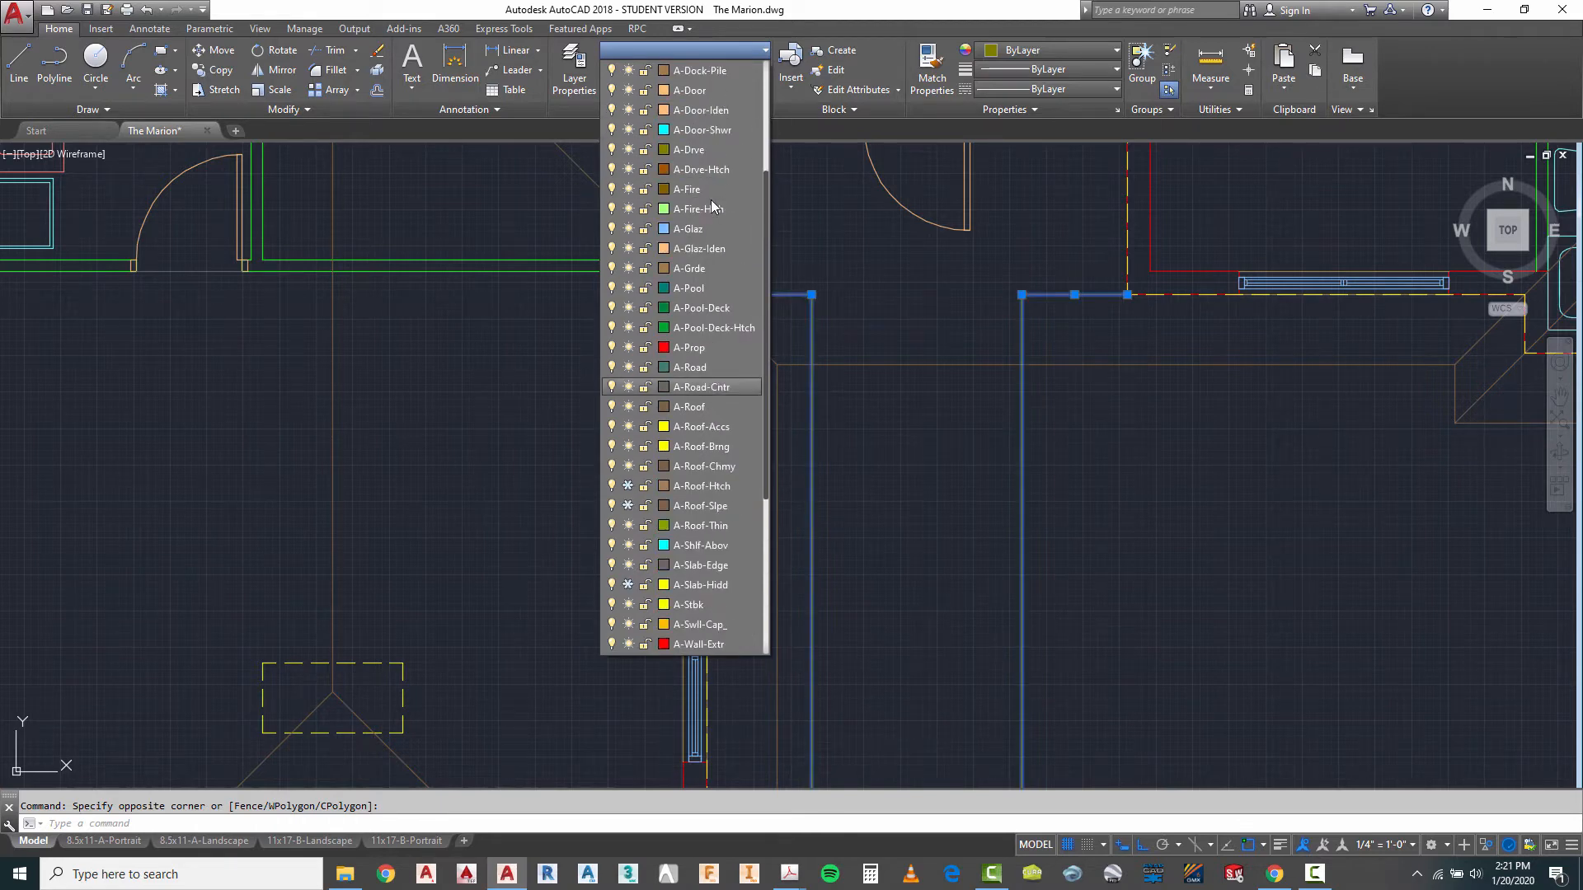
left_click(691, 152)
key("Escape")
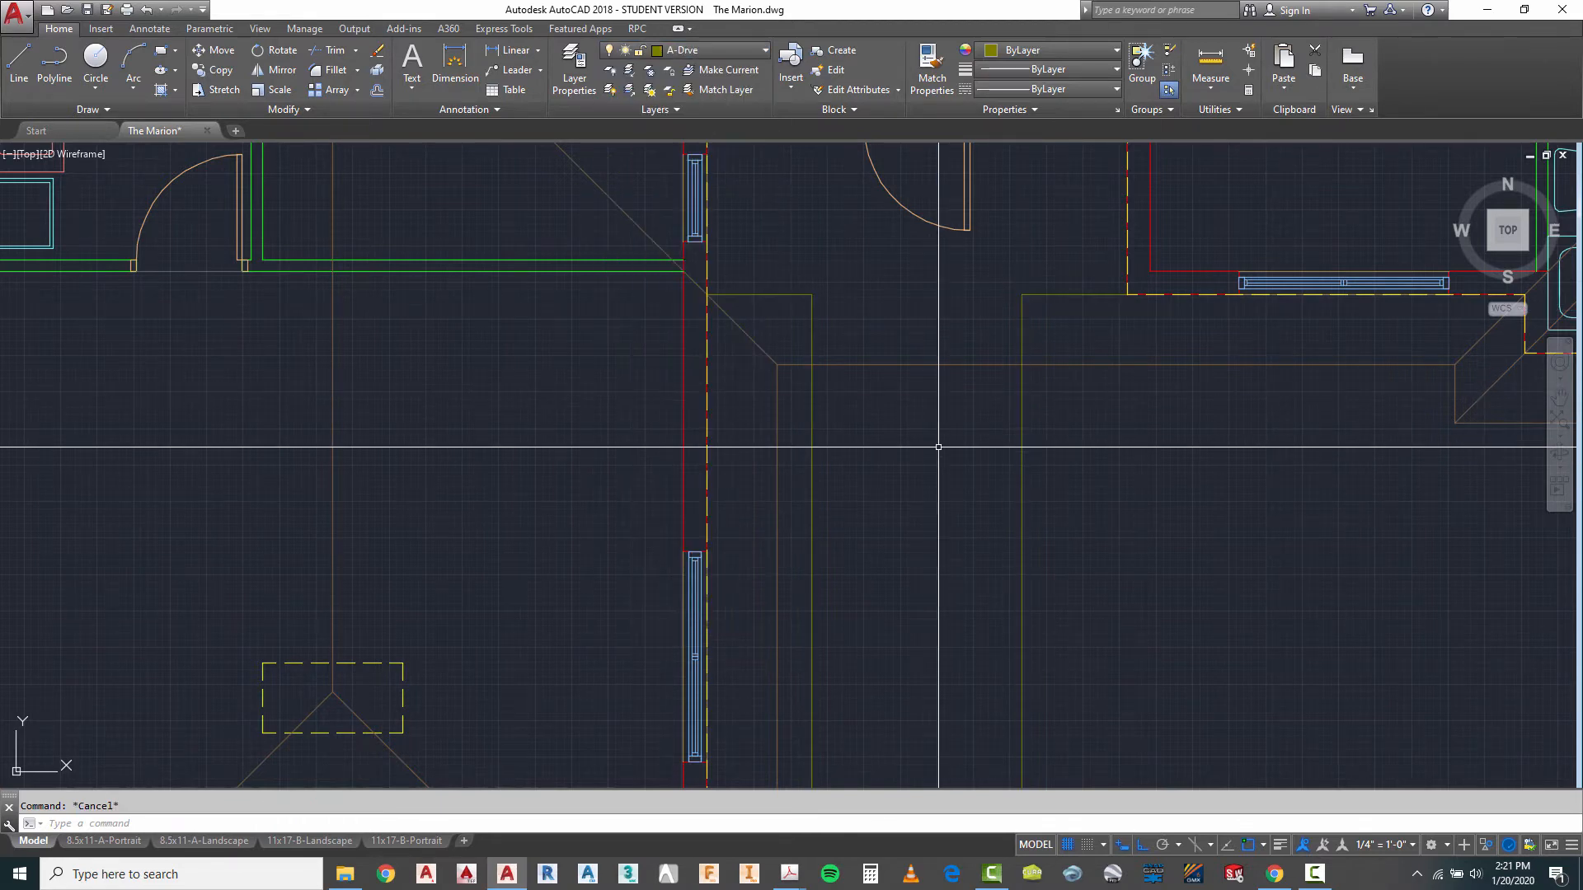
- Trim the outer driveway arc between the walkway edges and cut off the edge ends extending south of the arc
scroll(918, 319, "down", 2)
scroll(918, 320, "up", 2)
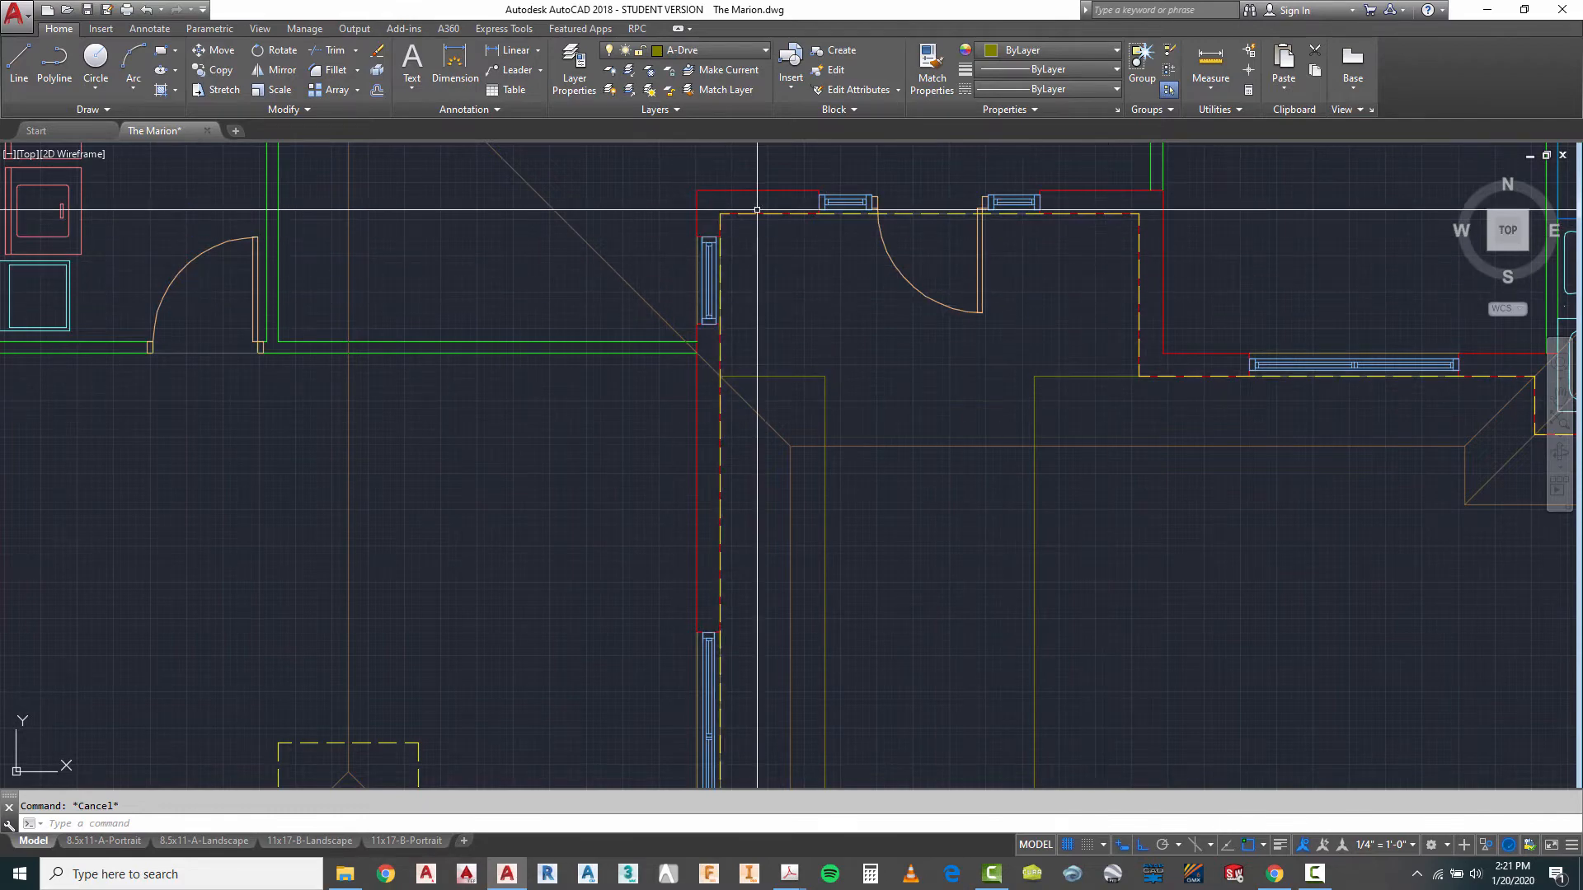
scroll(757, 210, "down", 6)
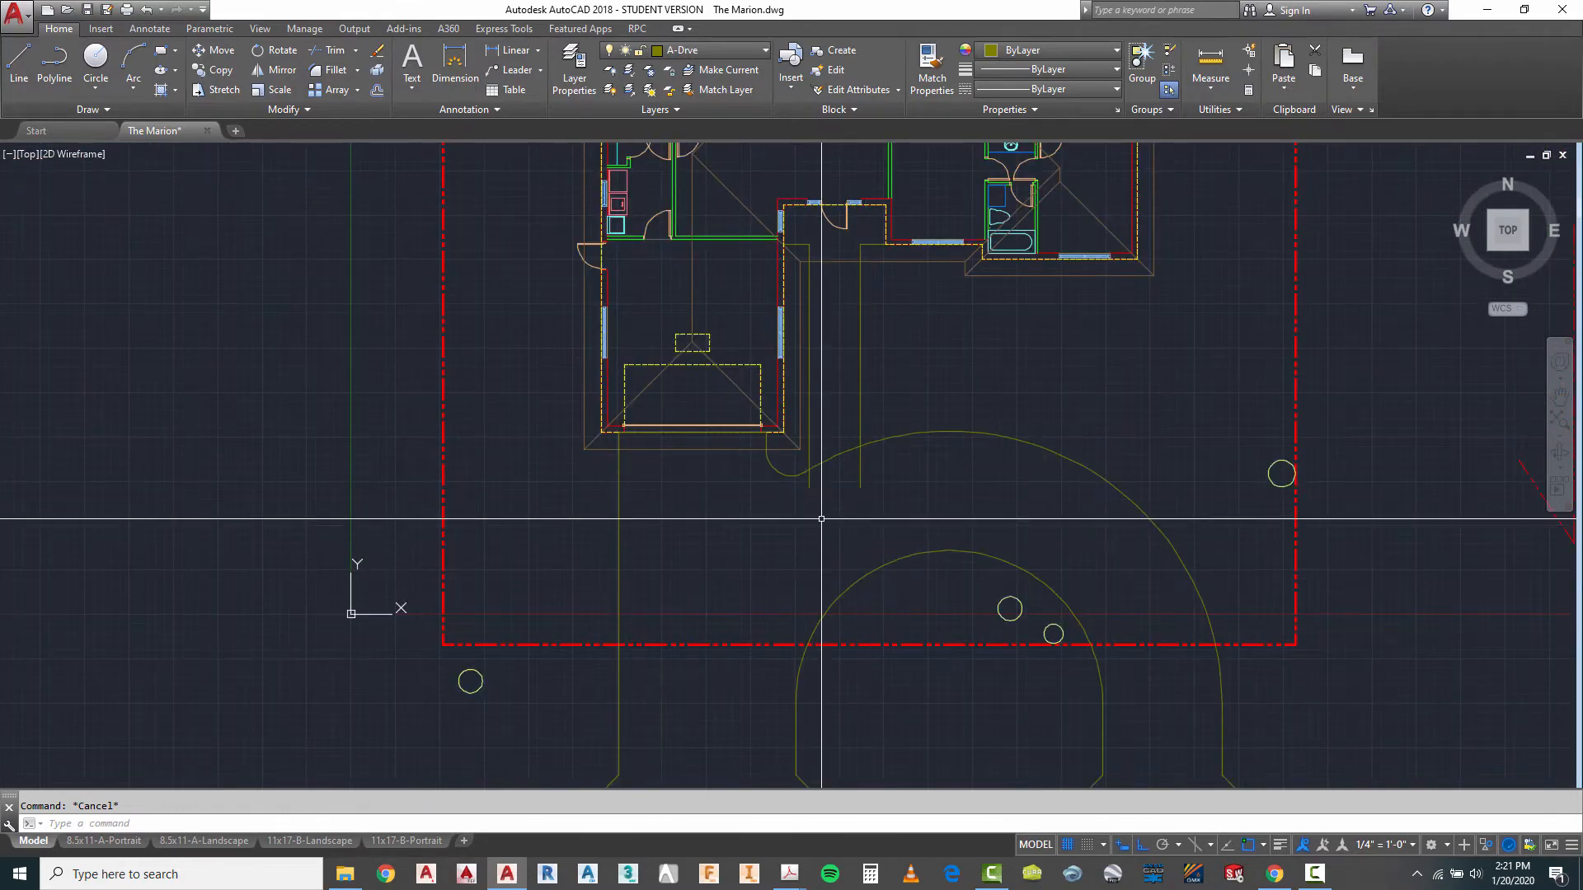
key("Return")
scroll(825, 519, "up", 4)
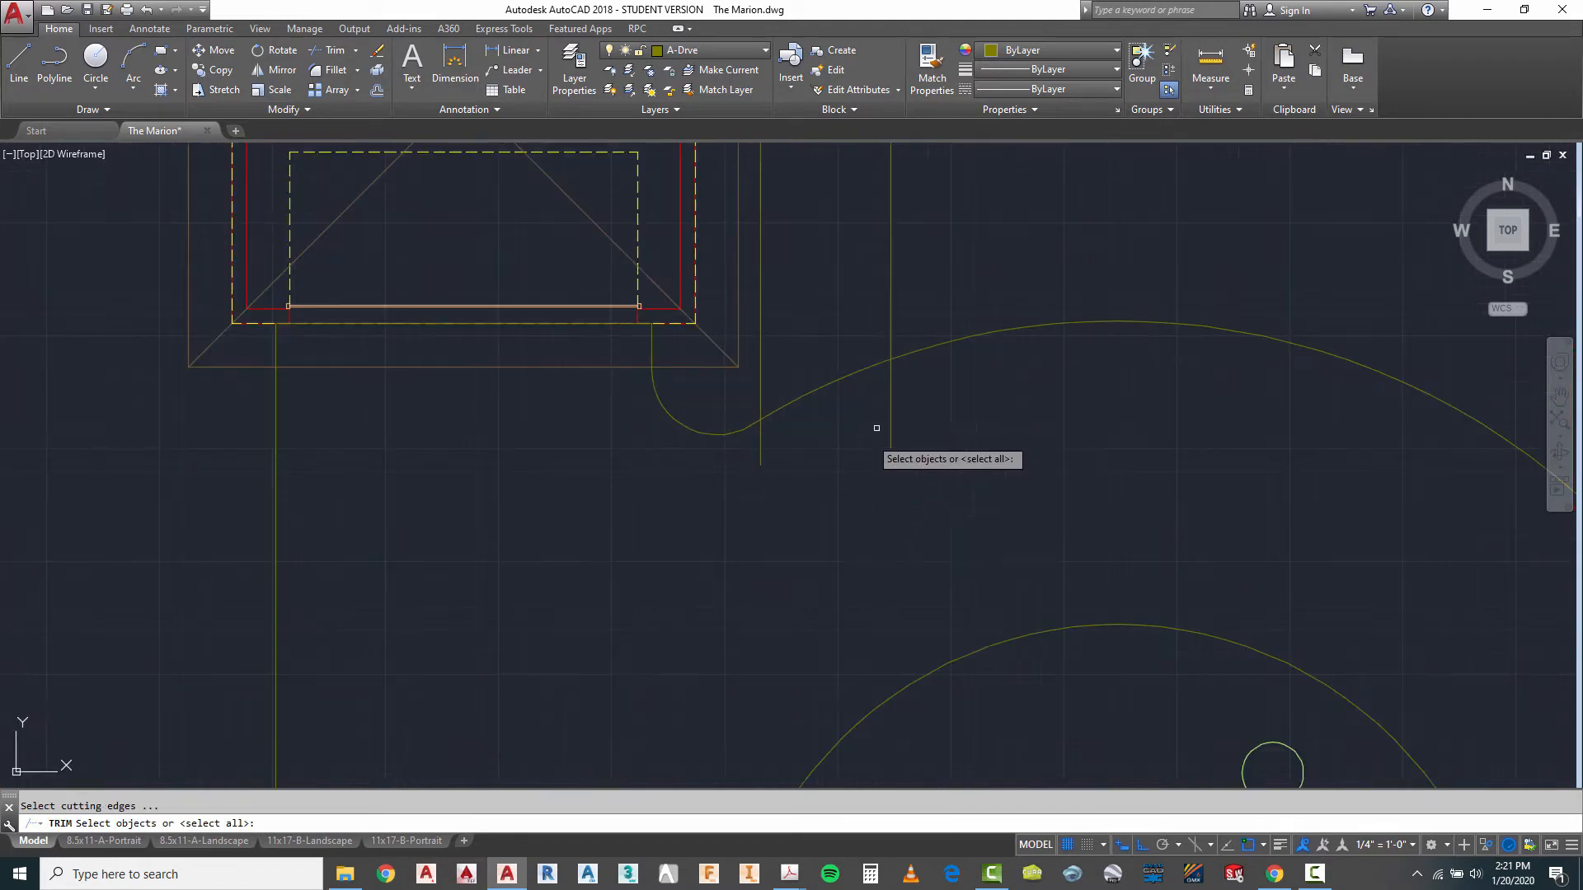
left_click(928, 331)
left_click(749, 502)
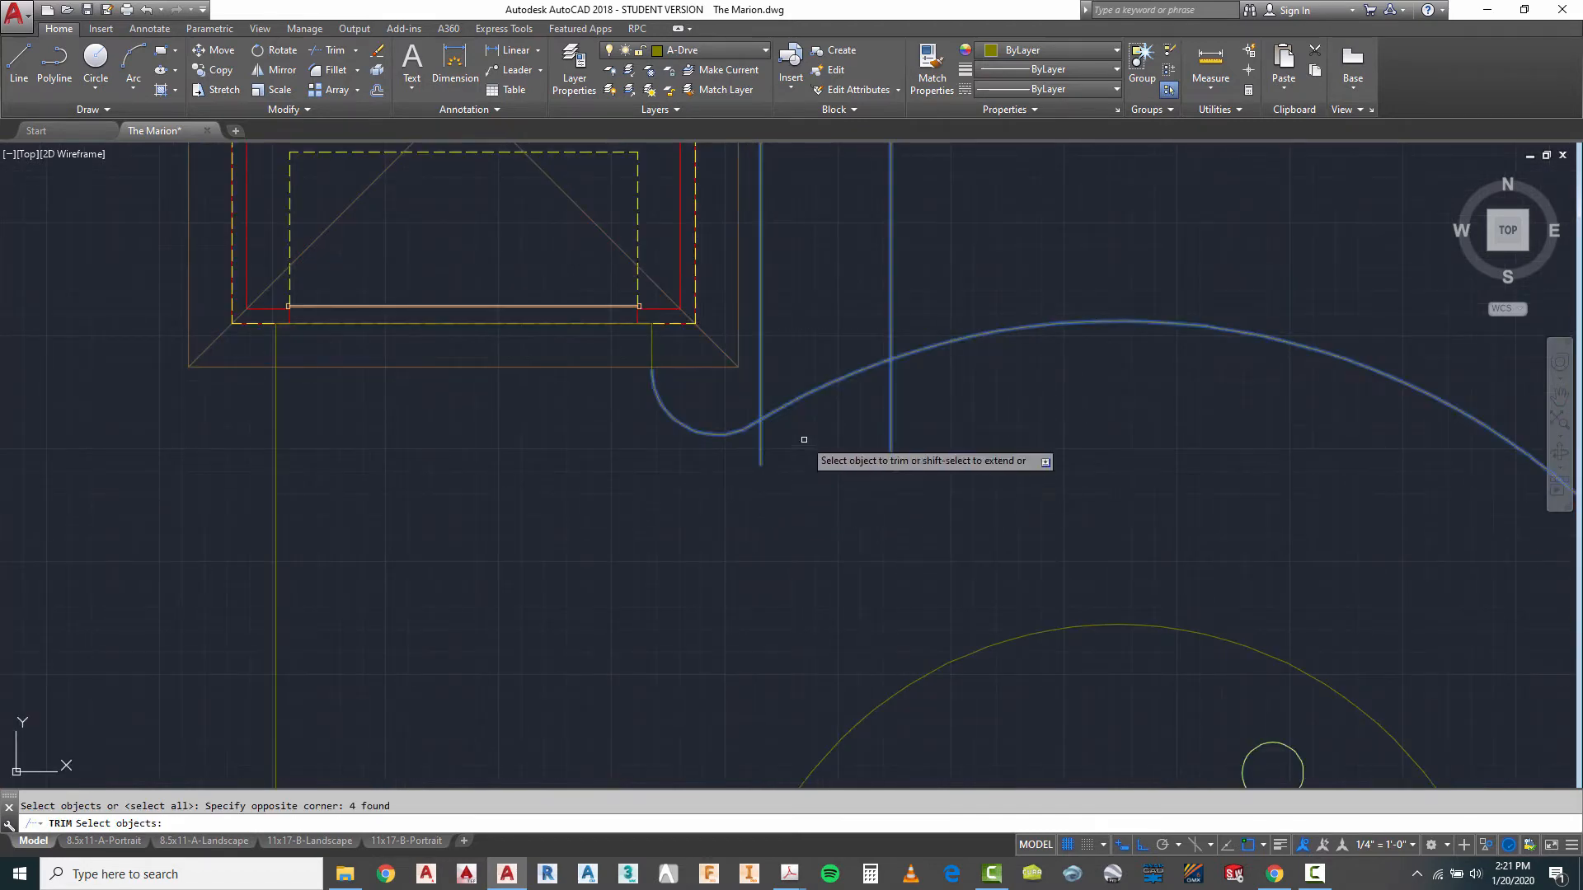
key("Return")
left_click(798, 394)
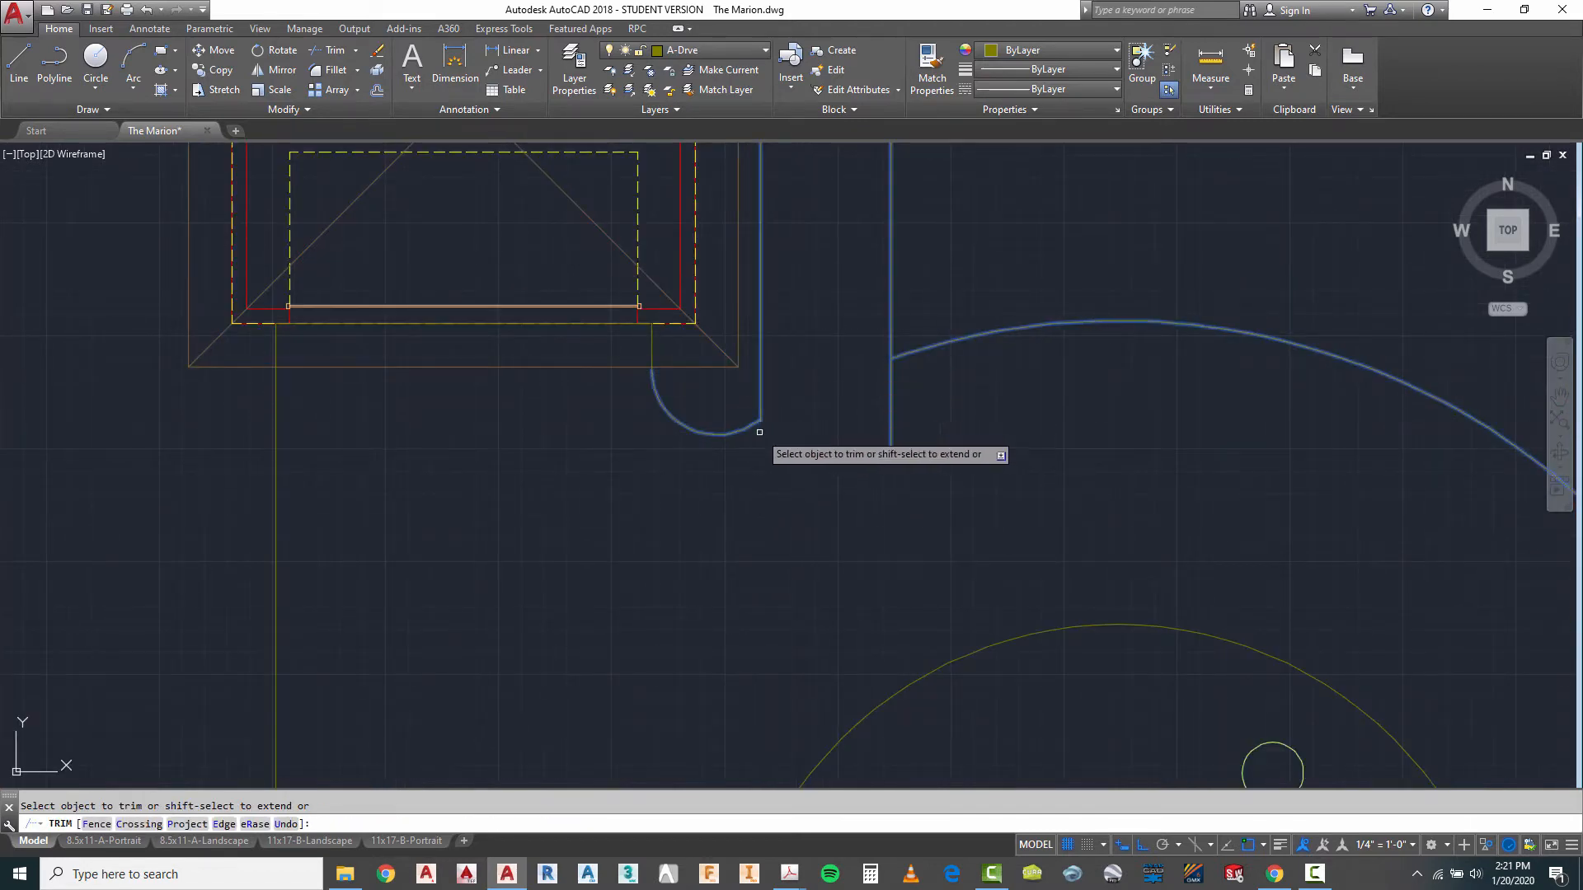
right_click(981, 430)
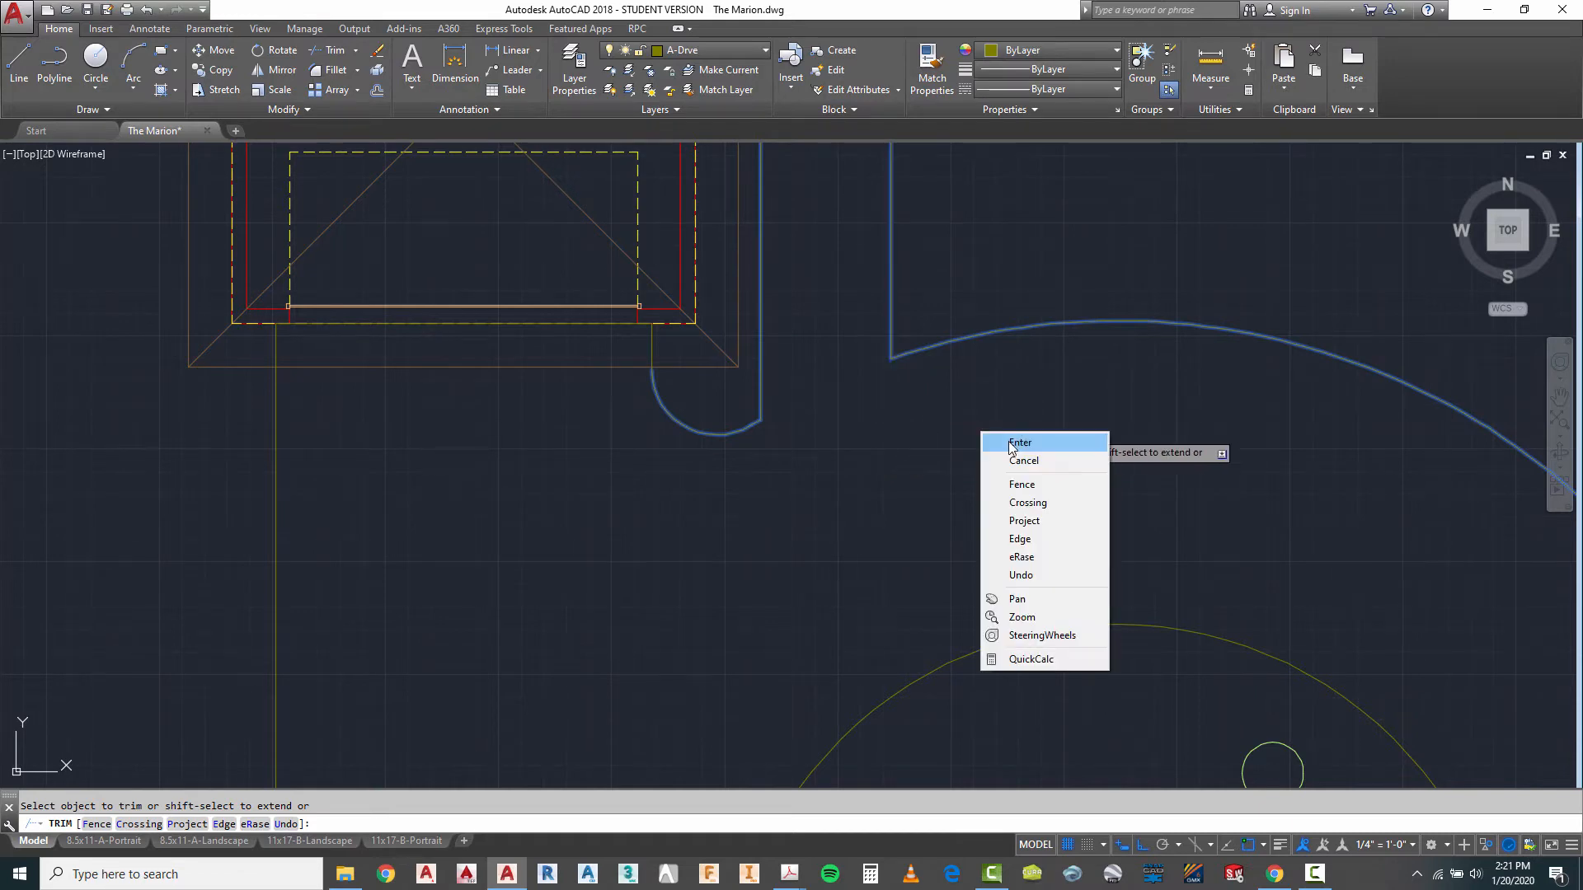
left_click(1008, 440)
- Draw a vertical line along the garage's west slab edge from just below the side door to south of the garage front
scroll(1015, 412, "down", 8)
scroll(1008, 463, "down", 2)
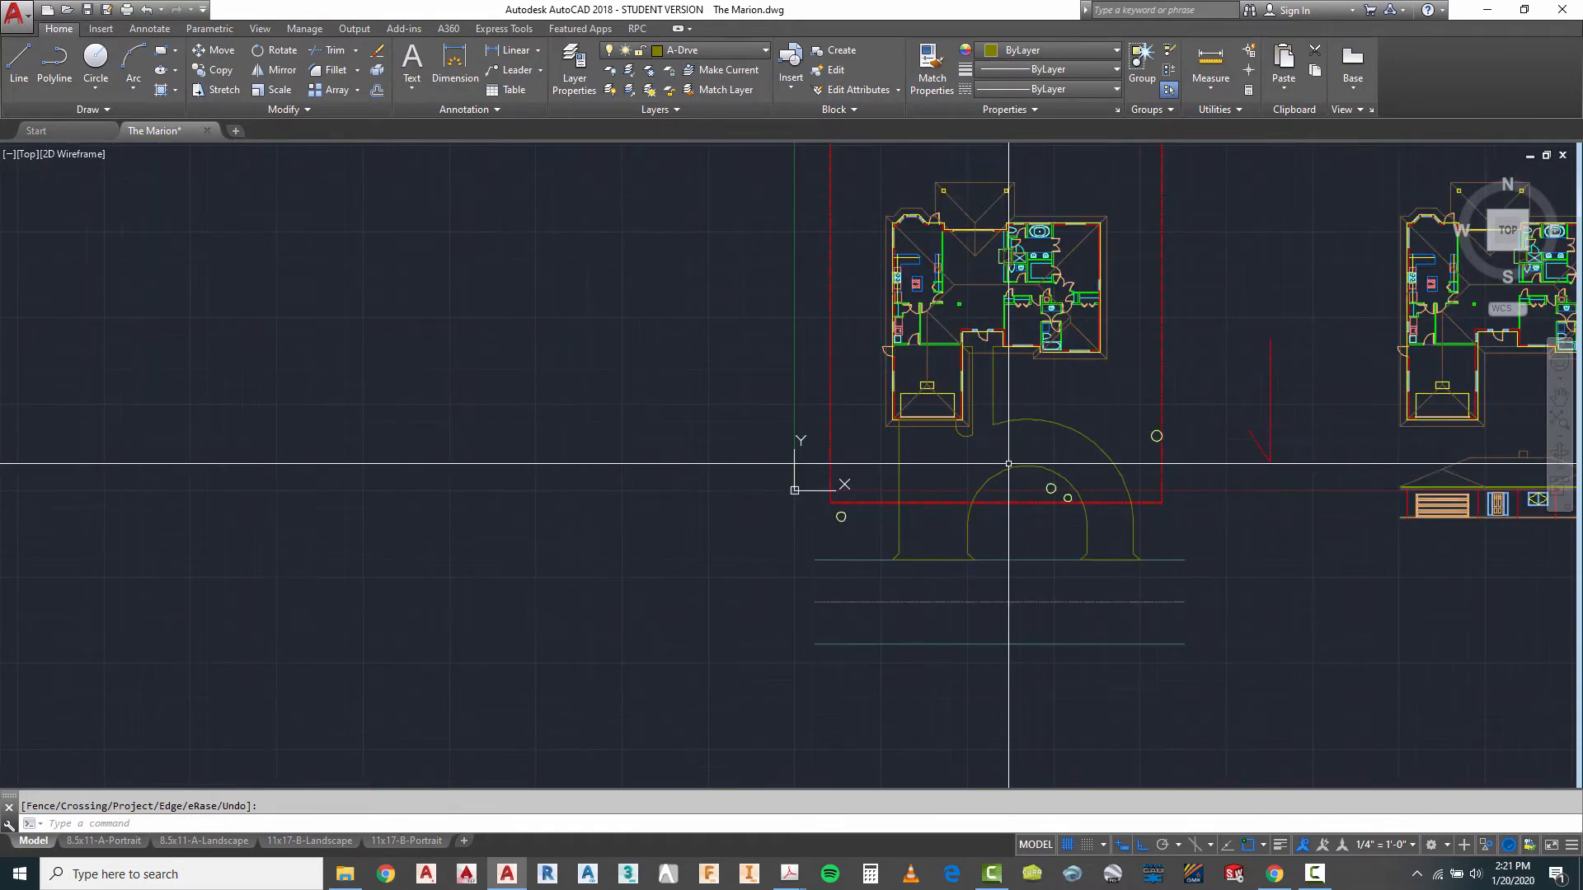
scroll(930, 356, "up", 2)
scroll(907, 358, "up", 4)
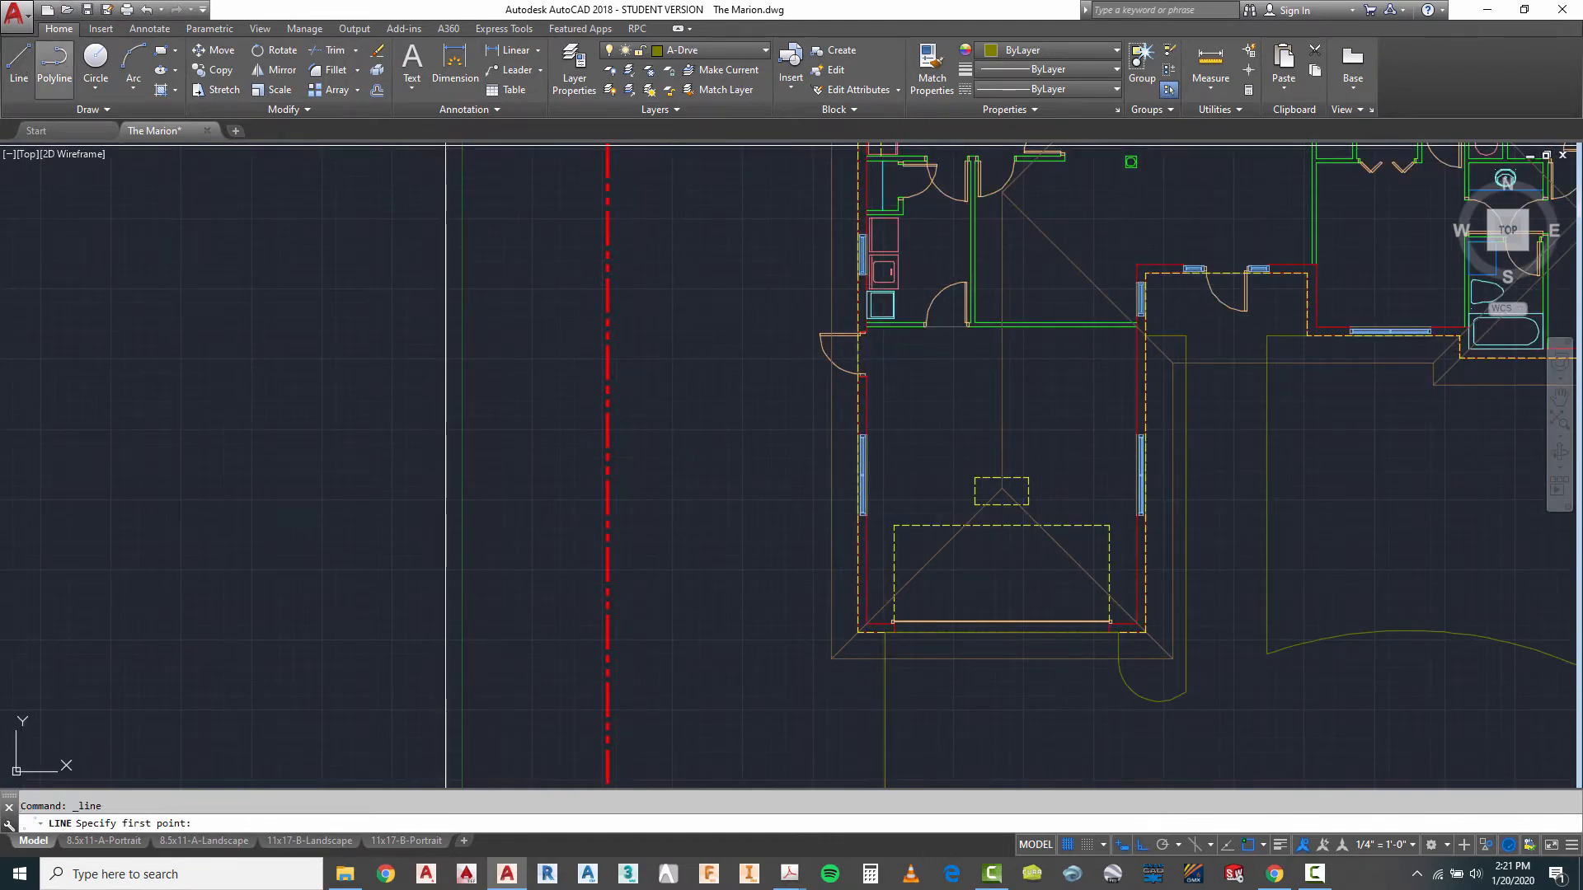
scroll(881, 416, "up", 2)
left_click(847, 361)
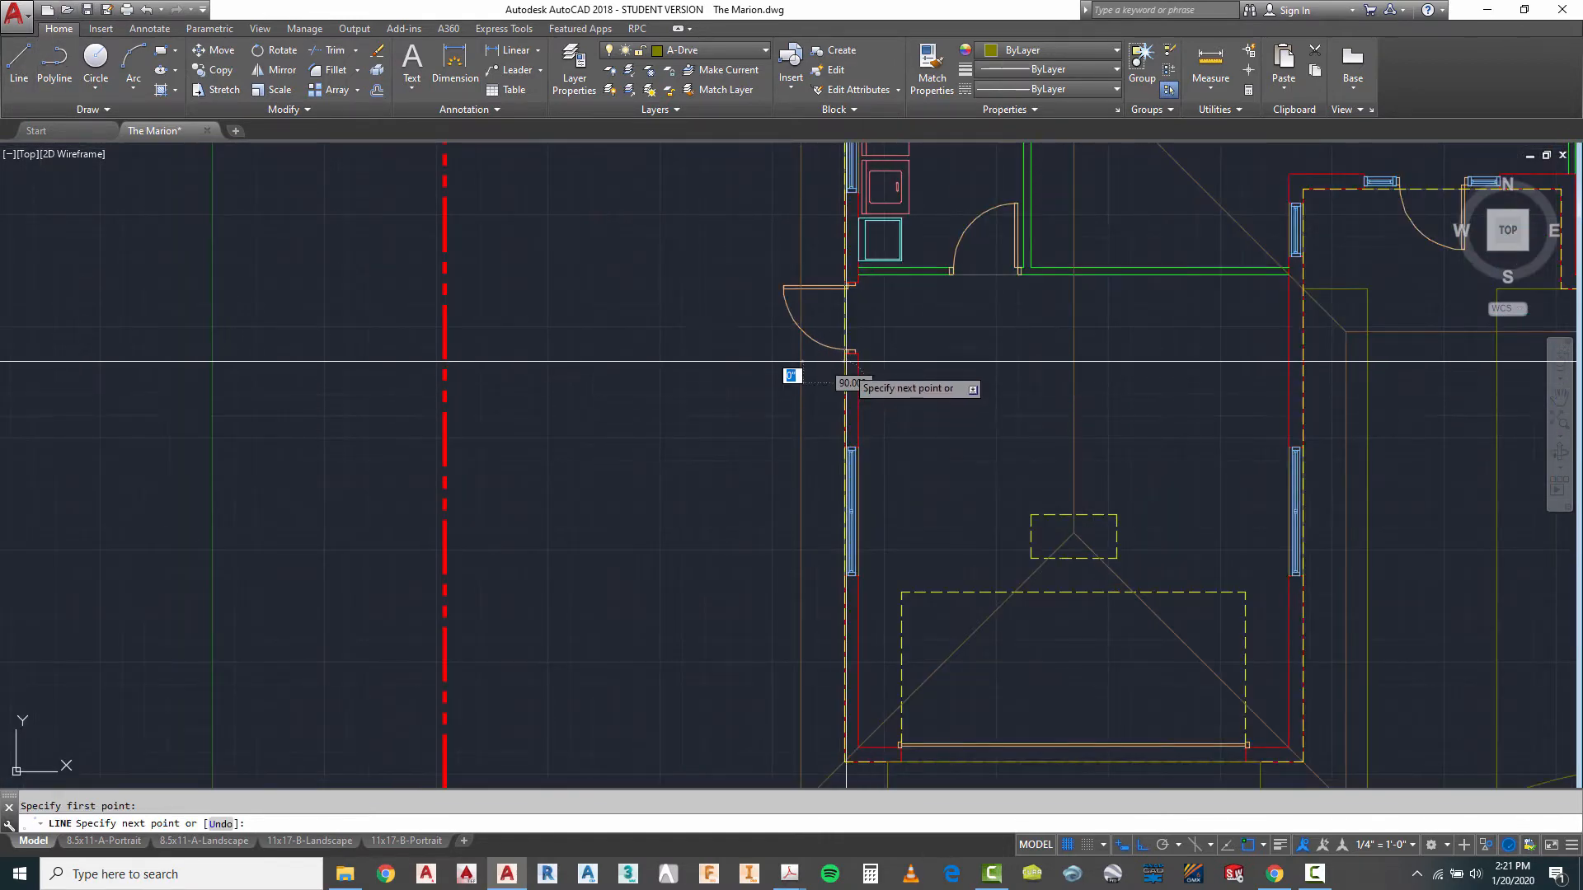
scroll(846, 361, "down", 4)
key("Escape")
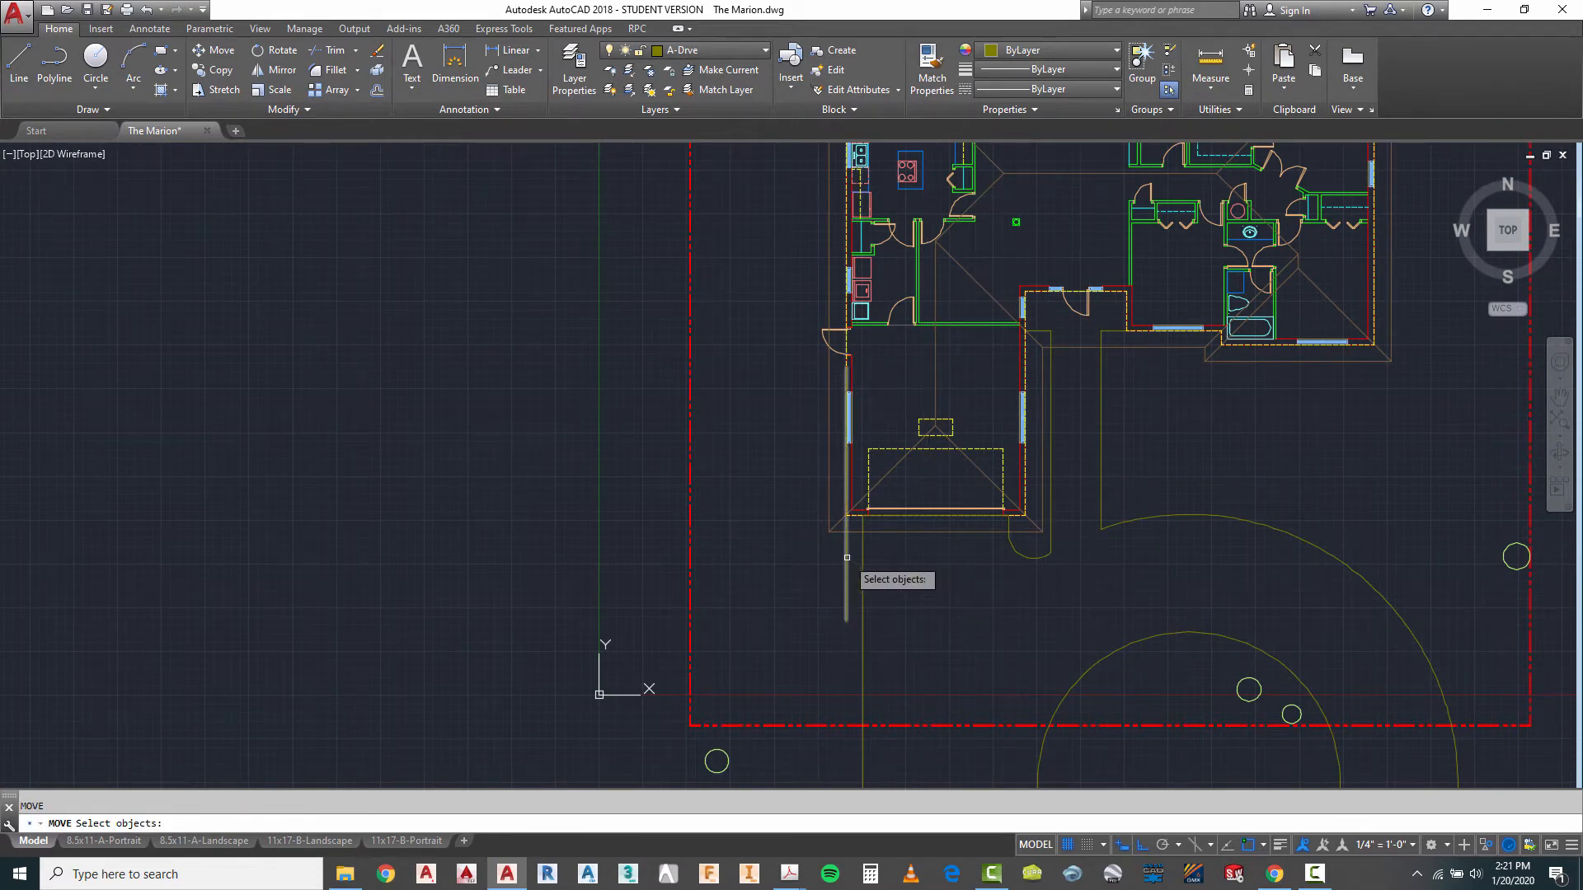
- Move the new vertical line 3' west, away from the garage wall
key("Return")
left_click(817, 573)
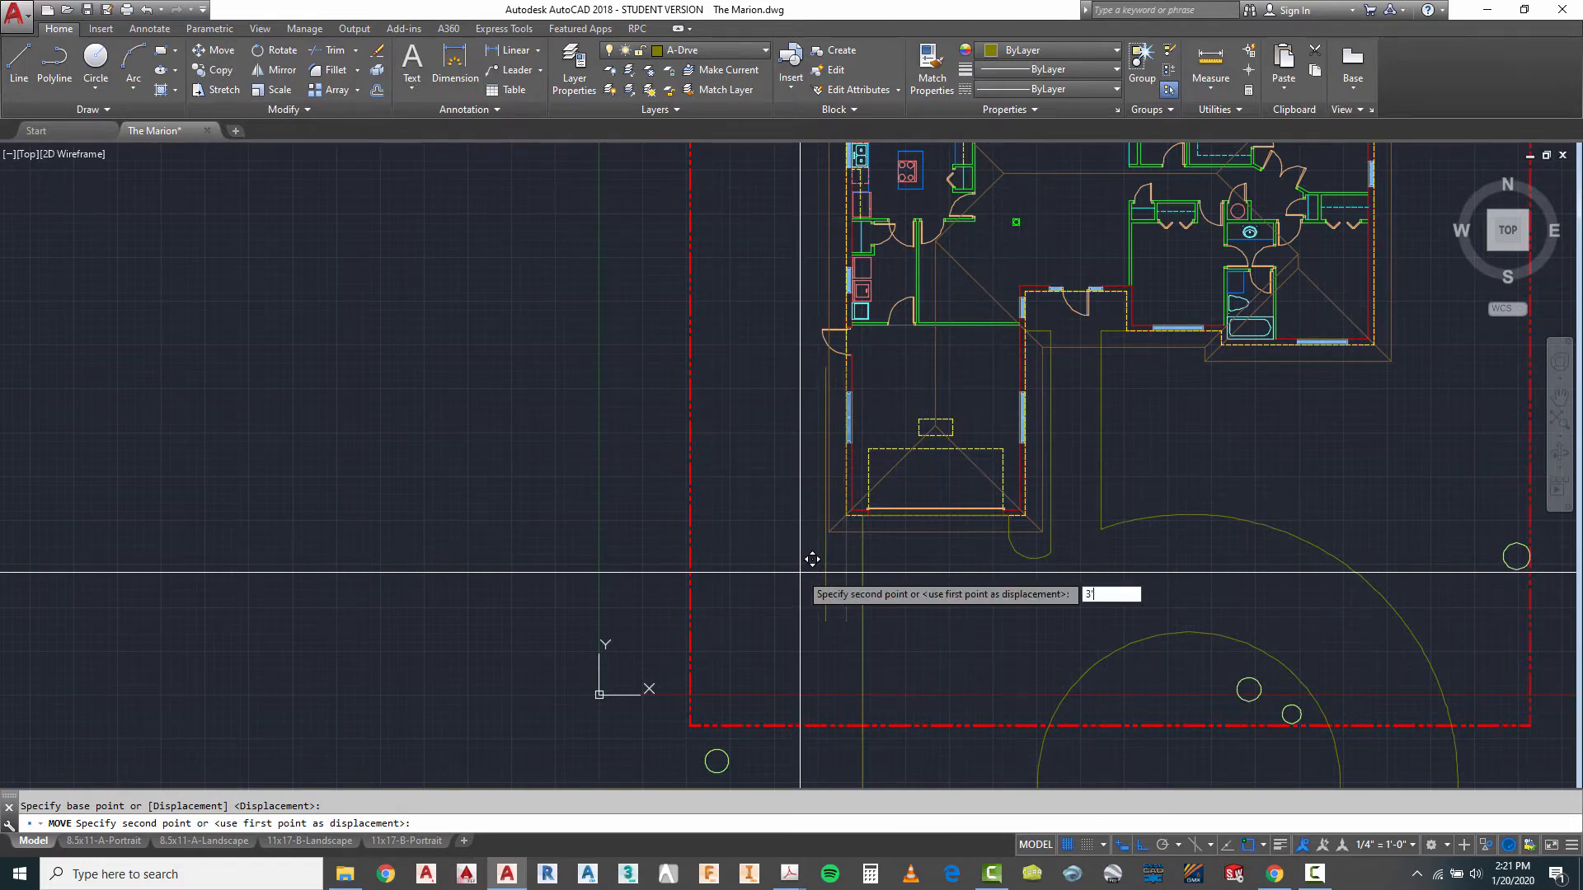
key("Return")
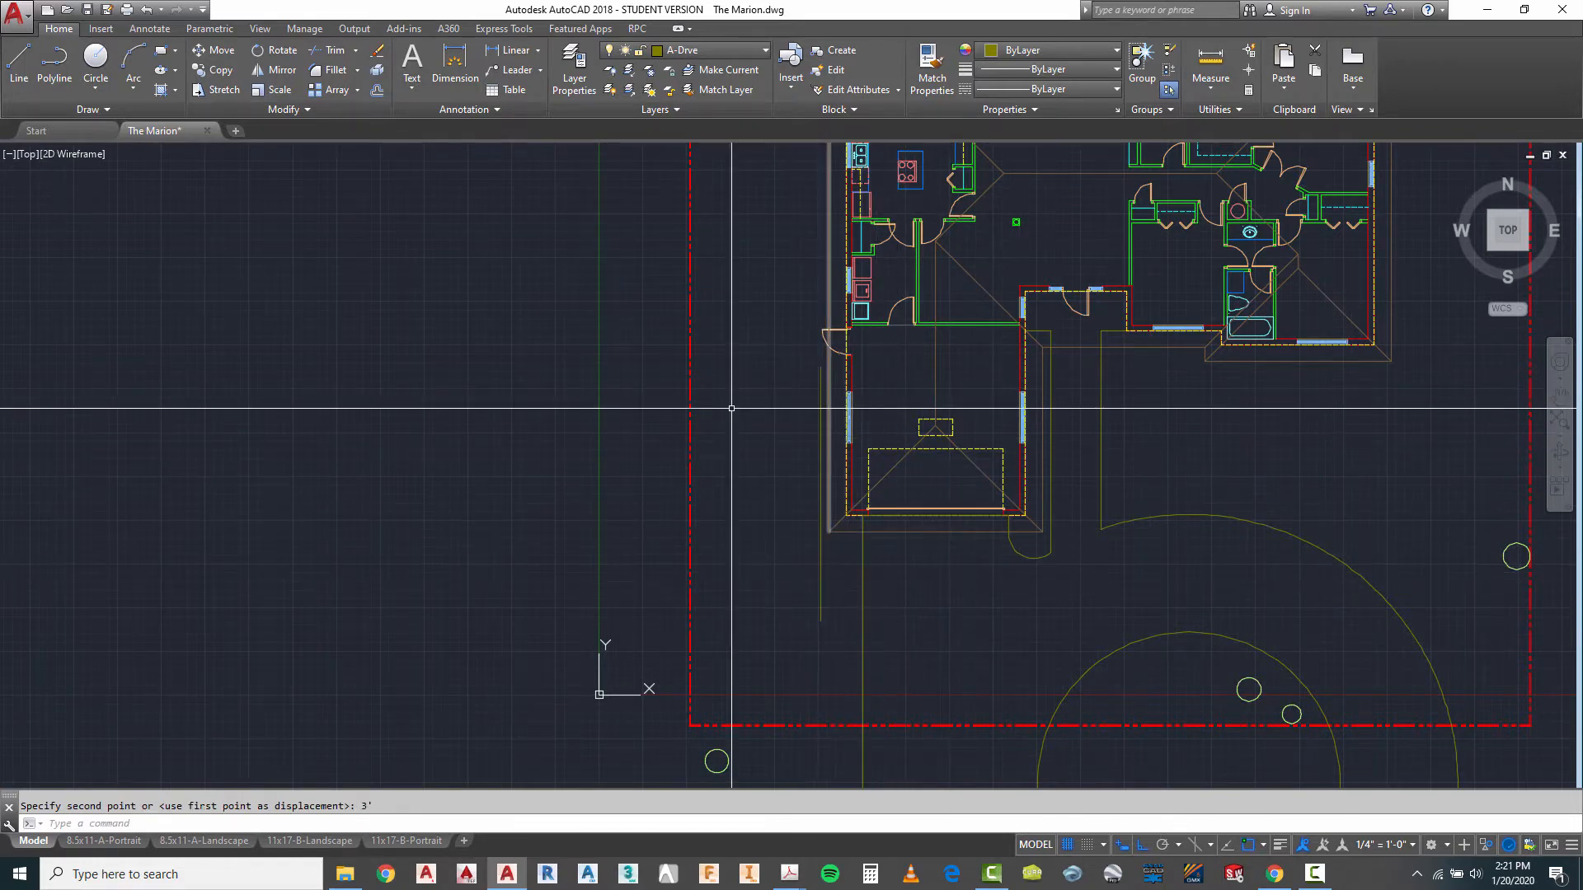
- Draw a horizontal line south of the garage joining the side walkway line to the driveway's west edge
left_click(19, 60)
scroll(832, 581, "up", 4)
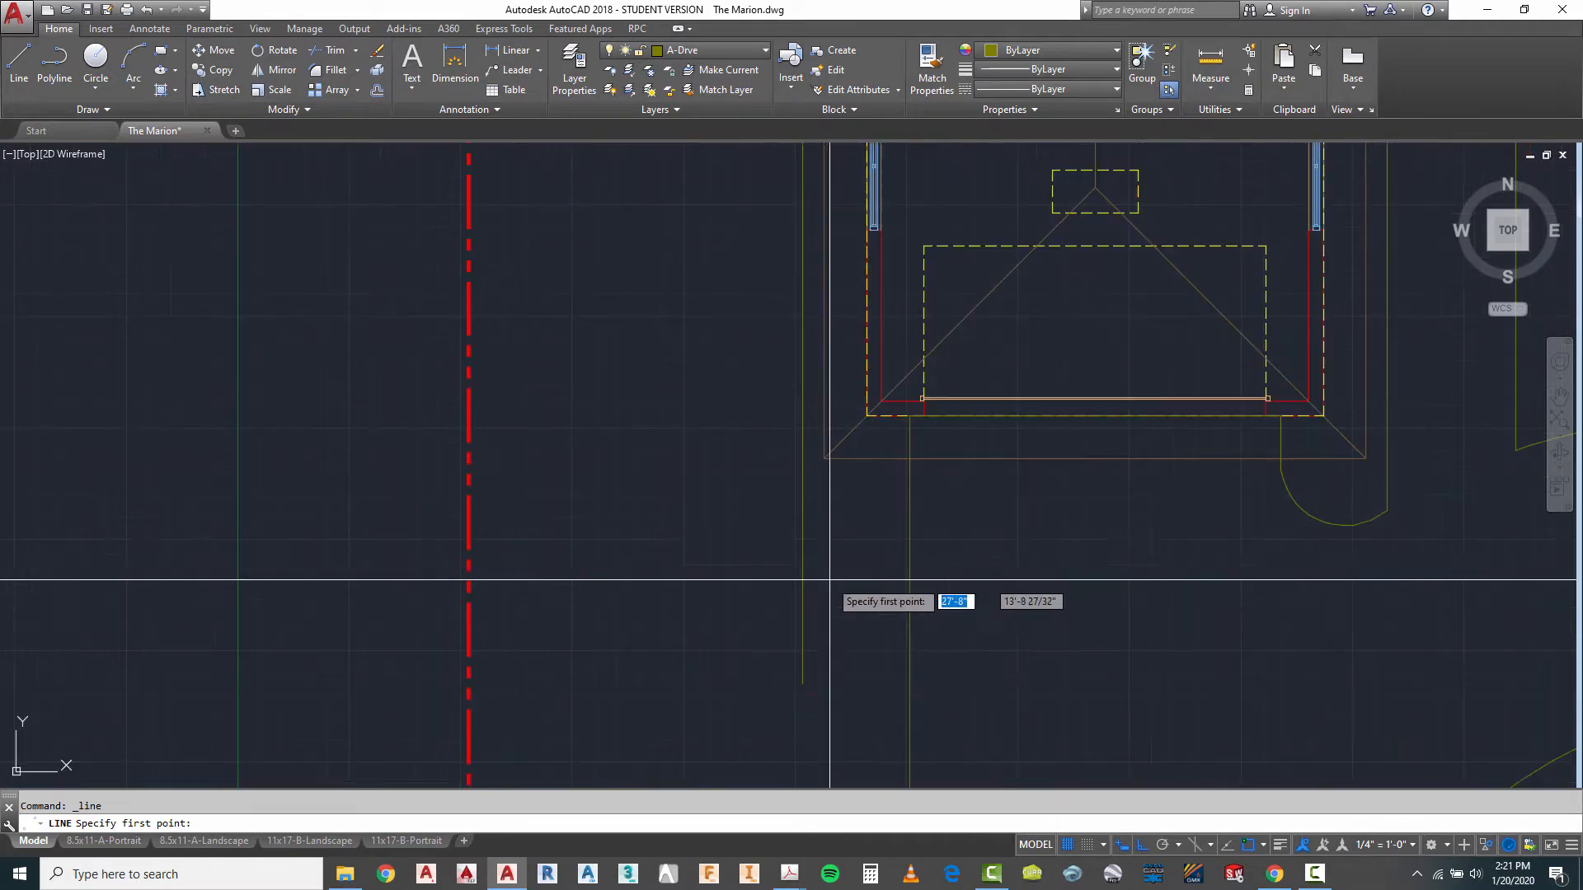
left_click(802, 509)
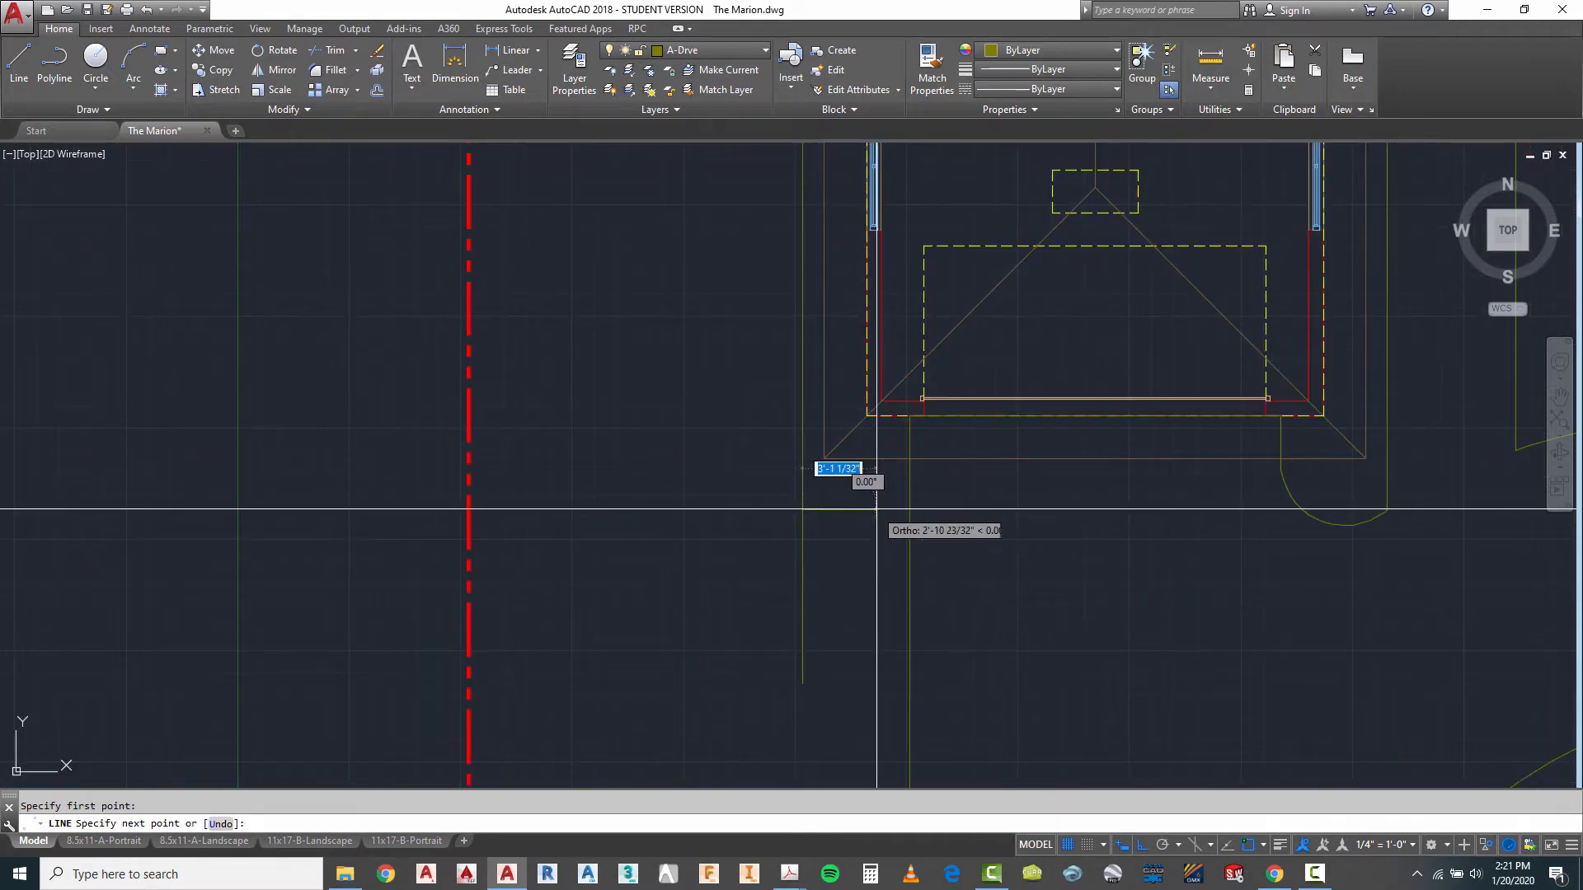
left_click(915, 506)
key("Escape")
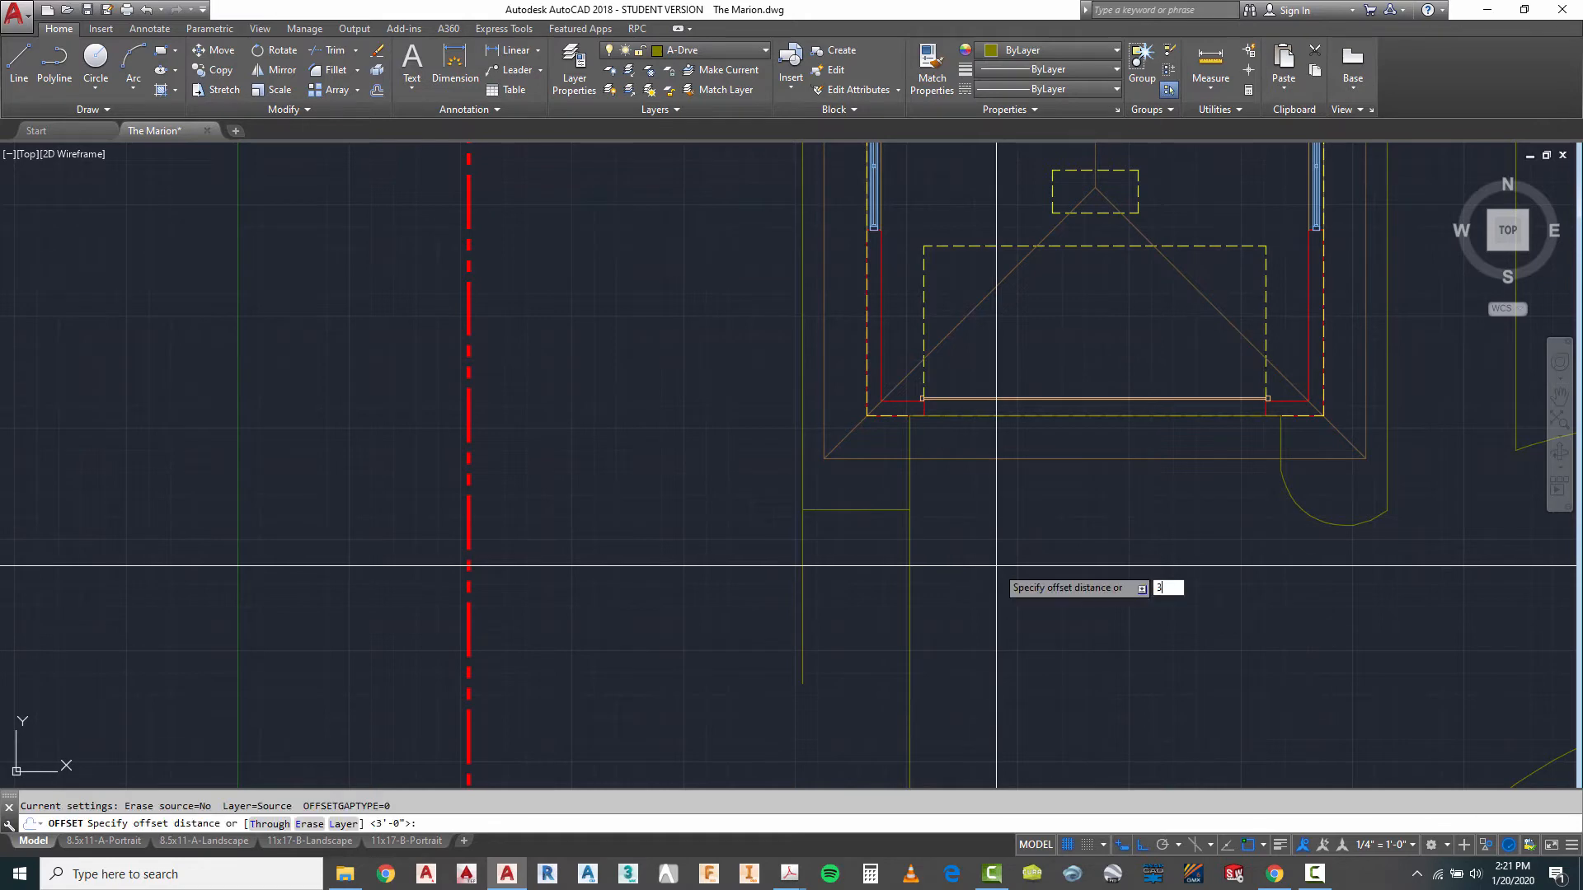
- Offset the horizontal connector line 3' south and the side walkway's vertical line 3' west
type("'")
key("Return")
left_click(876, 511)
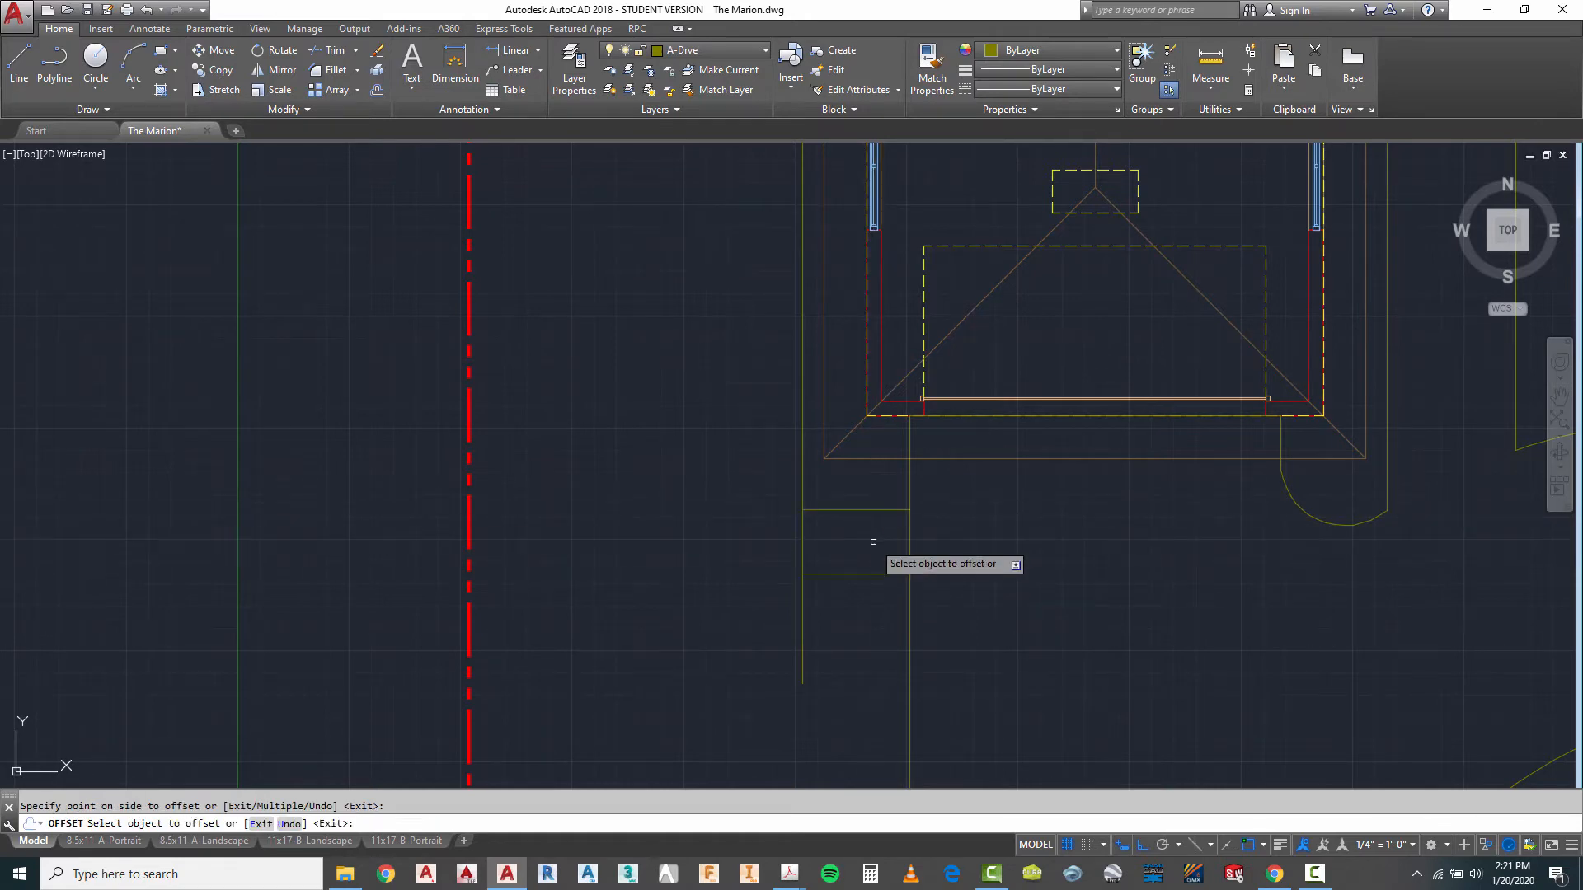
left_click(802, 438)
left_click(775, 466)
key("Escape")
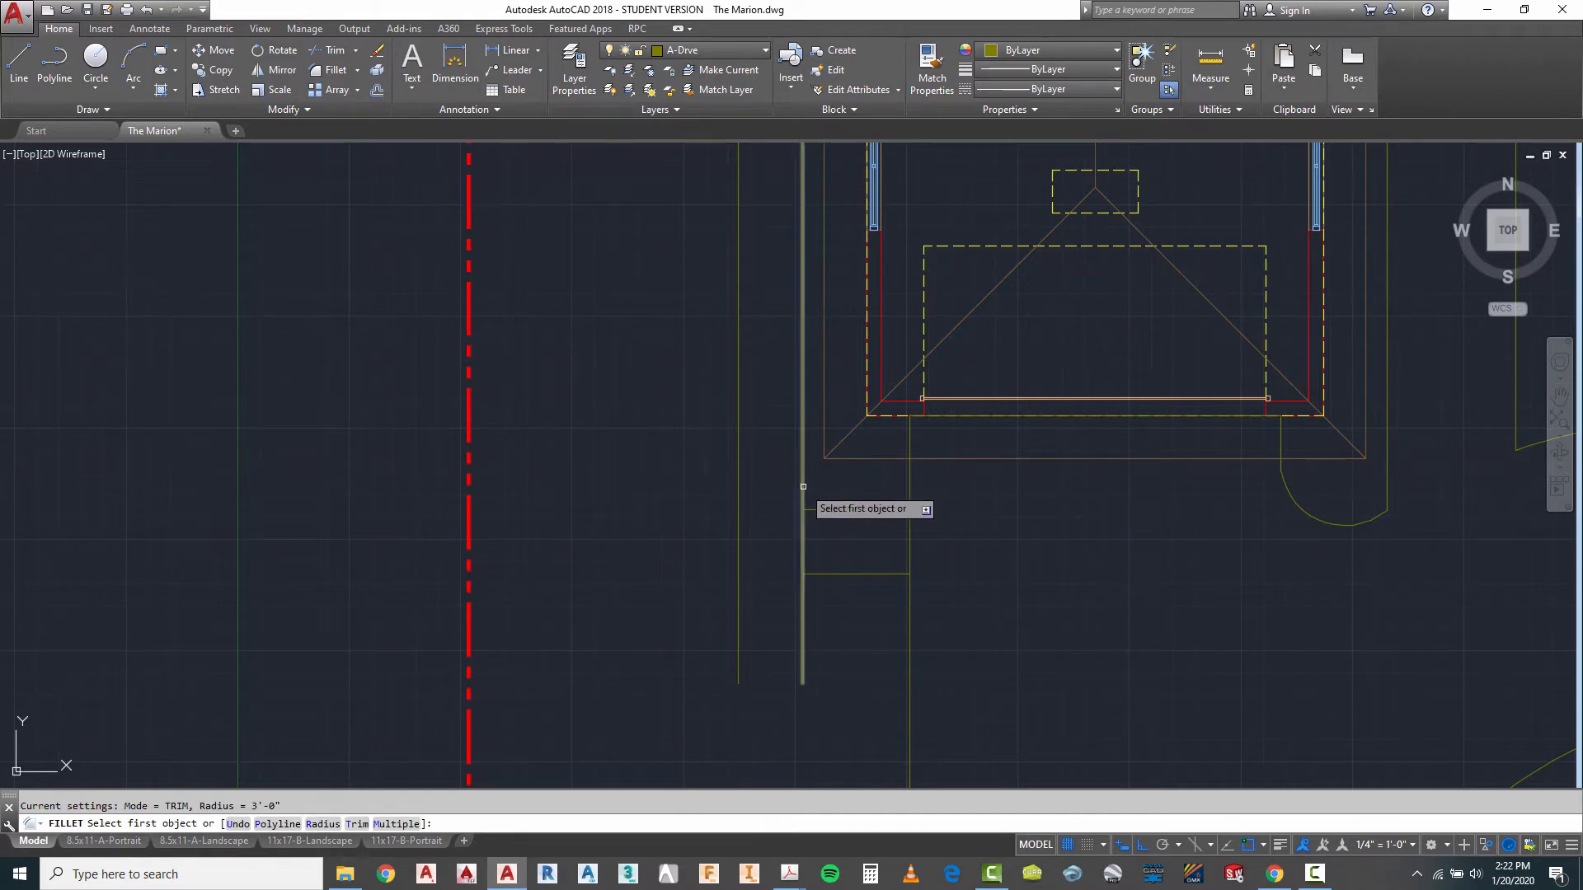
- Join the inner and outer side walkway lines to their matching horizontal connector lines with square corners using Fillet
left_click(803, 486)
key("Escape")
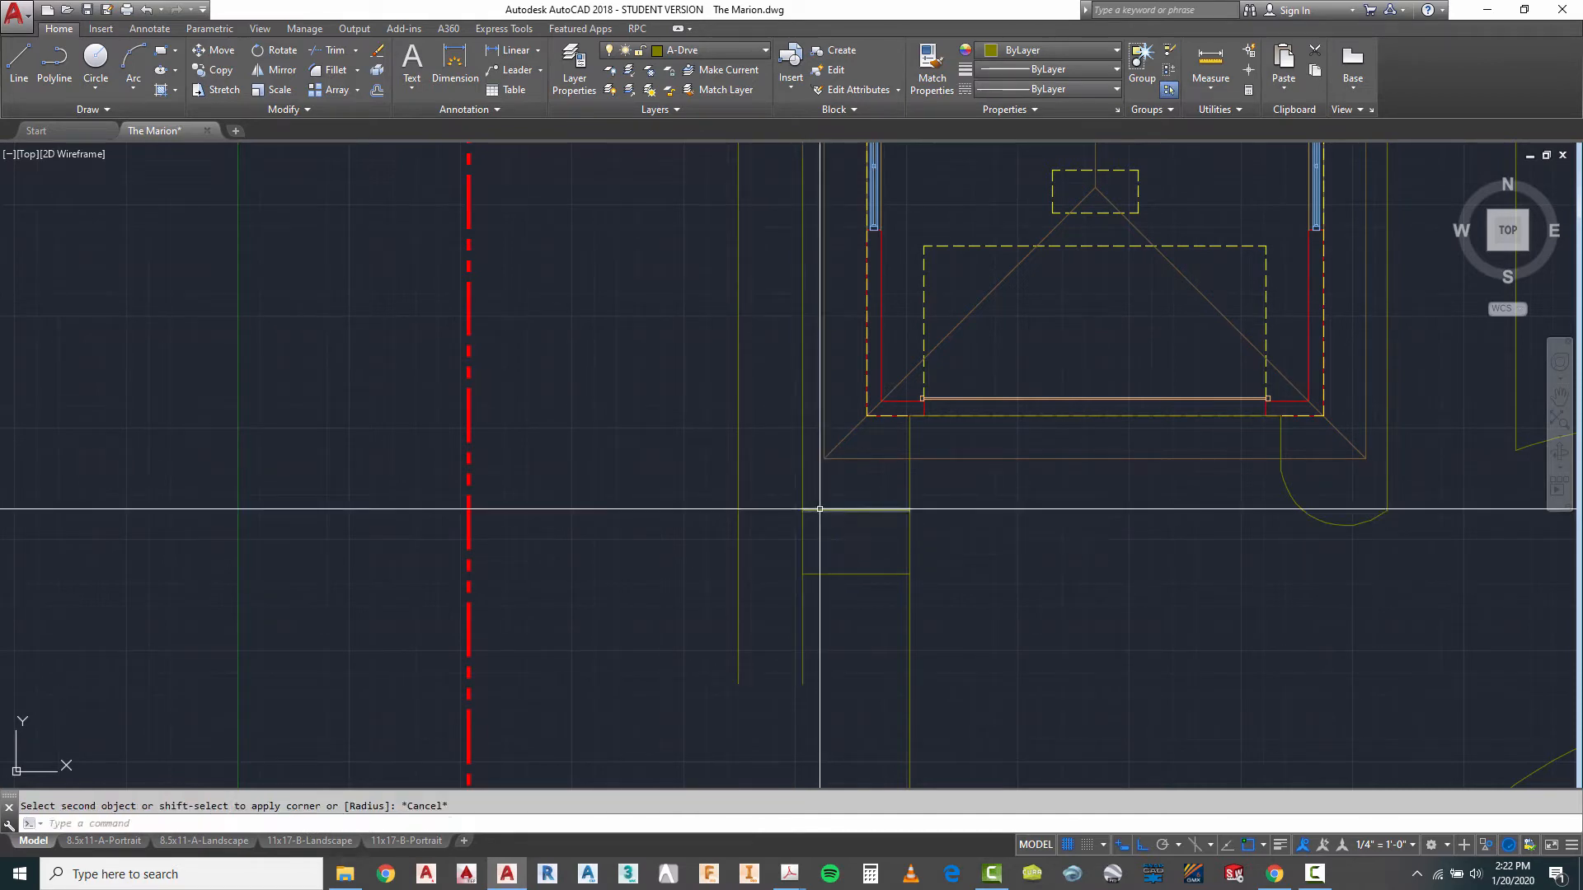
type("f")
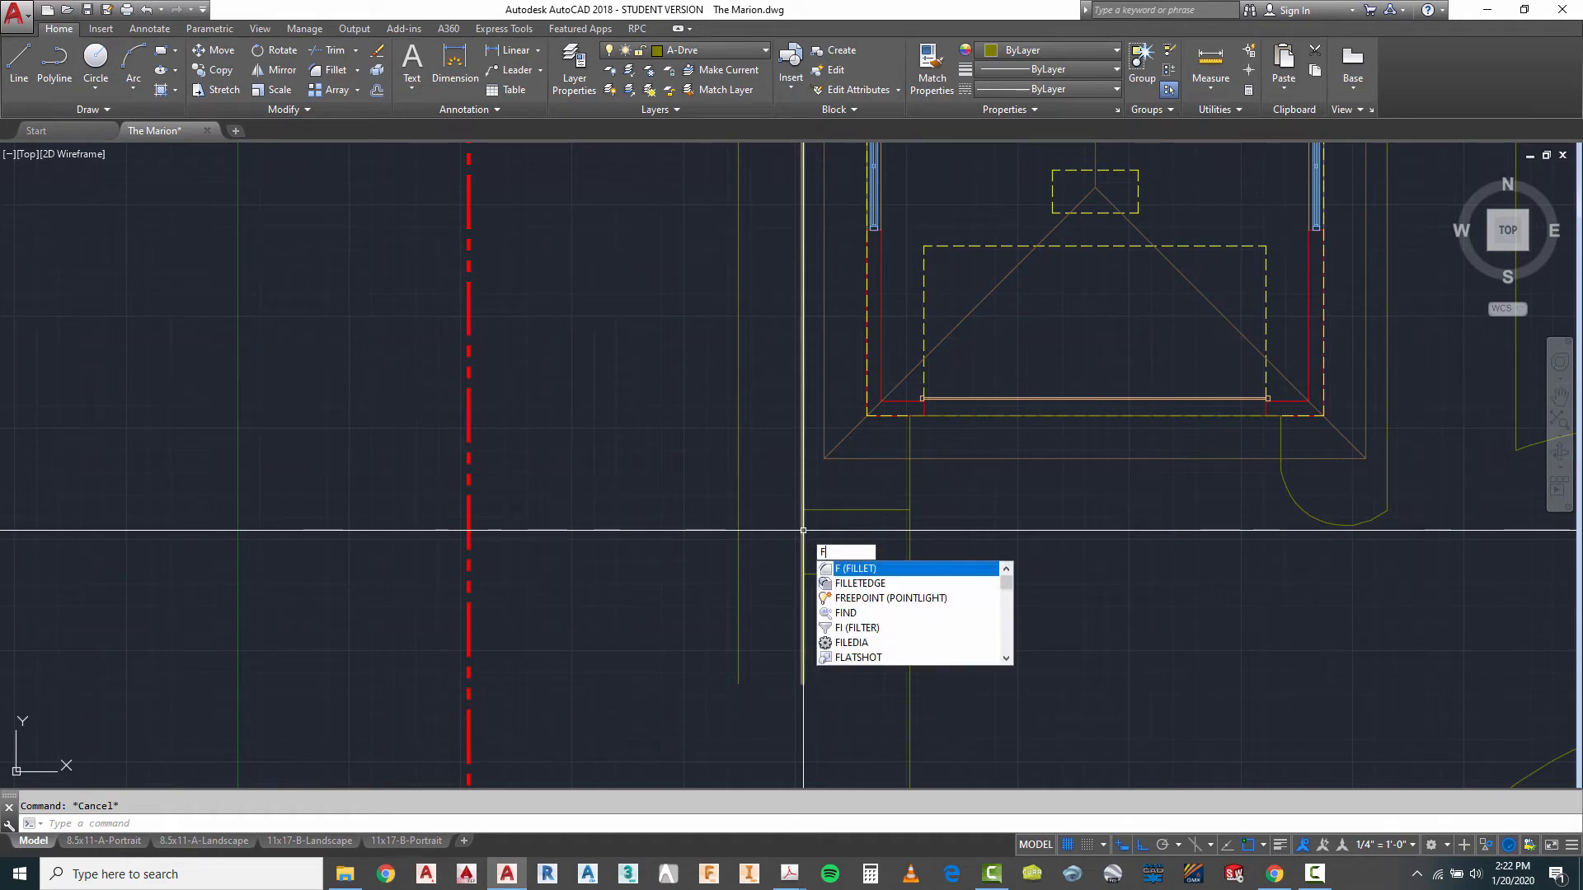
key("Return")
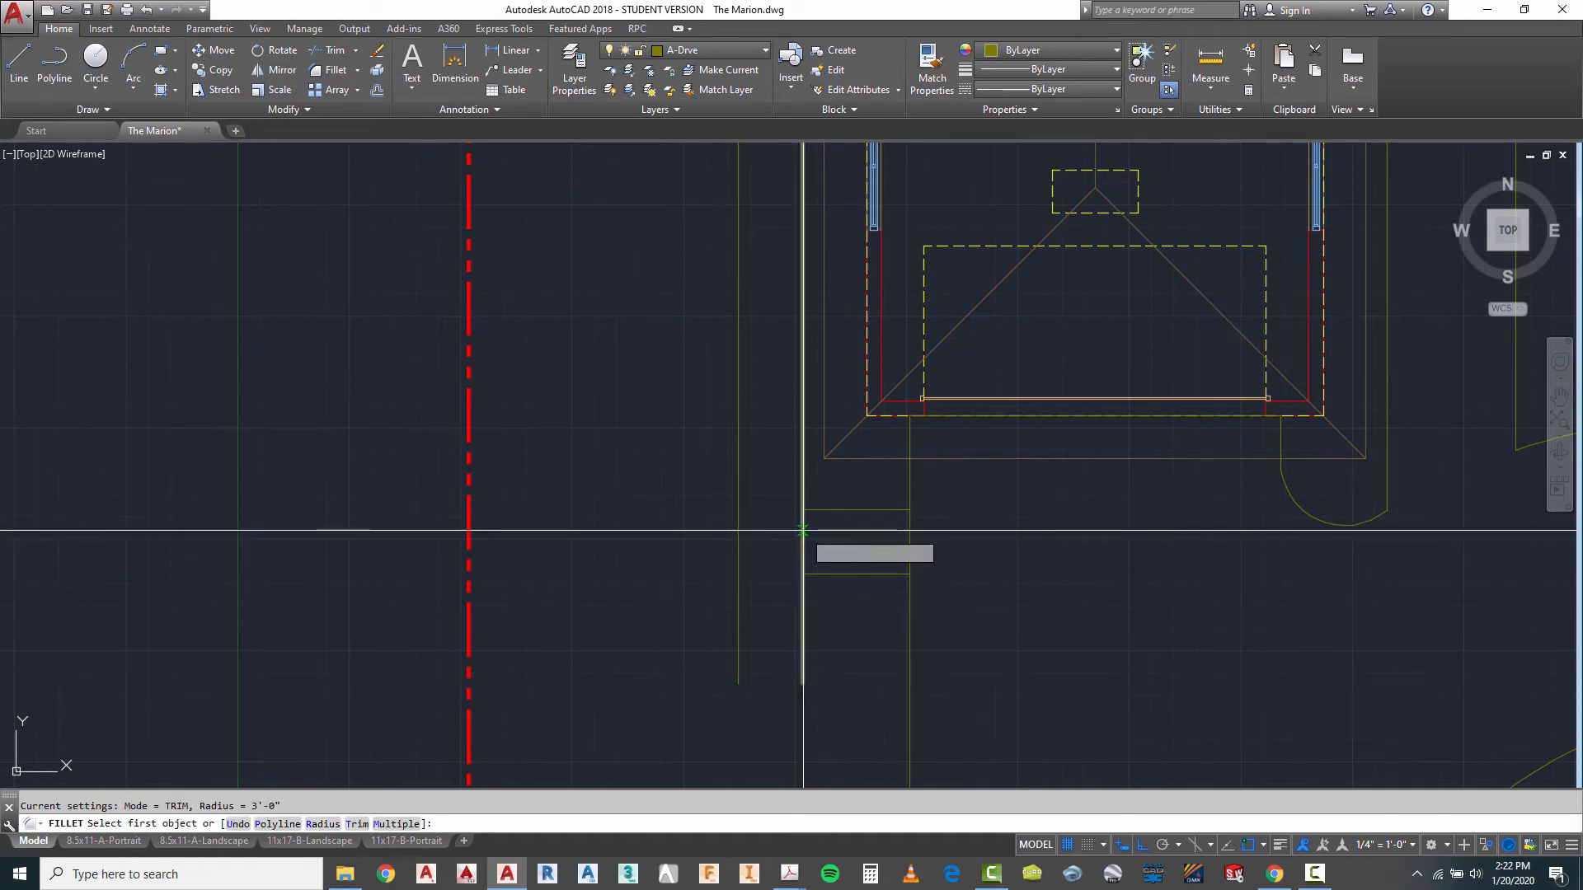
left_click(803, 478)
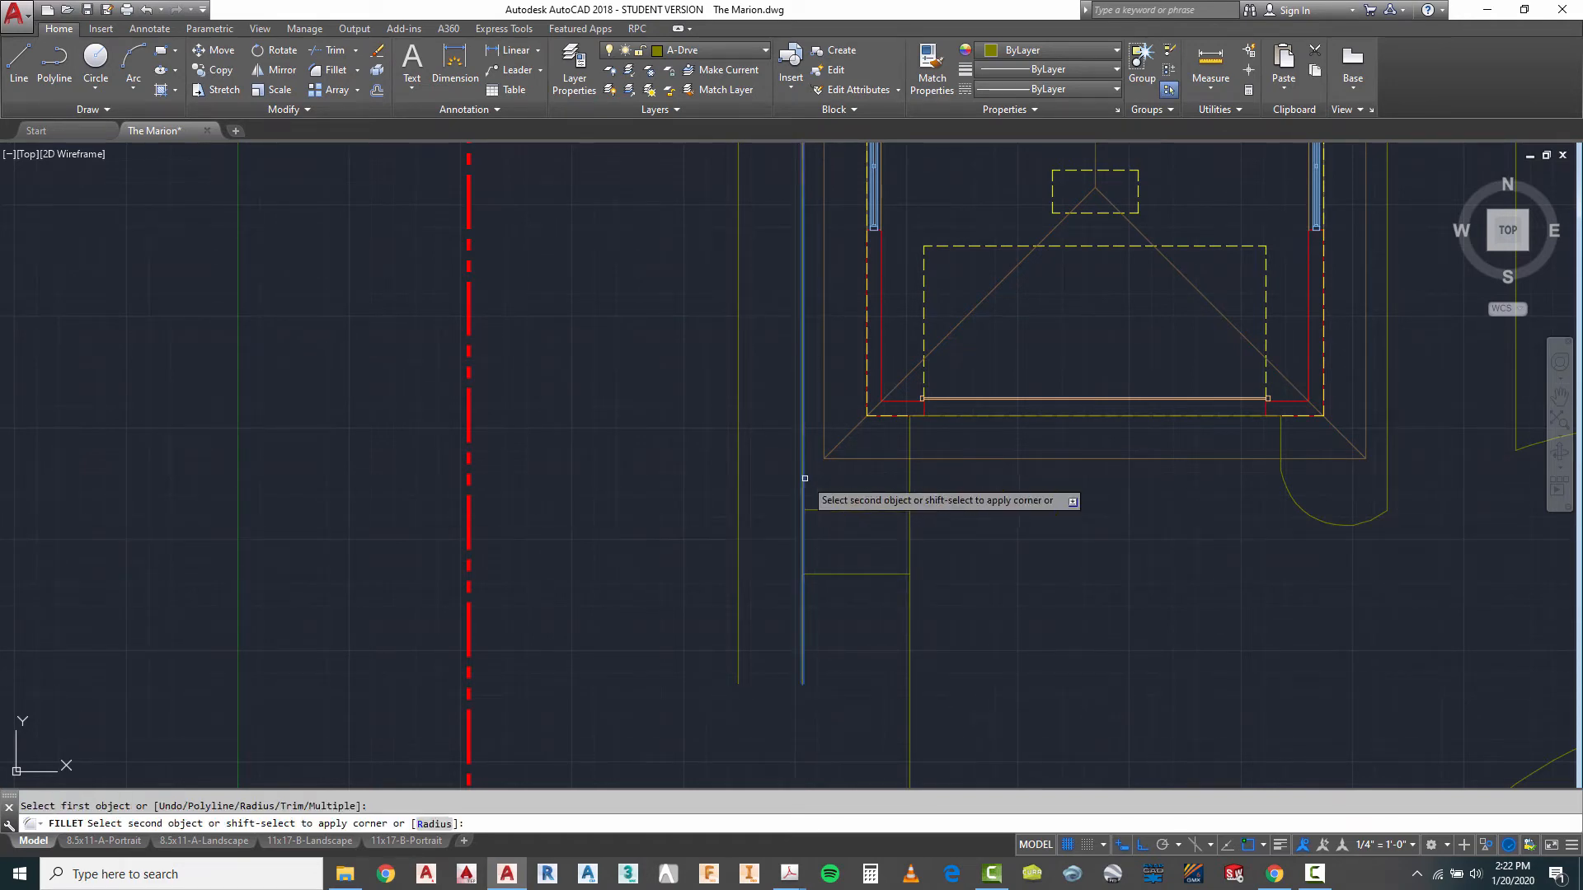
left_click(830, 510)
key("Return")
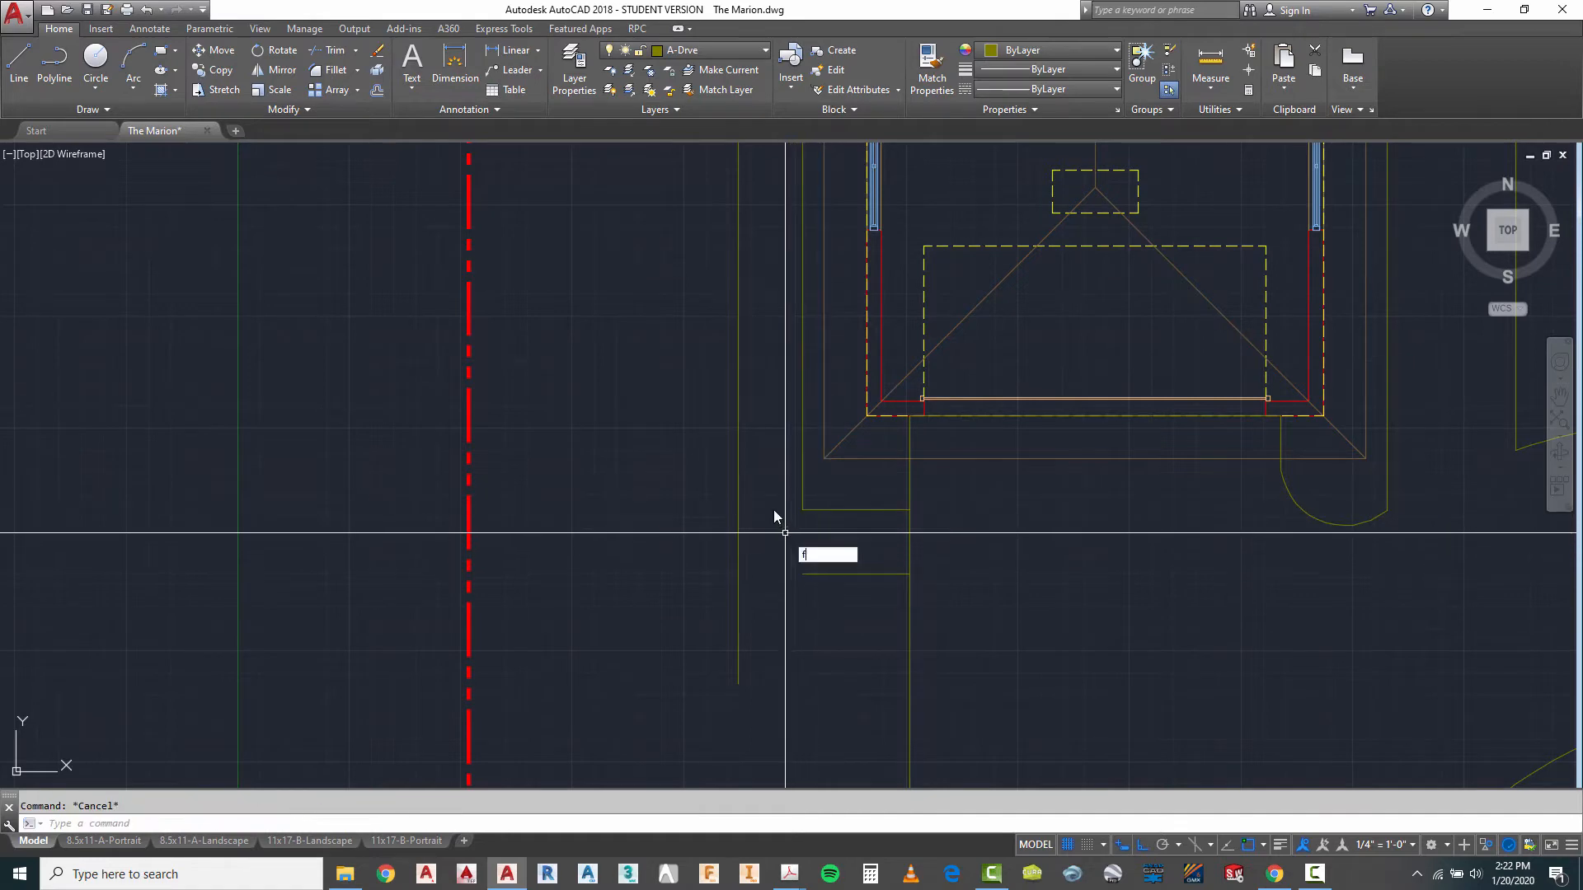
left_click(874, 571)
- Stretch the north ends of the two vertical side walkway lines northward alongside the house to its rear
scroll(865, 537, "down", 5)
scroll(857, 408, "up", 3)
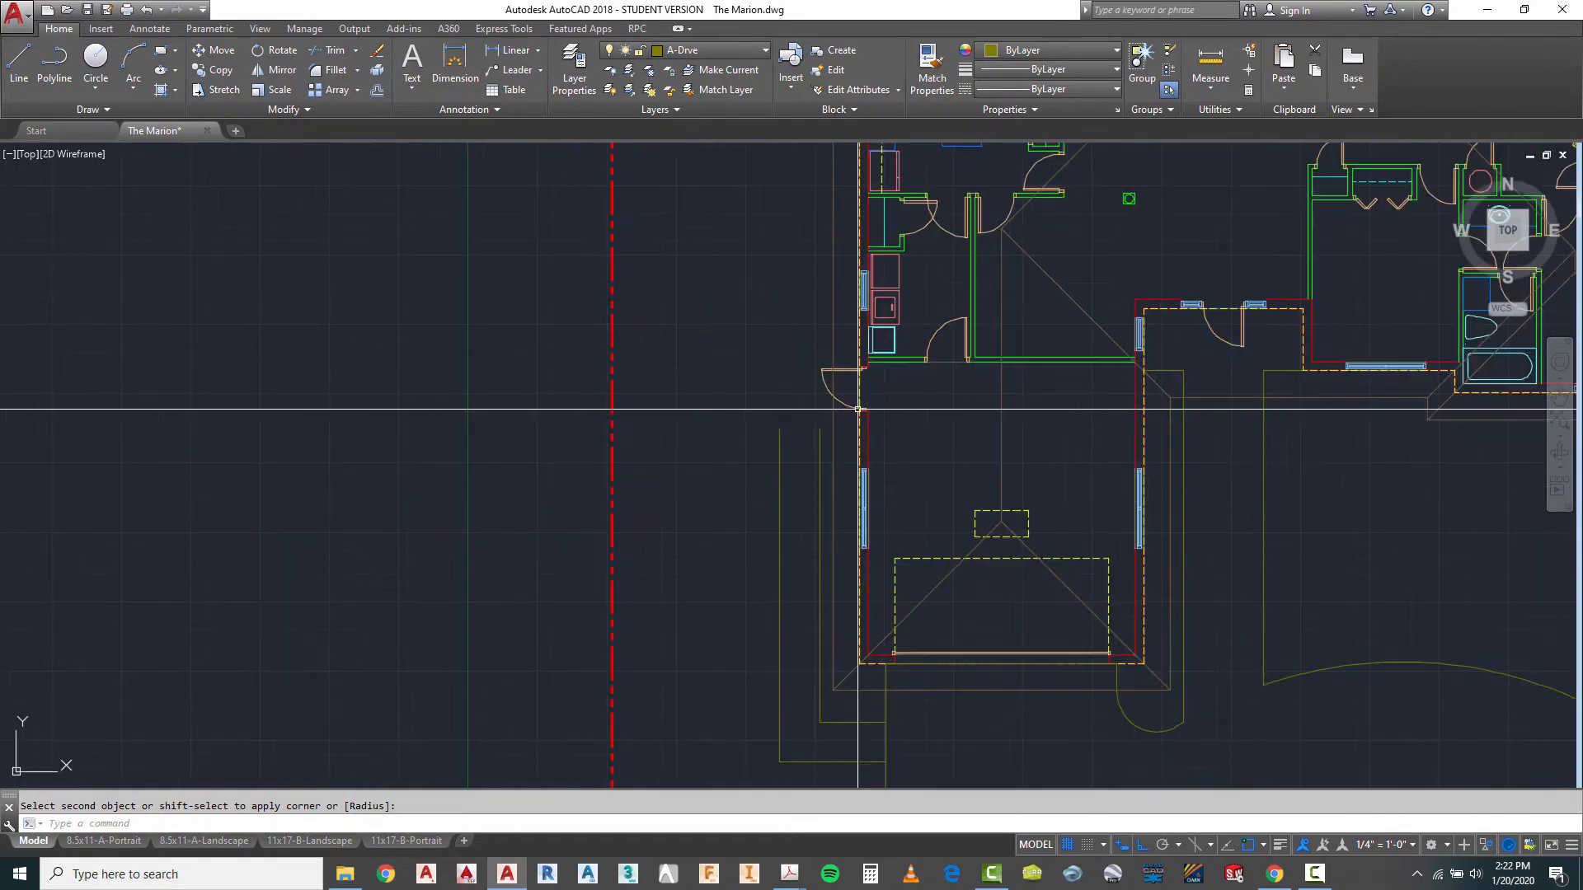
key("Escape")
key("Return")
left_click(834, 417)
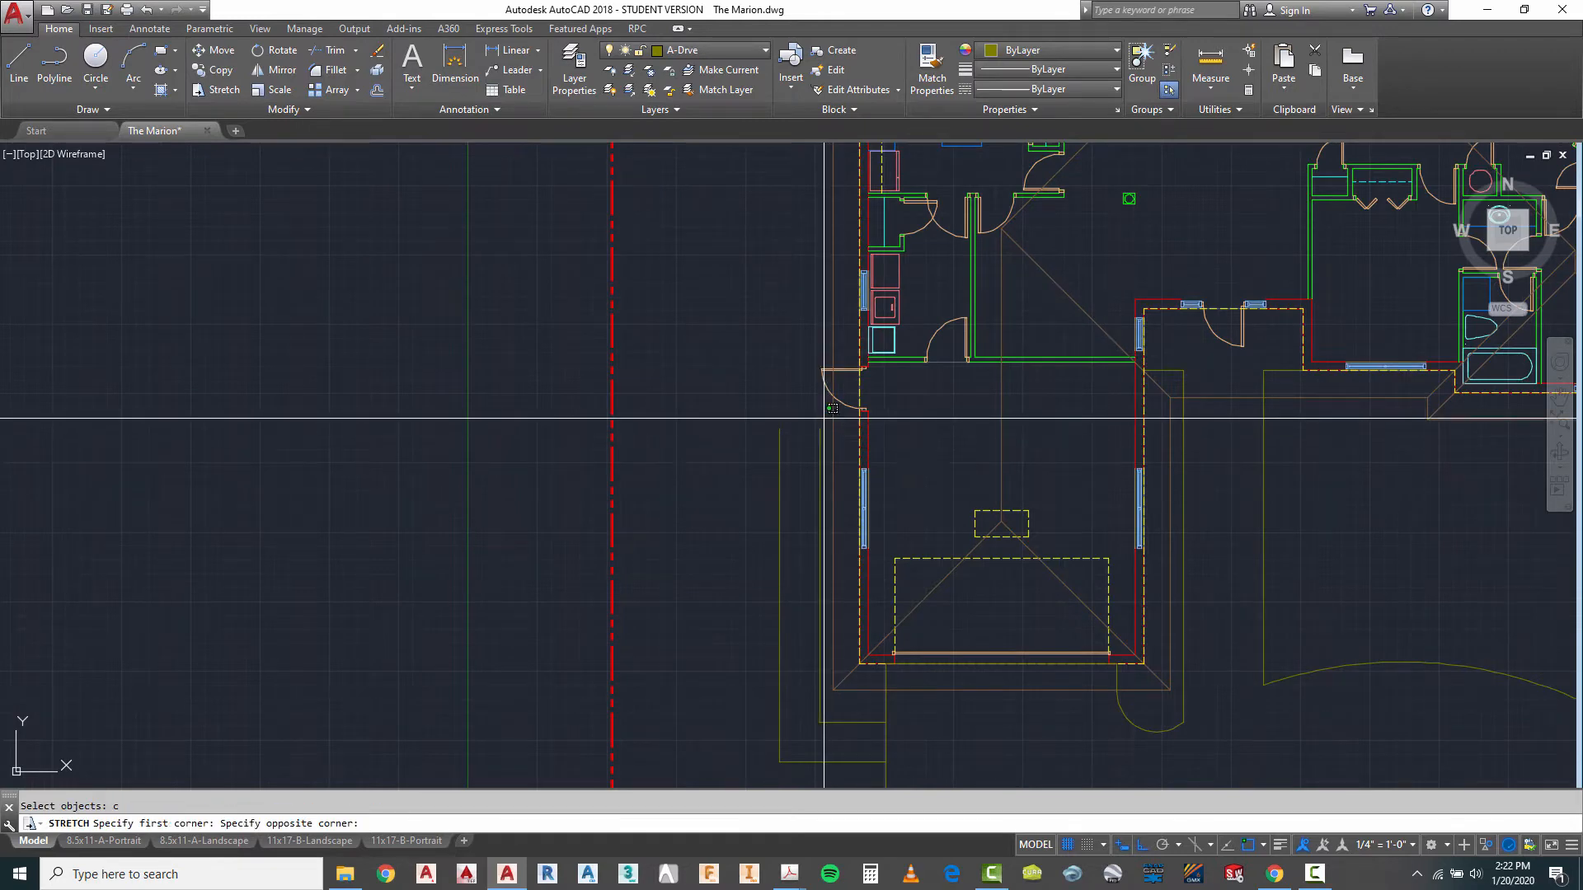
left_click(729, 446)
scroll(747, 495, "down", 5)
key("Return")
left_click(648, 453)
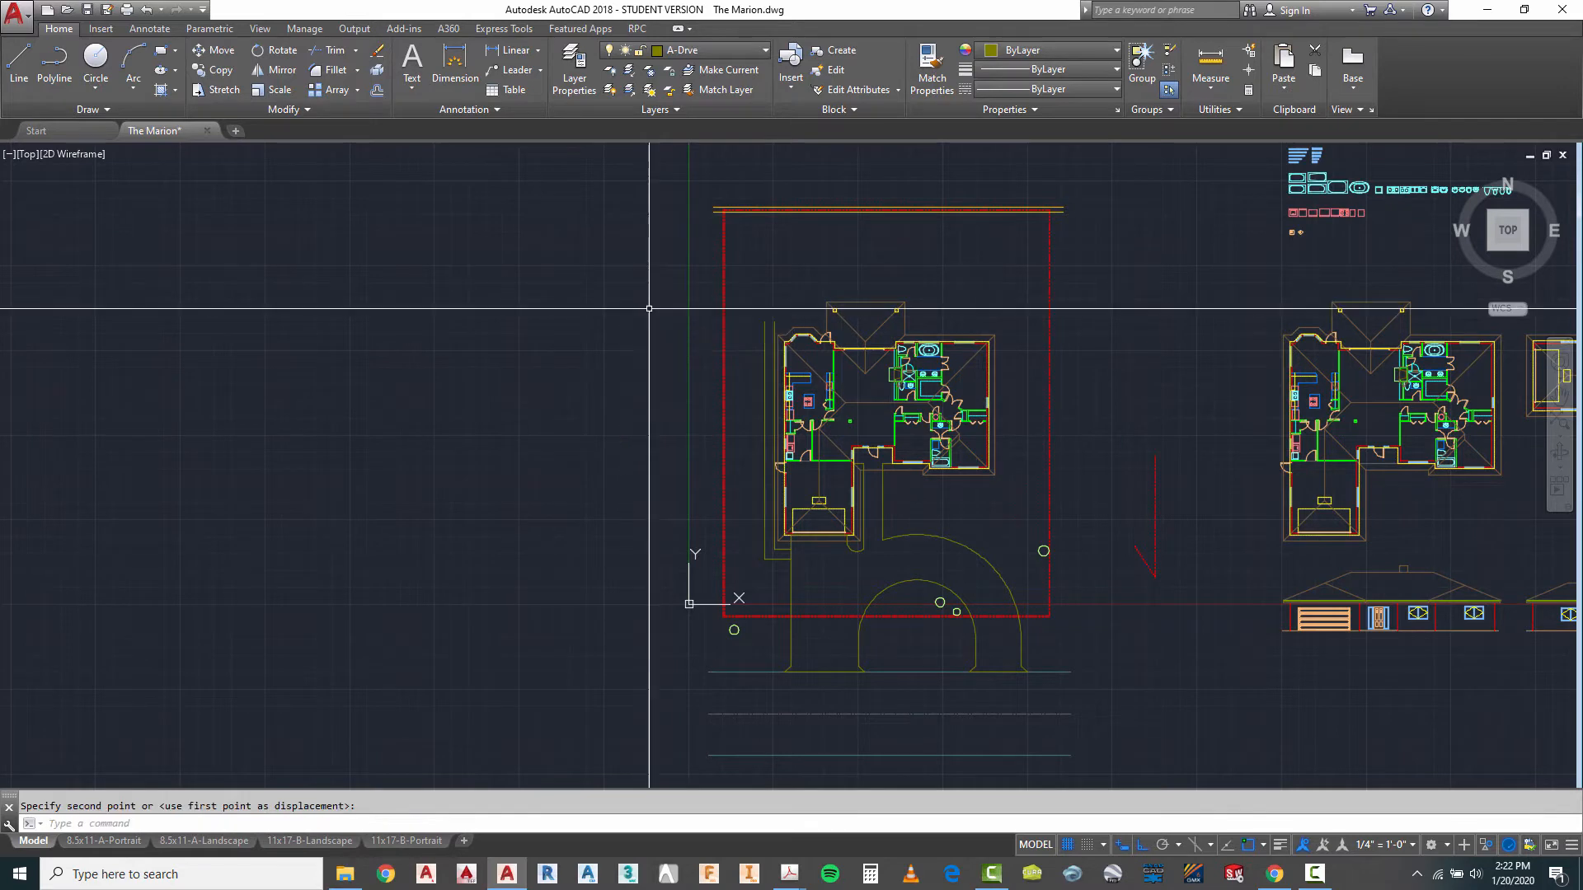
key("Escape")
- Trim the driveway's west edge between the two horizontal walkway lines to open the walkway into the driveway
scroll(915, 330, "up", 2)
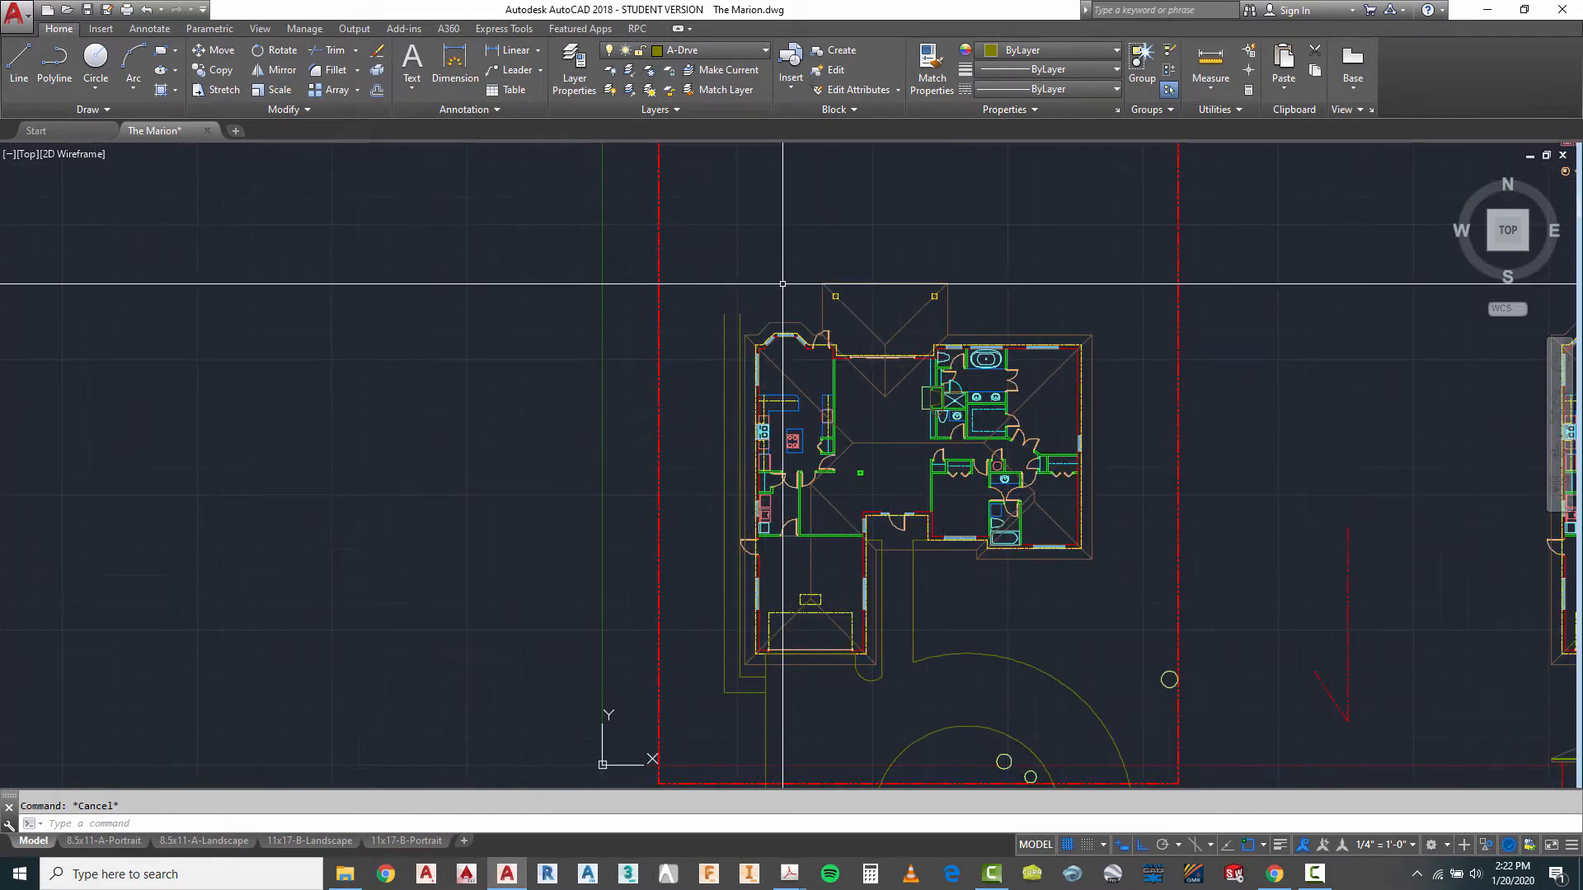
scroll(777, 272, "down", 2)
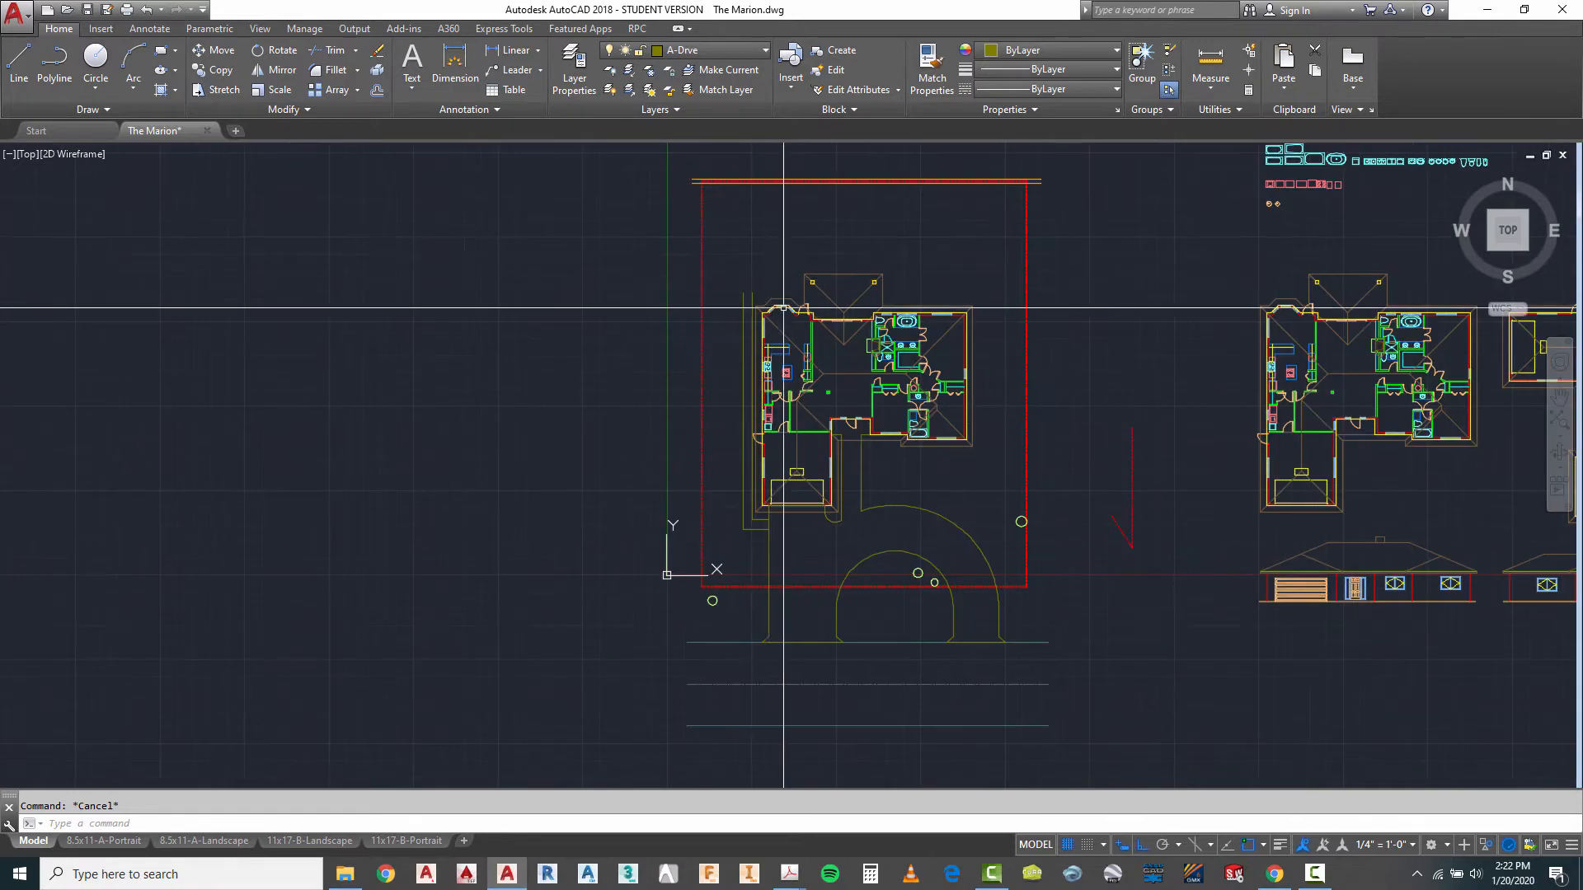
scroll(757, 545, "up", 6)
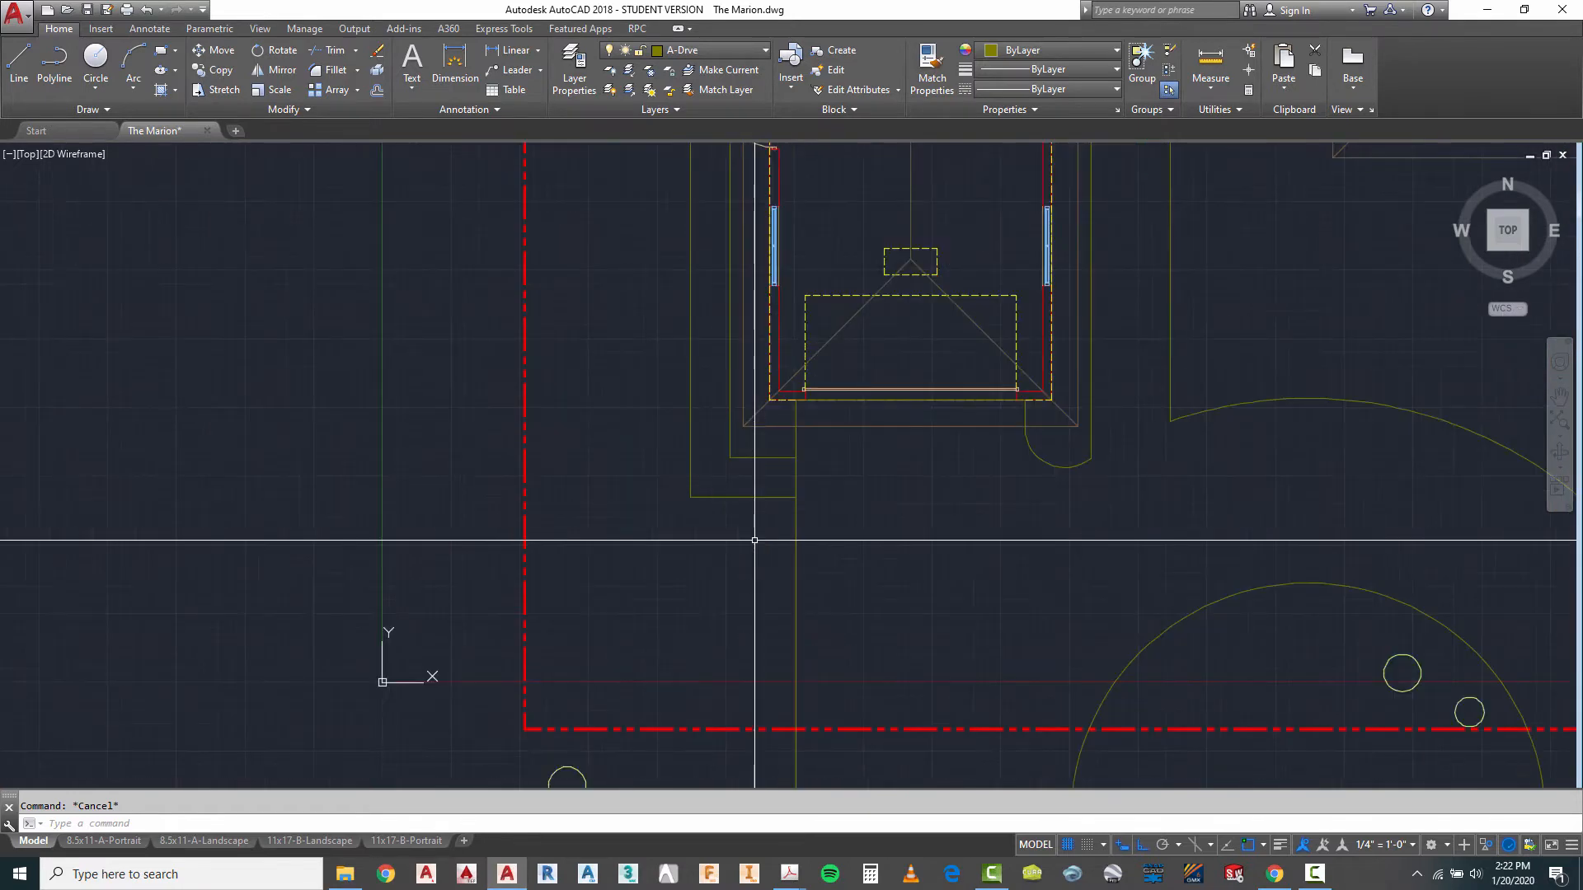
key("space")
left_click(810, 443)
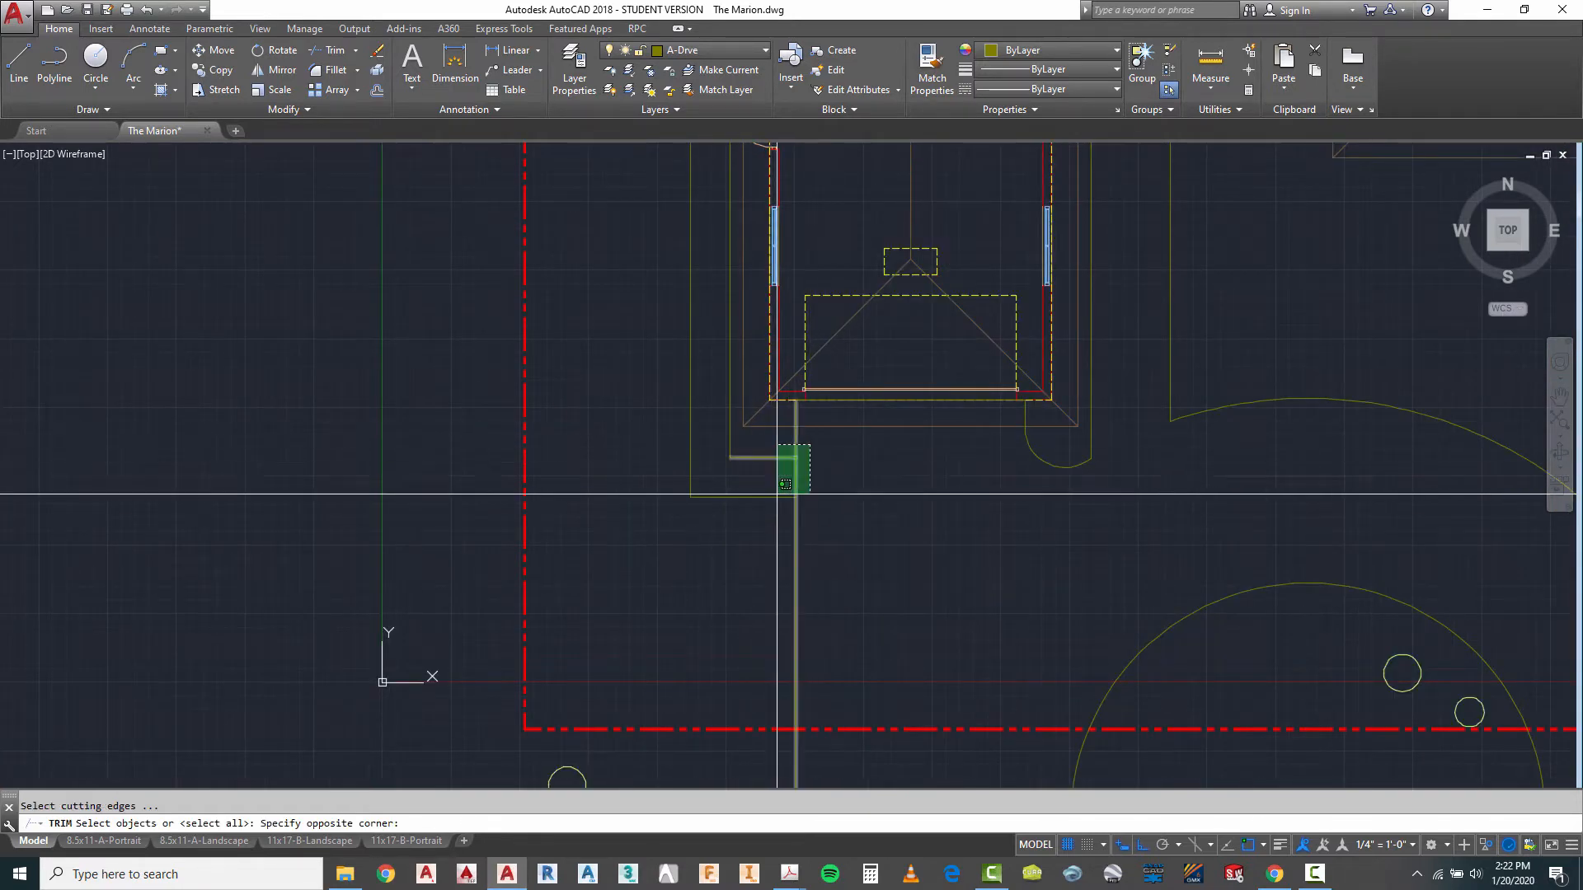
left_click(777, 506)
key("space")
key("Escape")
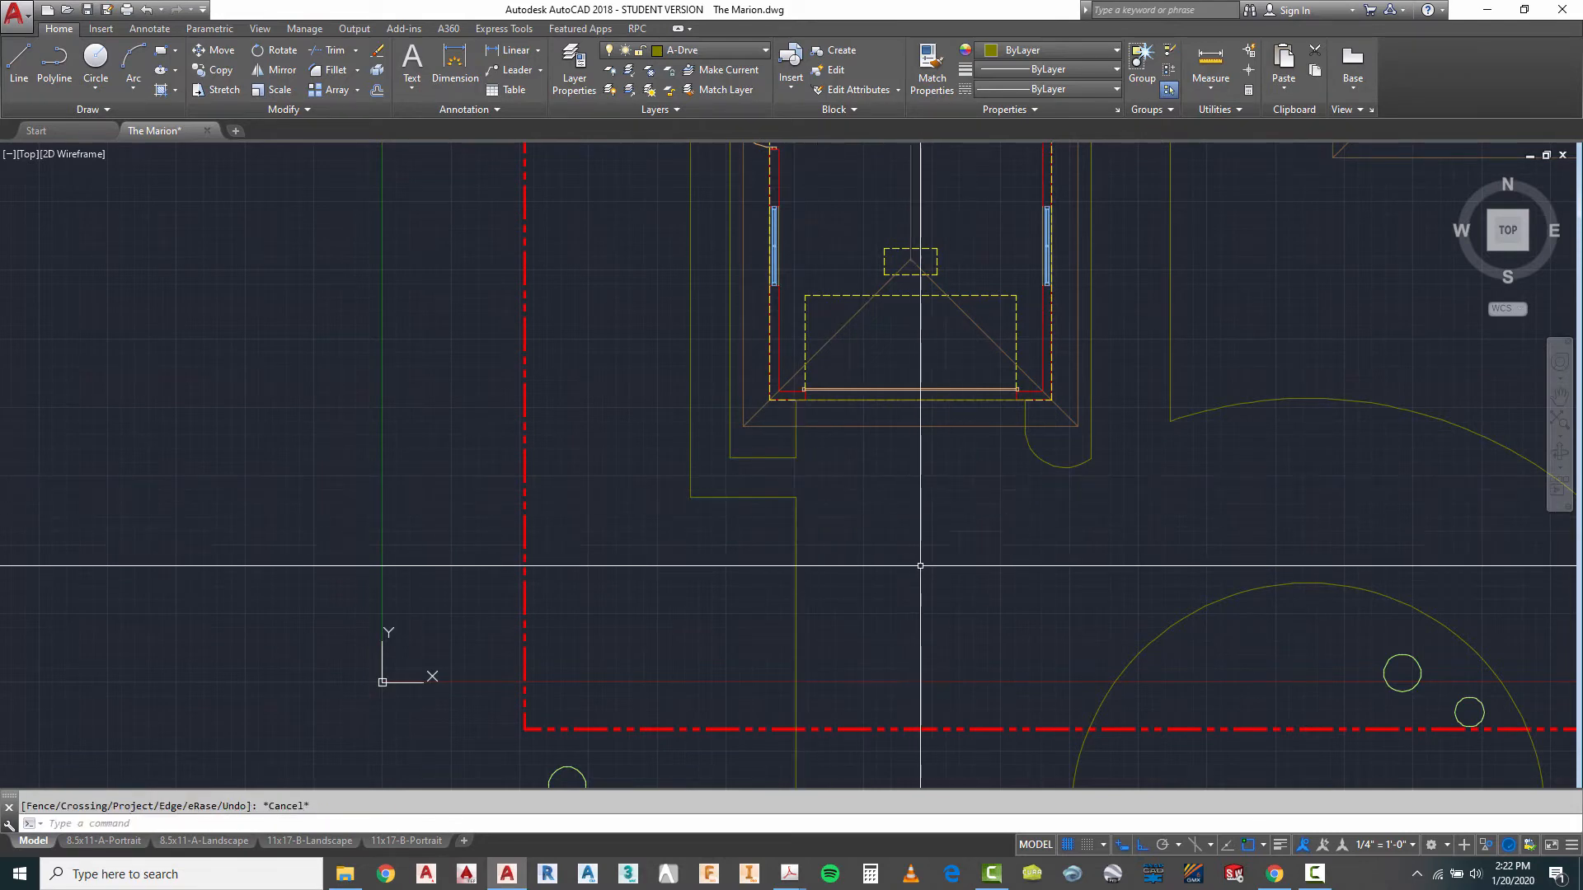
- Draw a horizontal line from the midpoint of the garage side door opening west to the walkway's inner edge
scroll(738, 608, "down", 1)
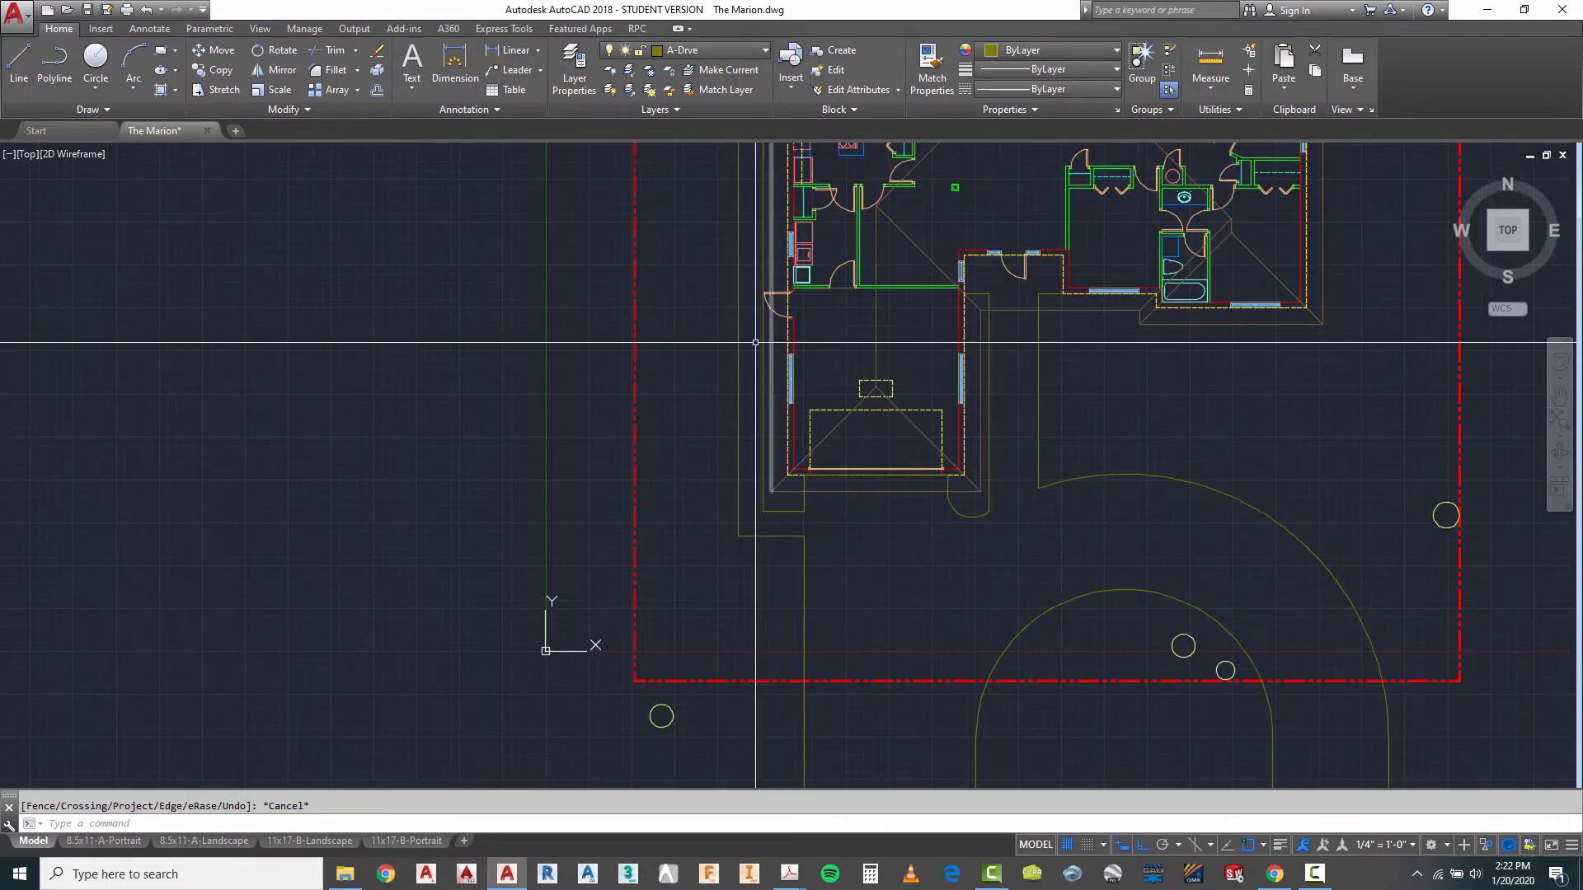
scroll(865, 285, "up", 3)
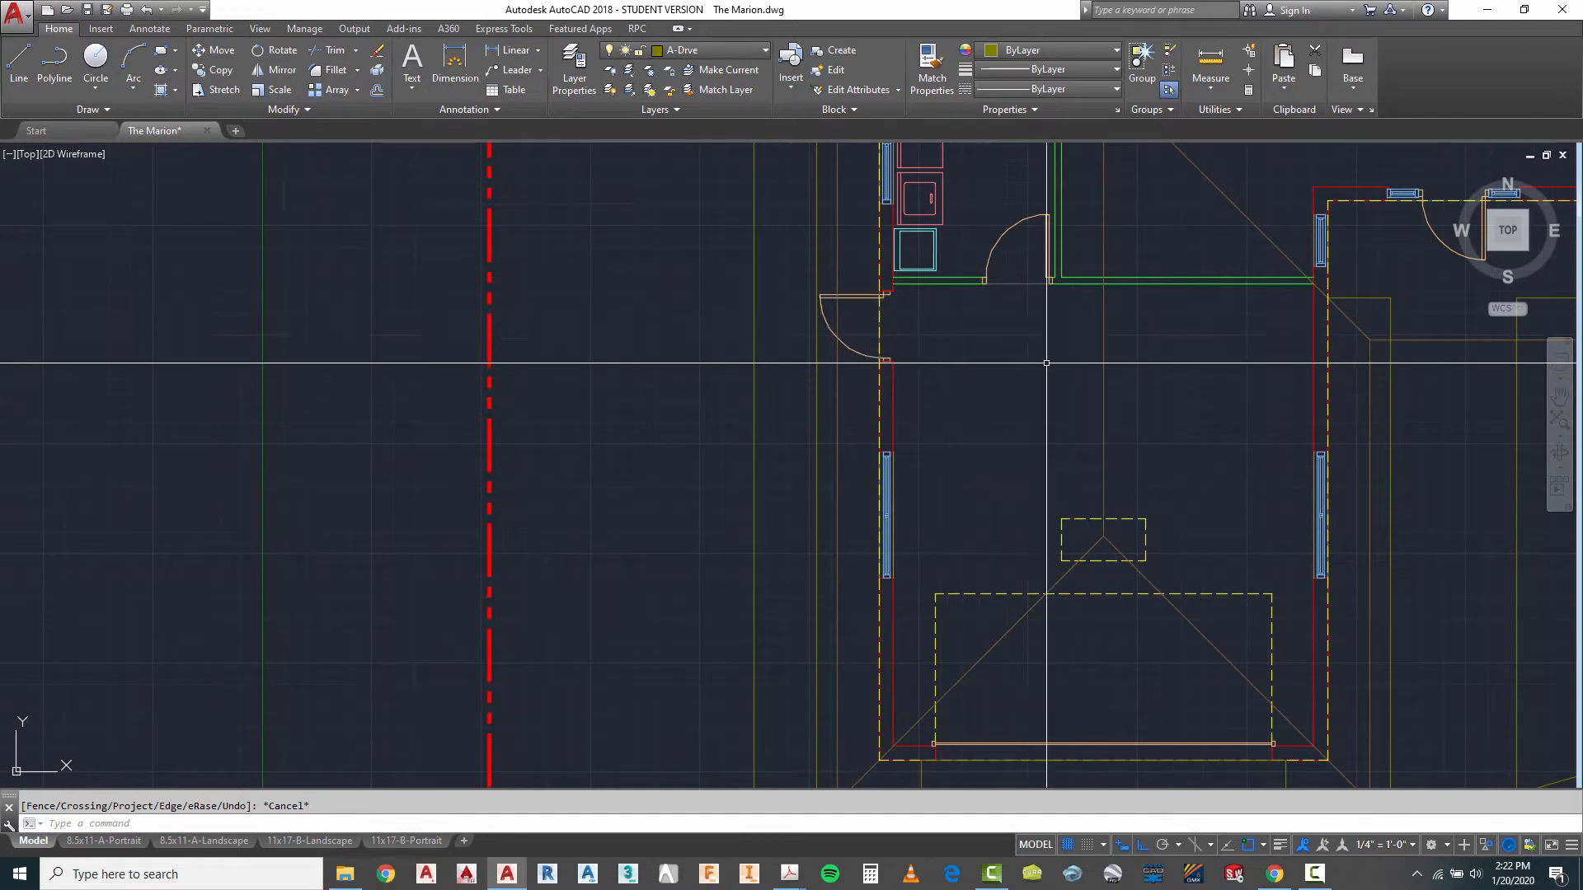
left_click(16, 69)
scroll(825, 300, "up", 4)
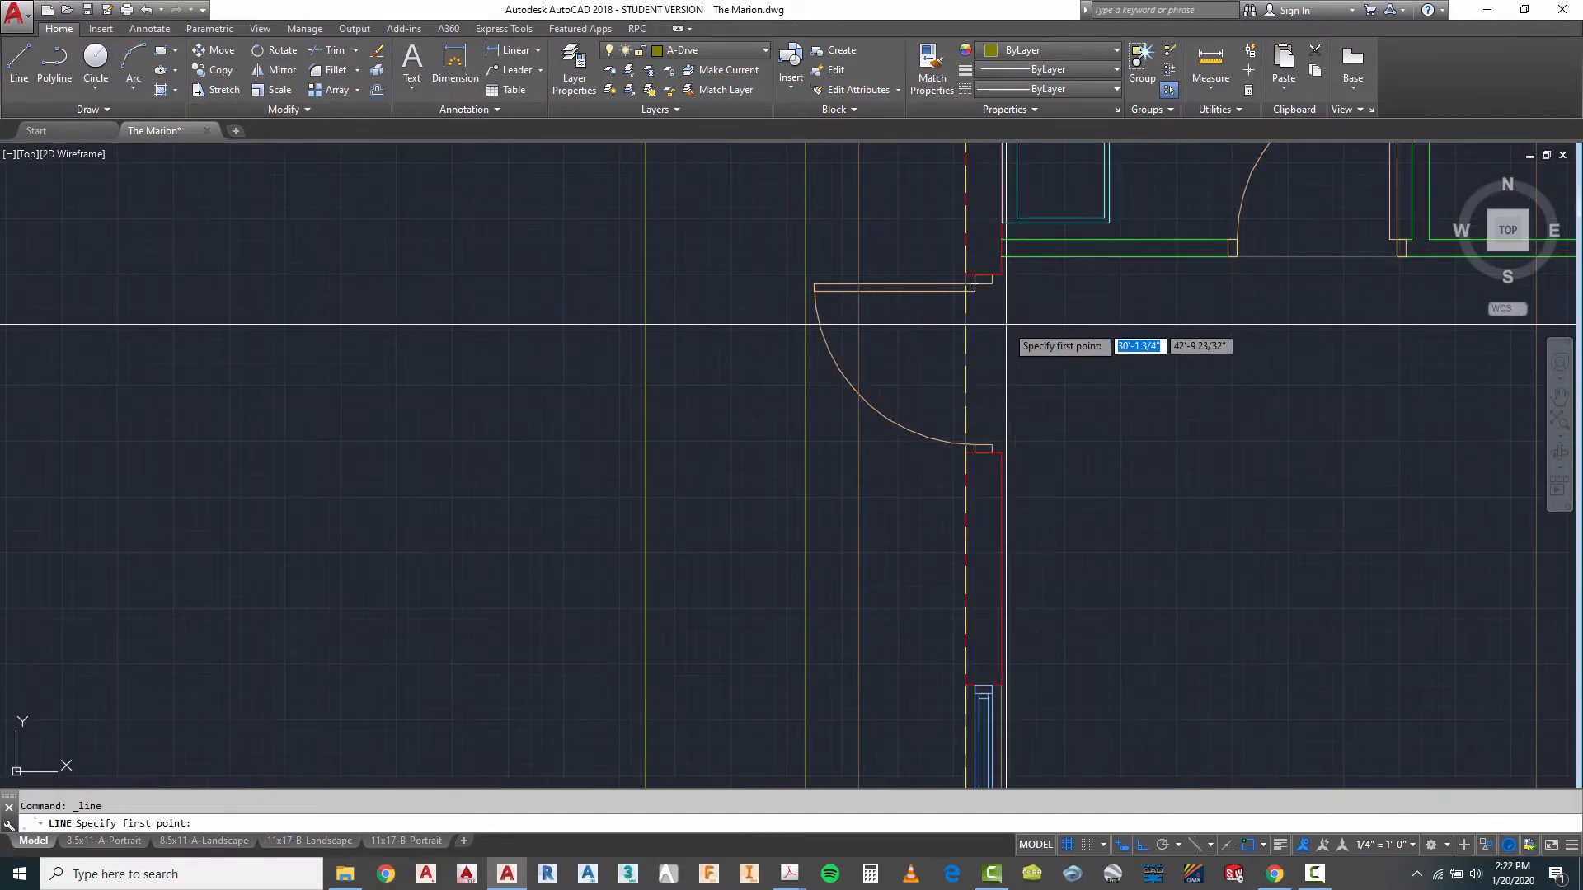
right_click(1049, 327, "shift")
left_click(1102, 372)
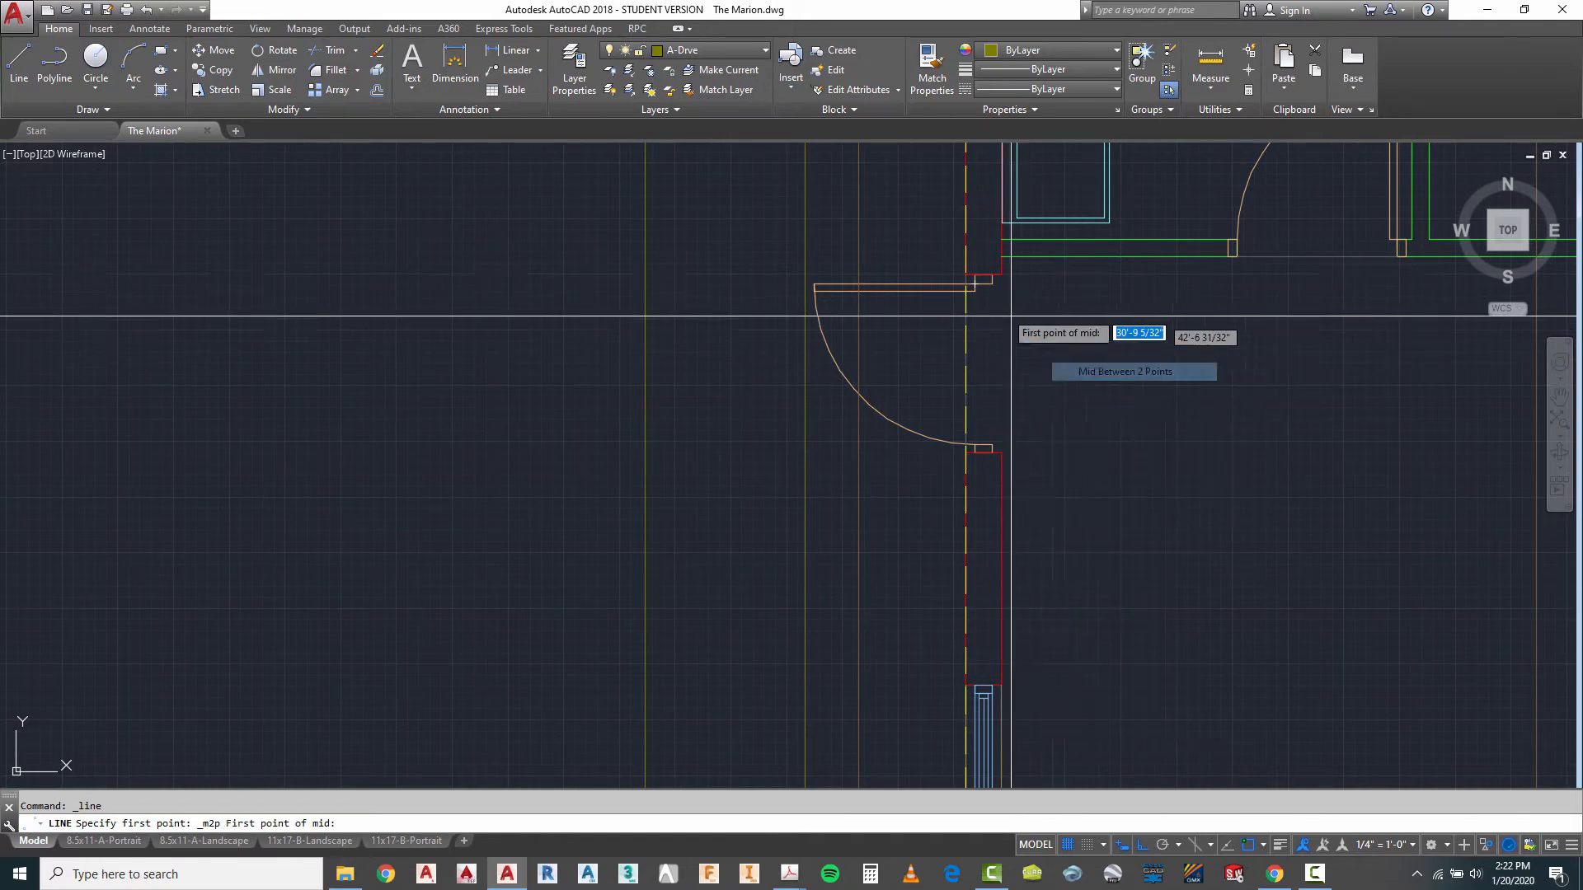
left_click(975, 275)
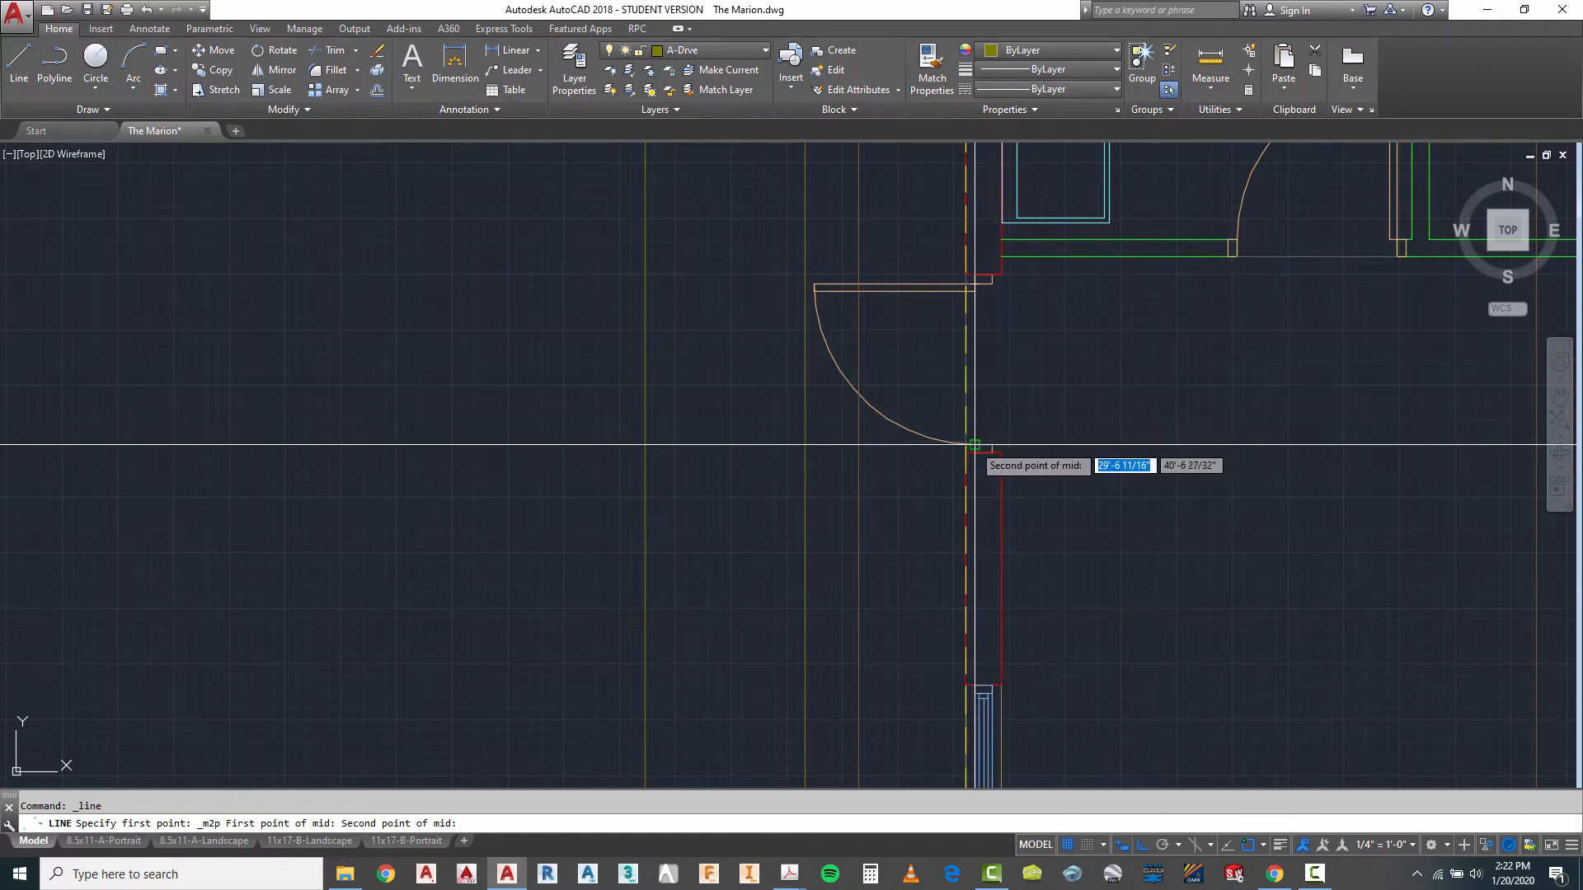
left_click(805, 363)
key("Escape")
key("Escape")
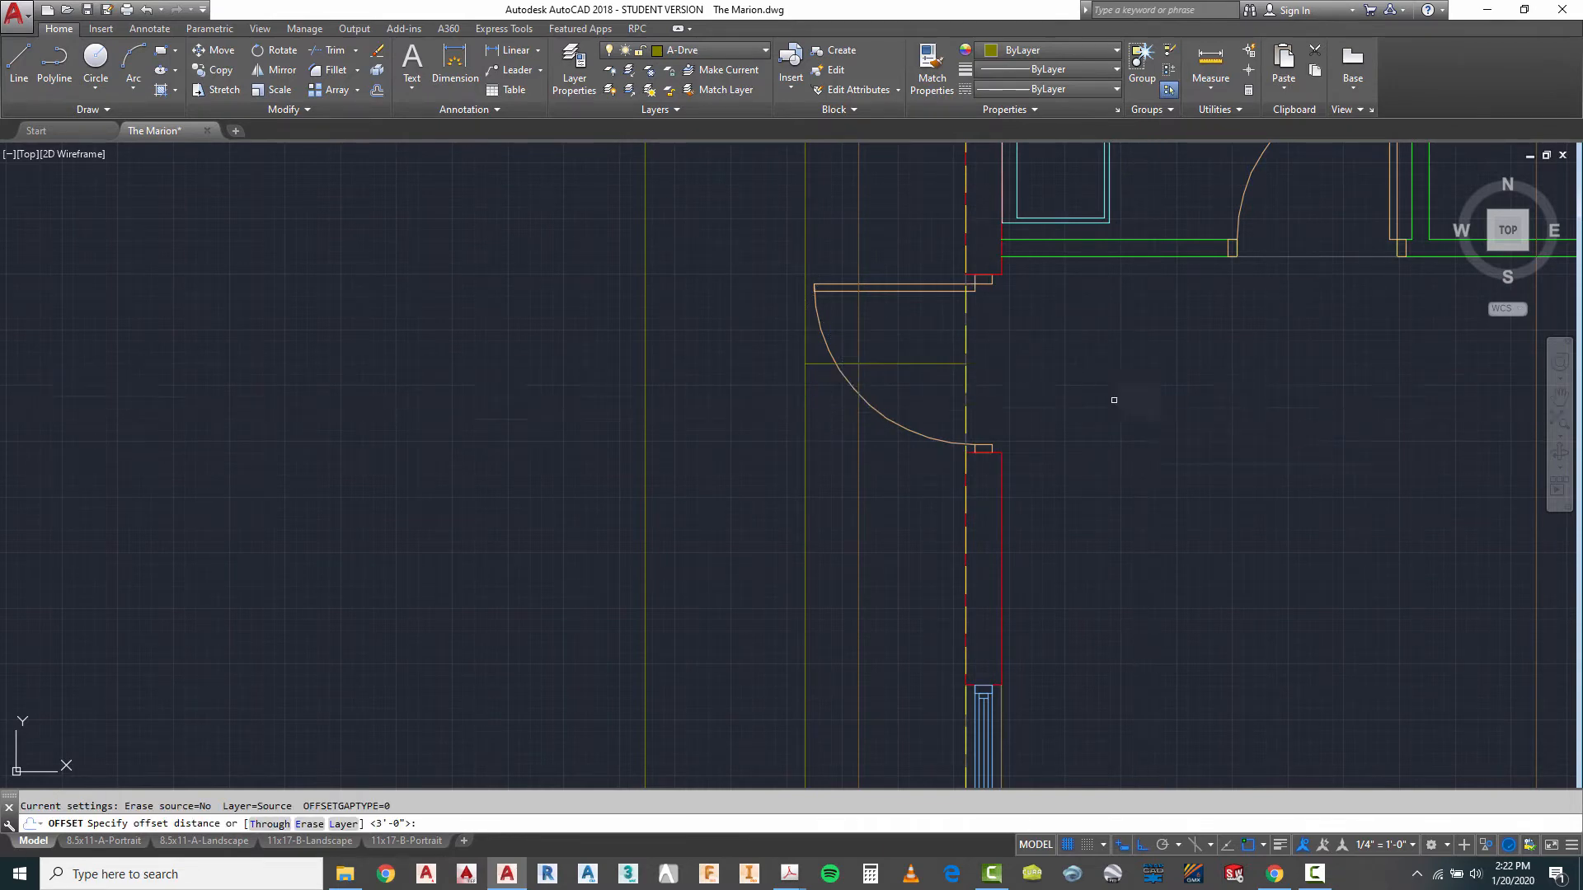
- Offset the side door's centre line to the north and south, and erase the original centre line
left_click(929, 355)
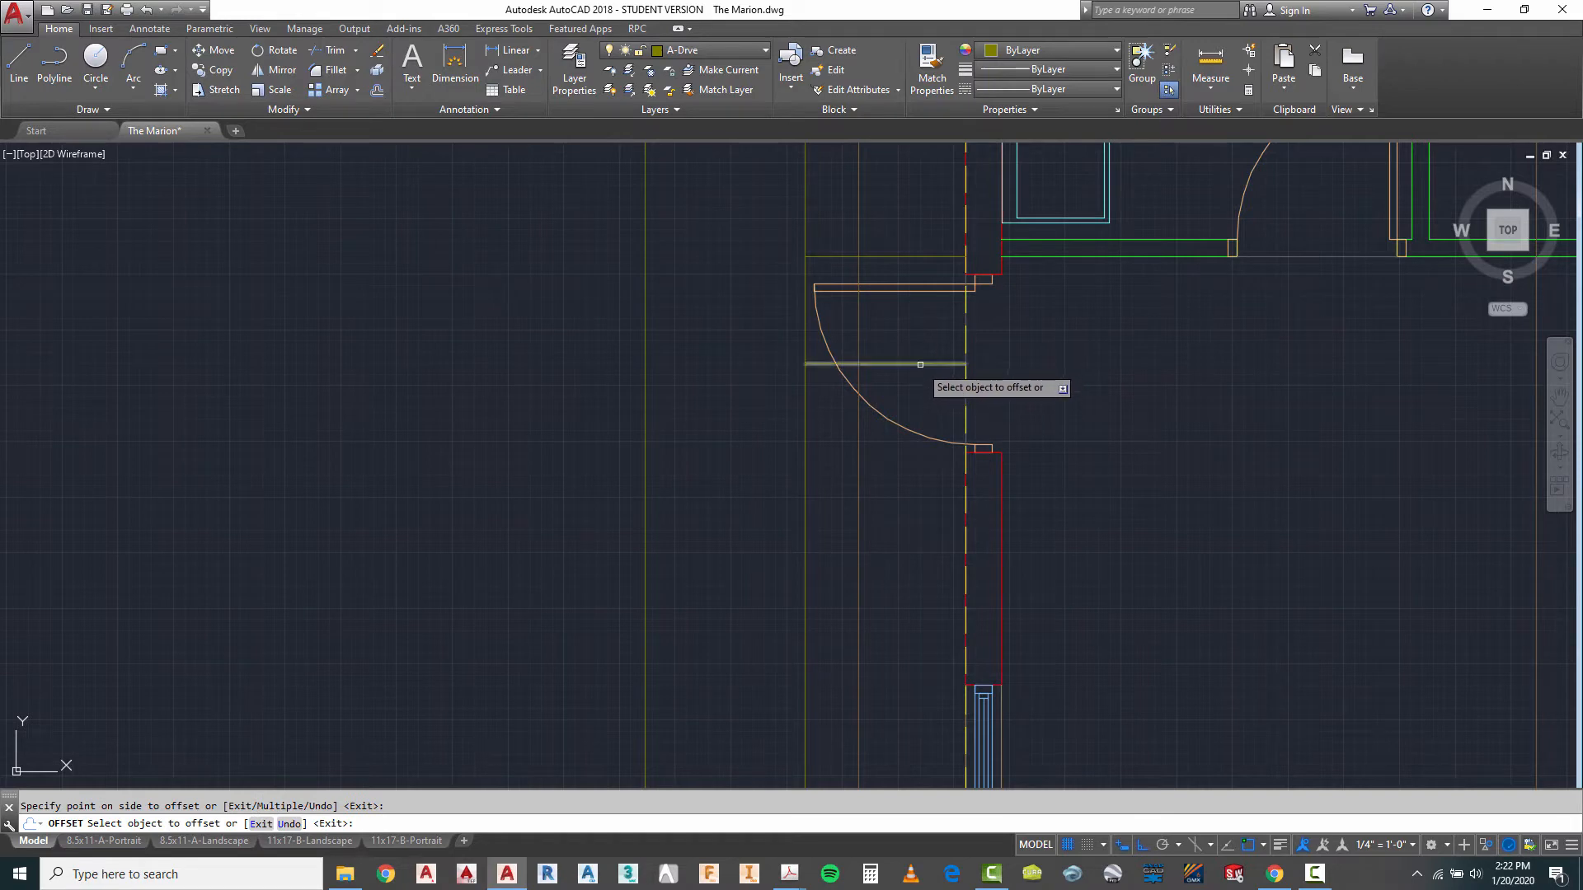
left_click(920, 365)
left_click(912, 417)
key("Escape")
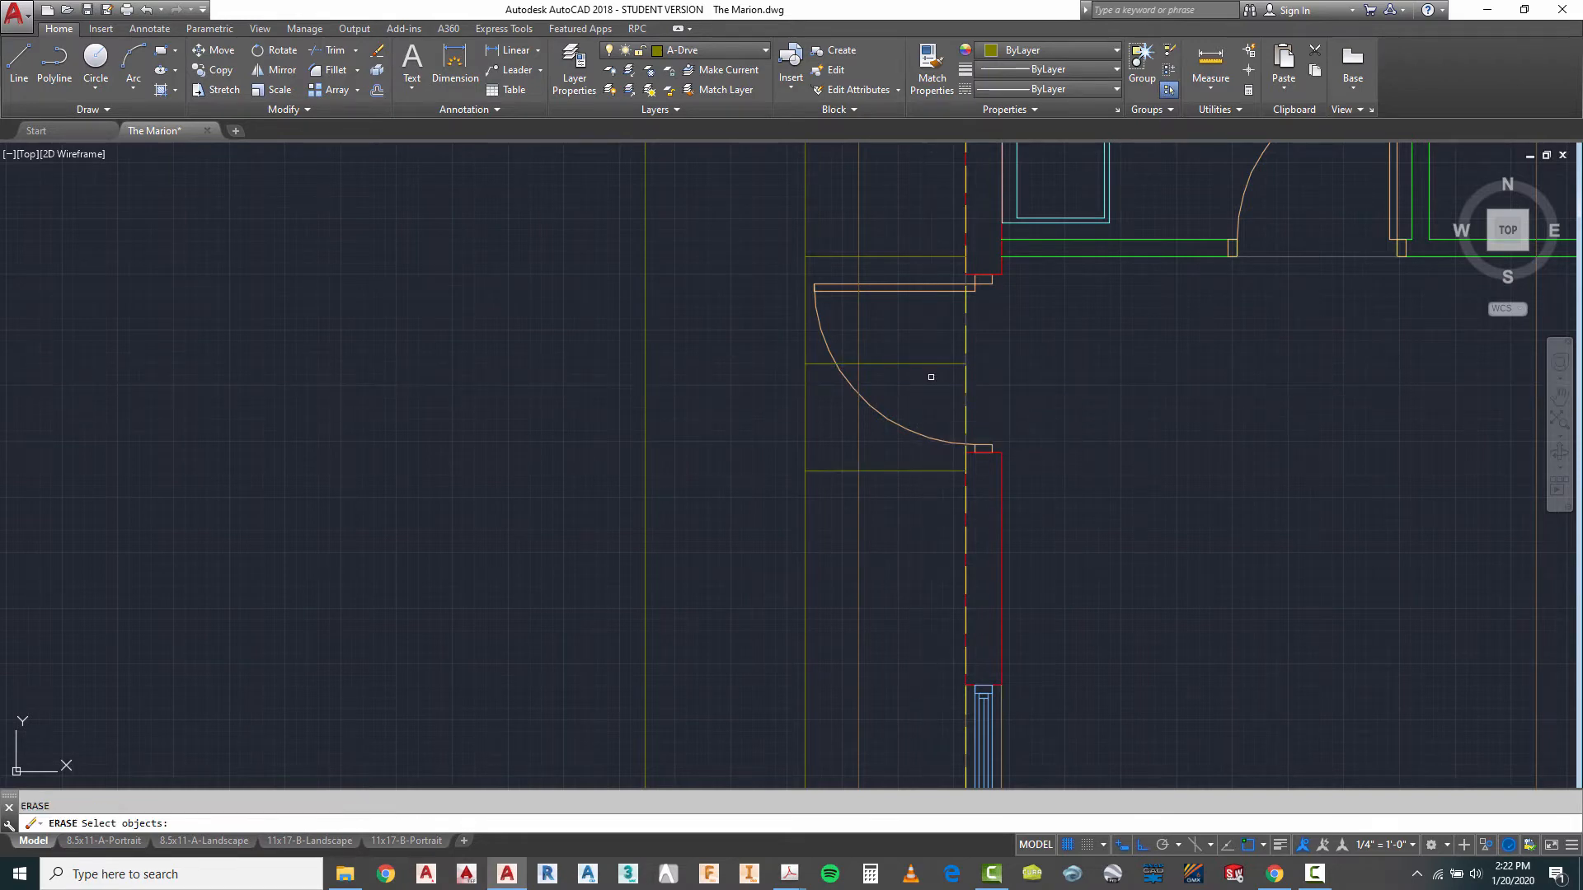
left_click(929, 364)
key("Return")
key("Escape")
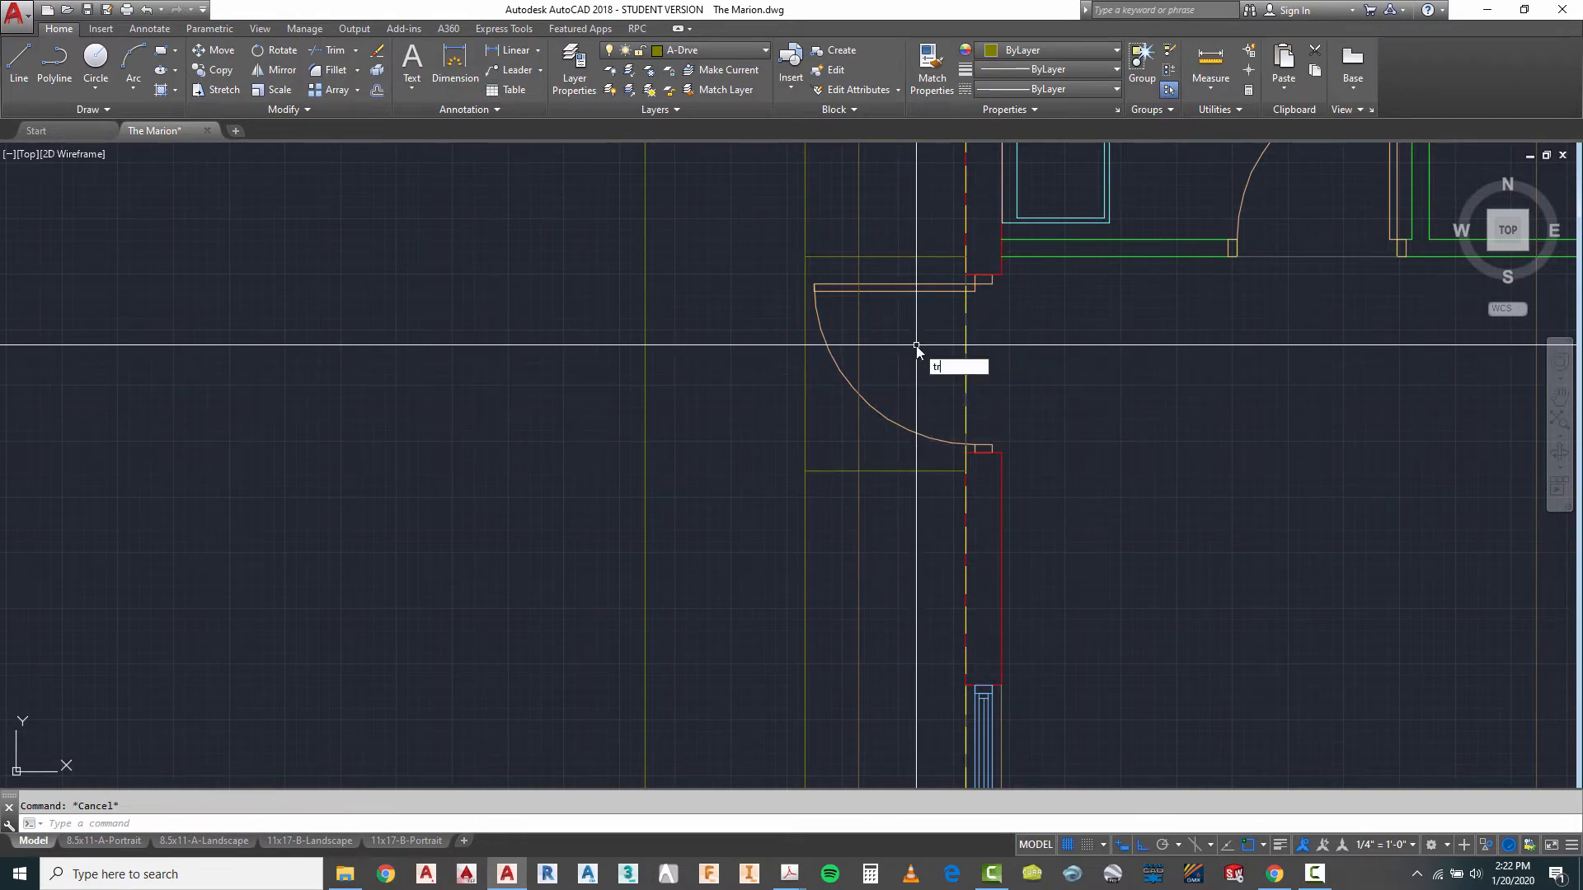
- Trim the walkway's inner edge between the two horizontal lines at the garage side door
type("tr")
key("Return")
left_click(820, 213)
left_click(804, 450)
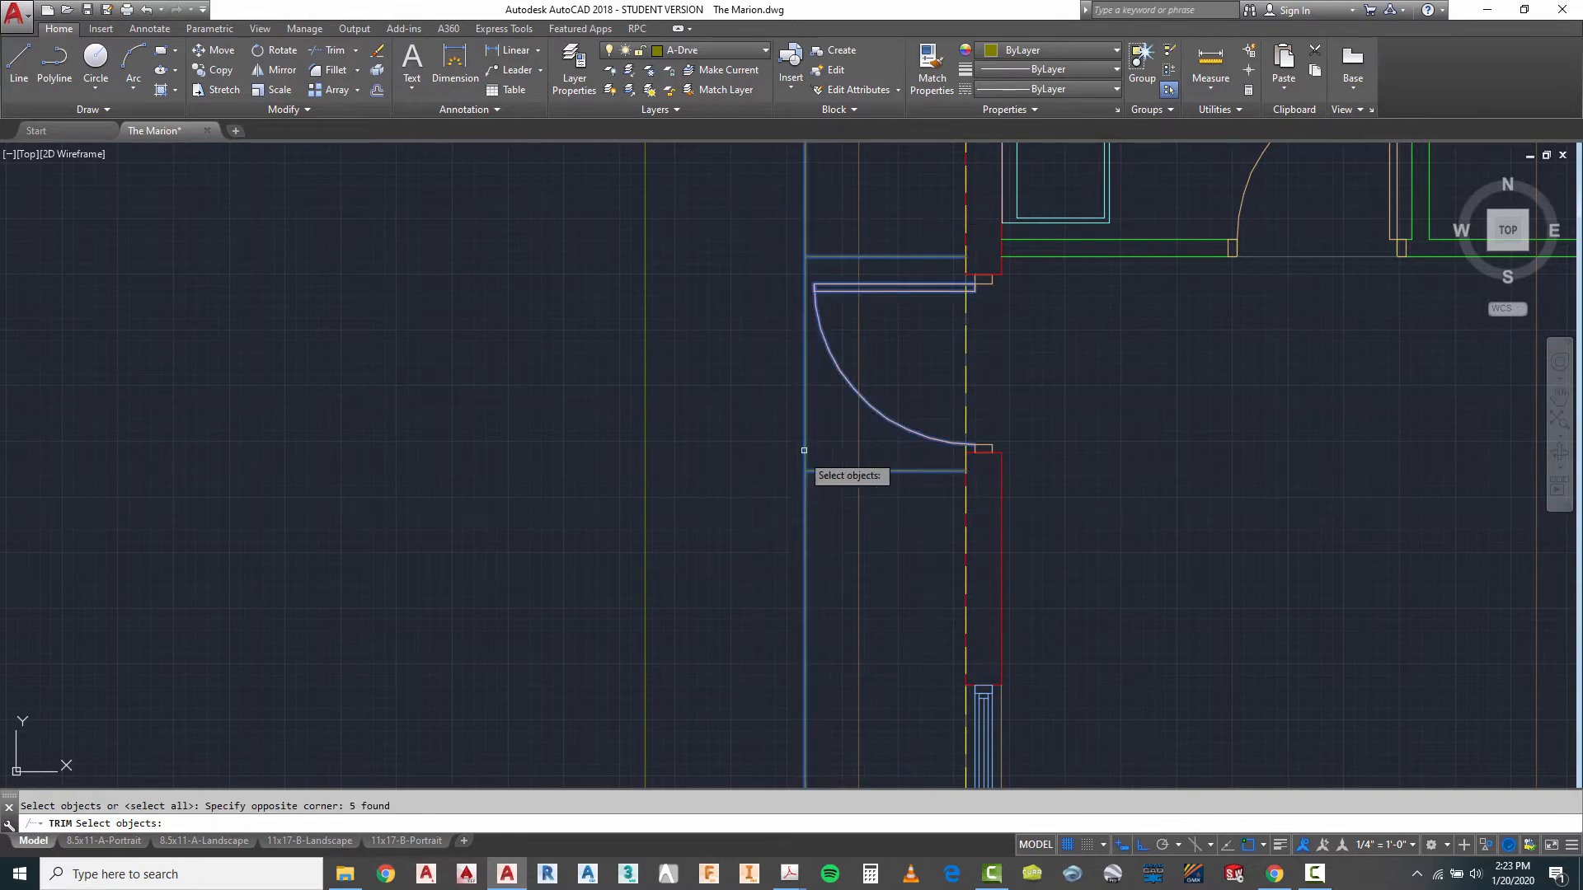
key("Return")
left_click(804, 432)
key("Escape")
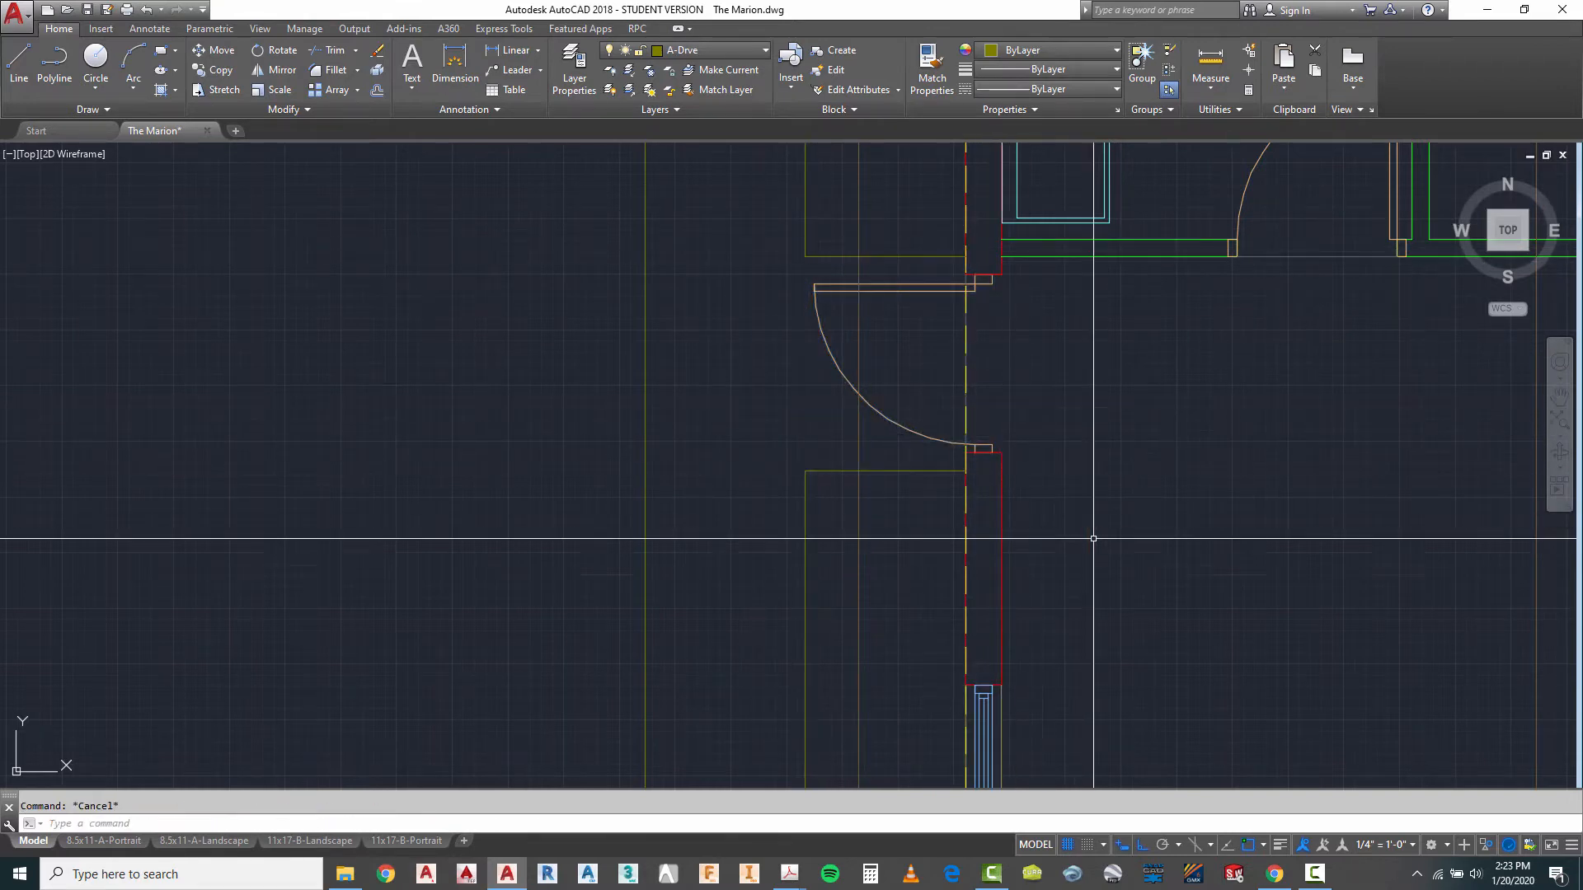
- Draw a vertical line along the garage wall across the side door opening, joining the two short walkway lines
scroll(966, 291, "down", 4)
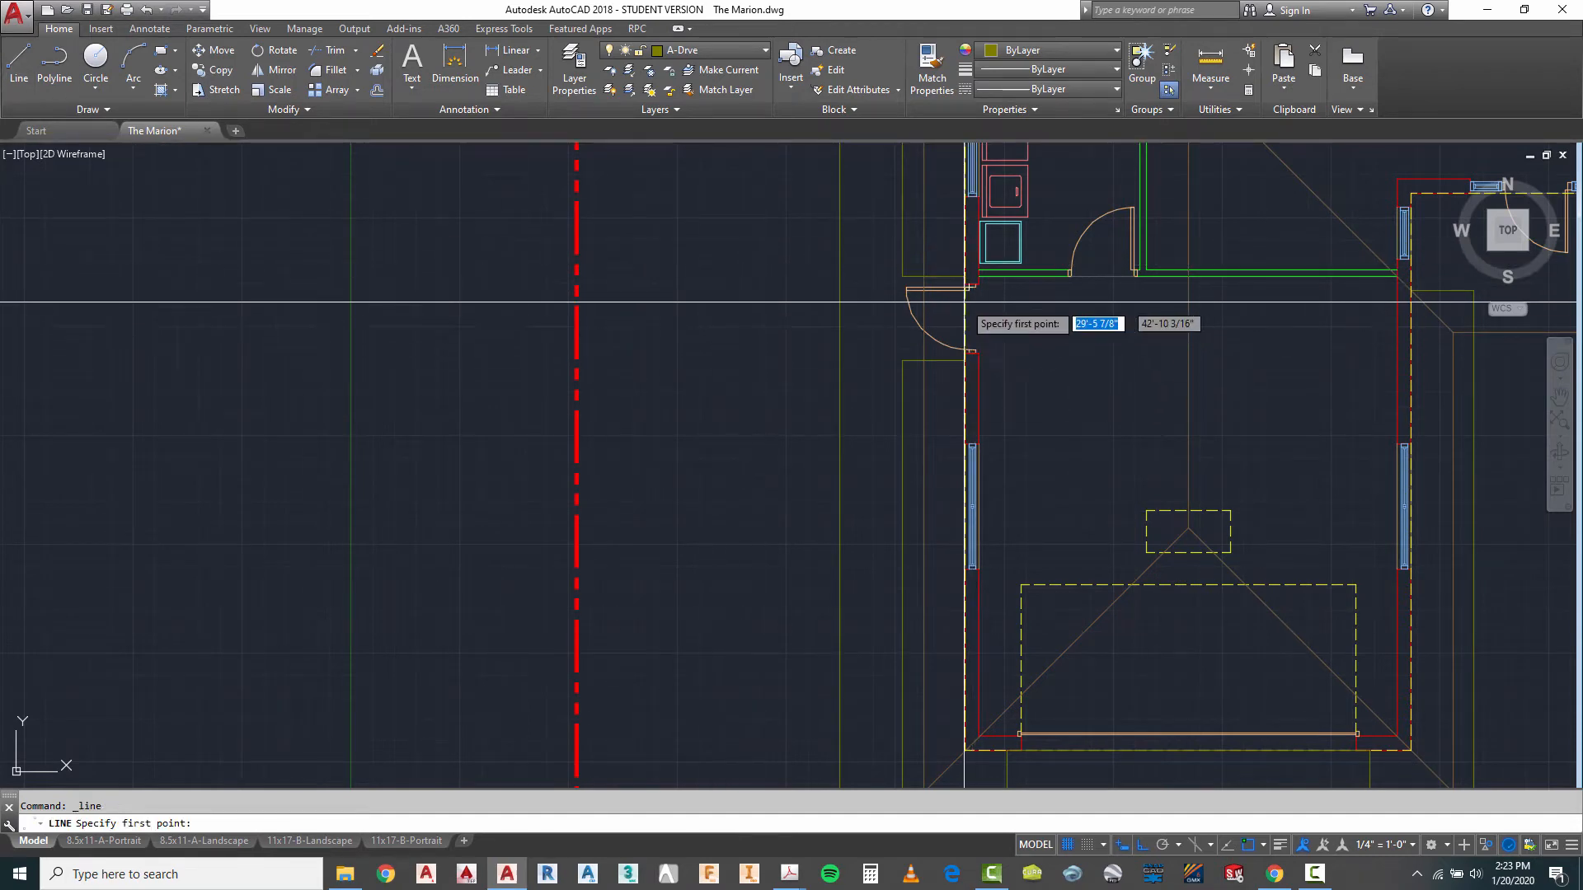
scroll(968, 305, "up", 3)
left_click(962, 238)
scroll(971, 431, "down", 5)
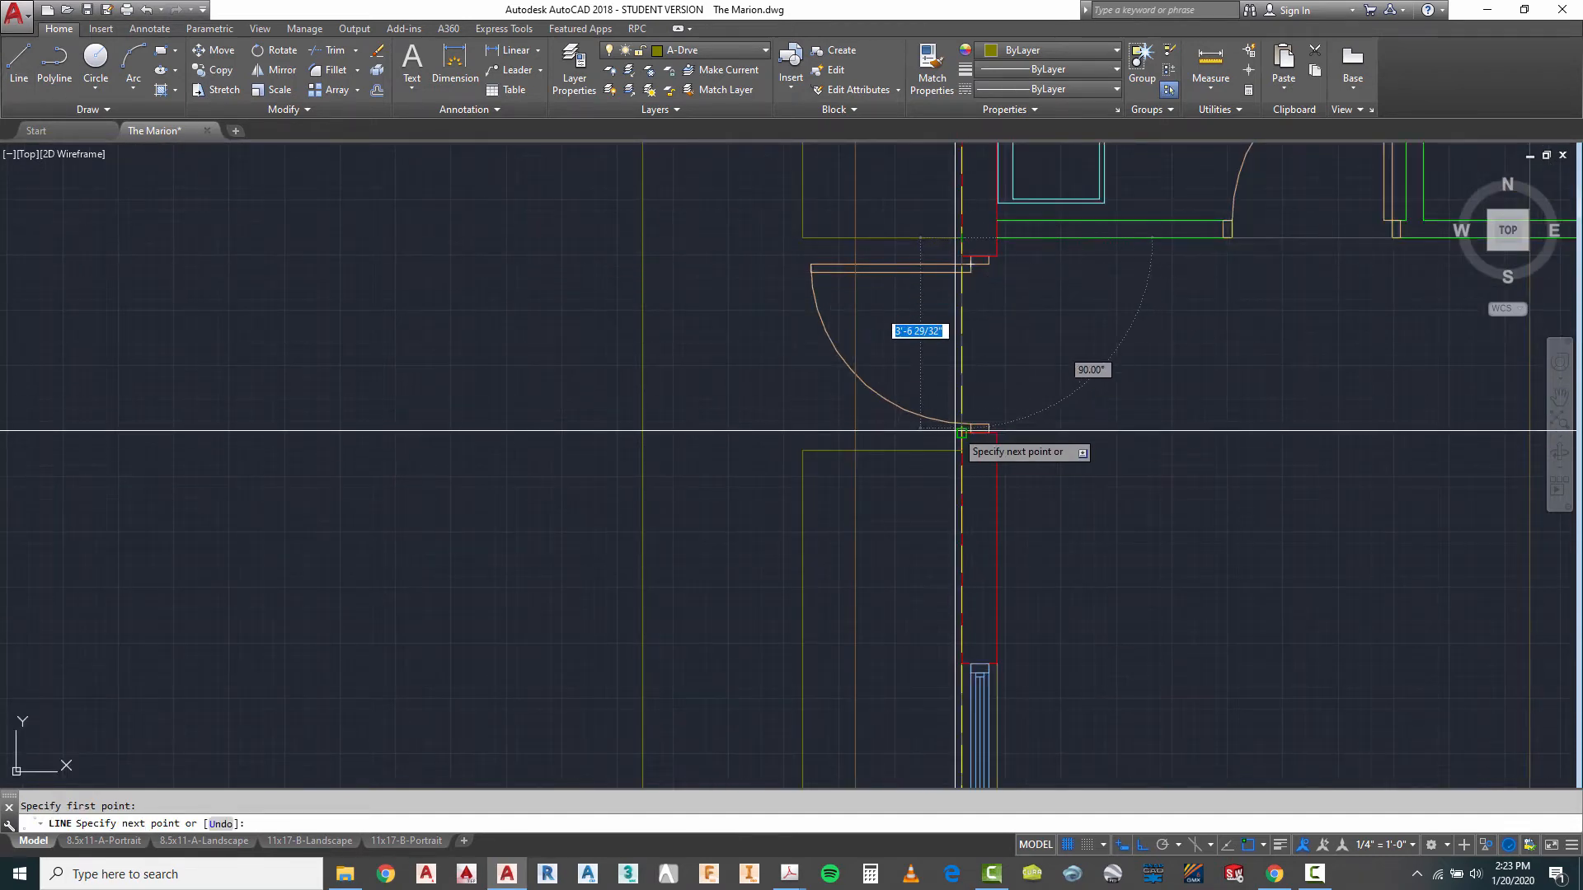
key("Escape")
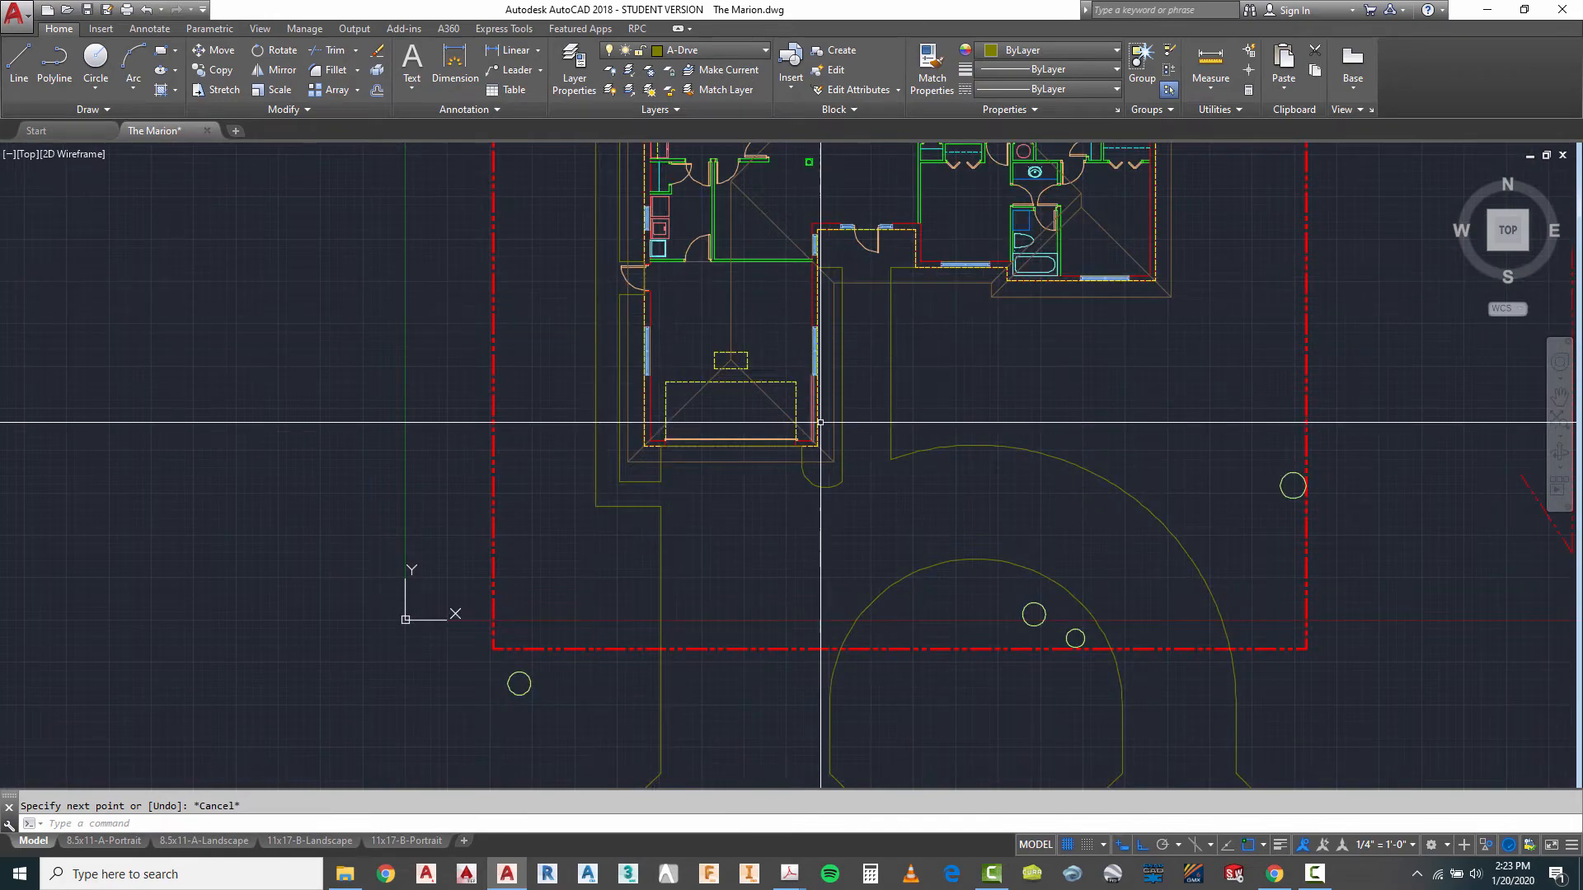
- Examine the driveway and walkway layout on the site plan, from the house to the driveway entrances at the street
scroll(833, 466, "down", 4)
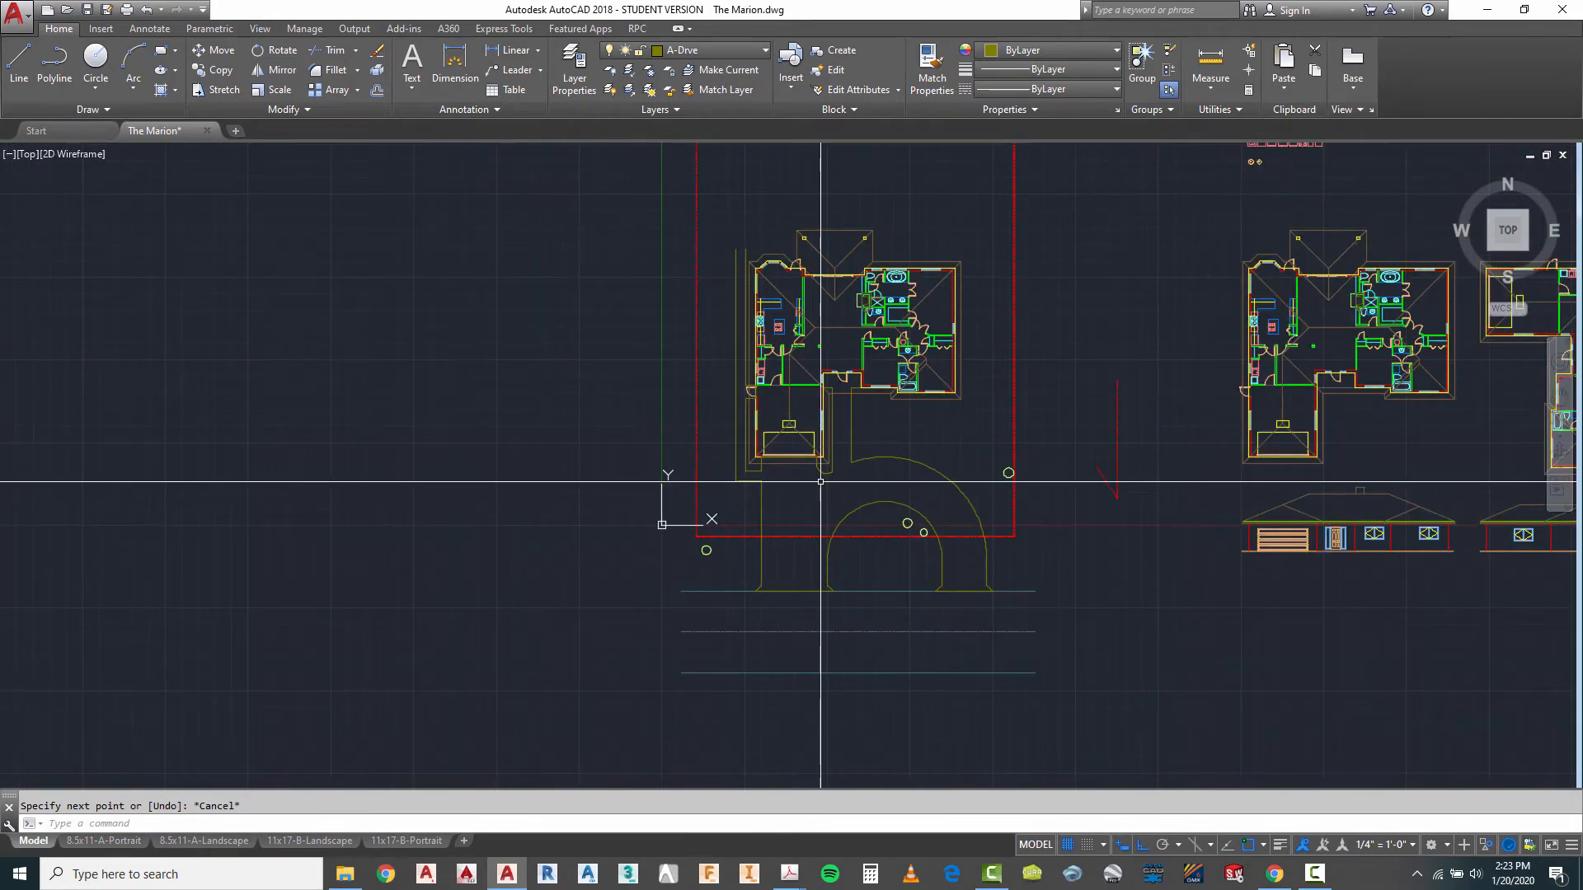
scroll(820, 482, "up", 2)
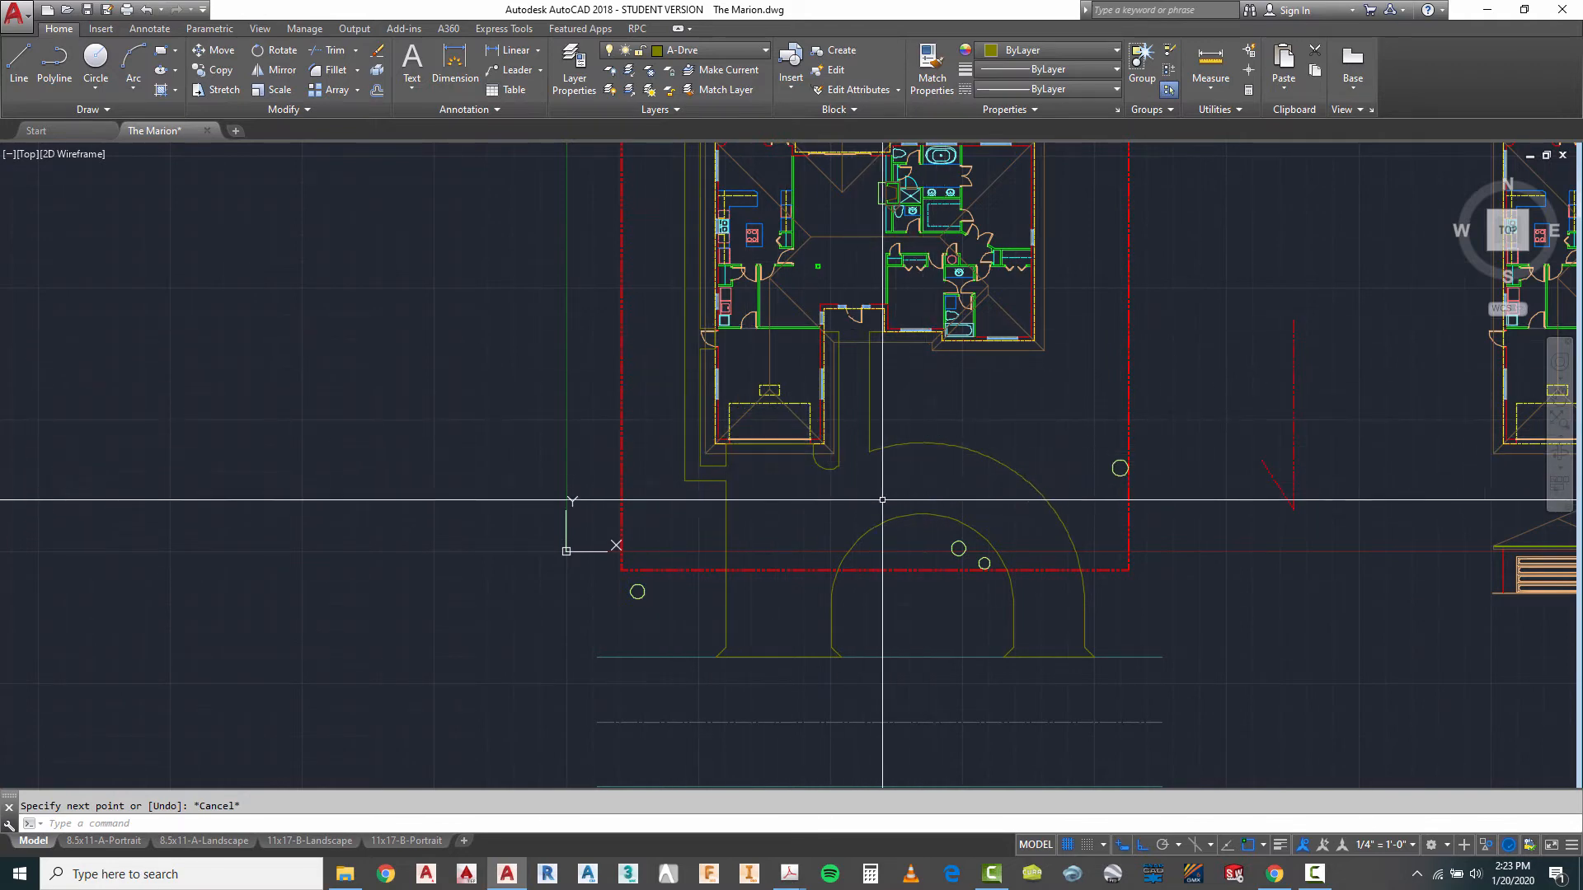
scroll(882, 434, "up", 2)
scroll(871, 529, "down", 2)
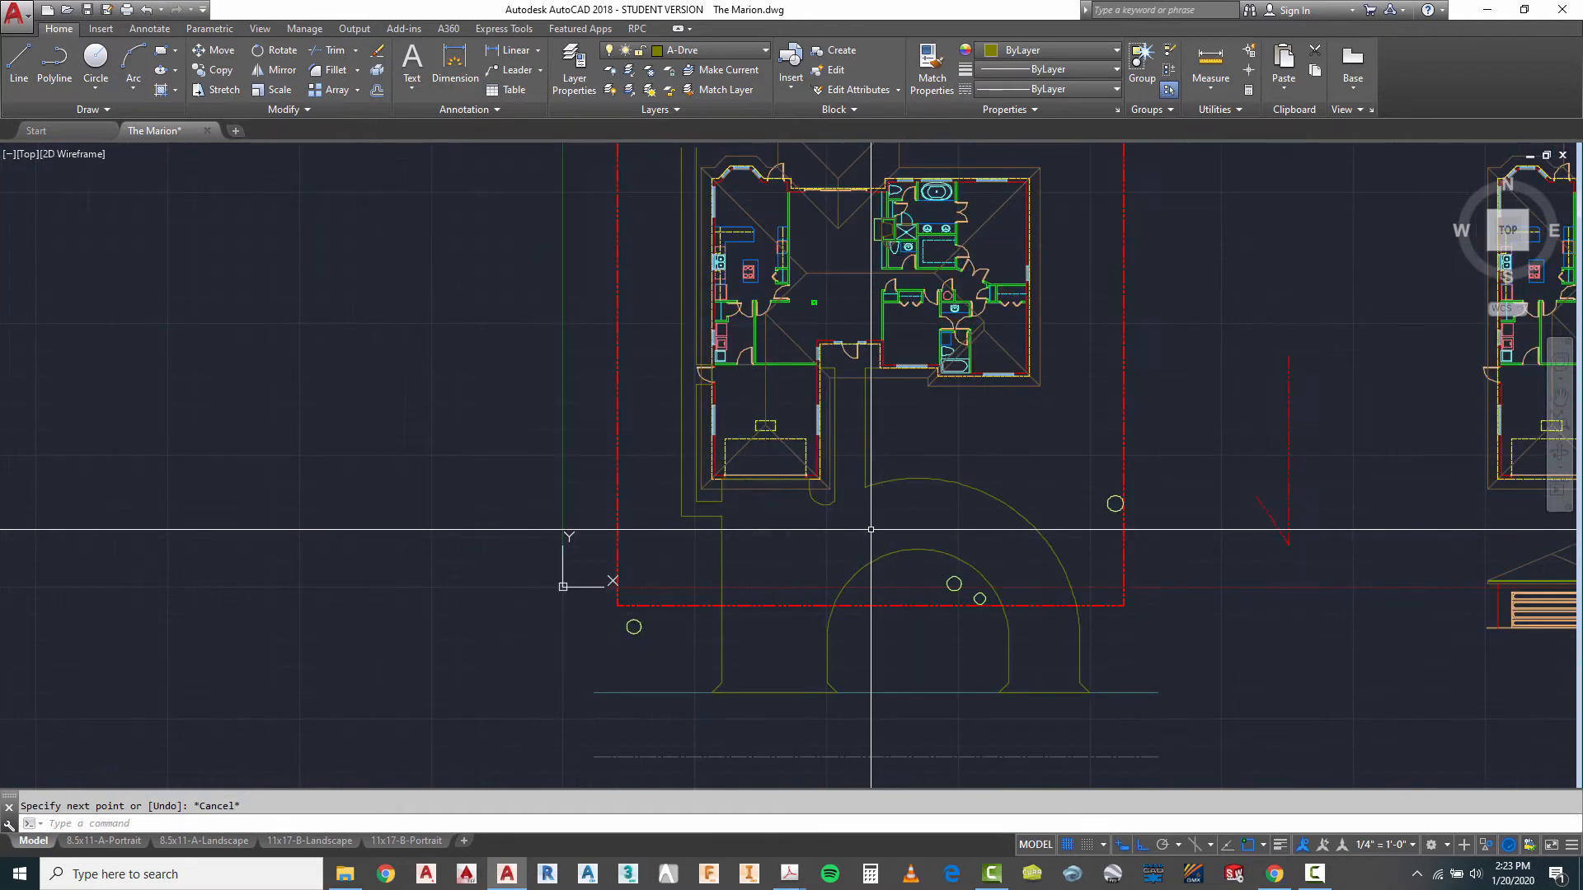
scroll(870, 529, "down", 2)
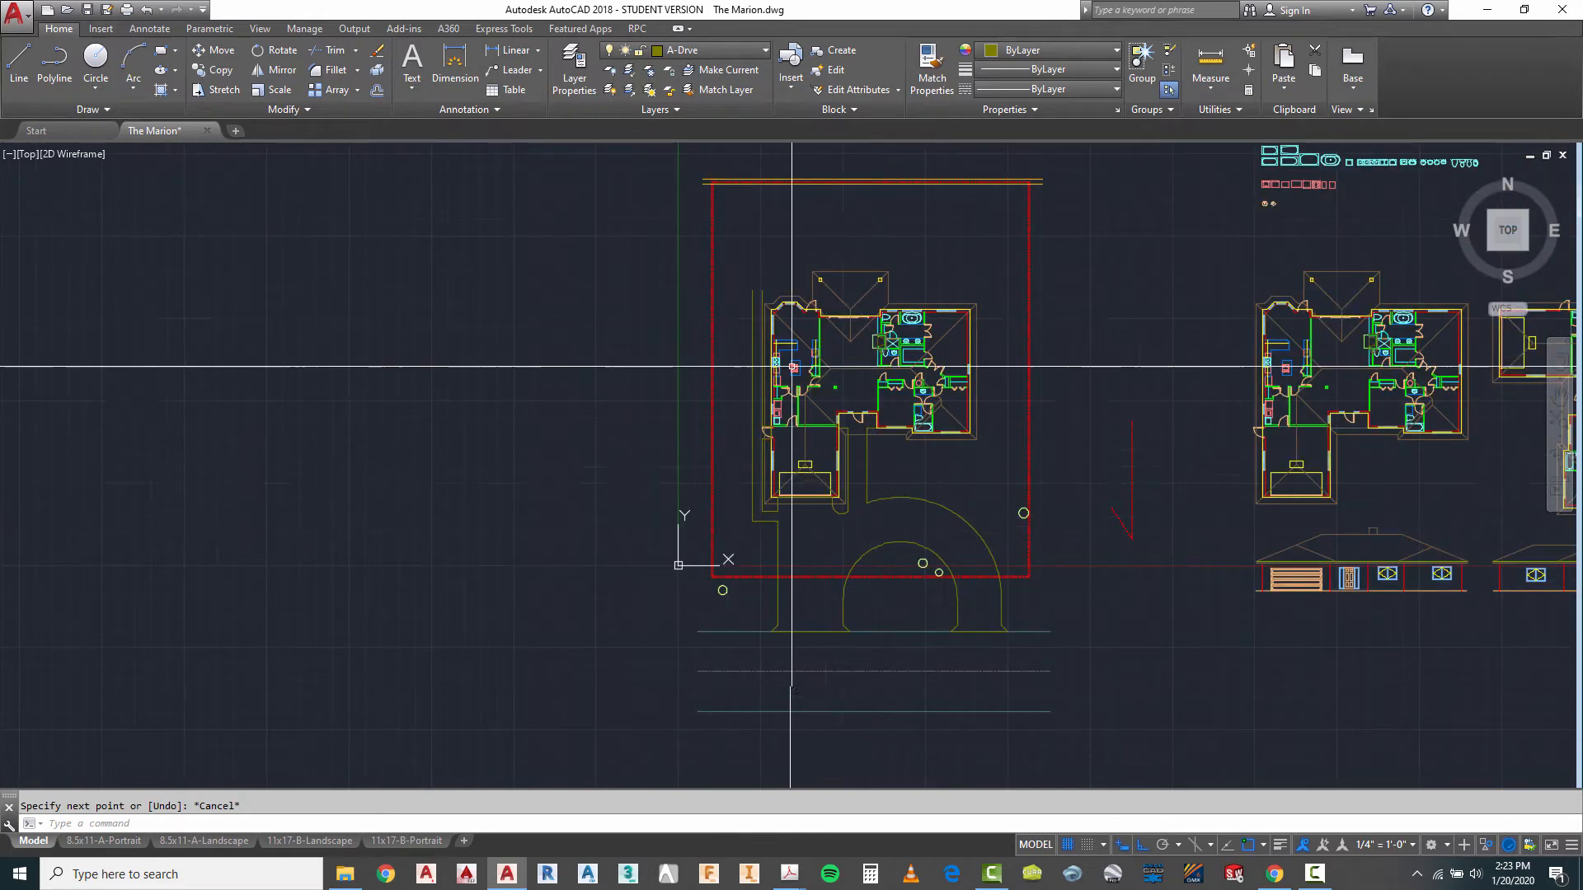
scroll(775, 330, "up", 2)
scroll(813, 329, "down", 2)
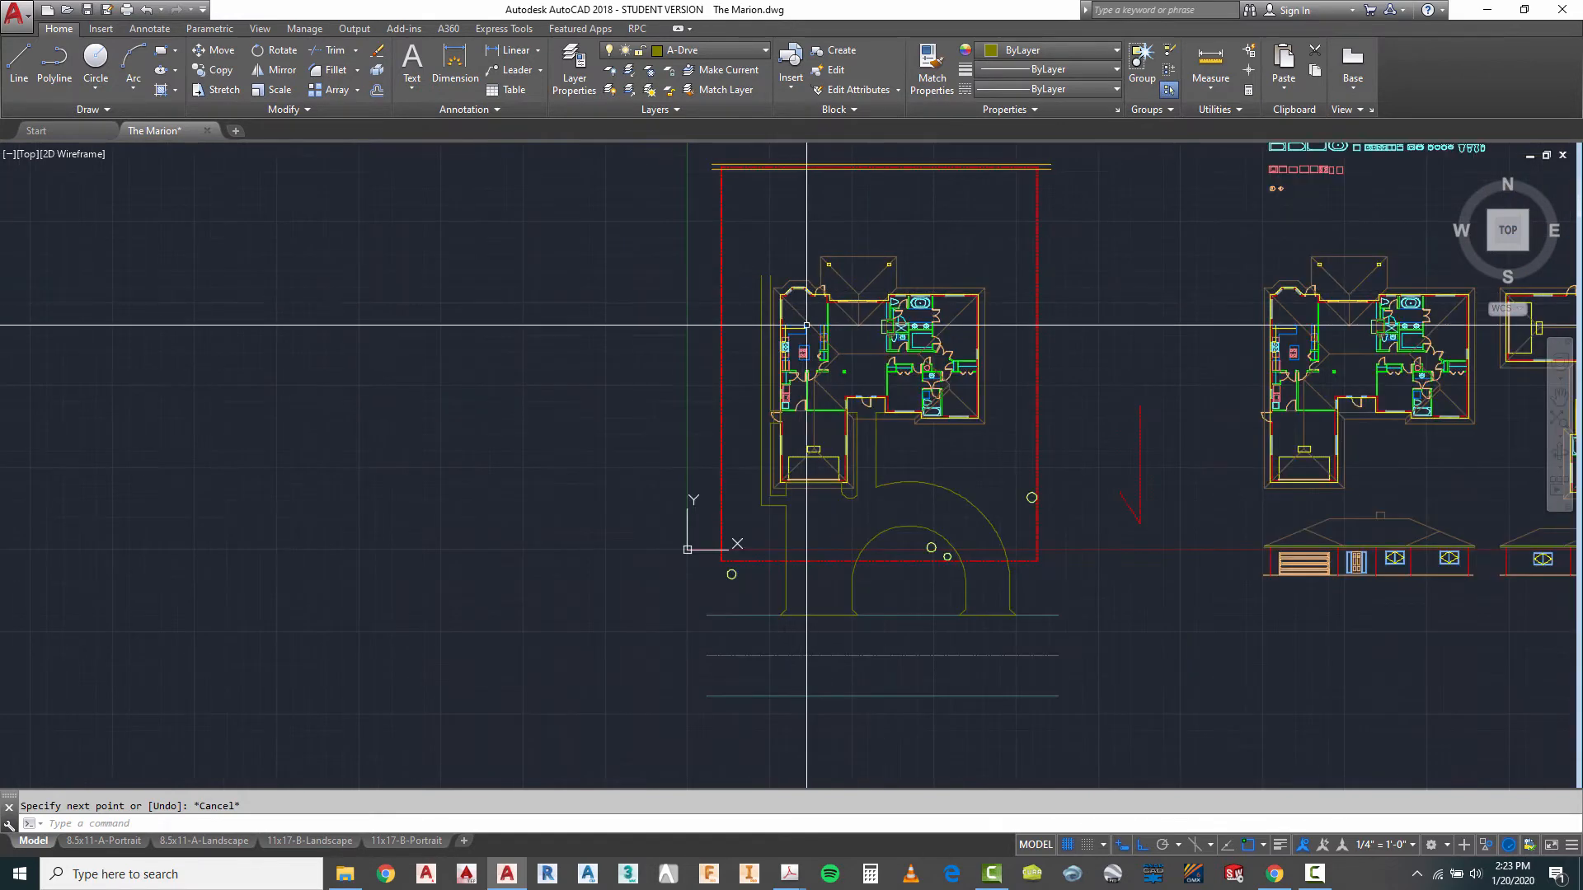
scroll(912, 629, "up", 4)
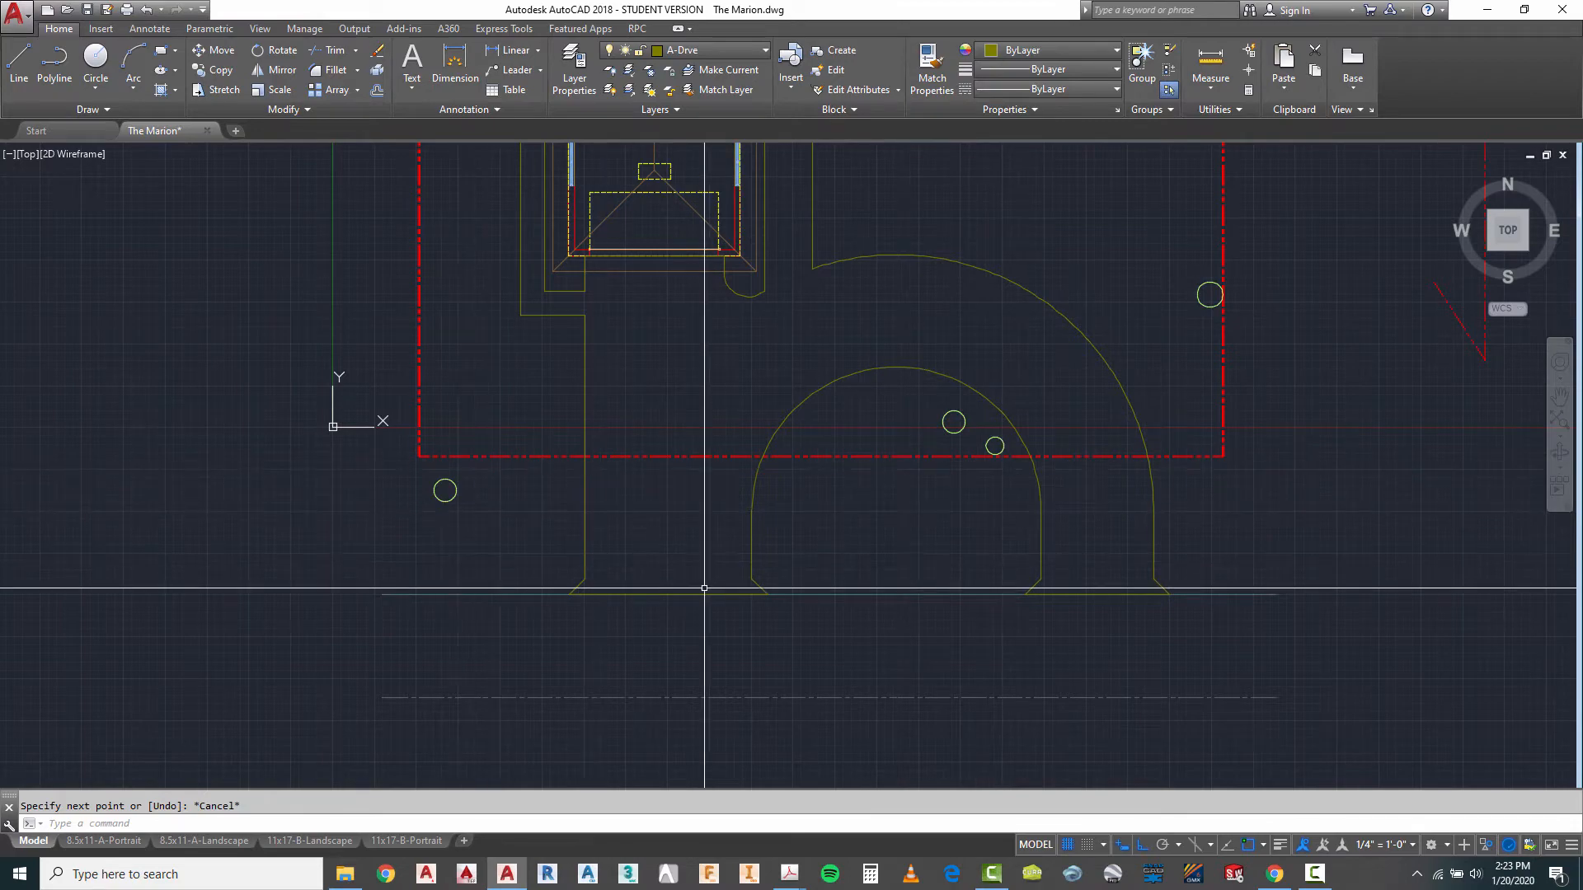
scroll(704, 588, "down", 2)
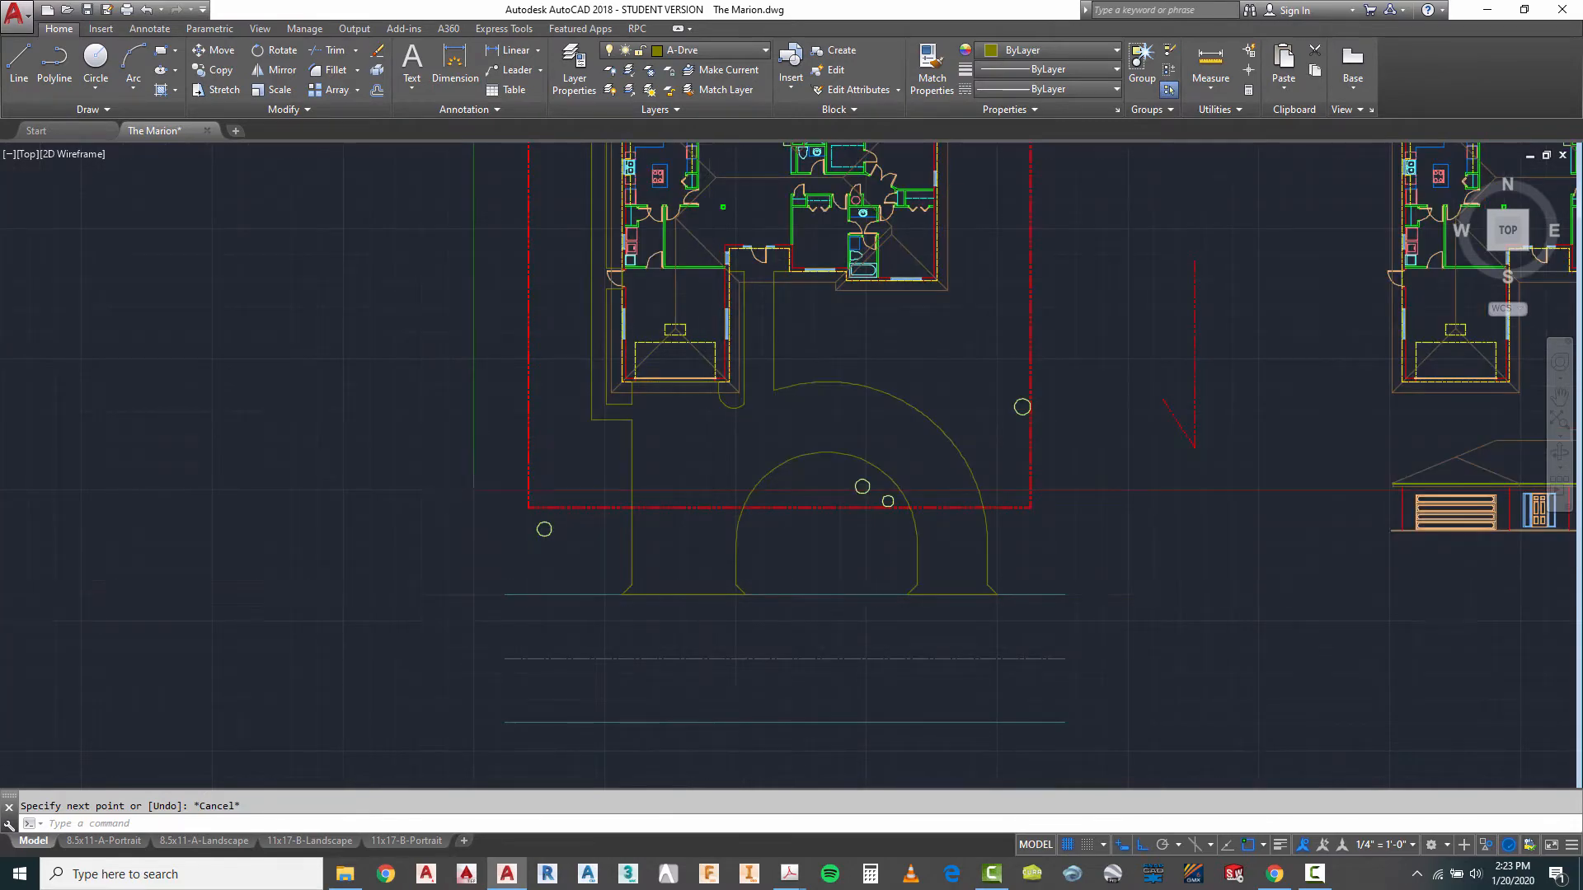
scroll(705, 588, "down", 2)
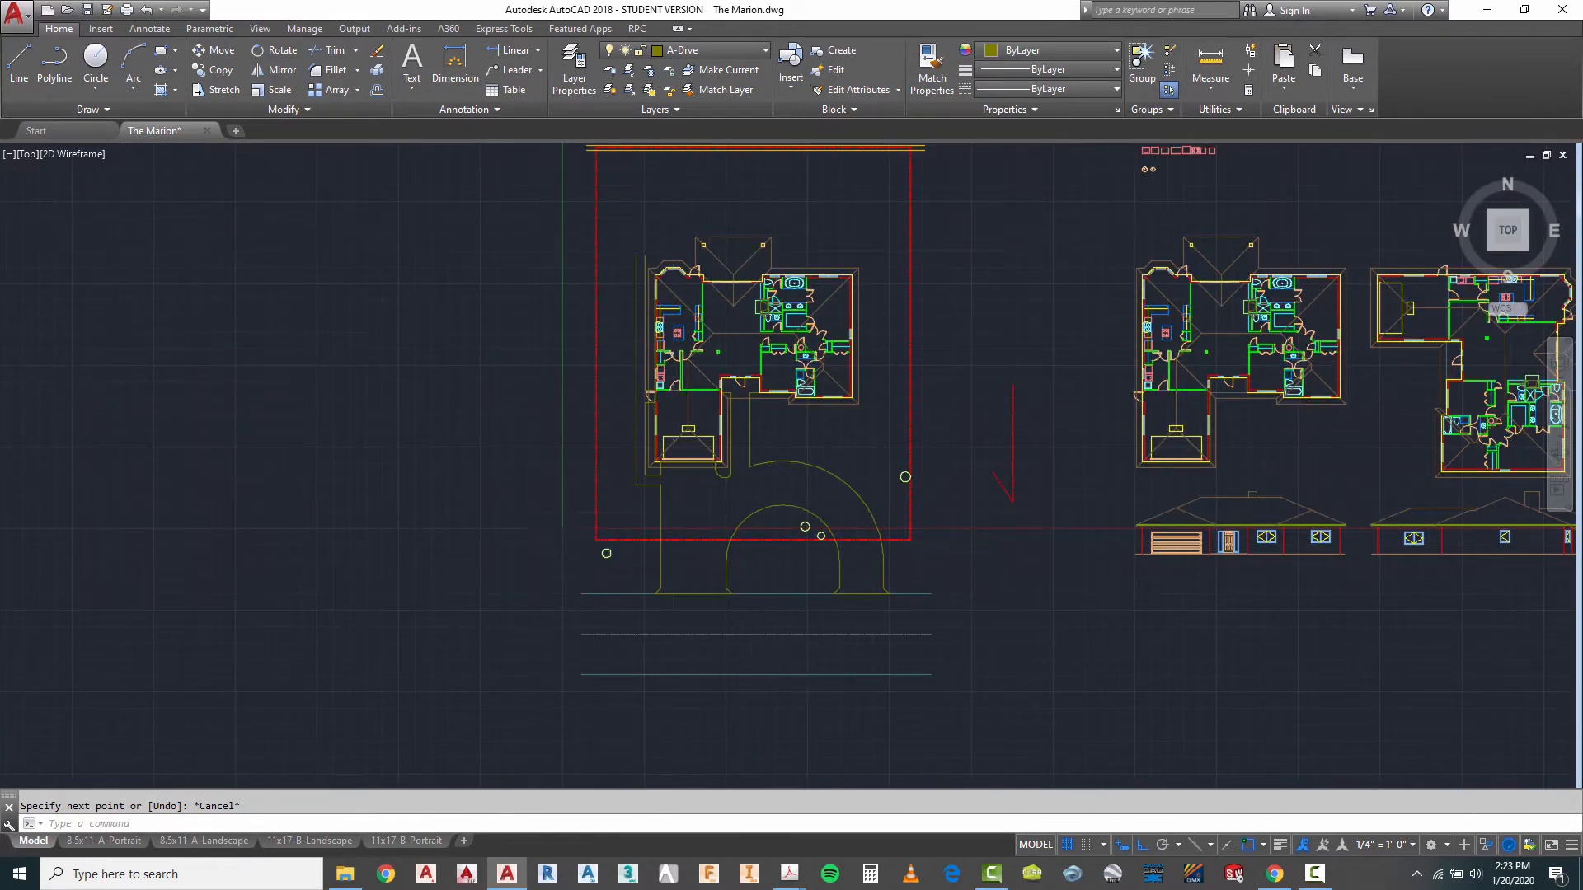
- Make A-Pool the current layer
scroll(752, 519, "up", 2)
scroll(753, 520, "down", 1)
scroll(742, 354, "up", 2)
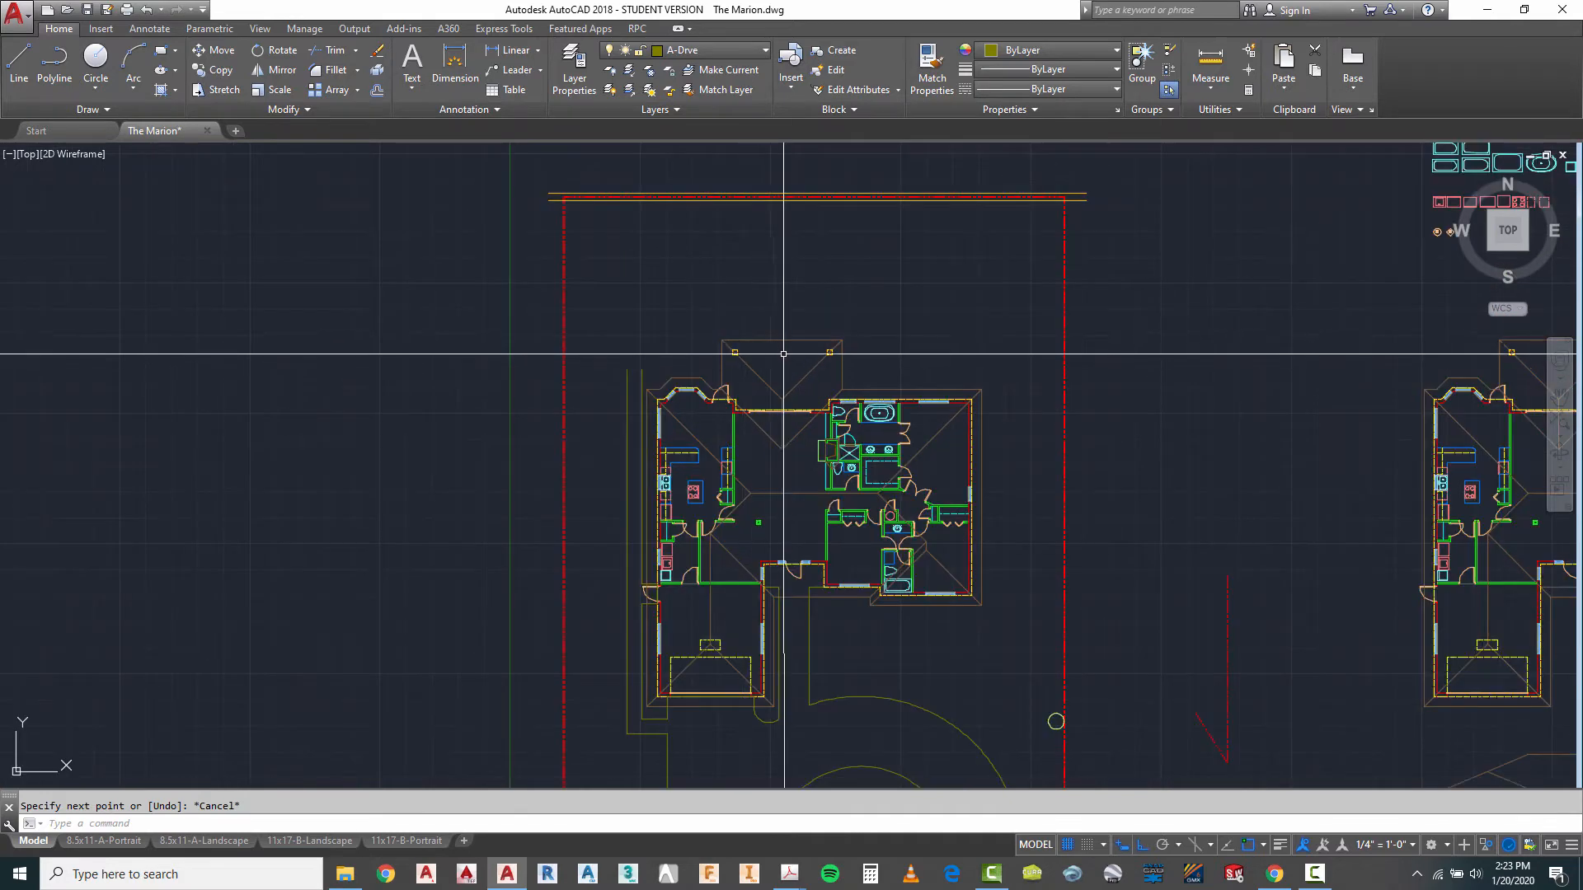
left_click(706, 51)
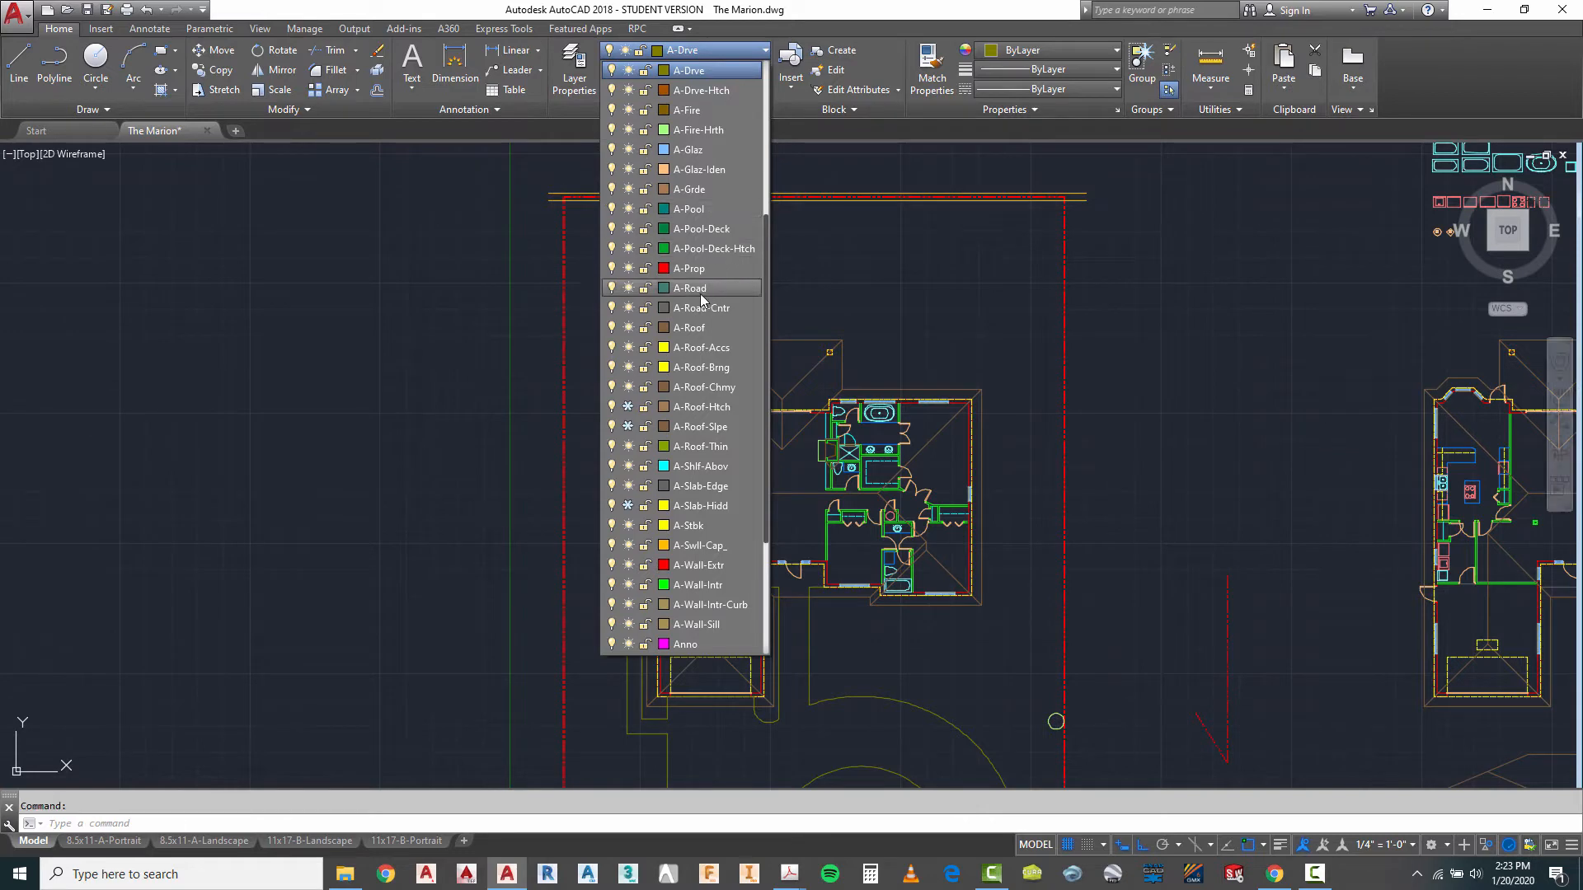
left_click(692, 211)
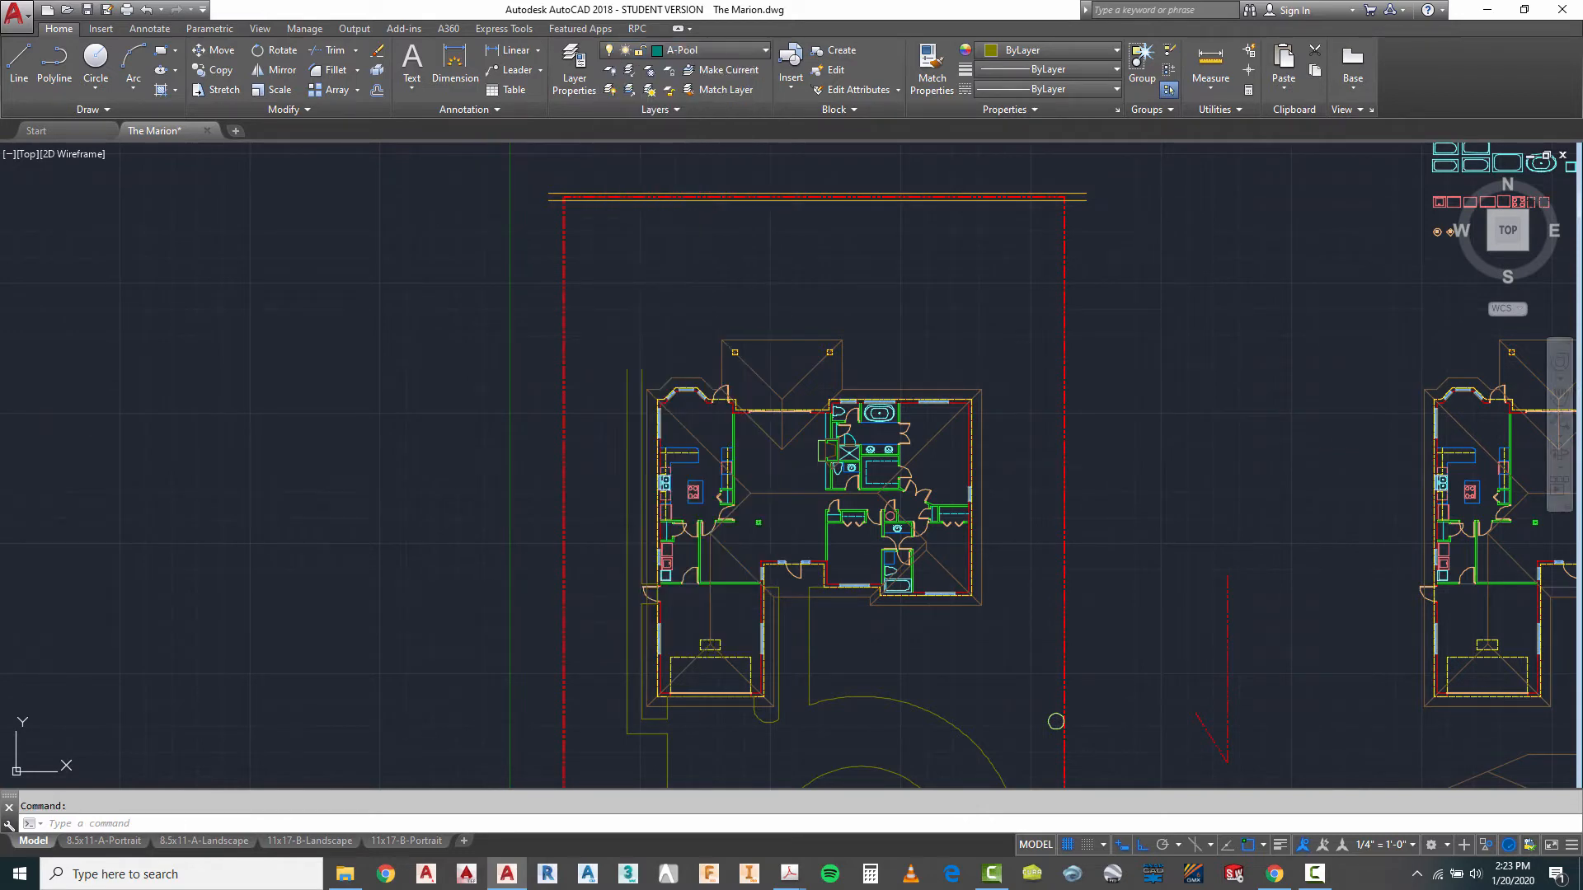
- Draw a horizontal line behind the house, just inside the rear property line, as the pool's north edge
scroll(726, 240, "up", 2)
scroll(860, 381, "down", 2)
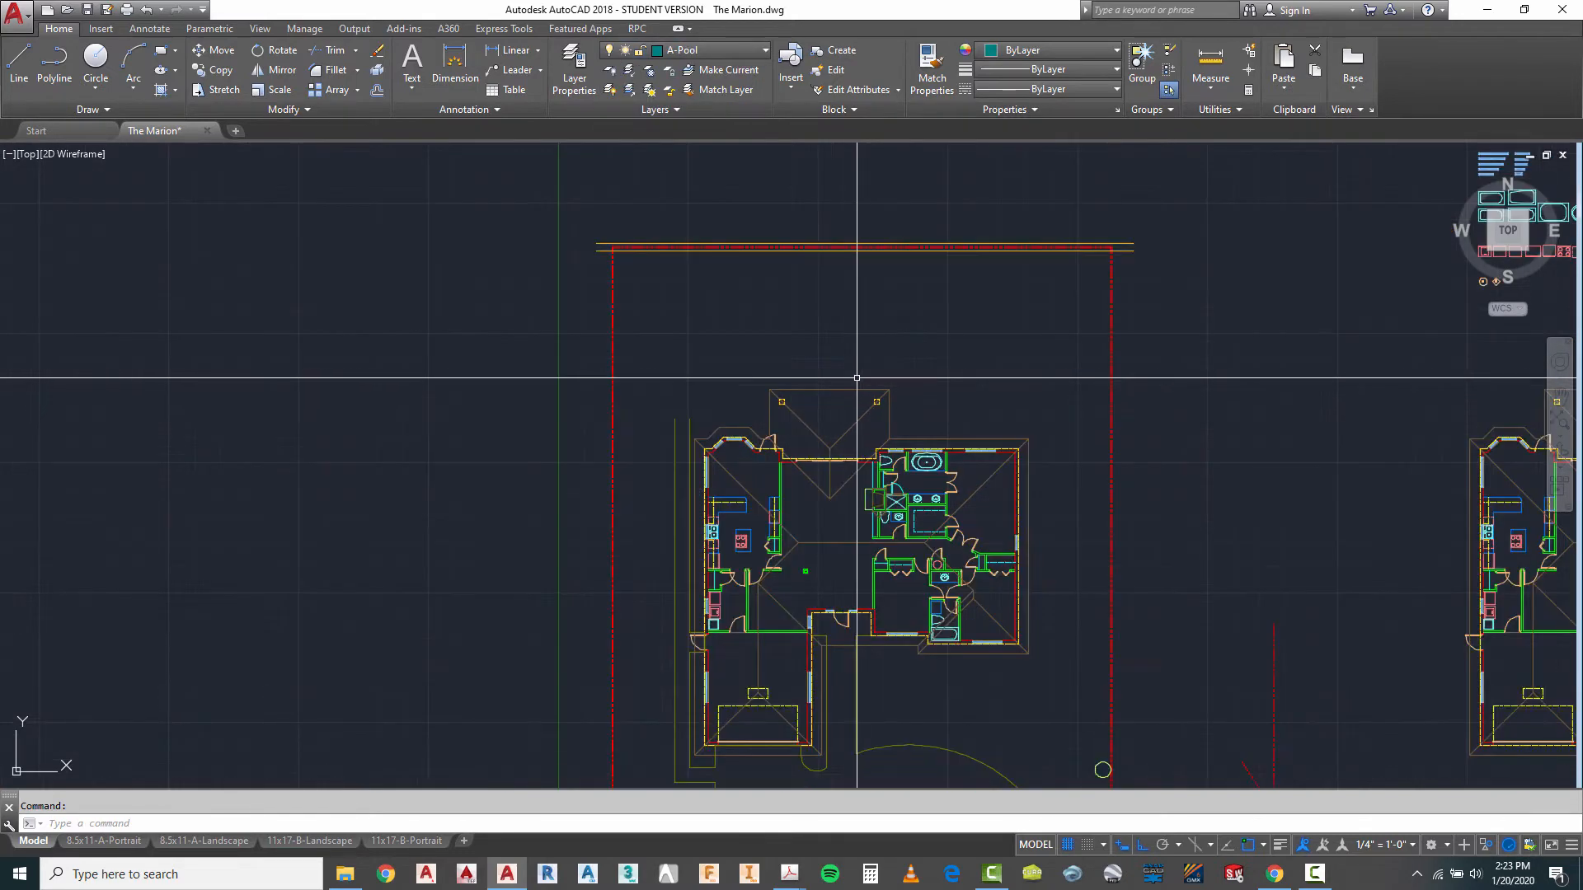
scroll(715, 264, "up", 2)
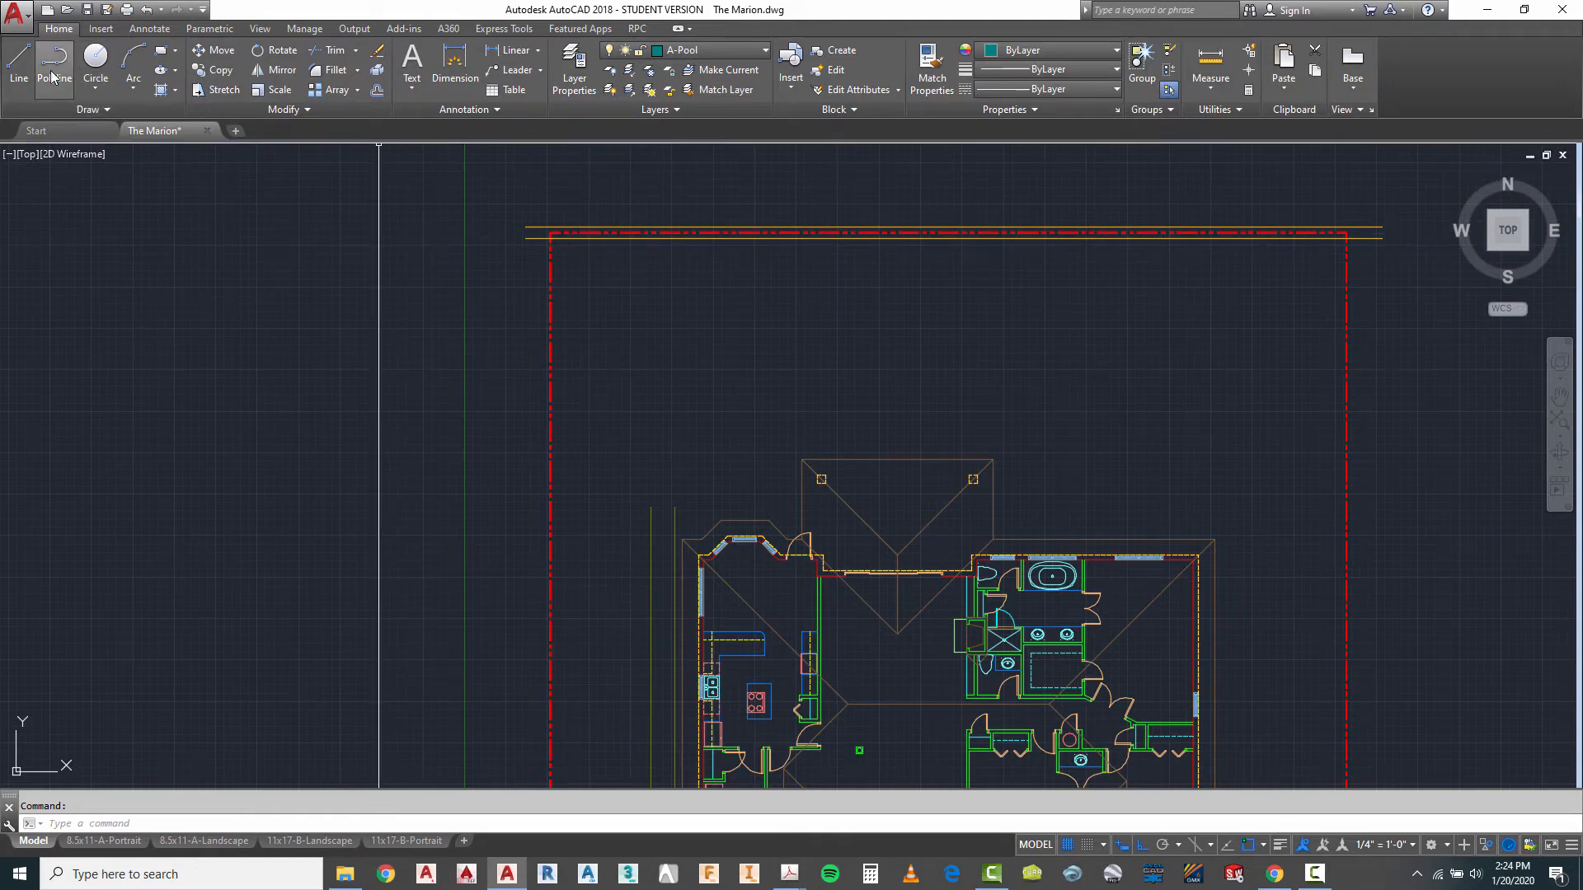
left_click(19, 63)
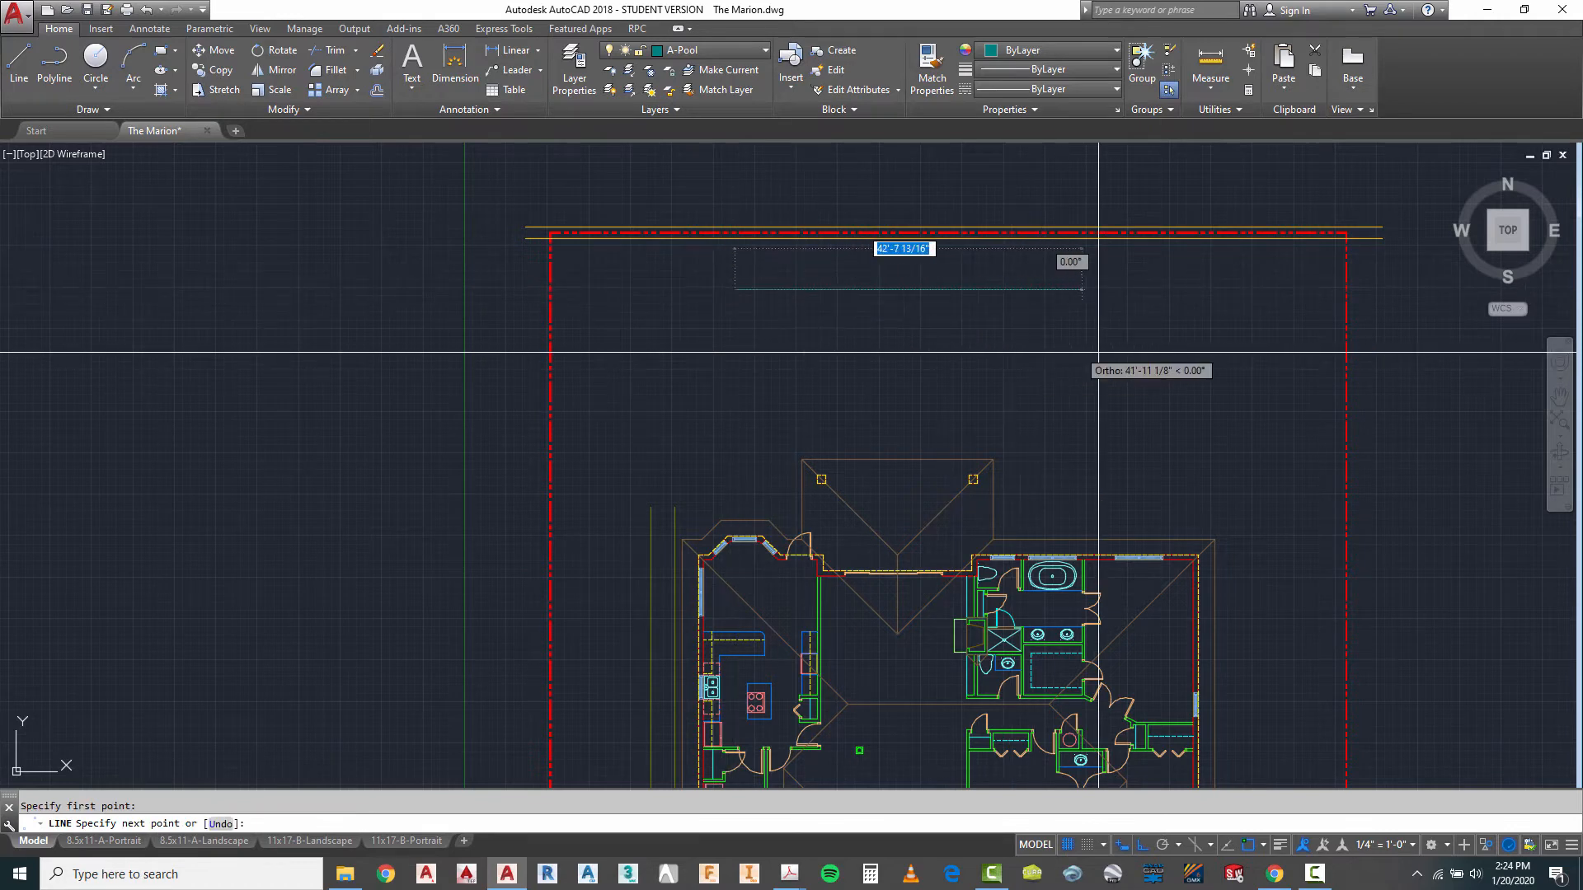
left_click(1122, 339)
key("Escape")
key("Escape")
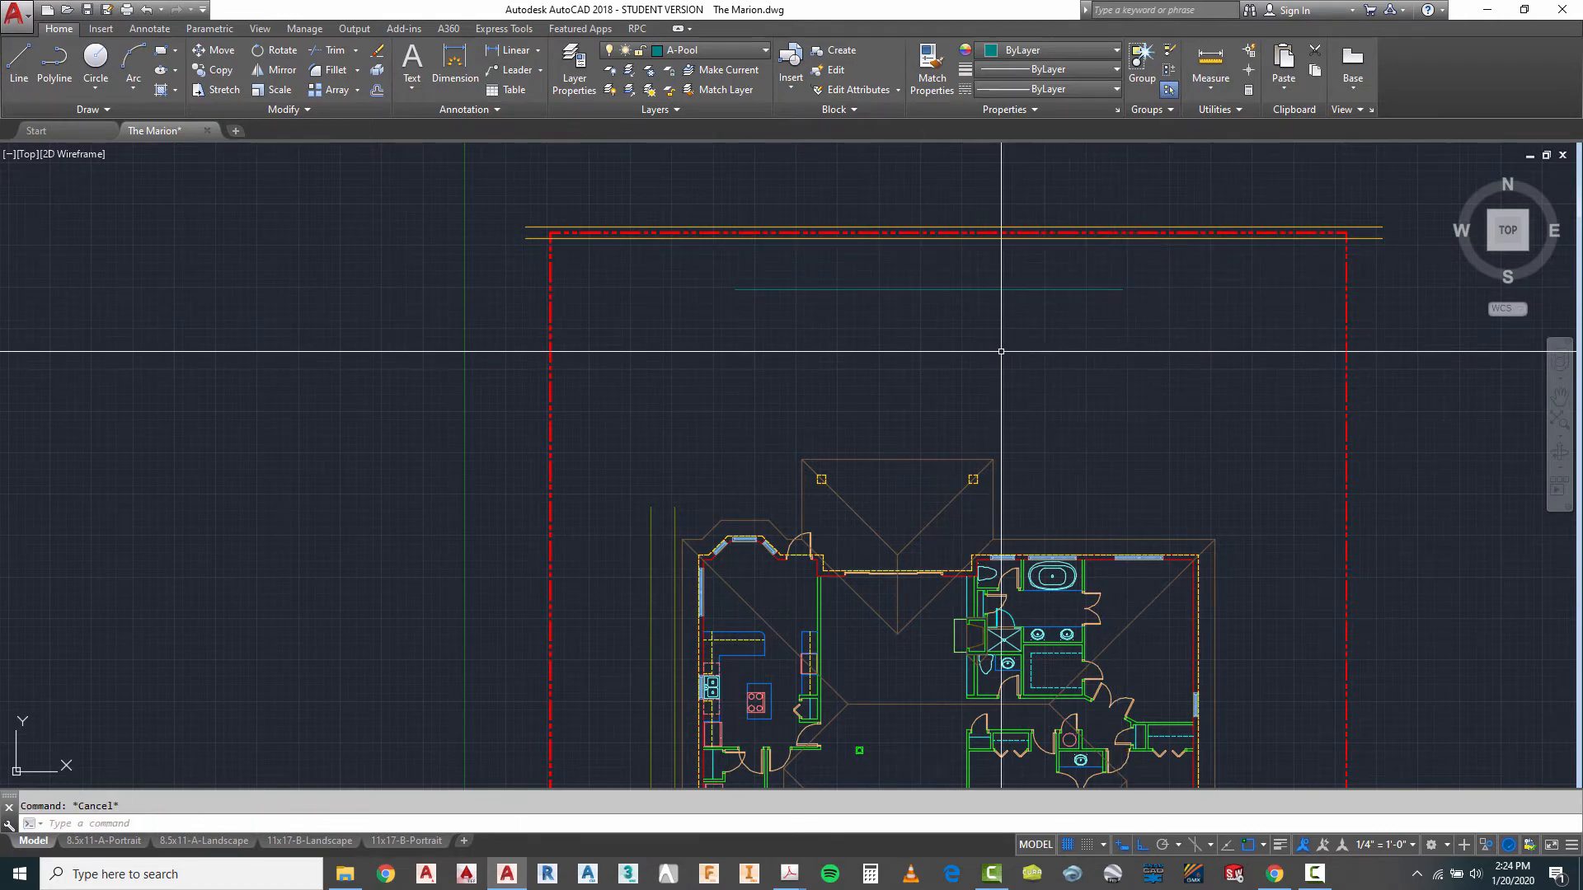
- Offset the pool's north edge line 16' toward the house to create the south edge
type("16")
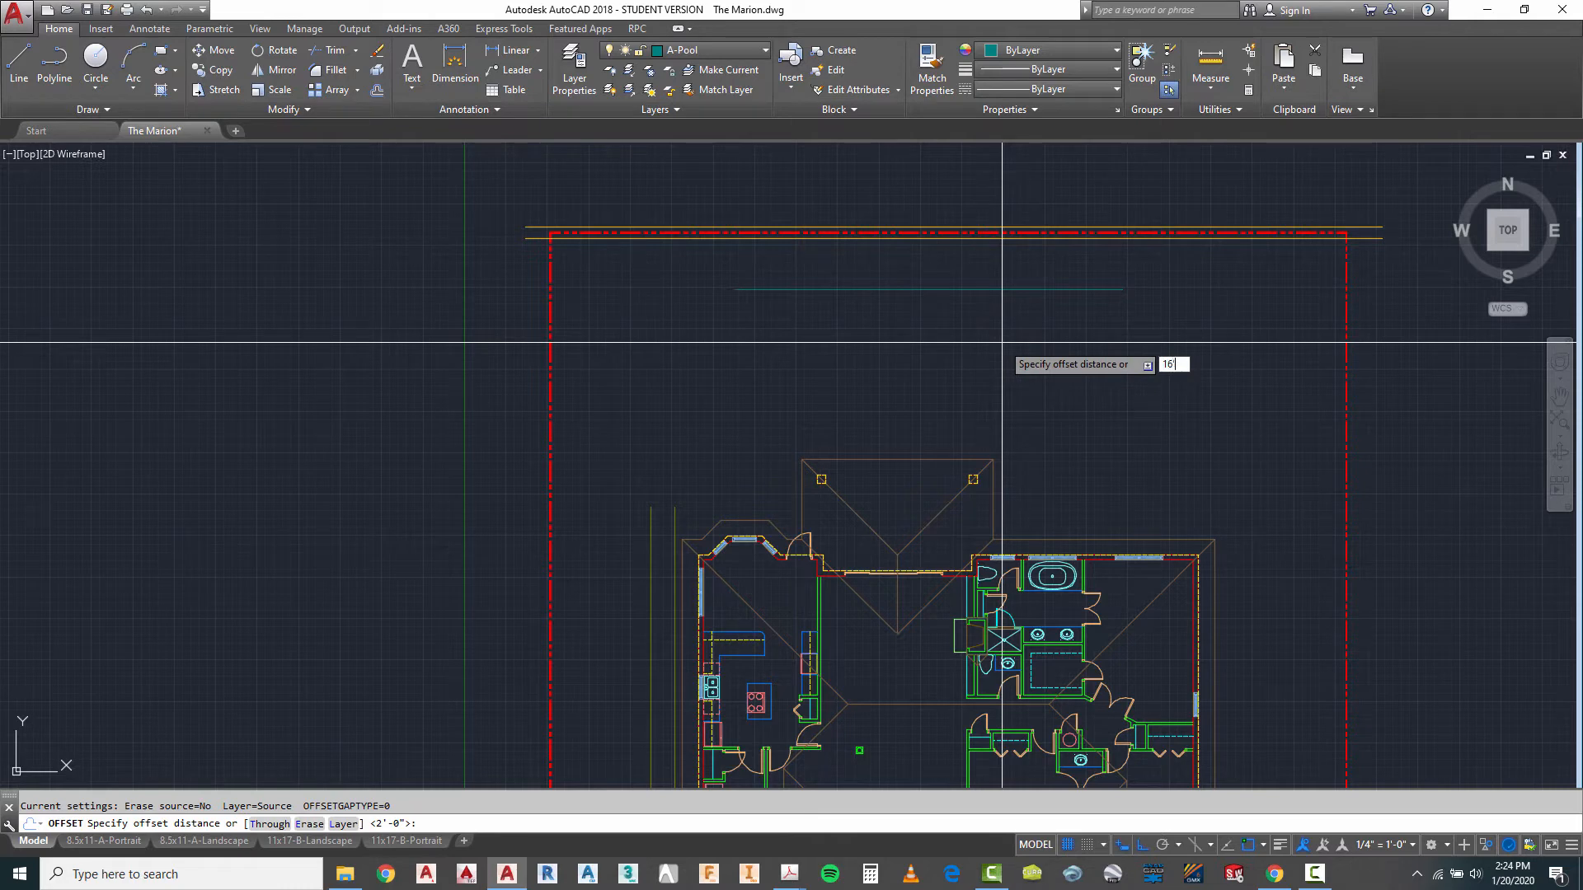
key("Return")
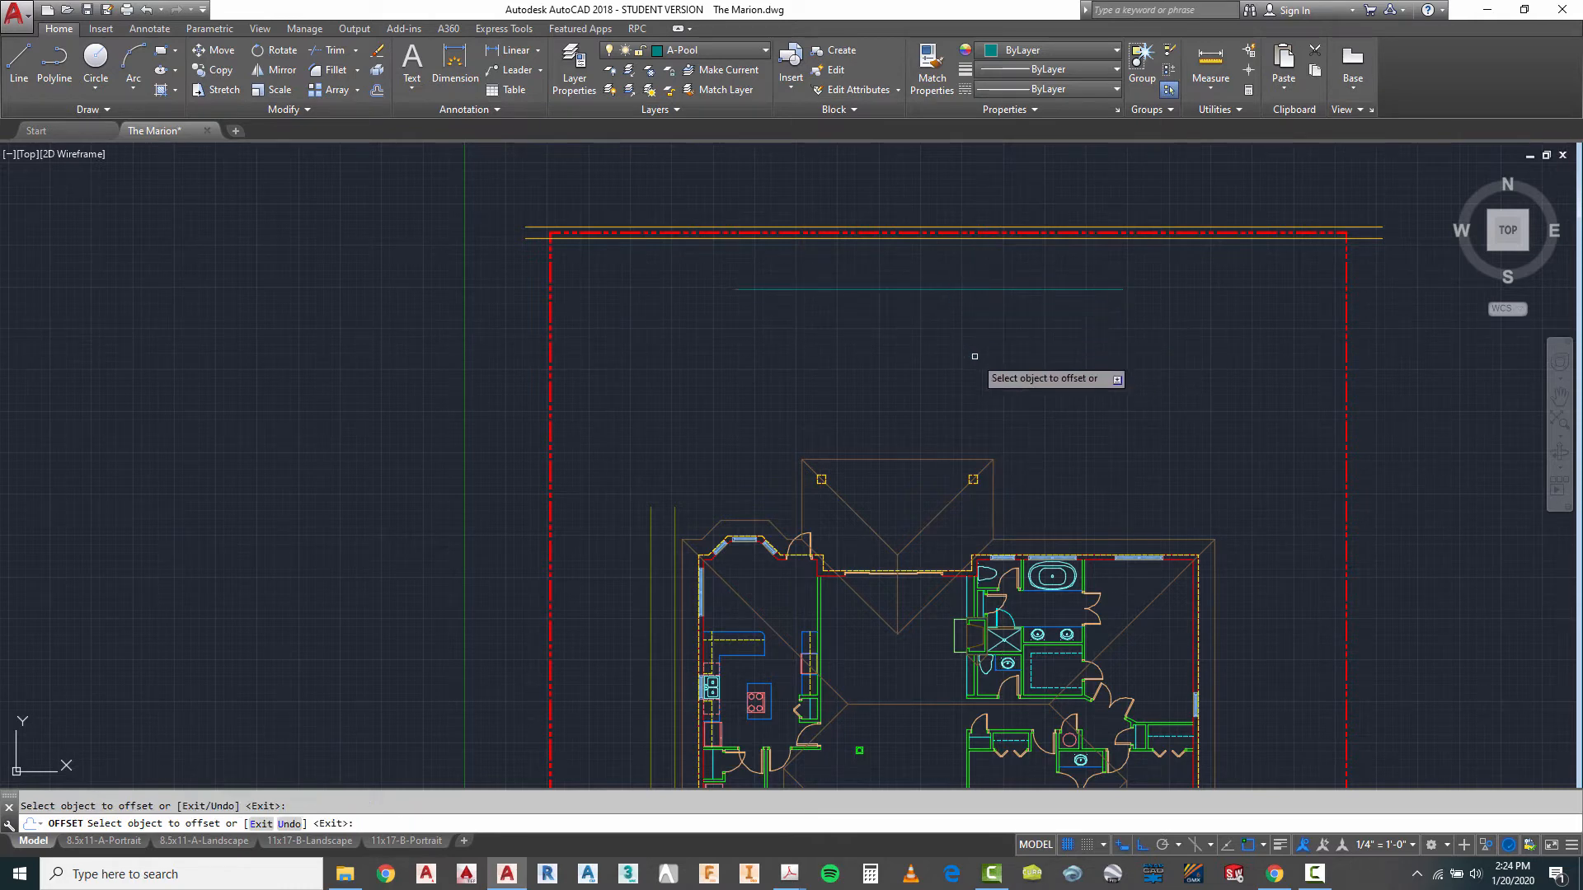
left_click(957, 290)
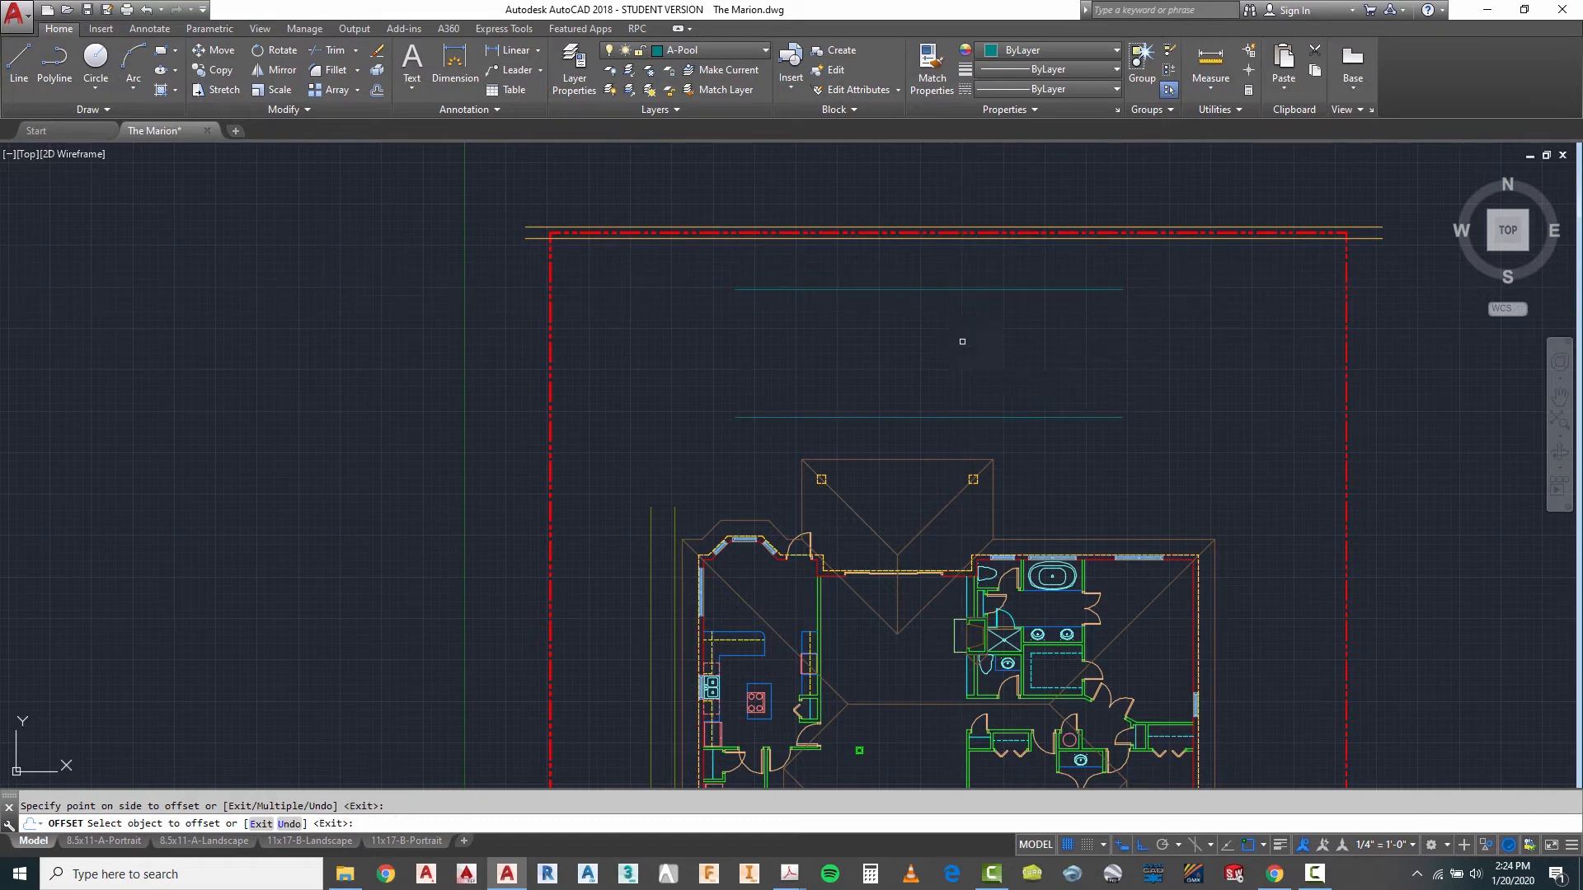
left_click(1131, 512)
key("Escape")
- Draw a vertical centre line from the rear porch roof's hip intersection north to the pool's north edge
scroll(999, 542, "up", 2)
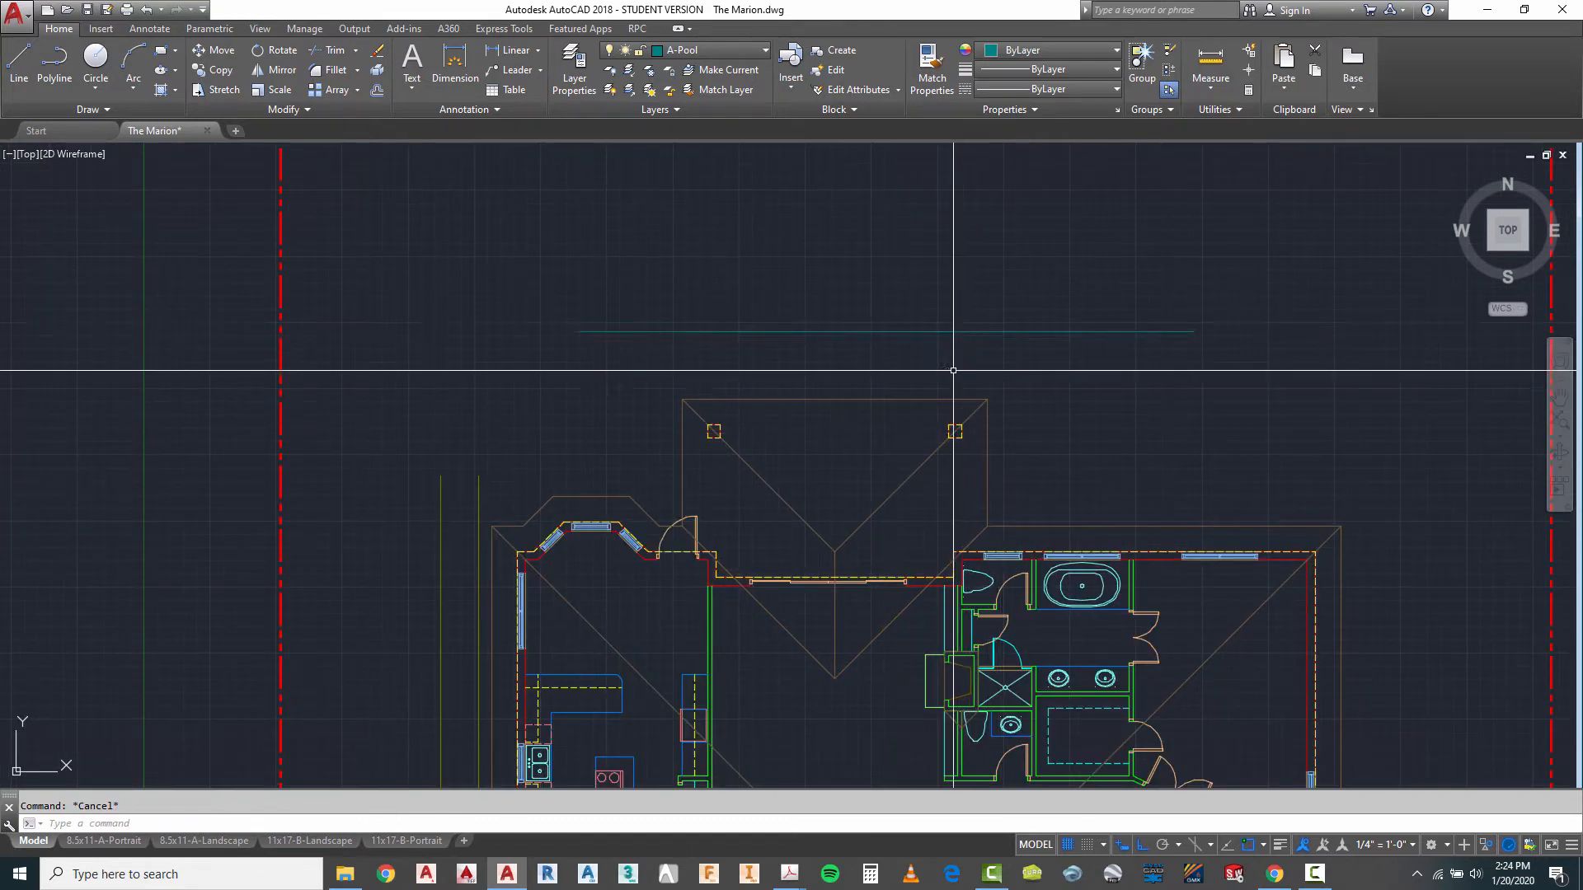
scroll(957, 417, "up", 2)
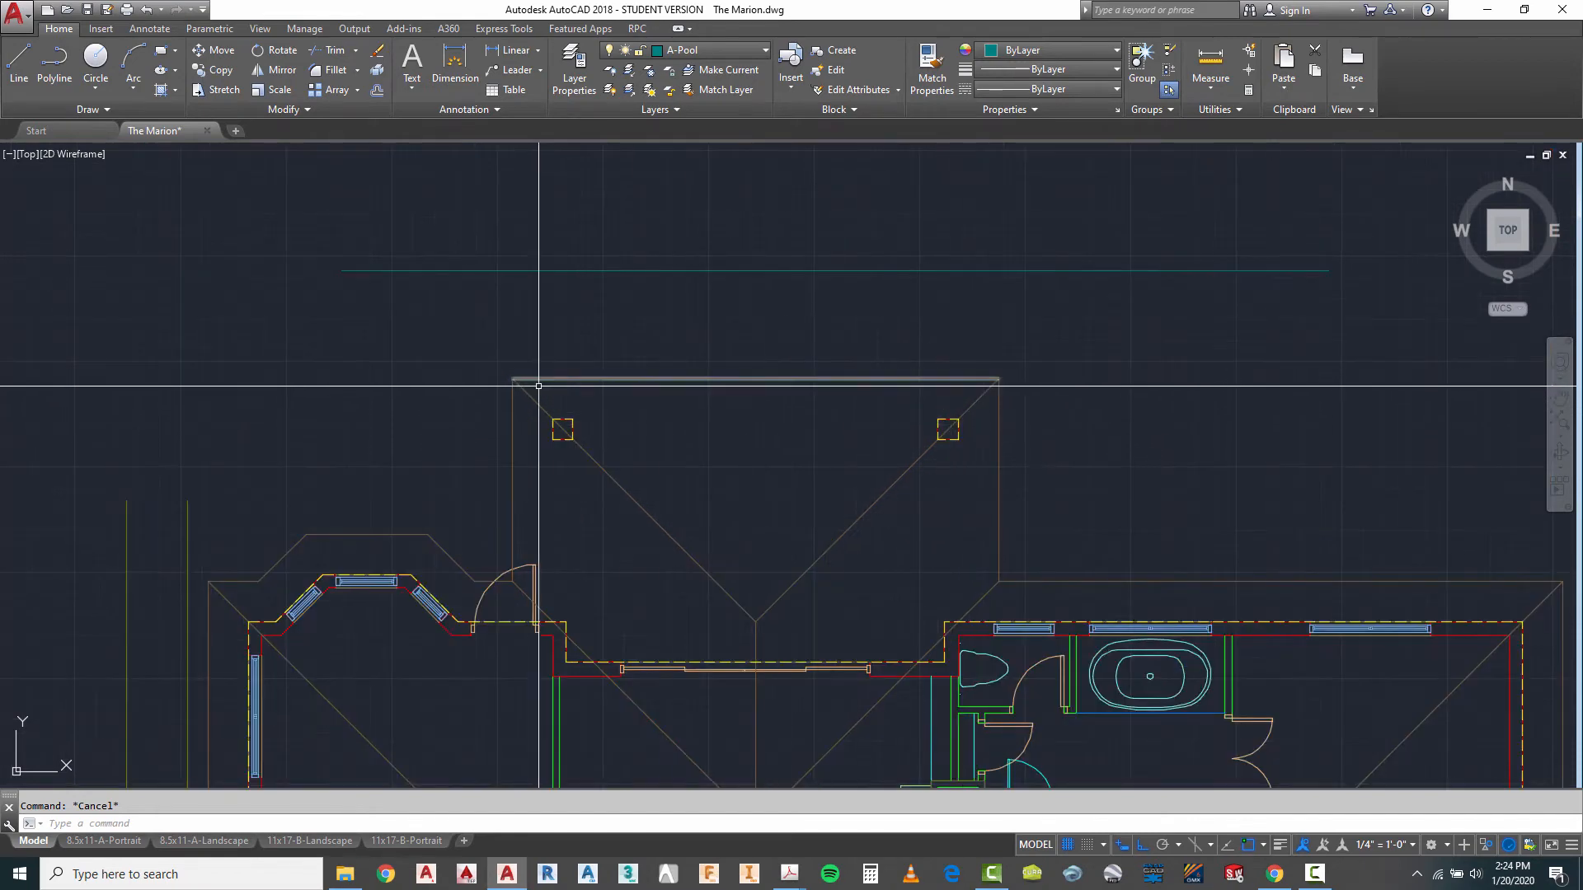
scroll(624, 491, "down", 2)
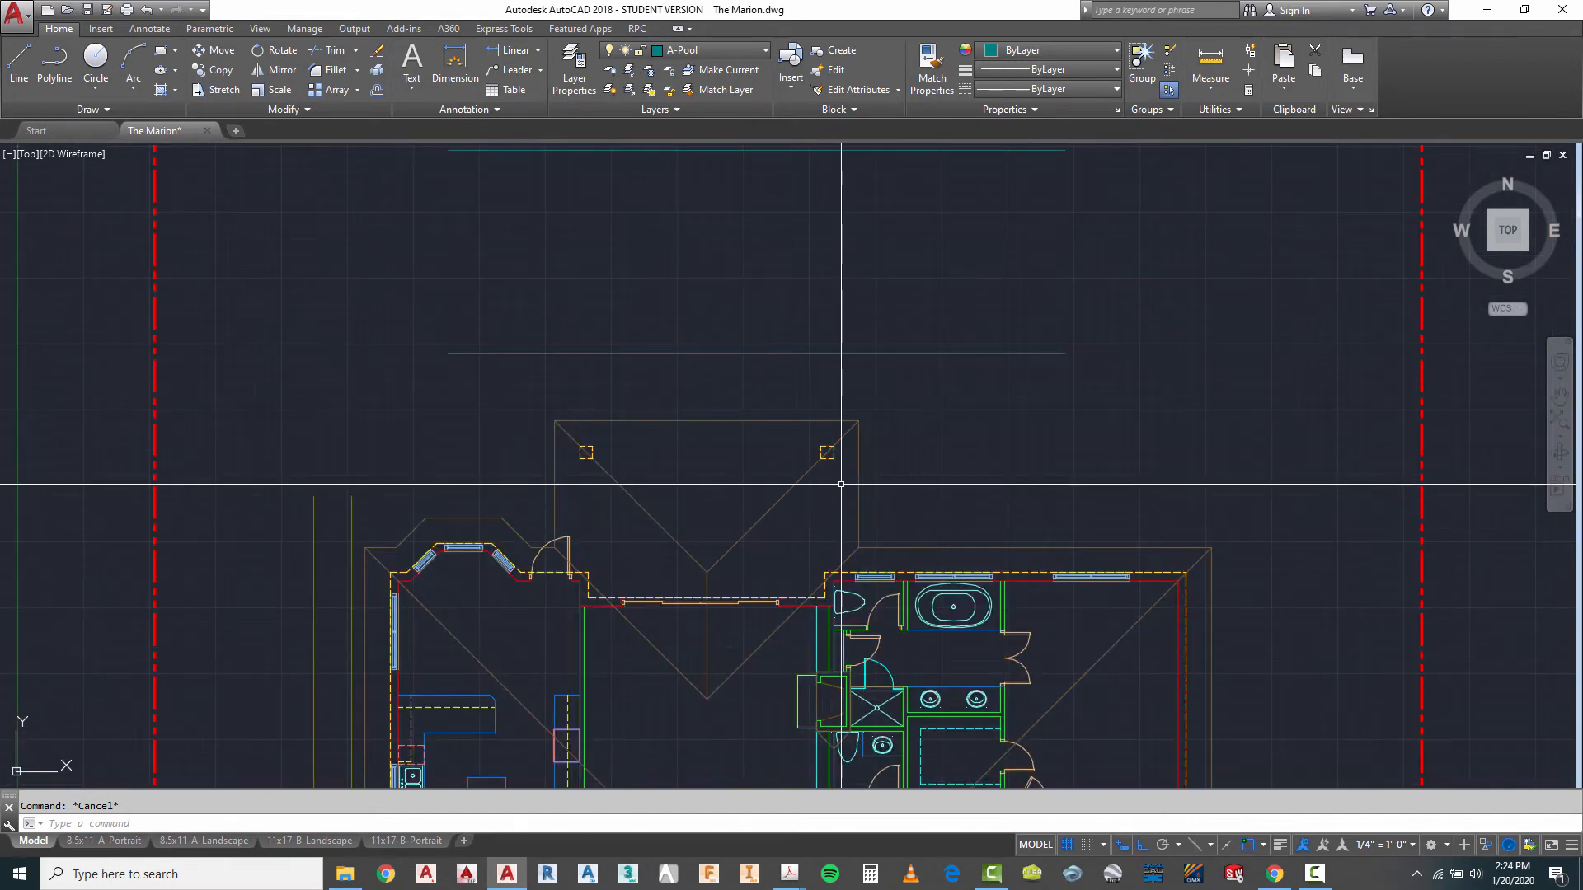
scroll(854, 465, "down", 2)
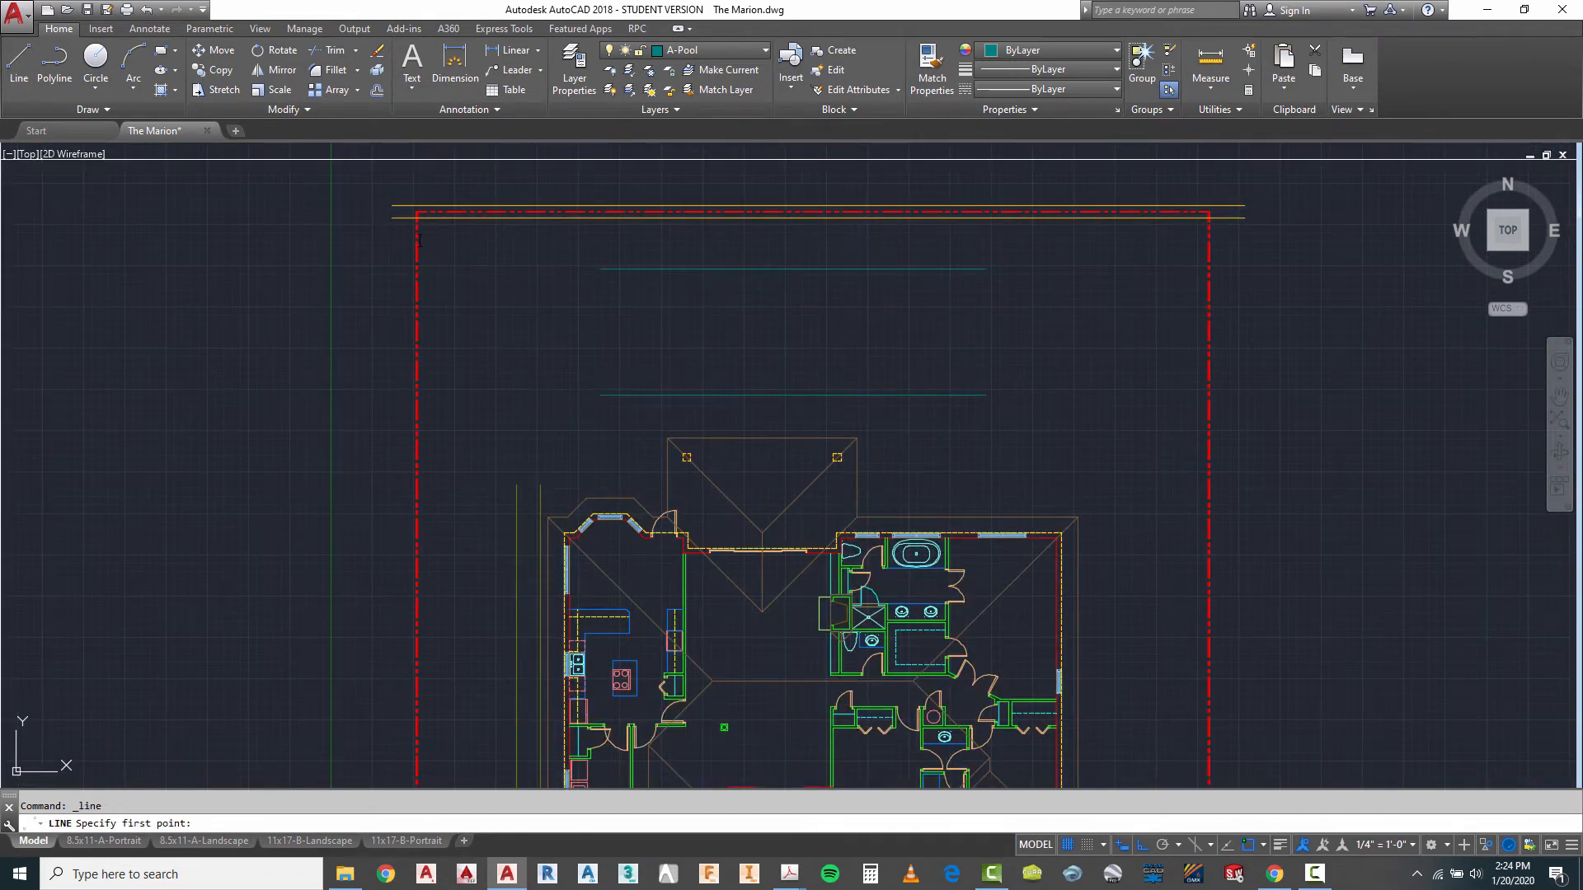
left_click(763, 531)
left_click(762, 270)
key("Escape")
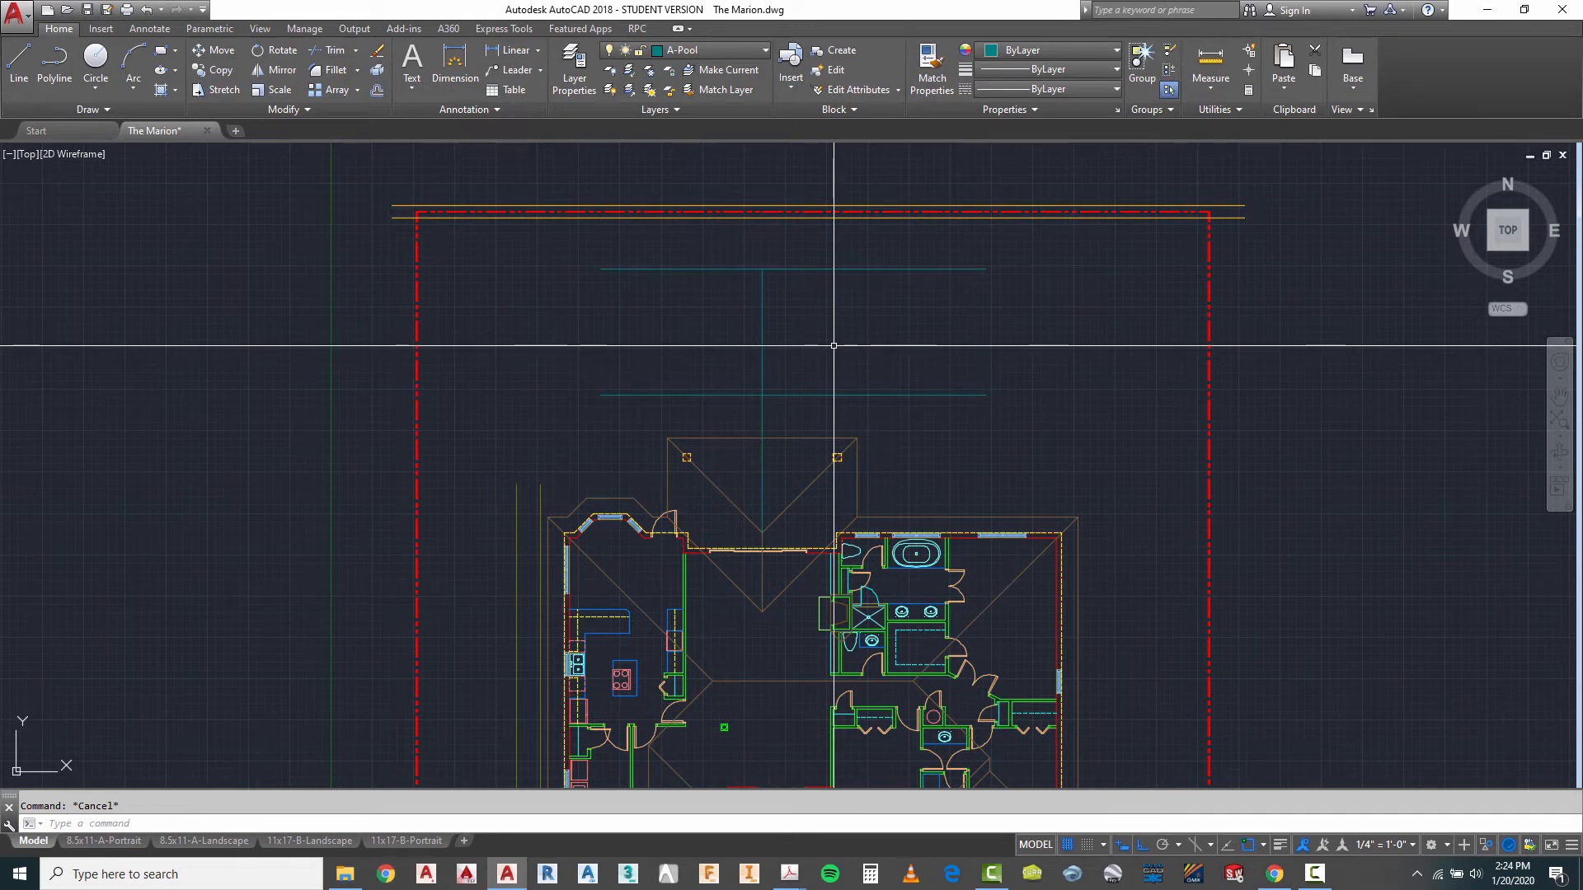
key("Escape")
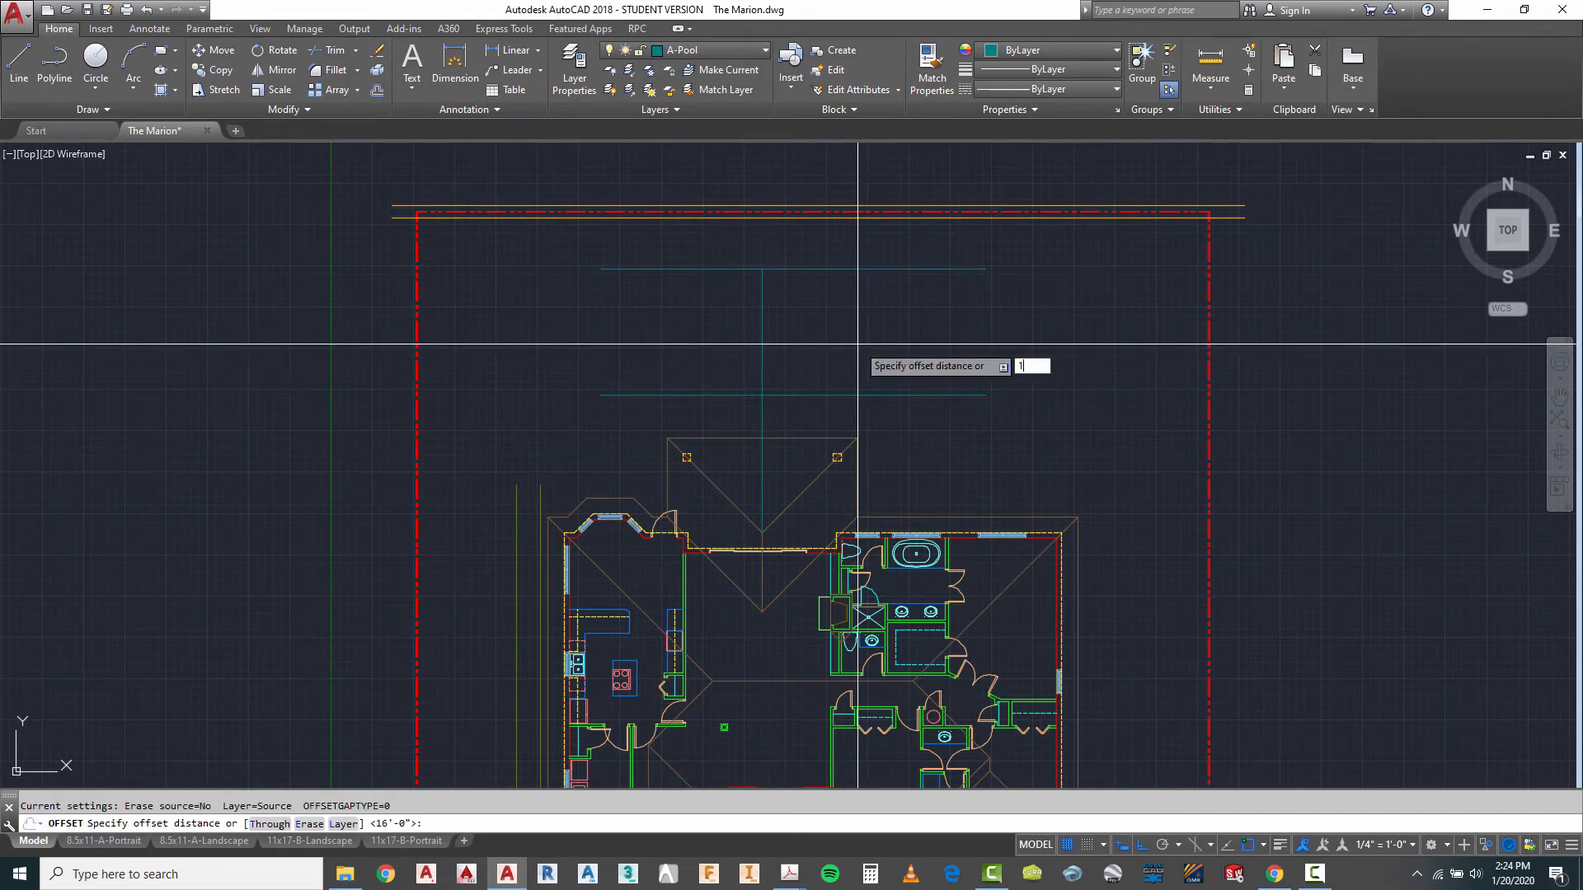
- Offset the vertical centre line 15' to the east and to the west for the pool's side edges
left_click(761, 322)
left_click(803, 341)
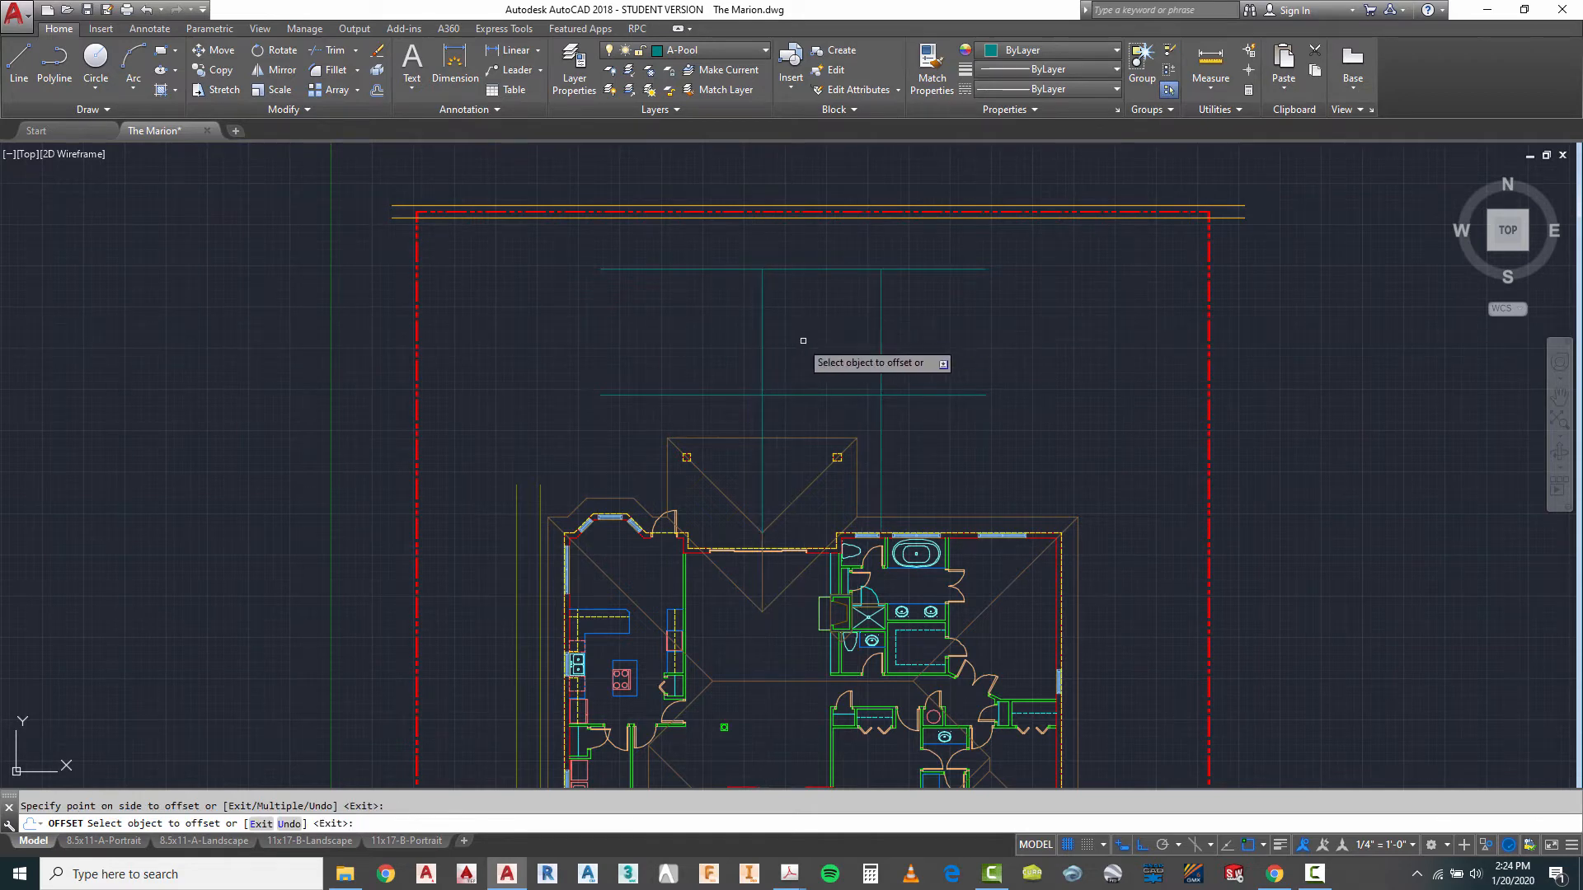
left_click(762, 327)
left_click(640, 320)
key("Escape")
- Fillet the pool's west edge with the north and south edges to form two square corners
type("f")
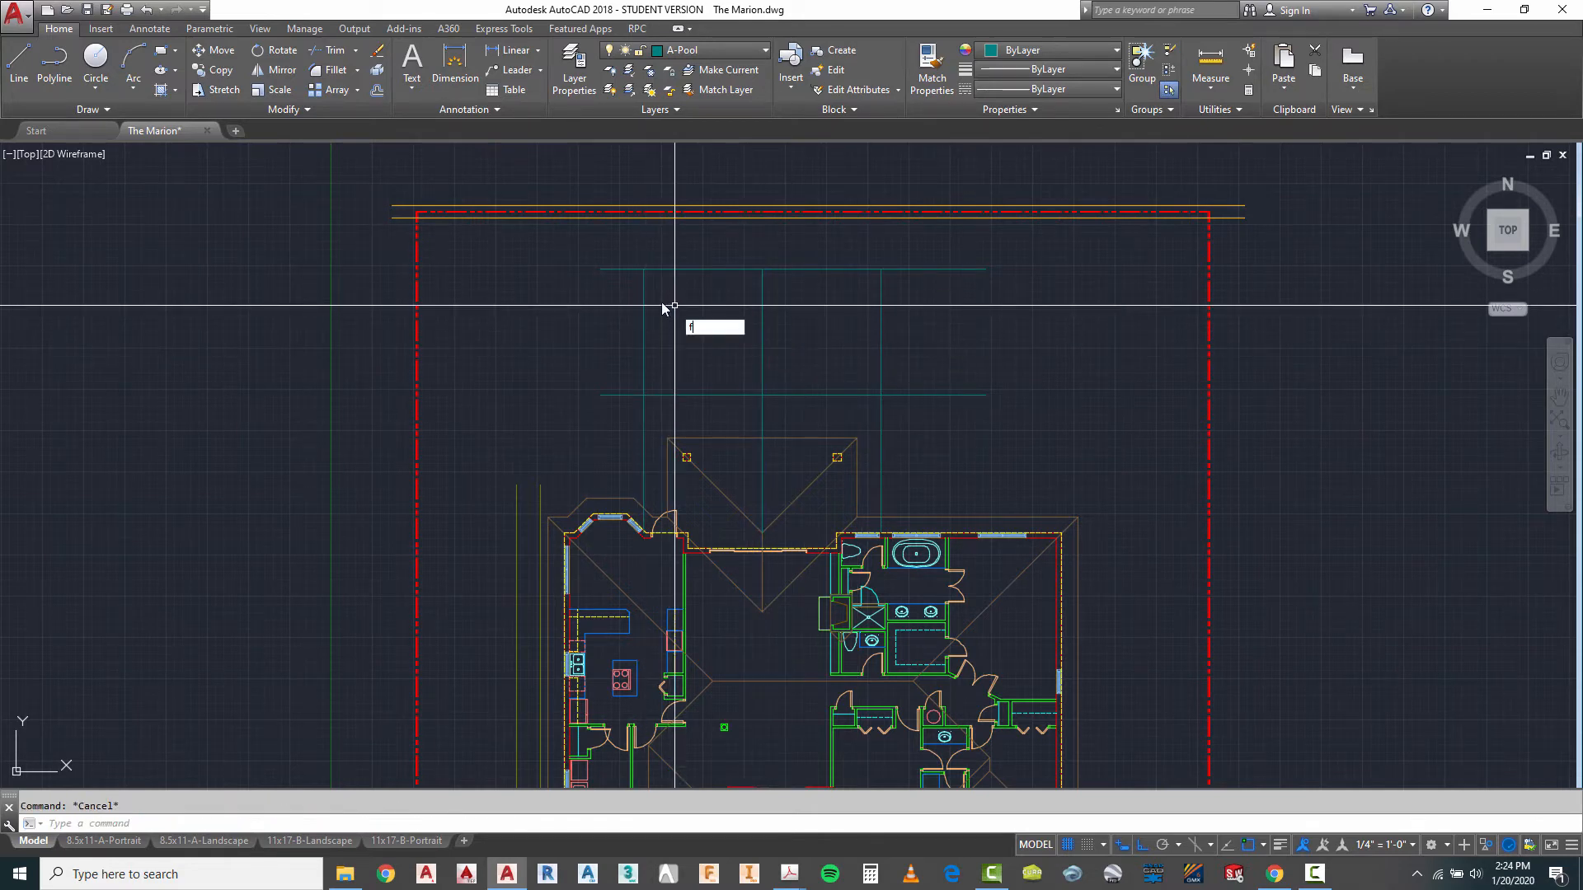
key("Return")
left_click(643, 286)
left_click(678, 270)
key("Escape")
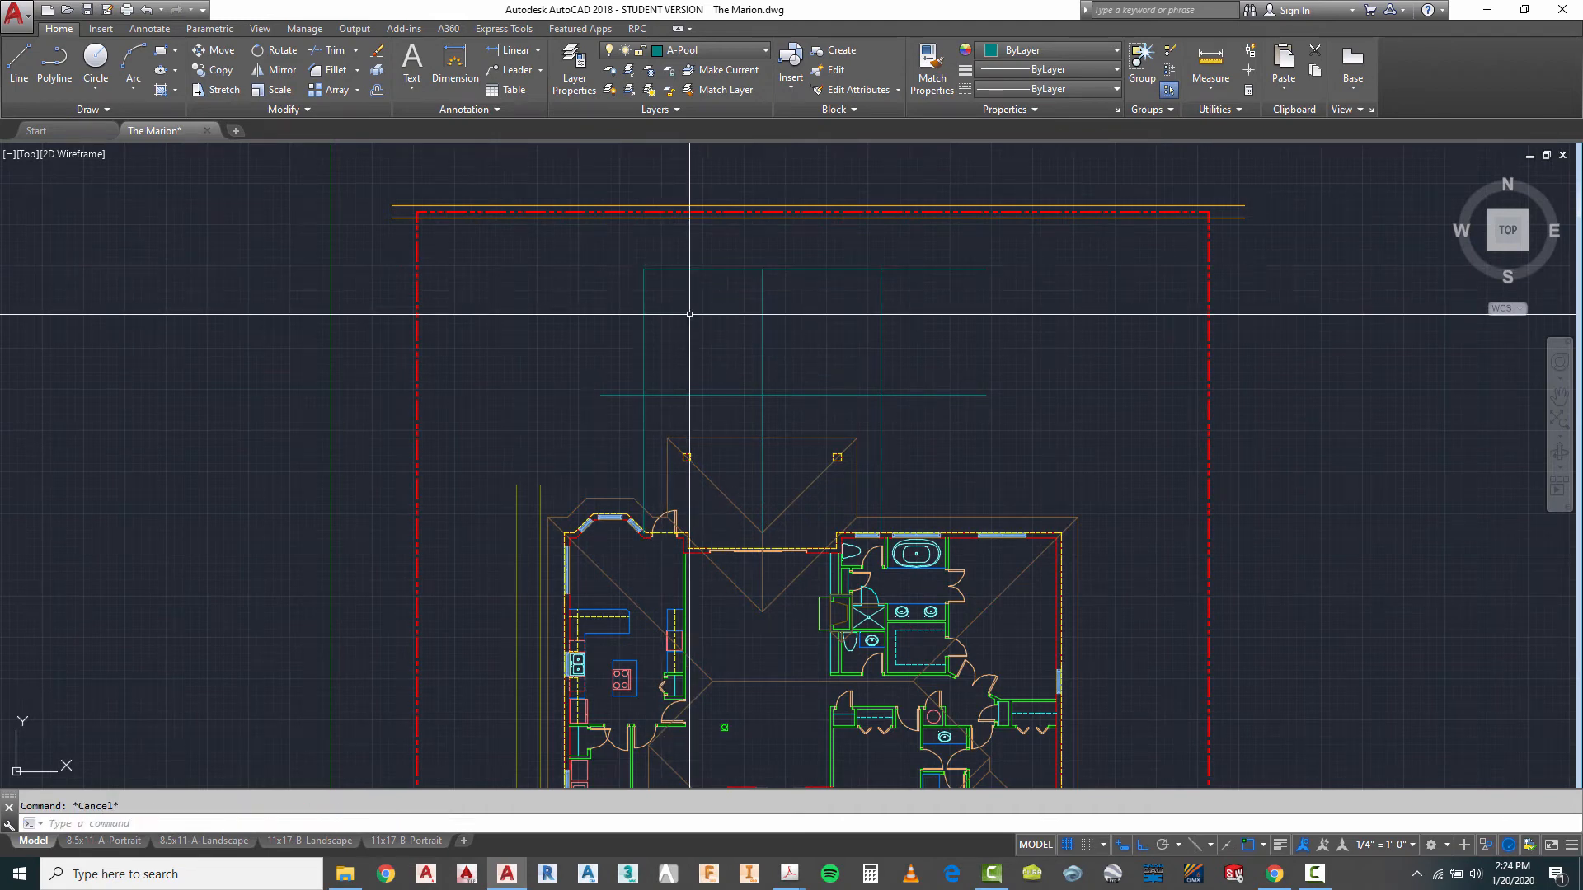
key("Return")
left_click(643, 373)
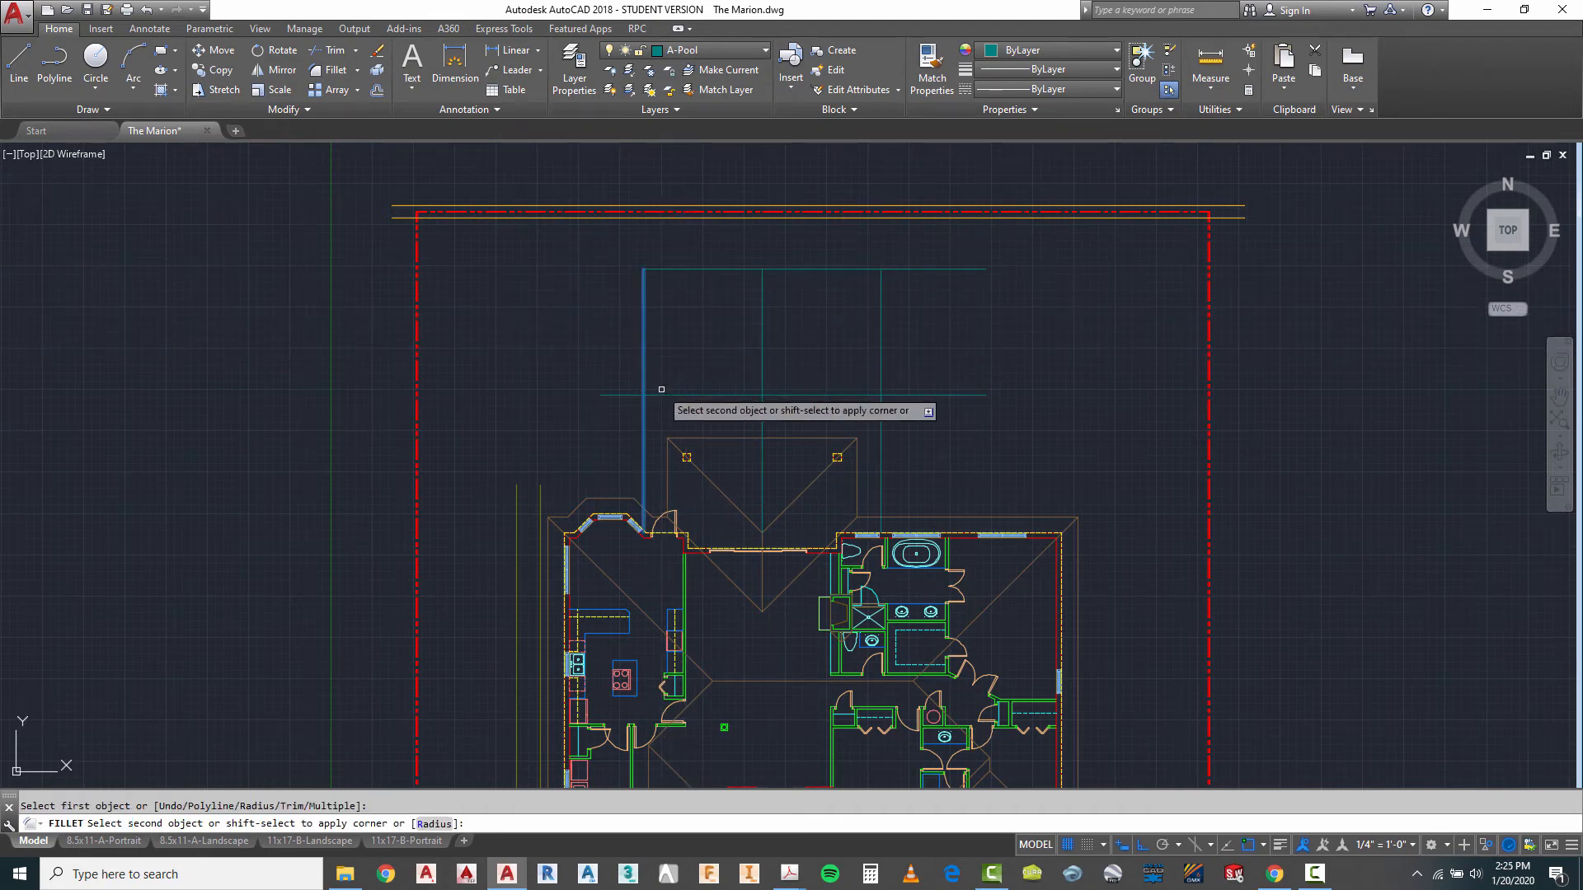
left_click(659, 395)
- Fillet the pool's east edge with the south and north edges at radius 0 to close the rectangle
key("Escape")
type("f")
key("Return")
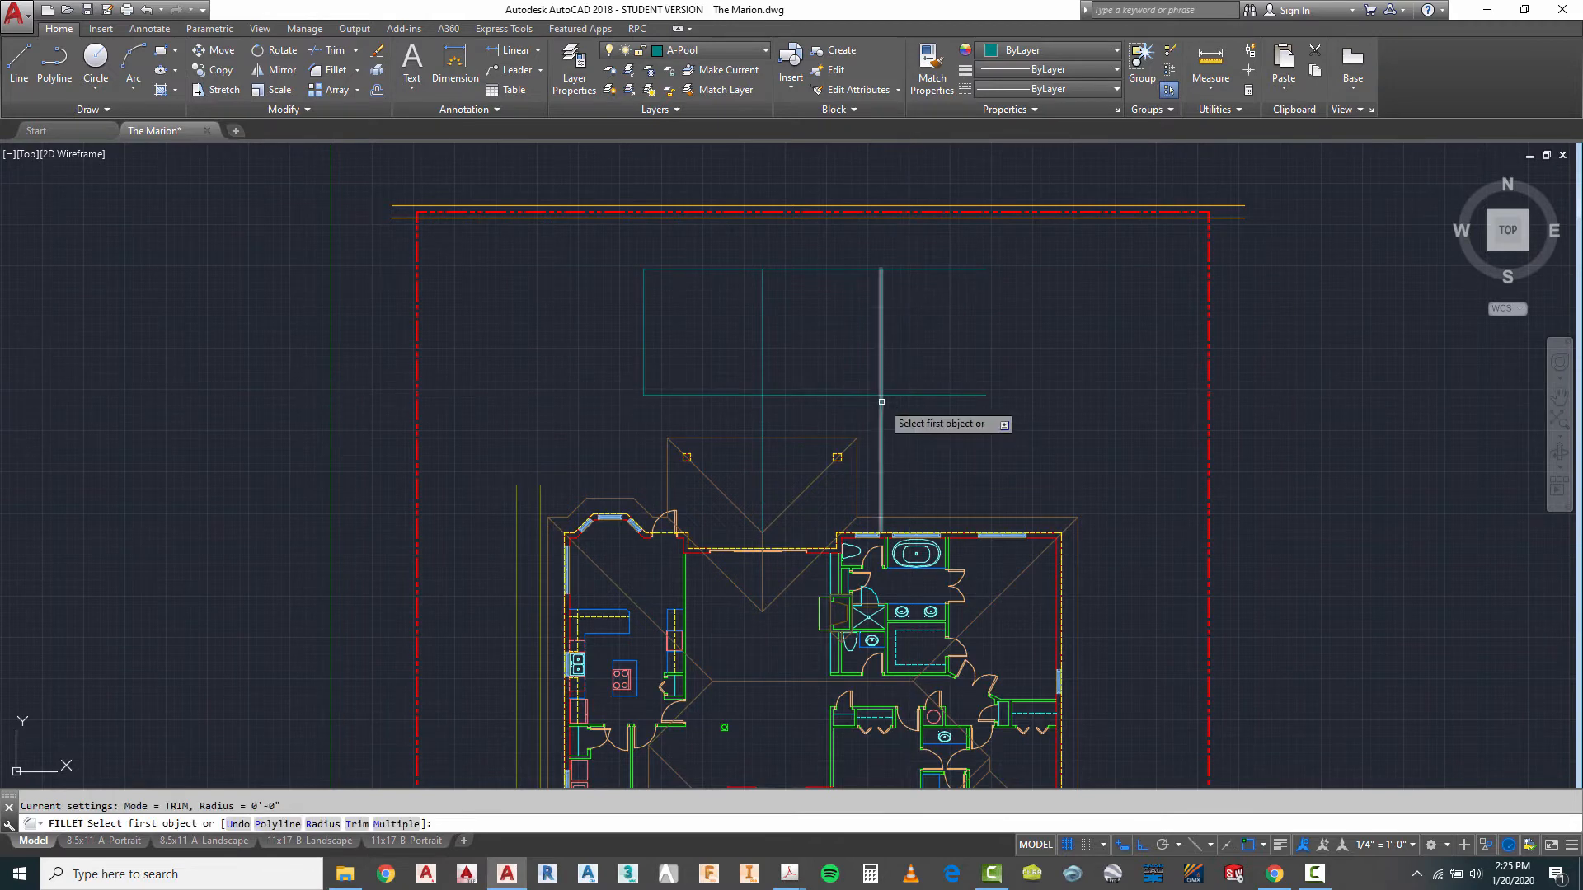
left_click(870, 393)
left_click(880, 343)
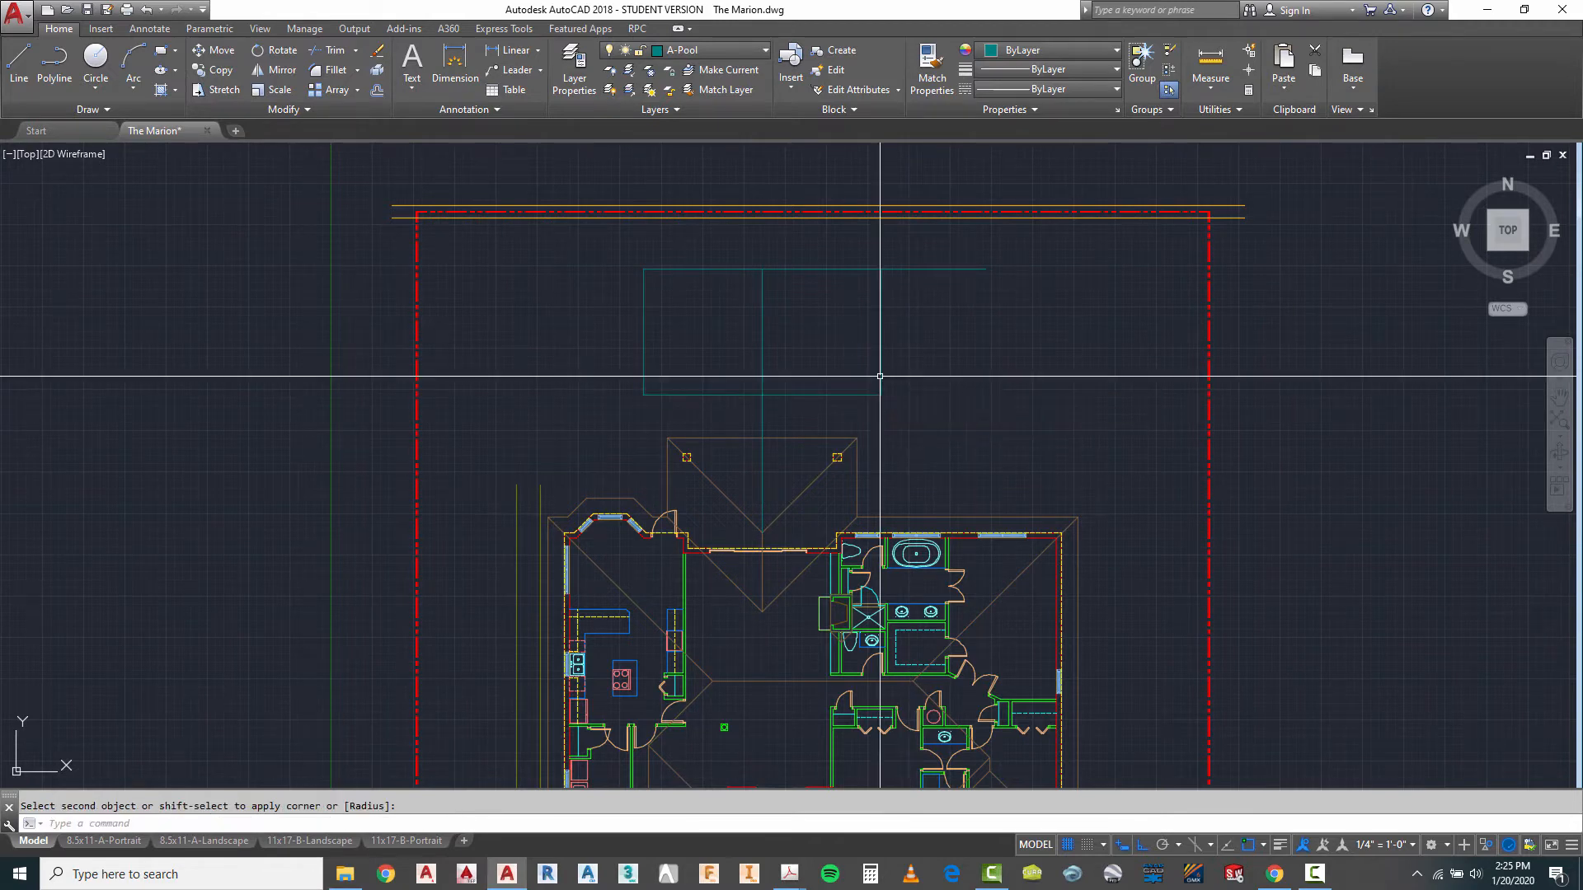
key("Escape")
type("f")
key("Return")
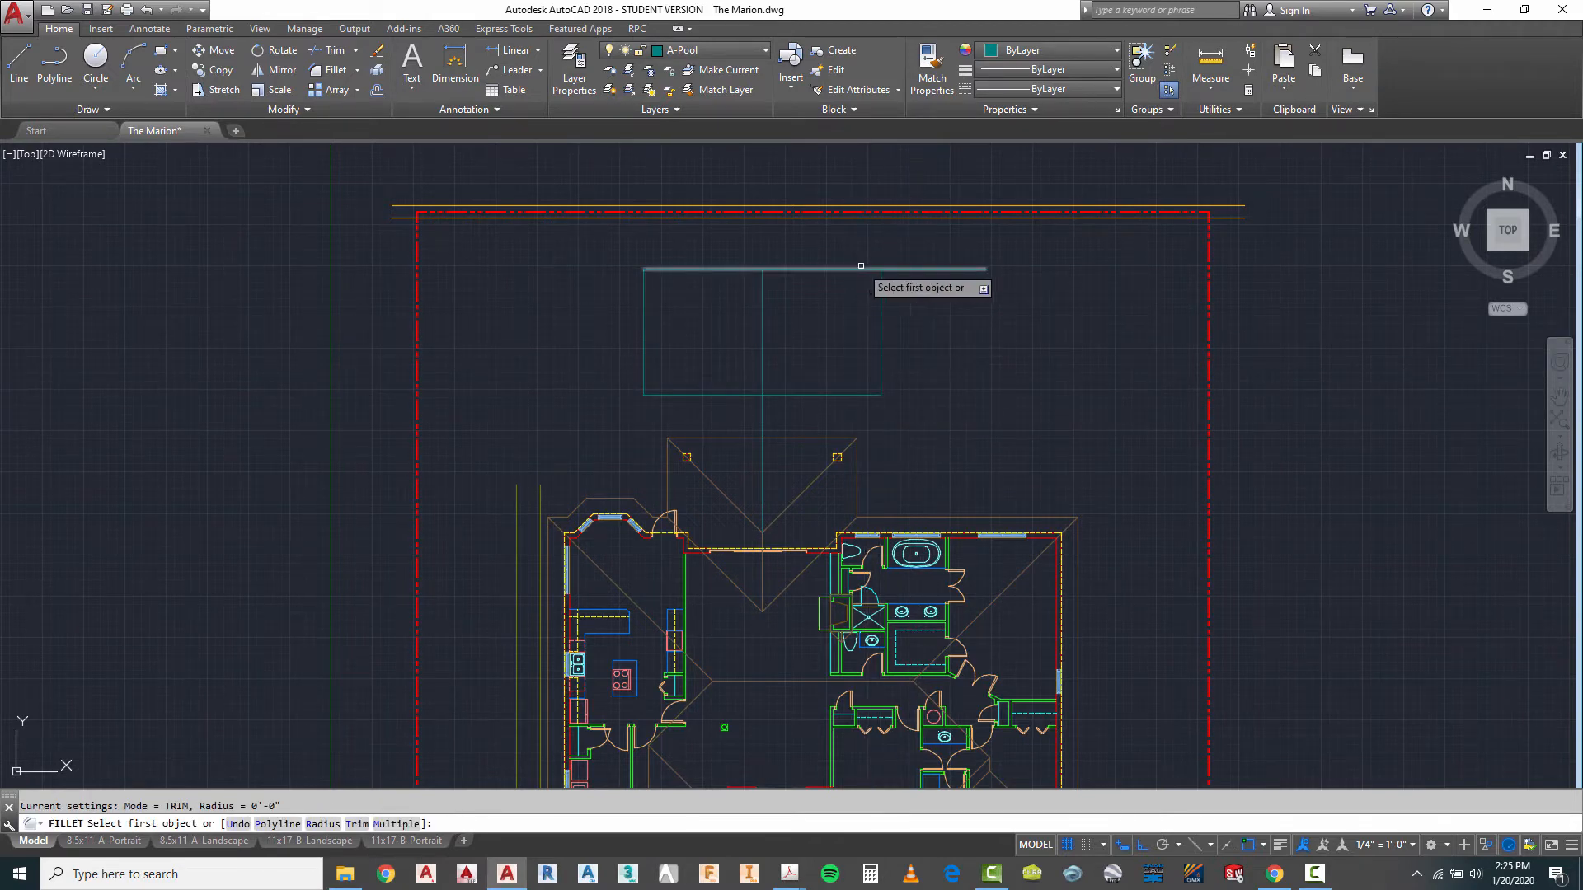
left_click(861, 267)
key("Escape")
scroll(1076, 334, "down", 4)
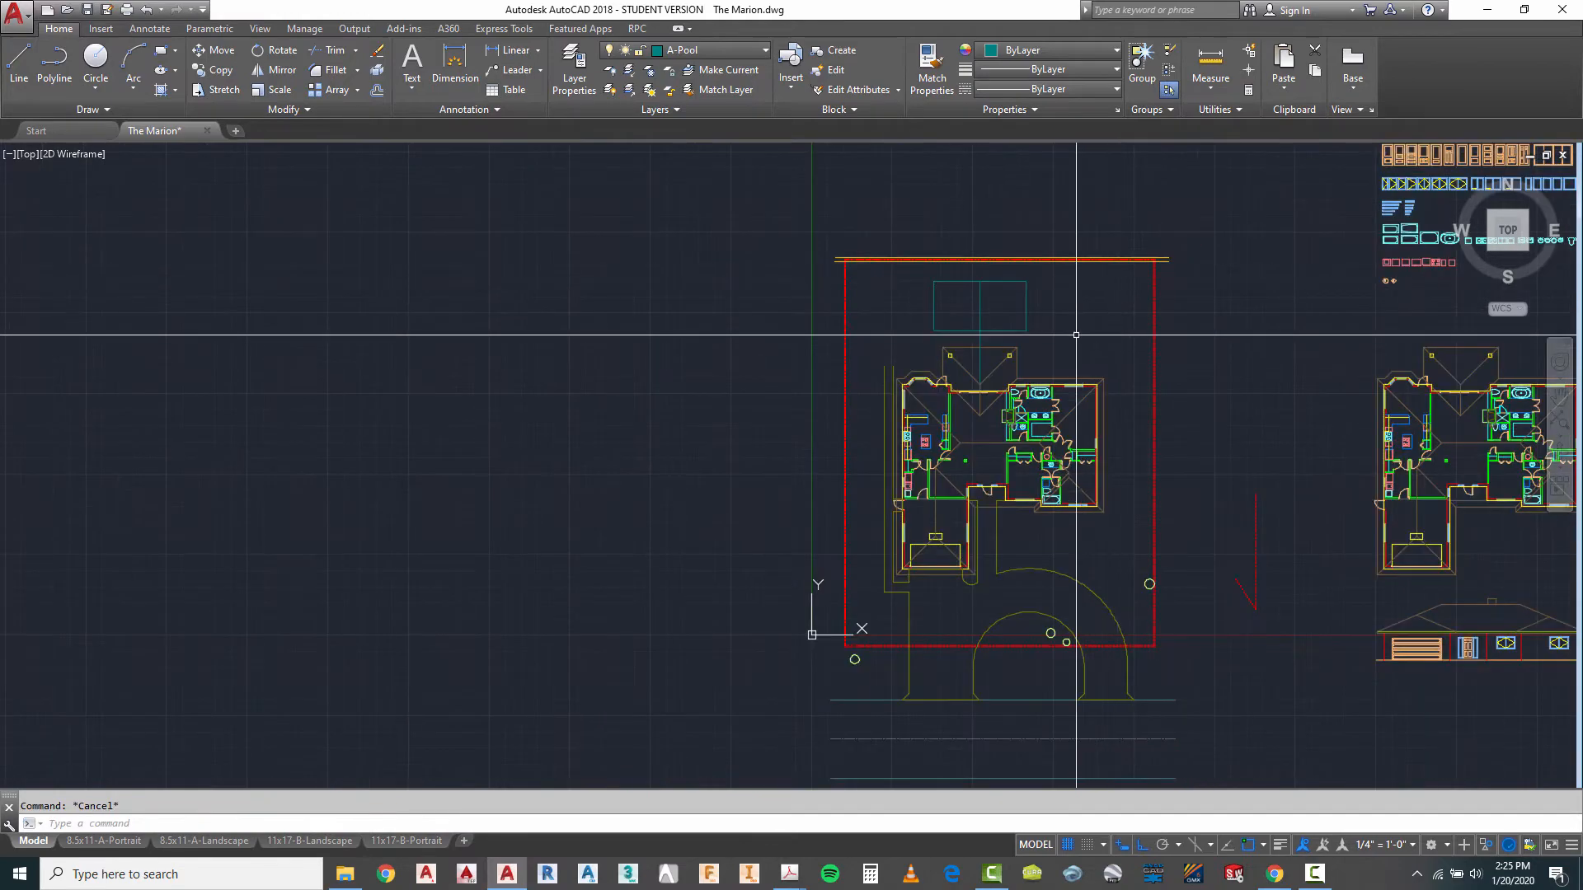
- Draw a circle of 3' radius centred on the midpoint of the pool's east edge
scroll(1076, 335, "up", 4)
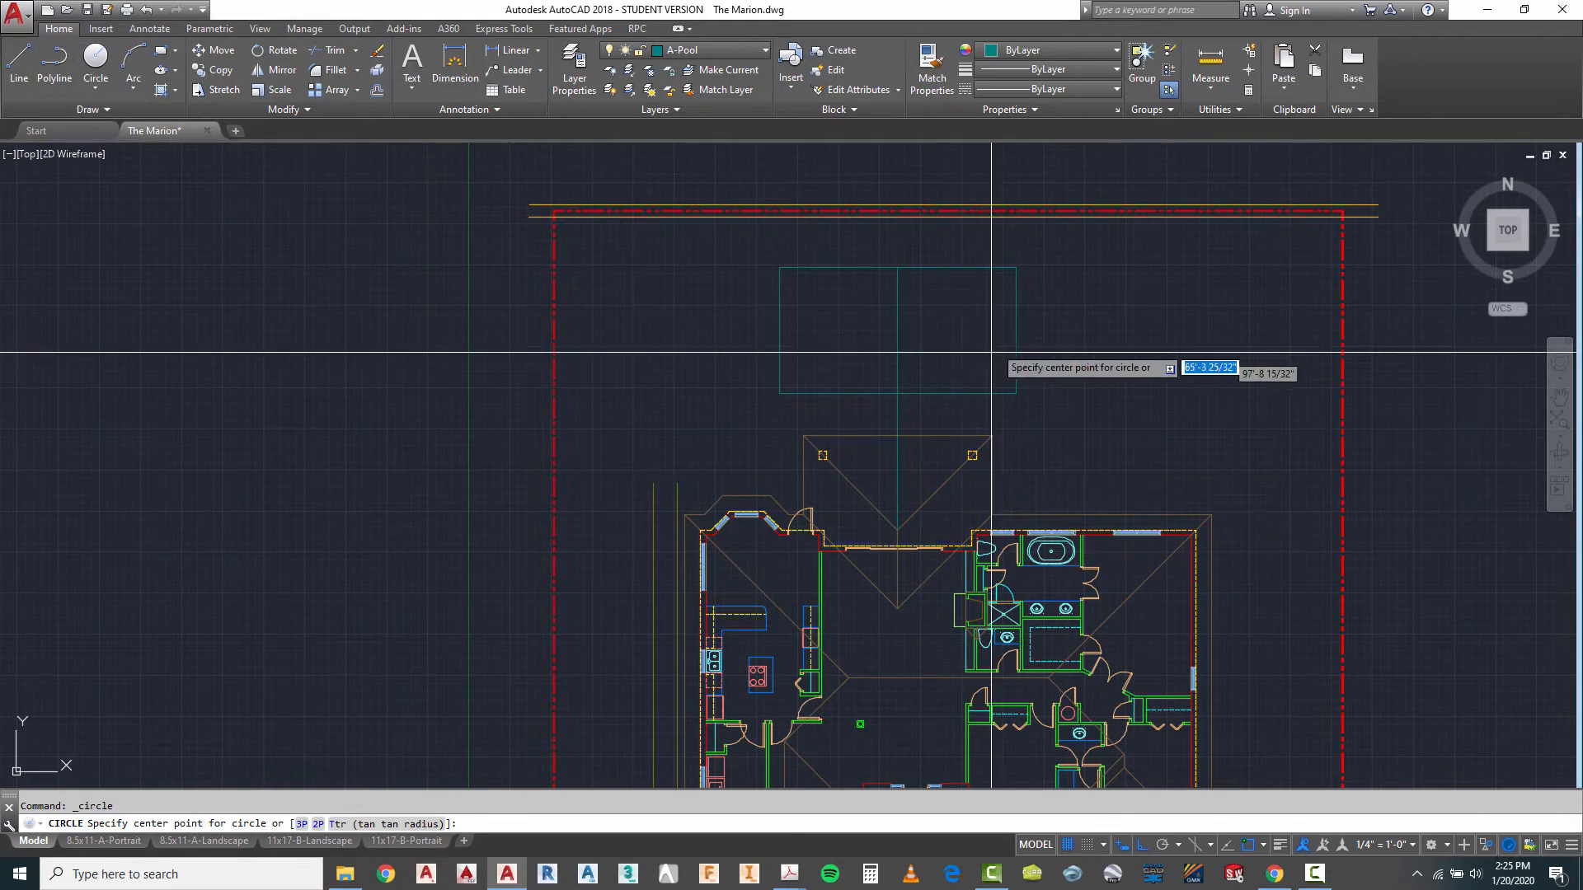
scroll(1012, 305, "up", 2)
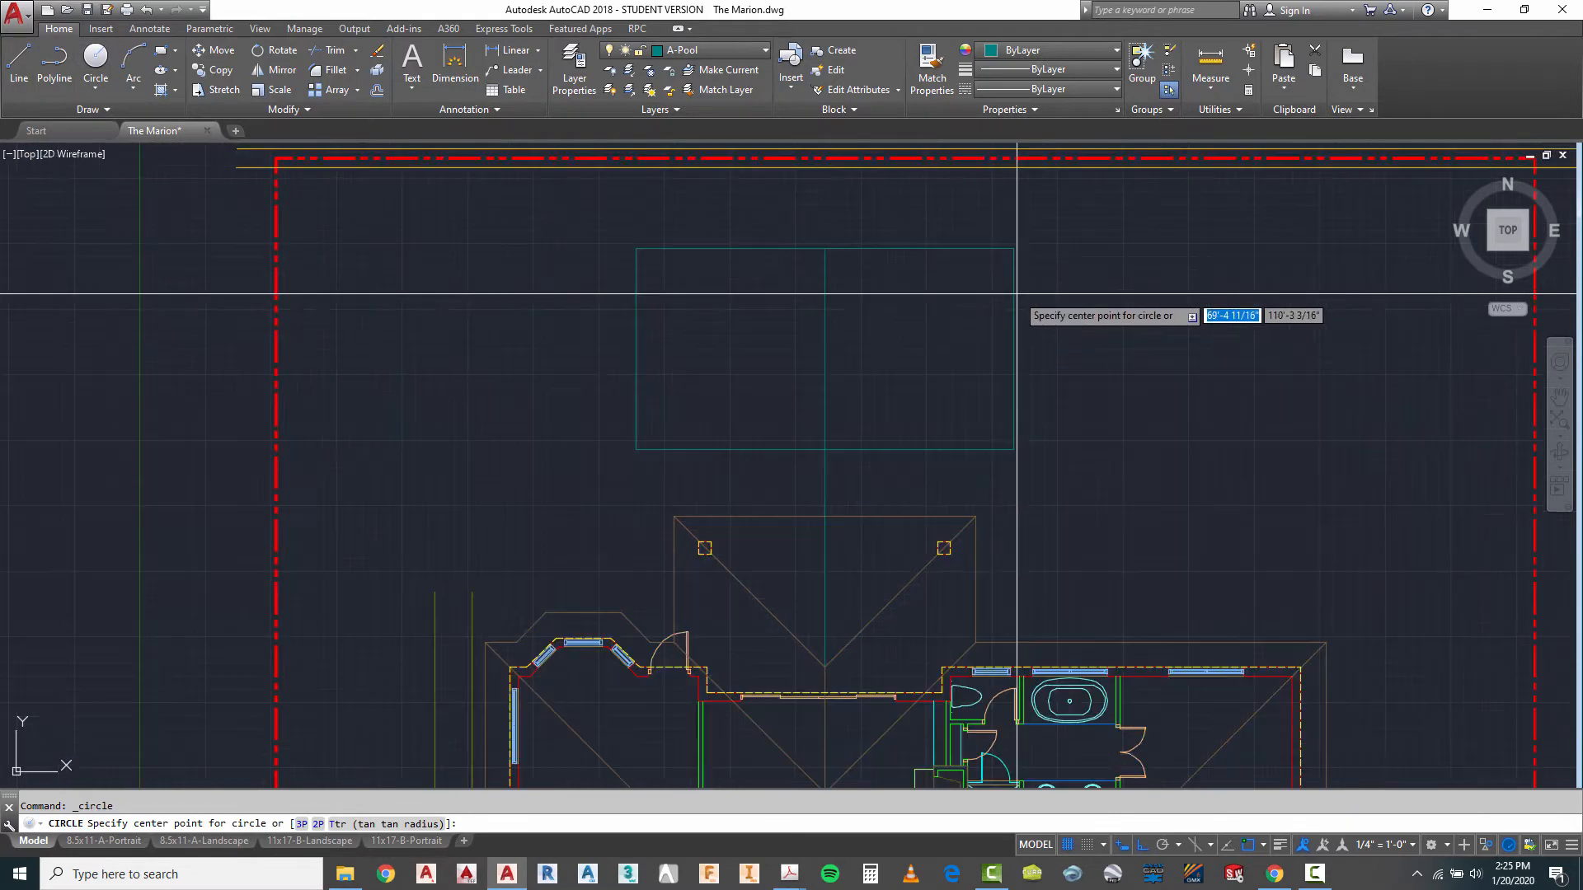
left_click(1014, 348)
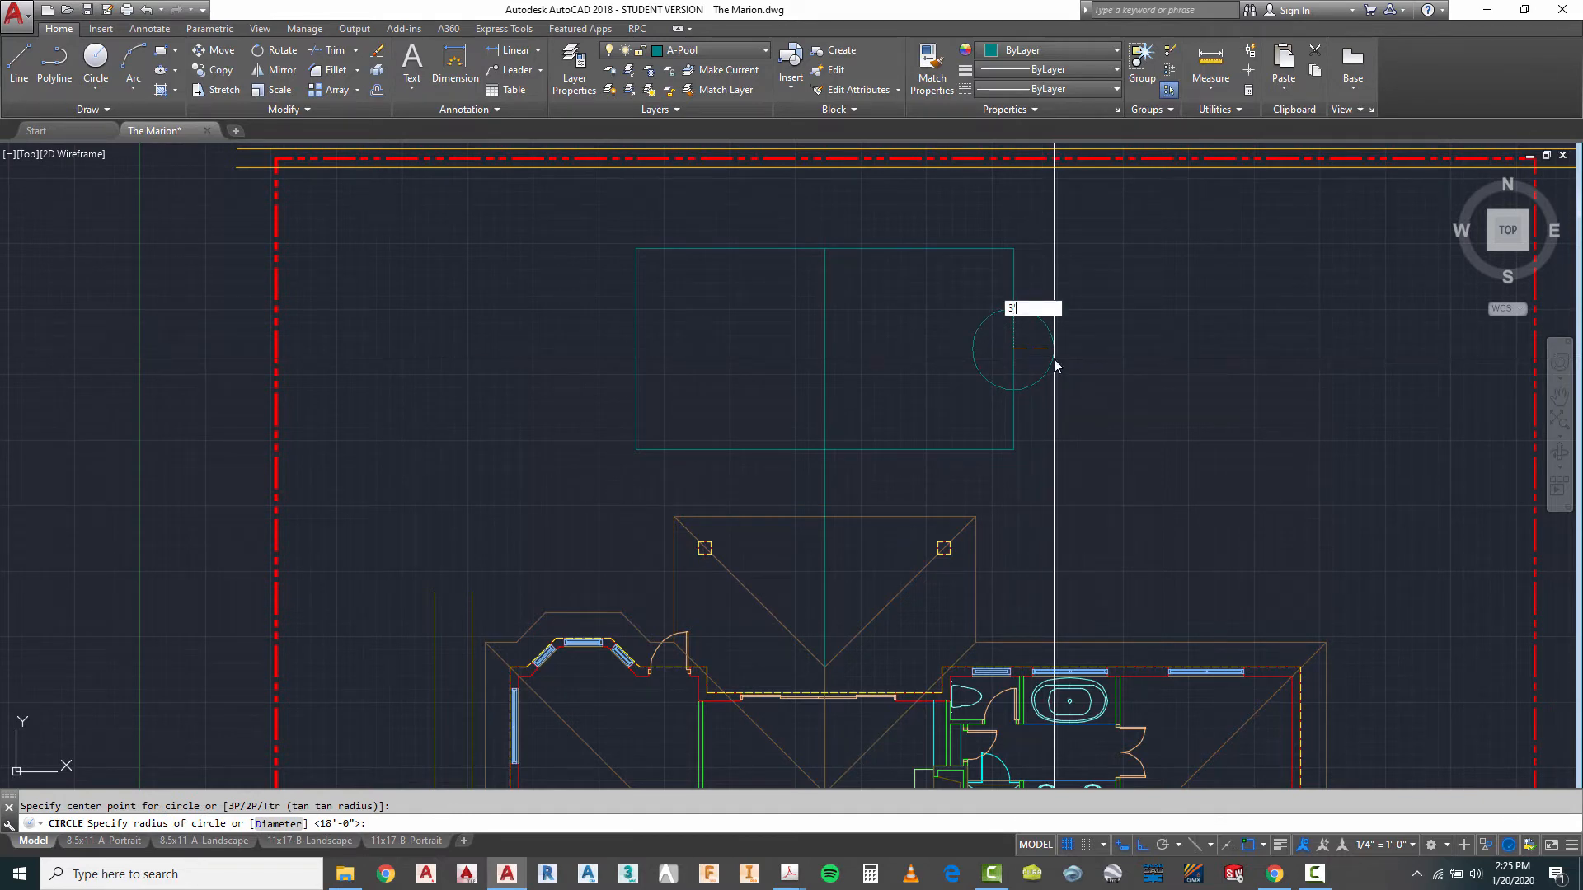
key("Return")
key("Escape")
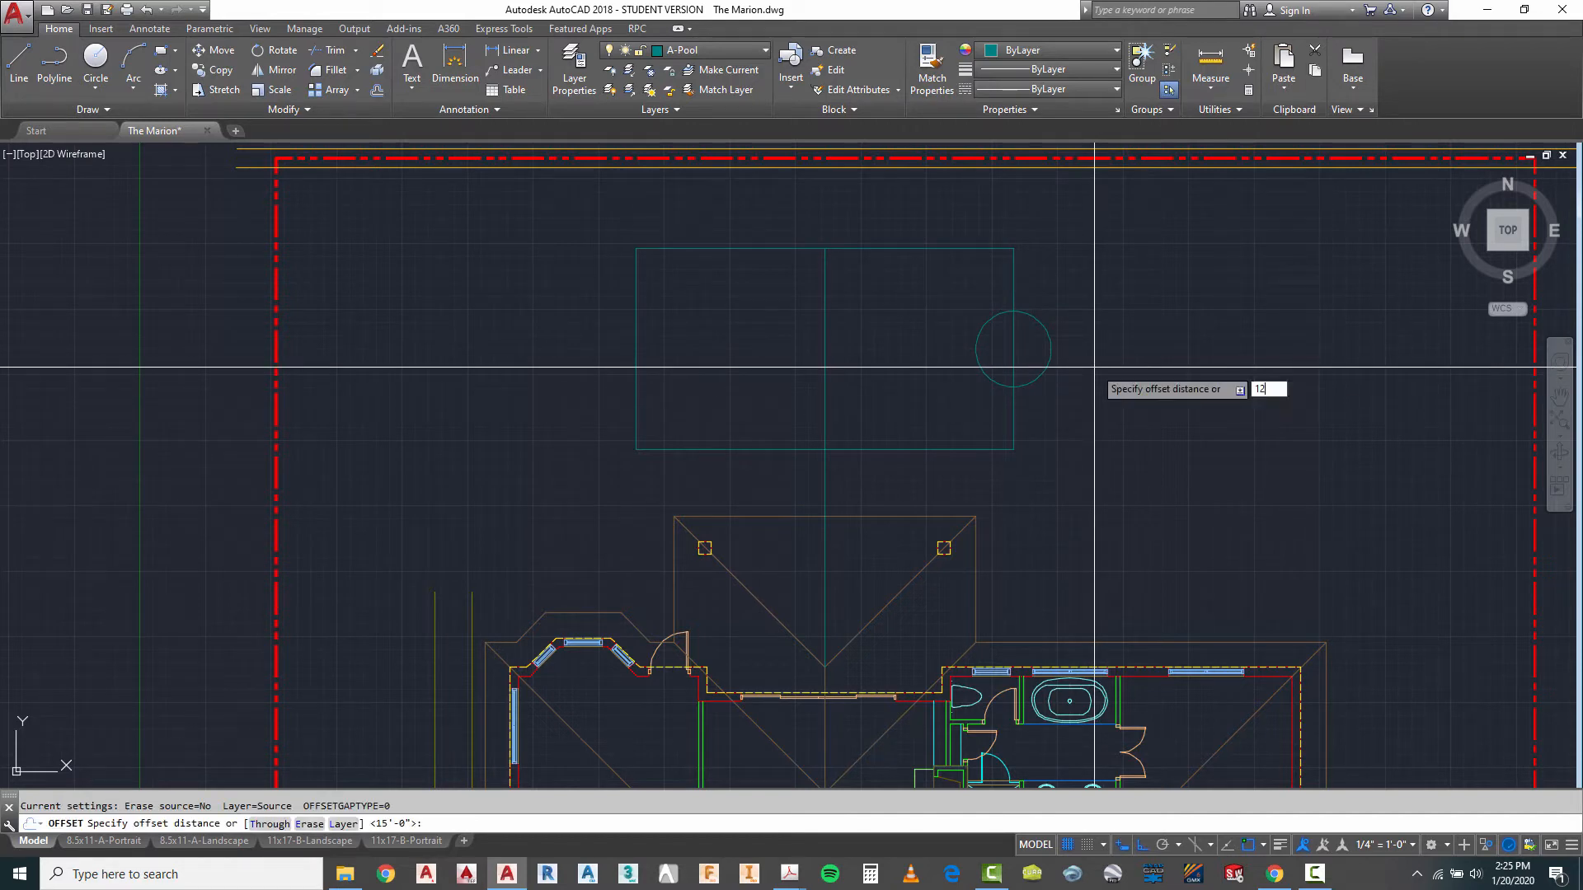
- Offset the circle on the pool's east edge outward by 12 inches
key("Return")
left_click(1013, 348)
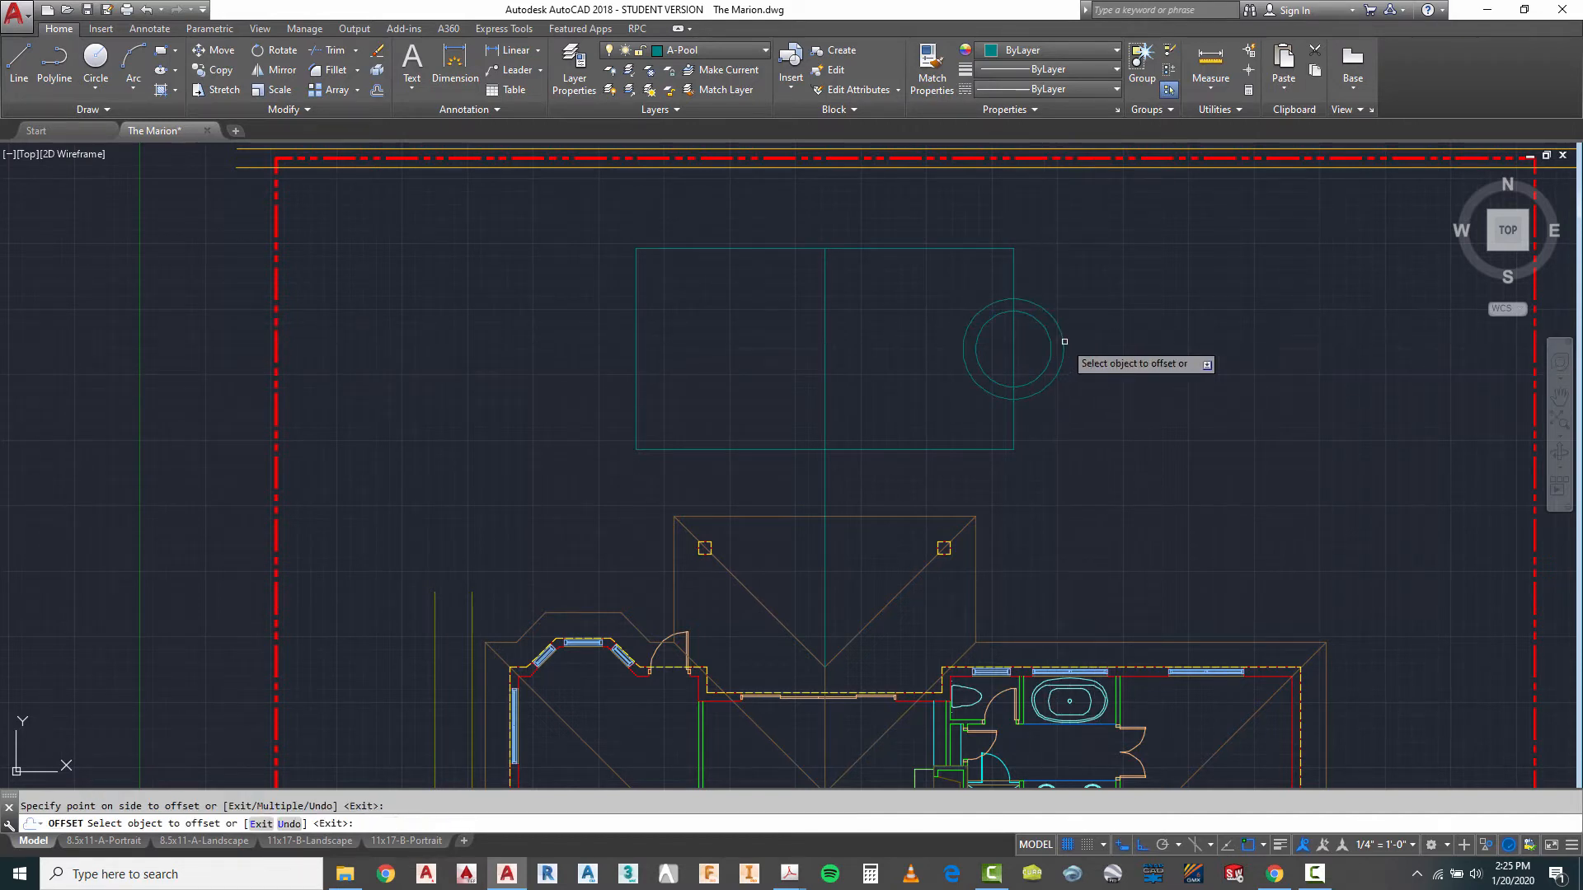
left_click(1104, 352)
key("Escape")
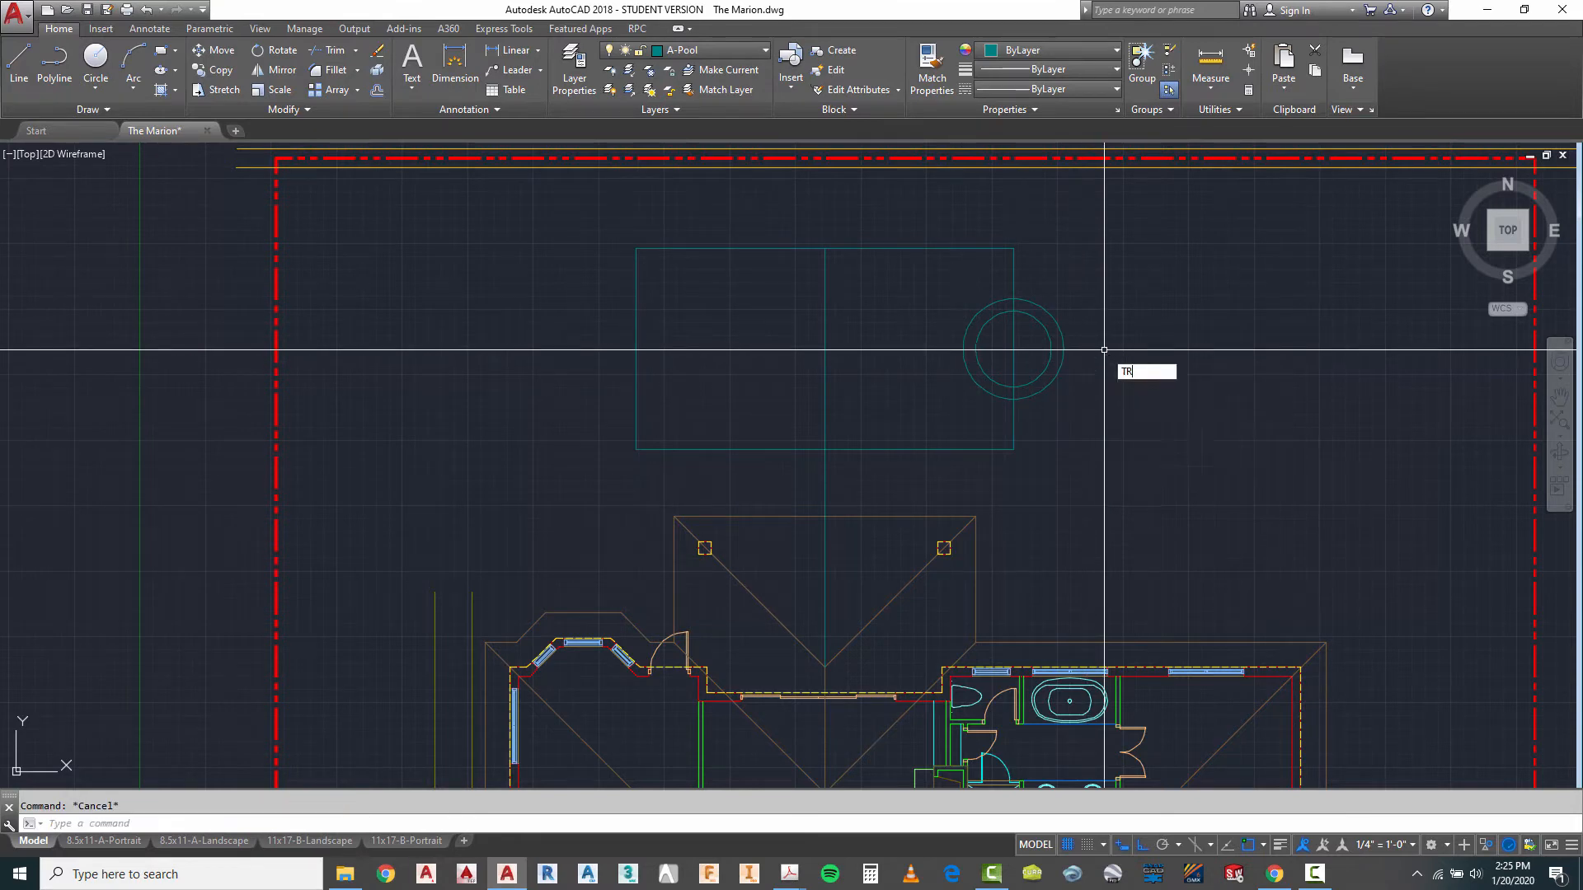
- Trim the part of the pool's east edge that lies inside the outer circle
type("TR")
key("Return")
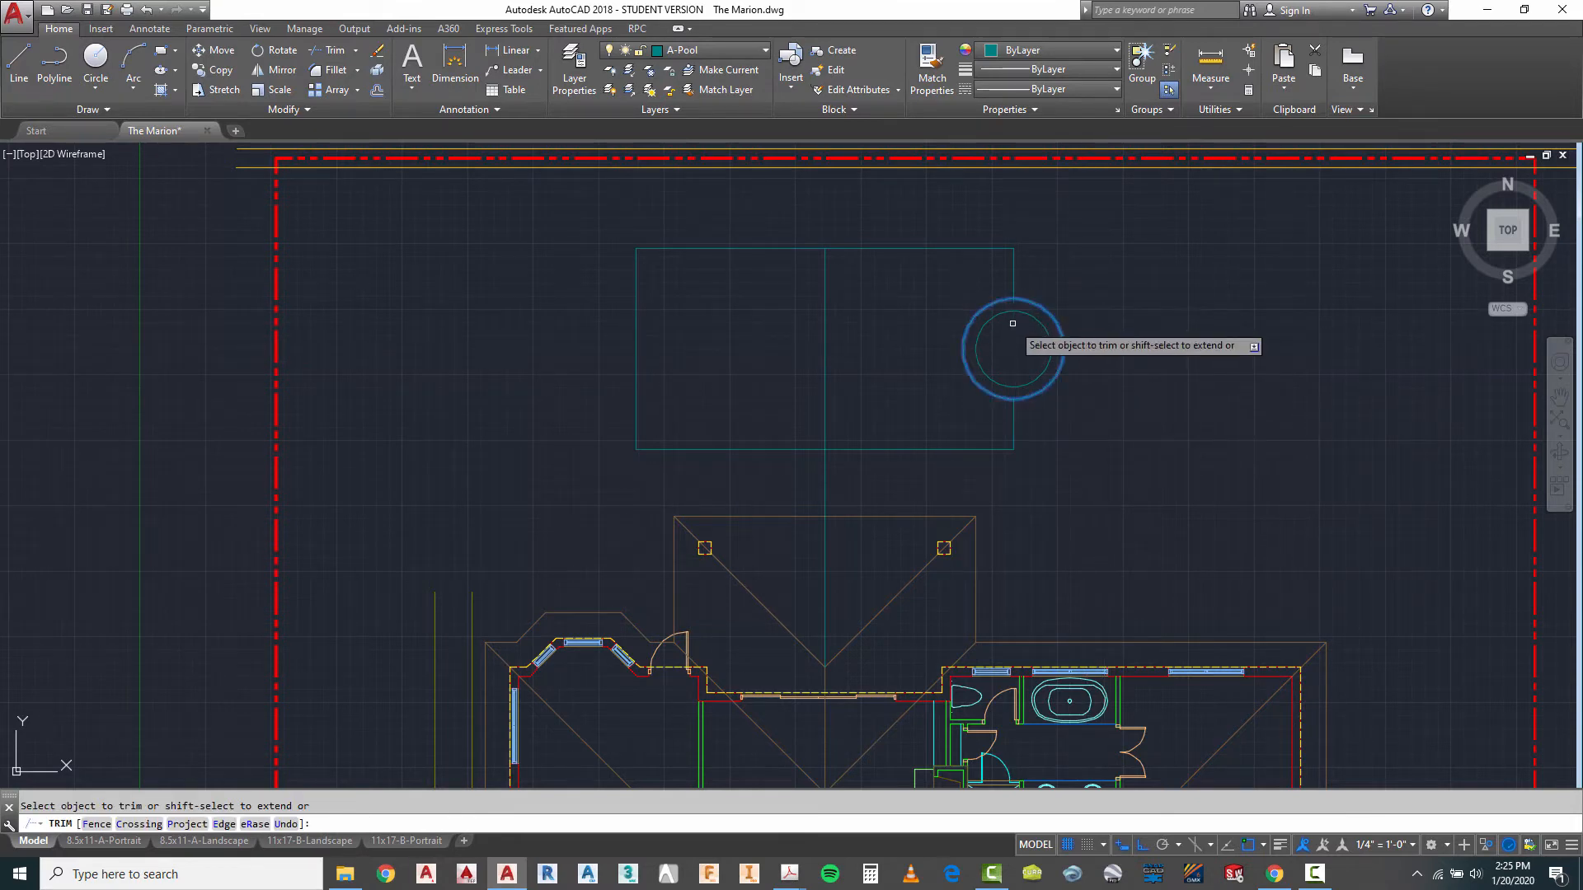
key("Escape")
- Draw a slanted line about 5'-8" long from the pool circles' centre northwest past the outer circle
scroll(982, 384, "up", 4)
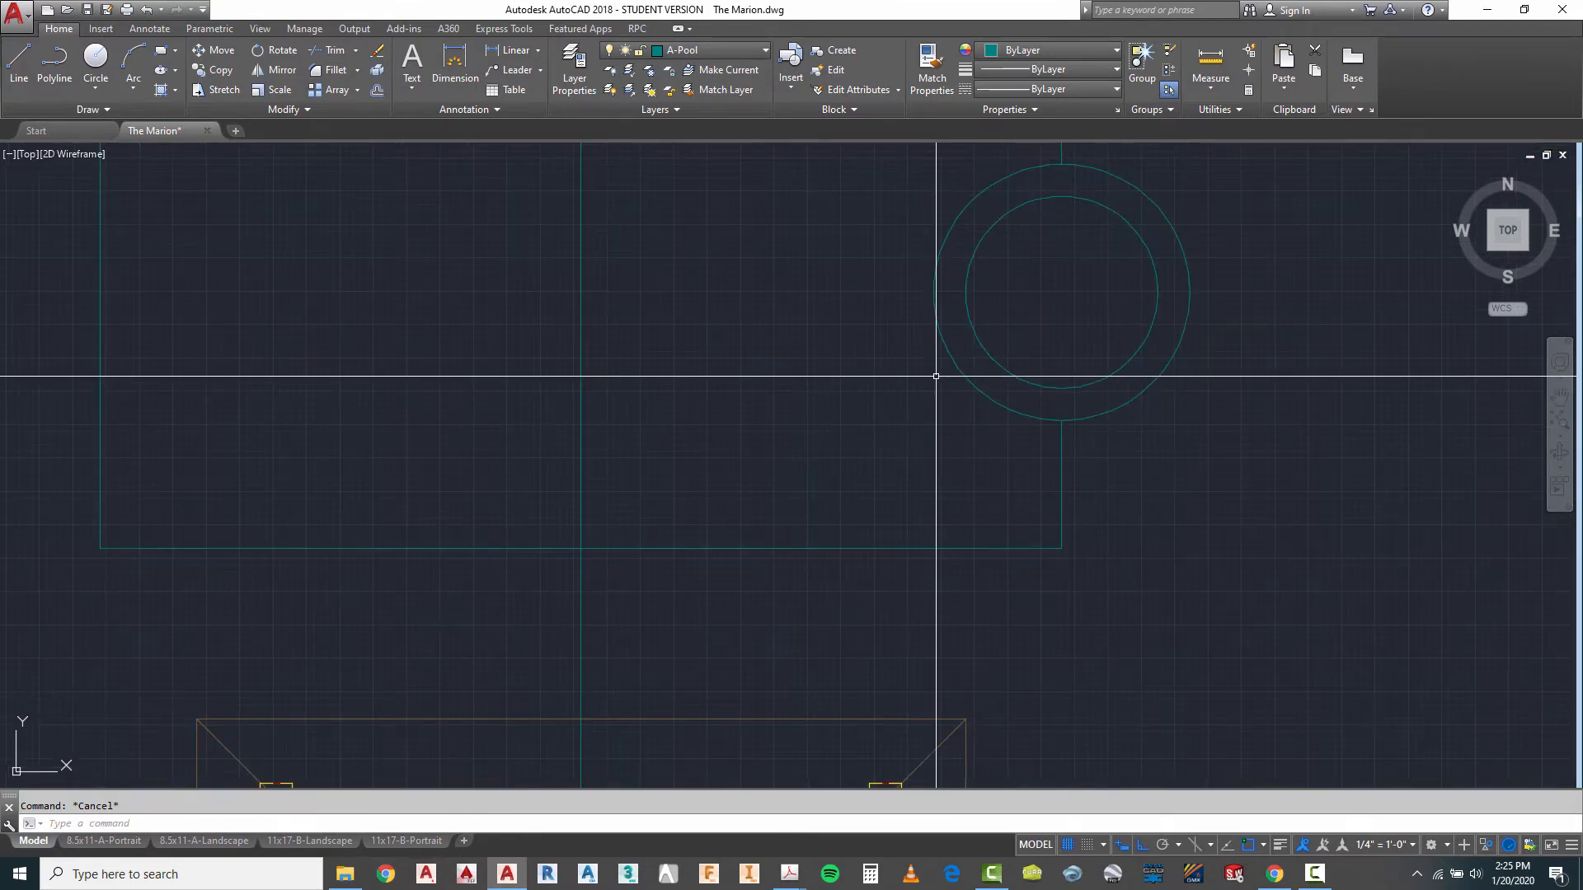
left_click(18, 61)
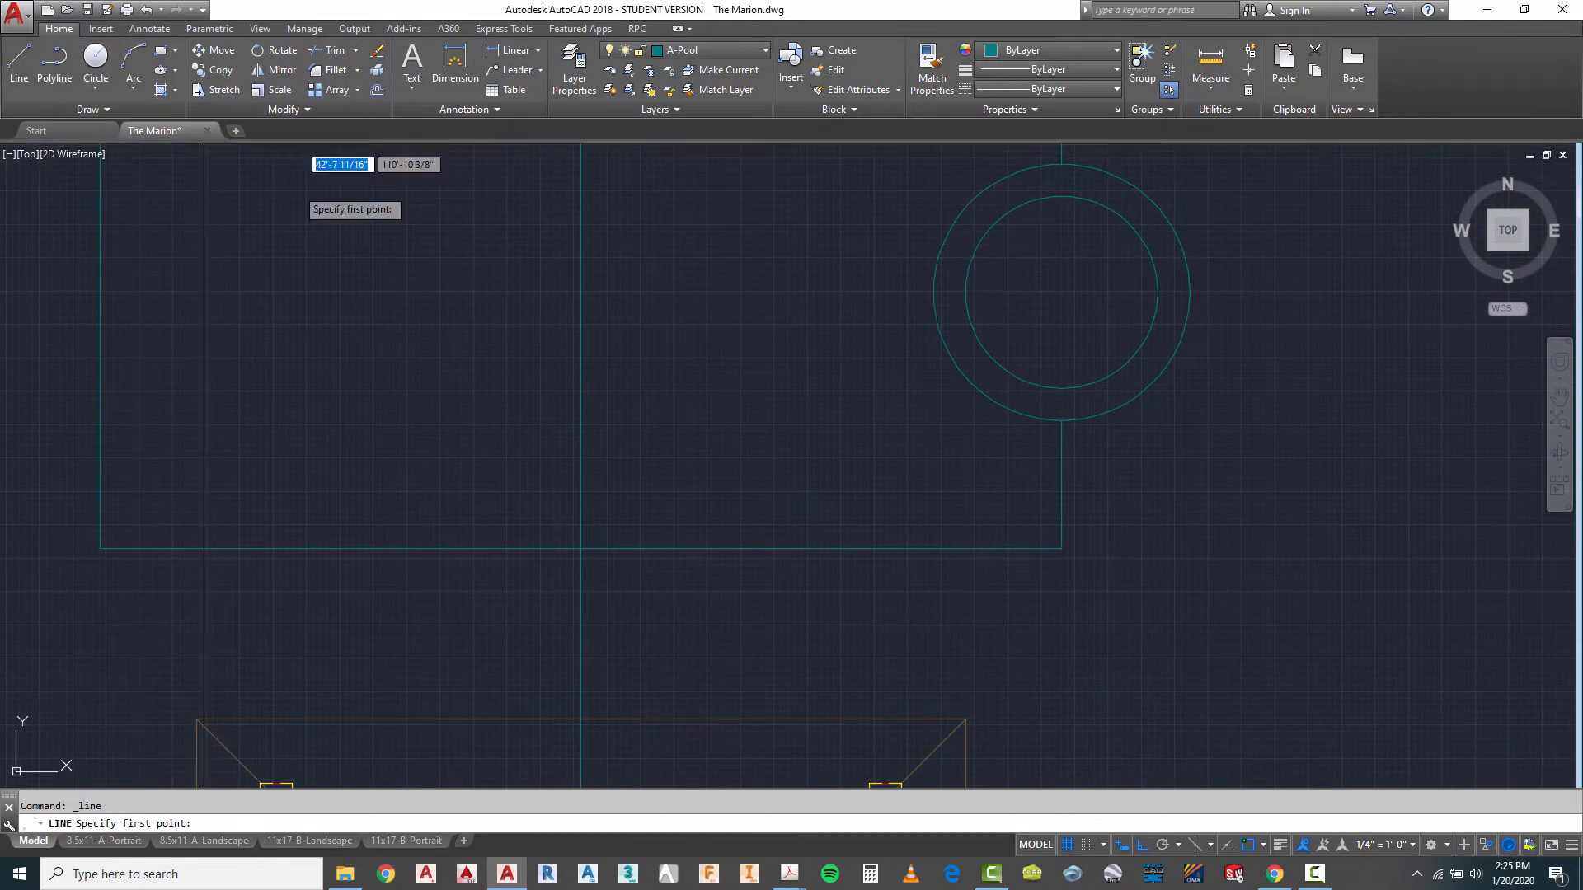
left_click(1061, 292)
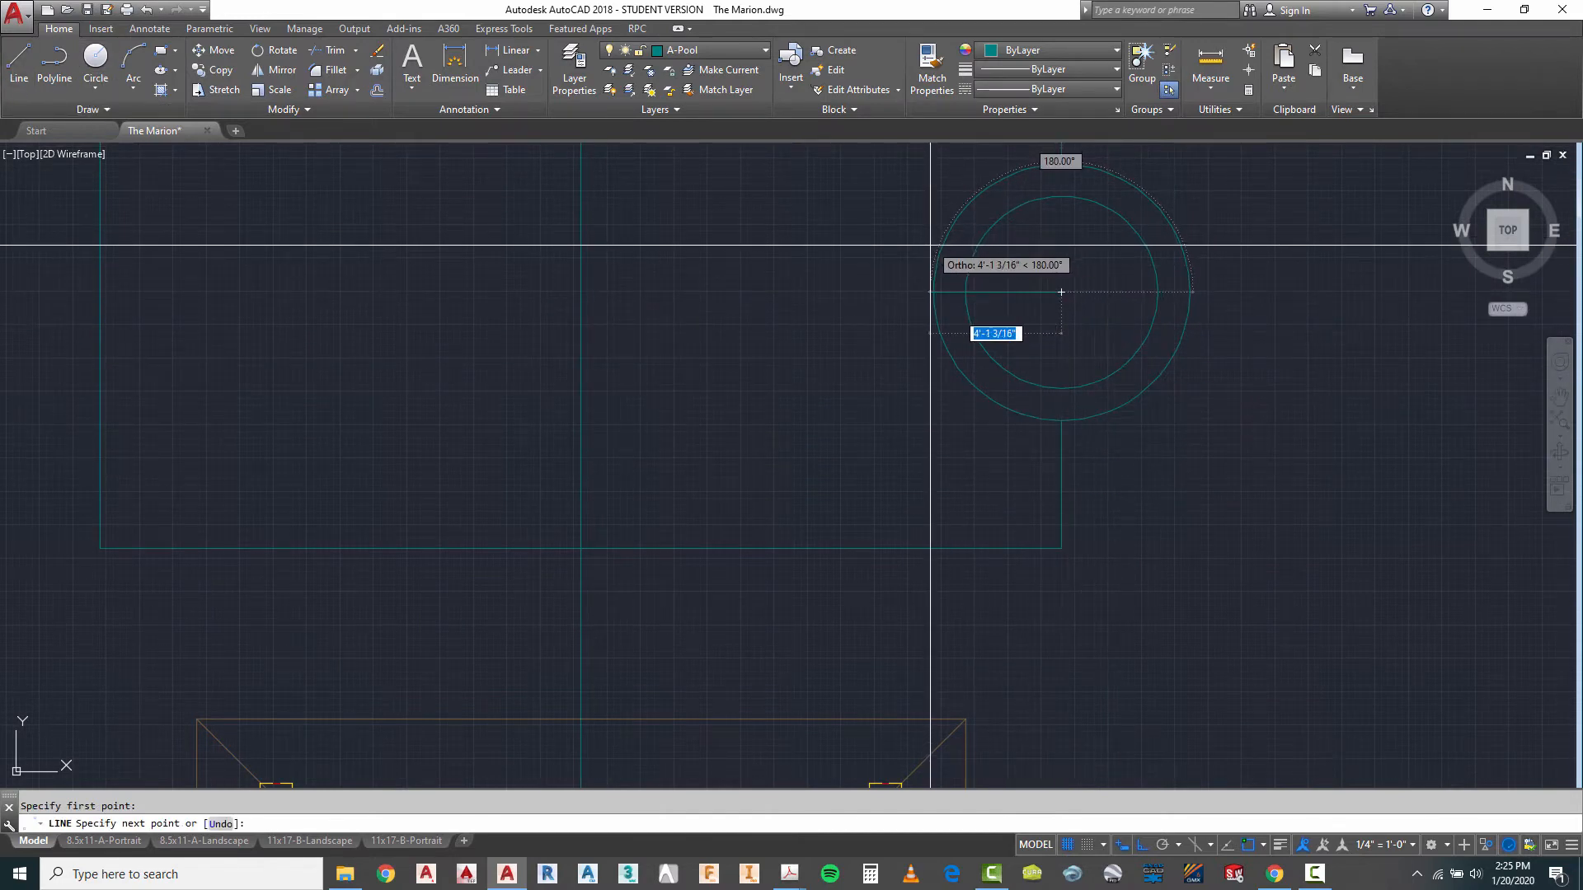
key("F8")
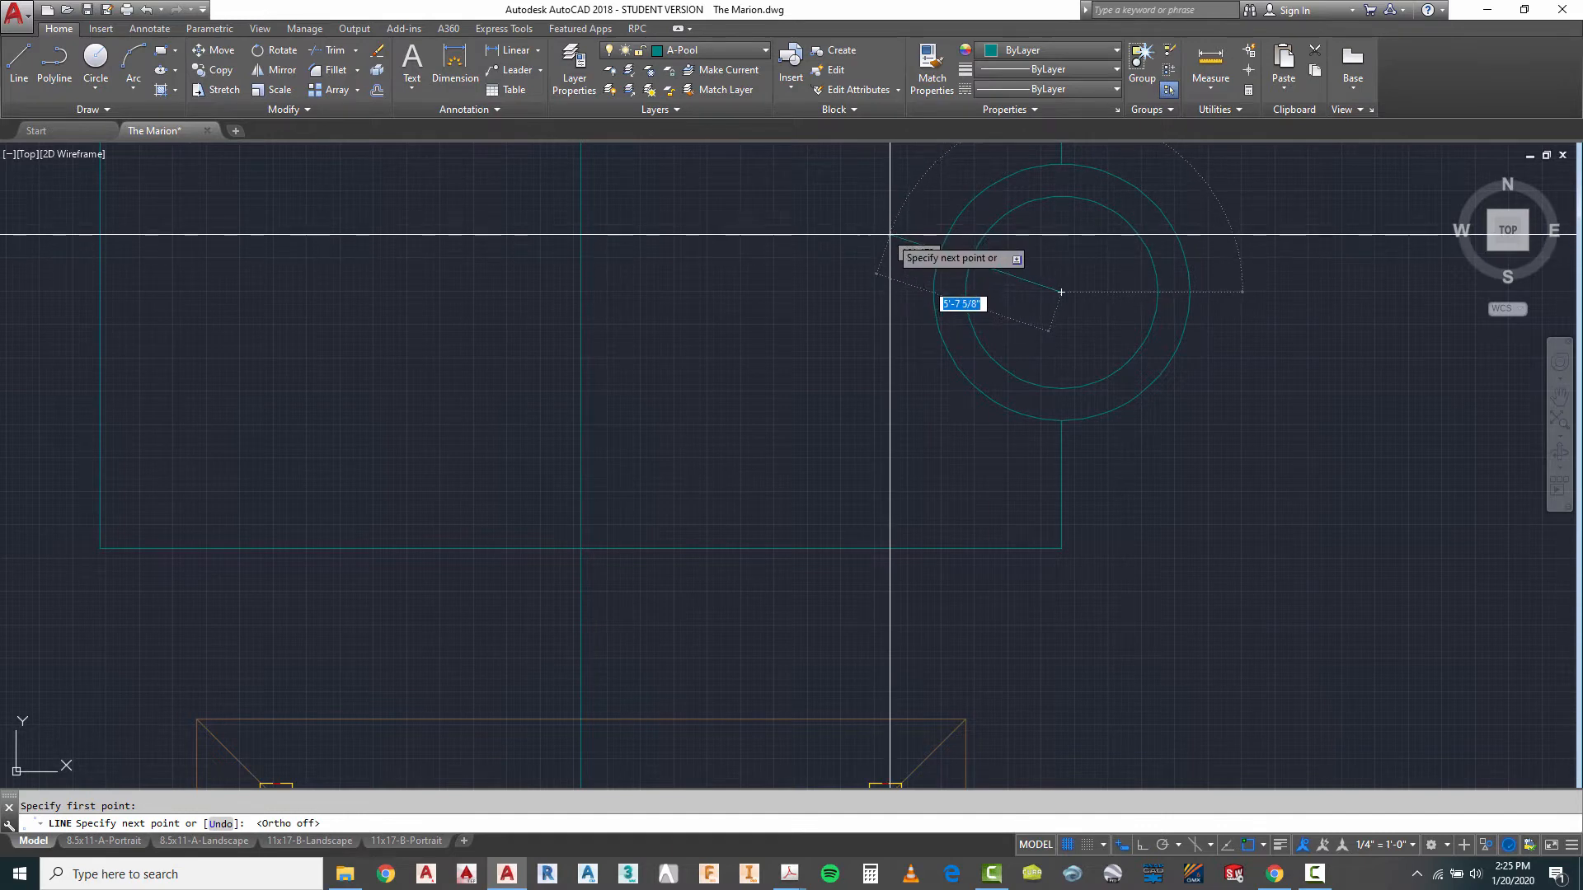
left_click(888, 233)
key("Escape")
key("Escape")
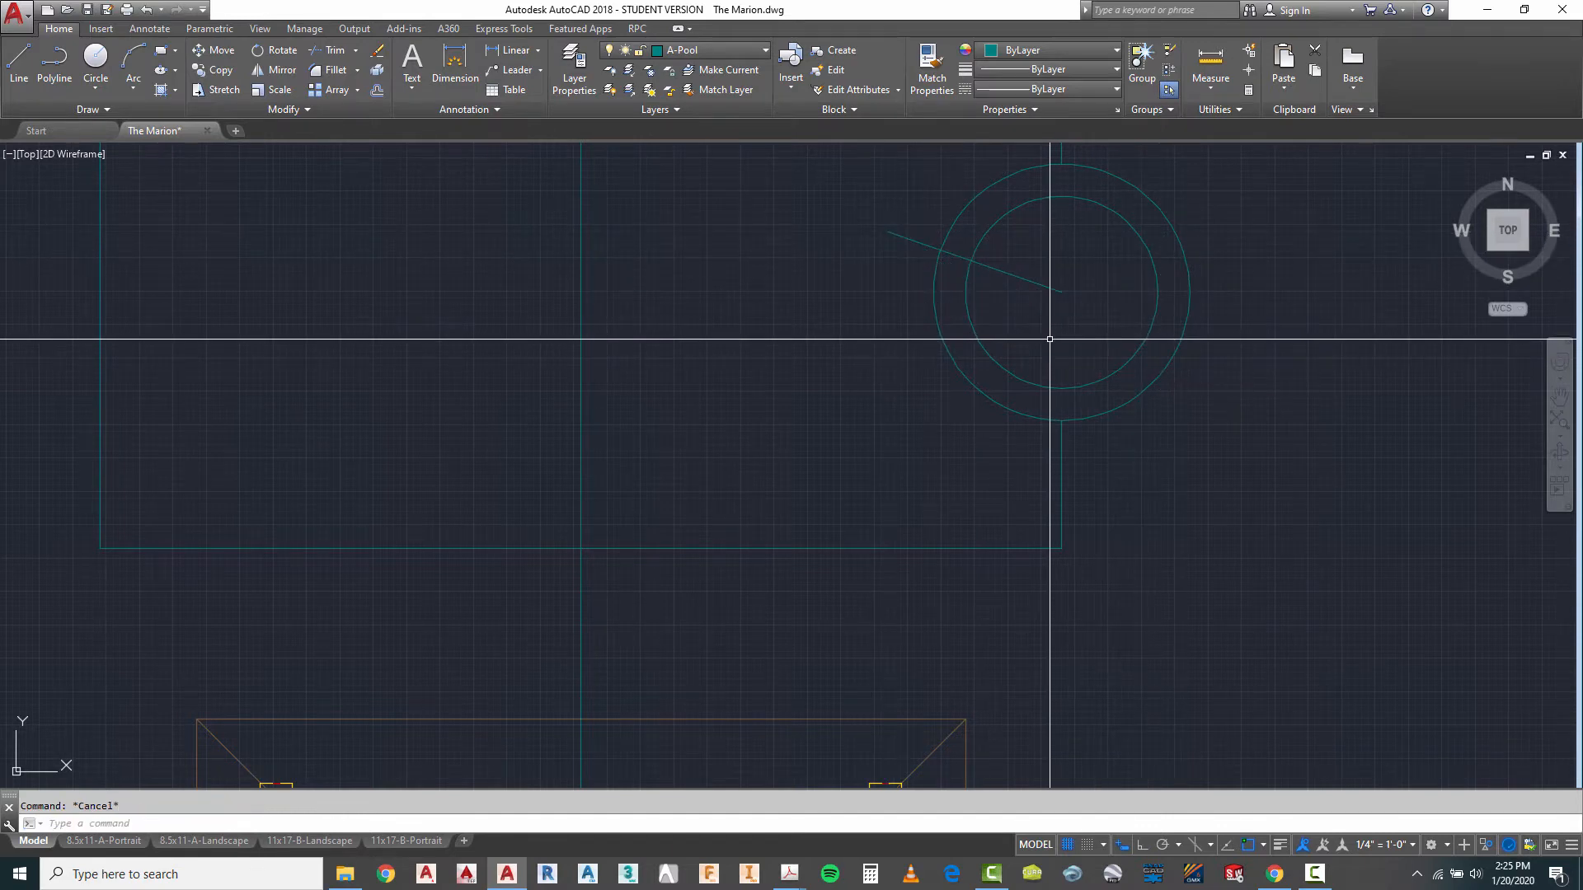
- Mirror the slanted line about a horizontal axis through the circles' centre, keeping the original
key("Return")
left_click(1063, 292)
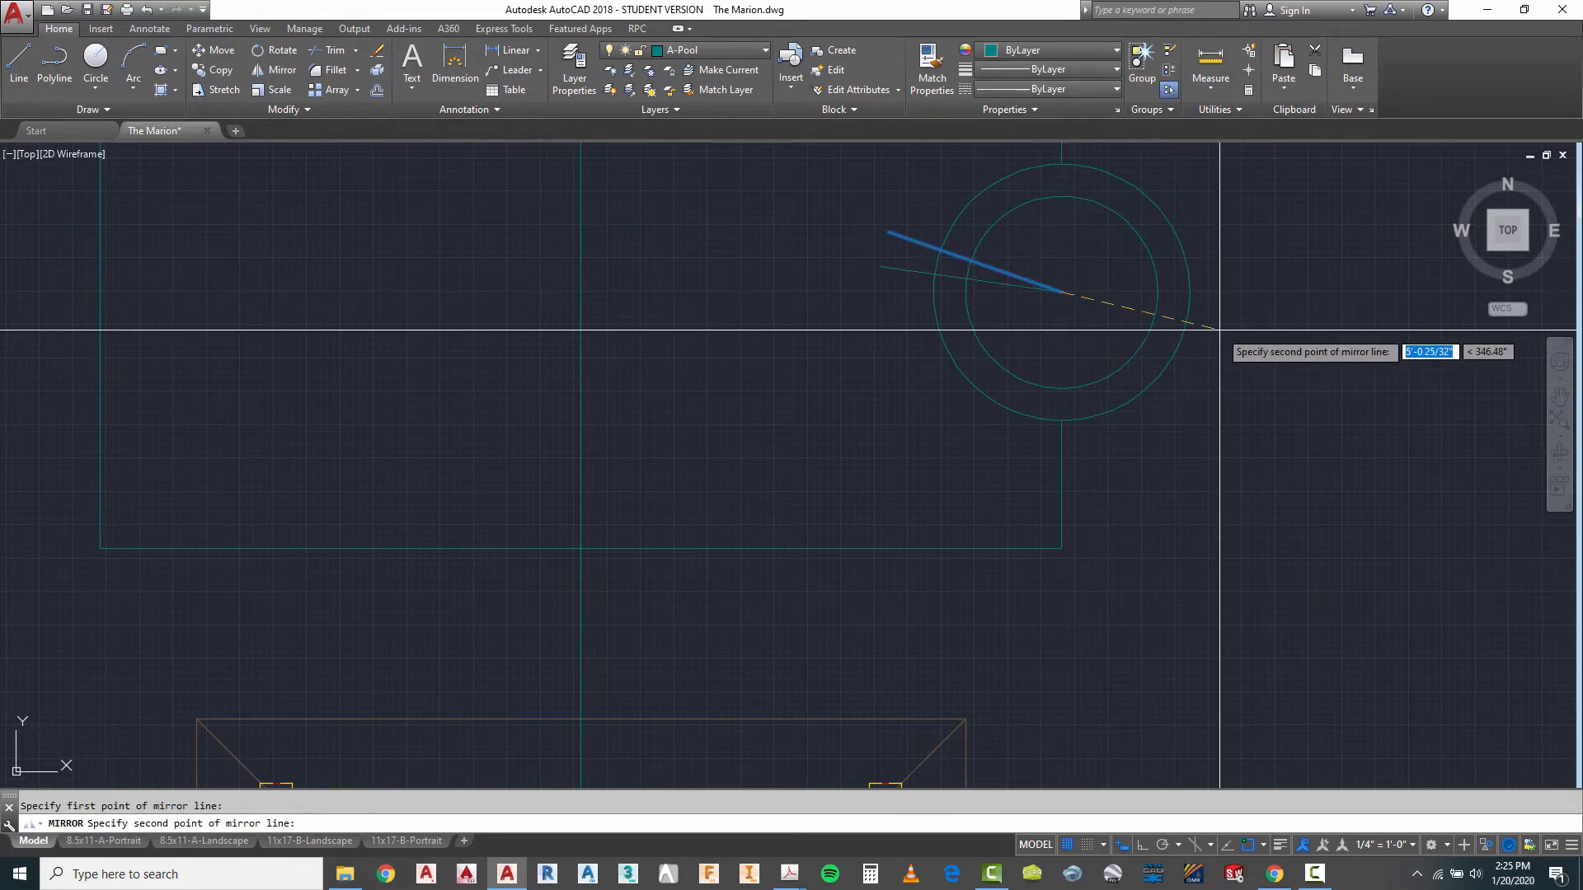
key("F8")
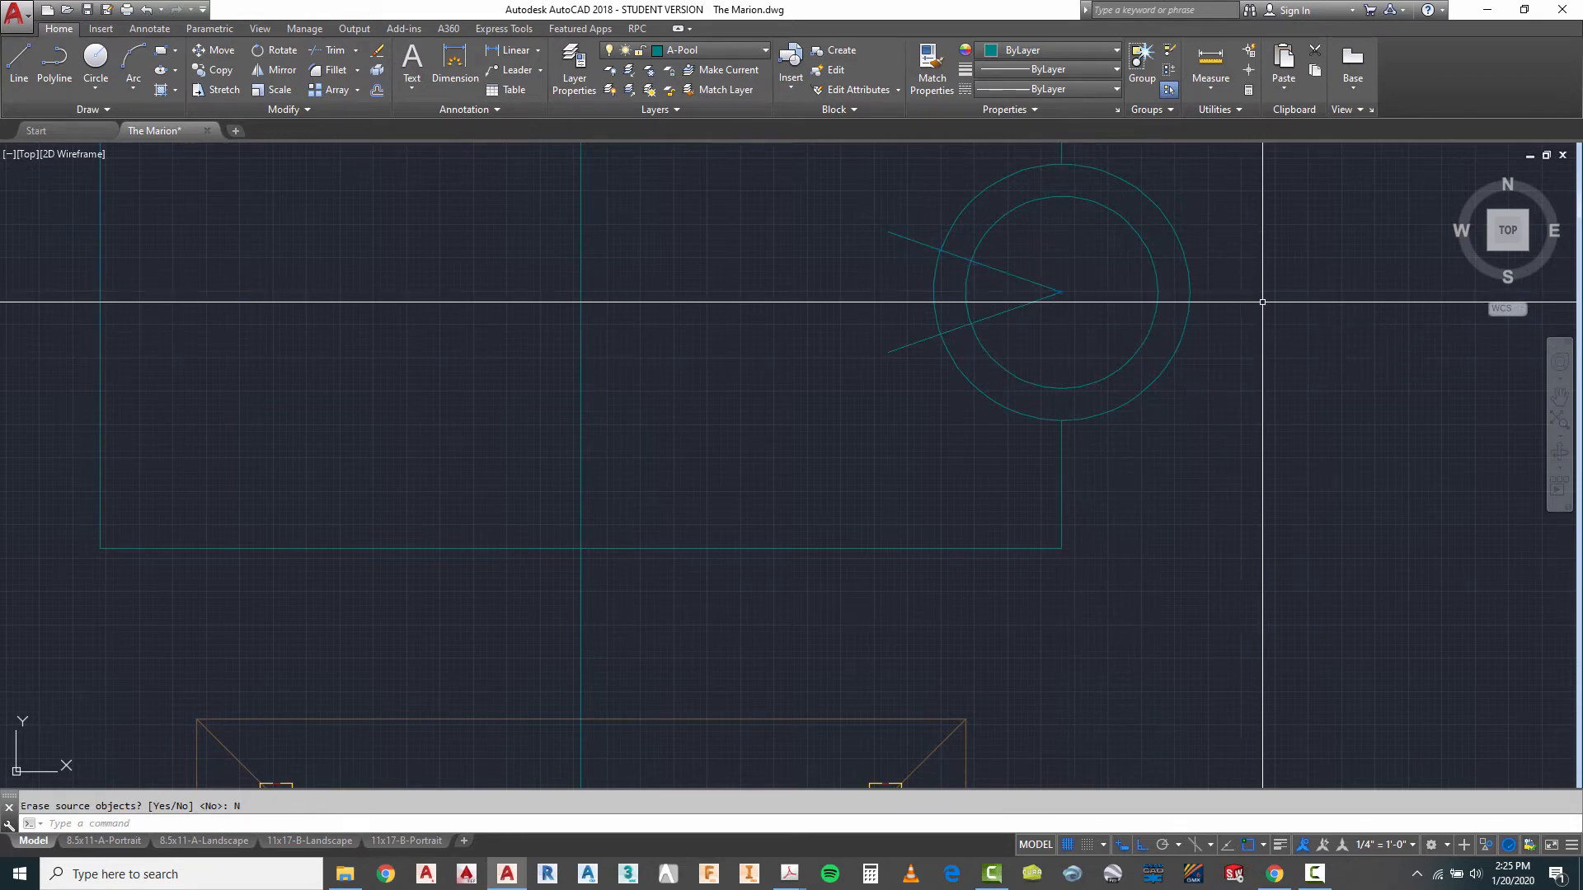
key("Escape")
- Trim the part of the outer circle that lies between the two slanted lines
type("tr")
key("Return")
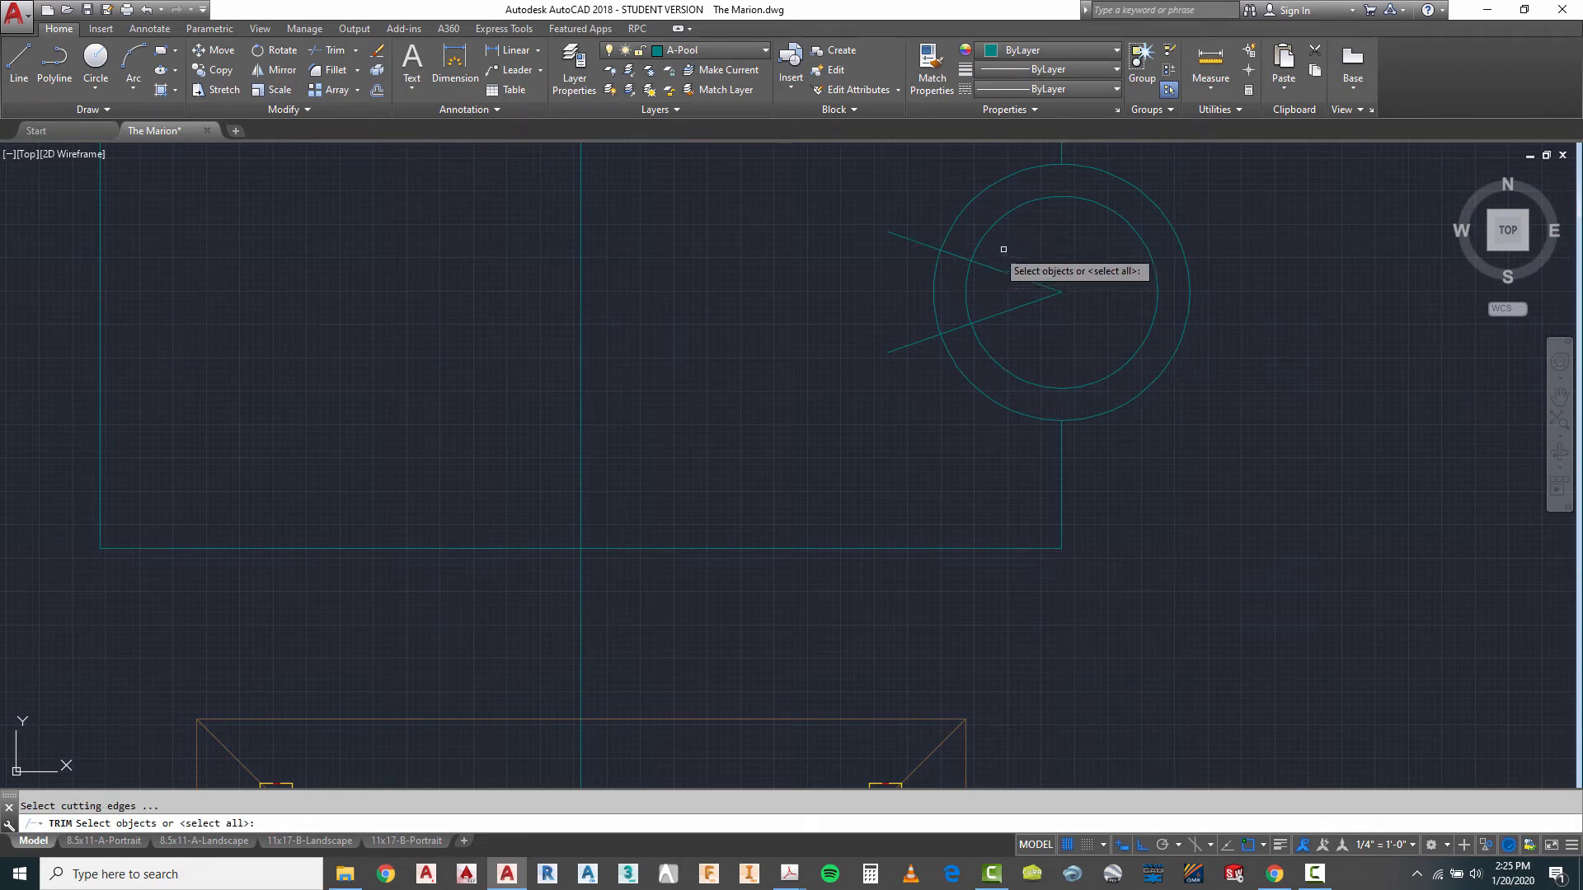
left_click(1010, 245)
left_click(950, 324)
key("Return")
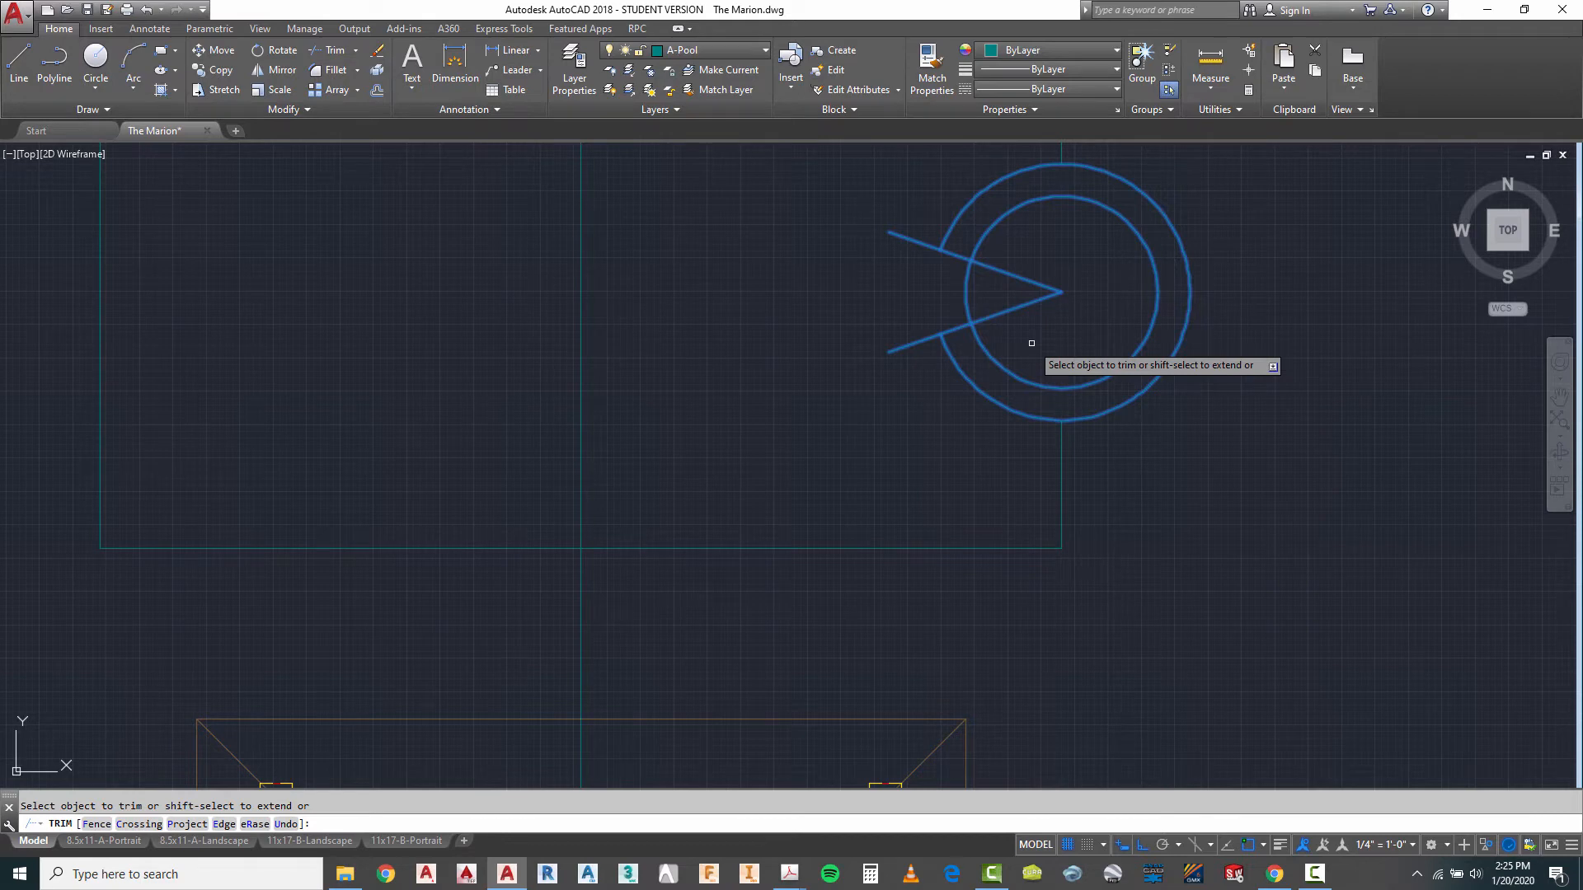
key("Escape")
- Draw a concentric circle of about 4'-4" radius and trim it to the arc between the two slanted lines
left_click(96, 58)
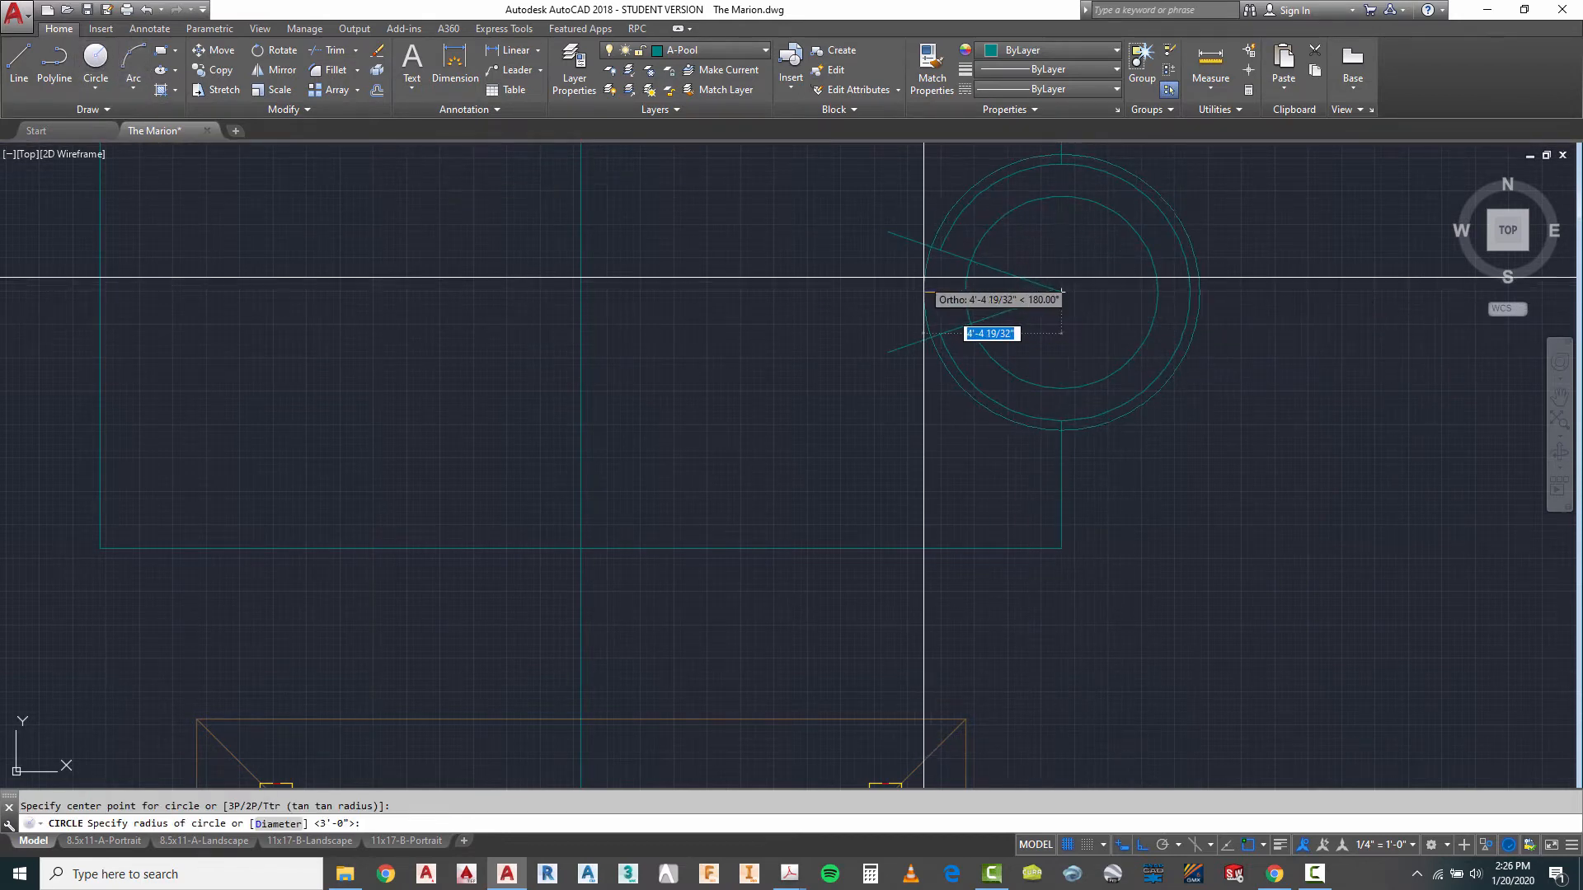
key("Escape")
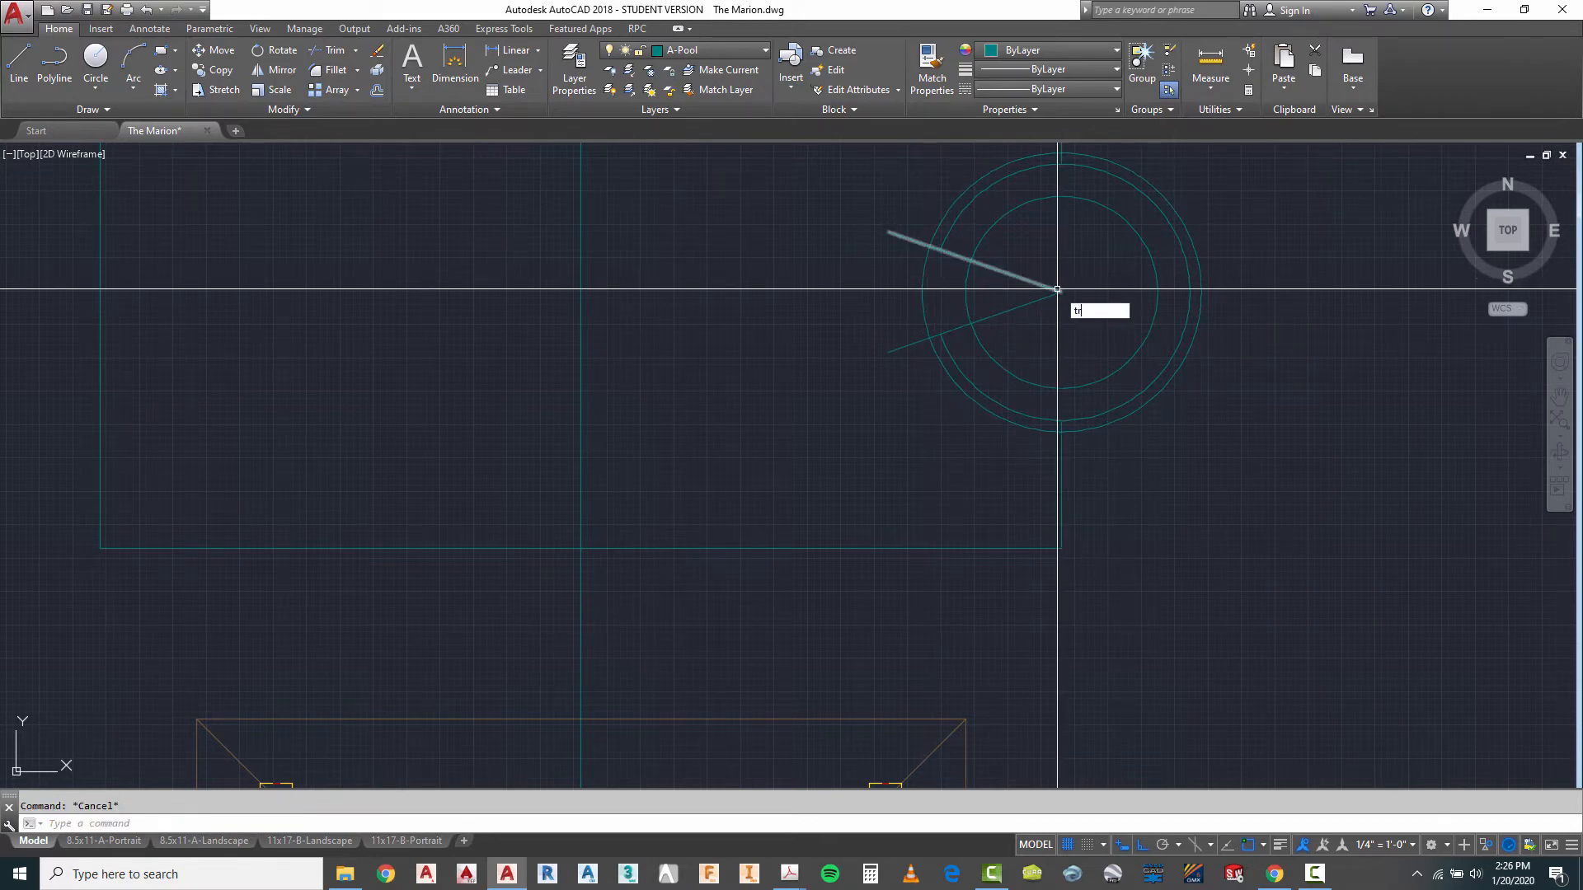
left_click(1038, 262)
key("Return")
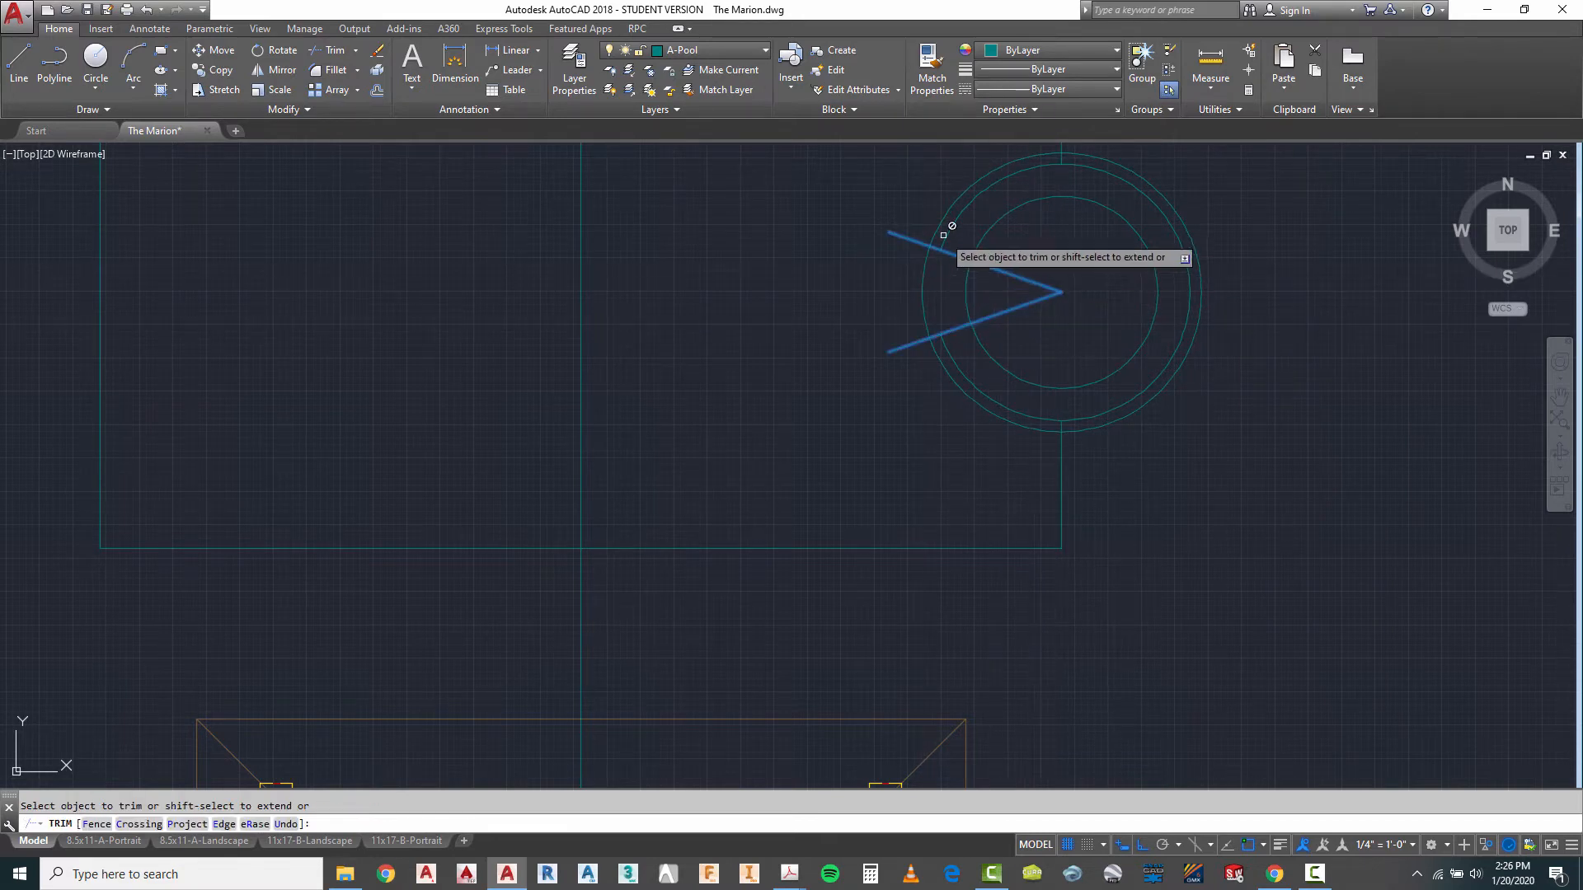
key("Escape")
- Trim the two slanted lines beyond the new arc and inside the inner circle
type("t")
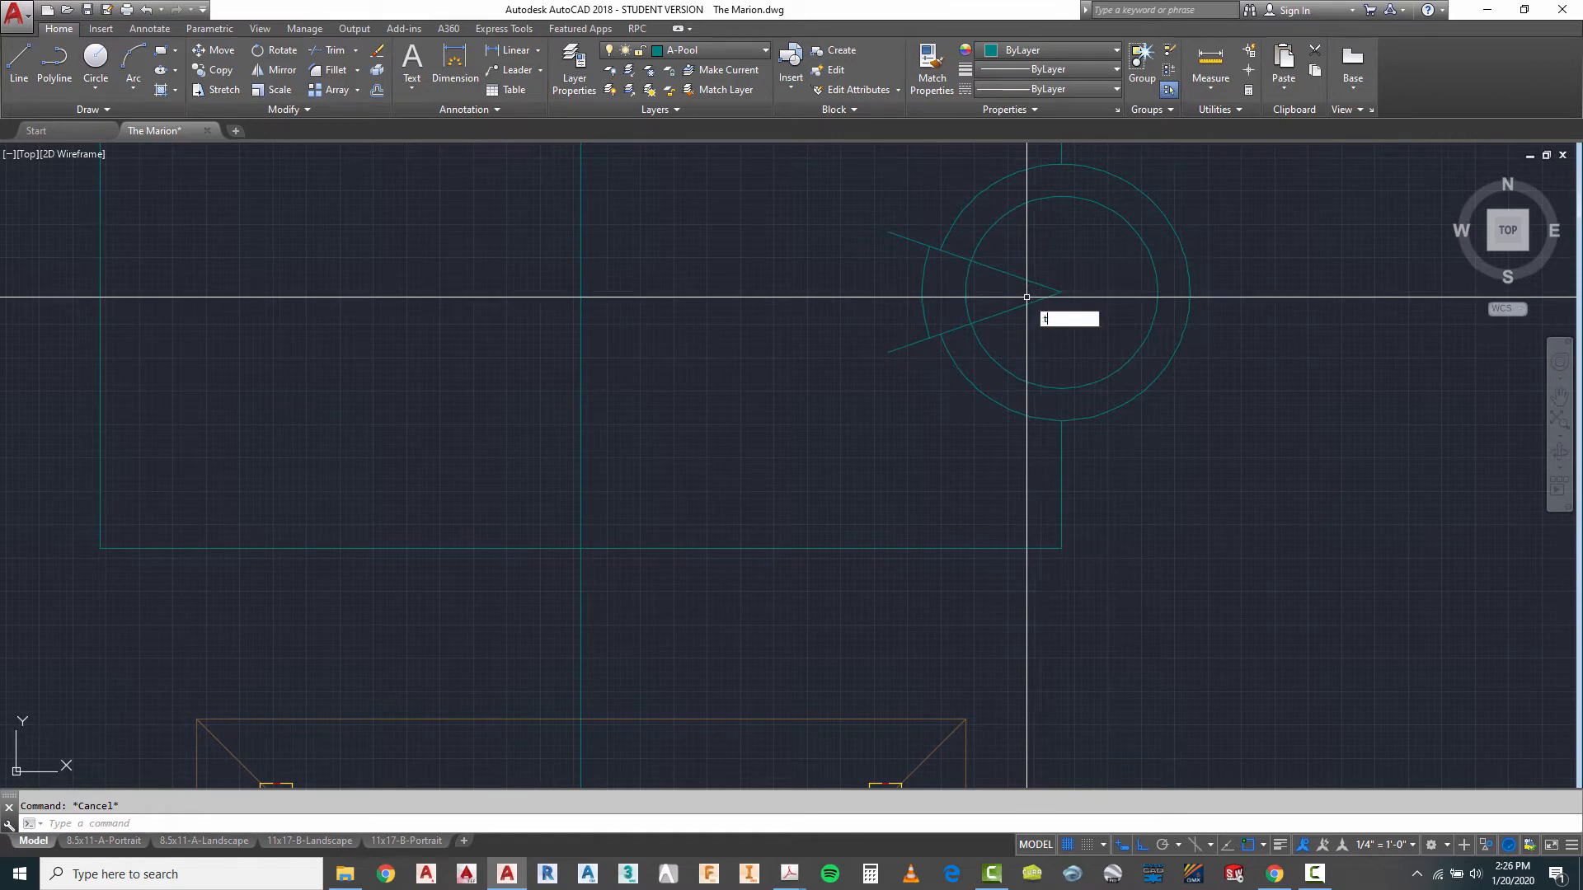
key("Return")
left_click(975, 232)
left_click(923, 352)
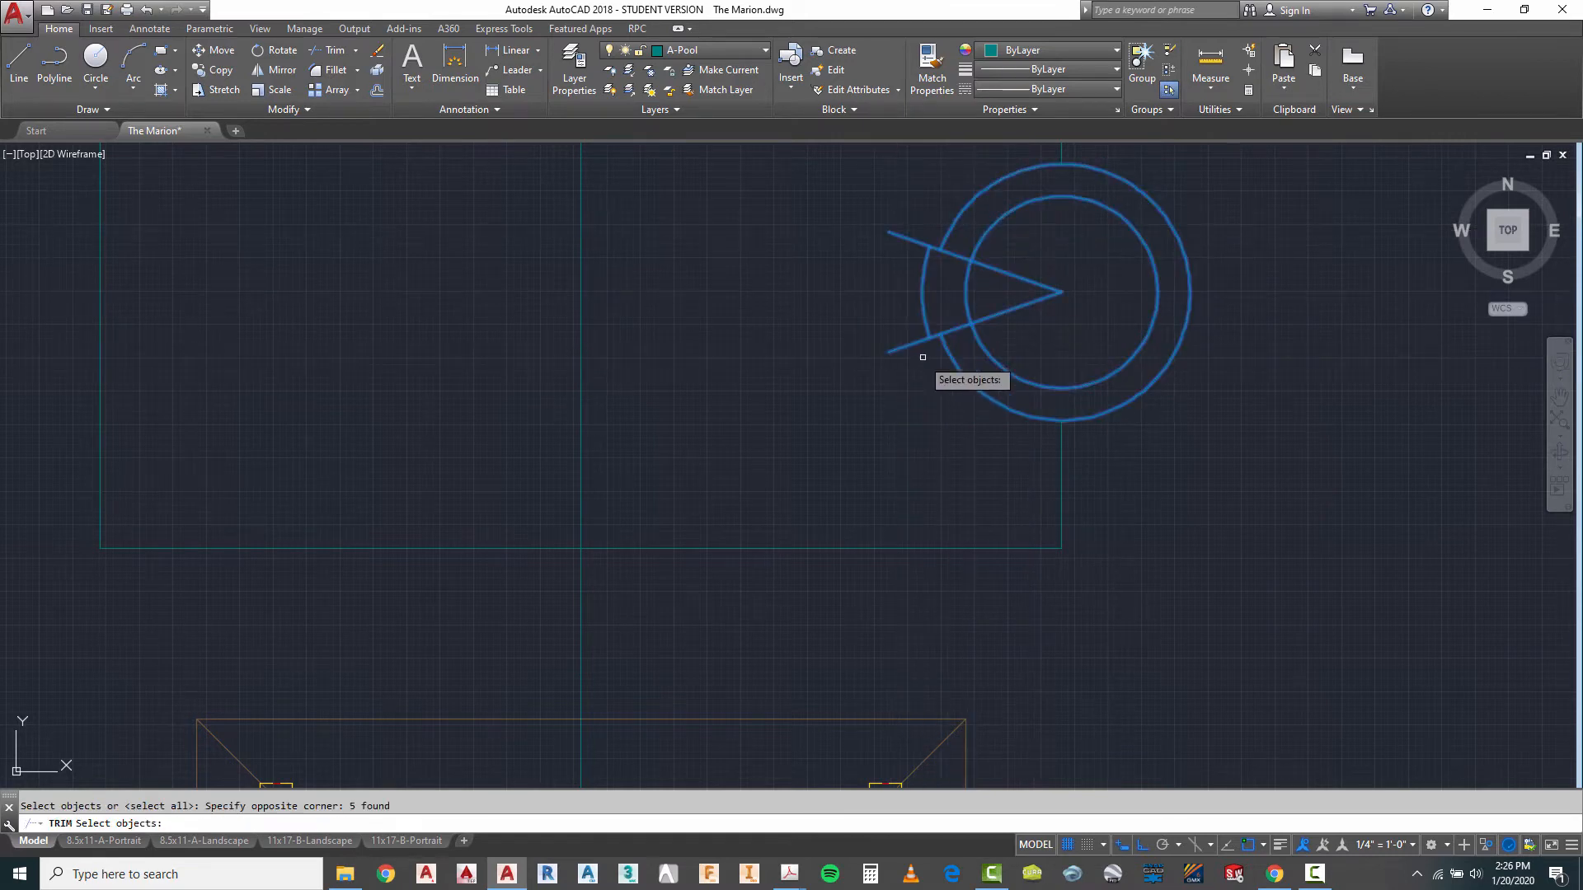
key("Return")
left_click(905, 367)
left_click(894, 236)
left_click(1043, 282)
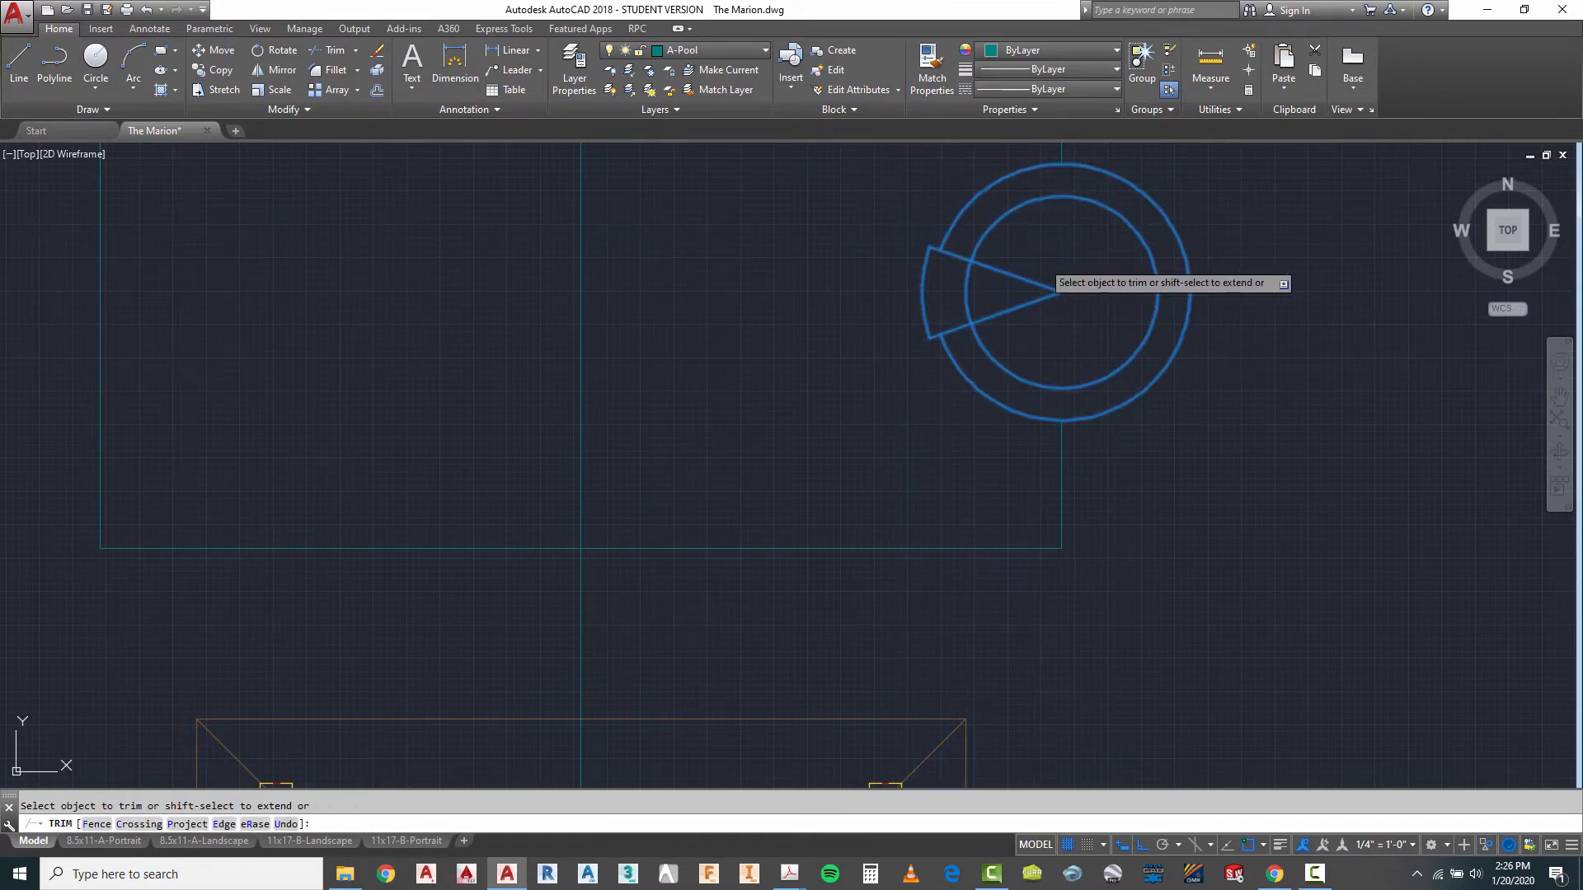
key("Escape")
- Draw a circle of about 7'-2" radius centred on the pool's southwest corner
scroll(1061, 310, "down", 4)
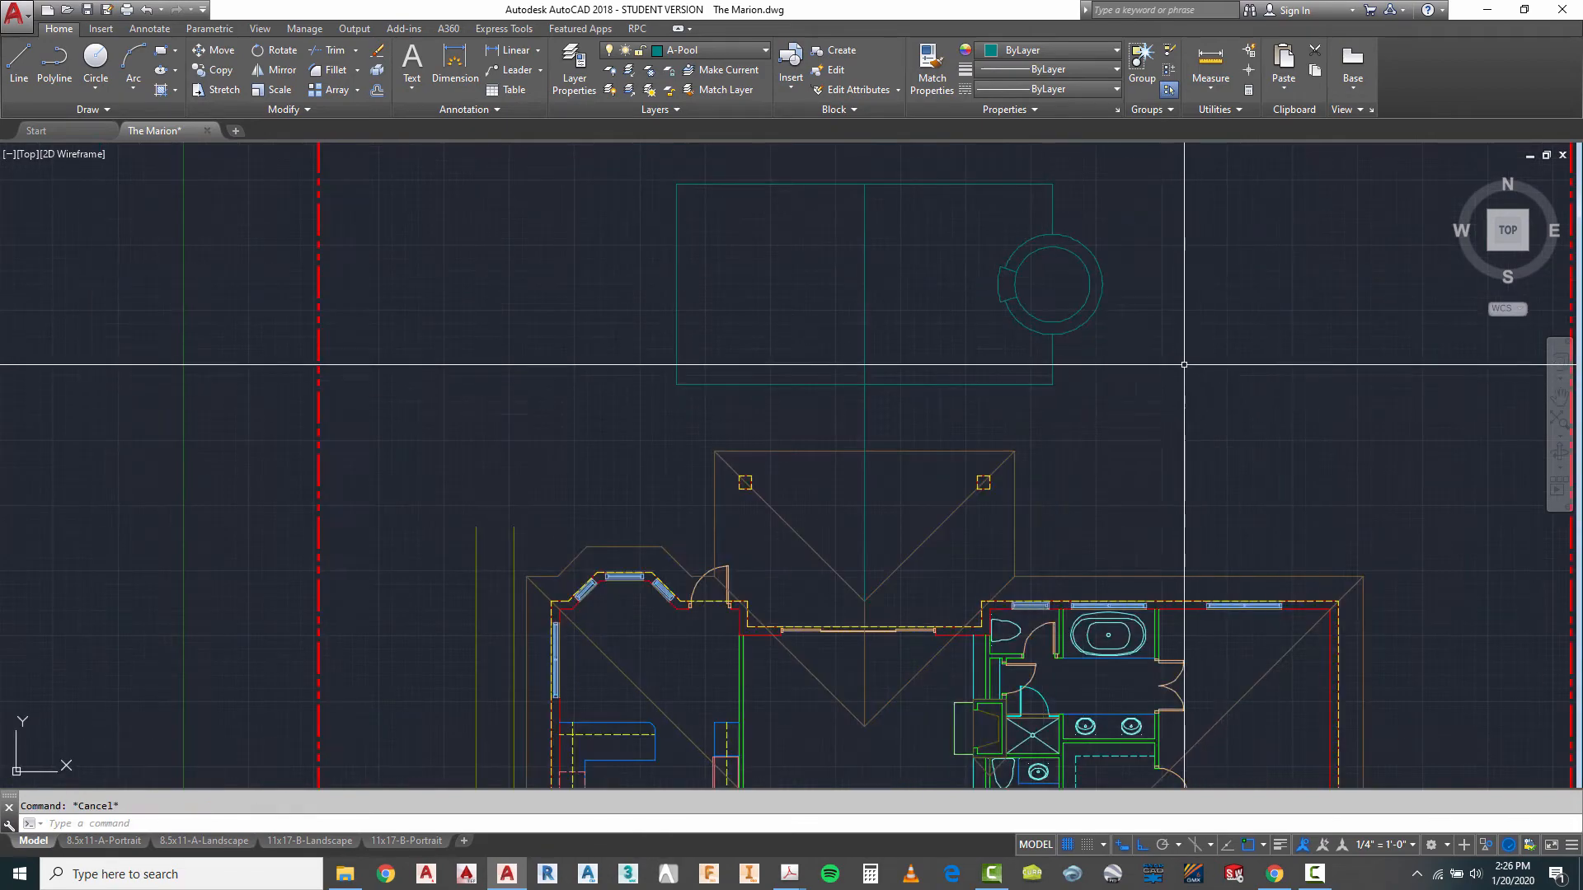
scroll(949, 336, "down", 2)
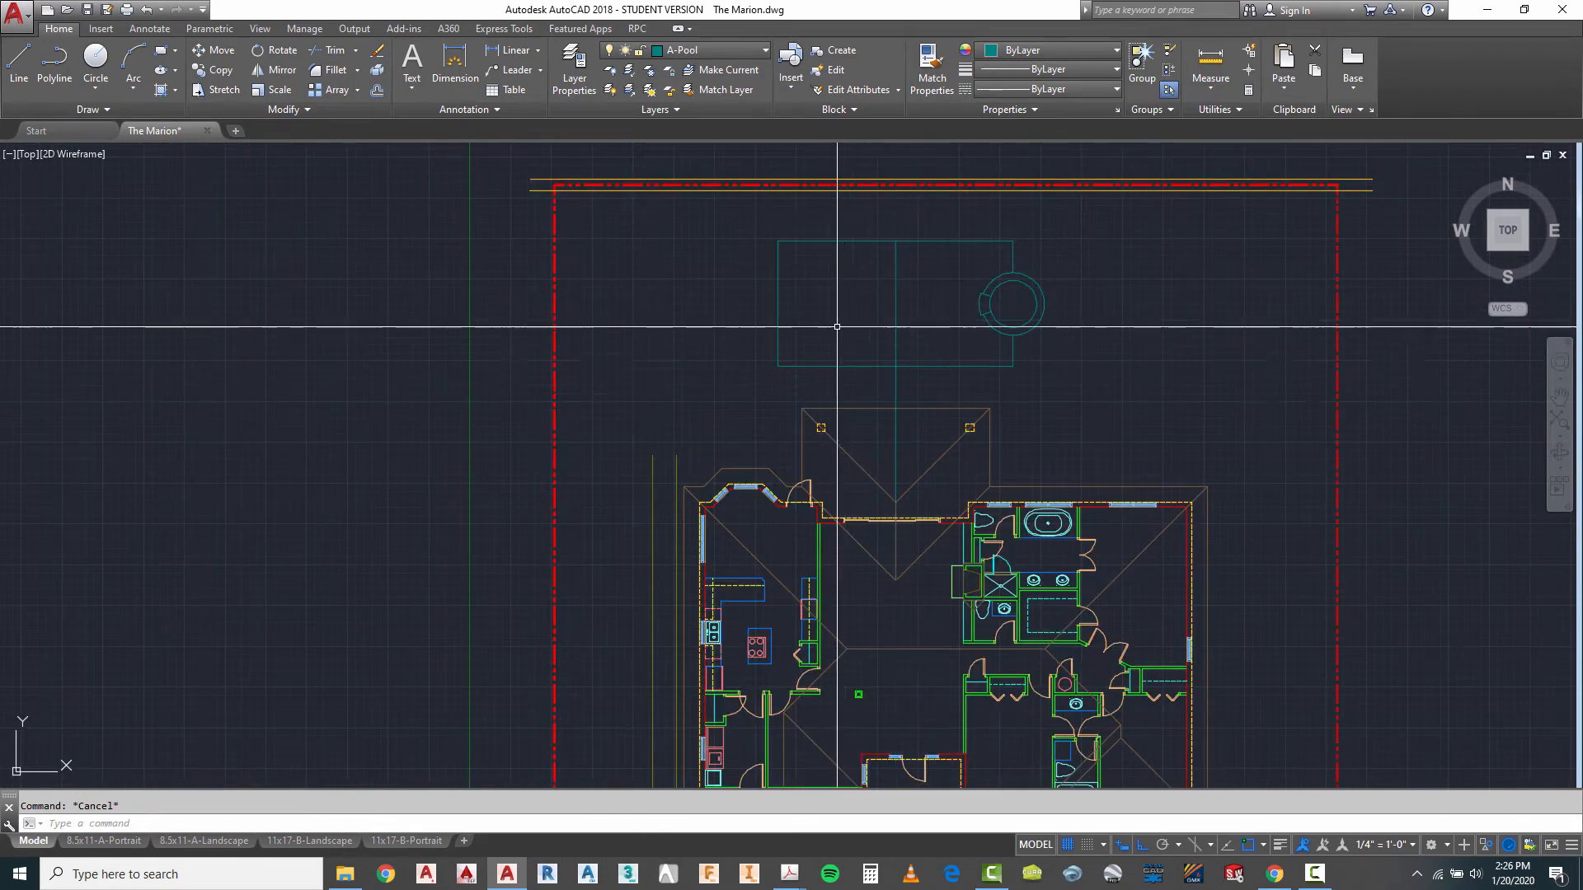
scroll(789, 248, "up", 2)
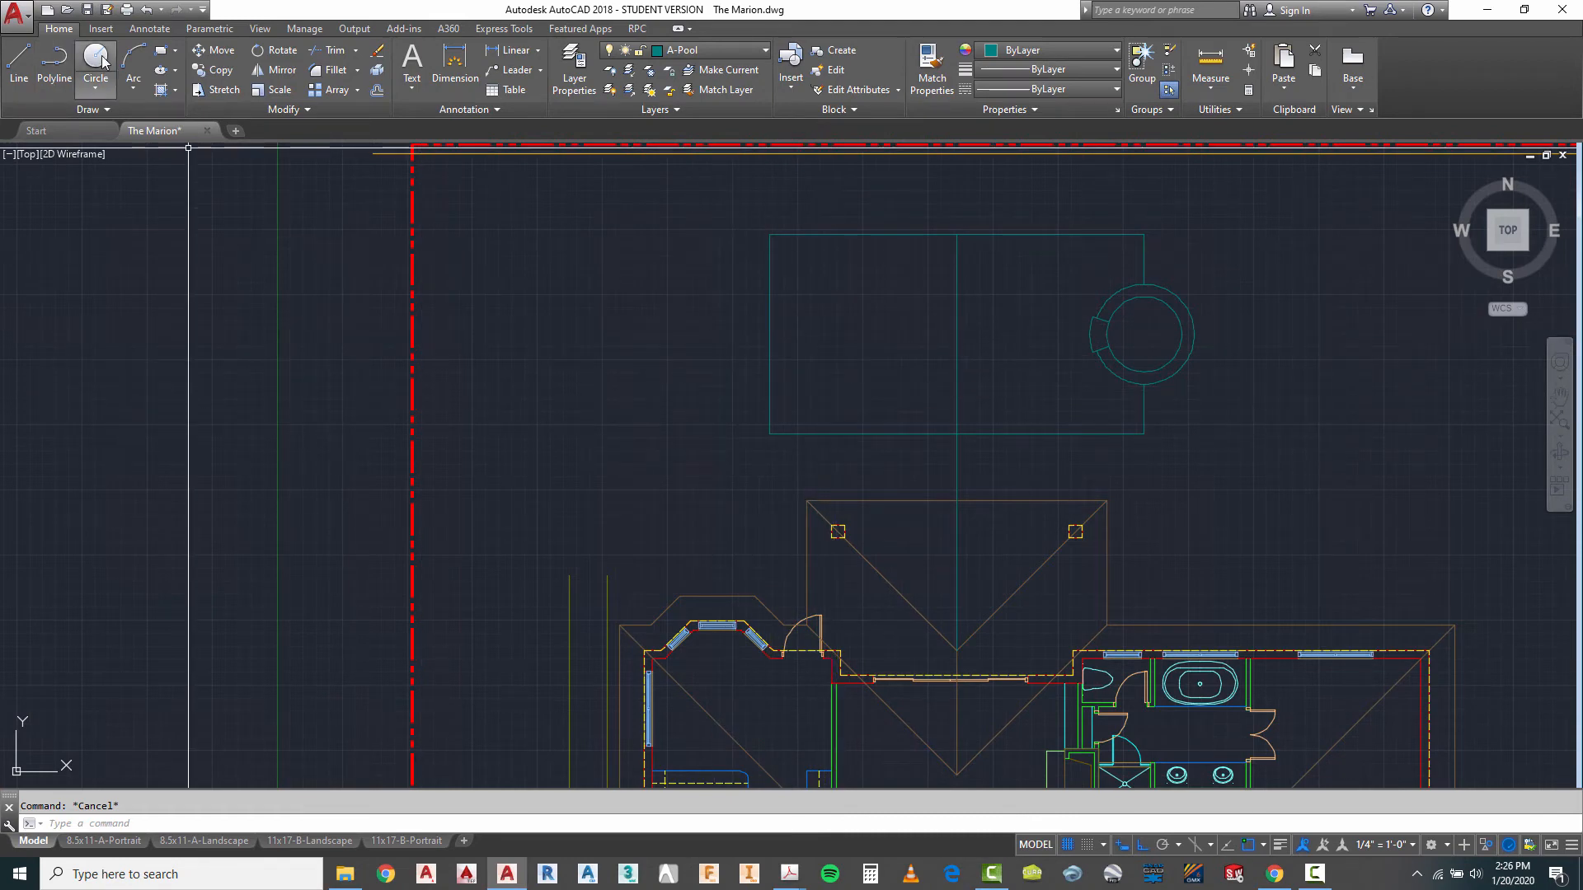
left_click(769, 435)
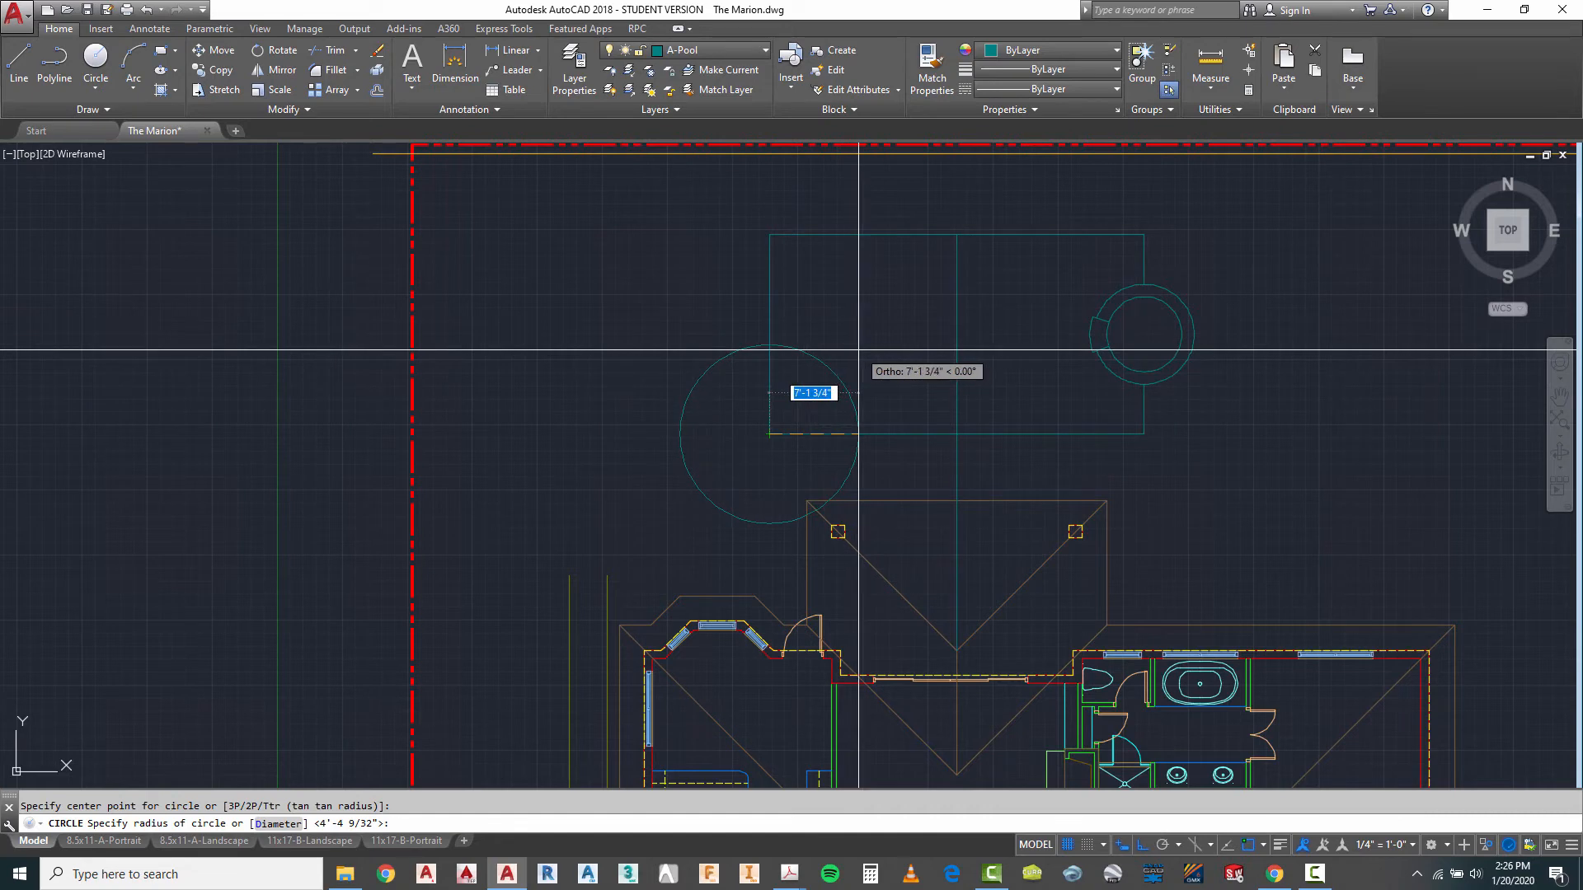
key("Escape")
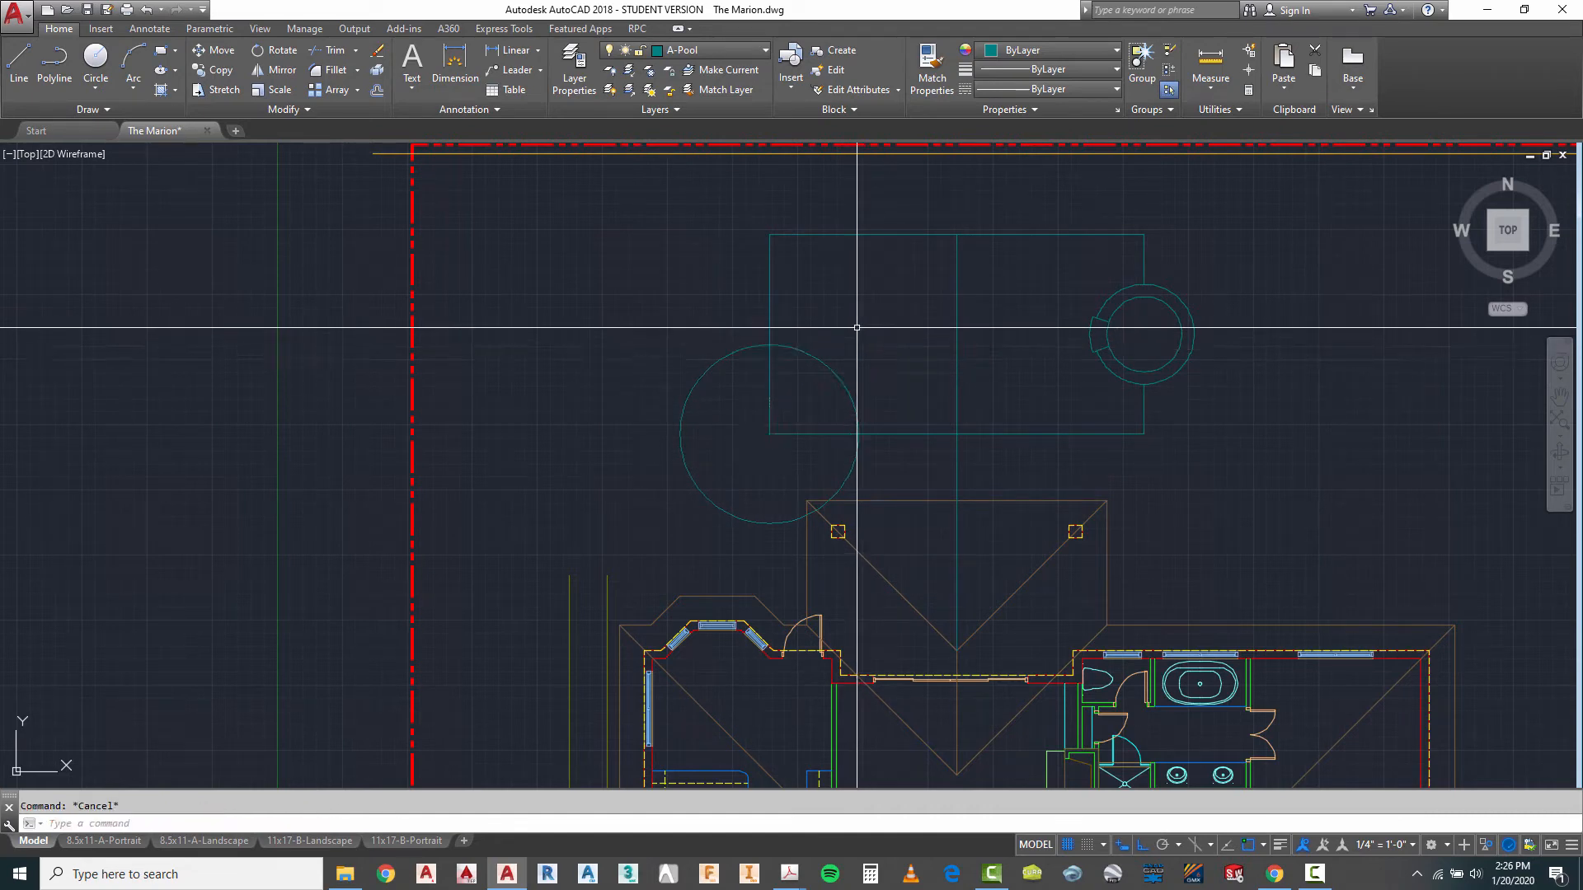
- Trim the corner circle and the pool edges inside it to leave a concave quarter arc at the southwest corner
key("Return")
left_click(858, 319)
left_click(712, 443)
key("Return")
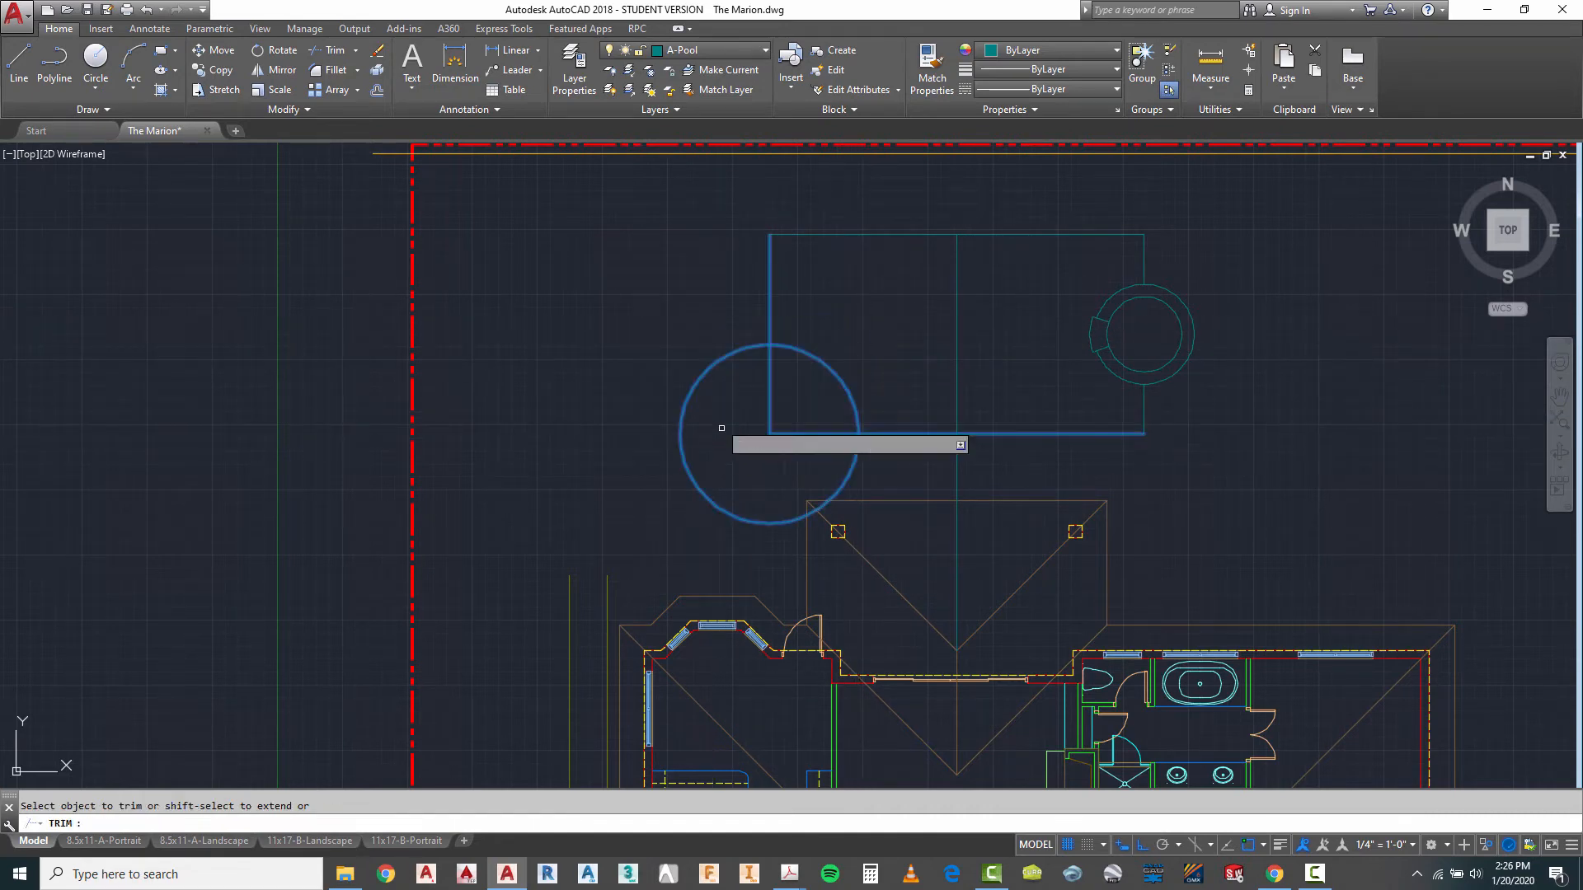
left_click(715, 357)
left_click(707, 369)
left_click(795, 407)
left_click(760, 442)
key("Escape")
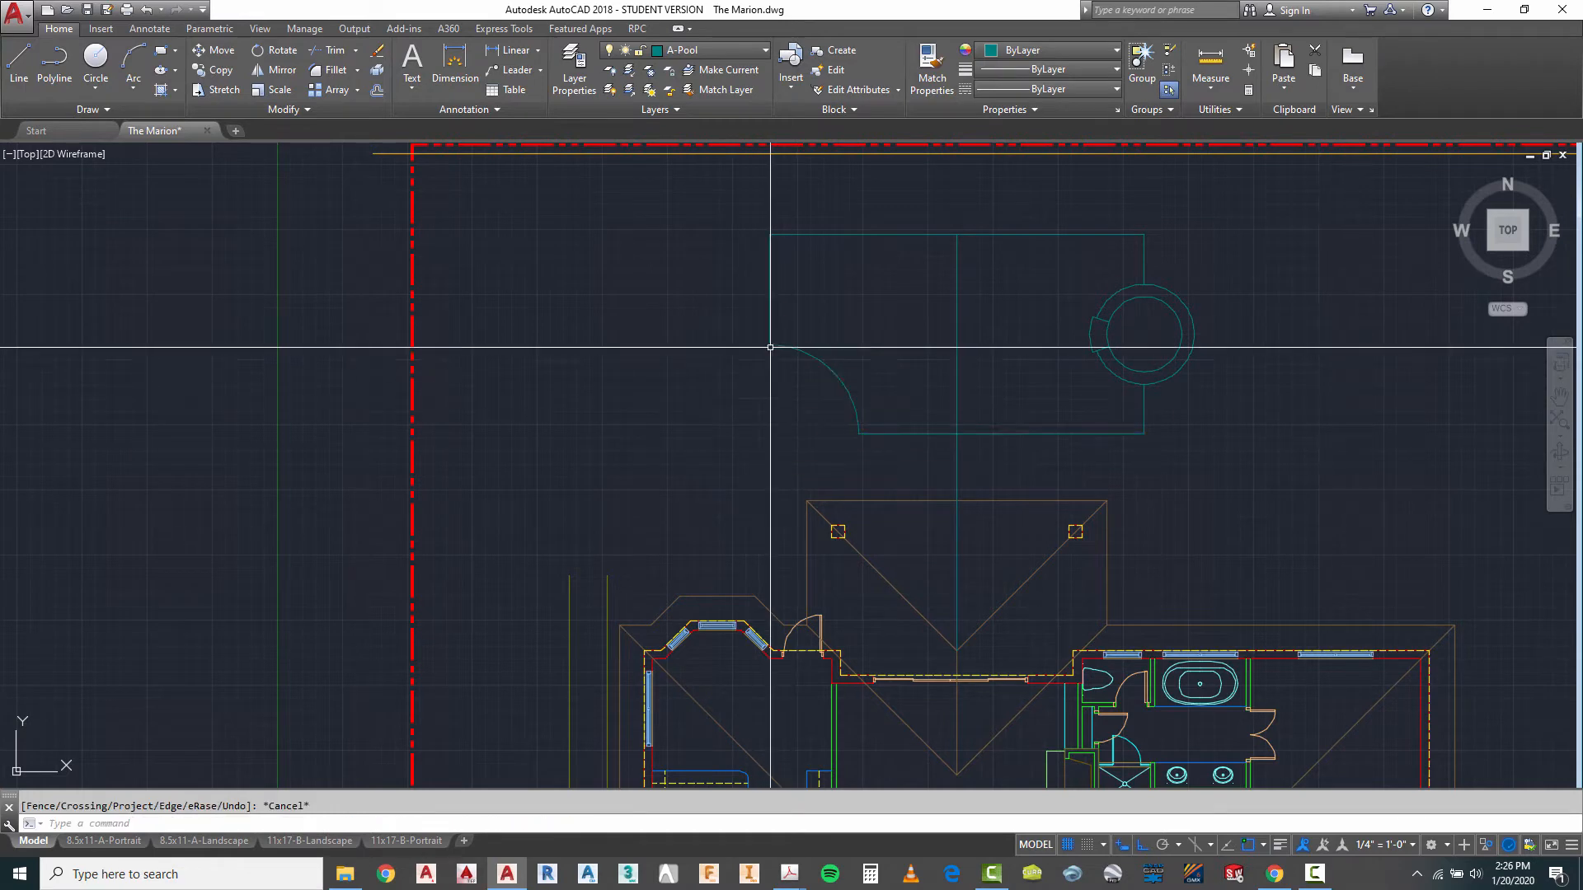
- Make A-Pool-Deck the current layer
scroll(787, 278, "down", 4)
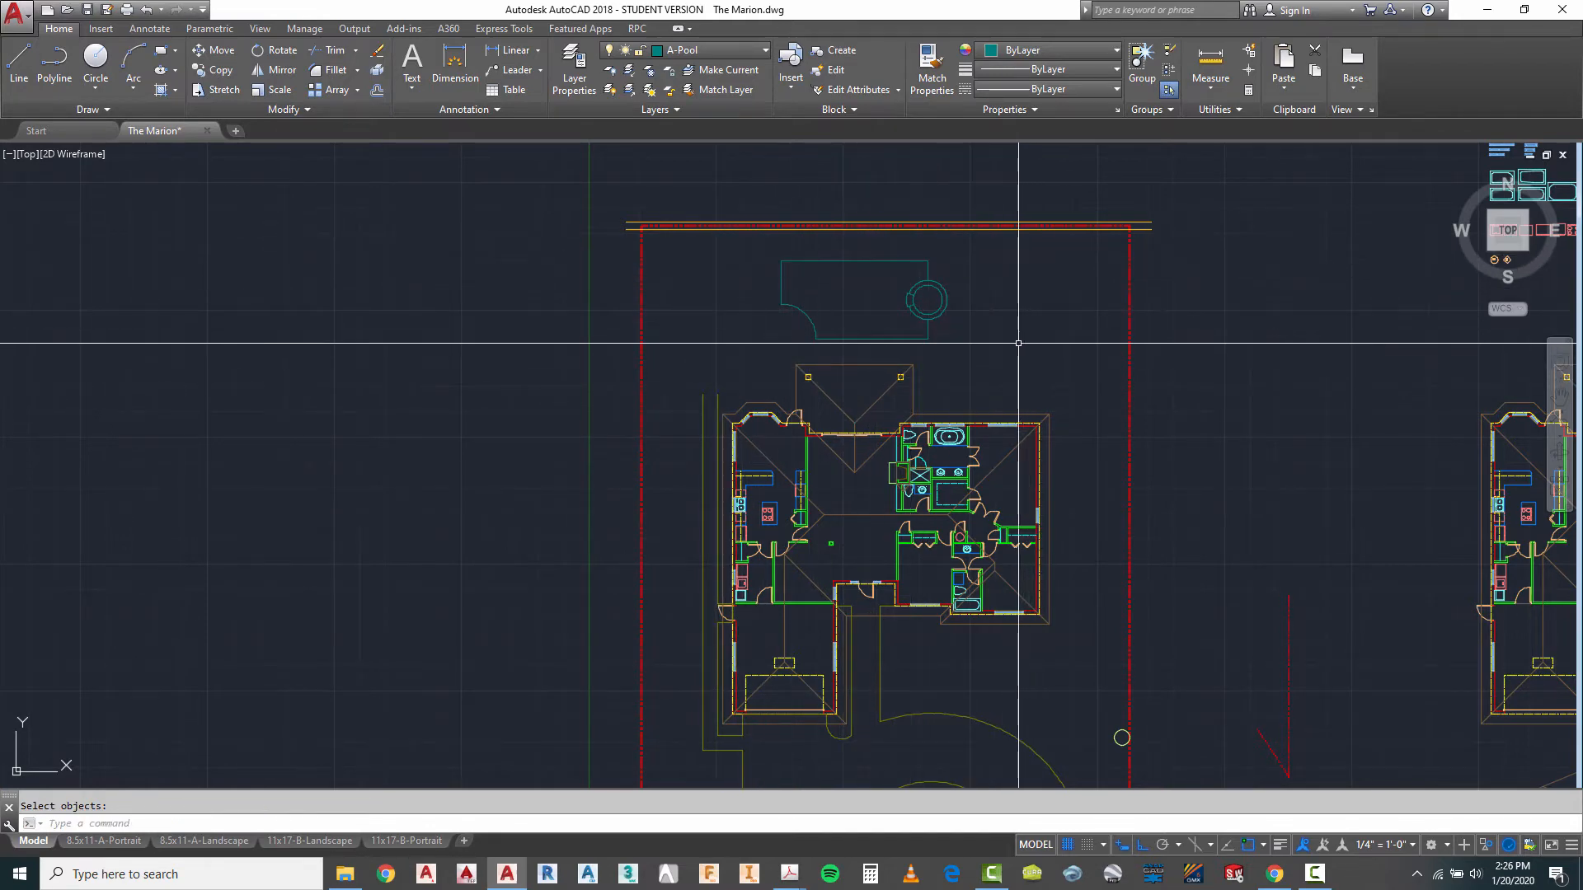
scroll(982, 313, "up", 2)
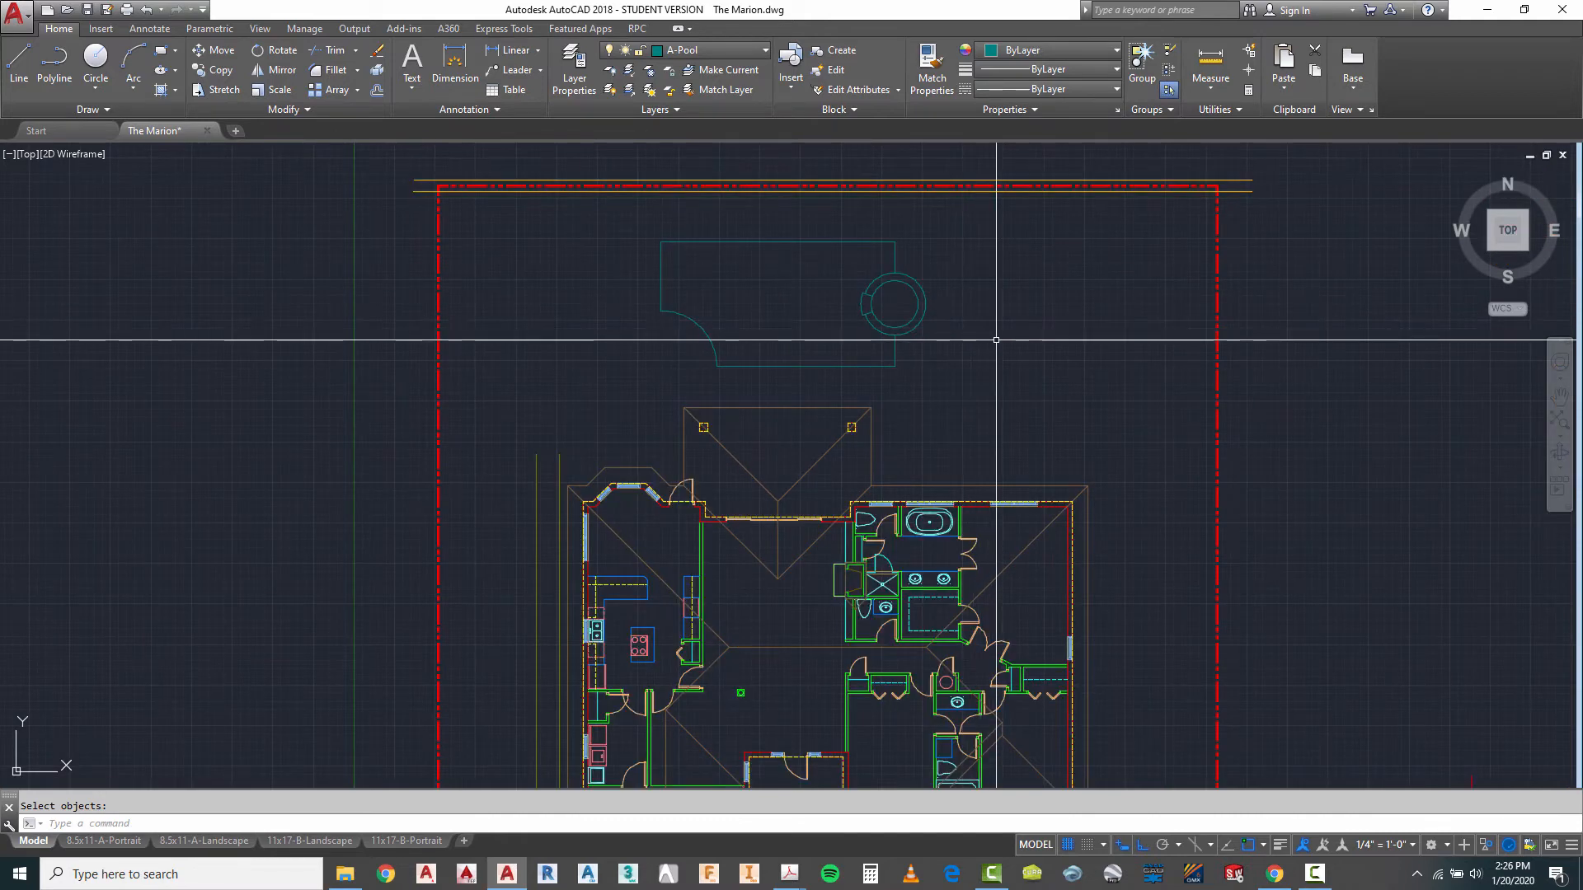
left_click(712, 52)
left_click(699, 91)
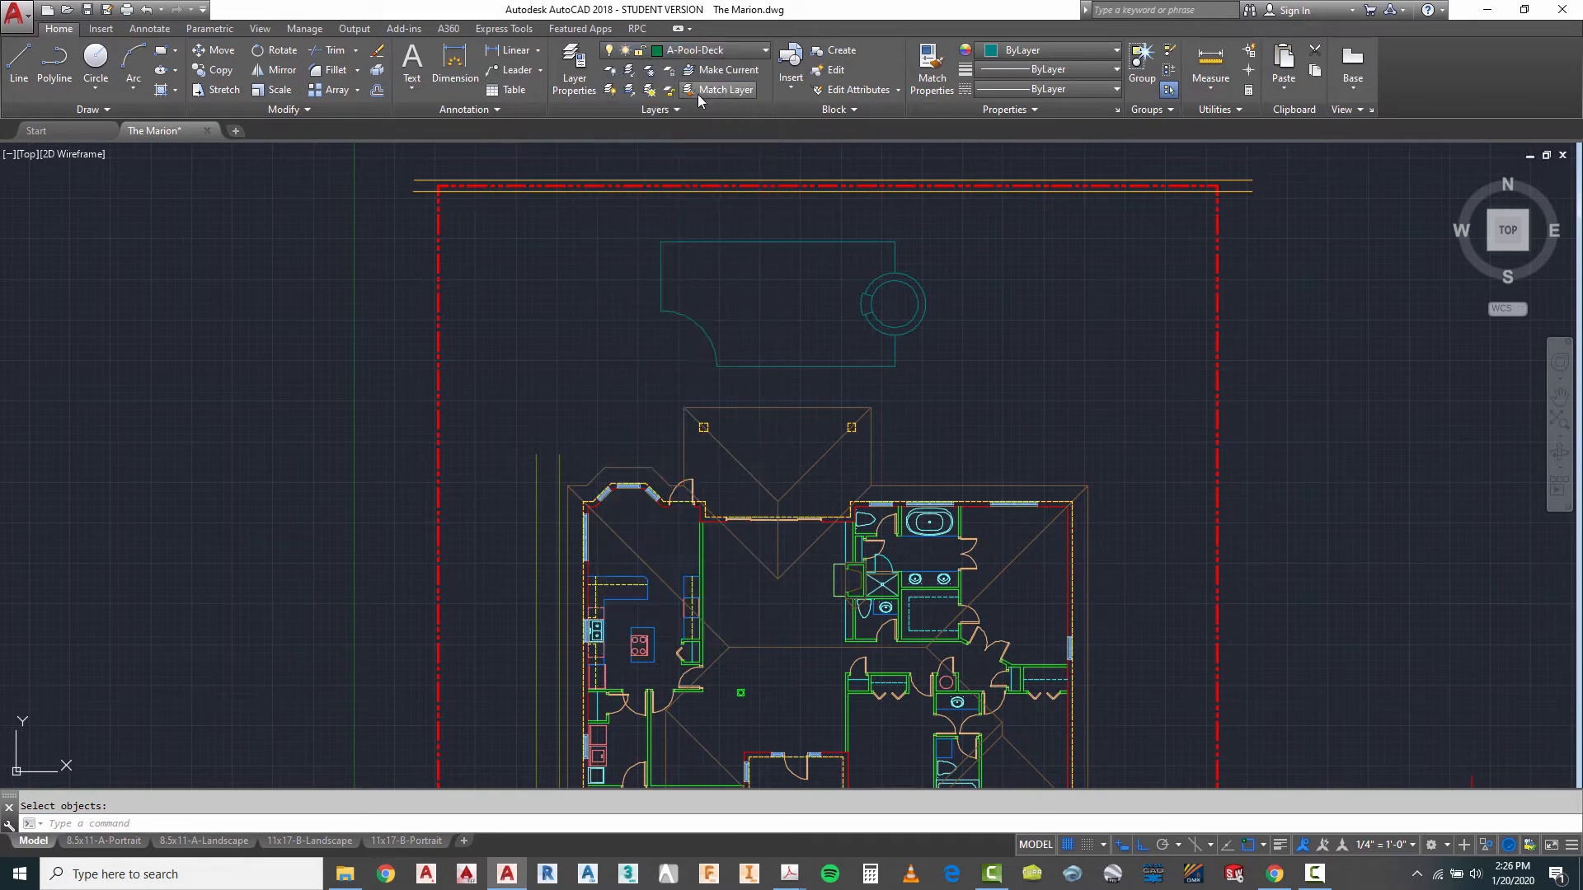
- Draw a large deck circle centred on the pool's circular feature, reaching out to the north property line
left_click(96, 58)
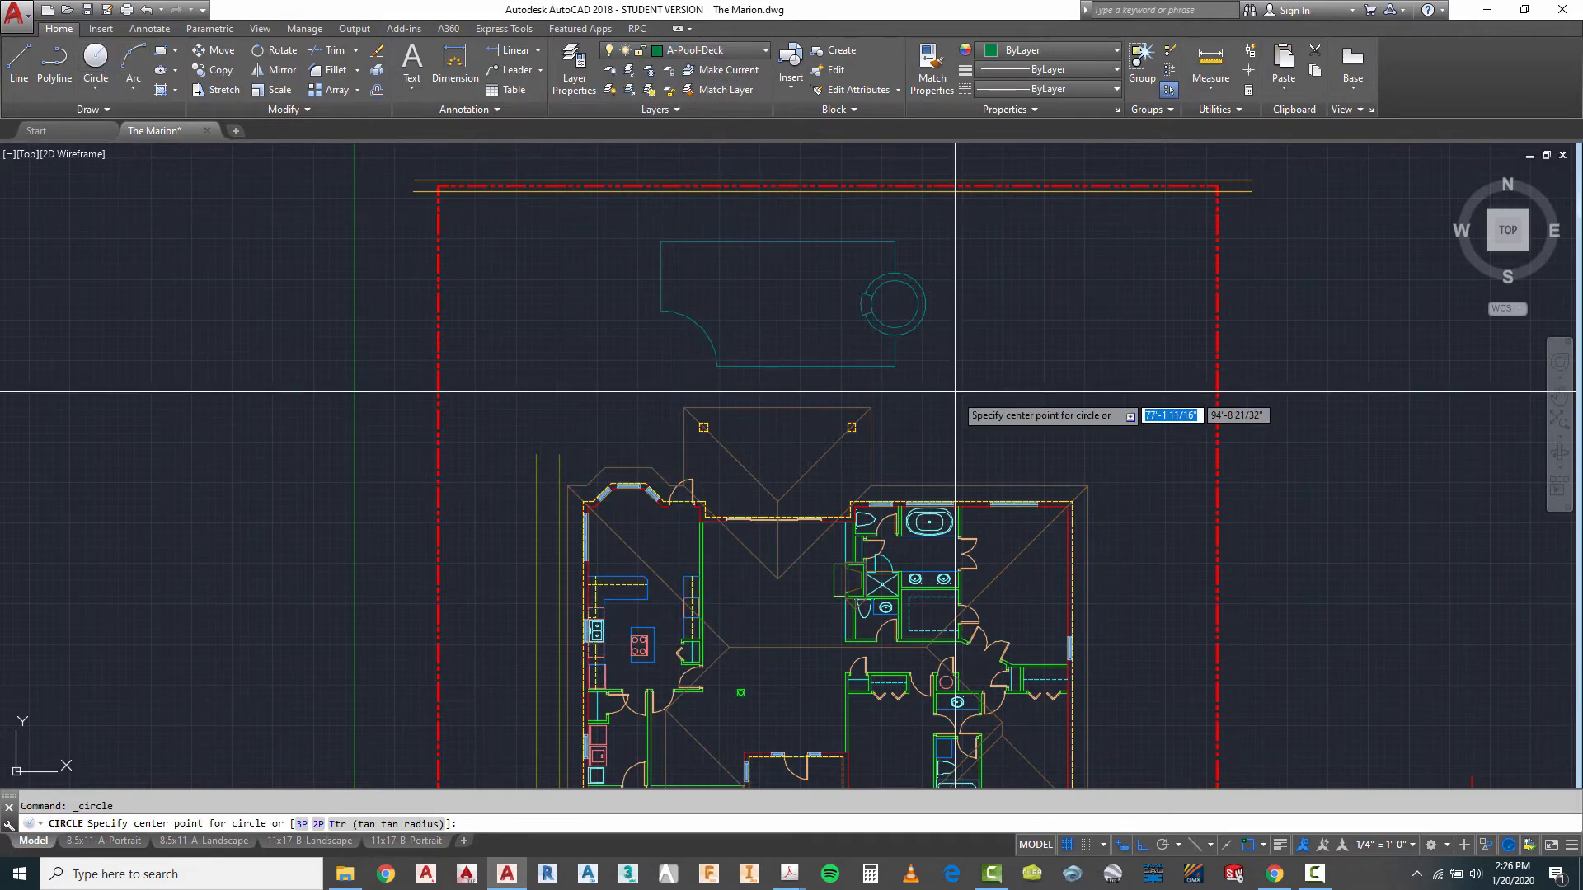
left_click(894, 303)
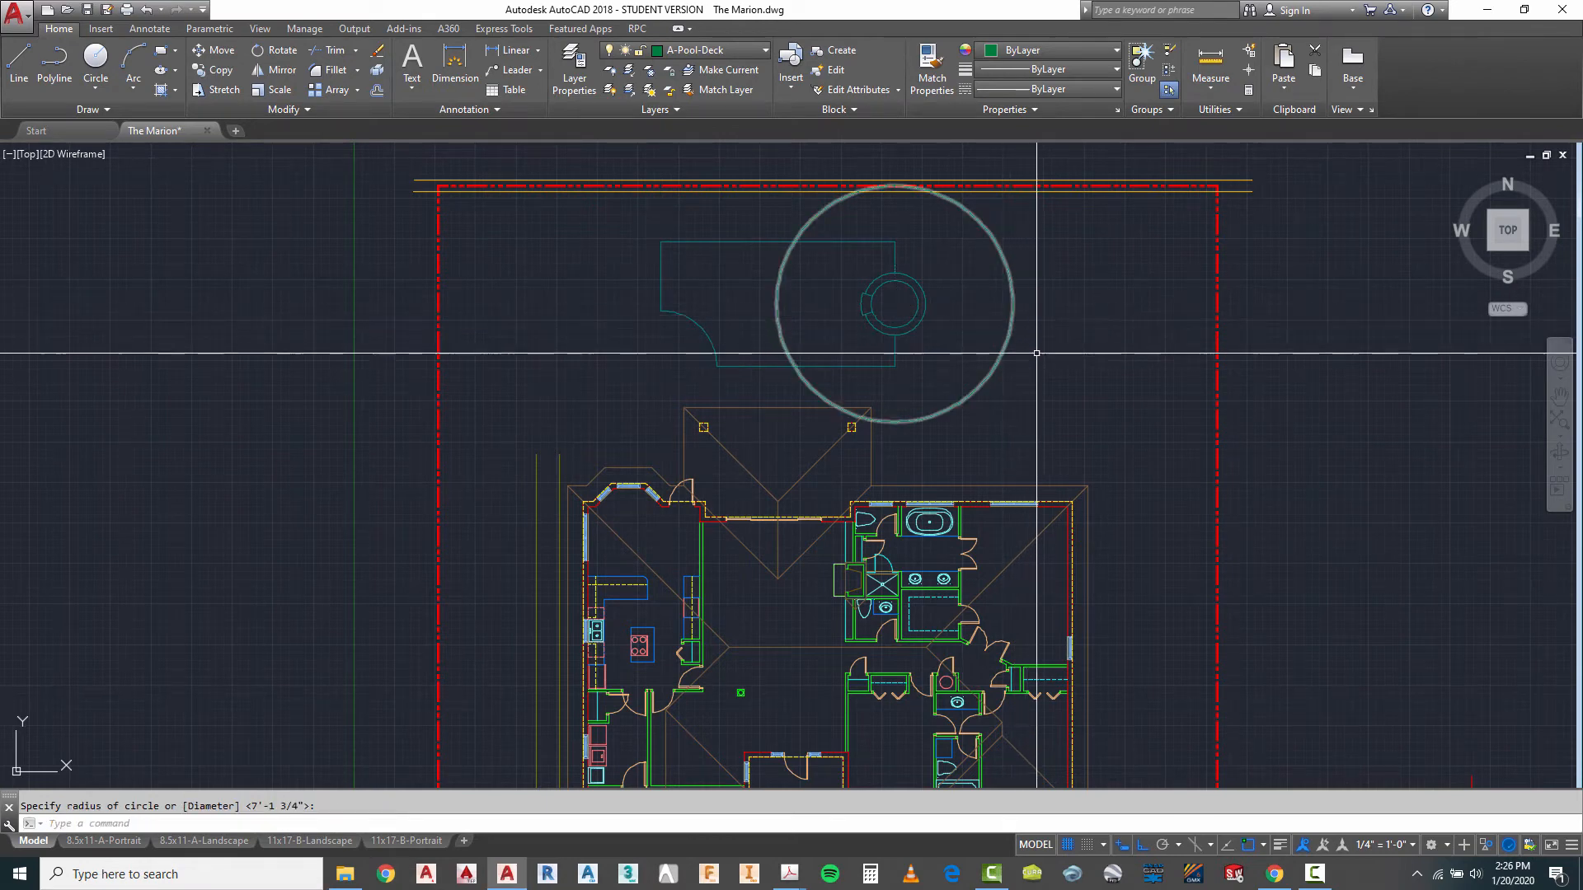
key("Escape")
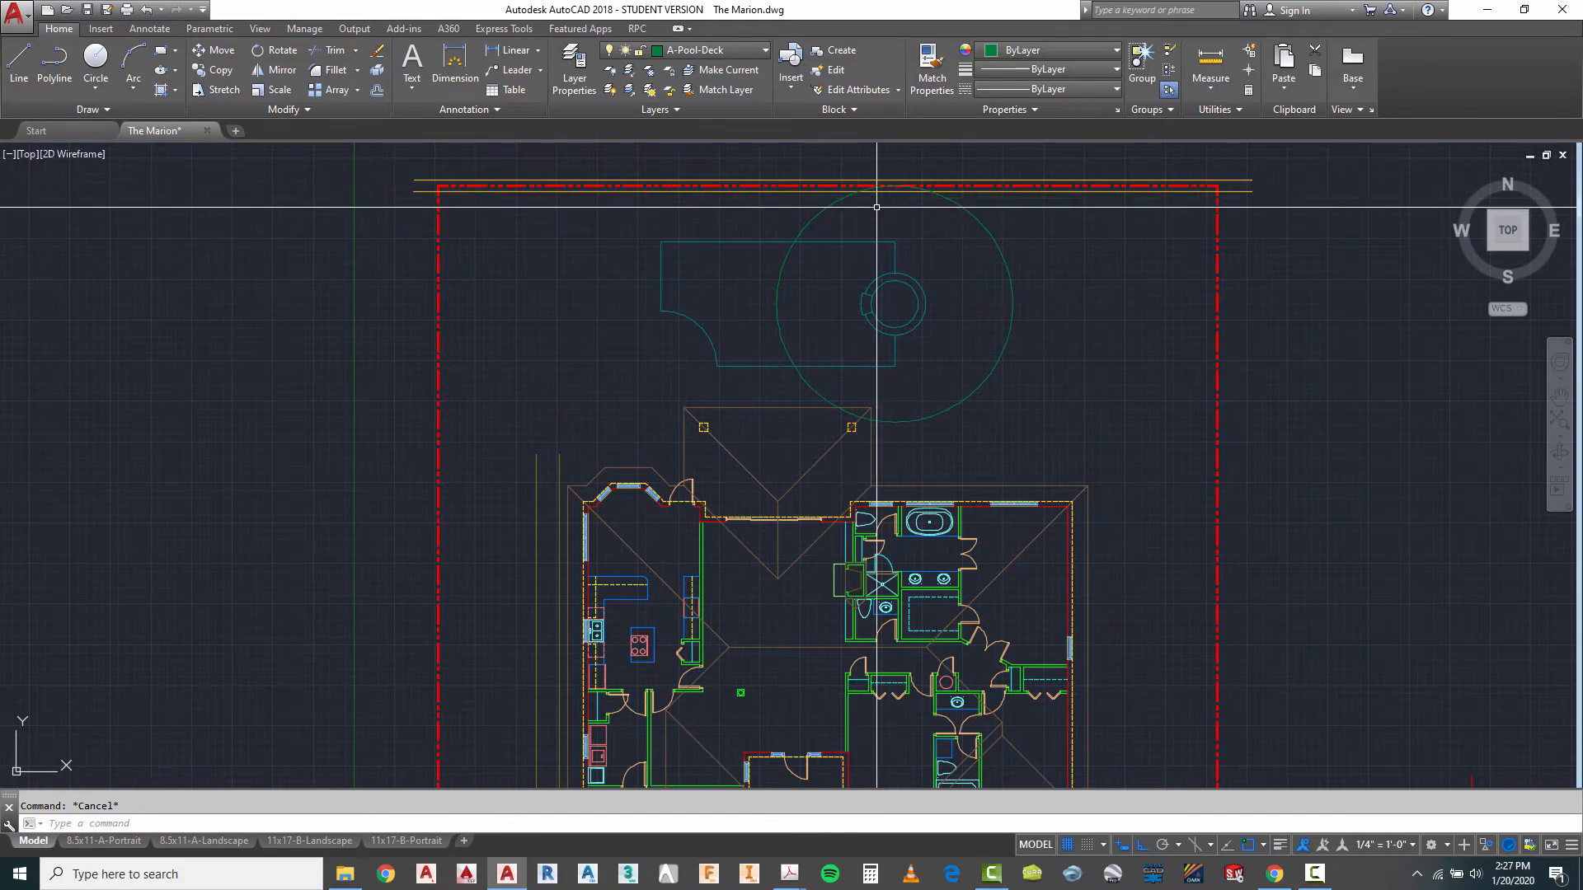
scroll(685, 274, "up", 2)
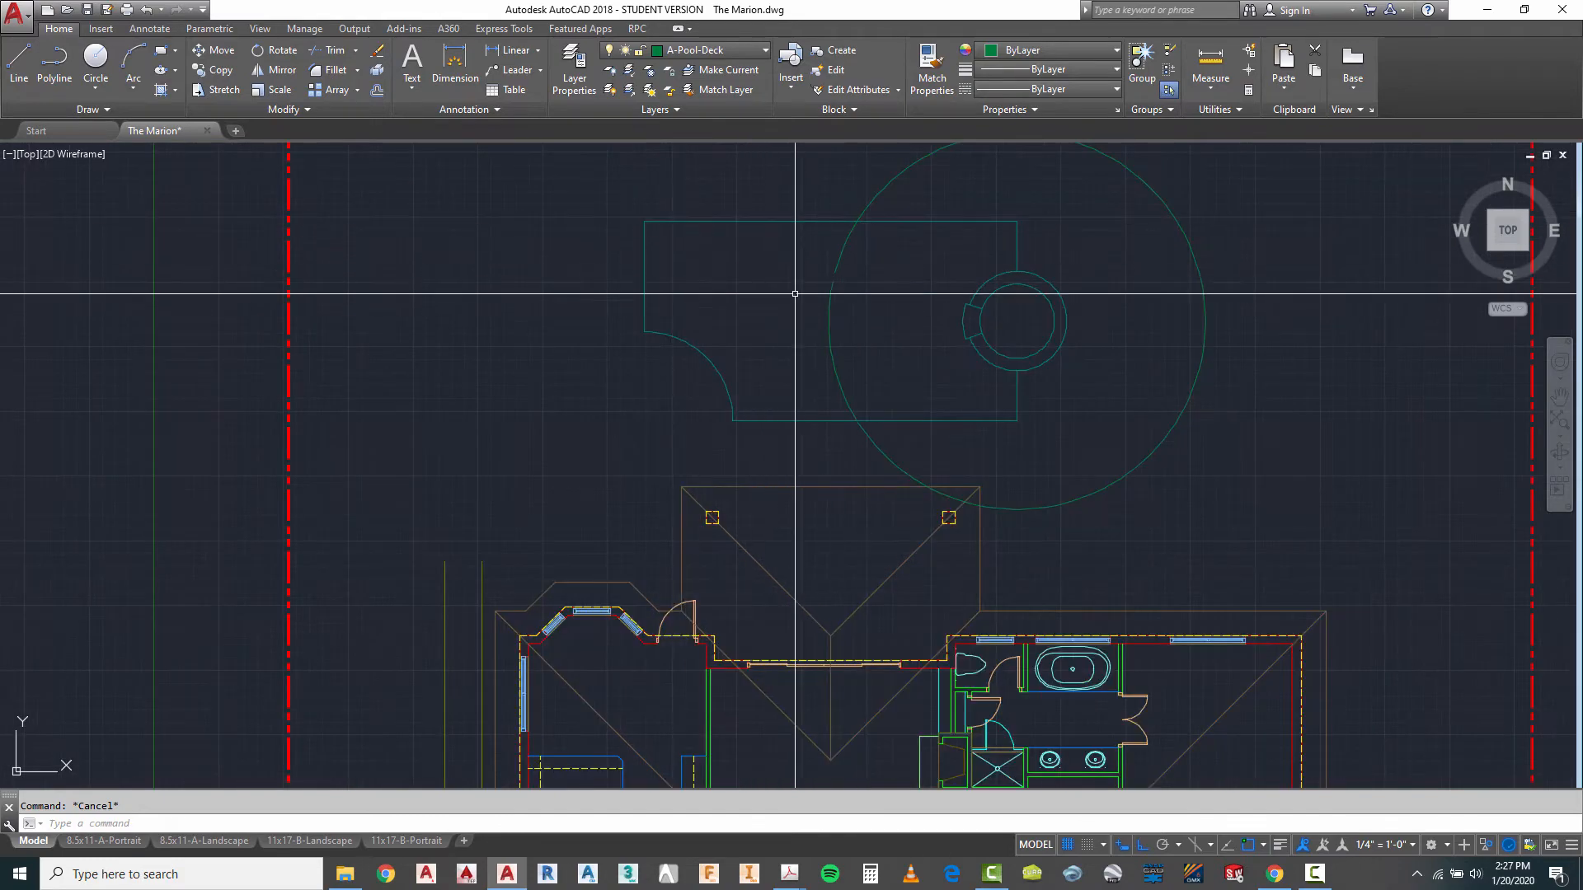
scroll(870, 388, "down", 2)
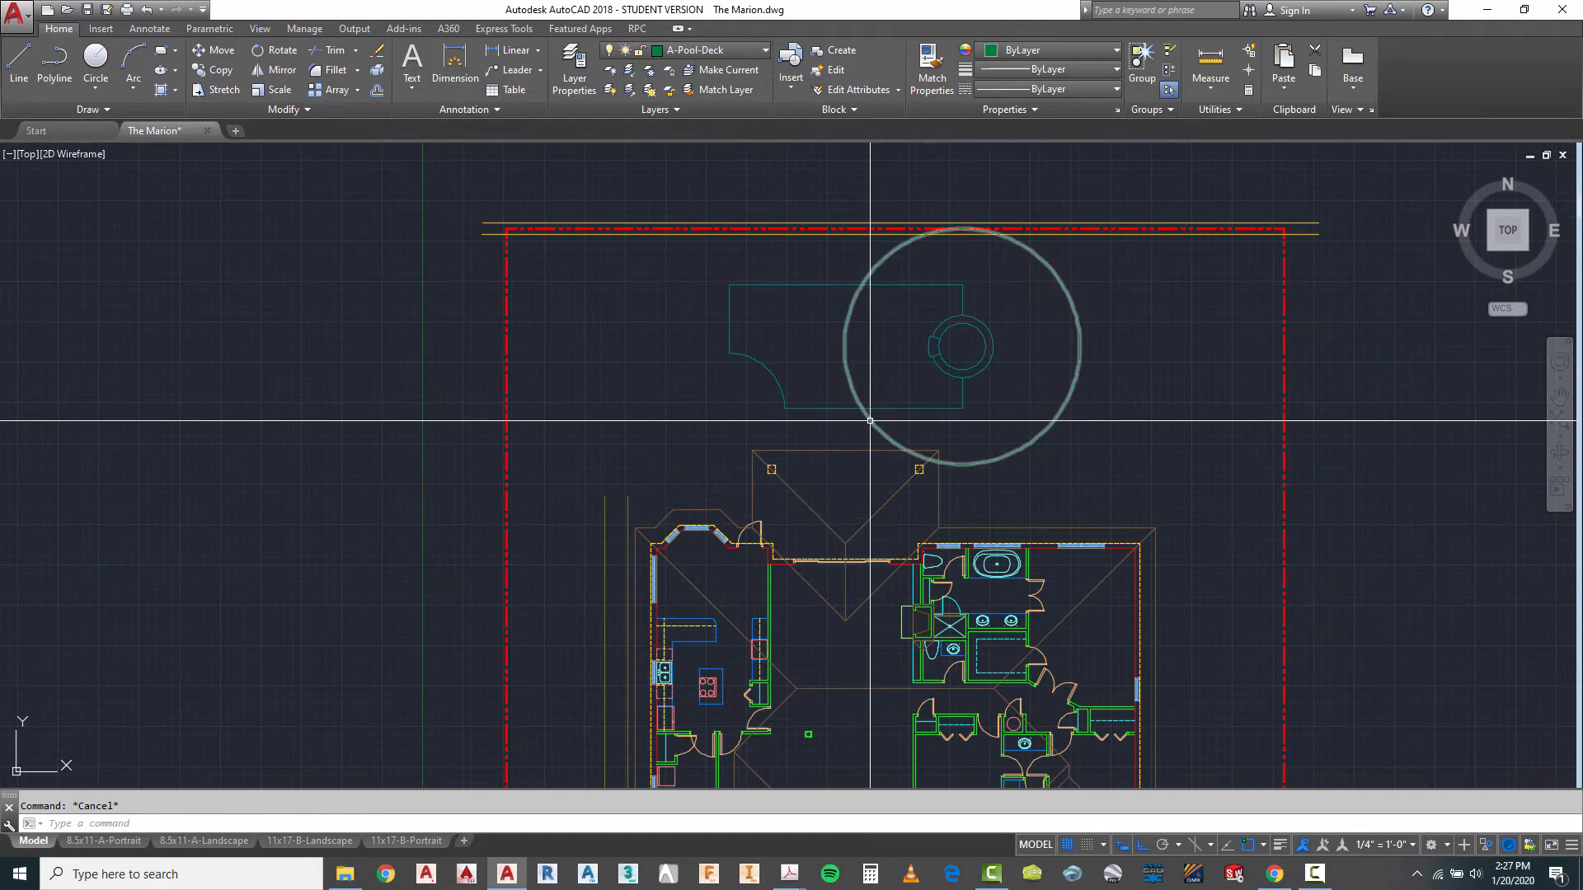
scroll(868, 425, "up", 2)
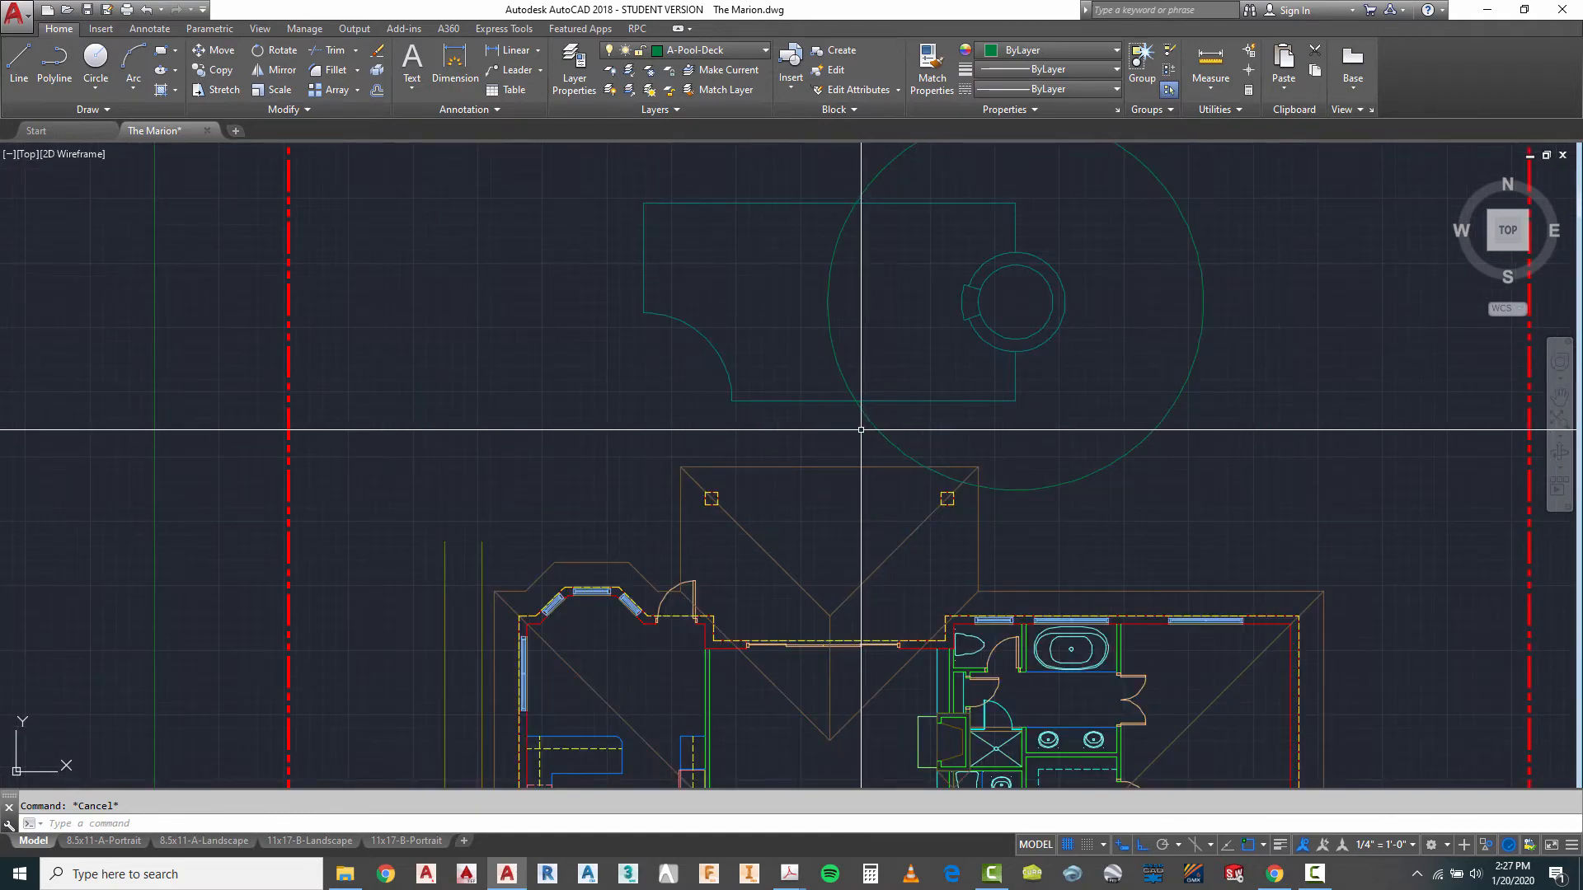
scroll(897, 372, "down", 2)
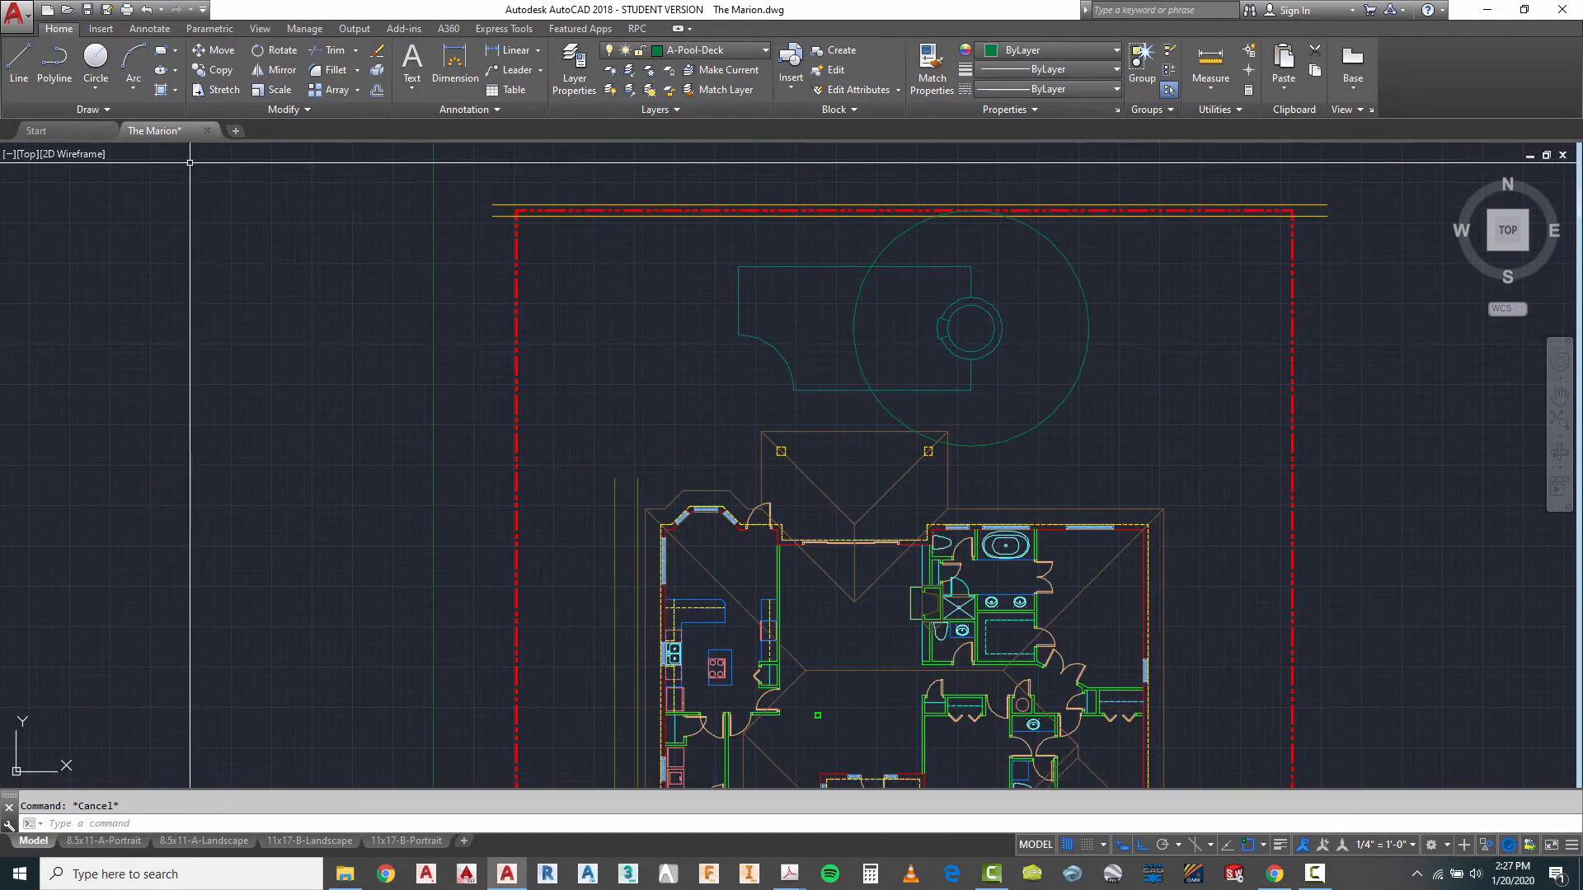
- Draw a short vertical line from inside the deck circle's northeast part to beyond the north property line
left_click(19, 61)
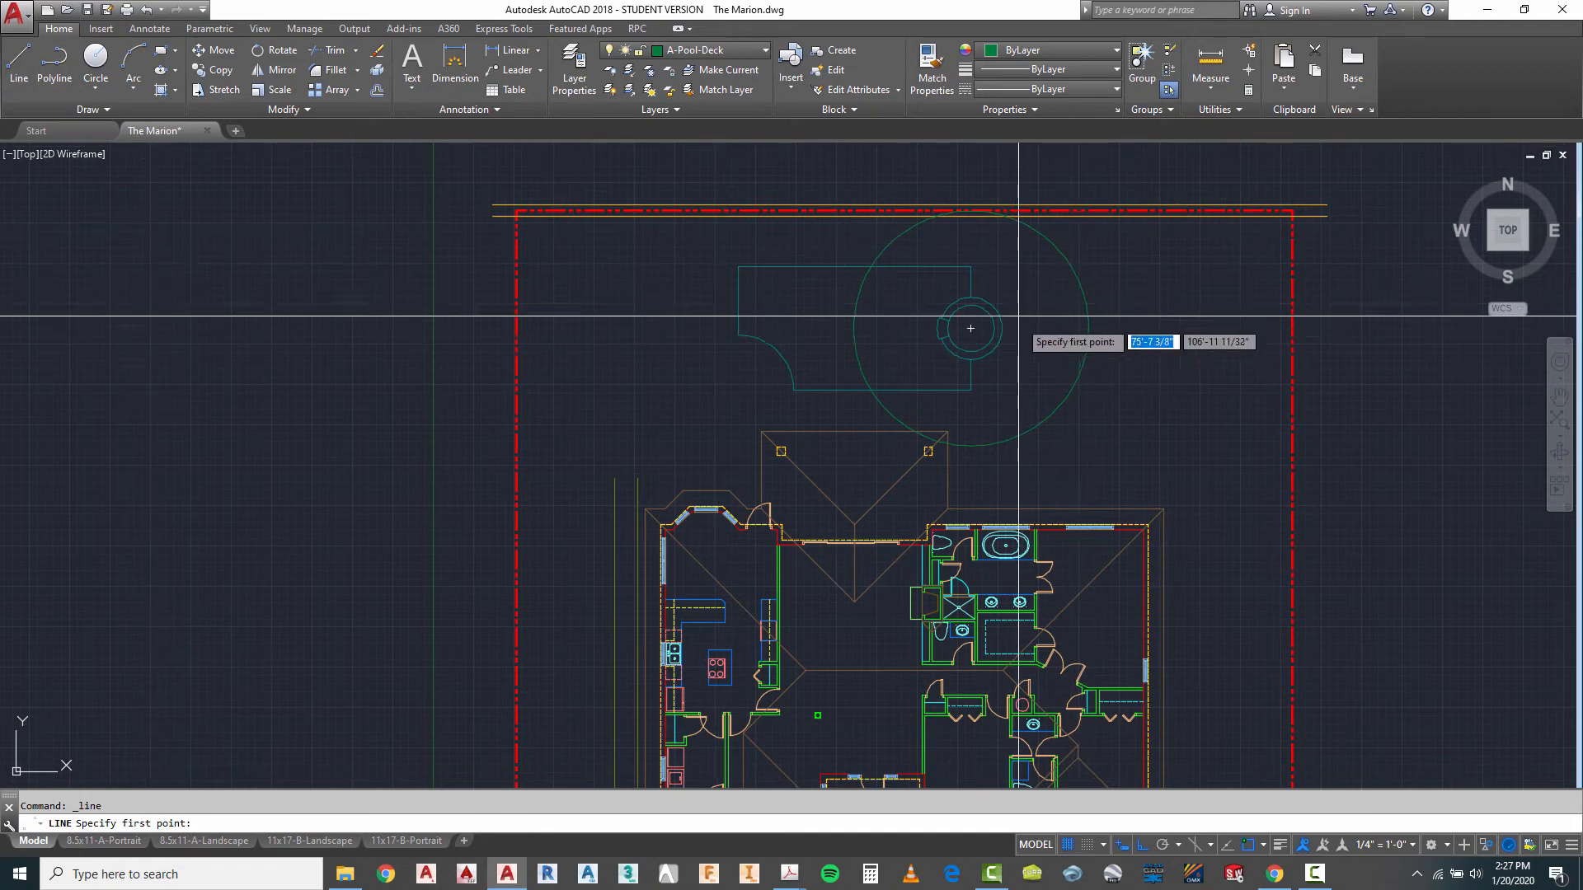
left_click(1046, 272)
left_click(1077, 172)
key("Escape")
key("Escape")
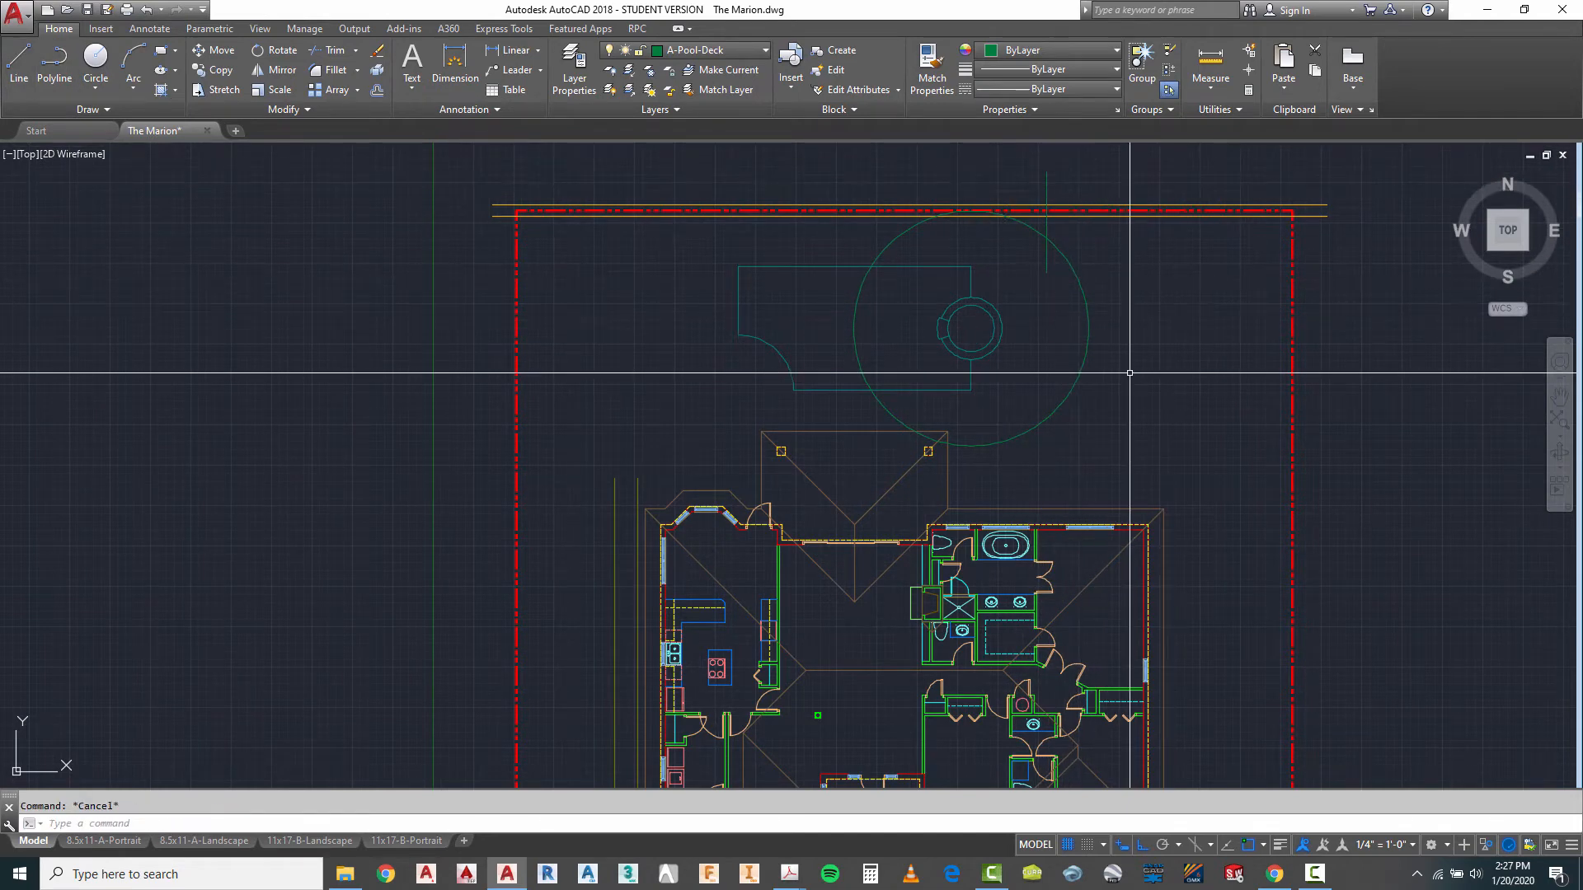
- Stretch the south end of the vertical deck line straight down to just south of the deck circle
left_click(1045, 249)
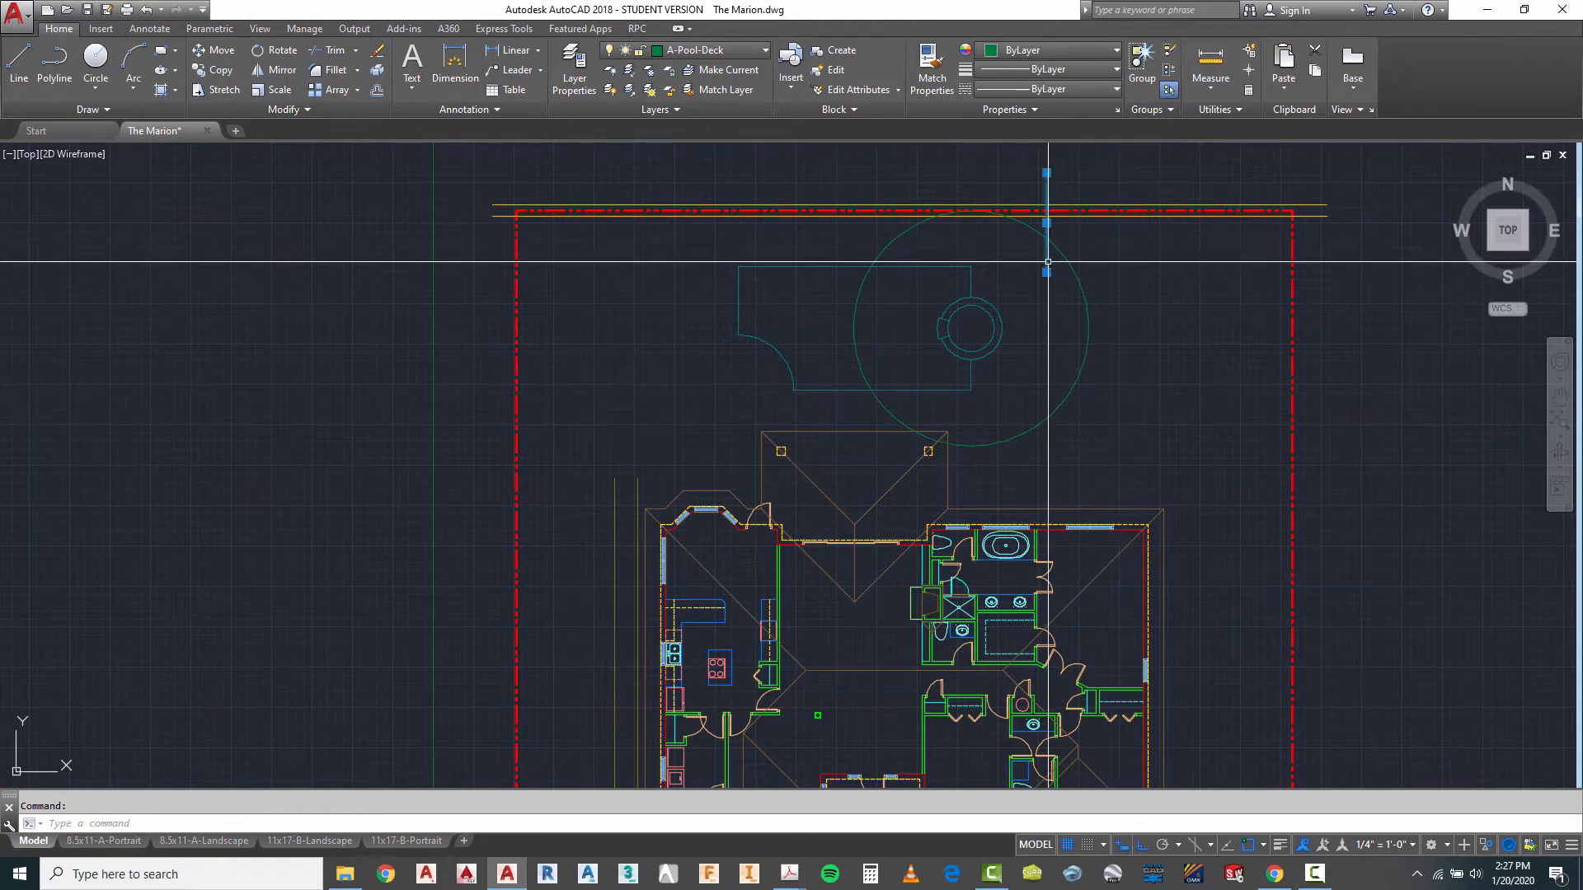
left_click(1046, 272)
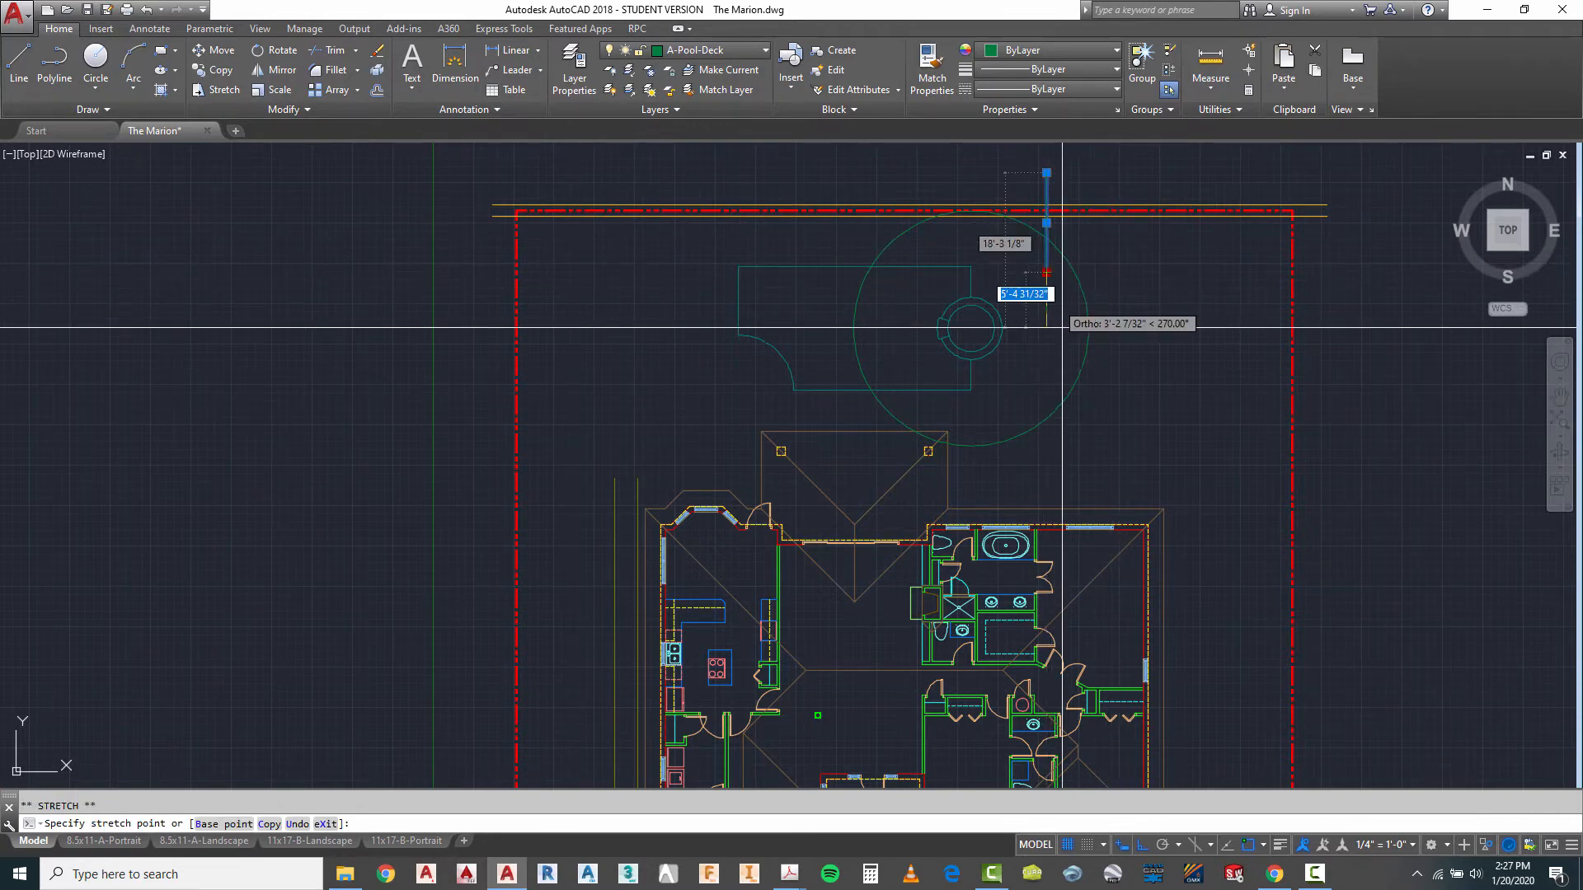
left_click(1035, 465)
key("Escape")
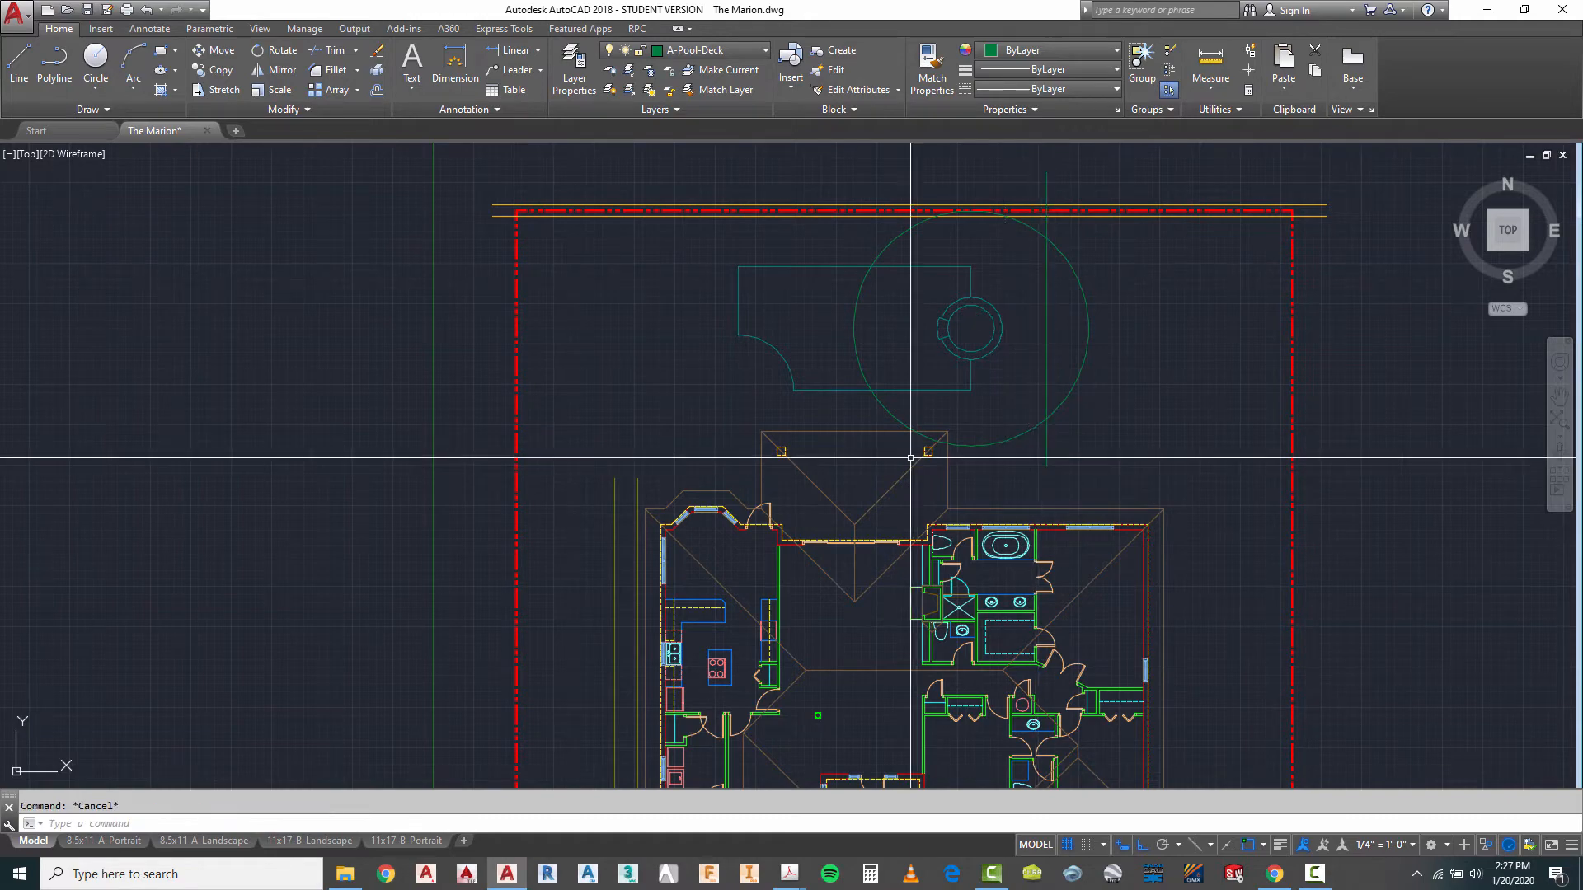
- Draw deck lines from the vertical line's south end west to align with the porch's east column face, and south to the house wall
left_click(19, 65)
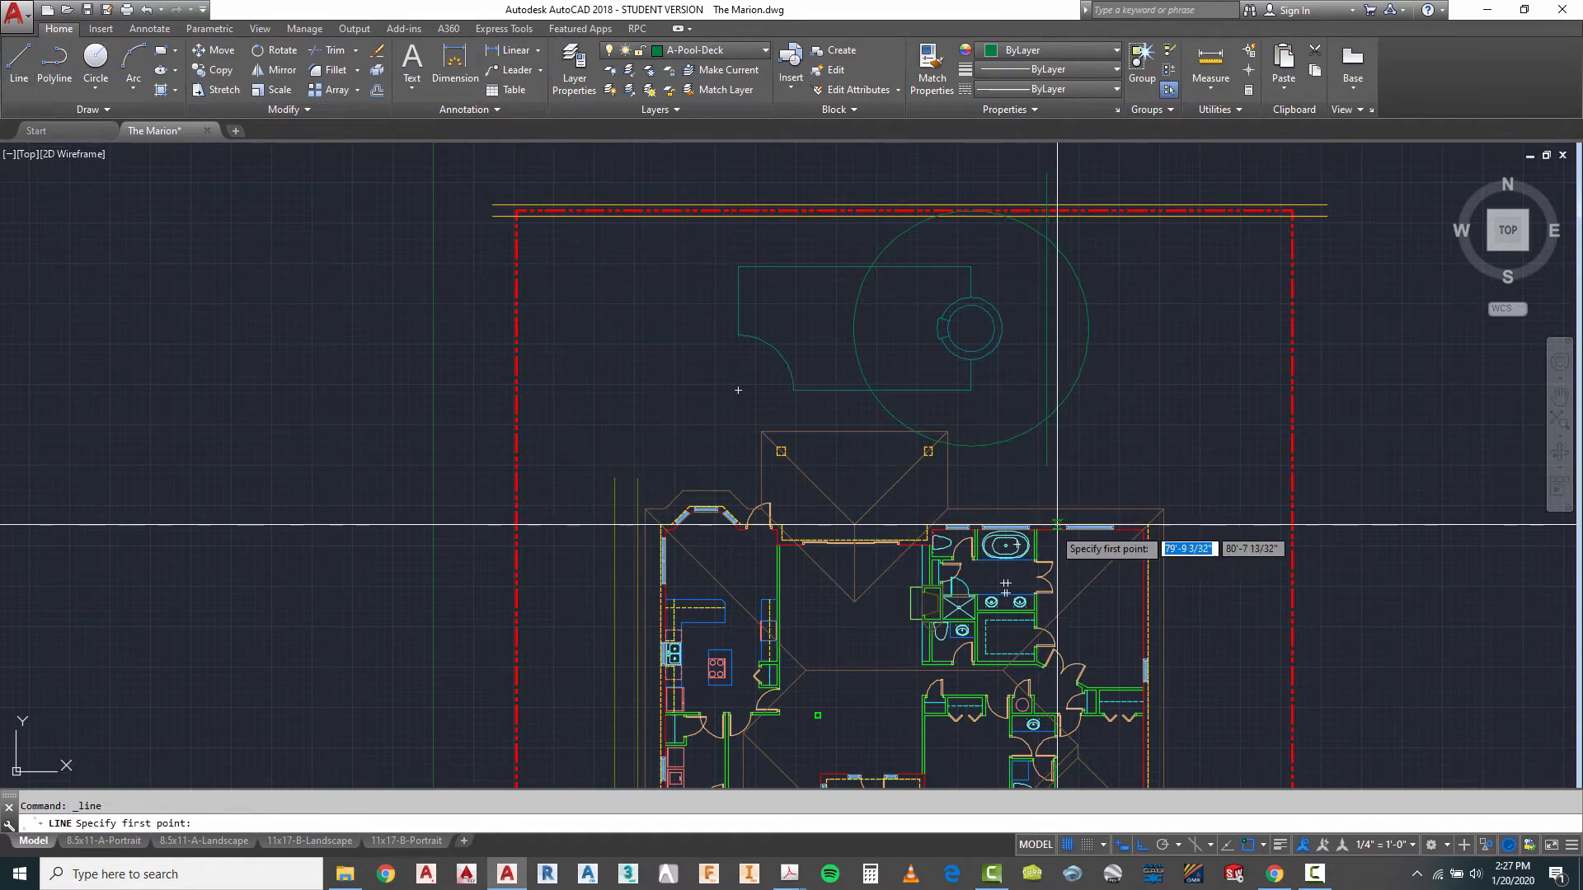
left_click(1045, 466)
scroll(952, 497, "up", 2)
scroll(956, 494, "up", 2)
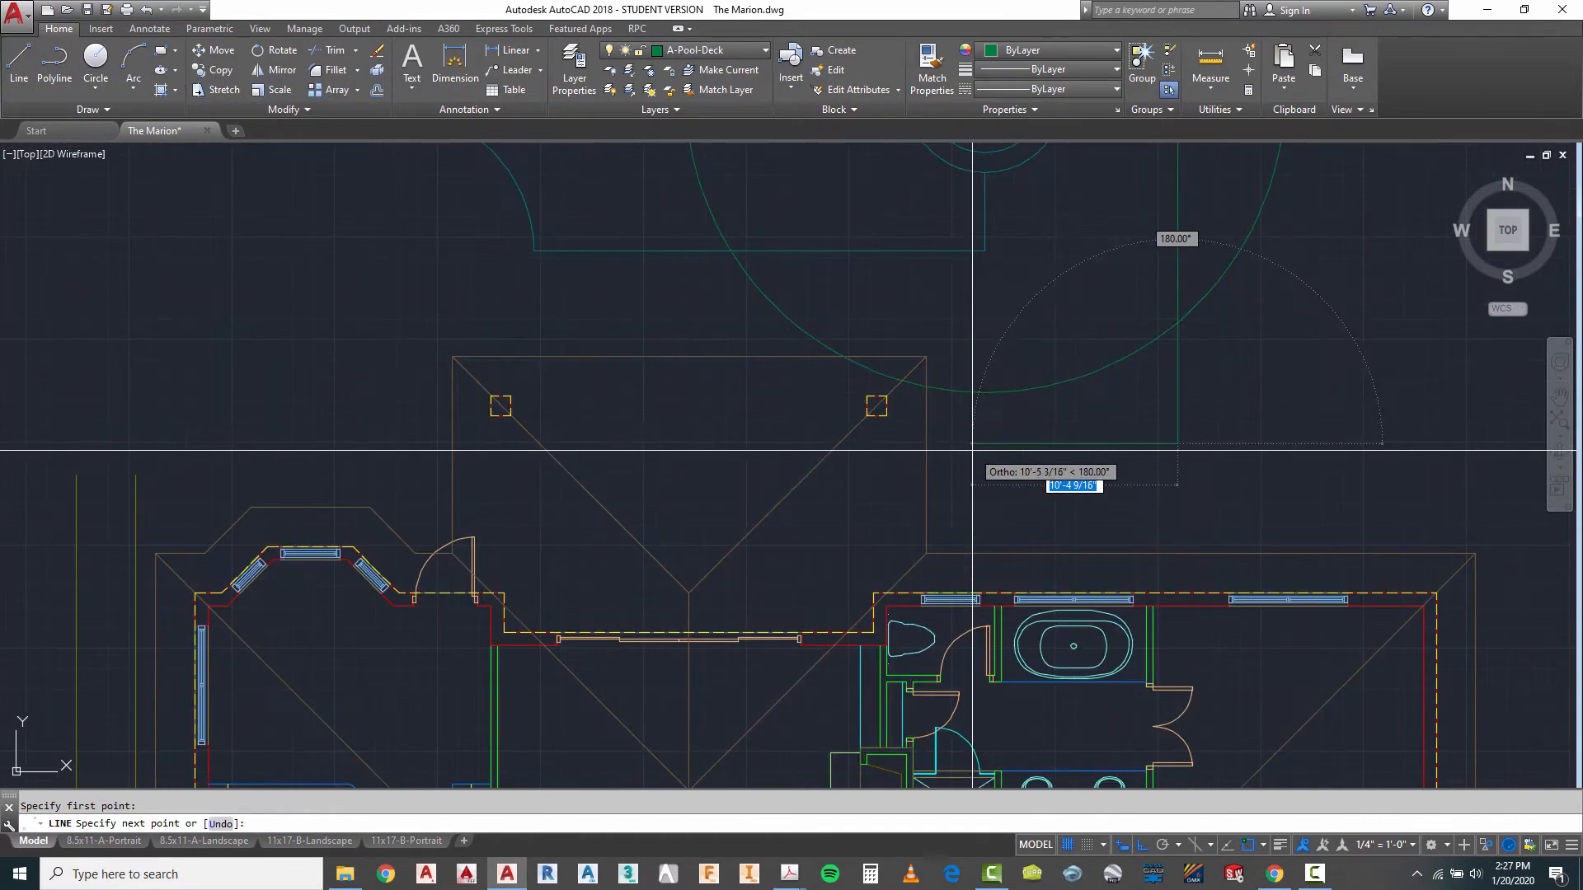
scroll(890, 458, "up", 2)
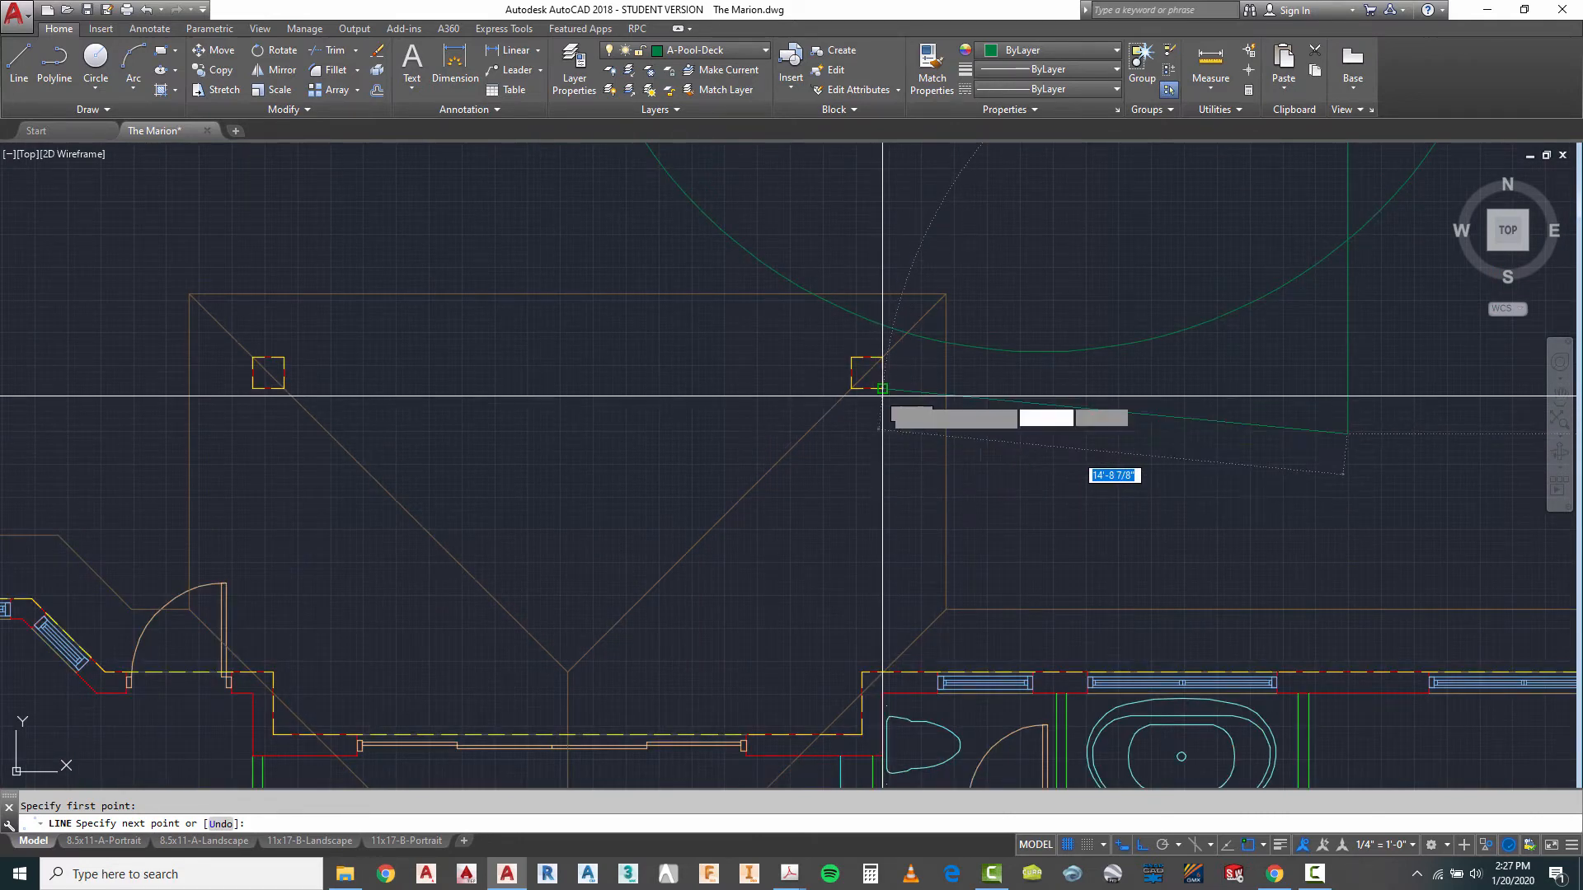
left_click(883, 433)
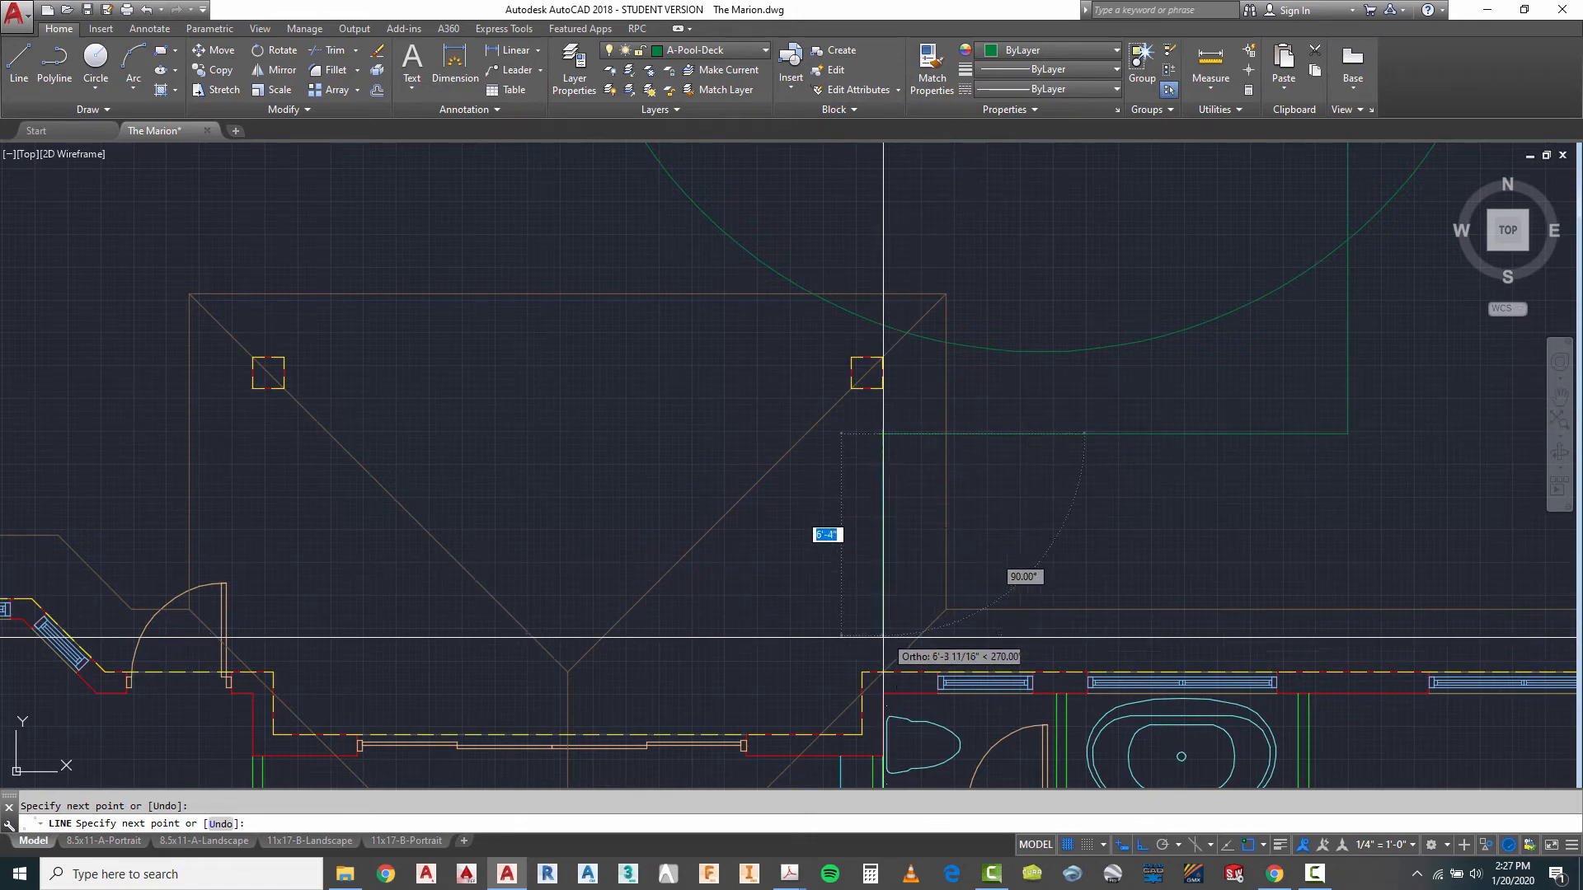
left_click(883, 672)
key("Escape")
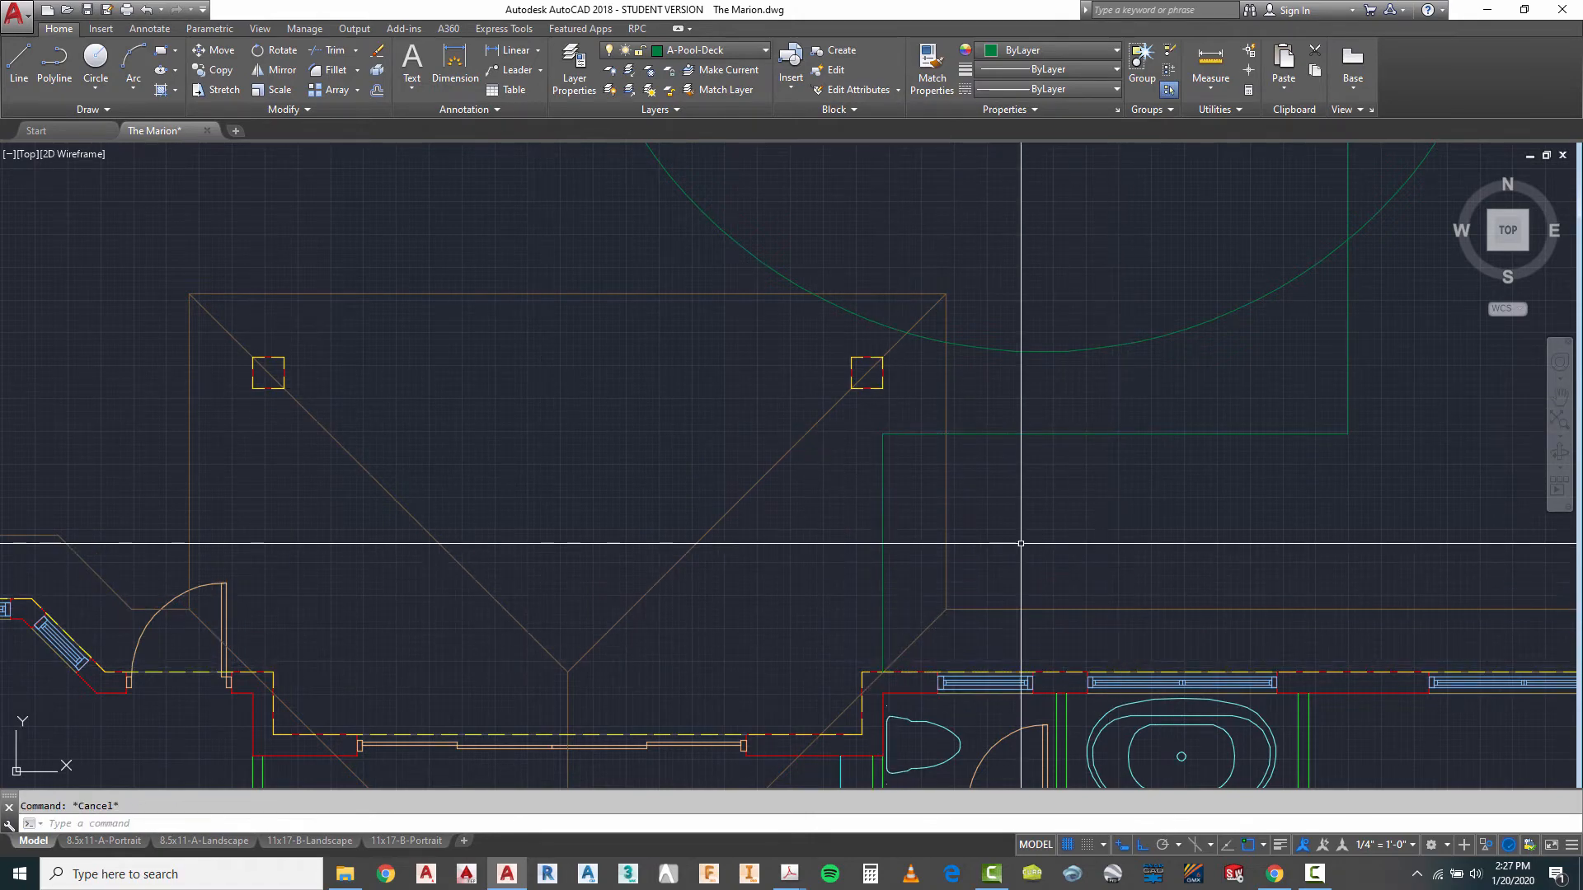
- Trim the deck circle and vertical line against each other, leaving only the arc bulging east between the two line segments
scroll(982, 523, "down", 6)
scroll(1173, 541, "up", 2)
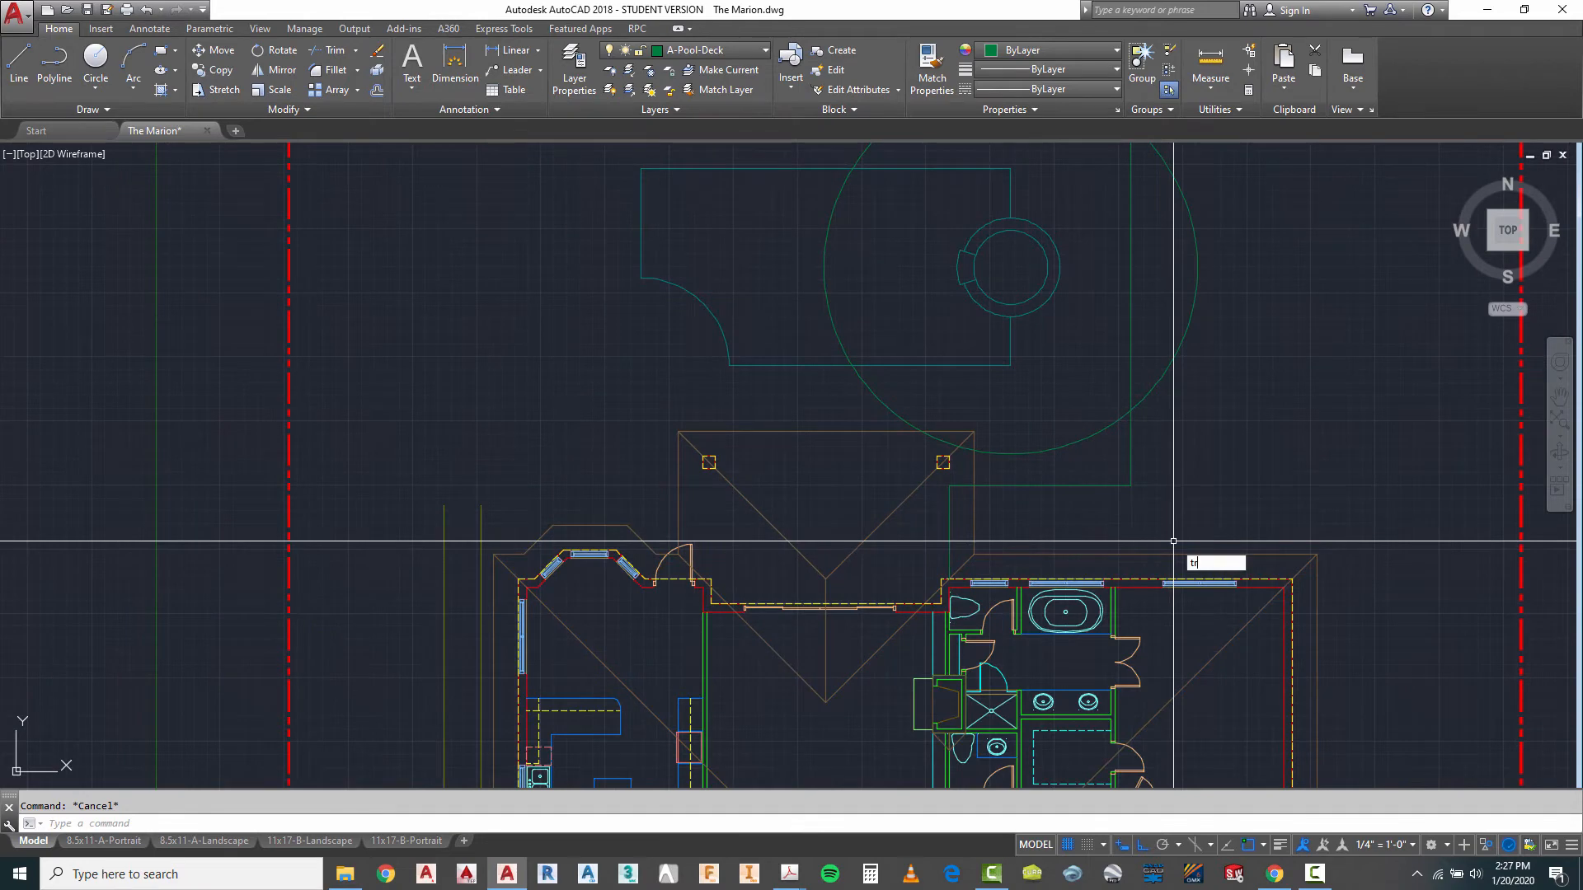
type("tr")
key("Return")
scroll(1173, 541, "down", 2)
left_click(1179, 267)
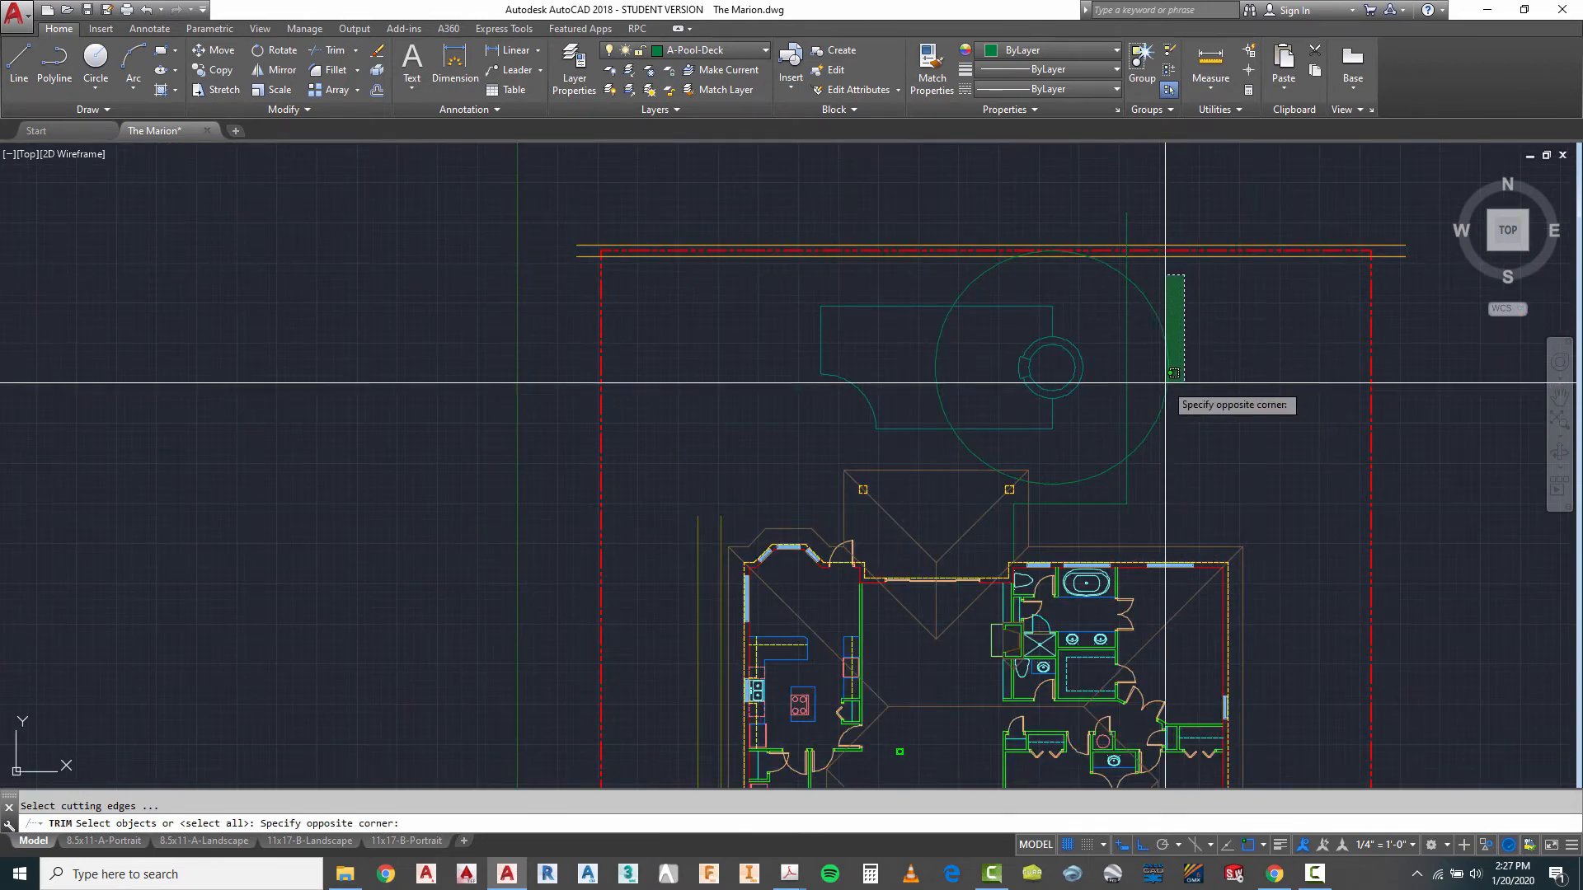
left_click(1123, 470)
key("Return")
left_click(1112, 467)
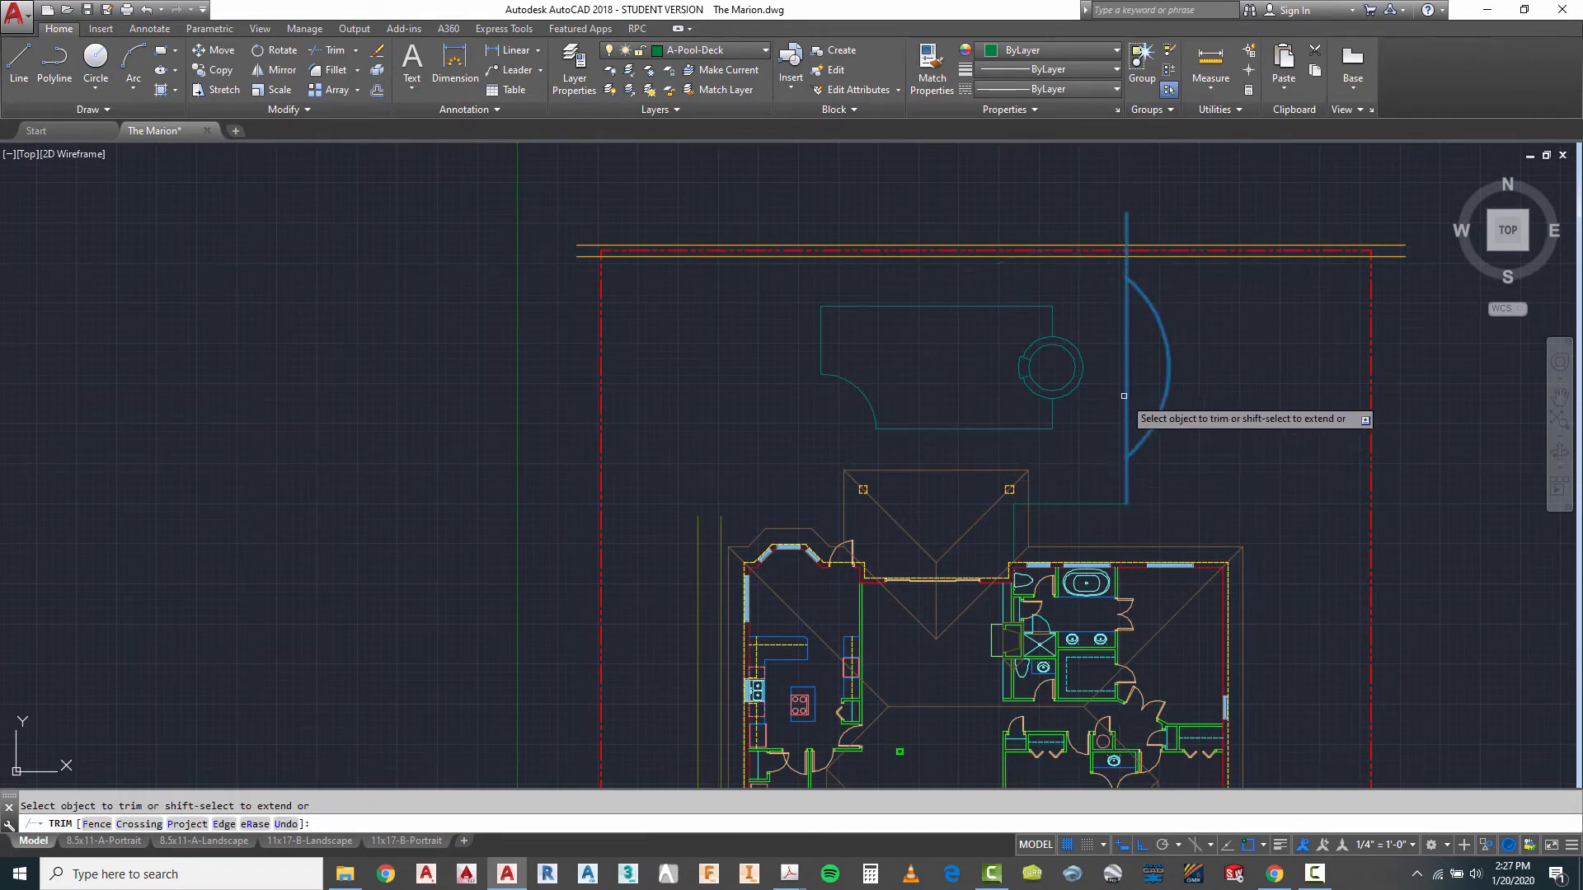
left_click(1130, 397)
left_click(1123, 400)
key("Escape")
key("Escape")
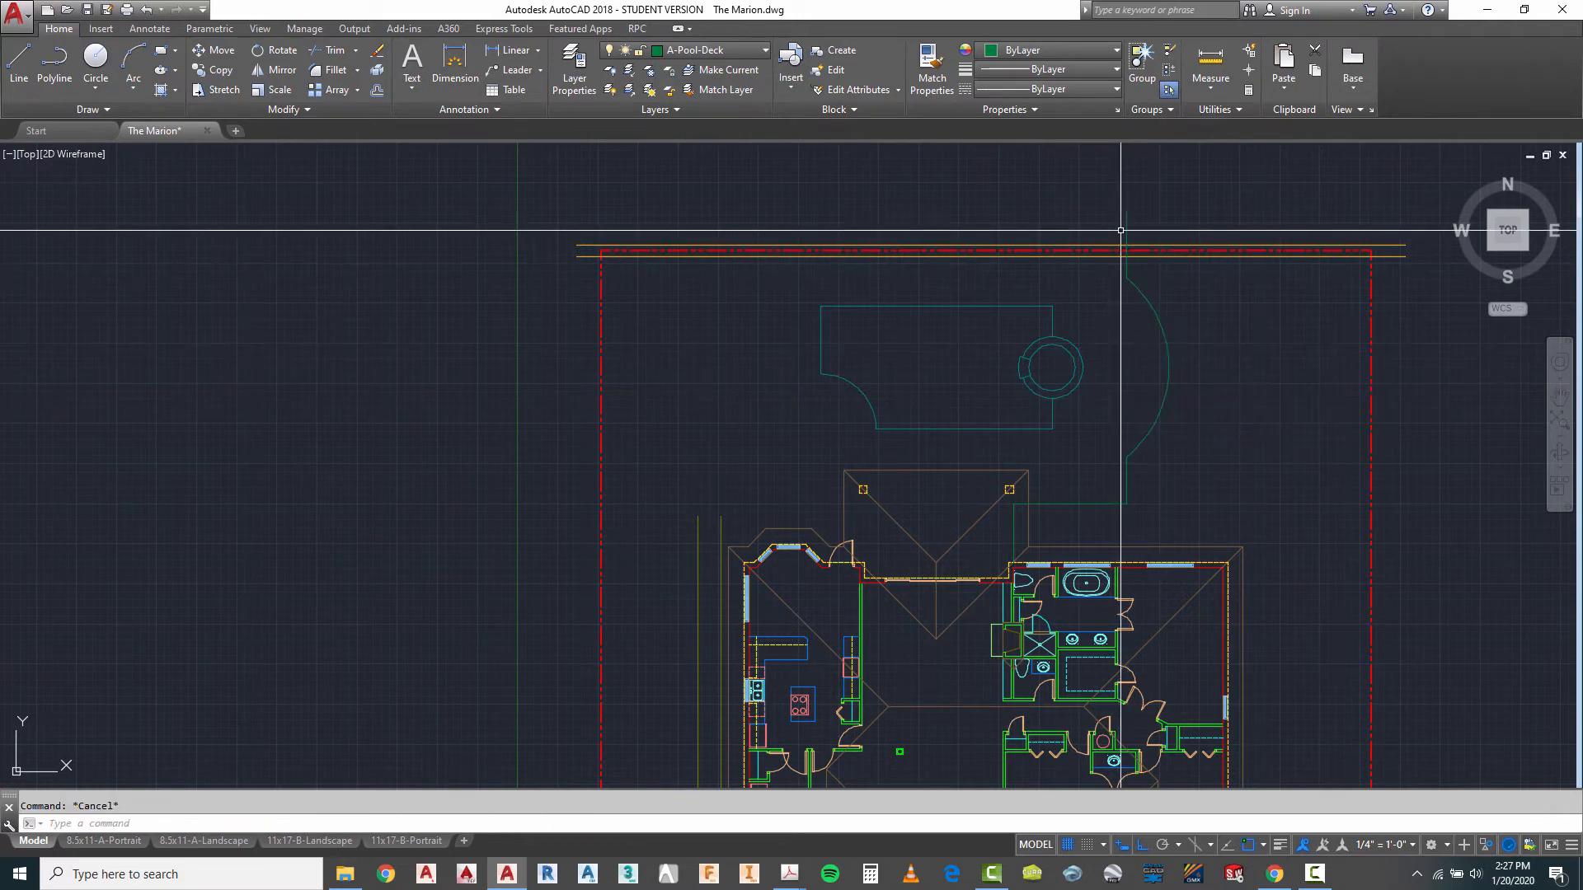
- Trim the deck line's north end back to the inner line running along the north property line
scroll(1178, 212, "up", 2)
right_click(1177, 212)
left_click(1211, 224)
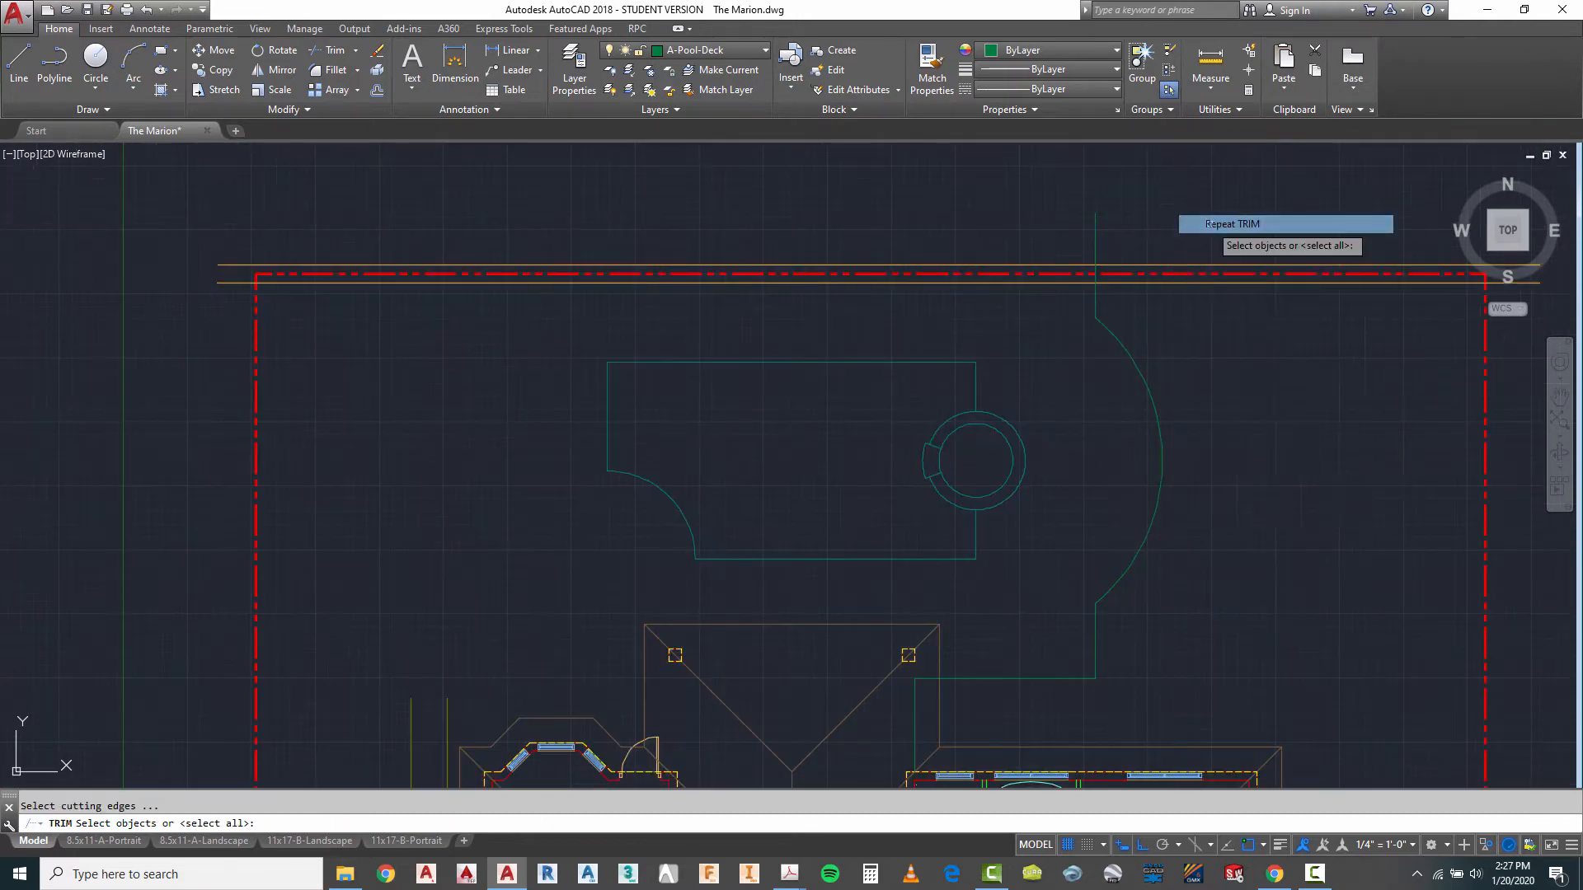
left_click(1138, 282)
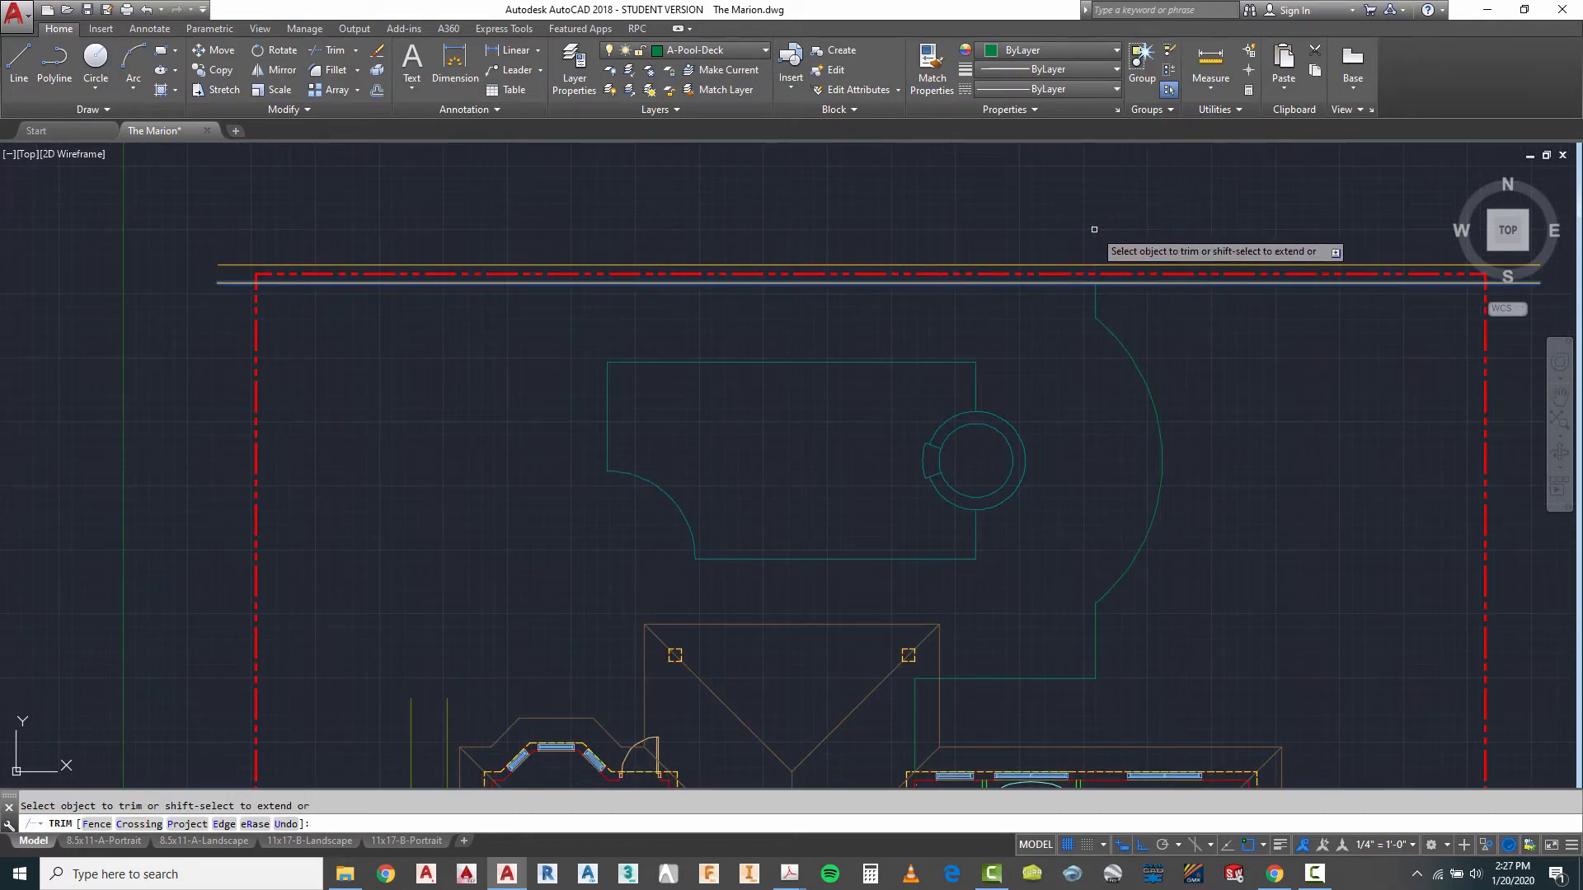
key("Escape")
scroll(1094, 229, "down", 5)
scroll(1078, 424, "up", 3)
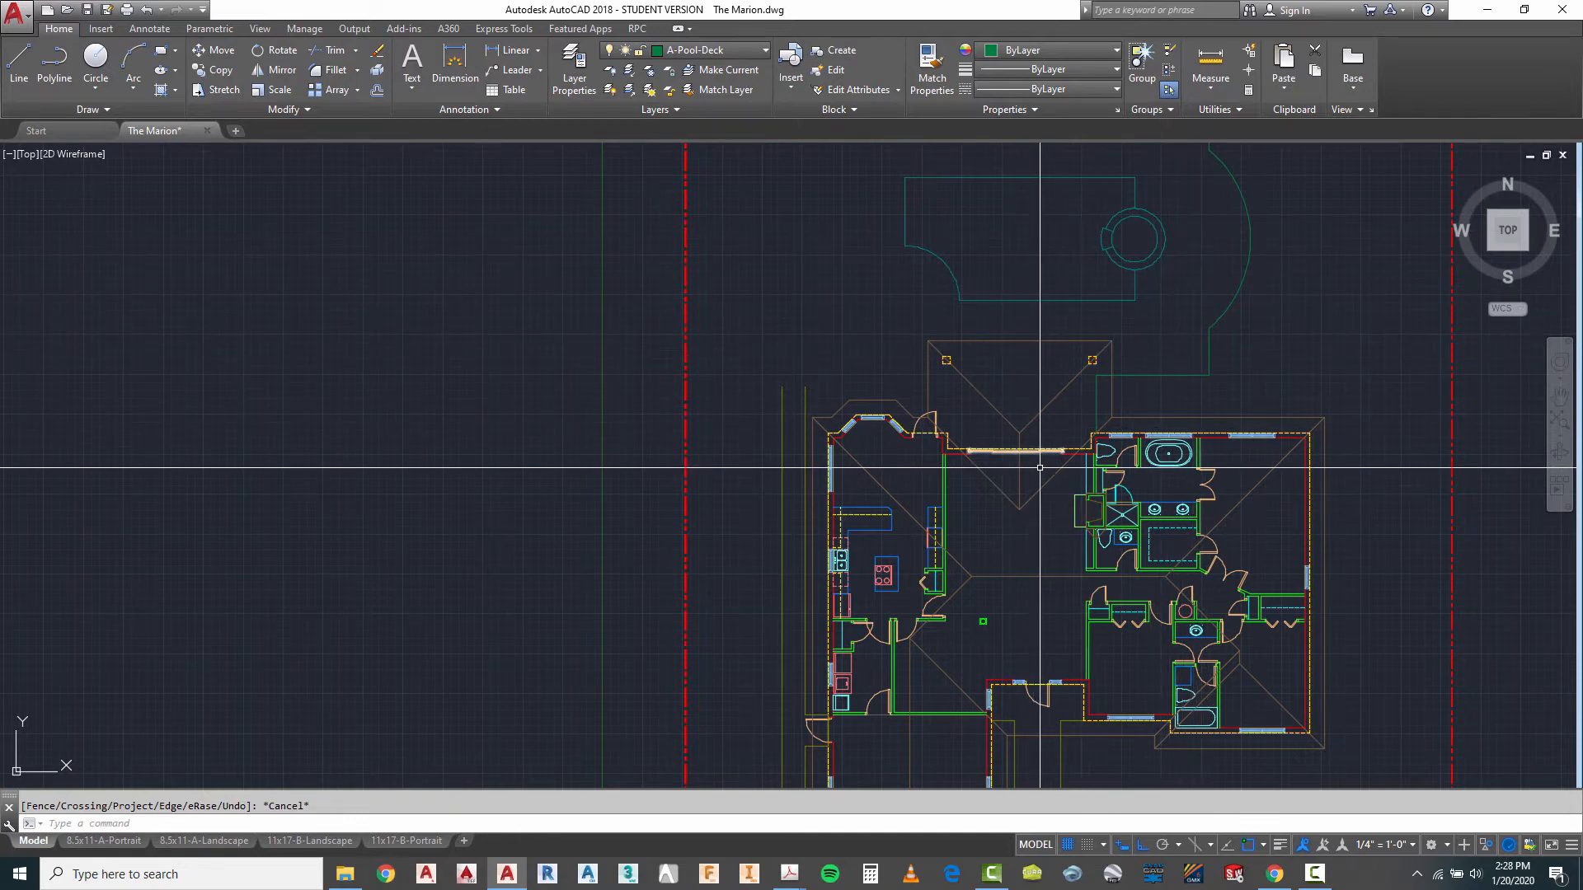
scroll(1050, 445, "up", 2)
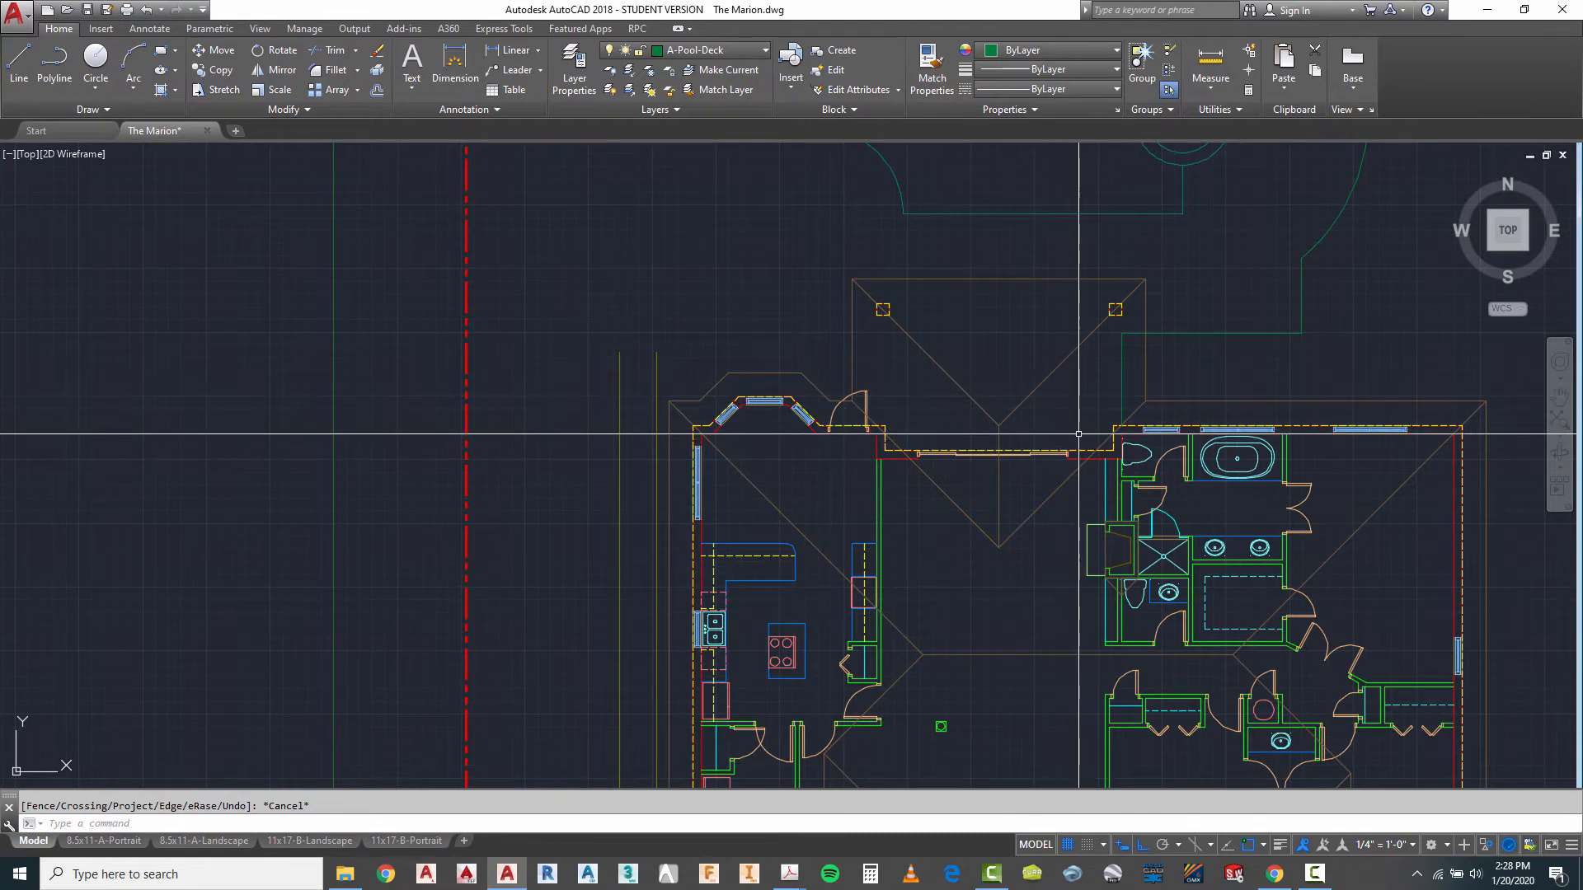
scroll(1079, 433, "down", 2)
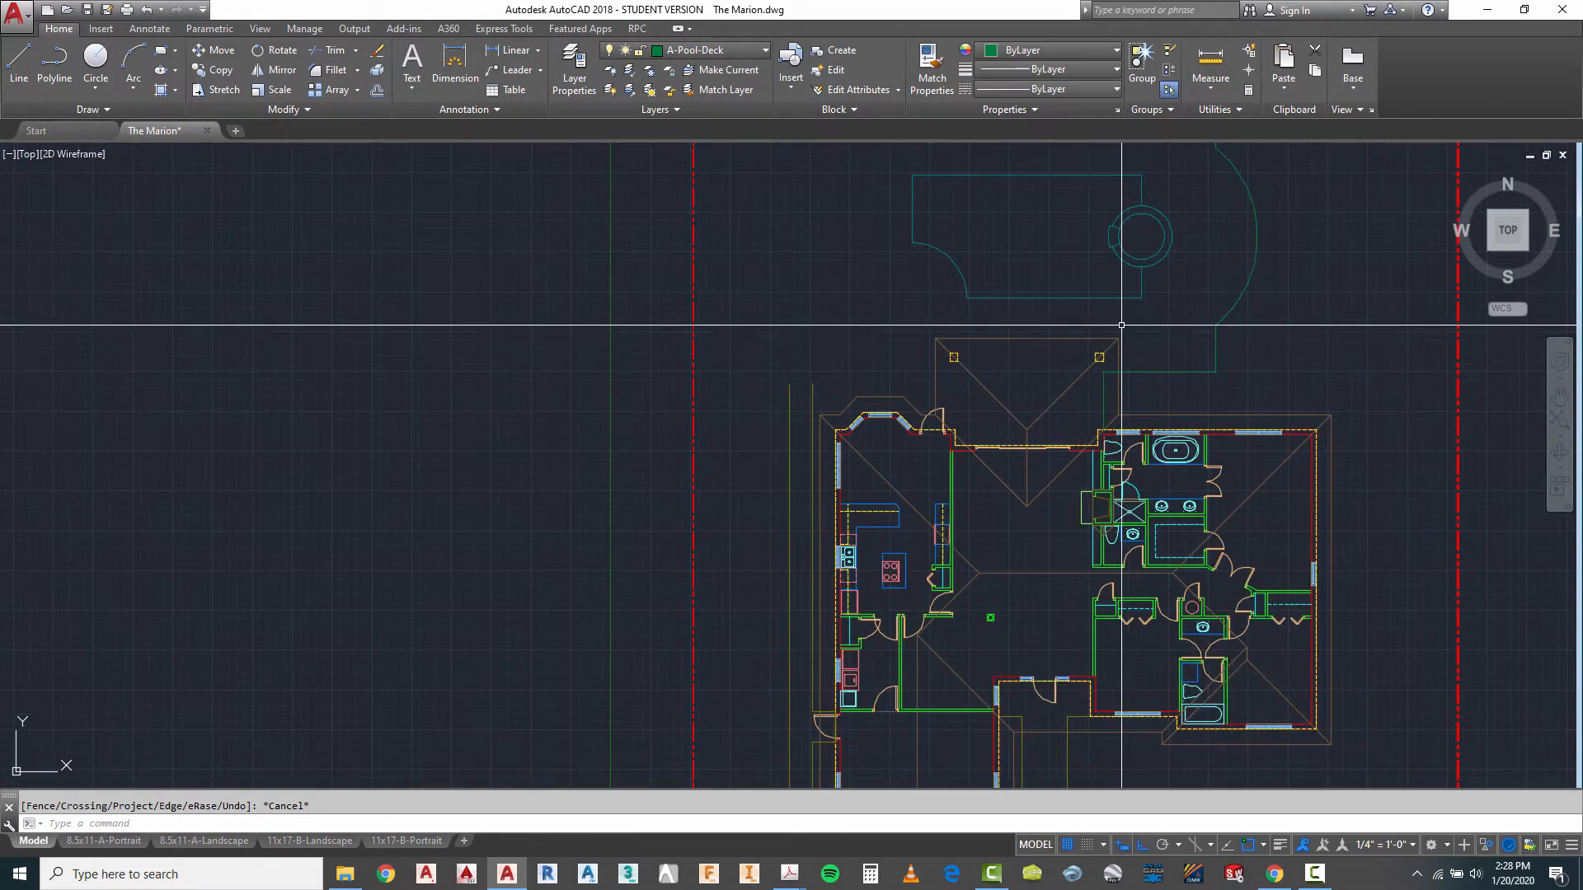
scroll(1072, 371, "up", 2)
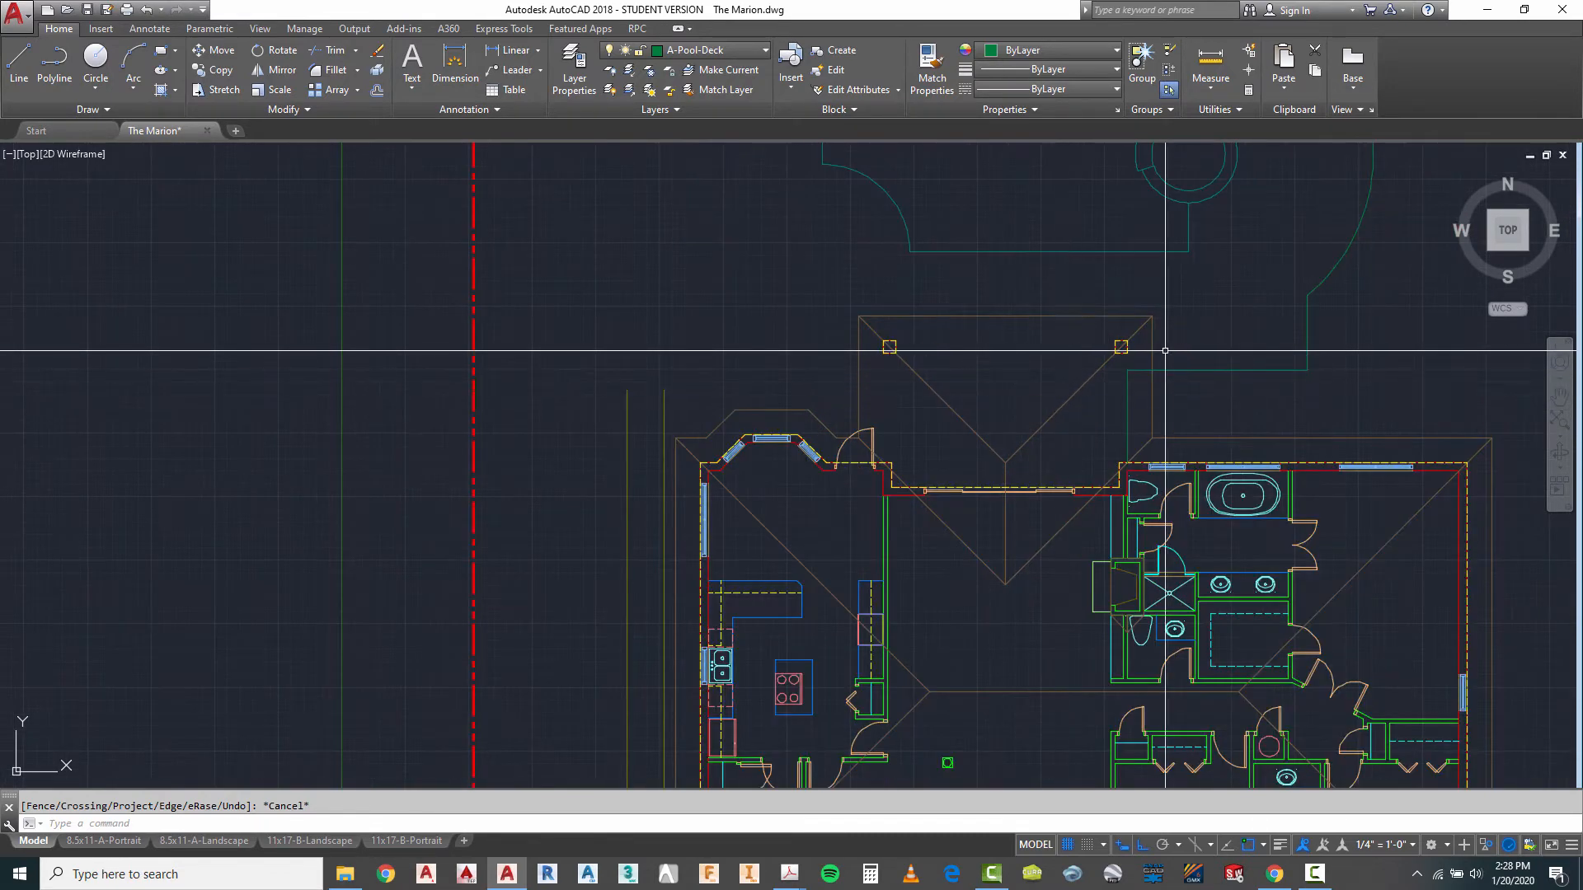
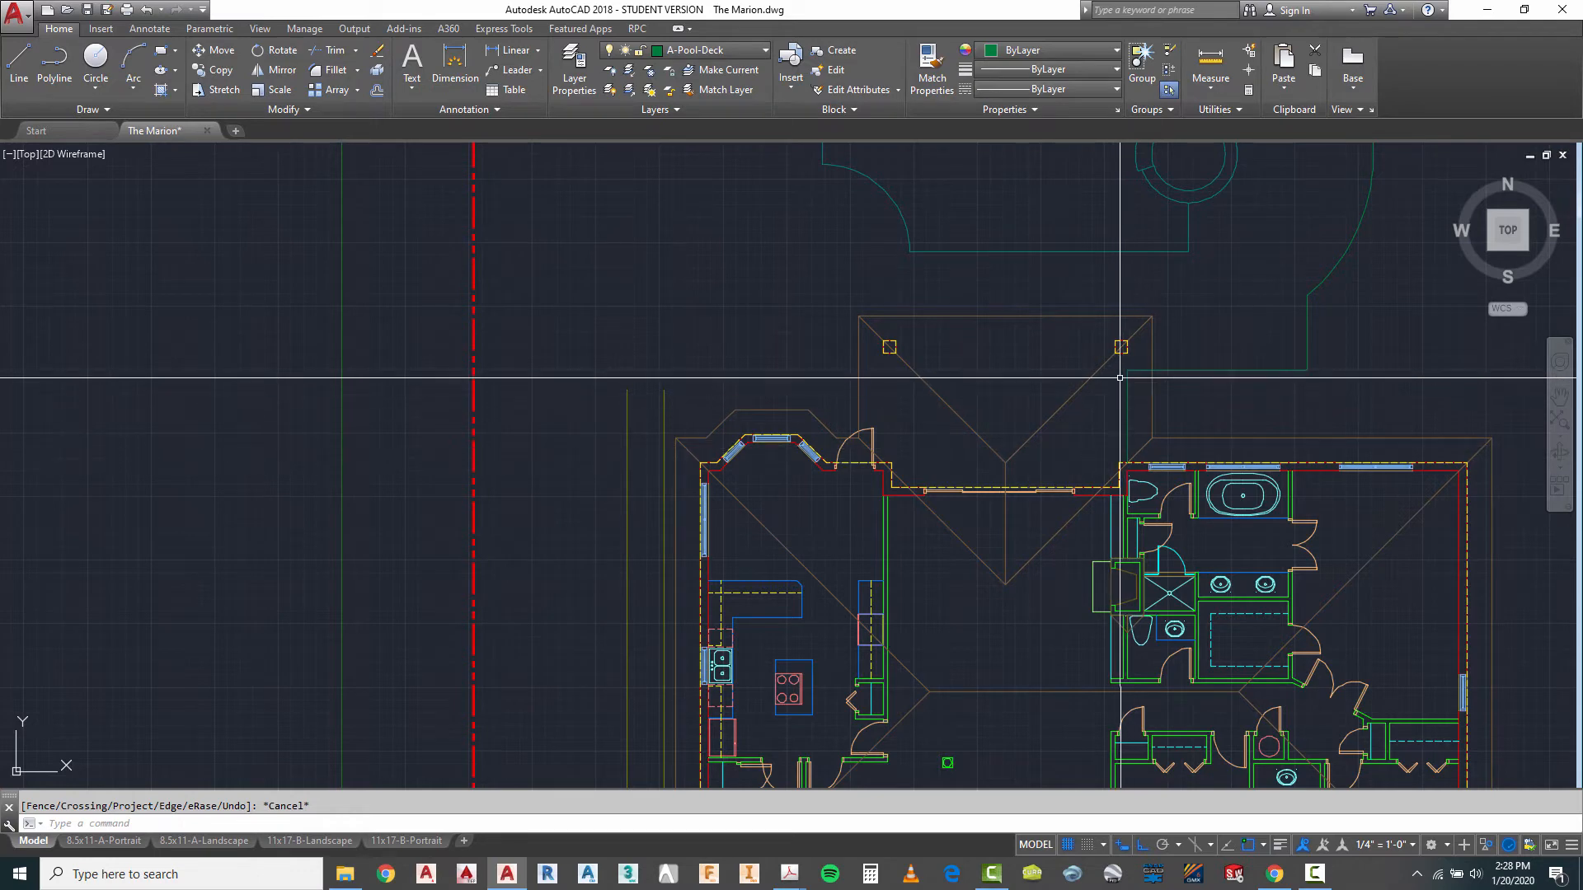
- Draw a short deck line straight north from the house wall at the west jamb of the door beside the bay
scroll(1101, 449, "down", 2)
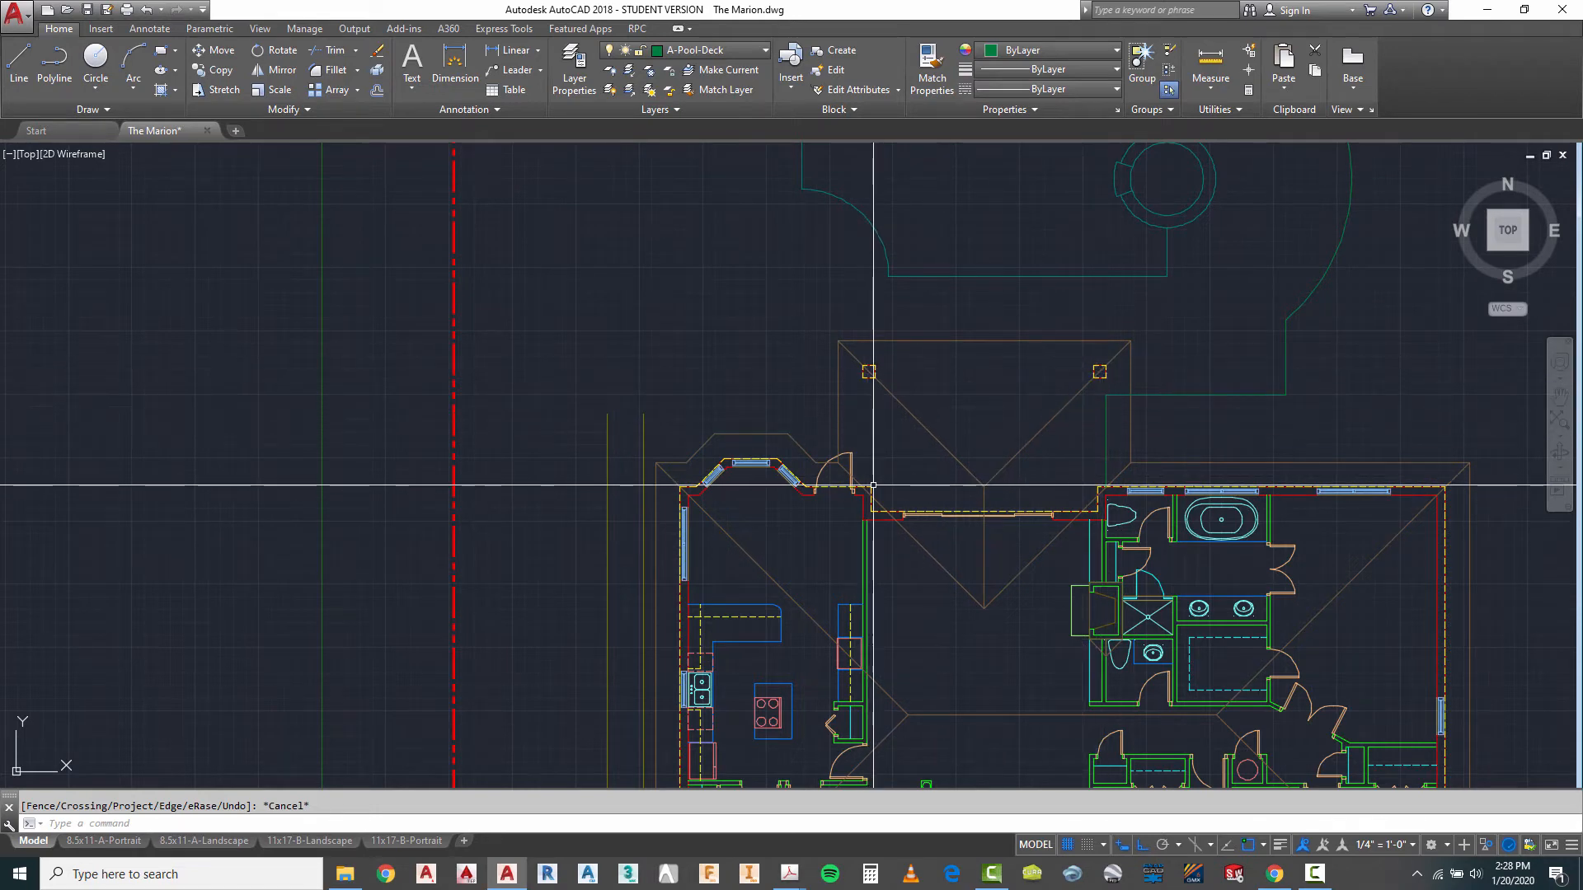
scroll(1010, 479, "down", 2)
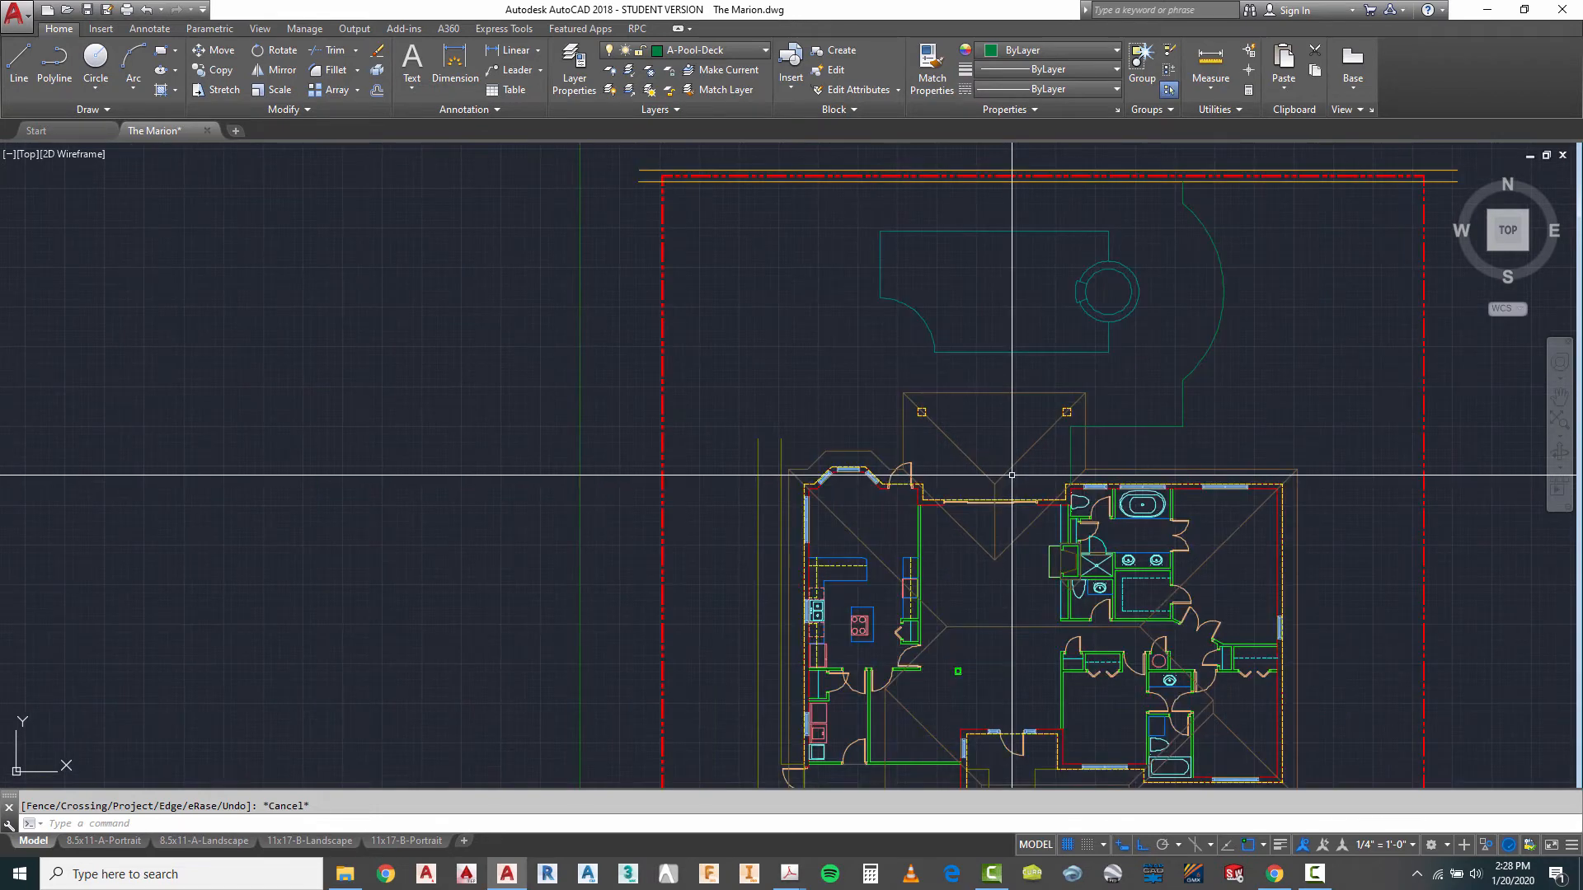
scroll(902, 467, "up", 2)
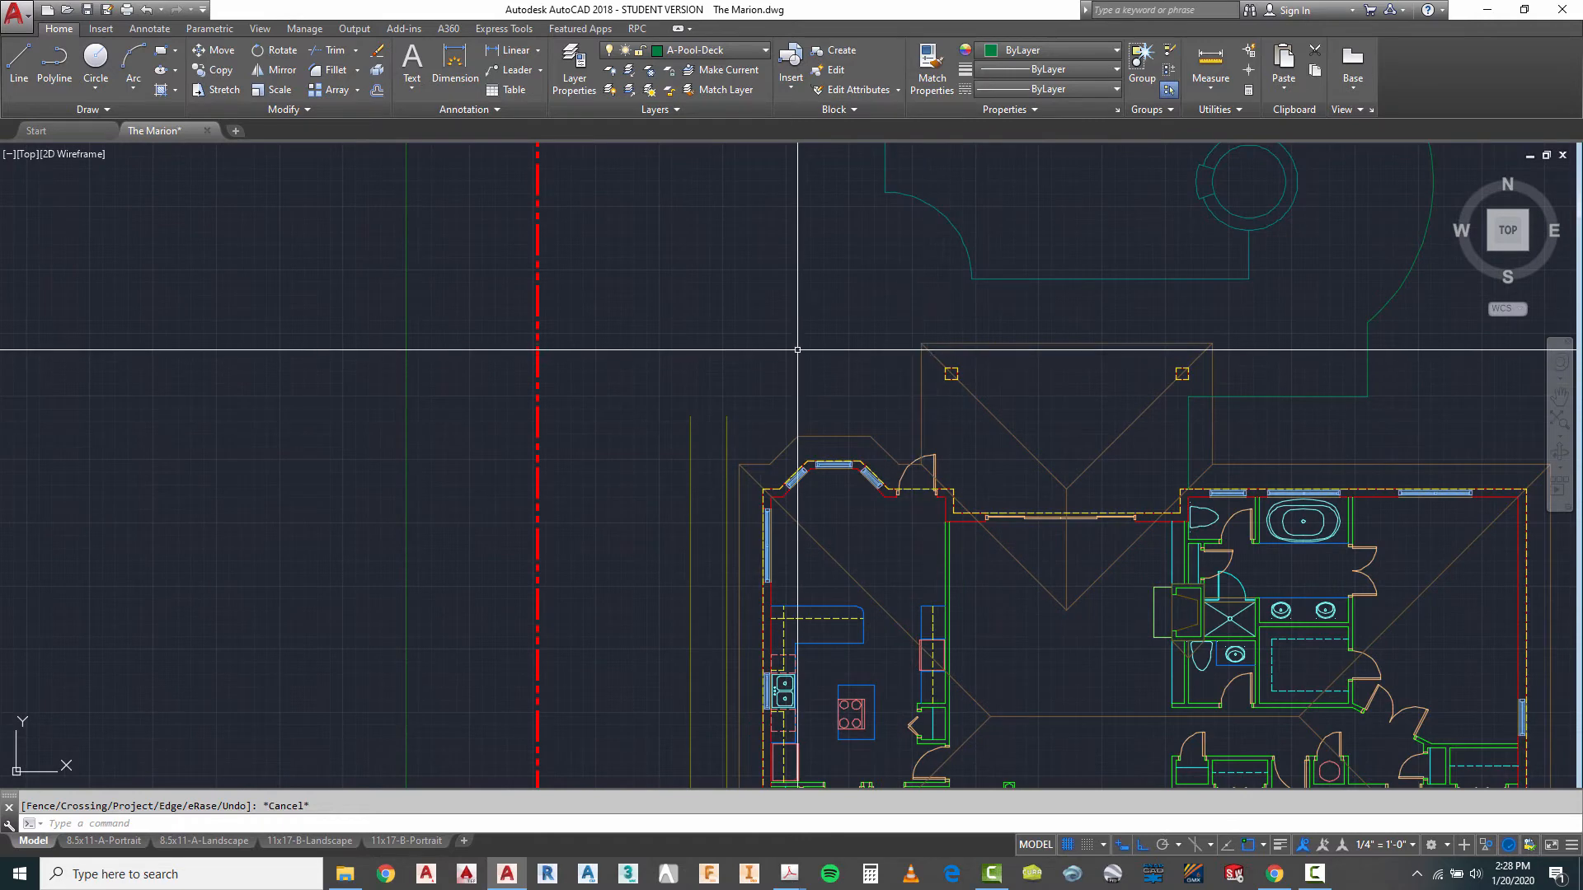
scroll(912, 462, "up", 6)
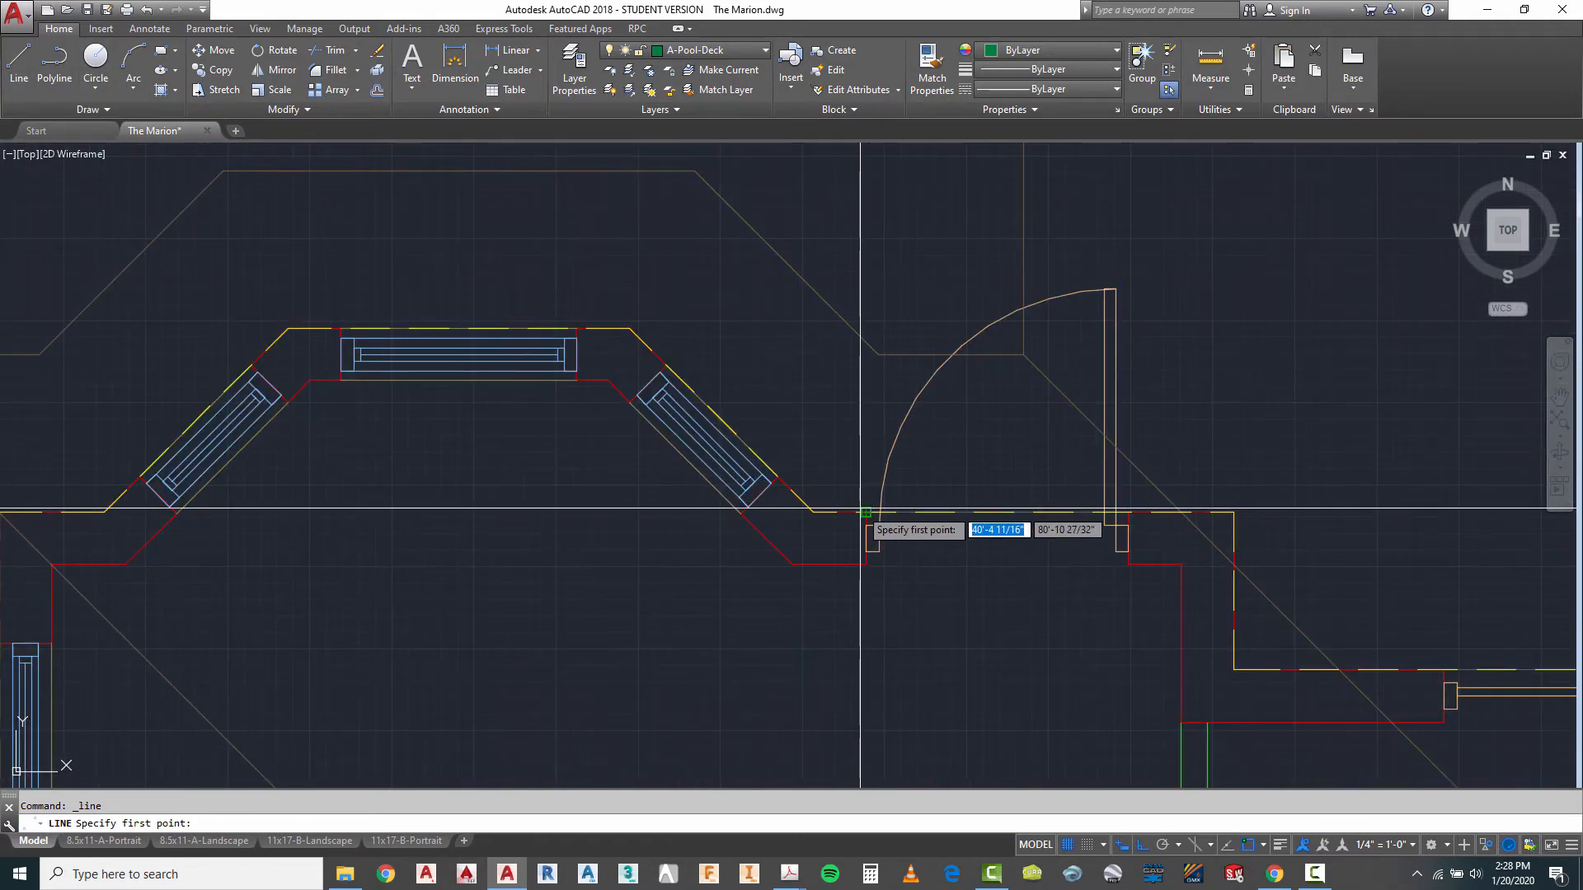
left_click(866, 513)
left_click(921, 272)
key("Escape")
key("Escape")
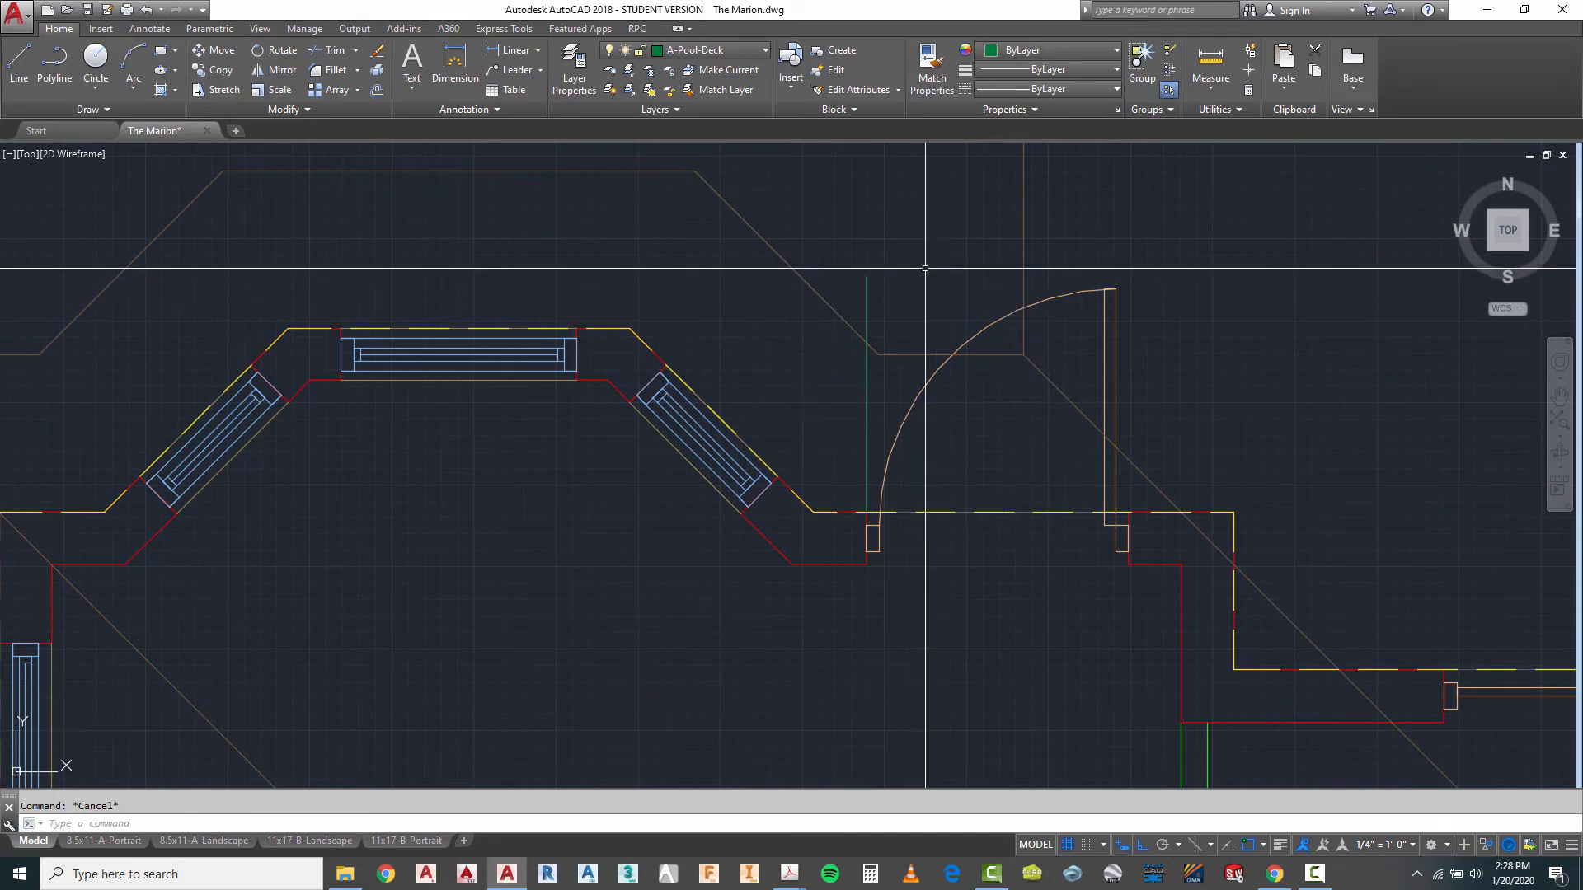
- Move the short deck line by the door 4 inches west
left_click(910, 281)
left_click(856, 305)
key("Return")
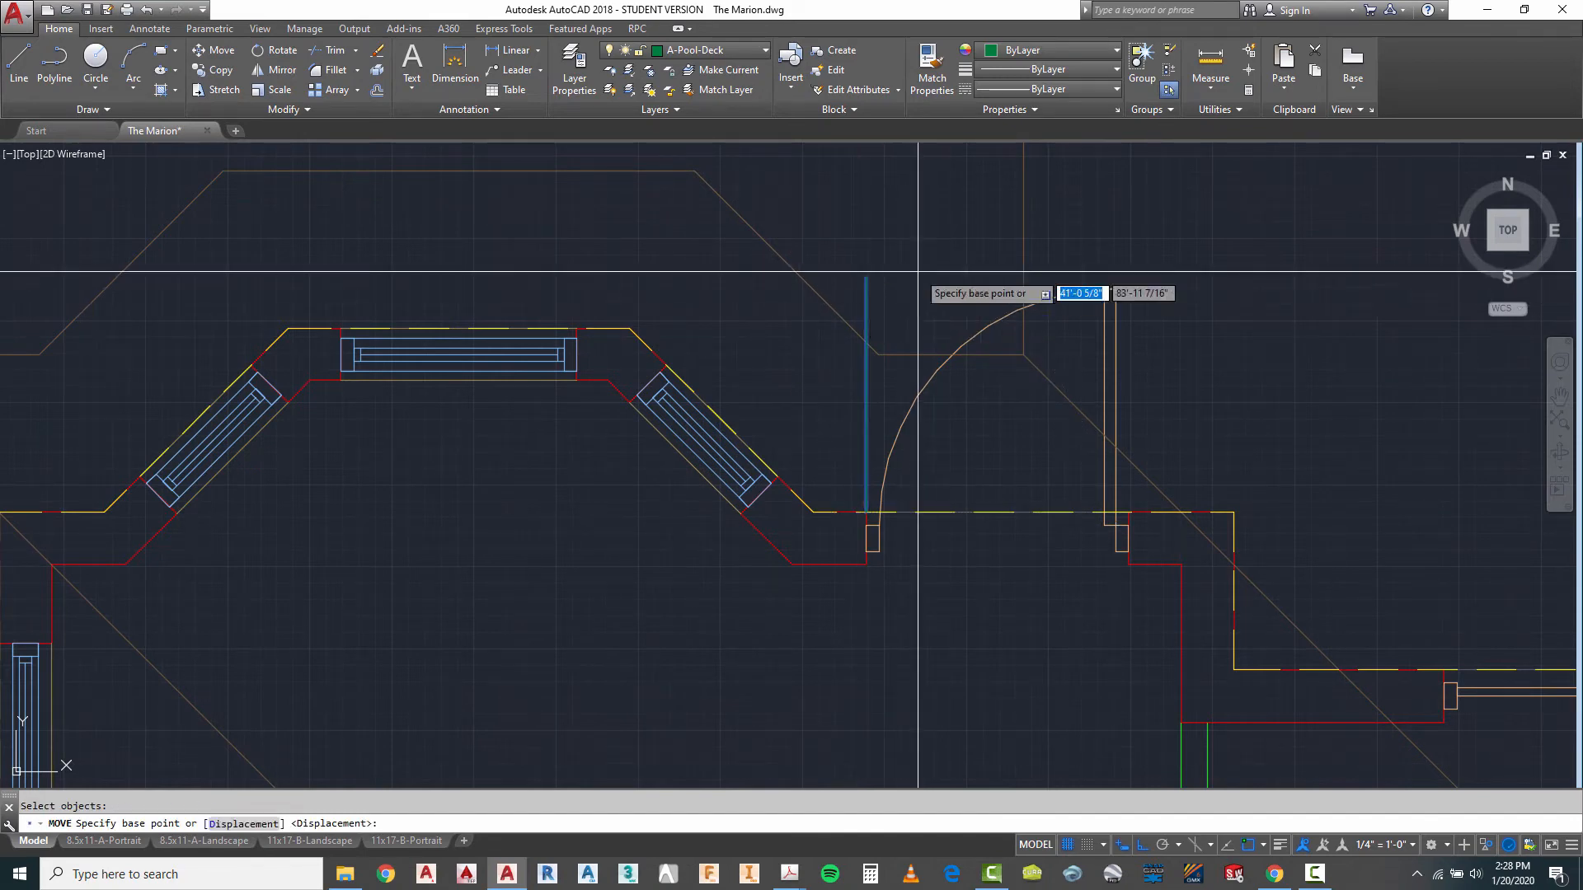
left_click(924, 274)
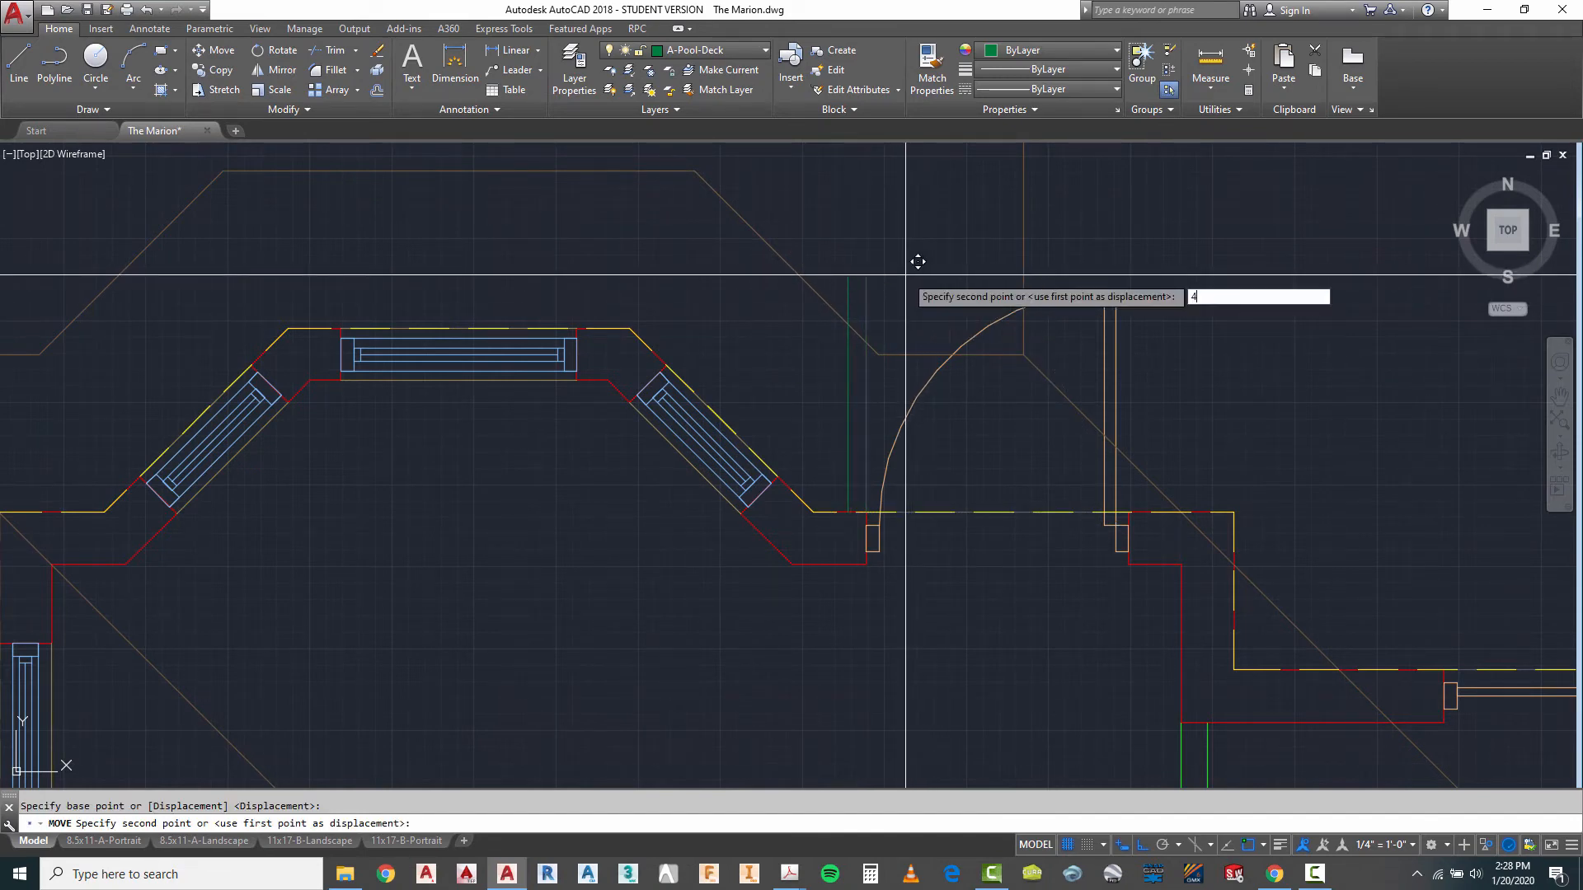
type("4")
key("Return")
scroll(949, 404, "down", 4)
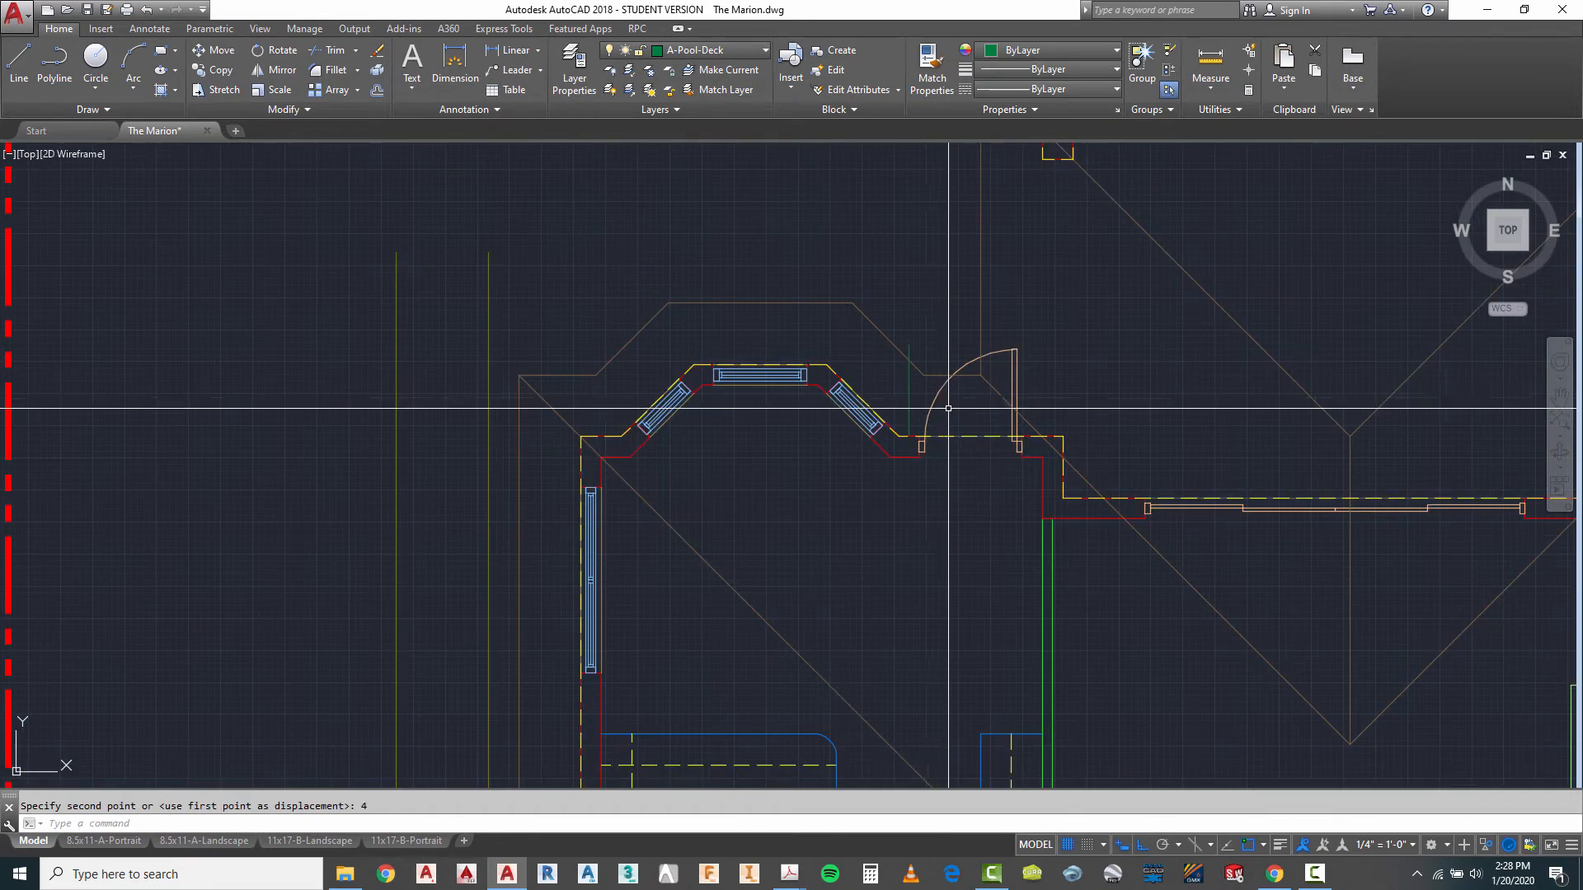
key("Escape")
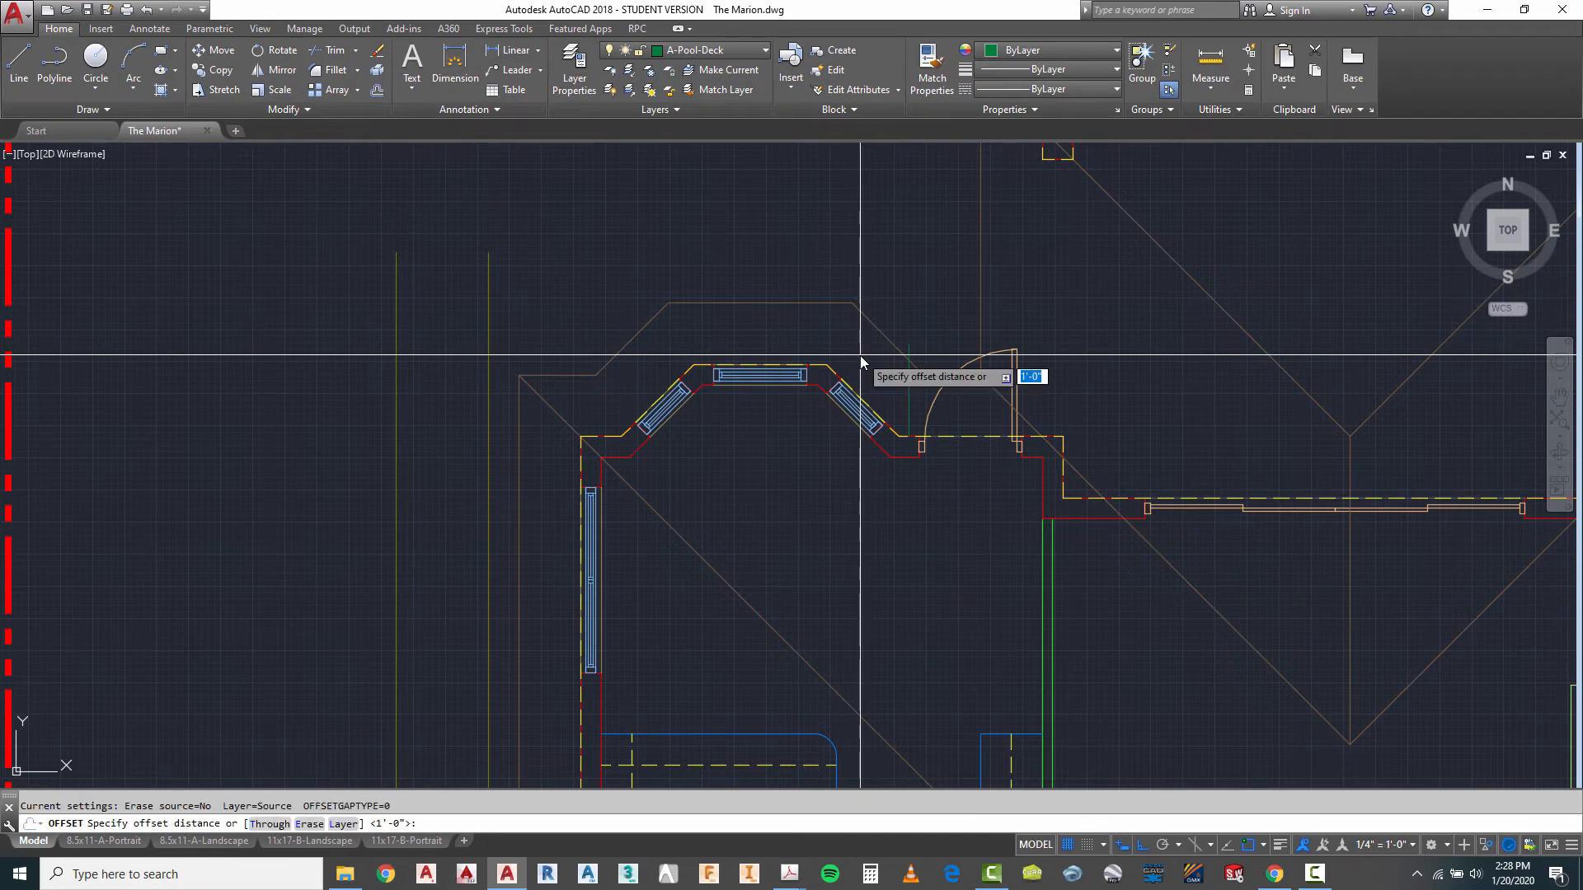
- Offset the bay roof's northeast diagonal edge and its north edge 12 inches outward
type("12")
key("Return")
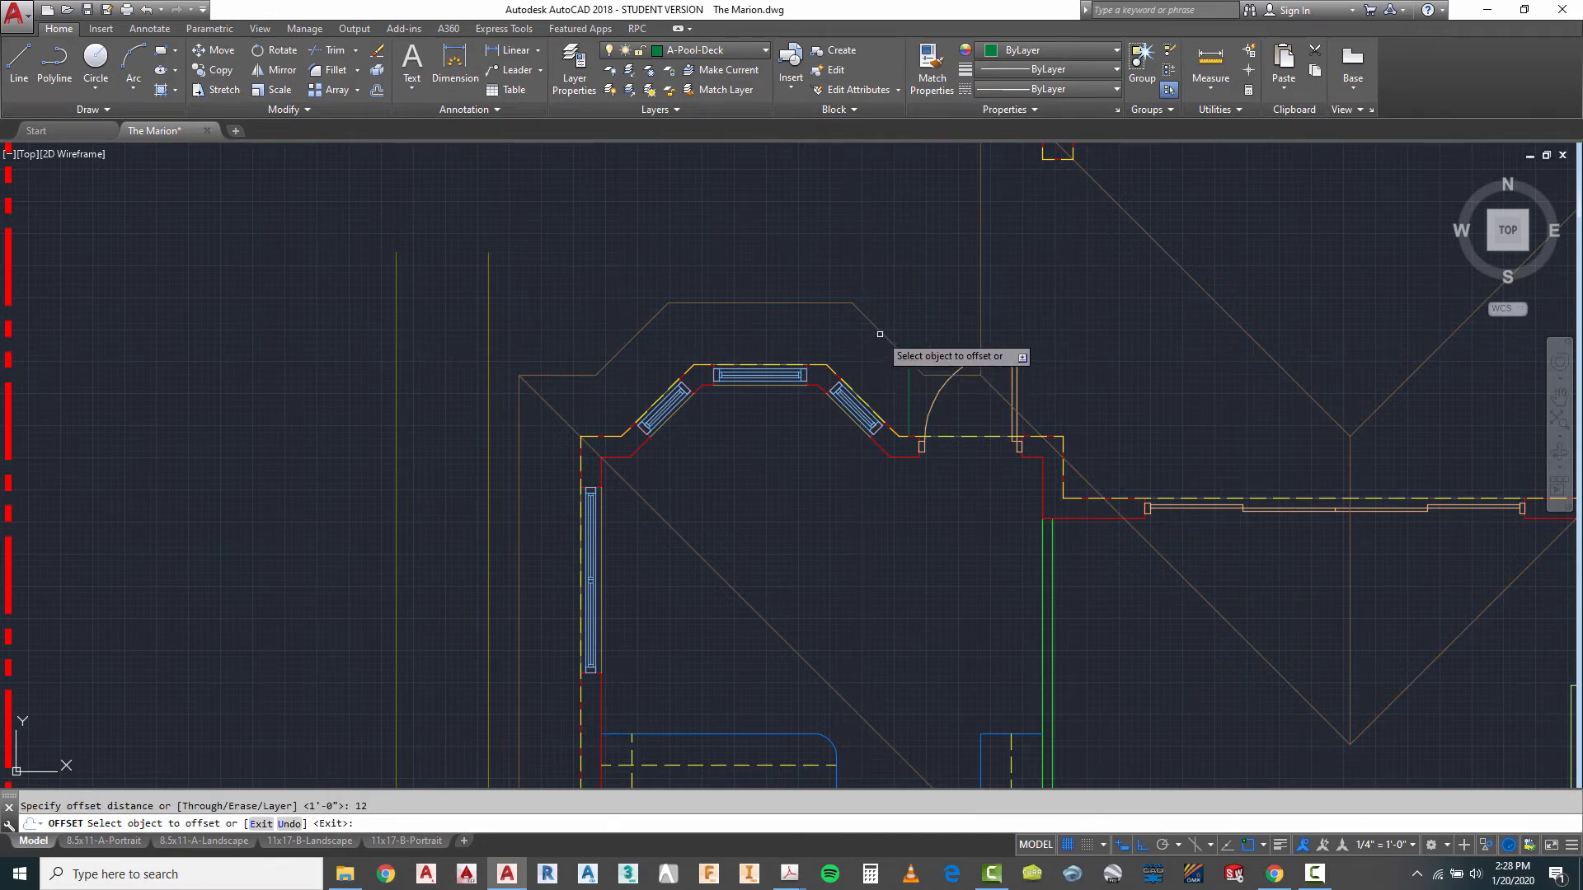
left_click(883, 331)
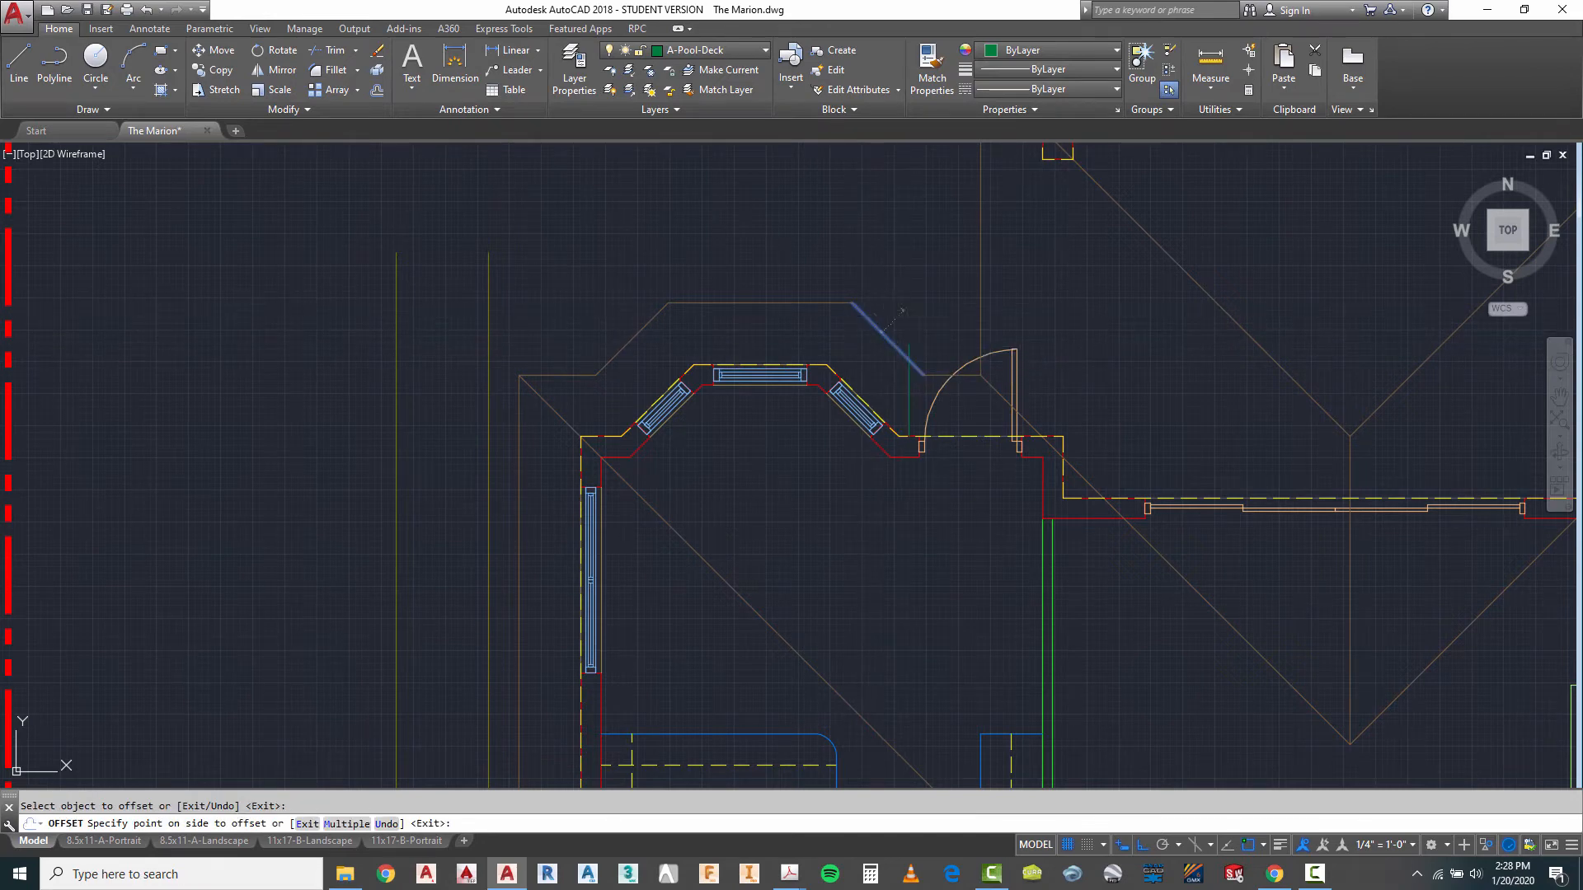
left_click(793, 303)
left_click(813, 252)
key("Escape")
- Fillet the two offset lines into a sharp corner, and join the diagonal to the short deck line by the door
type("f")
key("Return")
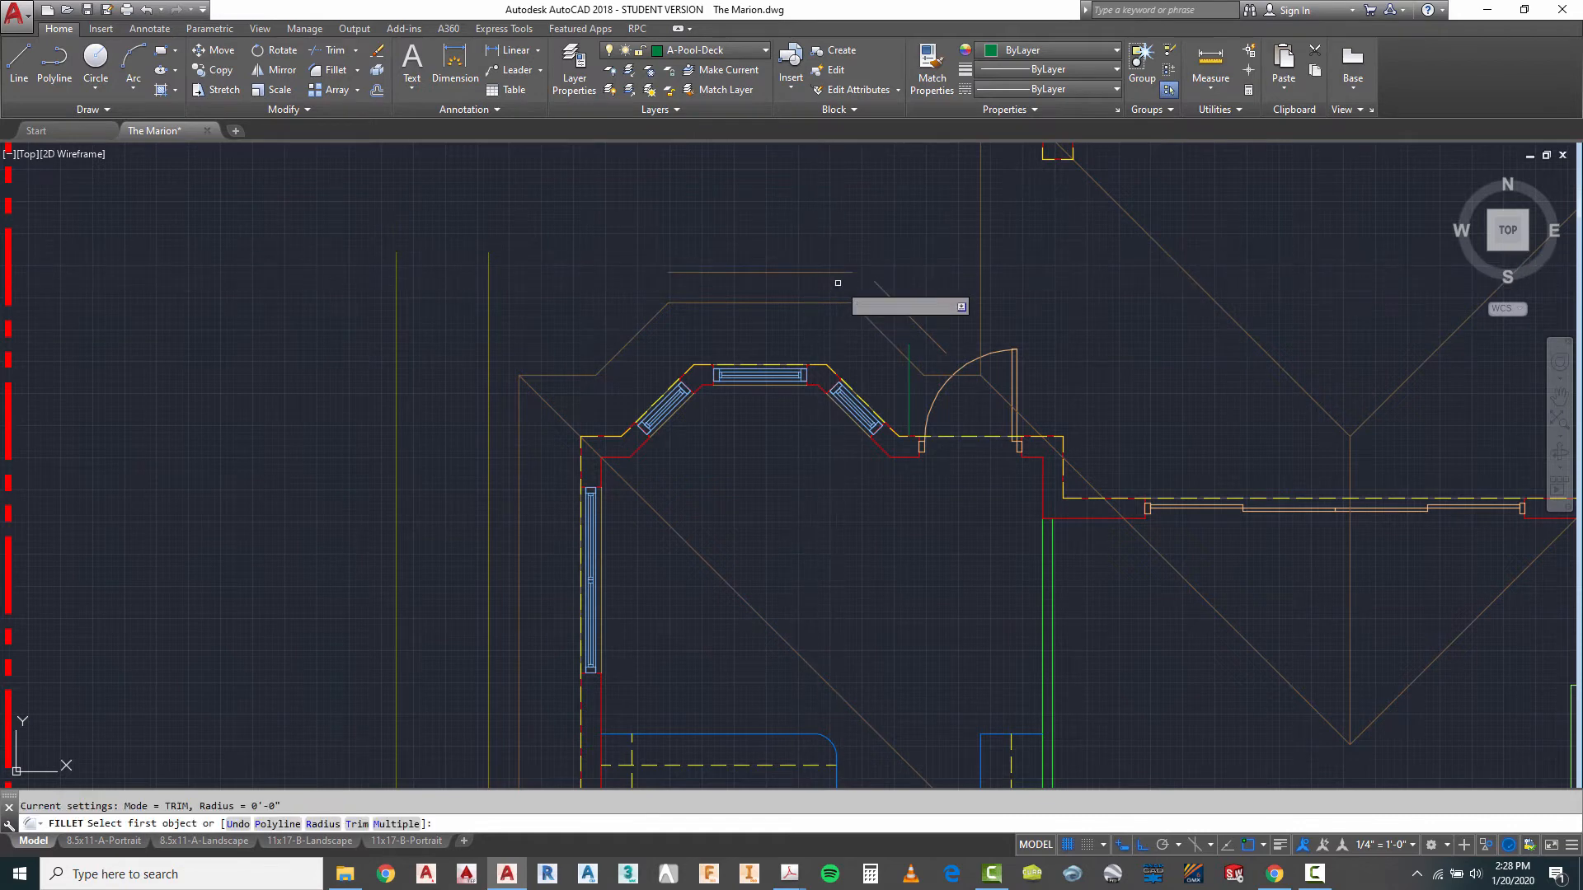
left_click(836, 272)
left_click(892, 297)
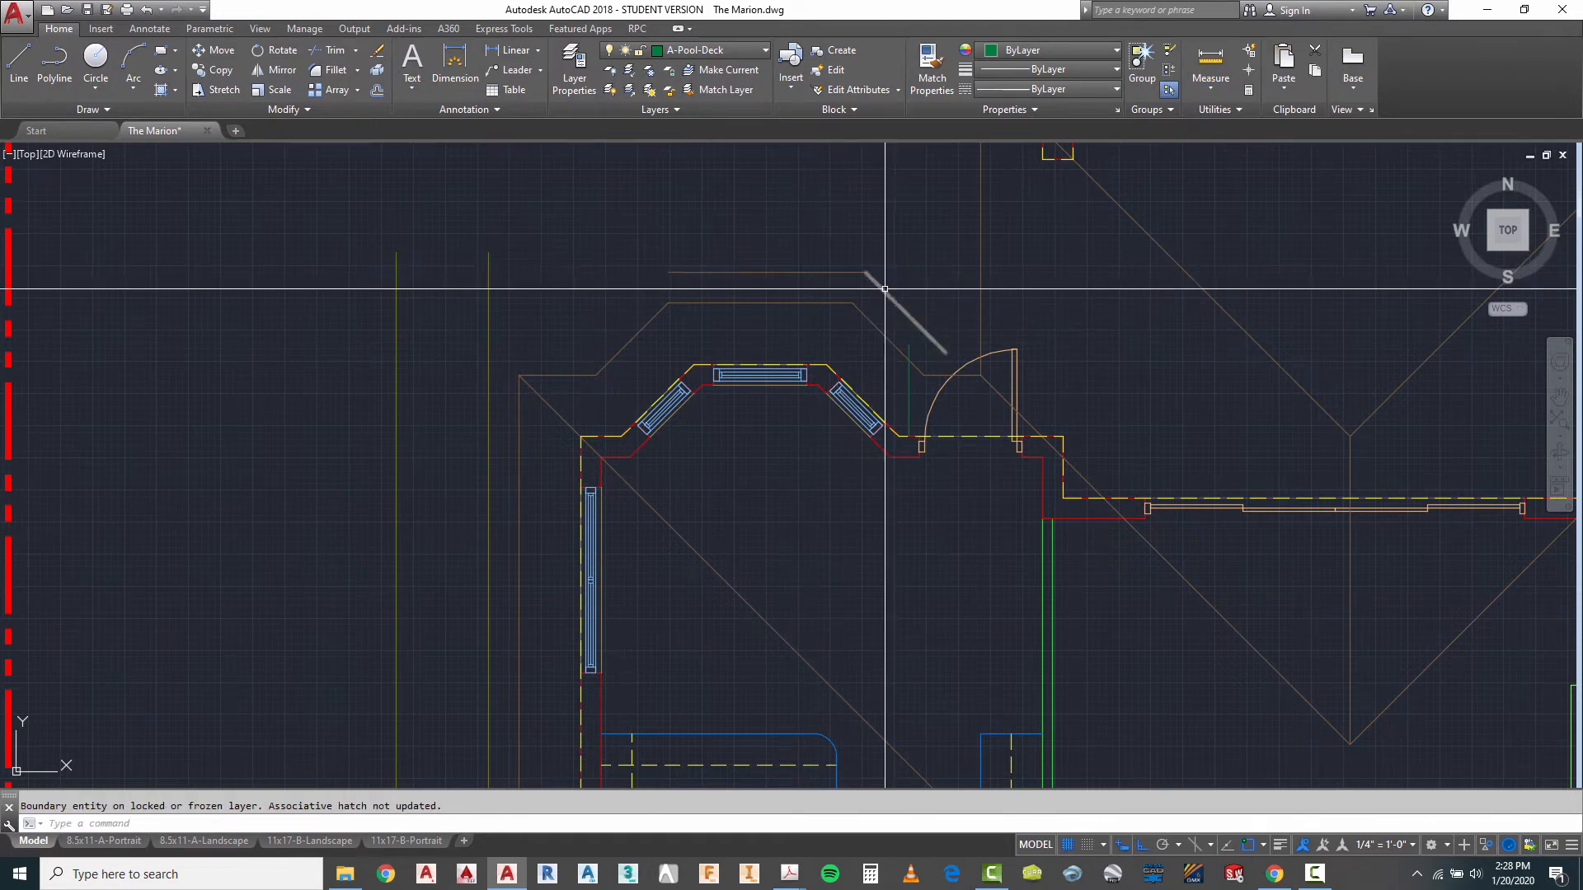
key("Return")
left_click(897, 307)
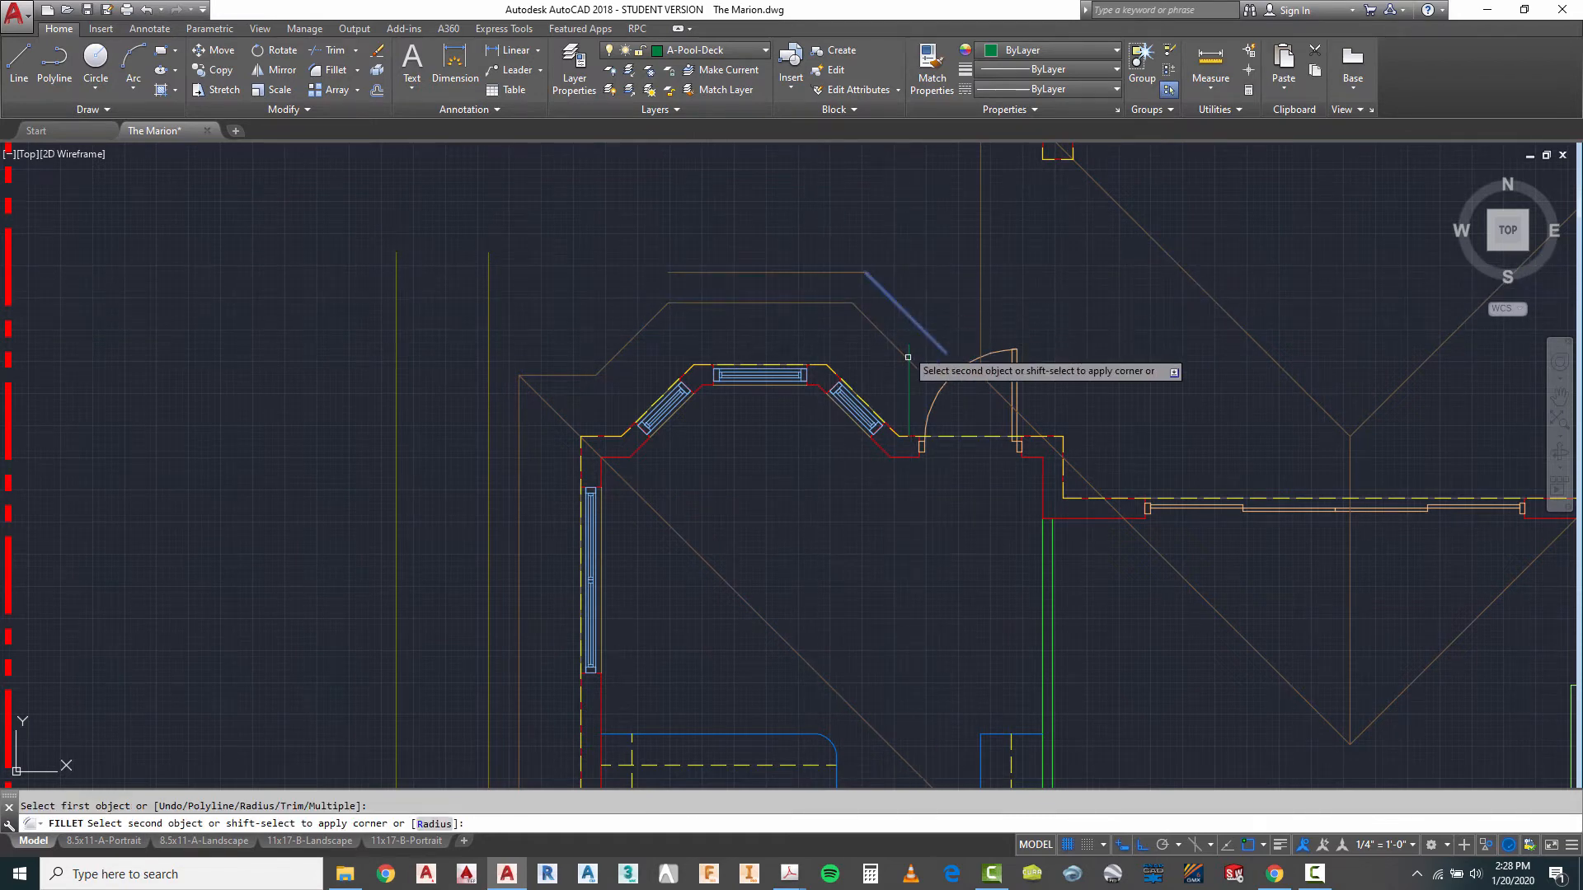
key("Escape")
- Put the two offset lines around the bay on the A-Pool-Deck layer
left_click(904, 261)
left_click(854, 274)
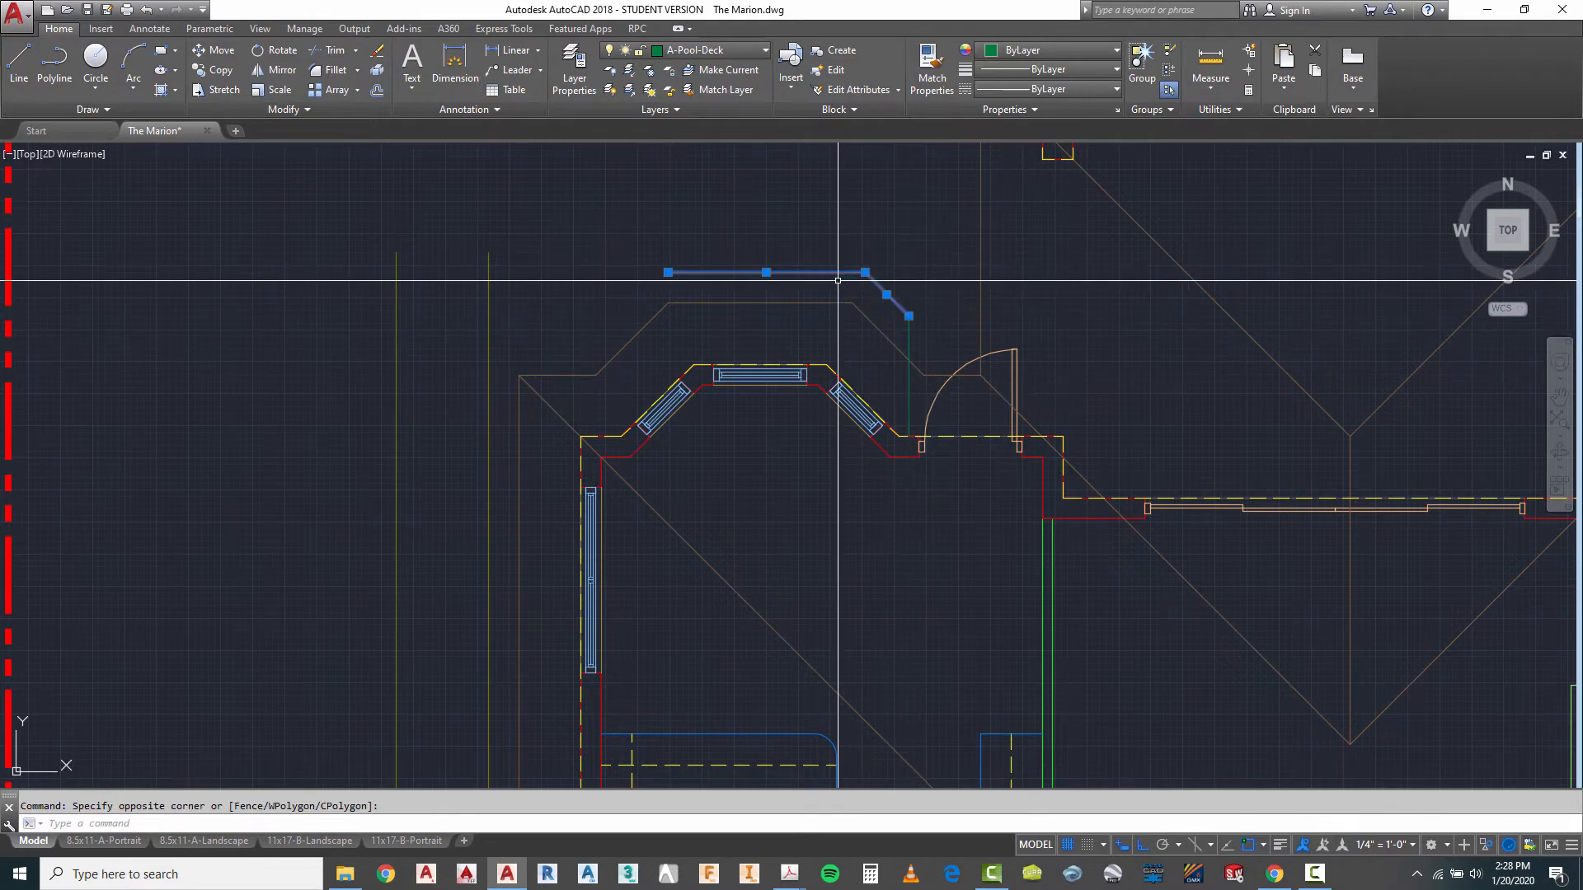
left_click(716, 56)
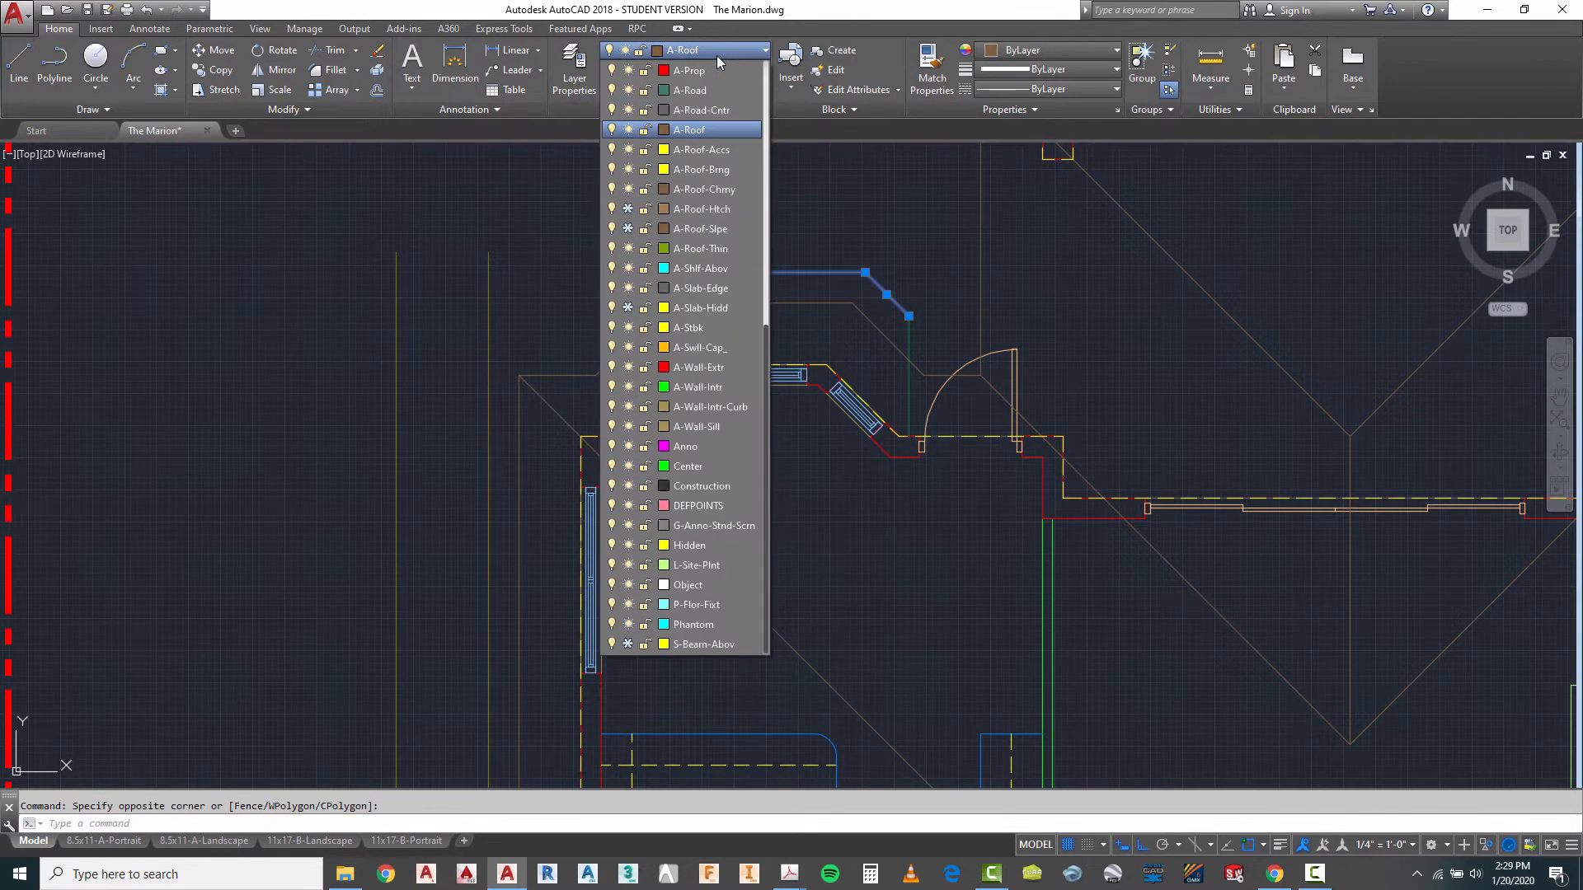
scroll(714, 174, "up", 3)
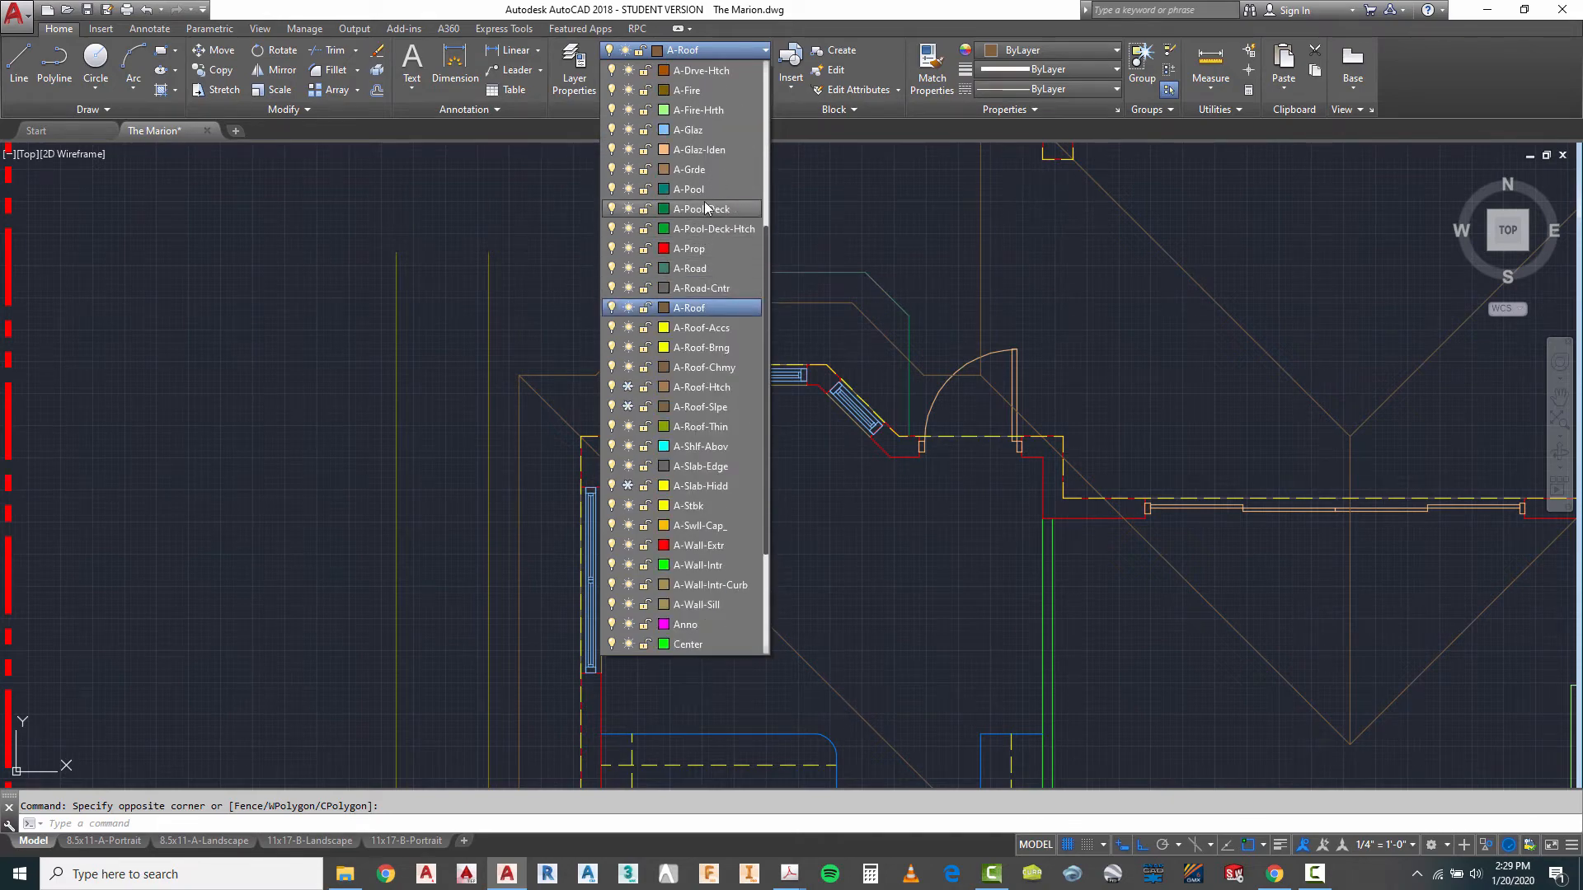
left_click(699, 209)
- Offset the bay roof's northwest diagonal edge 12 inches outward and fillet the new line with the deck line north of the bay
scroll(675, 283, "down", 5)
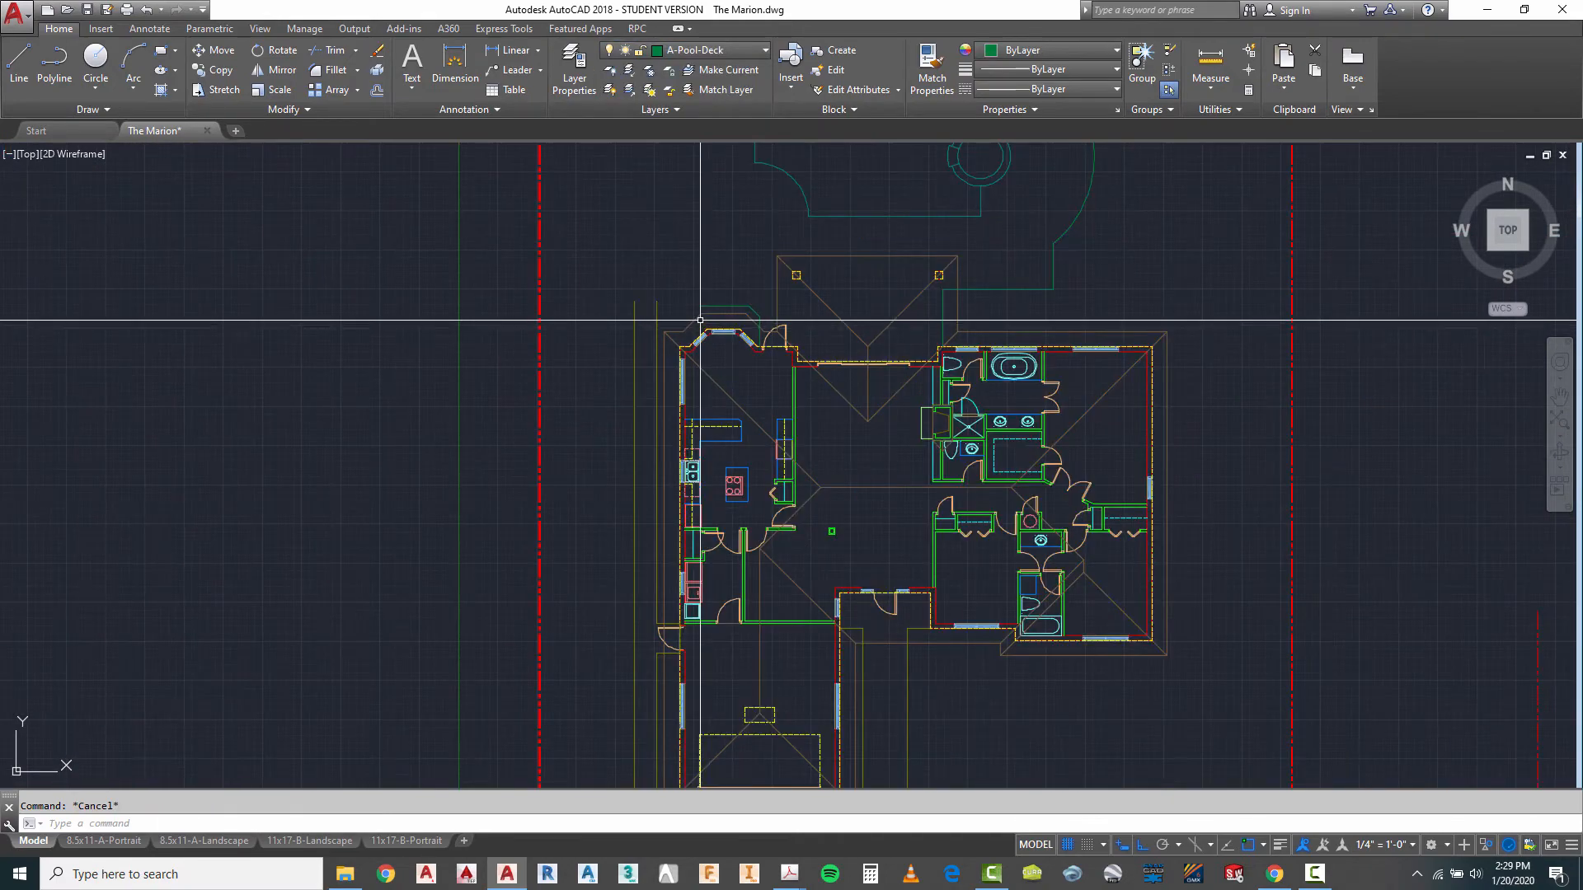
scroll(675, 282, "up", 3)
scroll(709, 247, "down", 3)
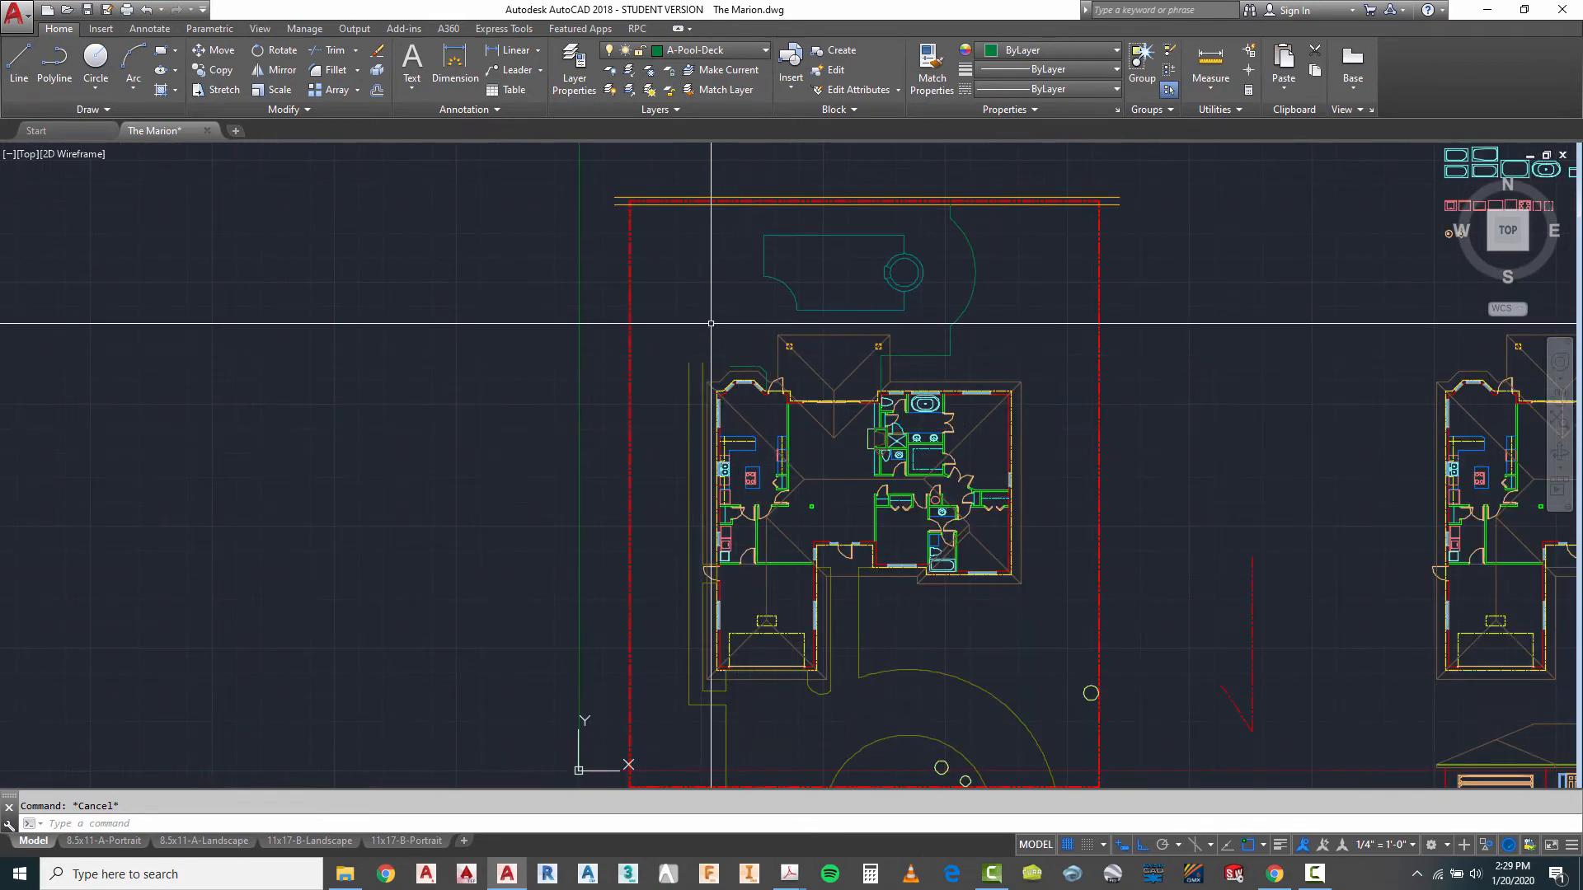
scroll(707, 318, "up", 2)
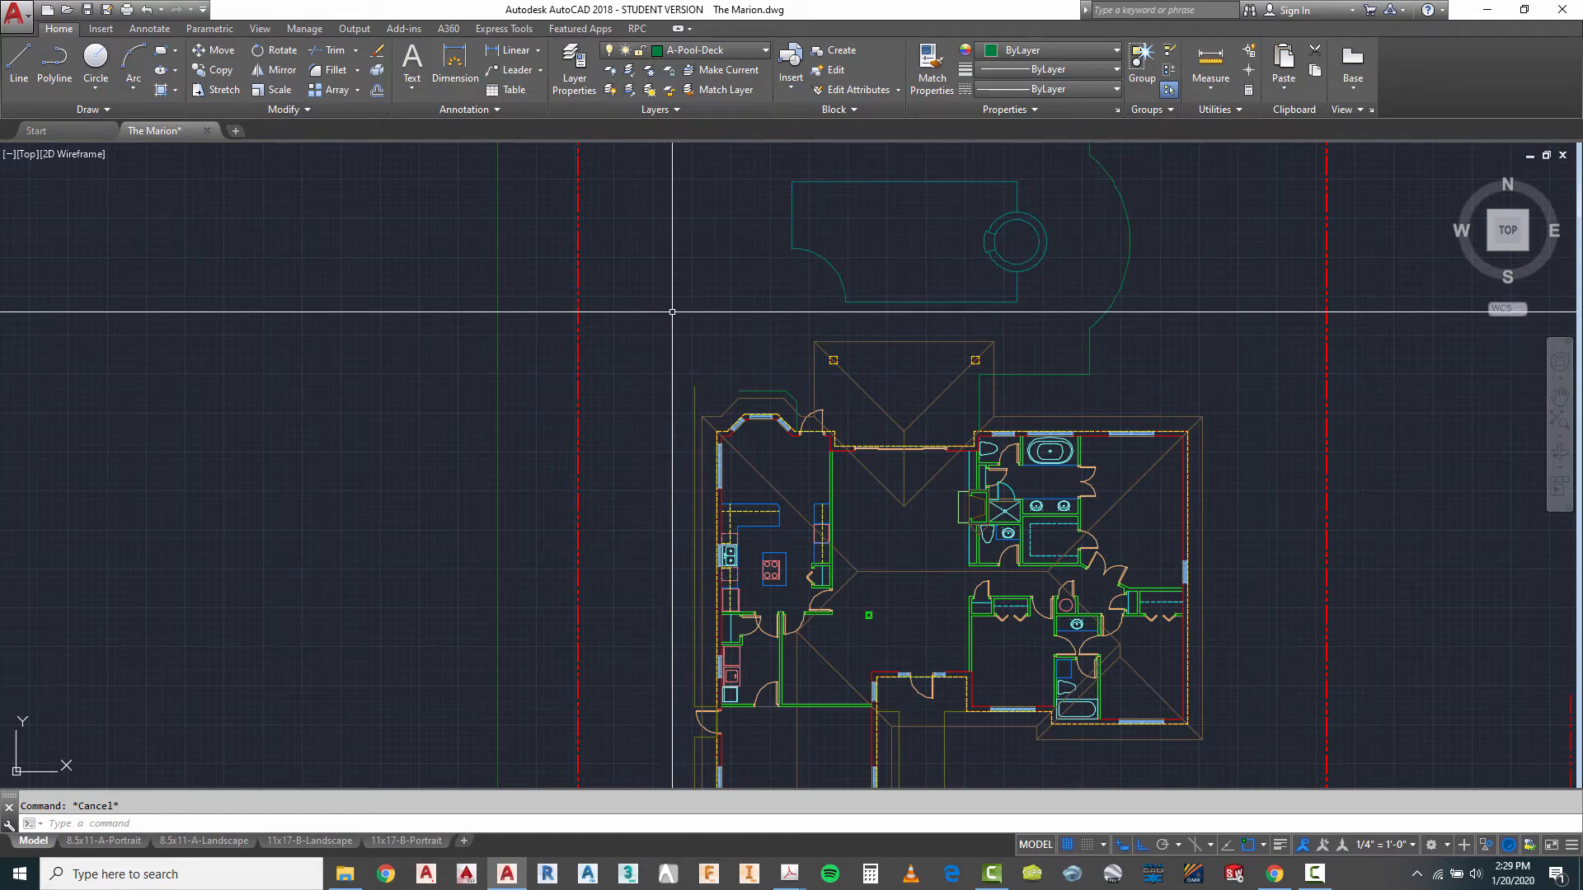
scroll(692, 362, "up", 2)
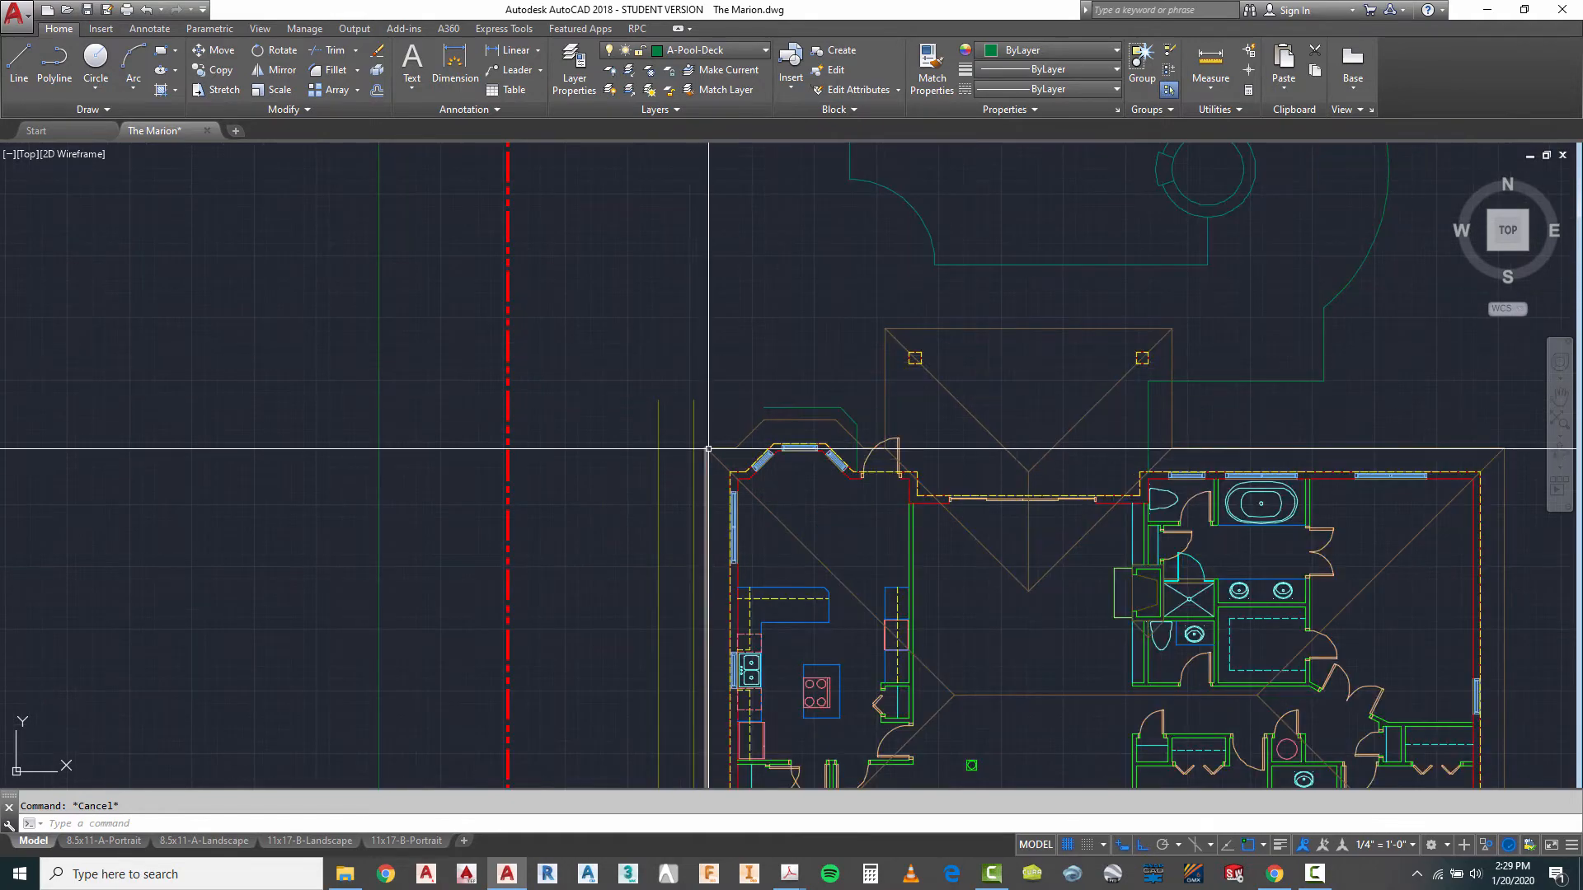
scroll(690, 387, "down", 2)
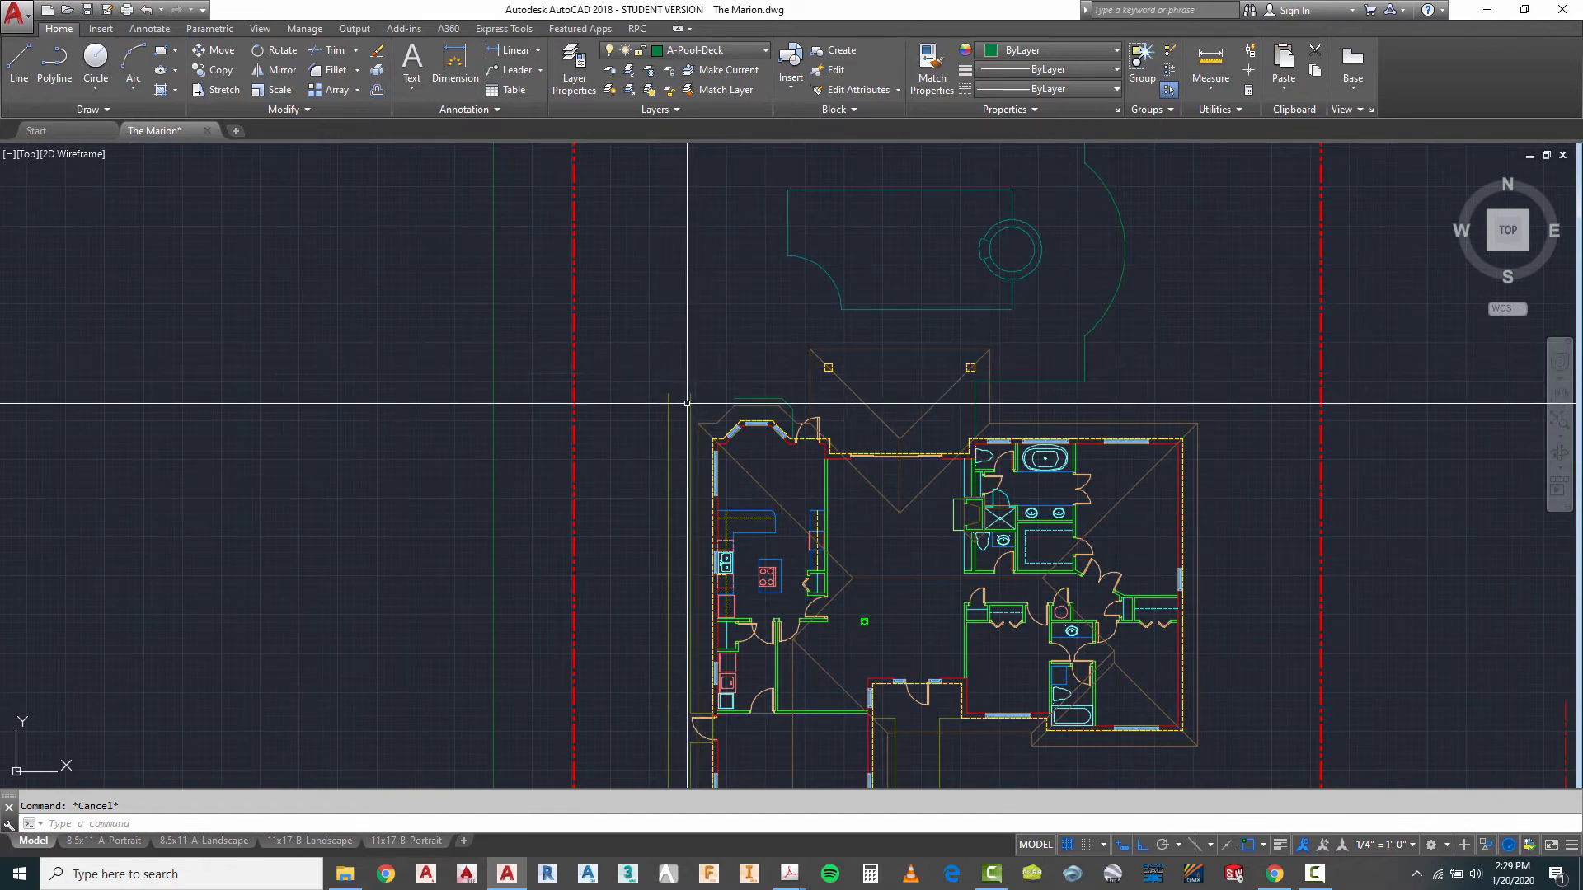
scroll(693, 442, "up", 2)
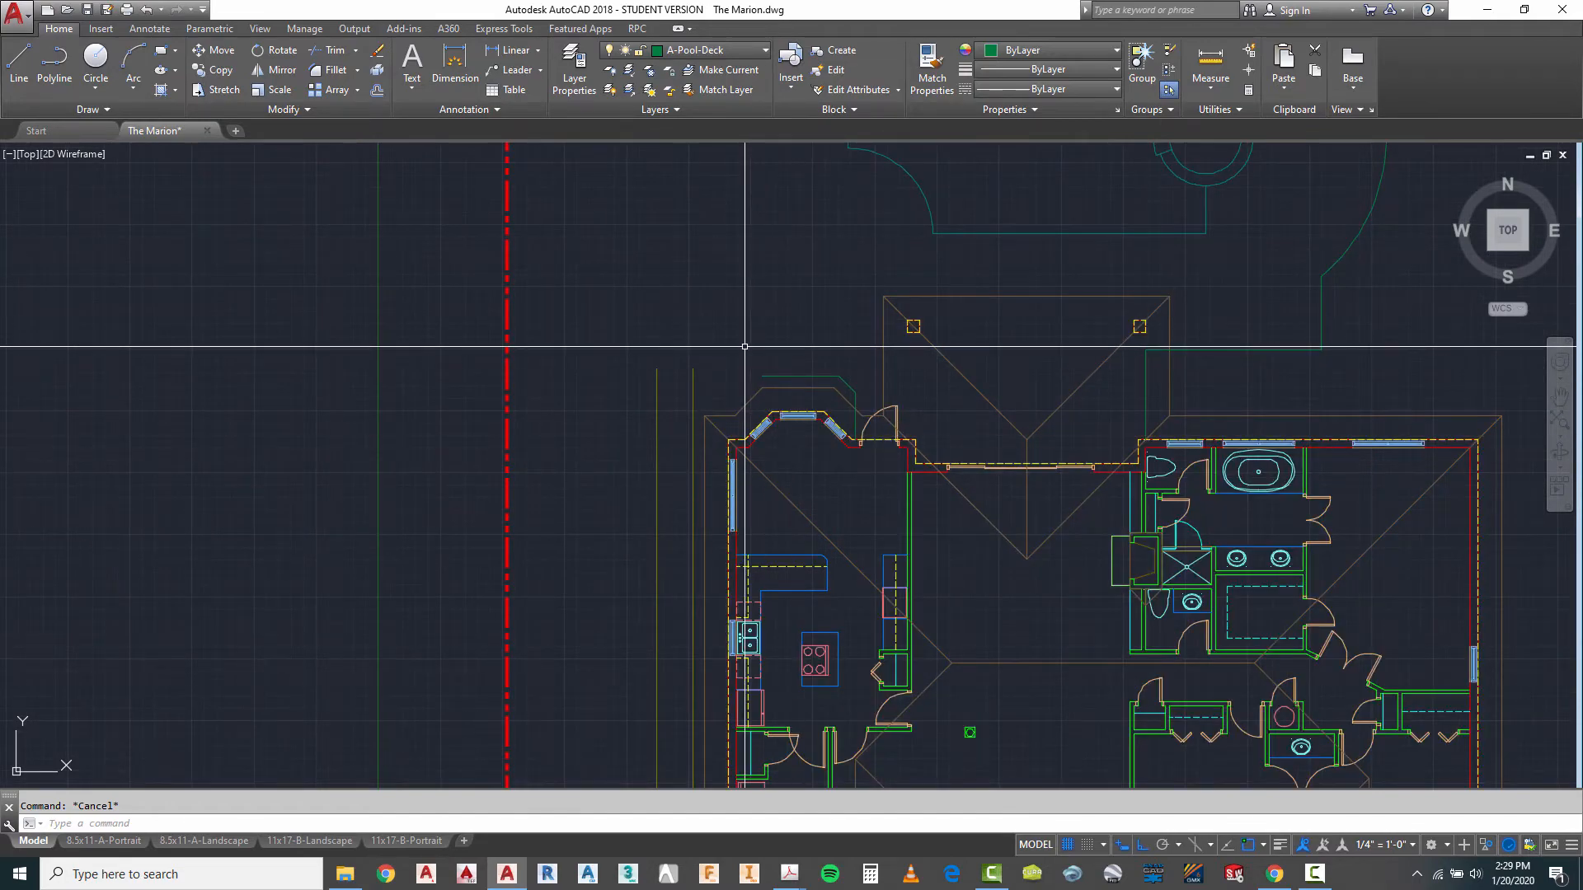
scroll(774, 420, "up", 2)
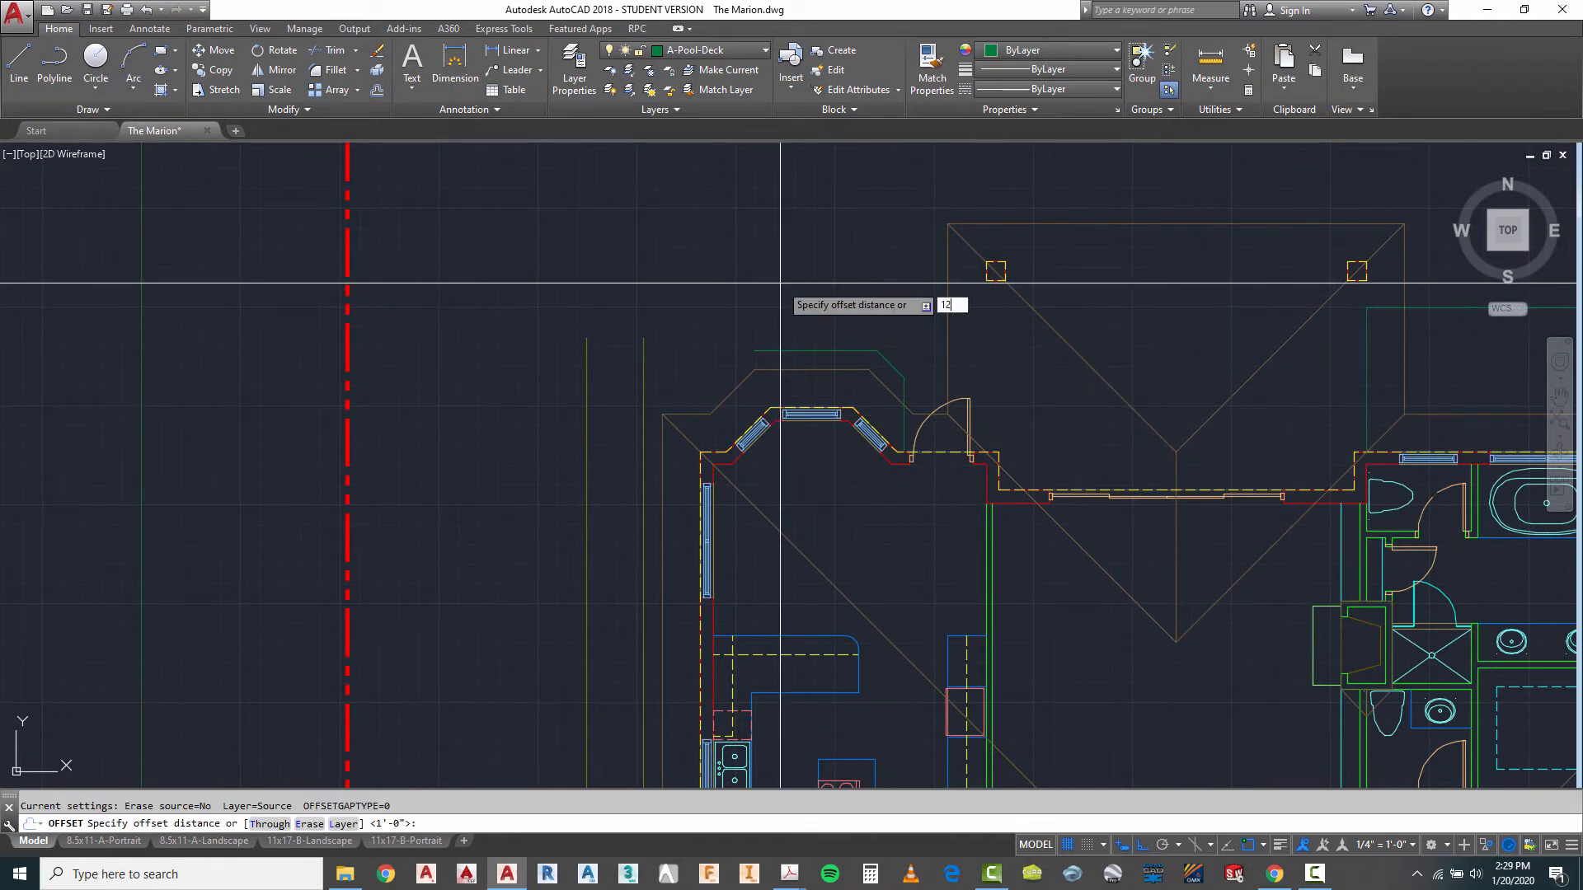
key("Return")
left_click(721, 403)
left_click(721, 373)
key("Escape")
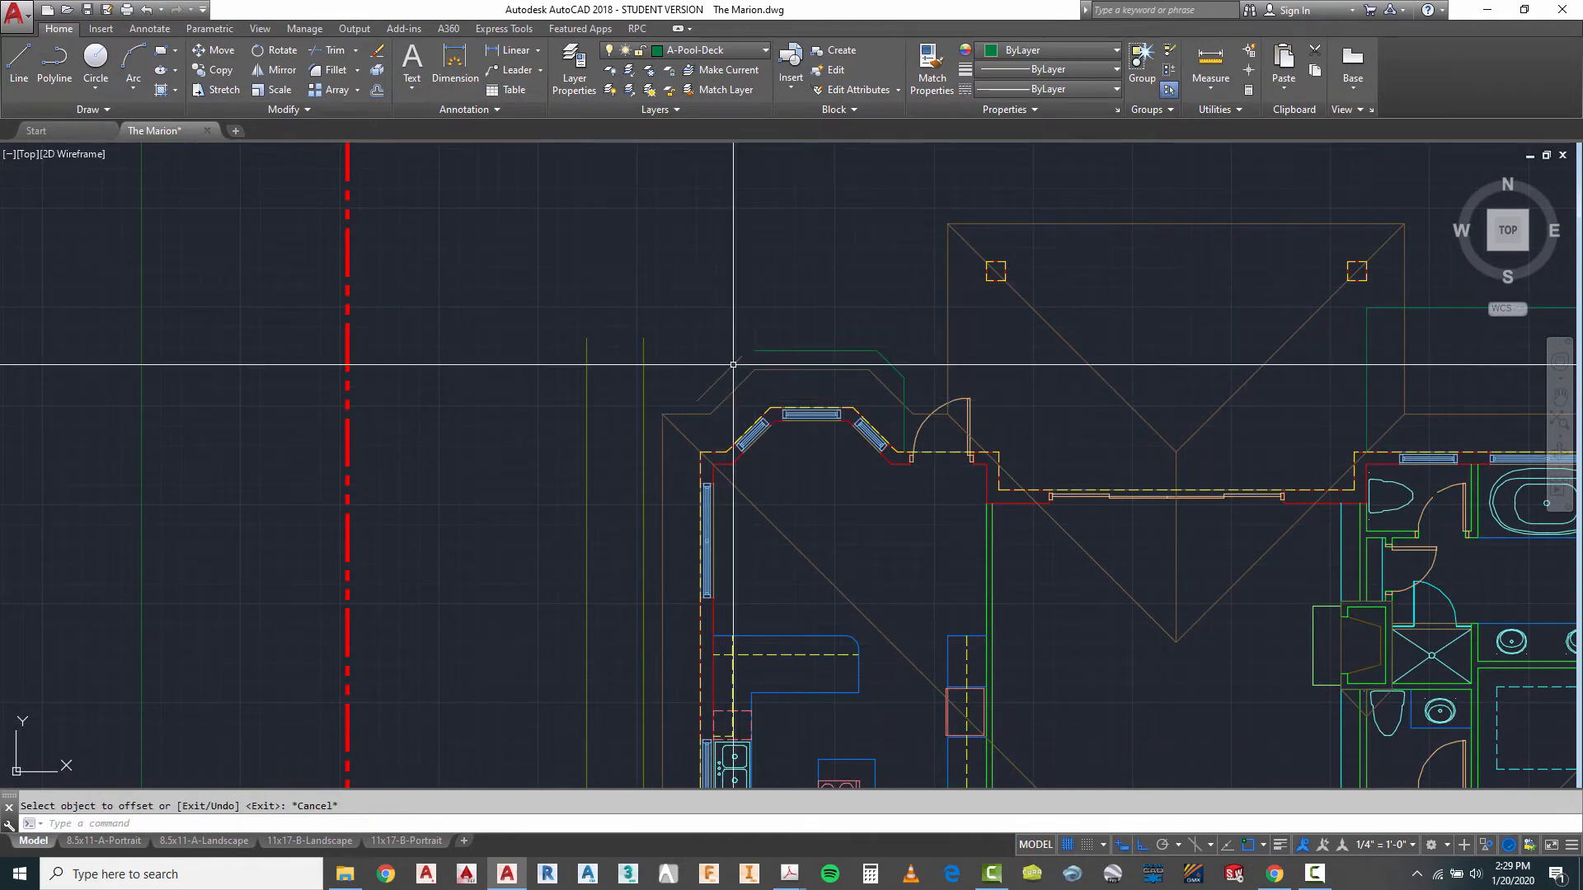
key("Escape")
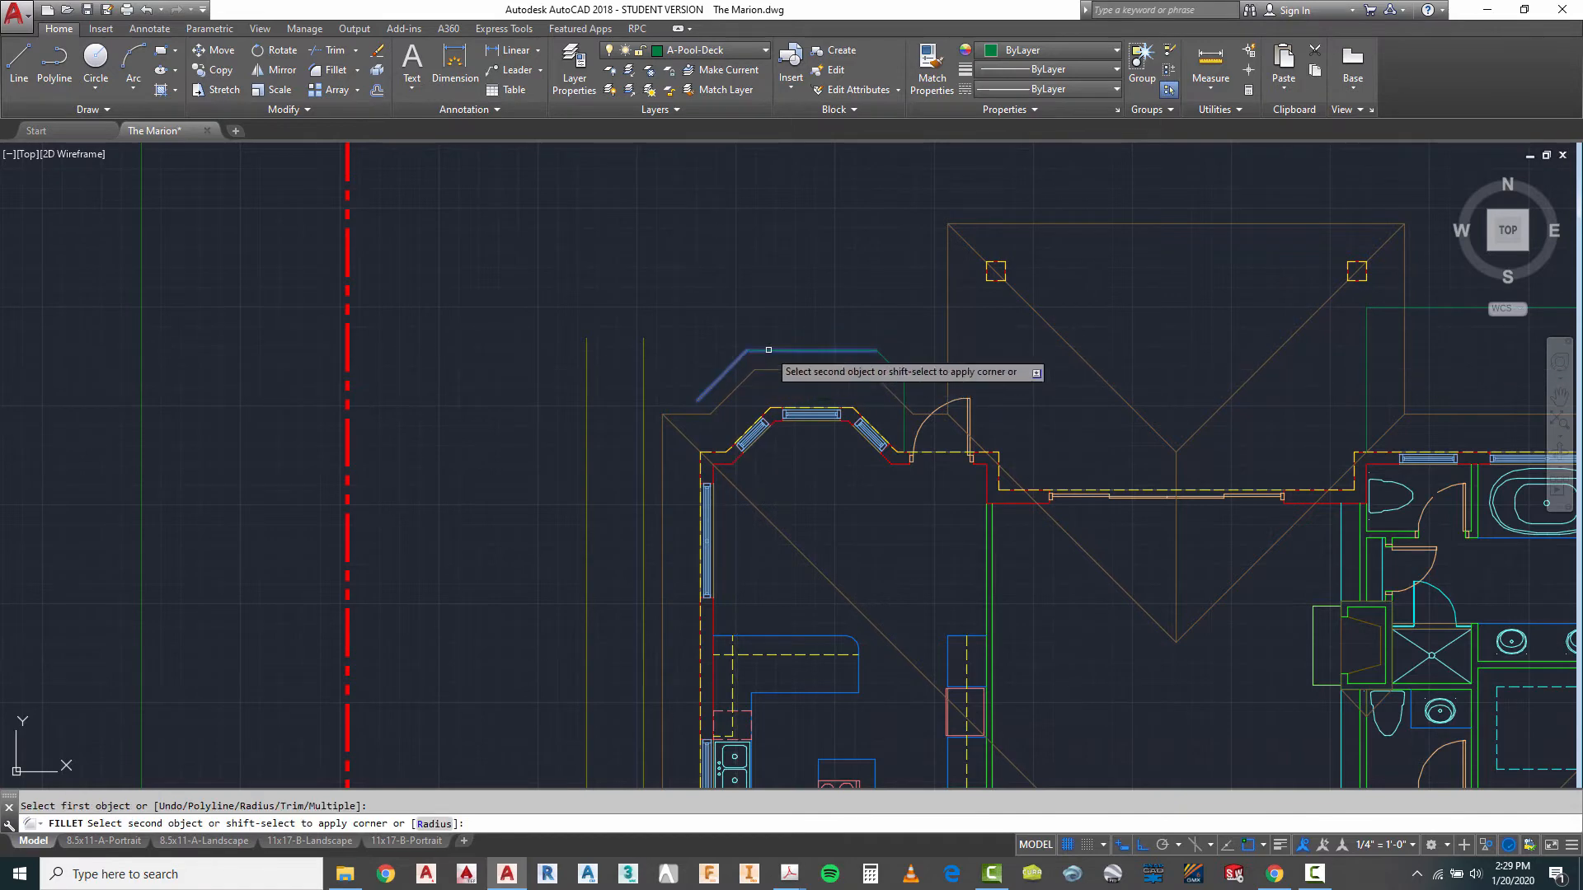
key("Escape")
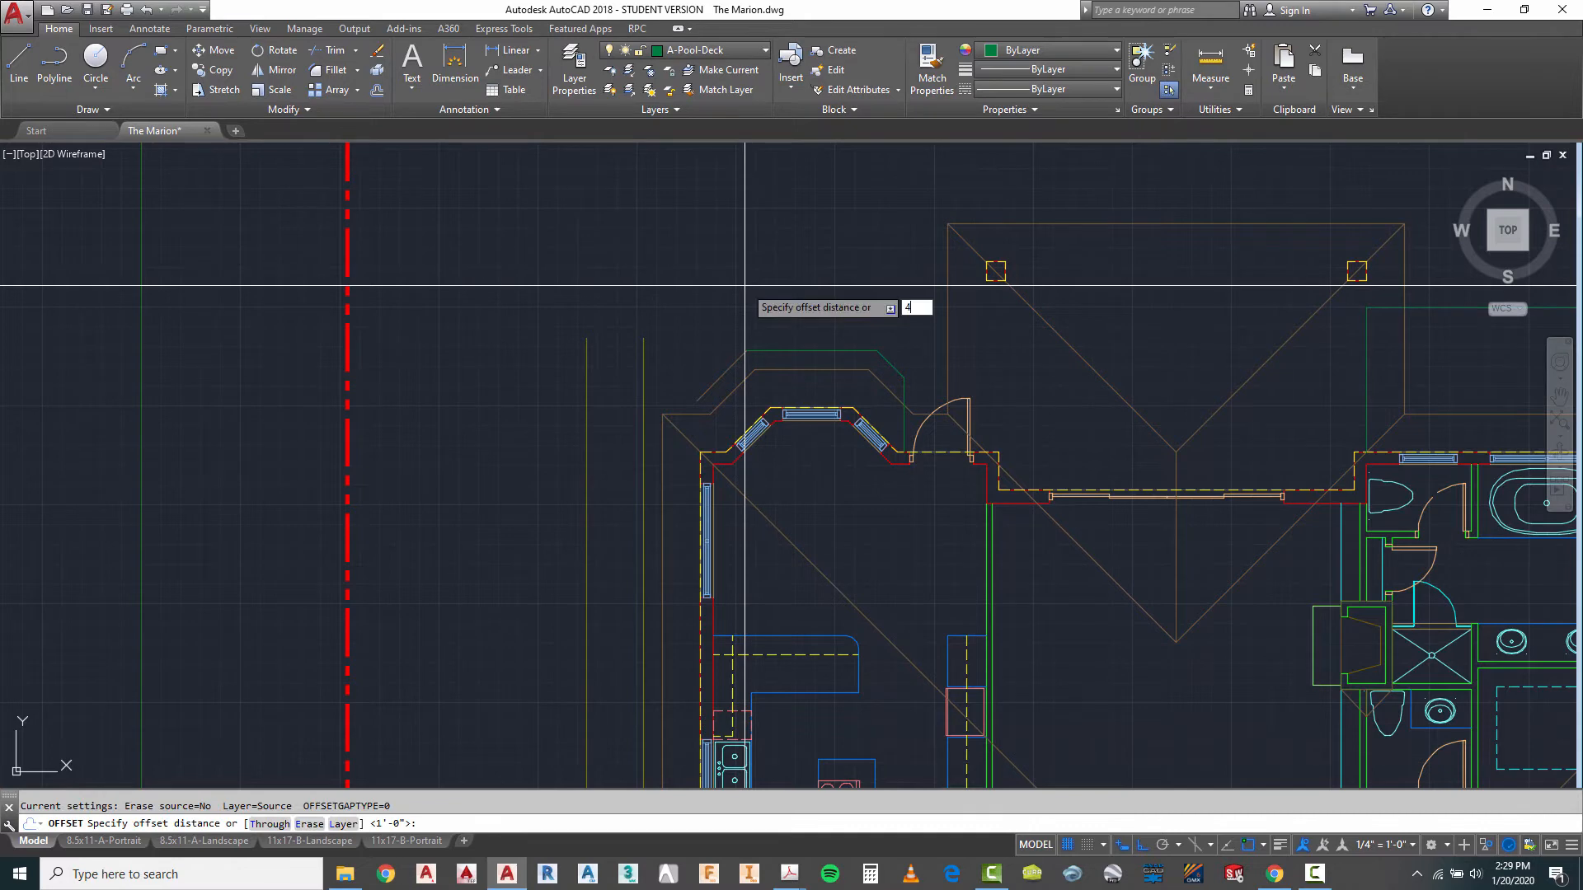
- Offset the new diagonal line further out to the northwest
key("Return")
key("Escape")
key("Return")
left_click(718, 383)
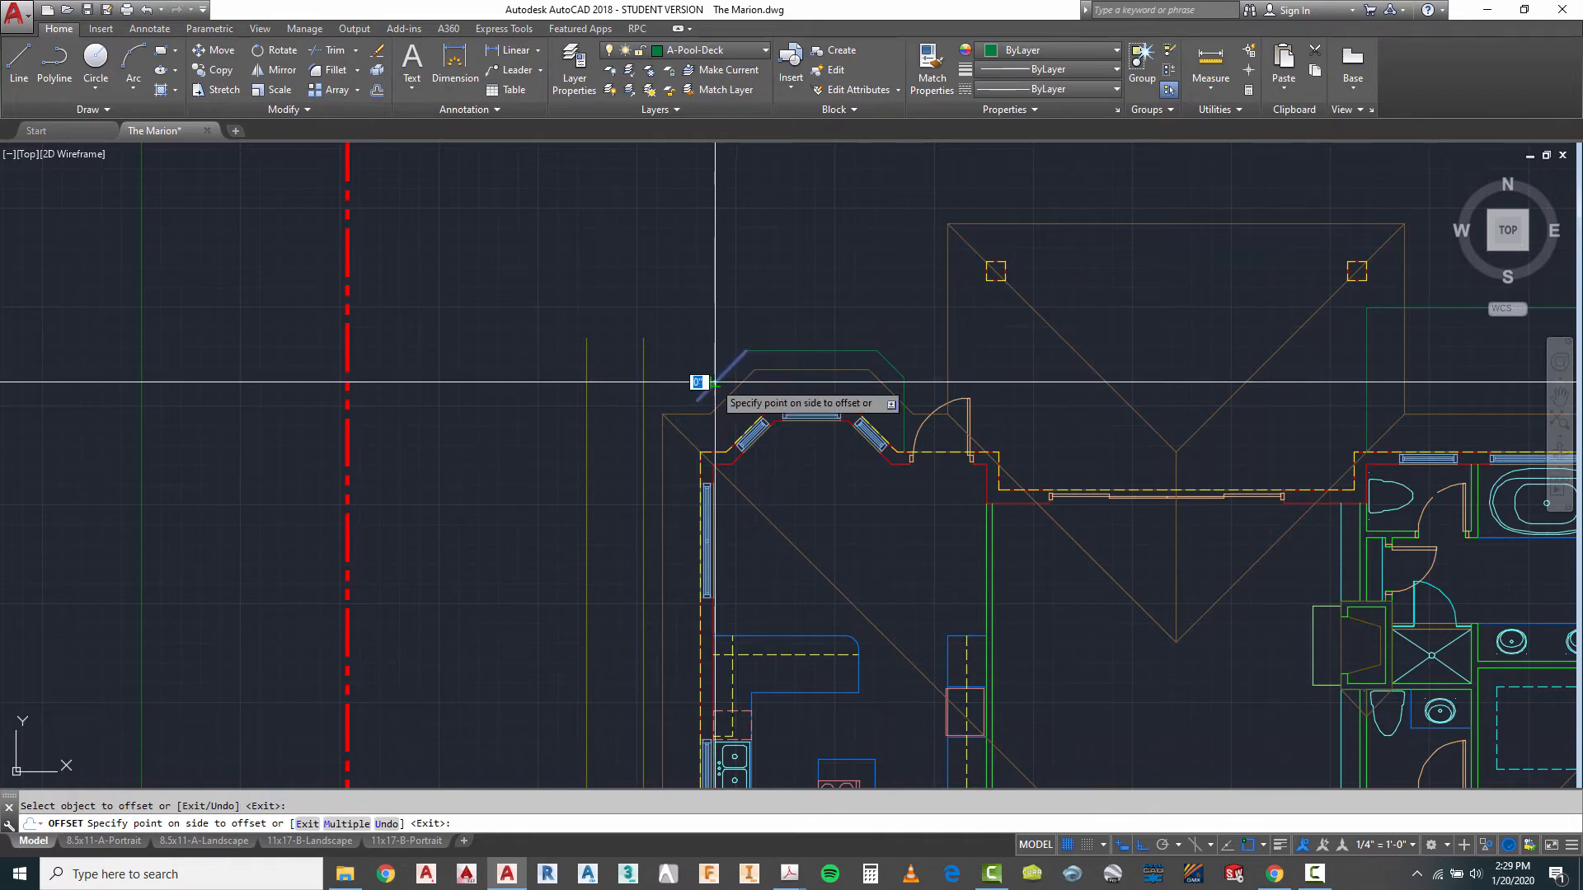
left_click(672, 272)
scroll(706, 486, "down", 2)
key("Escape")
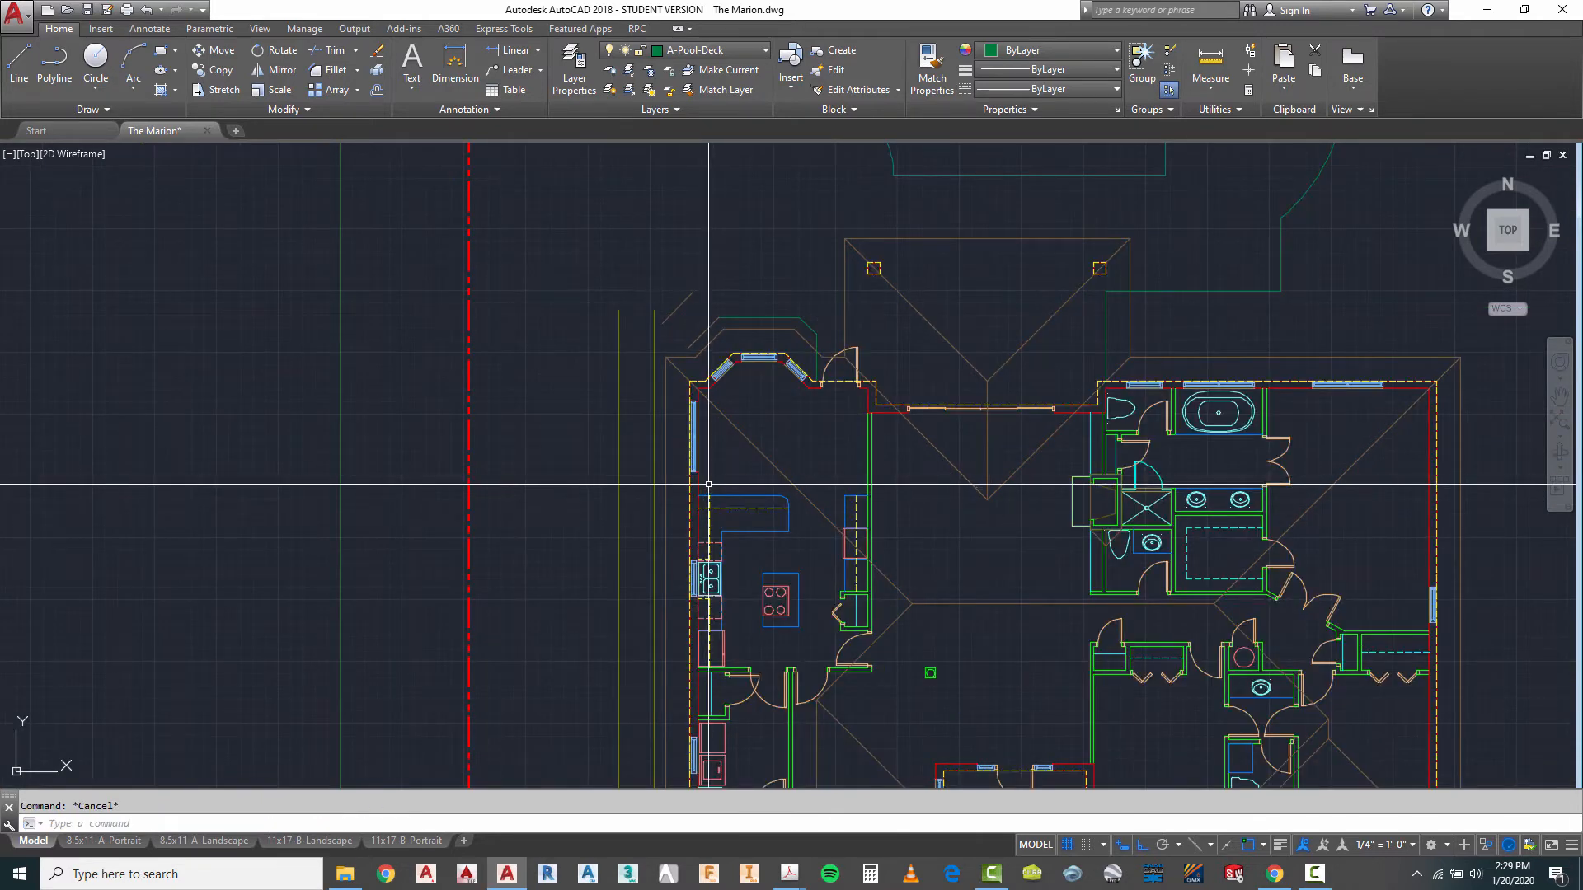
- Erase both offset diagonal lines northwest of the bay
scroll(708, 421, "down", 2)
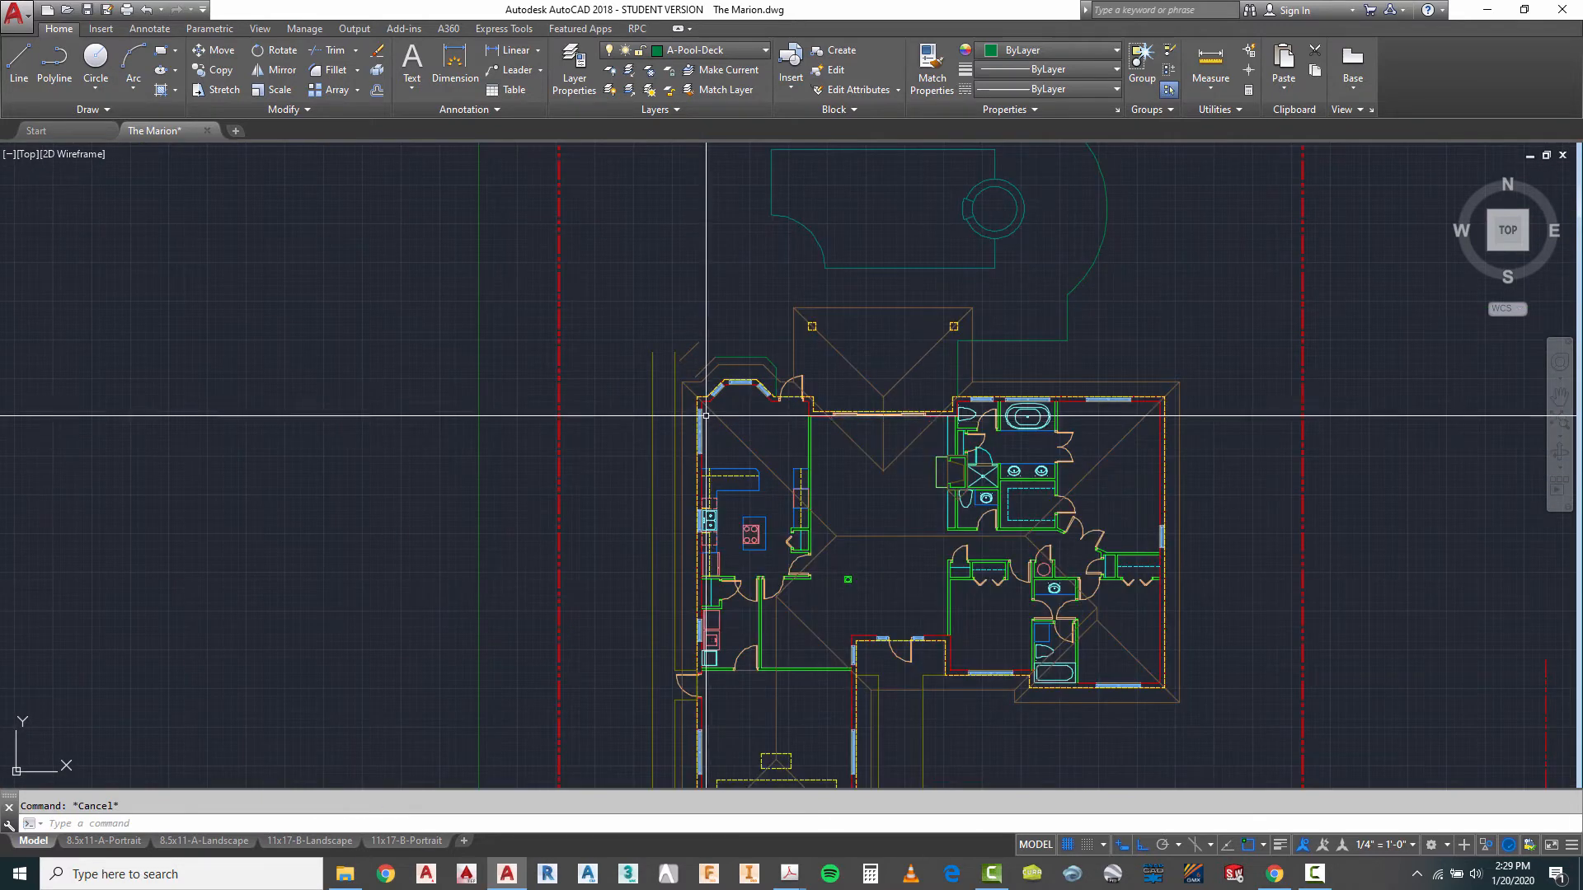
scroll(696, 383, "up", 4)
type("e")
key("space")
left_click(708, 262)
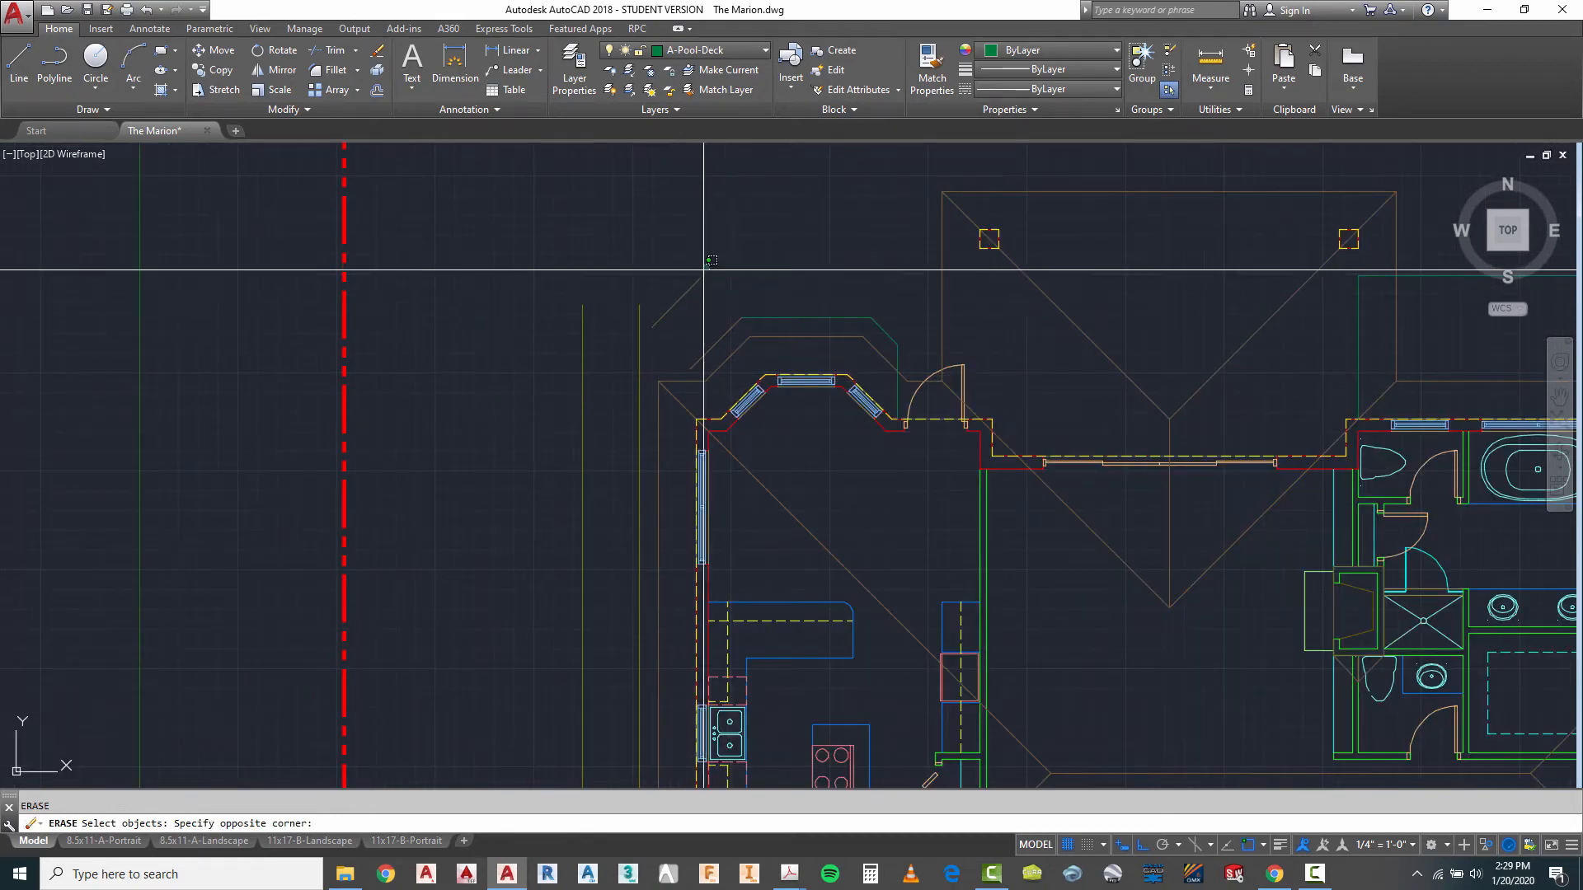
left_click(684, 299)
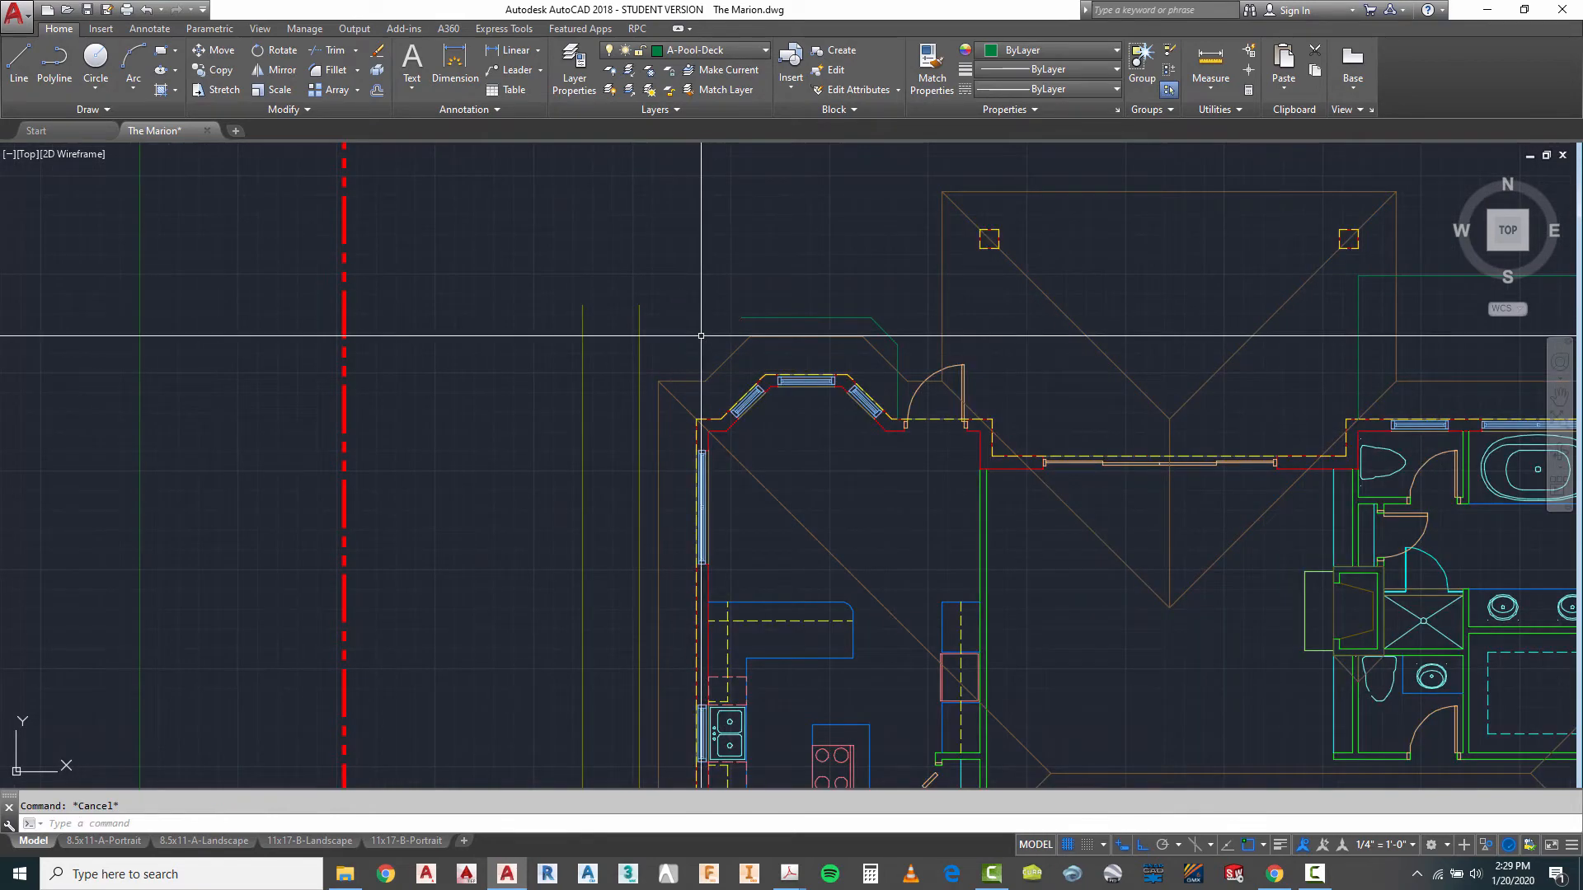
- Fillet the inner north-south drive line west of the house with the deck line north of the bay into a square corner
type("f")
key("space")
left_click(640, 425)
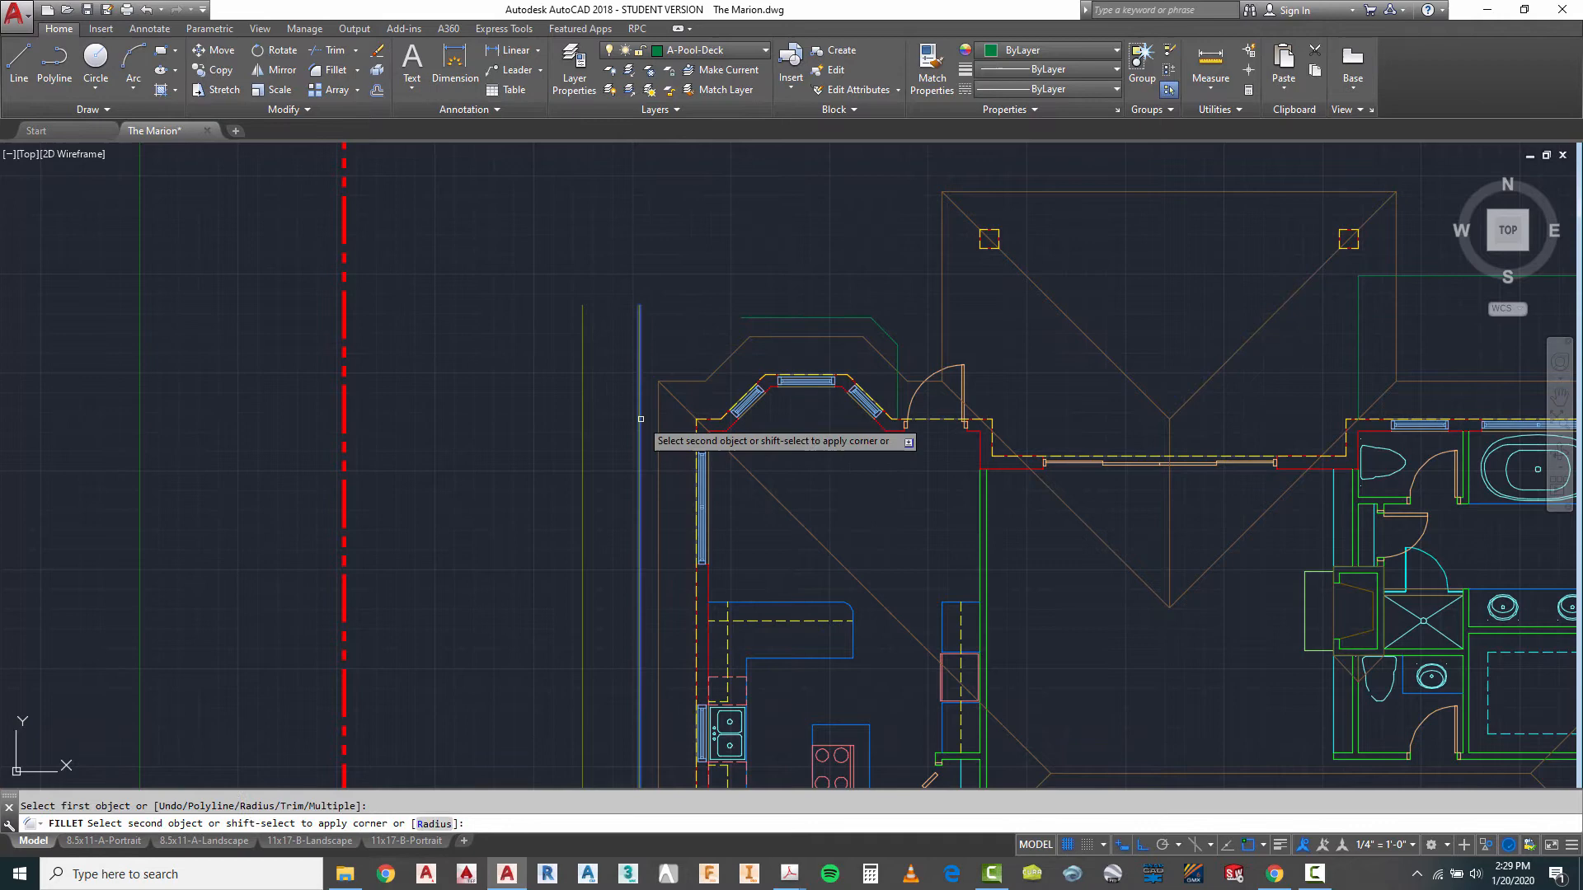
left_click(771, 320)
- Stretch the north end of the outer drive line west of the house up to the inner line along the north property line
scroll(669, 432, "down", 5)
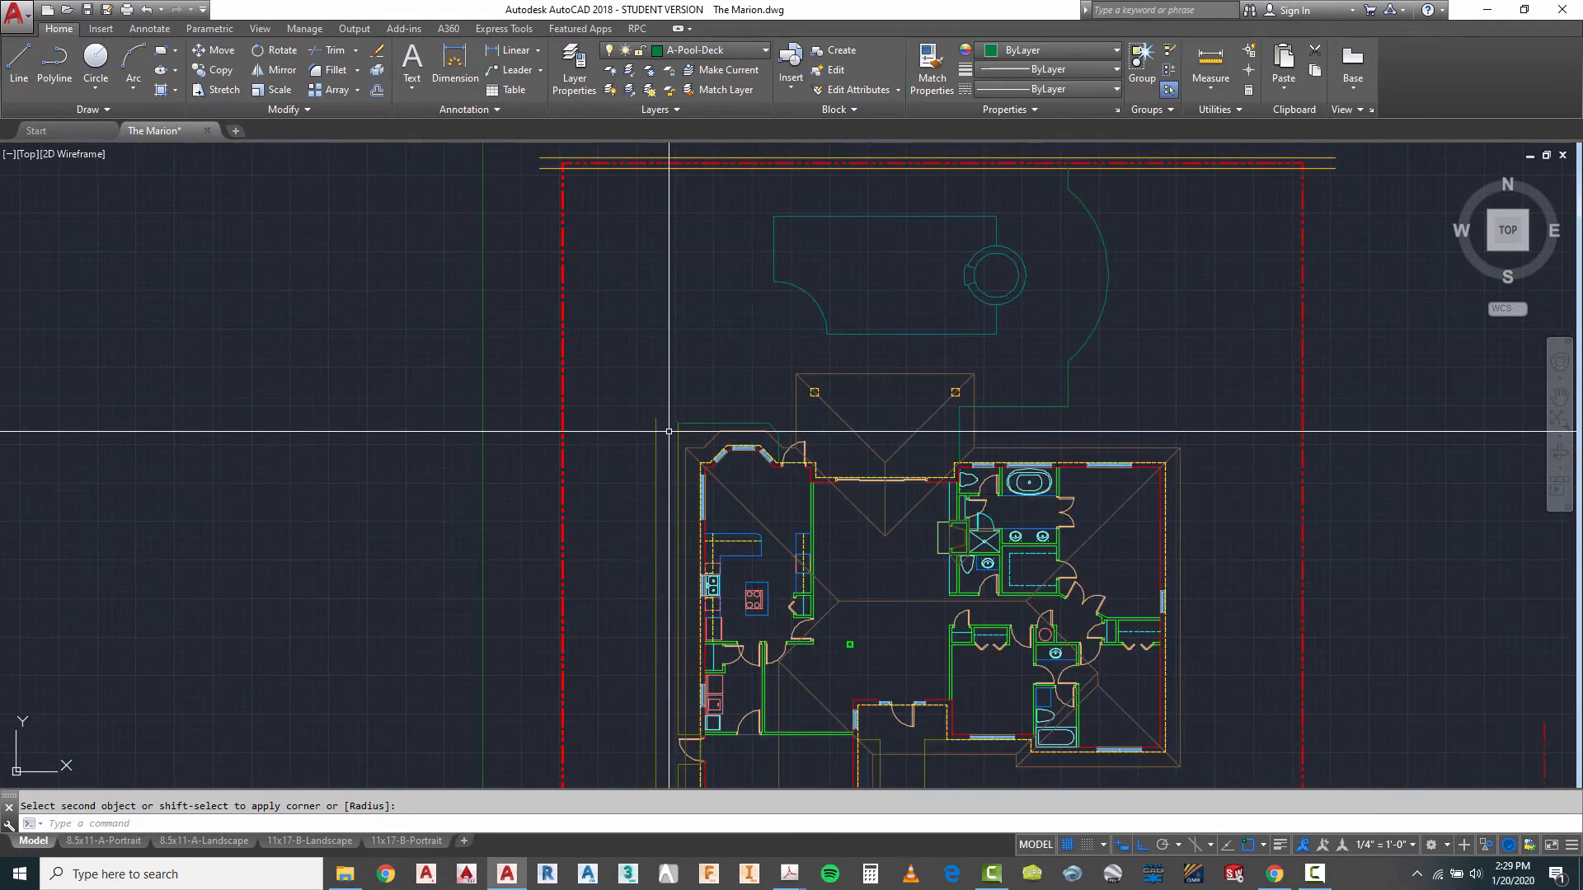
key("Escape")
left_click(656, 425)
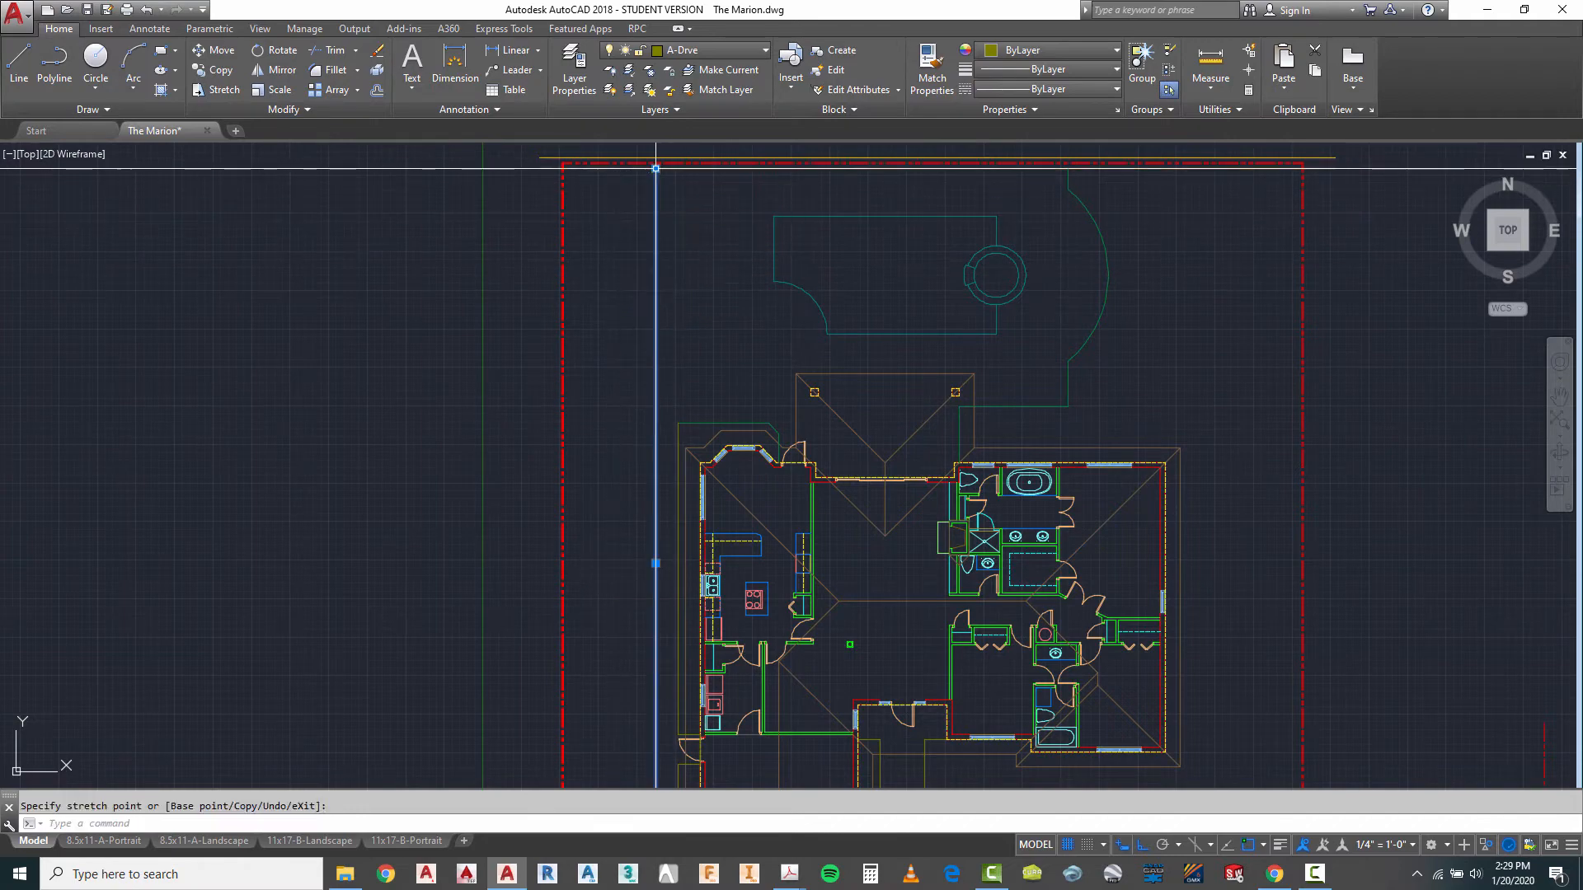
- Offset the deck line north of the bay 3' to the north
key("Escape")
scroll(809, 385, "down", 3)
scroll(857, 354, "up", 4)
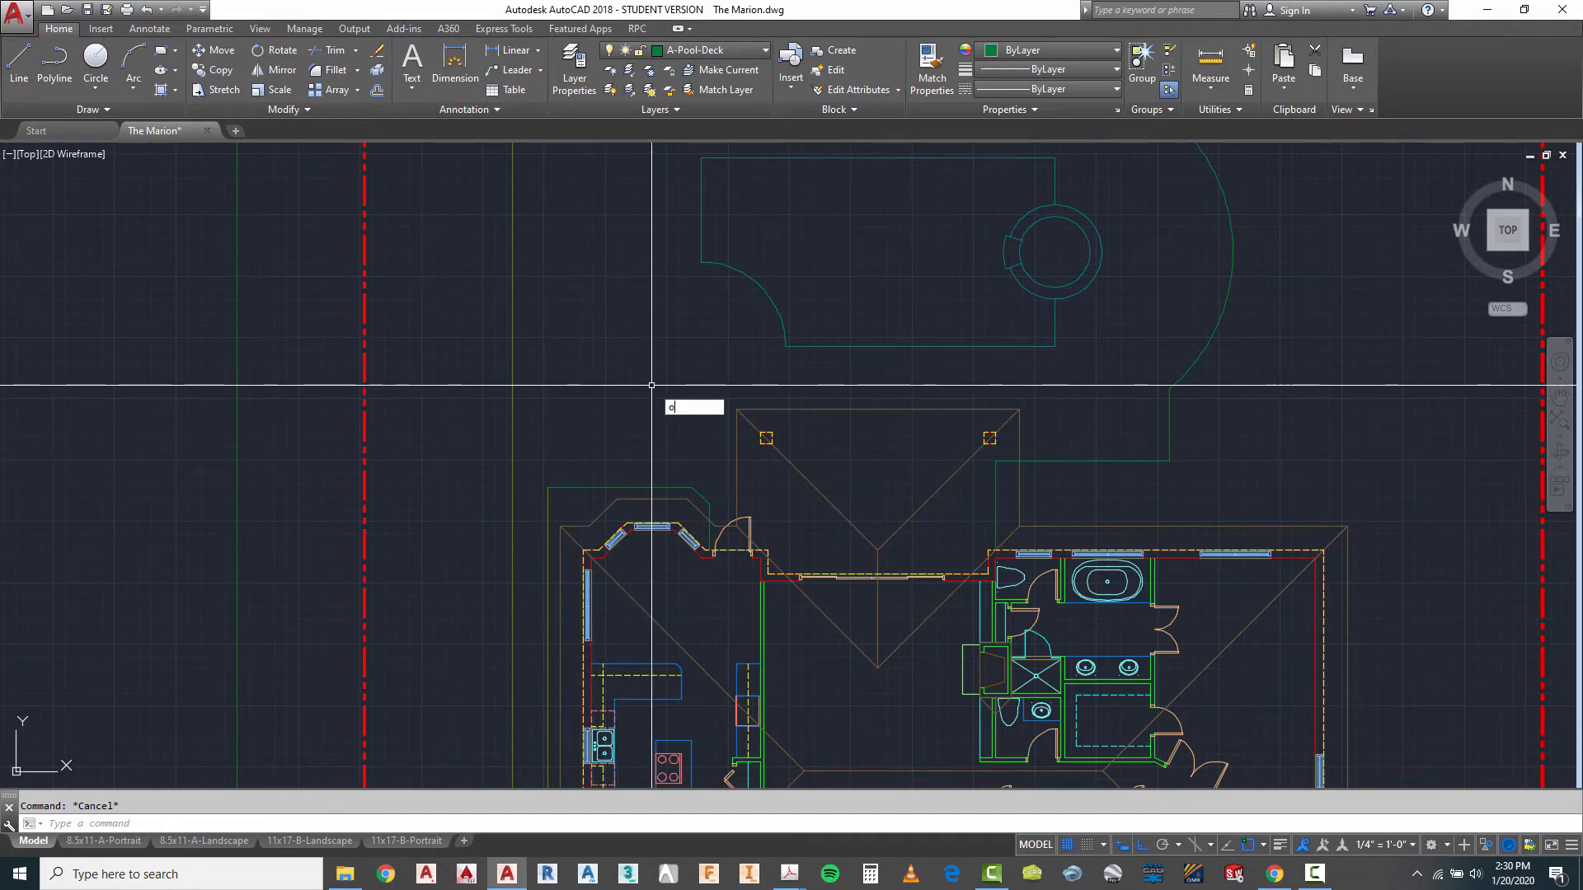
type("3")
key("Return")
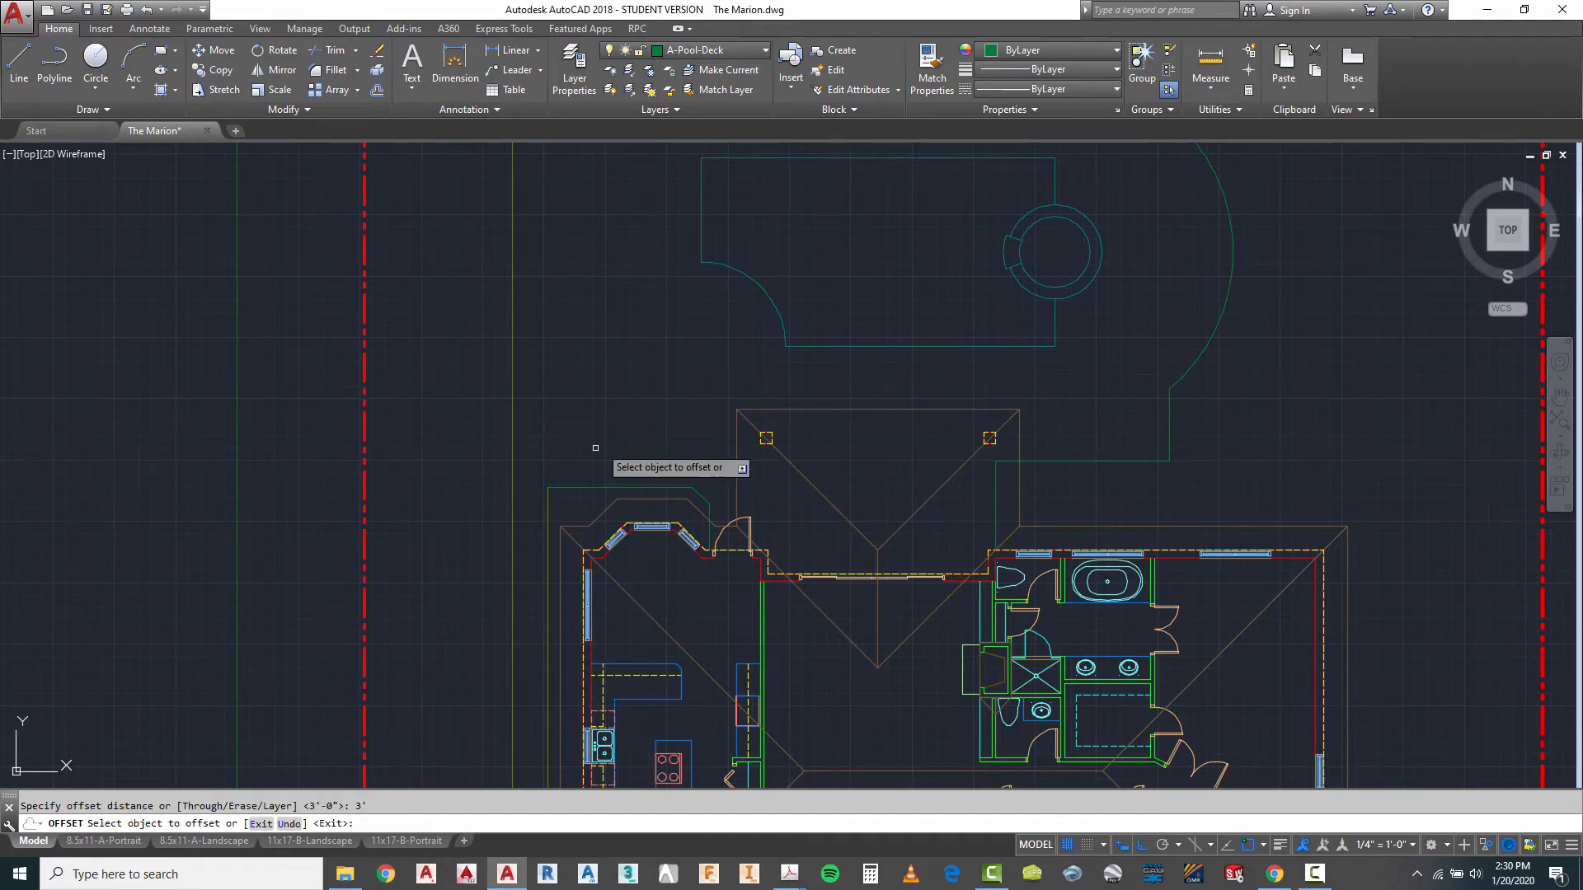
left_click(594, 486)
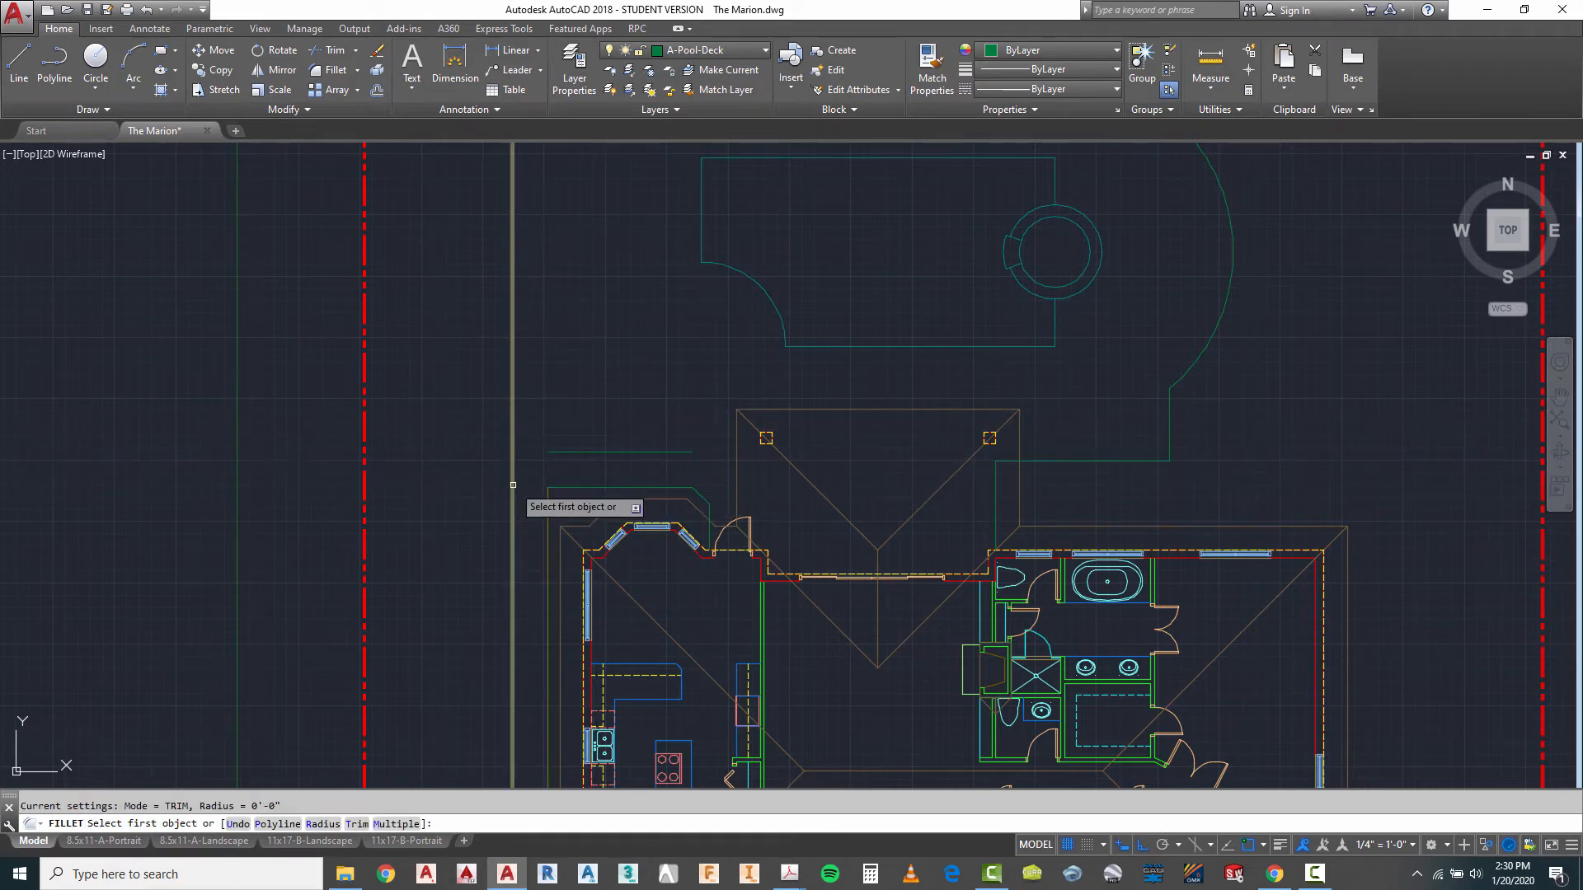
- Fillet the new offset line with the outer north-south drive line west of the house into a square corner
left_click(513, 485)
key("Escape")
scroll(658, 347, "down", 2)
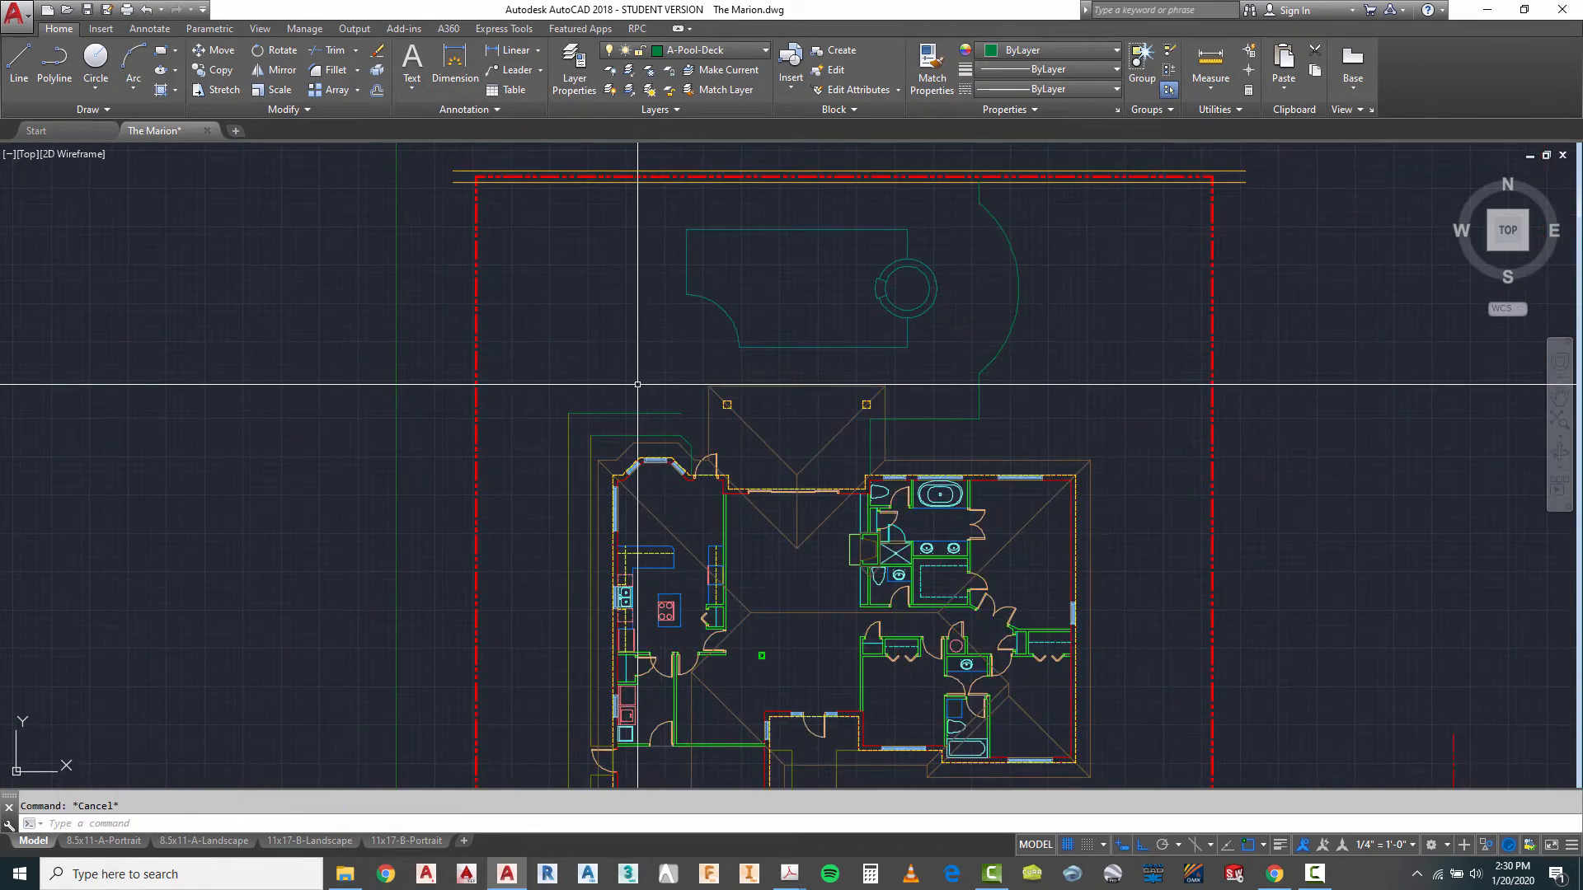
- Draw a vertical line from the midpoint of the offset line north to the inner line along the north property line
scroll(618, 395, "up", 2)
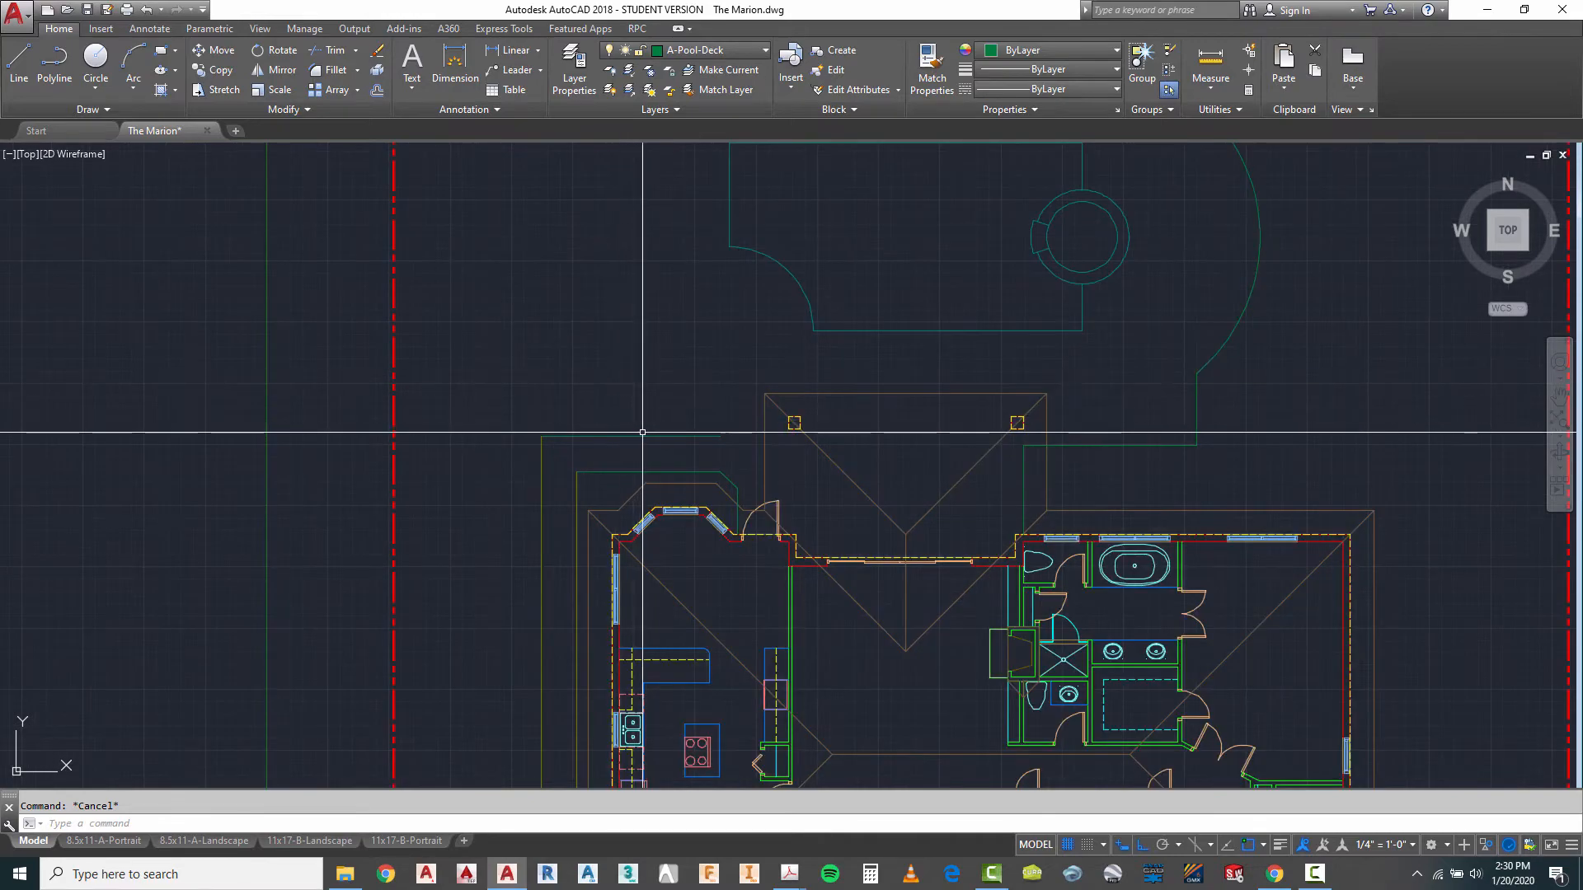
scroll(674, 420, "down", 2)
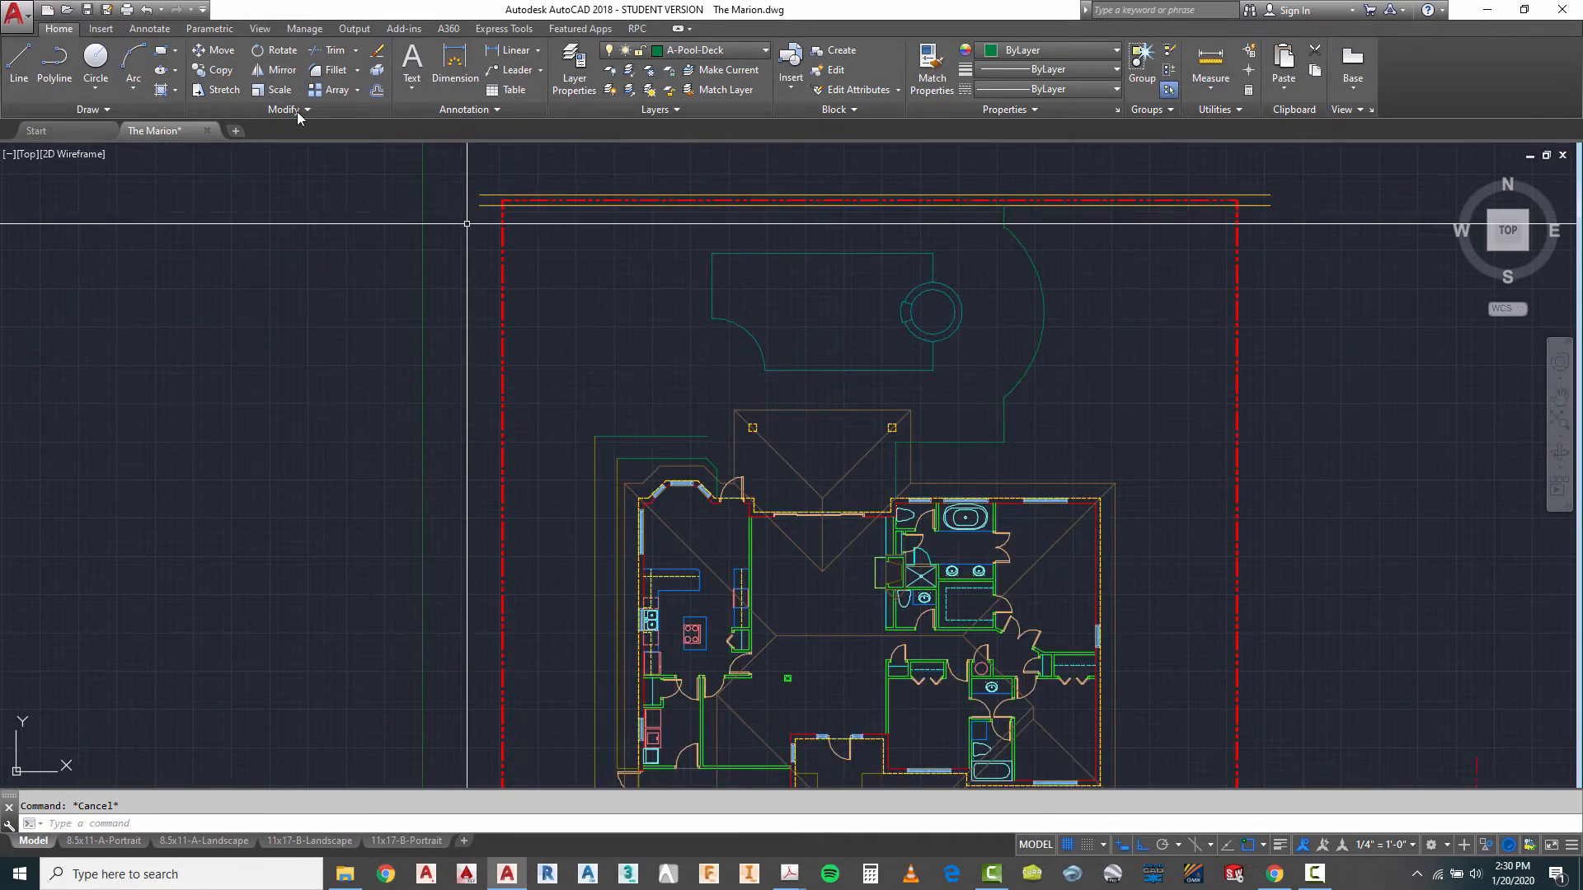
left_click(18, 72)
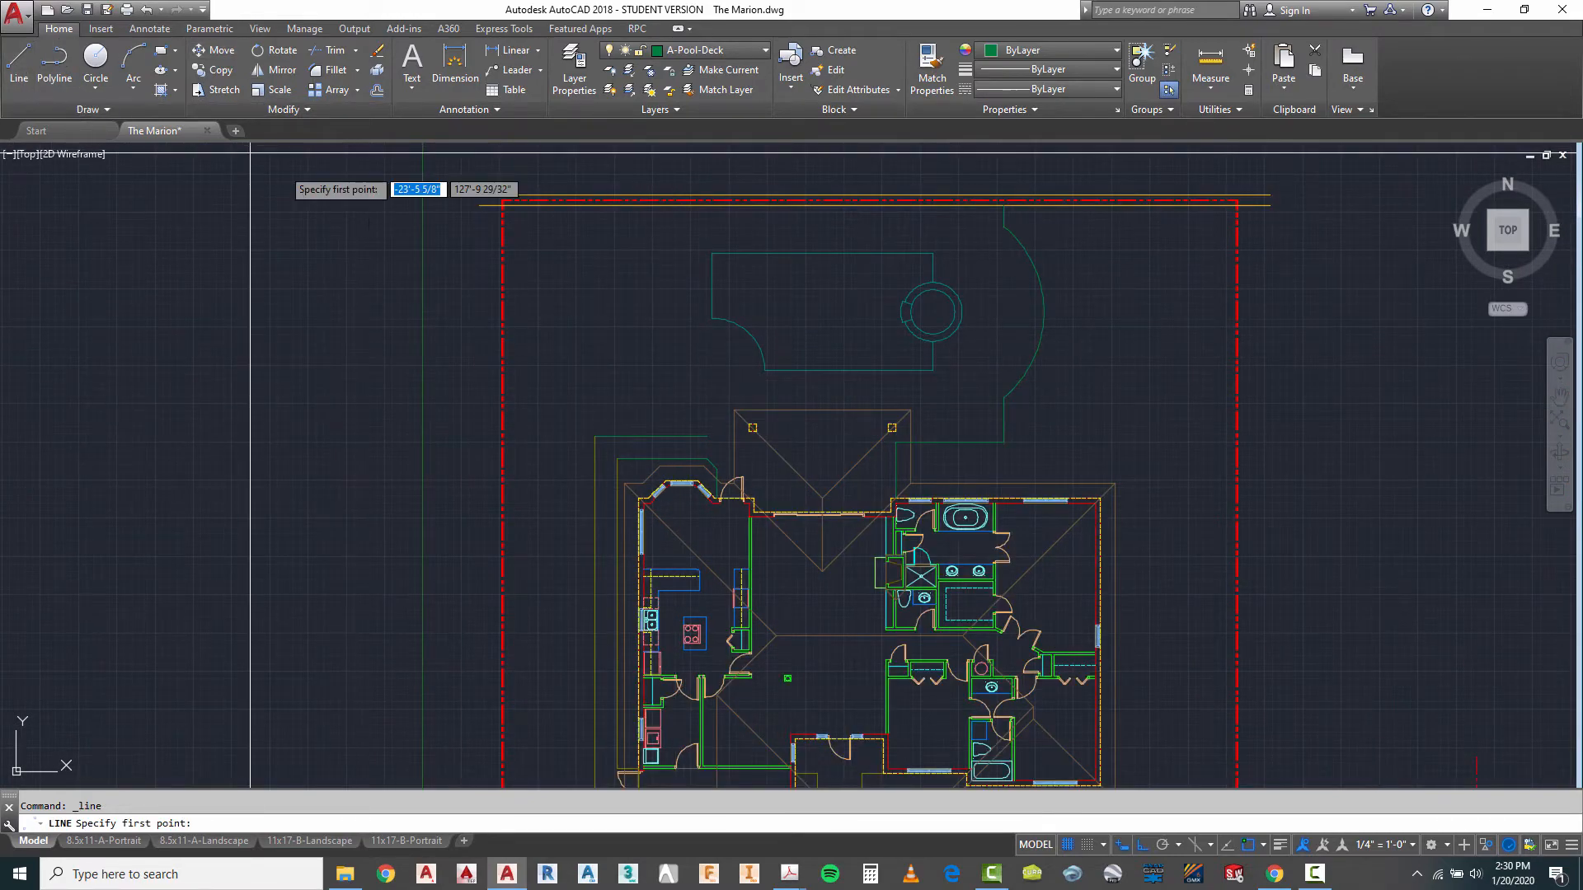
scroll(595, 373, "up", 2)
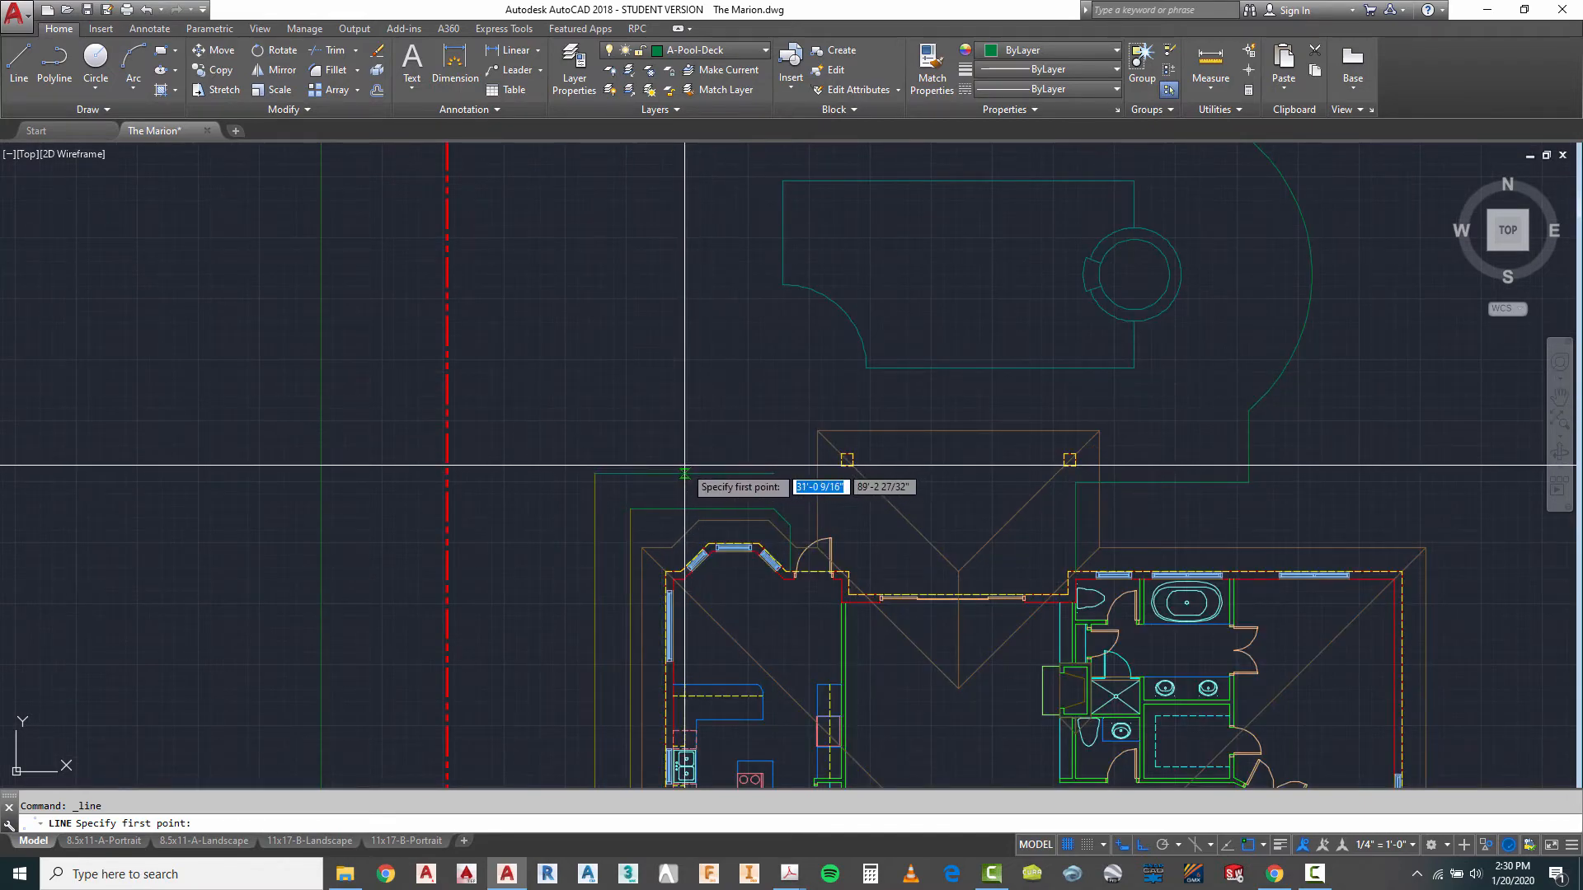
scroll(685, 469, "down", 2)
key("Escape")
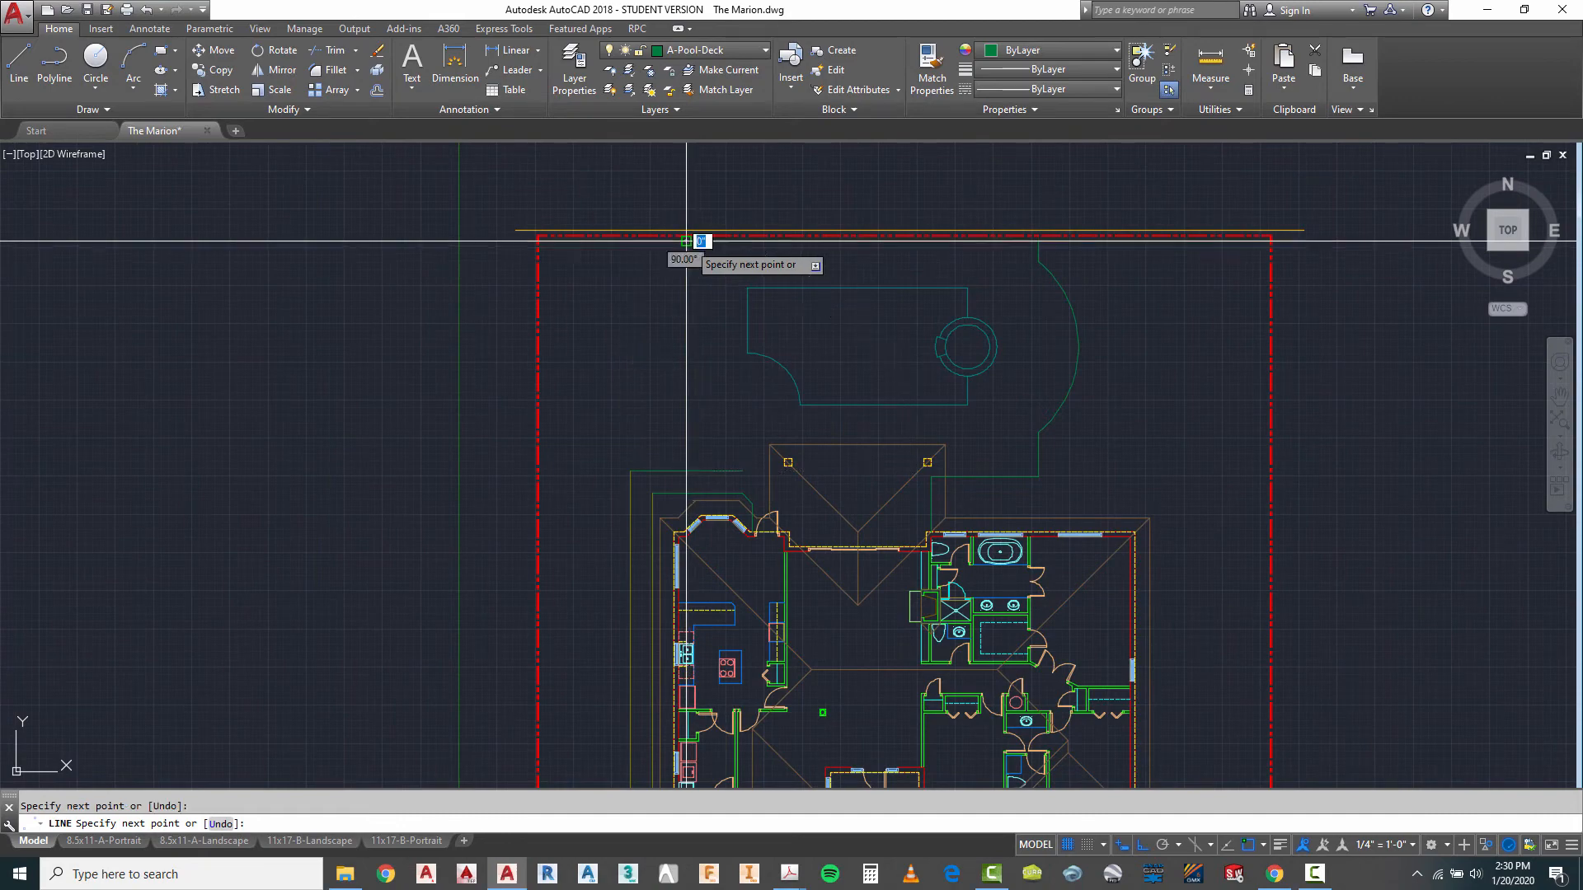
- Fillet the new vertical deck line with the horizontal offset line into a square corner, keeping the offset line's west half
key("Return")
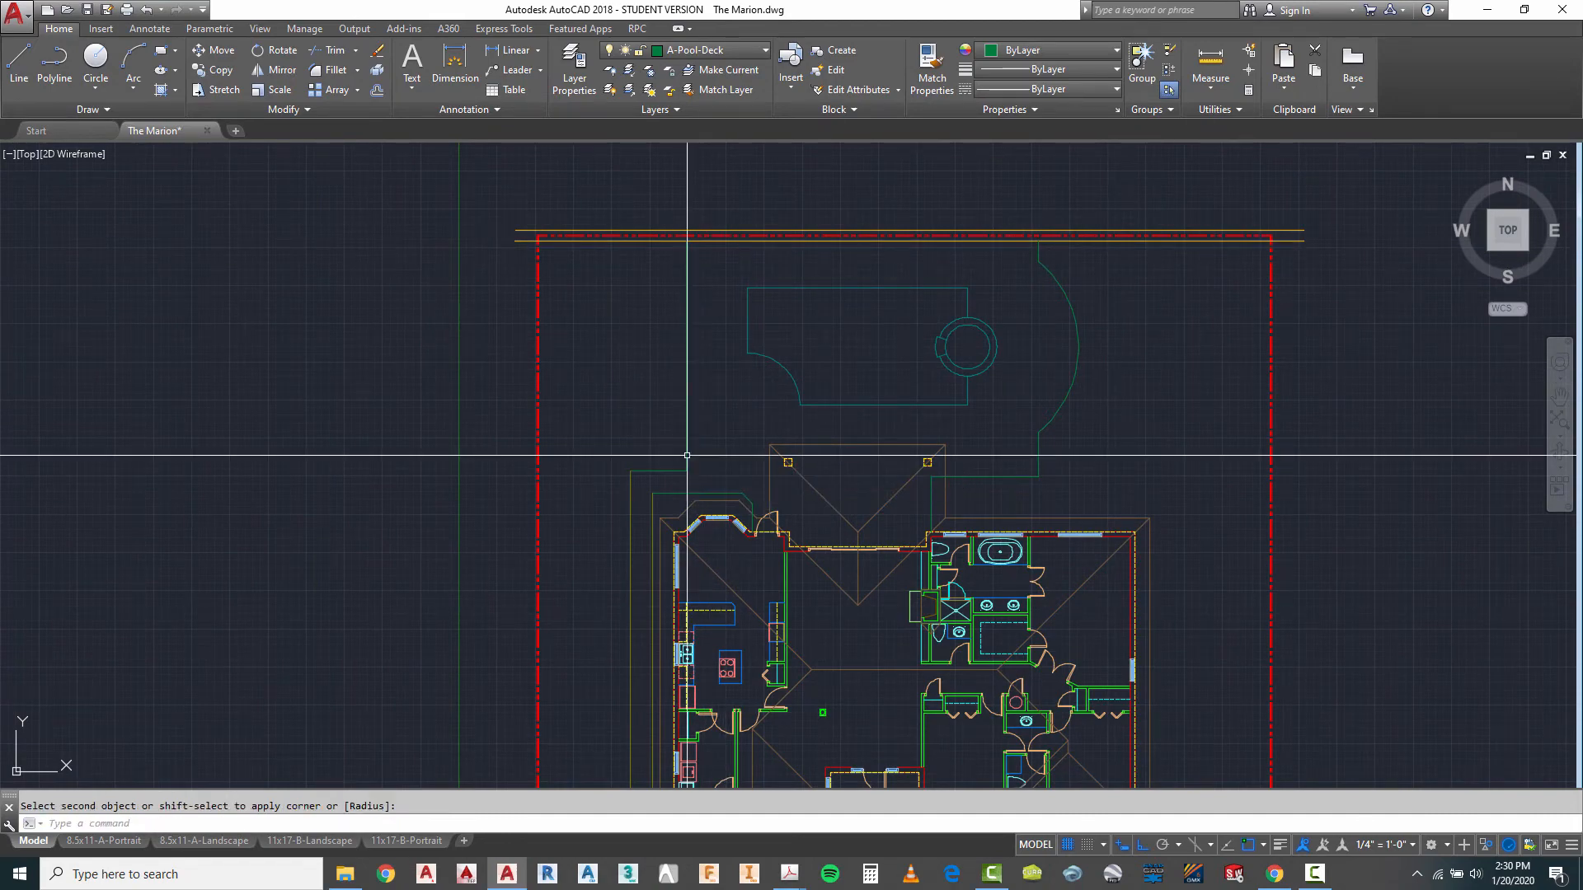
scroll(717, 314, "down", 2)
key("Escape")
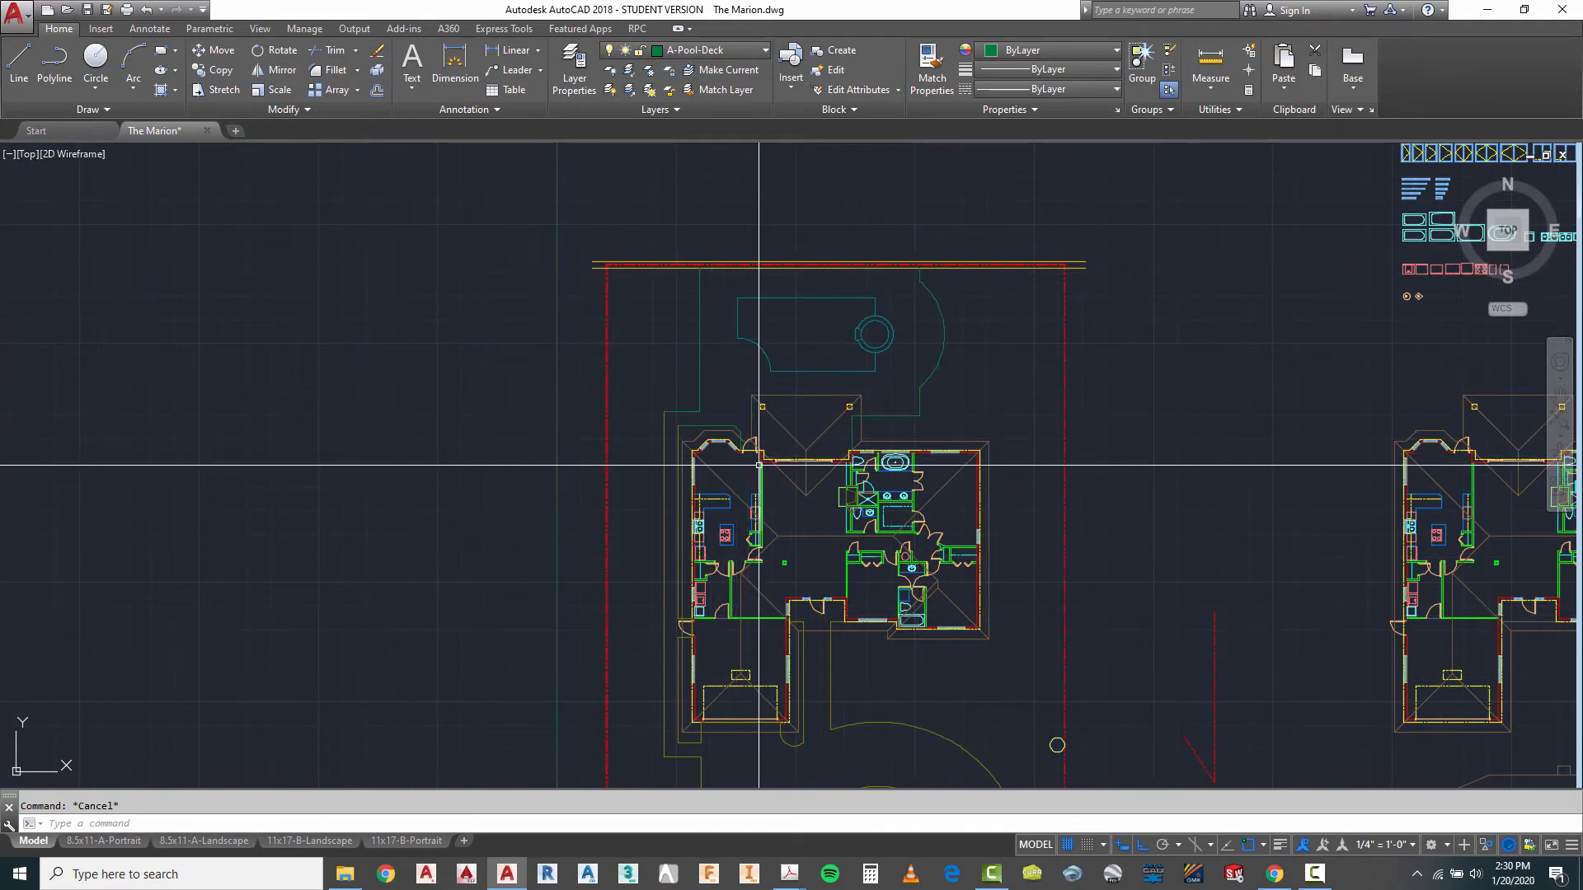
- Stretch the south end of the vertical deck line down to the deck line just north of the bay
scroll(753, 465, "up", 4)
scroll(733, 449, "up", 2)
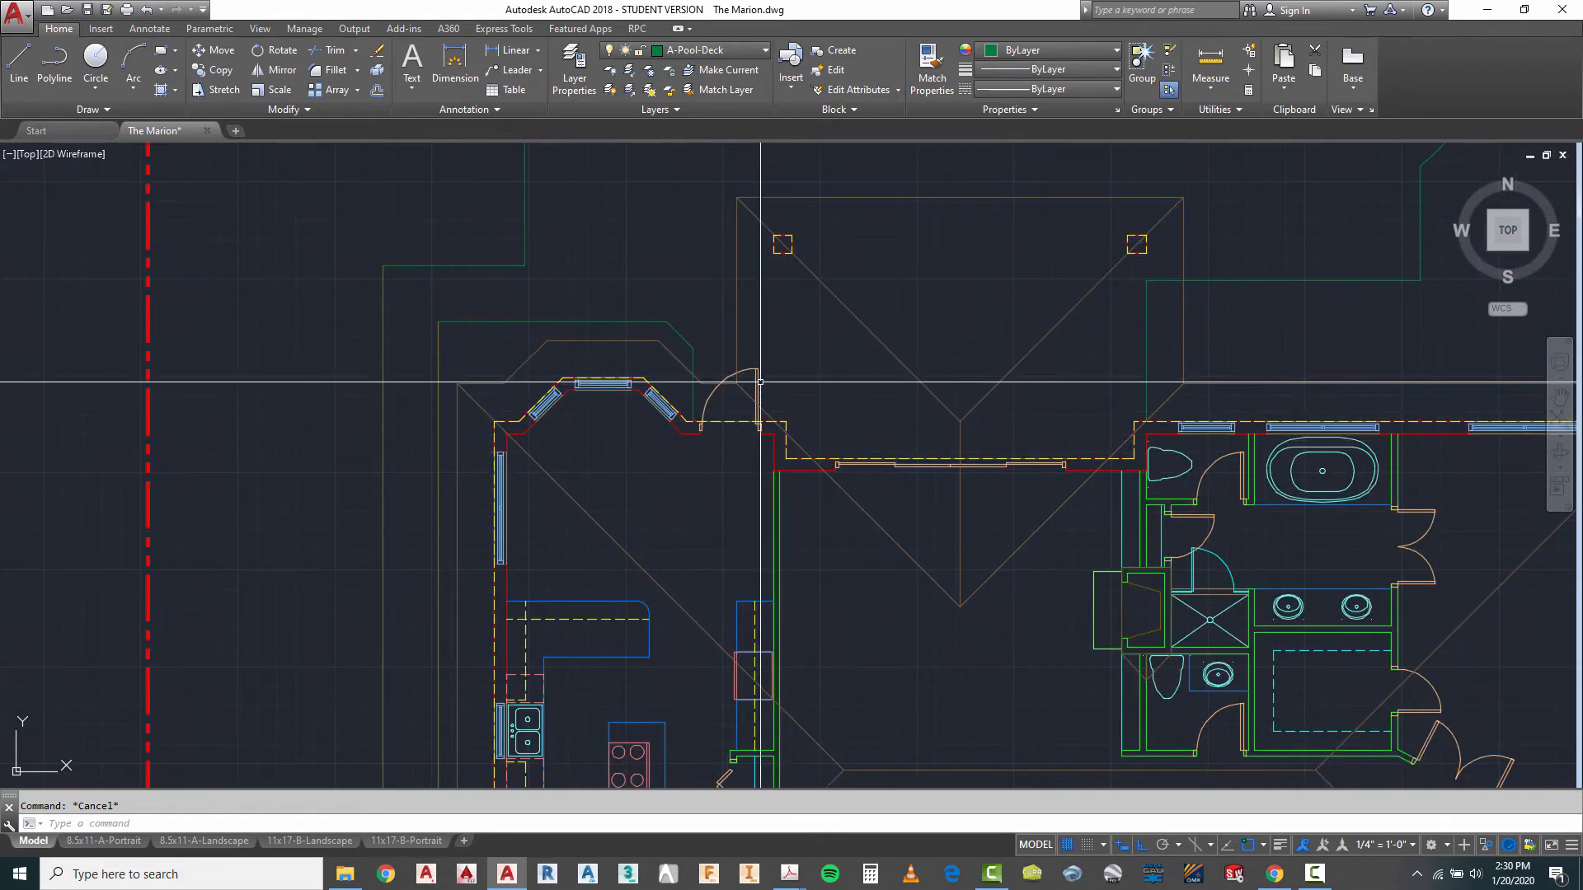
scroll(761, 385, "down", 4)
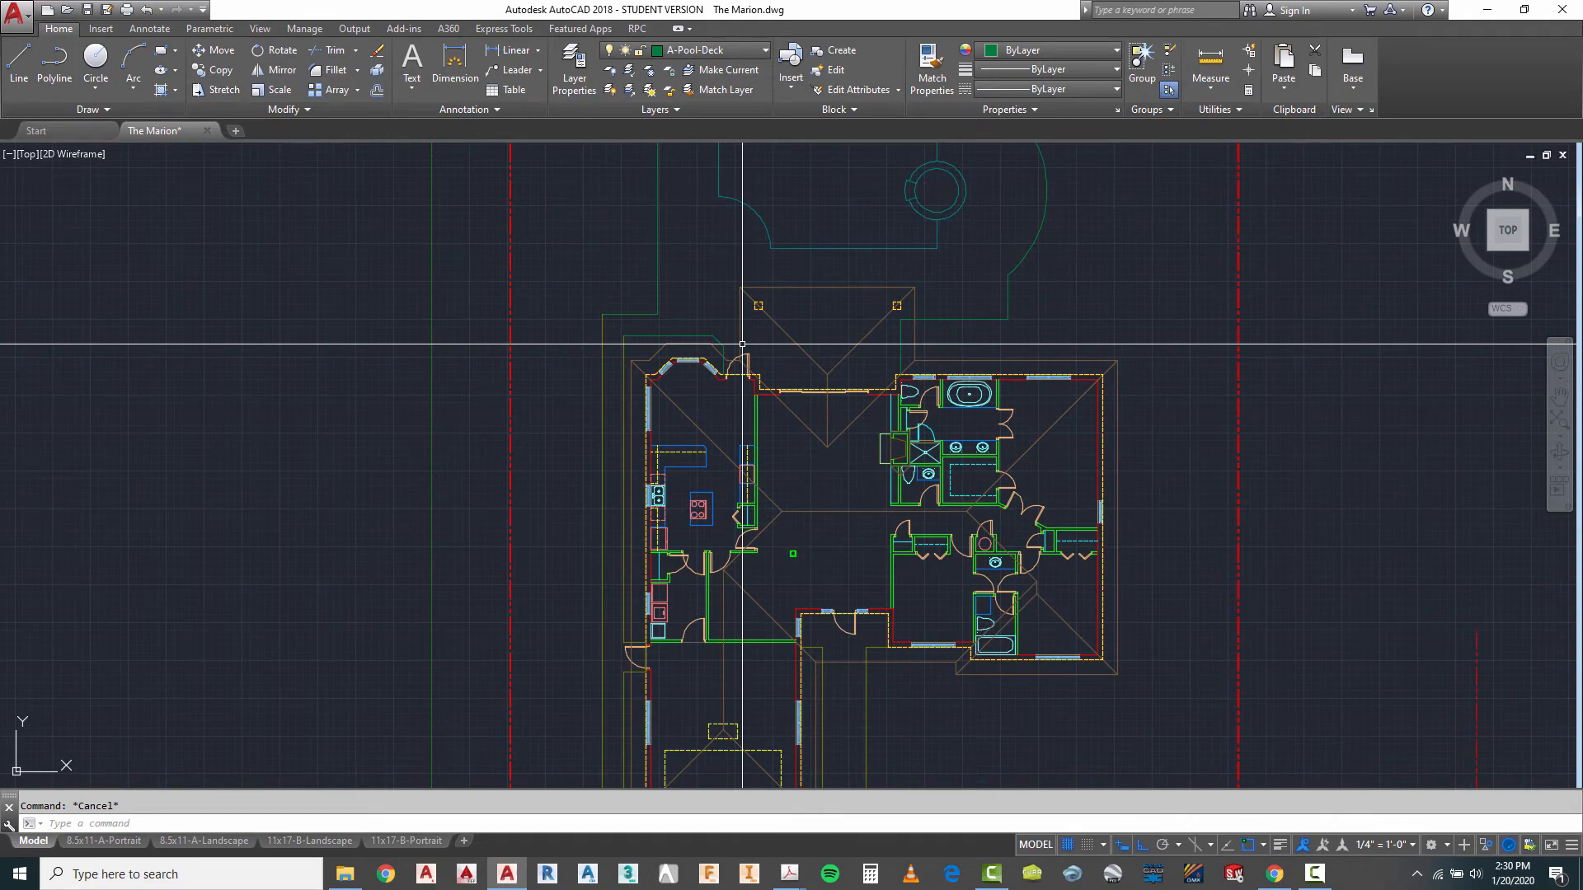
scroll(750, 342, "down", 1)
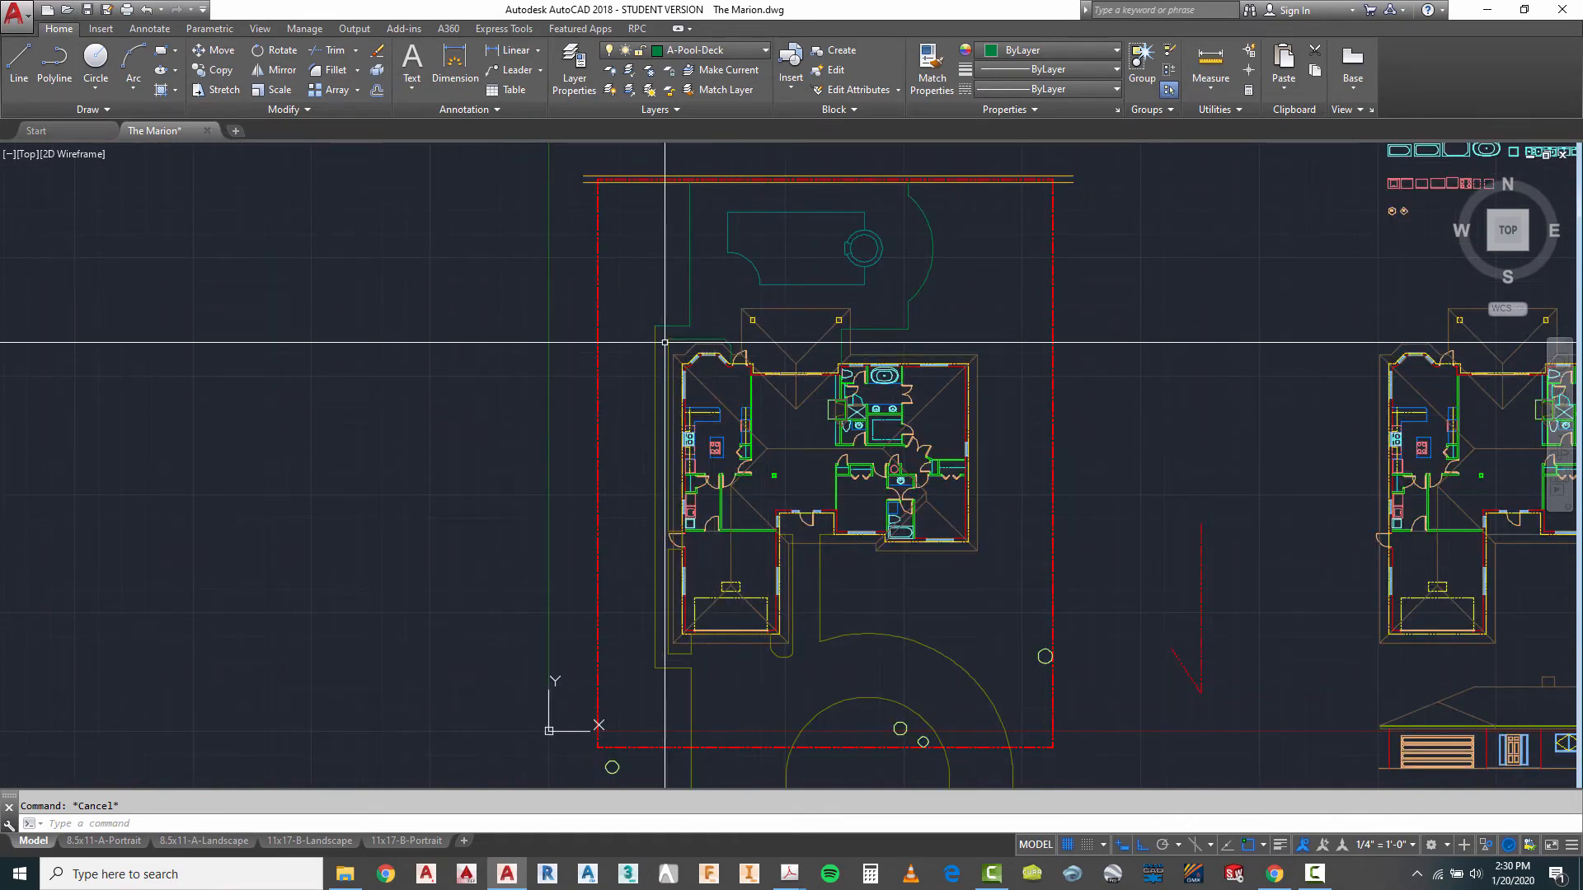
scroll(904, 449, "up", 3)
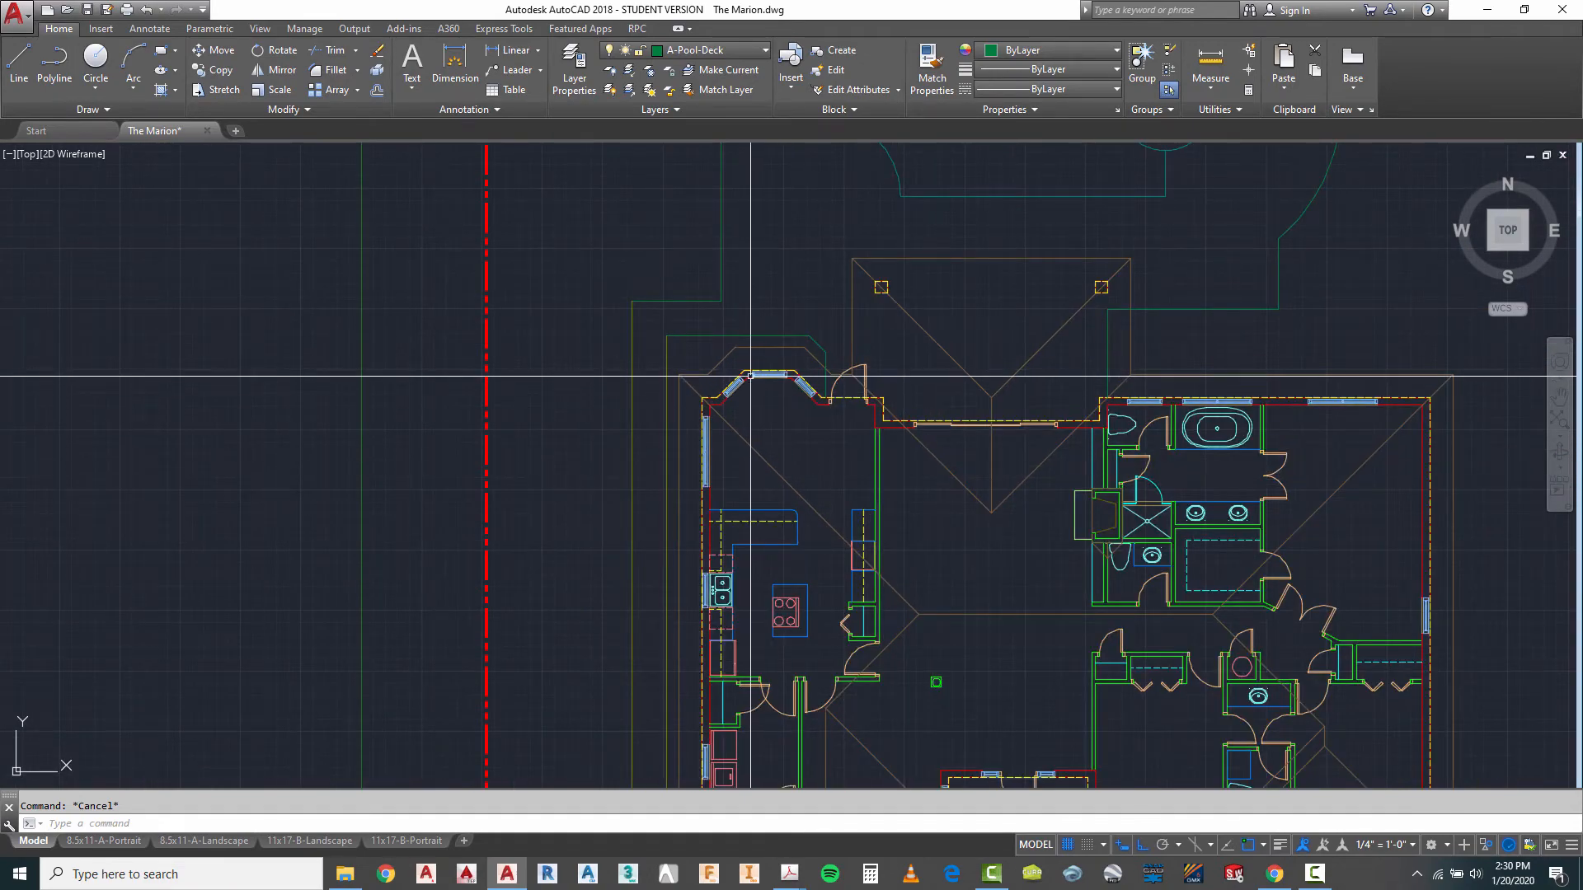
scroll(733, 279, "down", 4)
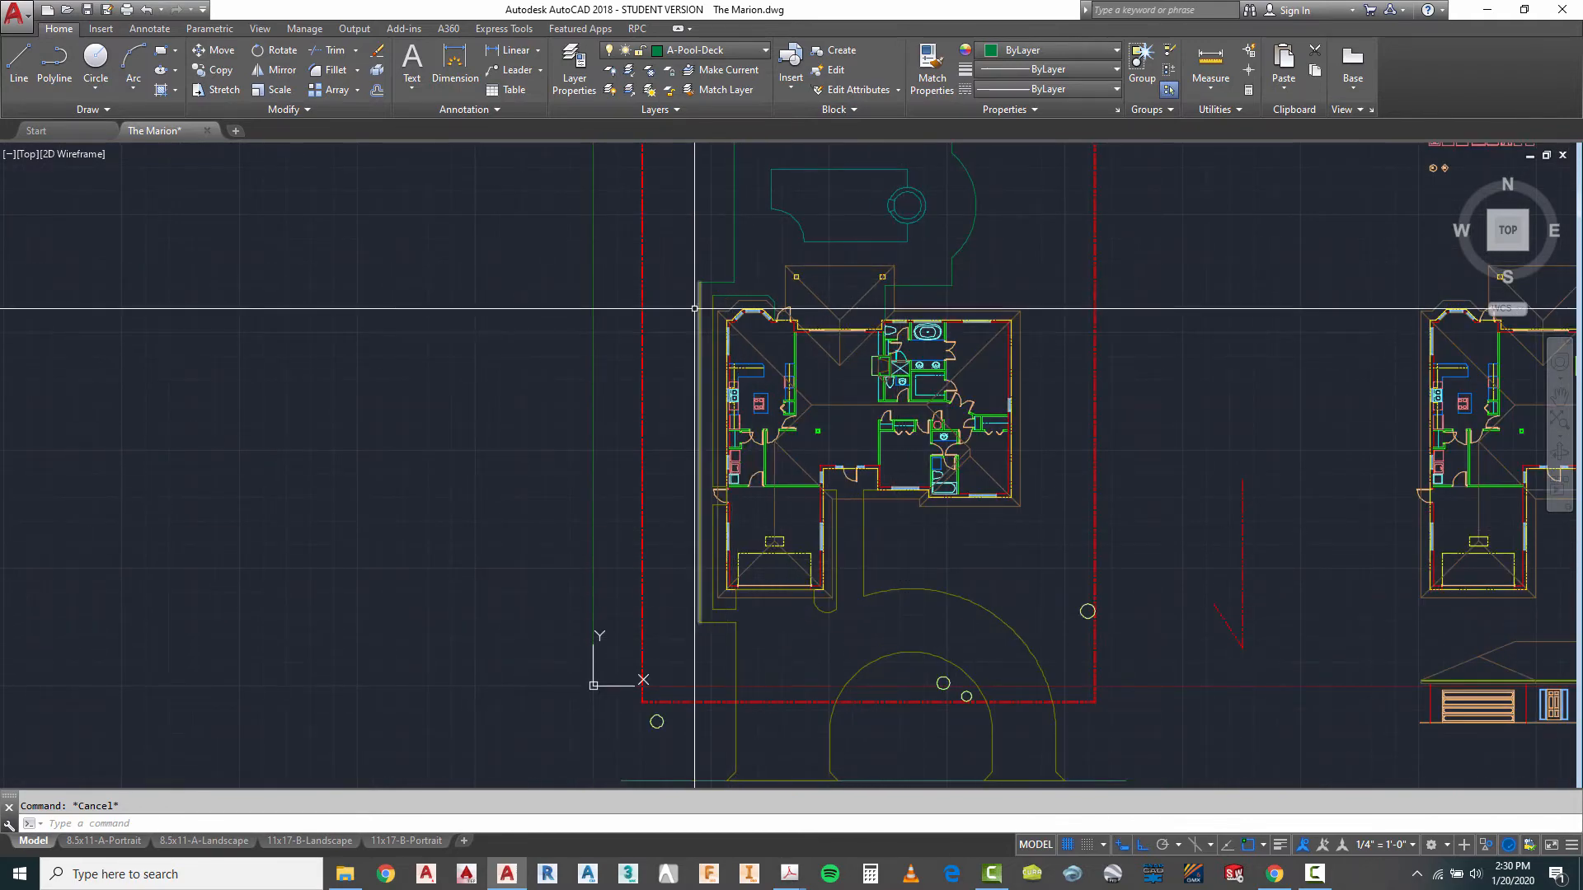
scroll(771, 313, "up", 5)
left_click(789, 249)
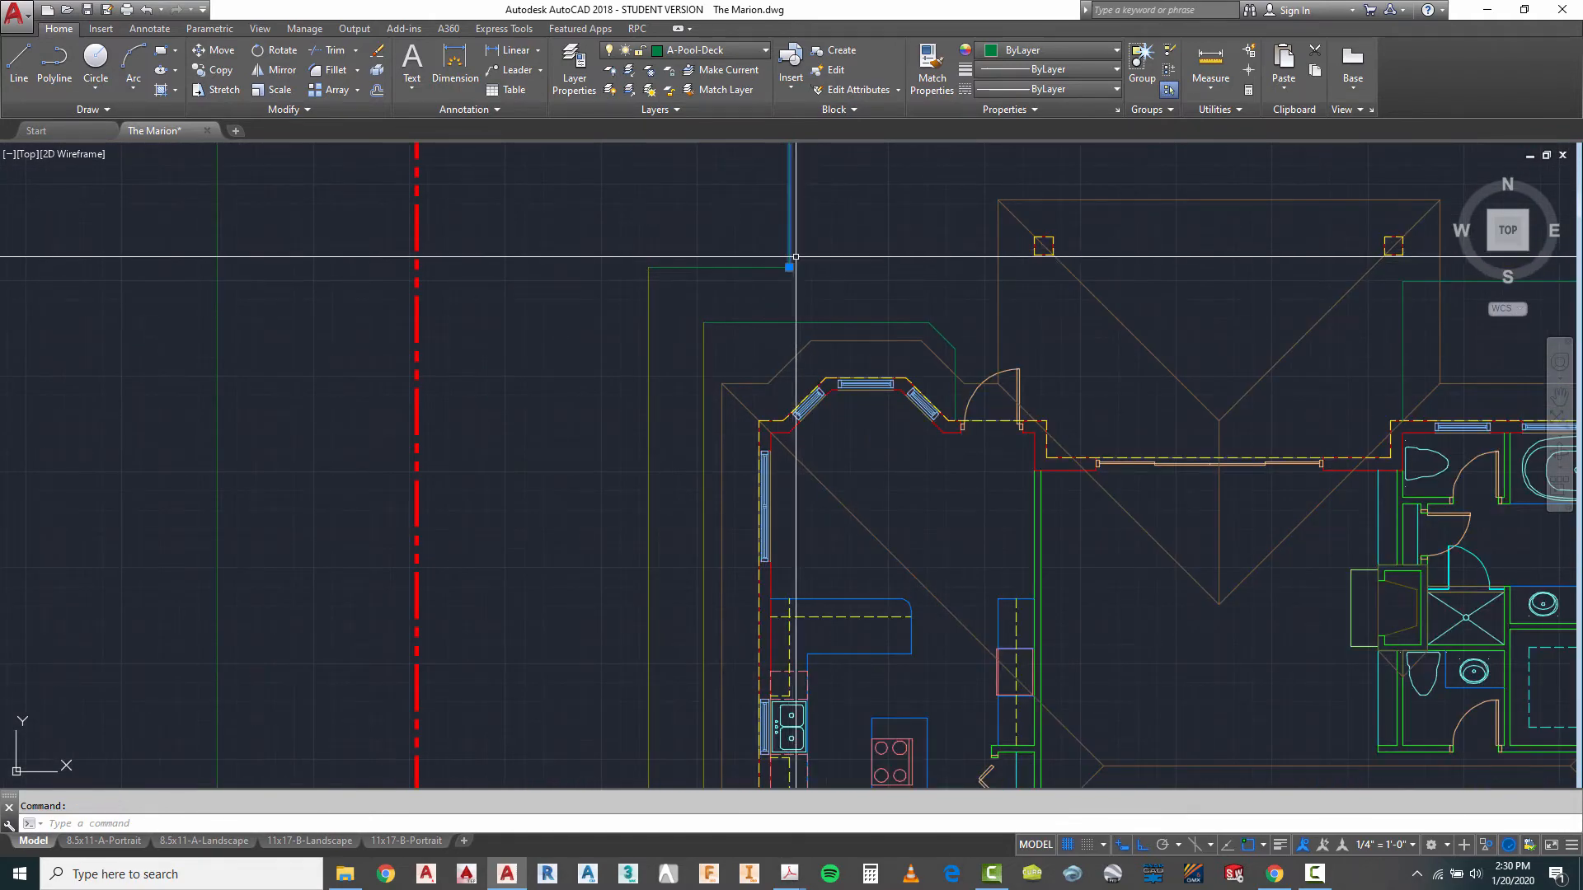
left_click(789, 268)
key("Escape")
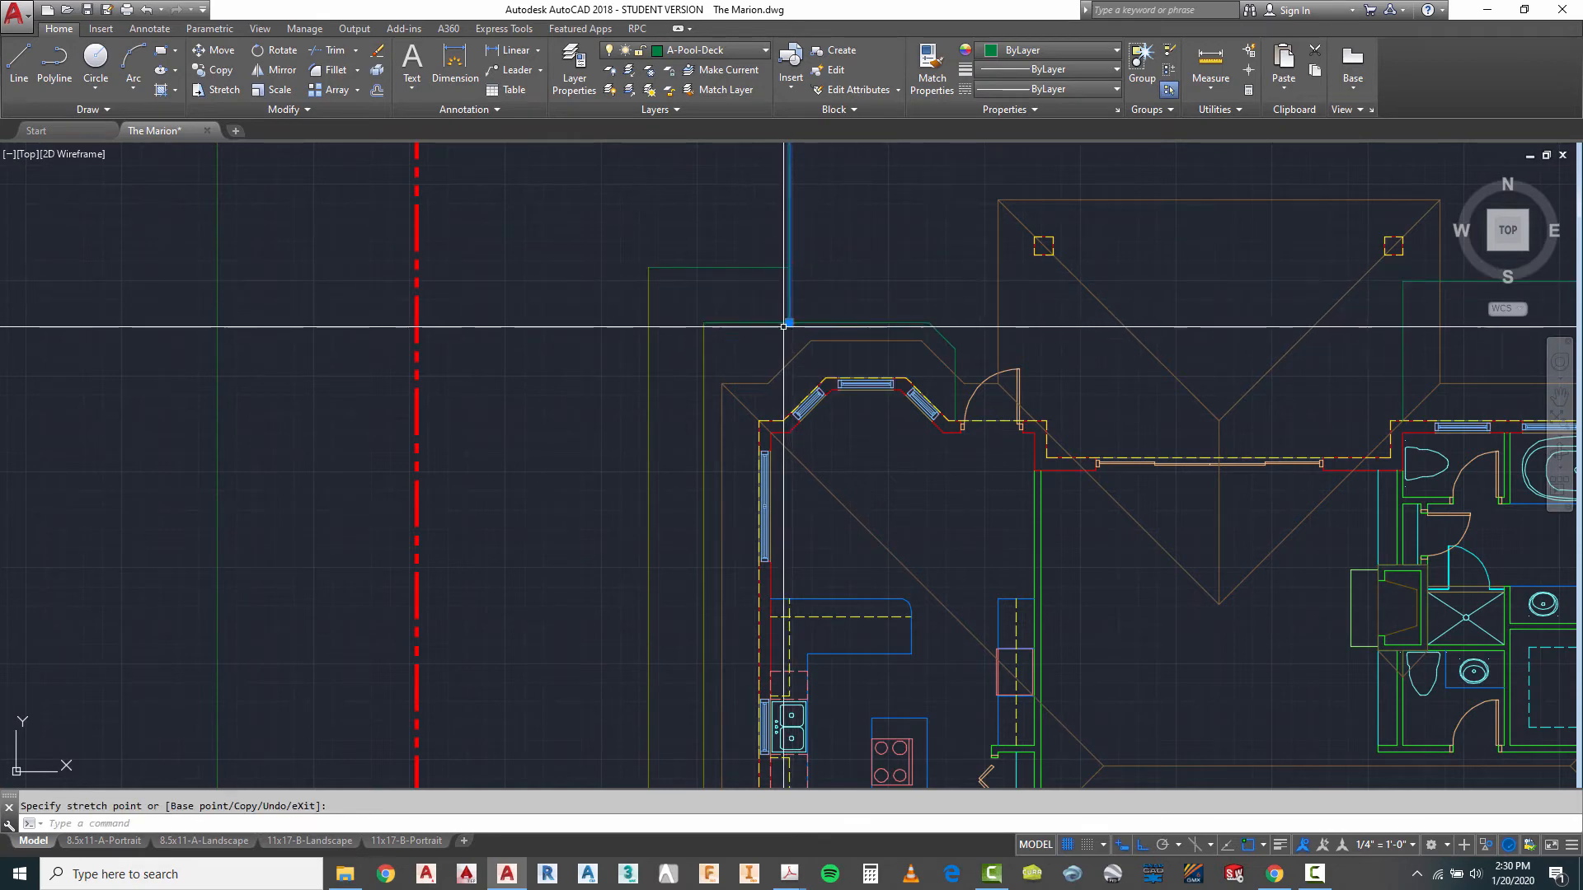
- Move the short horizontal line between the outer drive line and the vertical deck line to the A-Drve layer
left_click(725, 241)
left_click(689, 275)
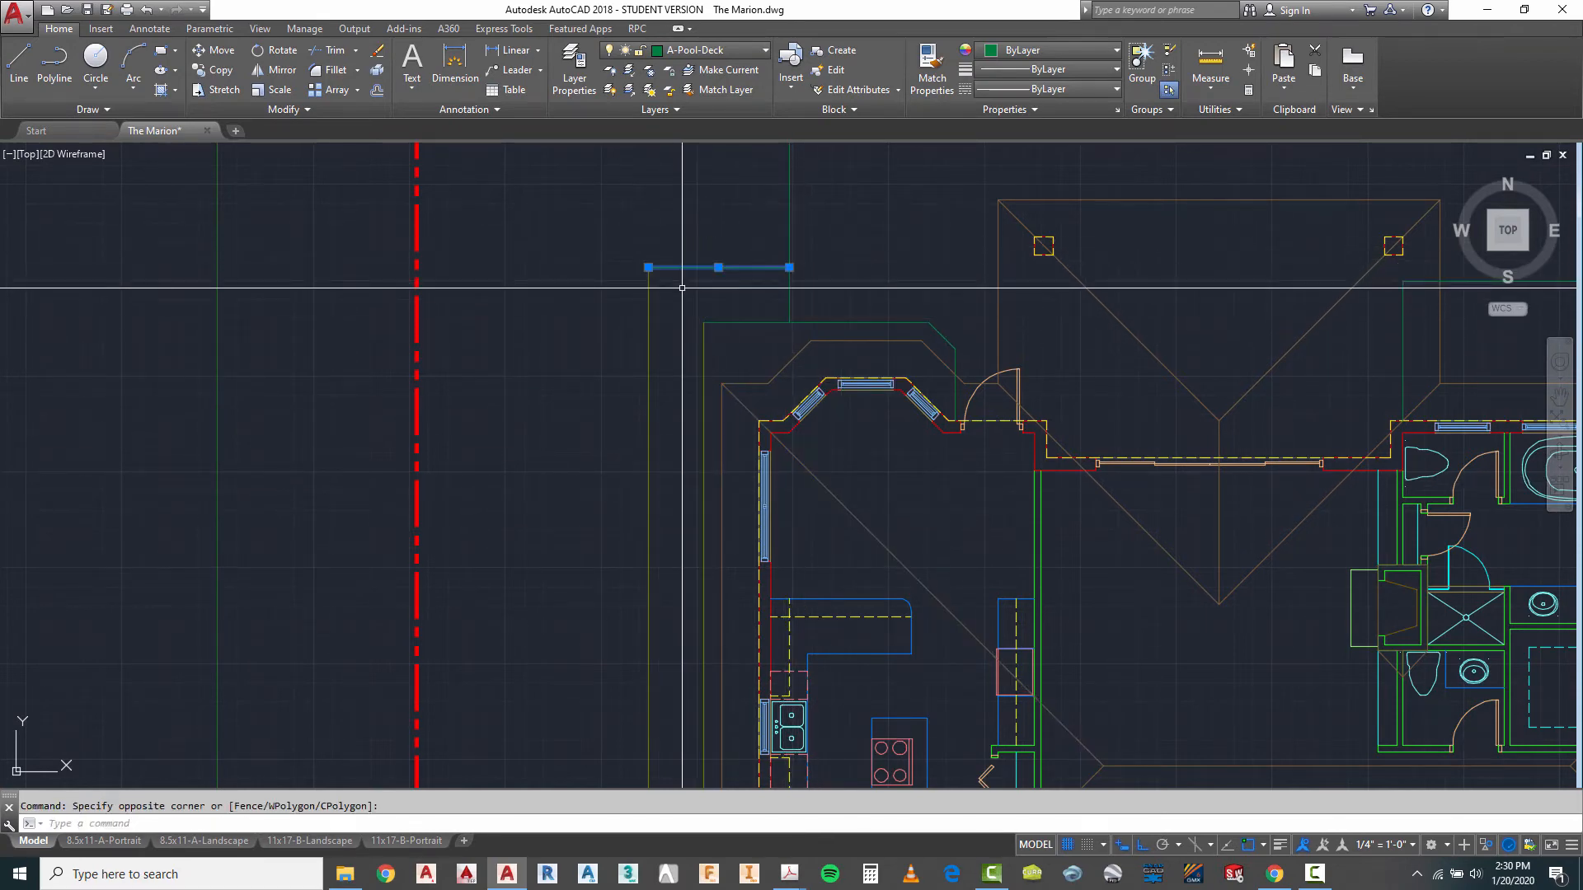
left_click(700, 49)
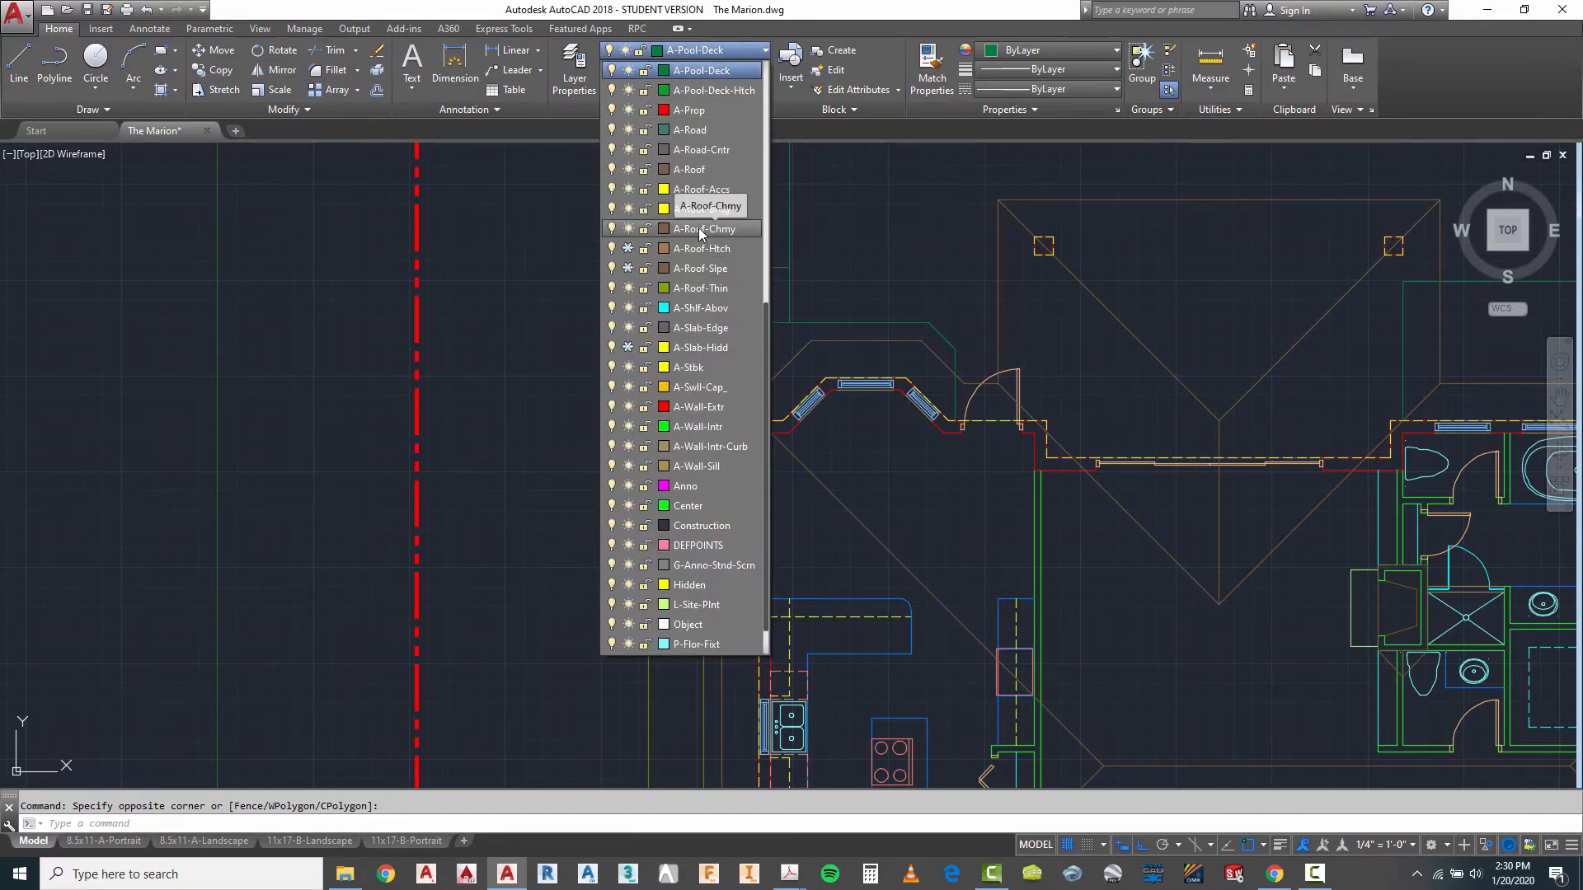
scroll(700, 231, "up", 5)
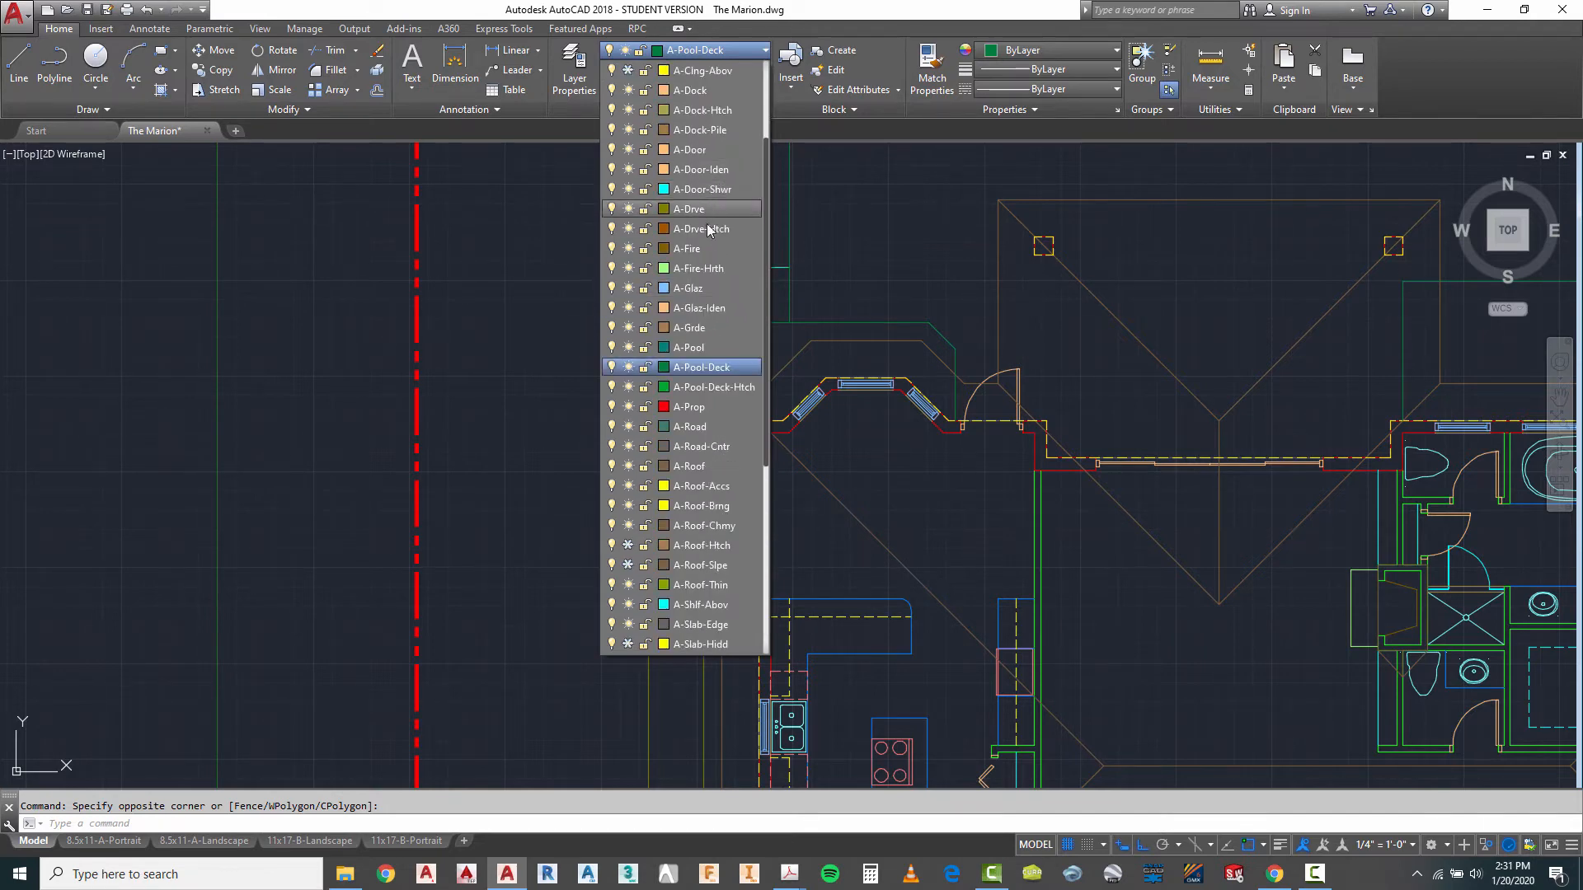
key("Escape")
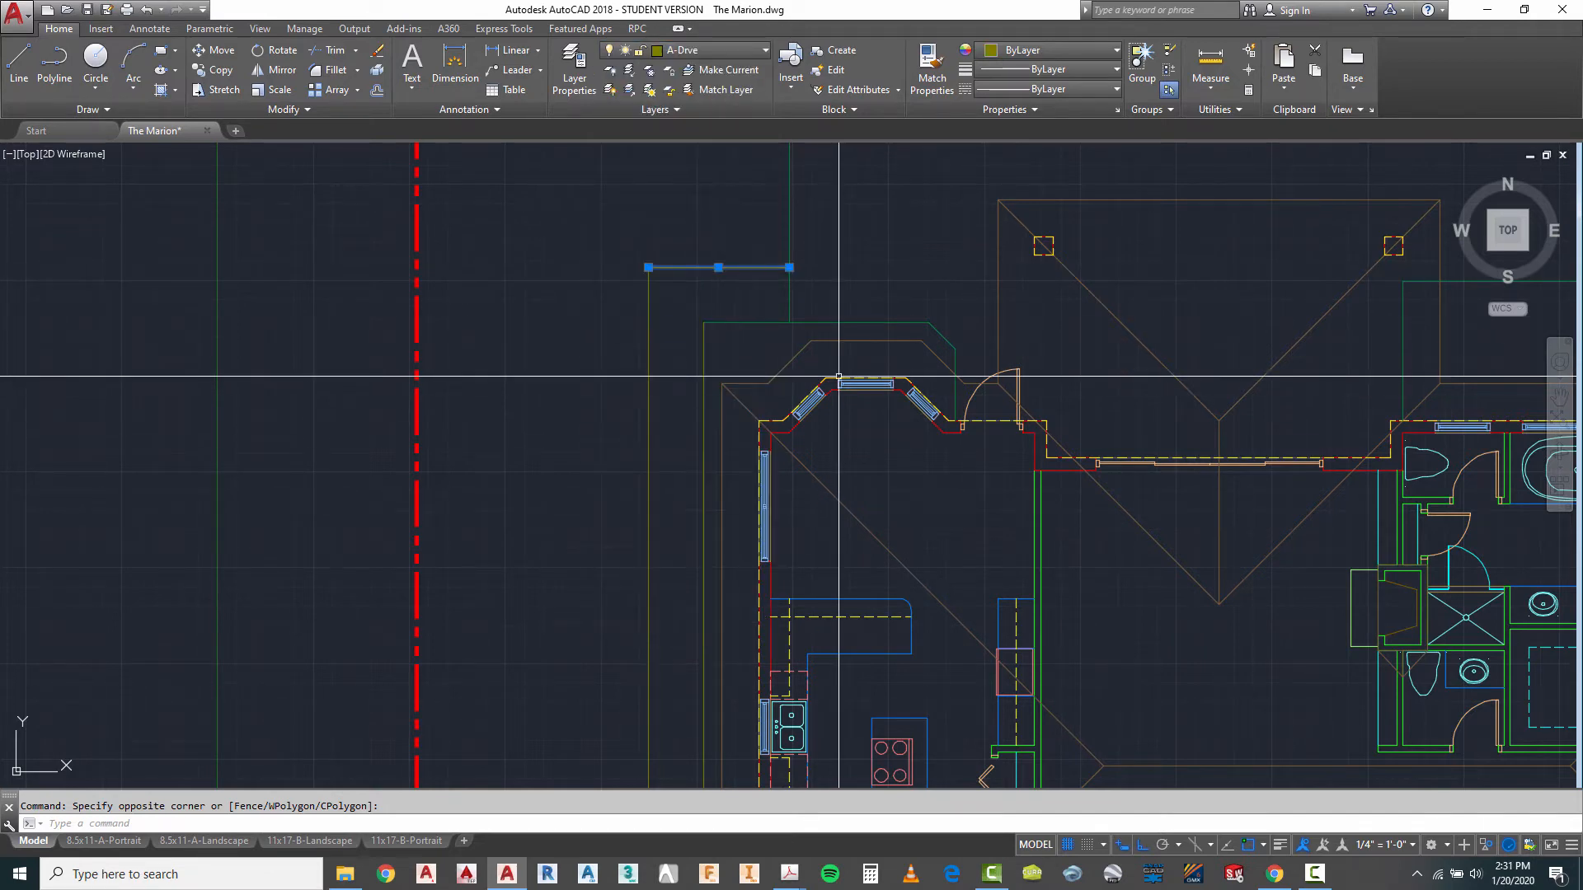
- Trim away the part of the deck line north of the bay between the inner drive line and the vertical deck line
scroll(799, 330, "up", 2)
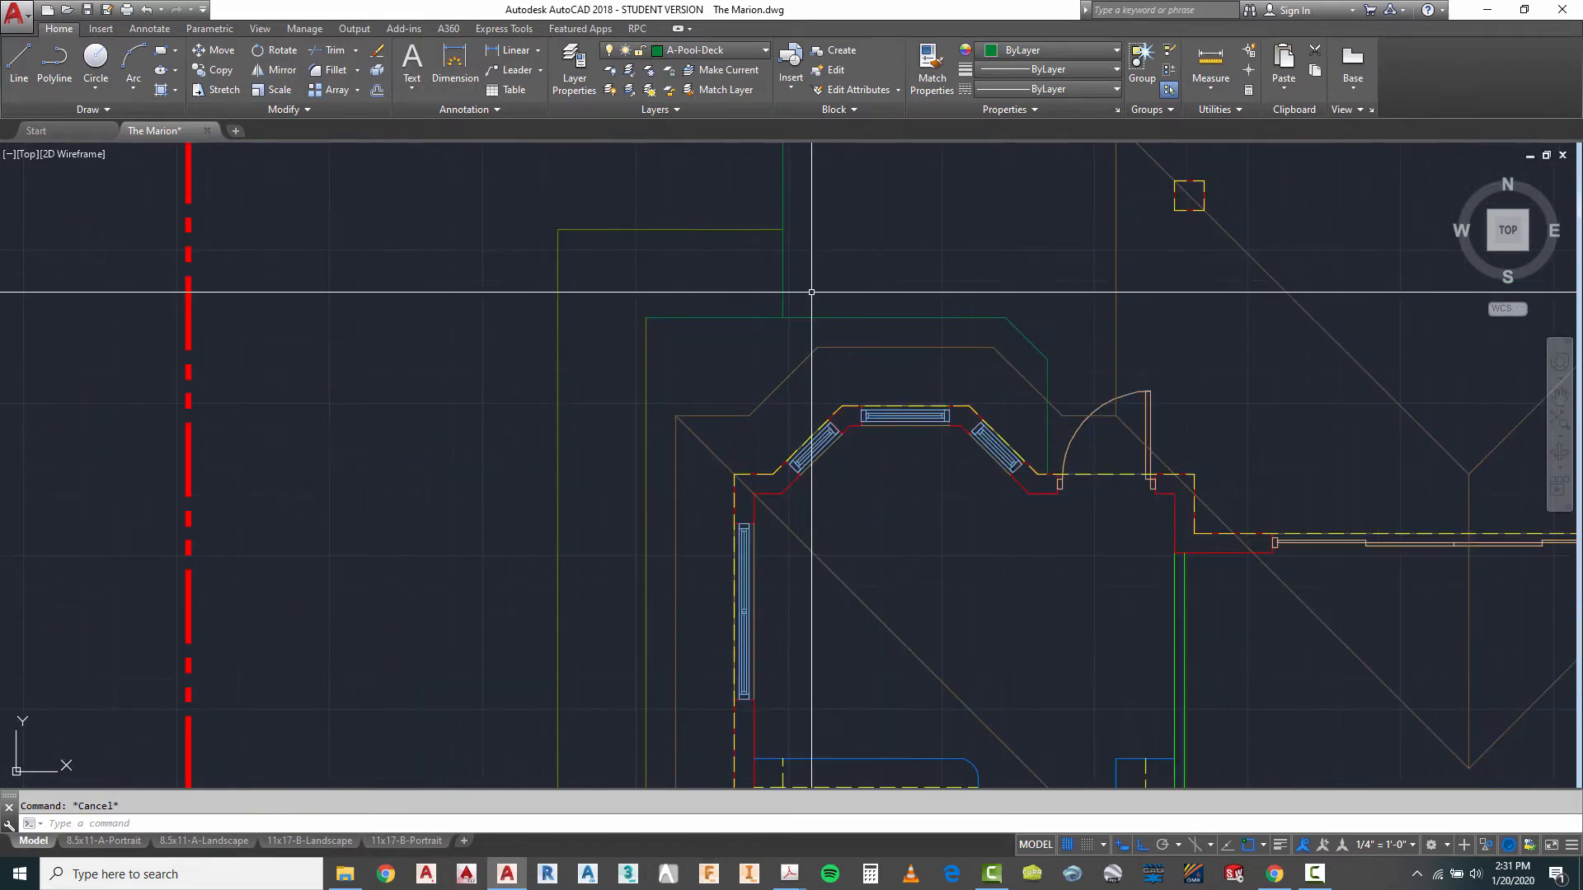
type("tr")
key("Return")
left_click(803, 289)
left_click(618, 323)
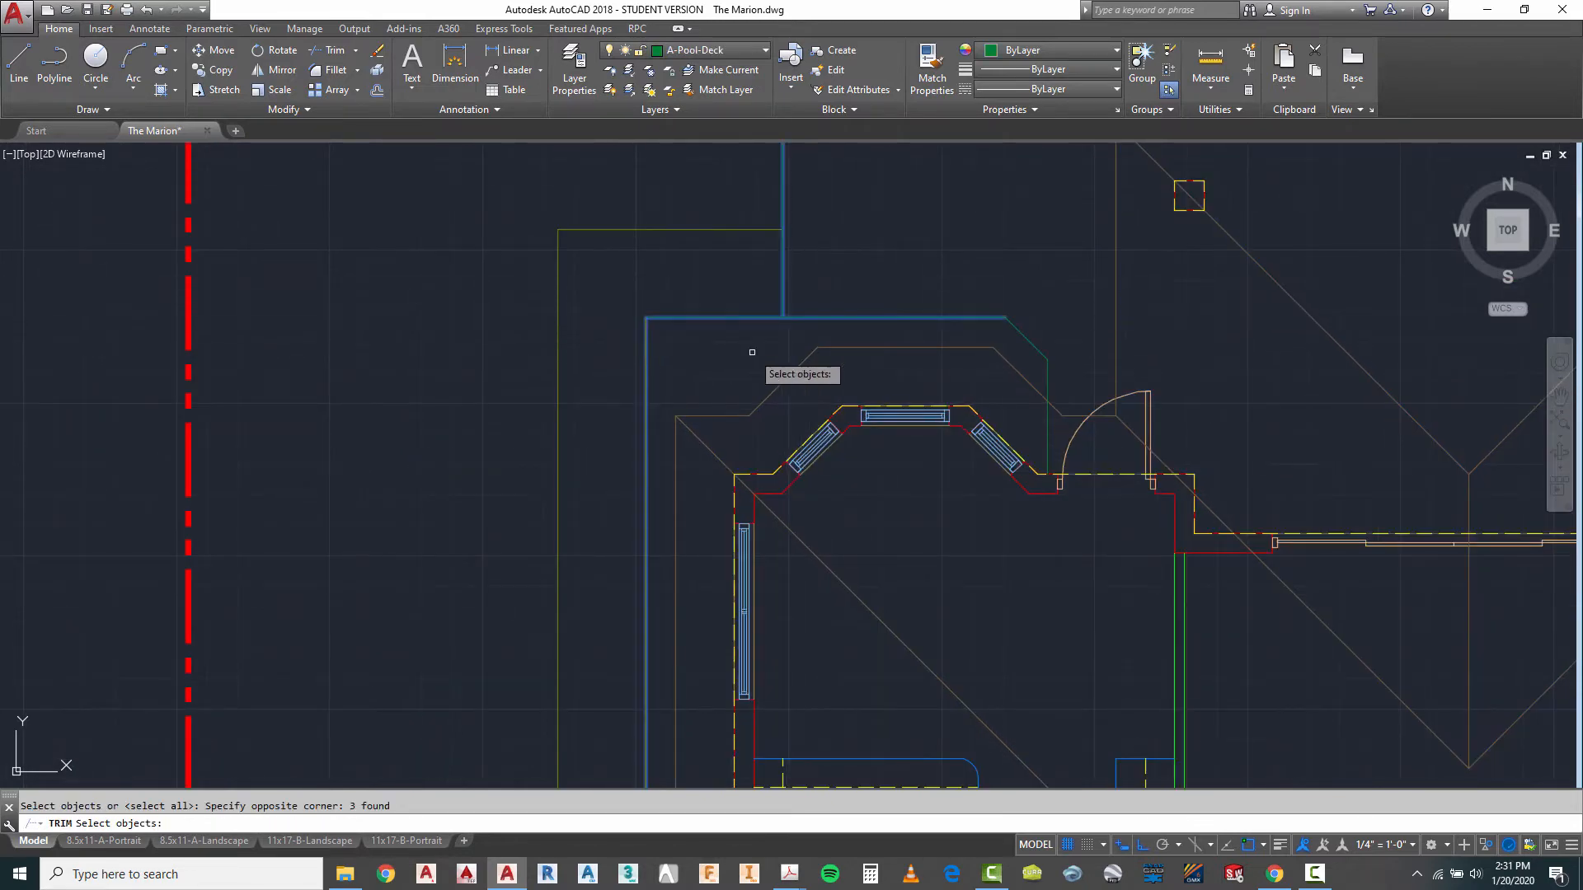
key("Return")
left_click(737, 318)
key("Escape")
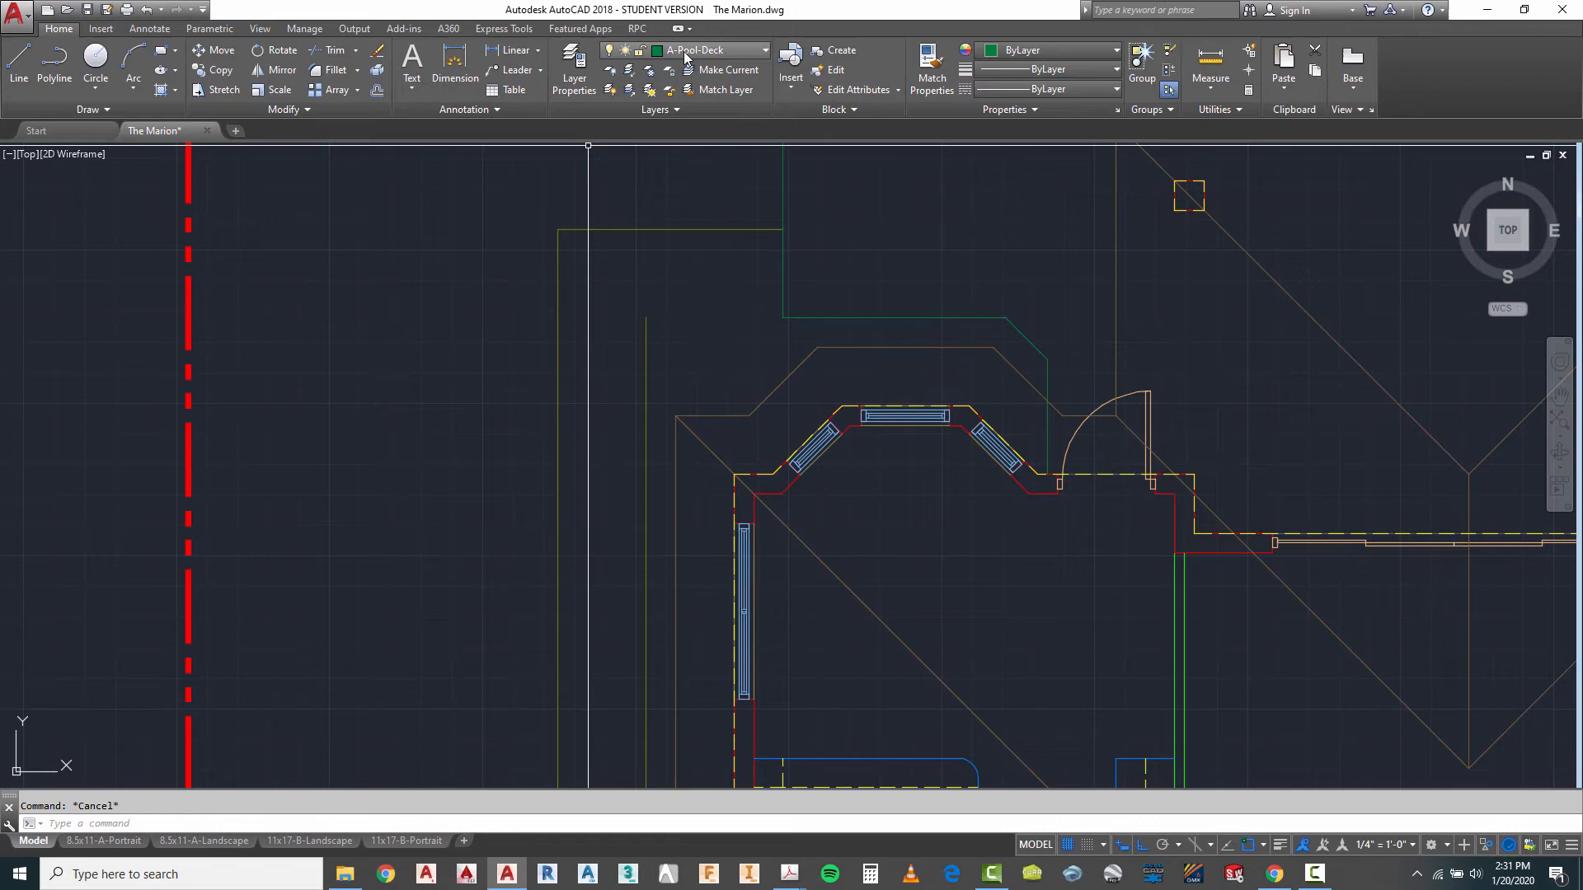
- Draw a line from the deck corner north of the bay west to the inner drive line's end and put it on the A-Drve layer
left_click(31, 70)
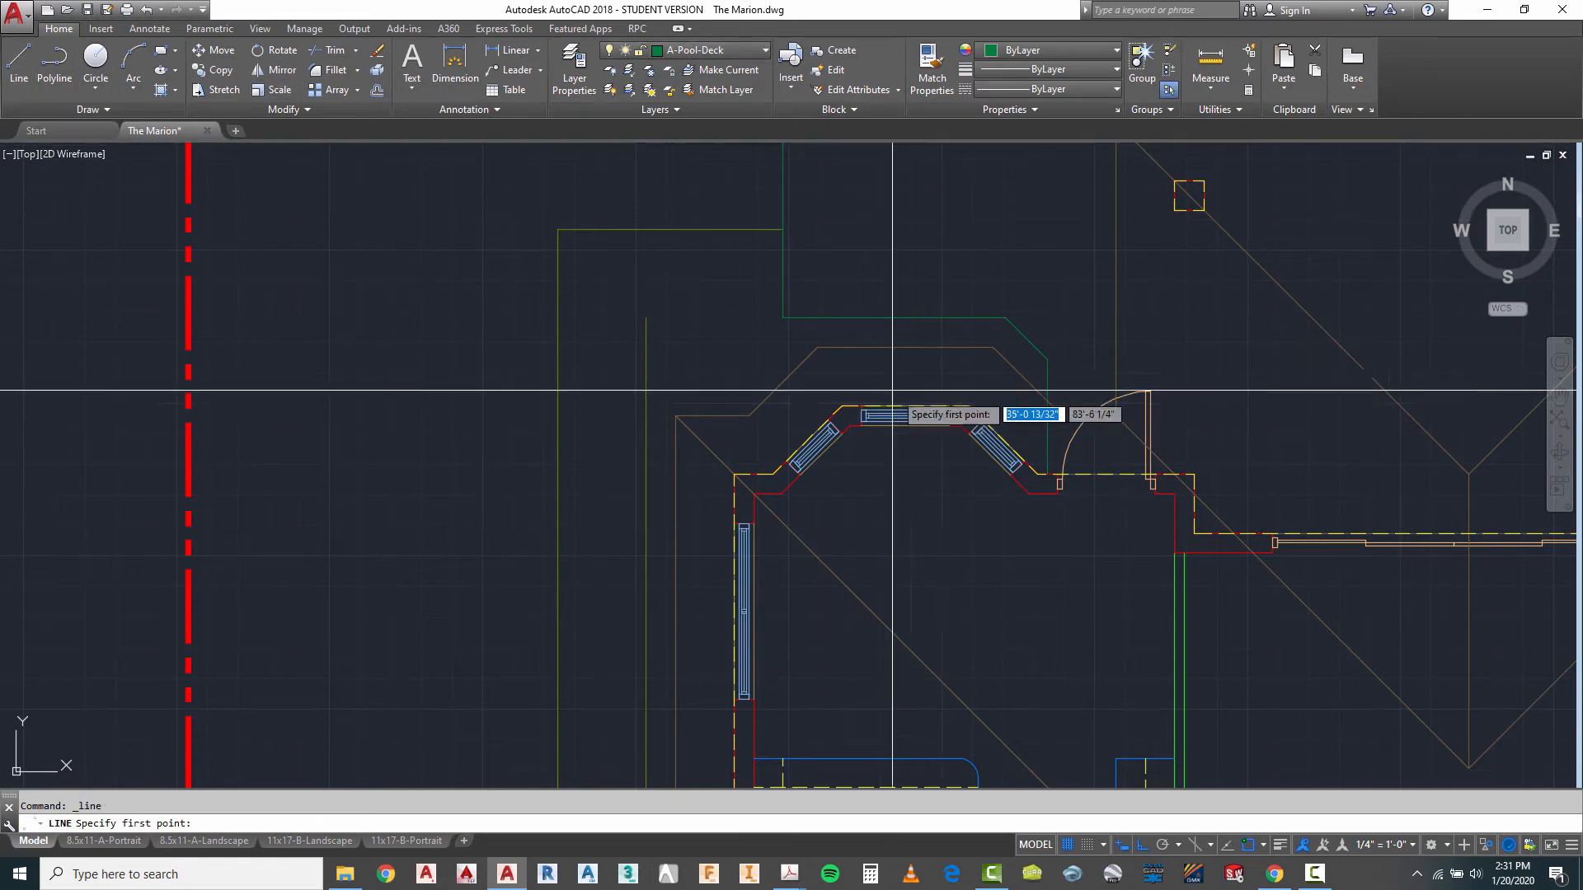
left_click(783, 318)
left_click(646, 318)
key("Escape")
left_click(689, 318)
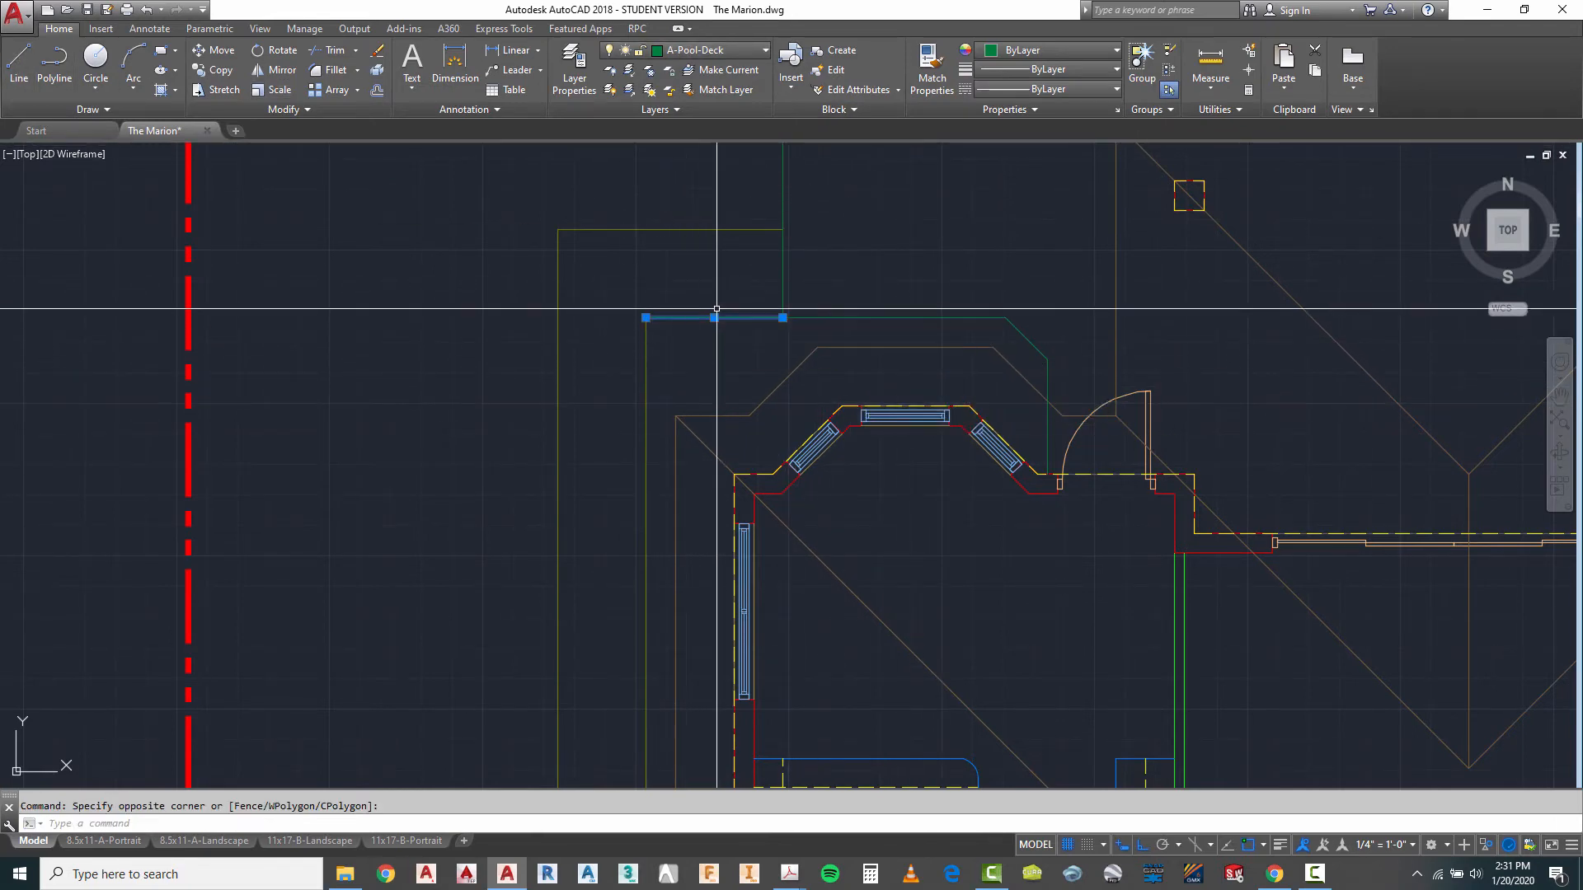
left_click(725, 50)
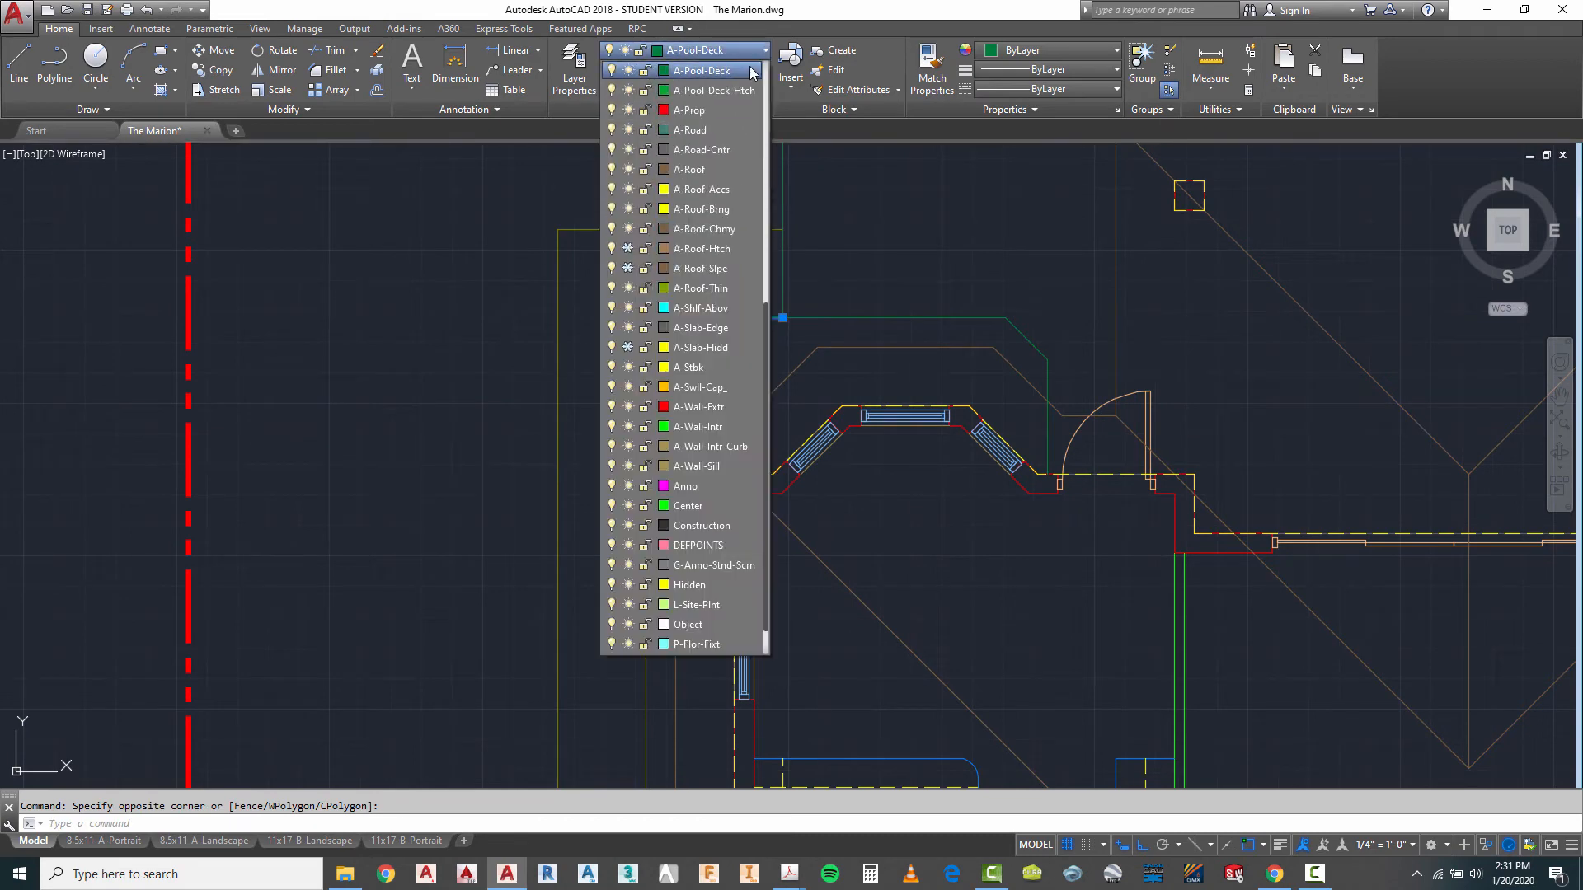
scroll(710, 149, "up", 7)
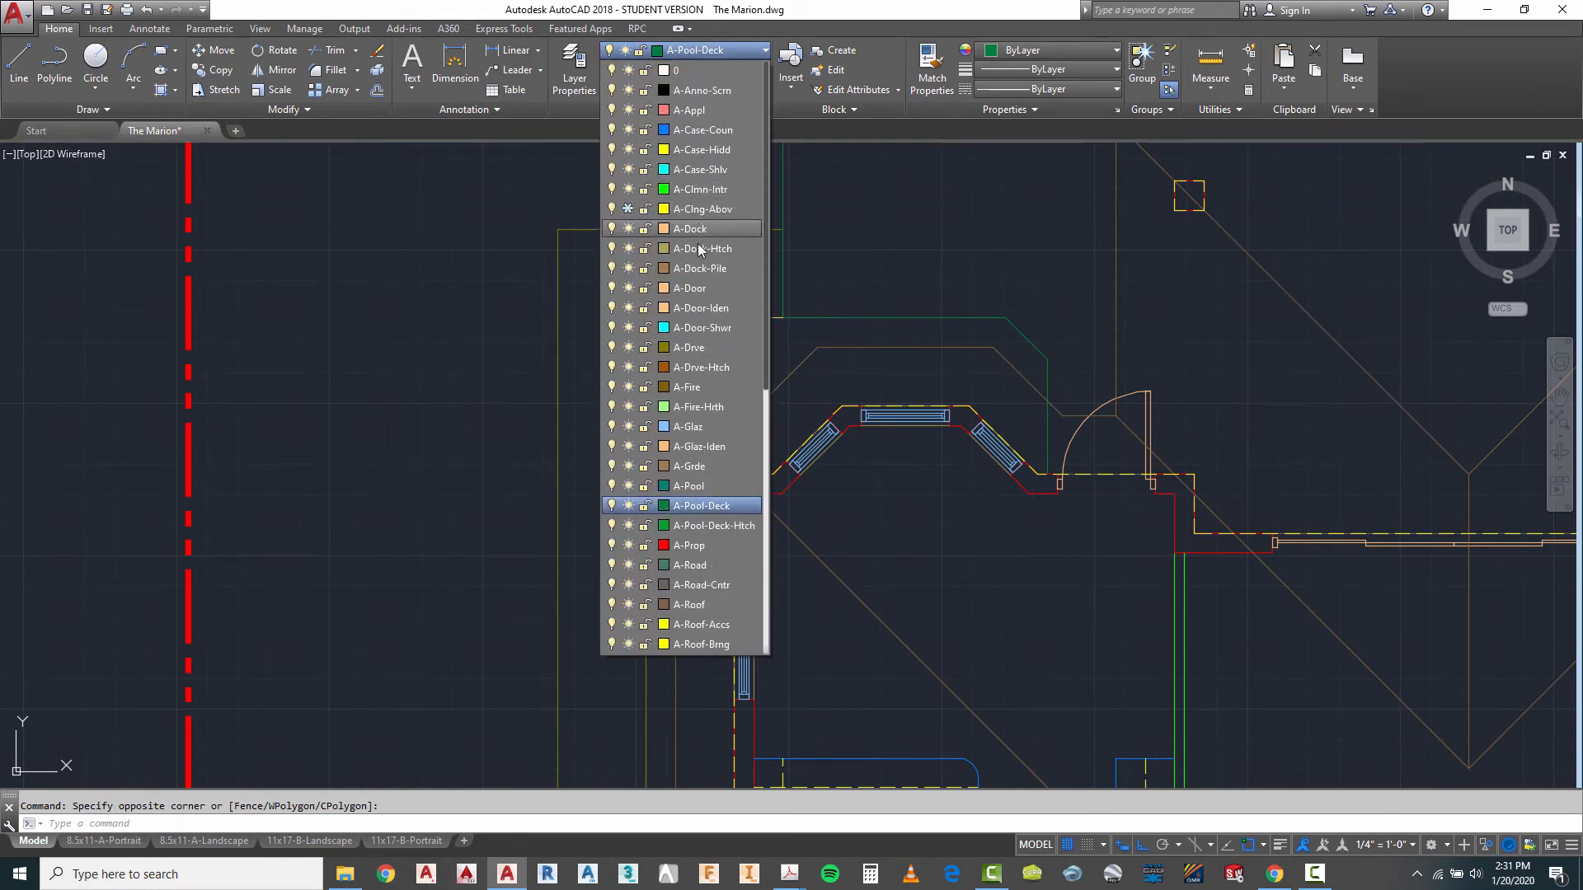
key("Escape")
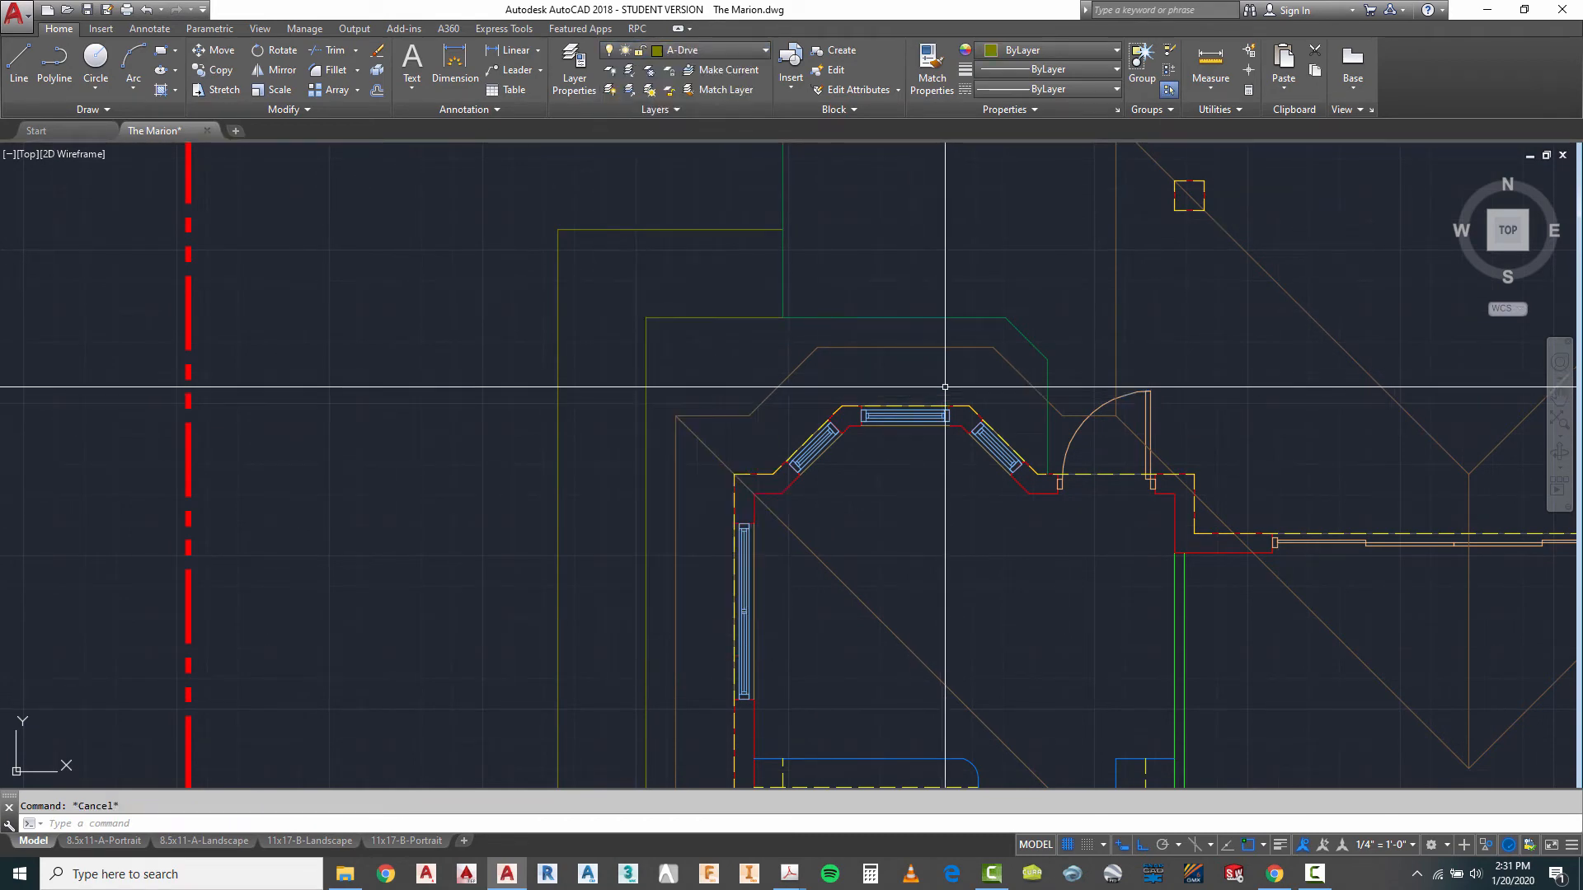
scroll(710, 149, "down", 5)
scroll(705, 223, "down", 2)
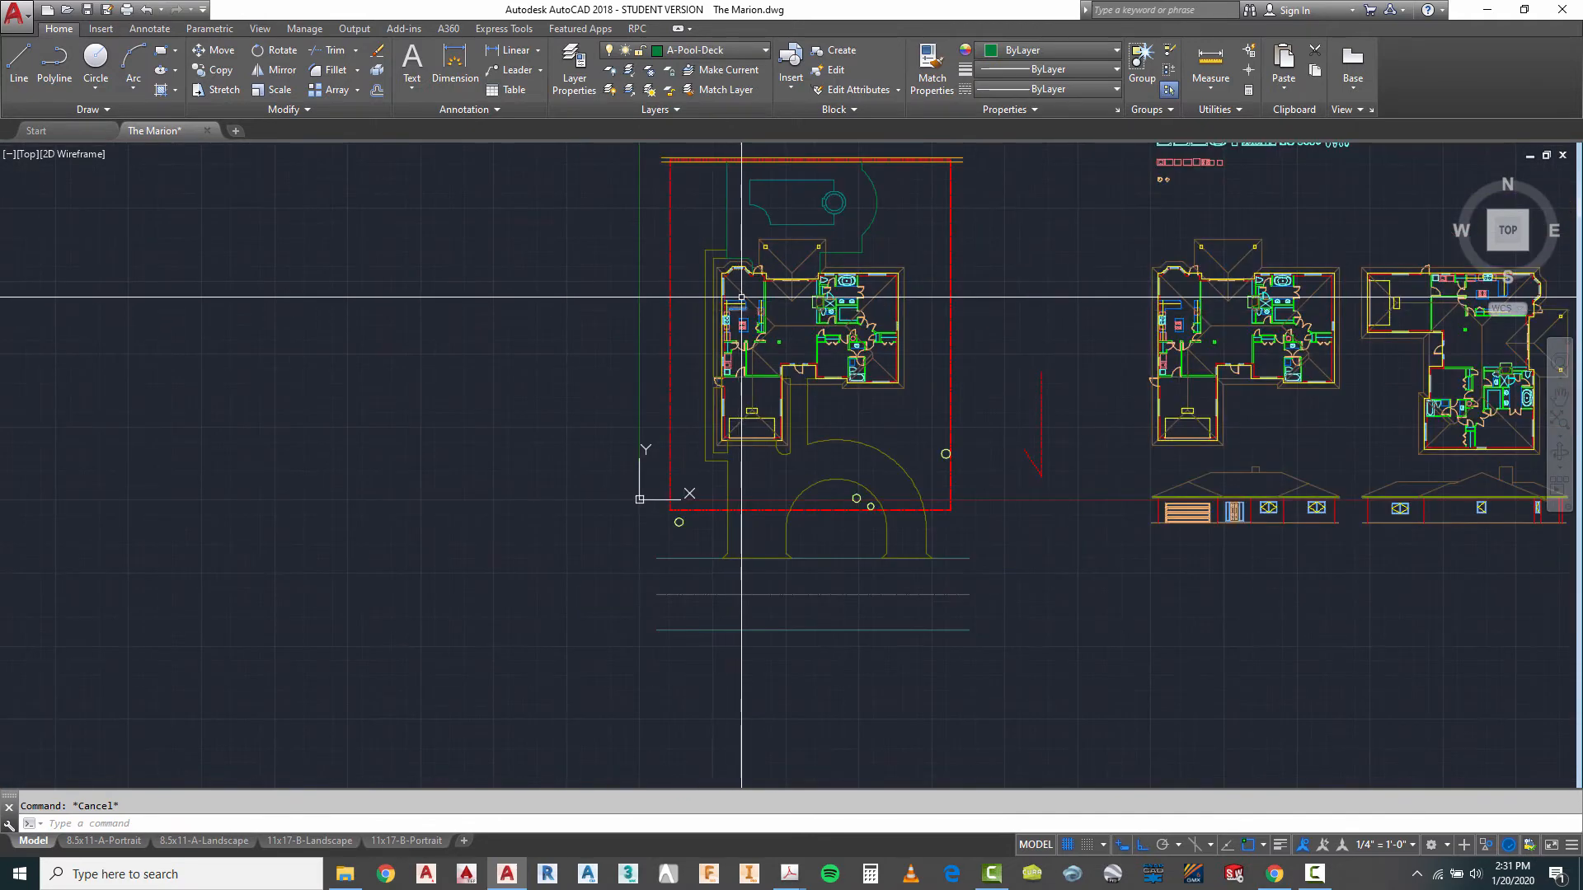
scroll(860, 270, "up", 2)
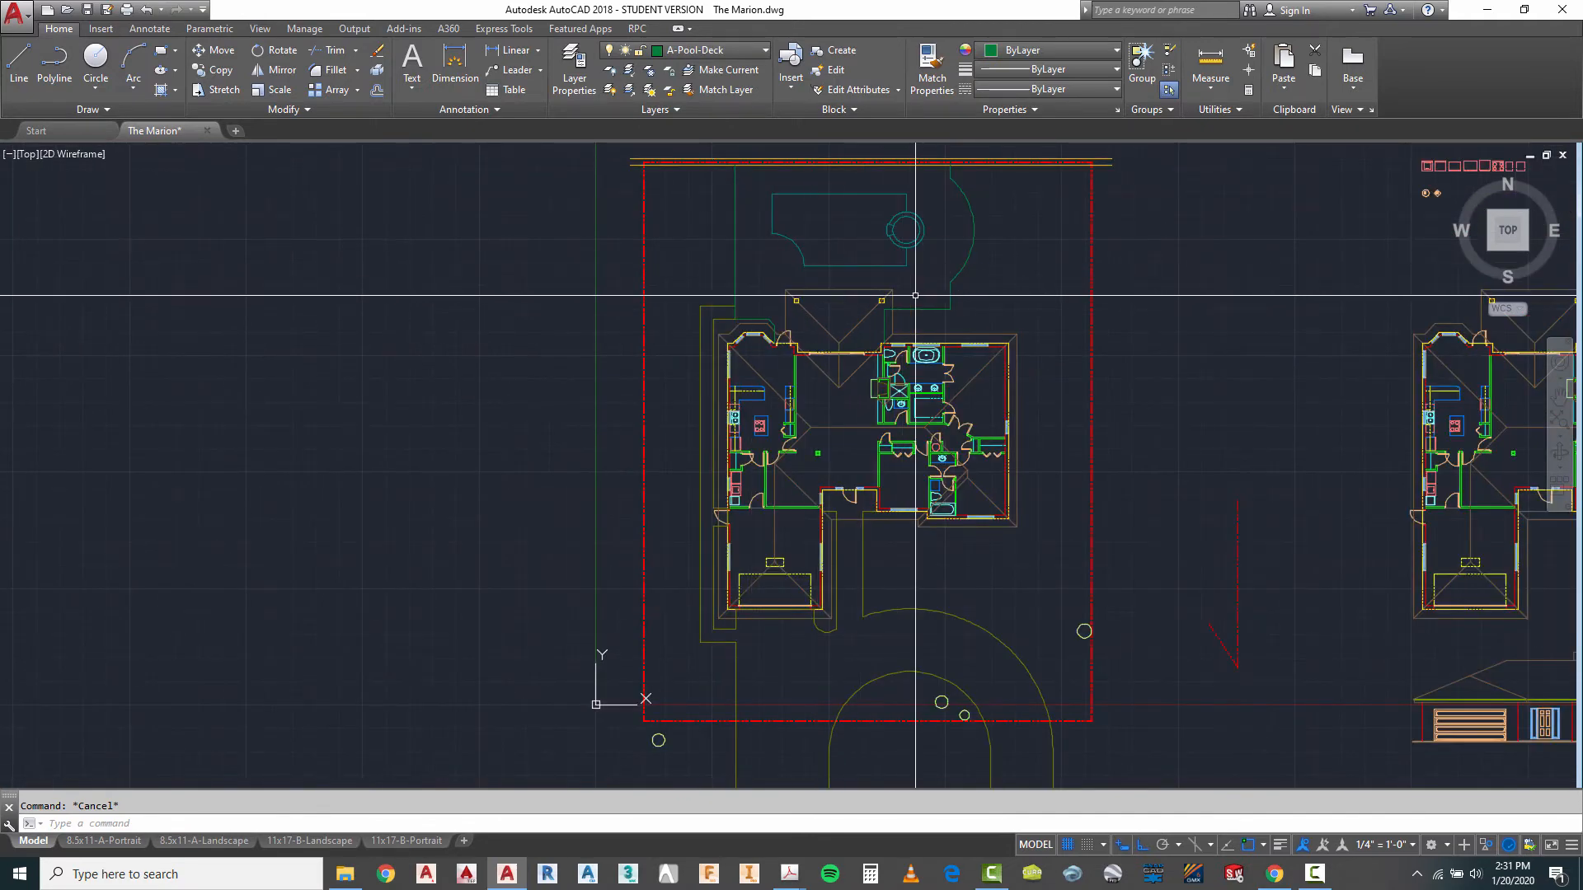
scroll(782, 182, "up", 2)
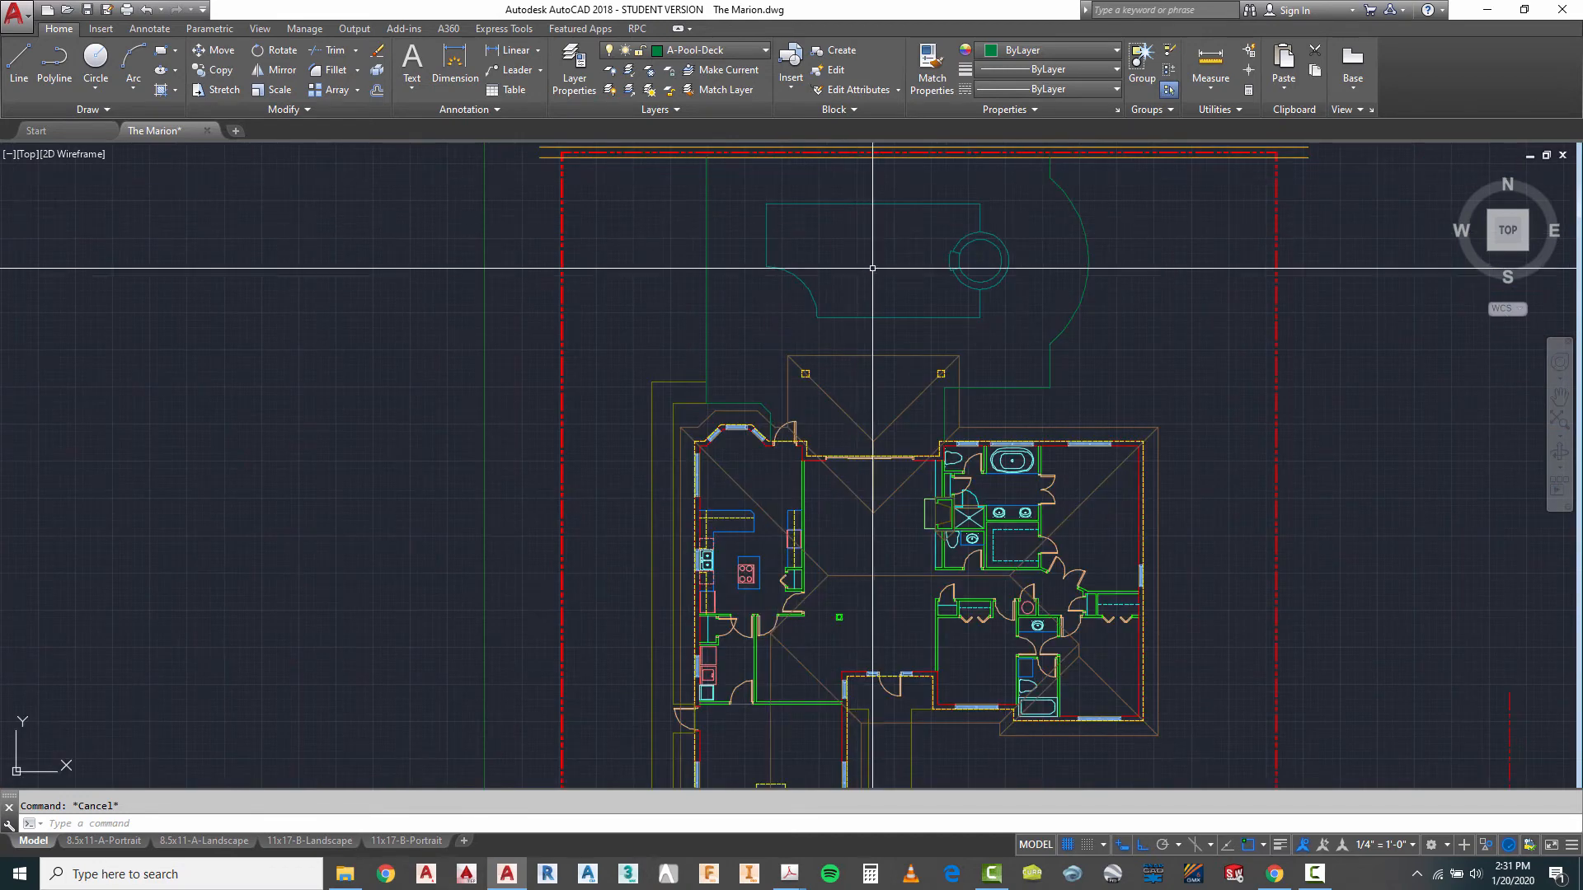
scroll(818, 271, "down", 2)
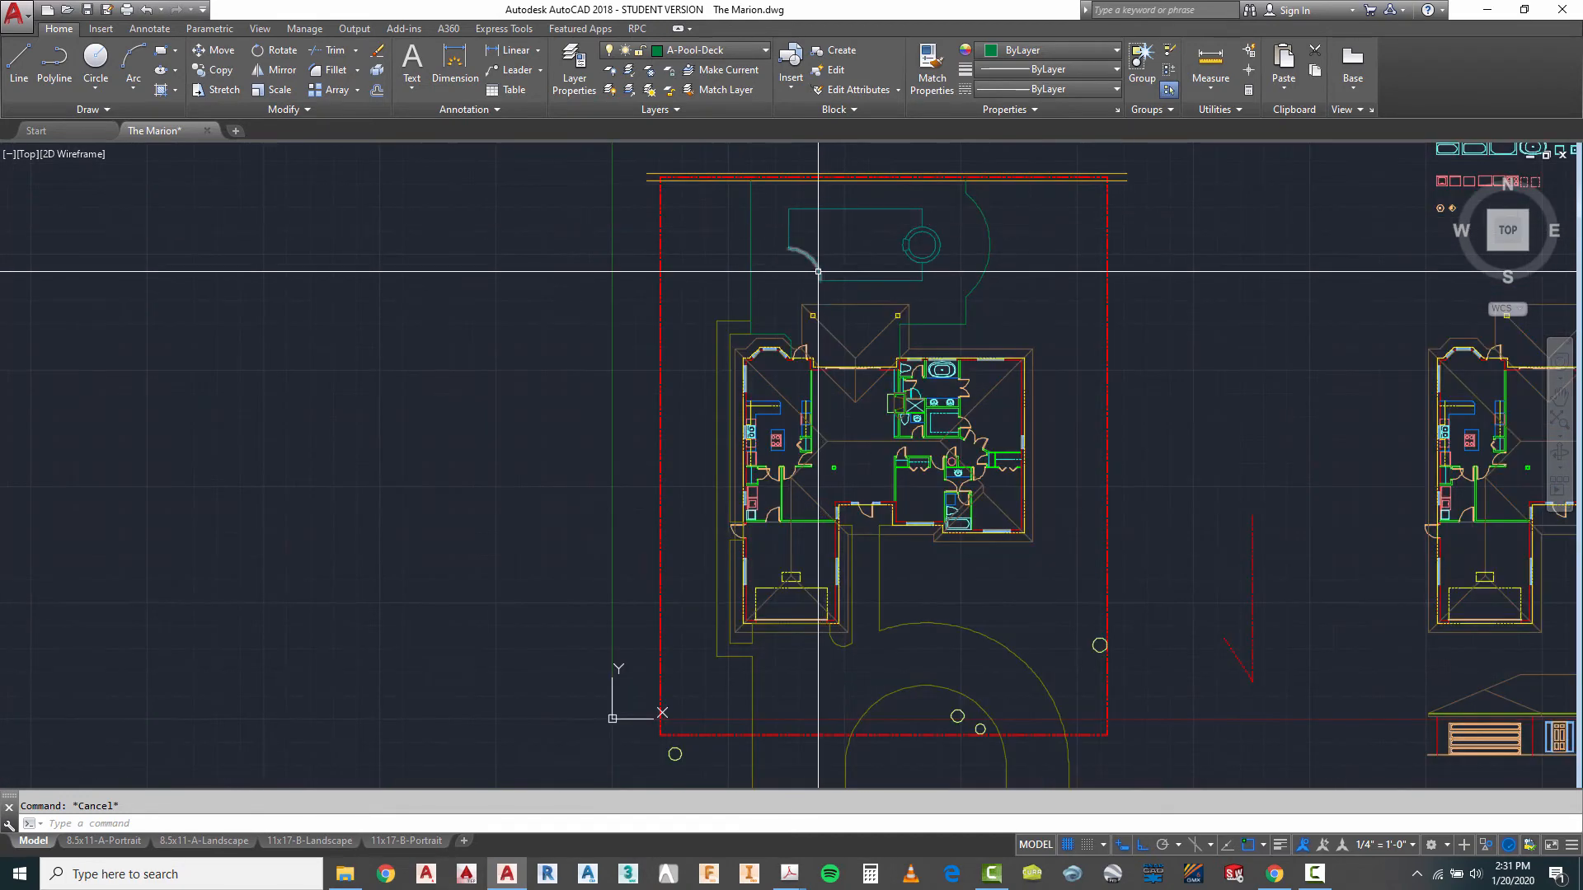
scroll(816, 271, "up", 3)
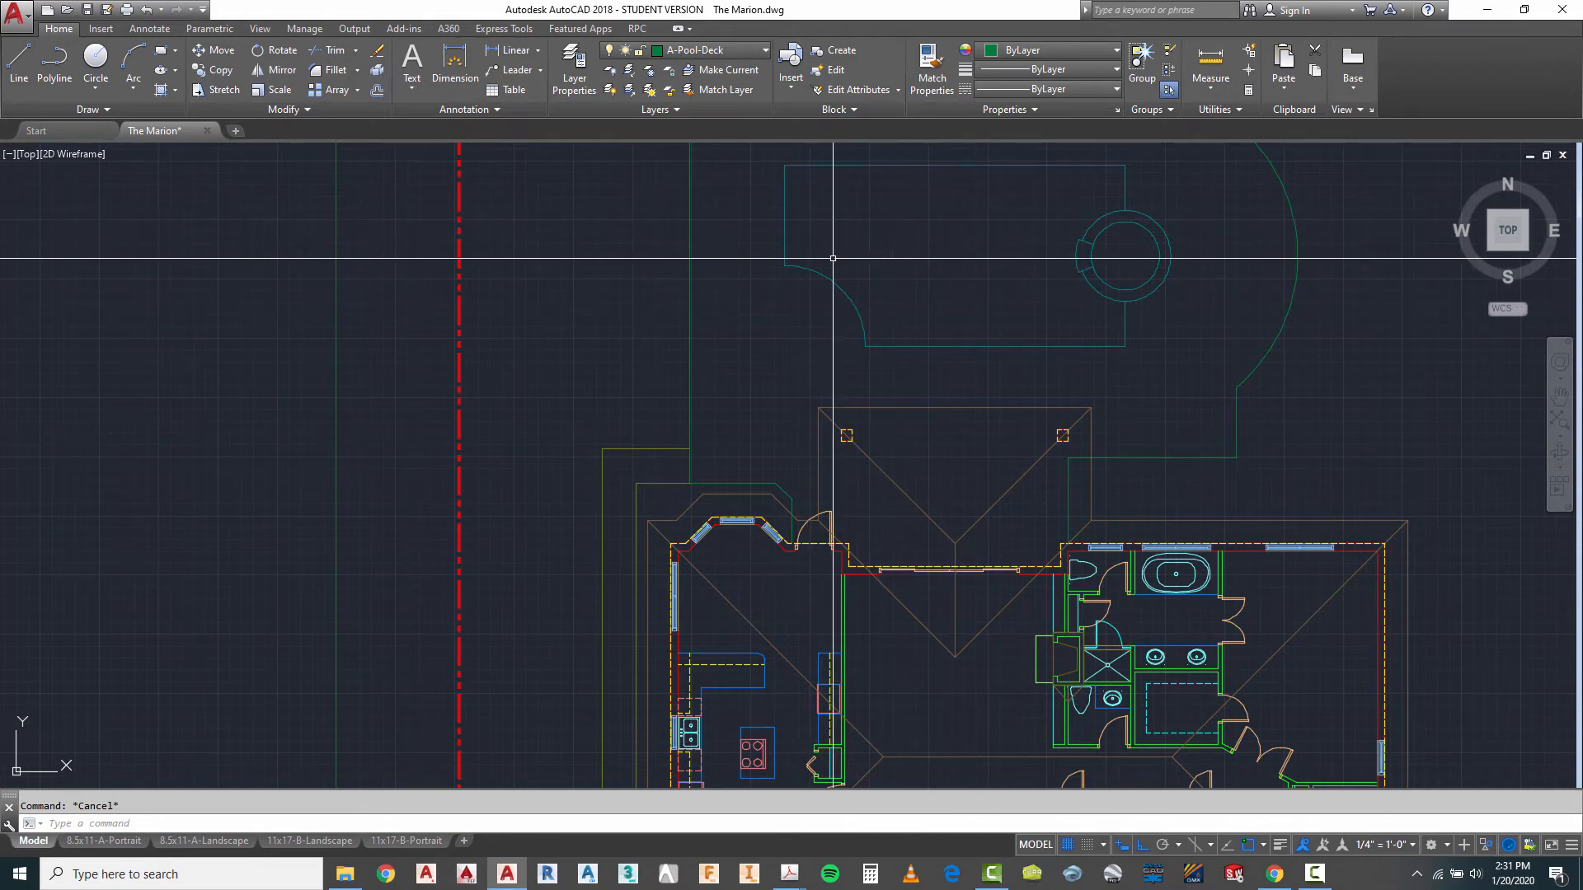
- Review the pool deck outline, driveway lines and house on the site plan at overall and close range
scroll(816, 247, "down", 2)
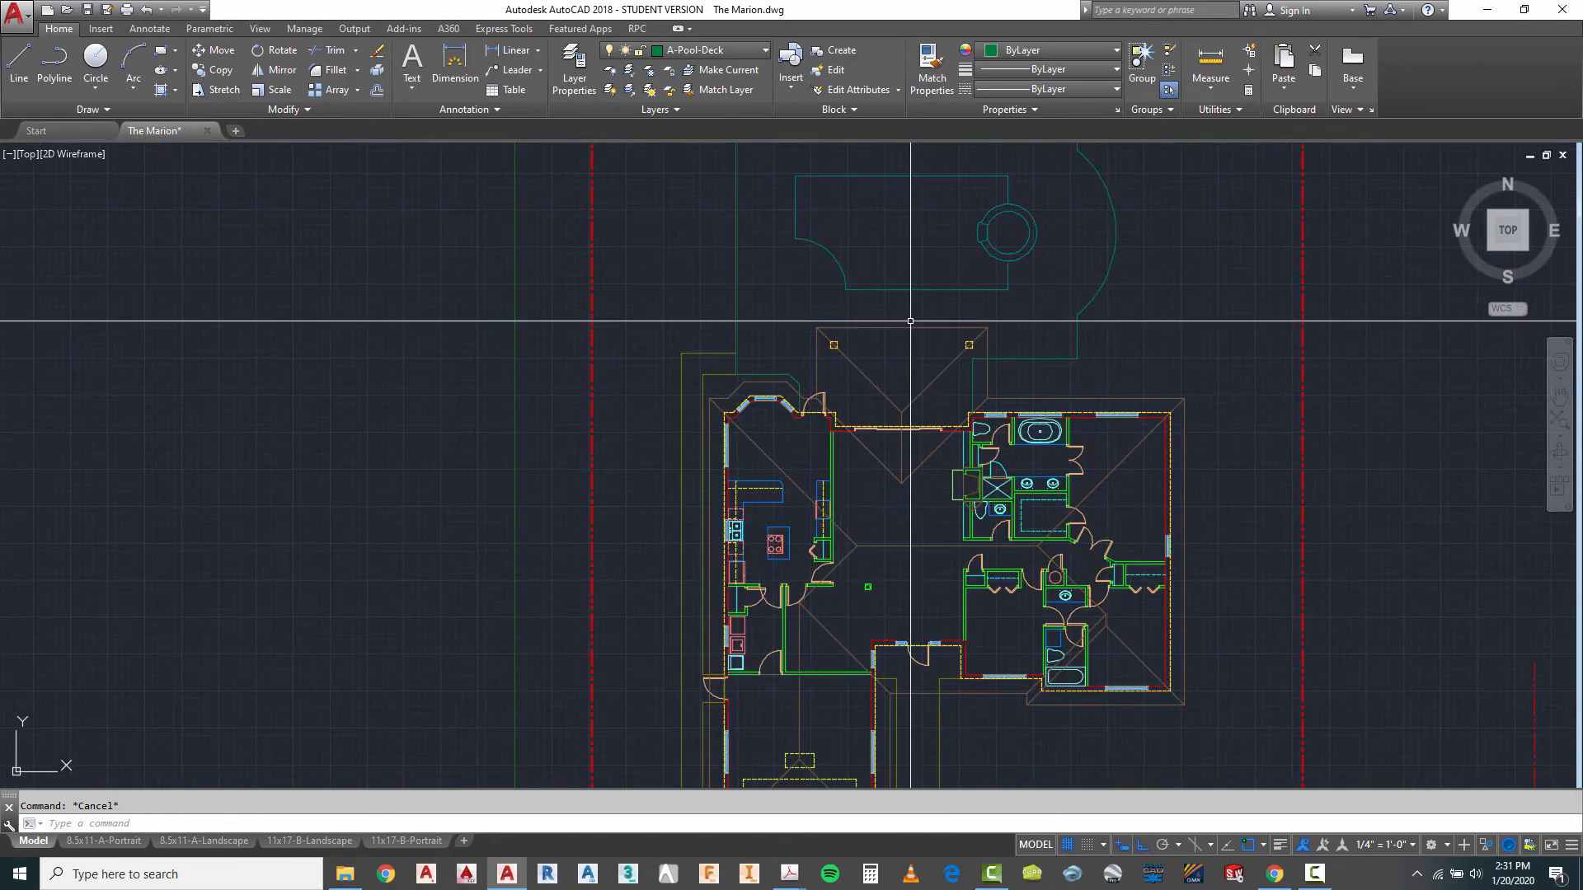
scroll(888, 406, "down", 2)
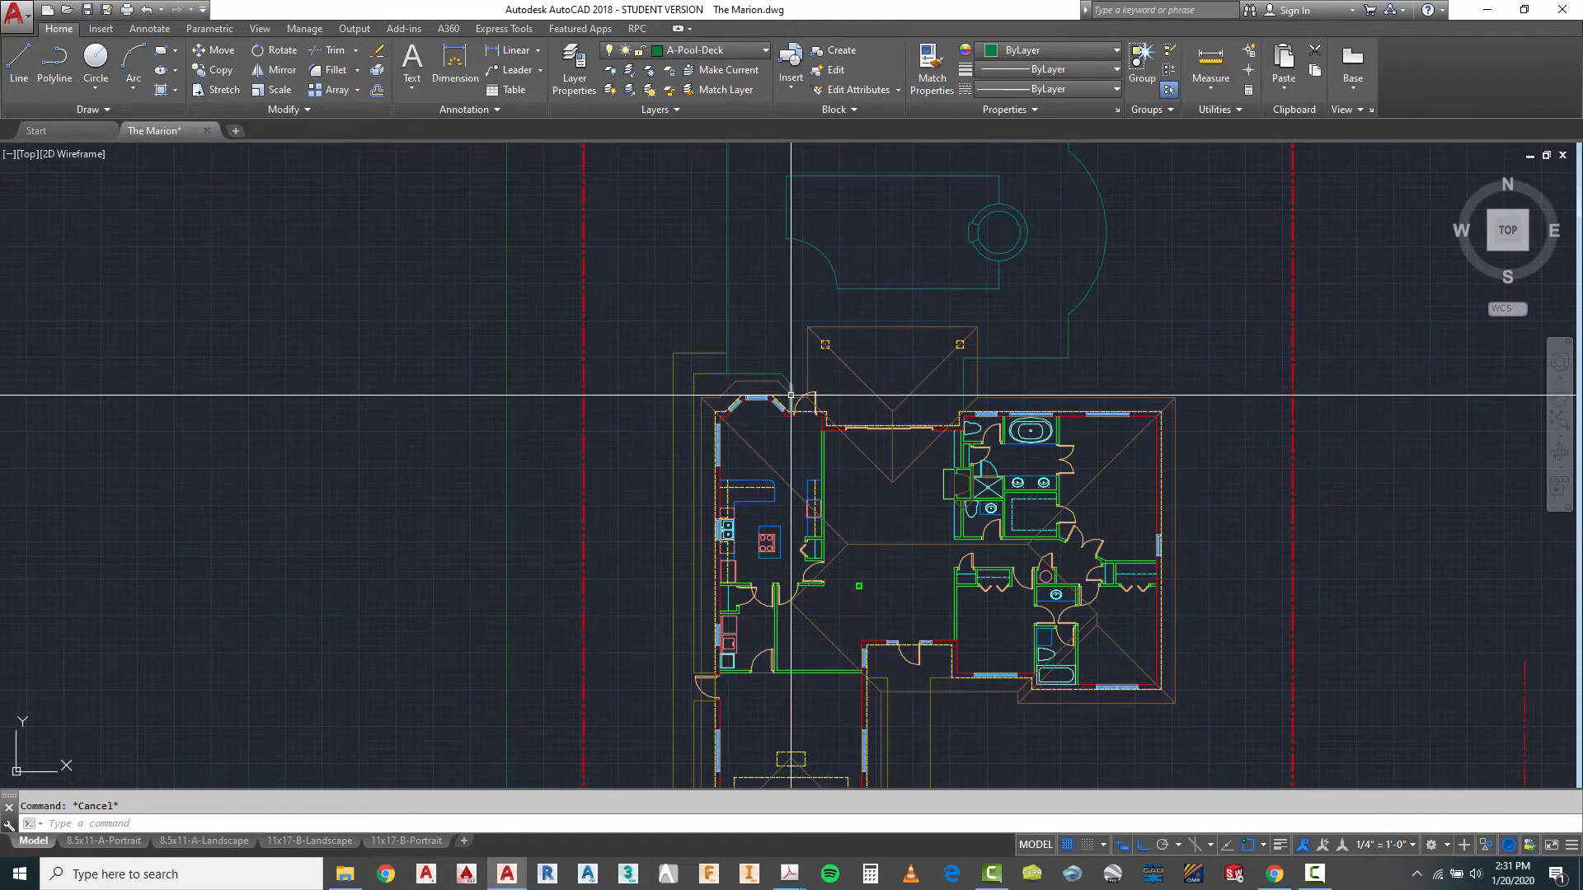
scroll(876, 361, "down", 2)
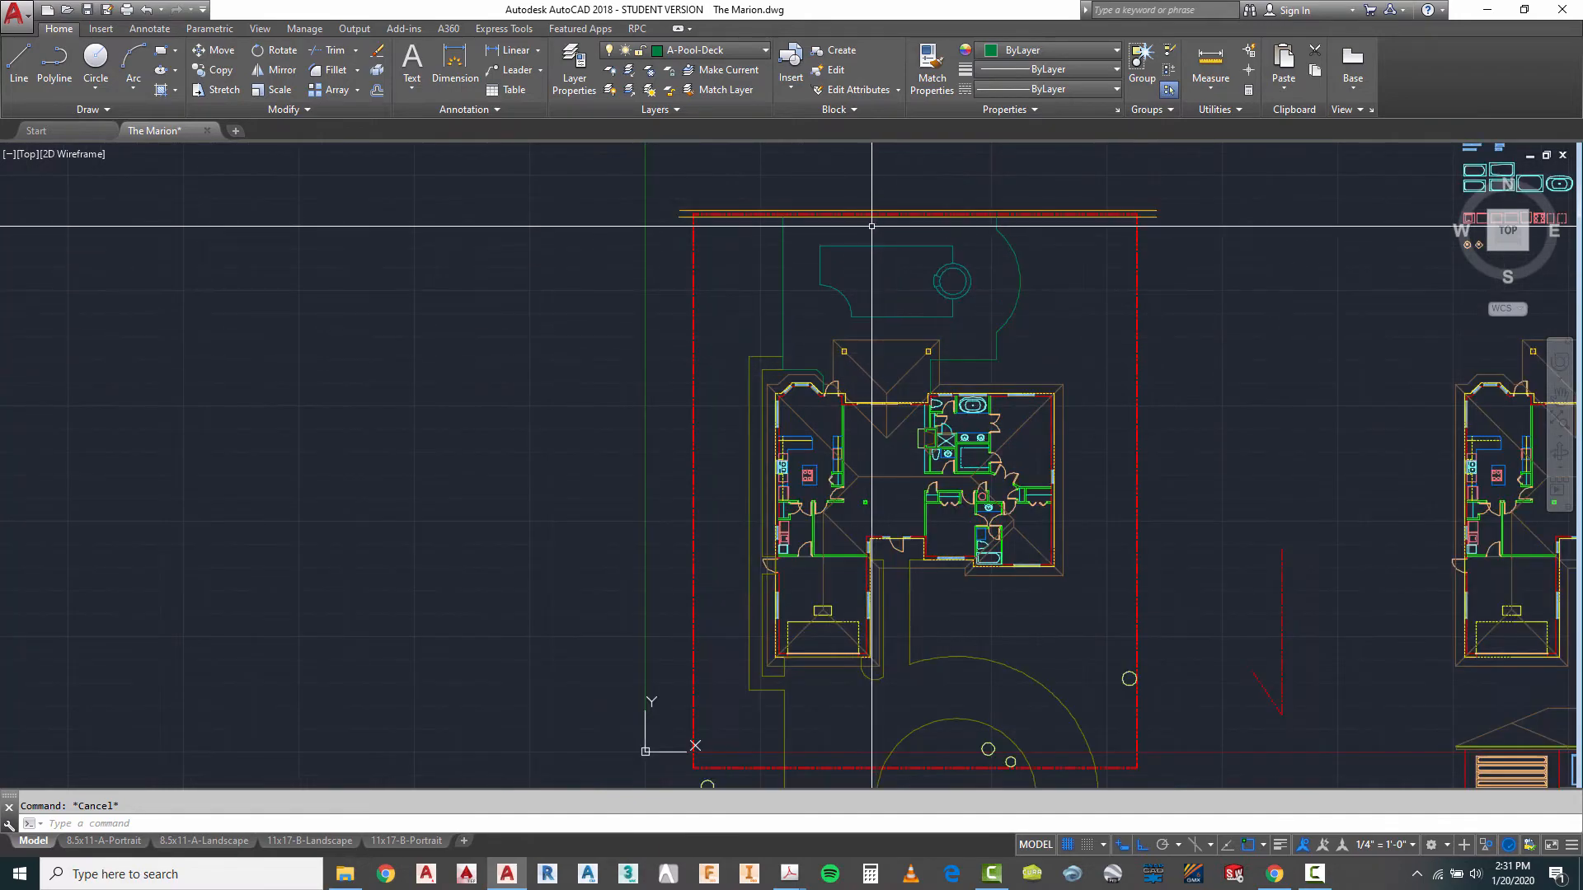
scroll(866, 184, "up", 2)
scroll(877, 182, "down", 2)
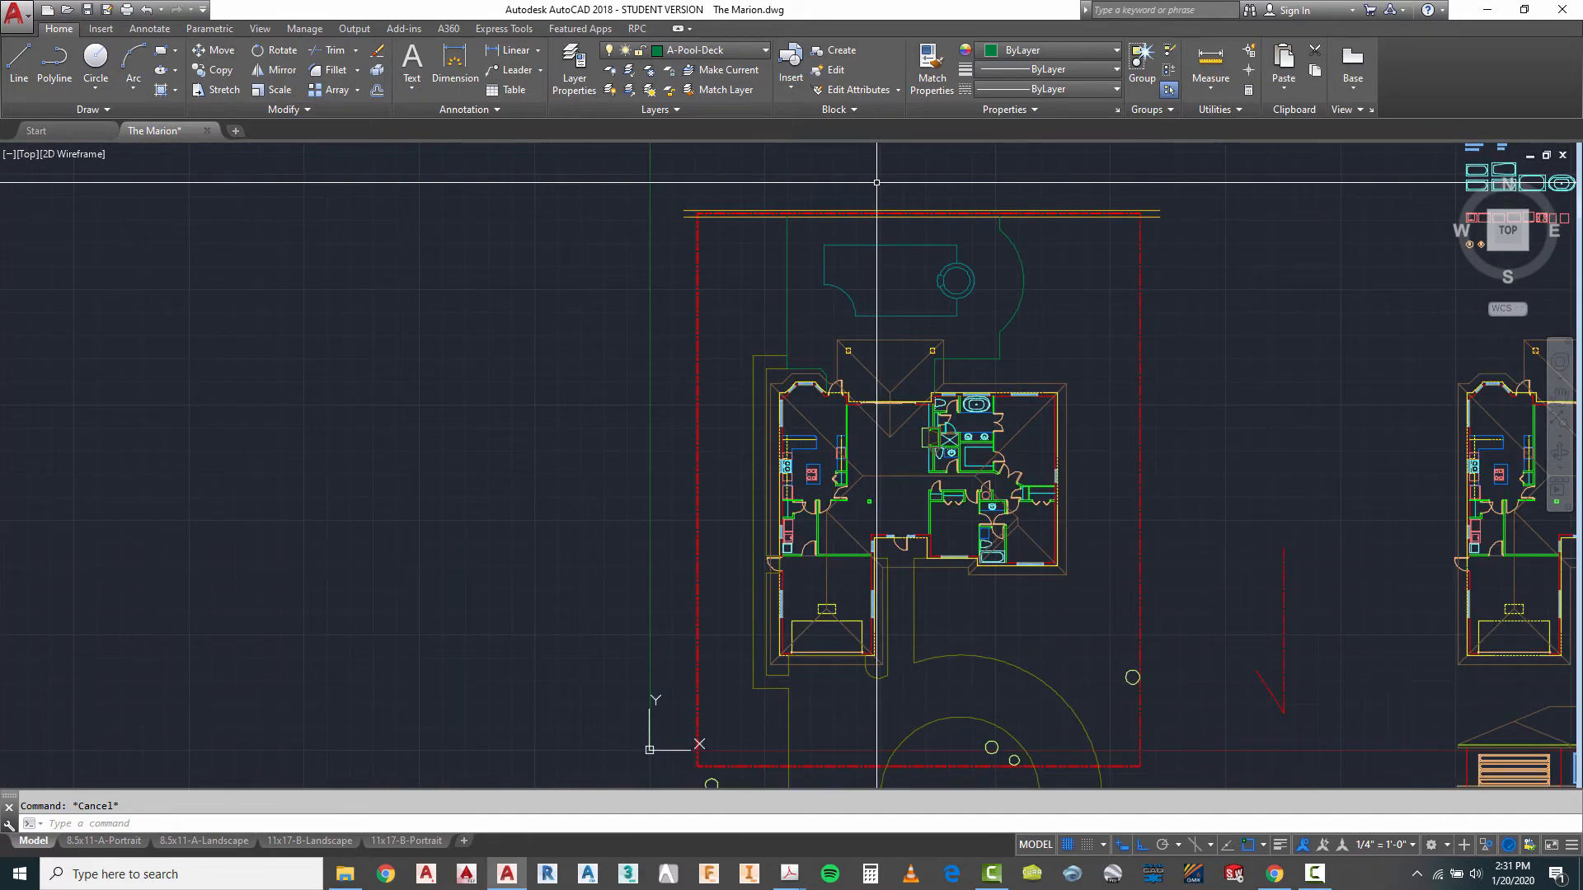
scroll(930, 521, "down", 2)
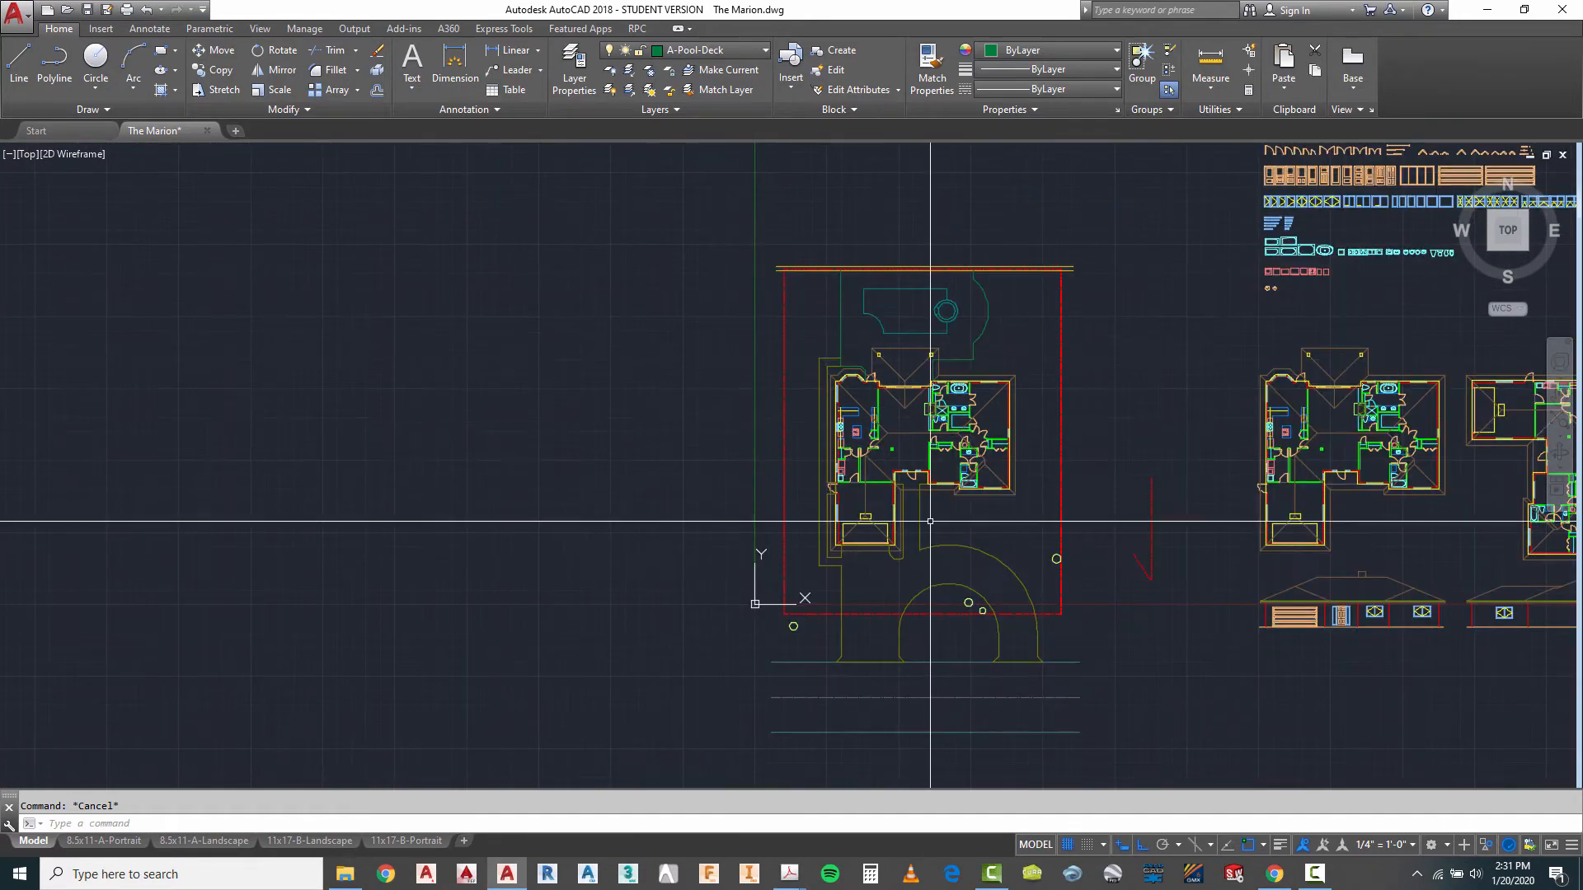
scroll(843, 544, "up", 2)
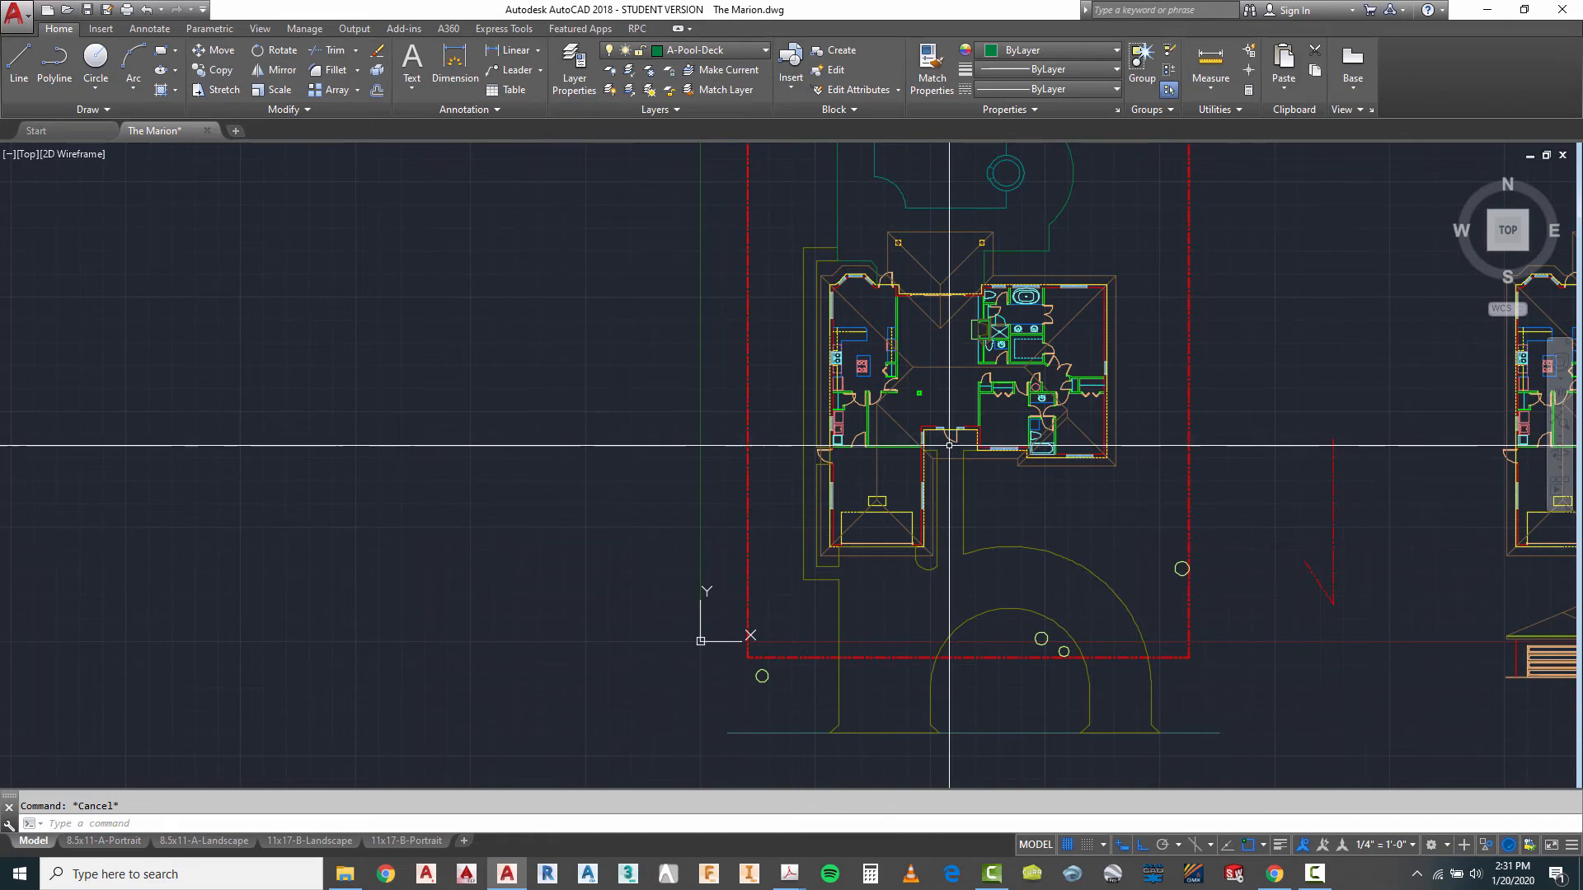
scroll(907, 236, "up", 4)
scroll(911, 447, "down", 2)
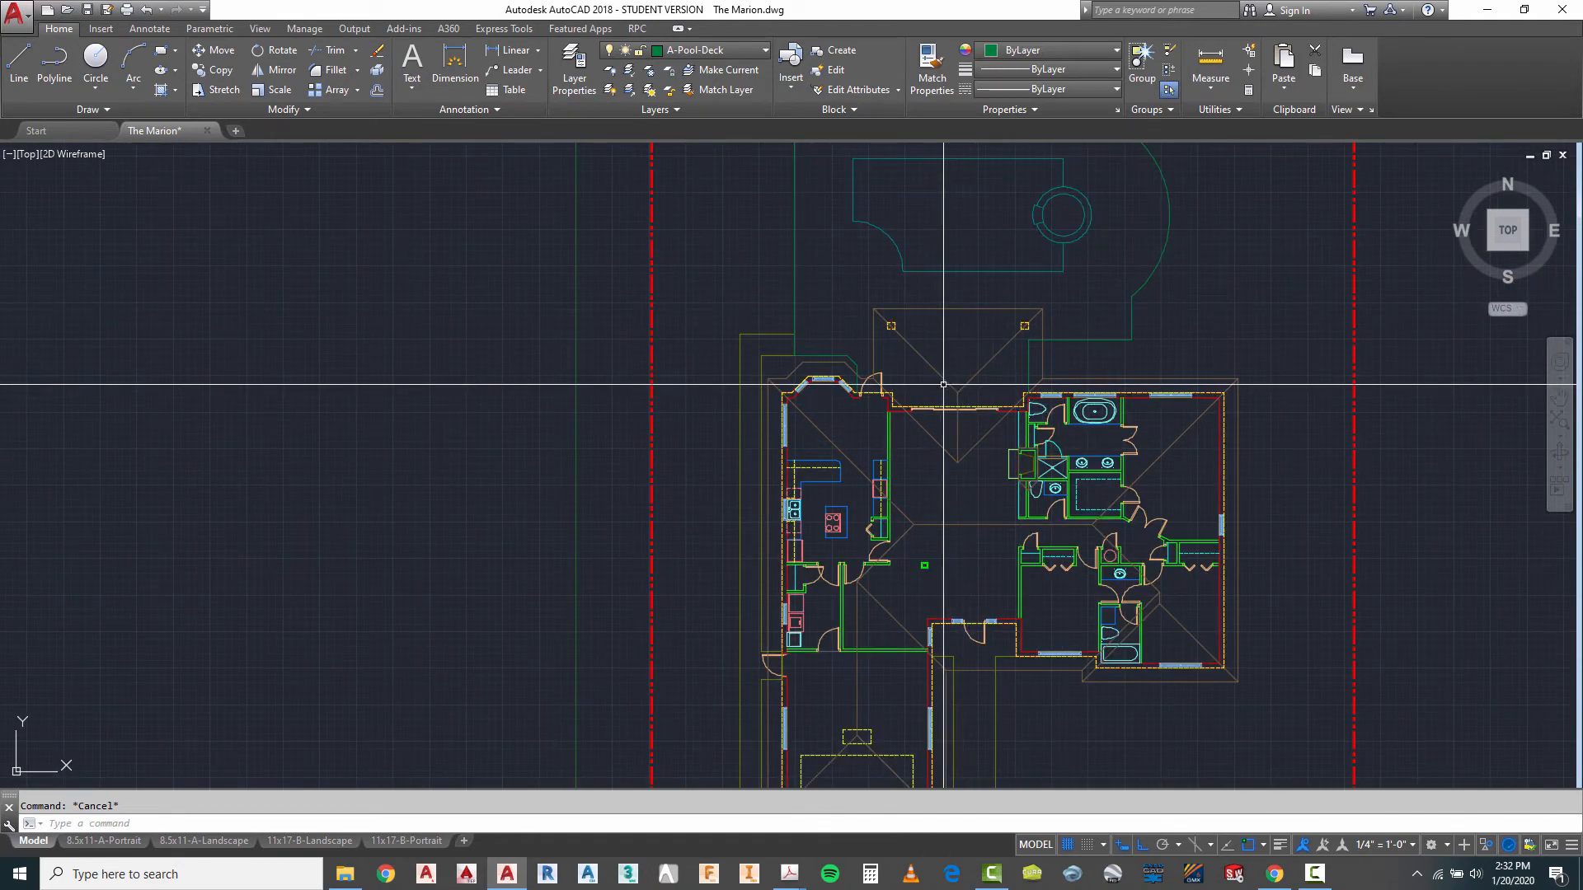
scroll(940, 371, "up", 2)
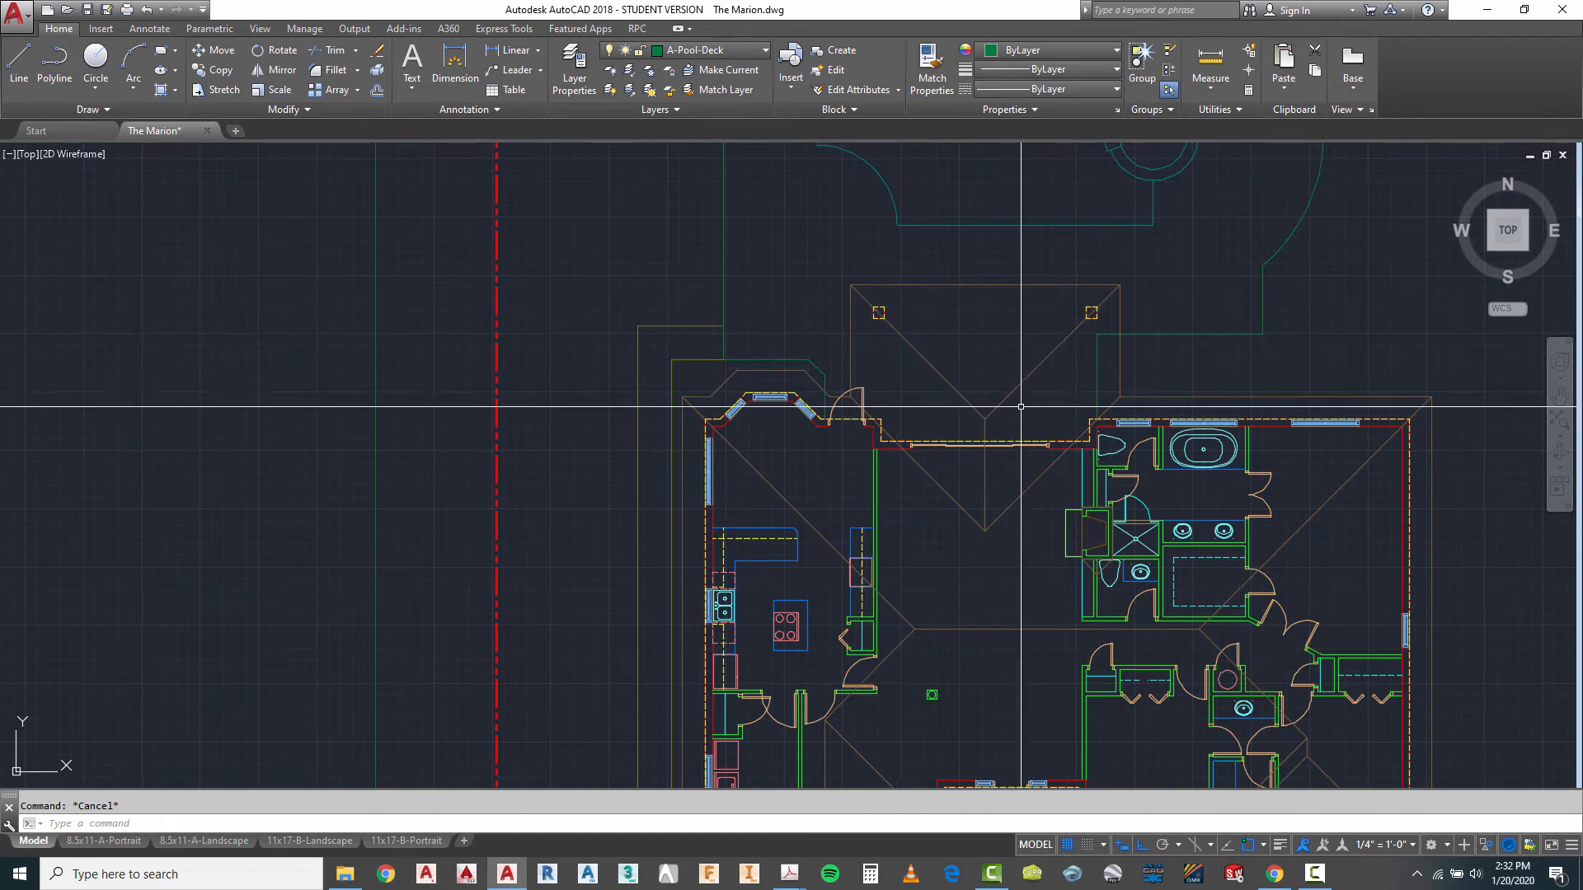
scroll(993, 257, "down", 2)
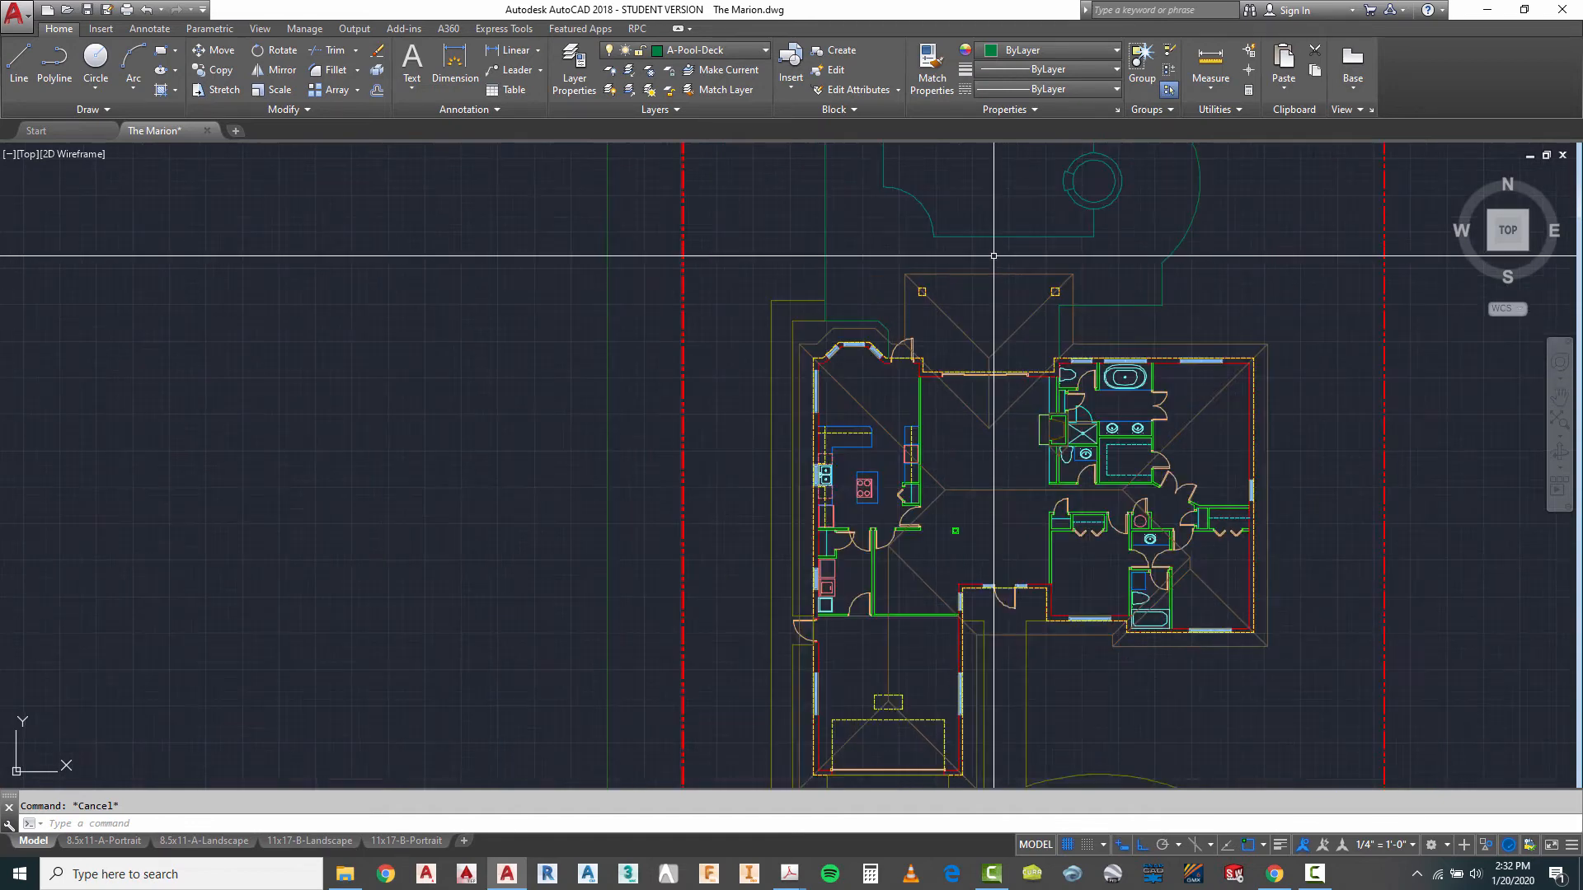
scroll(993, 256, "down", 2)
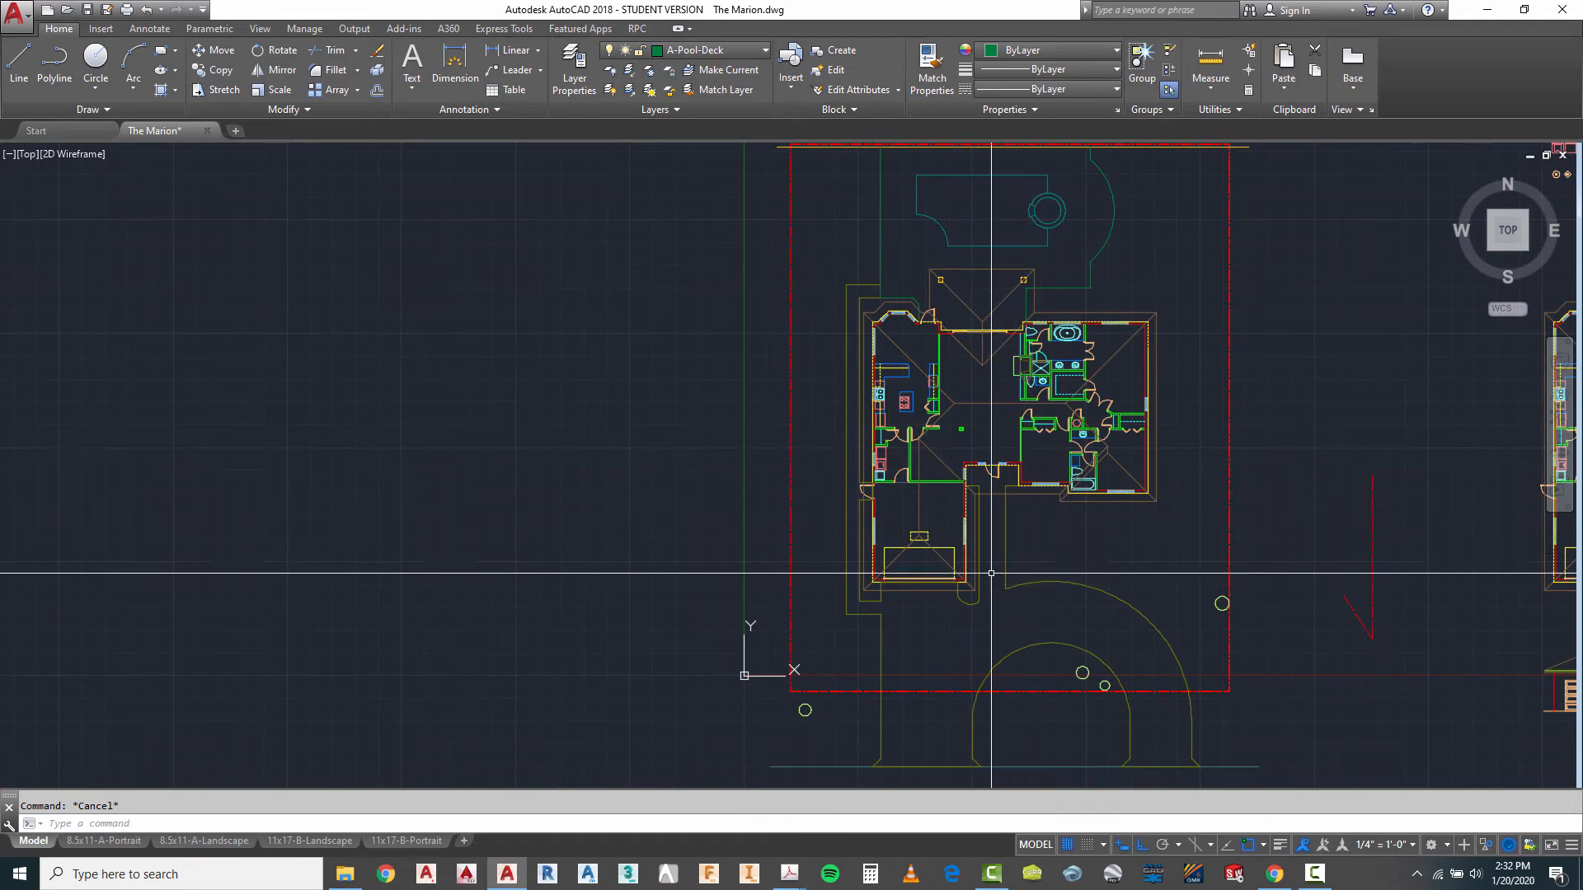
- Freeze the A-Roof layer by picking the roof outline over the rear patio
scroll(953, 239, "up", 2)
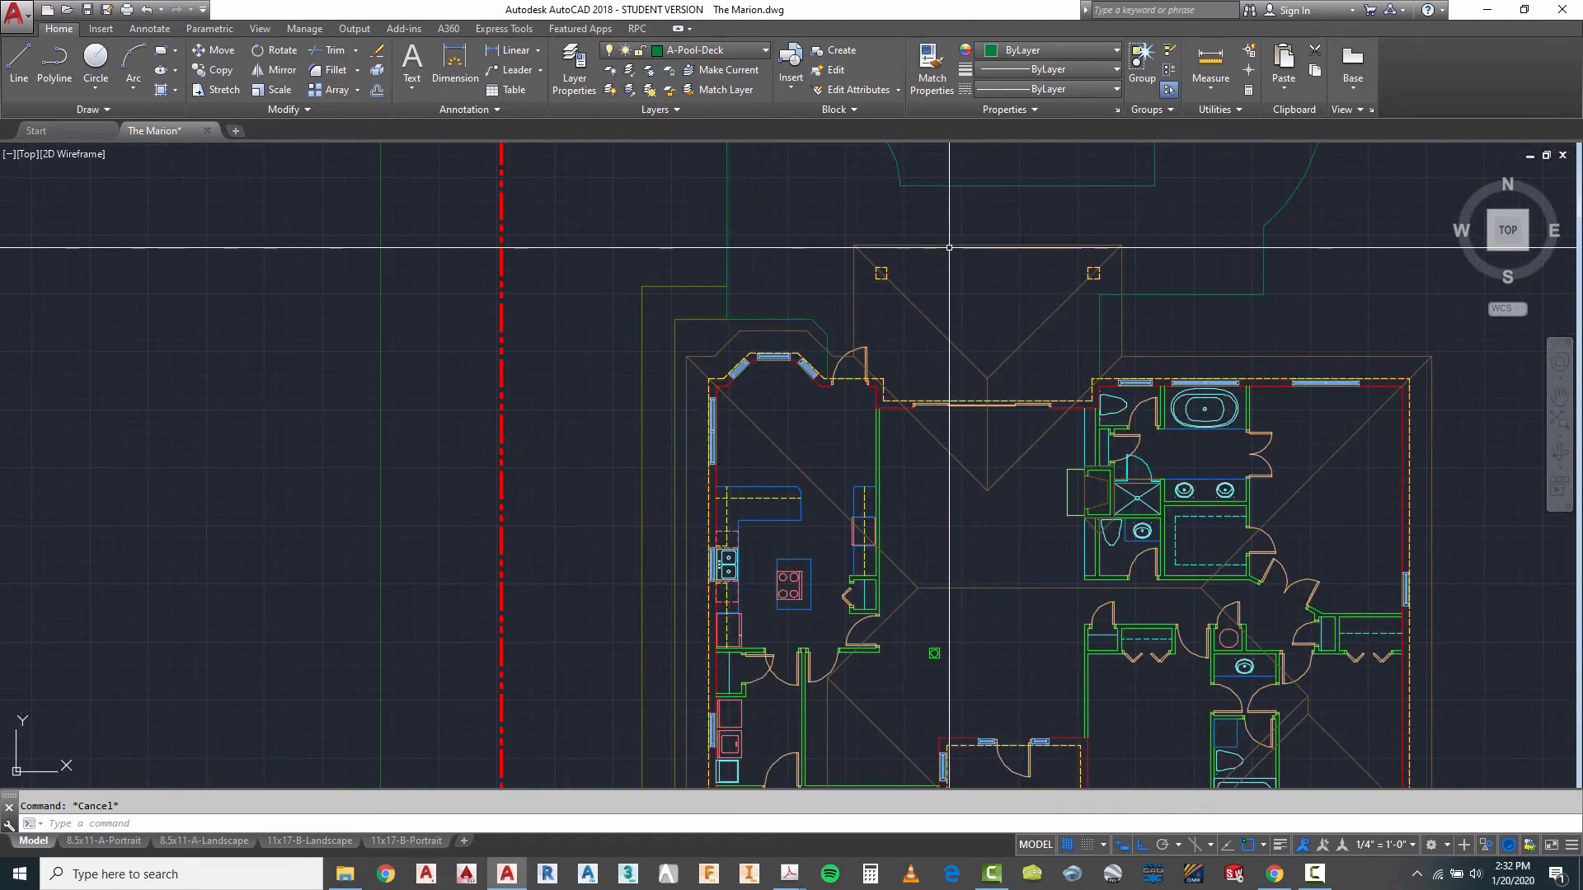
left_click(903, 304)
right_click(942, 284)
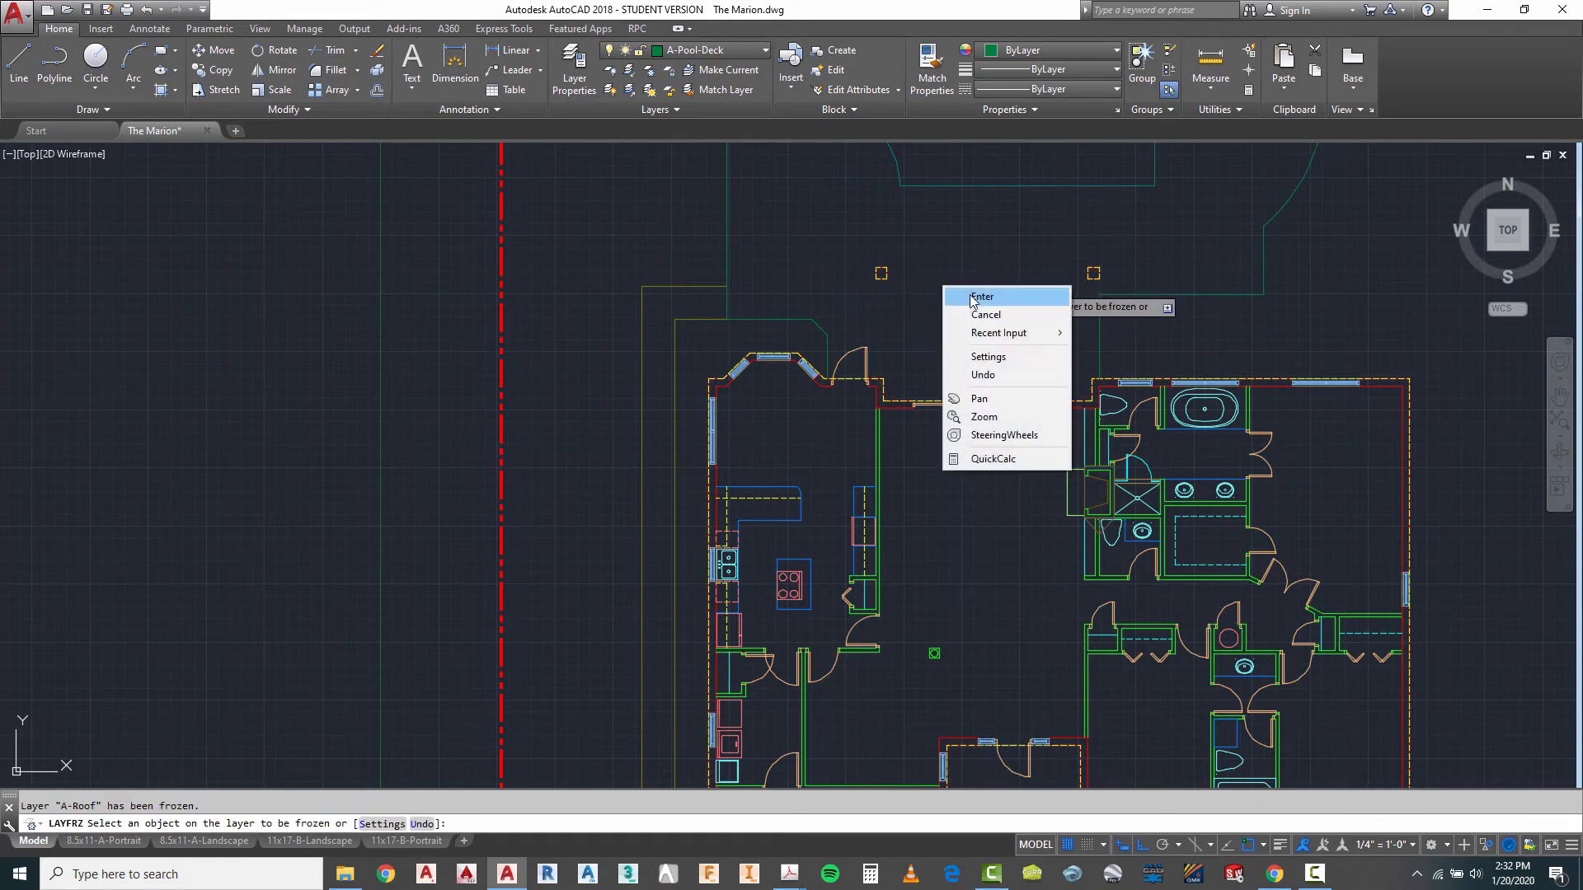
left_click(957, 292)
- Examine the site plan without the roof, including the rear wall and the deck edges near the bay and patio doors
scroll(926, 323, "down", 3)
scroll(941, 349, "up", 2)
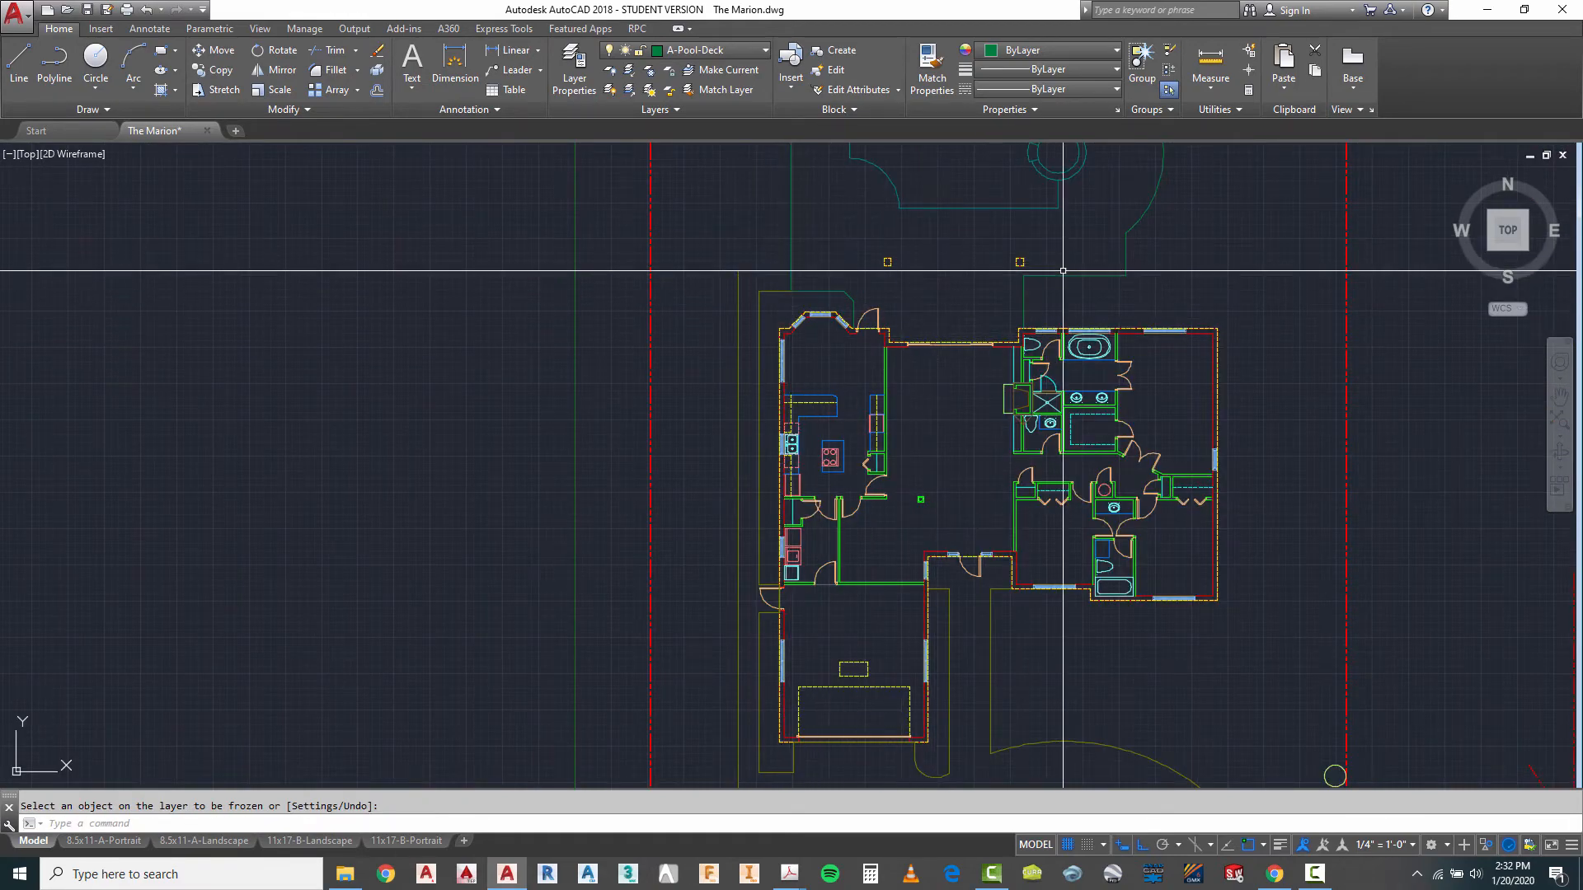
scroll(1026, 328, "down", 2)
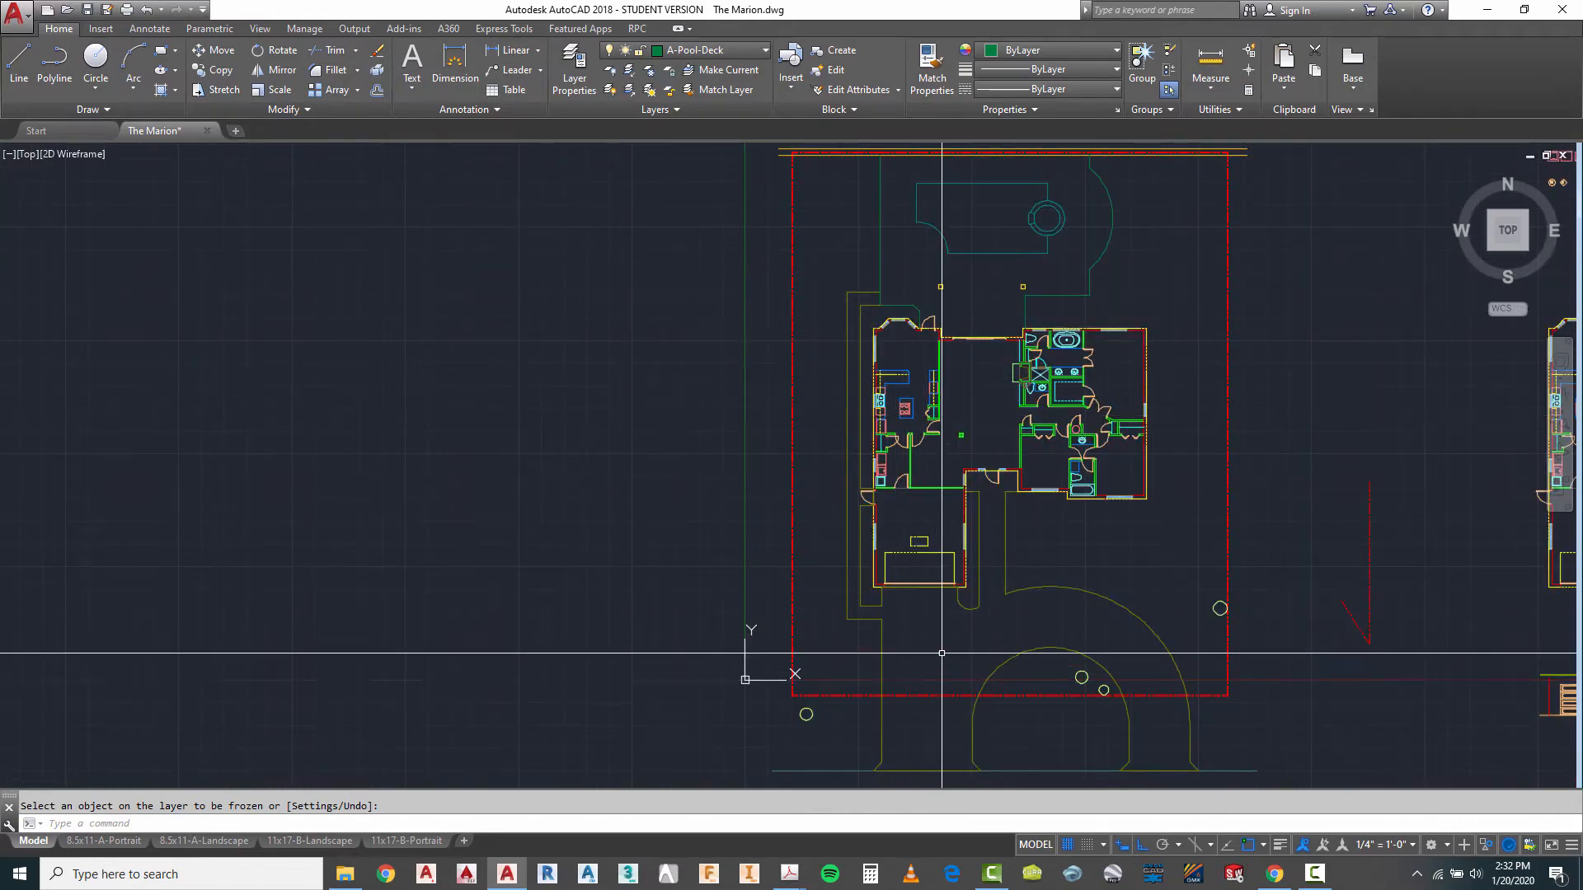
scroll(918, 484, "down", 2)
scroll(955, 630, "up", 2)
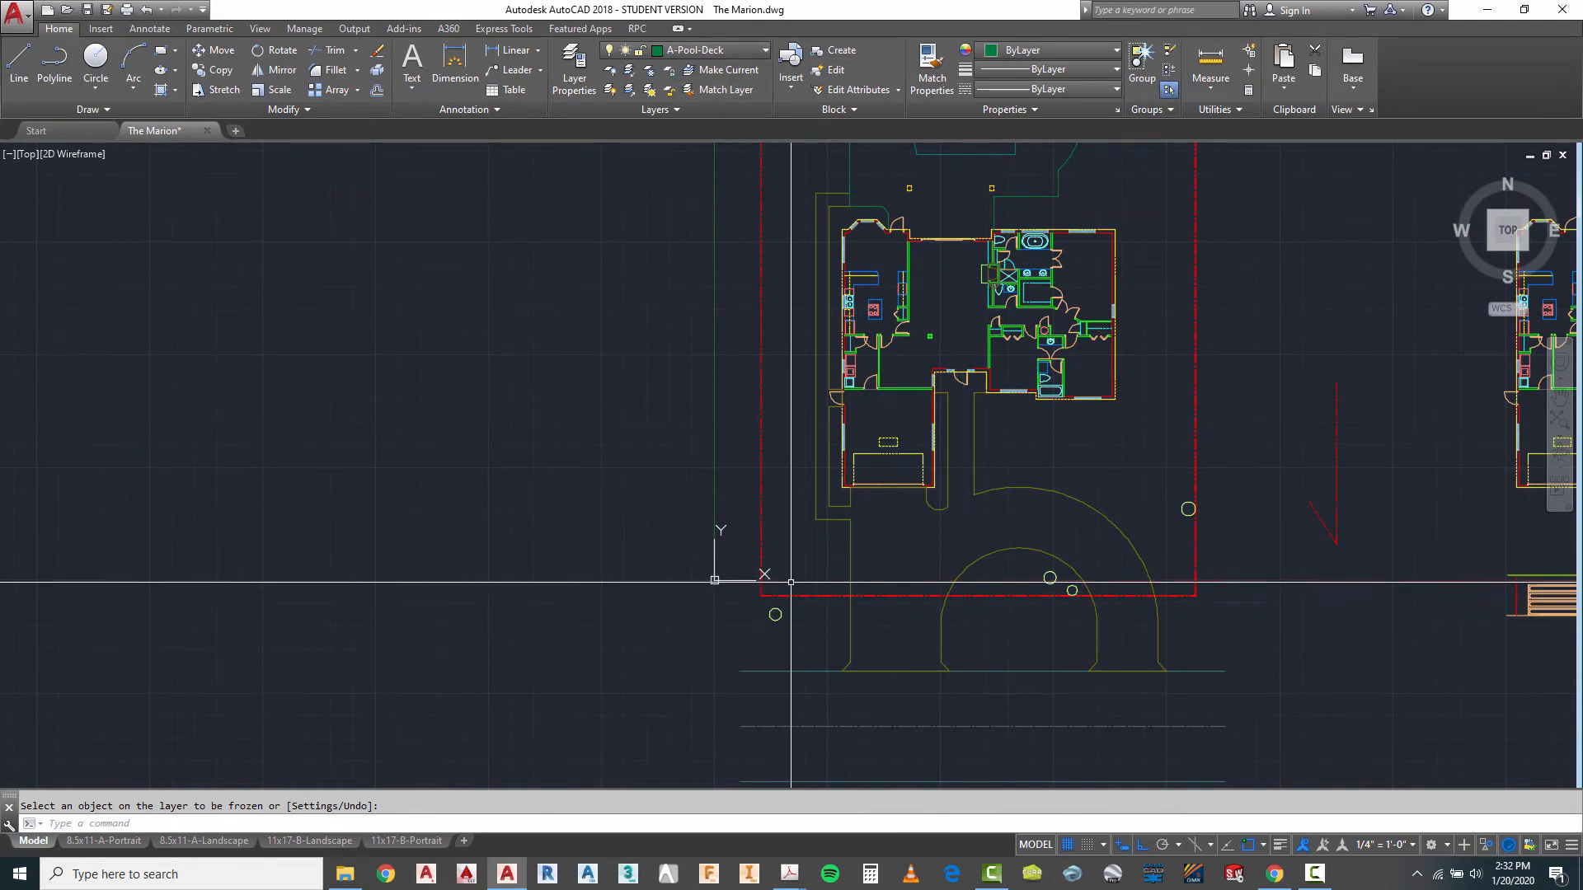
scroll(804, 577, "down", 2)
scroll(825, 276, "up", 2)
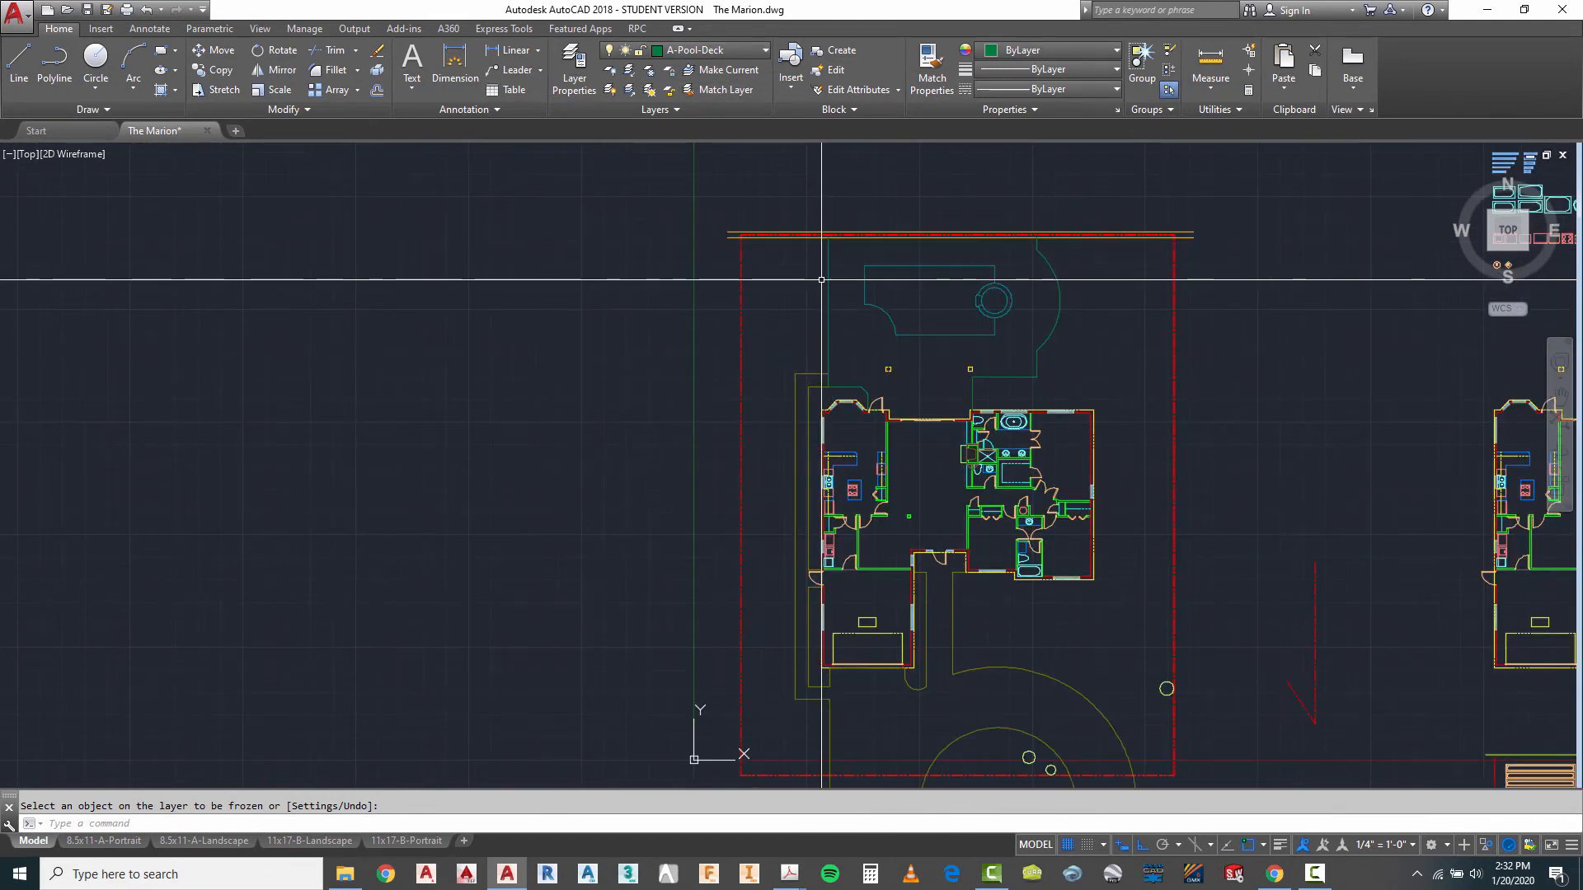
scroll(995, 281, "down", 2)
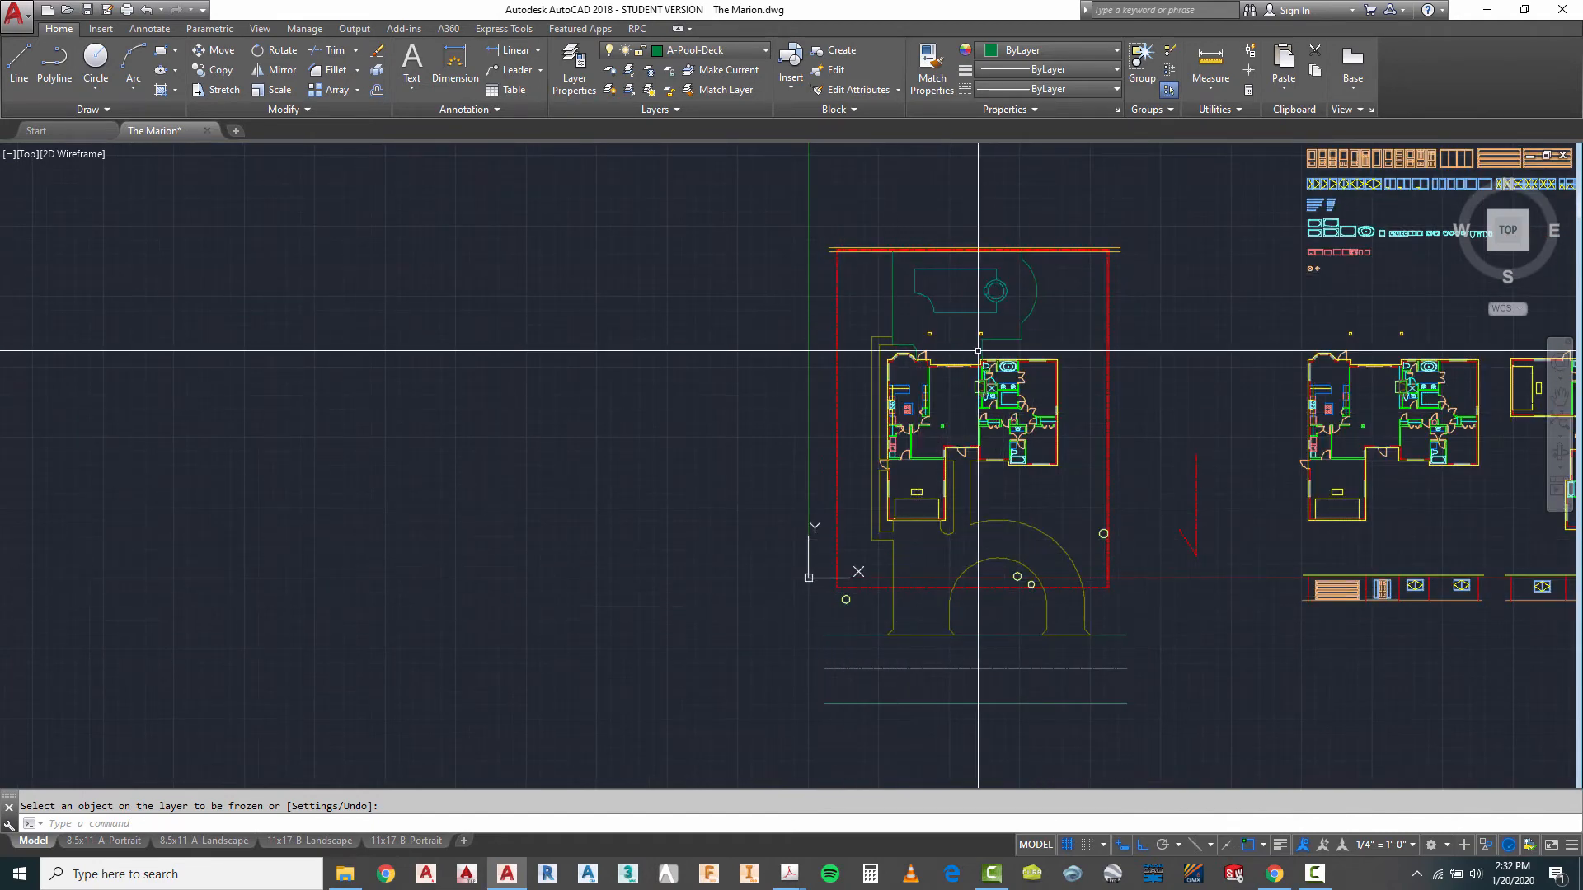
scroll(954, 338, "up", 2)
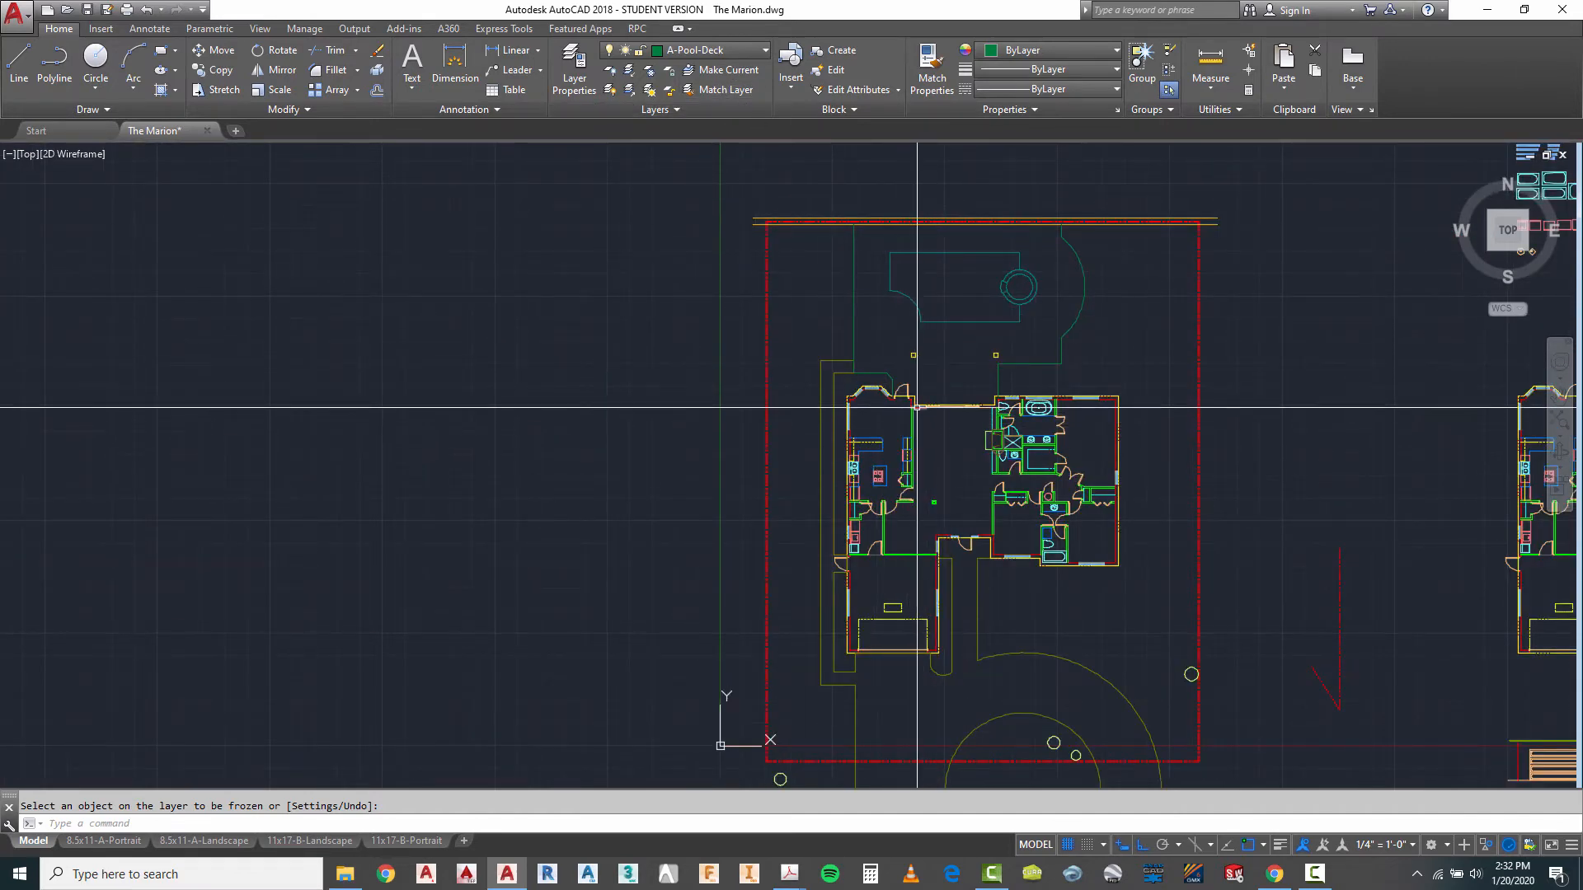
scroll(913, 408, "up", 10)
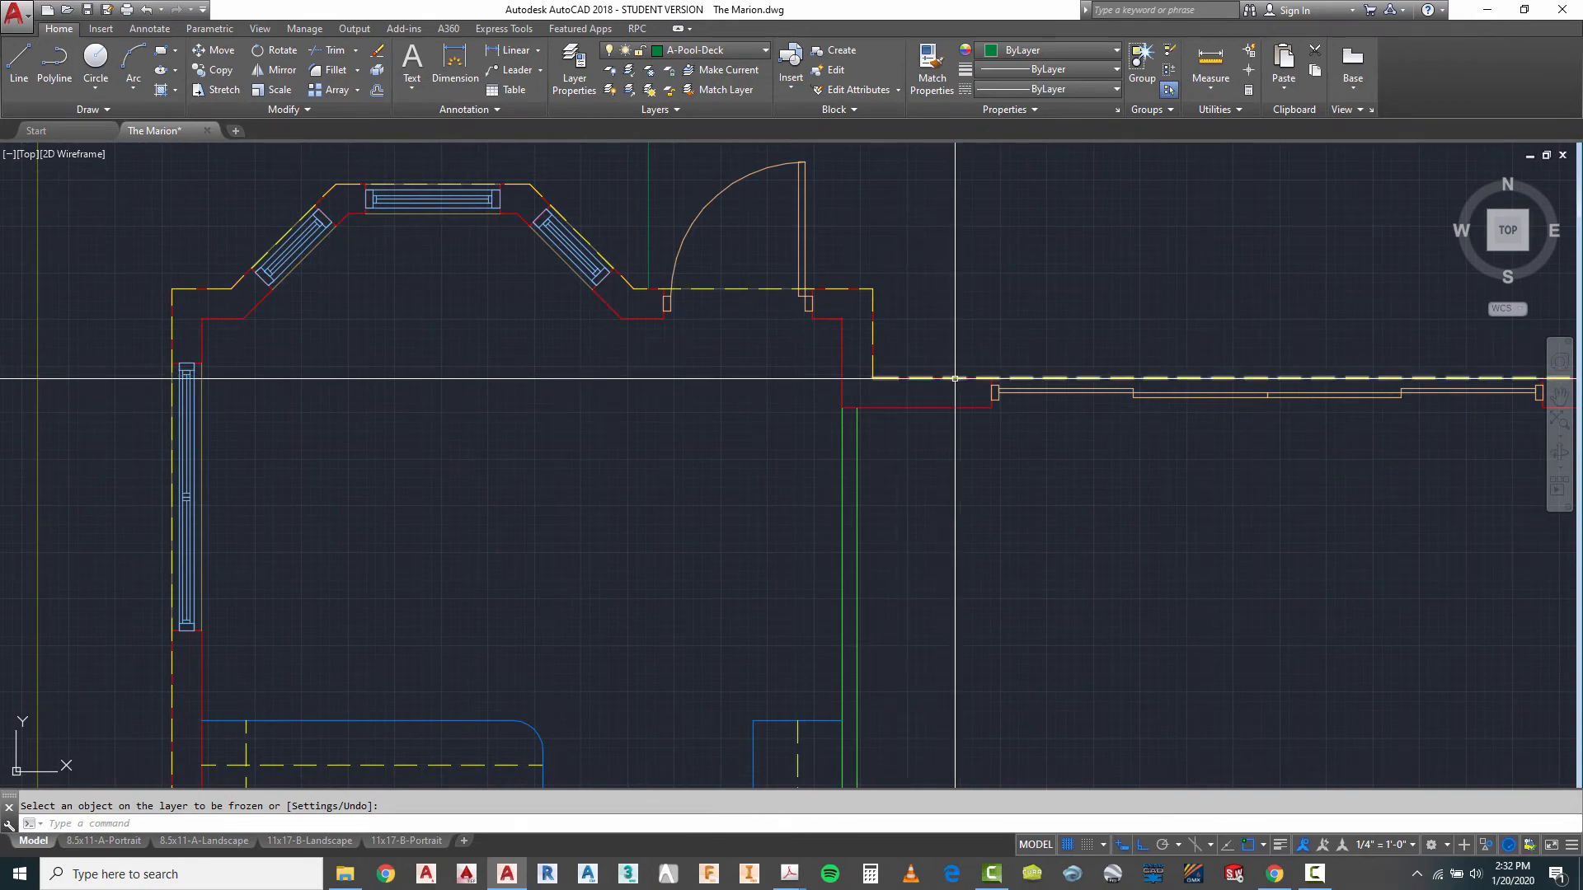
scroll(878, 442, "down", 2)
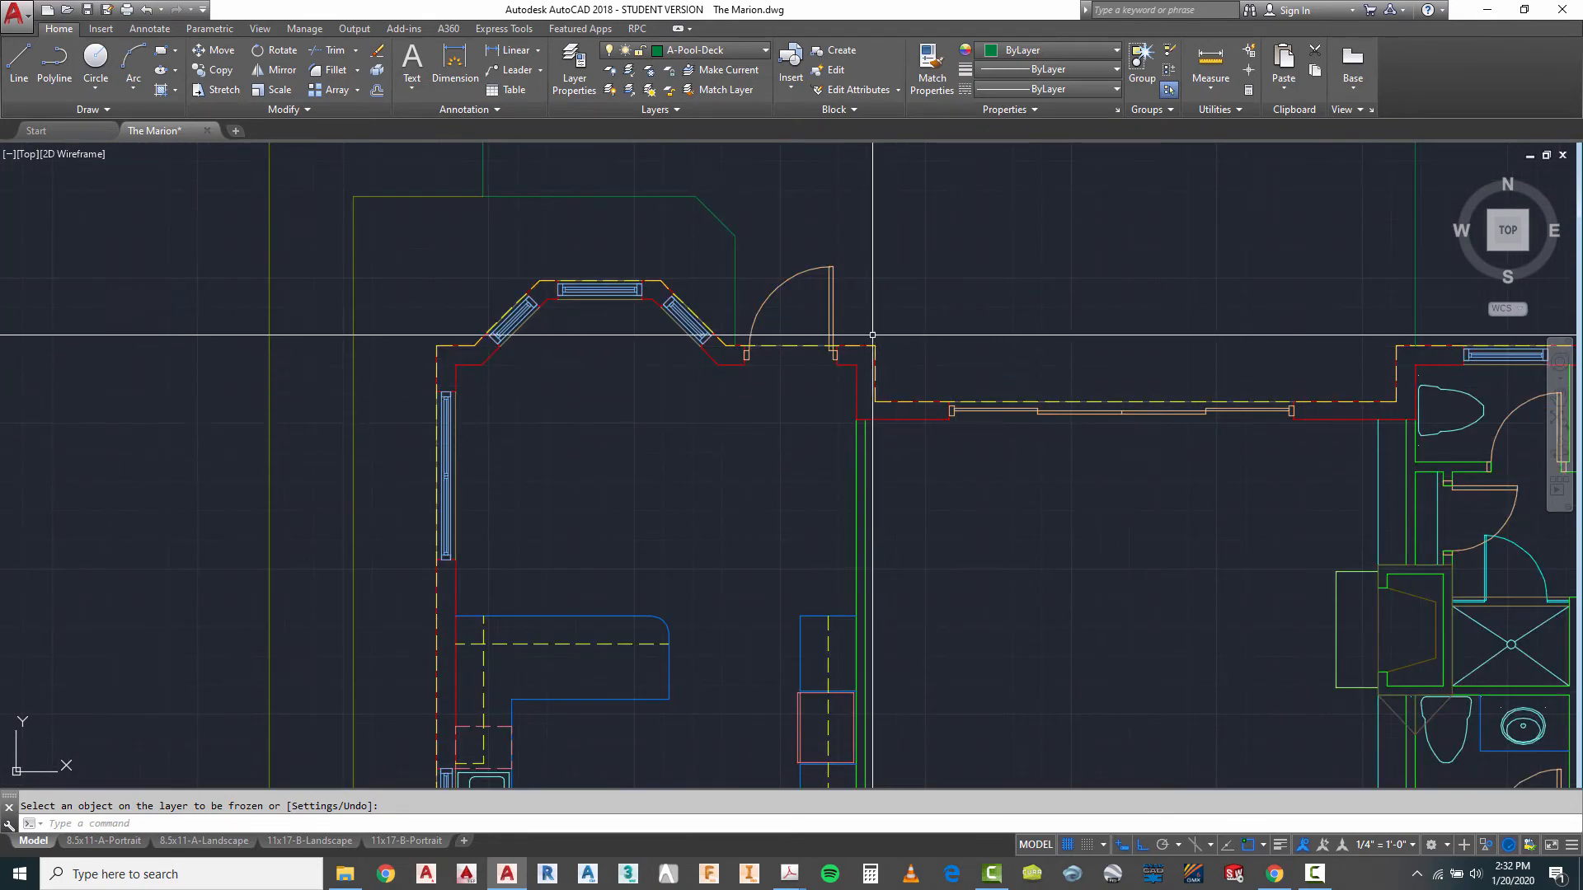
scroll(633, 311, "down", 4)
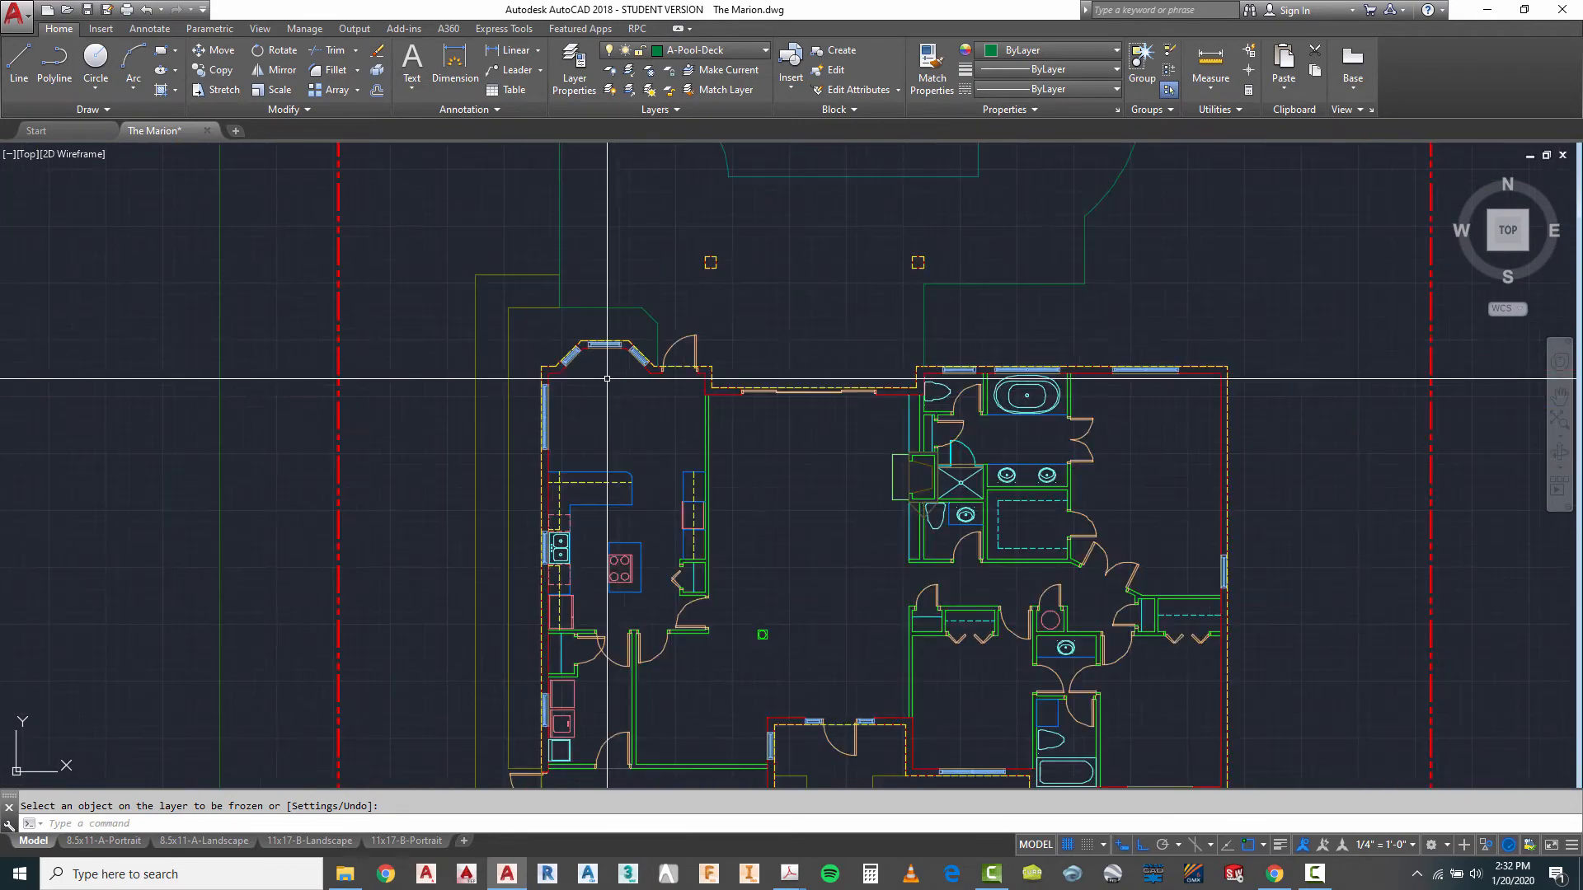
- Make A-Pool-Deck-Htch the current layer and start a hatch with the ANSI37 pattern
left_click(722, 53)
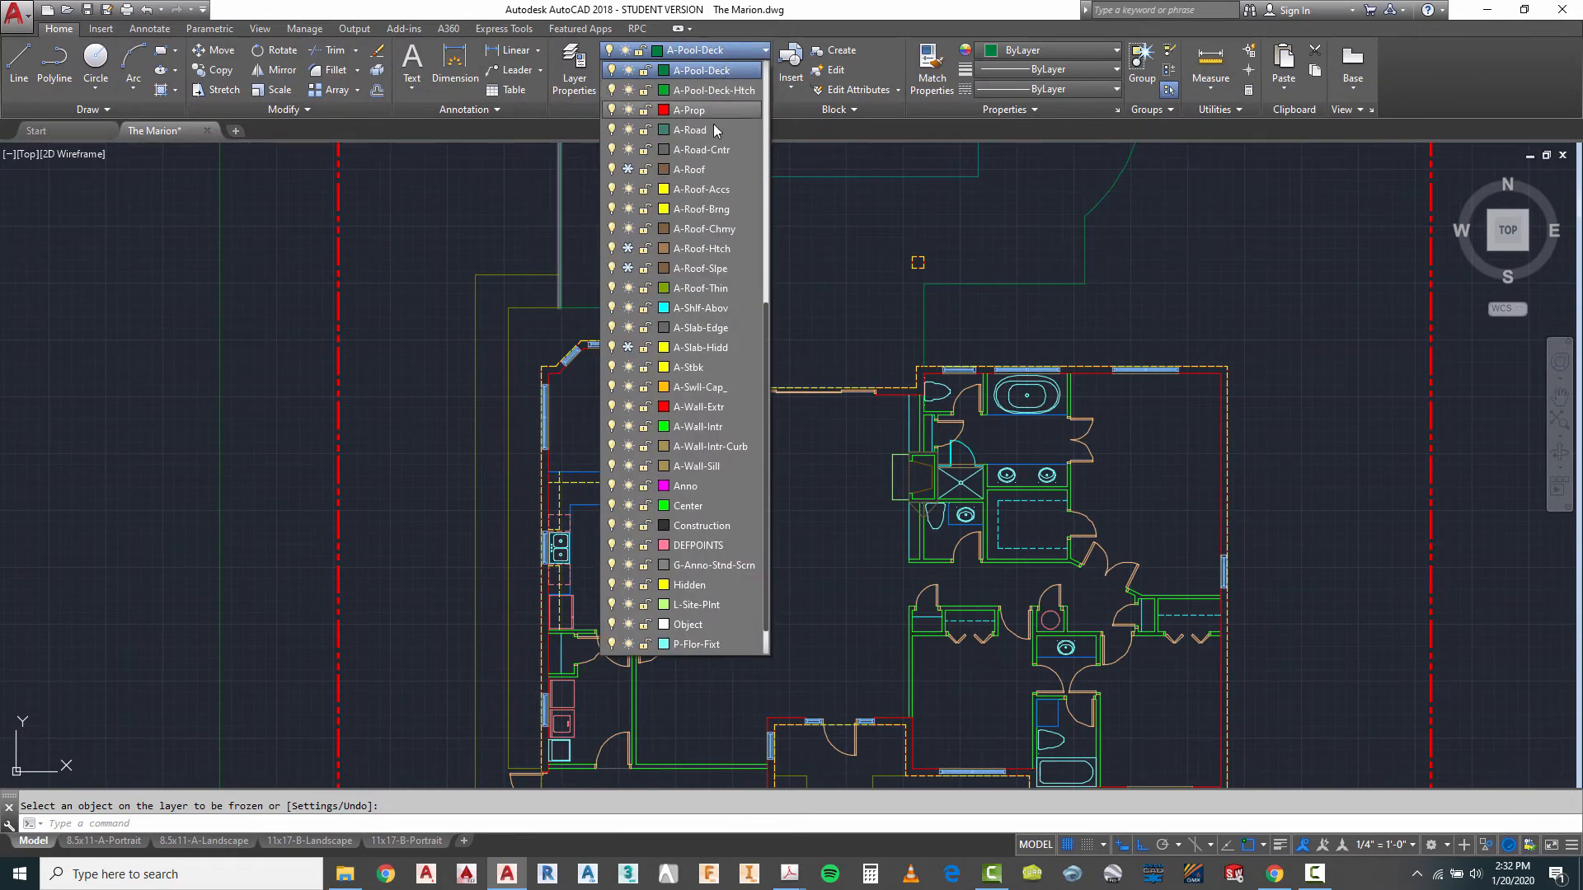
left_click(706, 89)
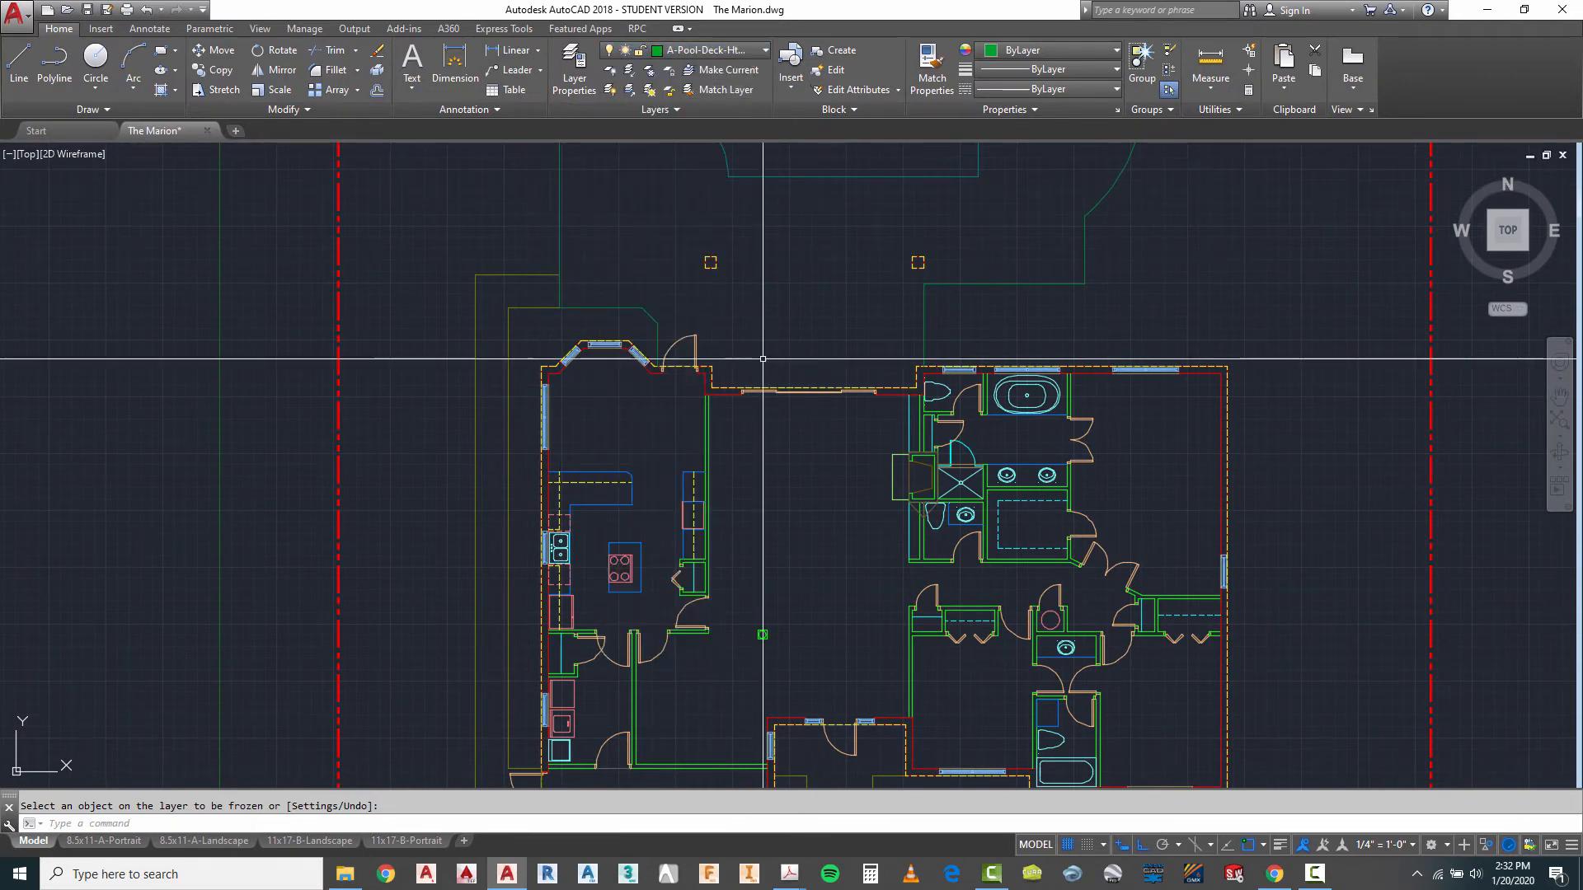
scroll(763, 358, "down", 3)
scroll(664, 233, "up", 2)
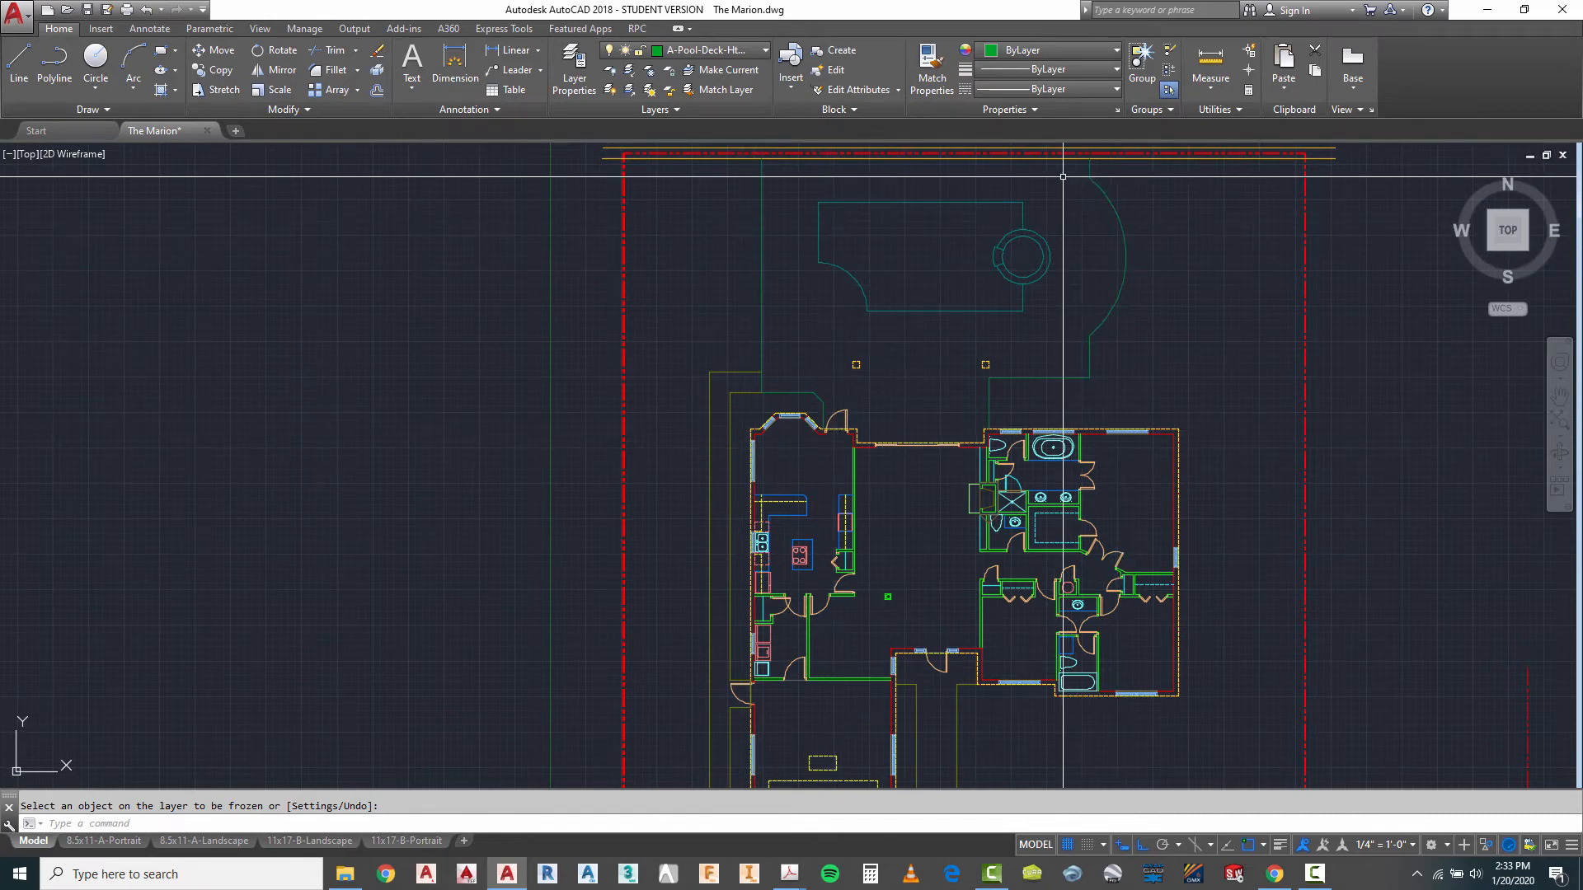
scroll(949, 208, "down", 2)
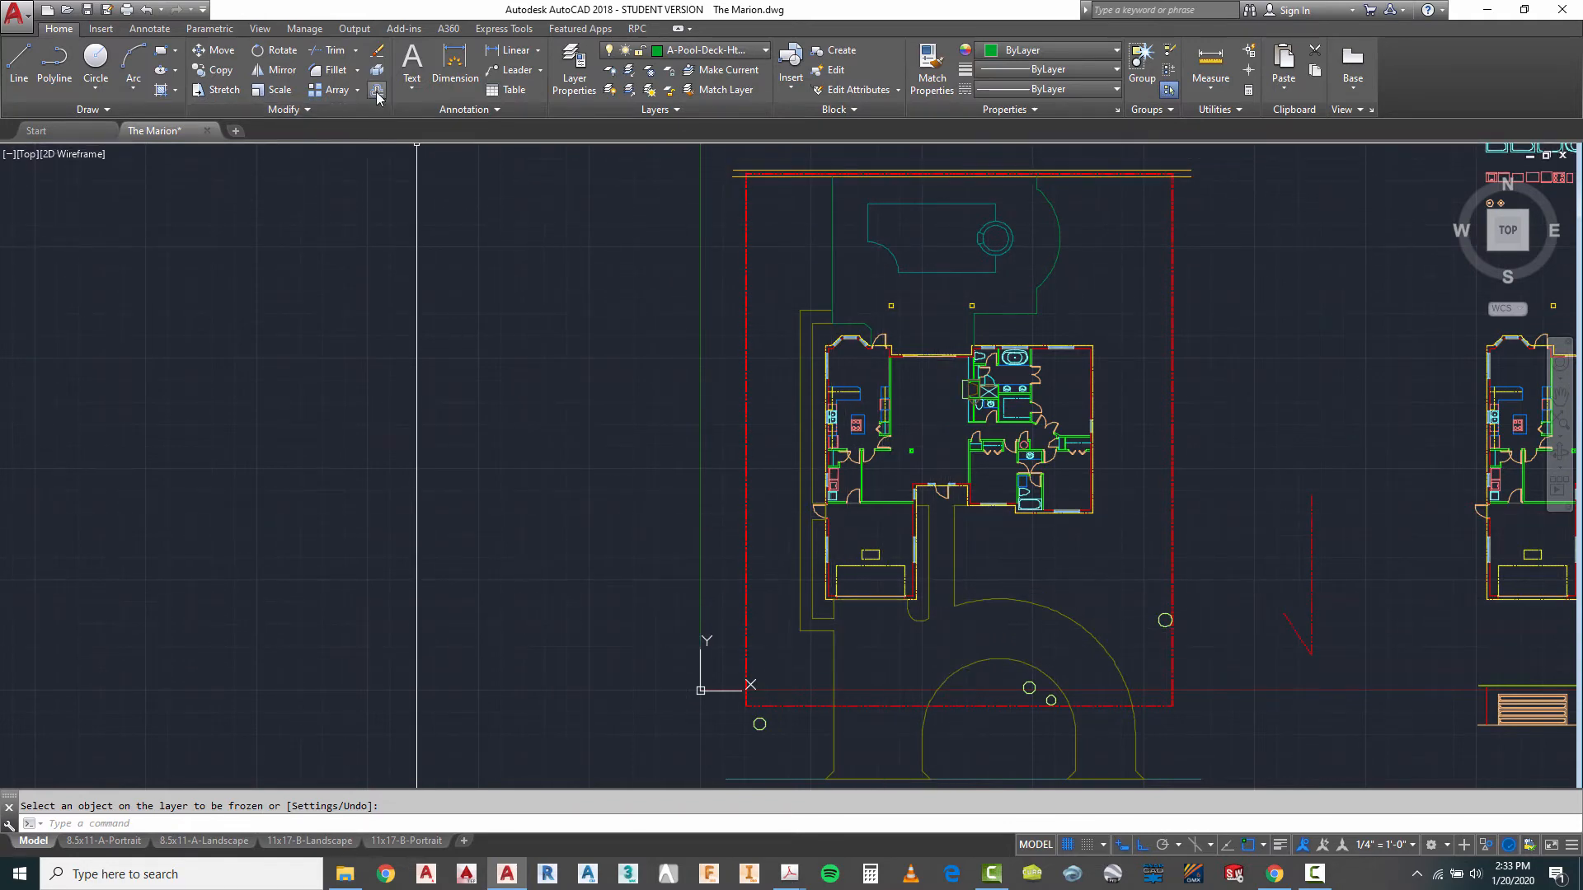
left_click(166, 93)
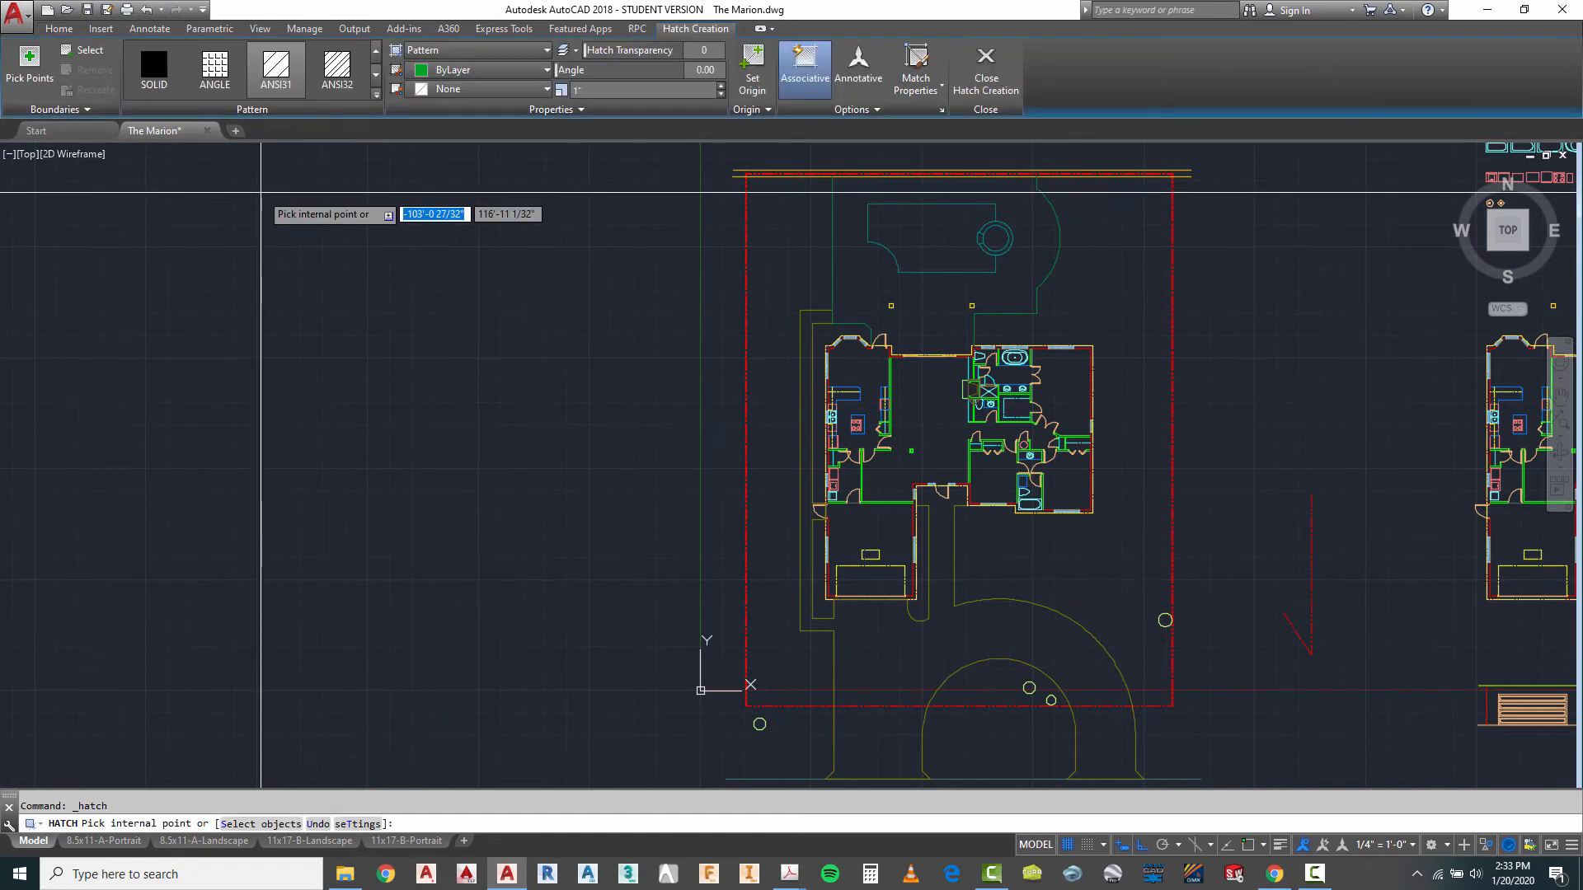
left_click(376, 100)
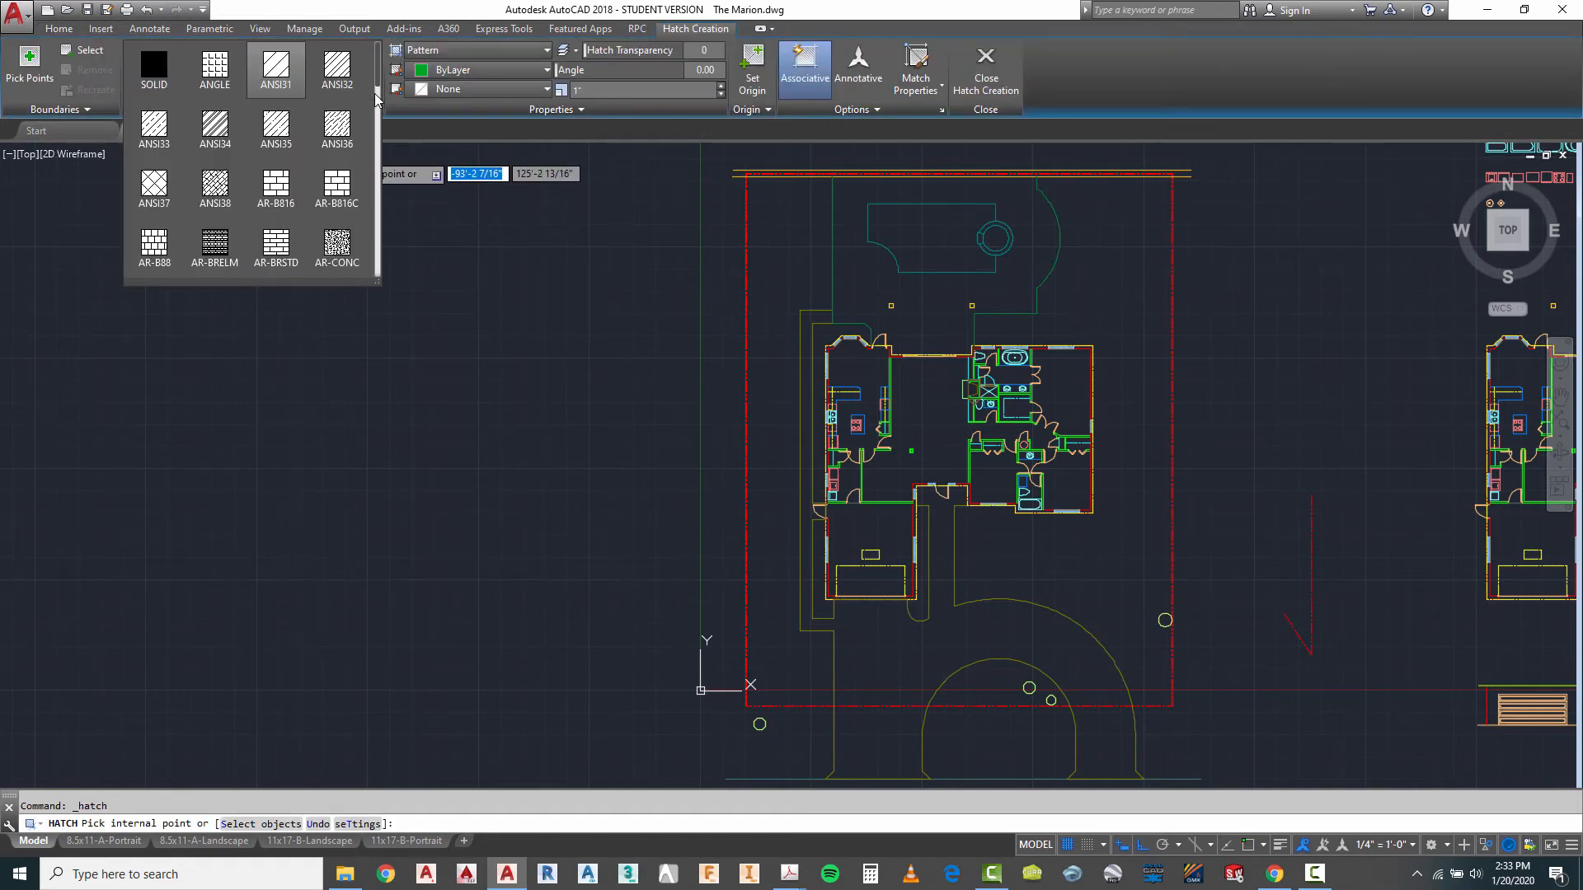
left_click(160, 183)
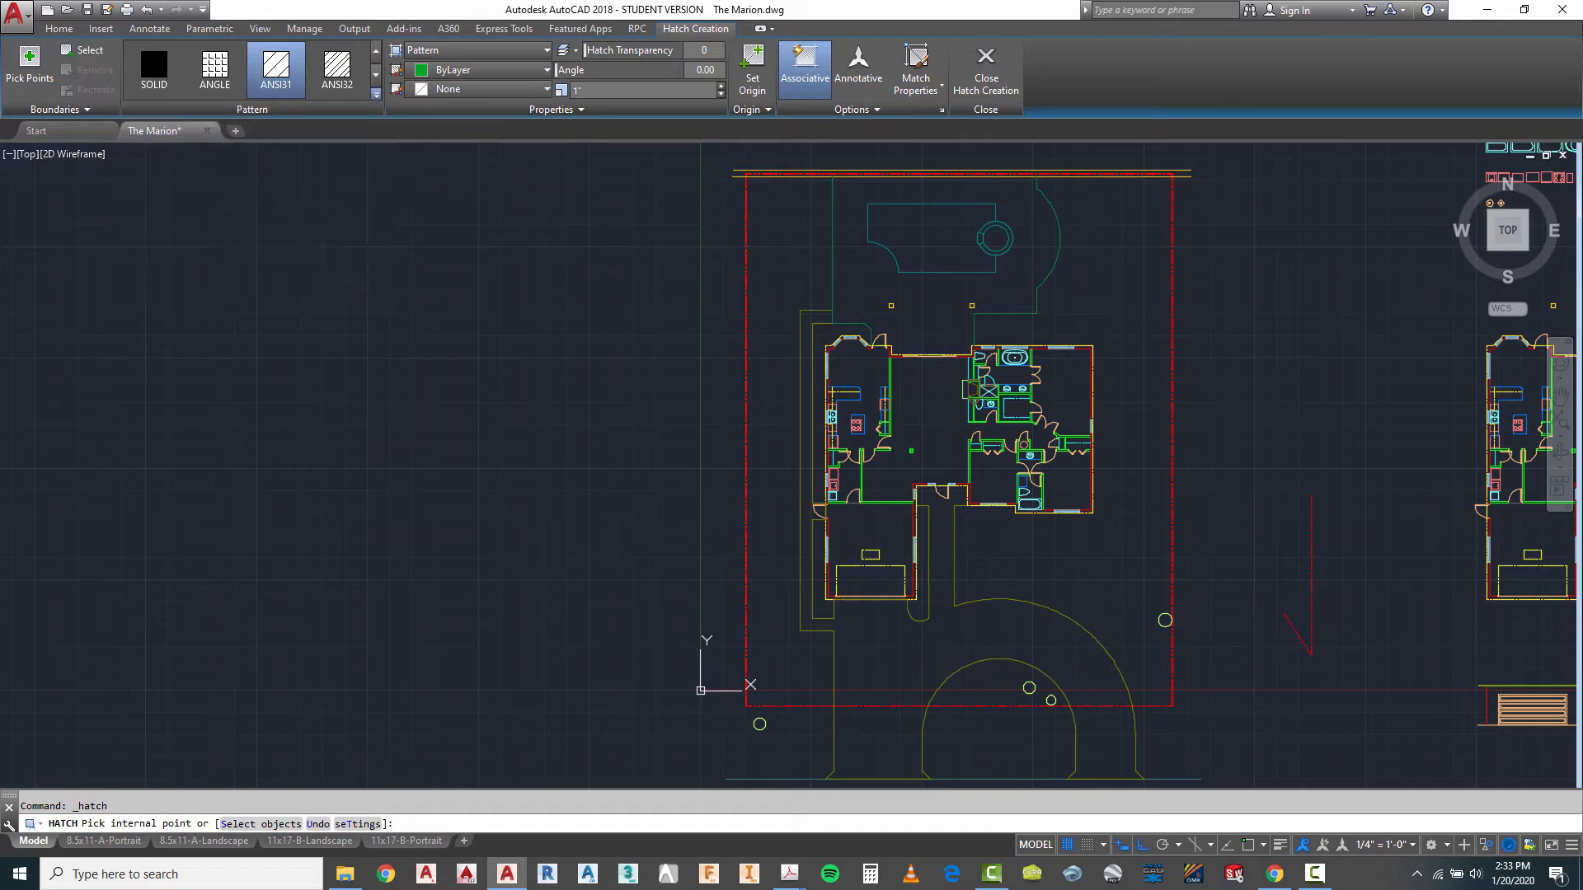
- Pick the pool deck area between the pool and the house's rear wall as the hatch region and check its edge at the door
scroll(850, 182, "up", 2)
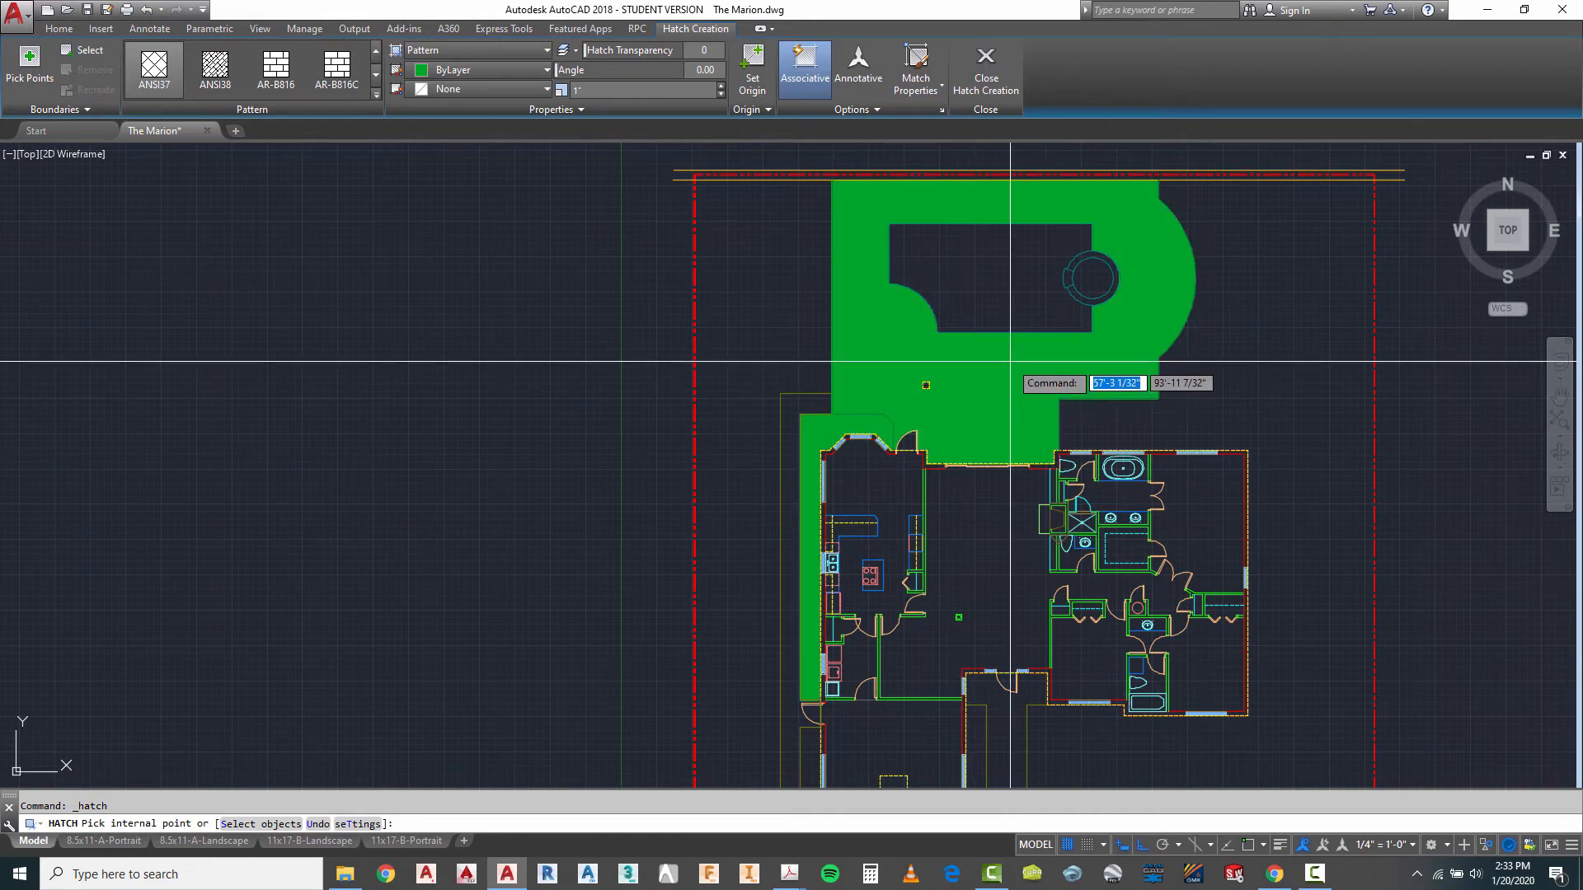
scroll(1010, 362, "up", 2)
scroll(913, 435, "down", 2)
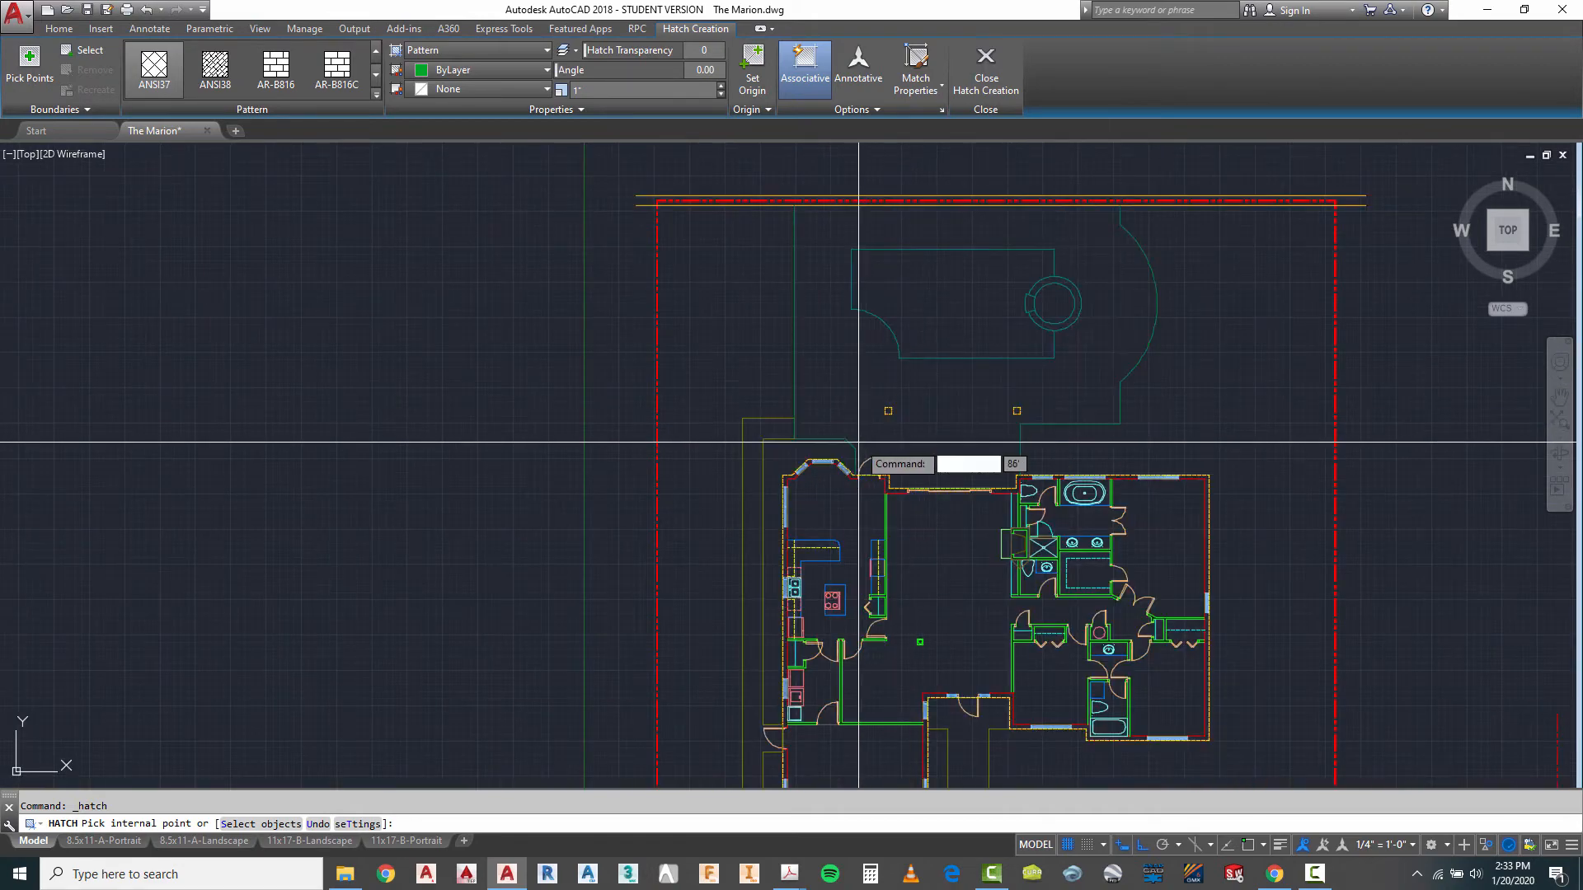
left_click(944, 406)
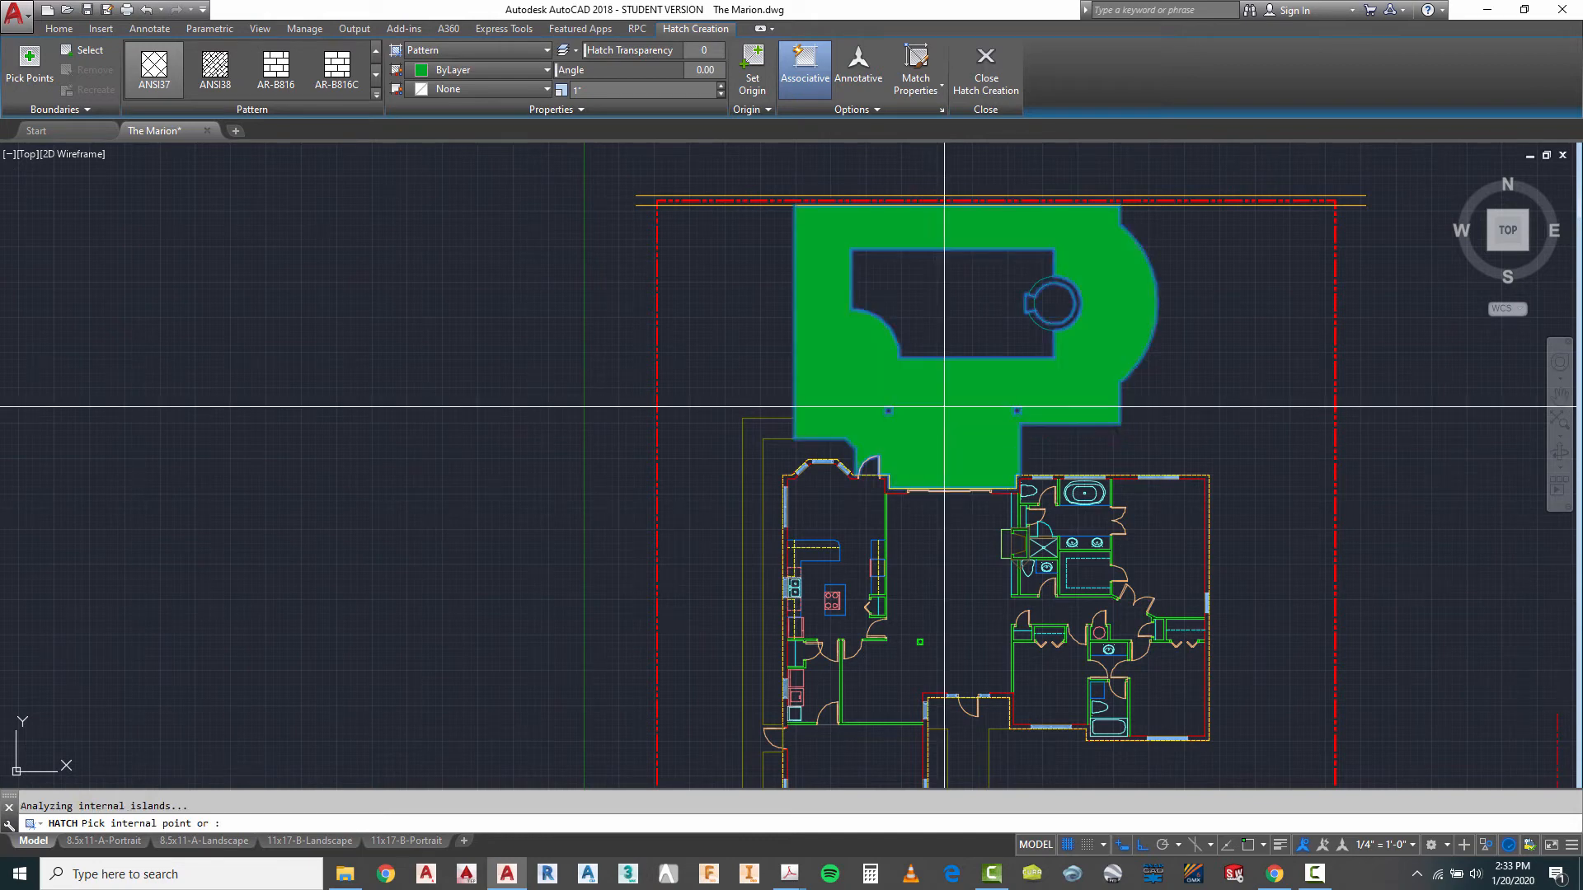
scroll(877, 472, "up", 6)
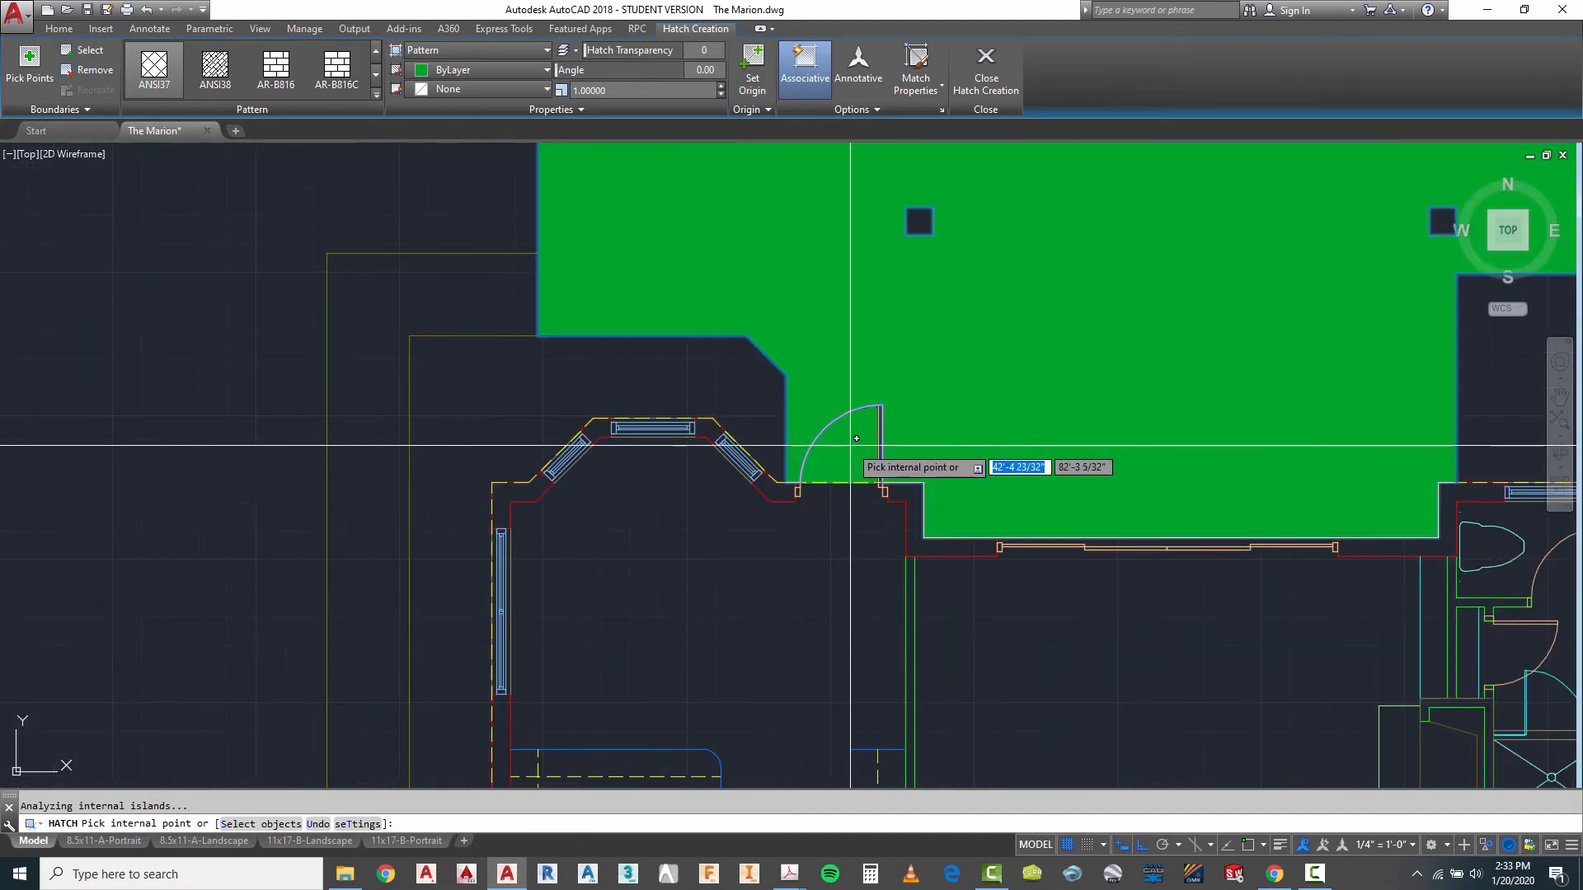
scroll(798, 478, "down", 4)
scroll(919, 499, "down", 3)
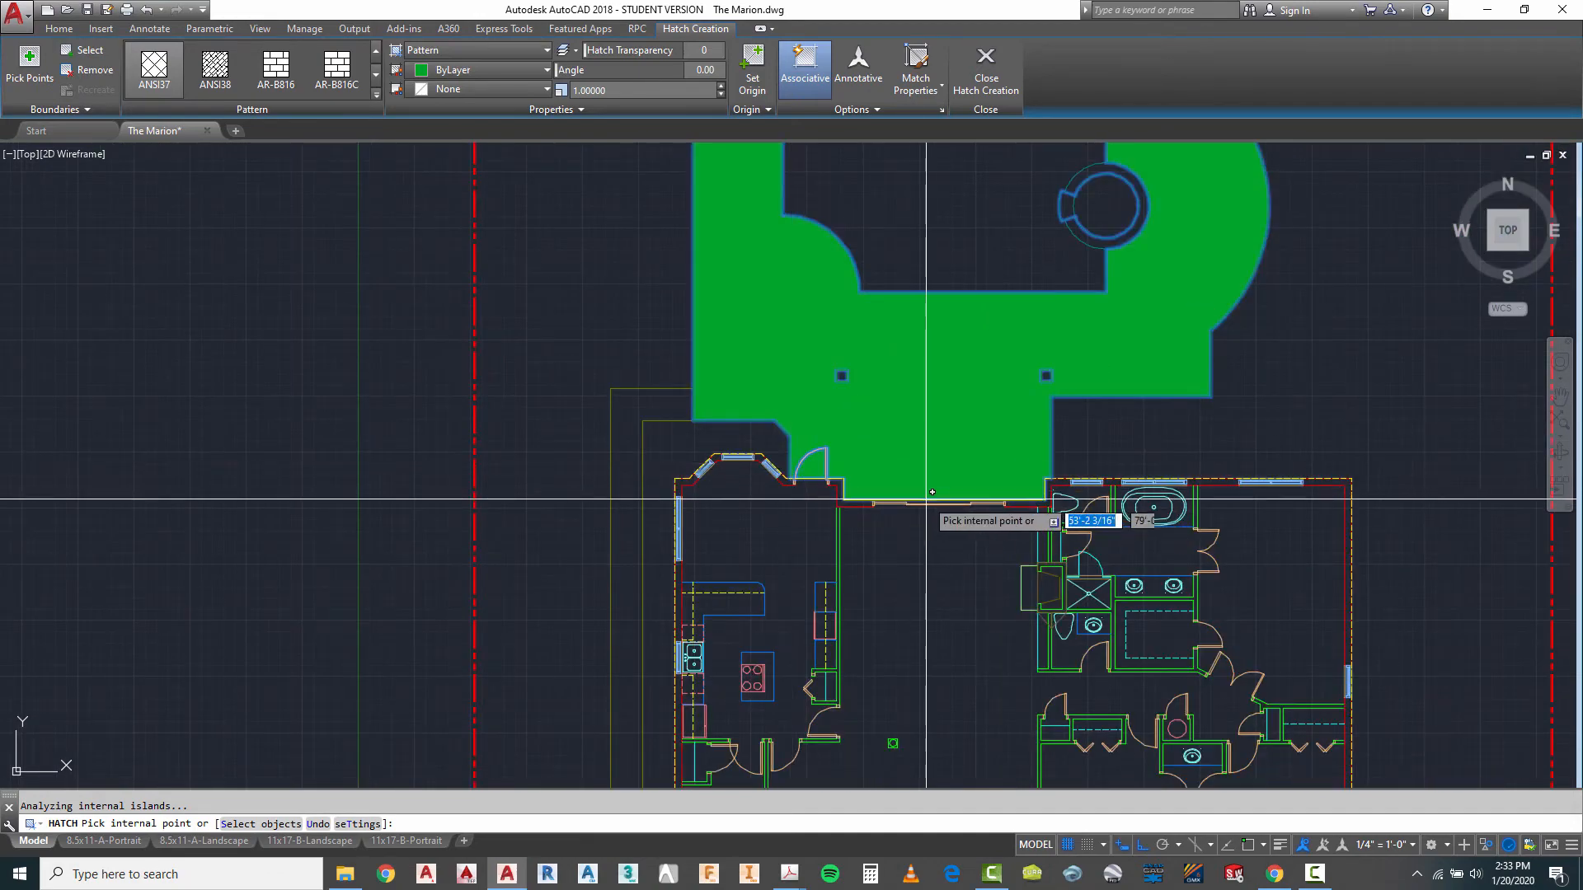
- Try a scale of 48 for the pool deck hatch and settle on a scale of 96
left_click(611, 89)
type("48")
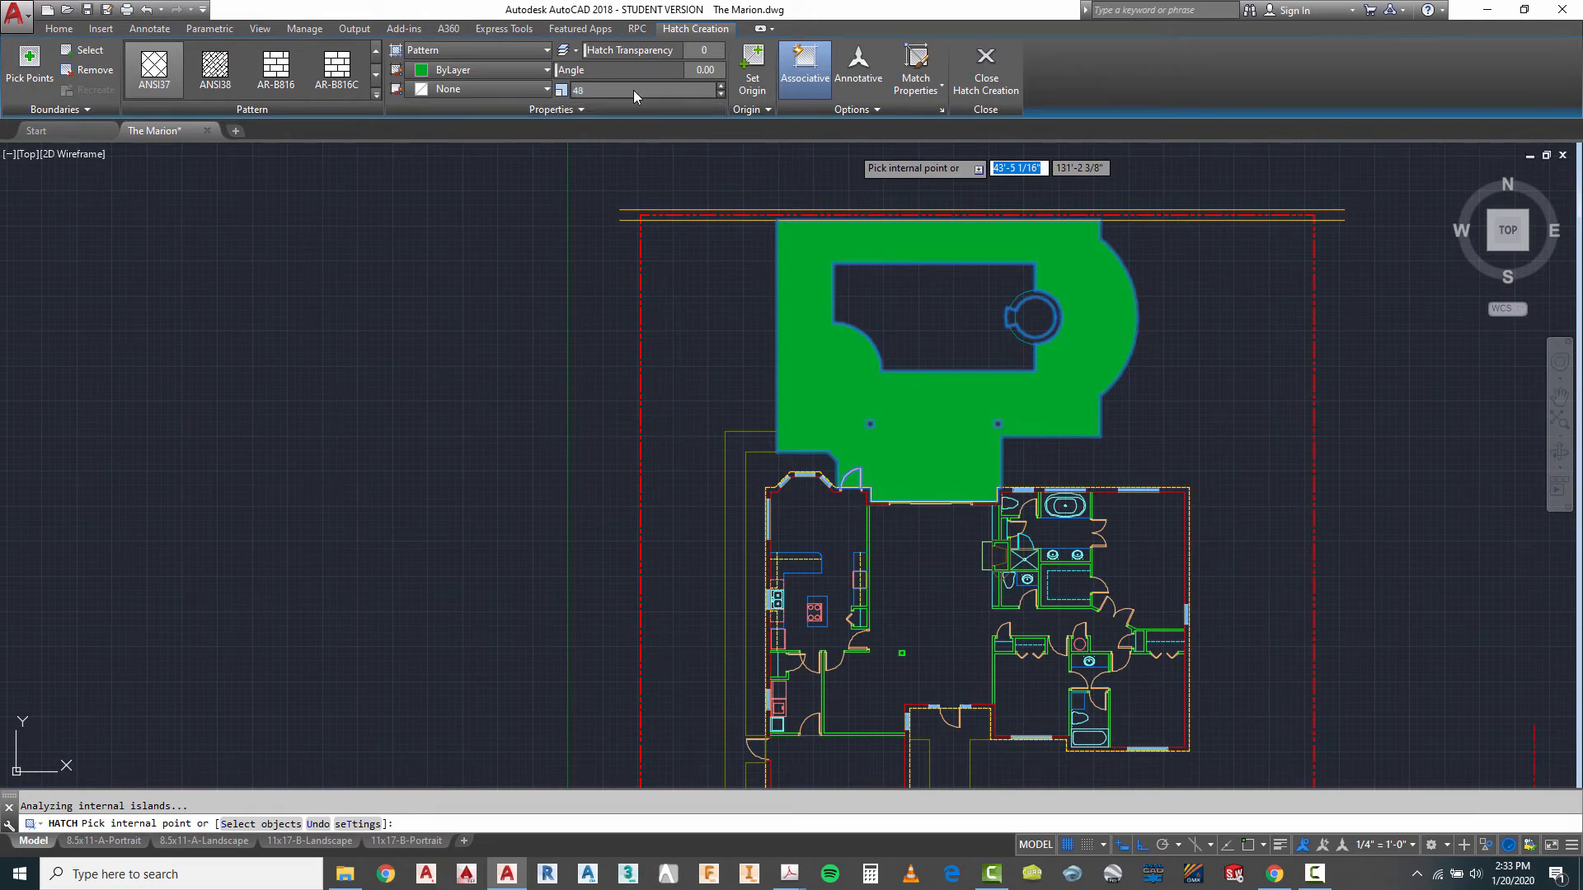
key("Tab")
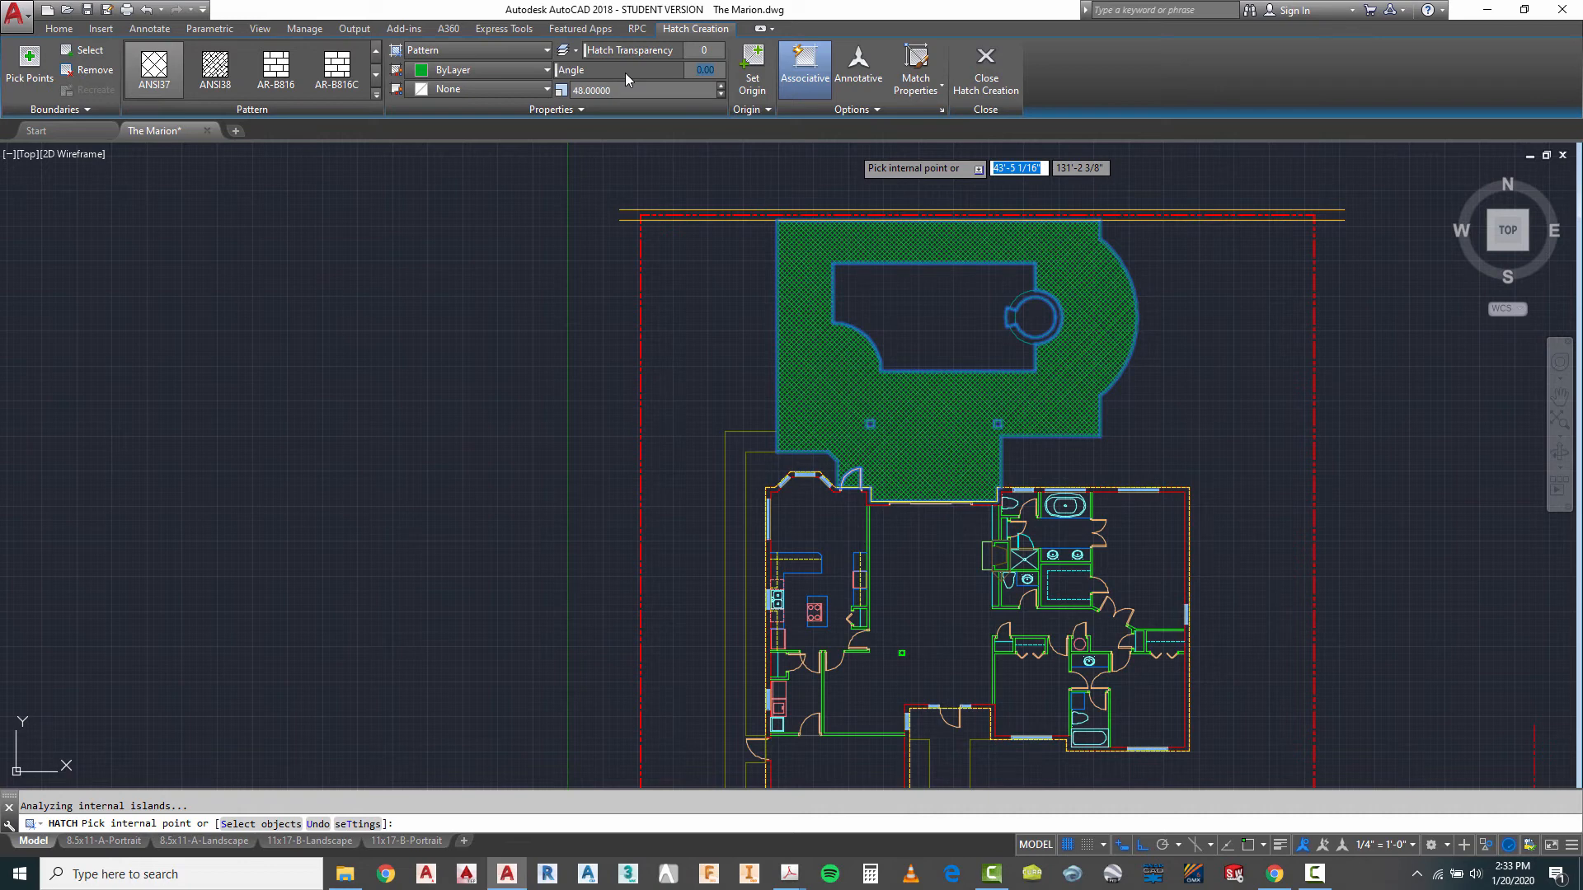
left_click(614, 89)
key("Tab")
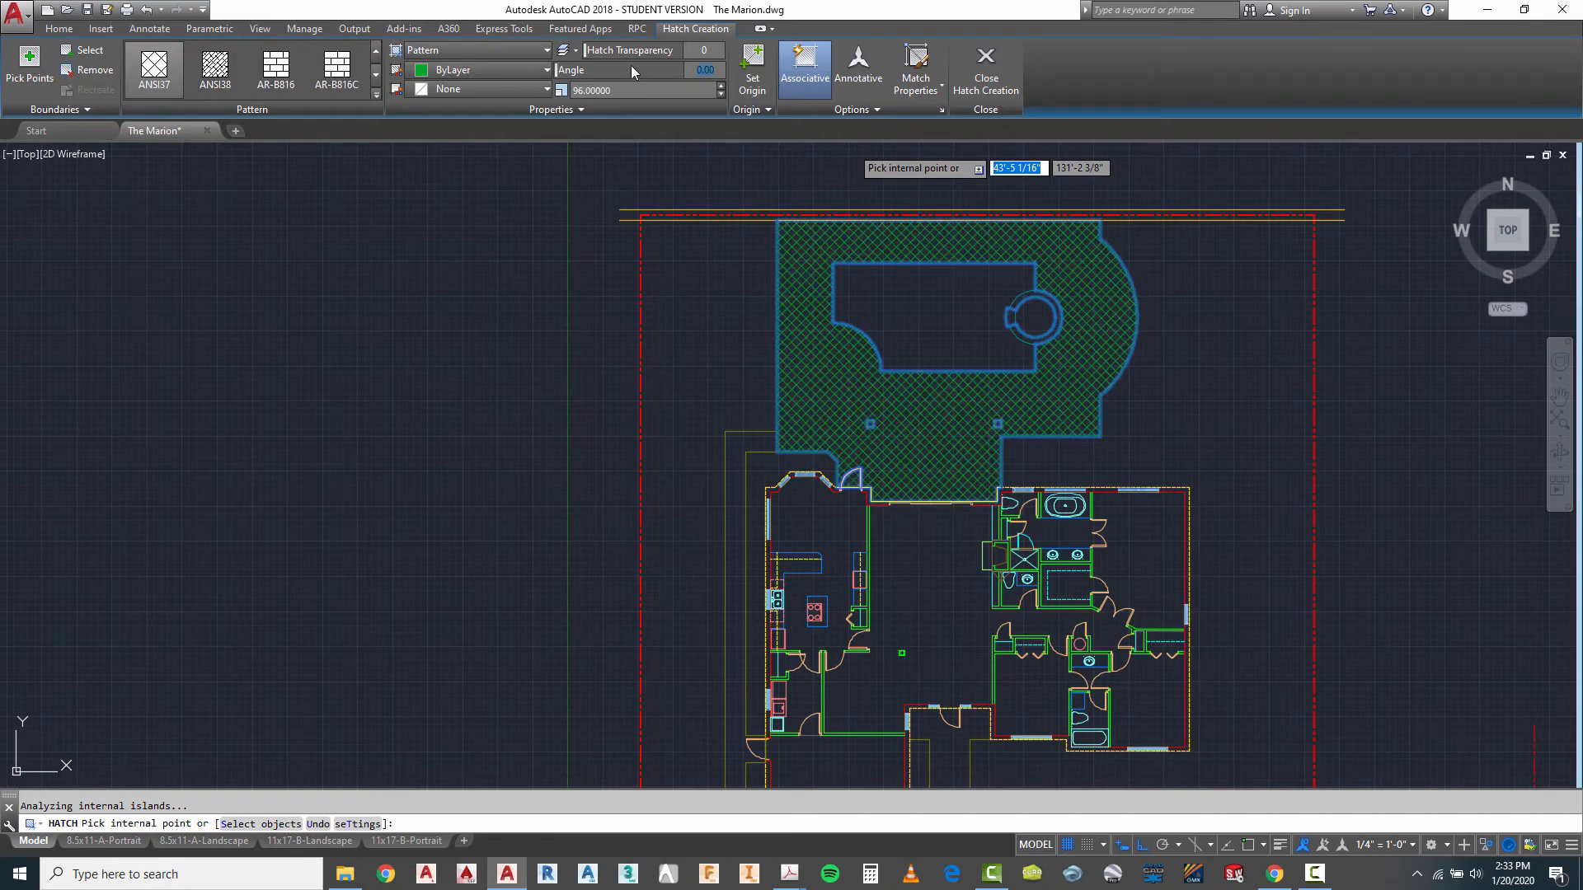
- Try a scale of 120 for the pool deck hatch
left_click(621, 91)
type("120")
key("Tab")
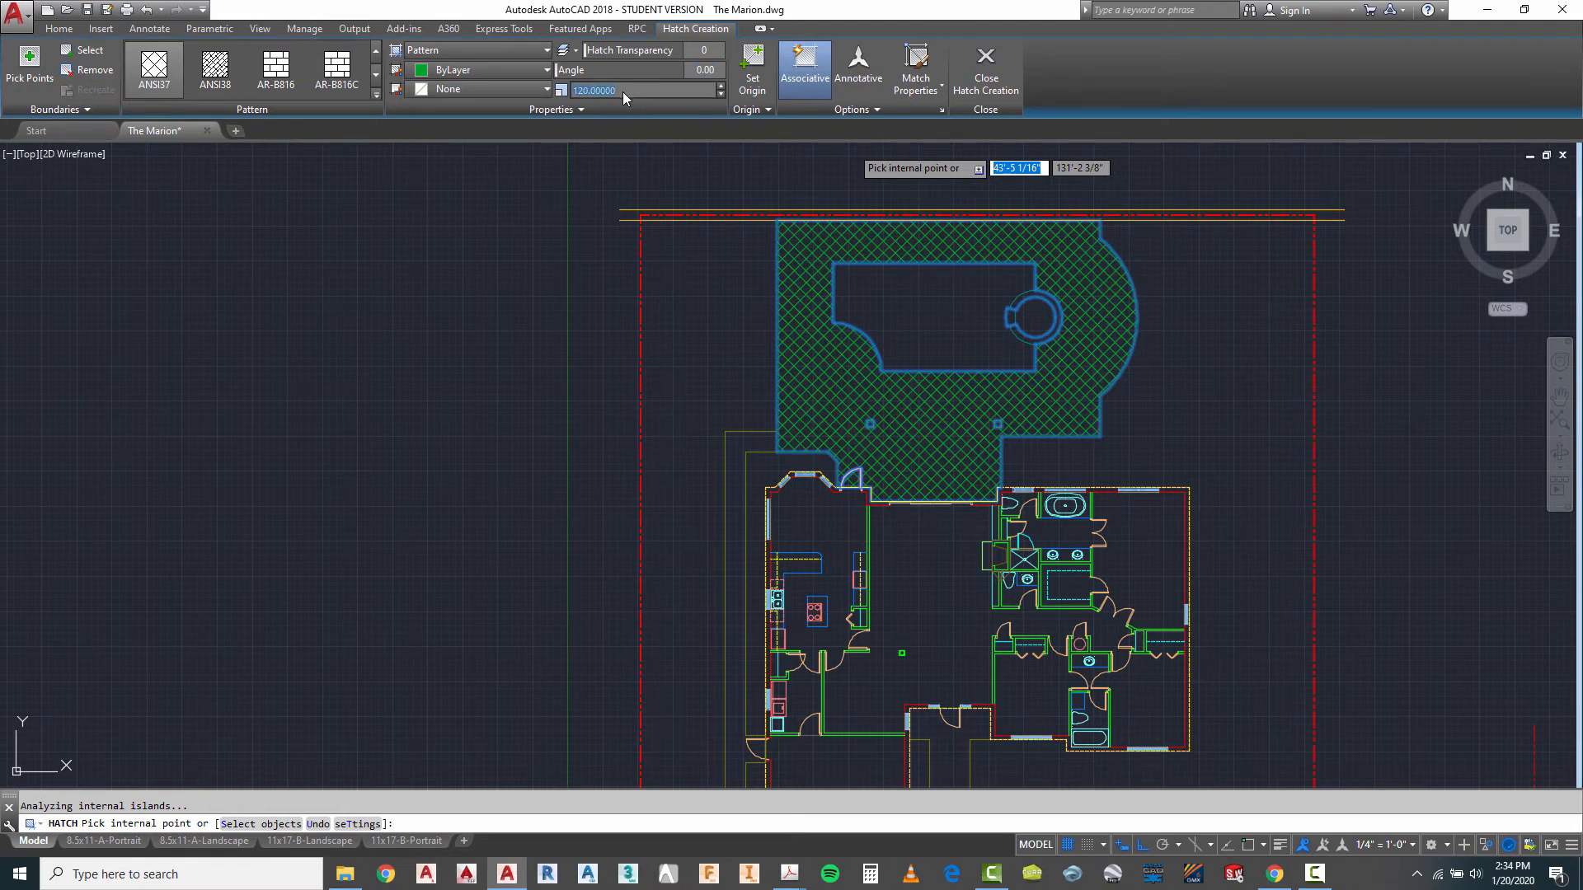
key("Tab")
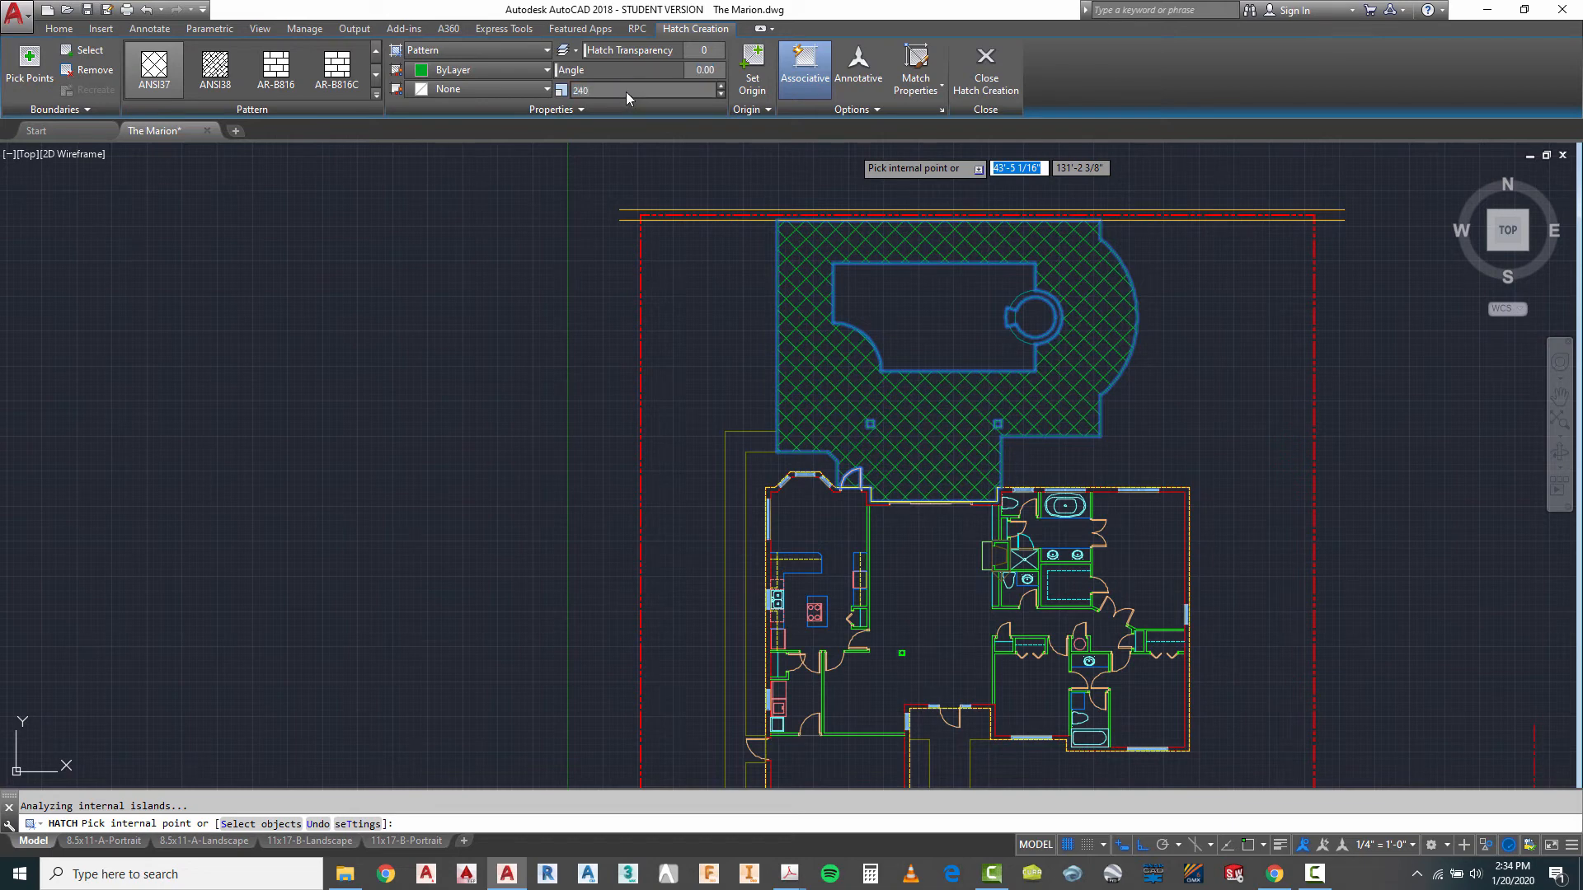
- Set the pool deck hatch's scale to 240 and finish the hatch
left_click(625, 92)
type("240")
key("Tab")
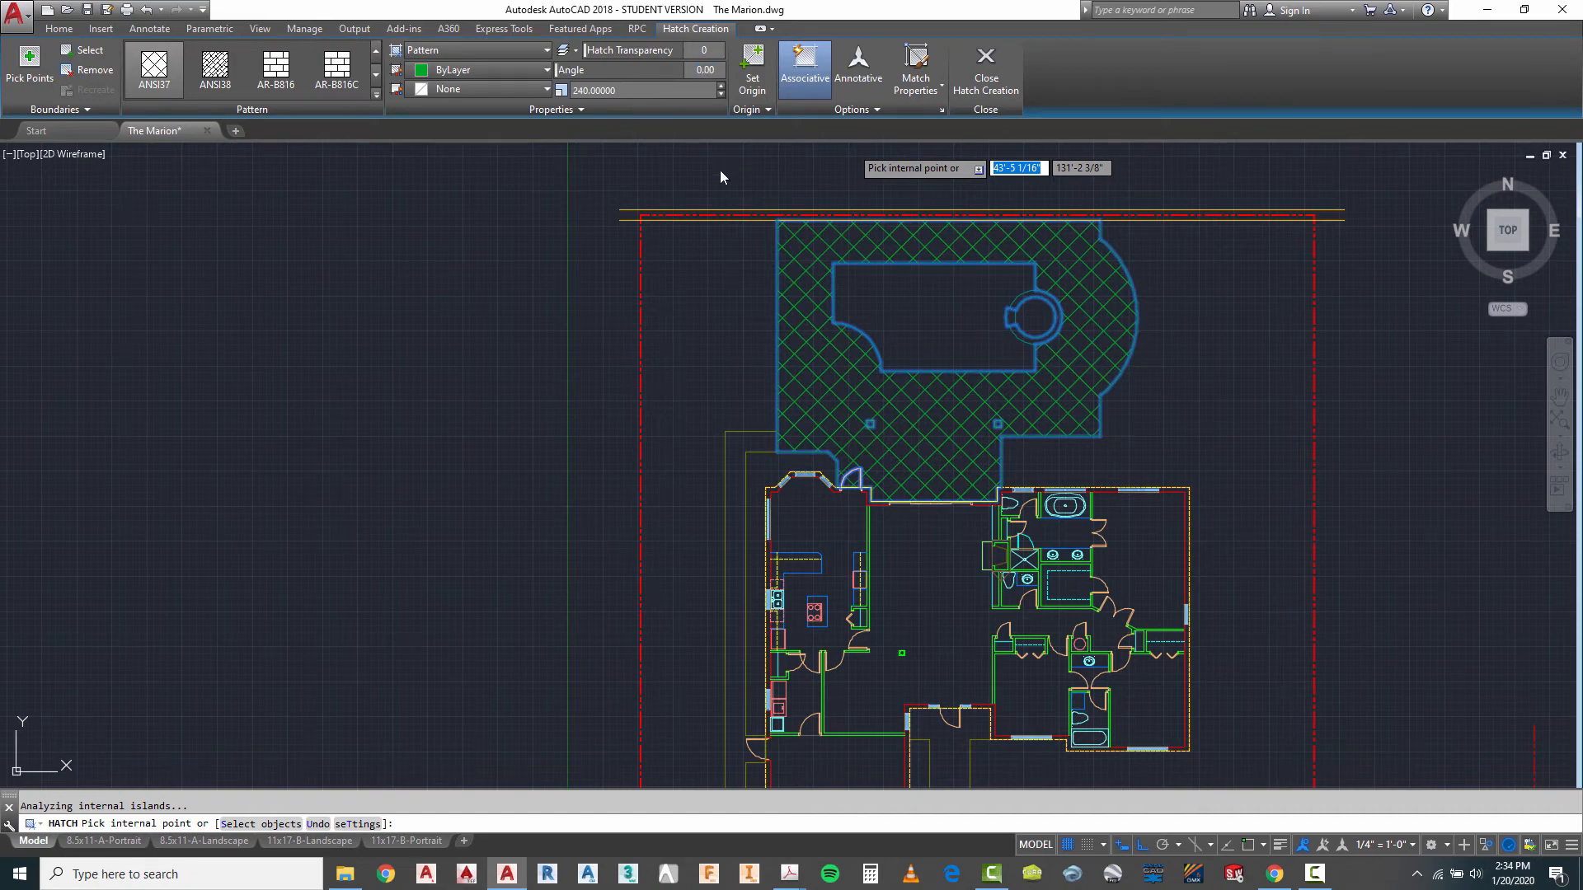
scroll(1051, 275, "down", 2)
scroll(984, 394, "up", 4)
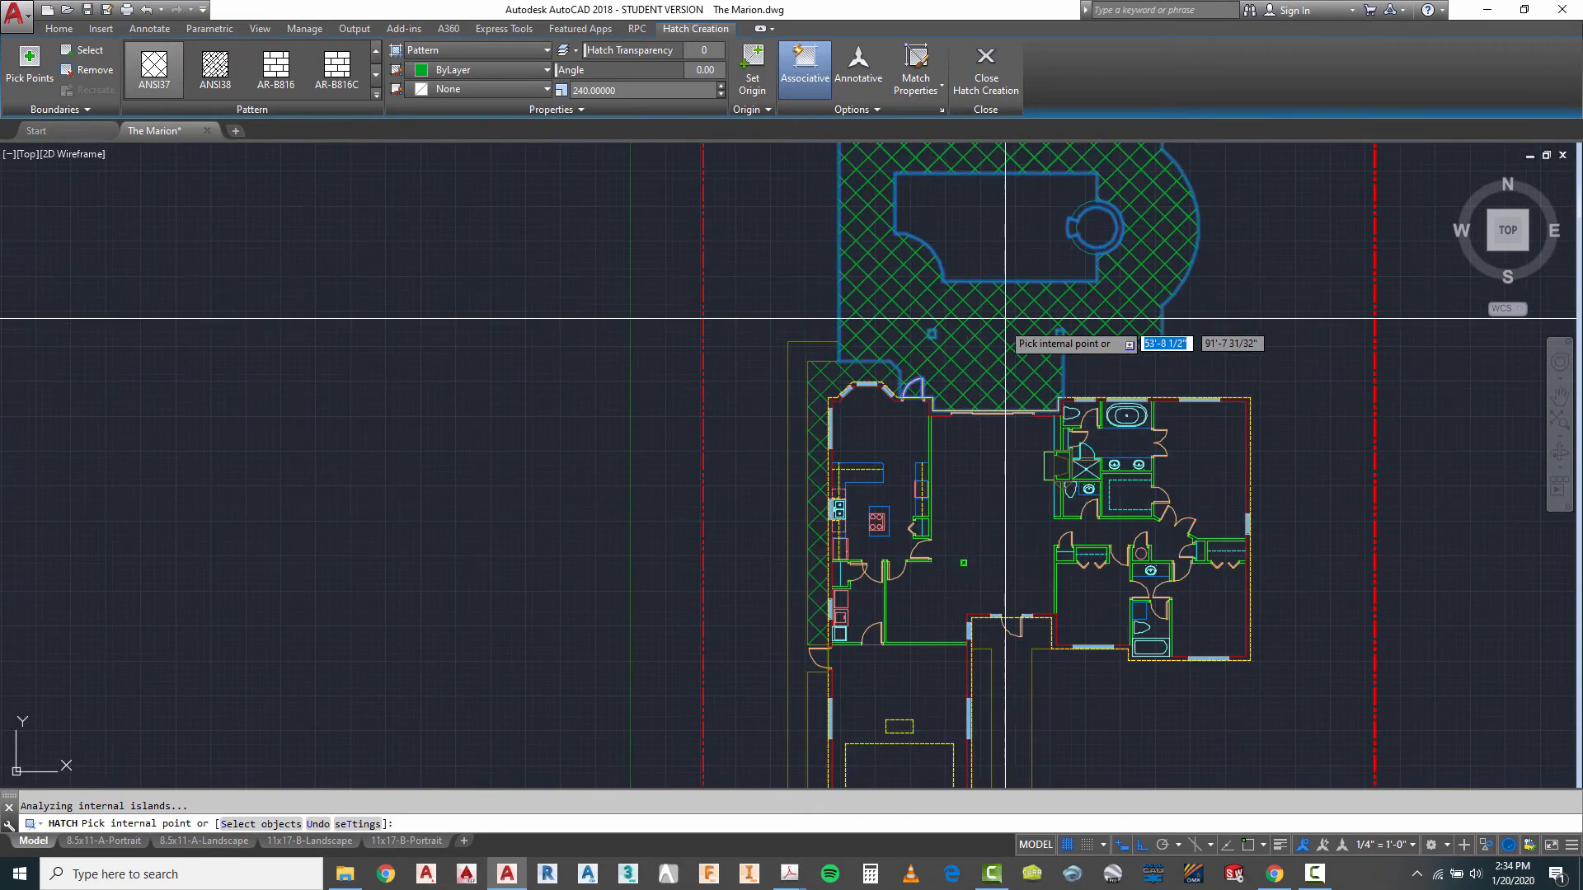
key("Escape")
key("Escape")
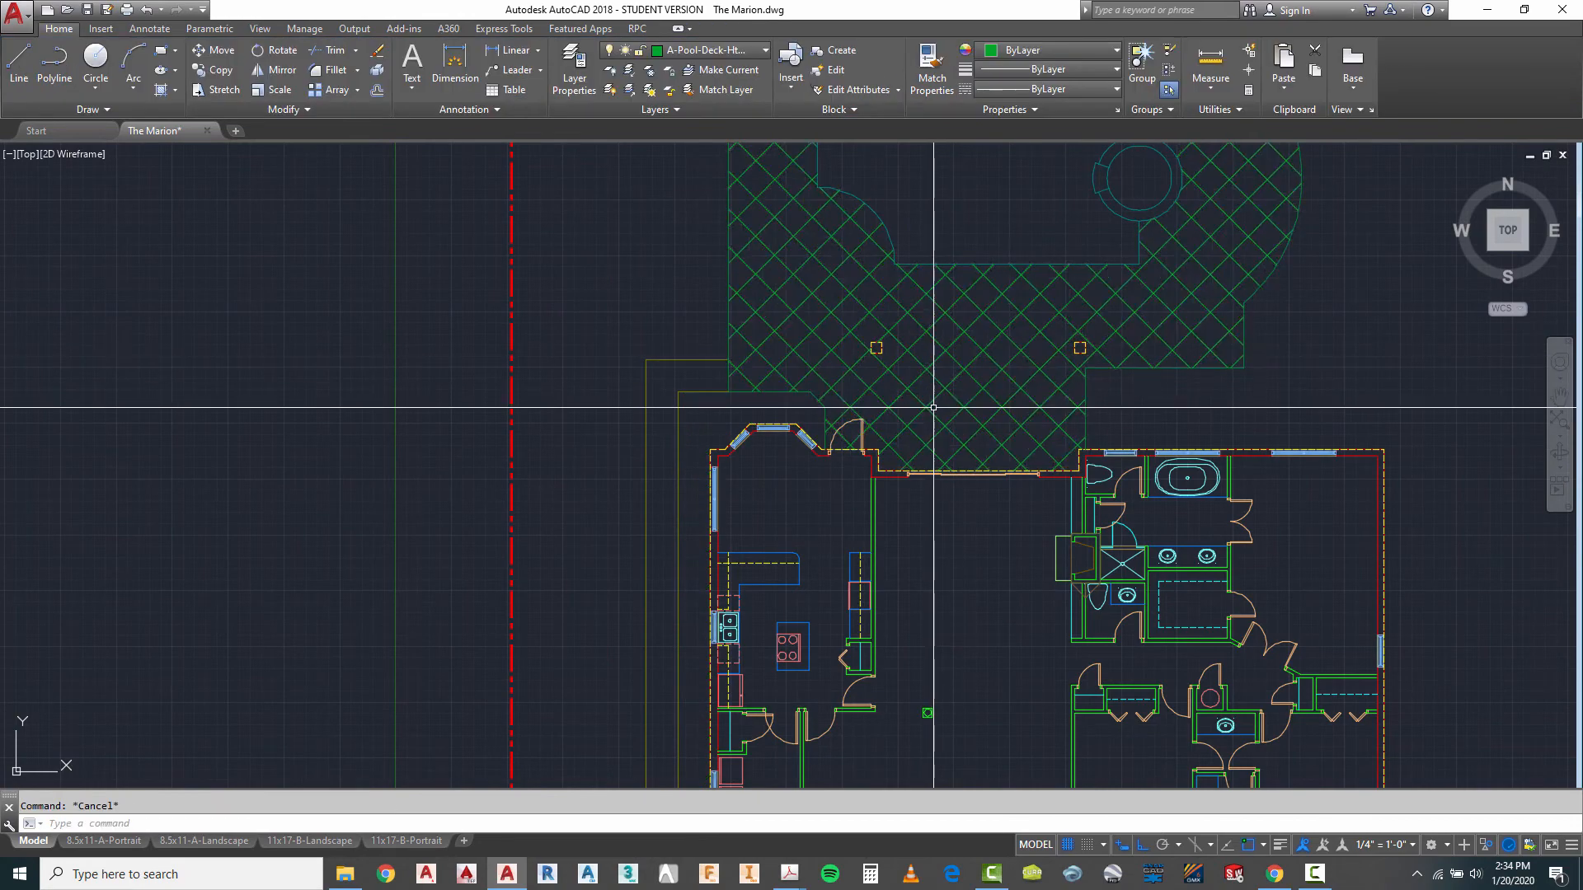
- Examine the pool deck hatch around the square posts and rear doors, and the site plan down to the driveway
scroll(907, 386, "down", 2)
scroll(904, 386, "up", 10)
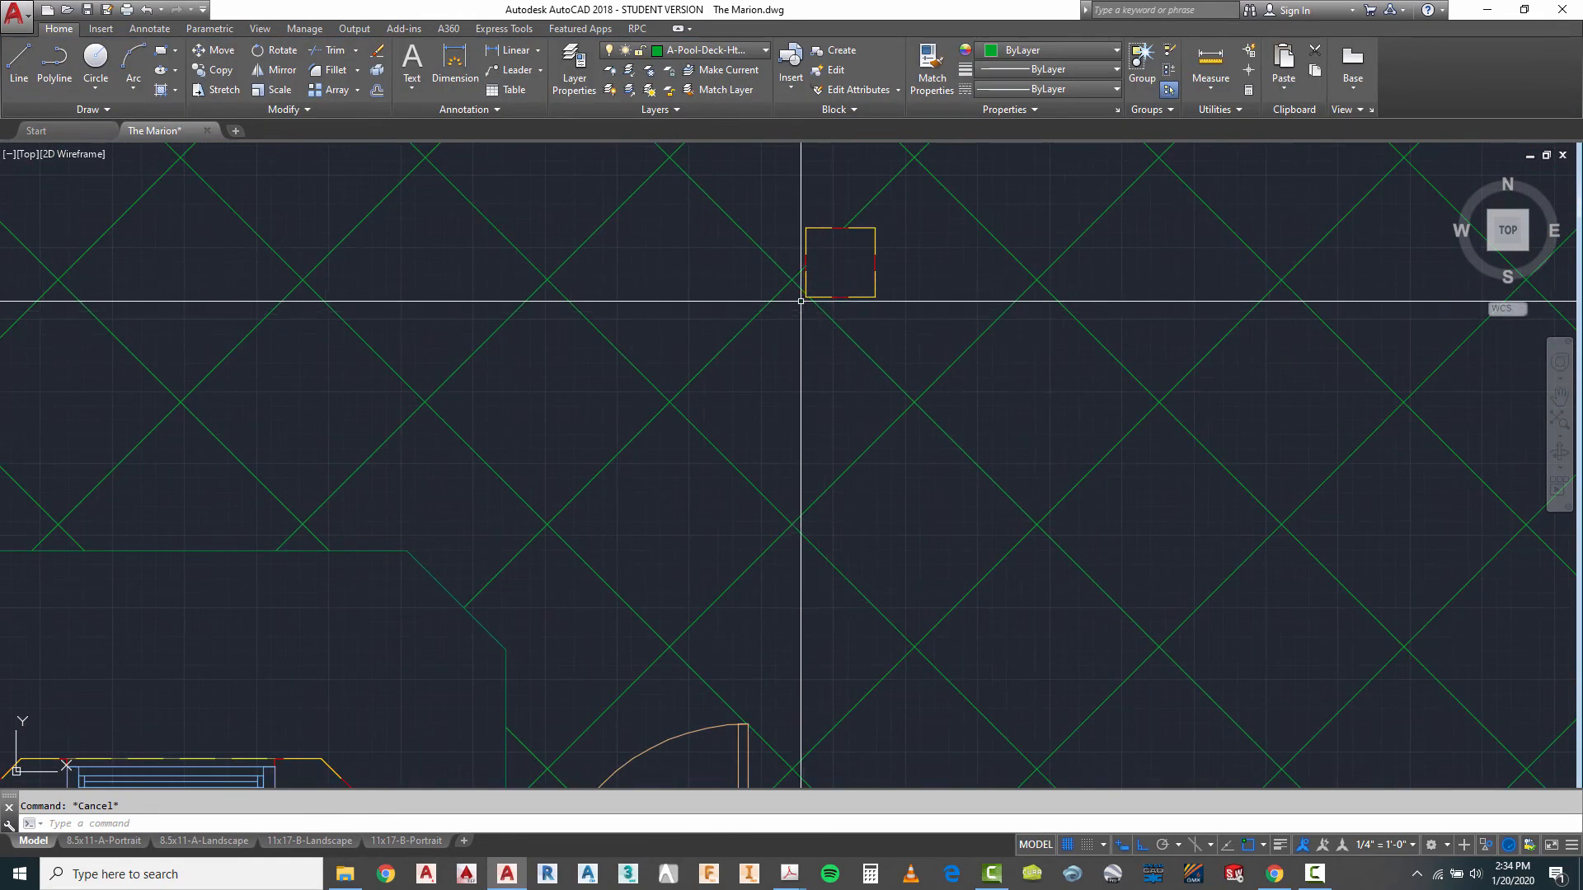
scroll(826, 262, "down", 10)
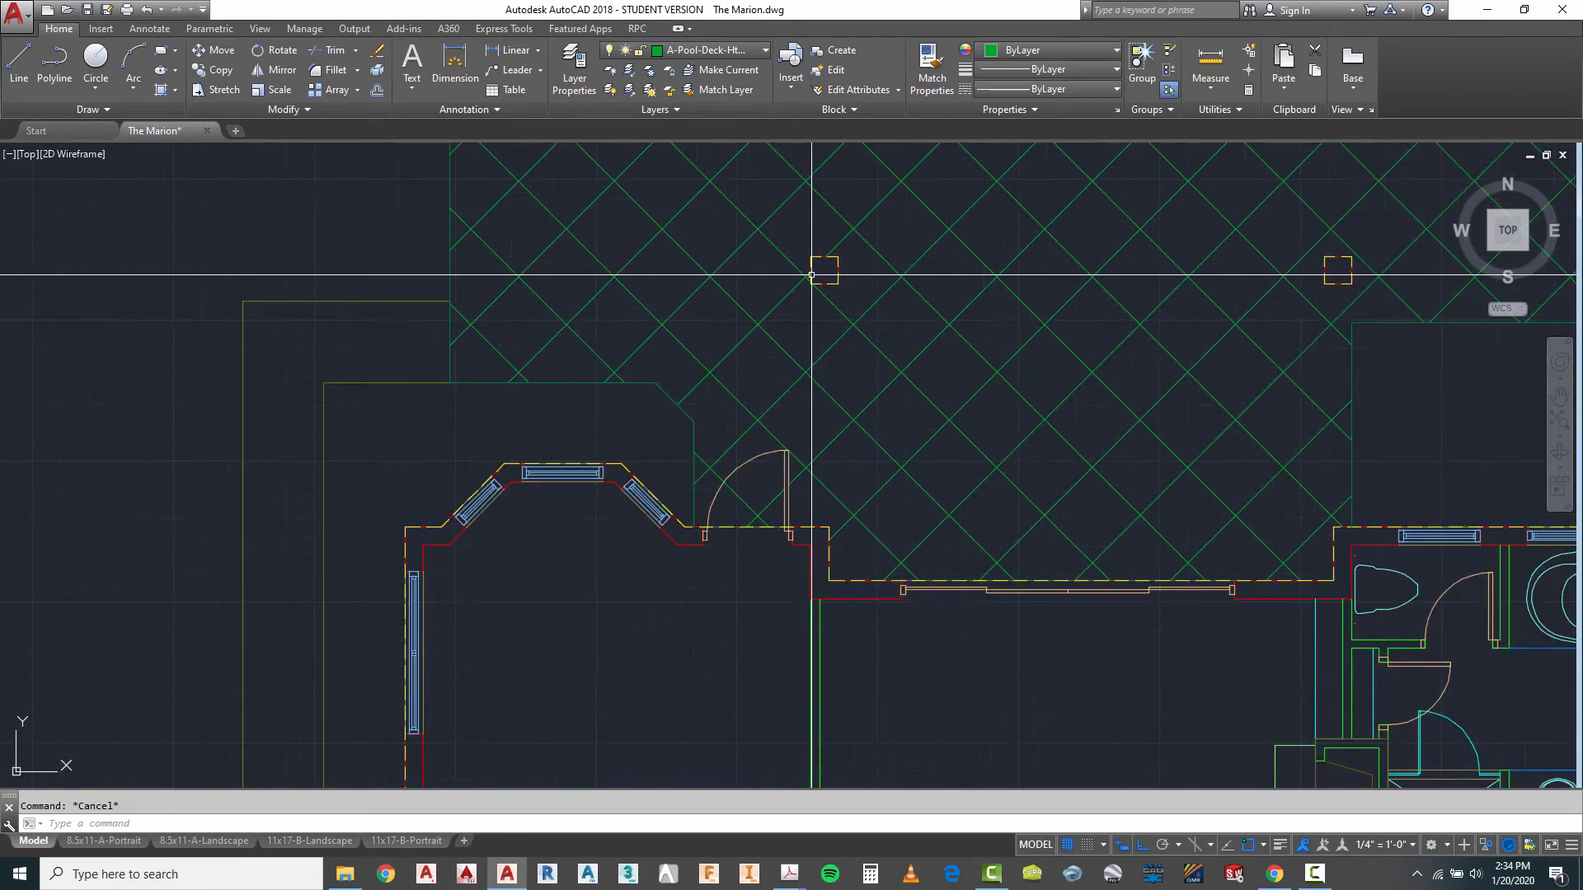
scroll(833, 336, "up", 5)
scroll(834, 352, "down", 8)
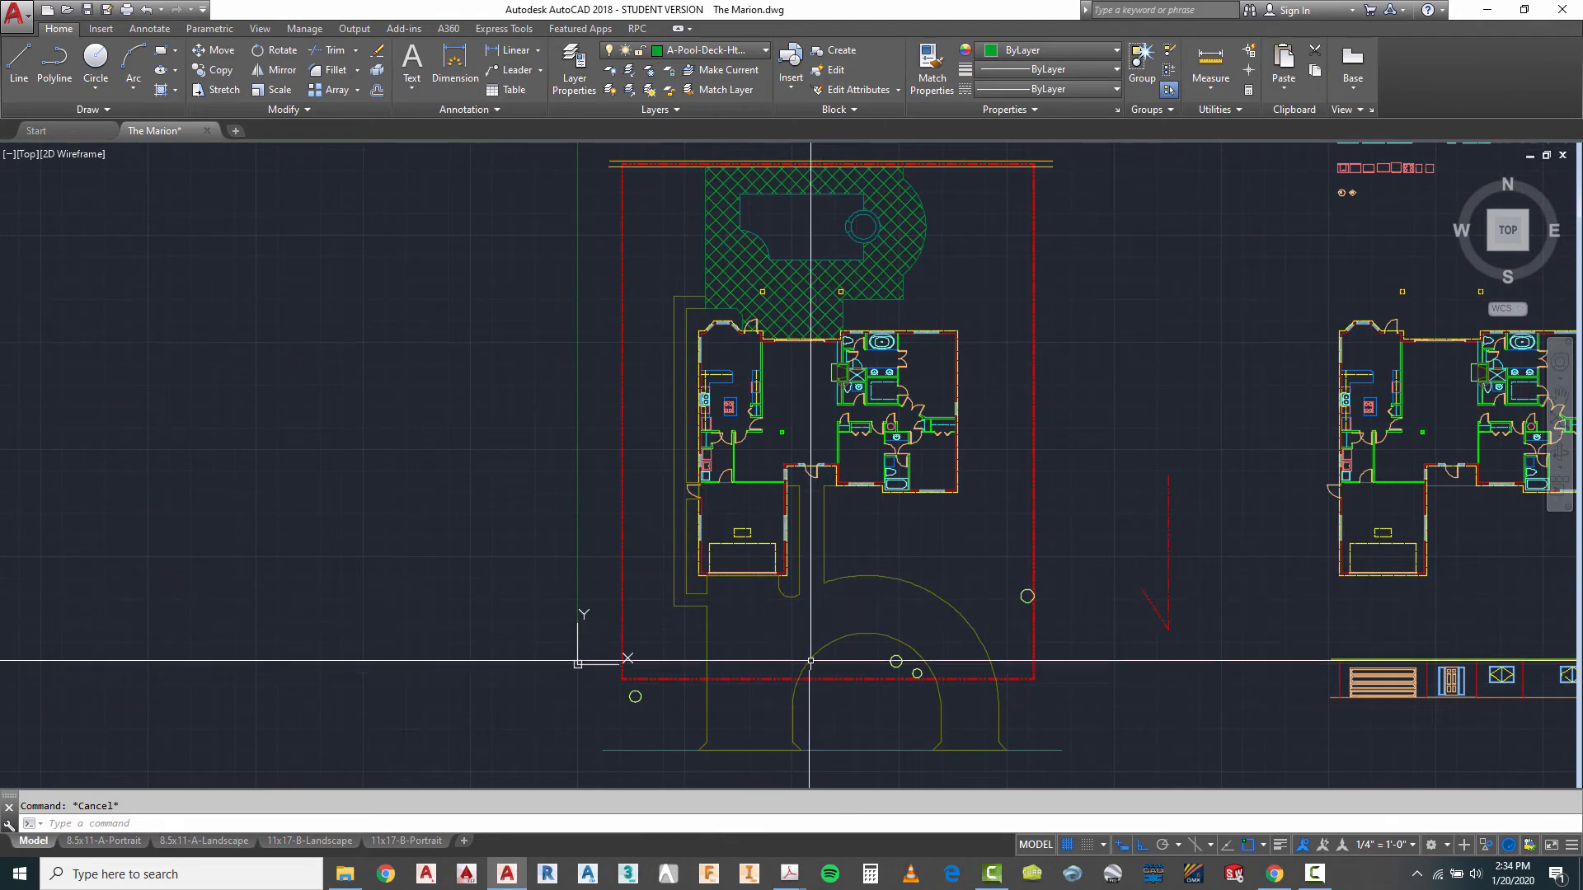
scroll(725, 343, "down", 3)
scroll(760, 477, "up", 3)
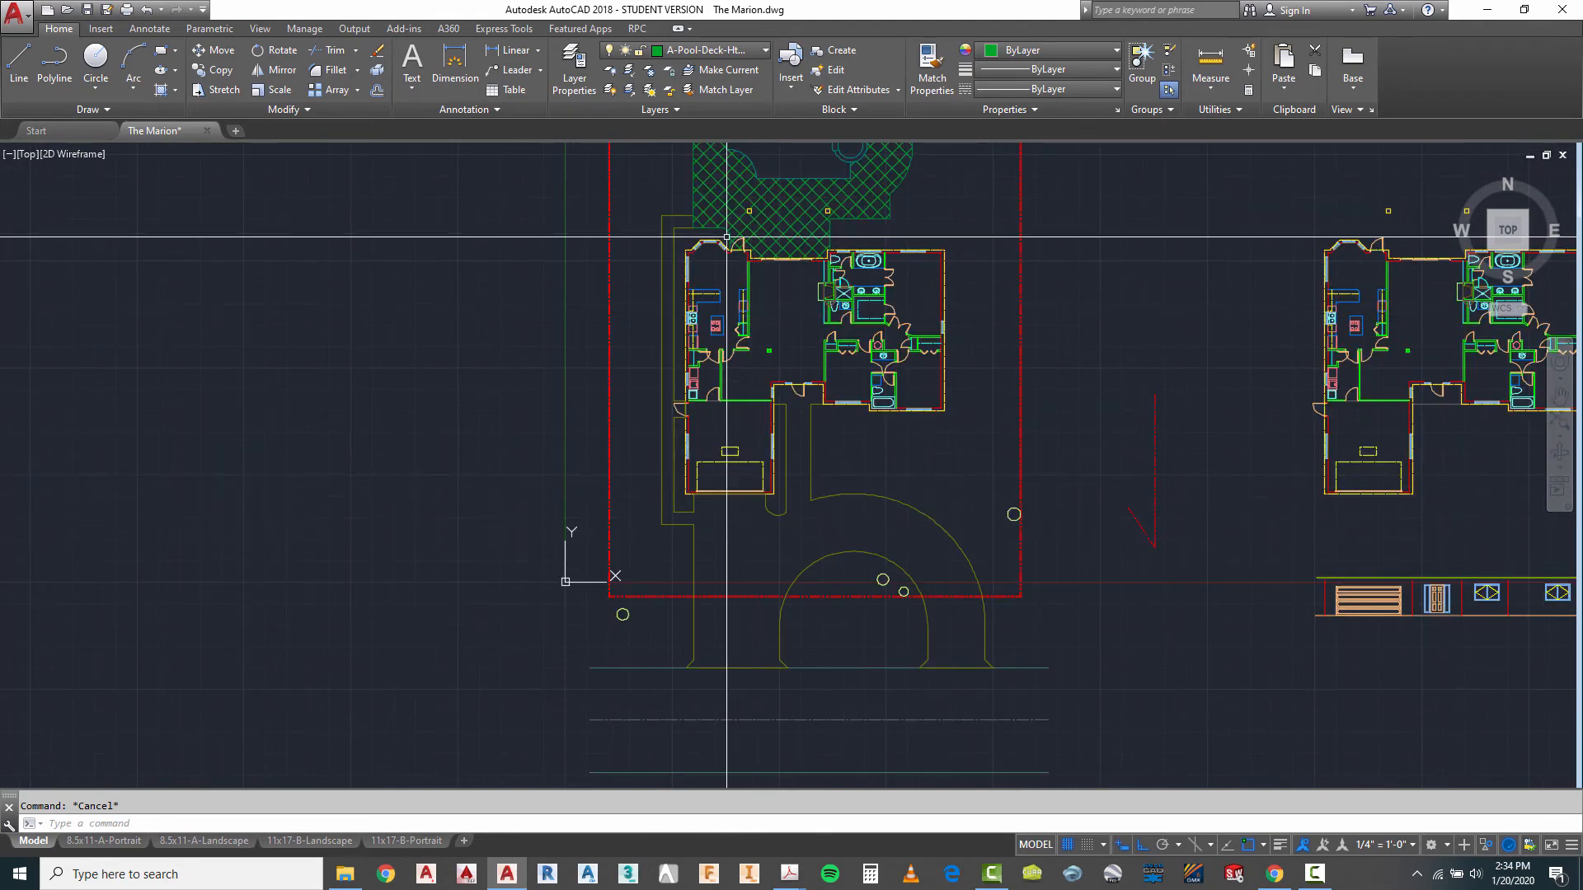
- Make A-Drve-Htch the current layer and start a hatch with the AR-HBONE pattern
left_click(723, 51)
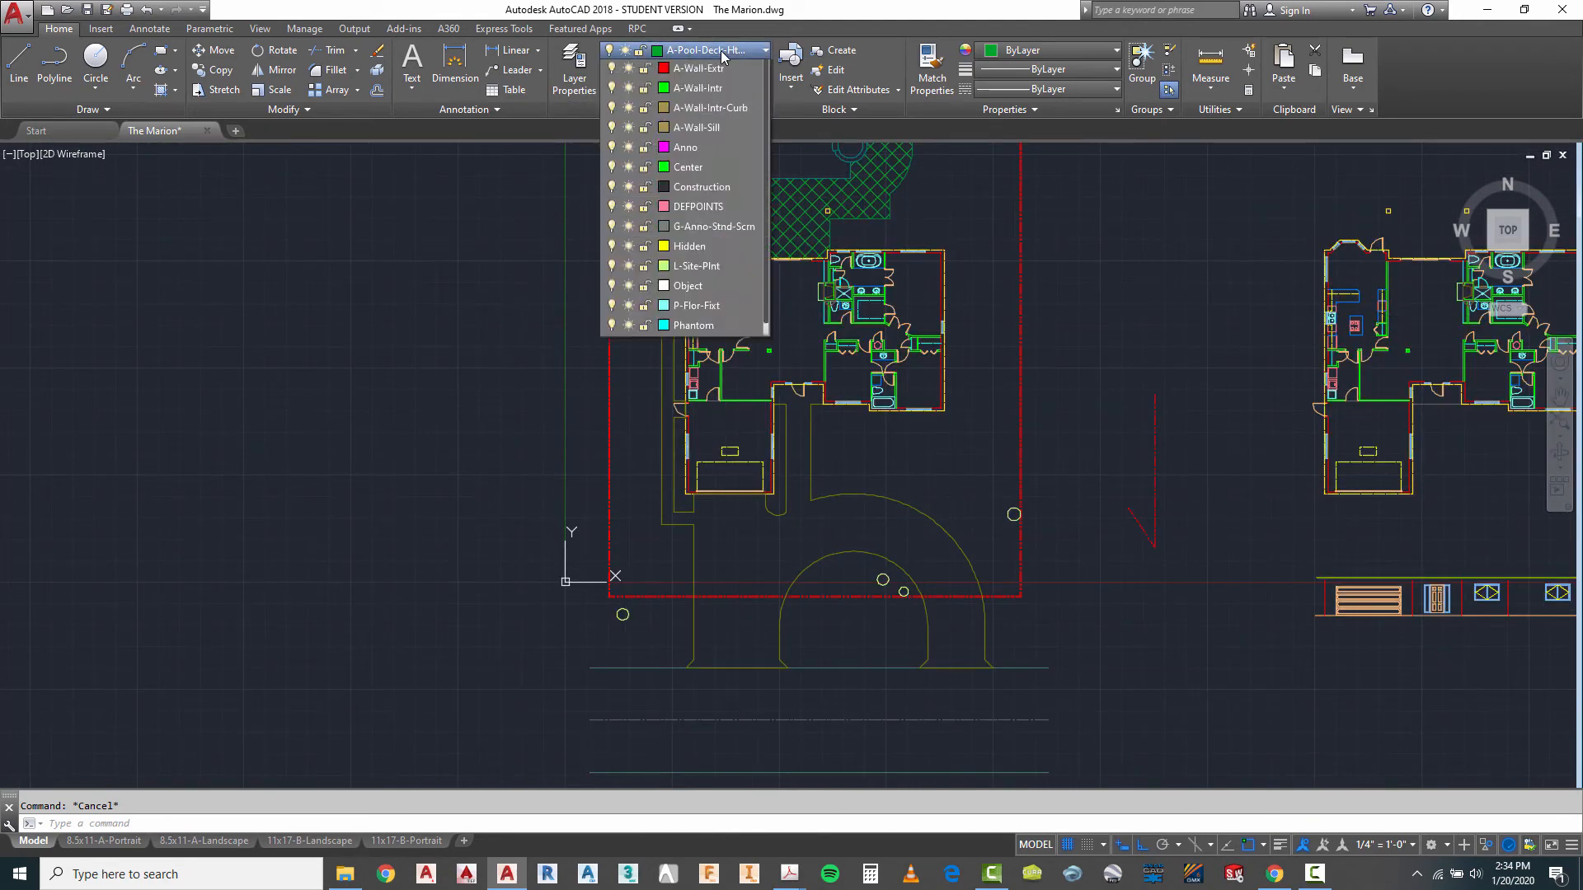
scroll(702, 157, "up", 4)
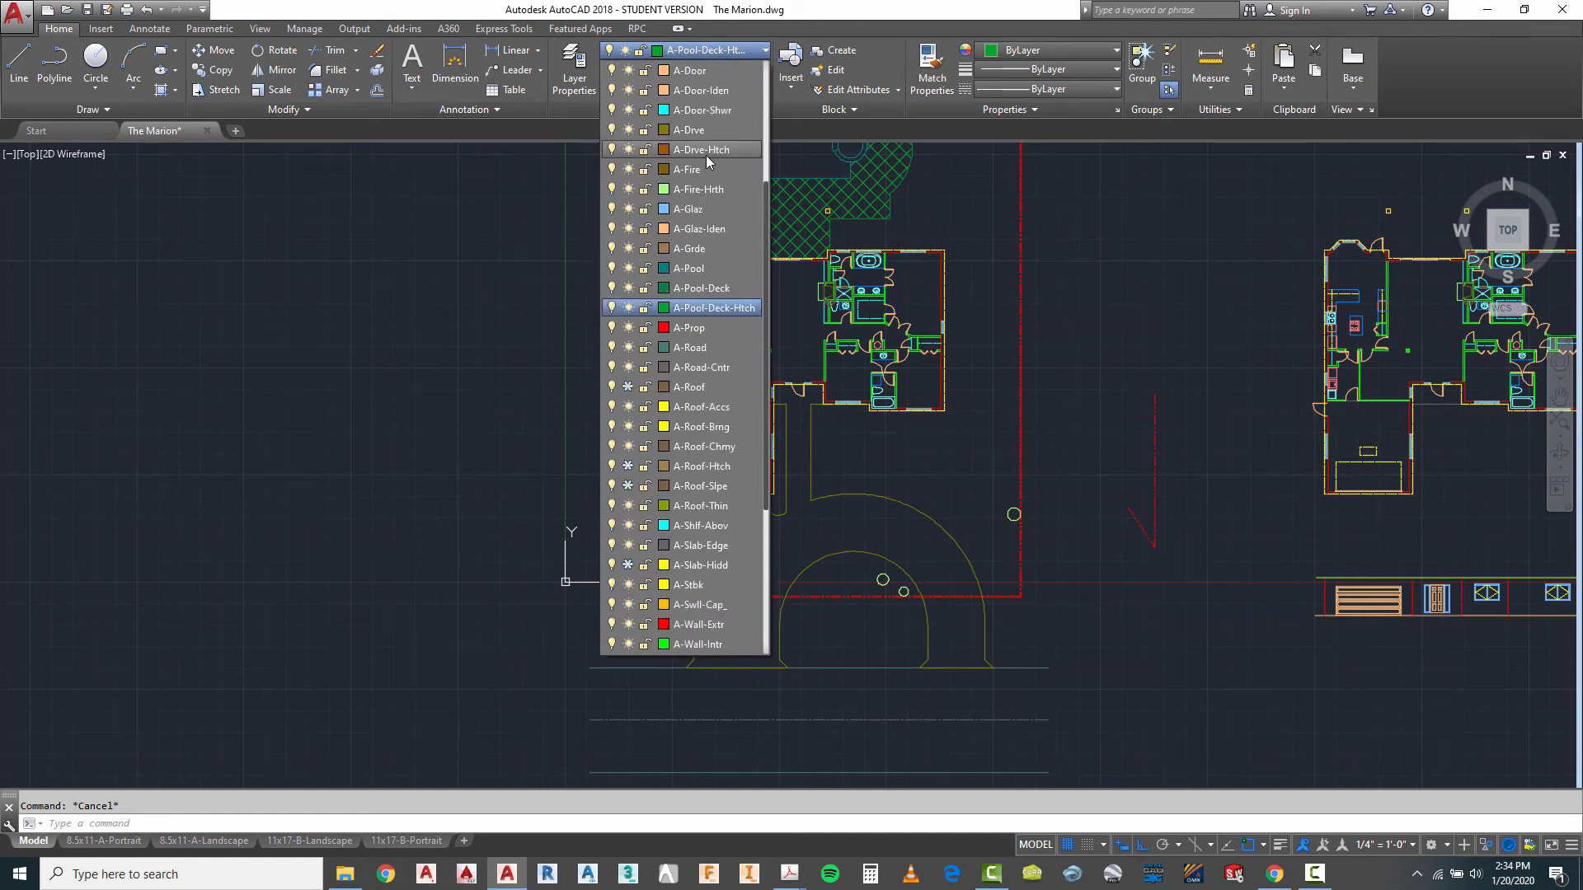
left_click(703, 151)
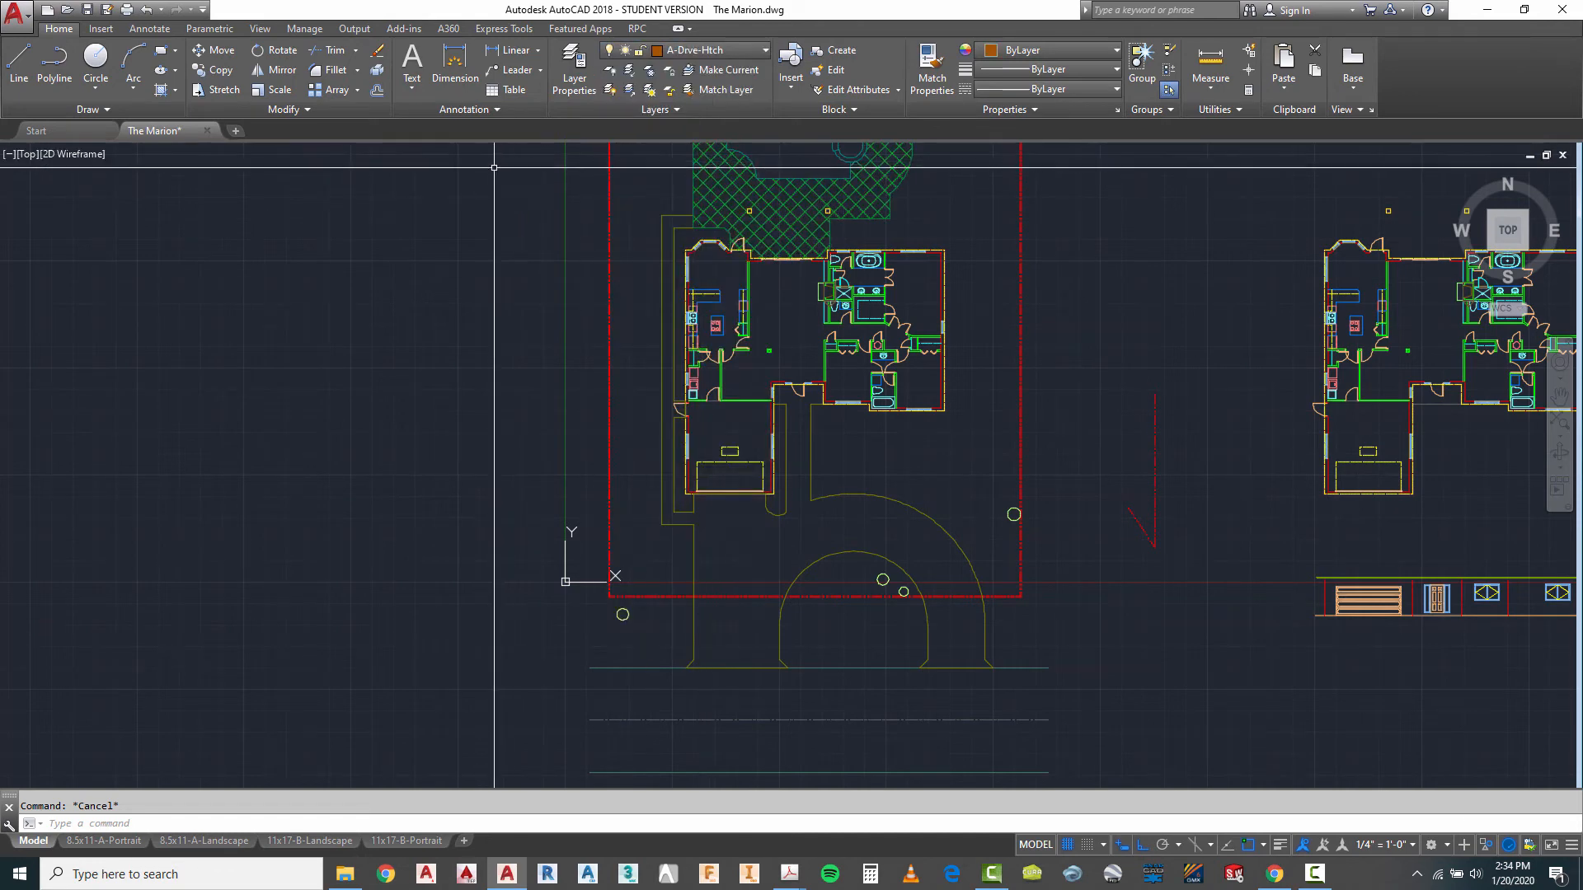
left_click(162, 93)
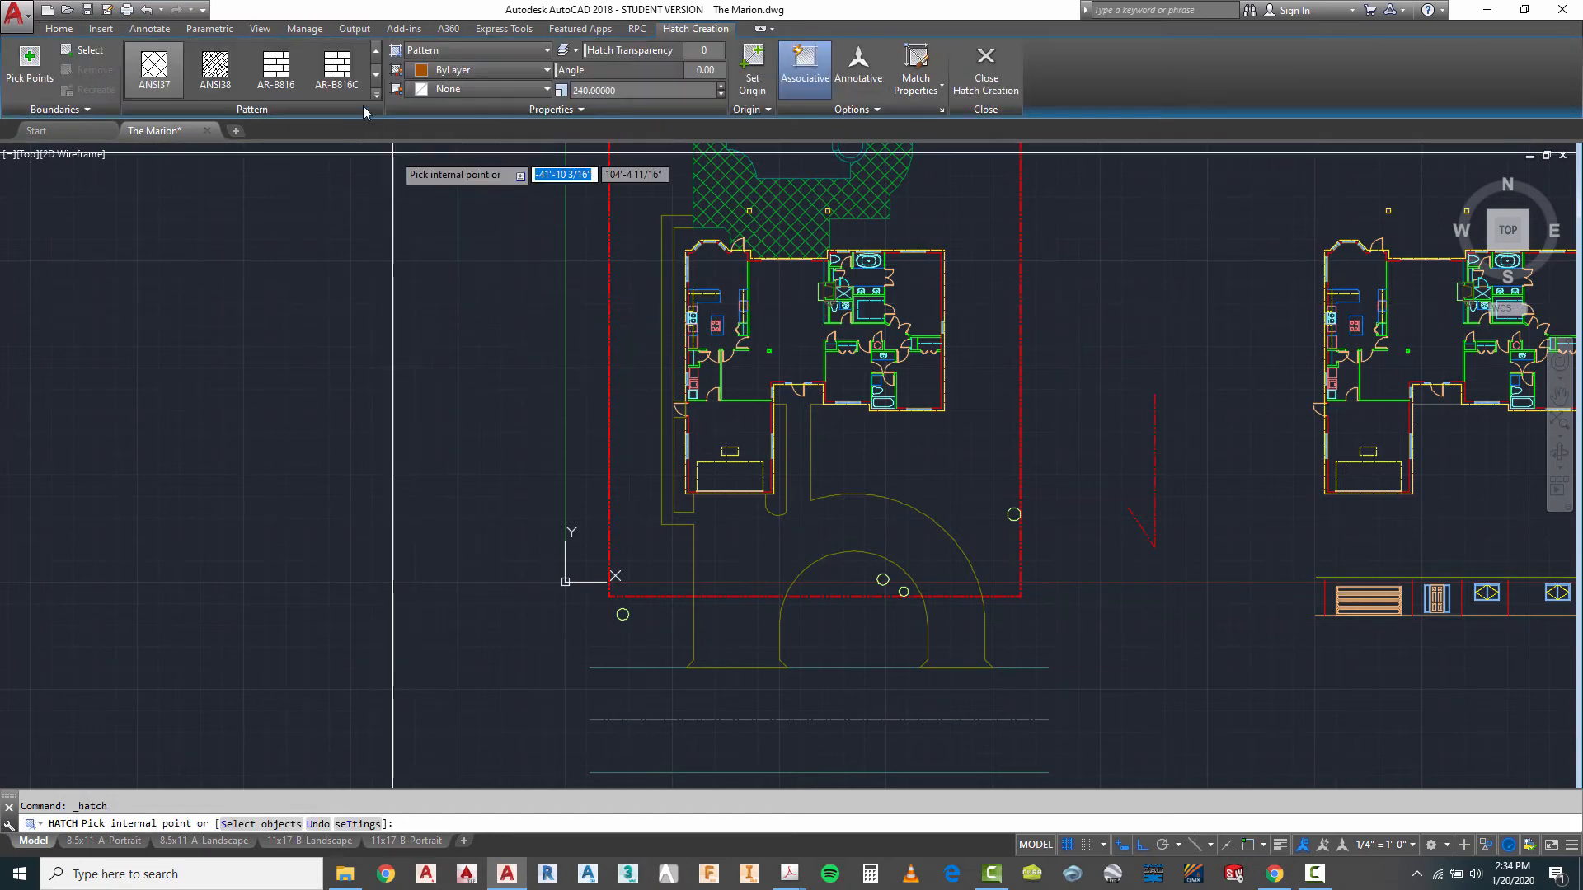
left_click(377, 98)
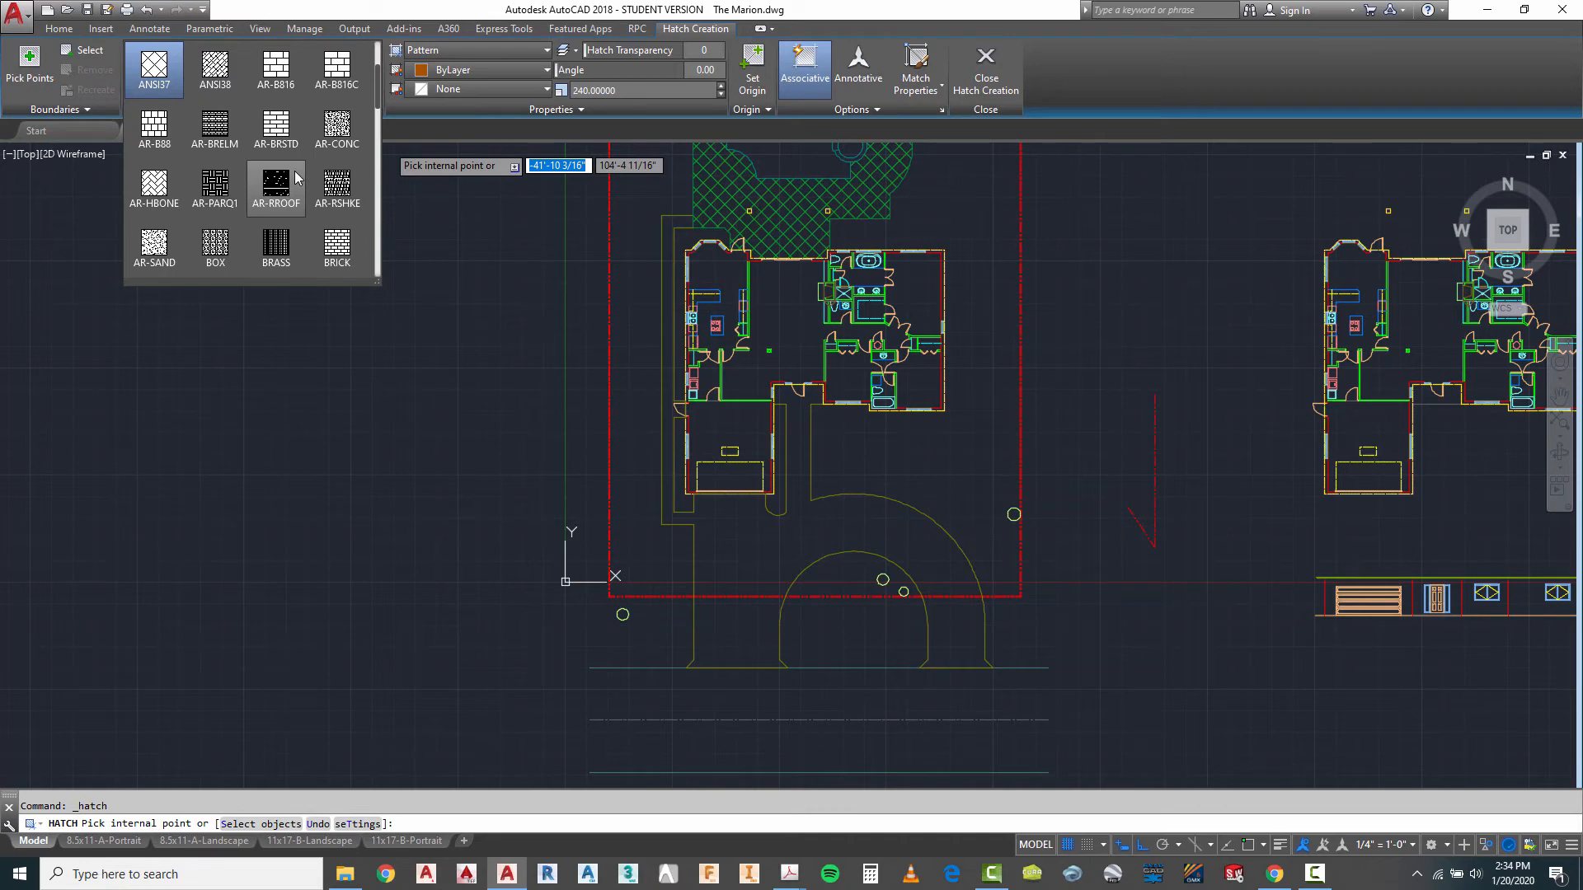
left_click(153, 183)
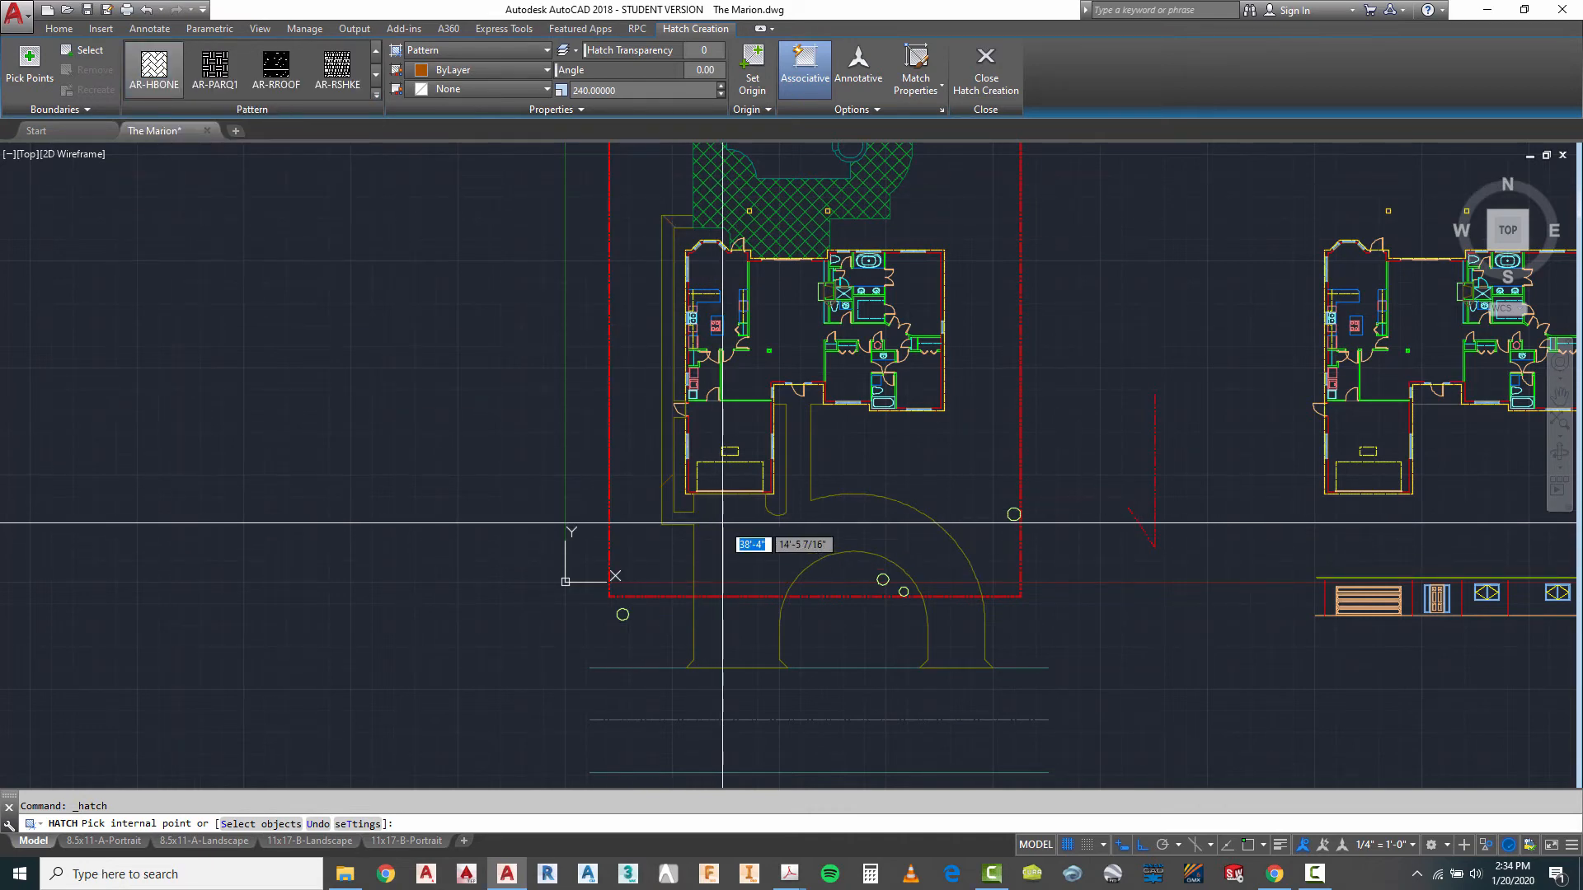
- Pick the driveway and walkways inside the property line as the hatch region and try scales of 12 and 1
left_click(722, 525)
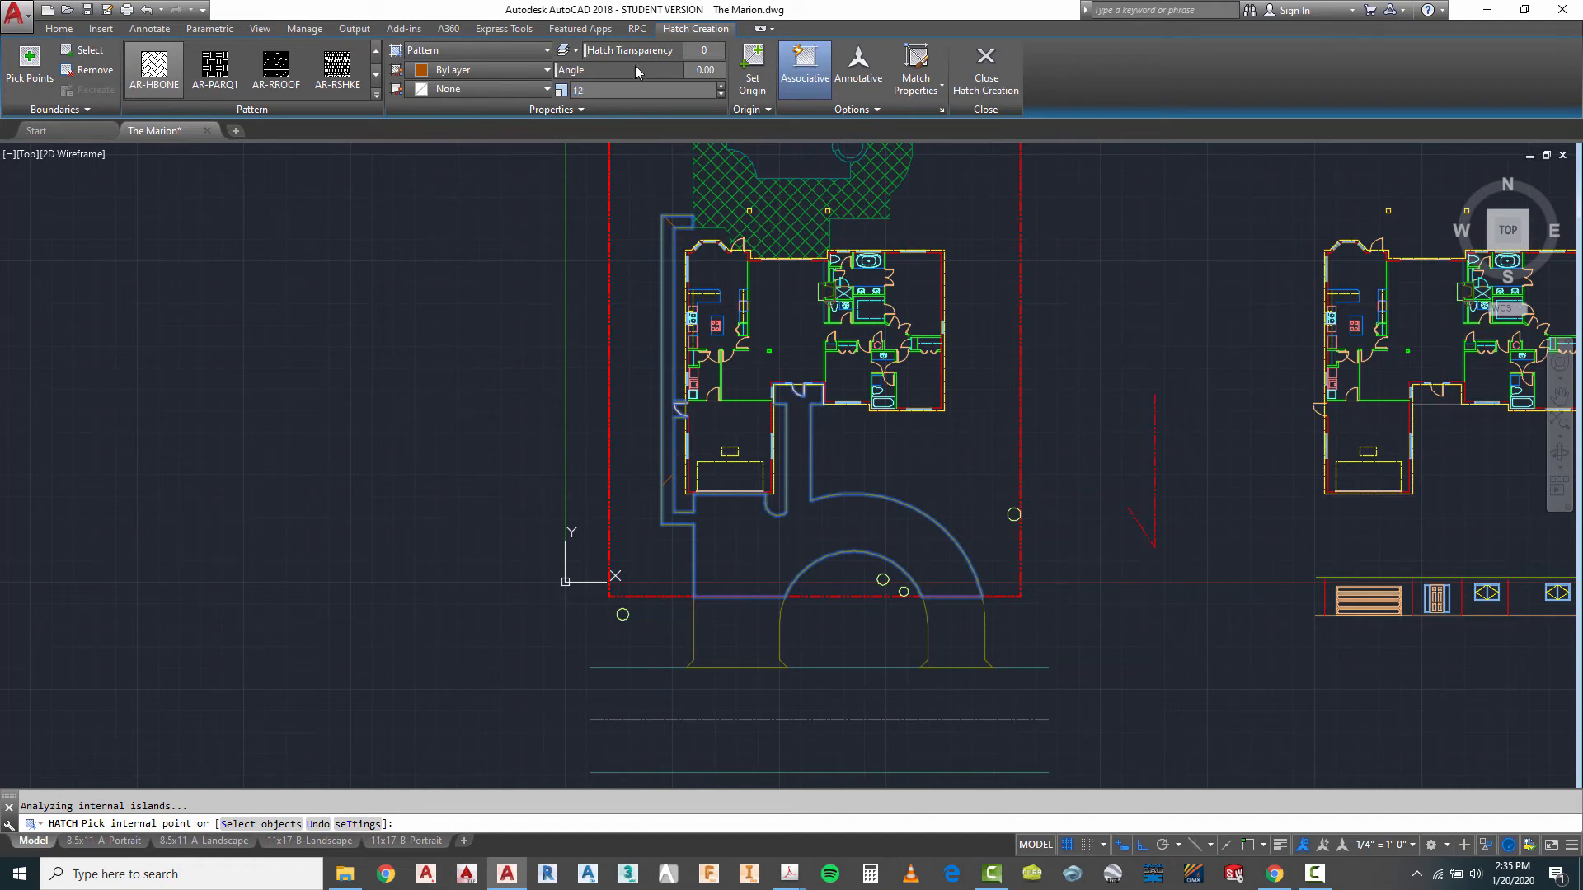
key("Tab")
left_click(617, 93)
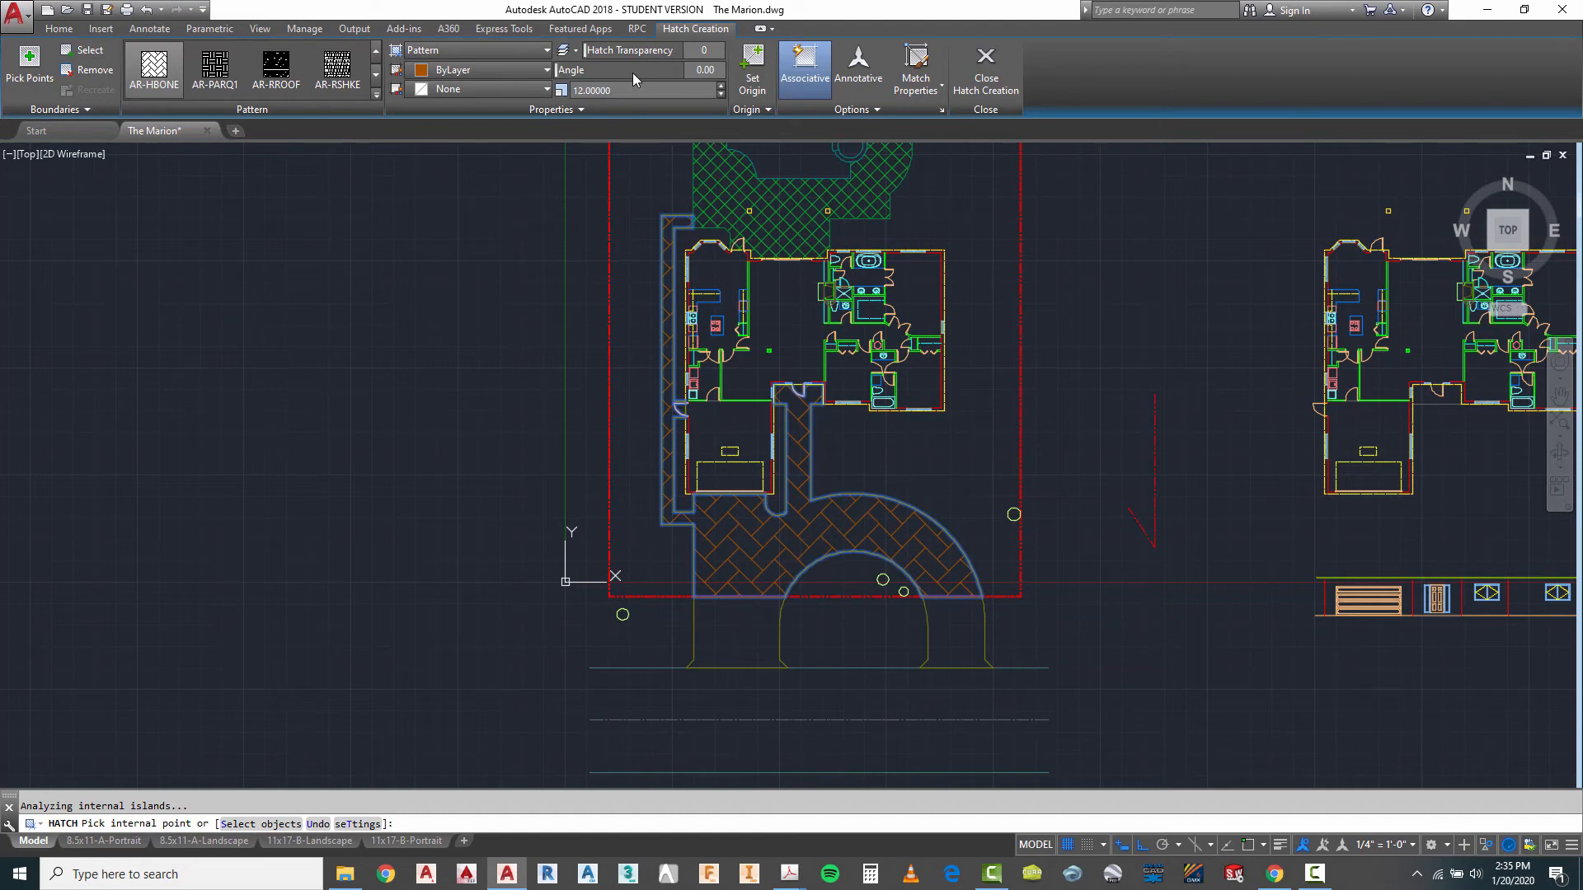
left_click(632, 72)
left_click(623, 90)
type("1")
left_click(626, 73)
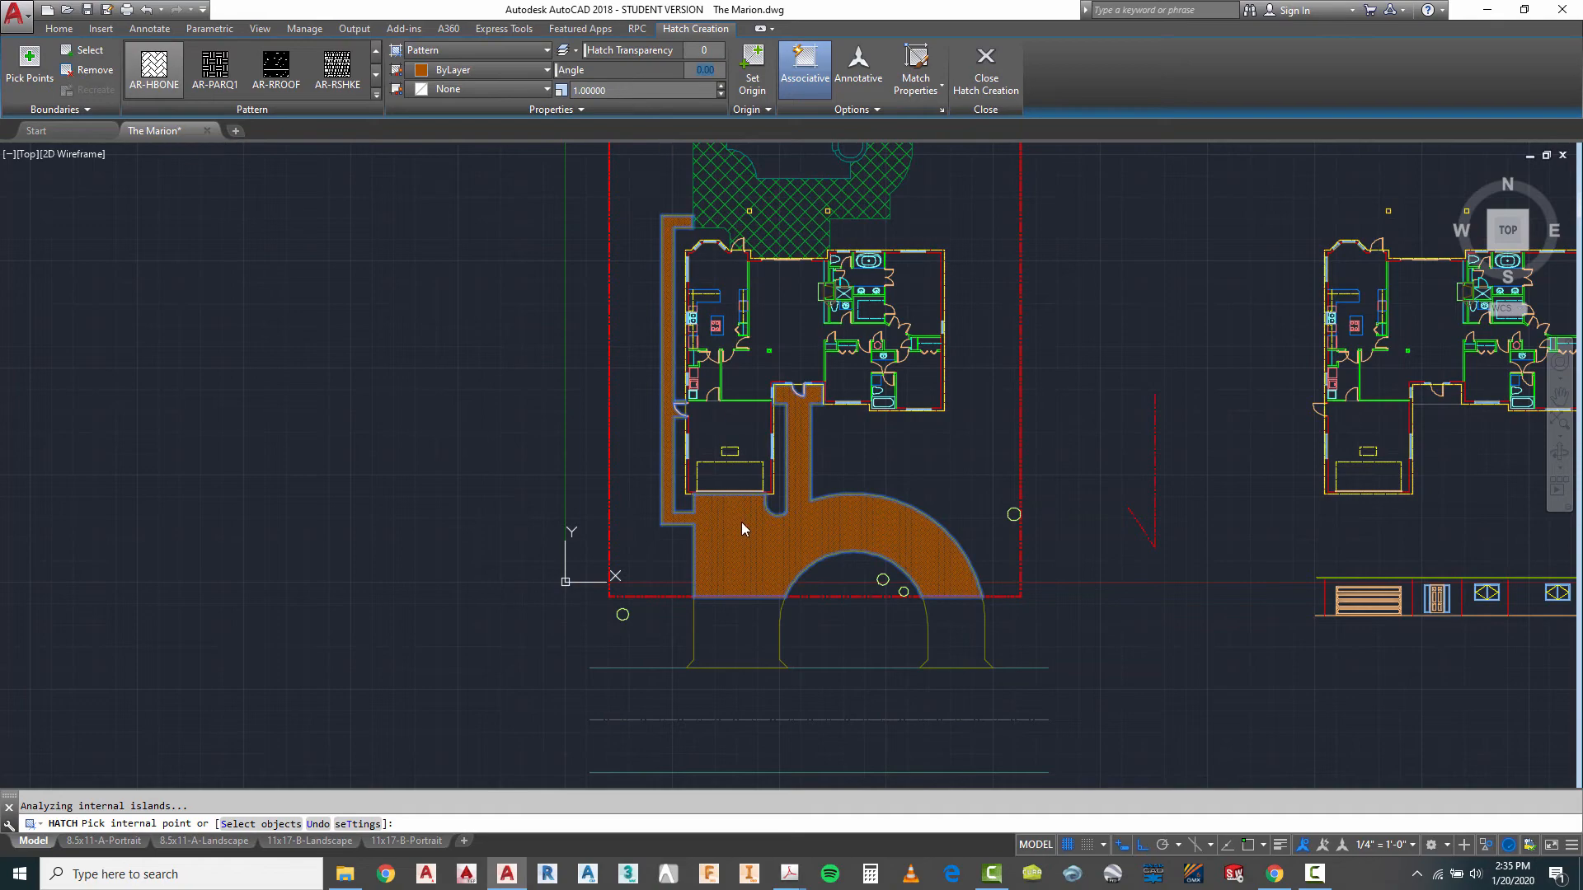
- Set the driveway hatch's scale to 3 and finish the hatch
scroll(732, 538, "up", 6)
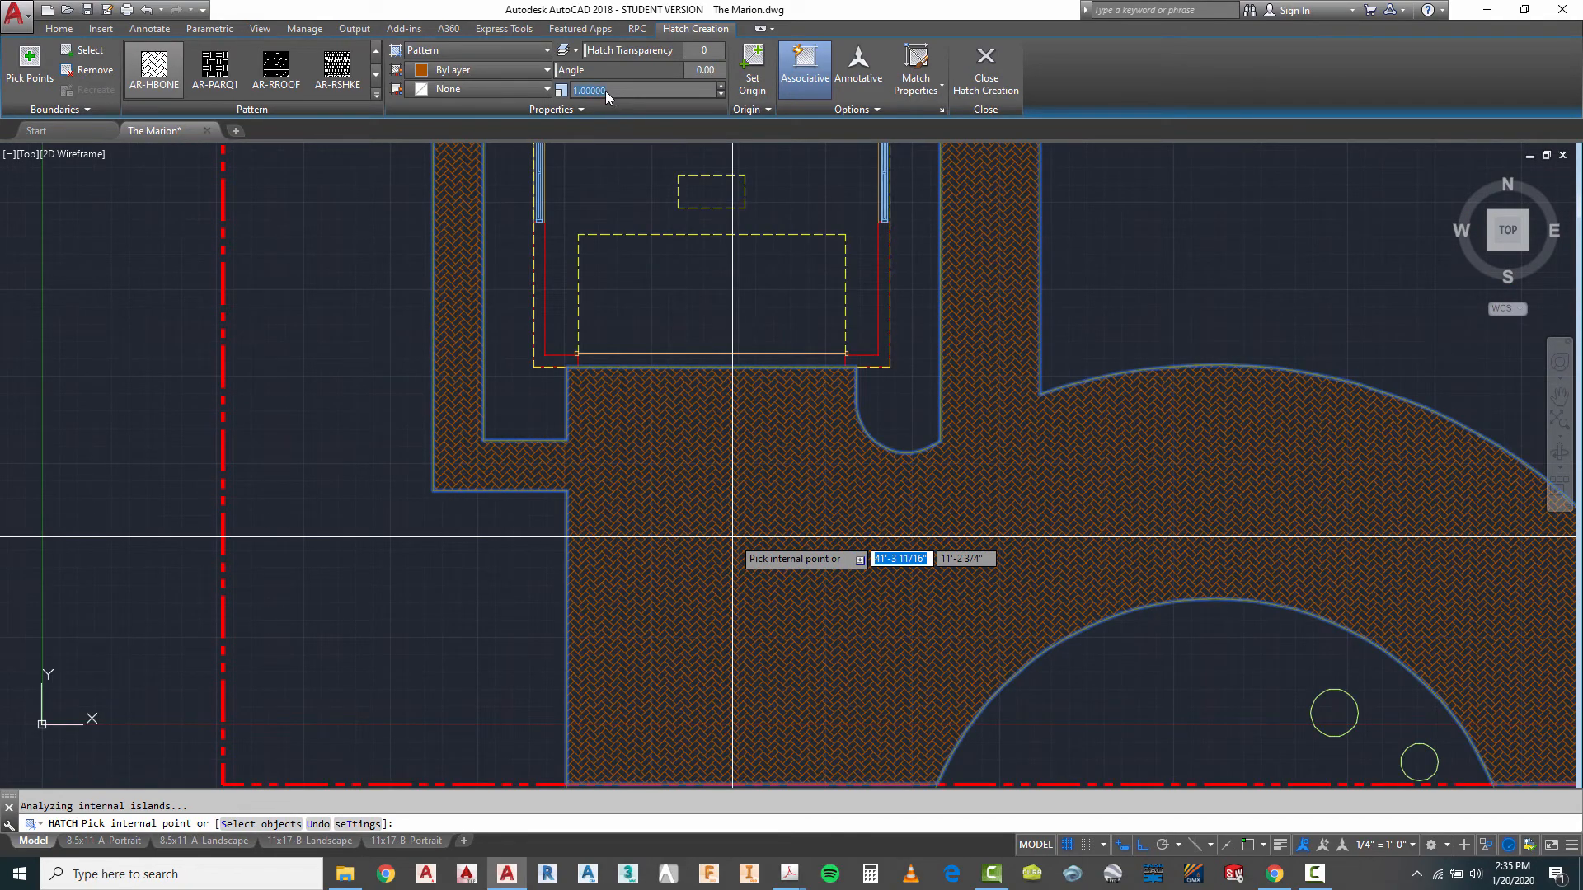
left_click(606, 90)
type("3")
key("Return")
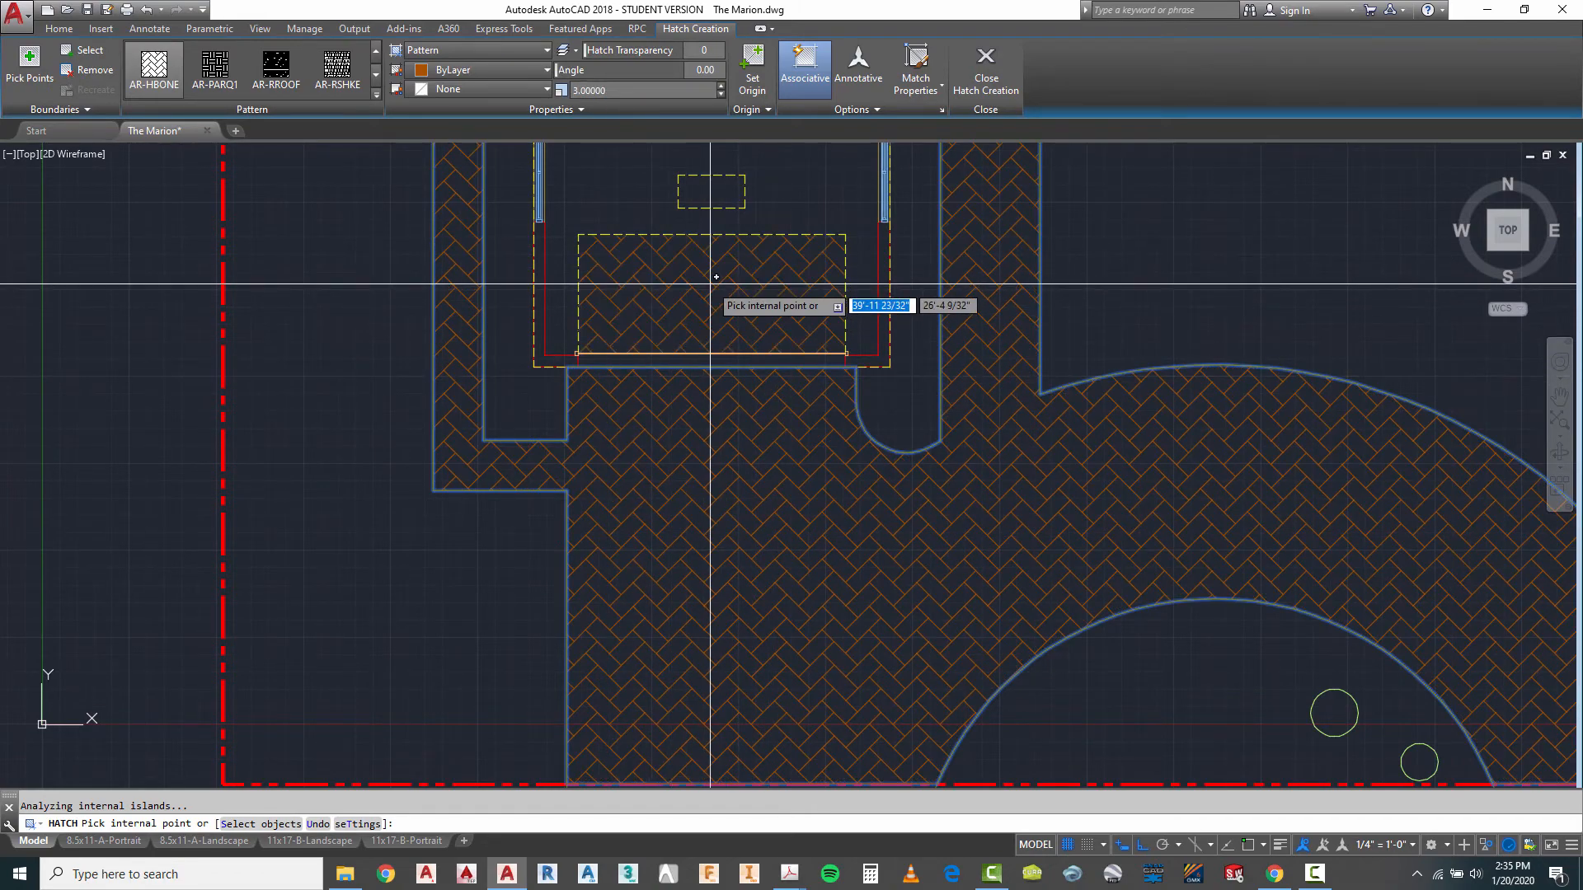
key("Return")
scroll(796, 366, "down", 10)
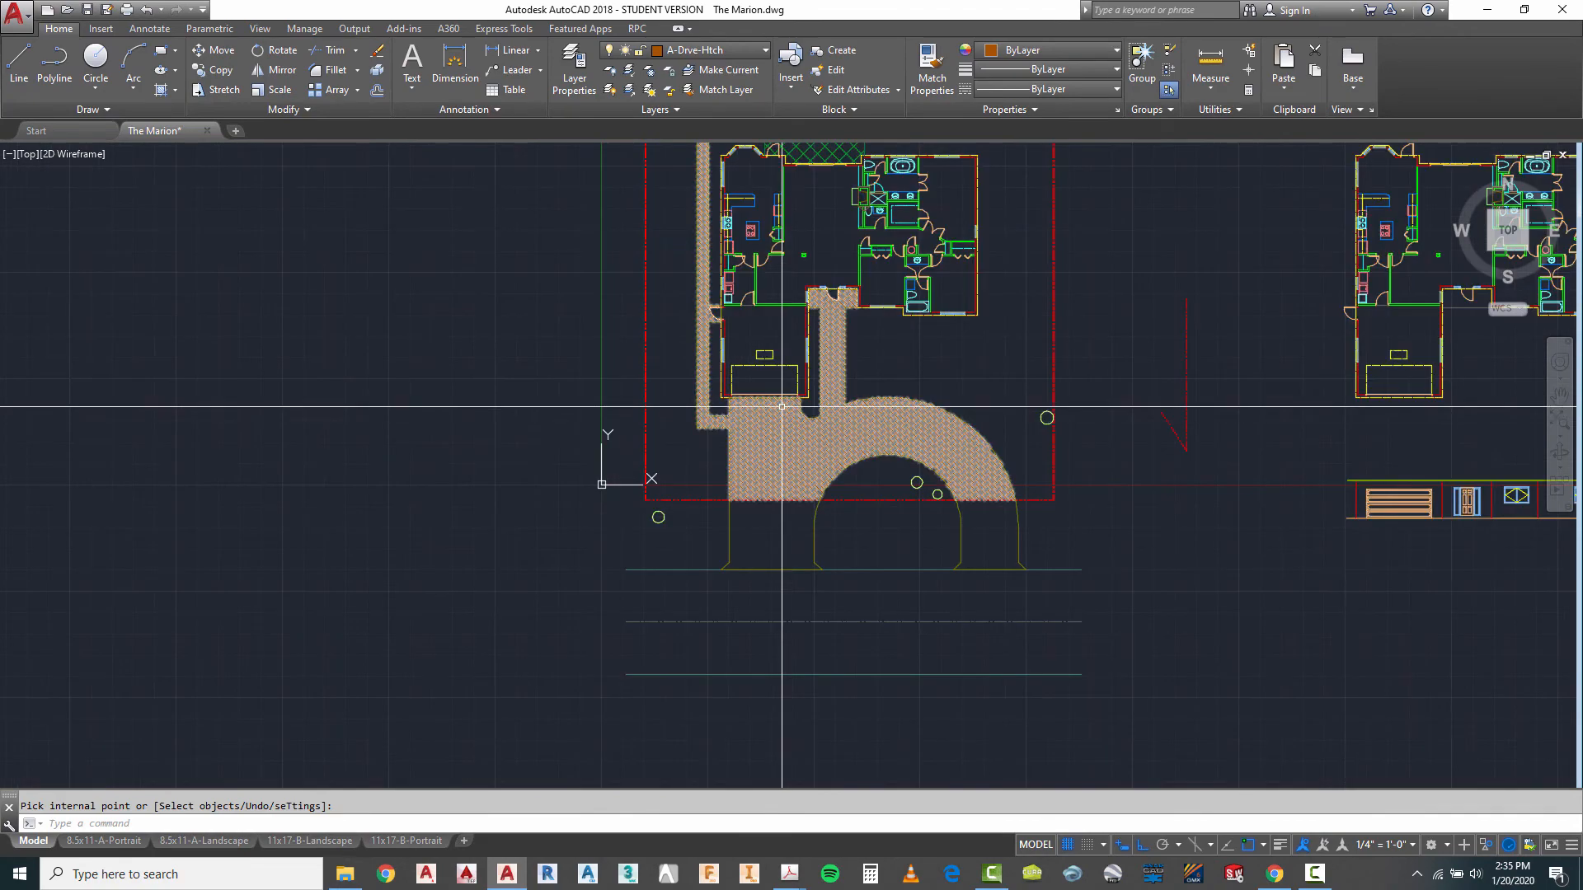
key("Escape")
- Edit the finished driveway hatch and set its scale to 2.5
scroll(858, 282, "up", 4)
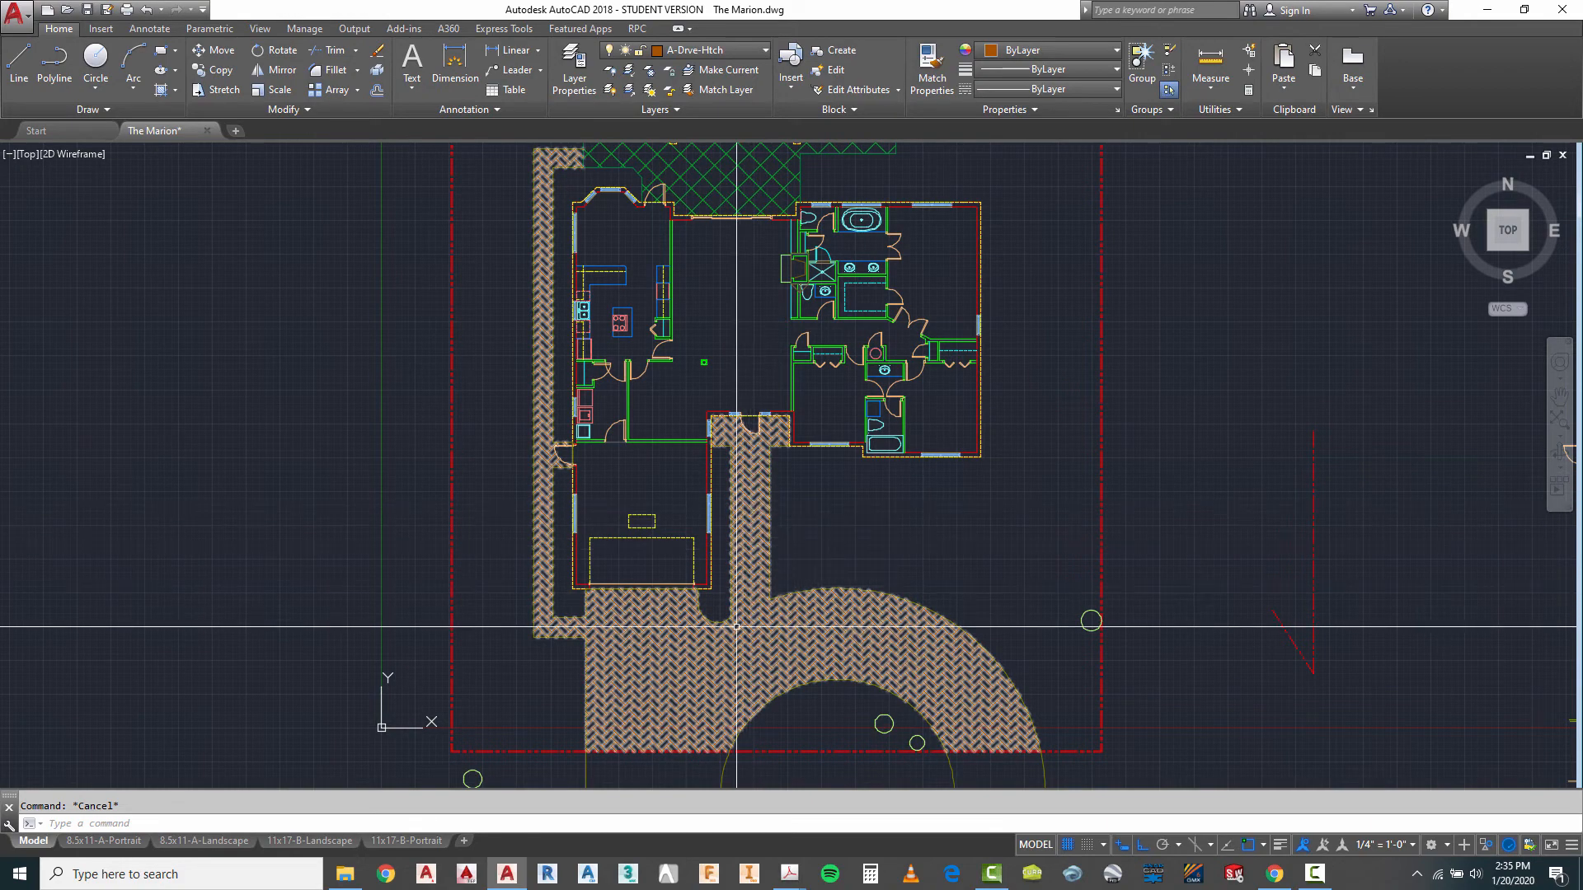
scroll(749, 335, "down", 2)
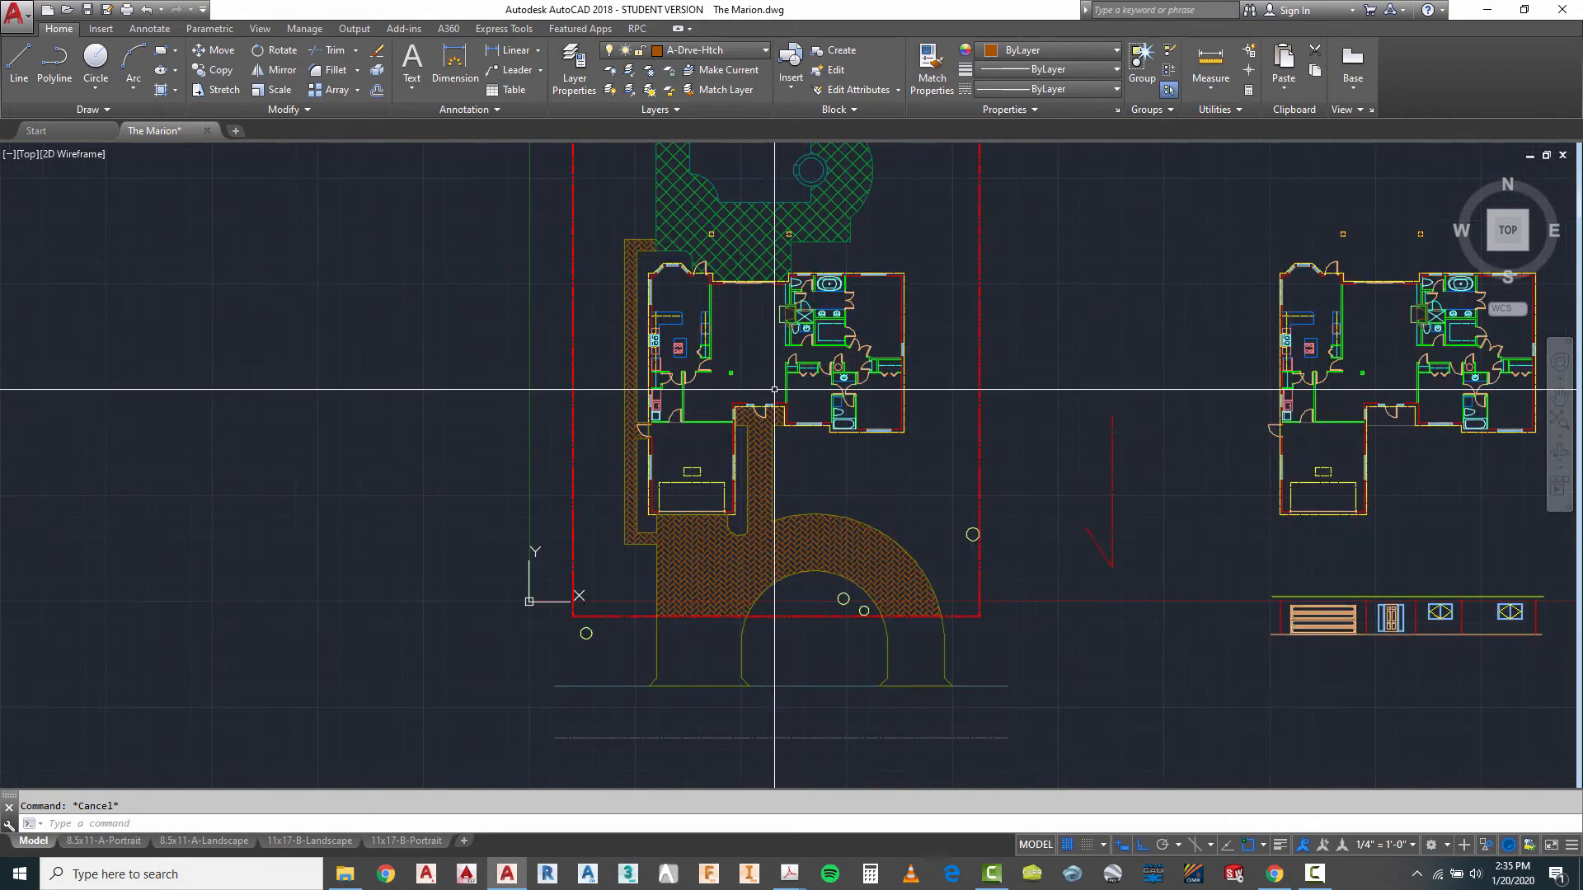
scroll(771, 395, "up", 2)
left_click(750, 474)
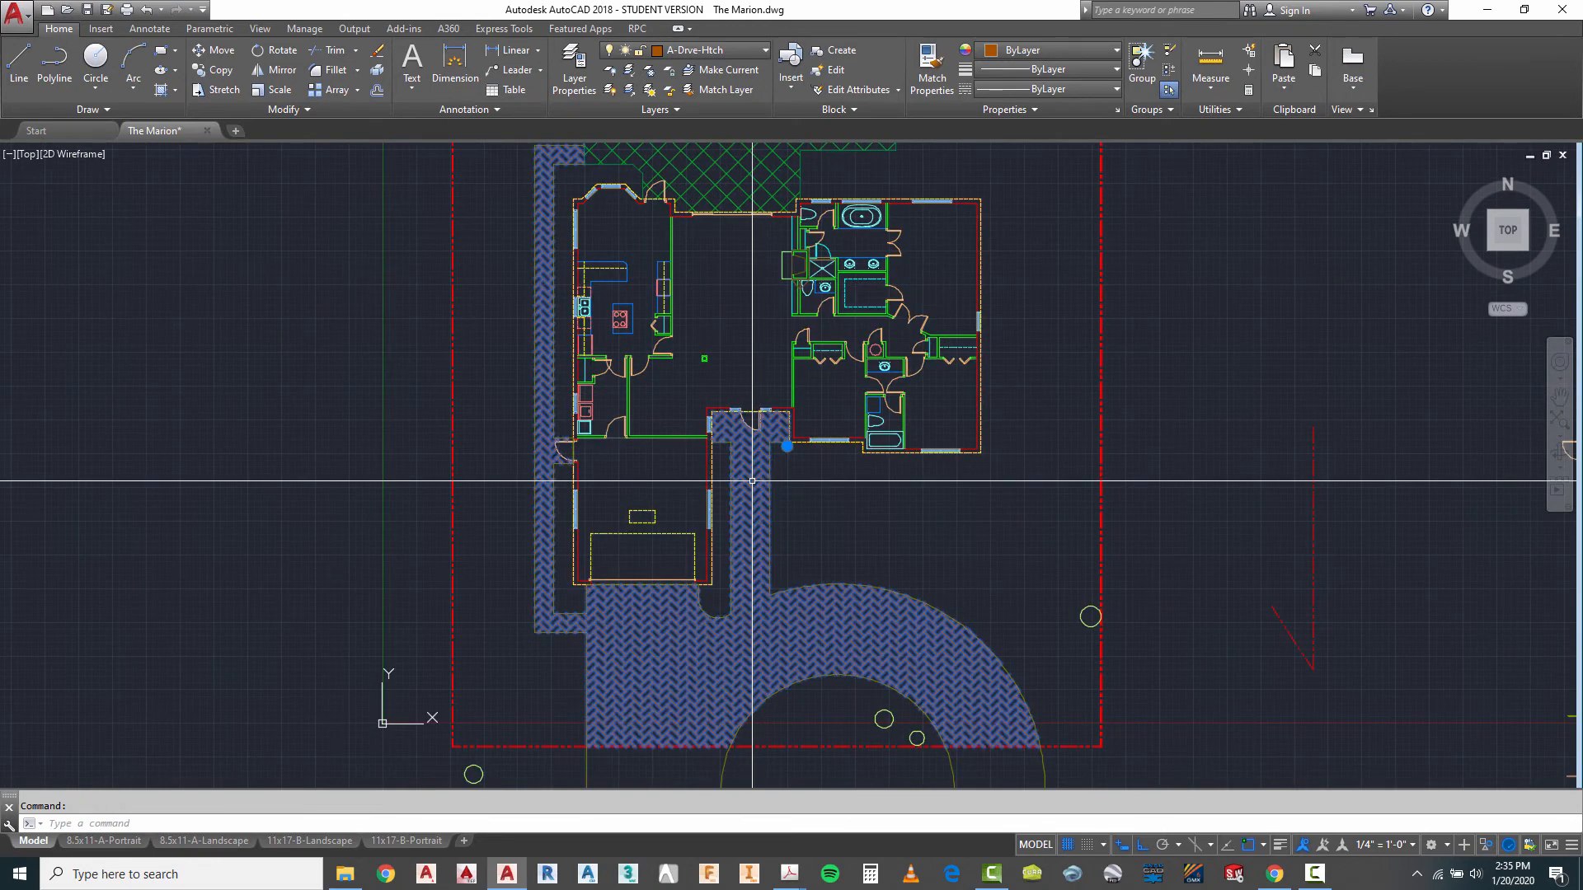
left_click(586, 92)
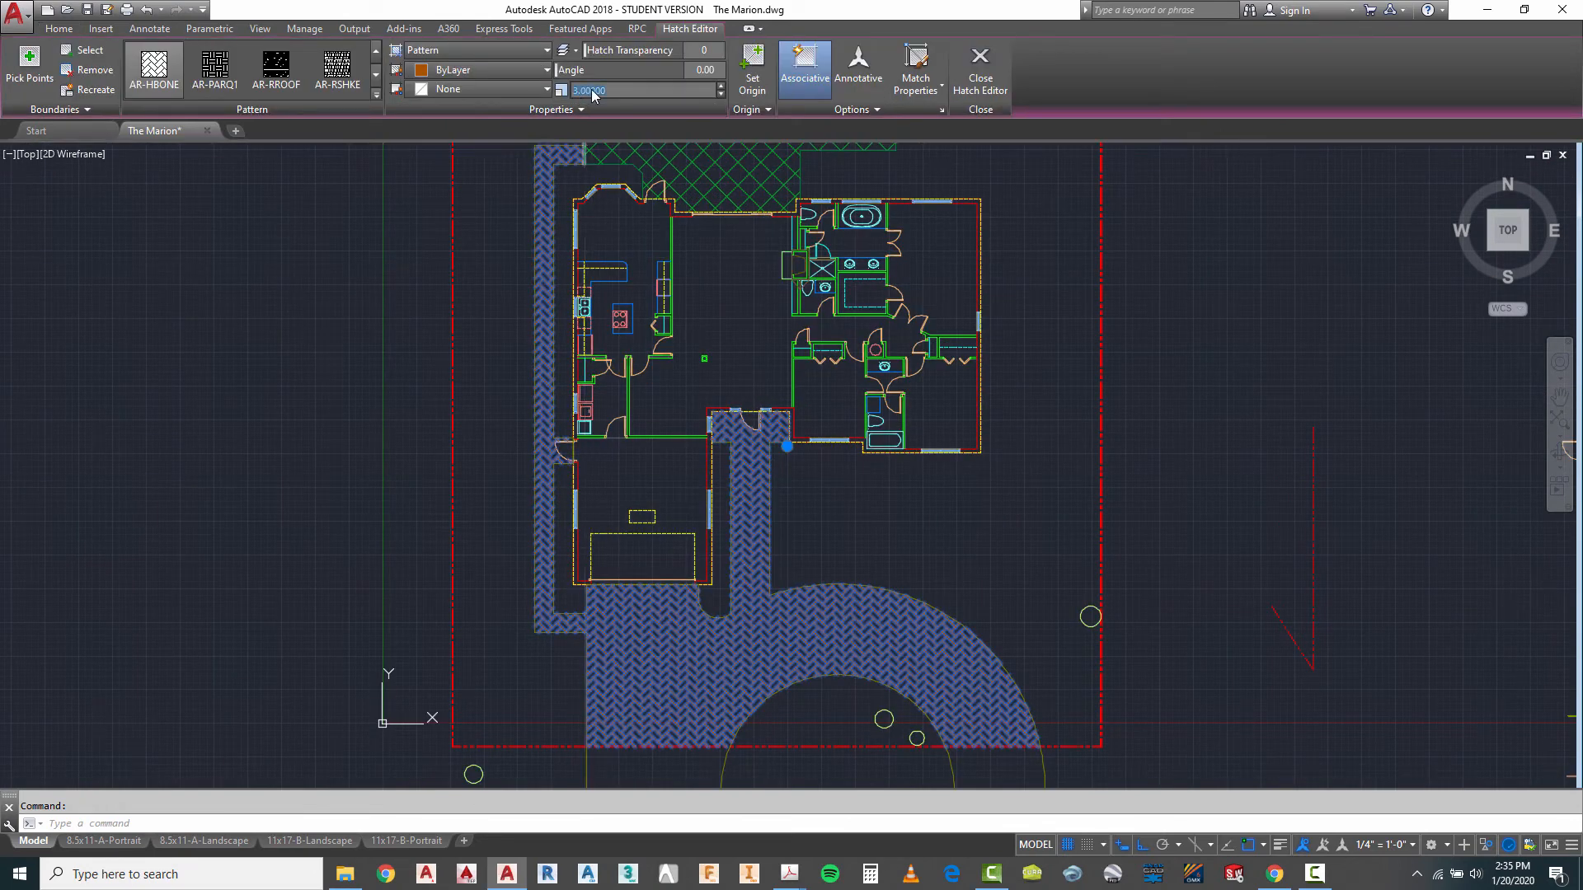
type("2.5")
key("Return")
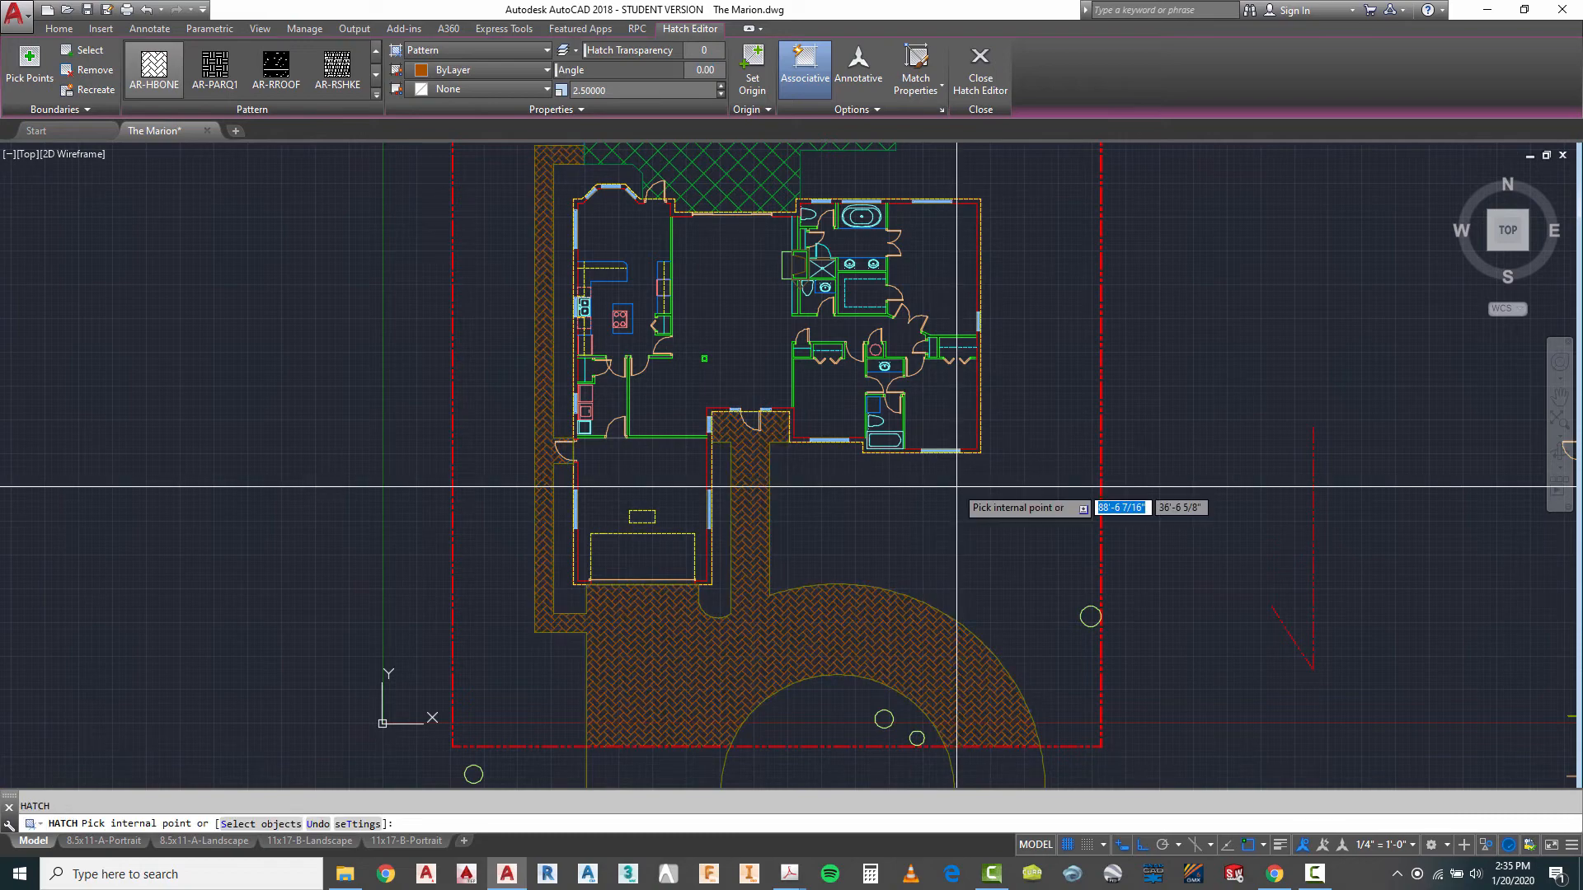
key("Escape")
- Hatch the area inside the front door's swing at the entry with AR-HBONE at a scale of 3
scroll(940, 403, "down", 2)
scroll(917, 464, "down", 2)
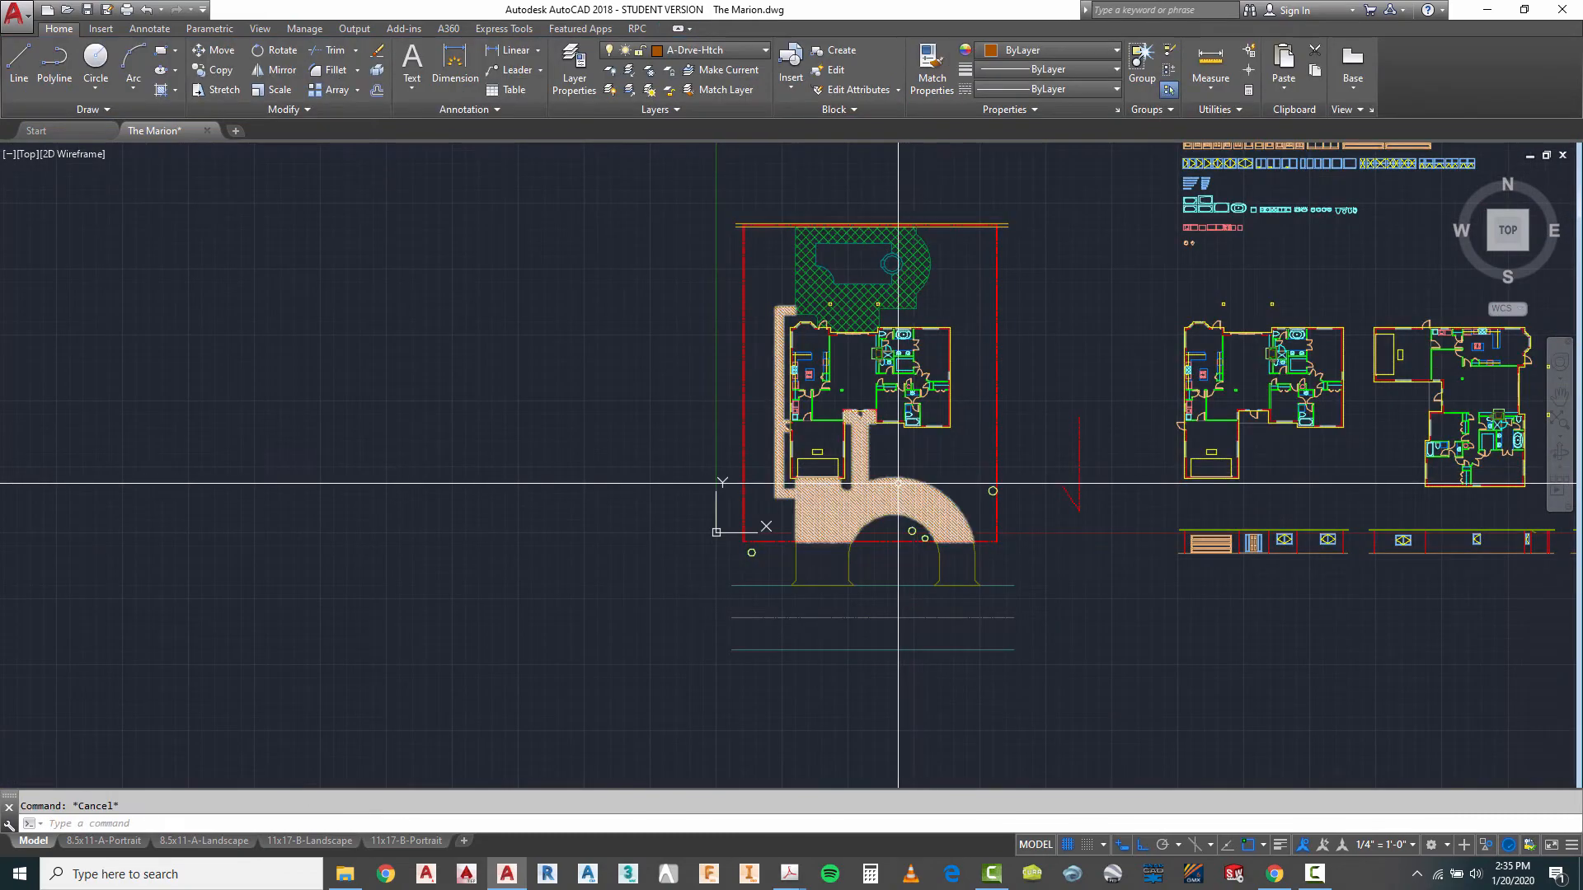
scroll(917, 468, "up", 2)
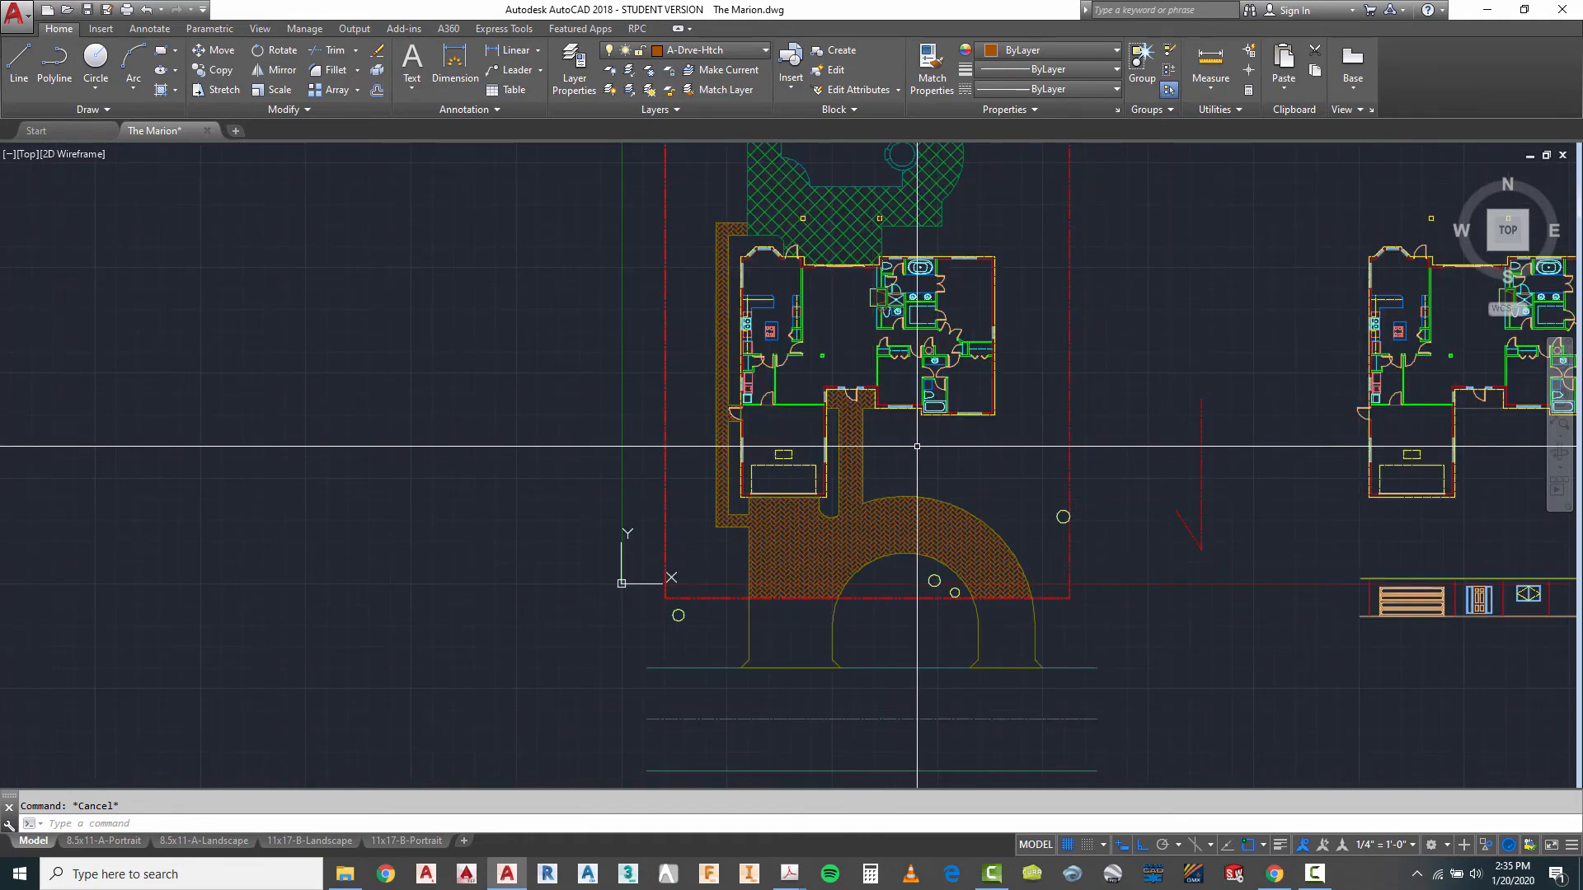
scroll(903, 441, "up", 2)
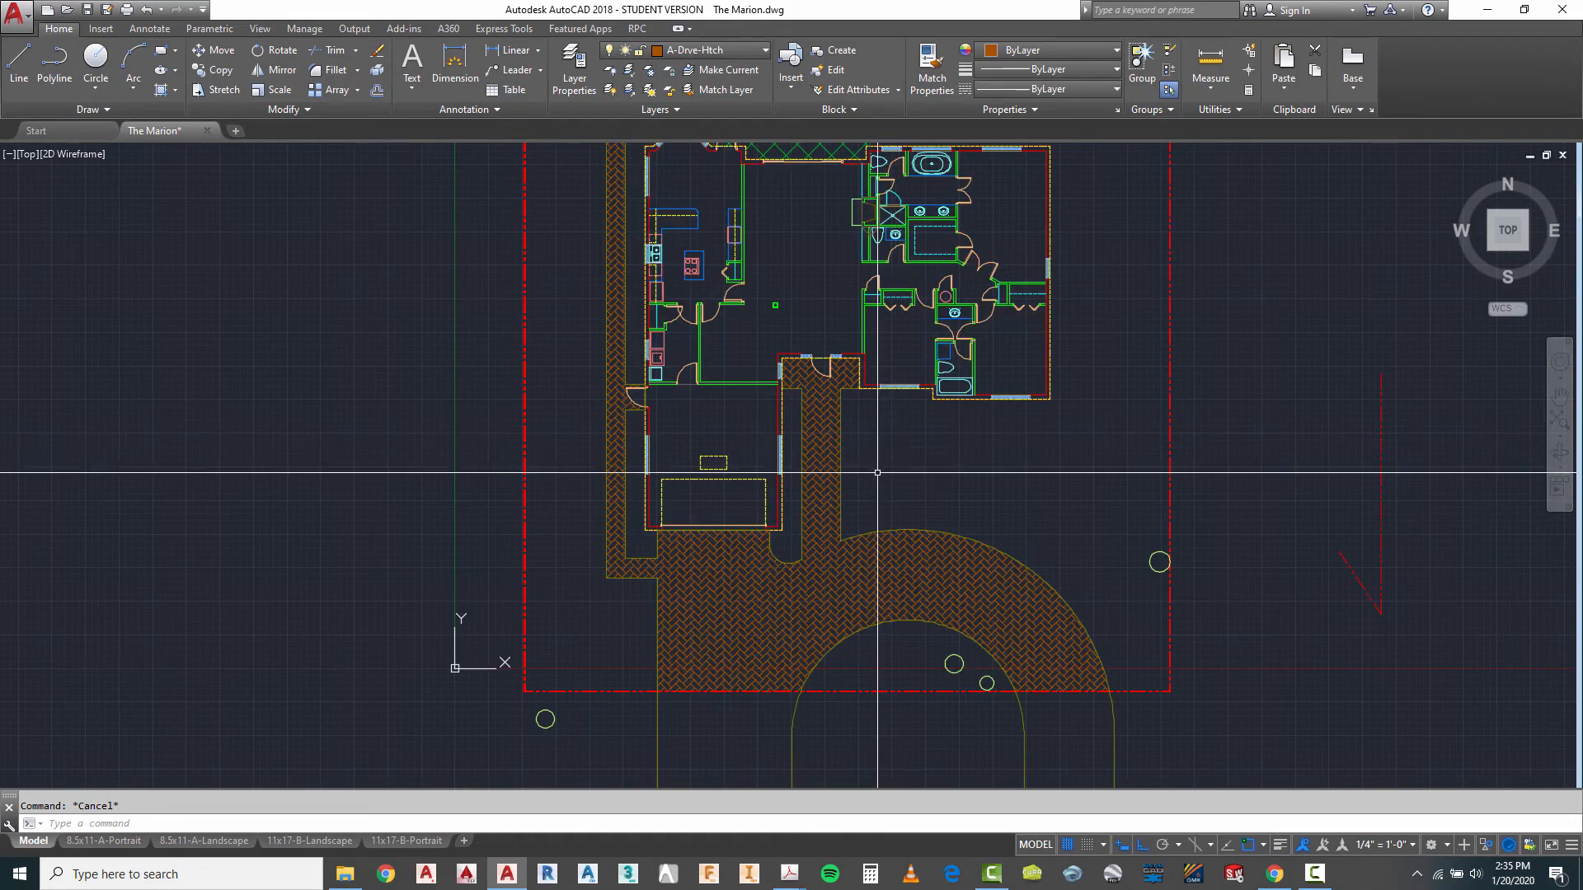
scroll(783, 347, "up", 5)
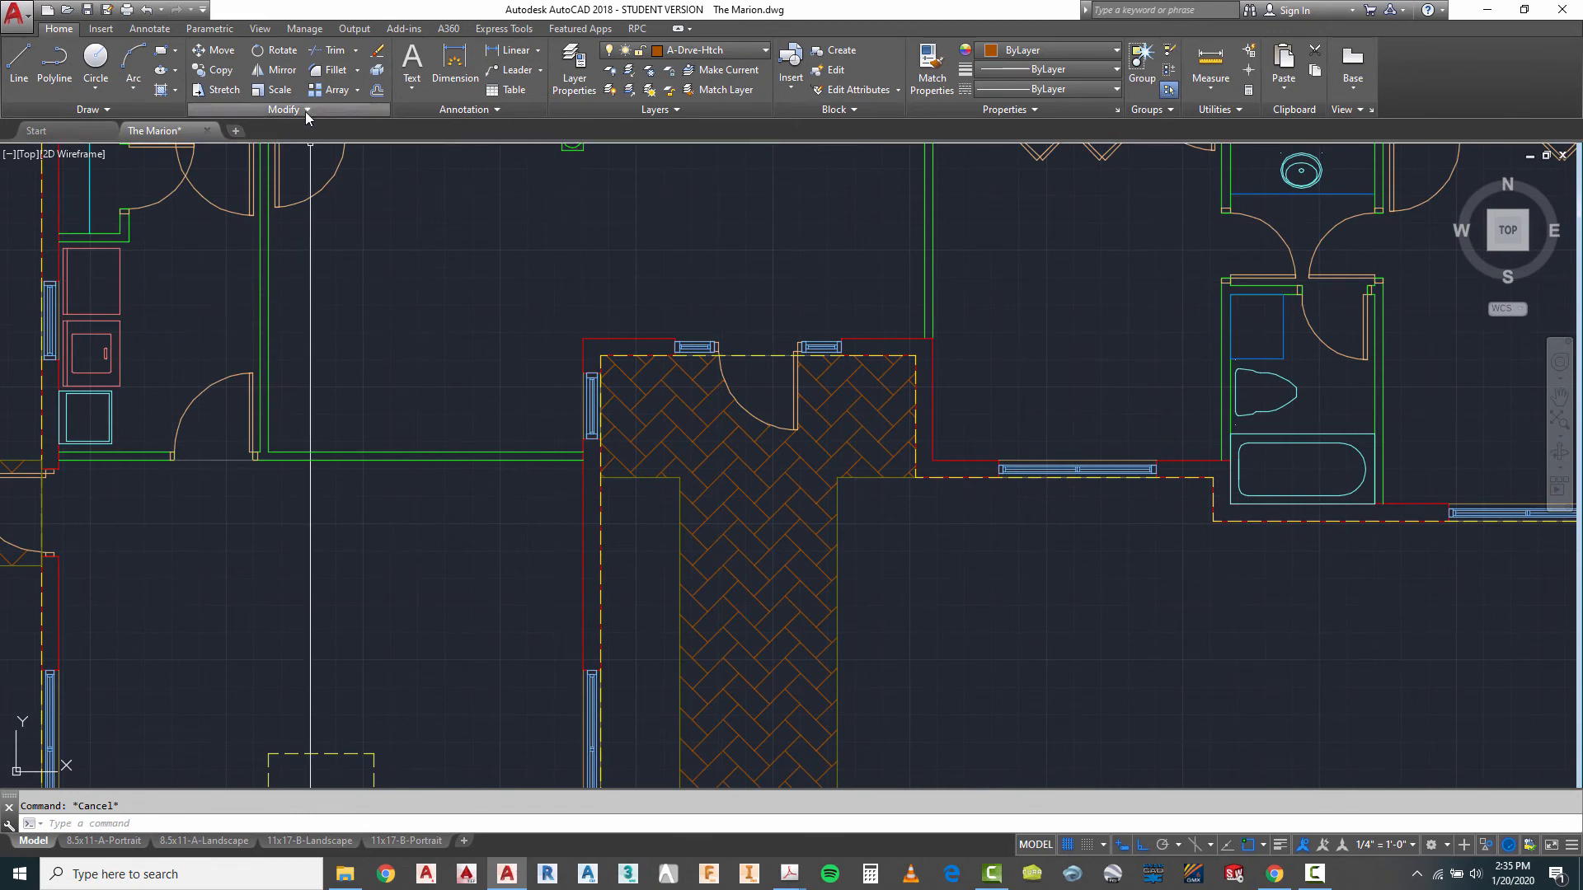
left_click(161, 89)
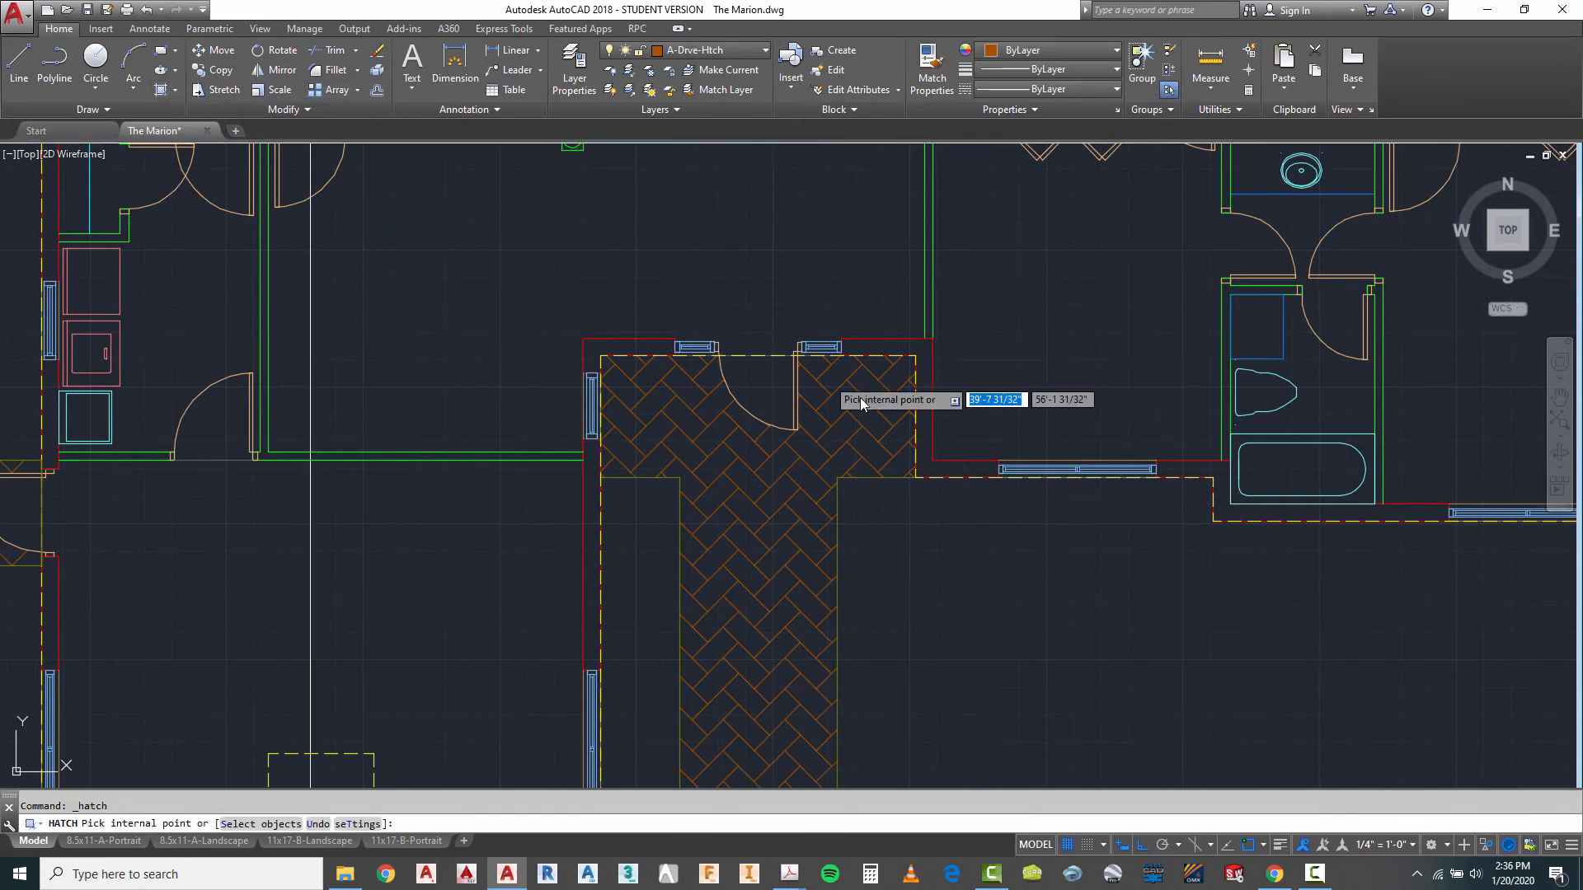
left_click(753, 396)
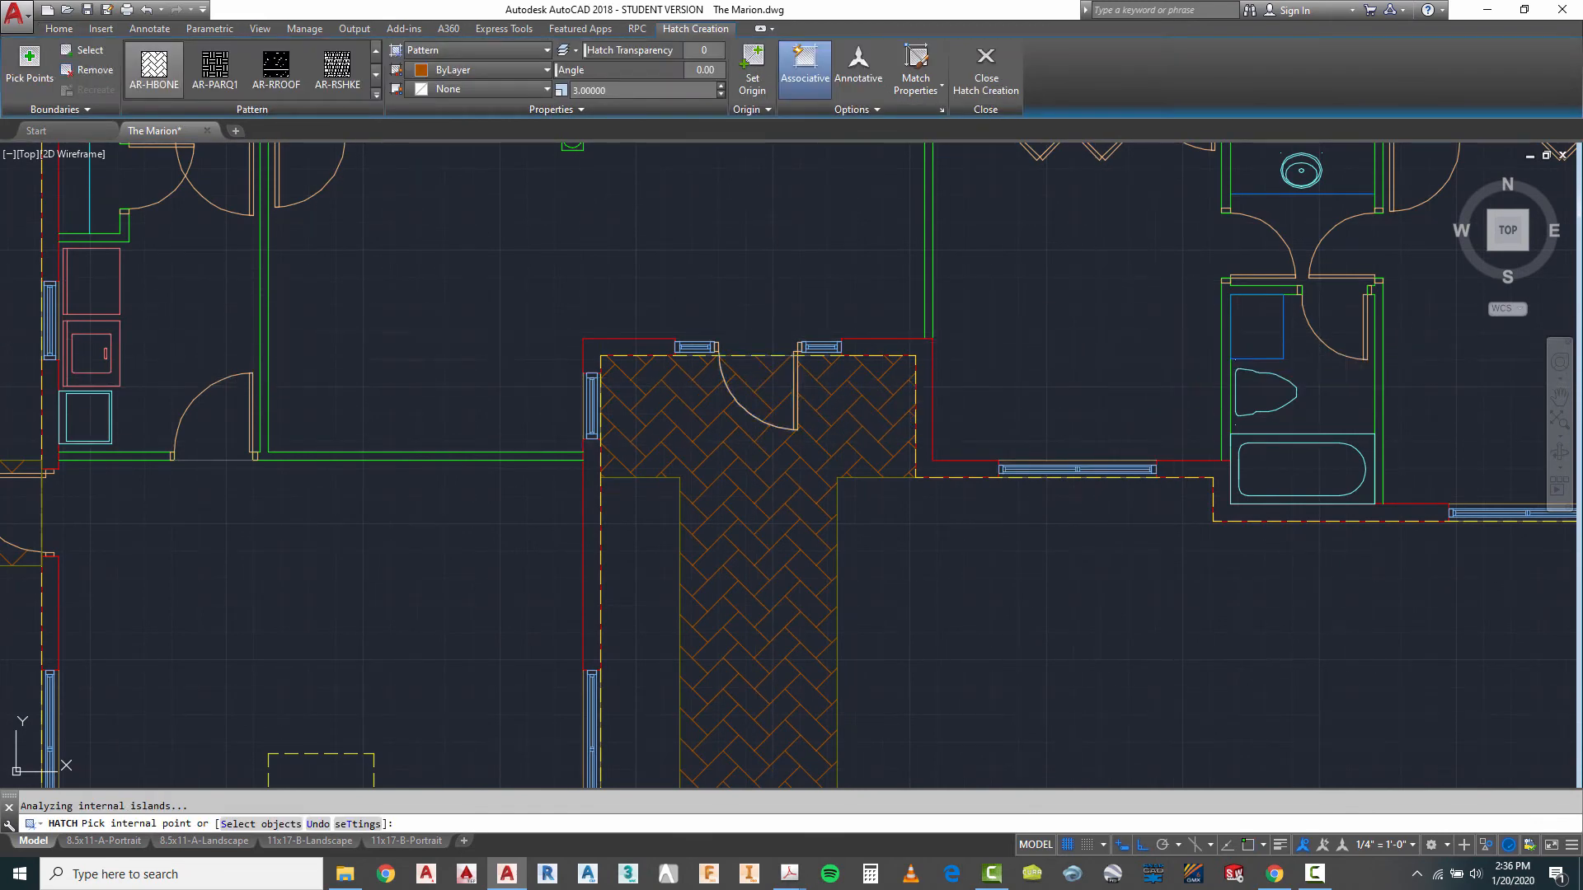
key("Escape")
- Hatch both driveway aprons between the front property line and the road with AR-HBONE at a scale of 3
scroll(742, 346, "down", 5)
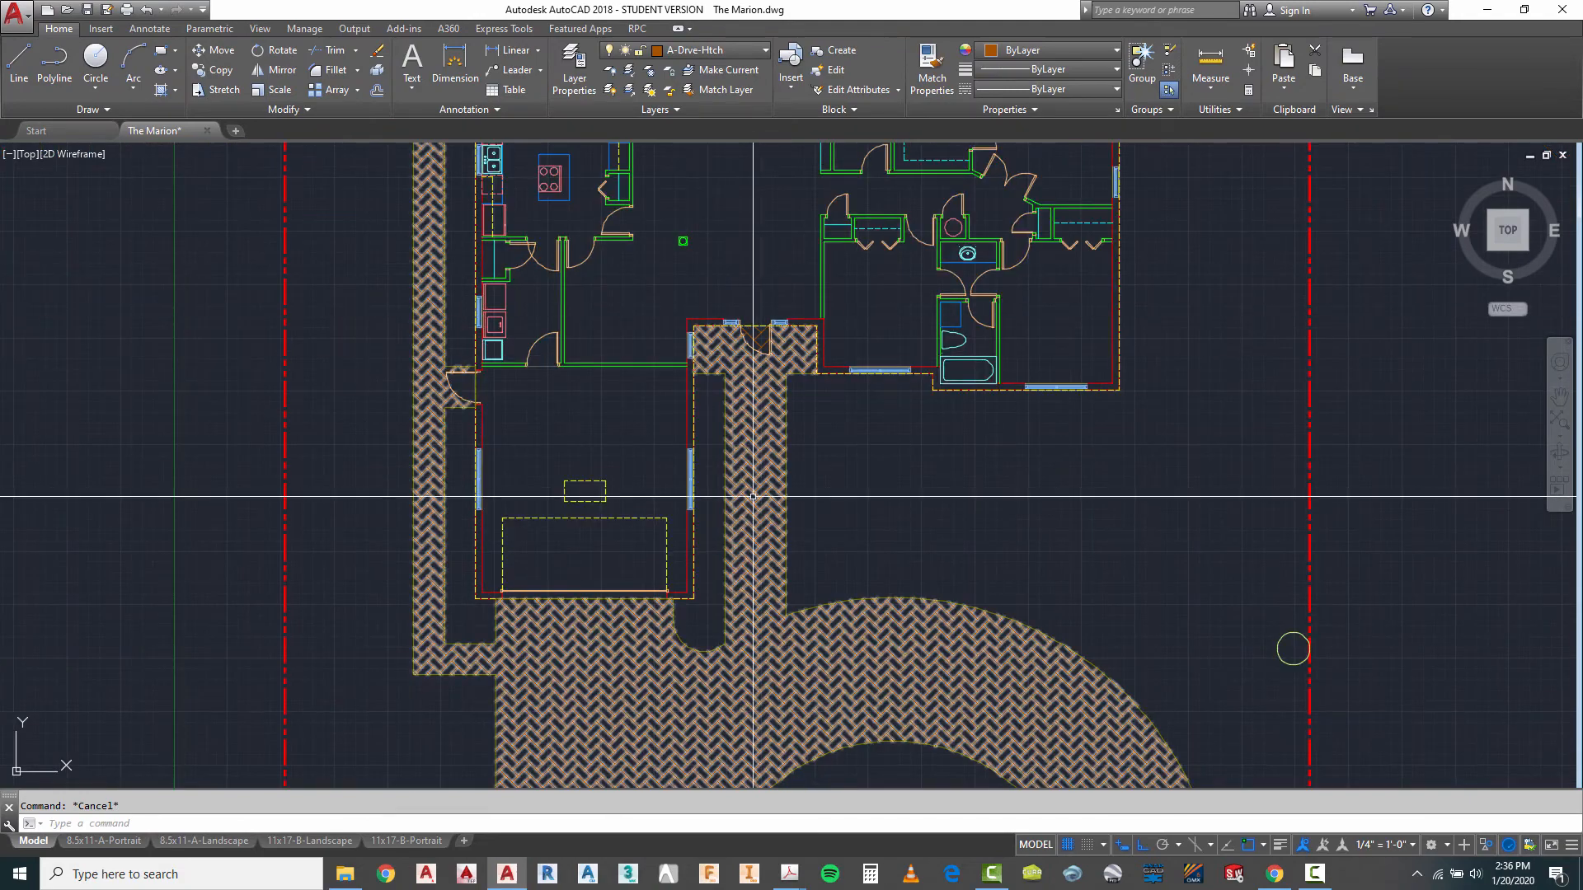
scroll(752, 497, "down", 5)
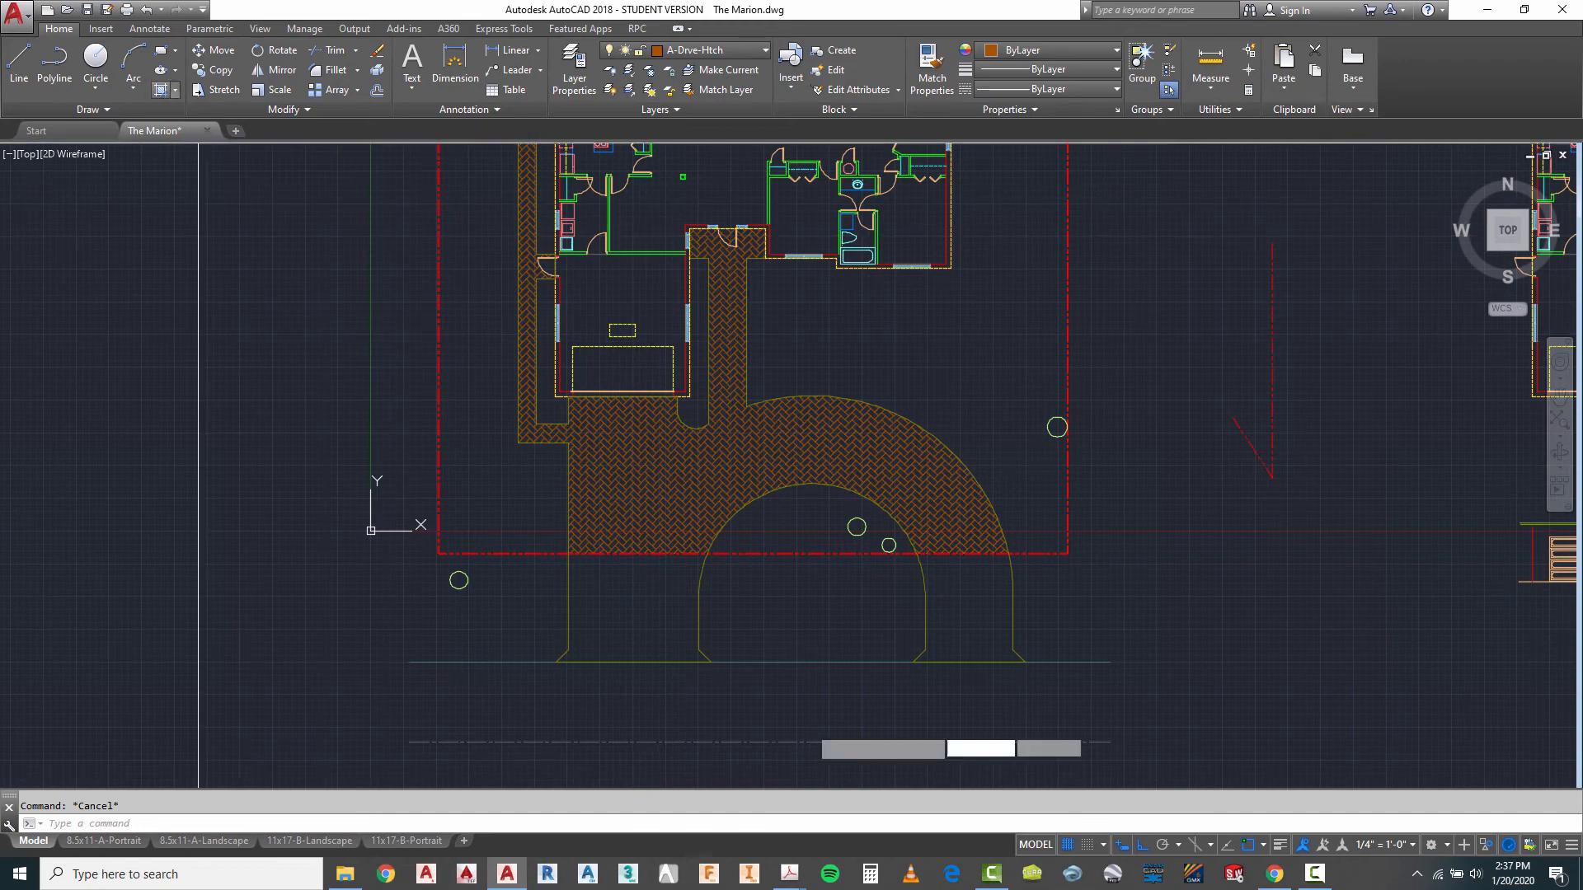
left_click(161, 90)
left_click(610, 592)
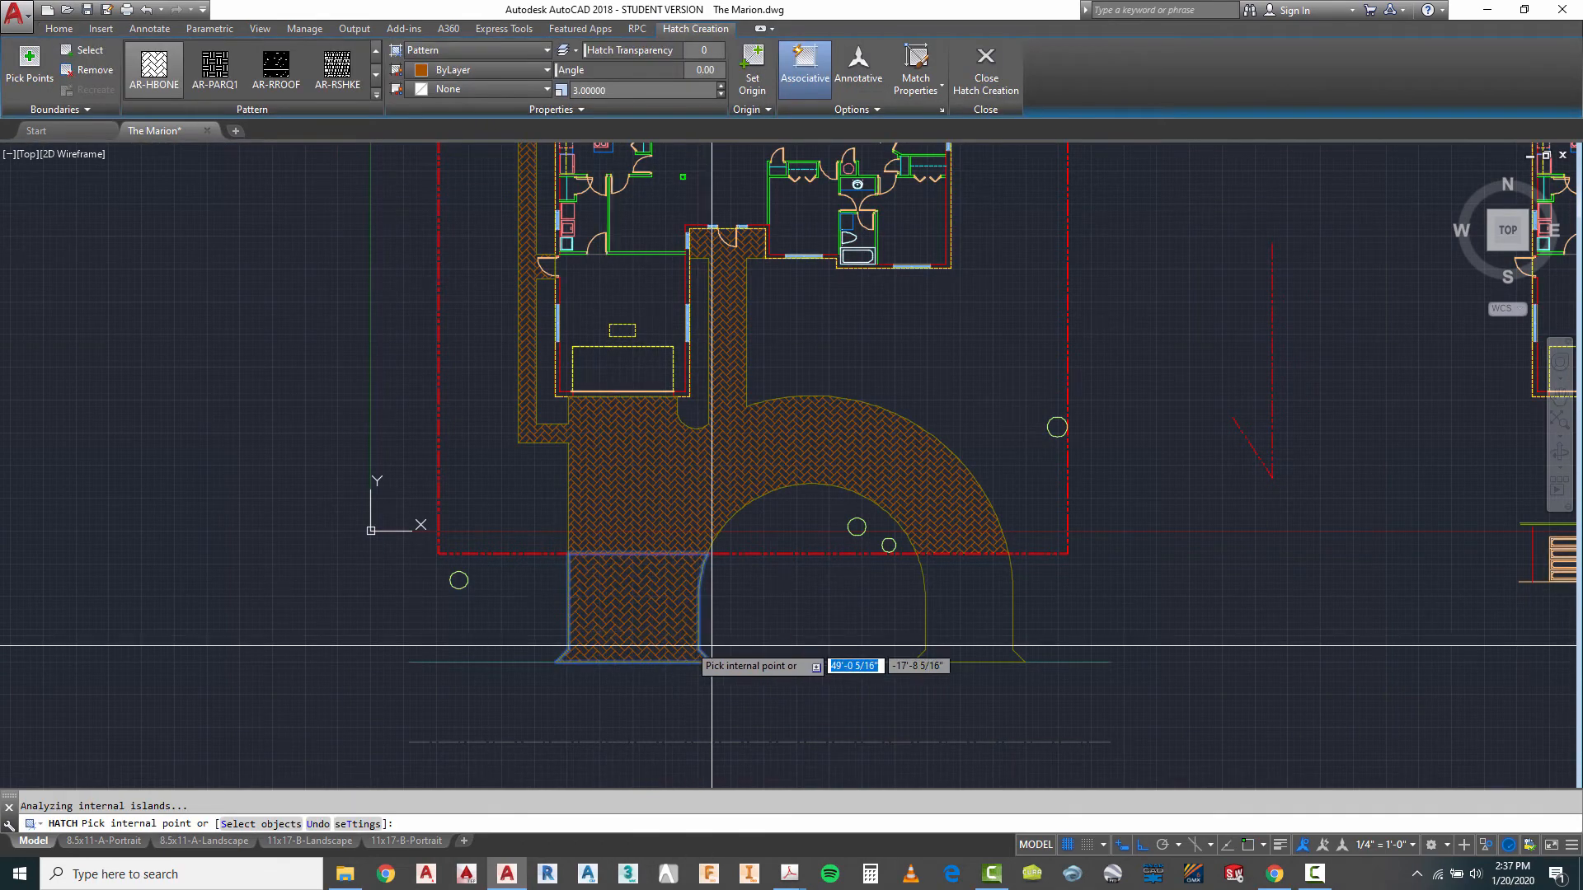
left_click(967, 613)
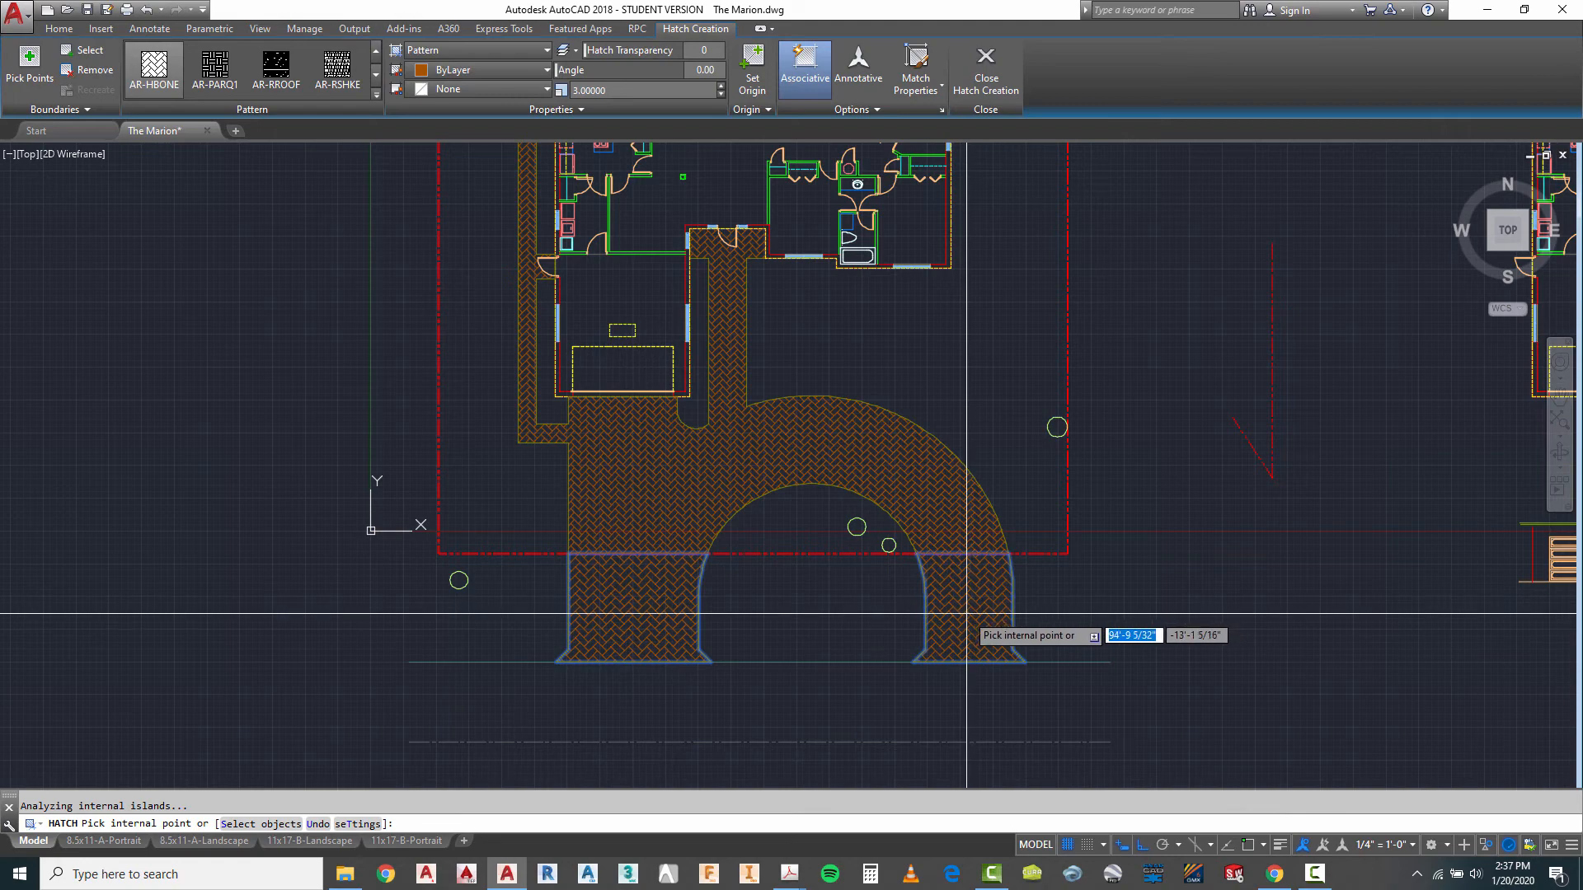
key("Return")
key("Escape")
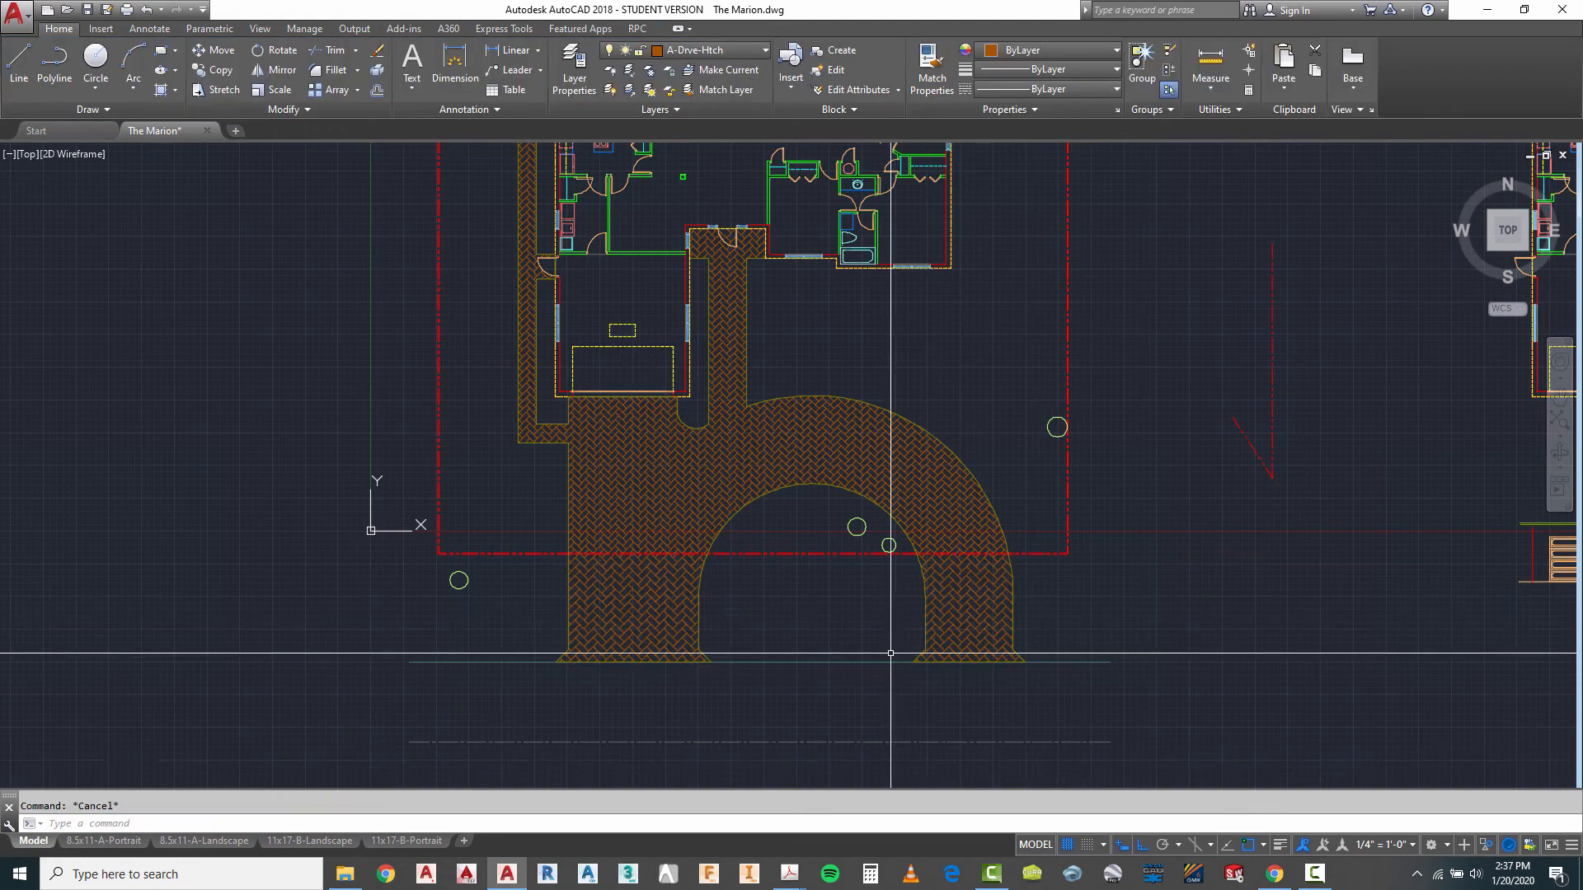
- Examine the finished driveway, walkway and pool deck hatches across the whole site plan
scroll(778, 382, "down", 5)
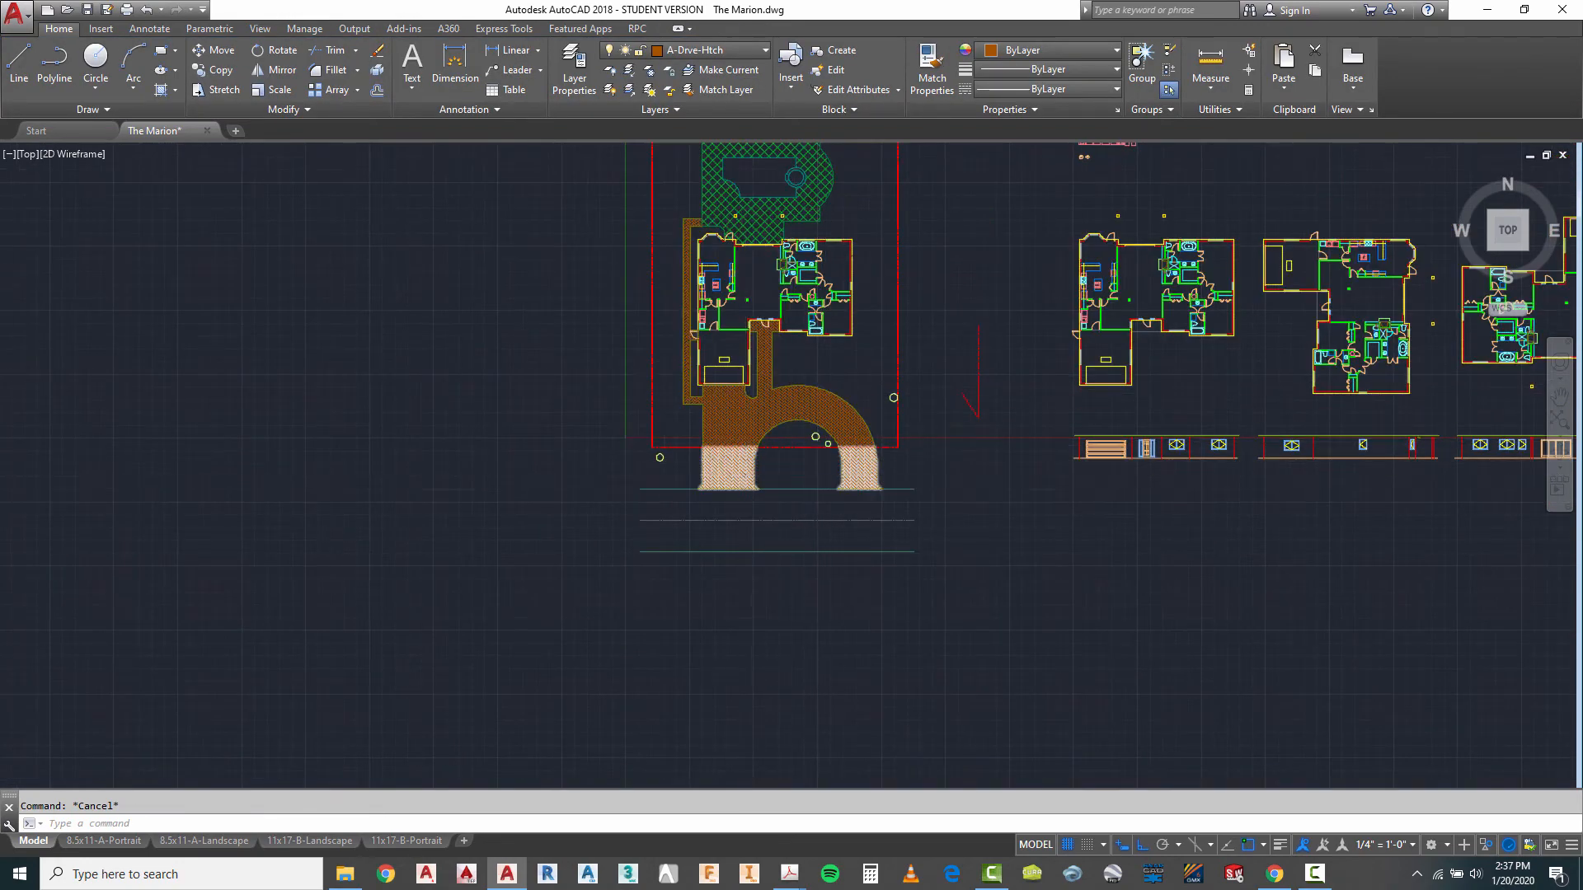
scroll(752, 472, "up", 2)
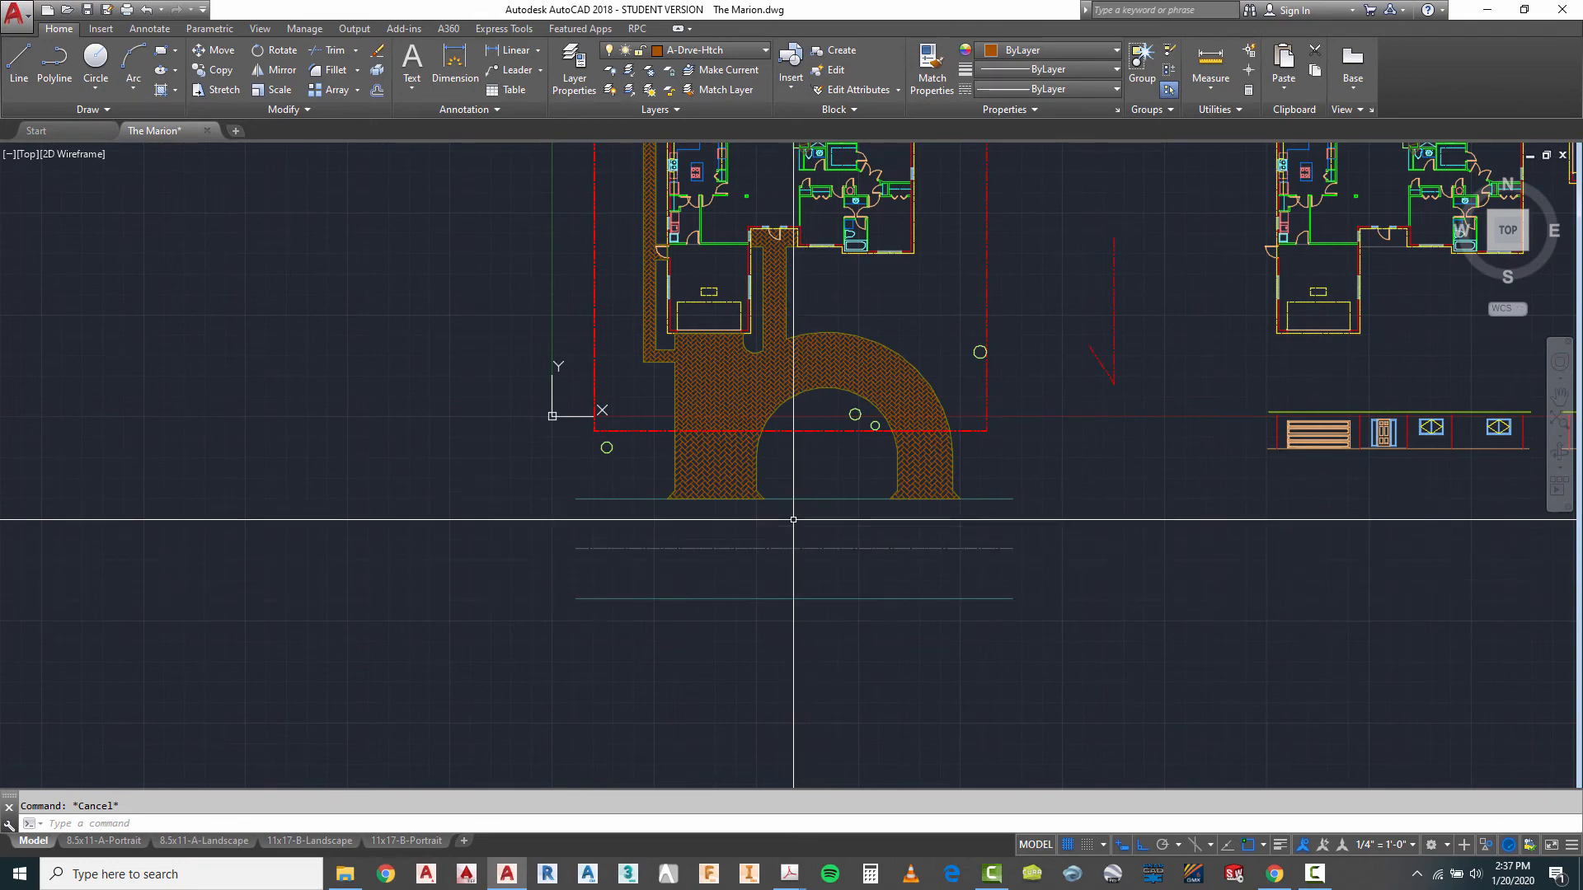
scroll(793, 519, "up", 4)
scroll(734, 701, "down", 4)
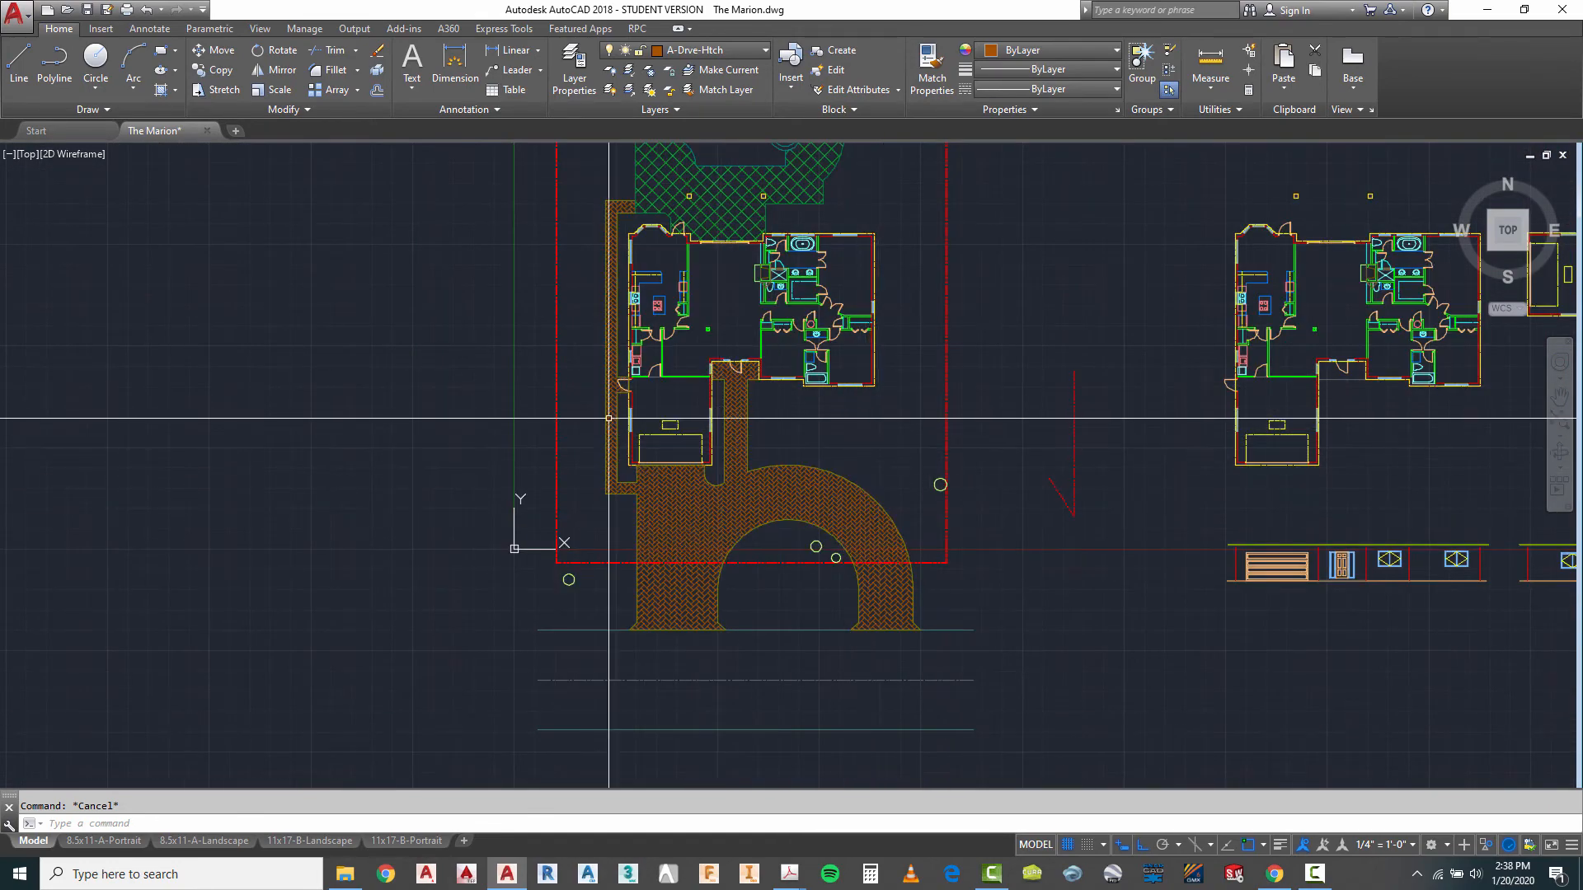
scroll(528, 566, "down", 3)
scroll(544, 573, "up", 3)
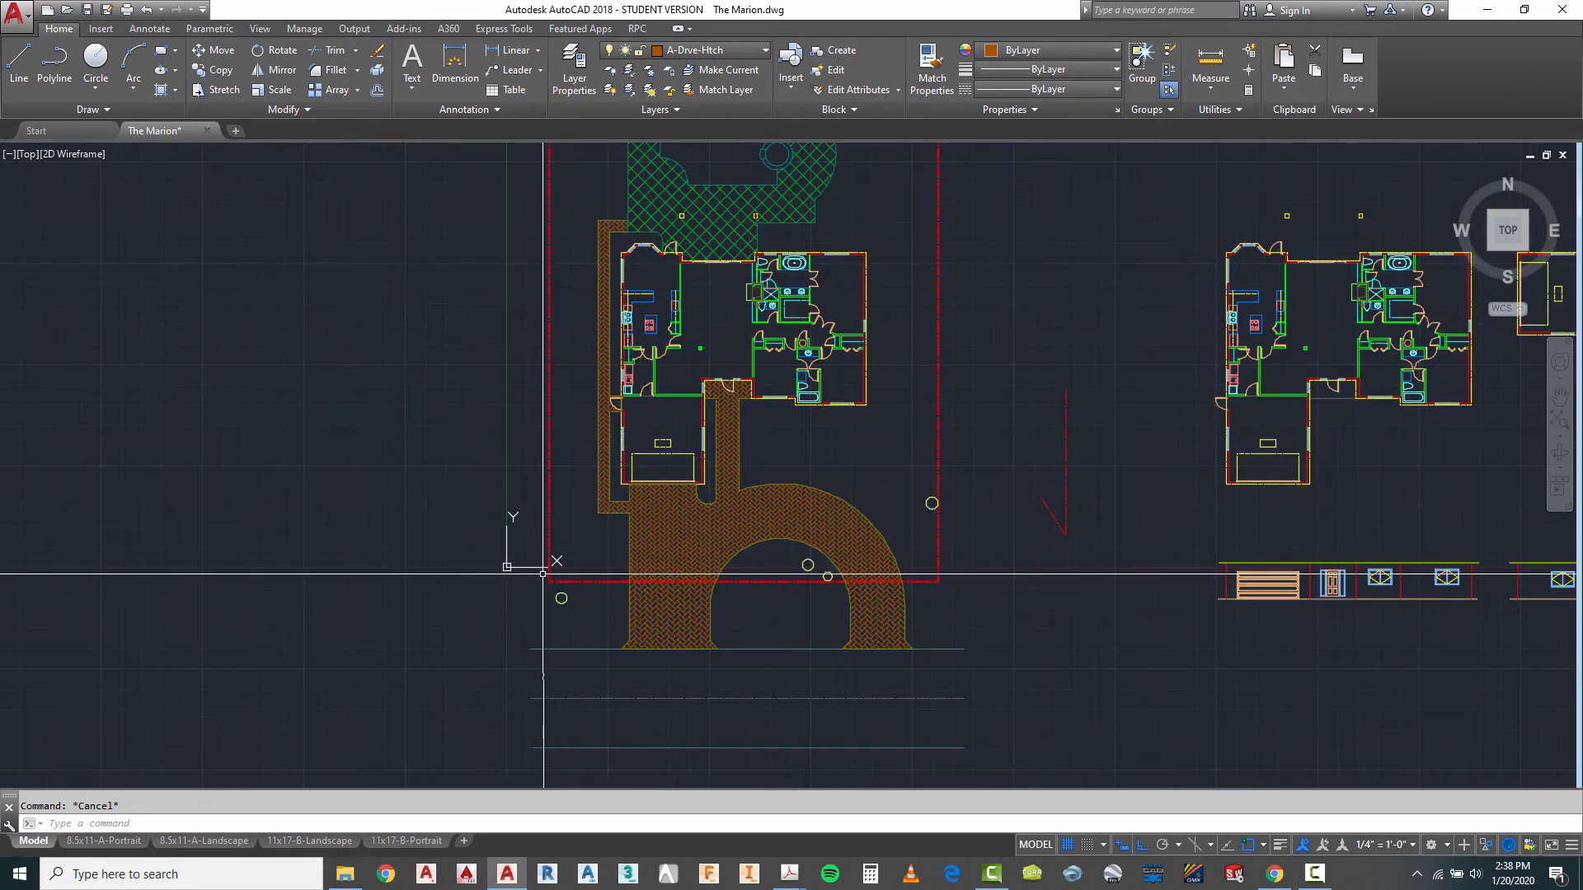
scroll(684, 632, "down", 3)
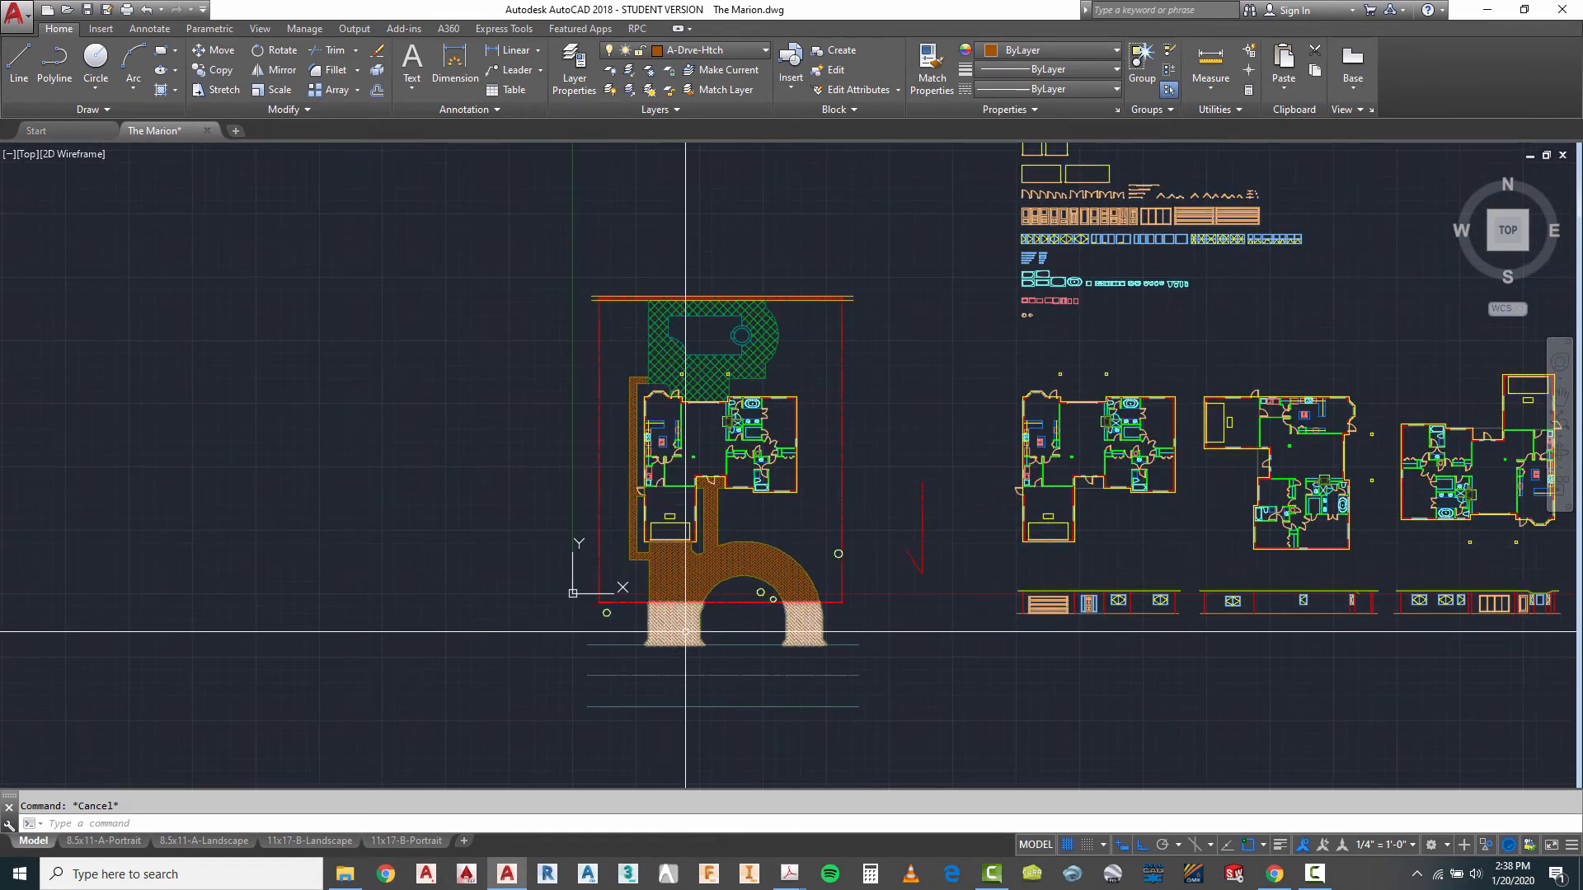
scroll(624, 628, "up", 2)
scroll(624, 628, "down", 2)
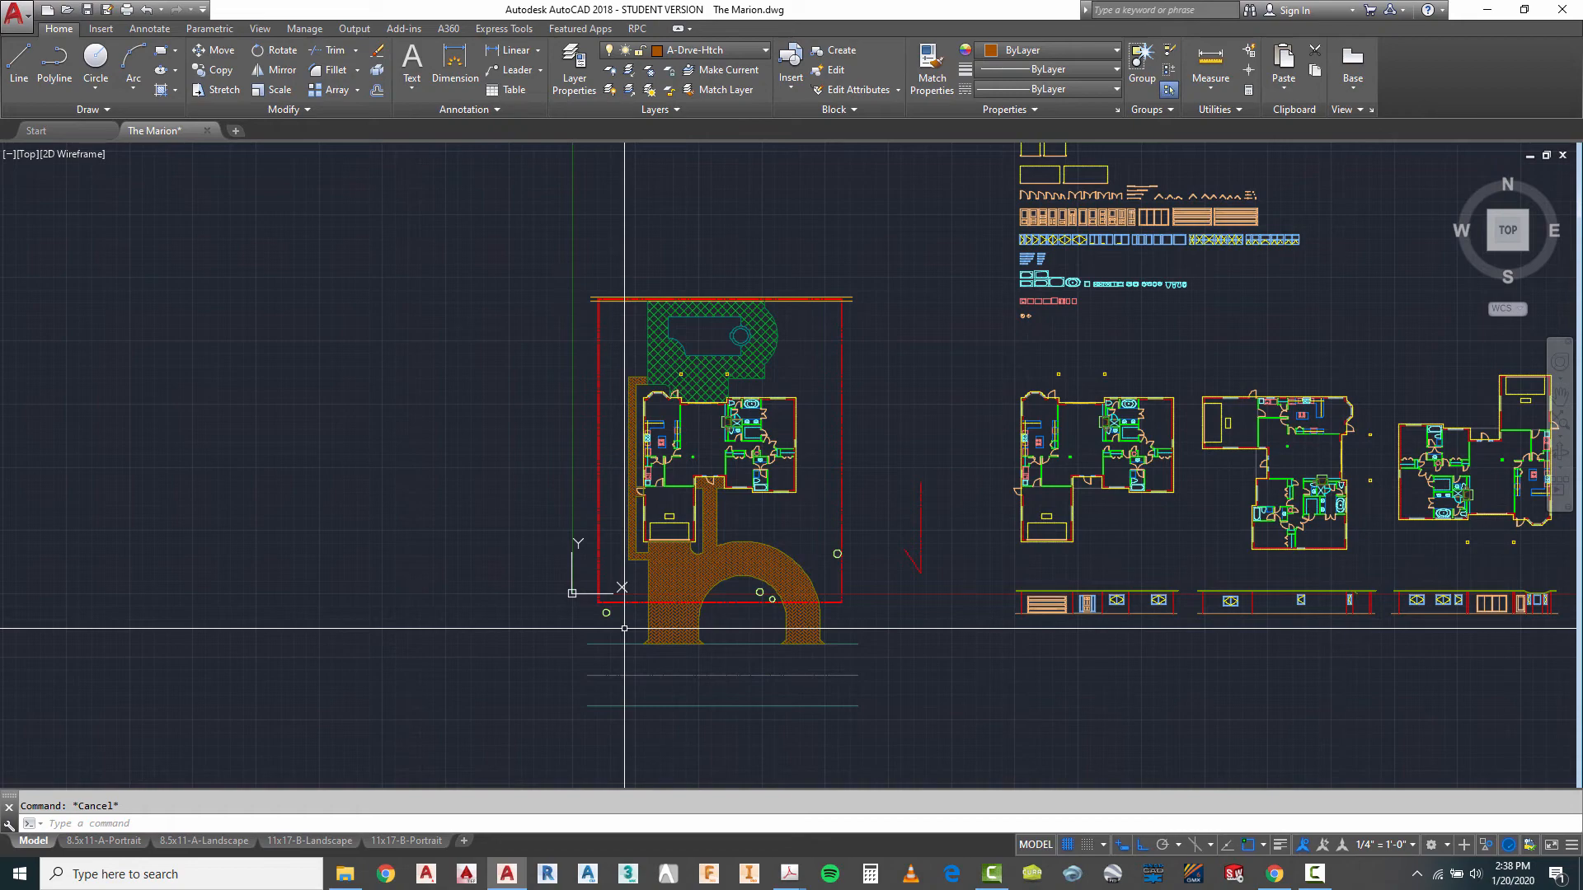
scroll(676, 257, "up", 4)
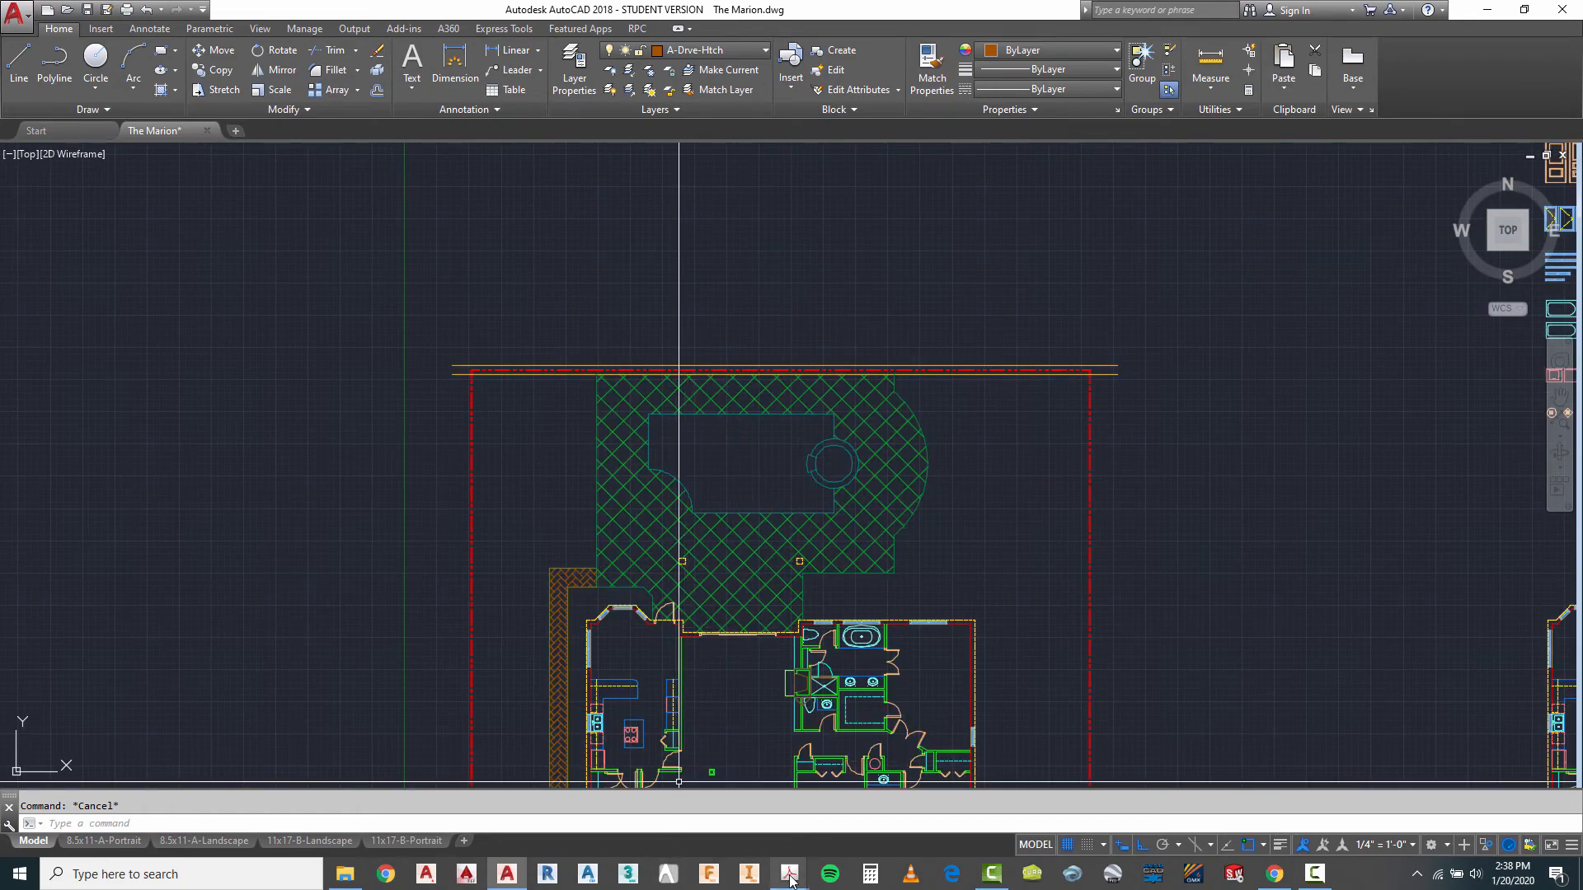
- Check the dock layers and dimensions on page 2 of Marion Red Lines.pdf in Adobe Acrobat and return to AutoCAD
mouse_move(785, 880)
left_click(610, 828)
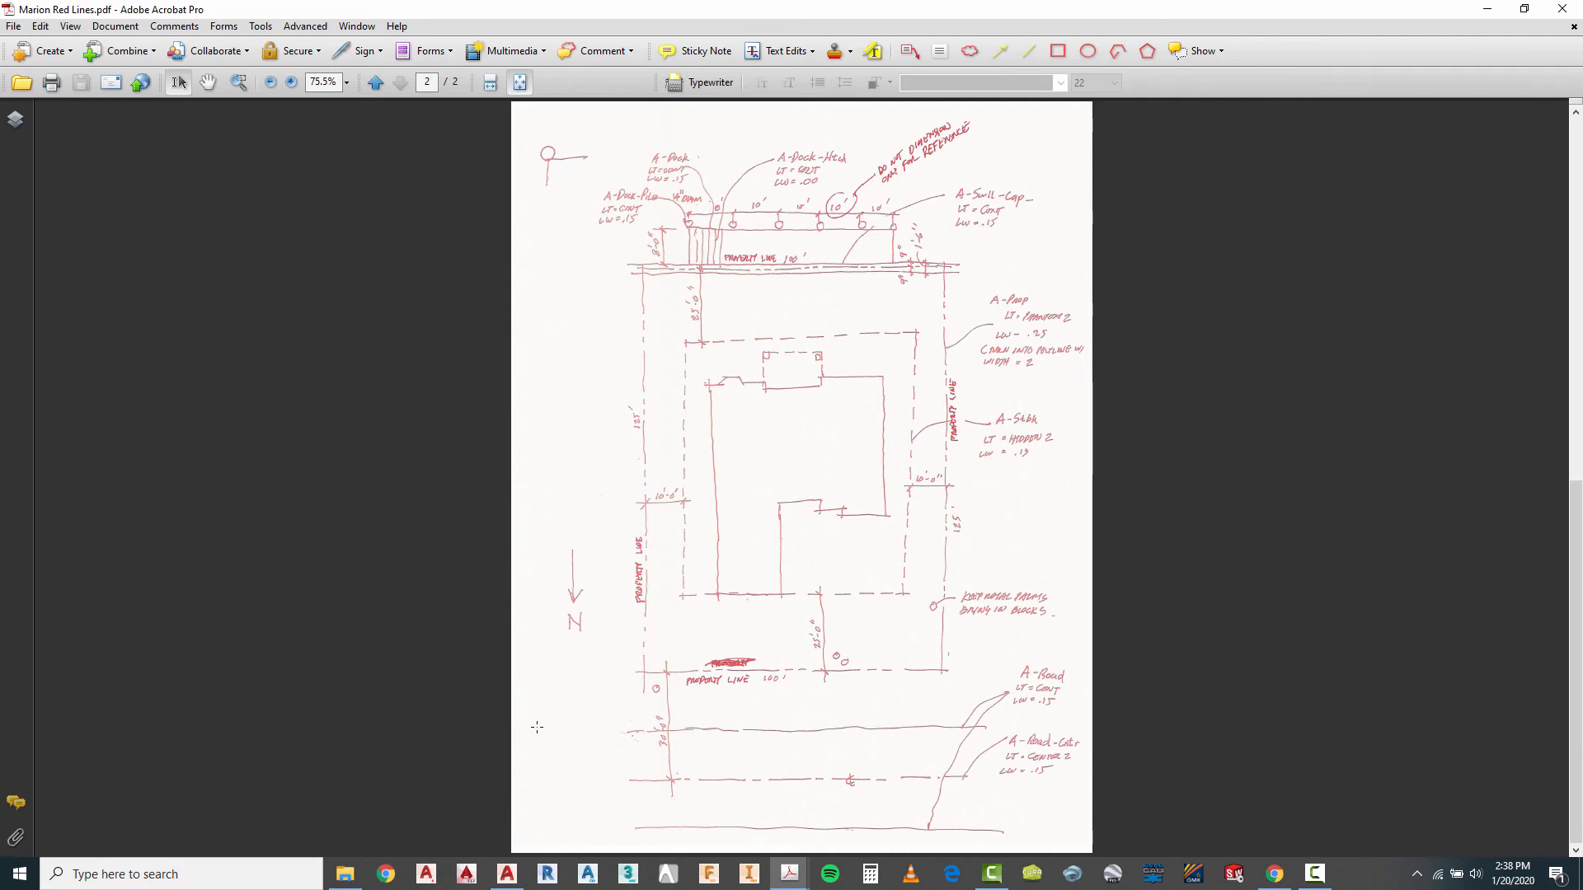
left_click(506, 873)
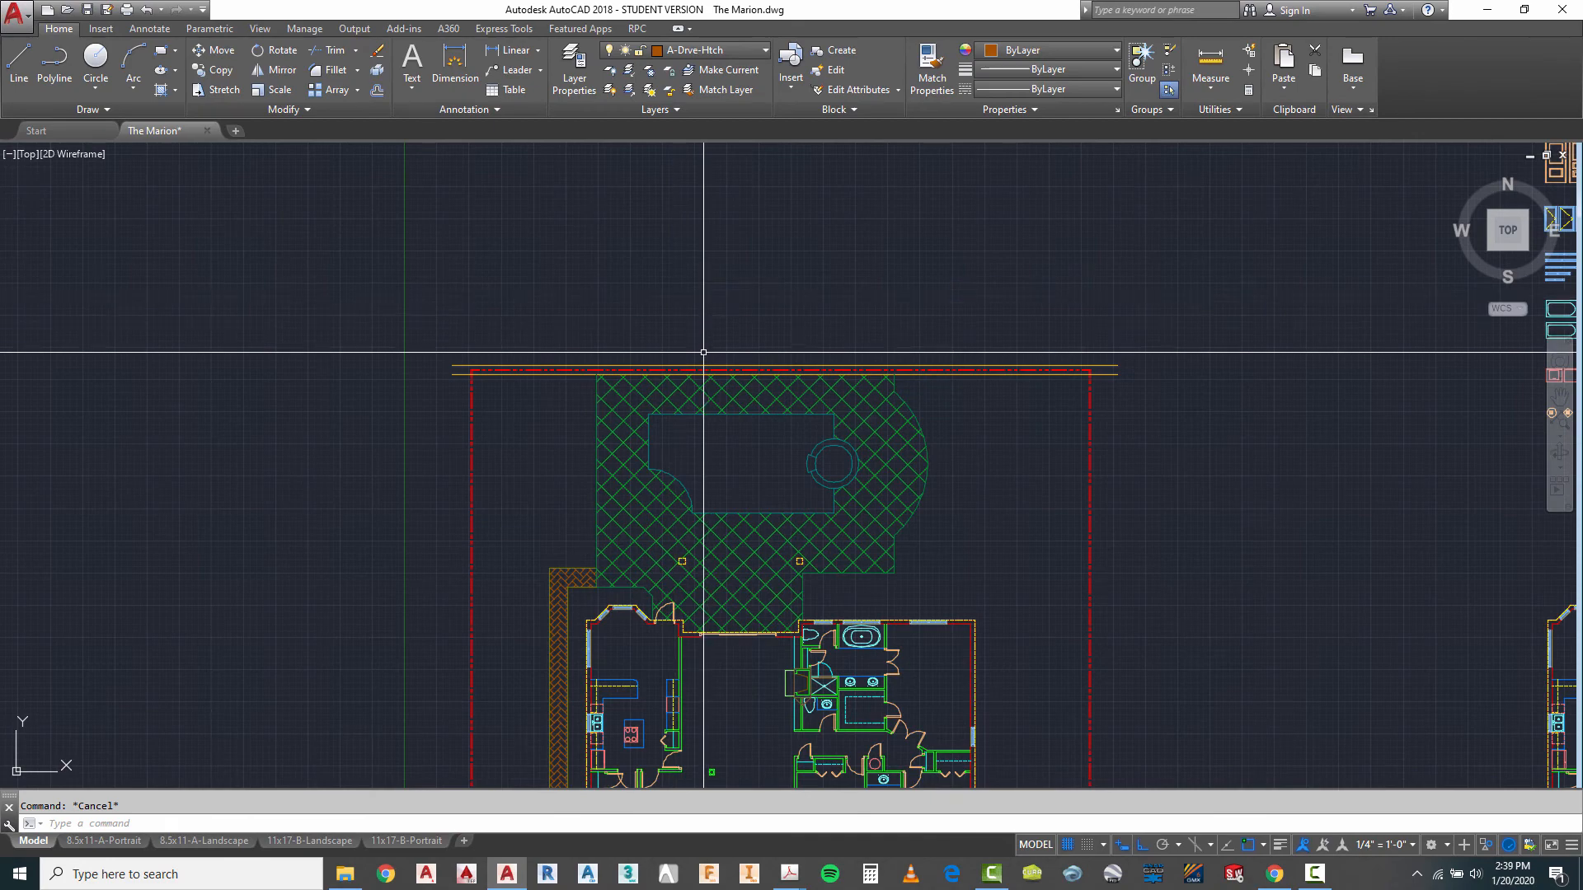
- Make A-Dock the current layer
left_click(717, 57)
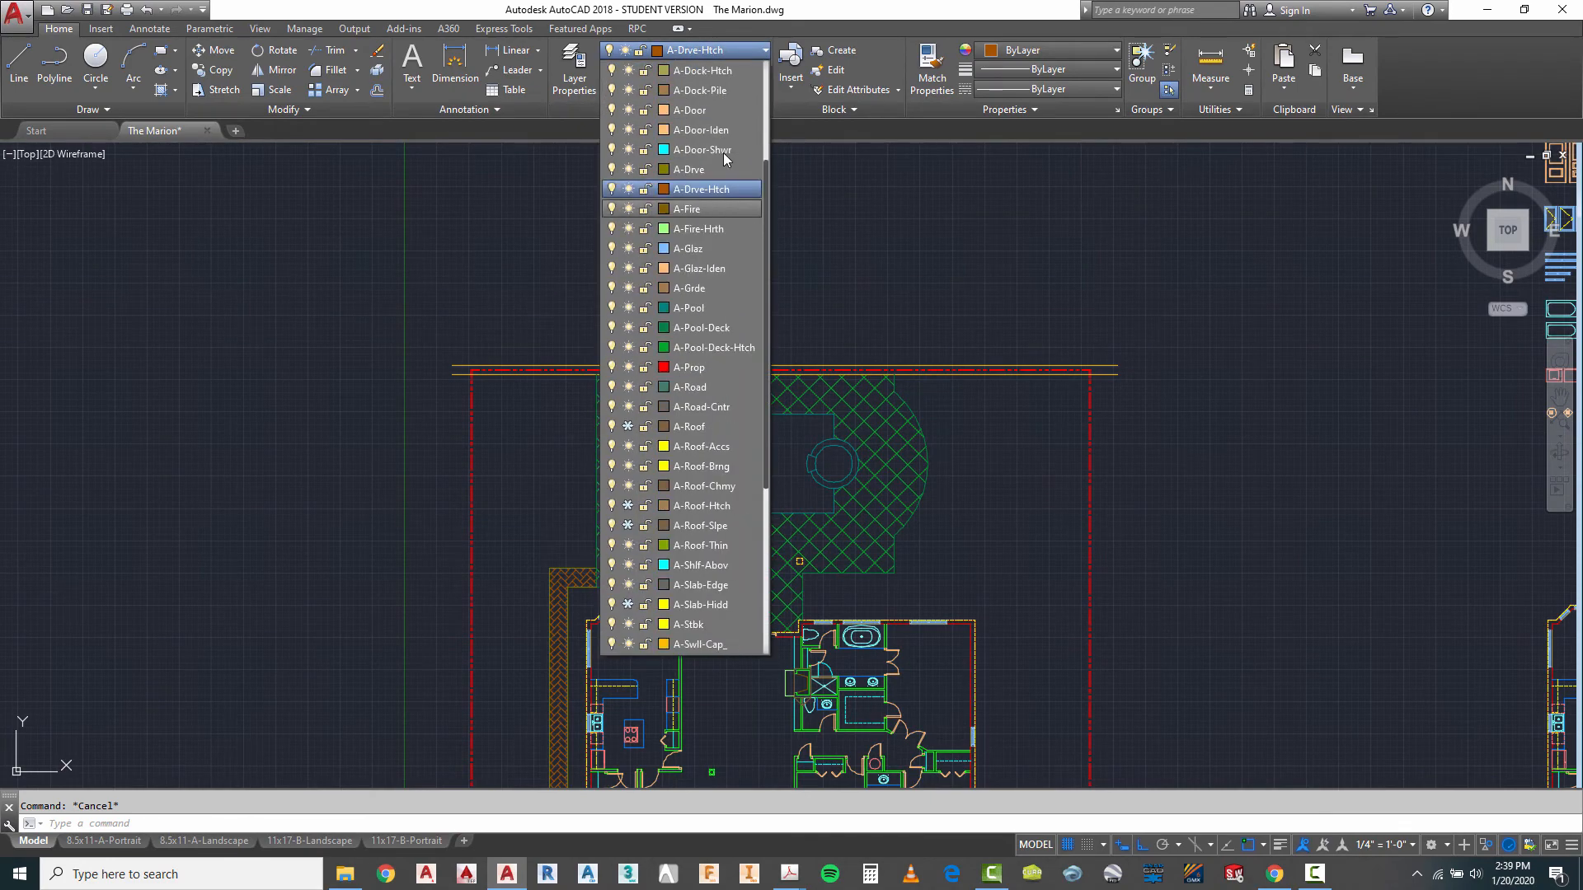
scroll(709, 107, "up", 1)
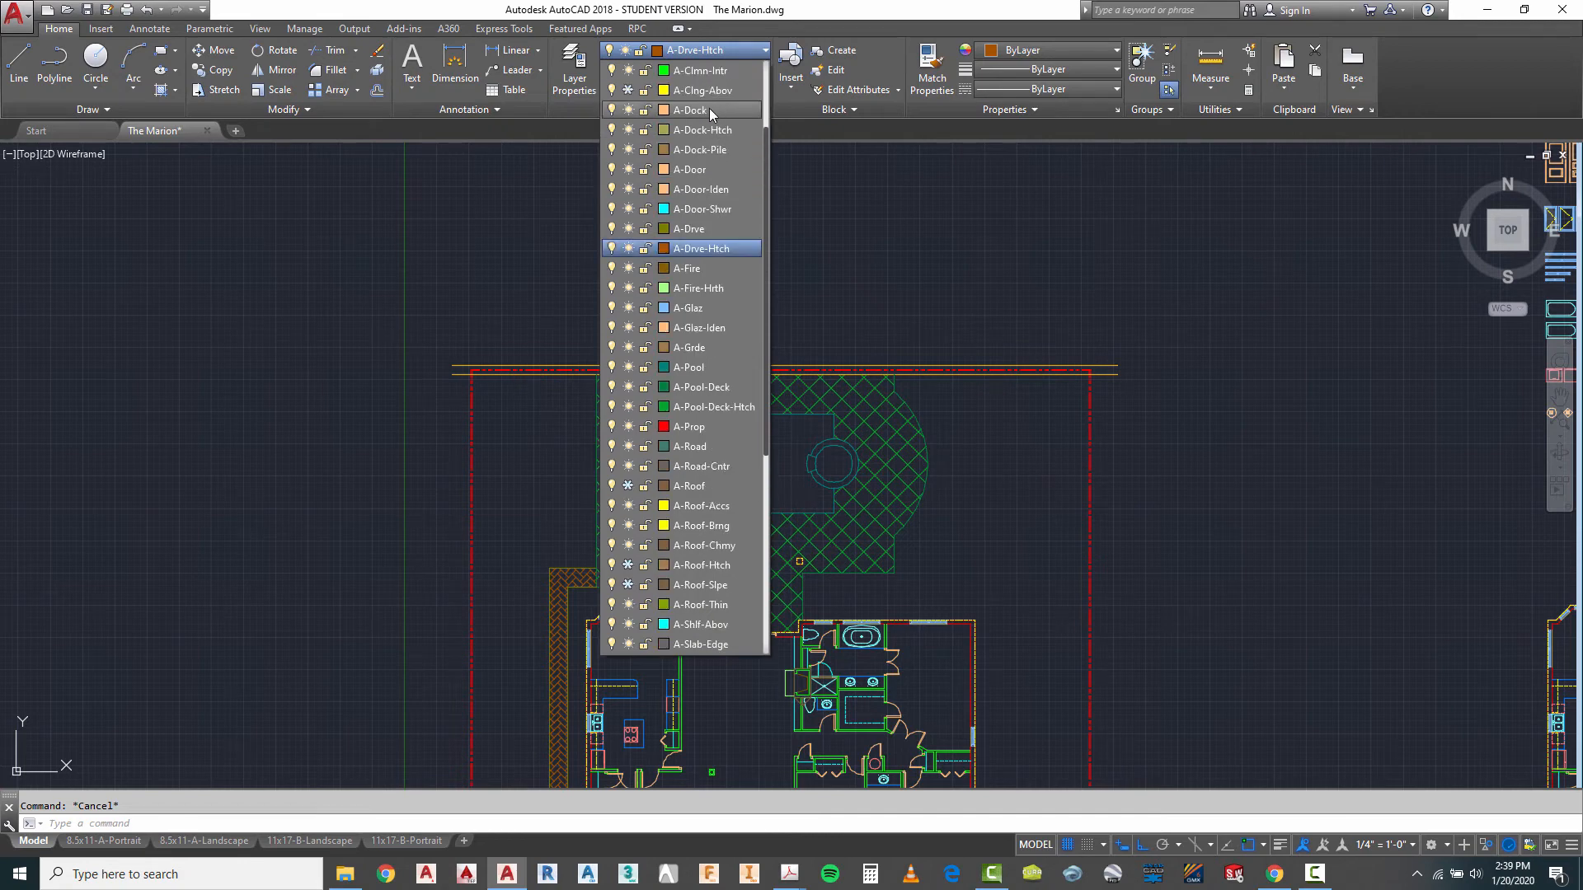
left_click(701, 110)
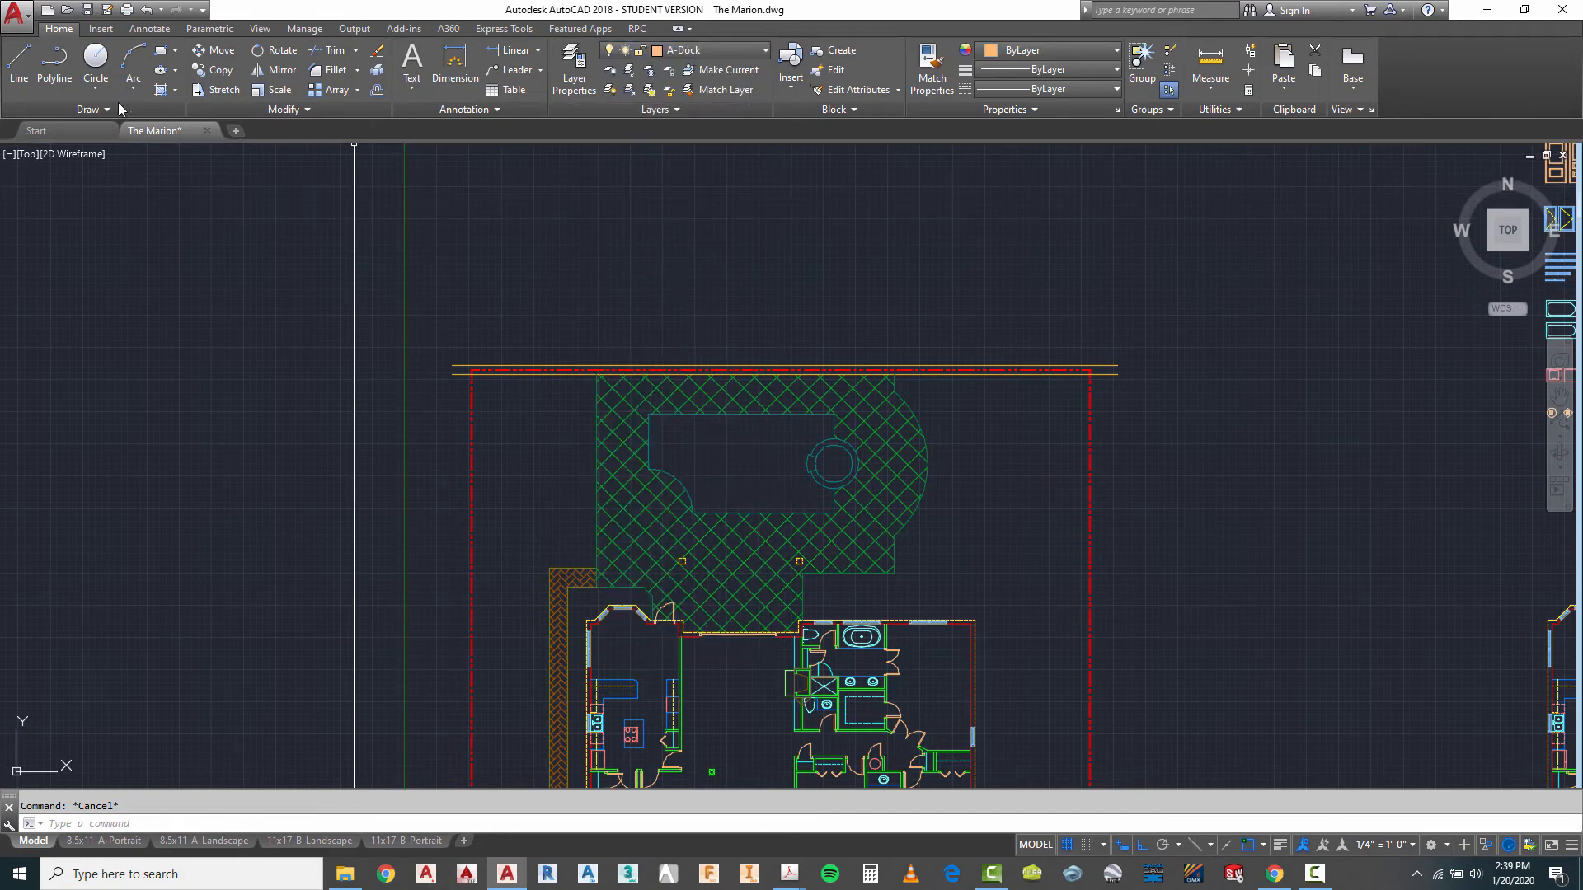
- Offset the outer seawall cap line 8' away from the property to form the dock's outer edge
type("o")
key("Return")
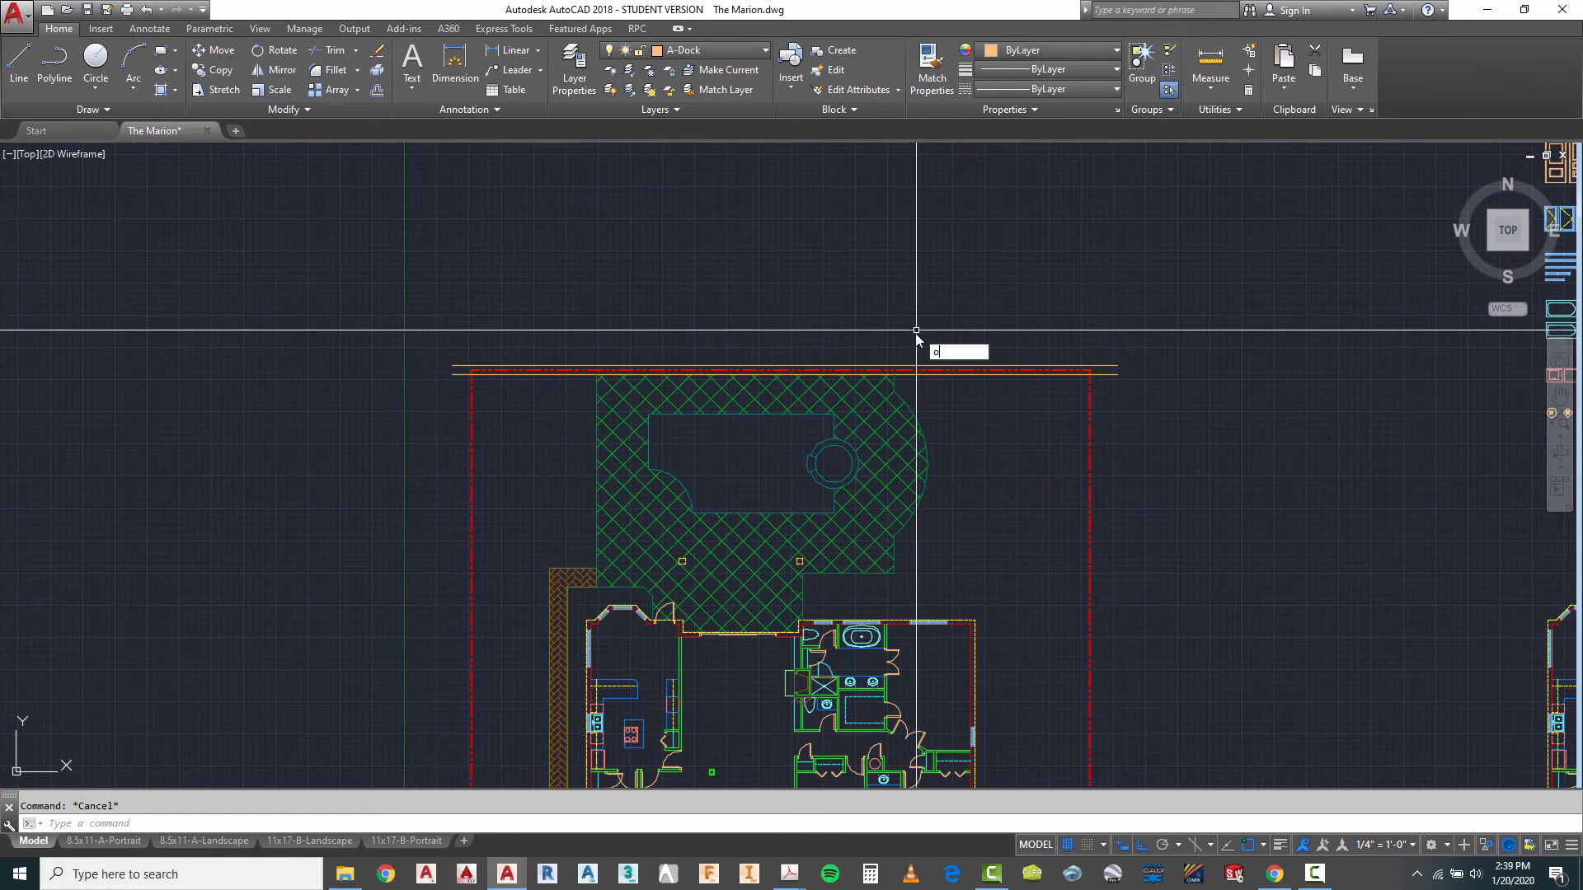
type("8'")
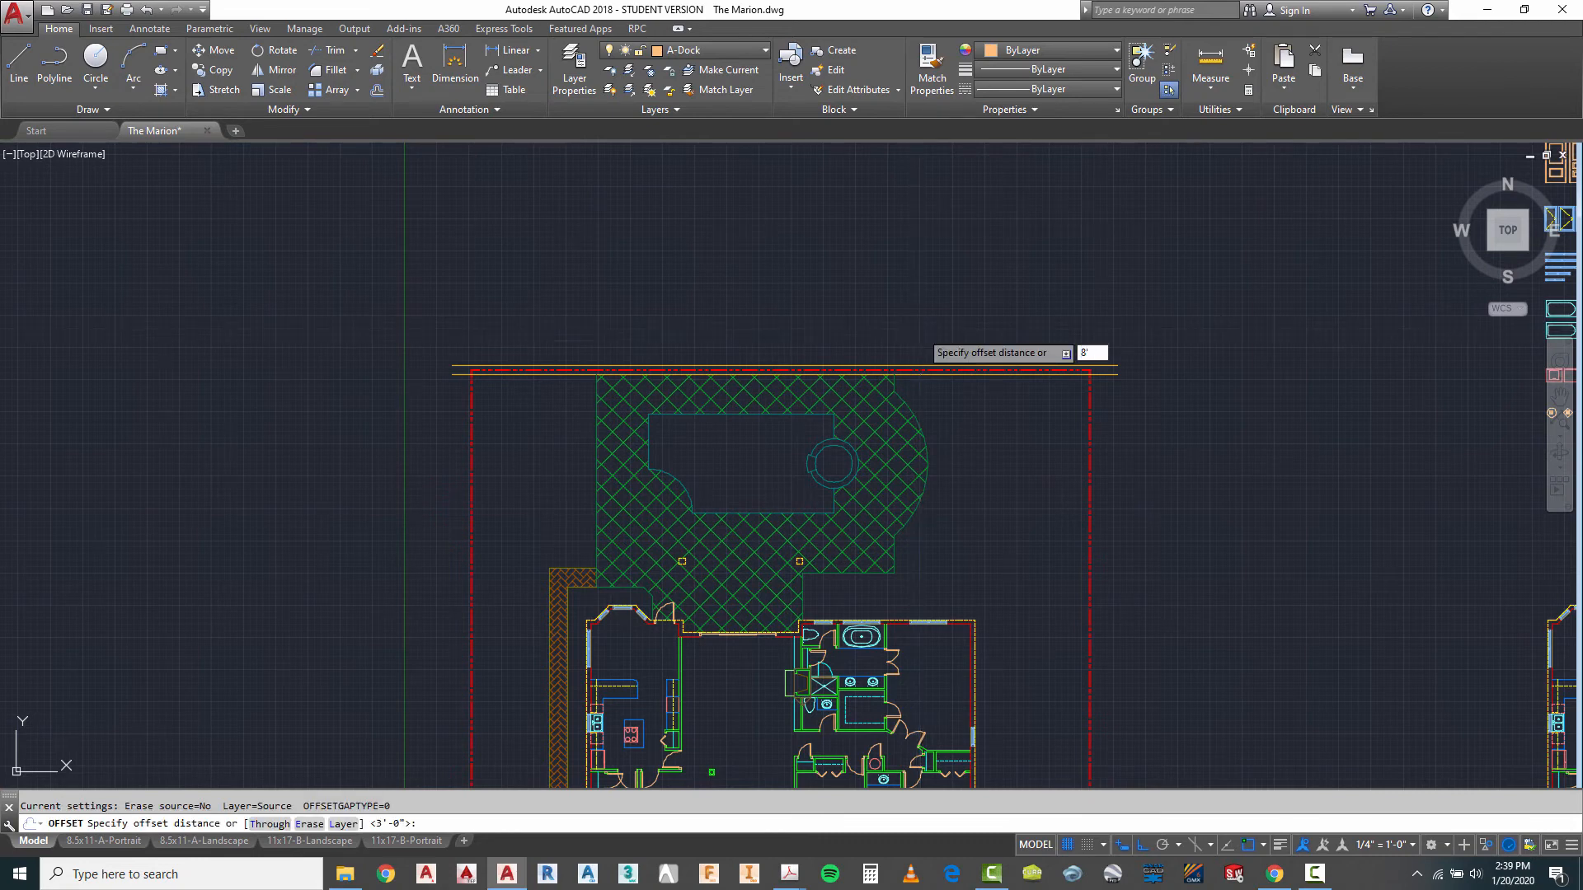
key("Return")
left_click(874, 363)
left_click(870, 344)
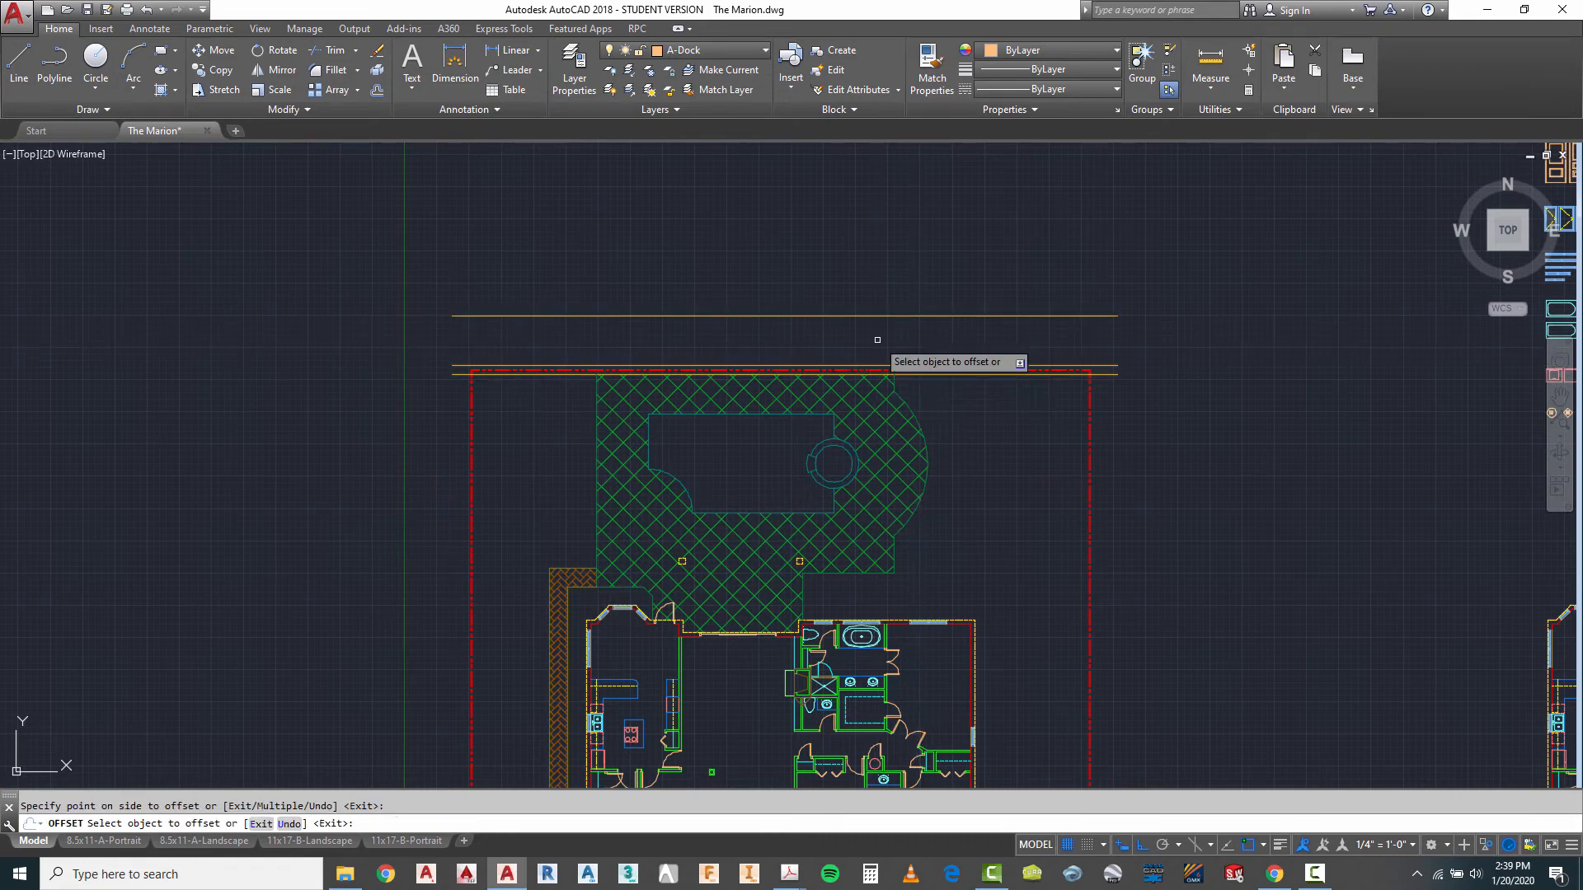
key("Escape")
- Change the offset dock edge line from the seawall cap layer to A-Dock
left_click(854, 288)
left_click(816, 320)
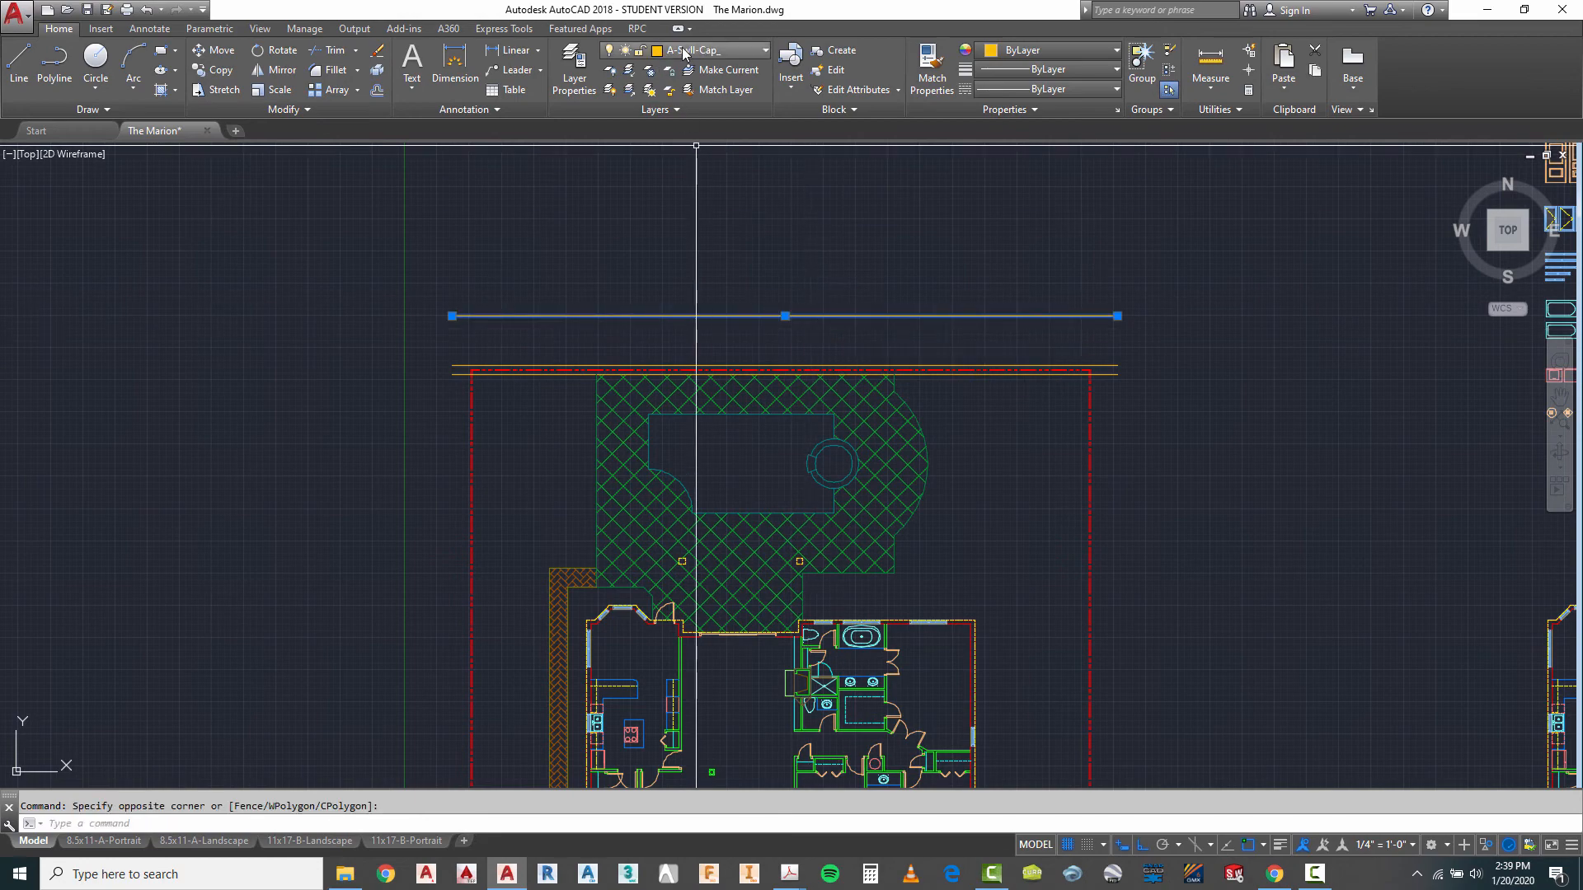
left_click(683, 53)
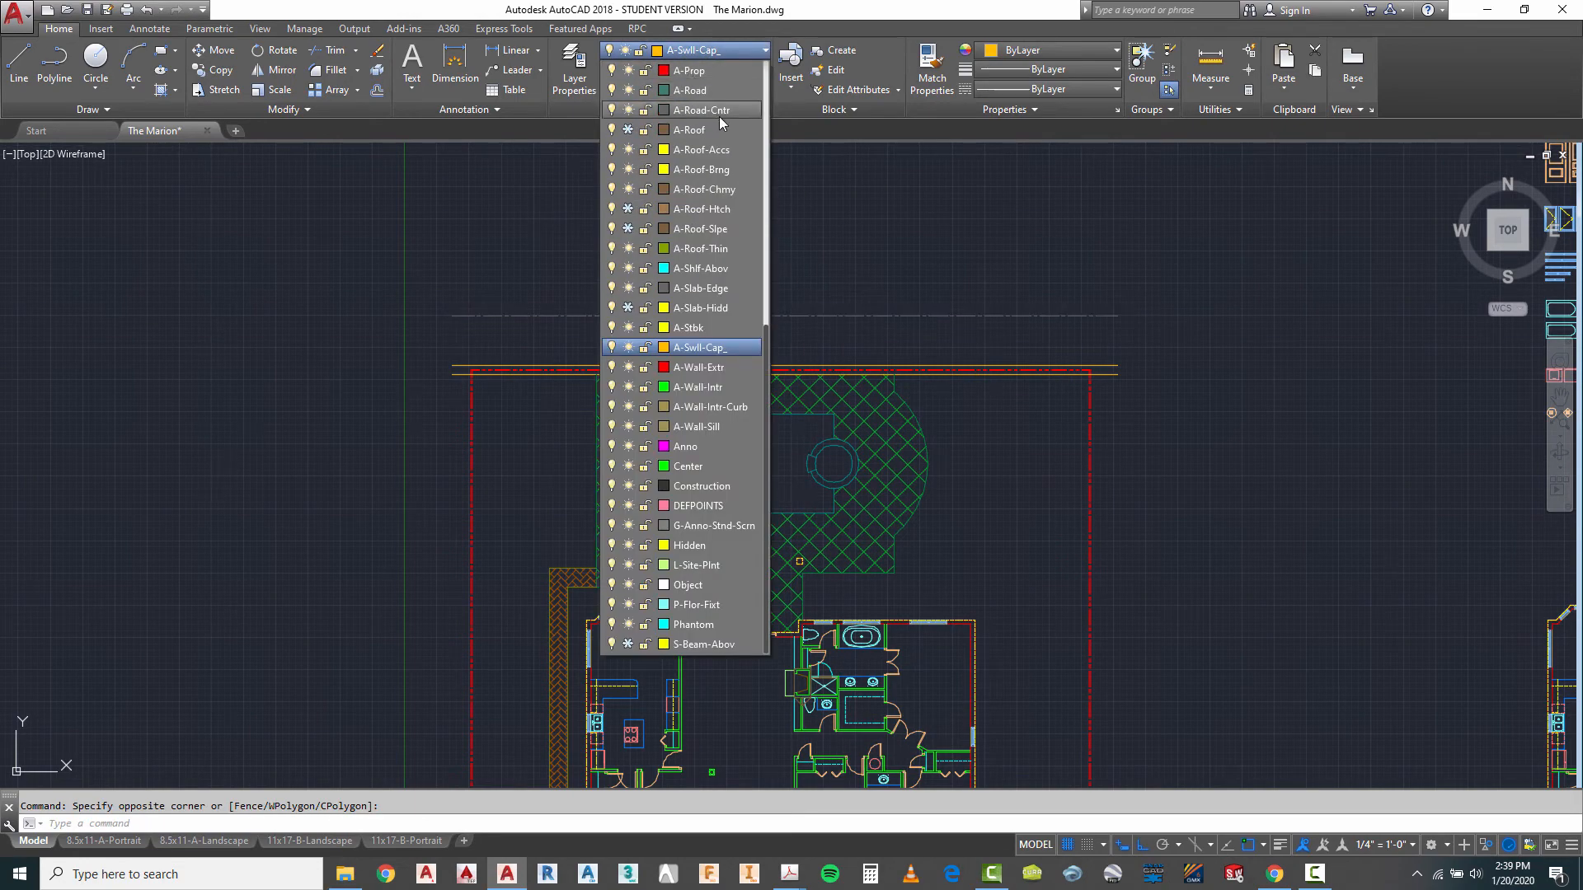
scroll(719, 117, "up", 3)
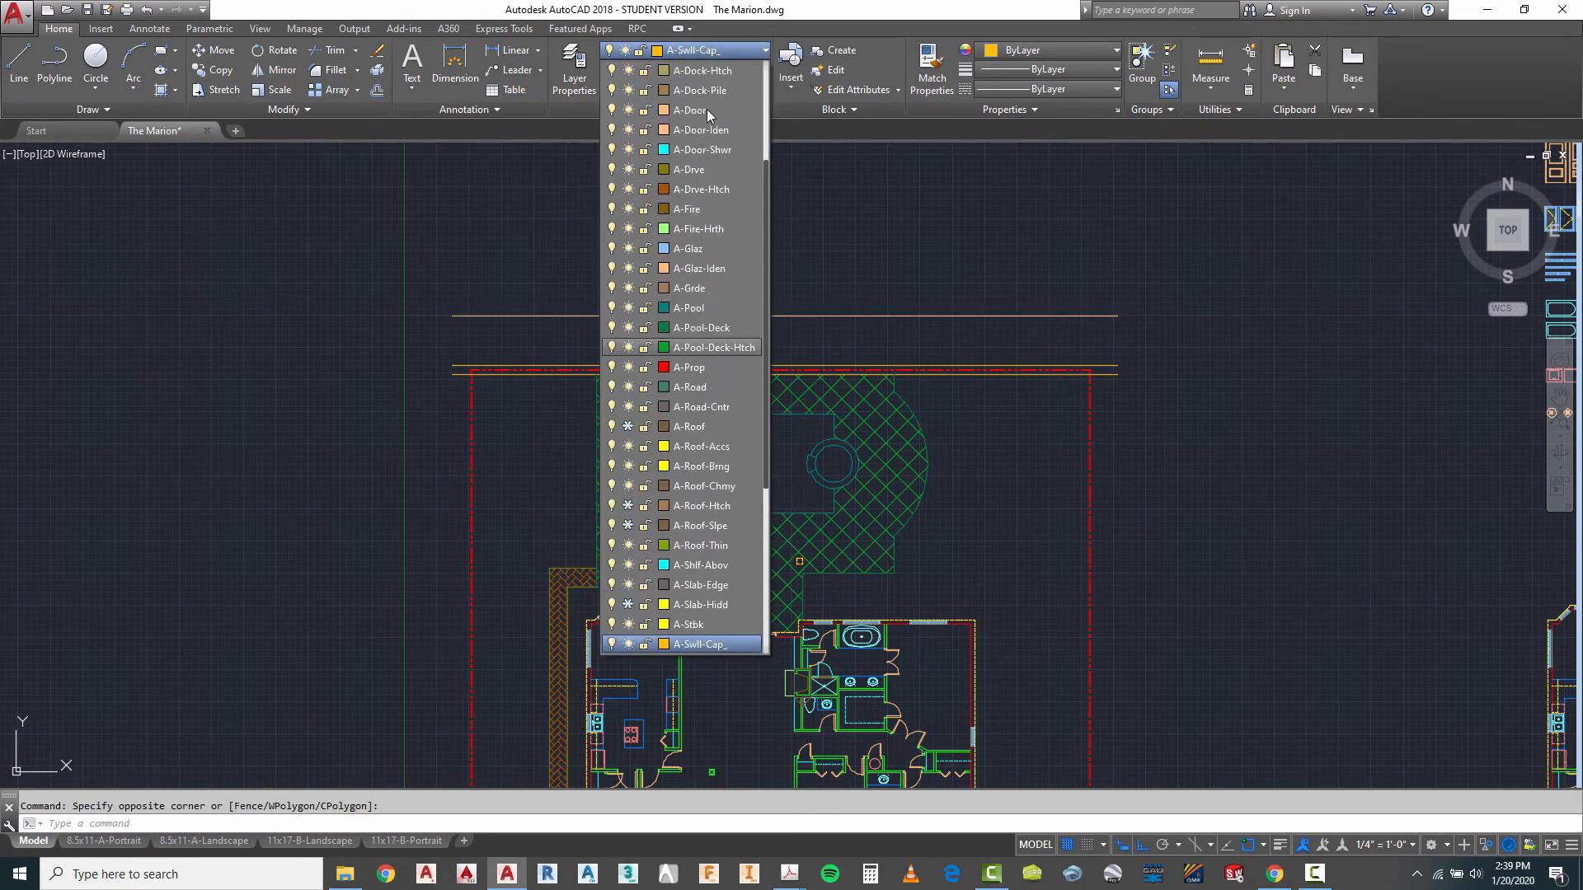
left_click(705, 110)
key("Escape")
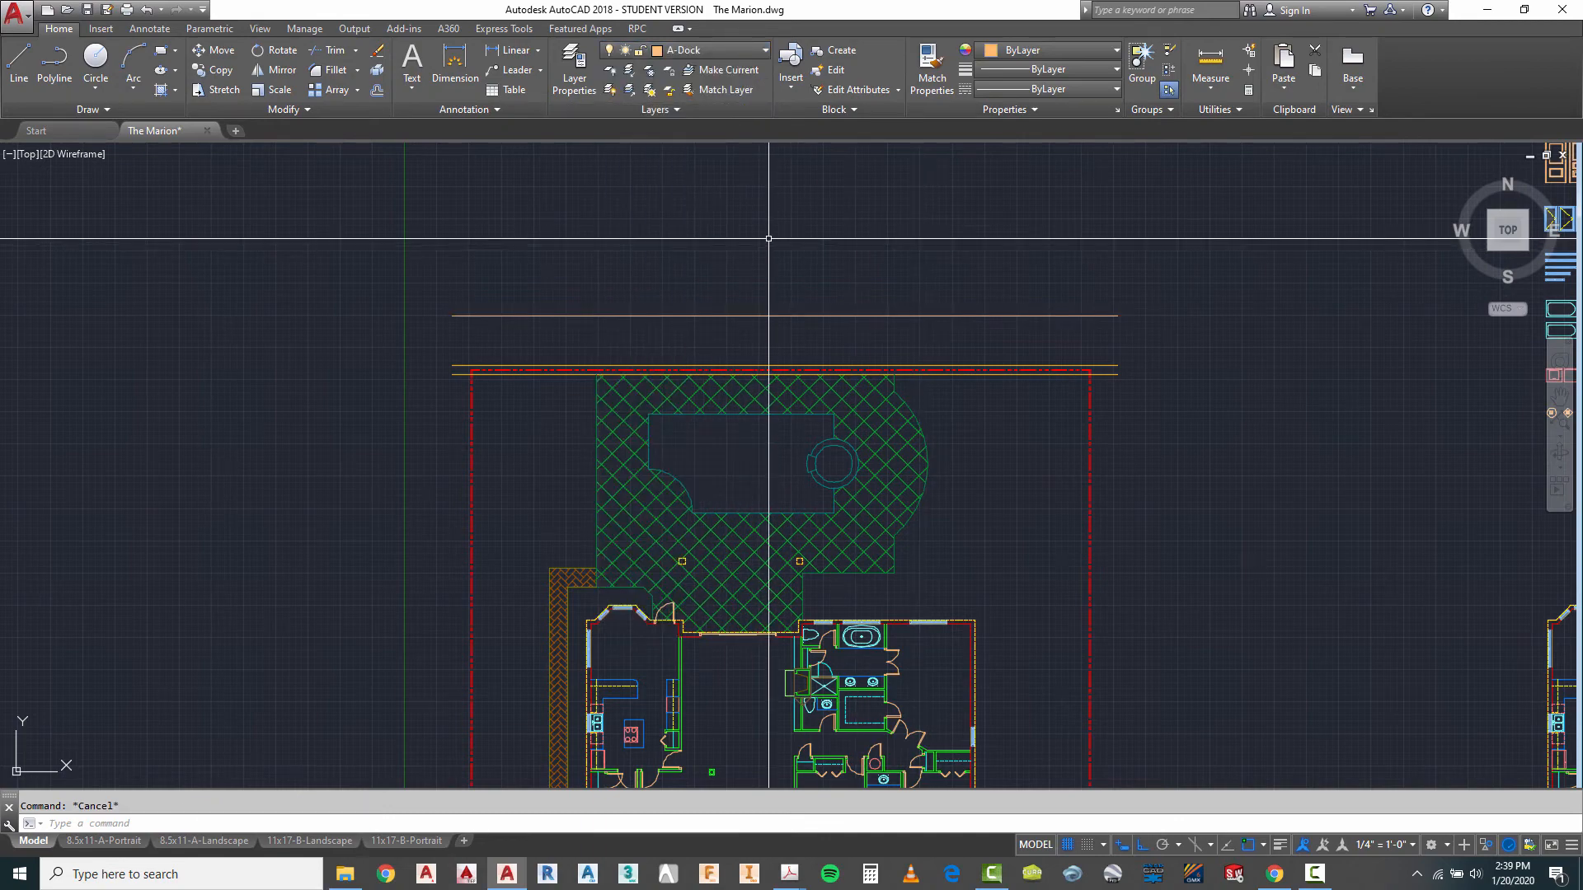
- Draw a vertical line from the property line's upper-left corner up past the dock's outer edge
left_click(18, 60)
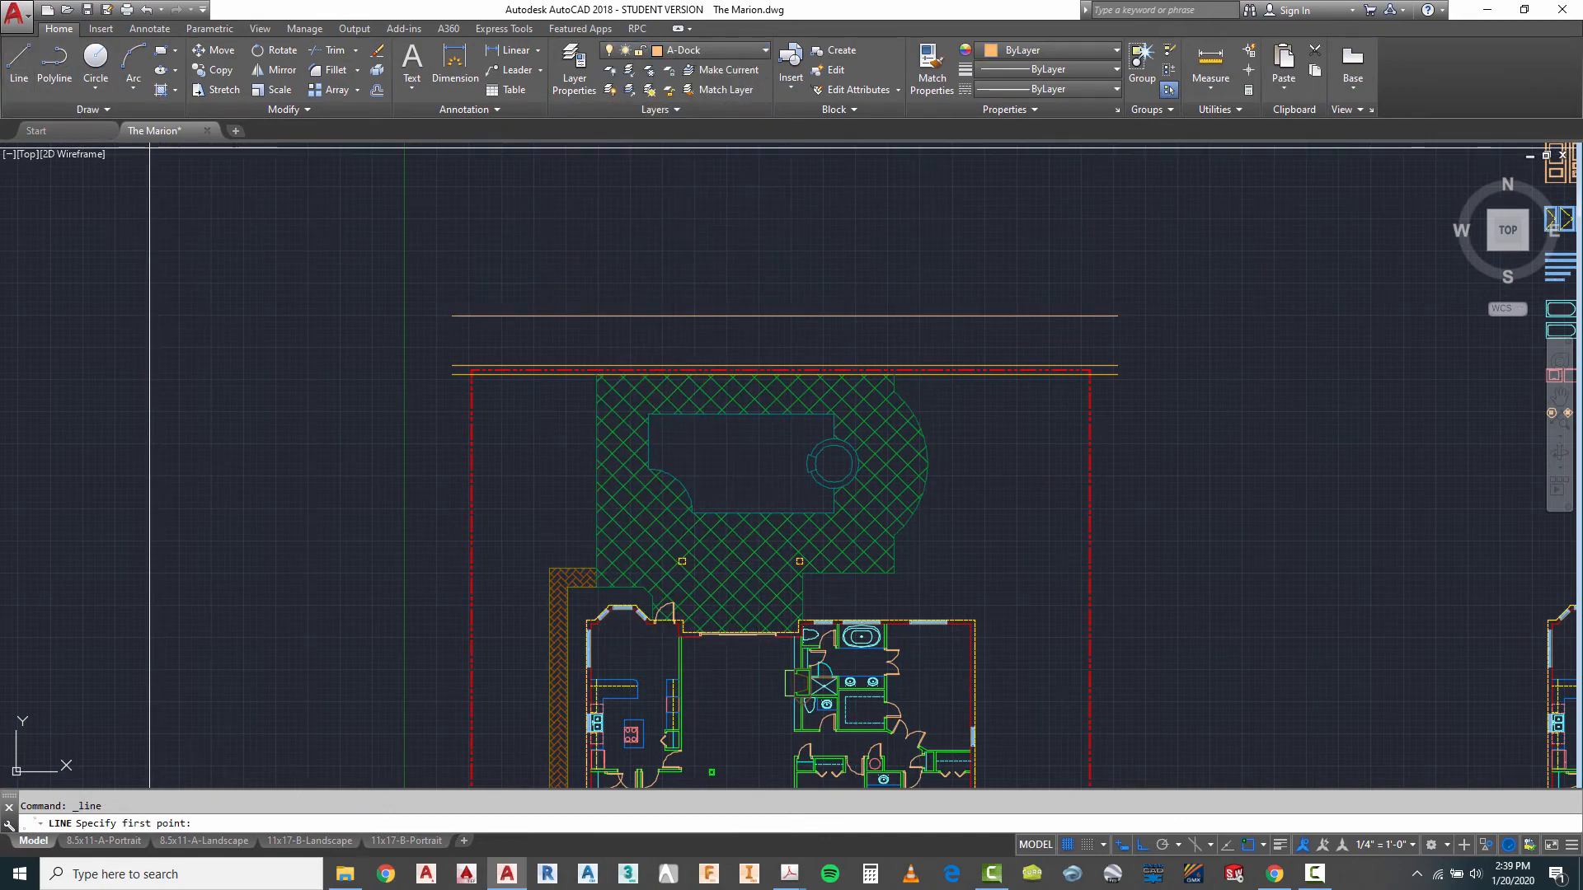
scroll(497, 360, "up", 4)
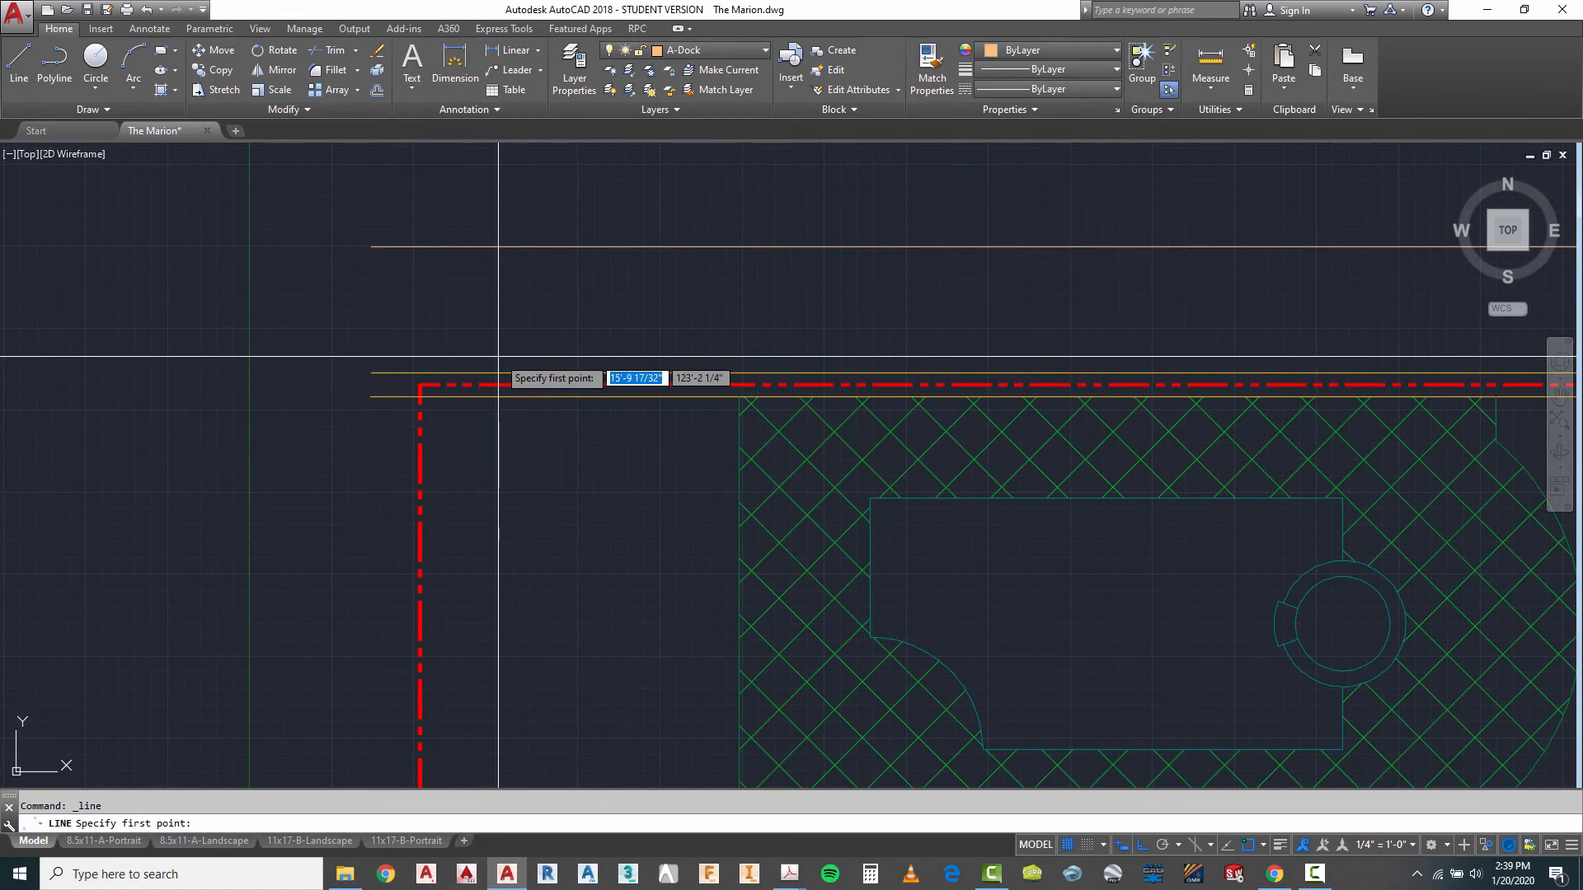
scroll(496, 361, "down", 2)
left_click(441, 378)
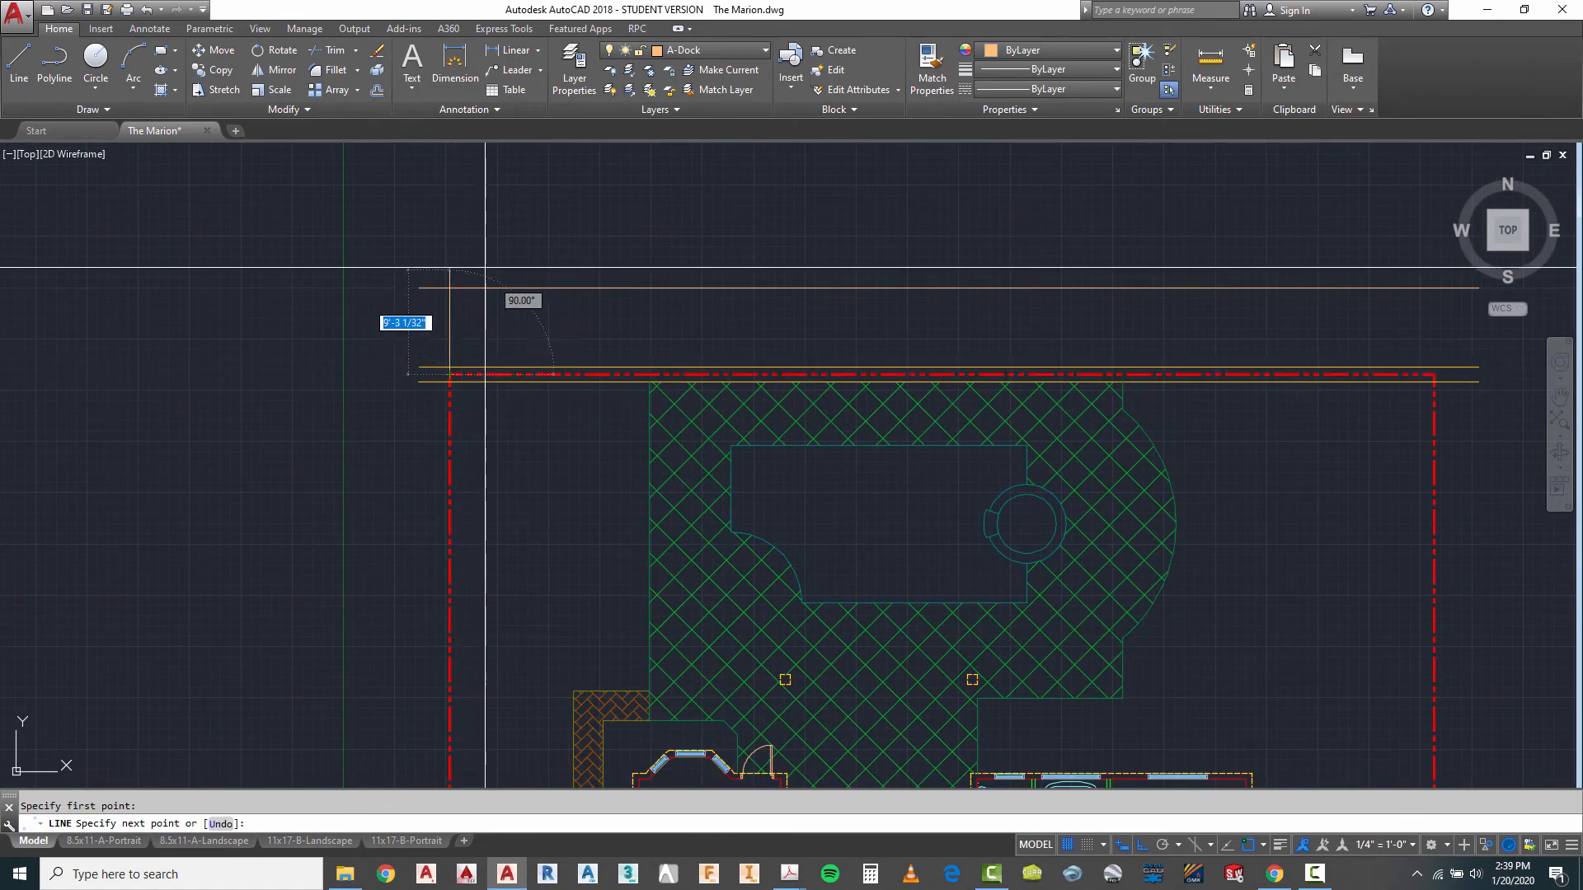
key("Escape")
- Draw a vertical line from the property line's upper-right corner up past the dock's outer edge
scroll(444, 234, "down", 2)
right_click(595, 227)
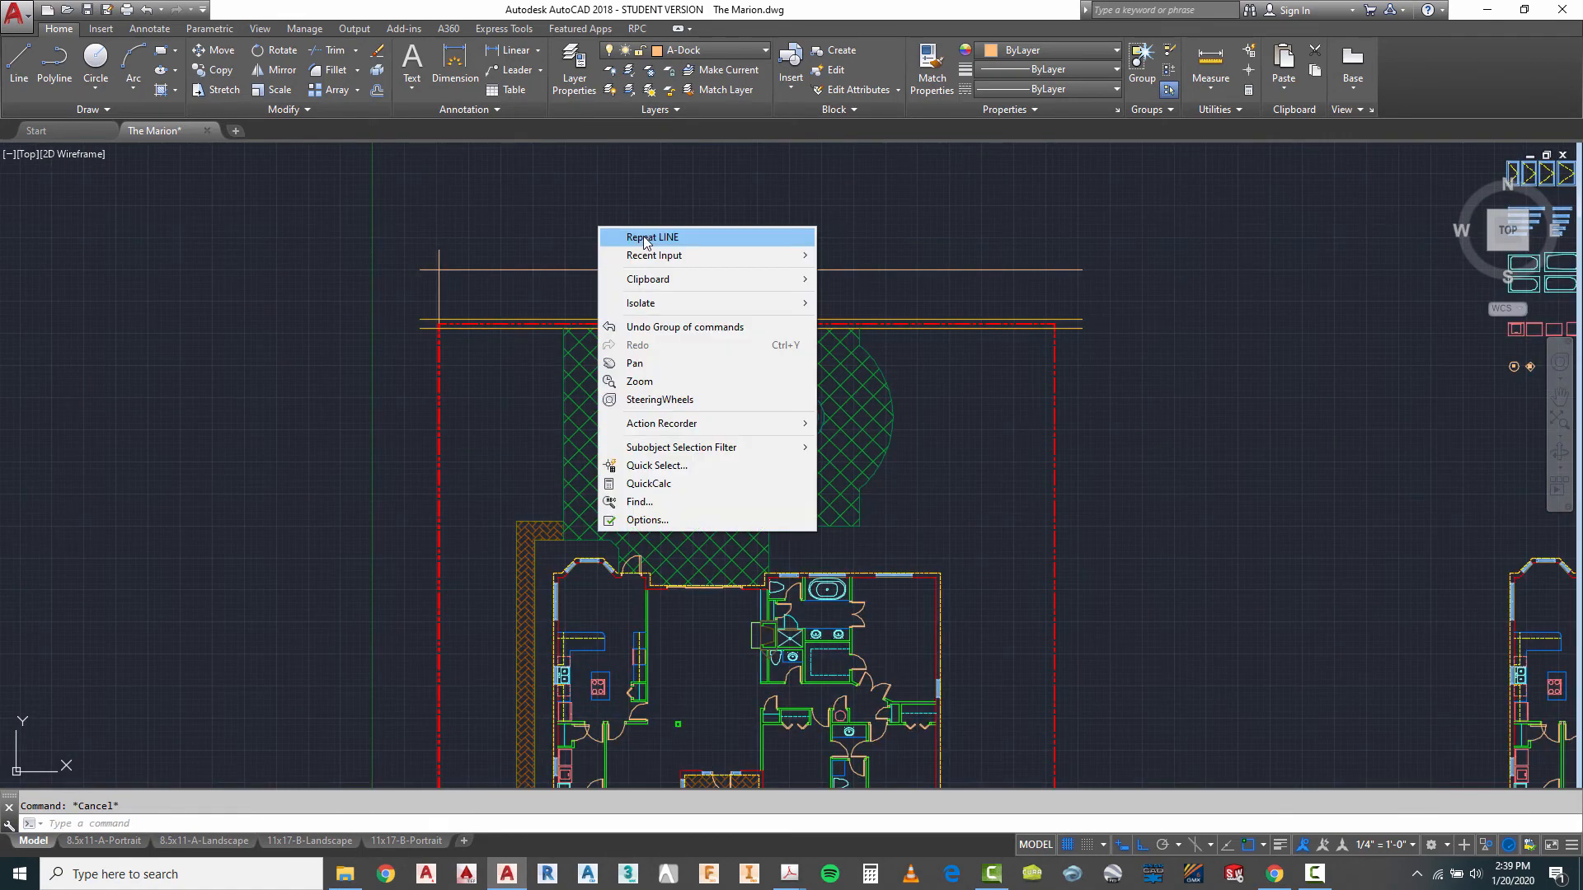
left_click(615, 233)
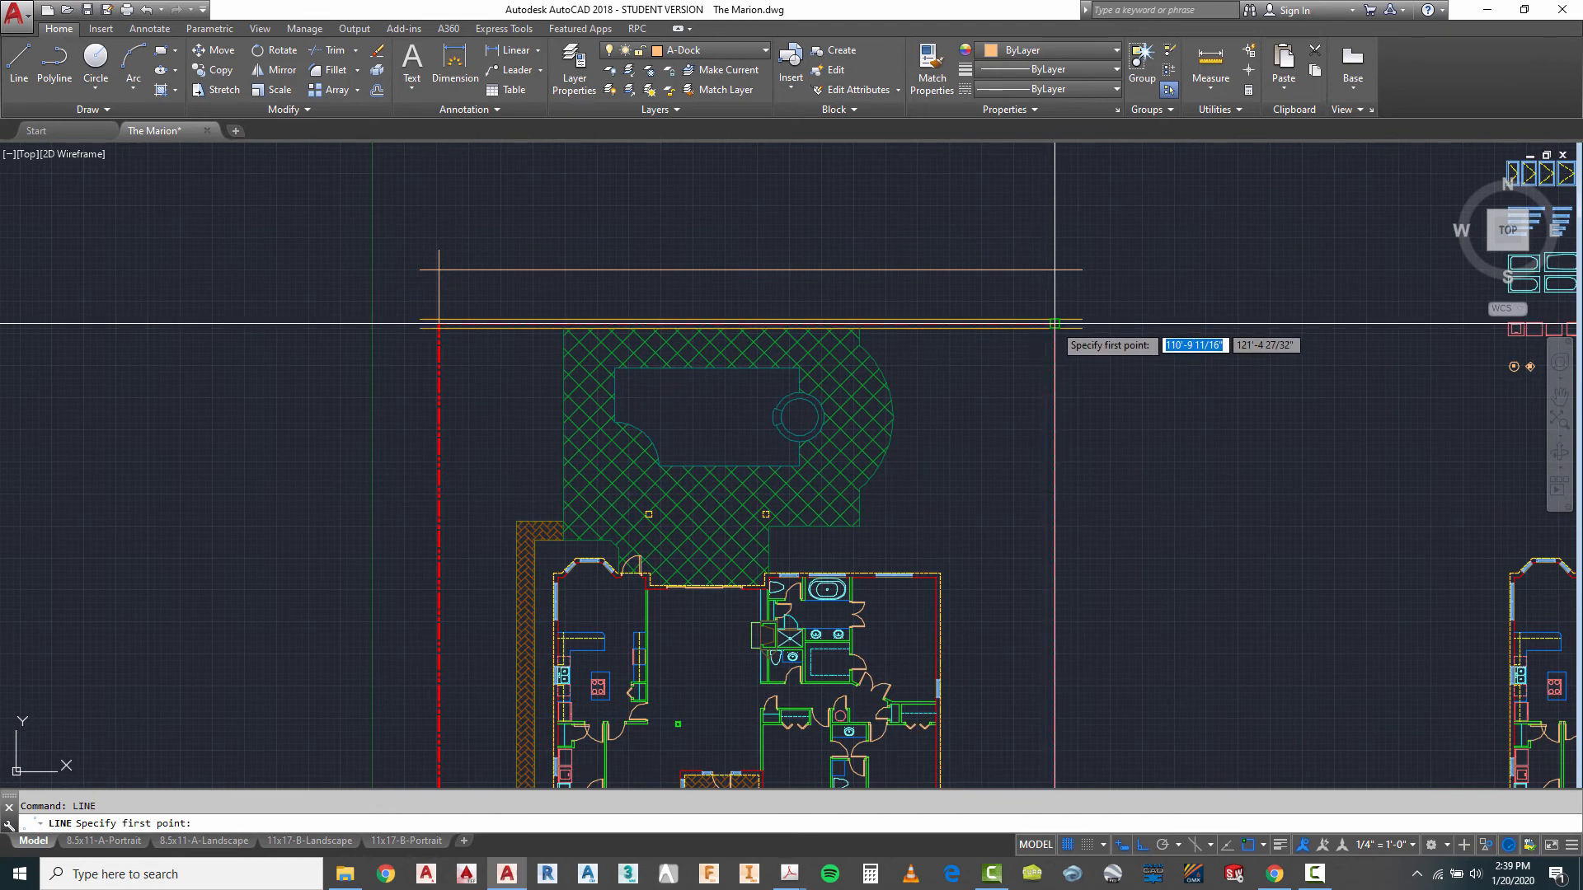
left_click(1057, 324)
key("Escape")
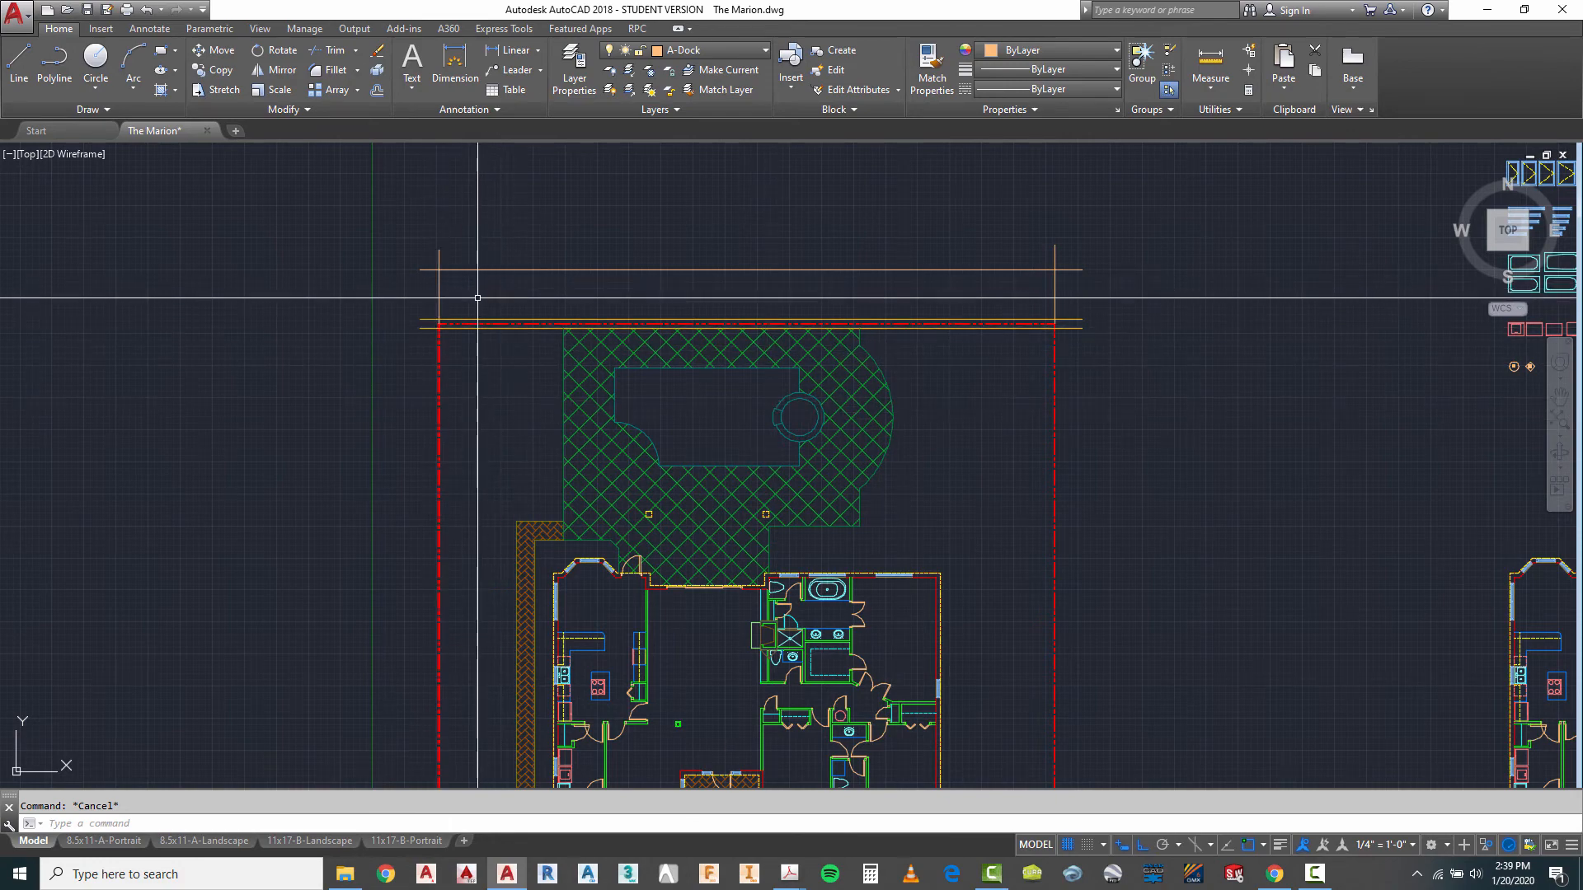
- Move the left vertical dock line 10' to the right, inward from the property corner
scroll(466, 293, "up", 2)
key("space")
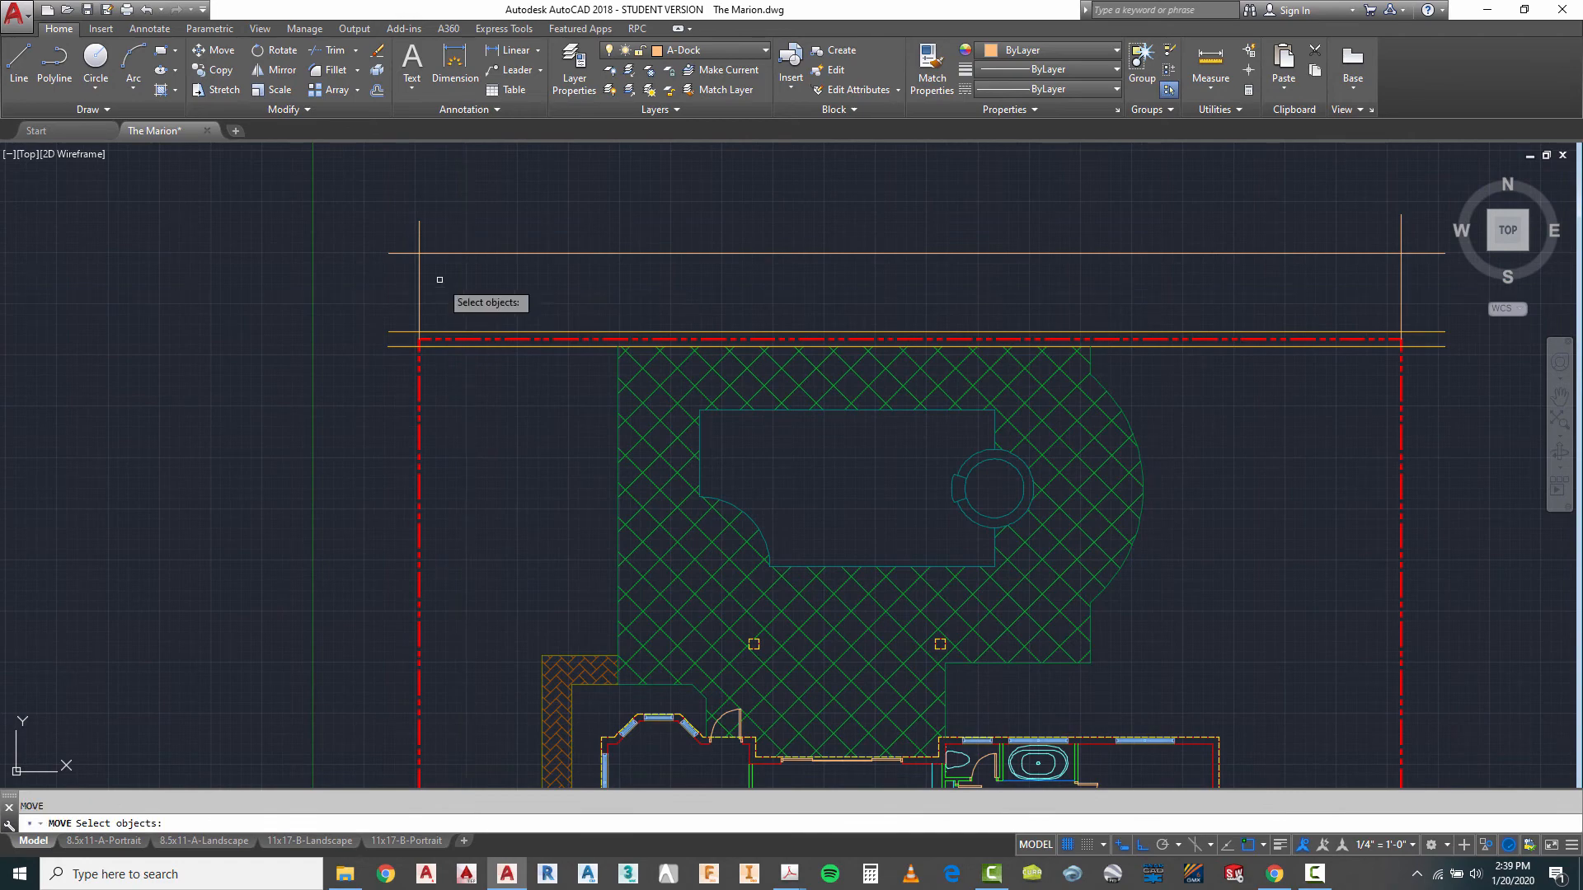
left_click(437, 278)
left_click(411, 289)
key("space")
left_click(478, 207)
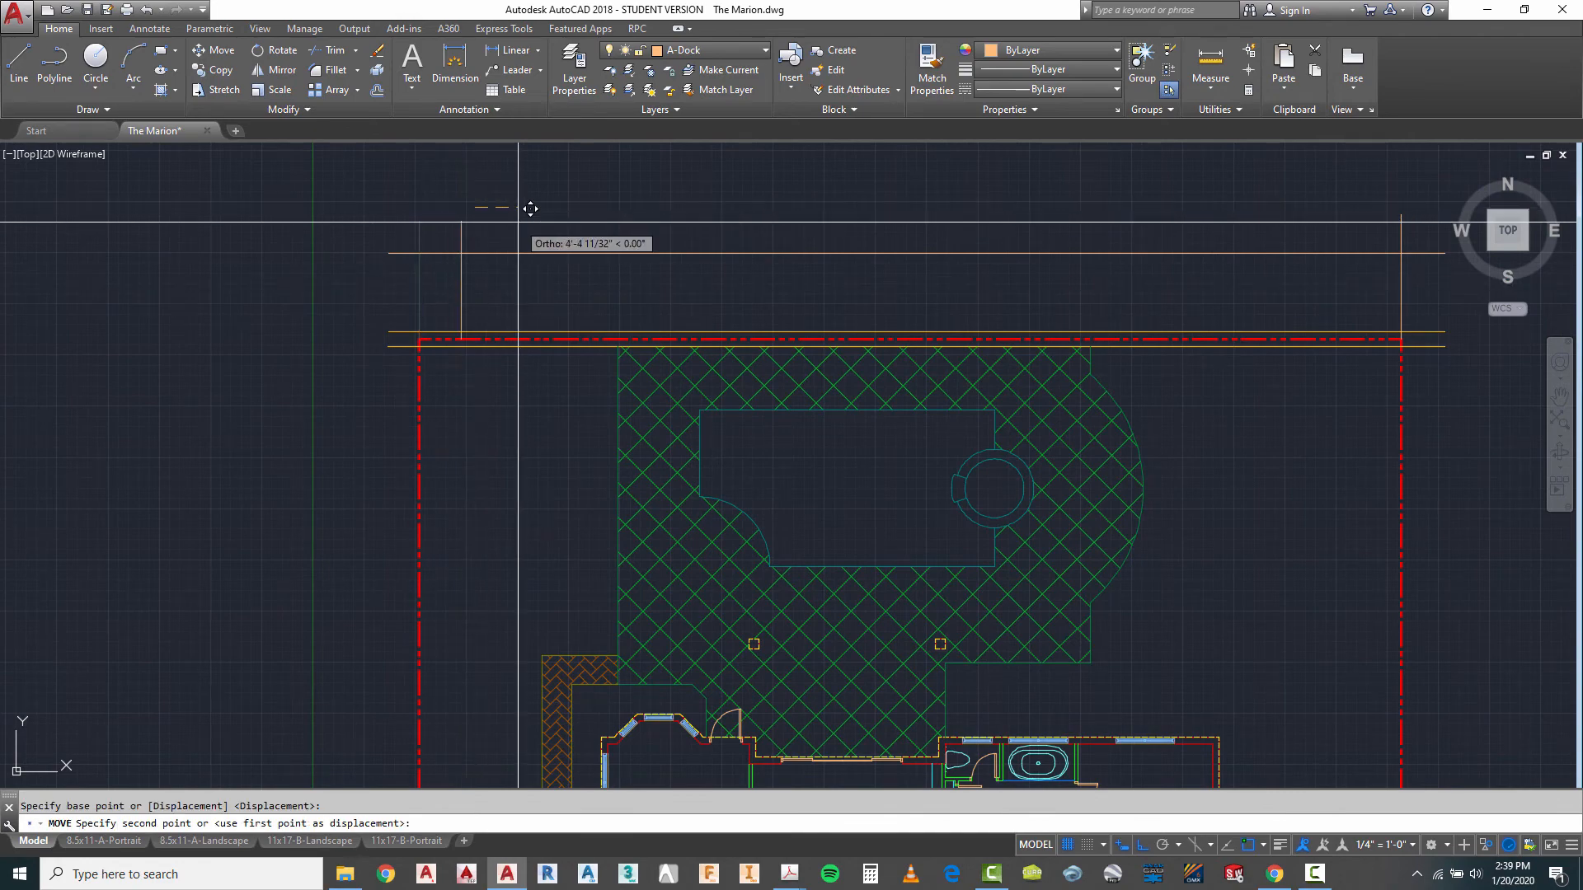
type("10'")
key("Escape")
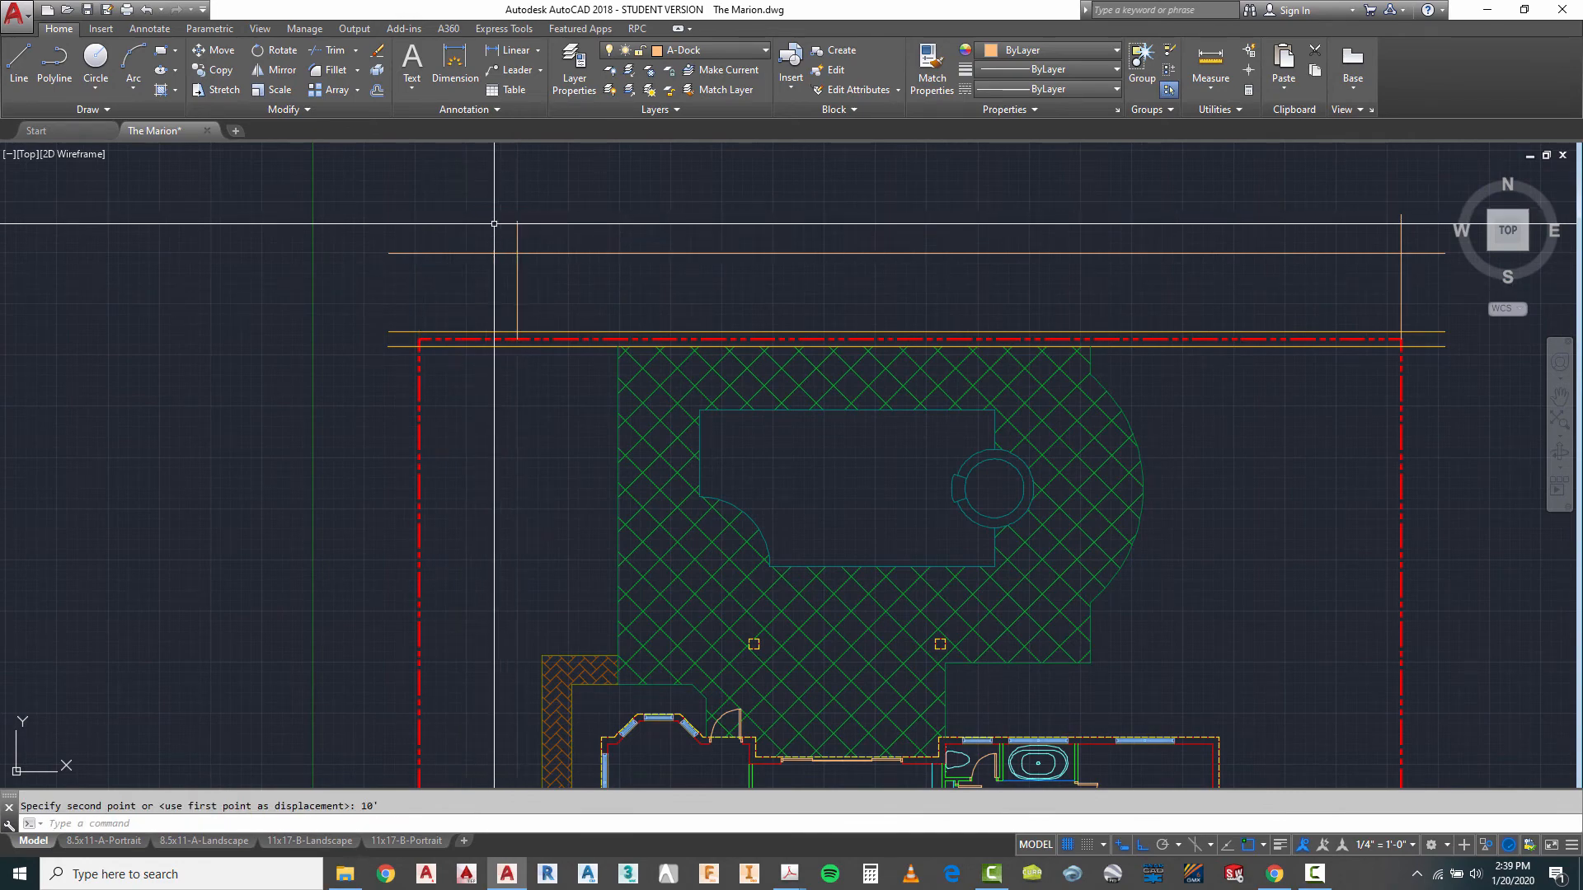
- Move the right vertical dock line 10' to the left, inward from the property line's upper-right corner
scroll(425, 214, "down", 2)
key("space")
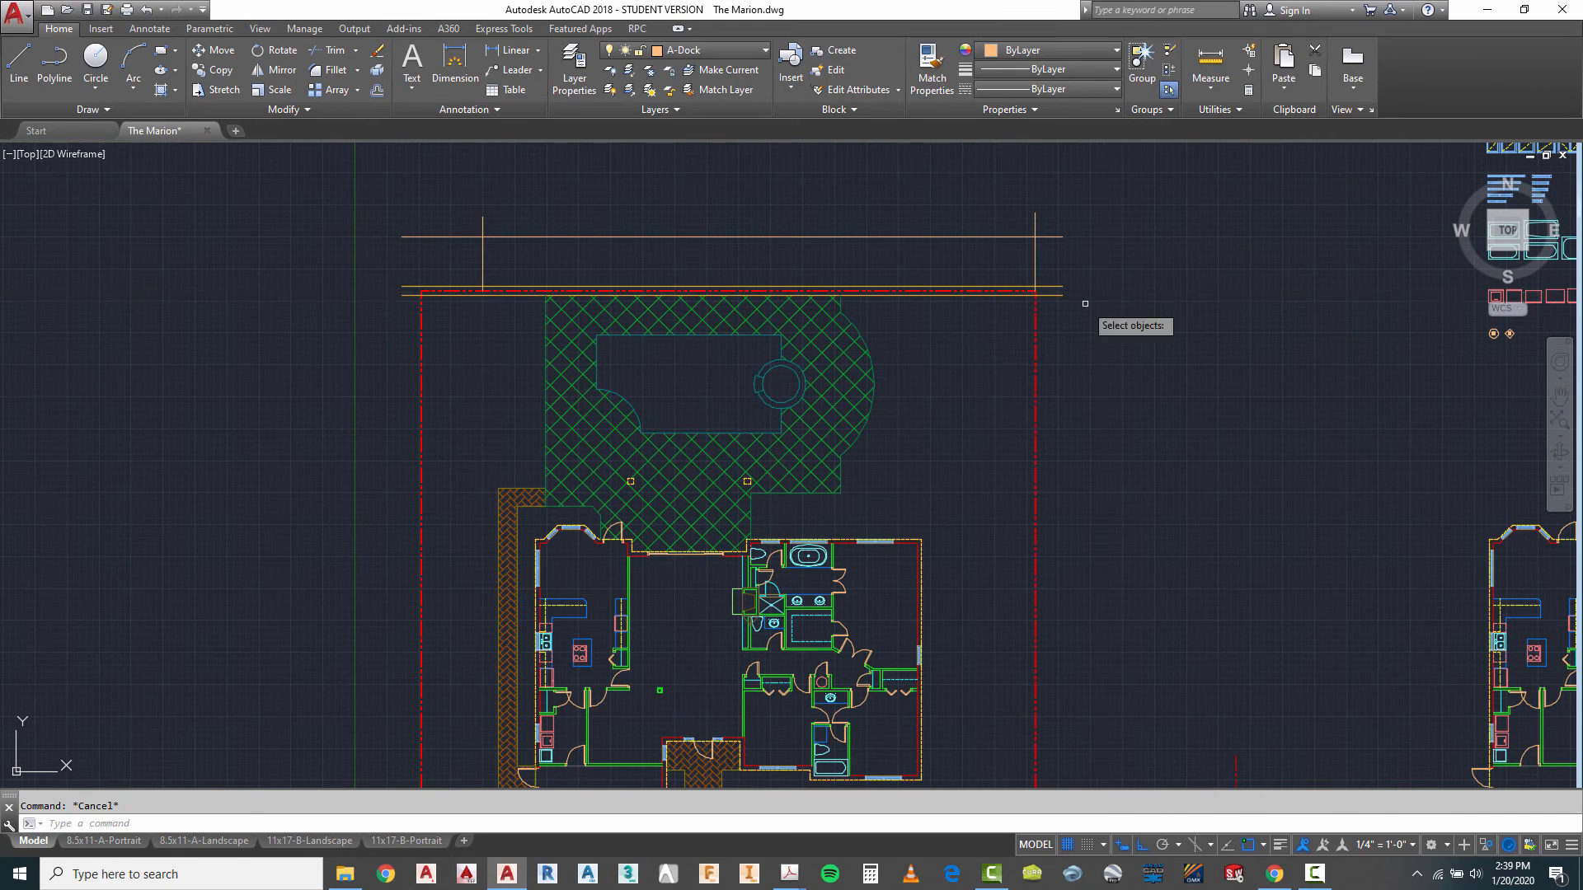
left_click(1050, 202)
left_click(1017, 227)
key("space")
left_click(1104, 189)
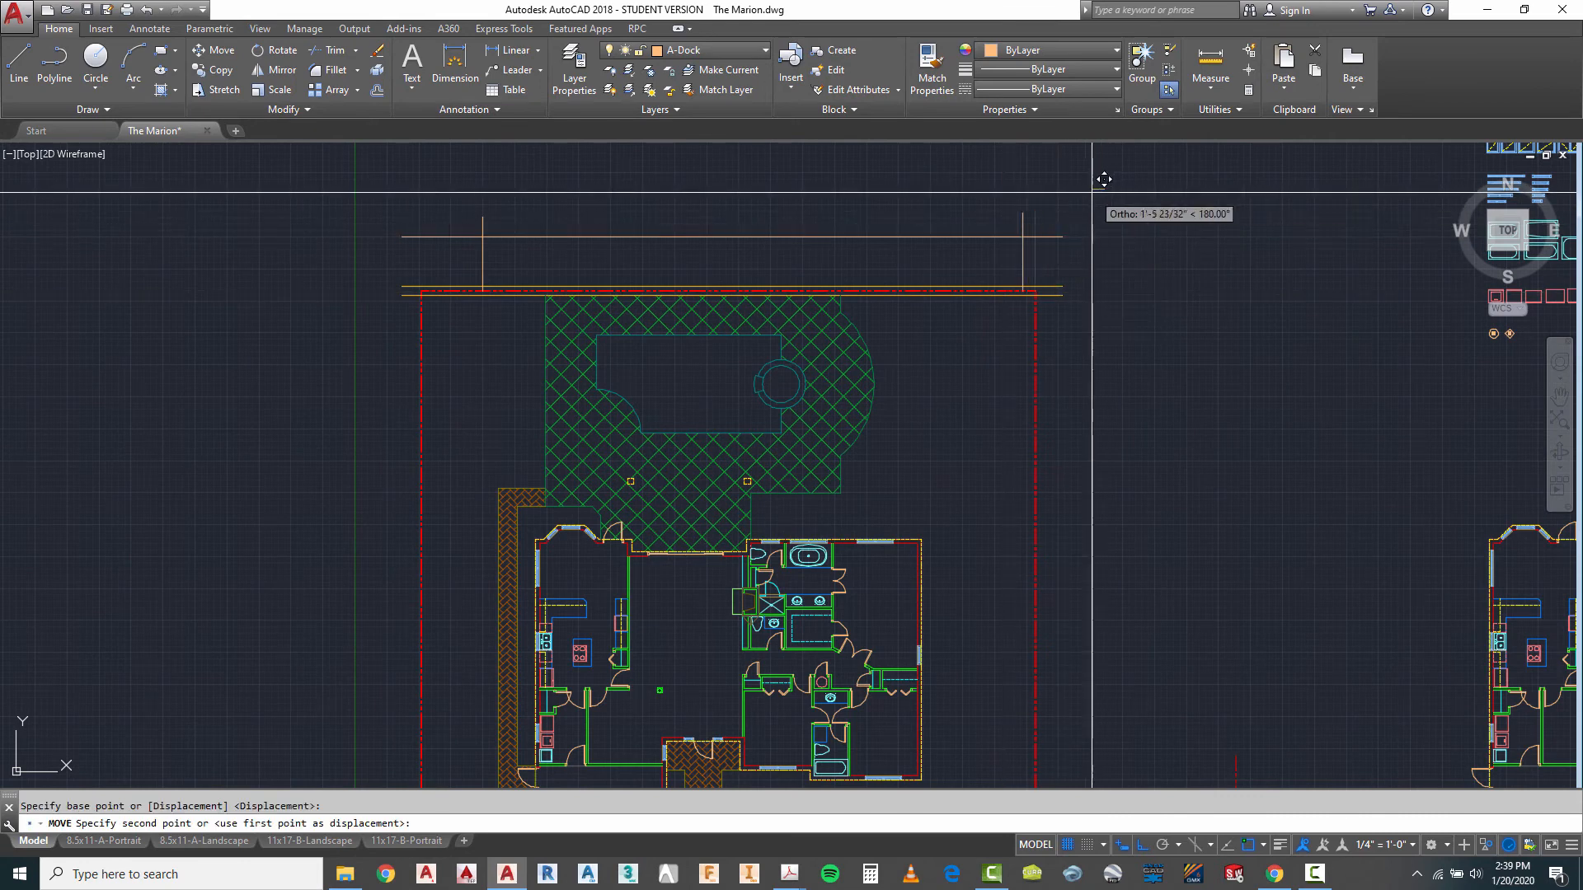
type("1")
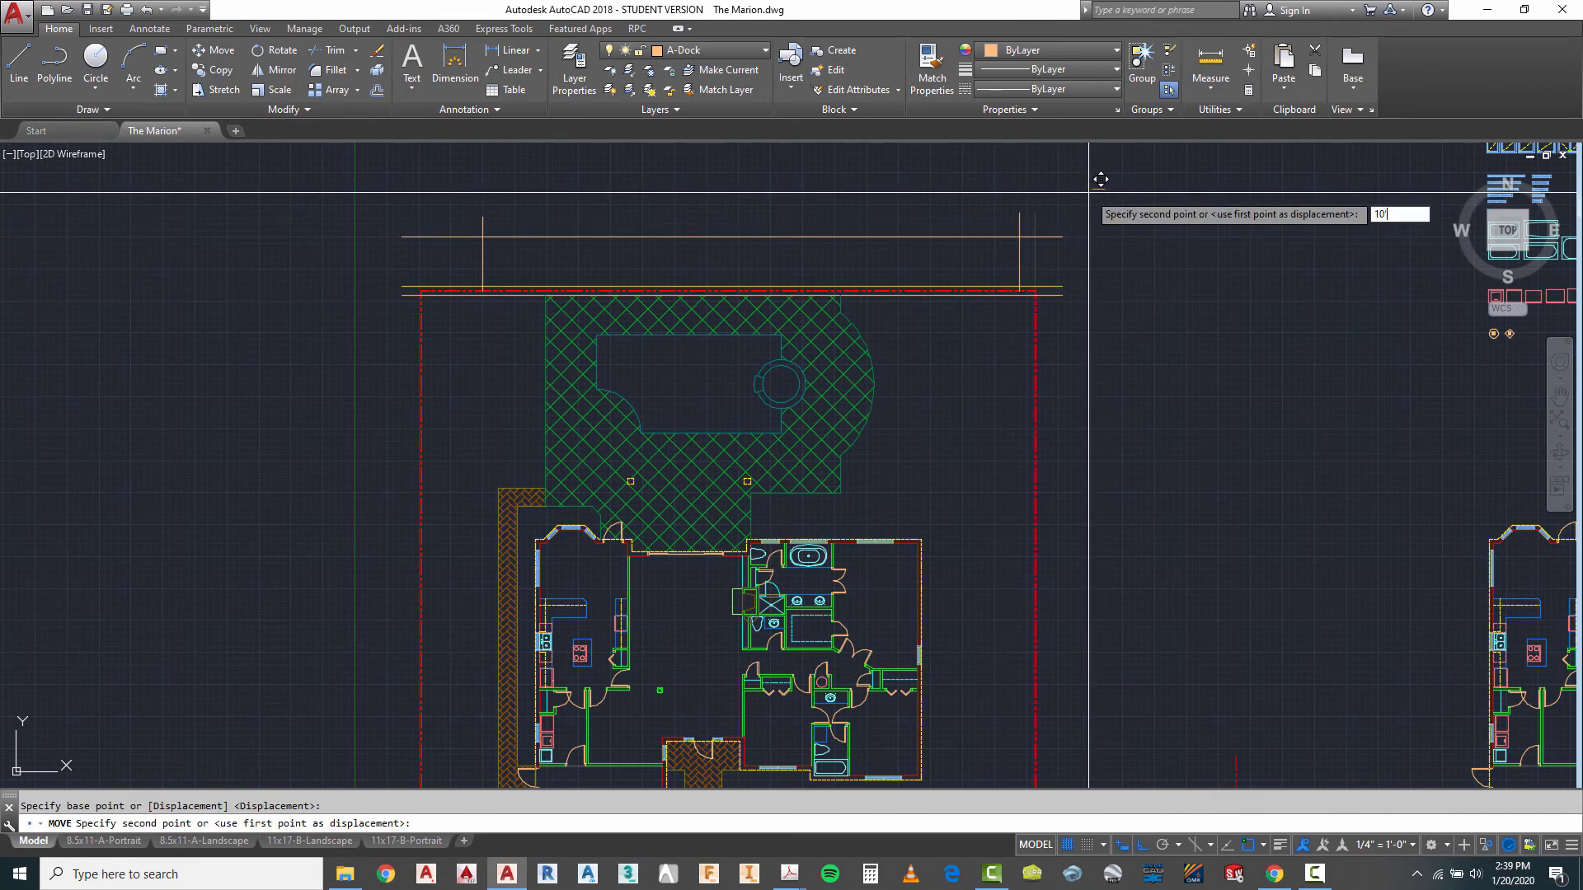
type("0'")
key("Return")
key("Escape")
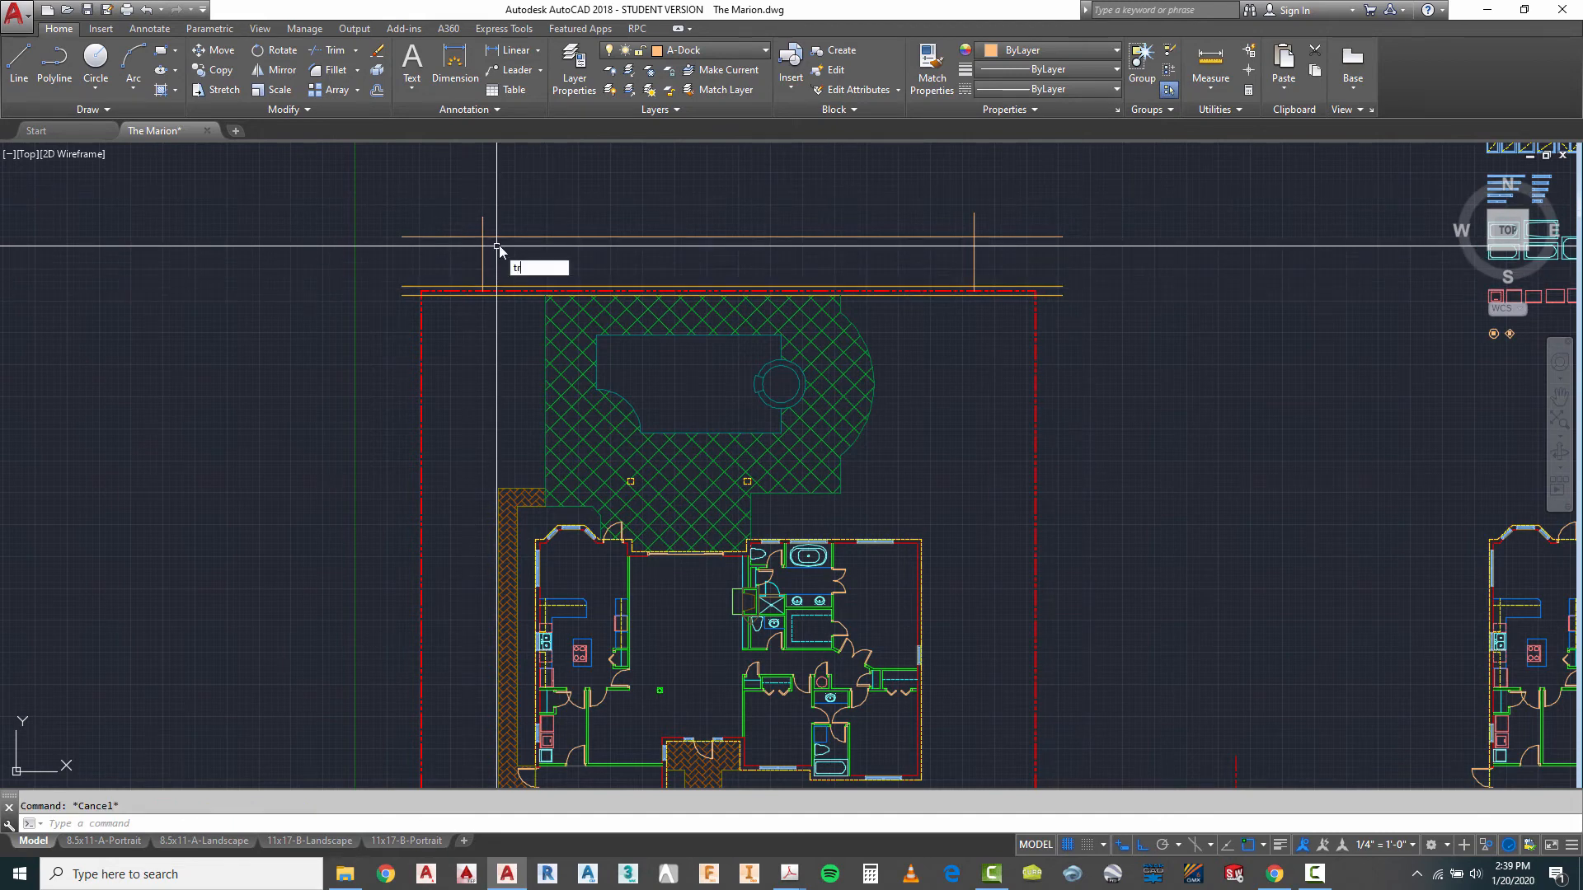
- Trim the overhanging ends of the dock's outer edge and both side lines at the two outer corners
key("Return")
left_click(1060, 183)
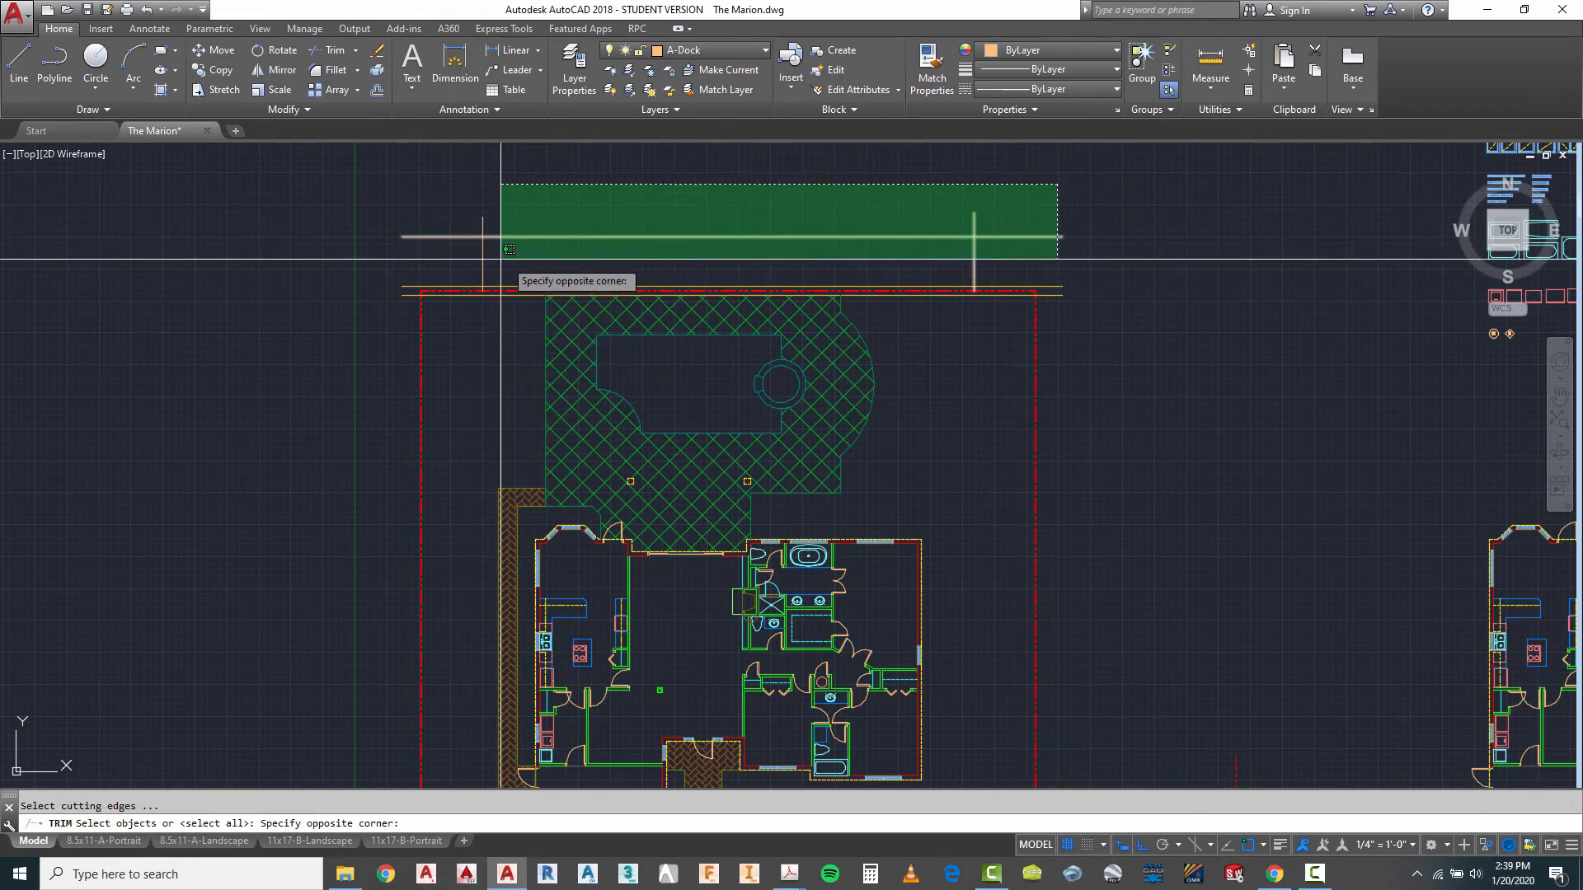
left_click(468, 254)
key("Return")
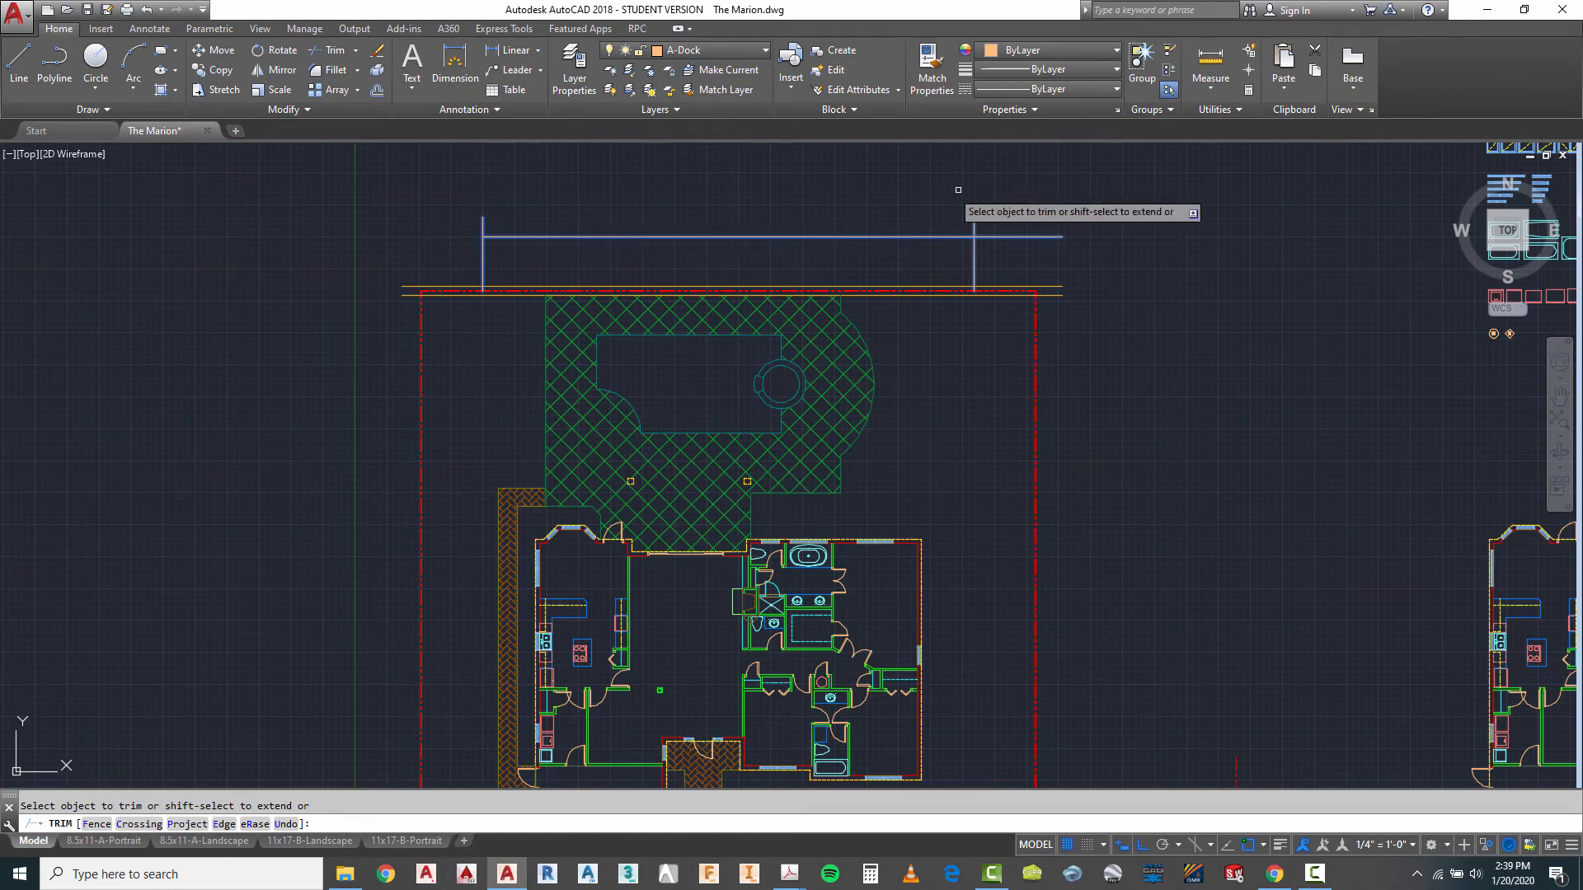
left_click(986, 191)
left_click(480, 239)
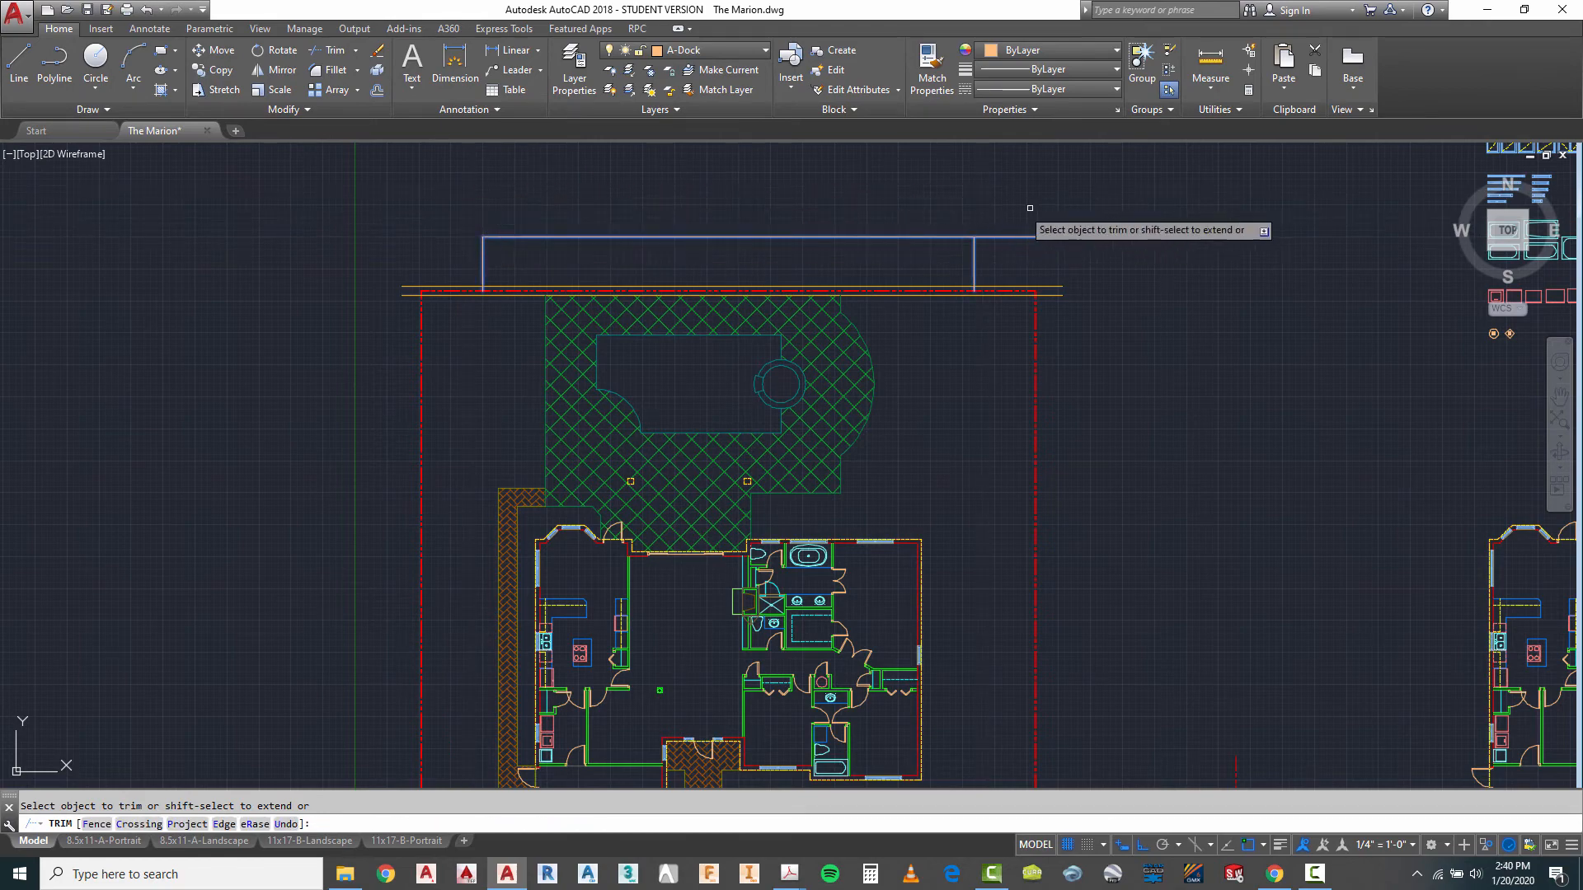
left_click(1058, 208)
left_click(1015, 257)
key("Escape")
- Shorten the dock's left side line so its lower end stops at the seawall cap's outer line
scroll(710, 281, "down", 3)
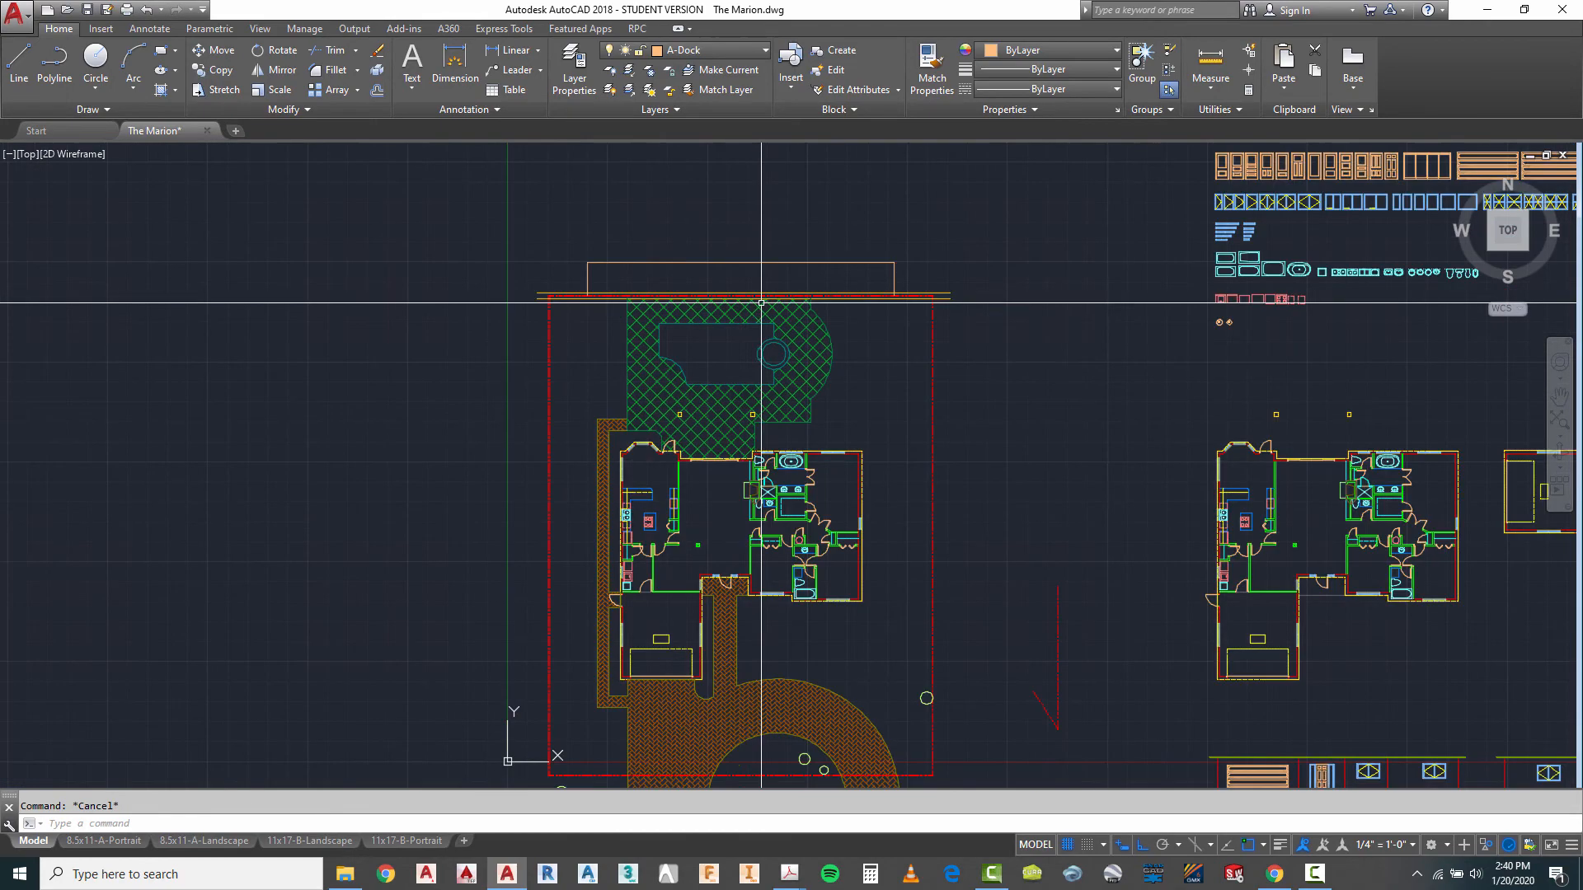
scroll(719, 282, "up", 3)
scroll(610, 239, "up", 2)
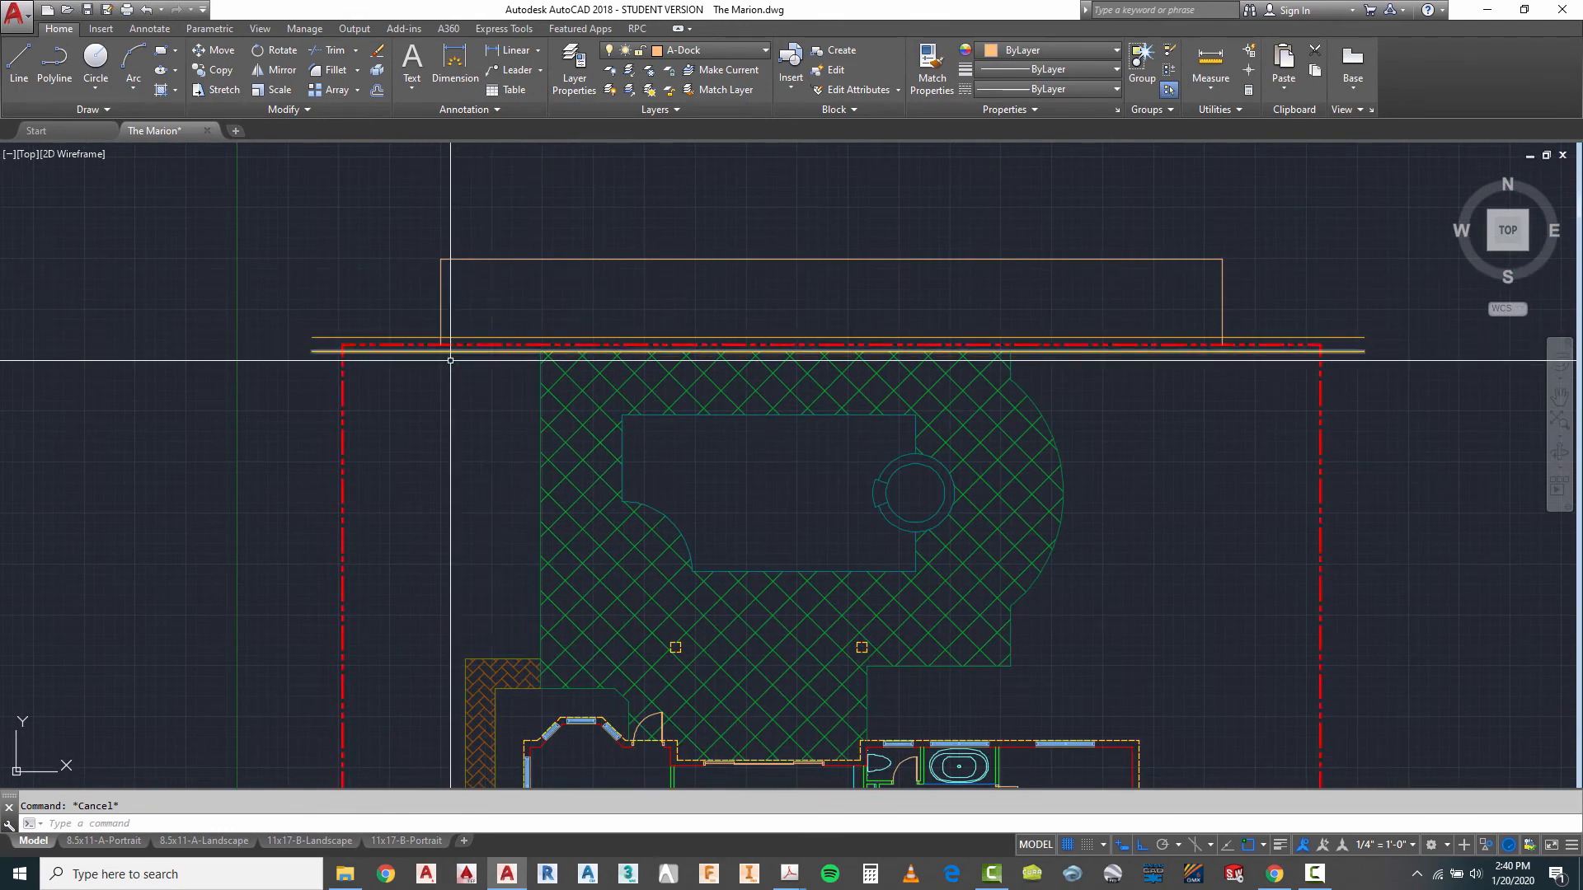
scroll(431, 328, "up", 4)
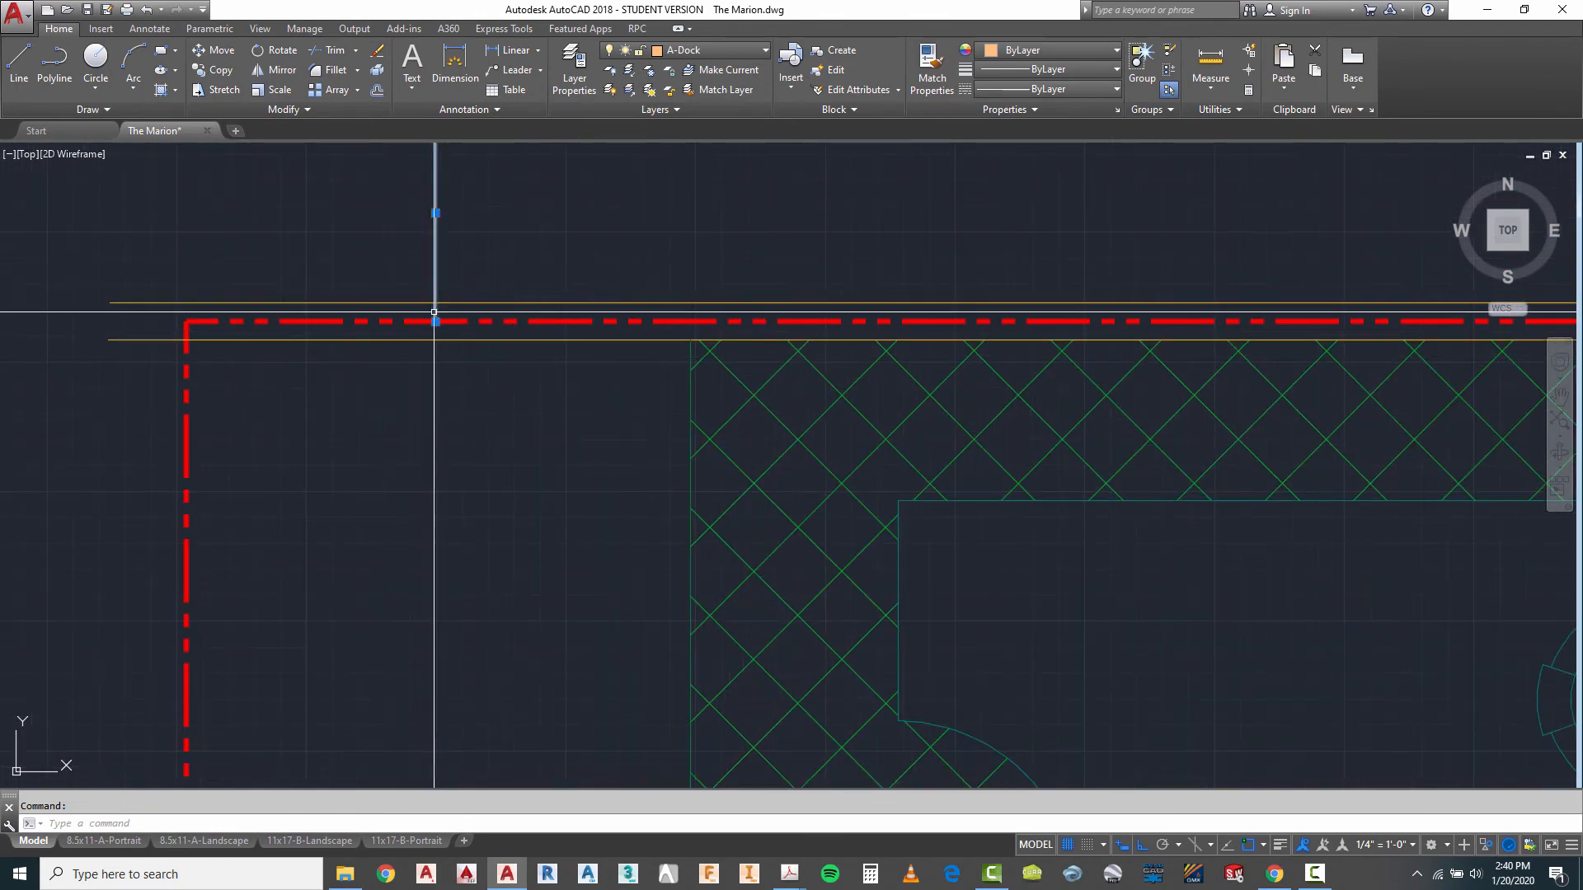
left_click(435, 315)
left_click(436, 322)
key("Escape")
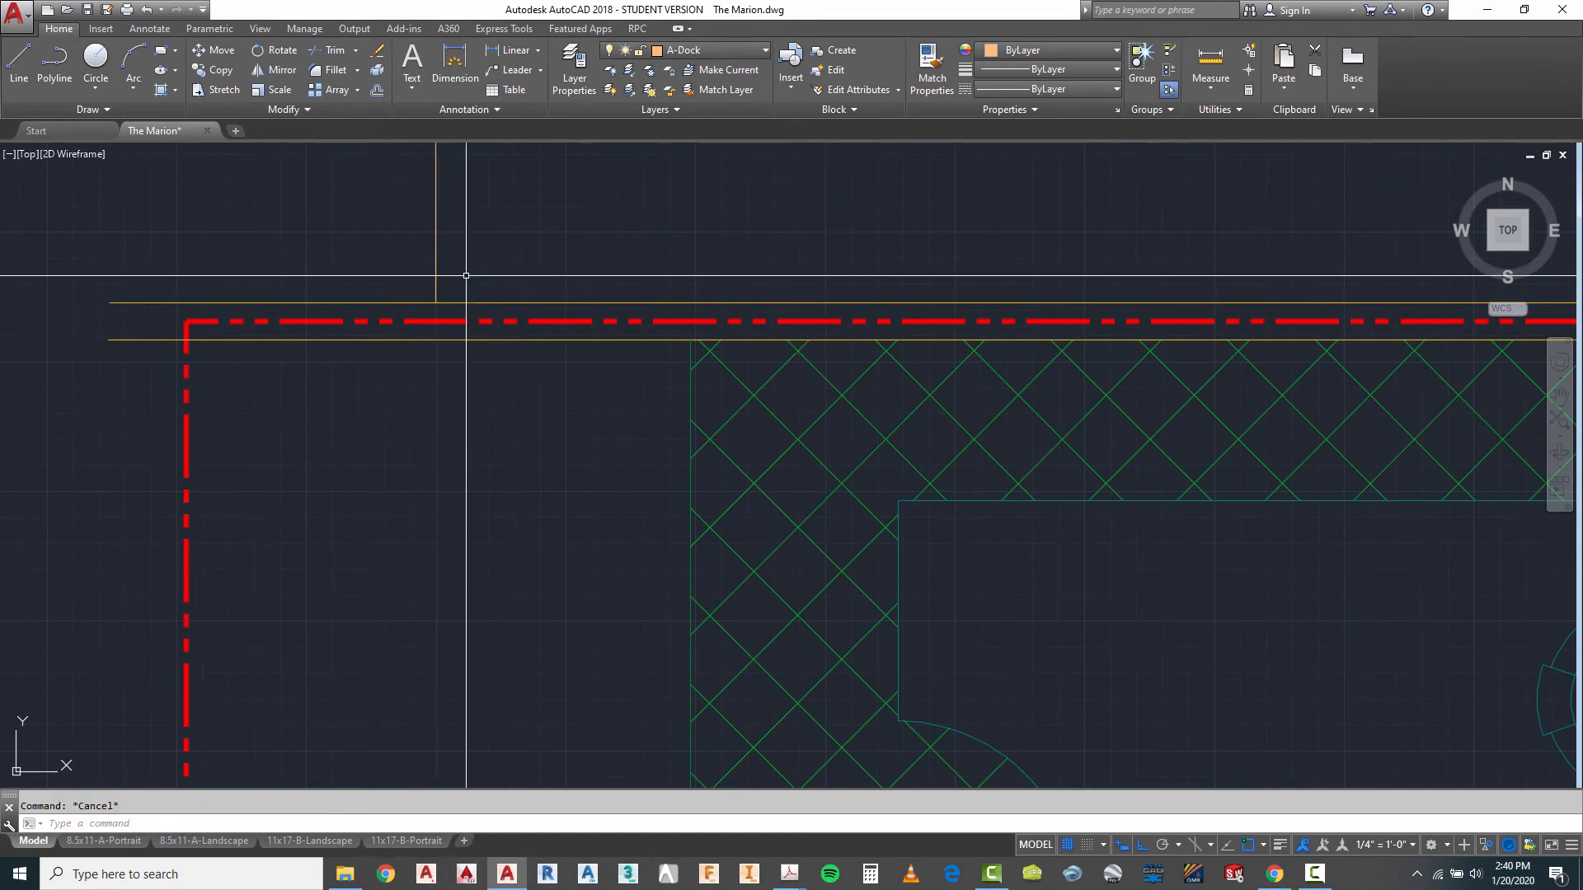
- Shorten the dock's right side line so its lower end stops at the seawall cap's outer line
scroll(396, 318, "down", 5)
scroll(949, 363, "up", 2)
scroll(904, 326, "up", 4)
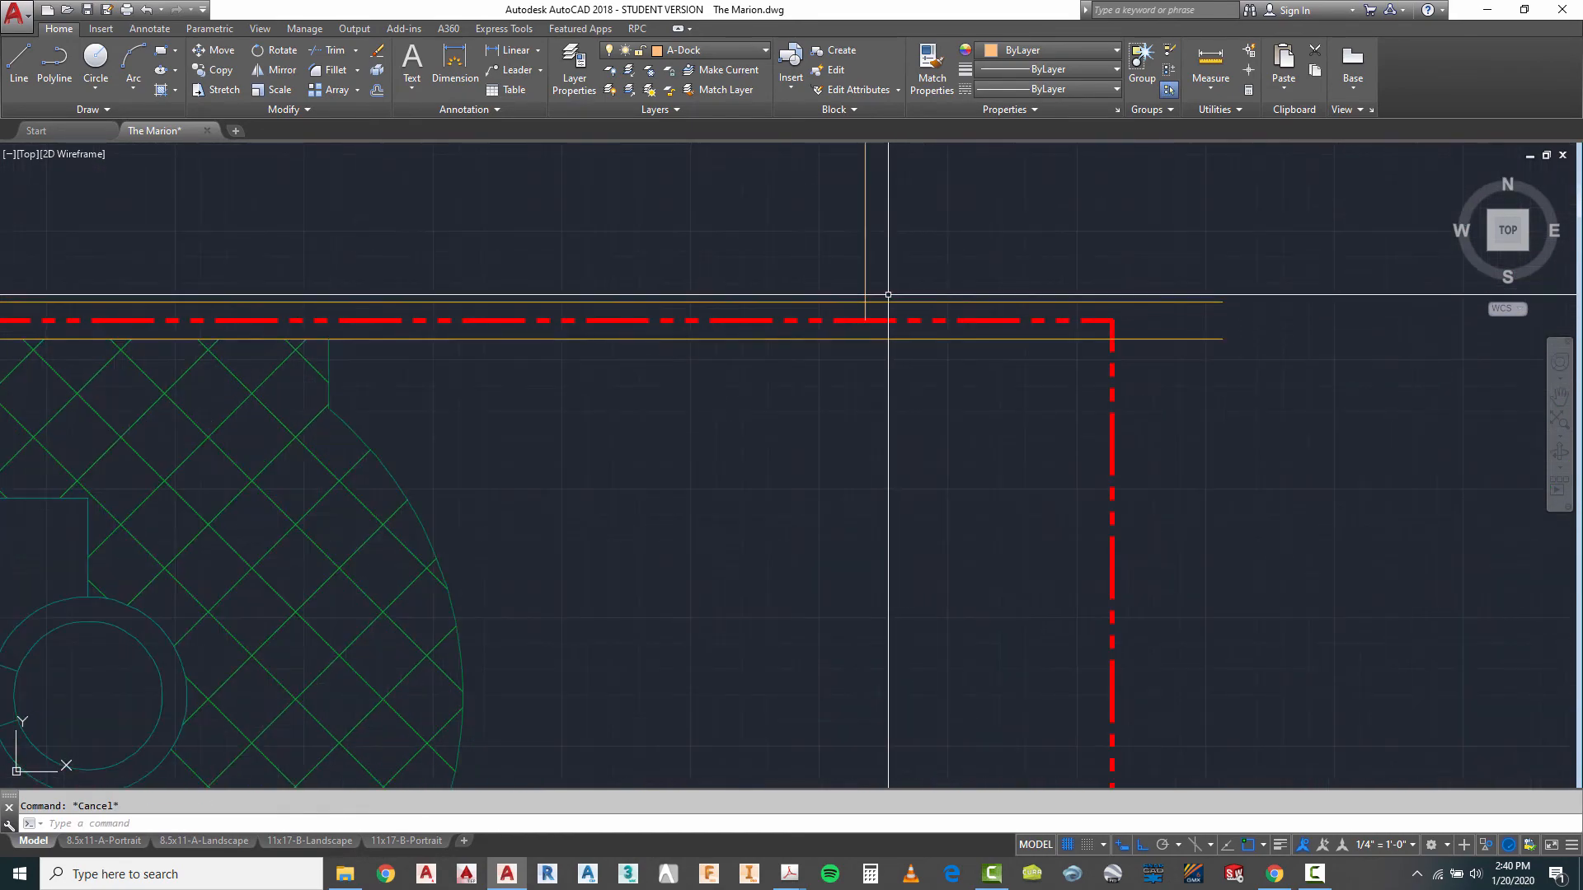
left_click(866, 316)
left_click(866, 320)
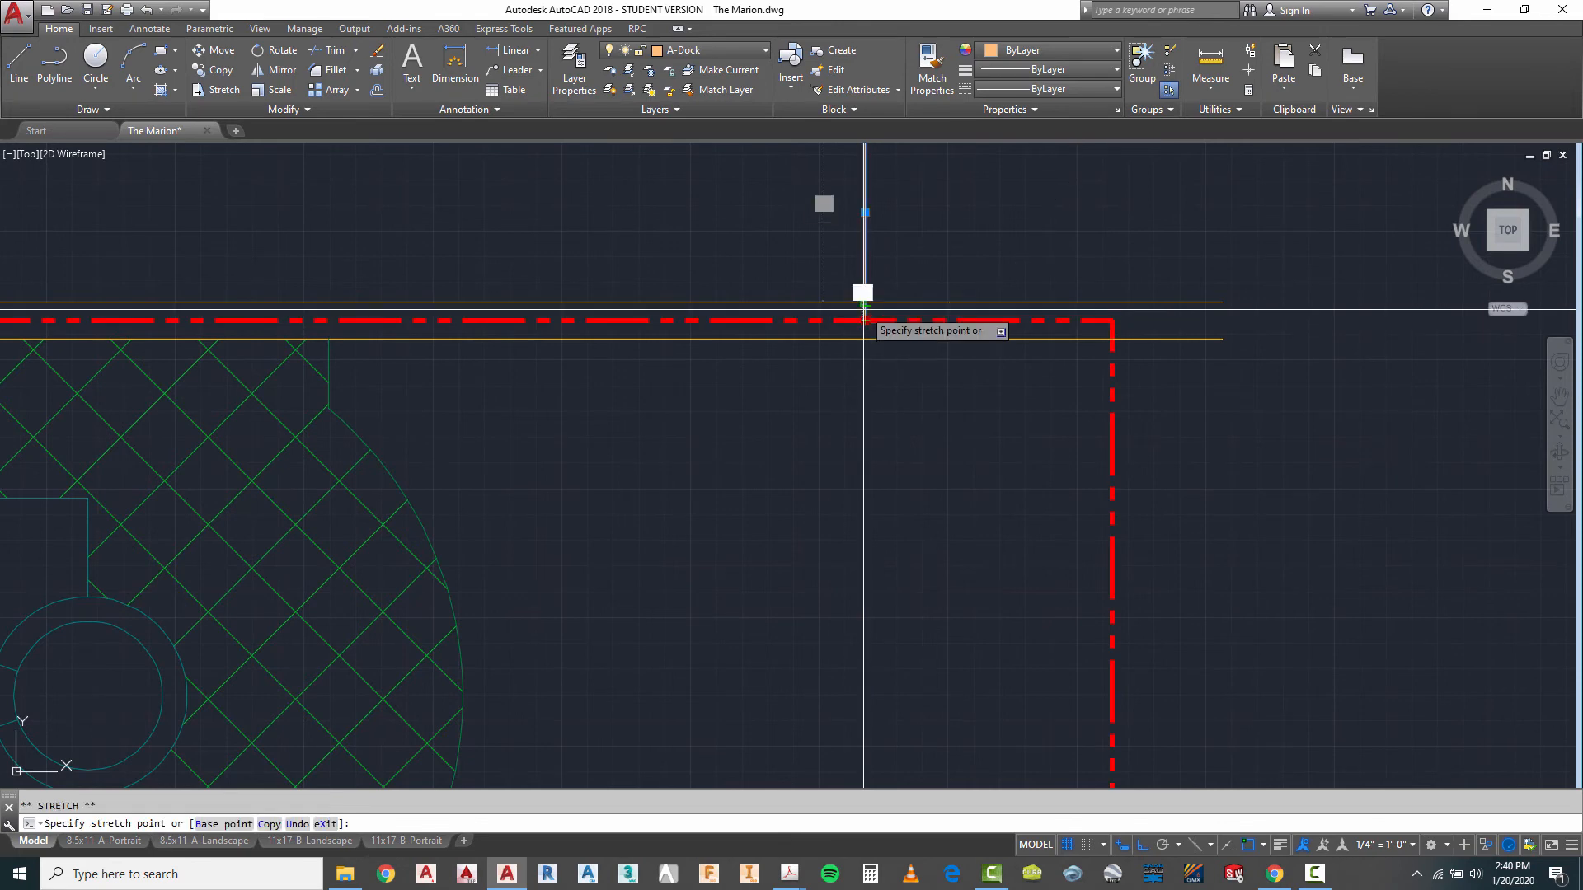
key("Escape")
scroll(1102, 425, "down", 3)
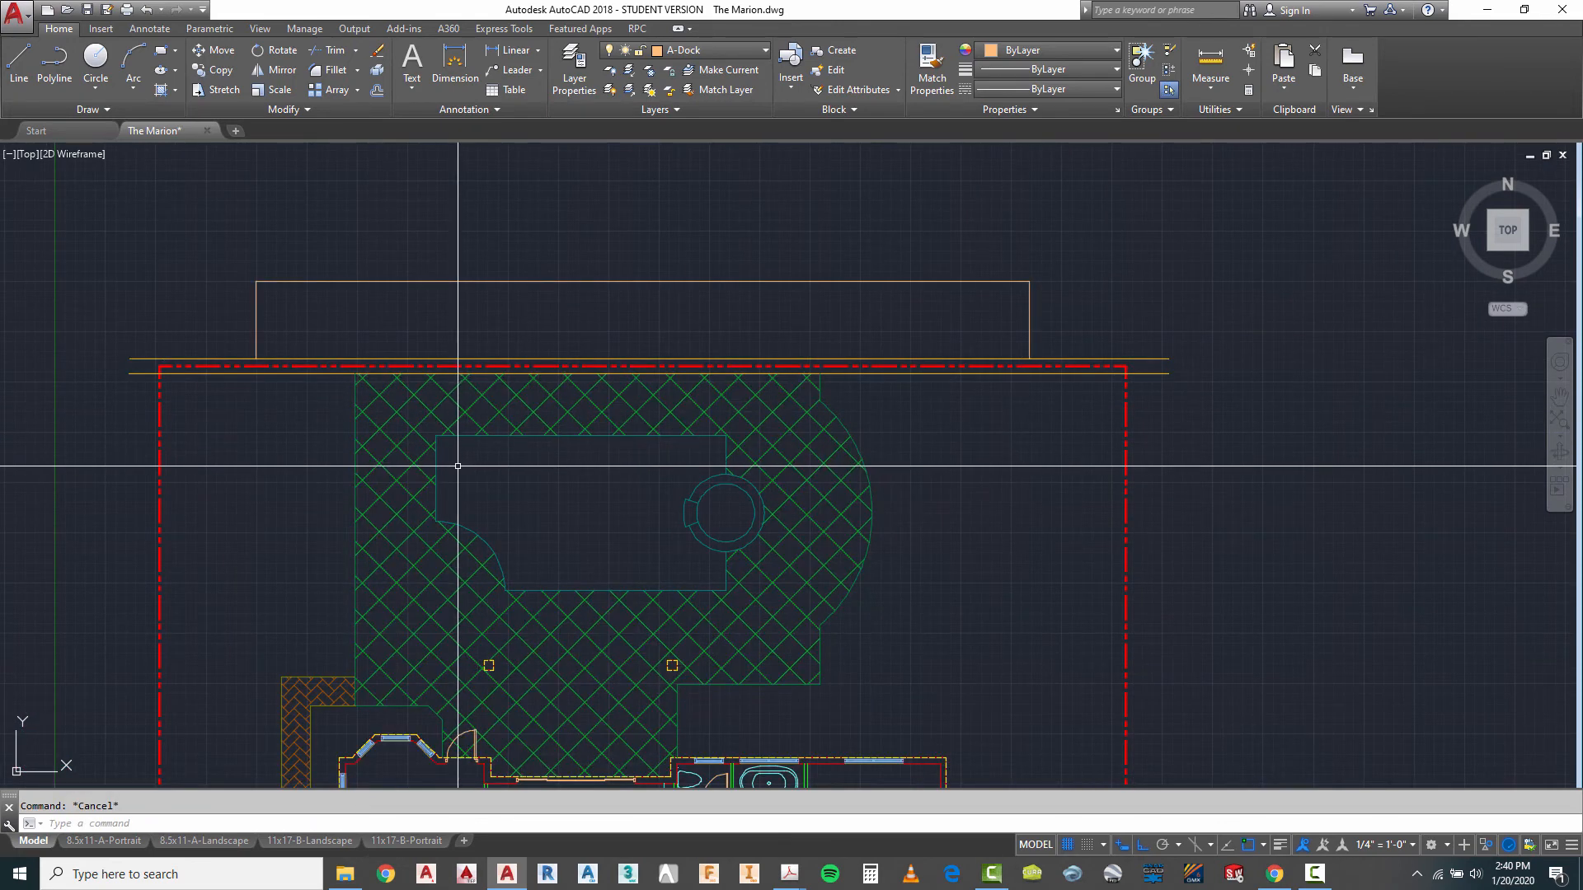
- Check the dock pile layer and spacing notes in Marion Red Lines.pdf in Acrobat and return to the AutoCAD drawing
scroll(890, 441, "down", 1)
scroll(594, 360, "up", 2)
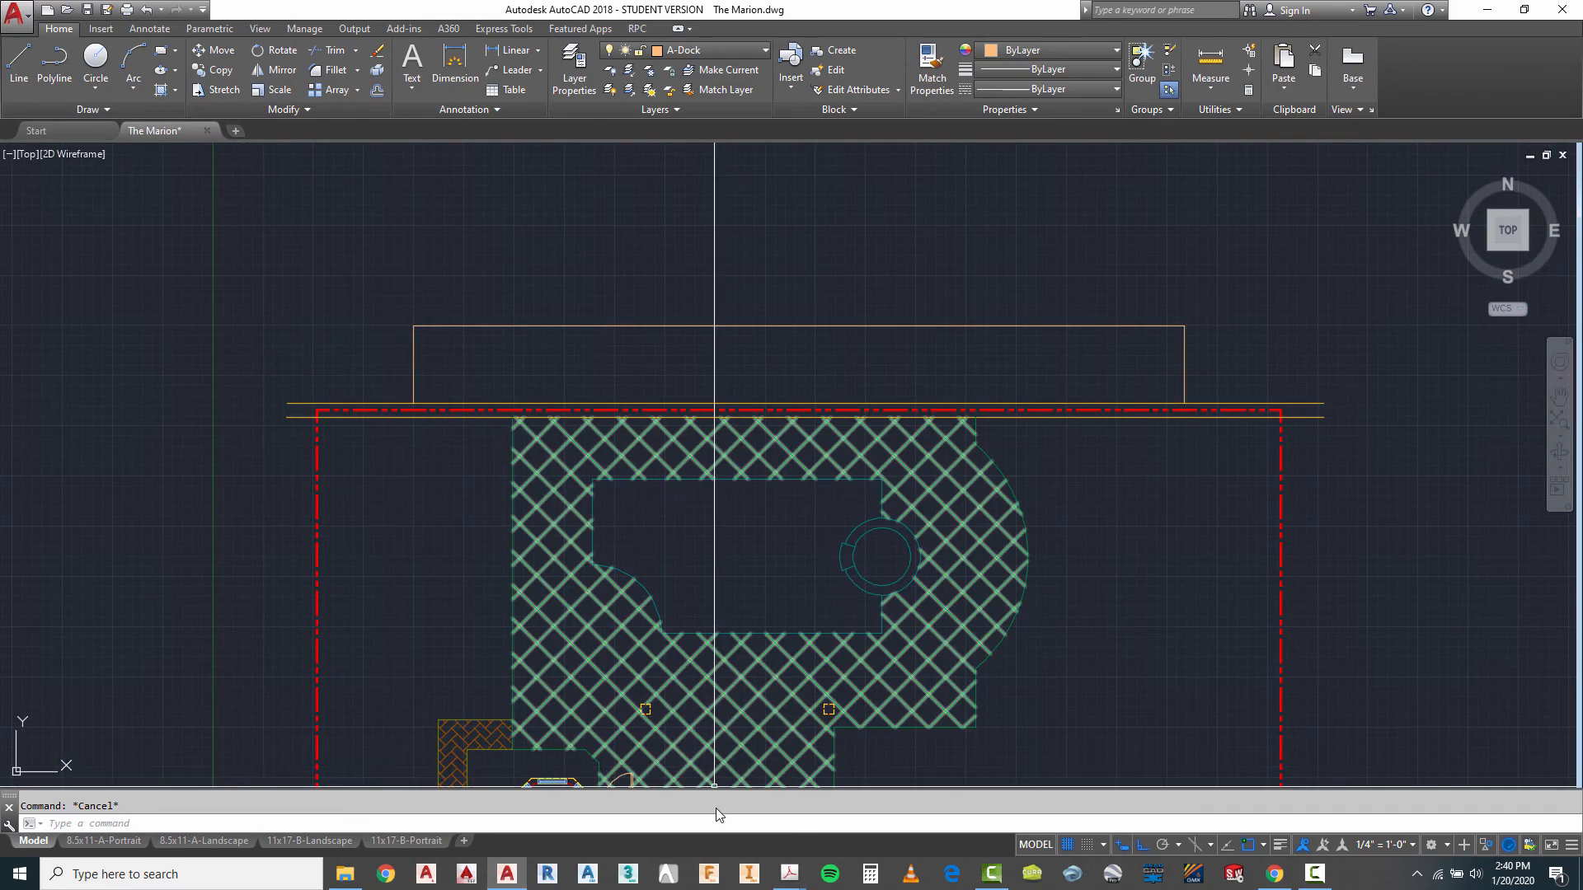
left_click(791, 884)
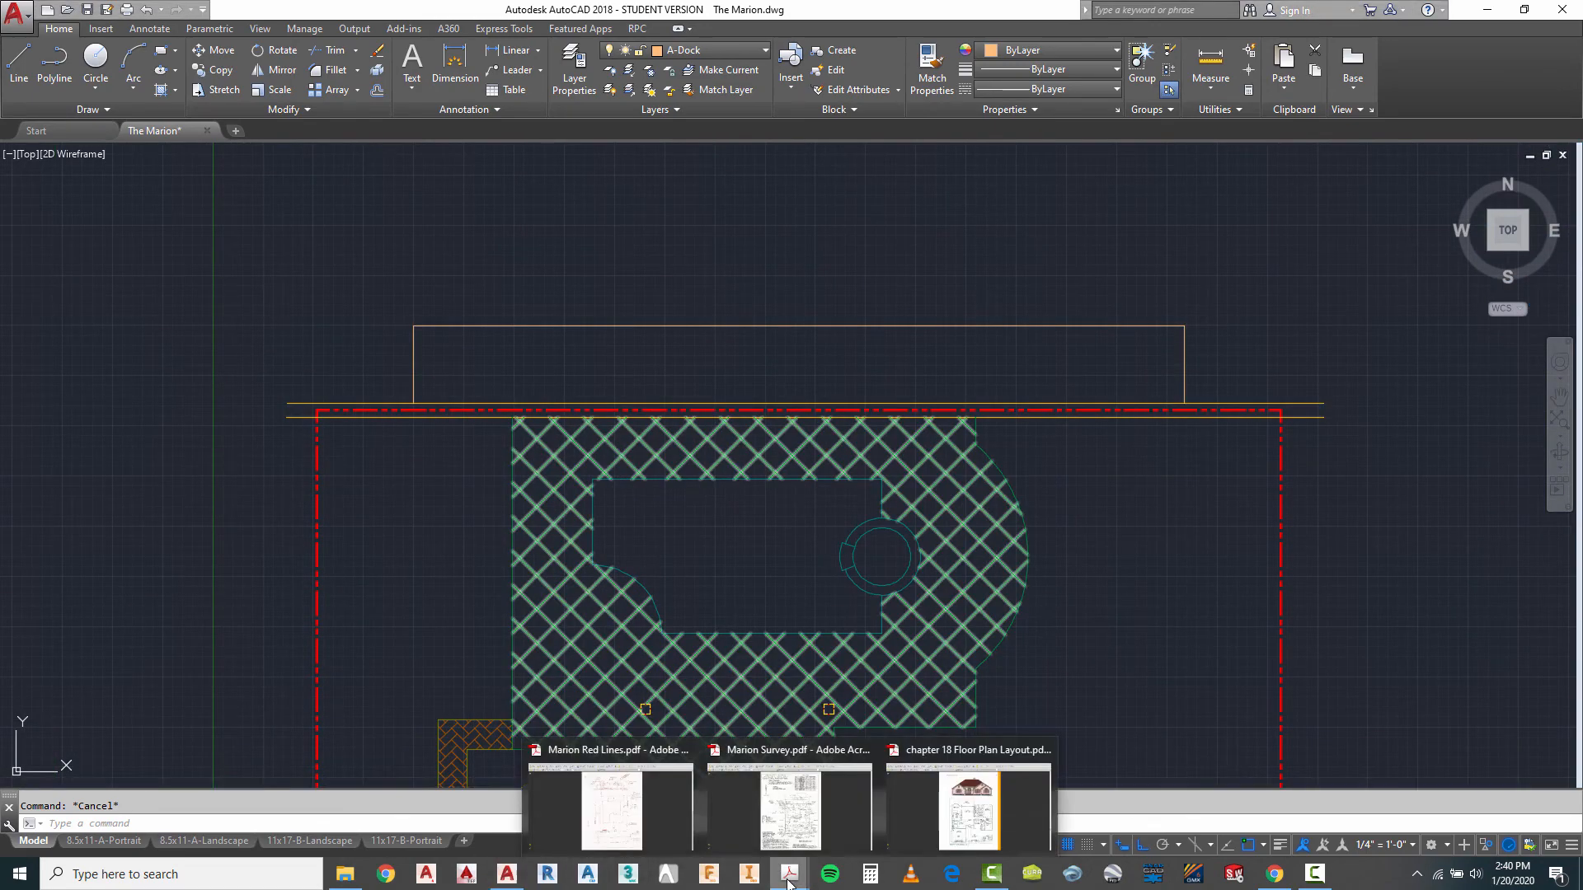
left_click(623, 806)
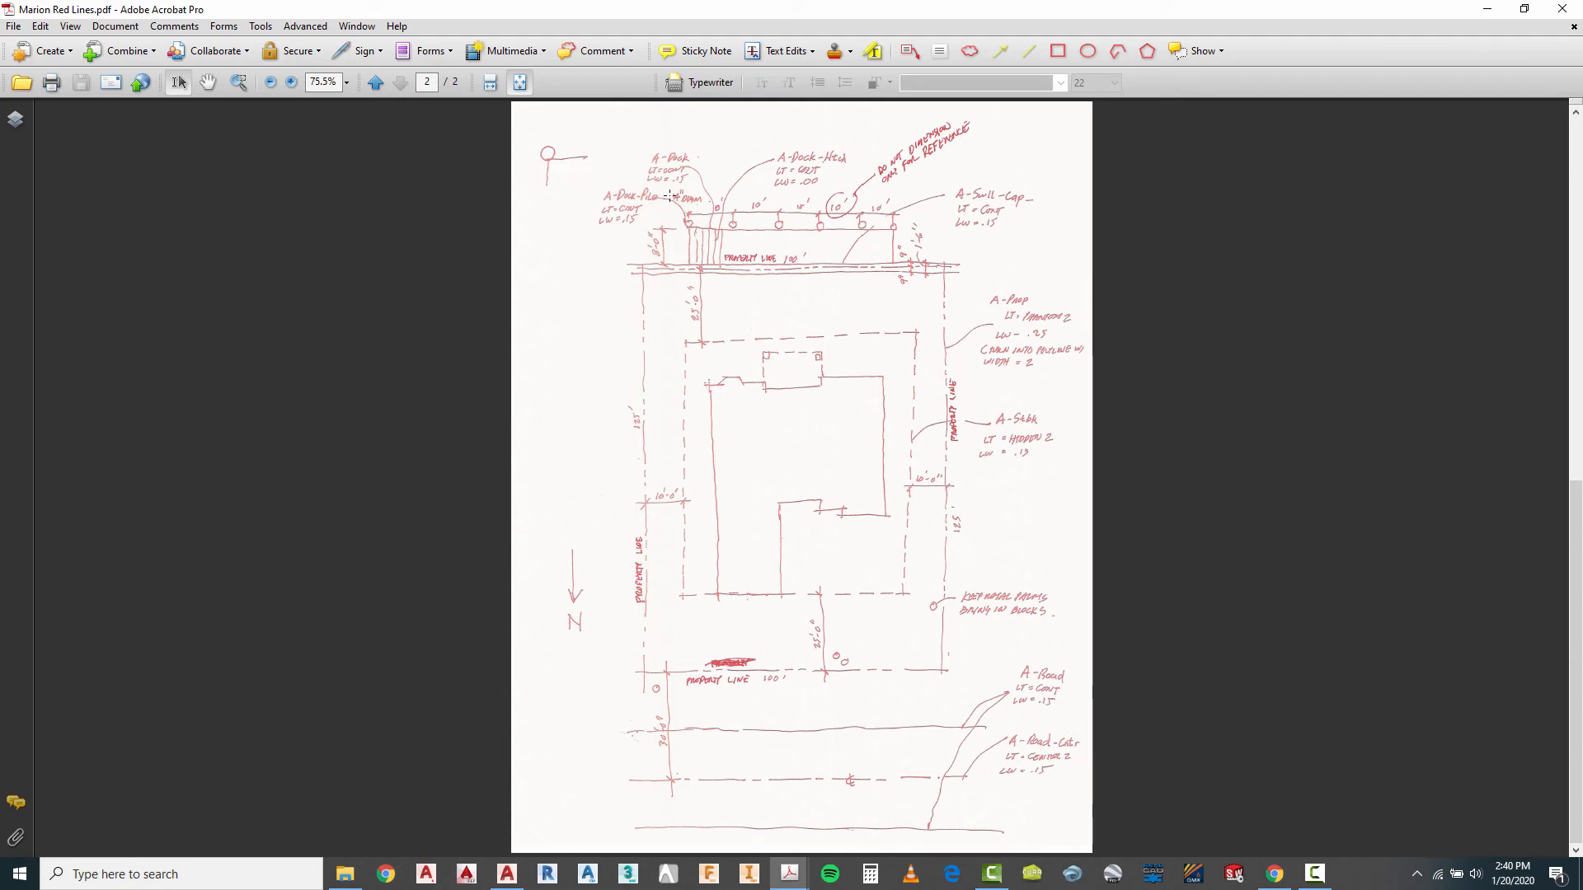
left_click(501, 879)
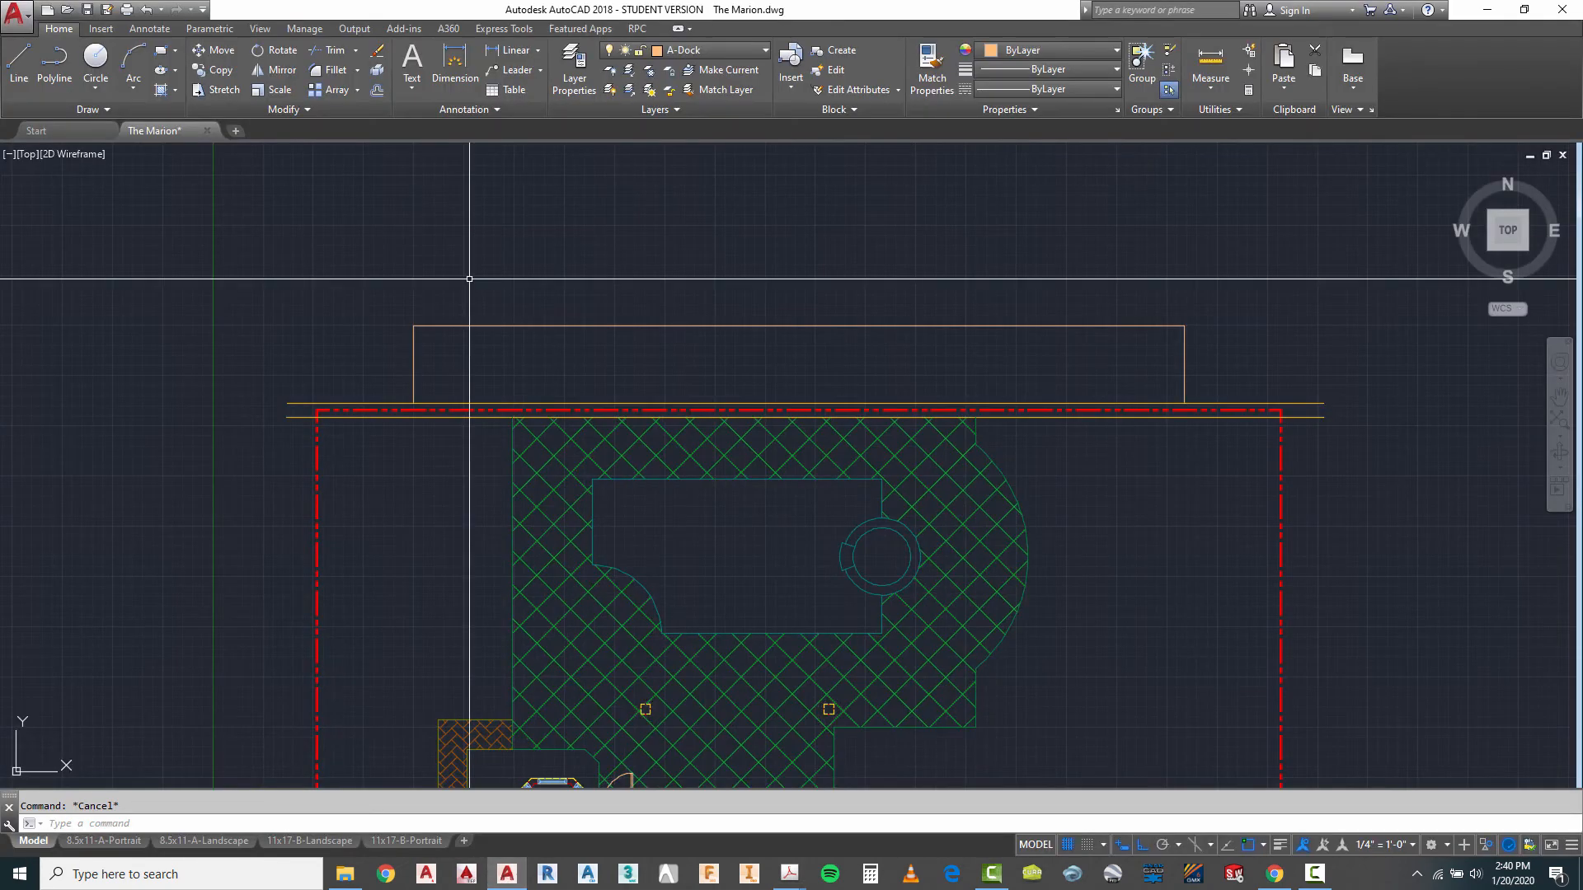
- Make A-Dock-Pile the current layer and draw a 14" diameter pile circle above the dock's upper-left corner
left_click(715, 51)
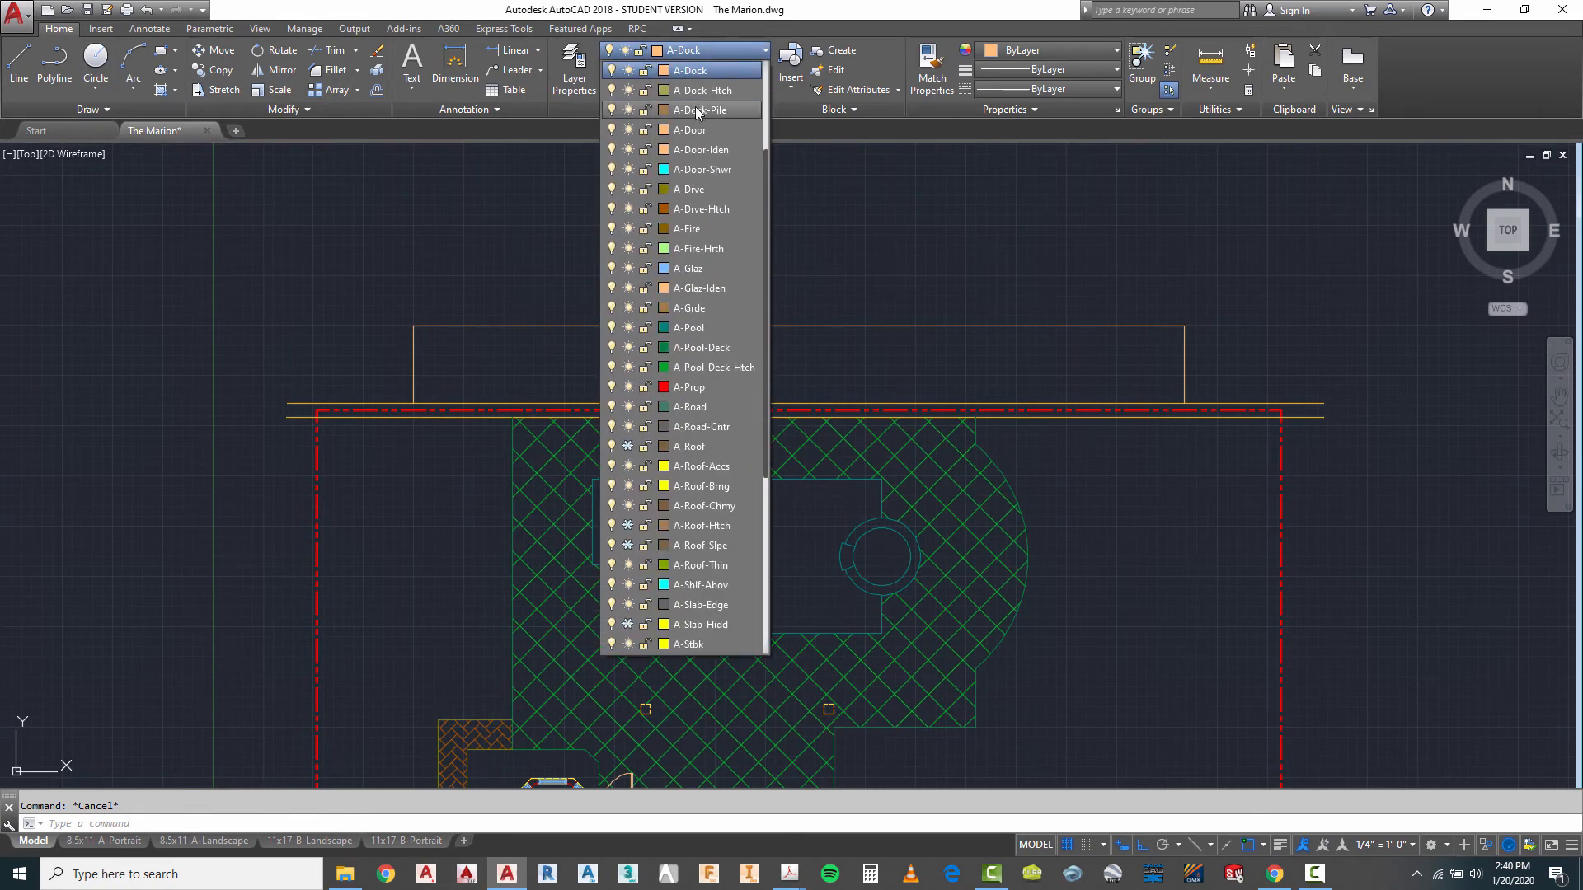
left_click(696, 111)
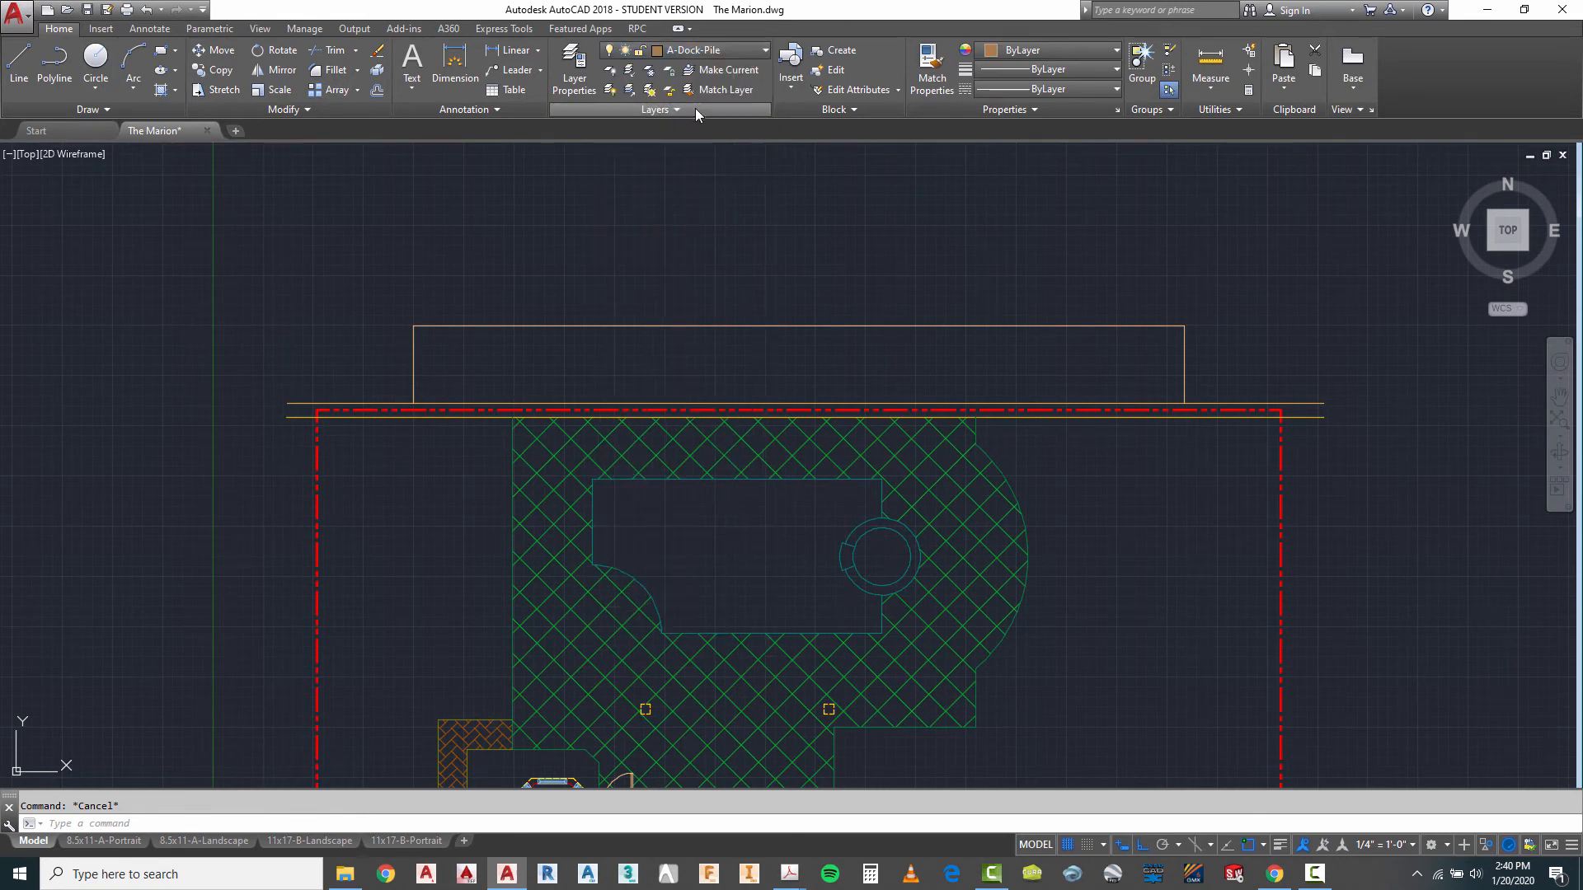
left_click(95, 88)
left_click(137, 154)
left_click(443, 253)
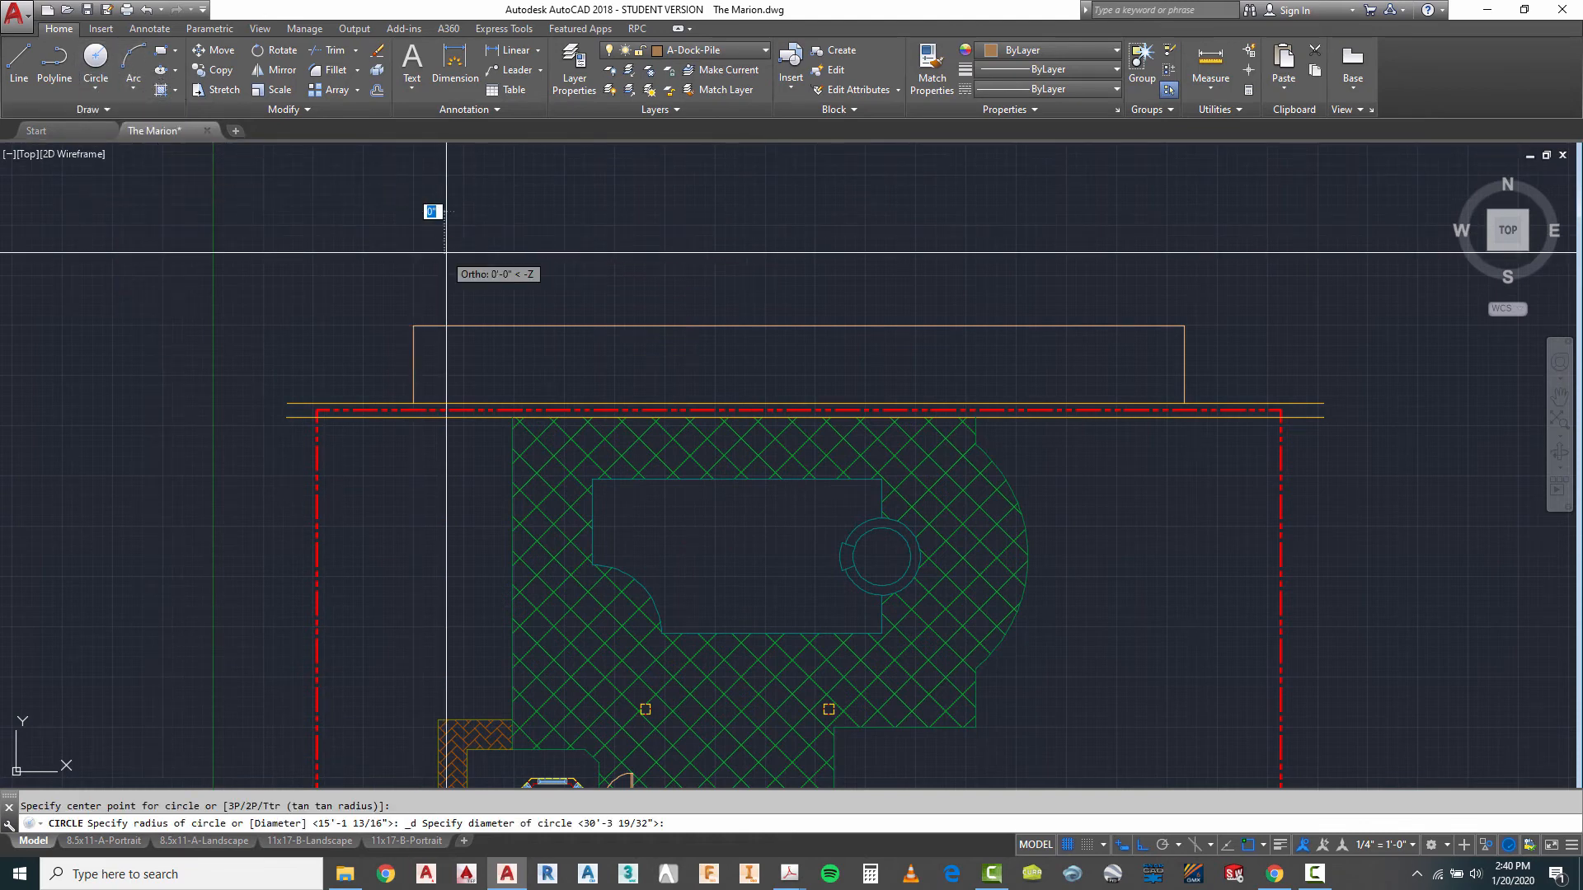
key("Return")
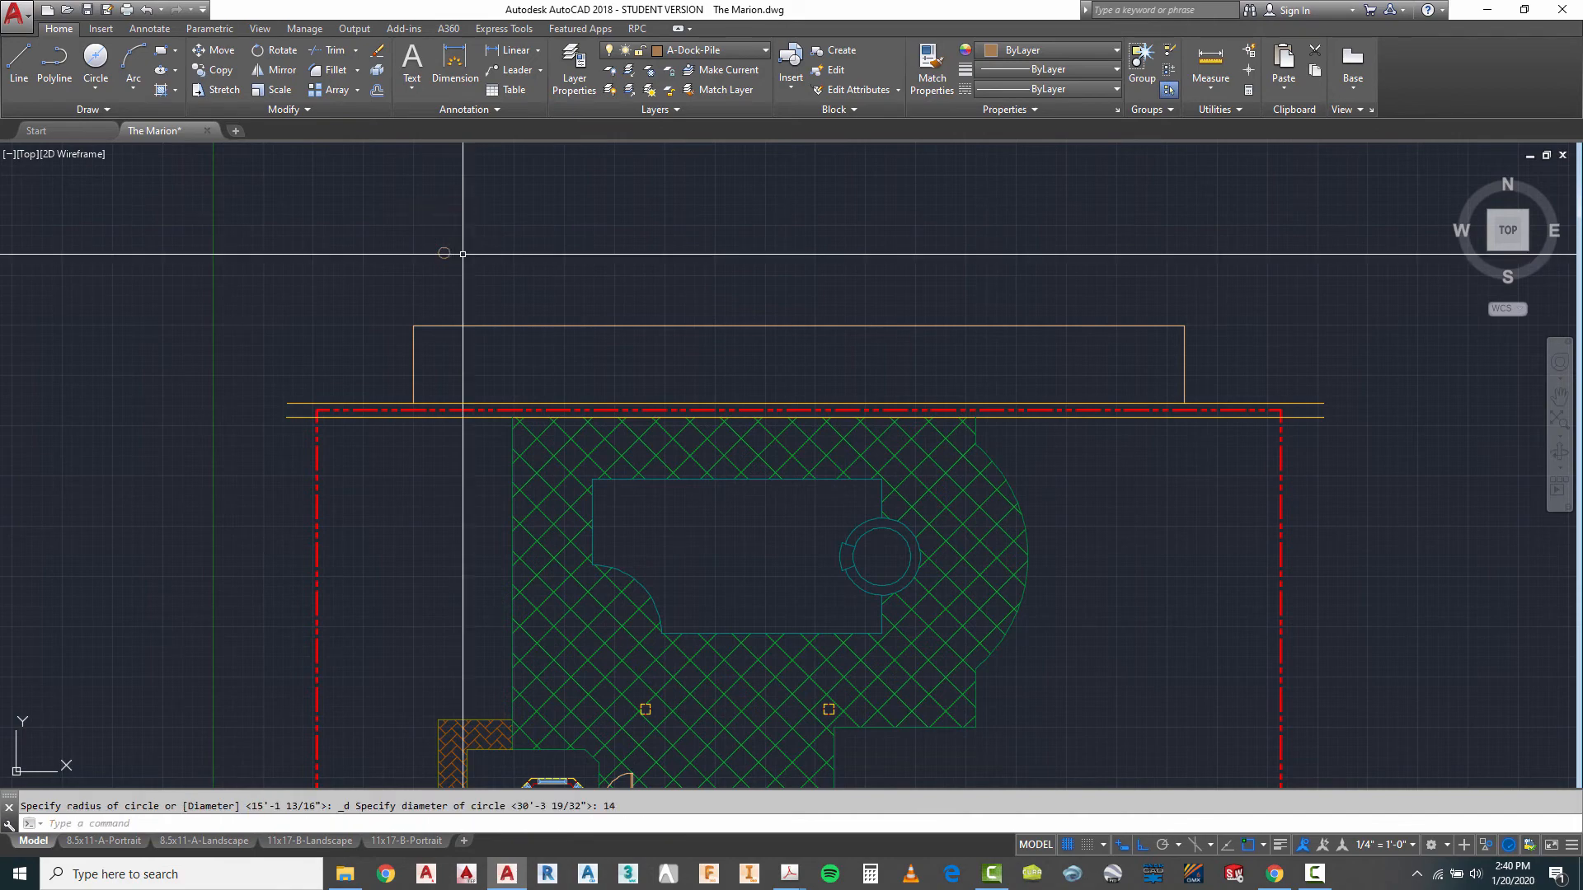
scroll(363, 306, "up", 2)
key("Escape")
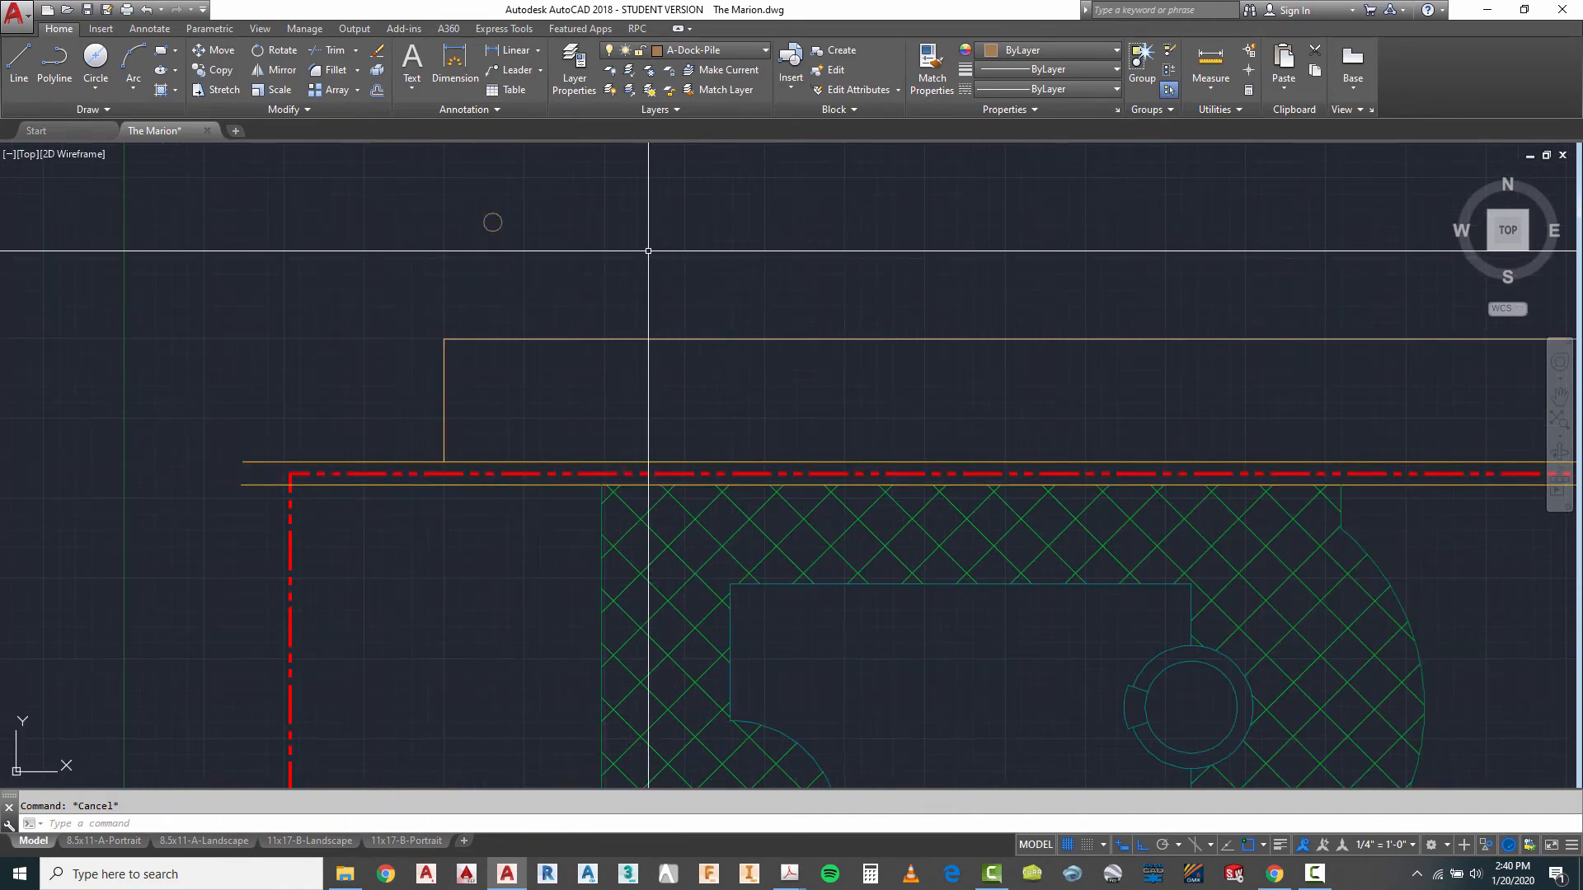
- Move the pile circle by its bottom quadrant onto the dock's upper-left corner
type("M")
key("Return")
left_click(565, 201)
left_click(410, 259)
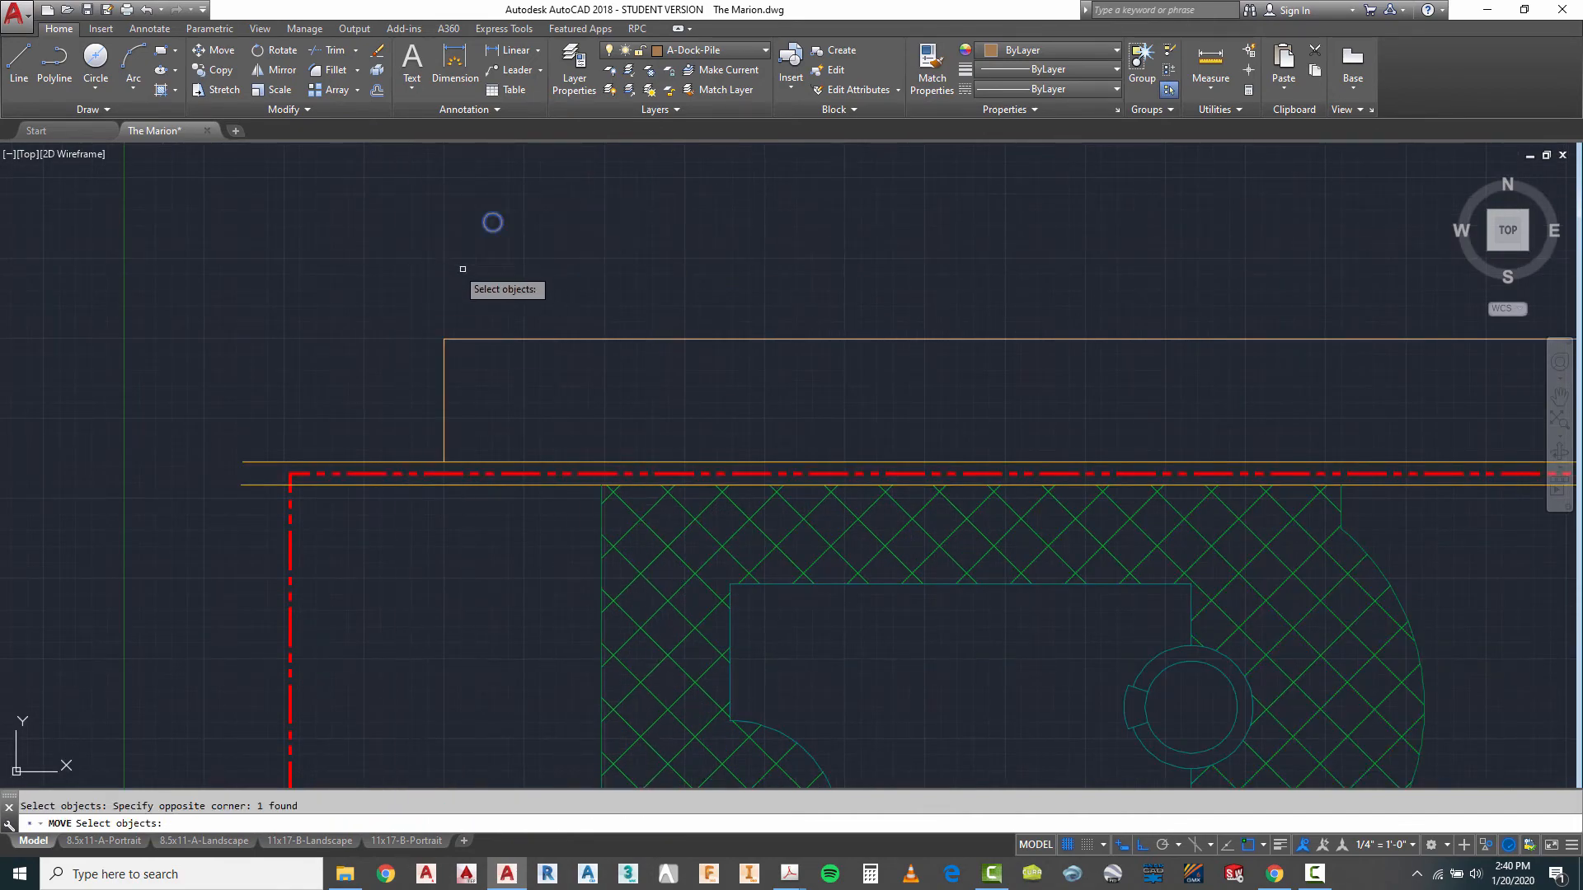
scroll(489, 239, "up", 4)
key("Return")
left_click(502, 170)
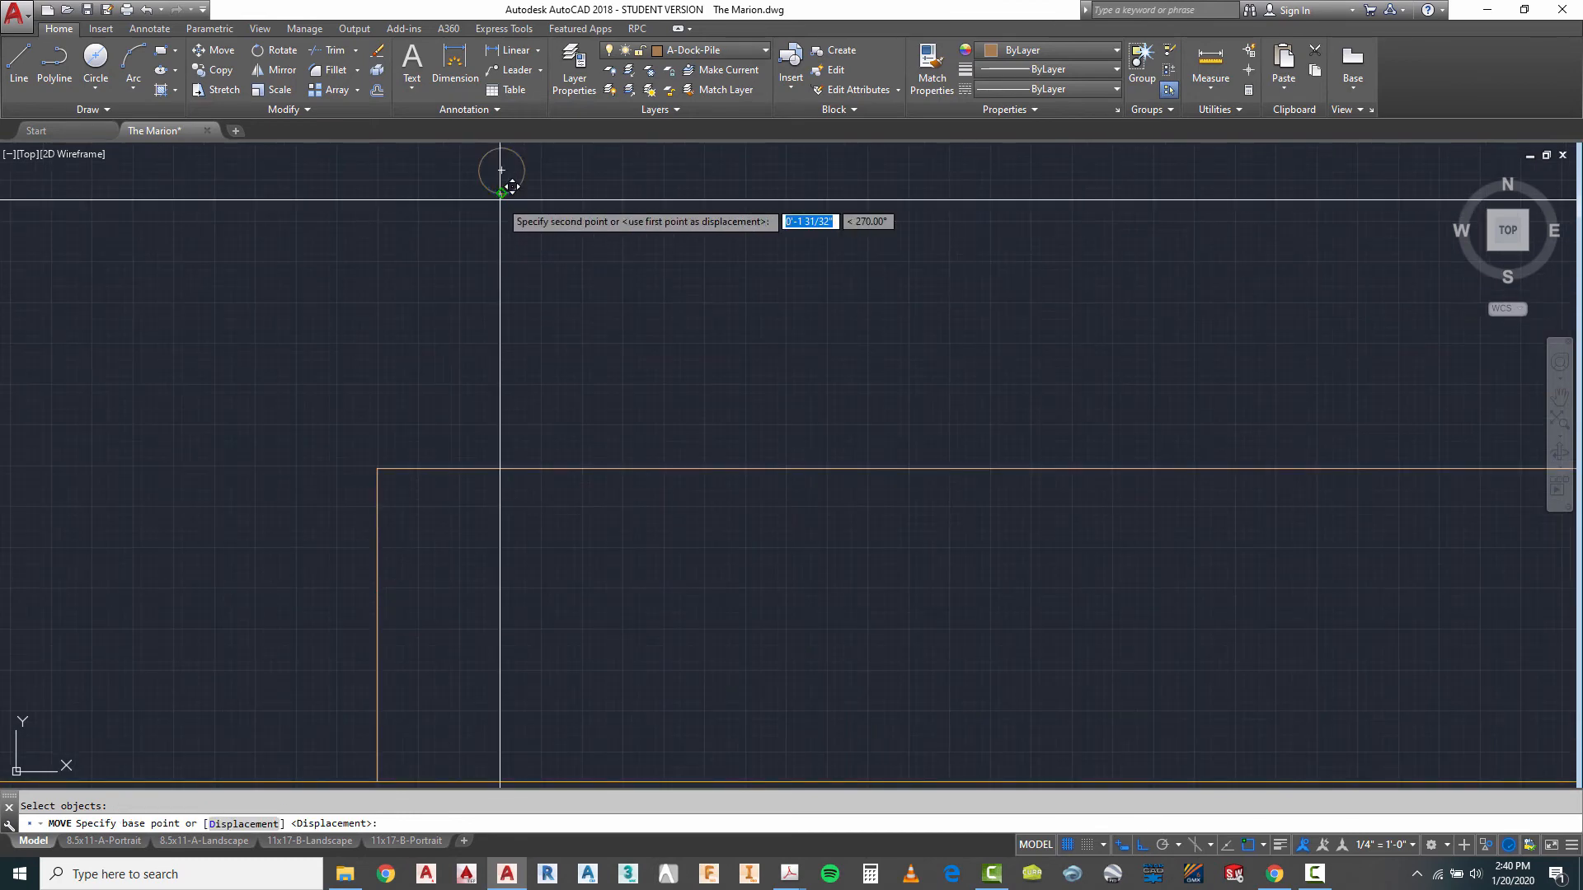
left_click(381, 462)
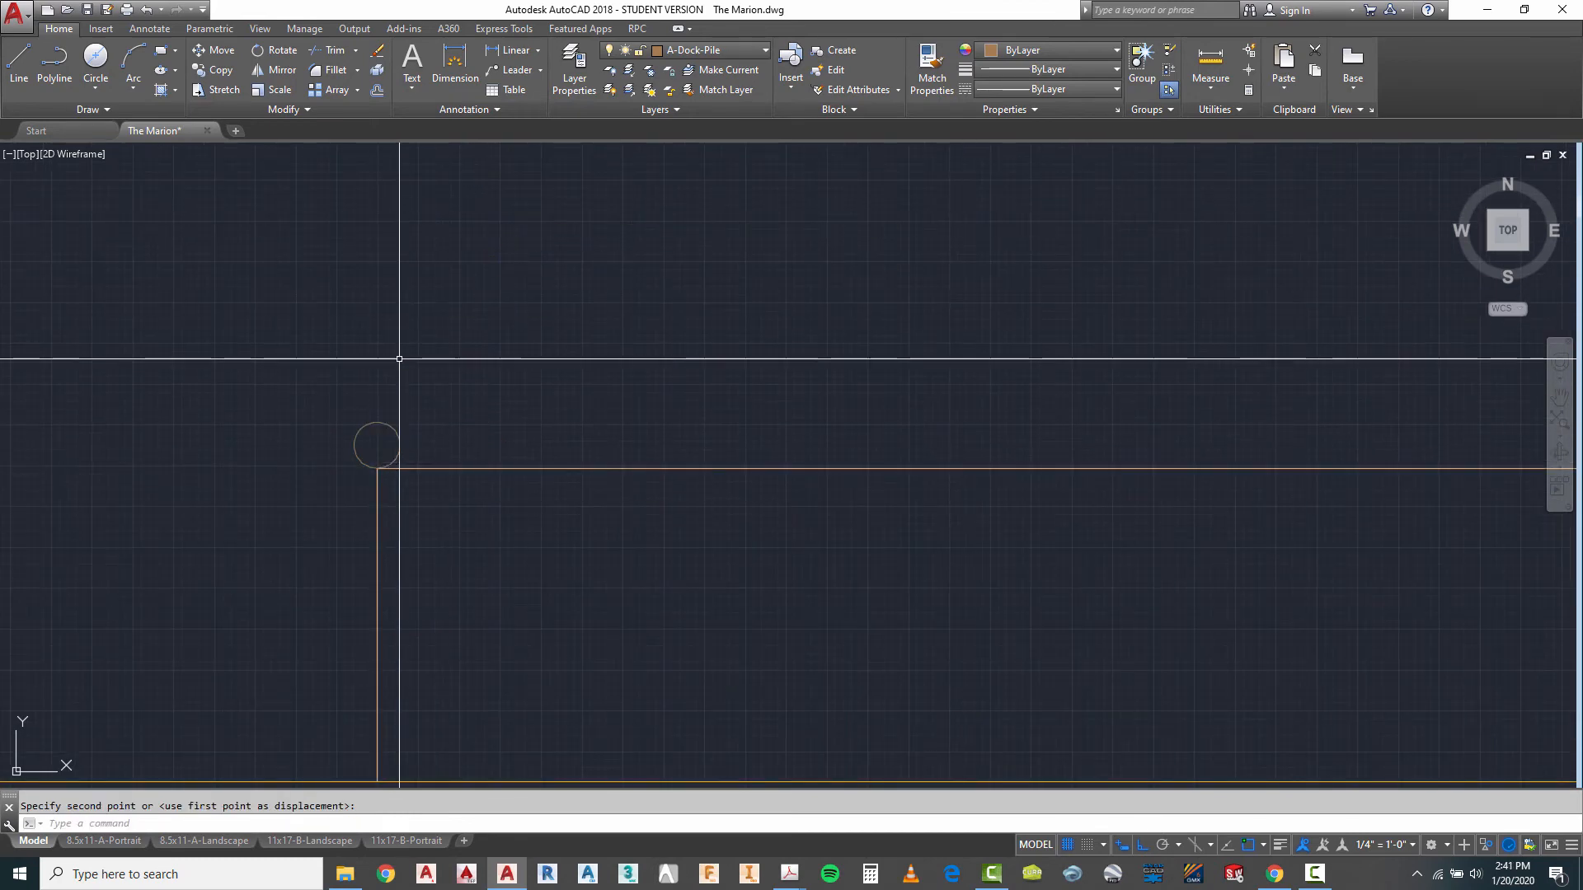
scroll(399, 353, "down", 6)
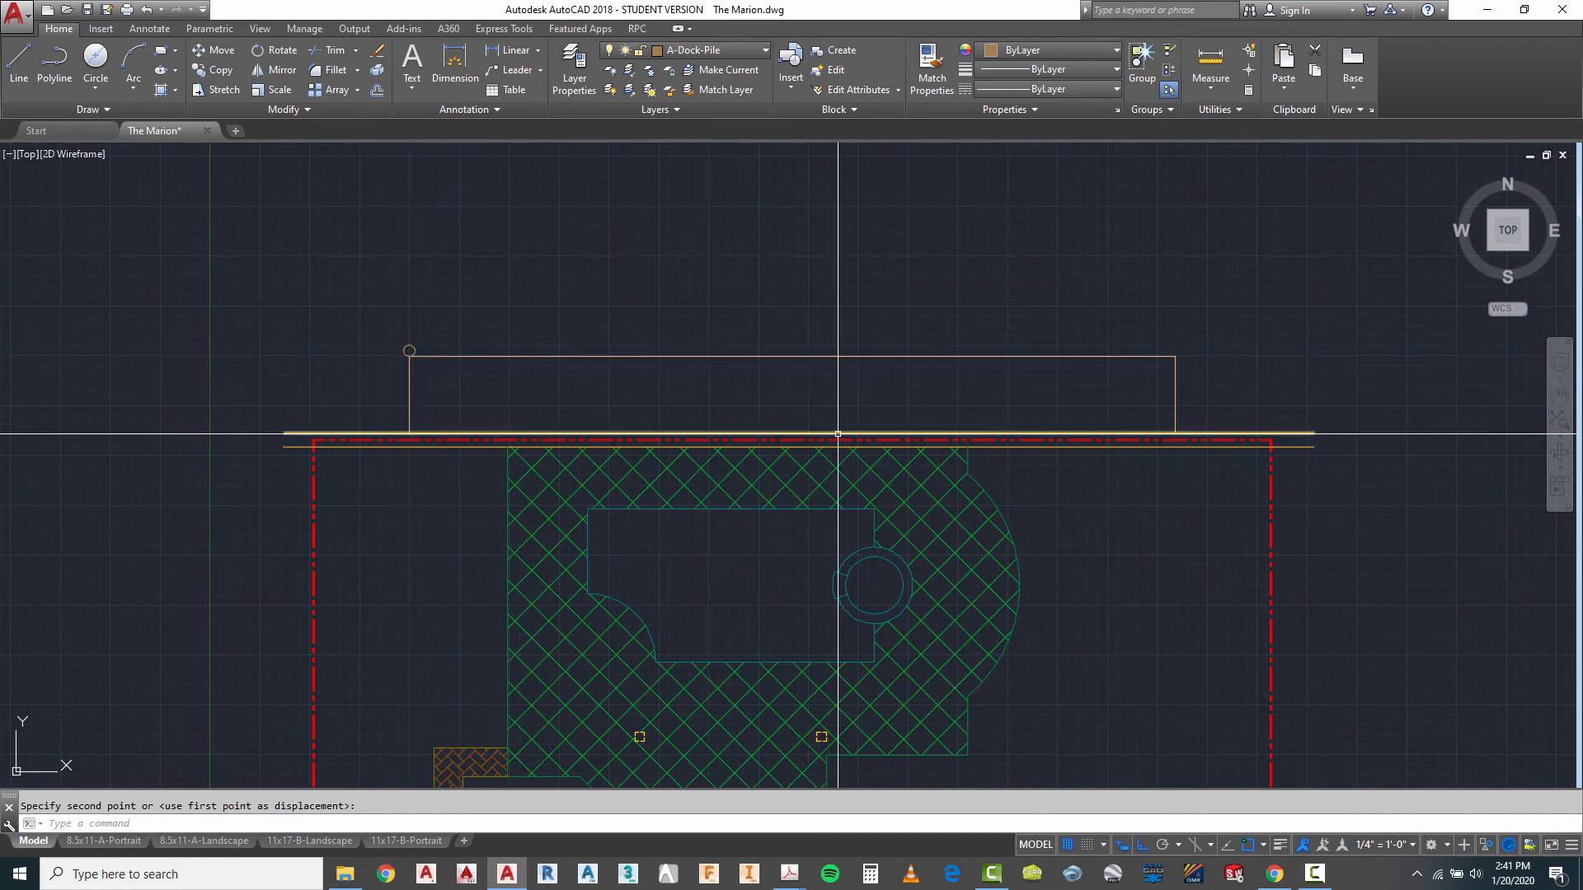
key("Escape")
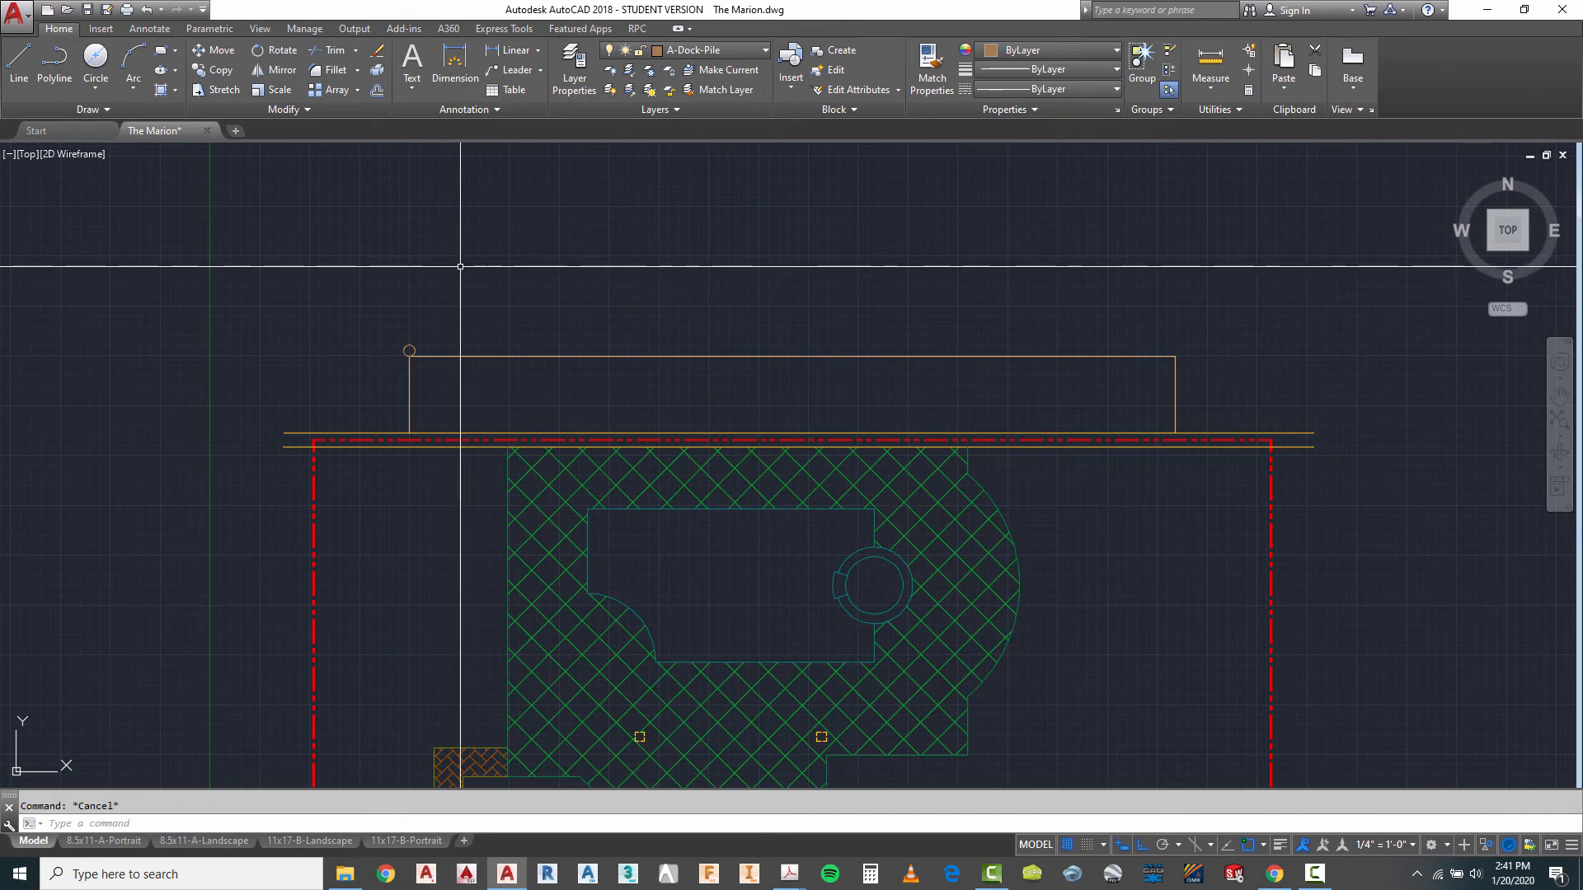
- Copy the pile circle rightward along the dock's upper edge at 10', 20', 30', 40', 50', 60', 70' and 80' from the original
type("CO")
key("Return")
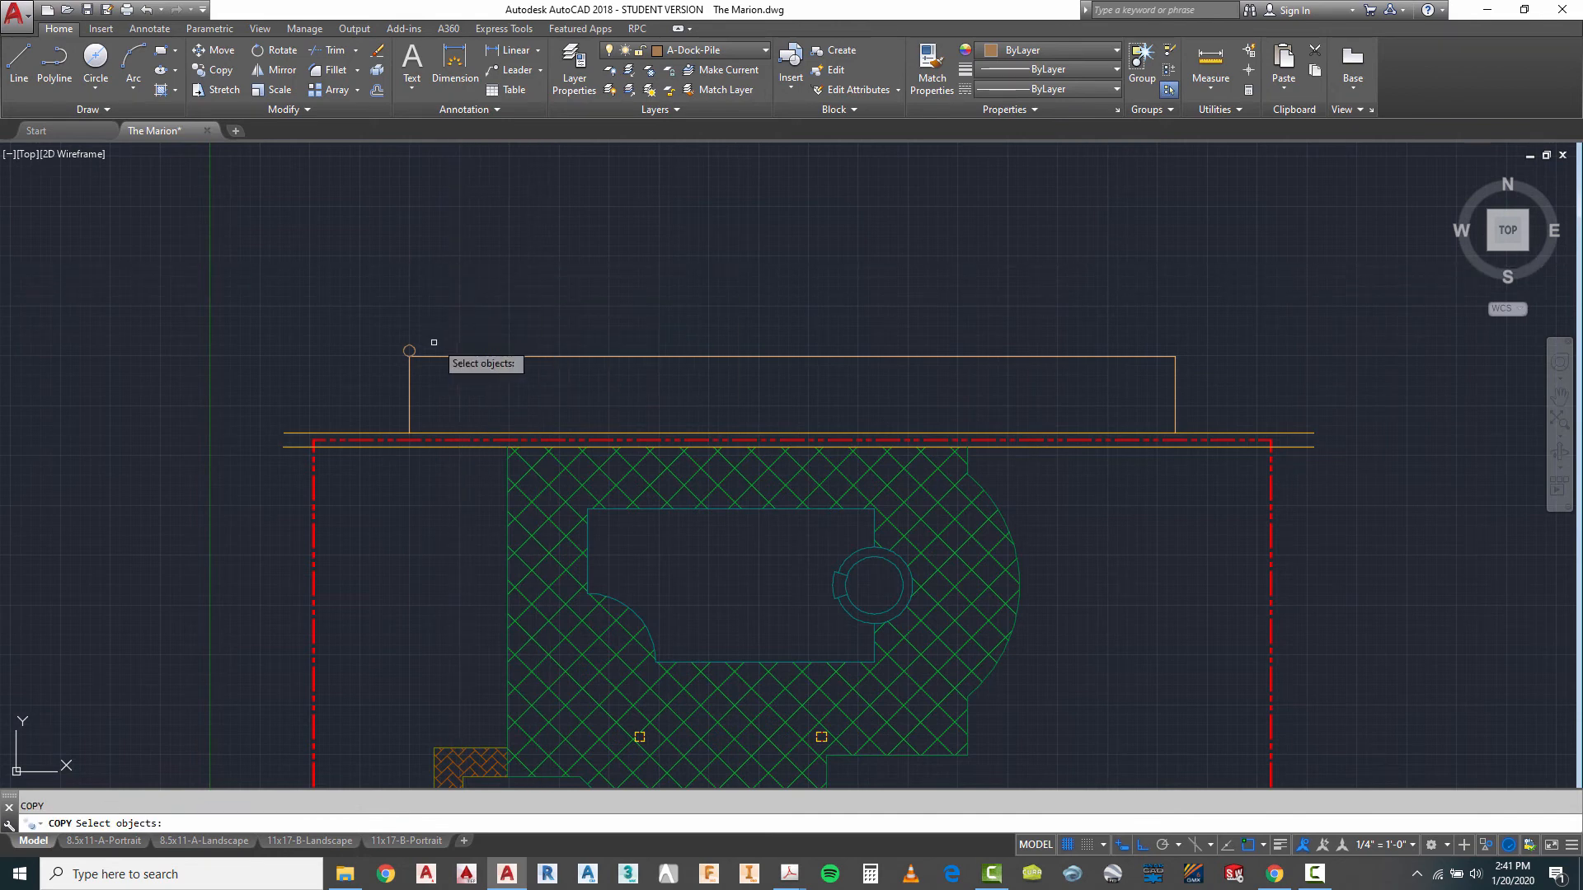
key("Return")
left_click(494, 260)
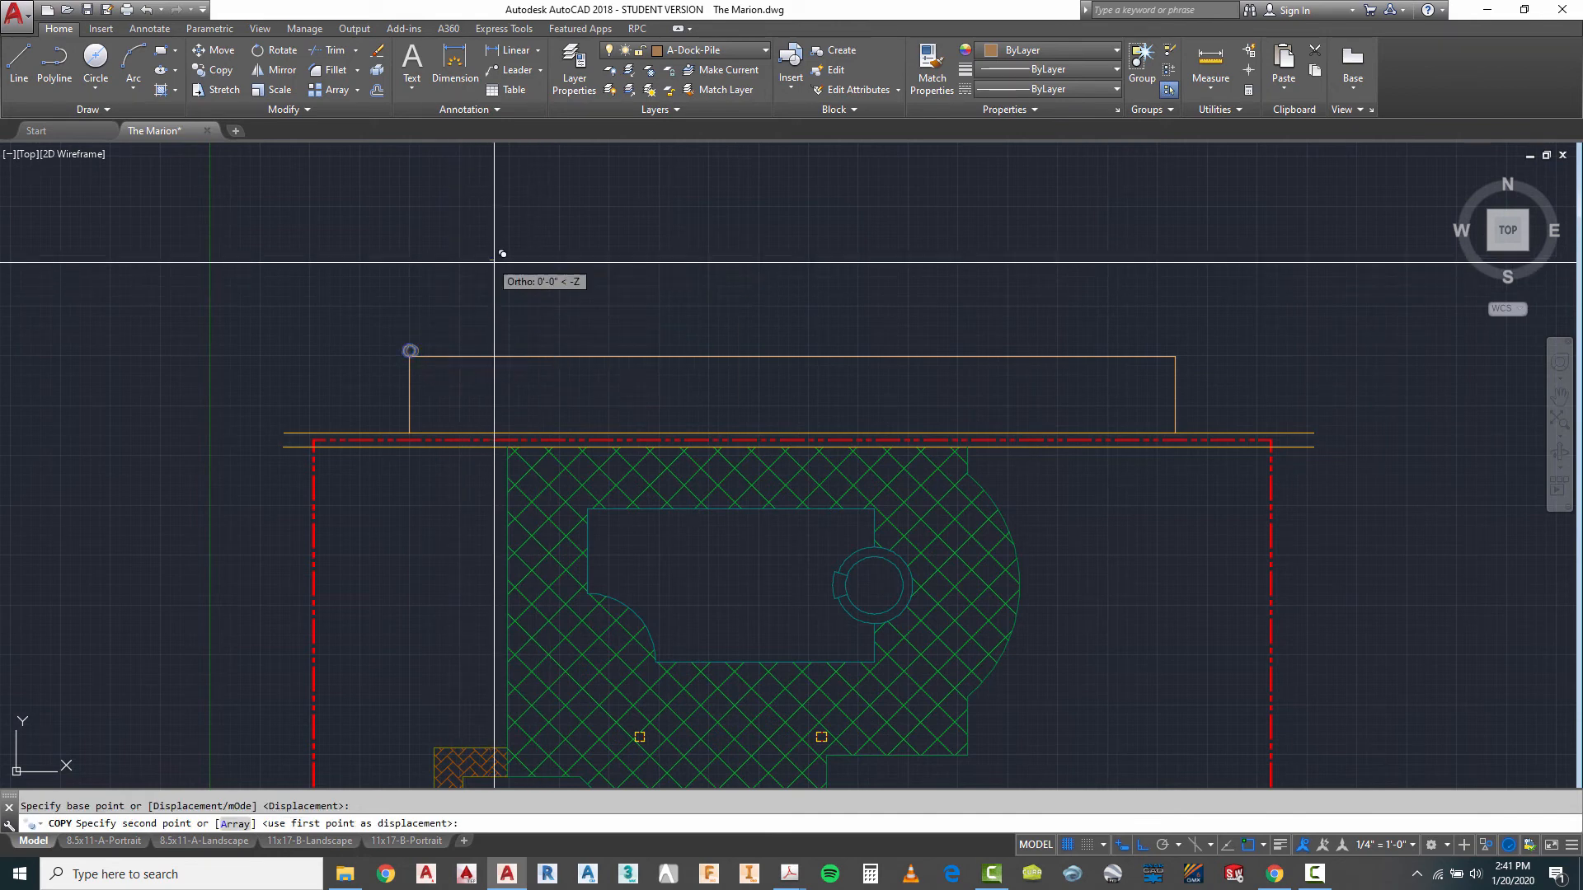
type("1")
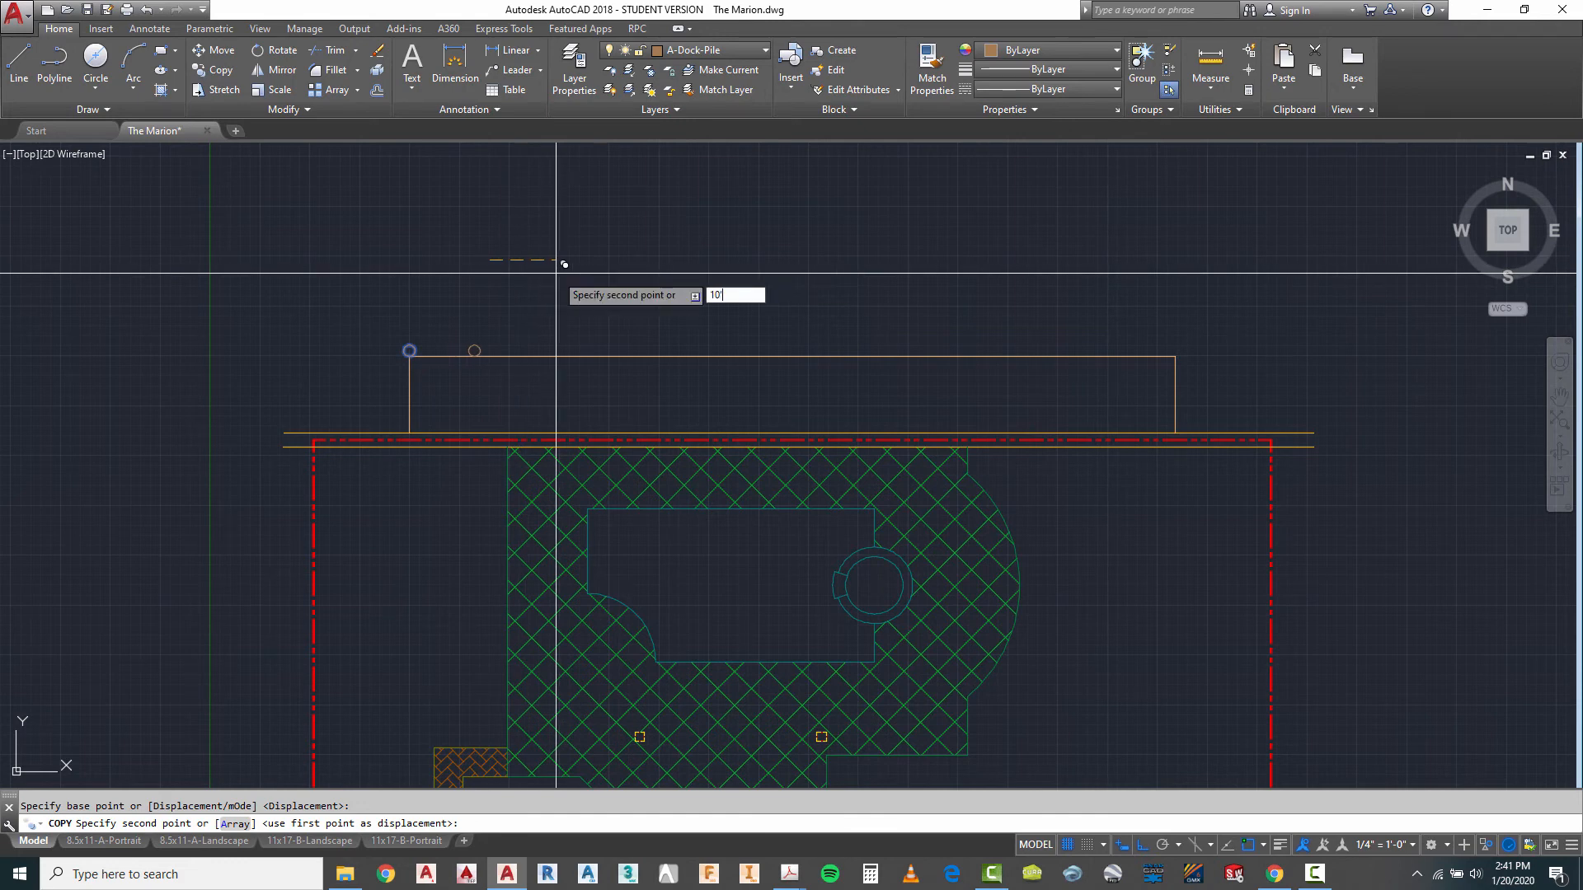
type("0'")
key("Return")
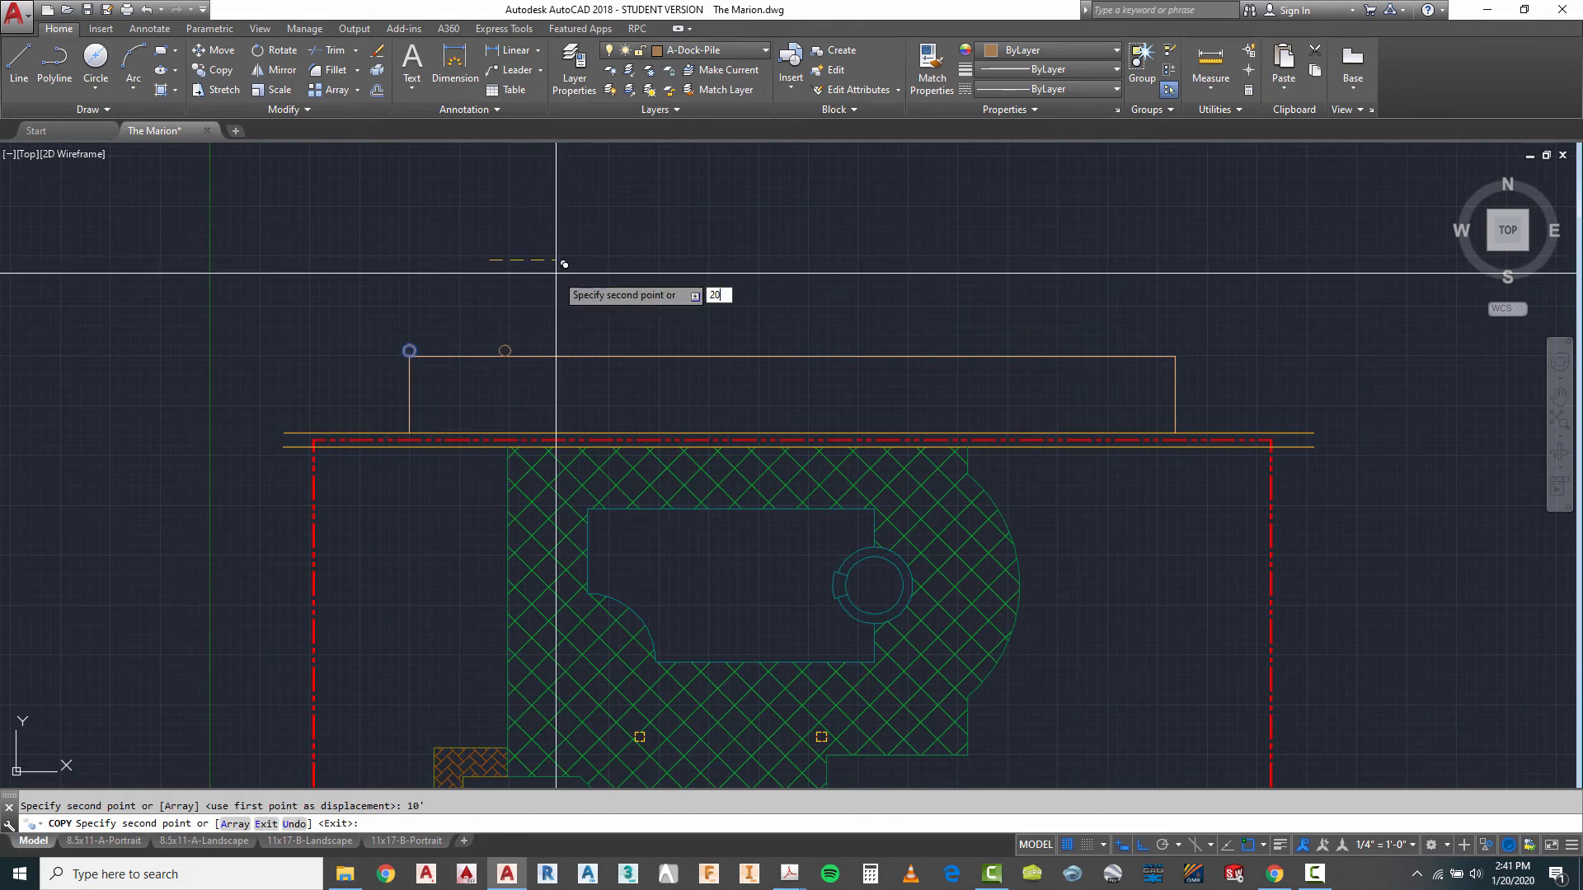
type("20'")
key("Return")
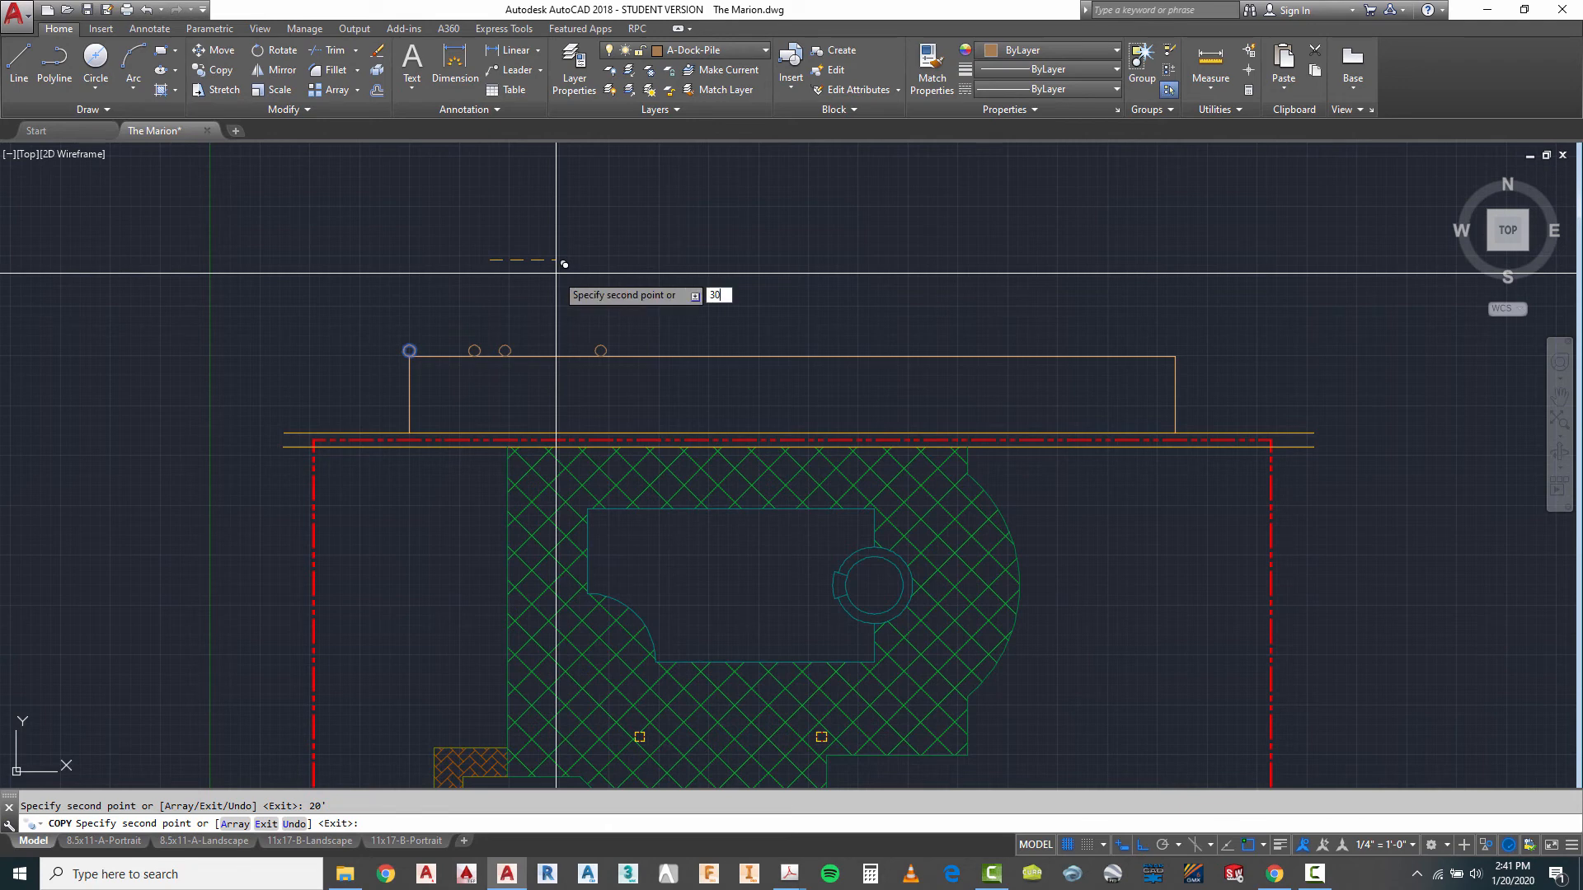
key("Return")
type("40'")
key("Return")
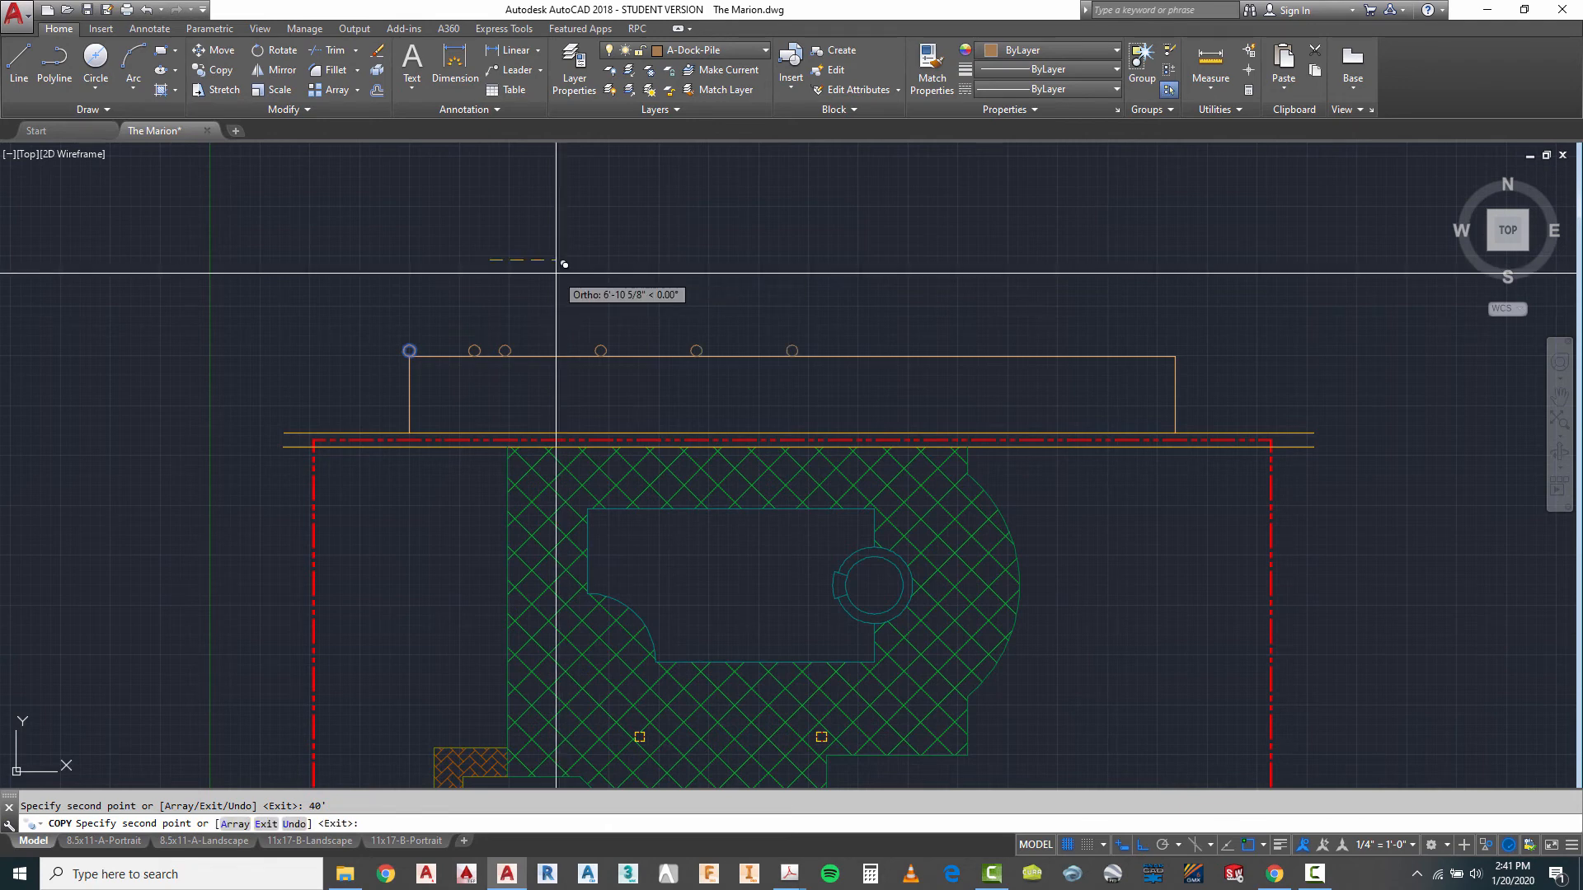
type("50'")
key("Return")
key("Return")
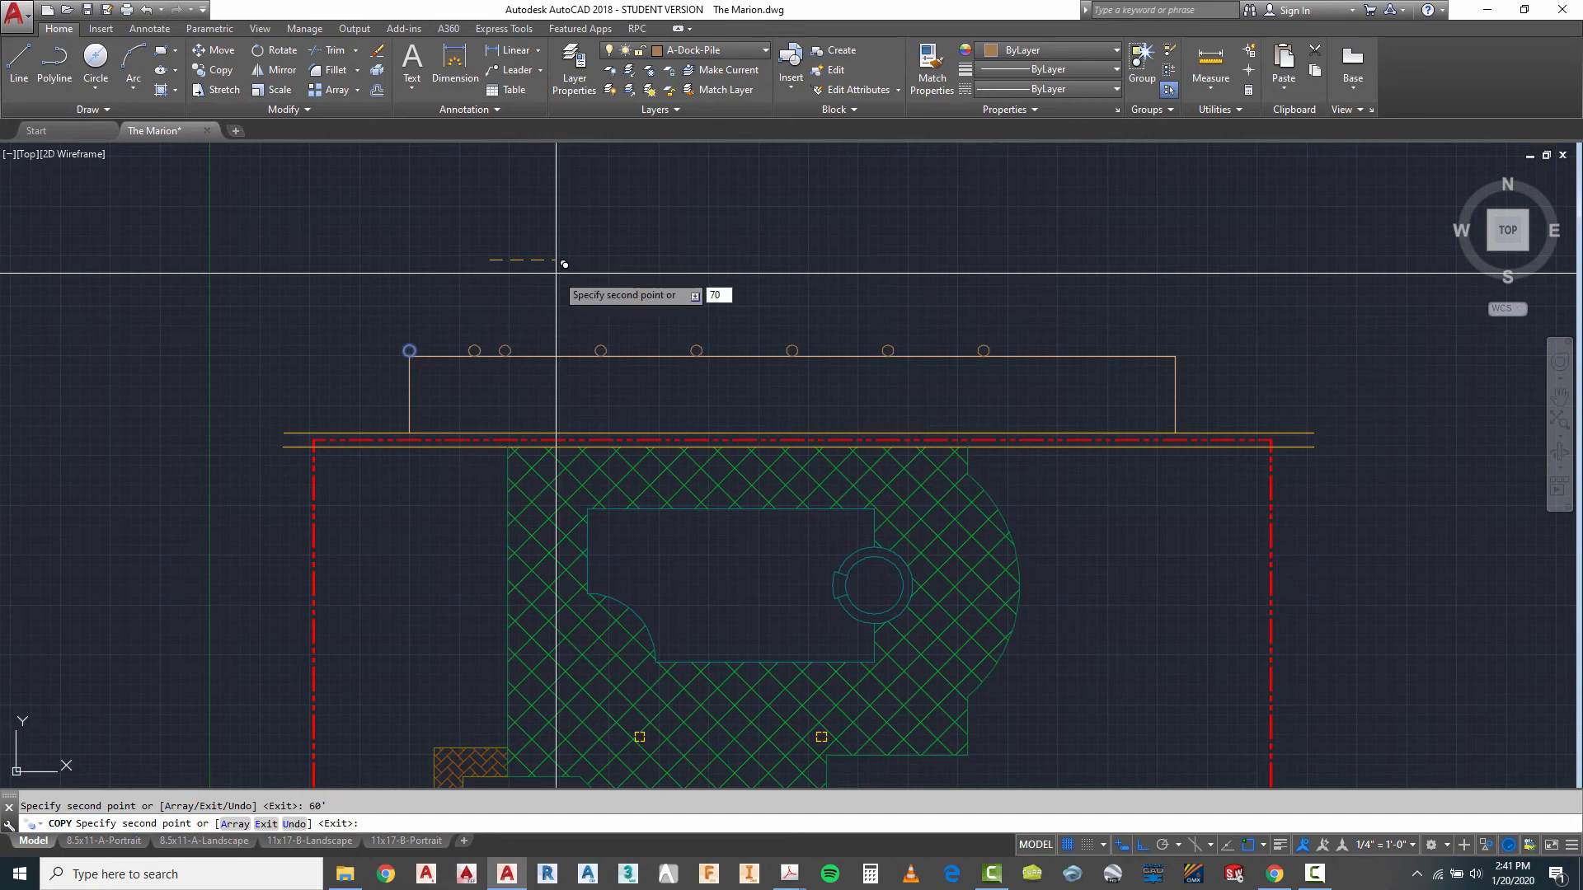
key("Return")
key("Return")
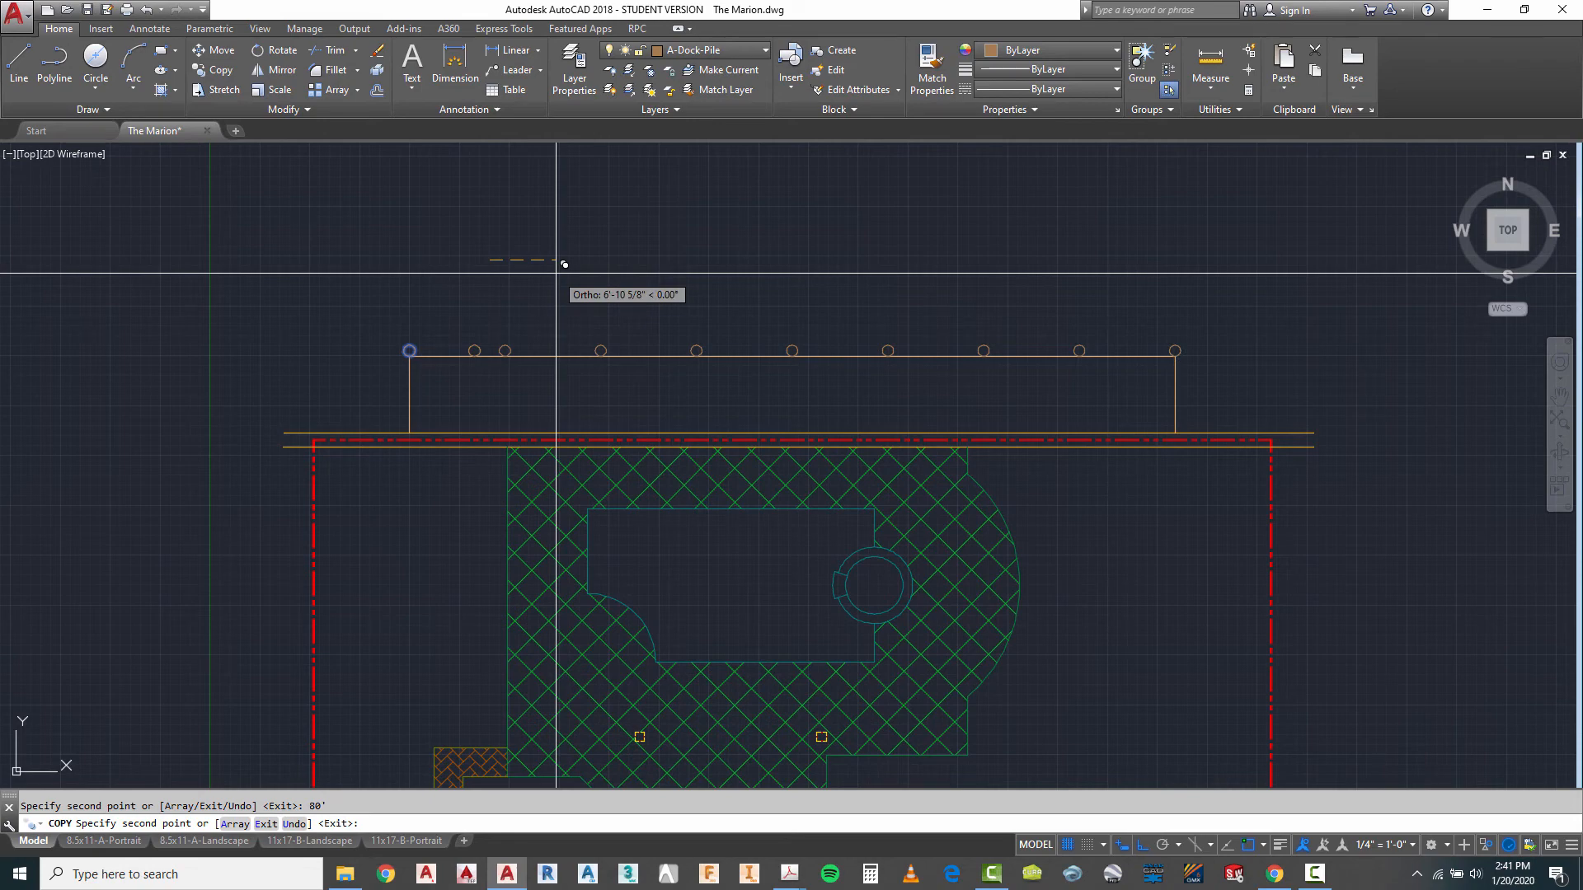
key("Escape")
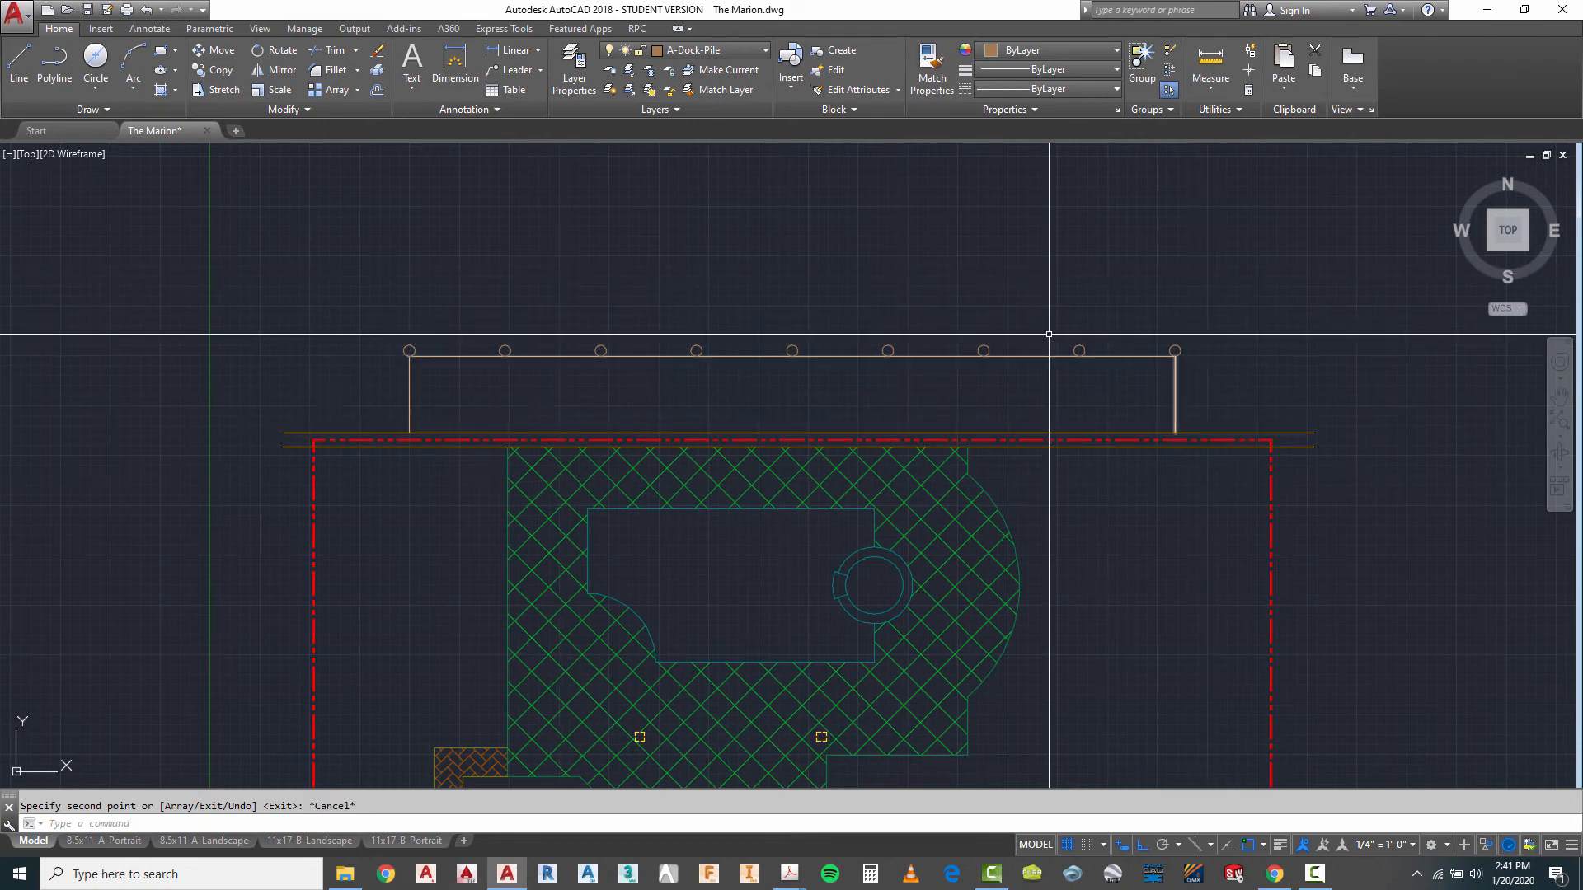
- Make A-Dock-Htch the current layer and place an ANSI31 hatch inside the dock outline
scroll(887, 258, "down", 2)
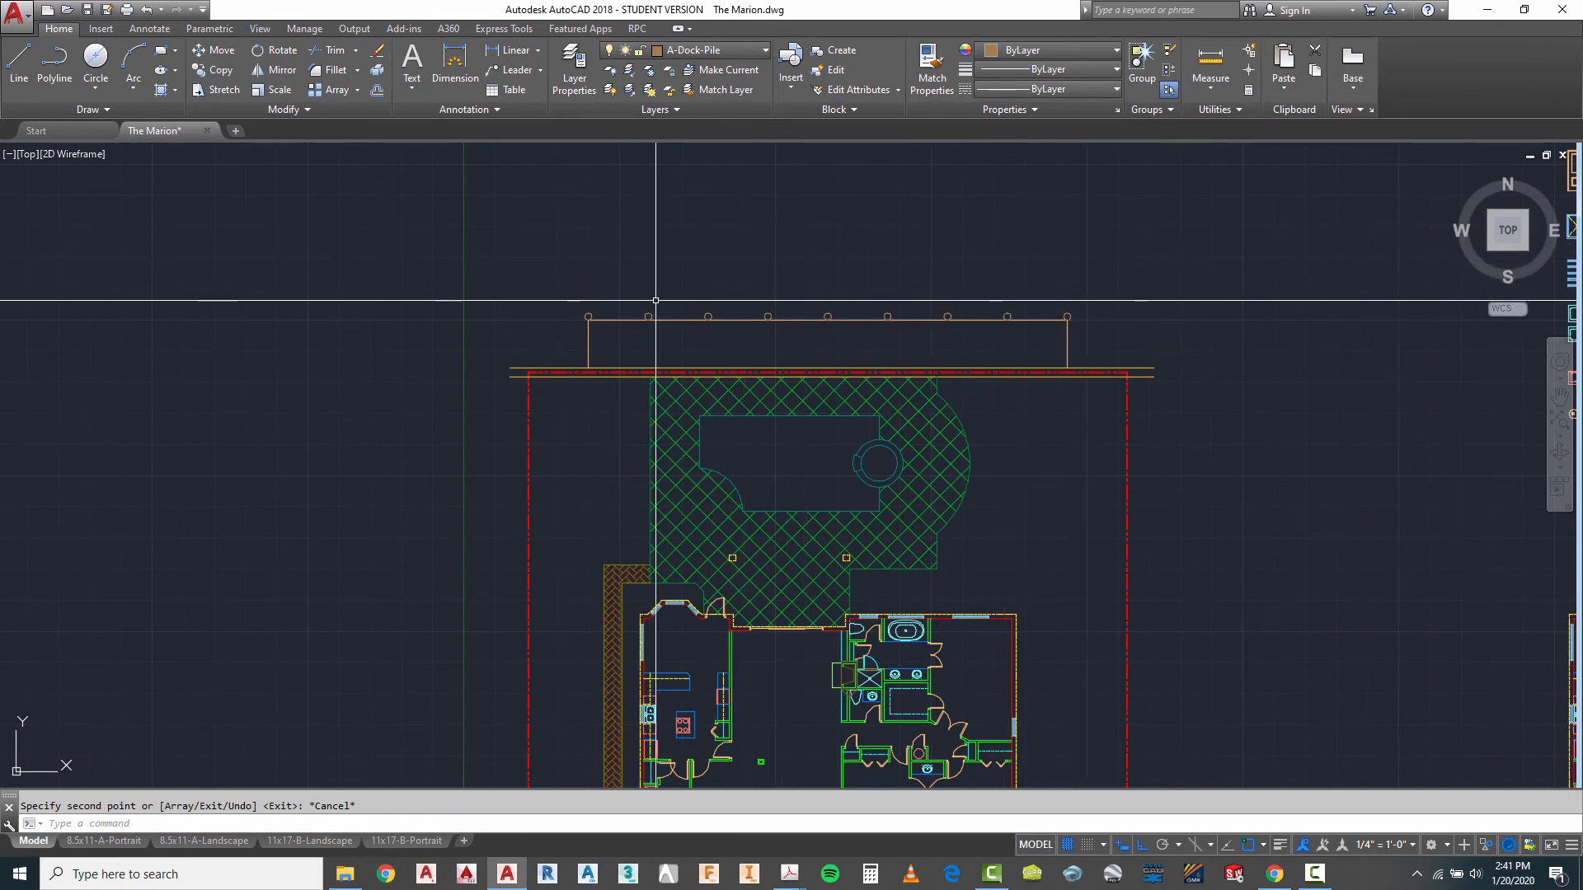
left_click(719, 51)
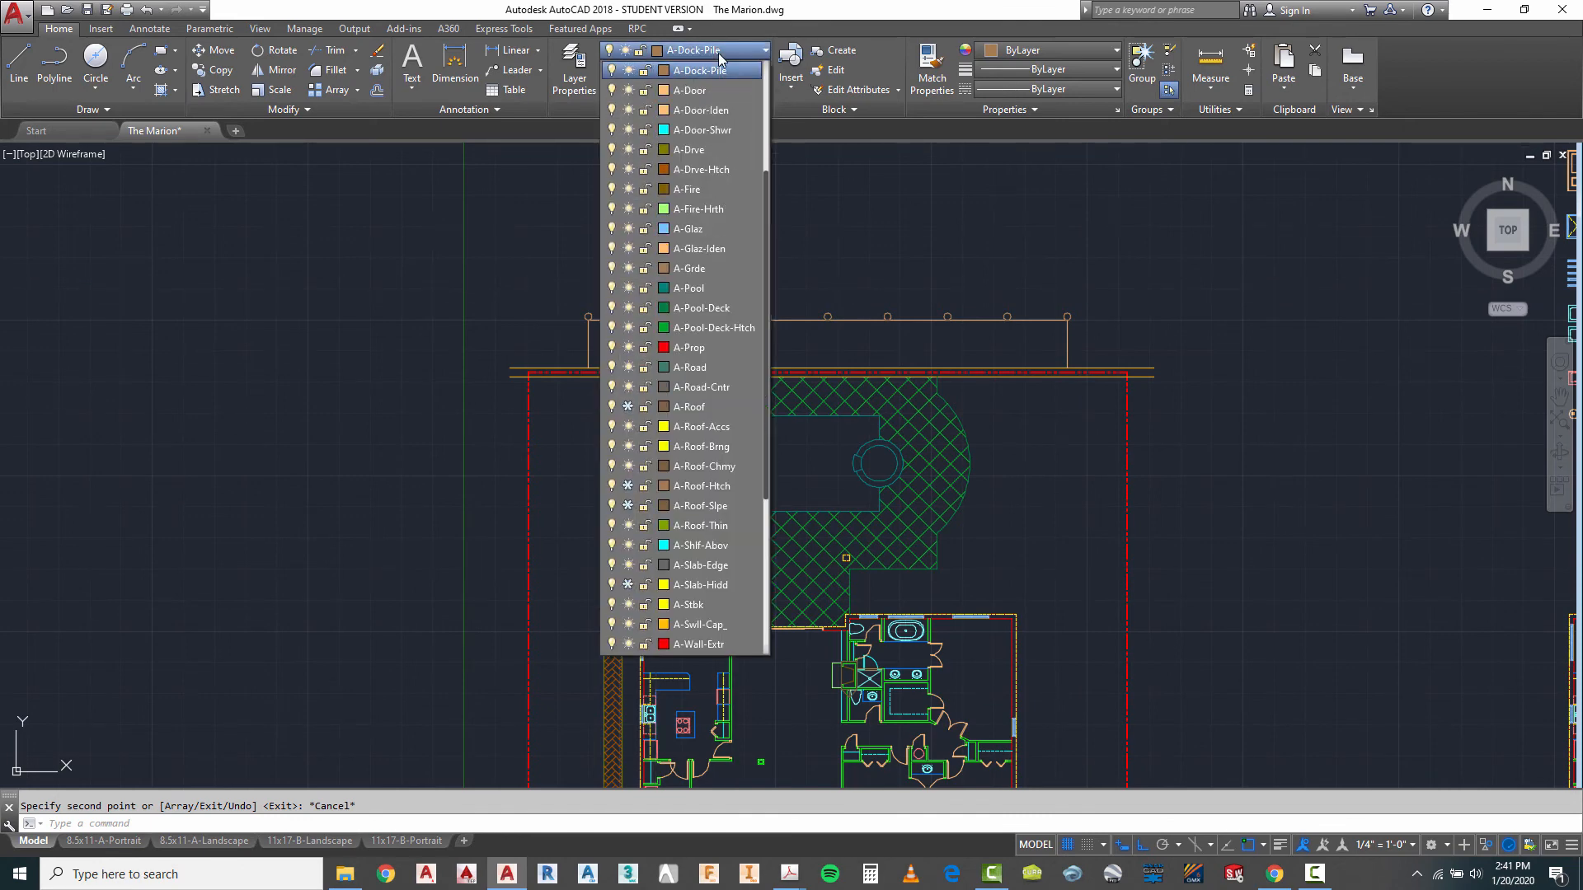
left_click_drag(767, 189, 775, 132)
left_click(725, 171)
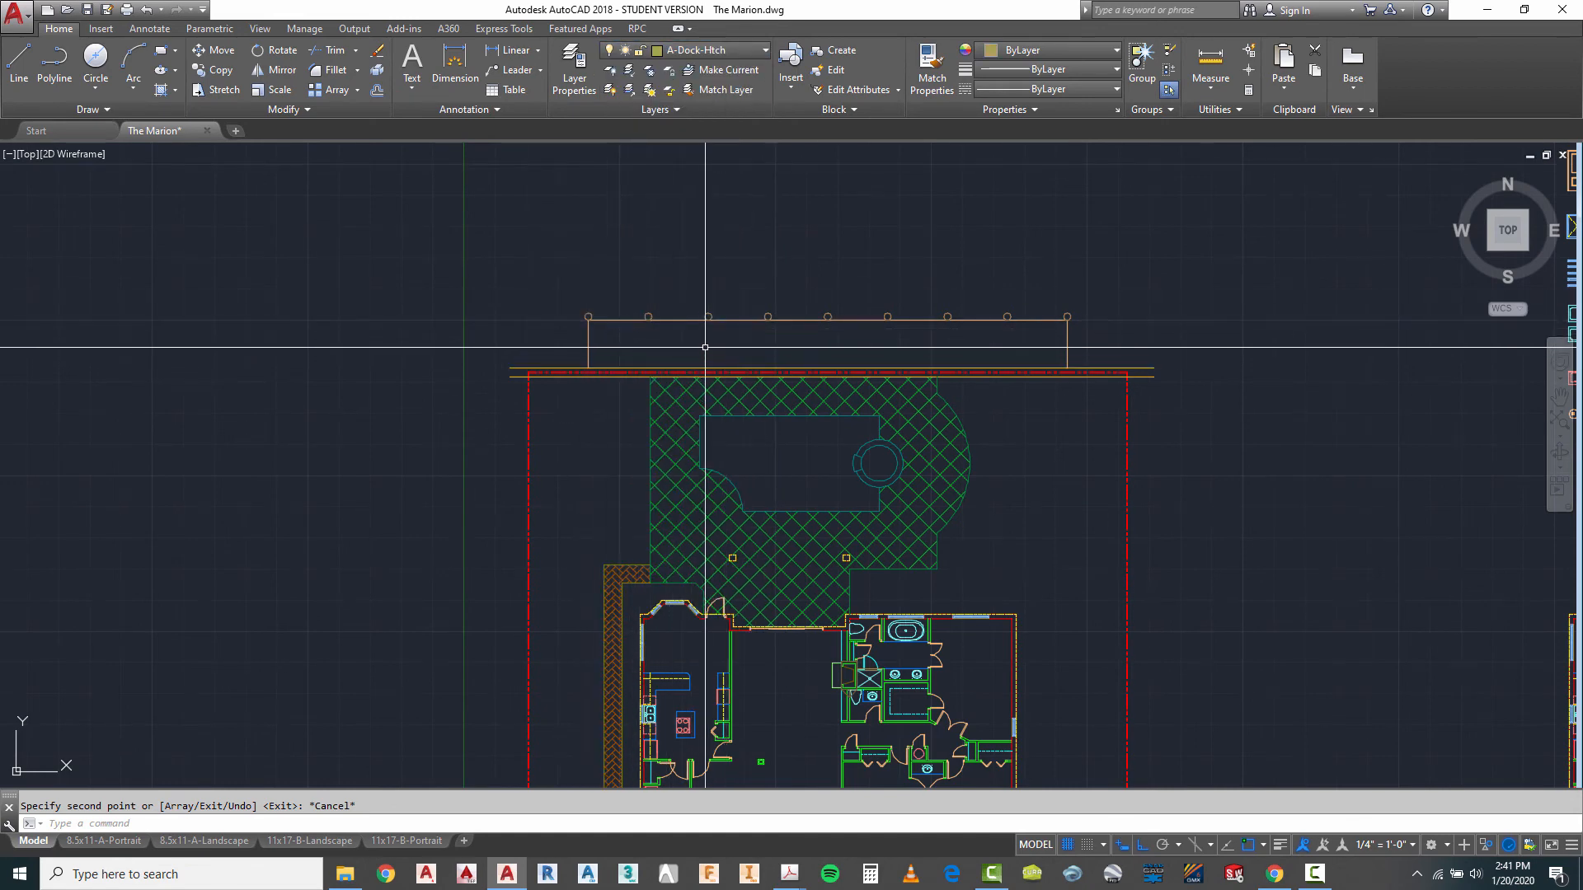
scroll(722, 311, "up", 2)
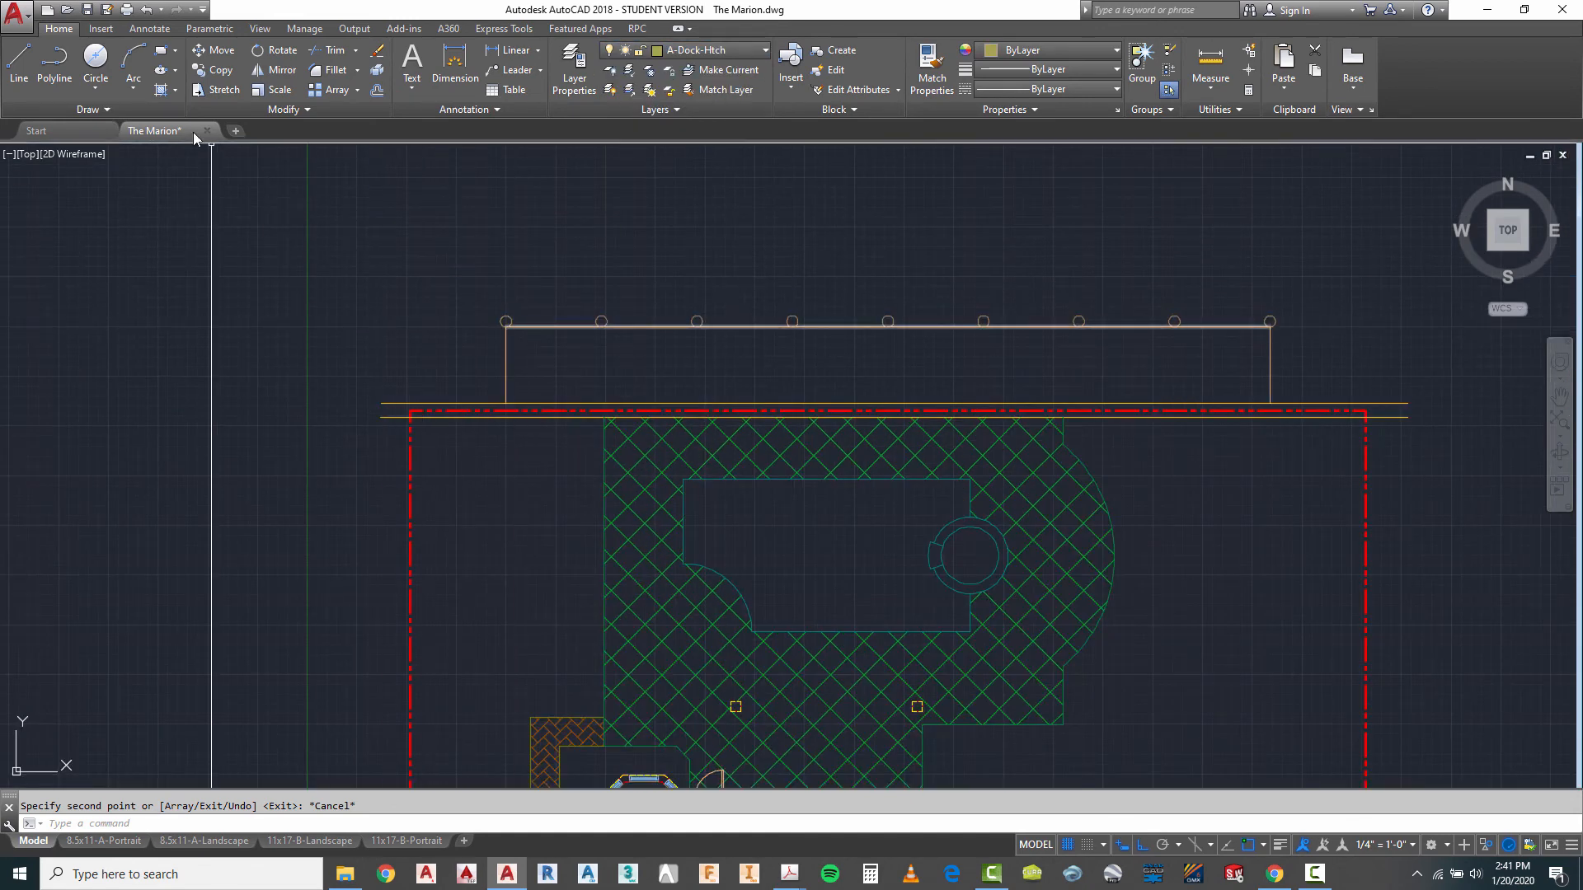
left_click(162, 89)
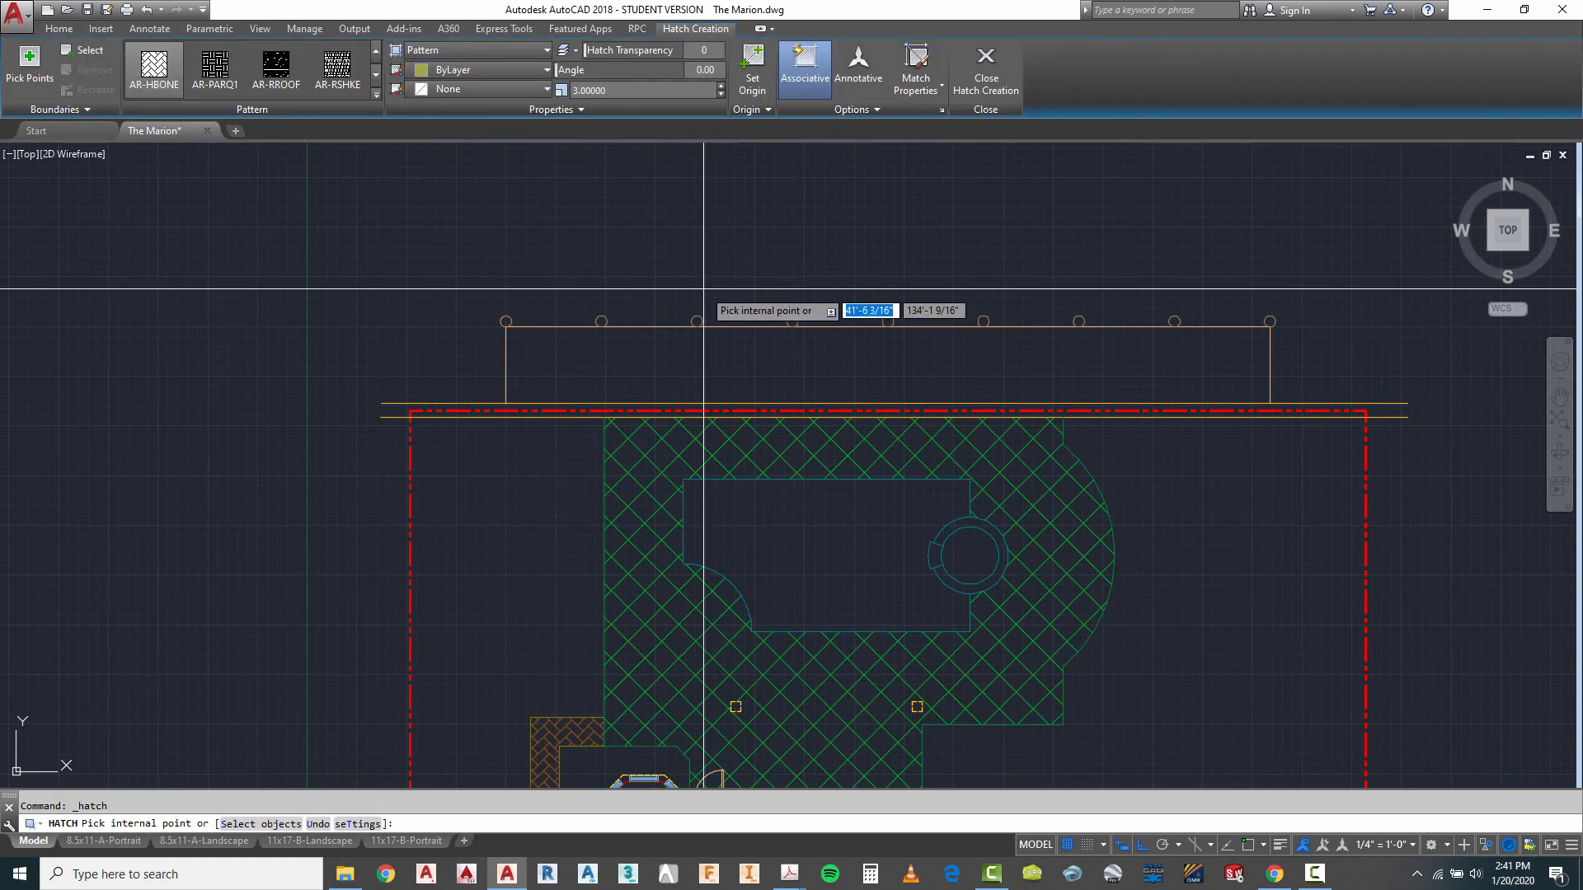
left_click(376, 55)
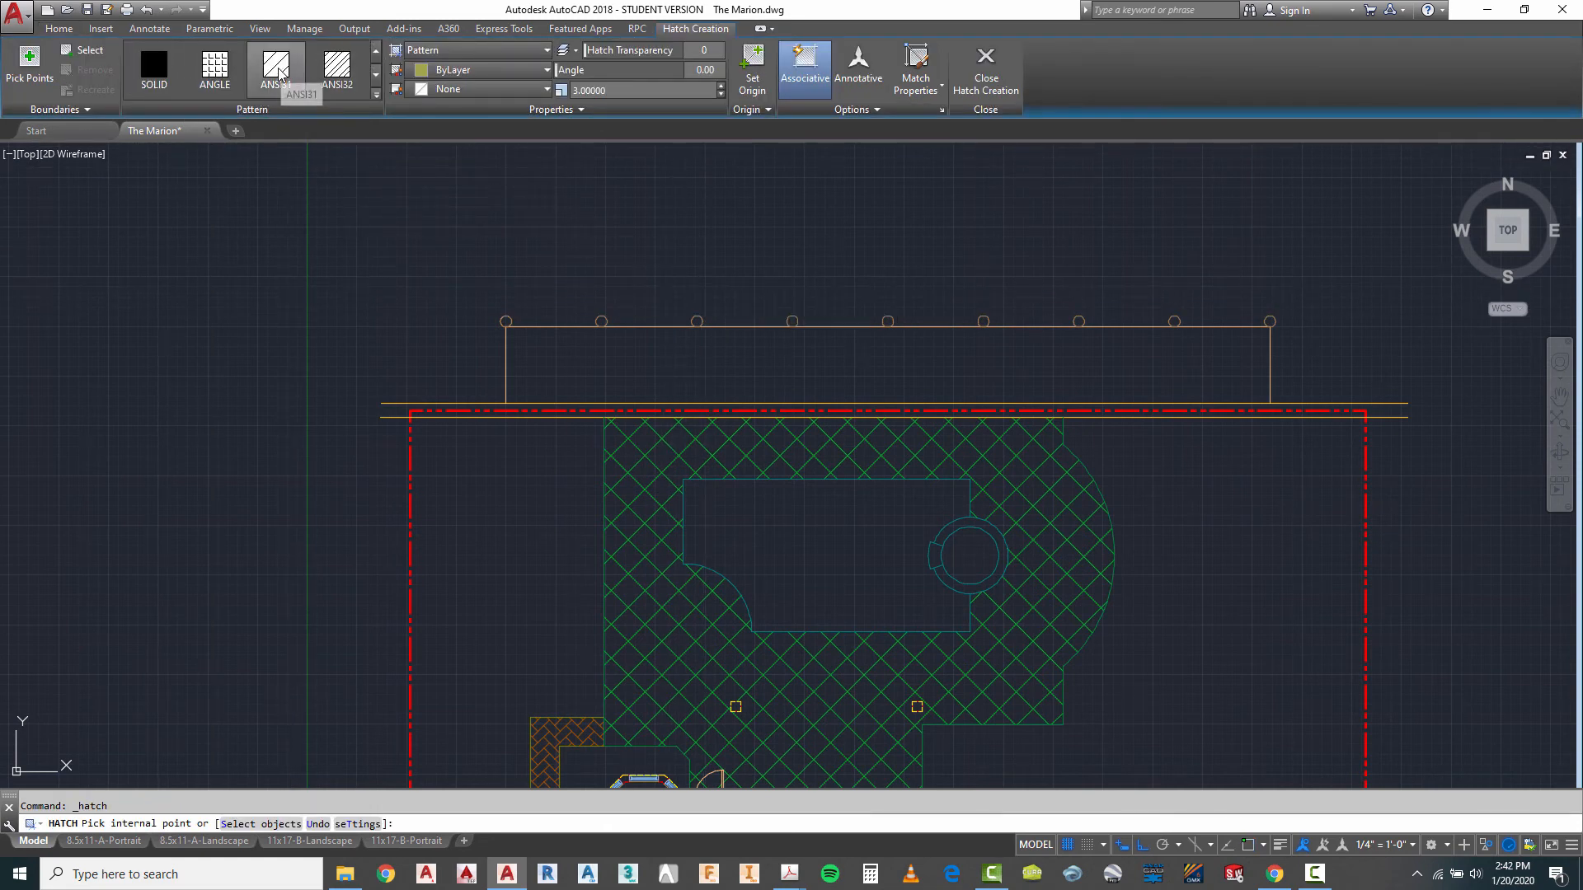
left_click(281, 72)
scroll(692, 367, "up", 4)
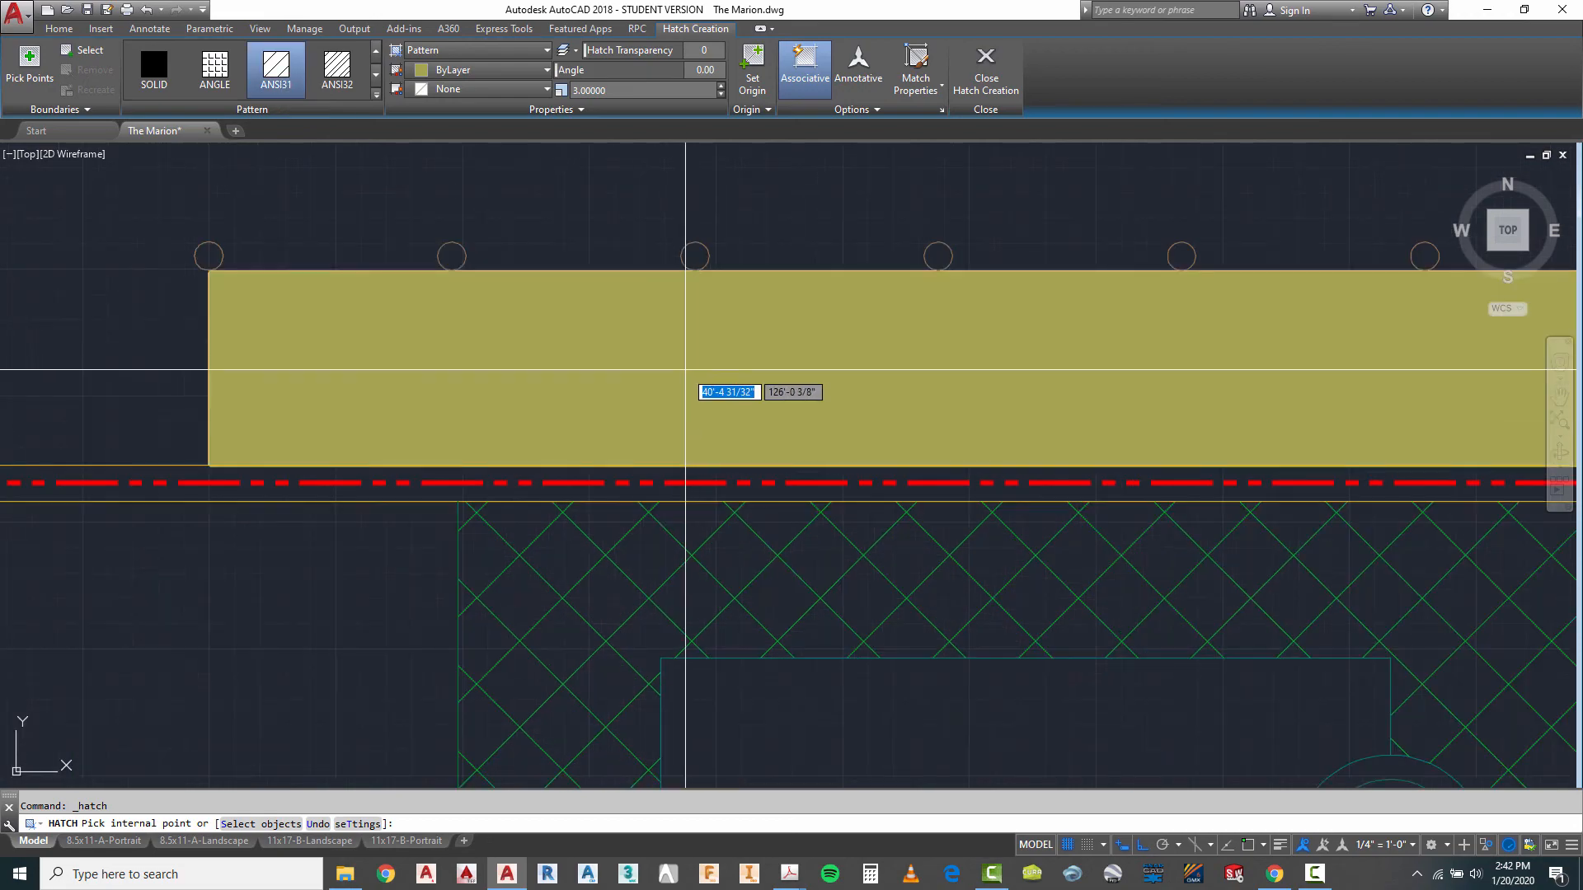
left_click(672, 373)
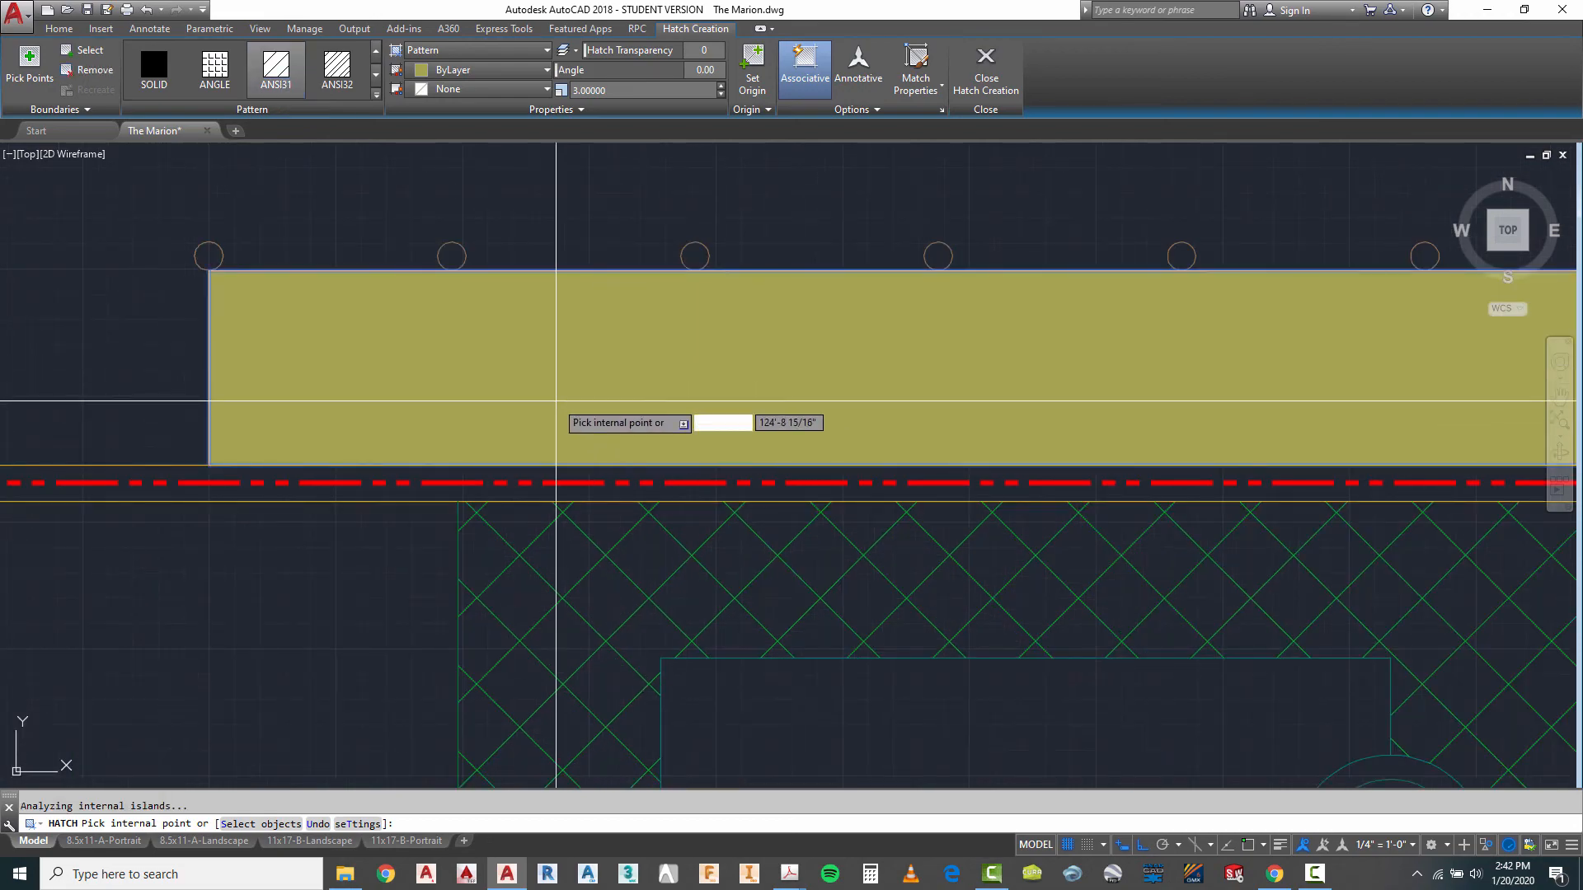
- Set the dock hatch's scale to 48 and its angle to 45
left_click(623, 91)
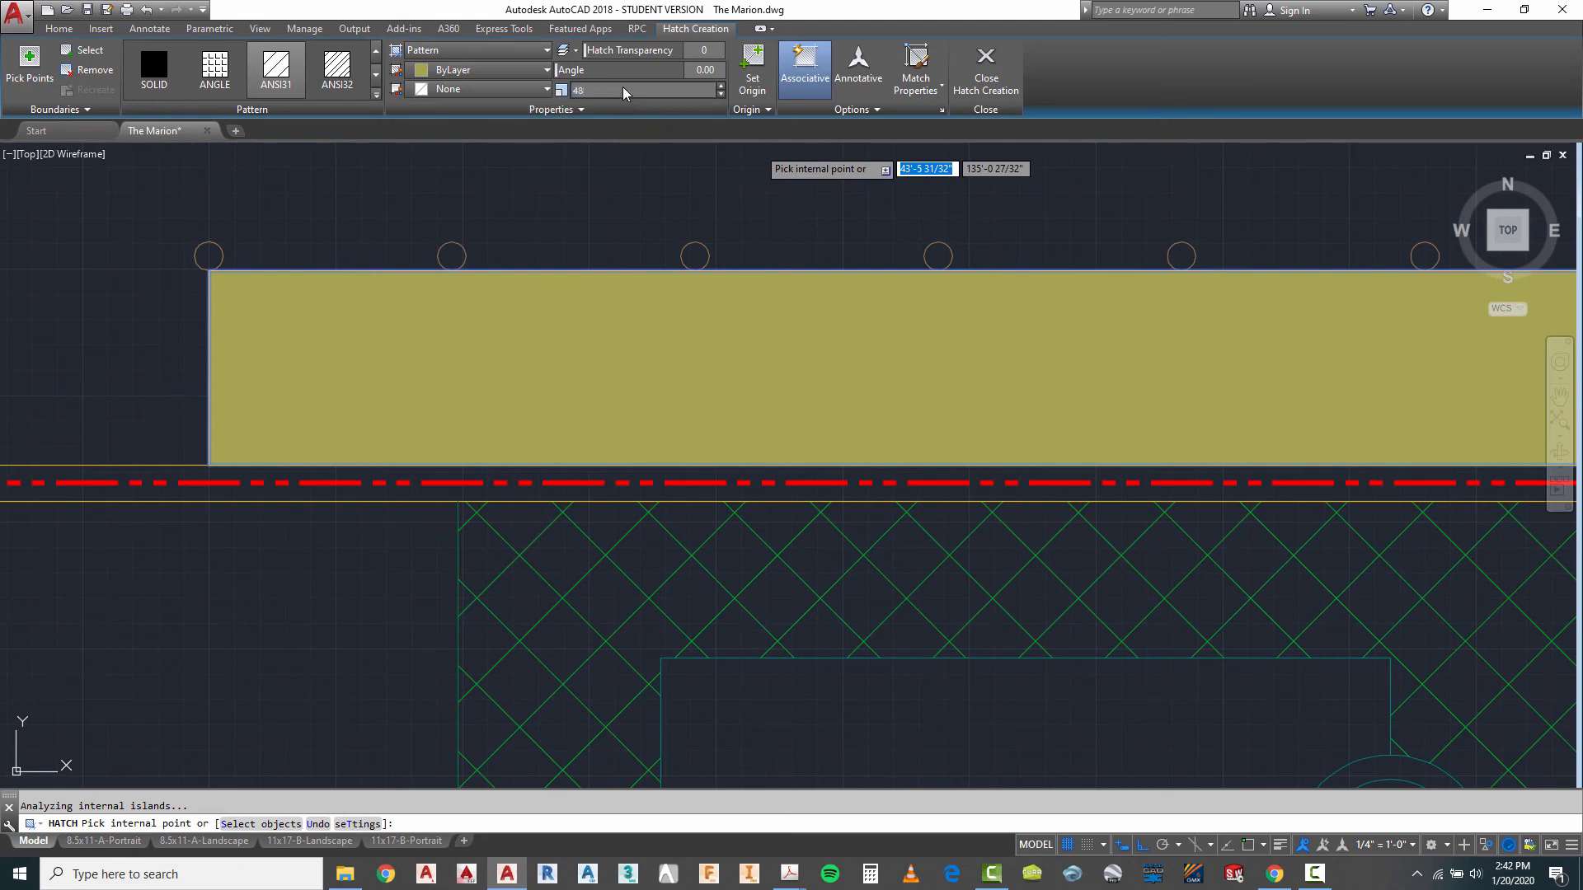
type("48")
key("Return")
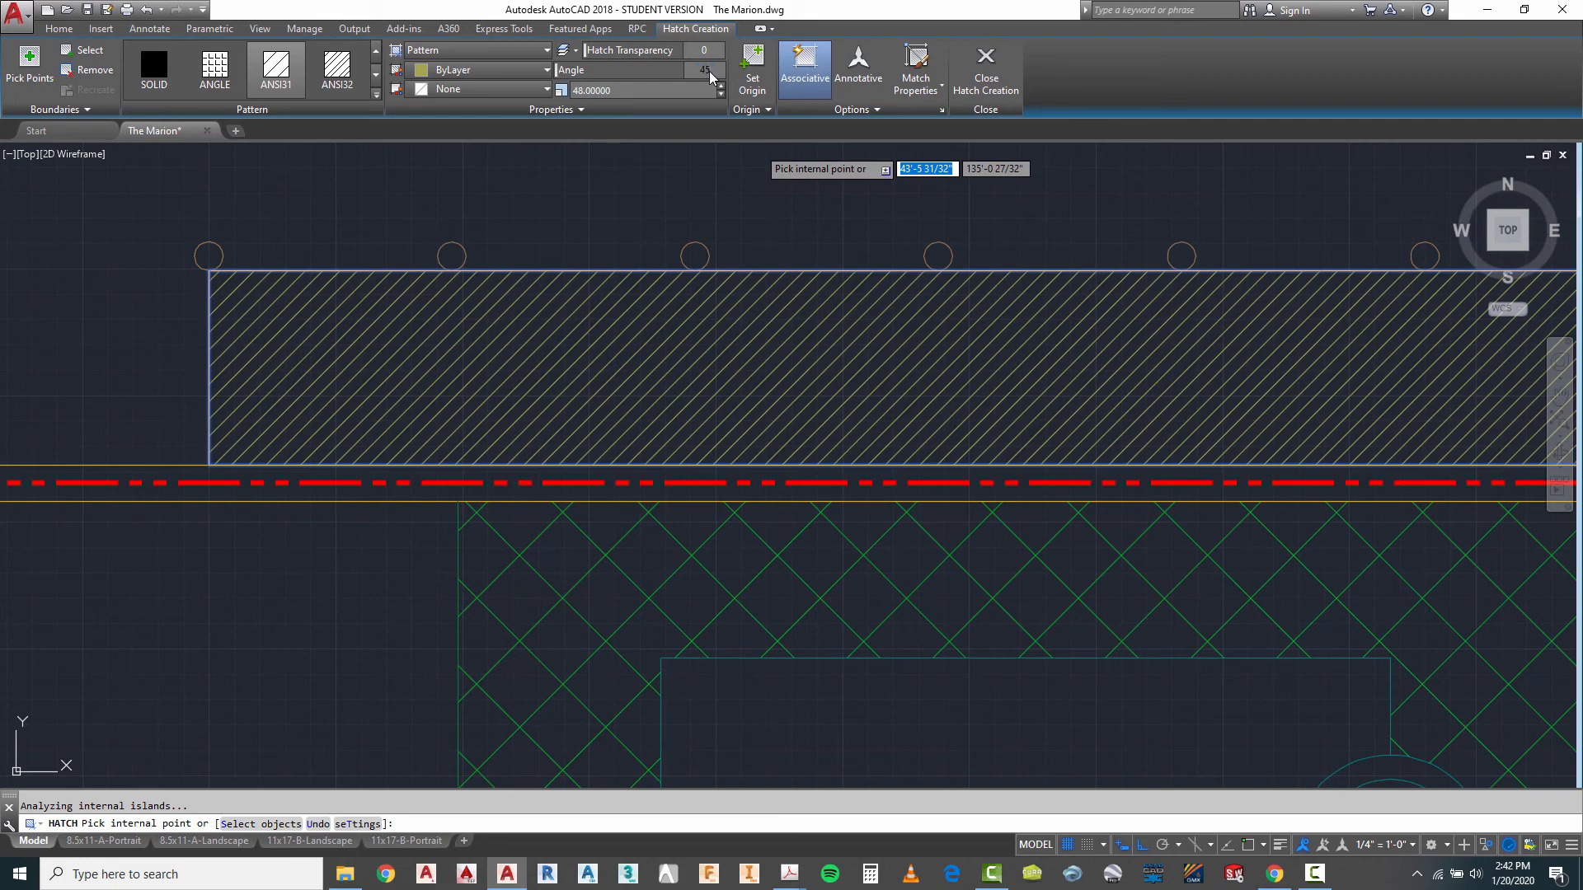
key("Return")
scroll(701, 215, "down", 5)
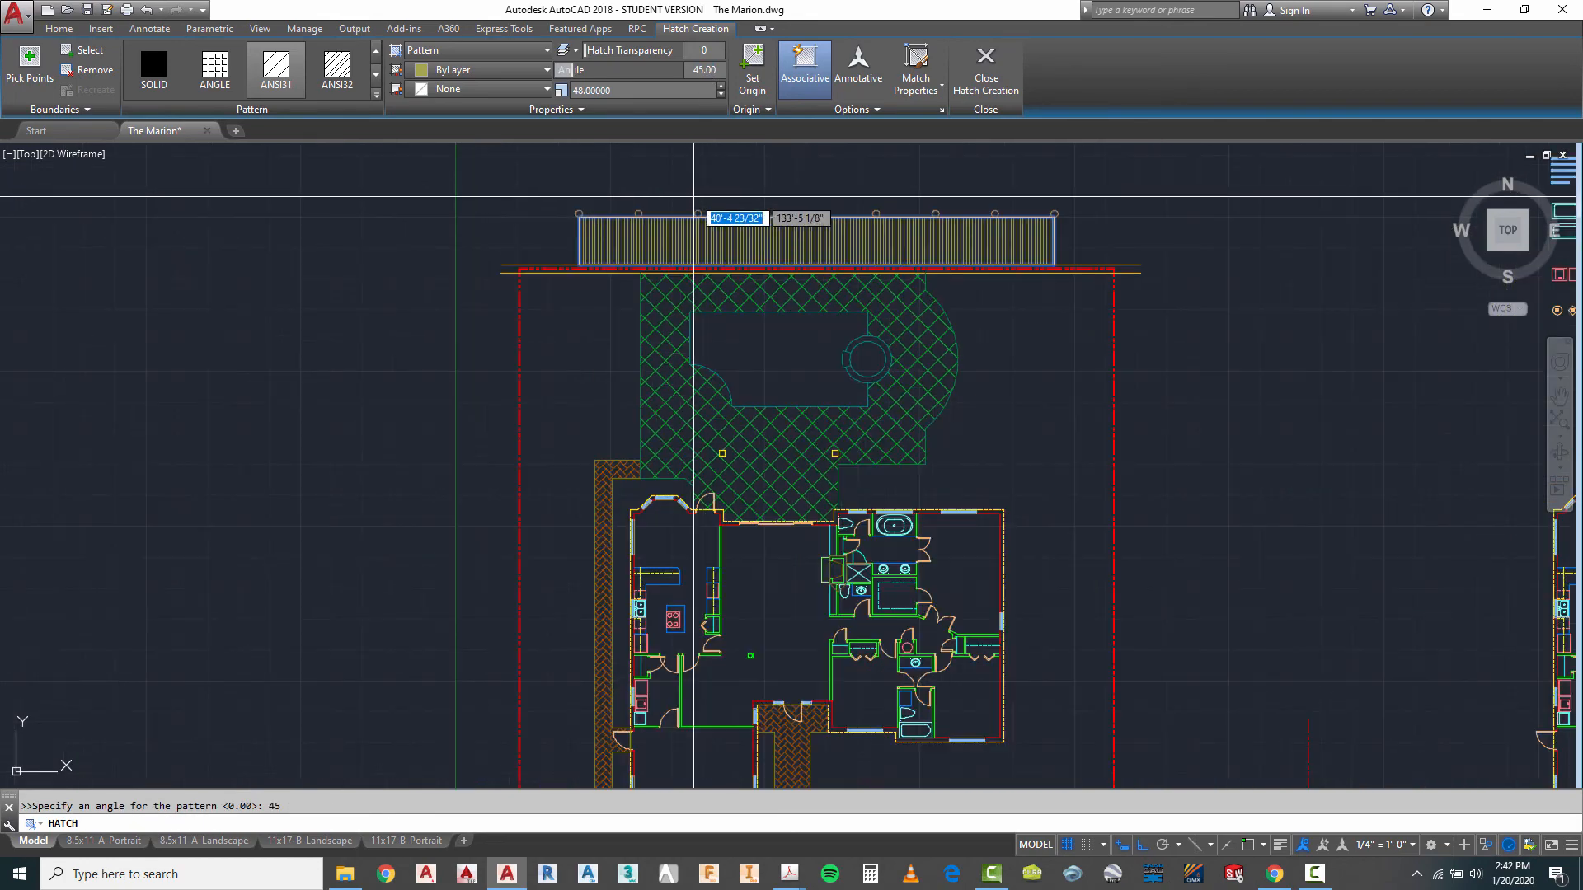
- Set the dock hatch's scale to 60 and finish the hatch
scroll(755, 198, "up", 2)
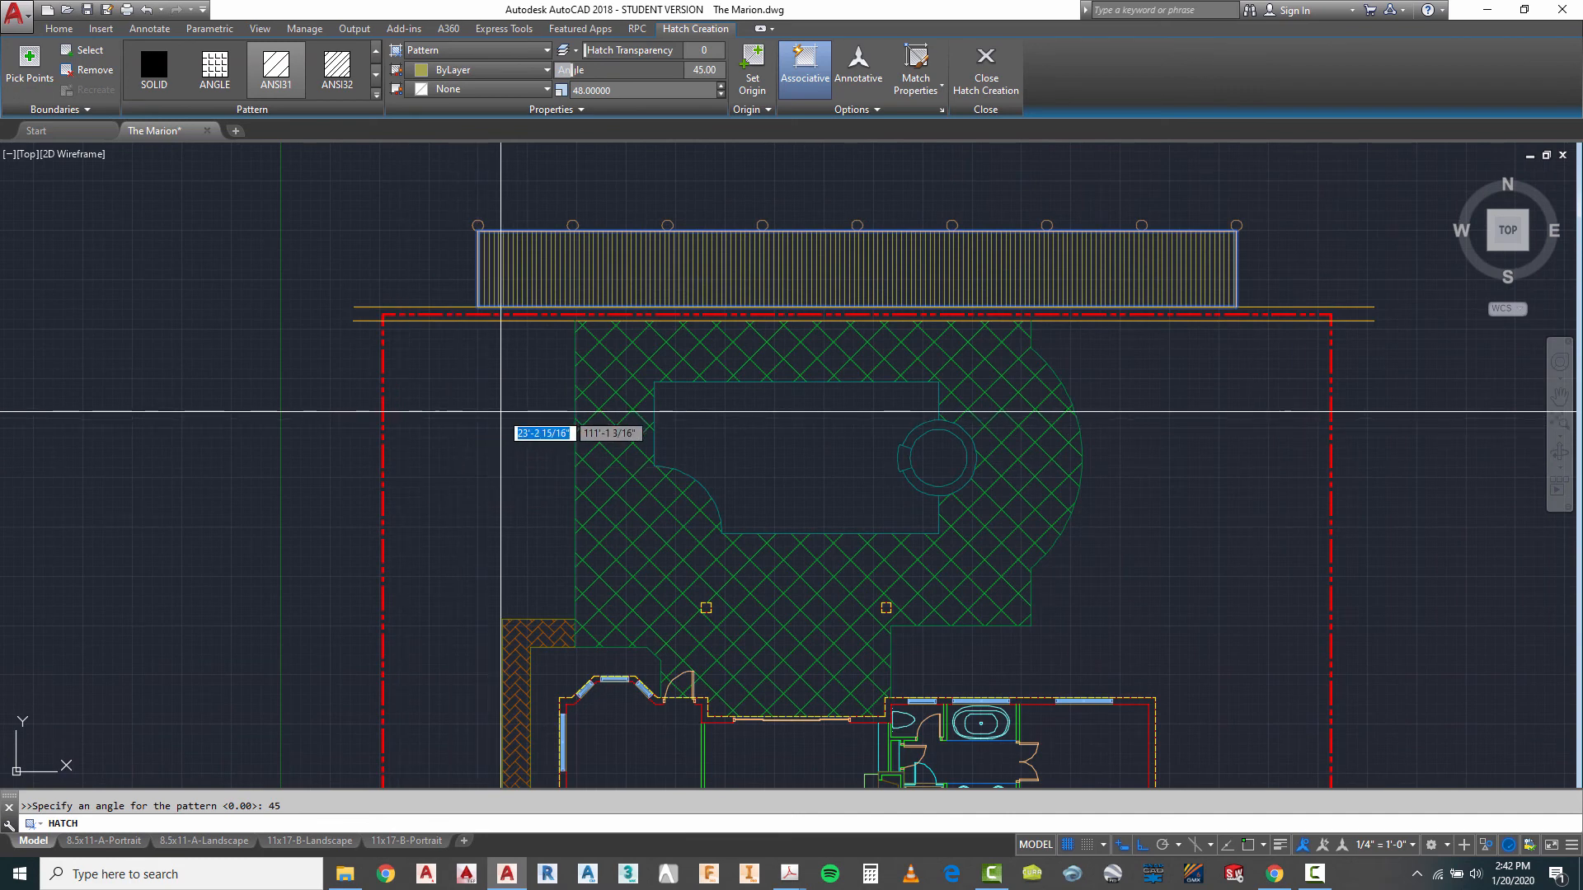
left_click(613, 91)
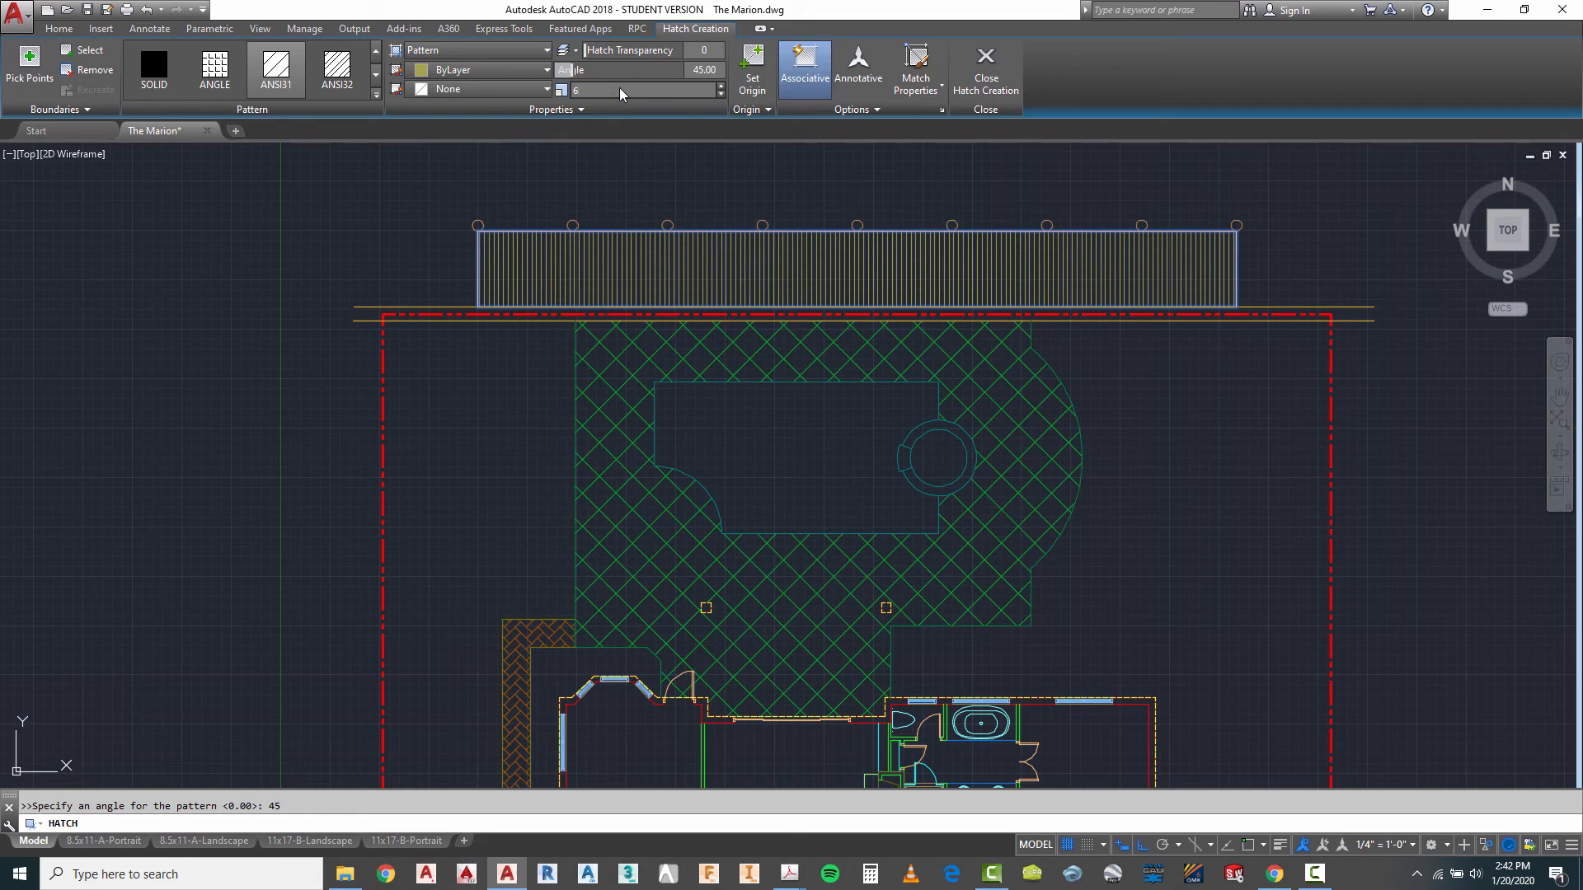
key("Return")
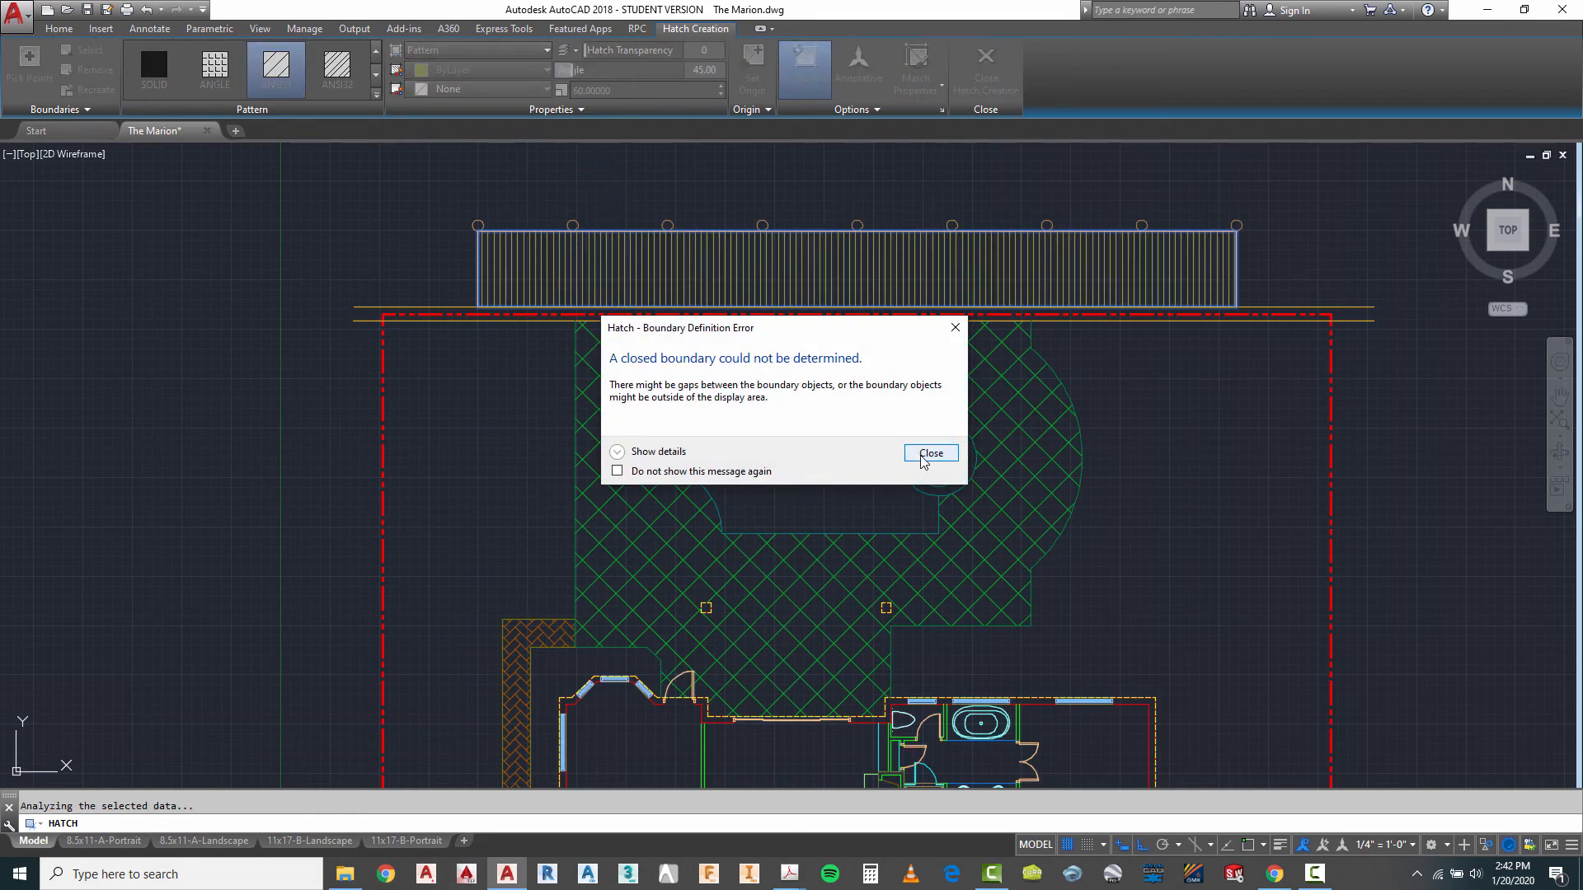
left_click(923, 460)
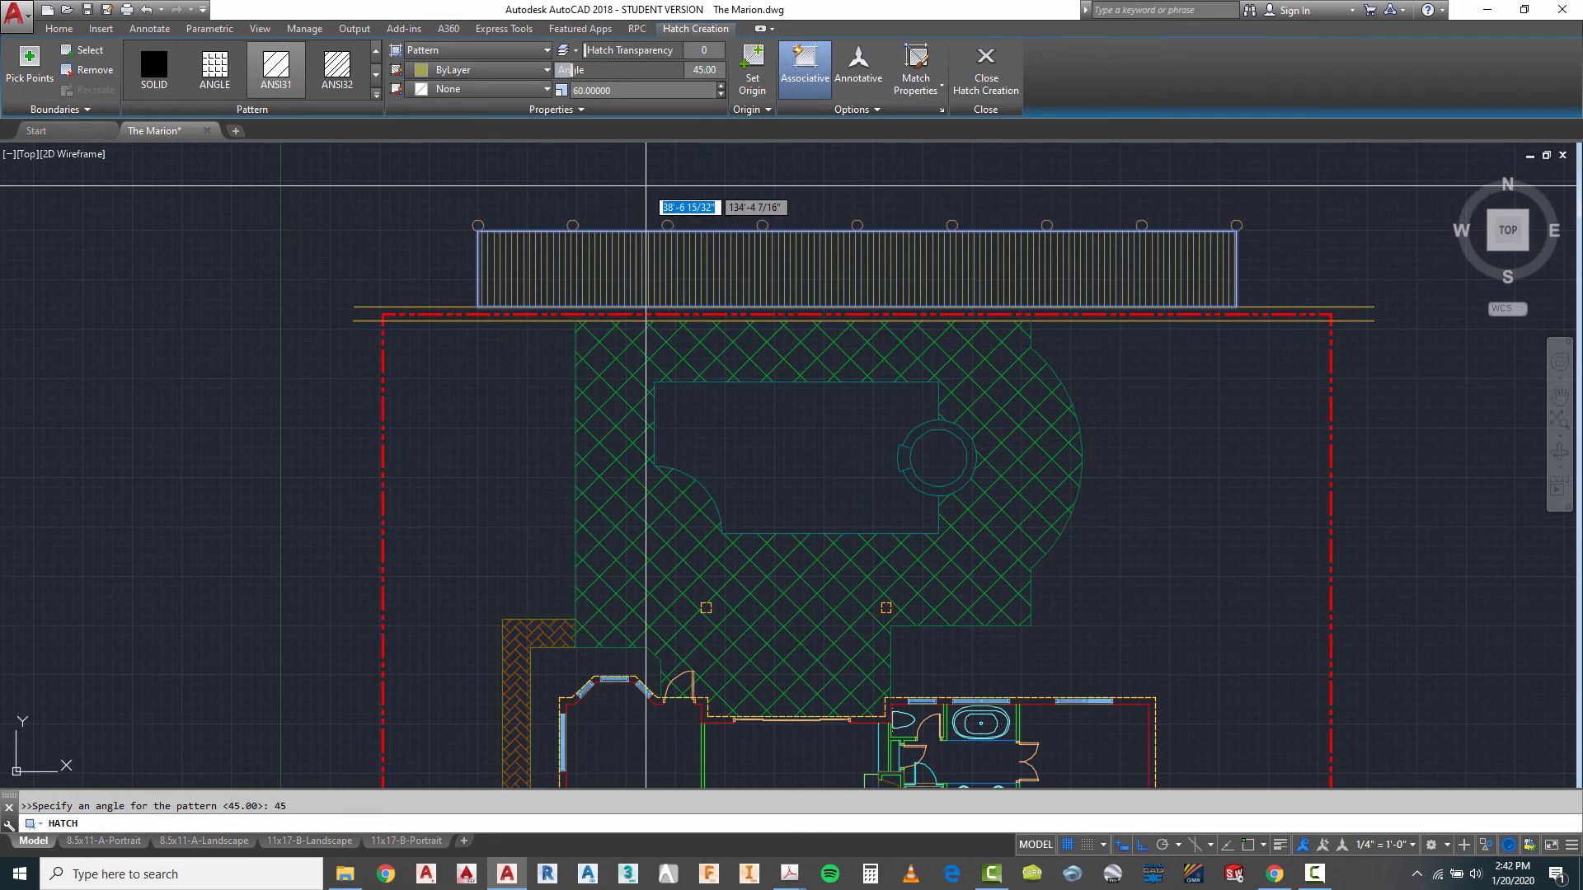
key("Escape")
- Edit the finished dock hatch to a scale of 72 and deselect it
scroll(639, 202, "up", 4)
scroll(639, 202, "down", 6)
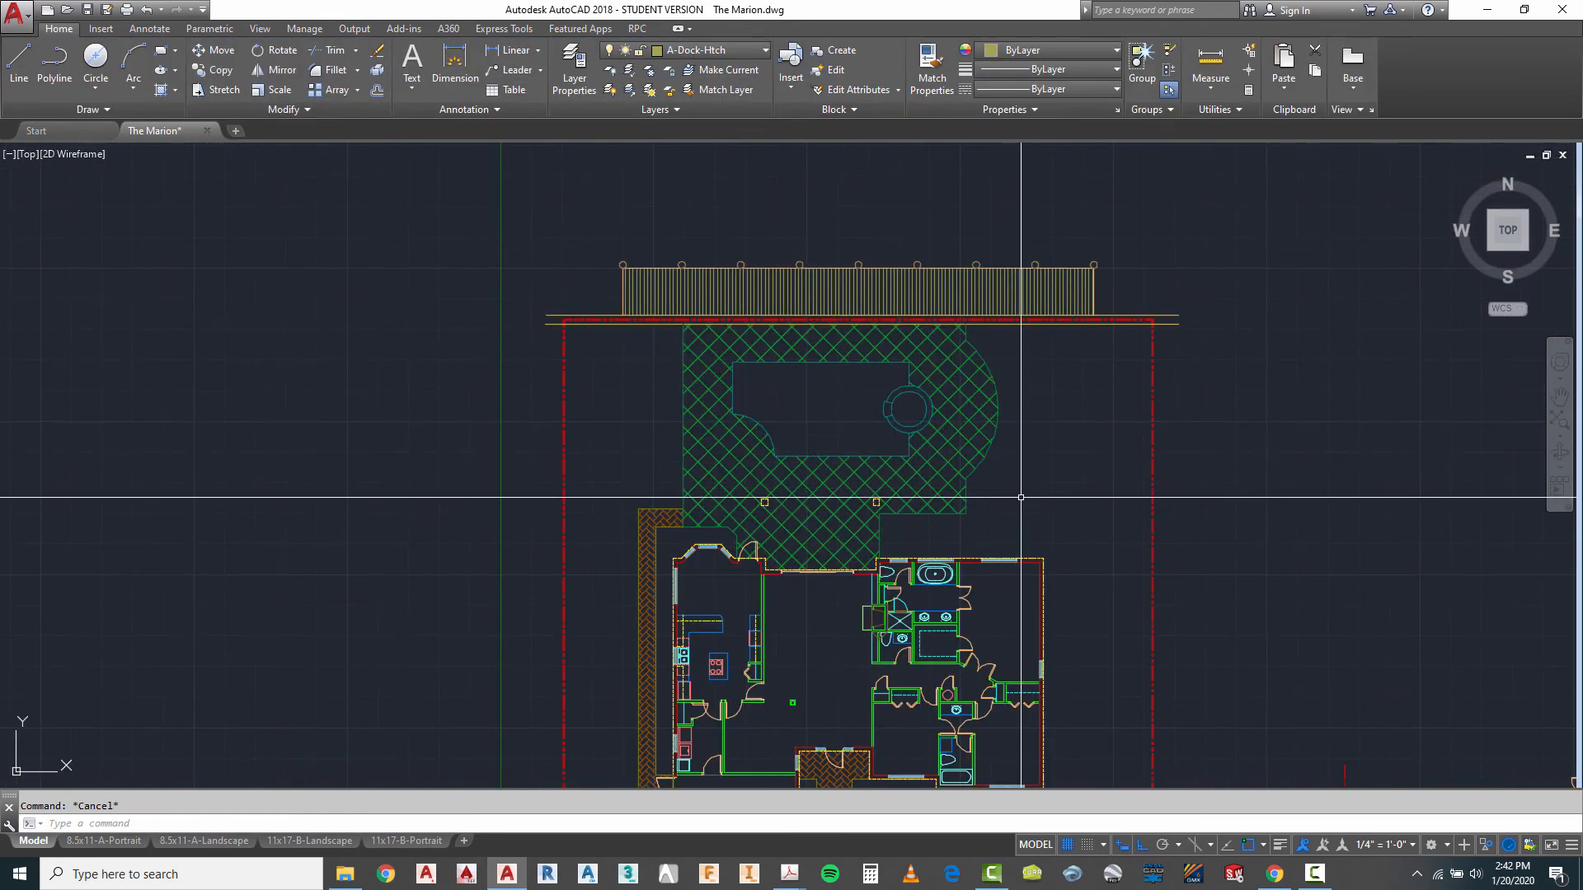
scroll(924, 293, "up", 4)
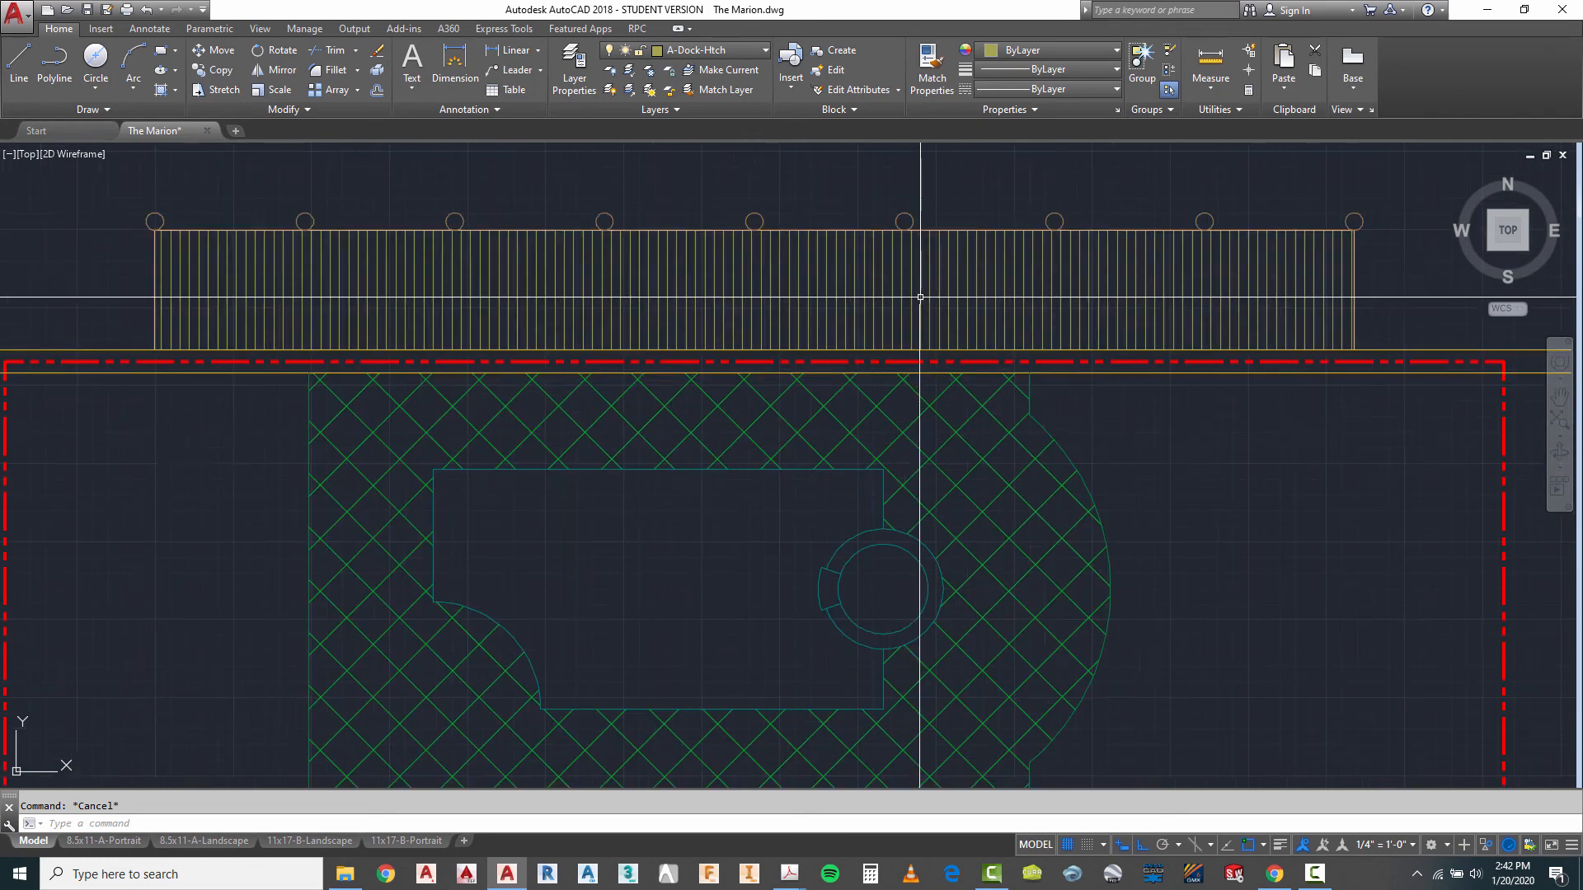
scroll(948, 387, "down", 6)
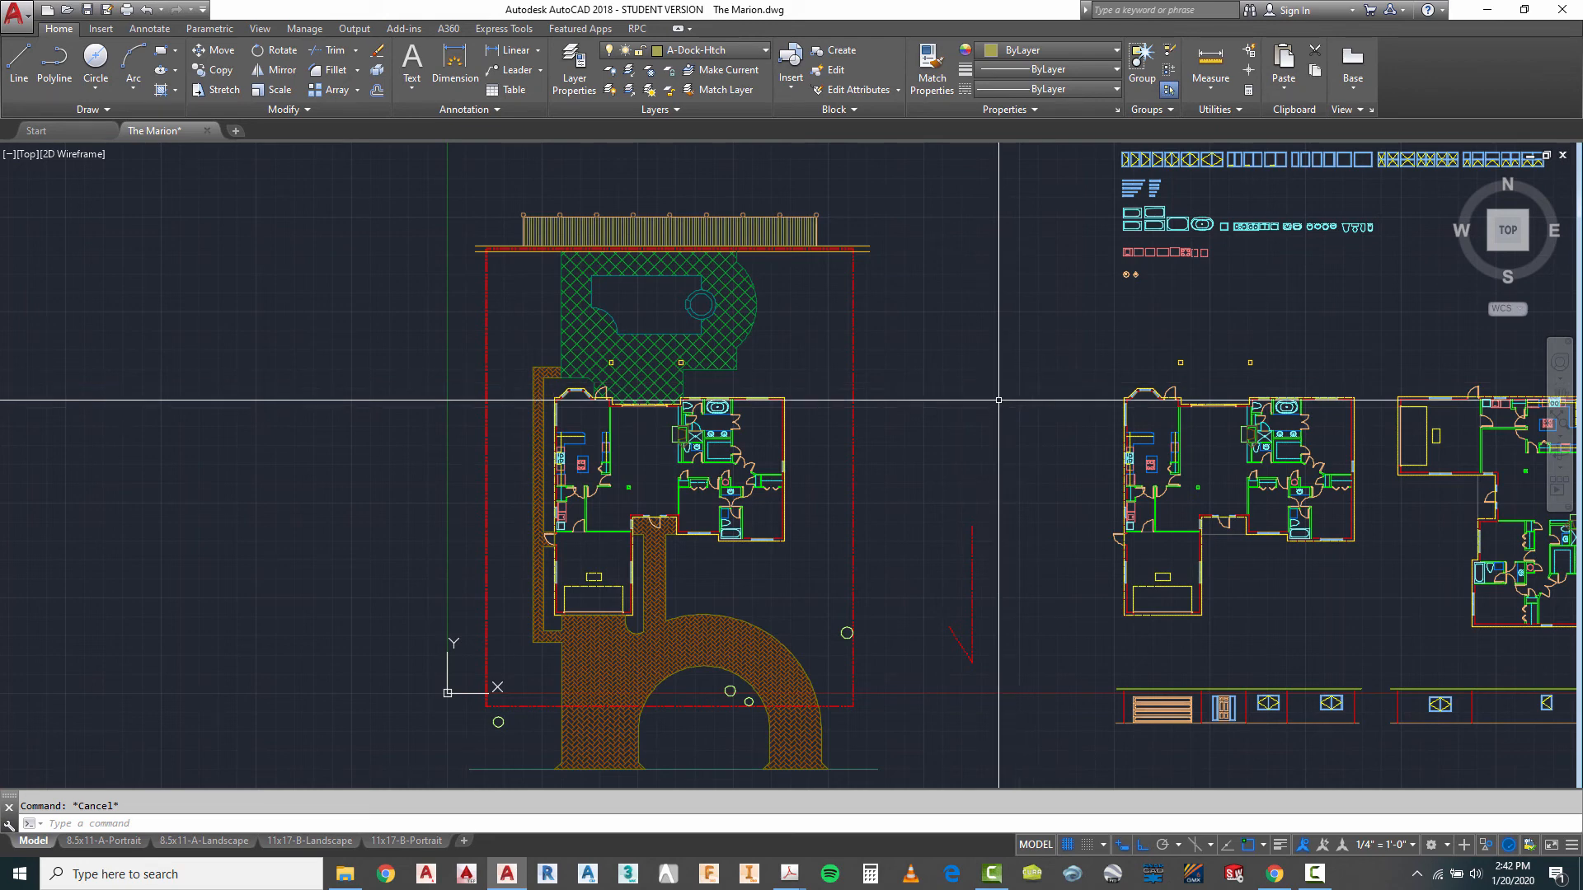
scroll(560, 169, "up", 4)
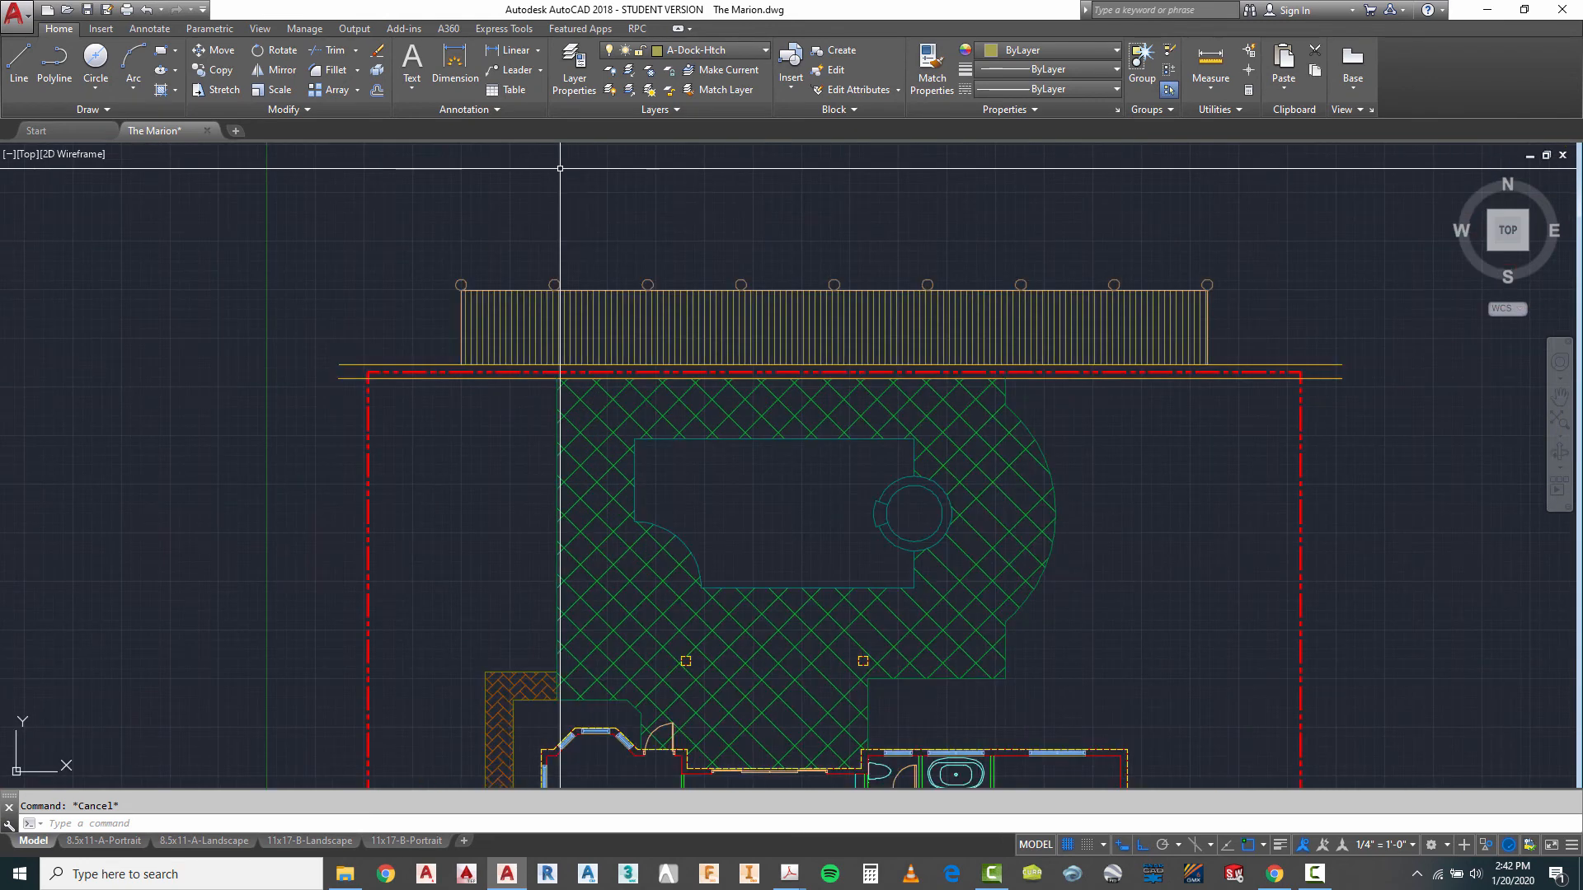
left_click(601, 314)
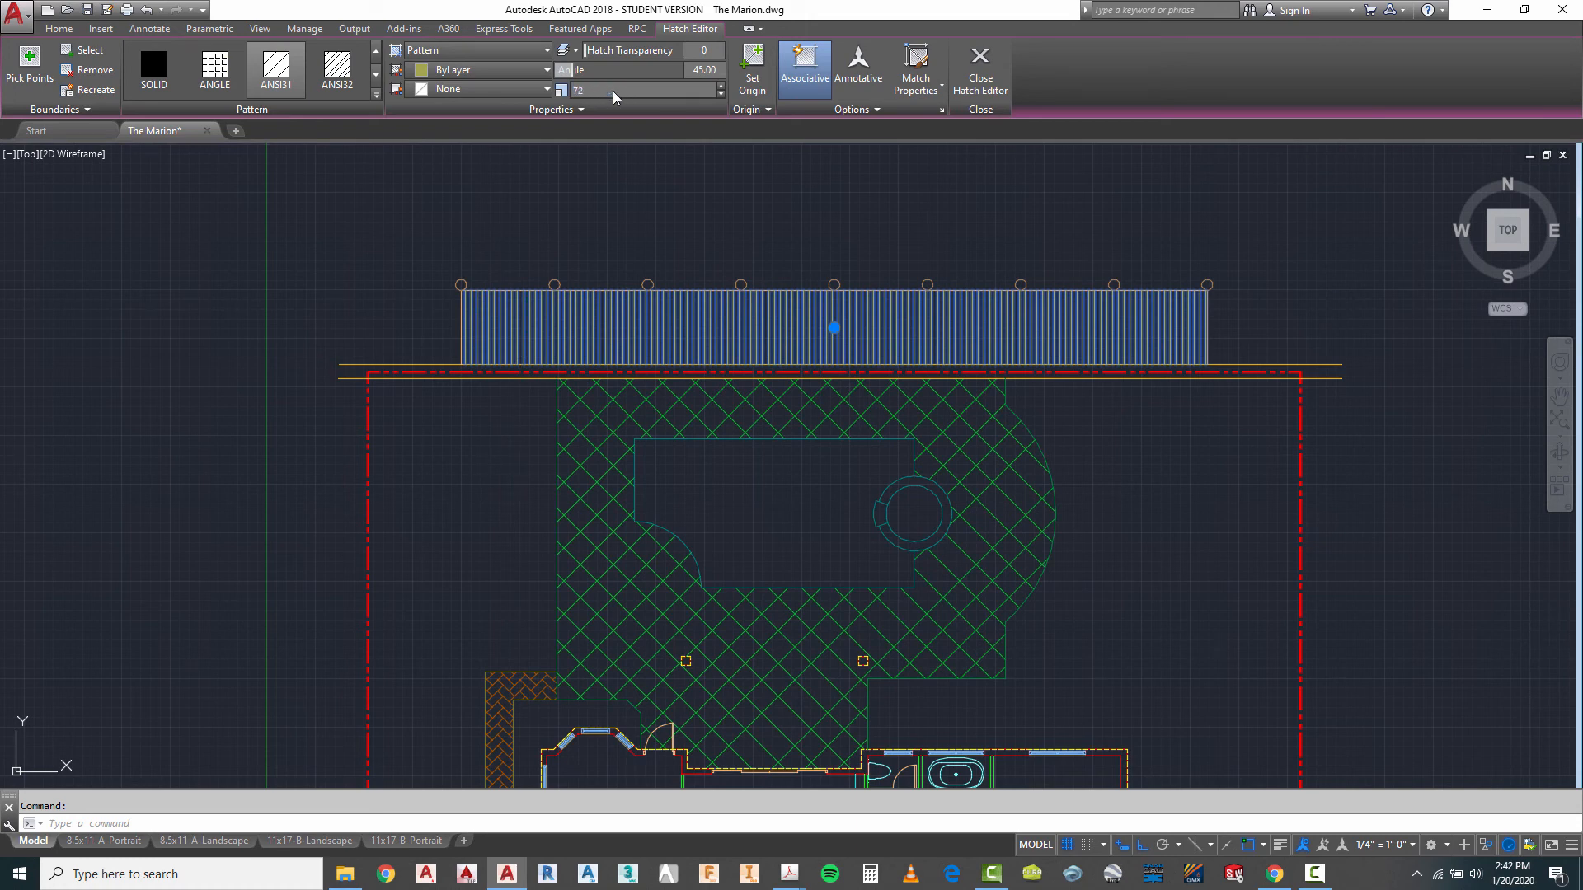
left_click(648, 198)
key("Escape")
key("Escape")
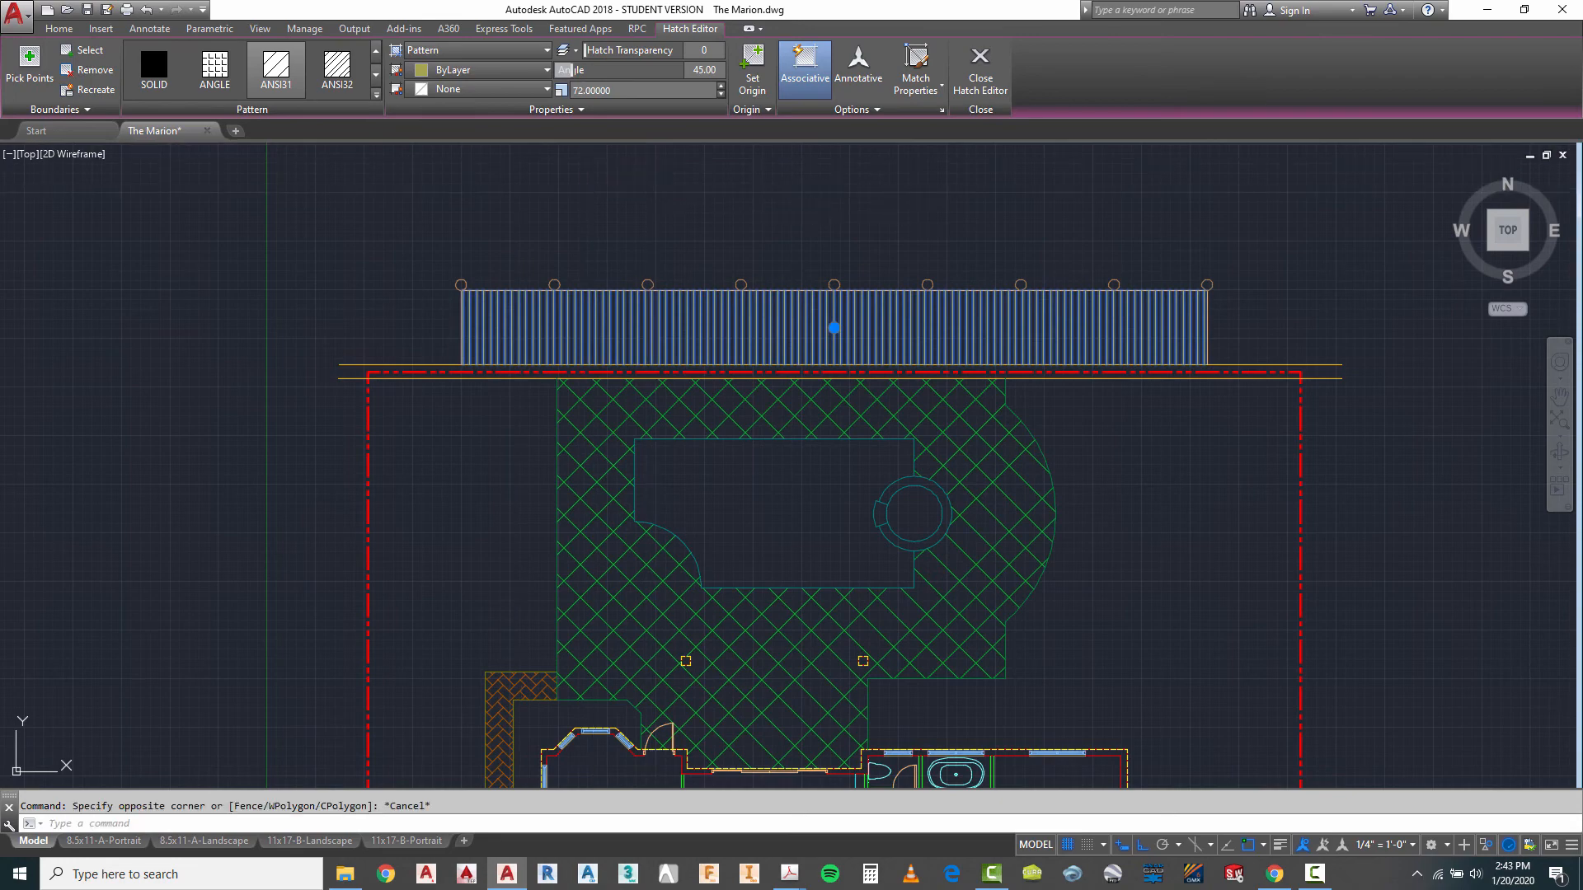
scroll(709, 180, "down", 4)
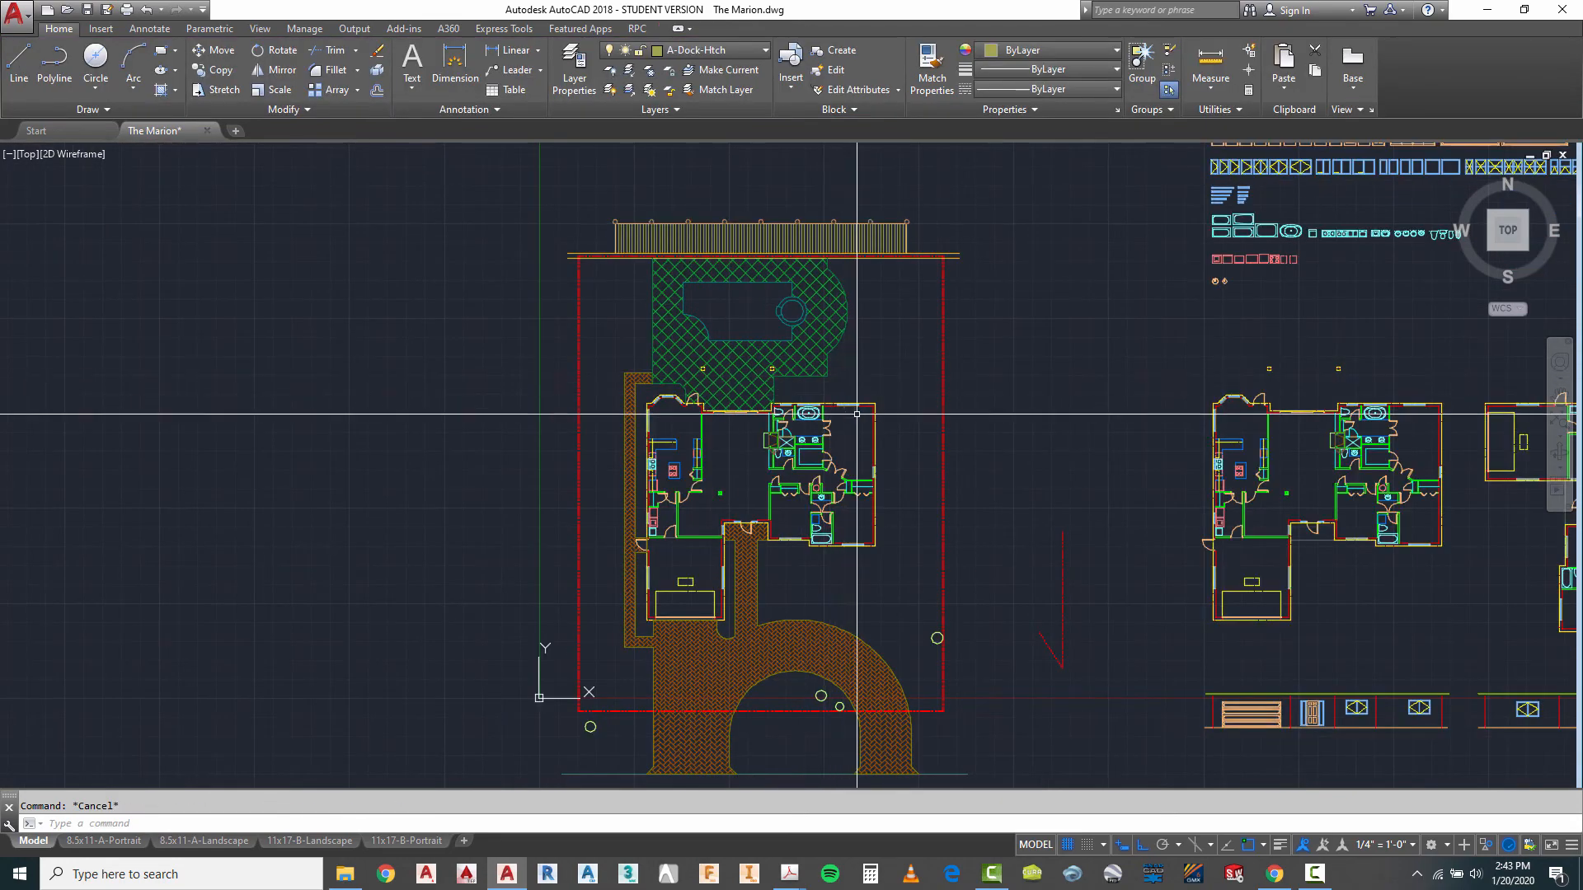
scroll(822, 268, "down", 2)
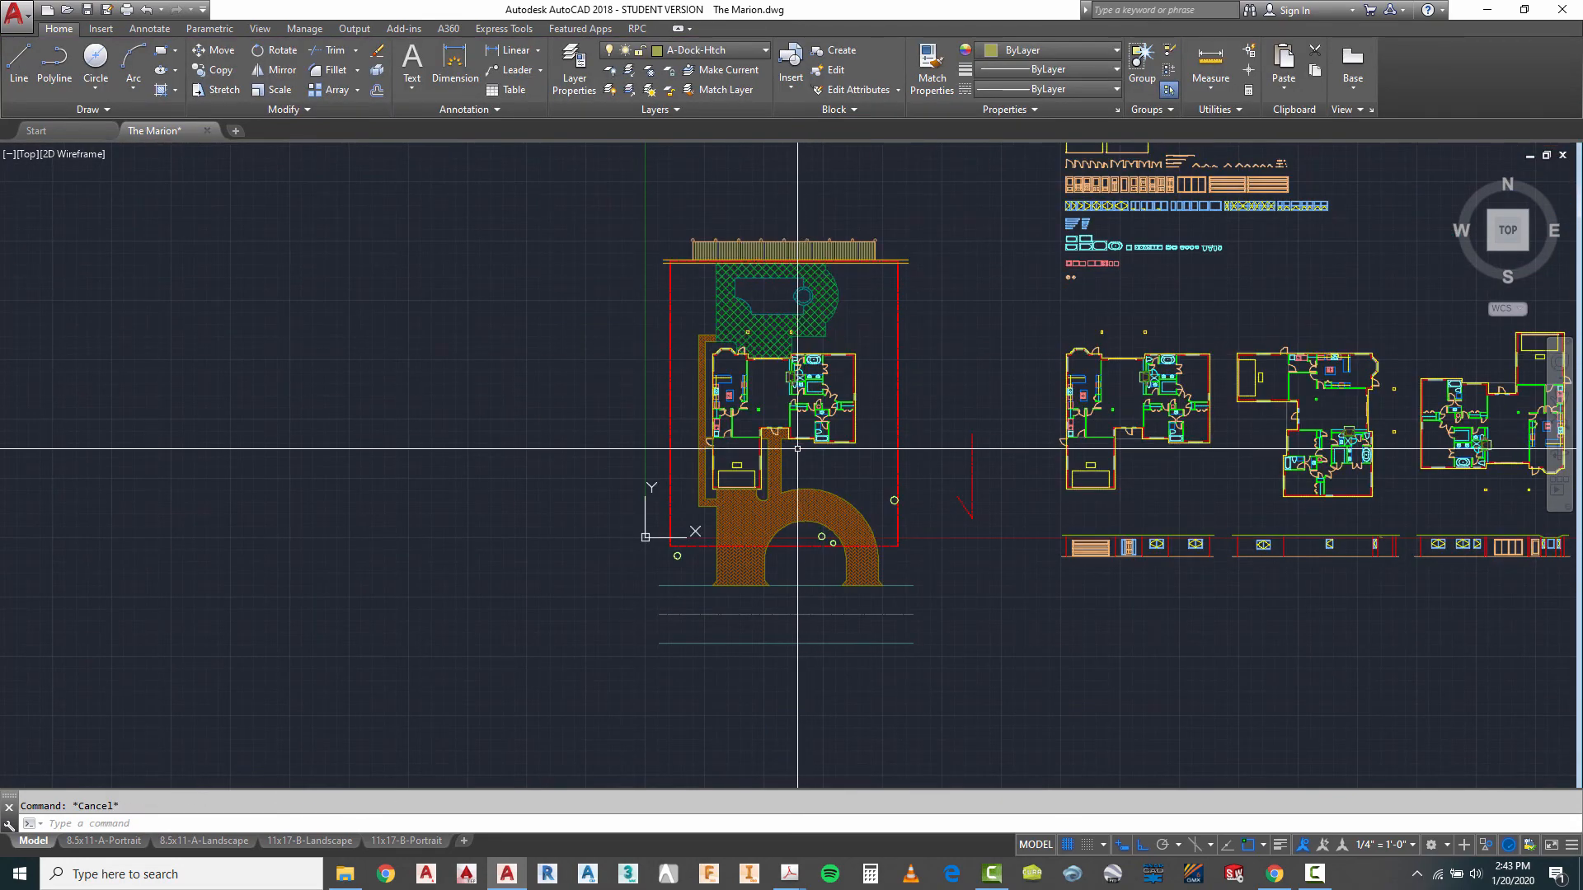
scroll(750, 264, "up", 2)
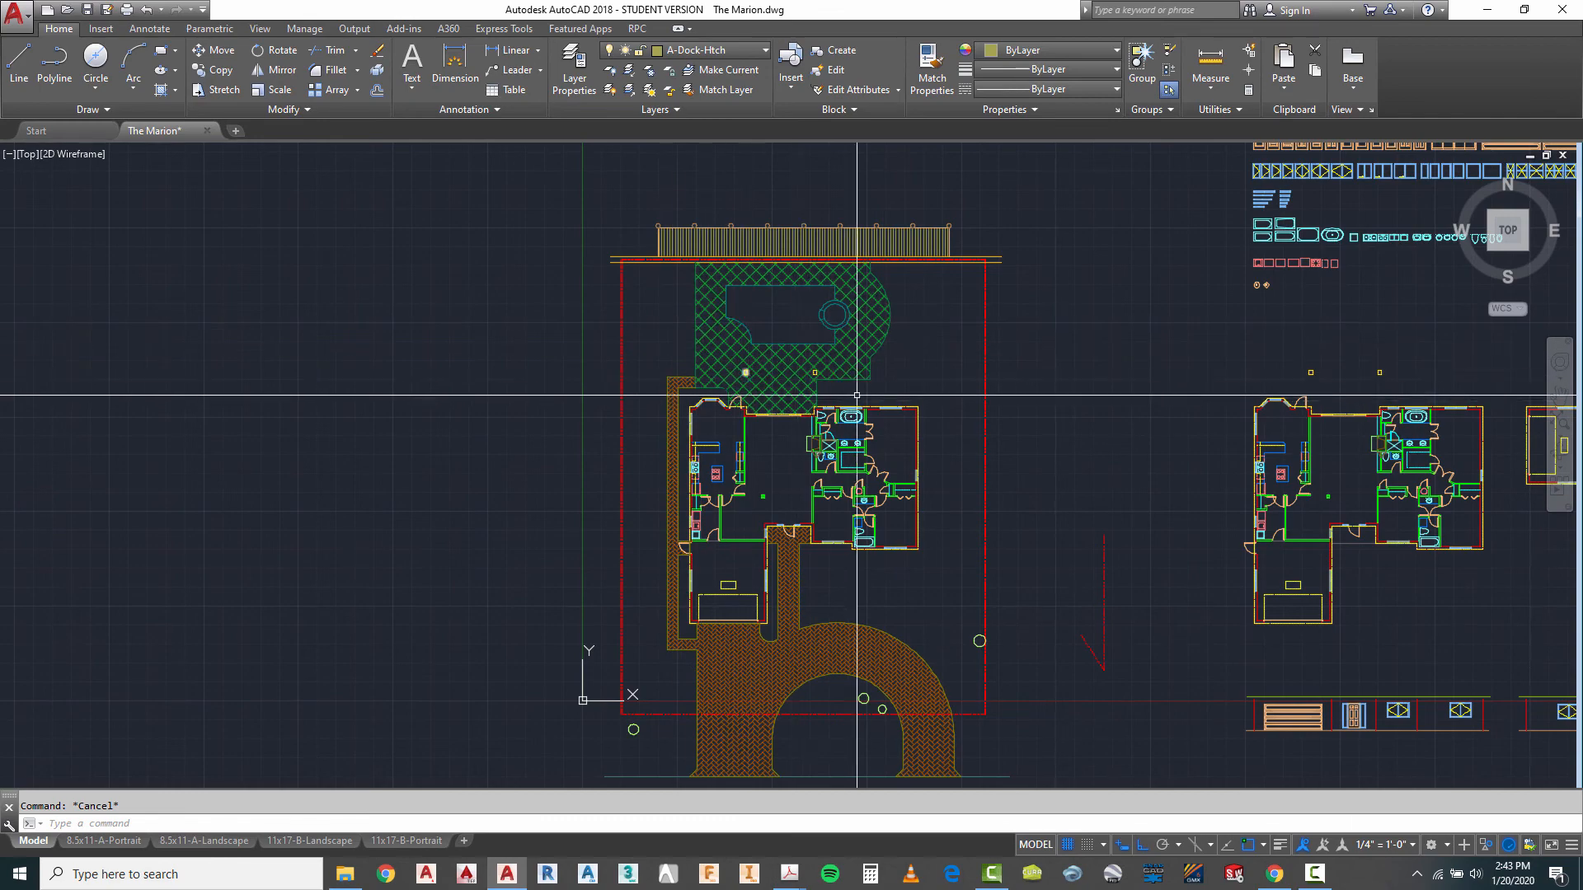
scroll(868, 398, "up", 2)
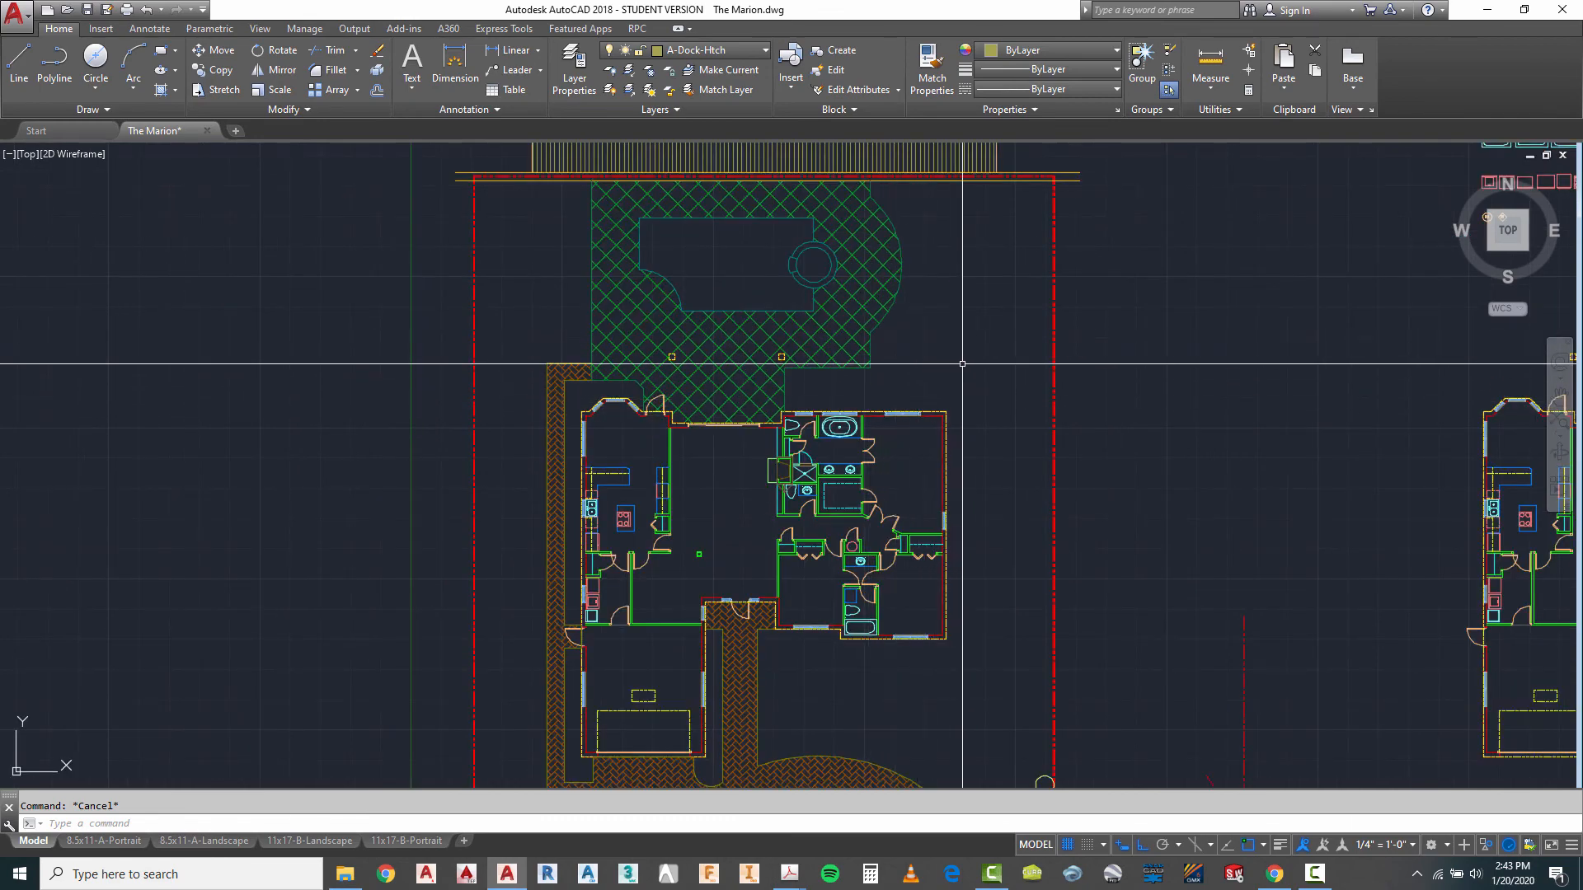
scroll(936, 360, "down", 2)
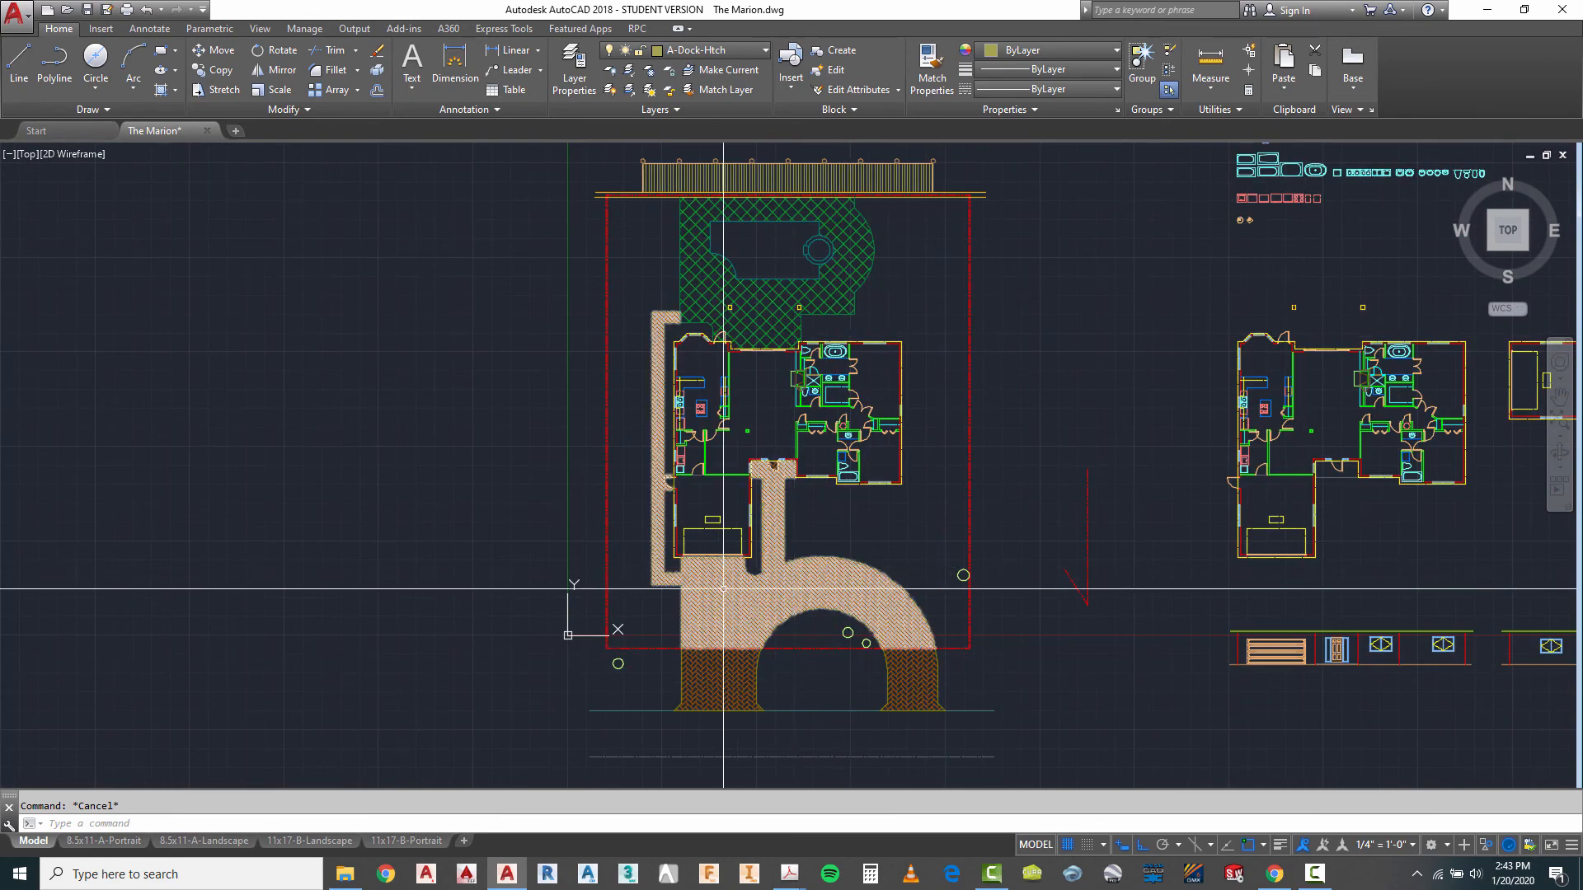
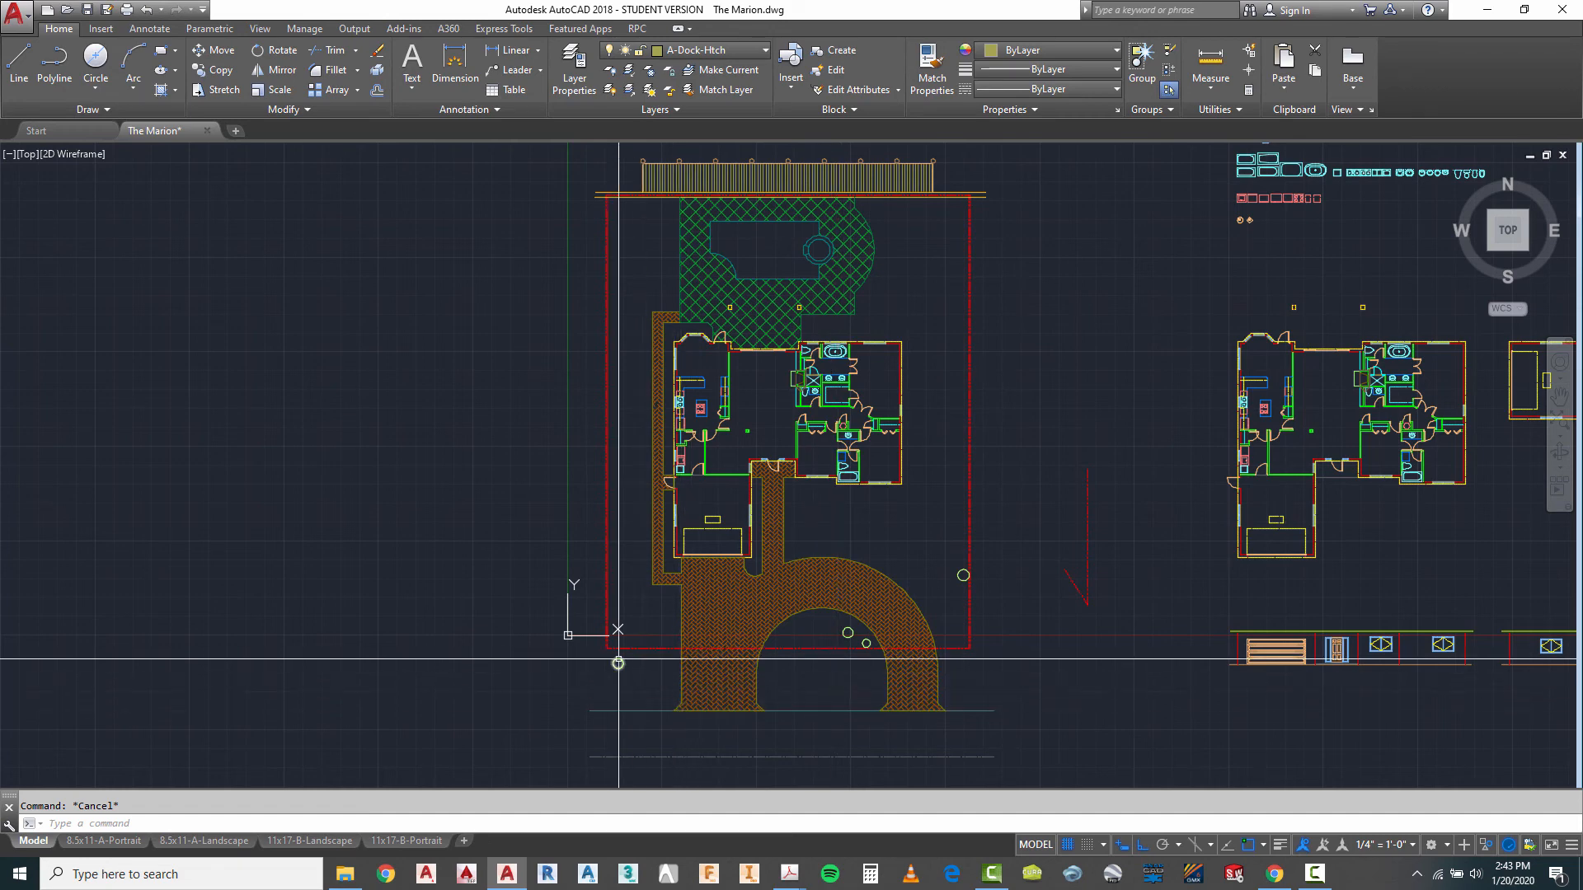
- Copy the spiky palm symbol from the plant library by its centre onto the circle just outside the lot's southwest corner
scroll(932, 619, "down", 4)
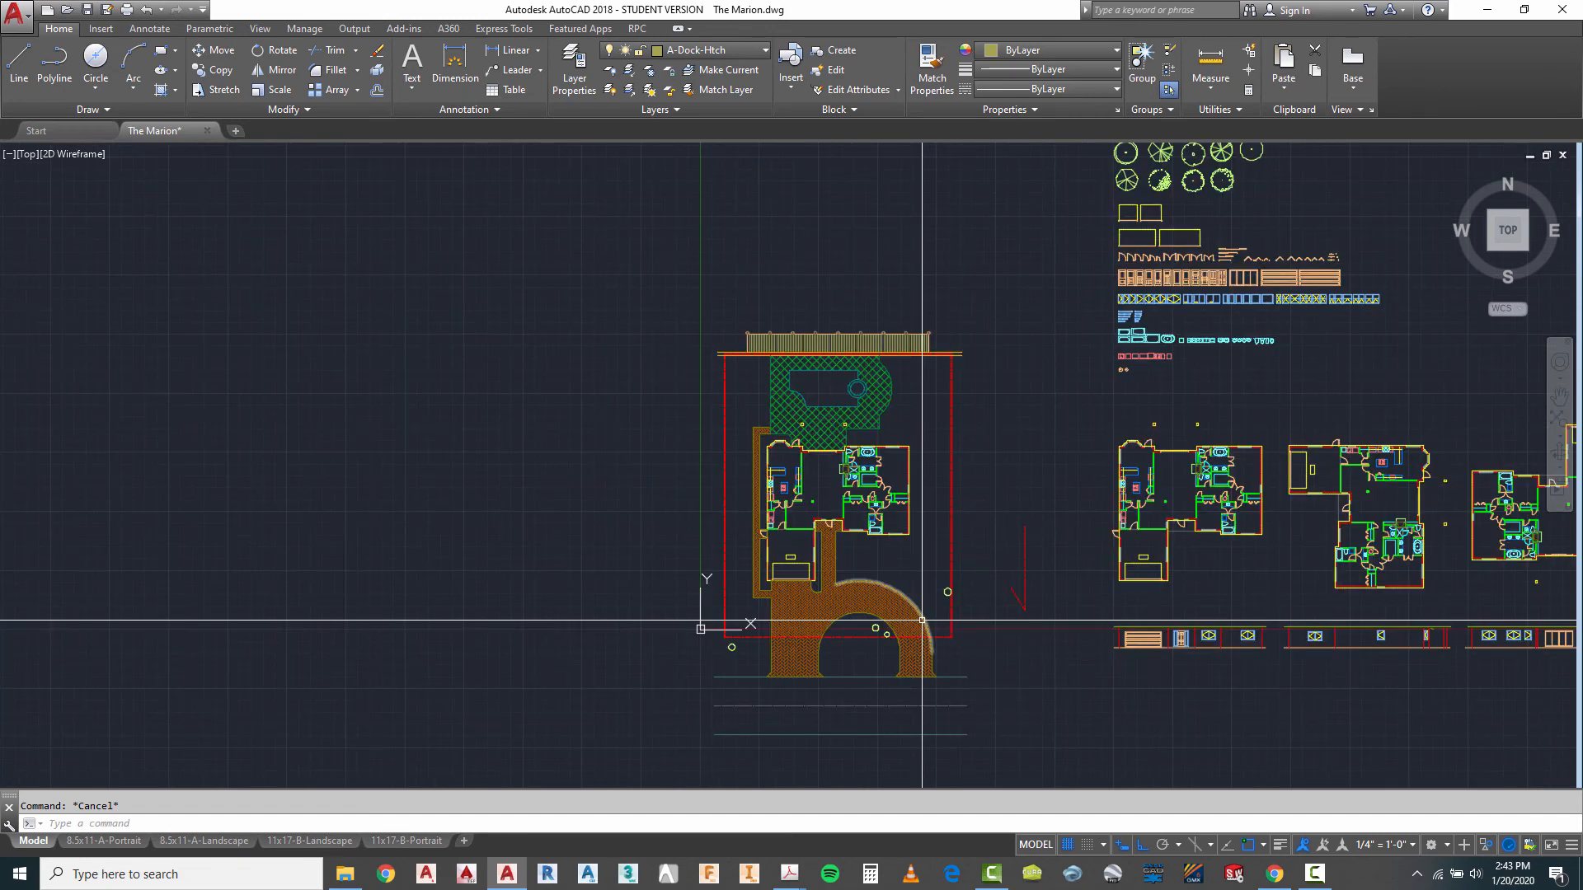
scroll(1123, 279, "up", 5)
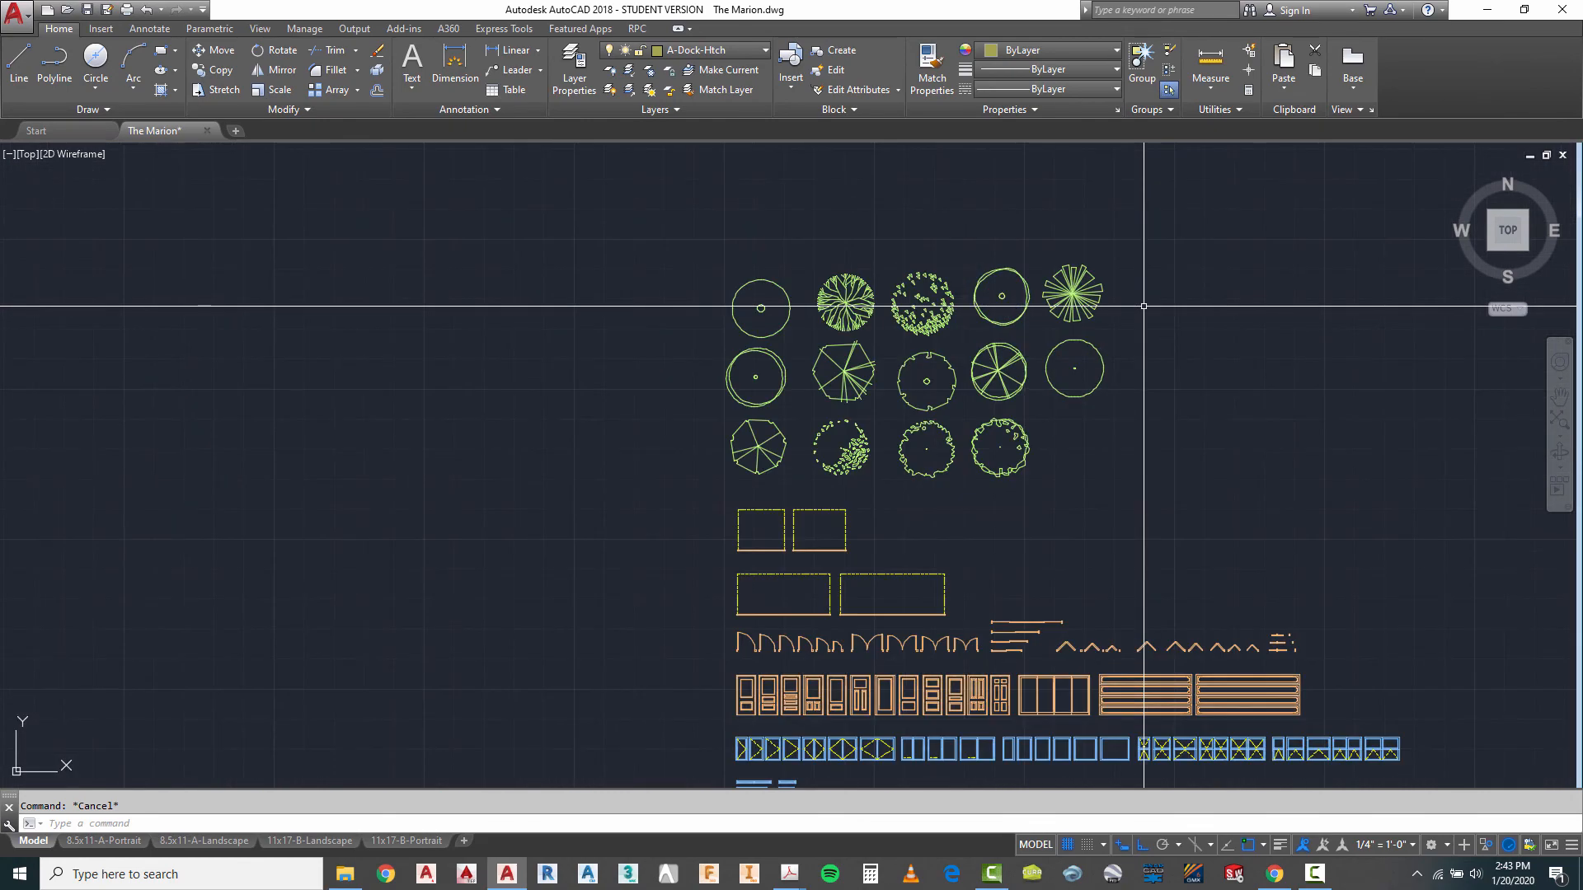
type("copy")
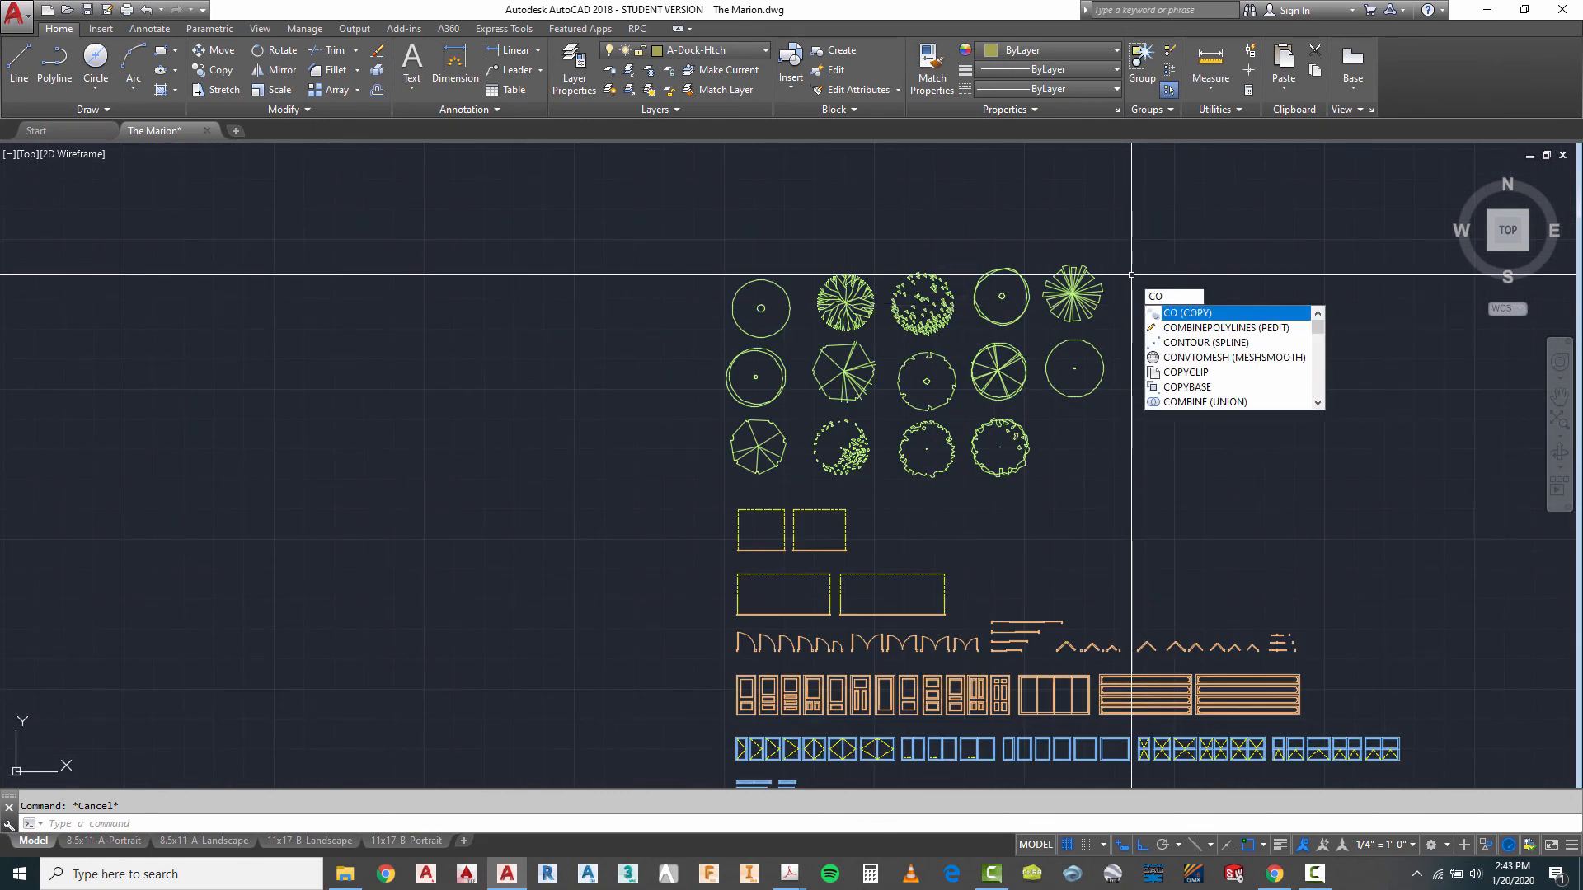
key("Return")
key("Return")
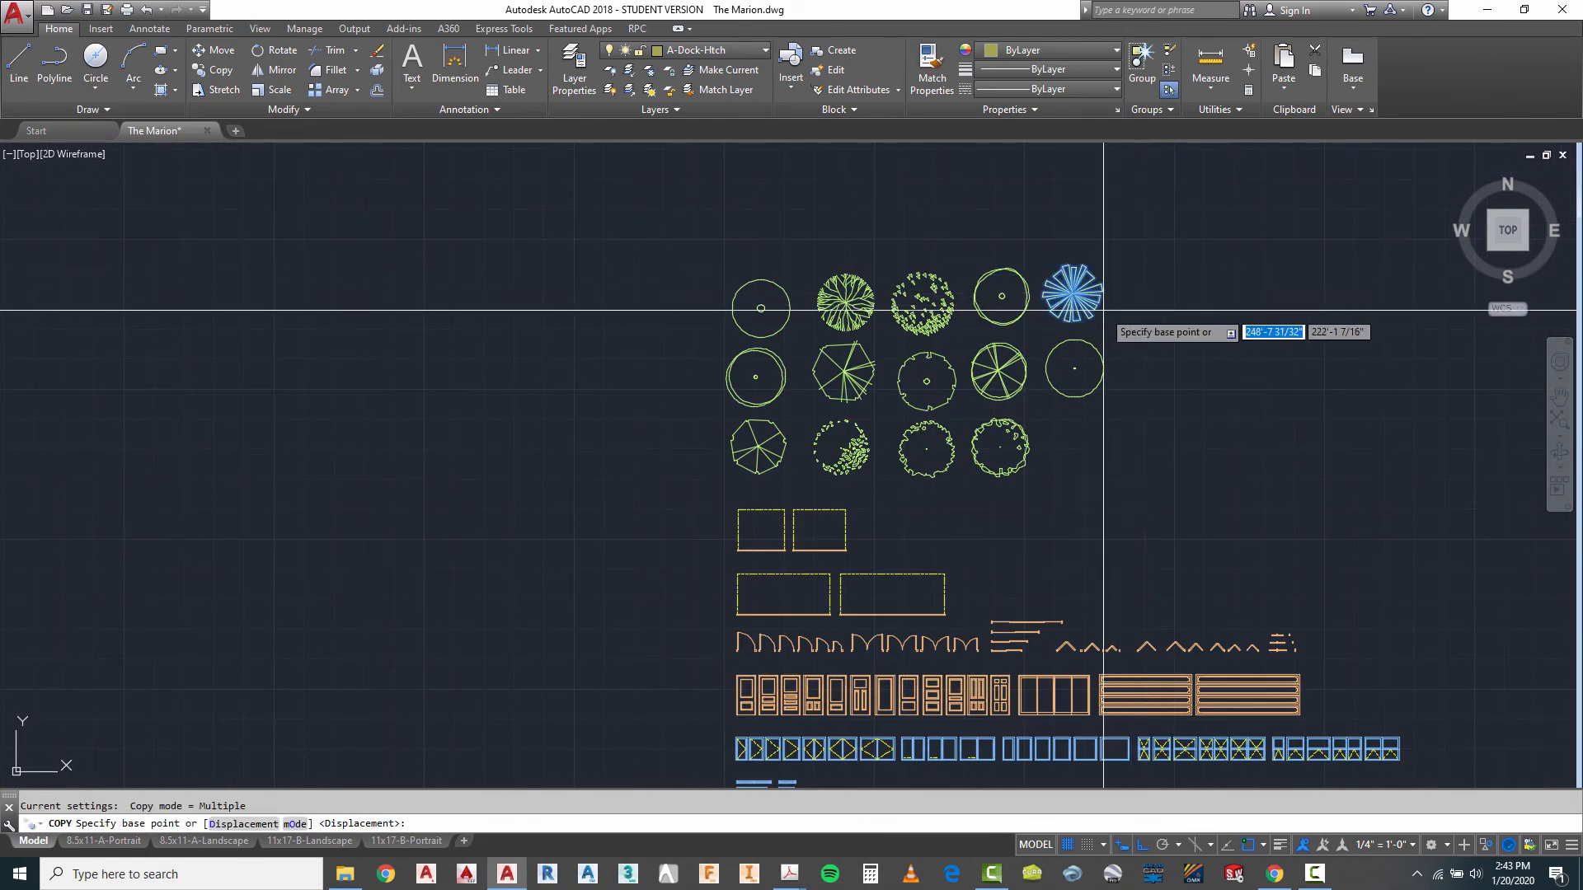
scroll(1130, 300, "up", 9)
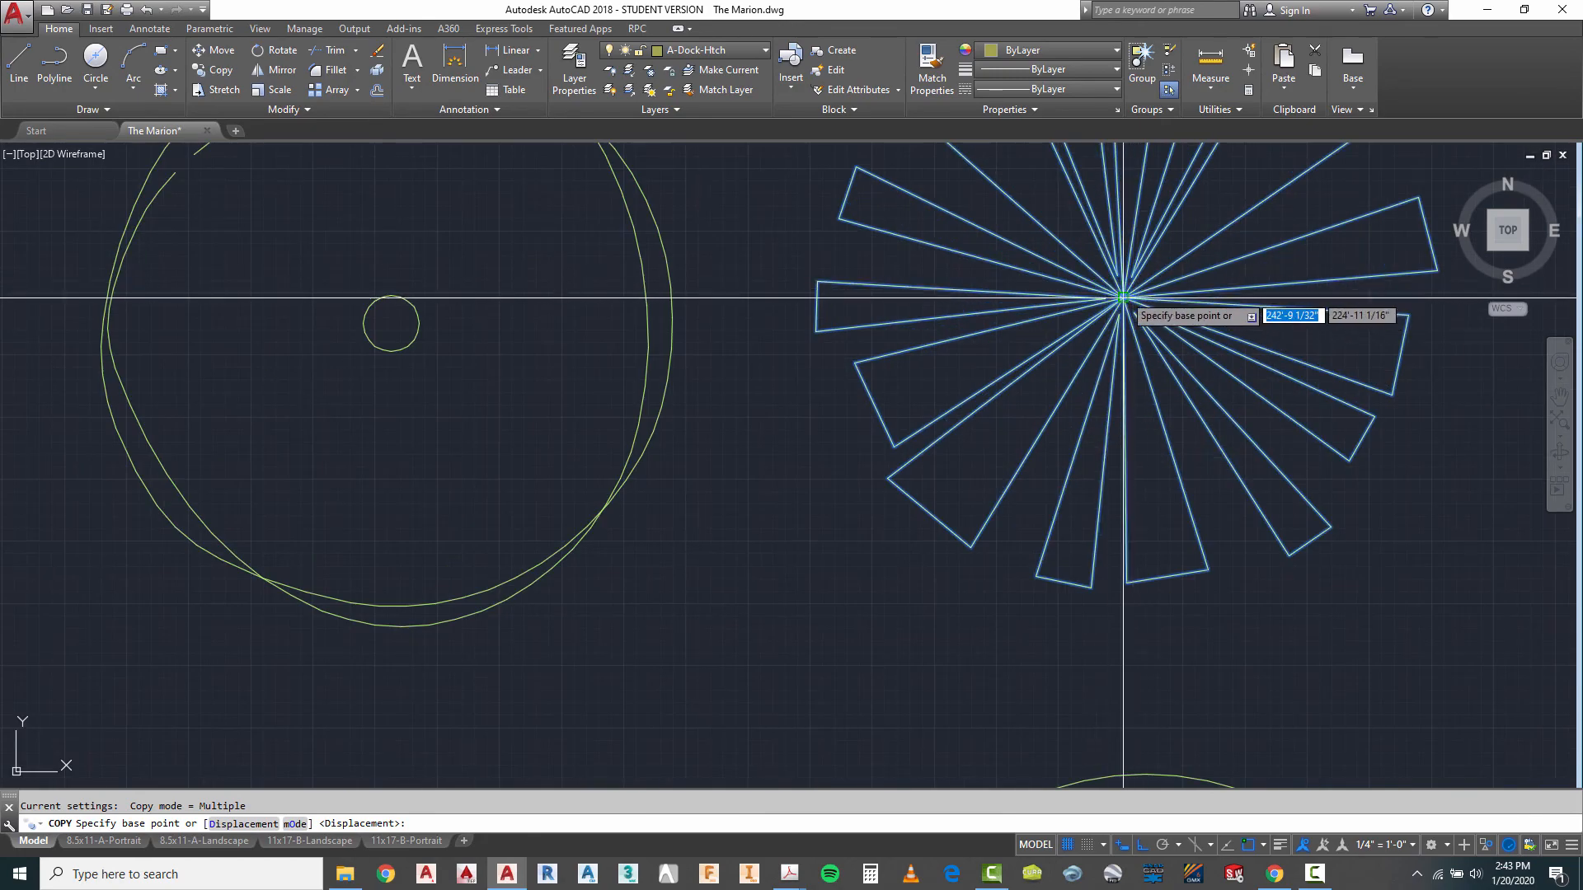
left_click(1138, 301)
scroll(1251, 165, "down", 10)
scroll(1237, 165, "down", 4)
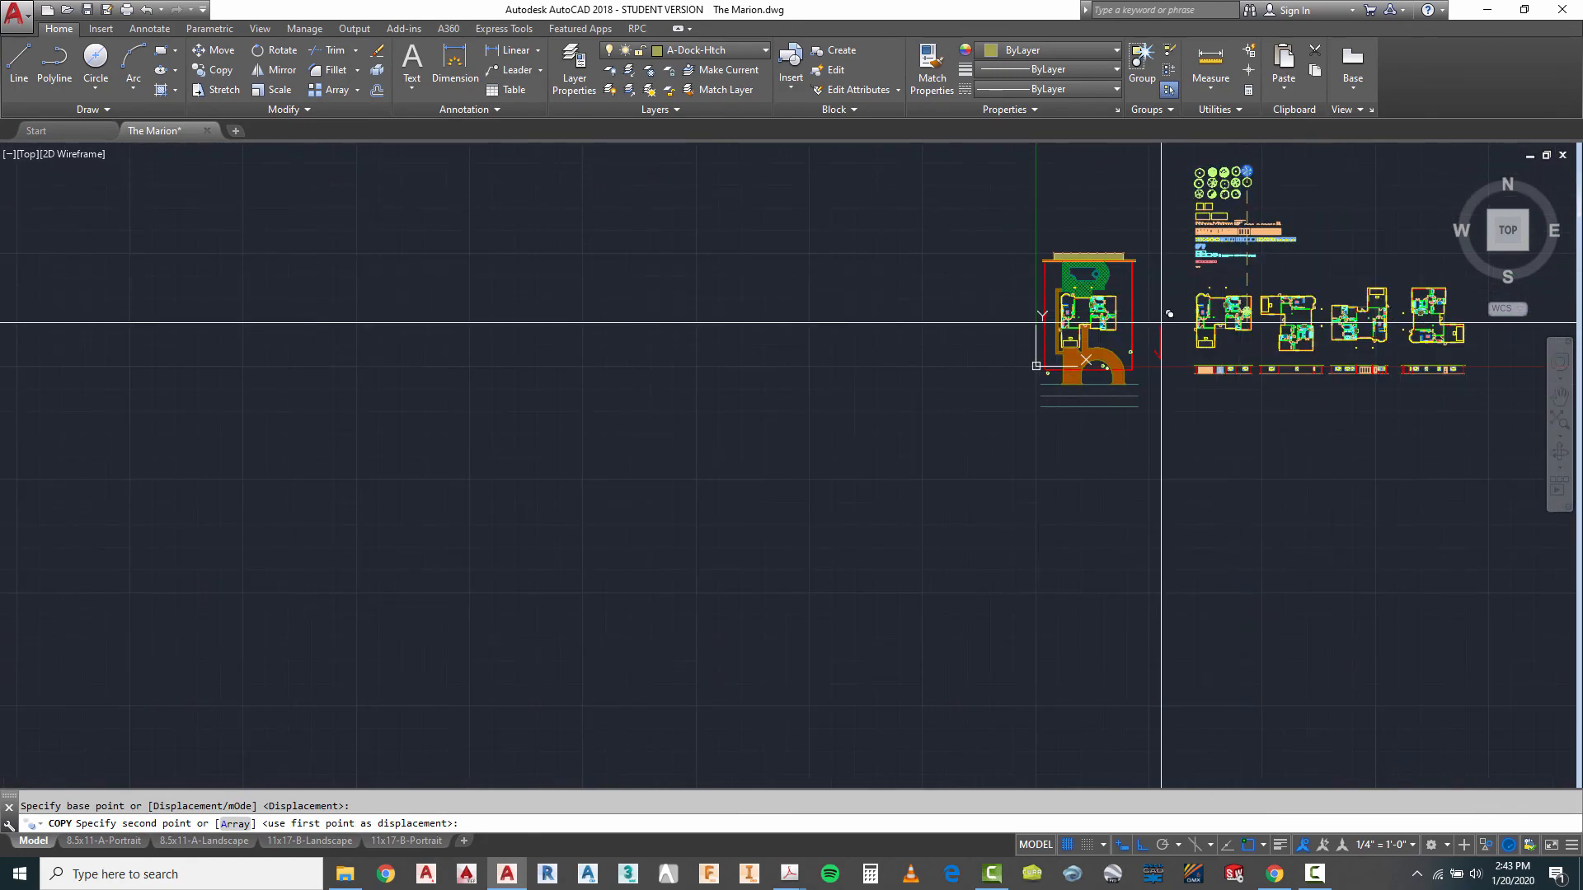
scroll(1064, 351, "up", 9)
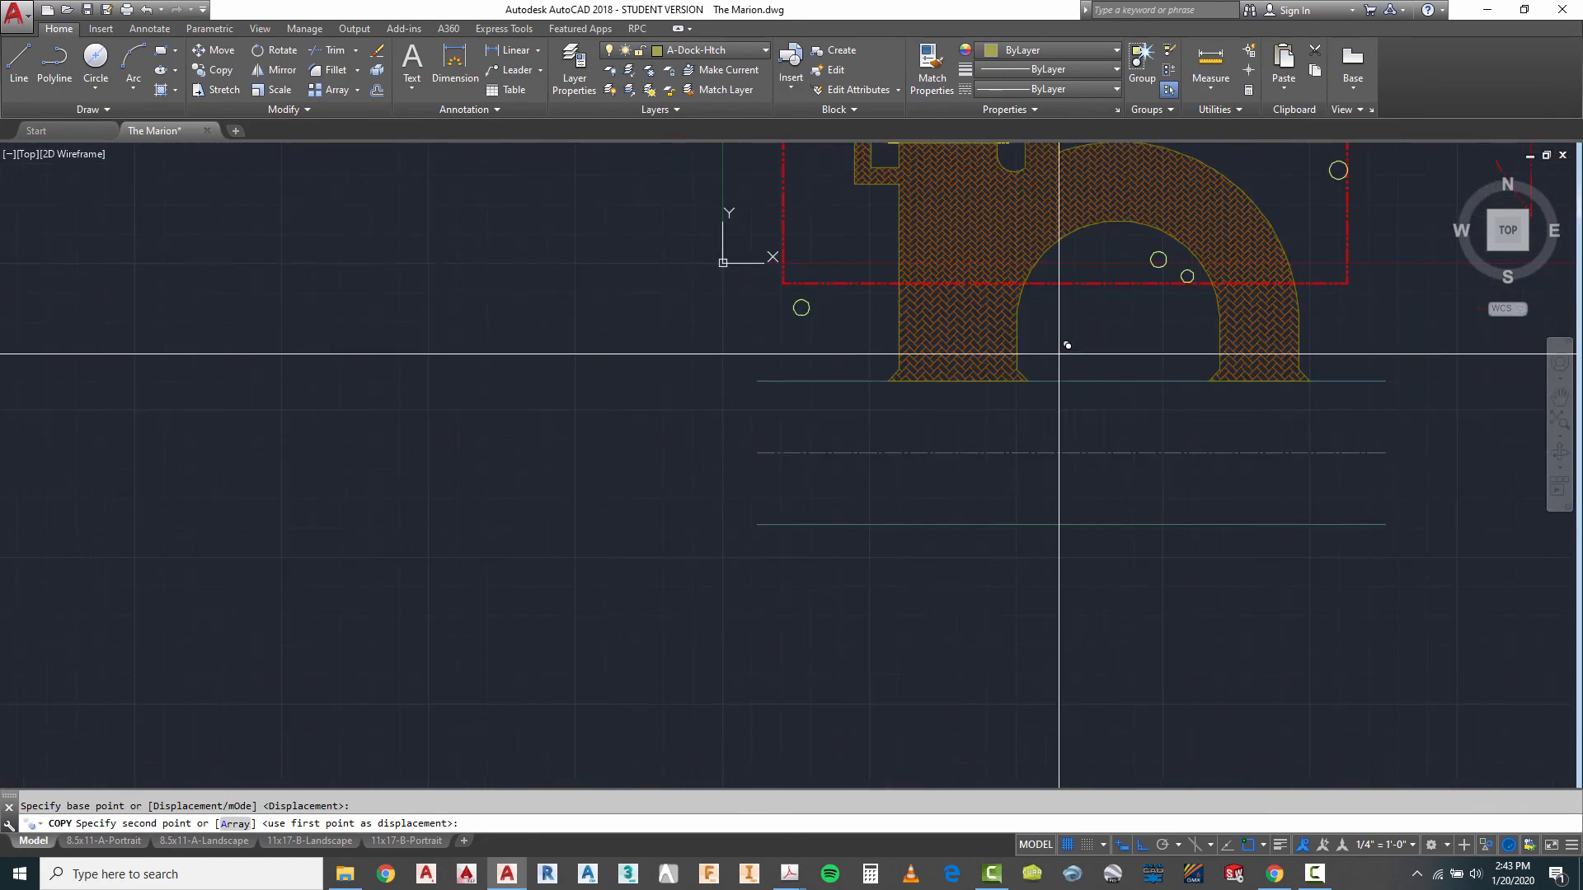
left_click(790, 284)
- Place palm copies on the two circles inside the driveway loop and on the circle at the east property line
scroll(630, 361, "down", 2)
scroll(1006, 282, "up", 4)
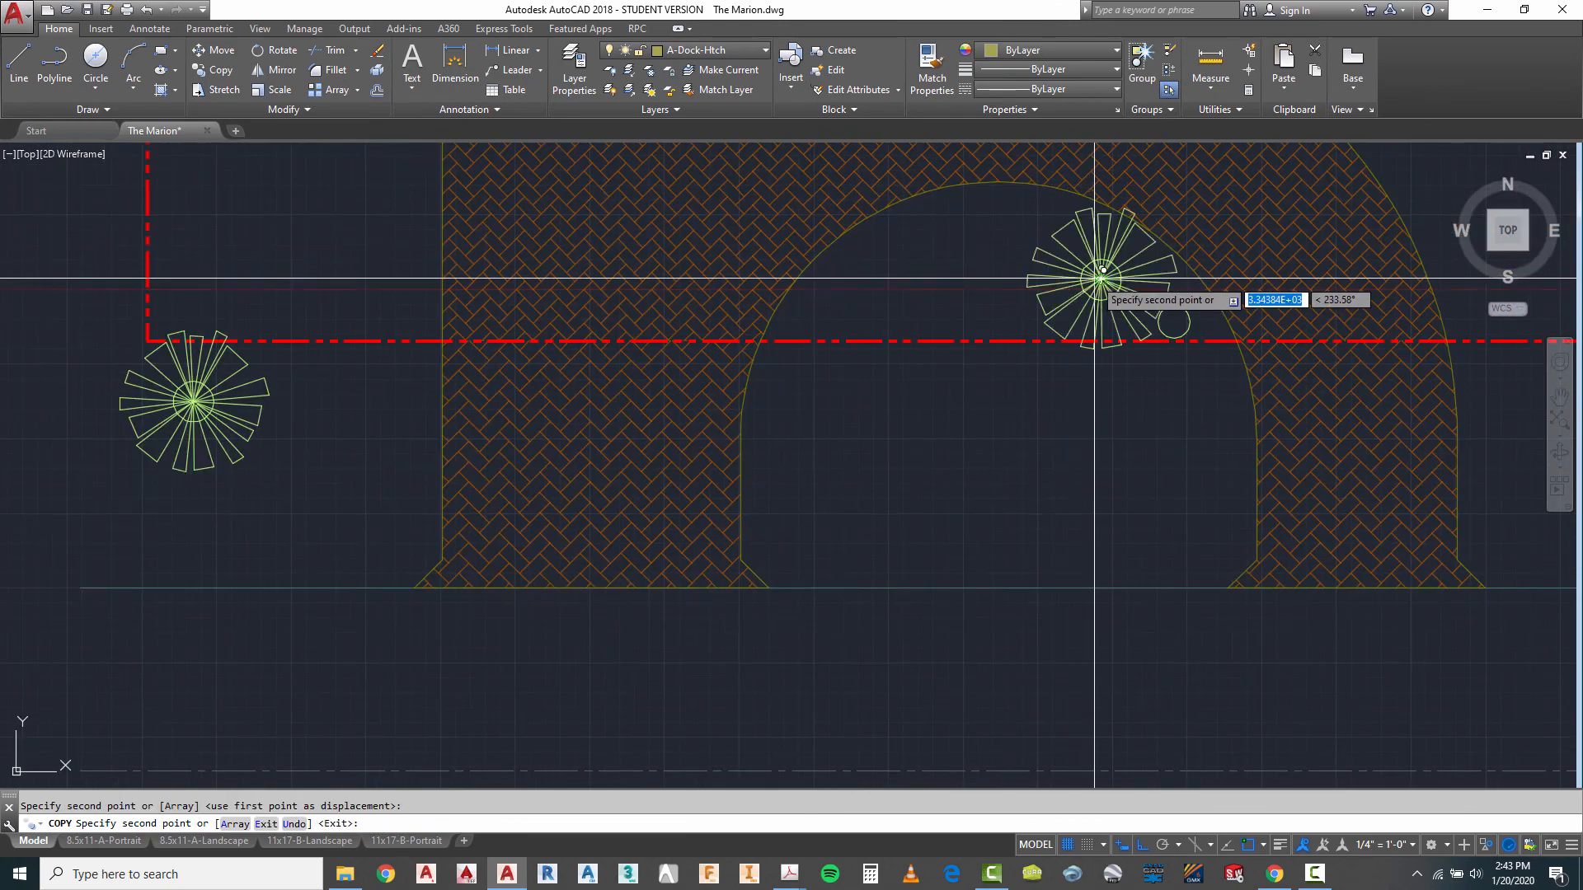
left_click(1103, 277)
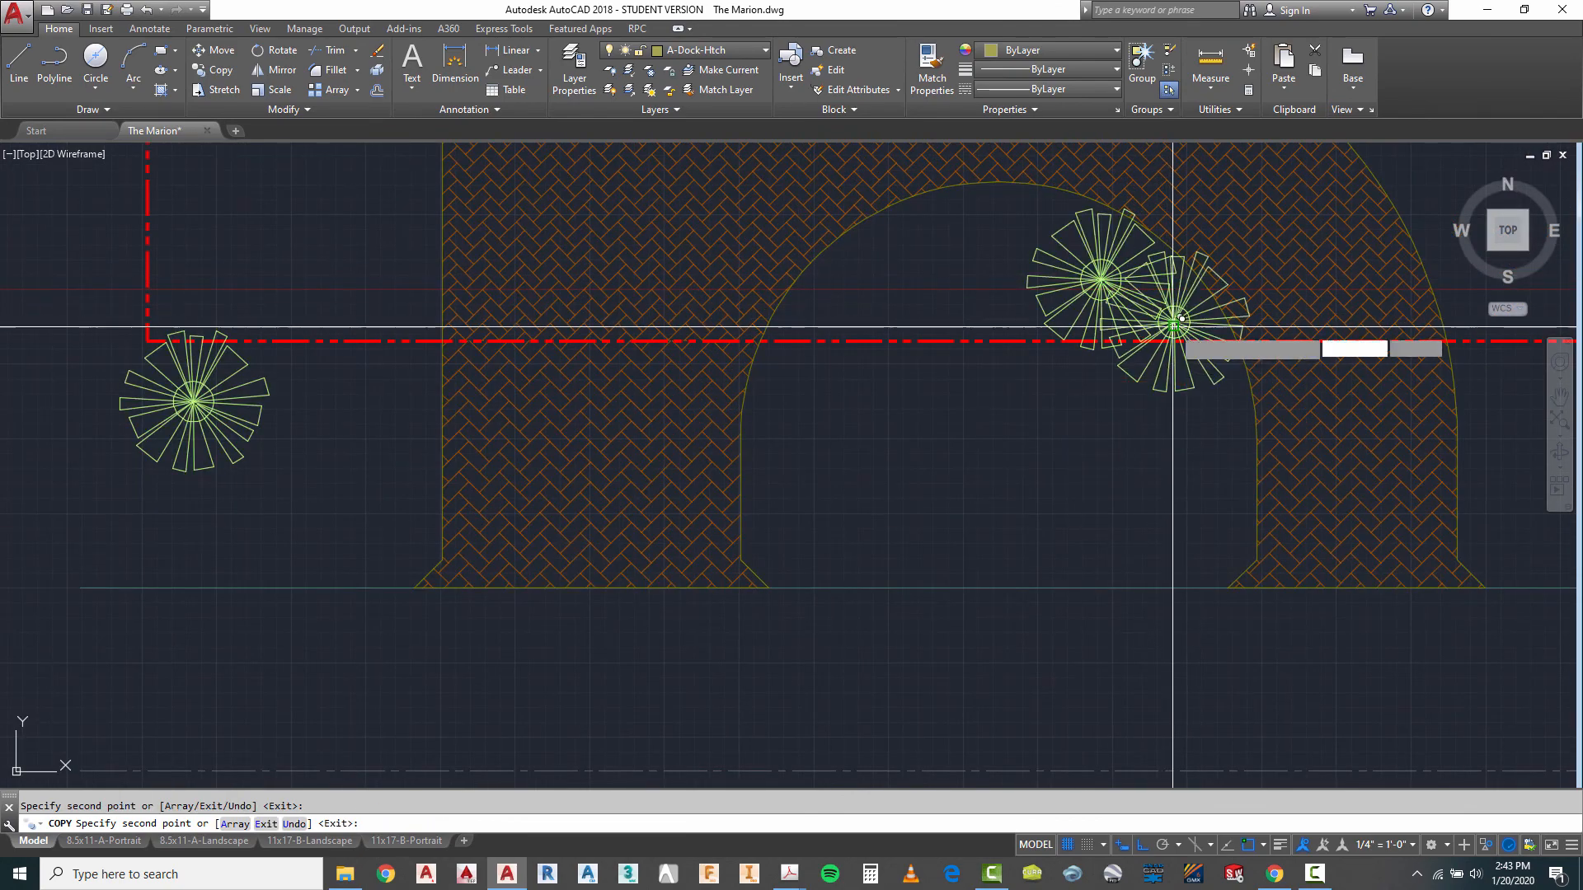
left_click(1172, 326)
scroll(1245, 202, "down", 3)
scroll(1050, 308, "up", 4)
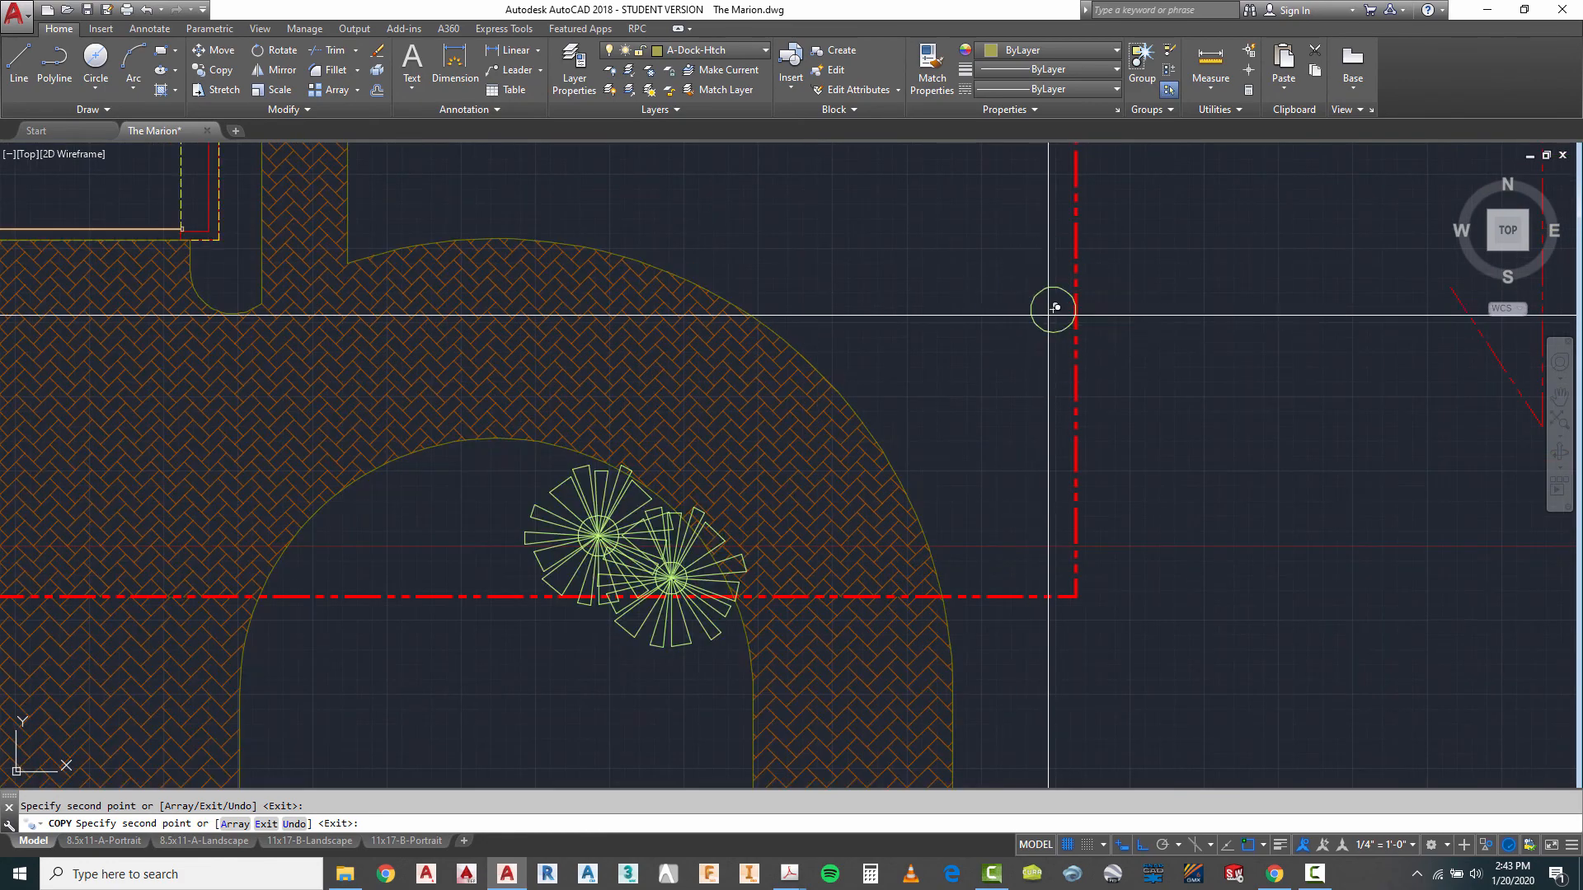
key("Escape")
- Erase the four placeholder circles at the centres of the placed palms
type("e")
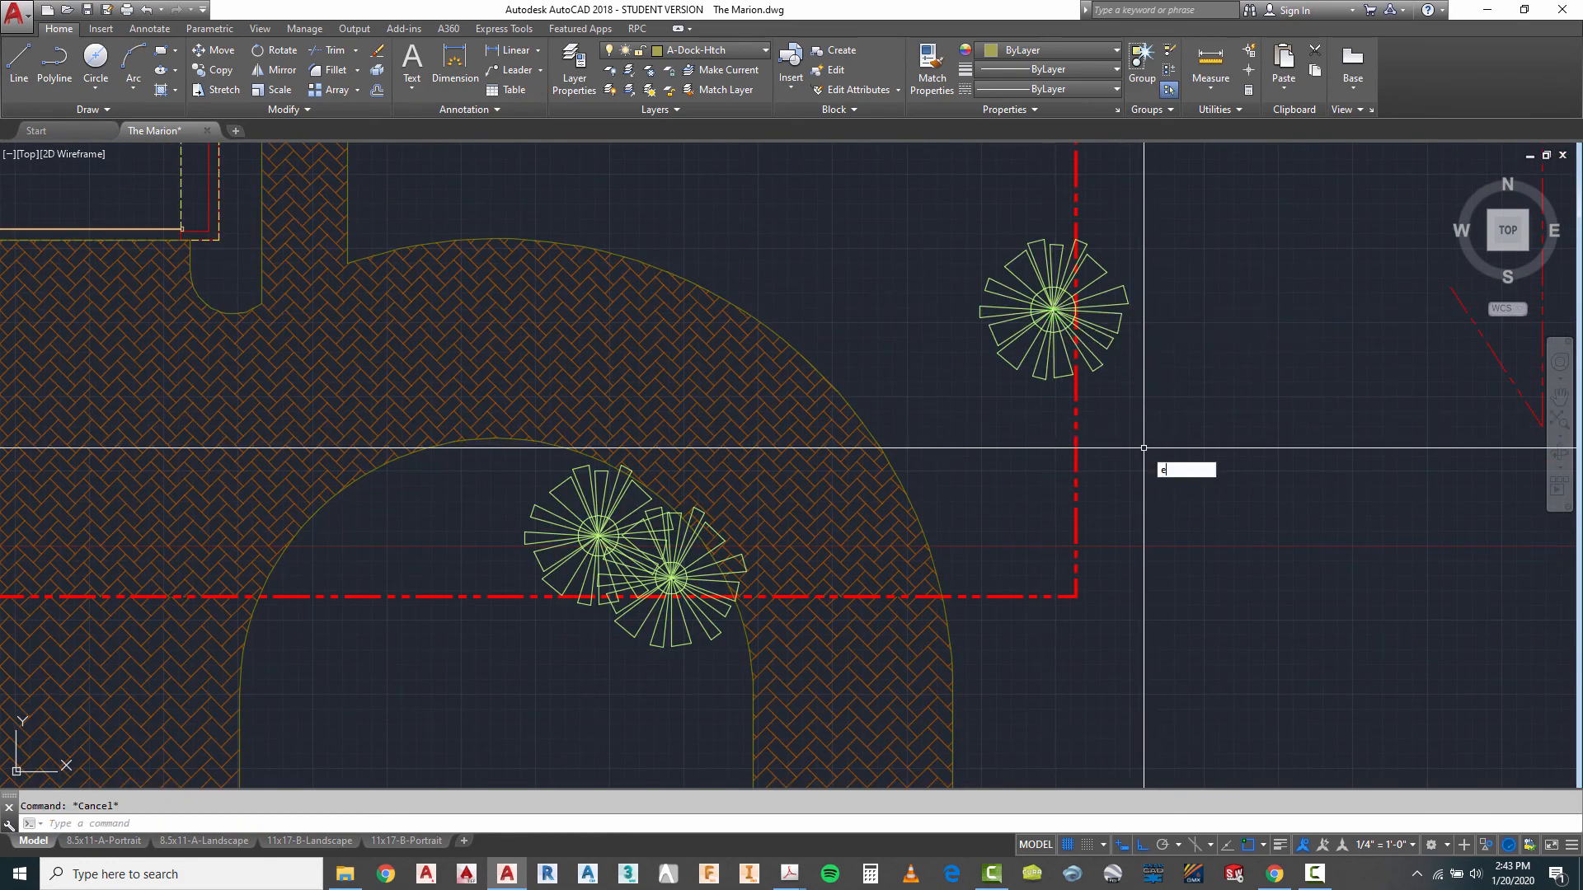
key("Return")
scroll(1033, 339, "up", 4)
left_click(1062, 281)
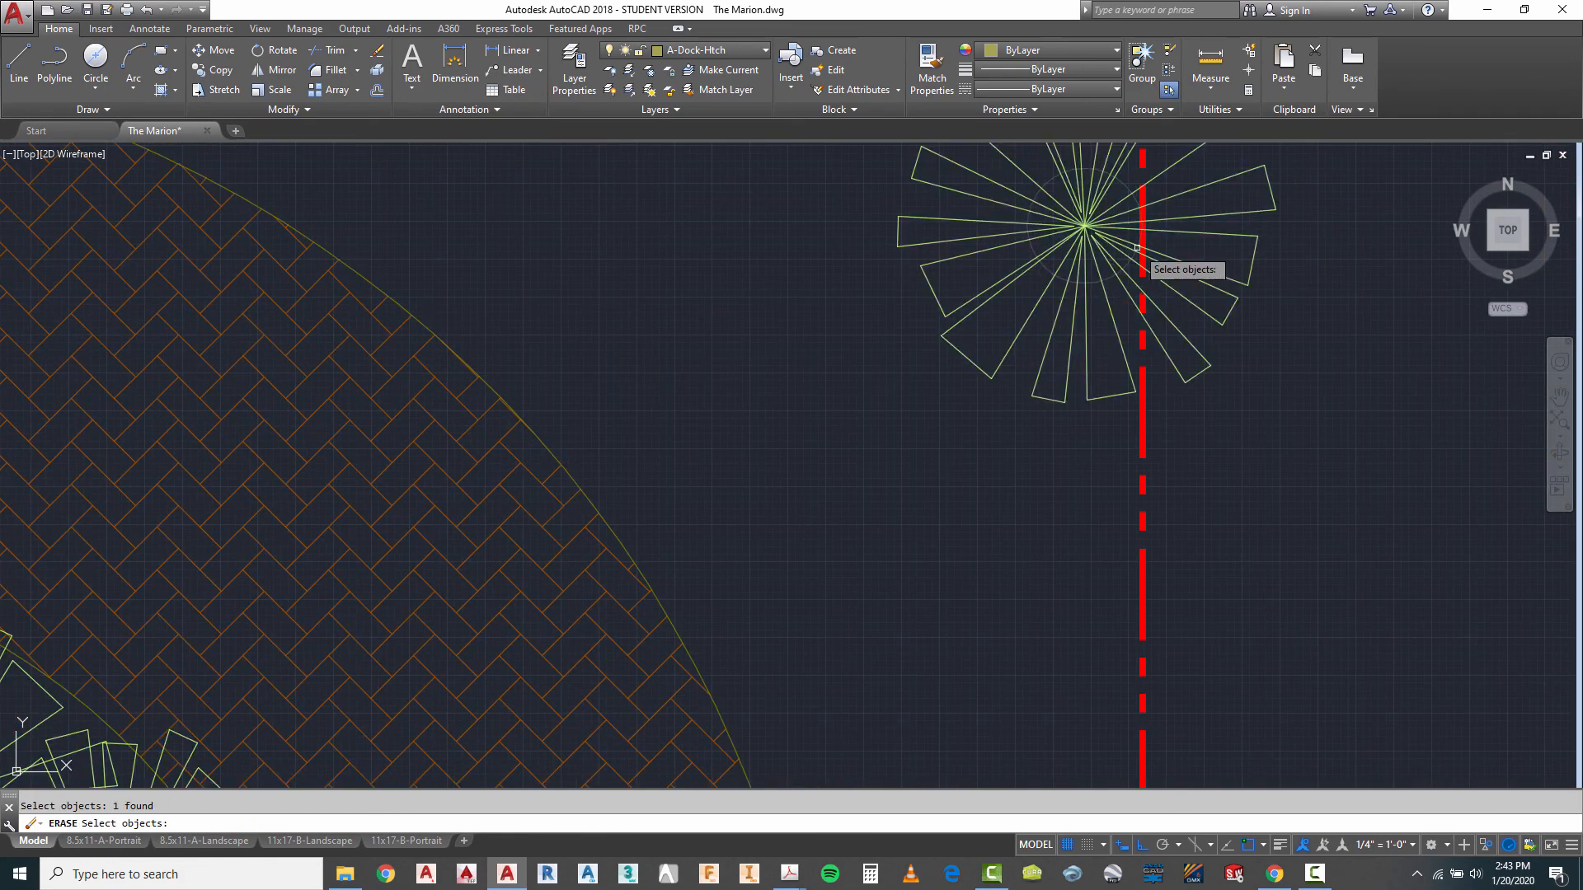
scroll(1137, 248, "down", 5)
scroll(1038, 395, "up", 7)
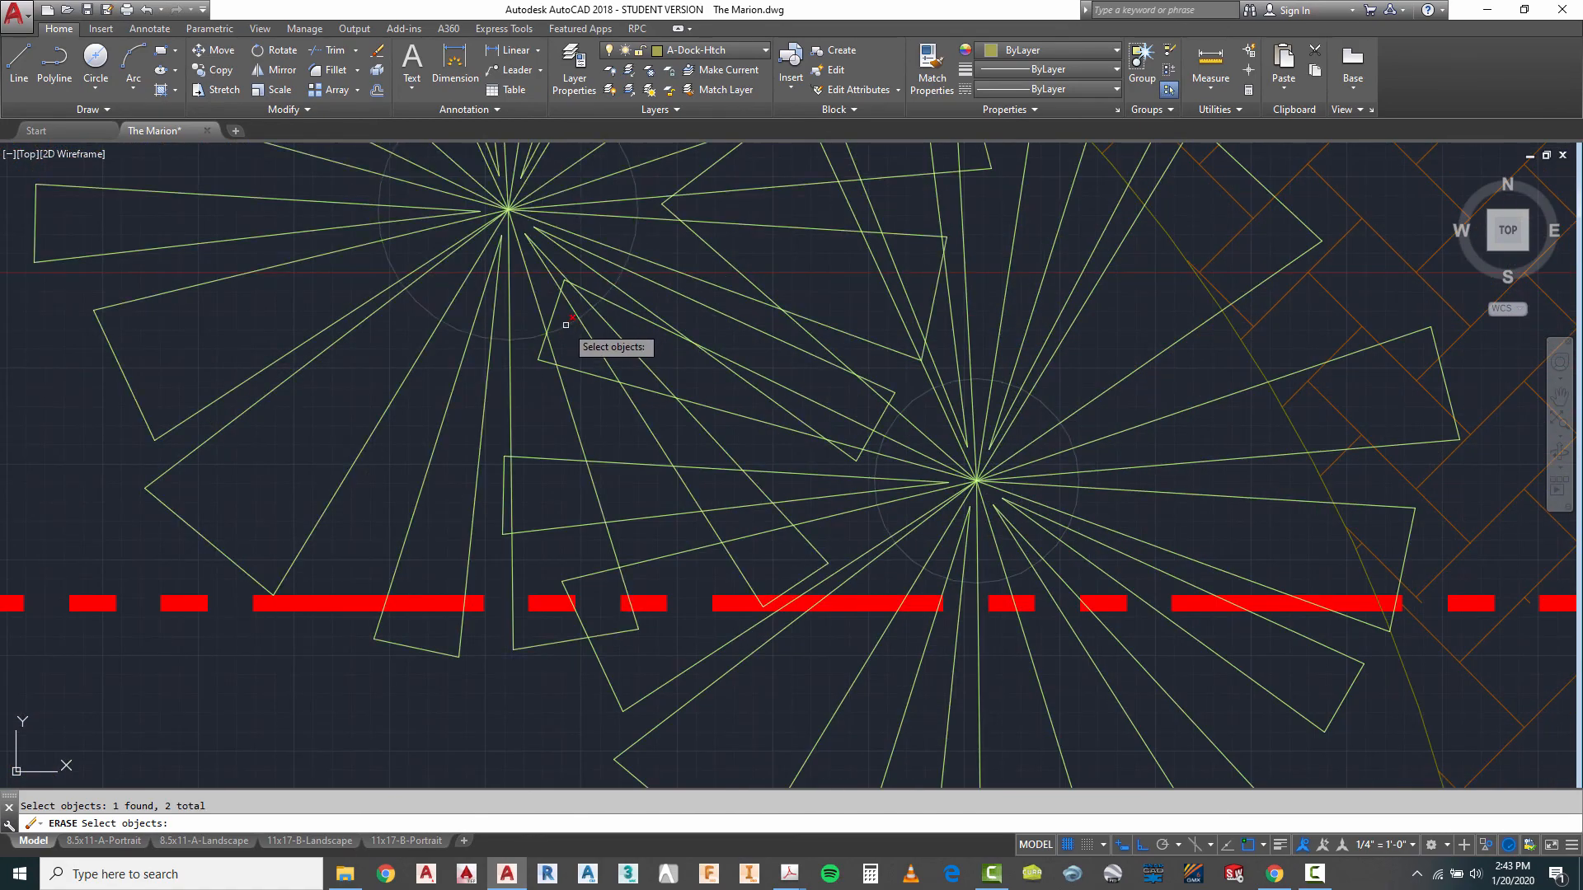
scroll(1135, 247, "down", 7)
scroll(153, 389, "up", 7)
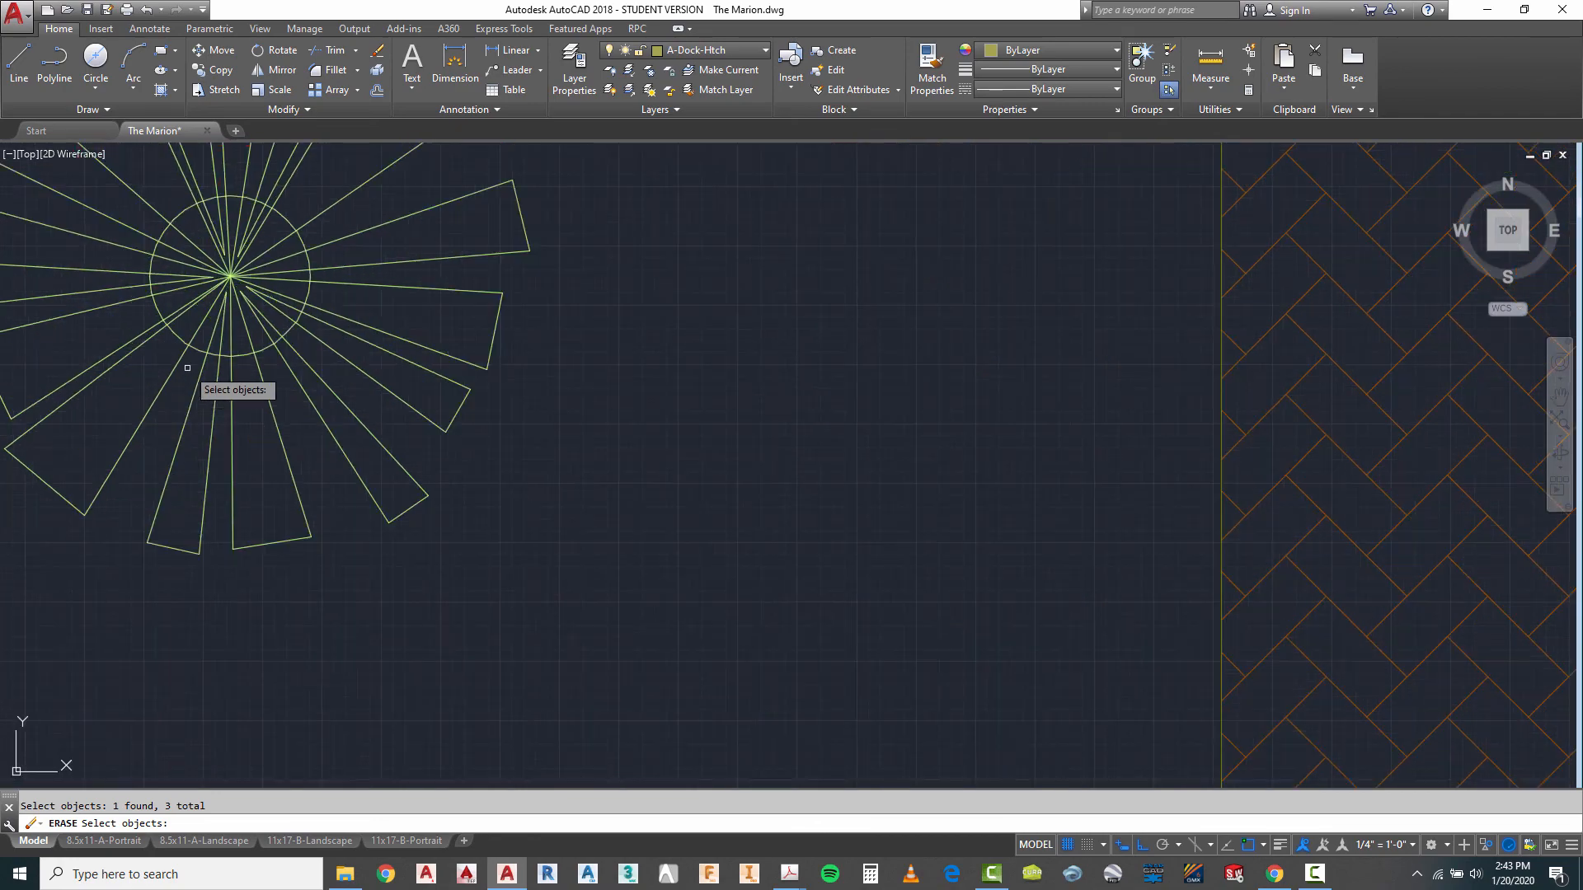
scroll(662, 438, "down", 7)
key("Escape")
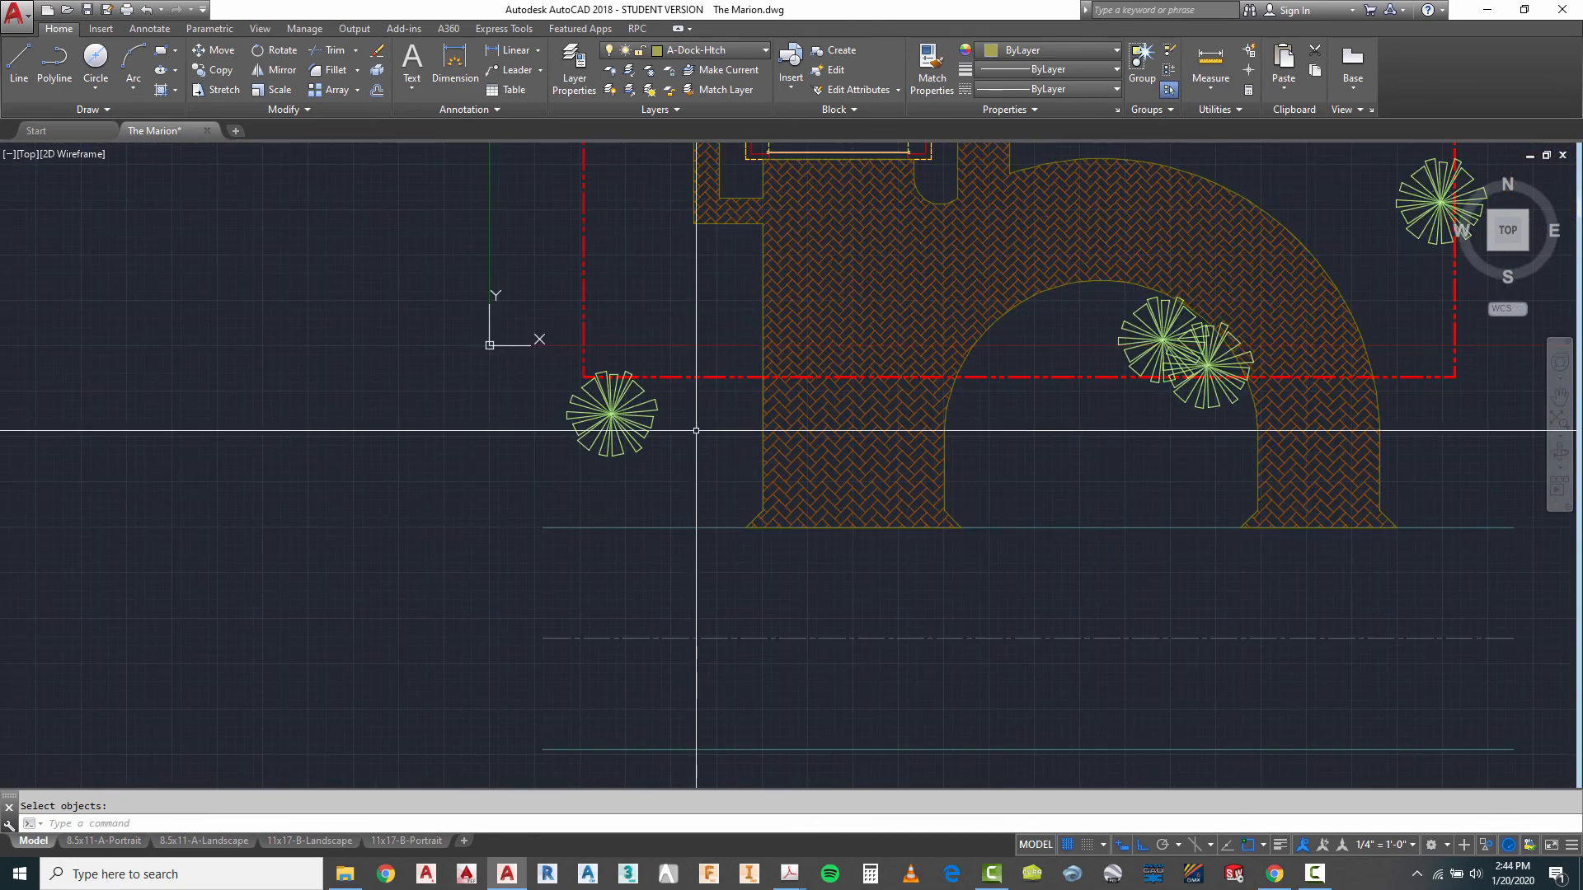
- Scale the palm at the lot's southwest corner by a factor of 1.5 about its centre
scroll(605, 474, "down", 4)
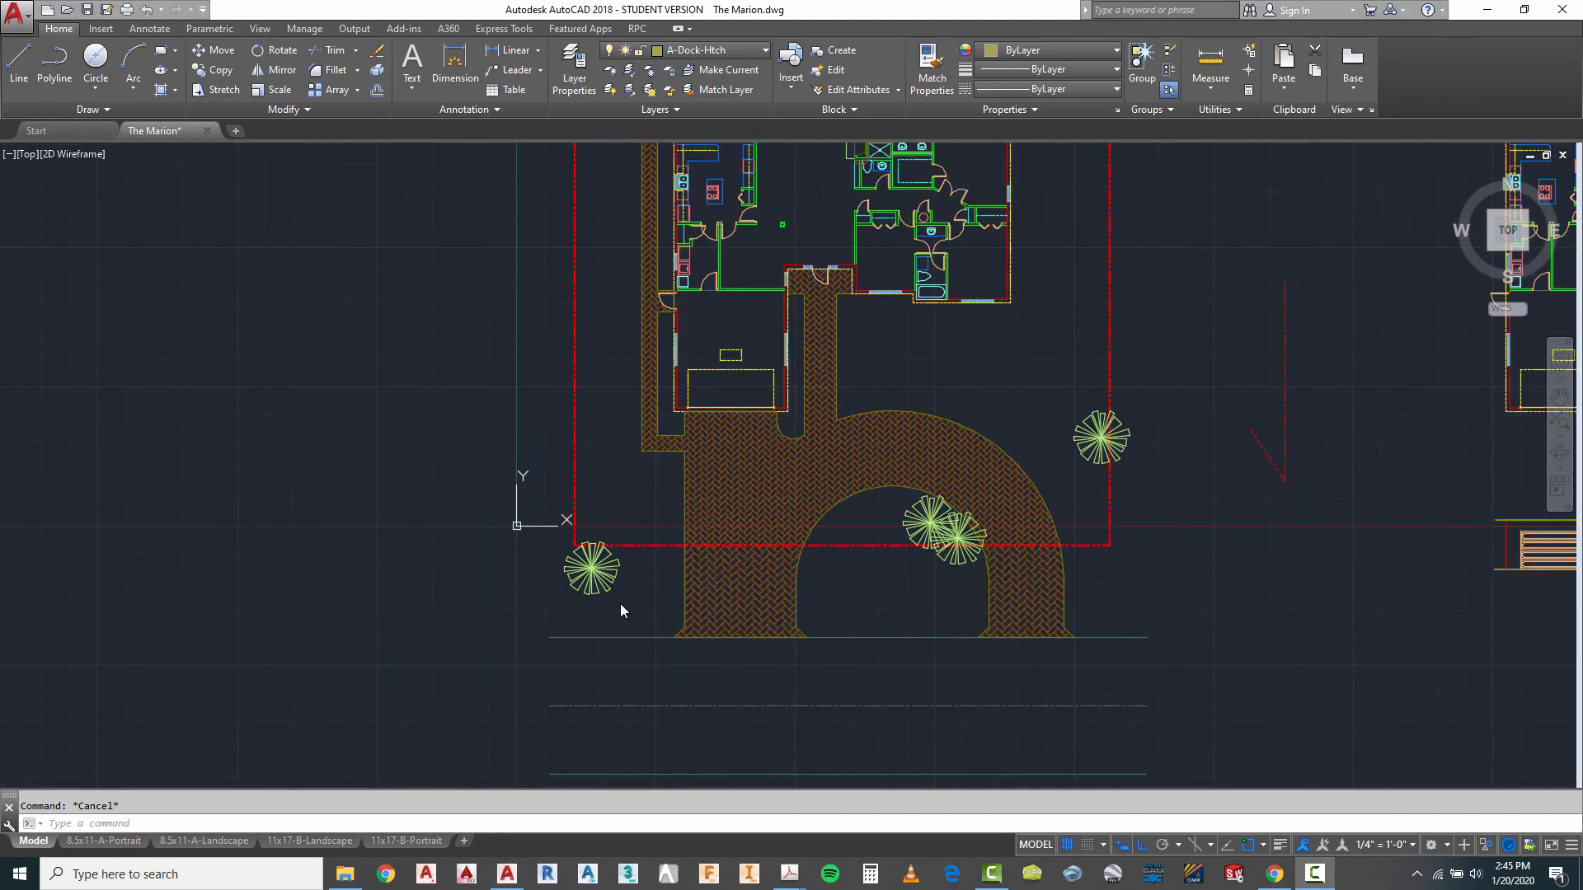
scroll(621, 606, "up", 2)
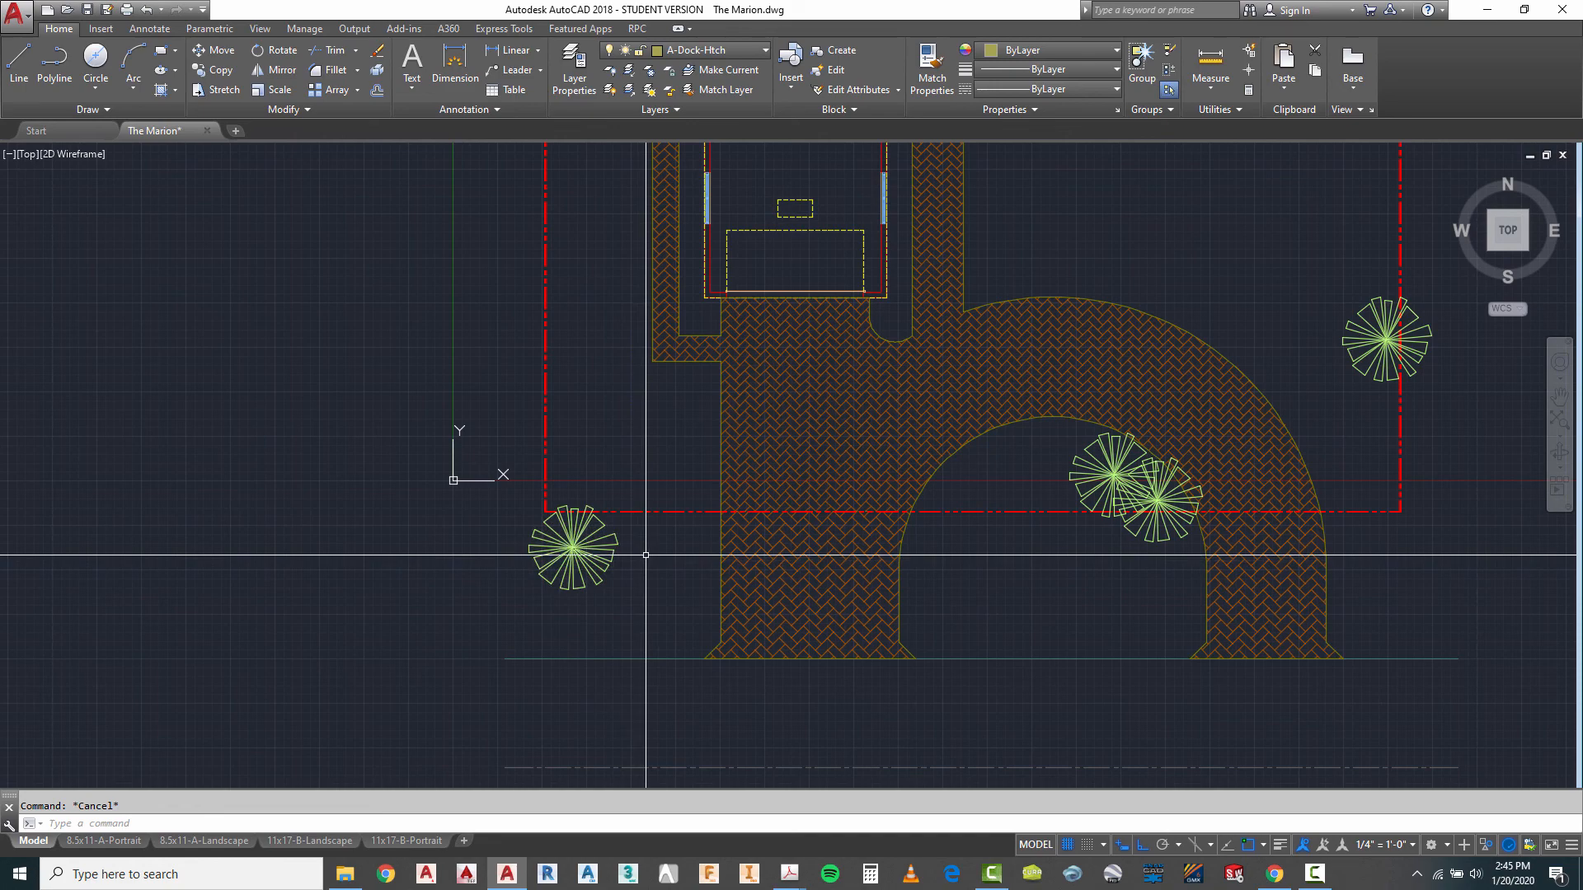
type("sc")
key("Return")
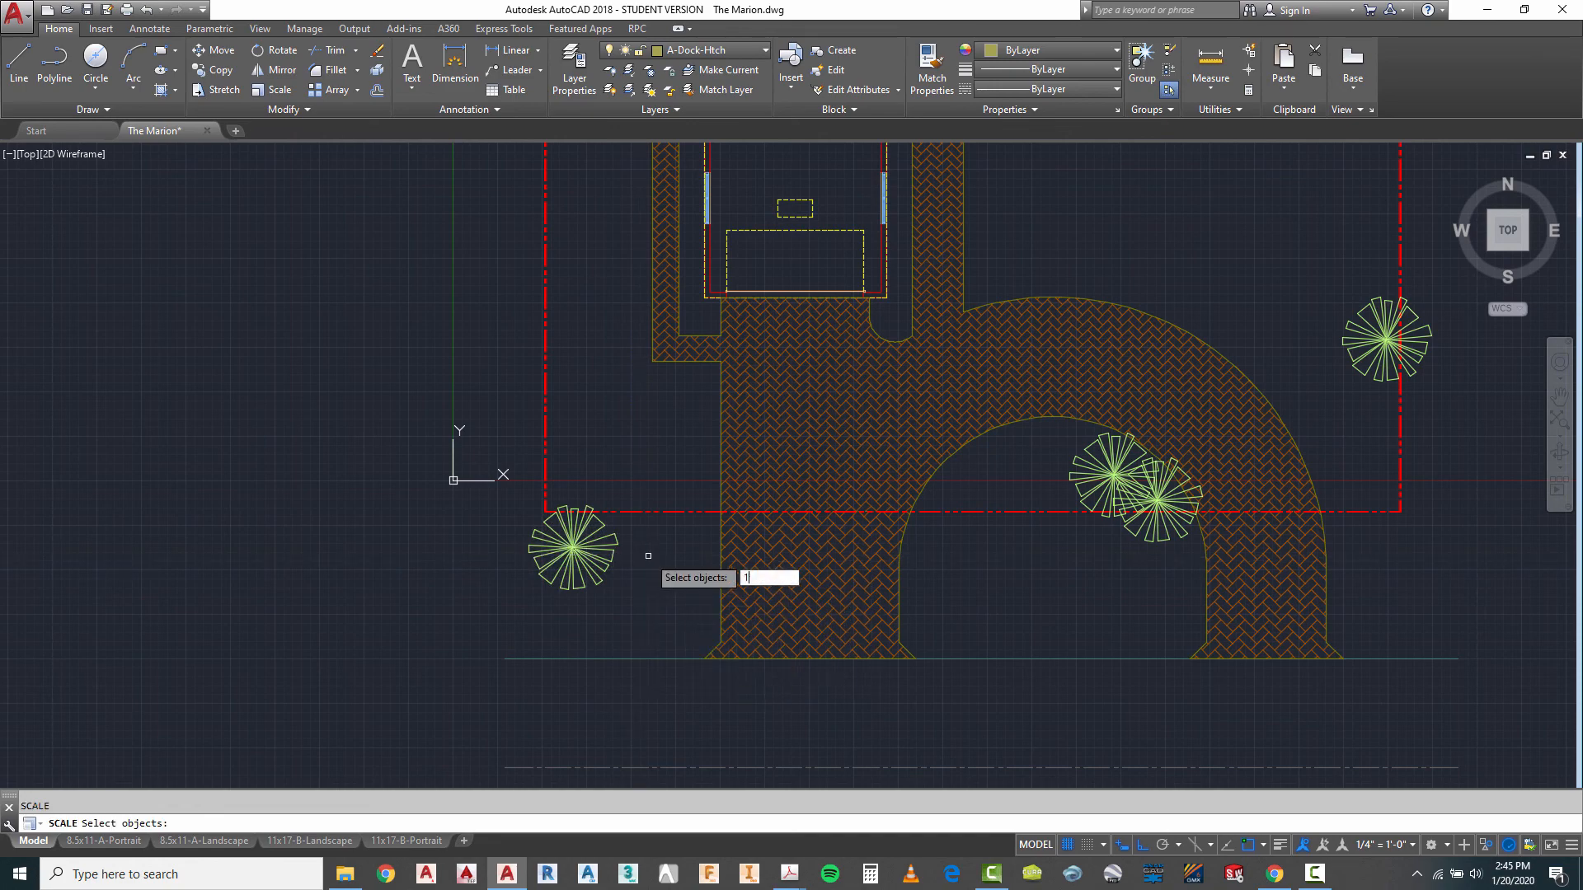
left_click(528, 618)
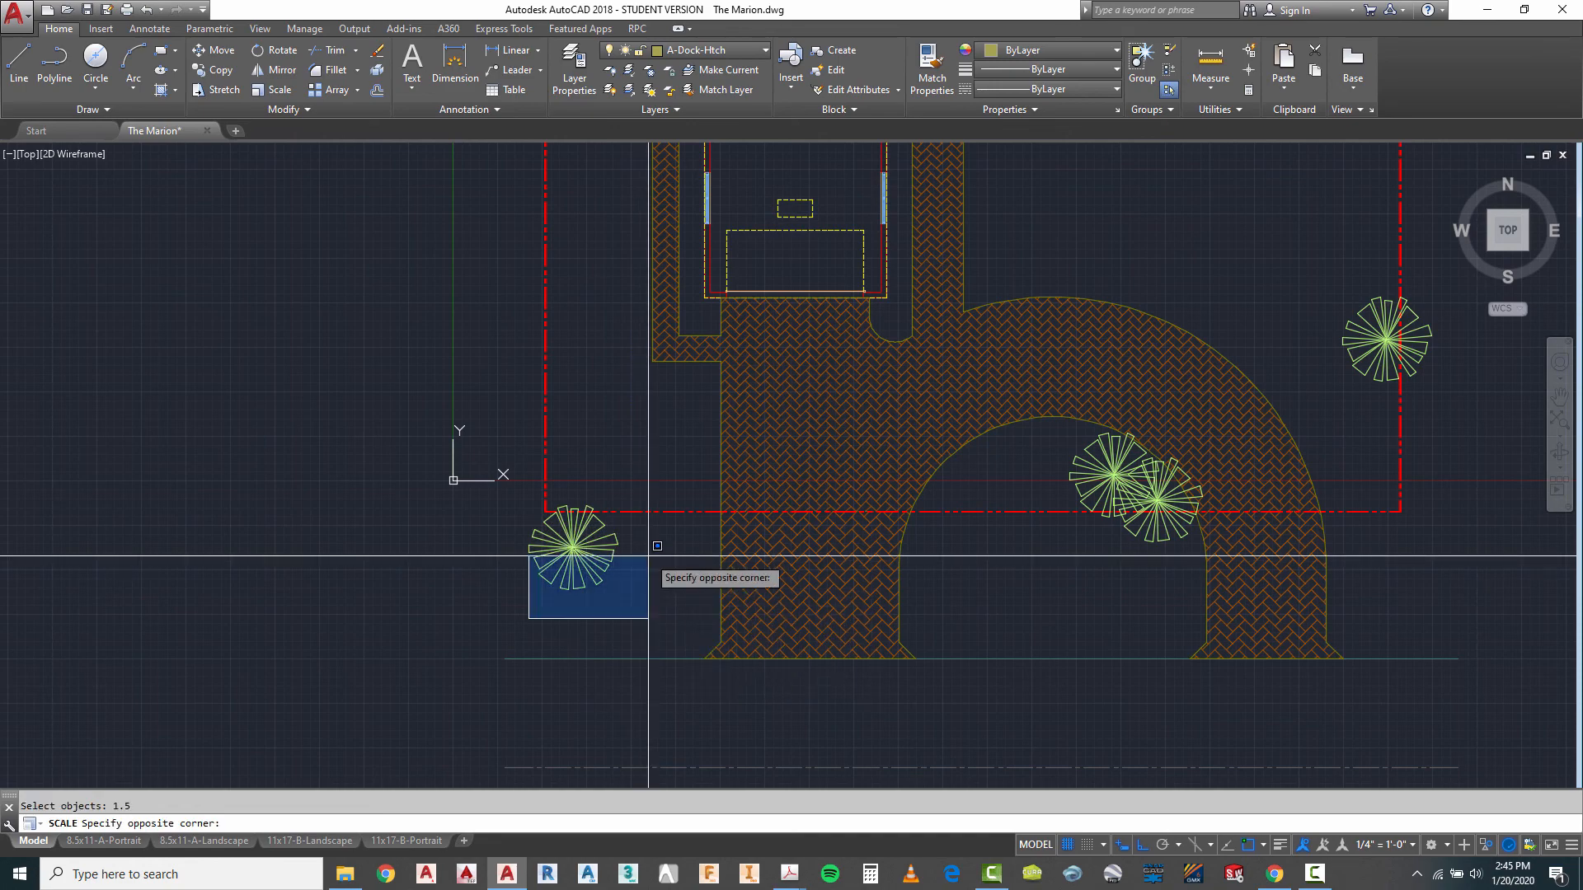
left_click(634, 542)
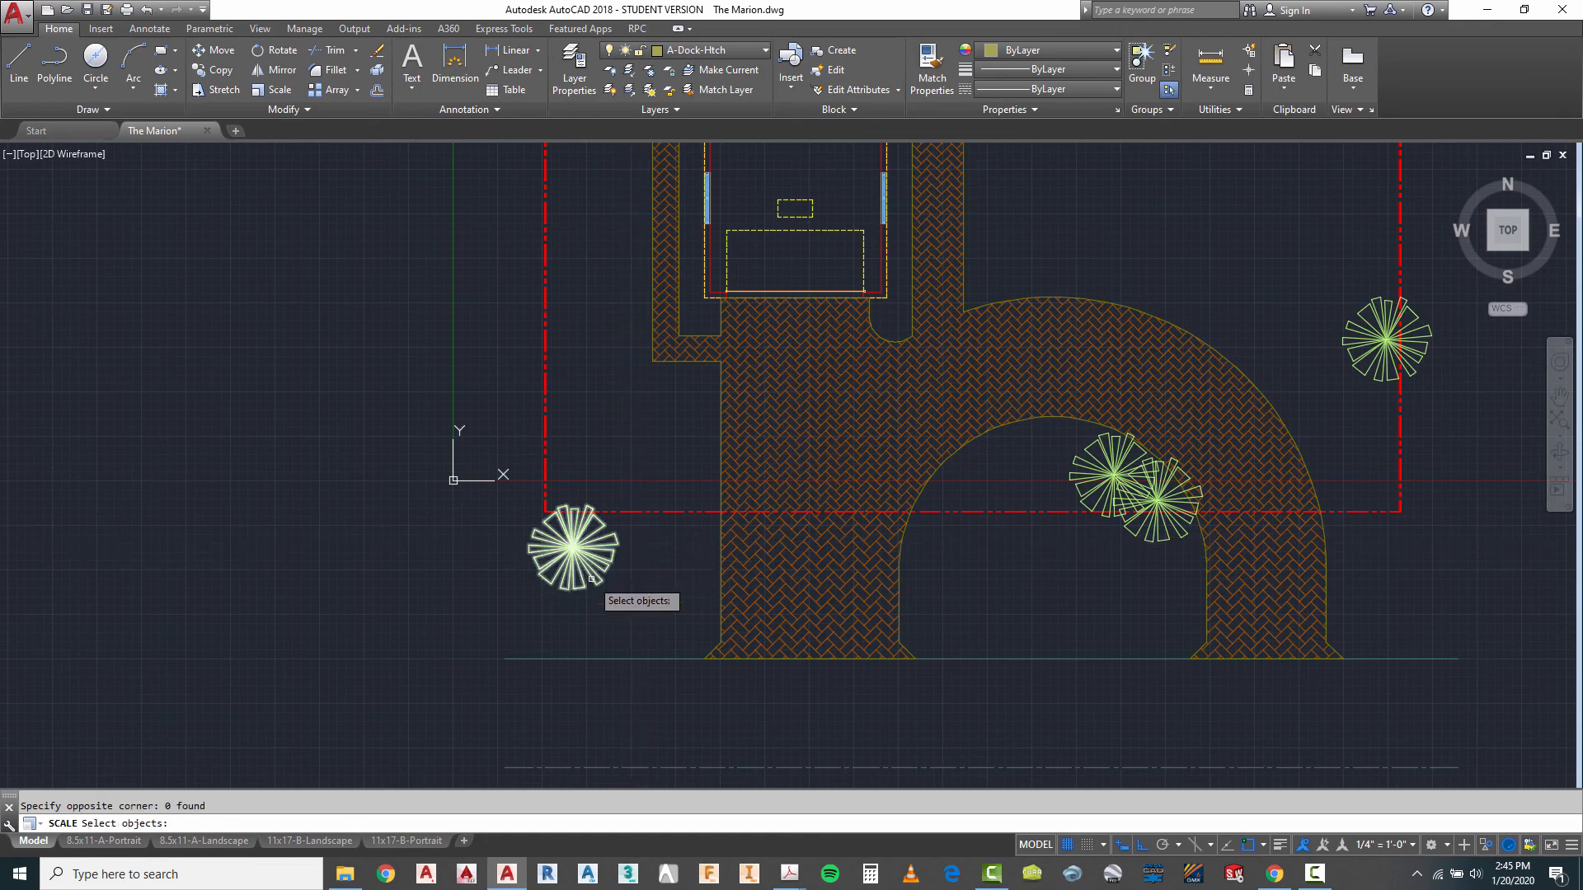
scroll(572, 548, "up", 4)
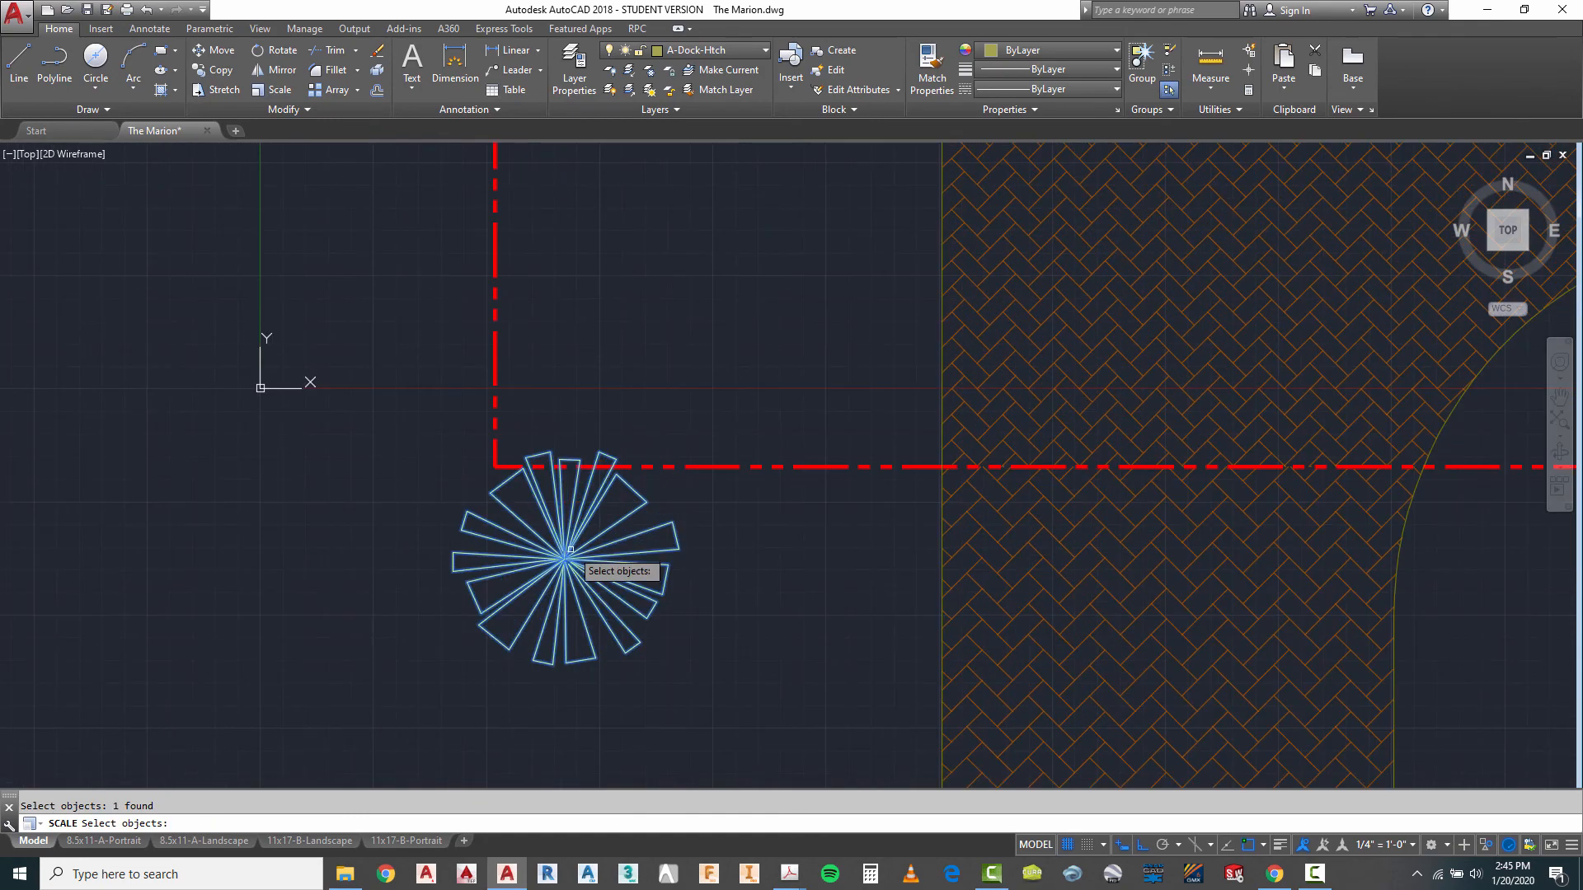
key("Return")
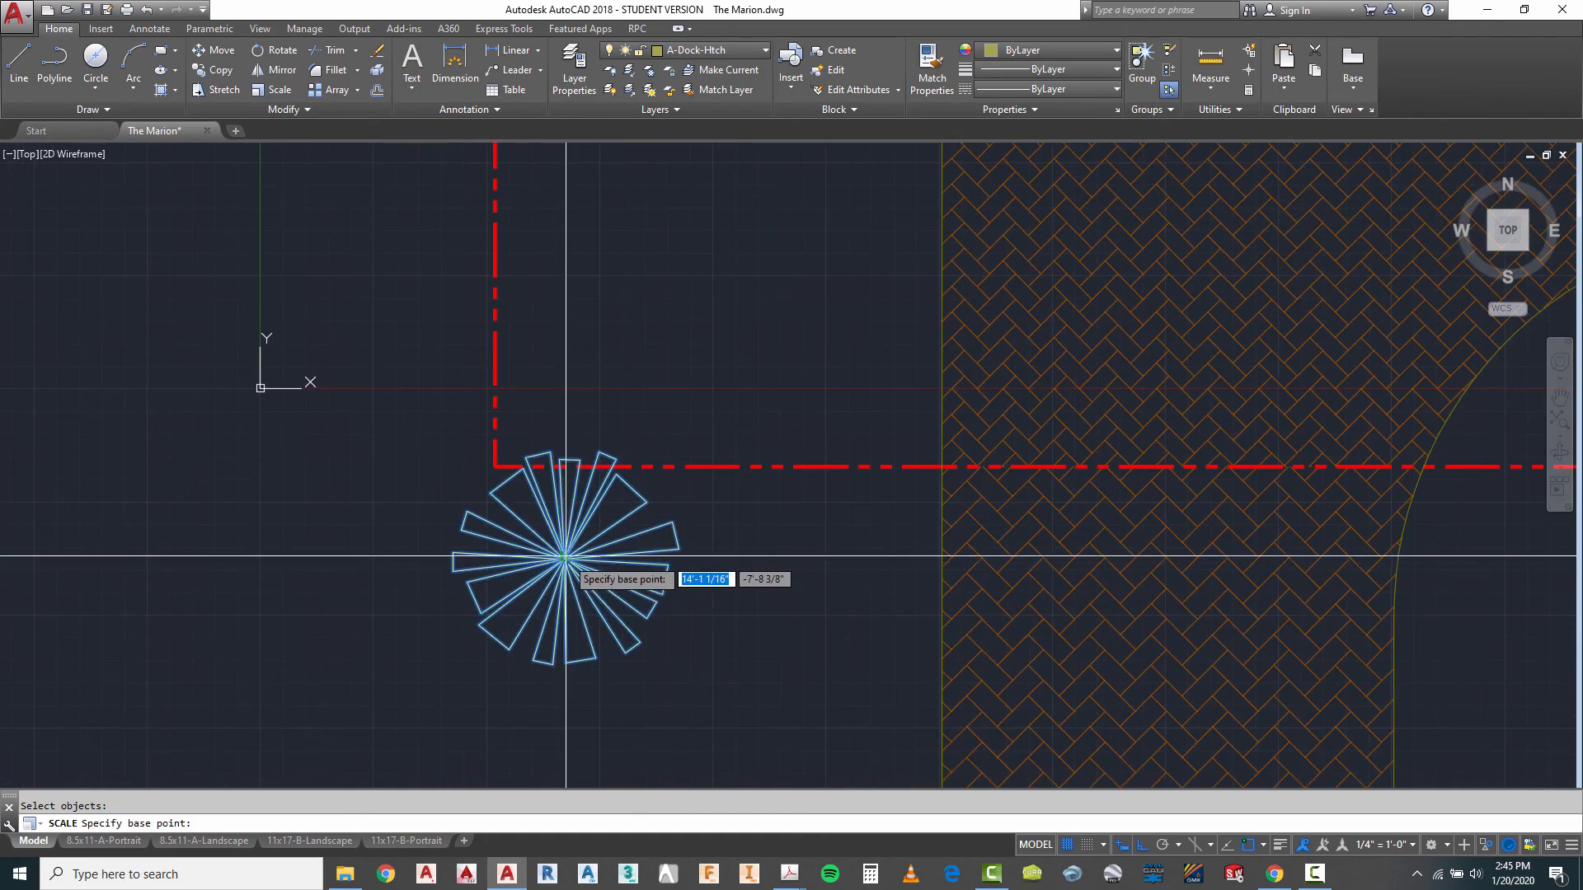
left_click(566, 558)
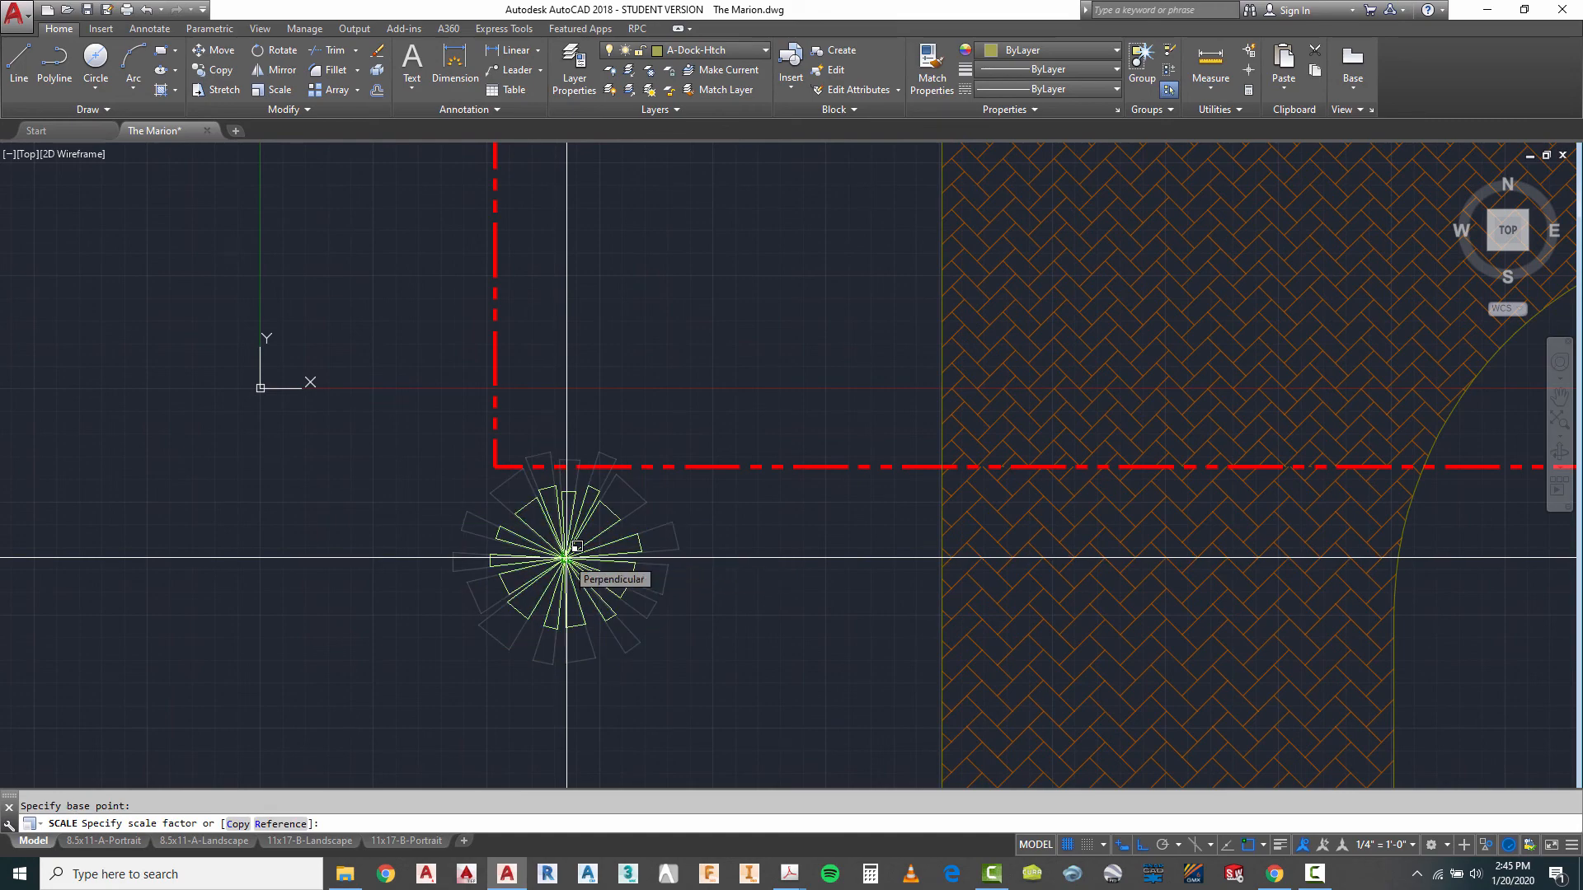
type("1.5")
key("Return")
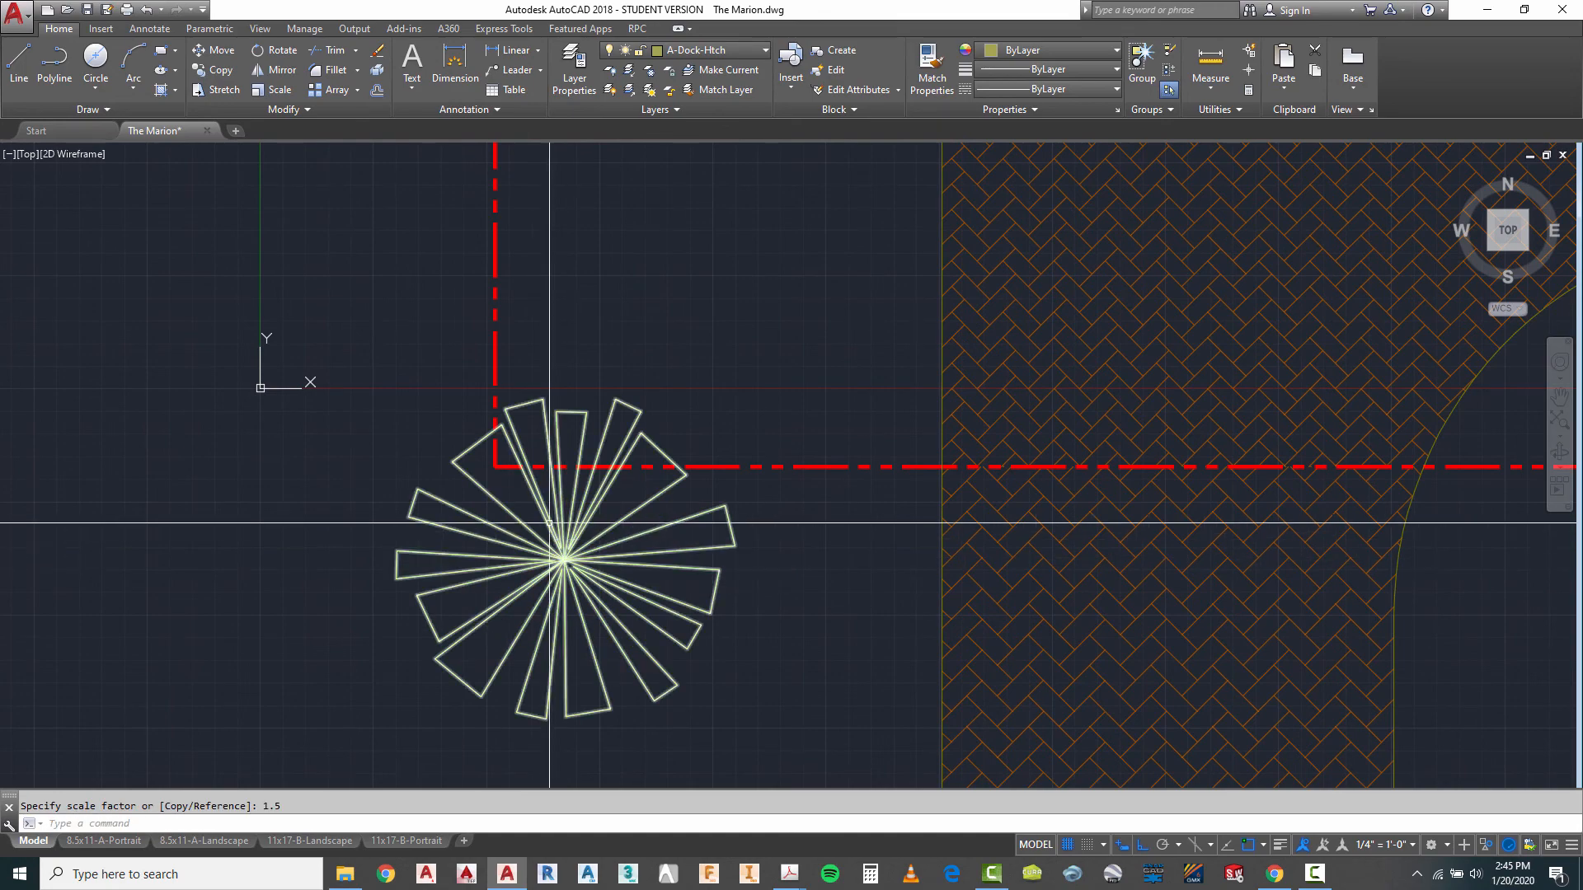
- Scale the western of the two overlapping palms in the driveway loop by 1.5 about its centre
scroll(536, 474, "down", 5)
right_click(873, 521)
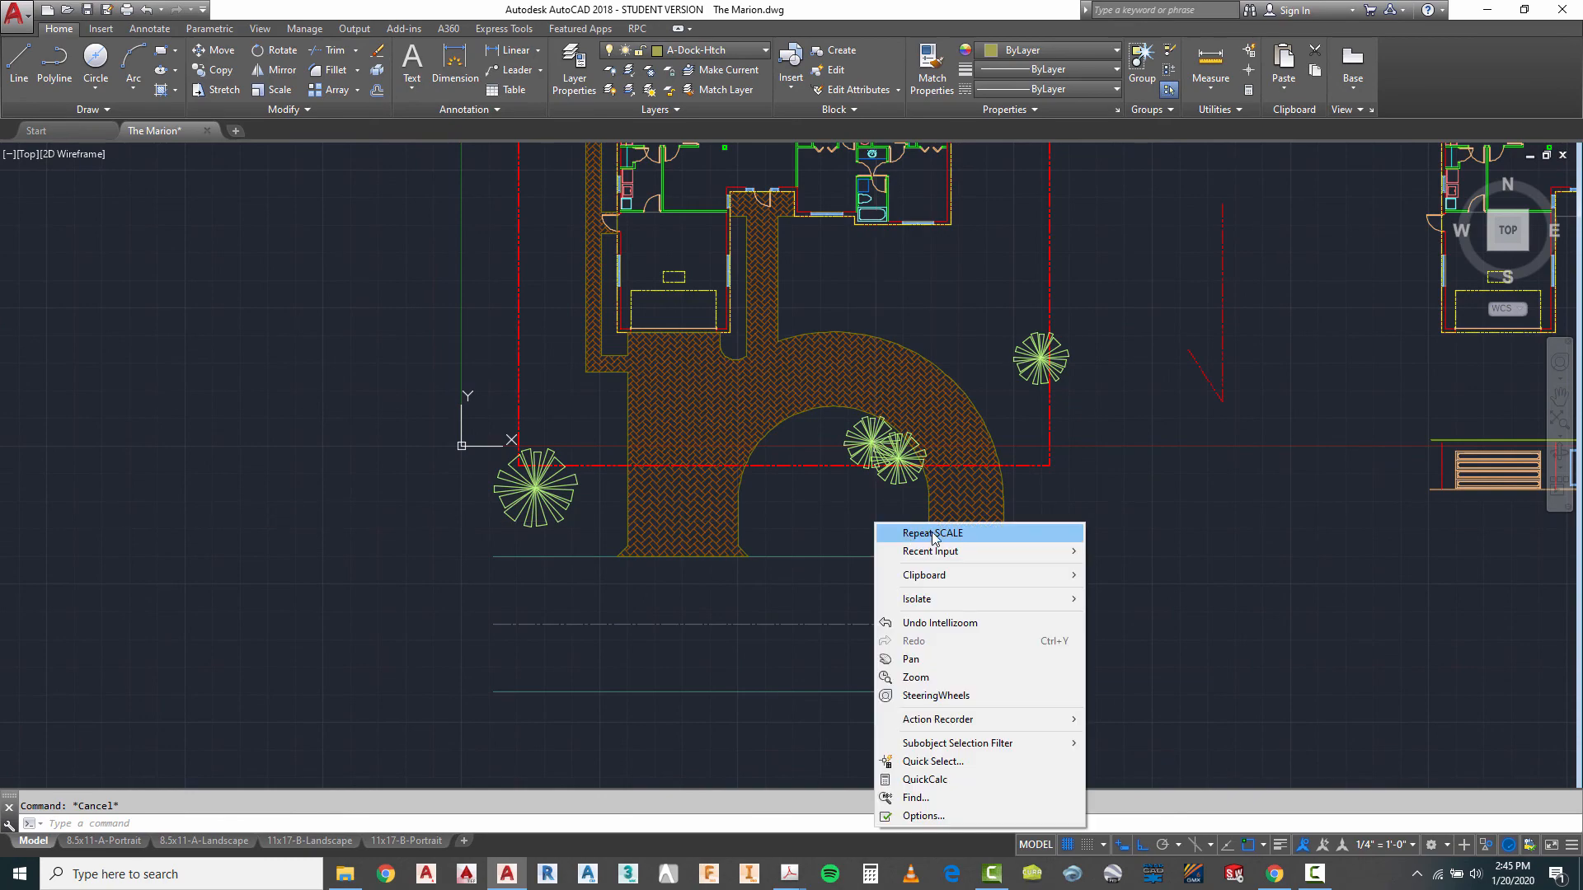
left_click(907, 531)
scroll(888, 521, "up", 5)
left_click(855, 503)
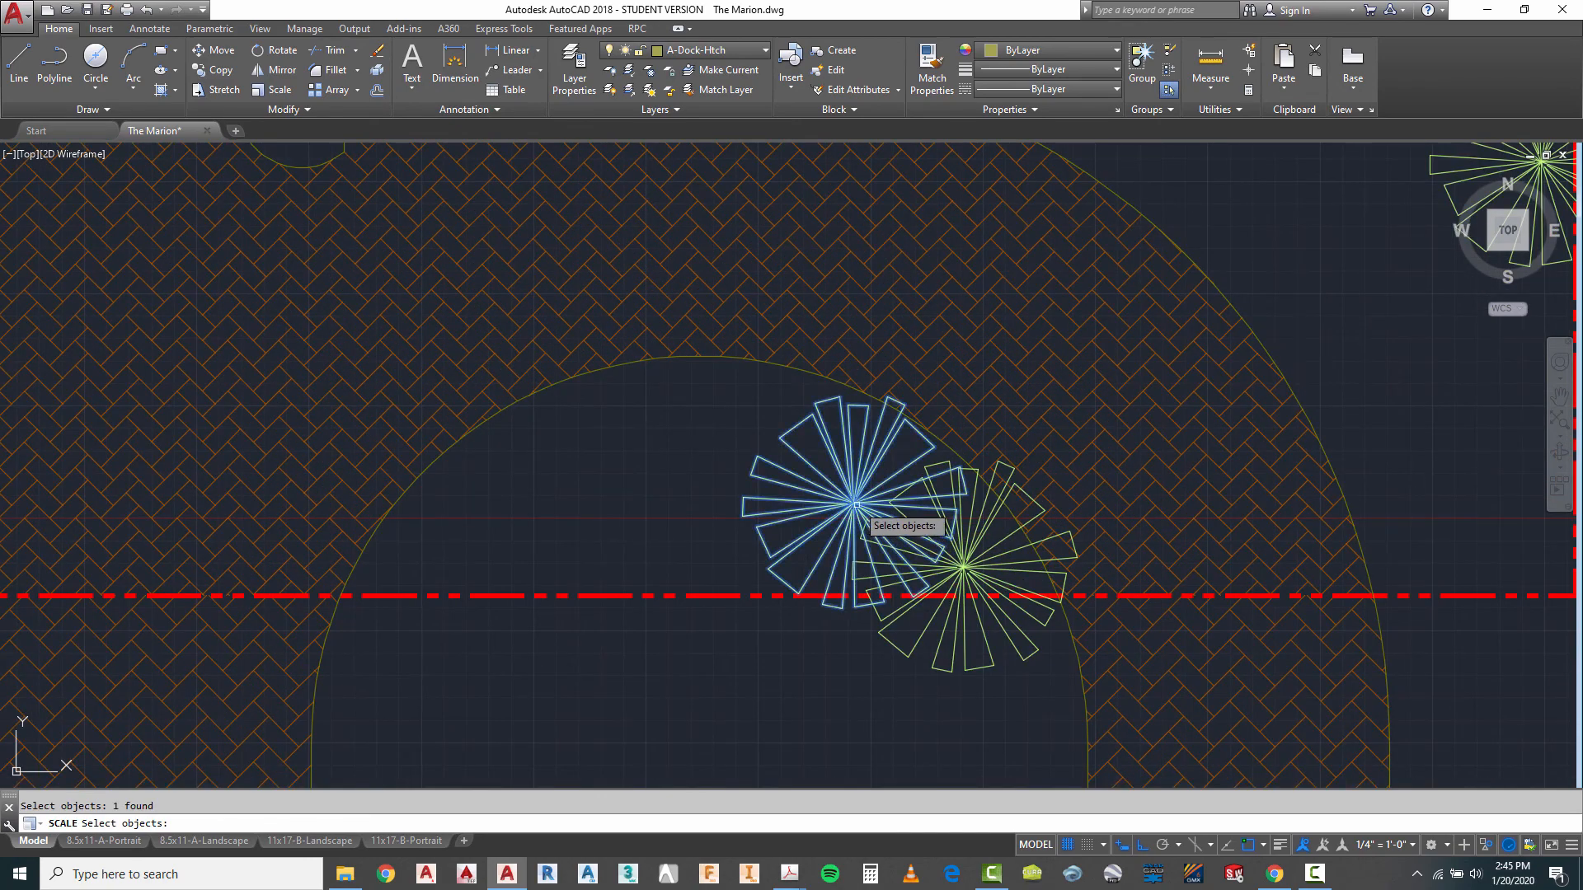
scroll(855, 503, "up", 6)
key("Return")
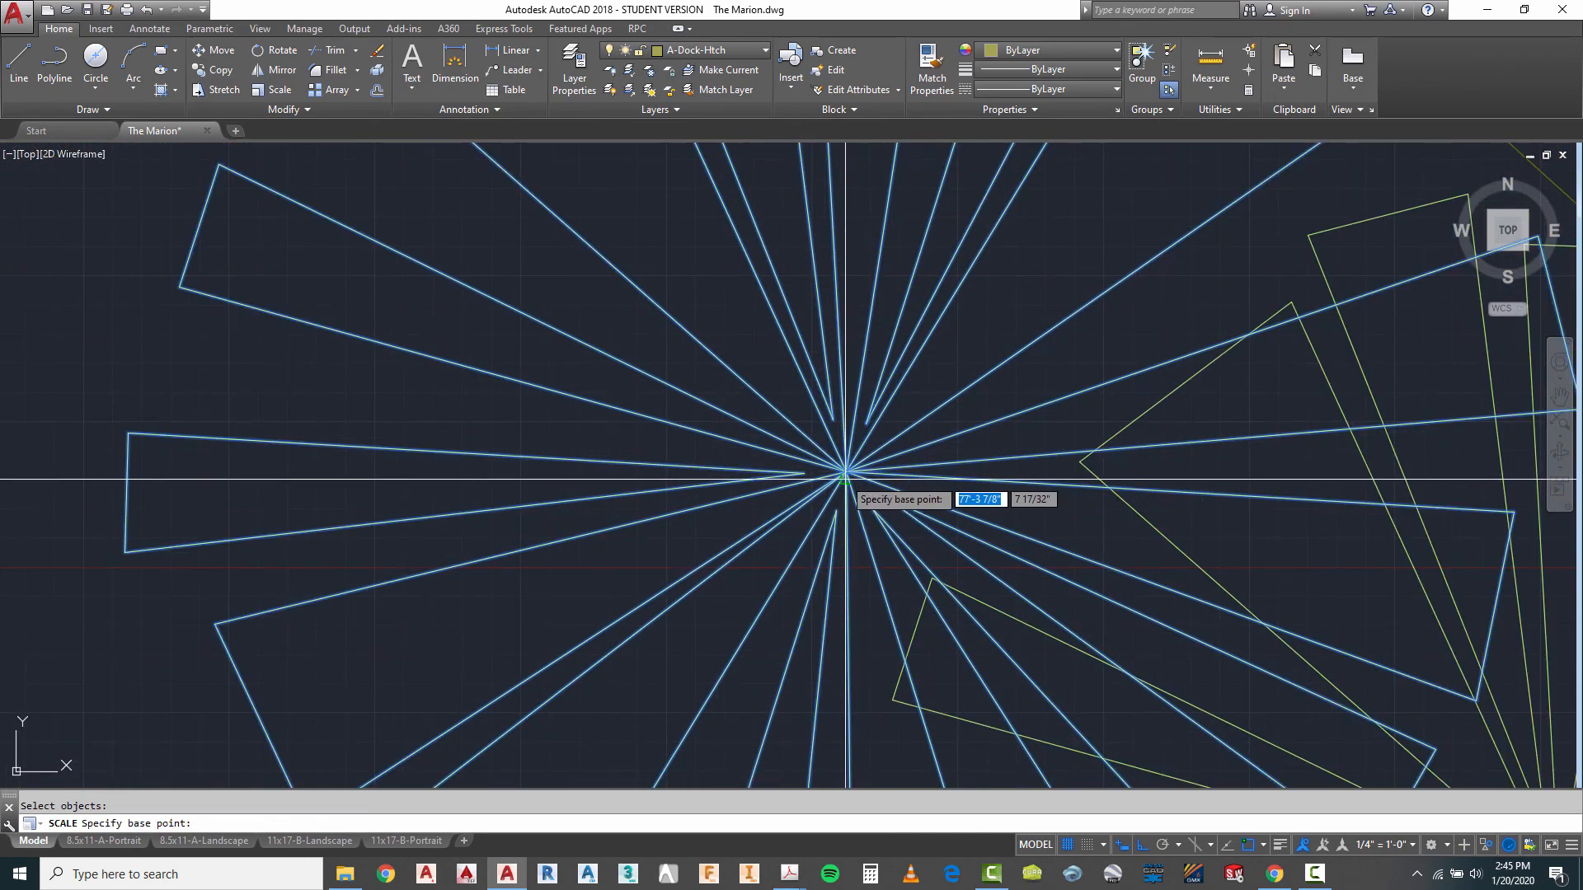
left_click(845, 470)
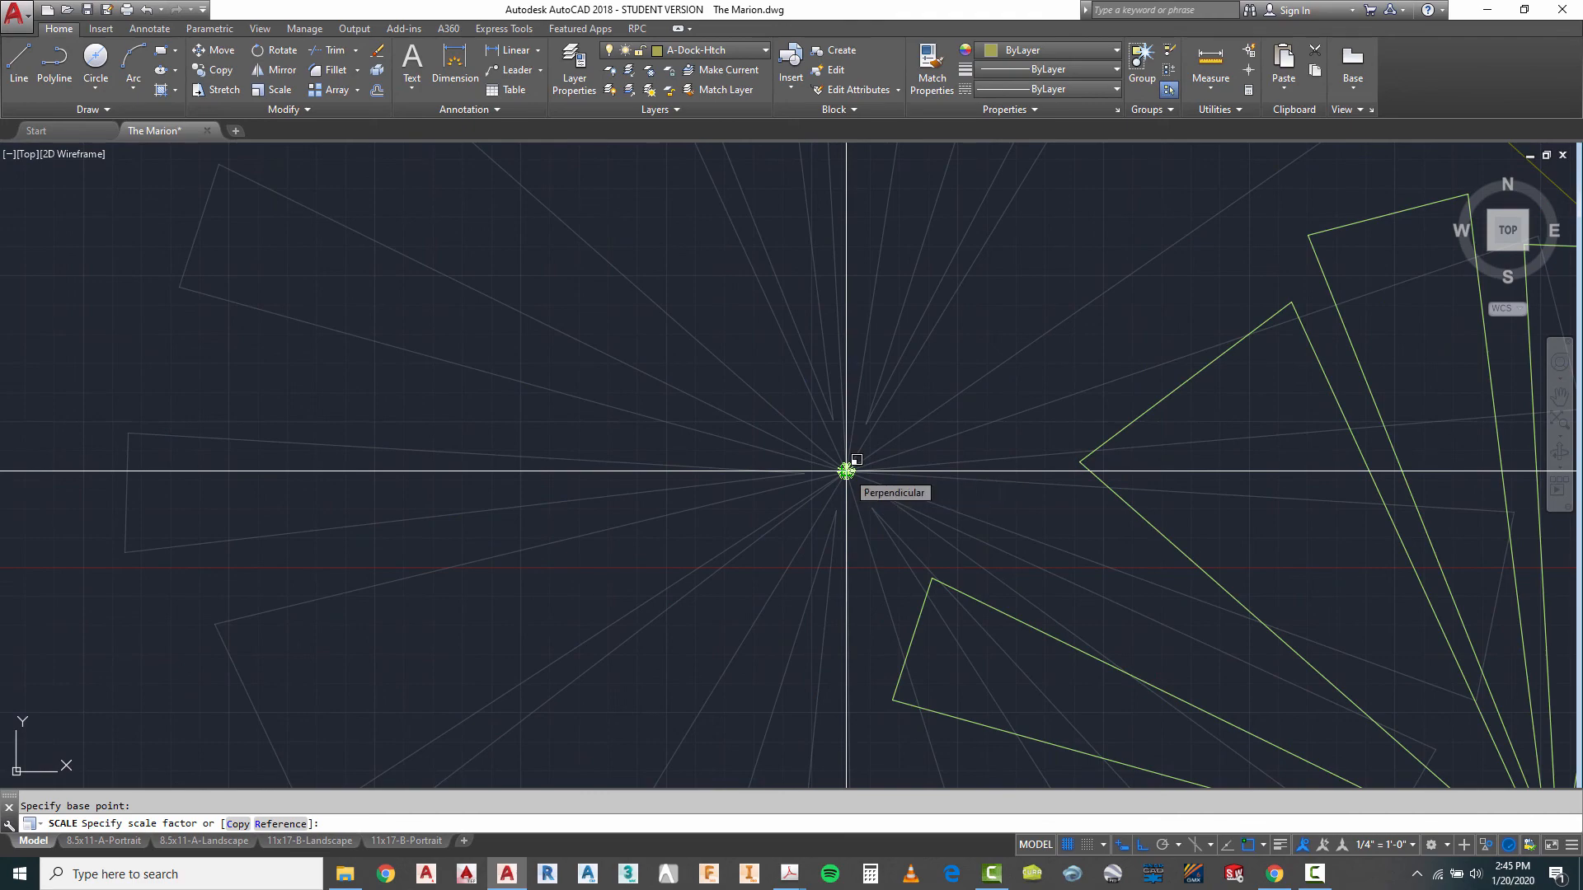
key("Return")
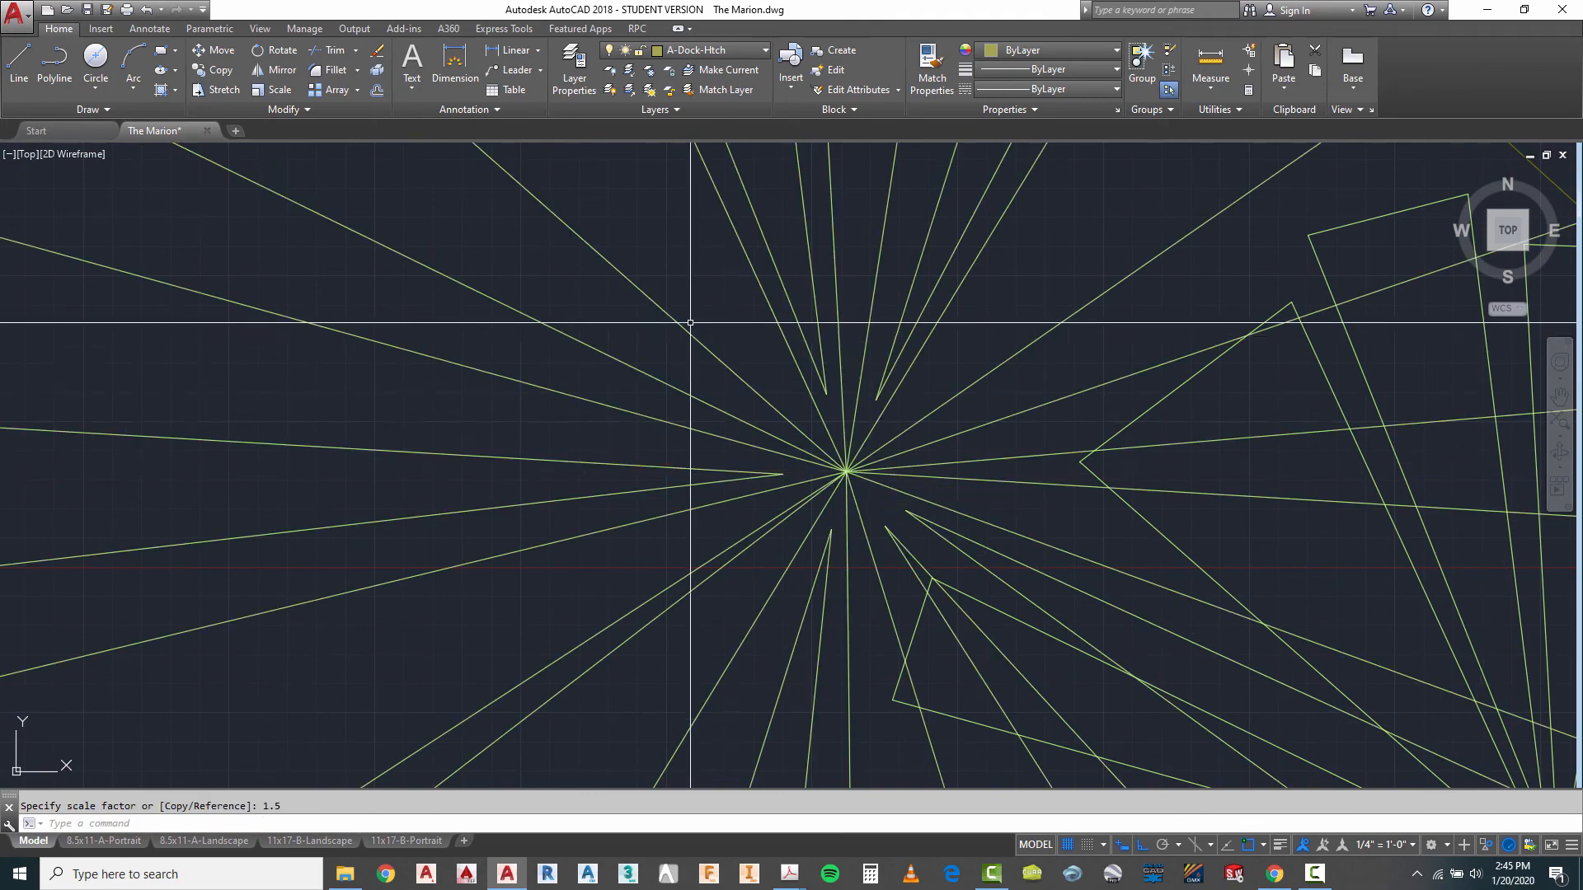
- Scale the eastern of the two overlapping driveway-loop palms by 1.5 about its centre
scroll(825, 395, "down", 5)
key("Escape")
right_click(1024, 549)
left_click(1060, 555)
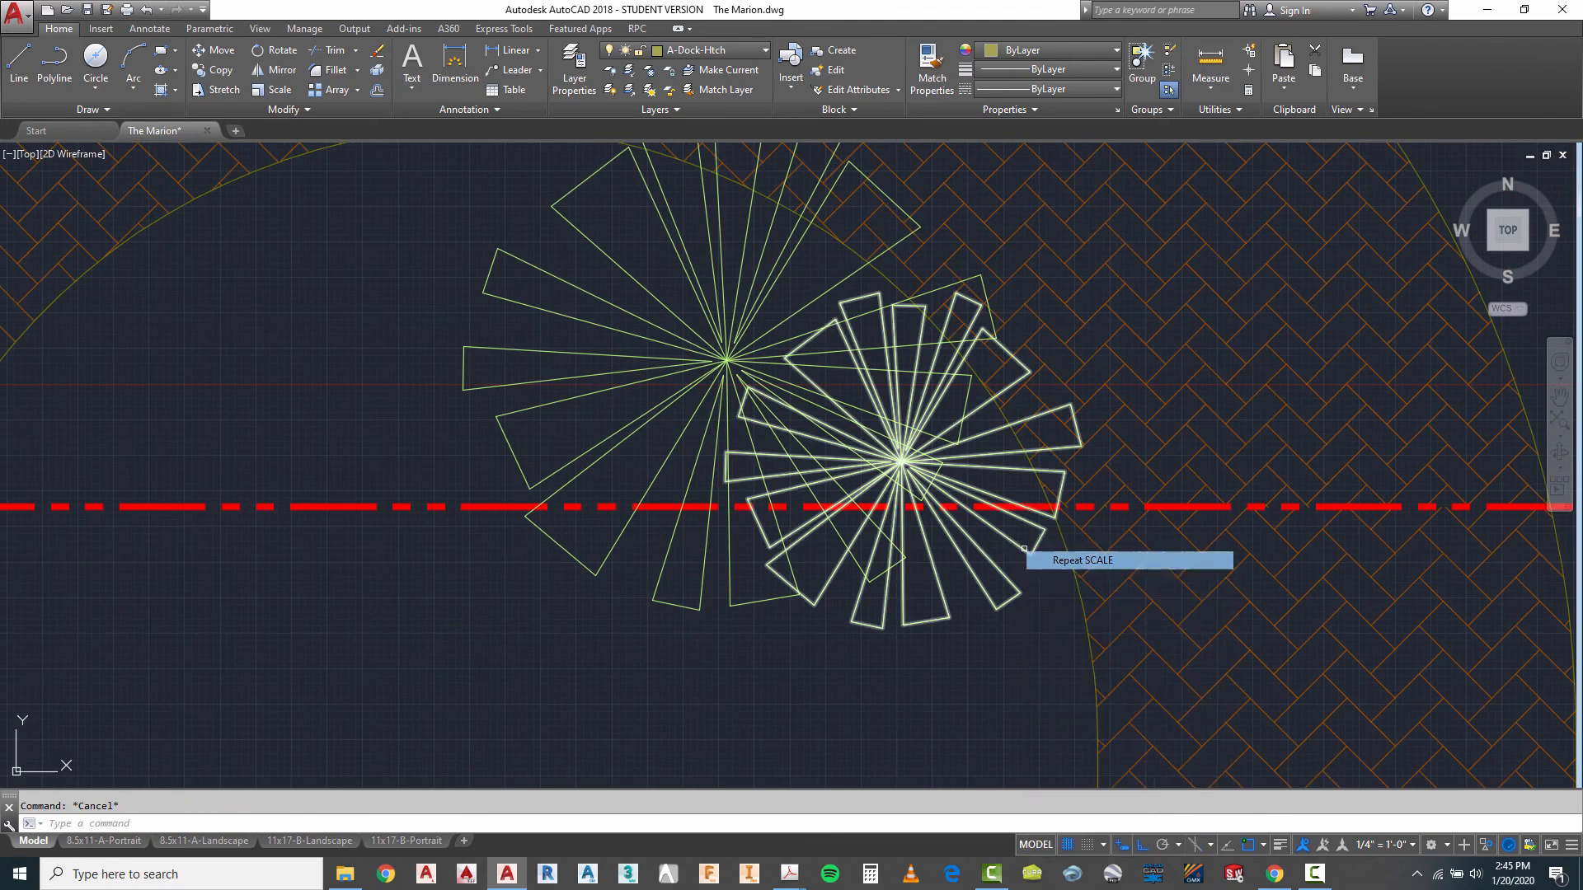
scroll(936, 466, "up", 6)
left_click(872, 460)
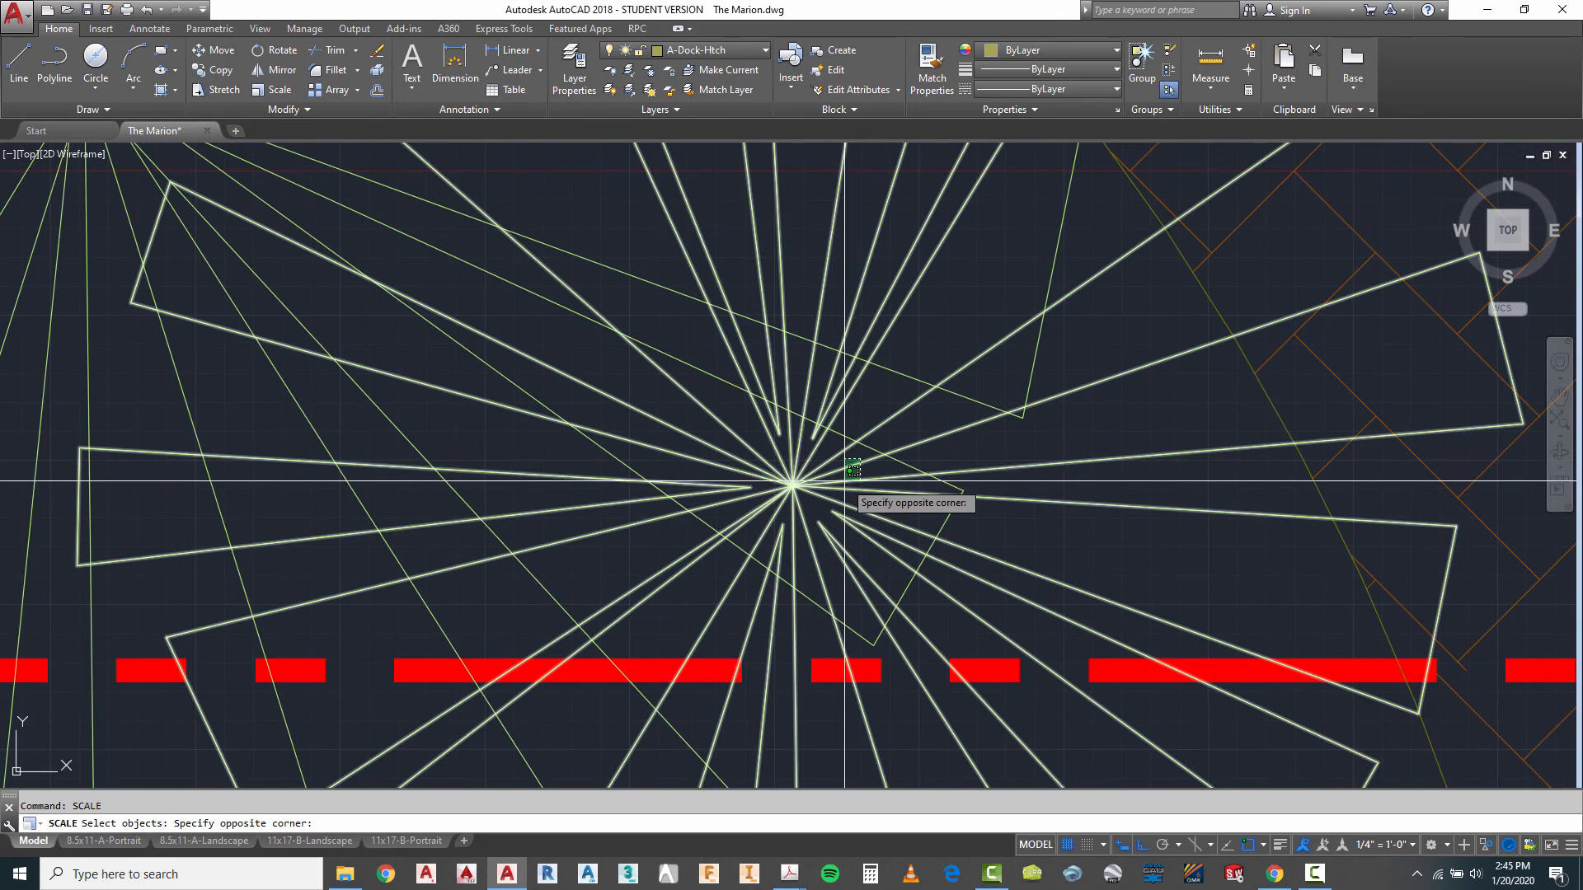
left_click(846, 471)
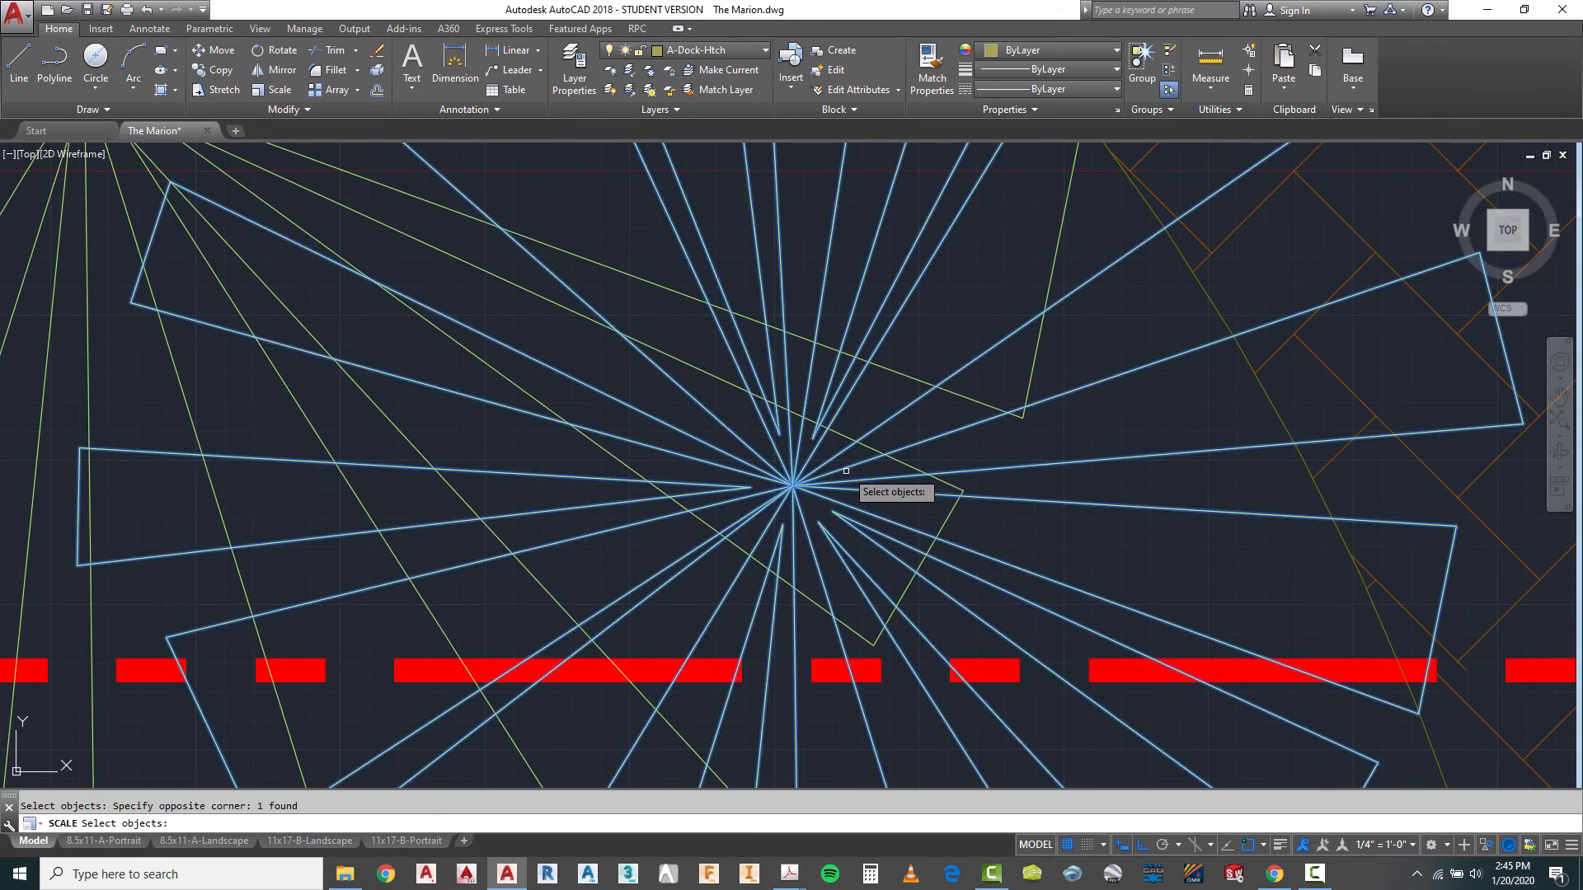
left_click(793, 487)
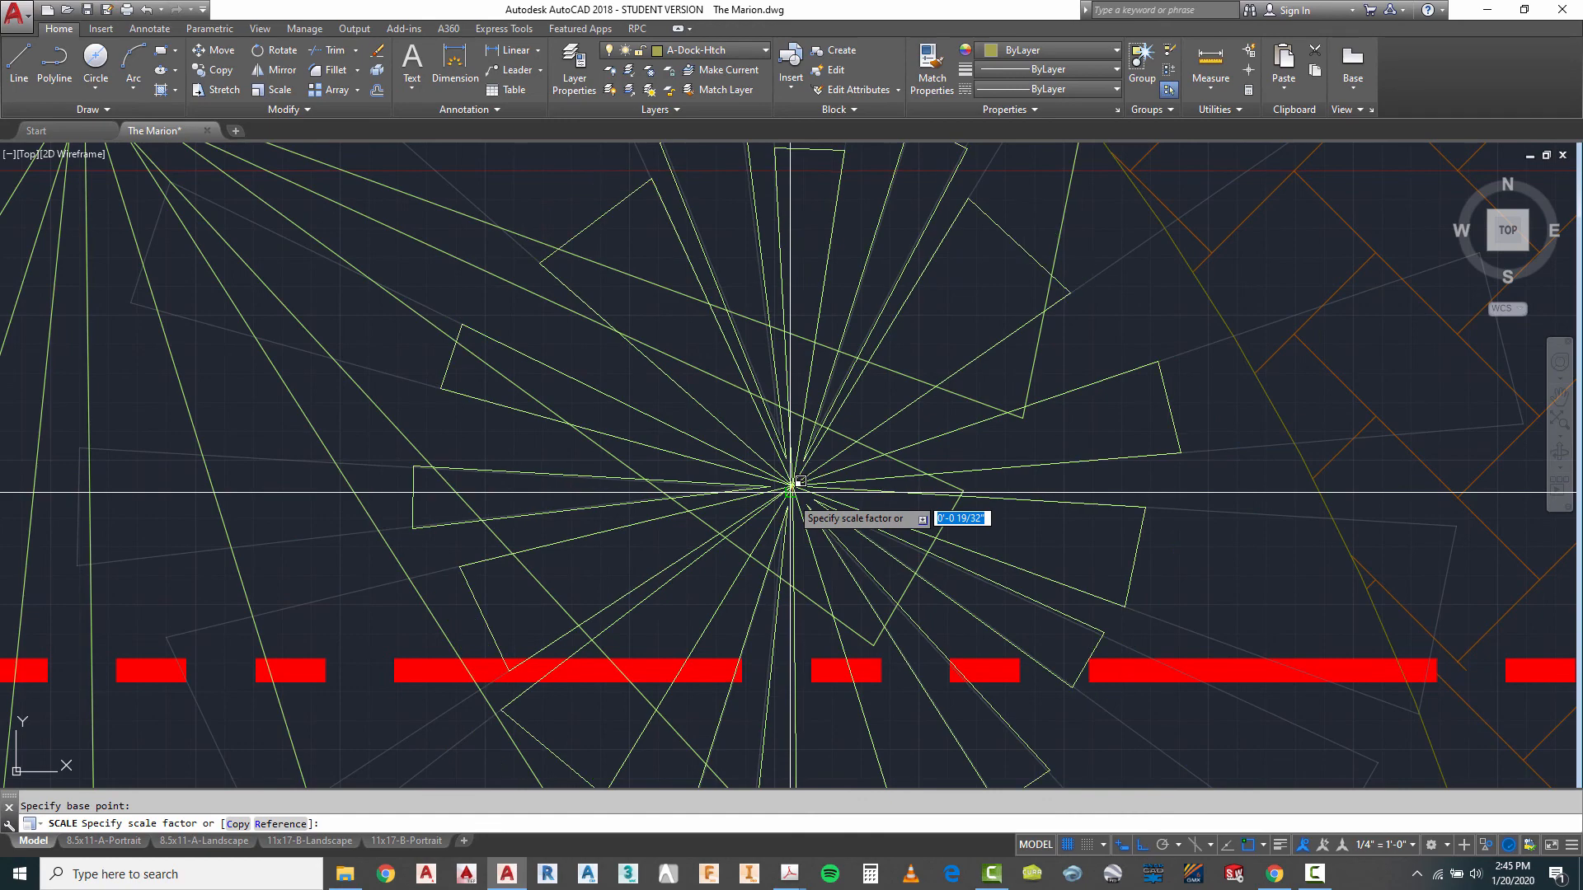
key("Return")
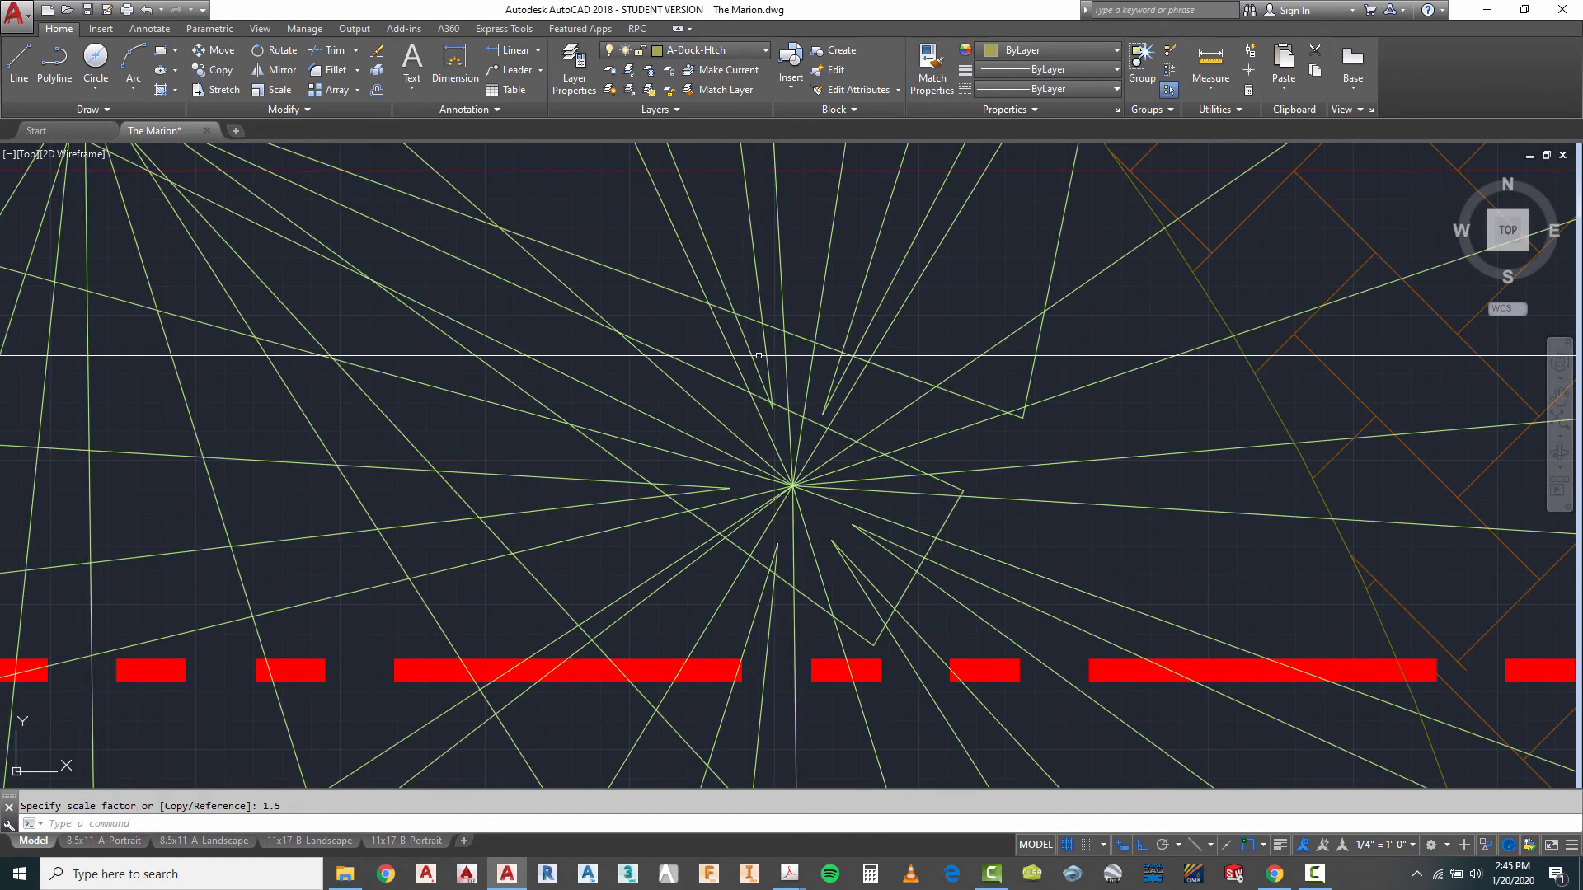
scroll(751, 478, "down", 4)
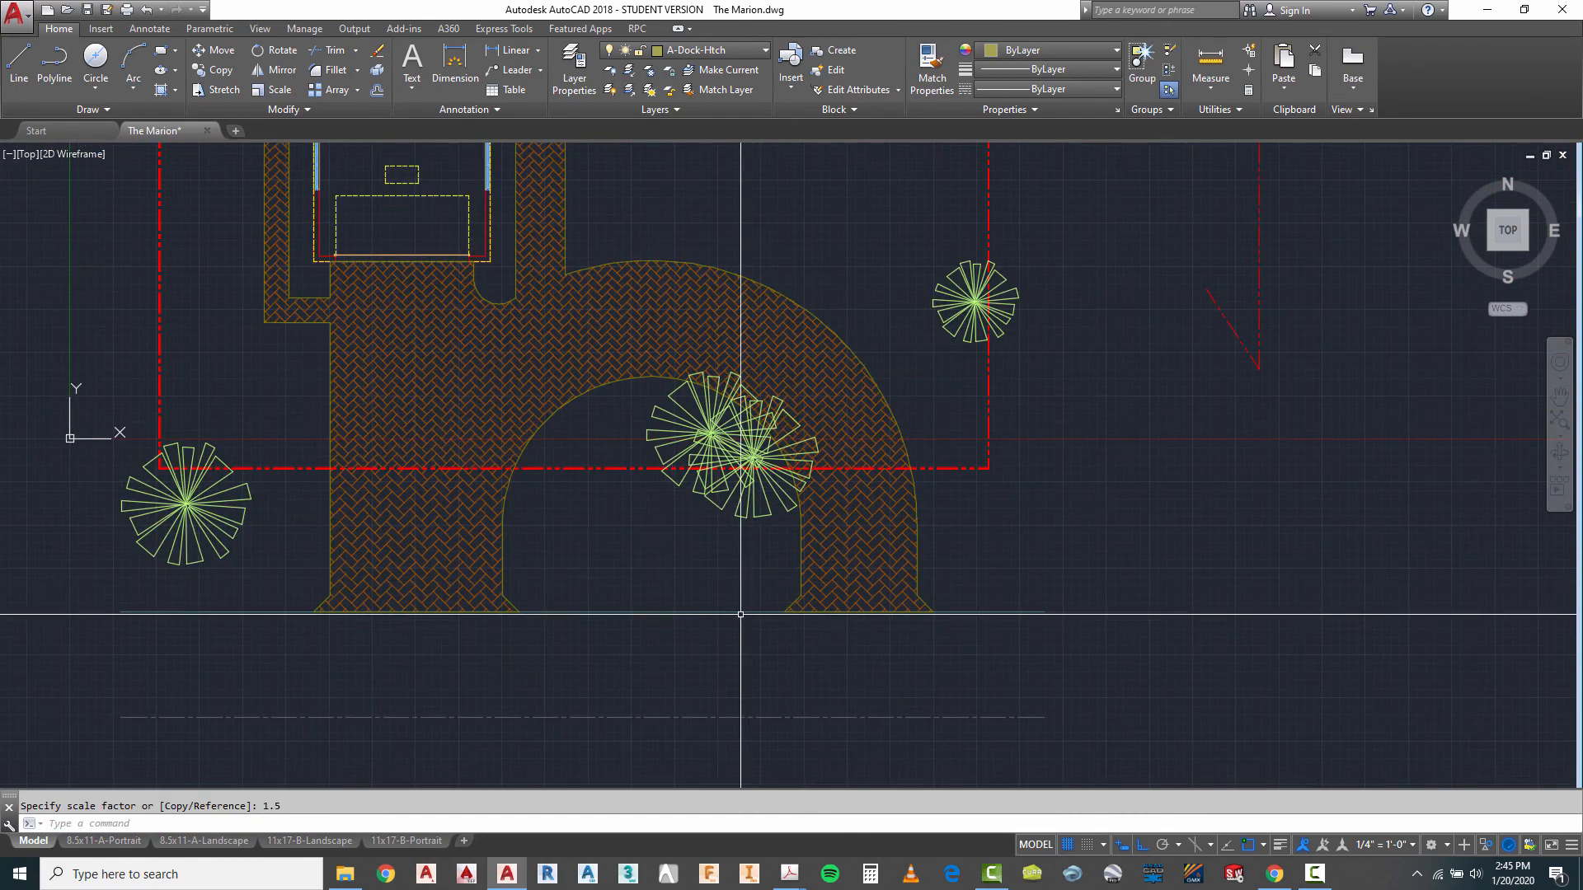
- Scale the palm on the lot's east property line by a factor of 1.5 about its centre
scroll(1022, 290, "up", 4)
key("Escape")
right_click(1041, 270)
left_click(1072, 274)
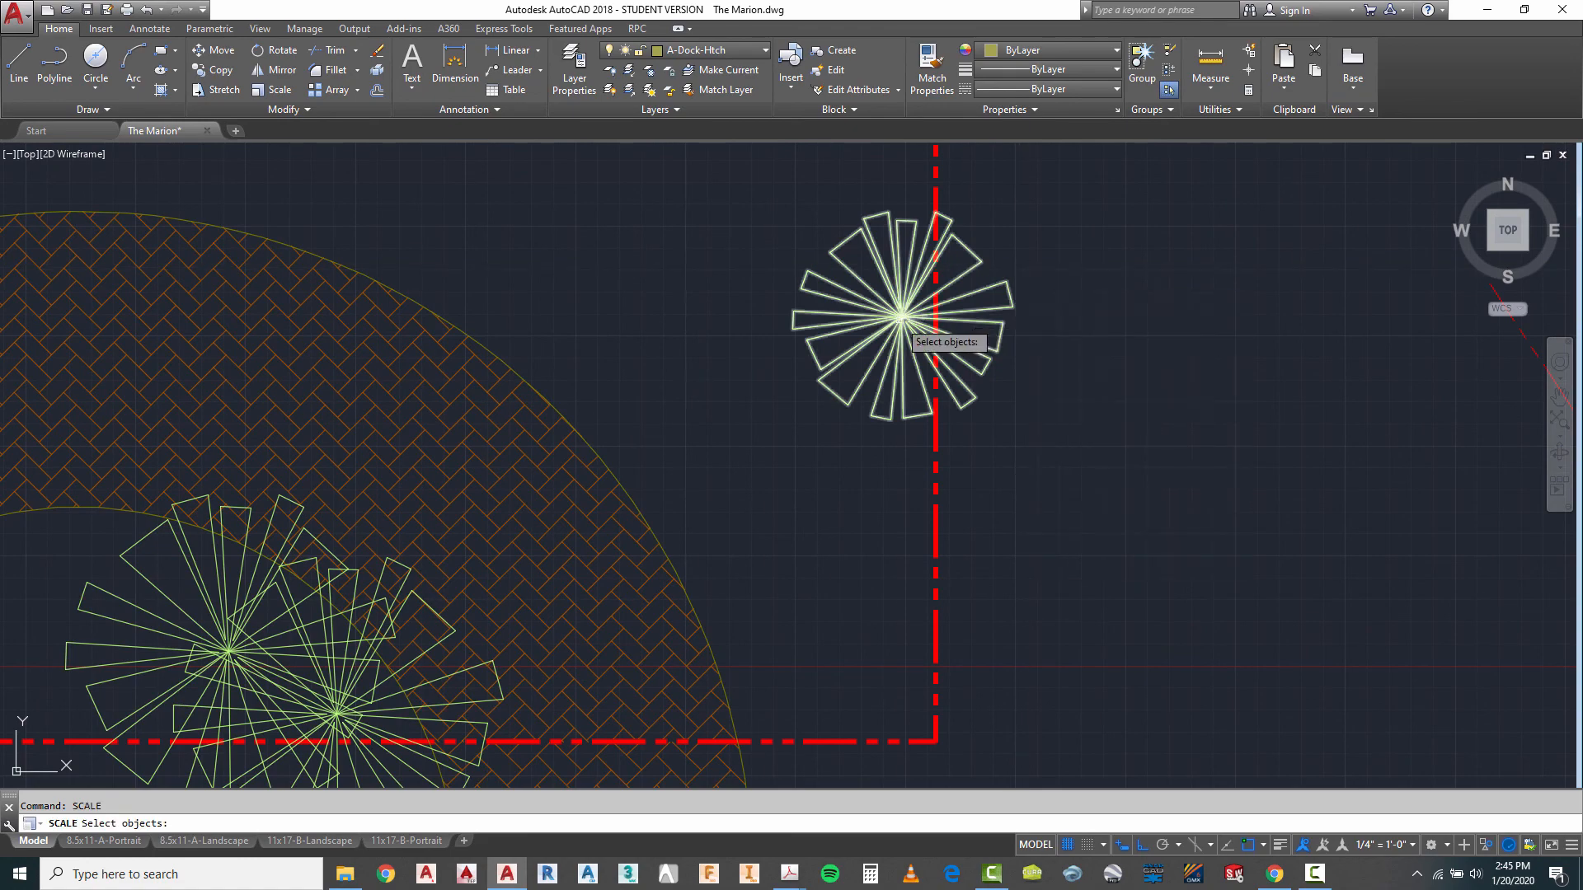
left_click(901, 316)
scroll(898, 318, "up", 5)
key("Return")
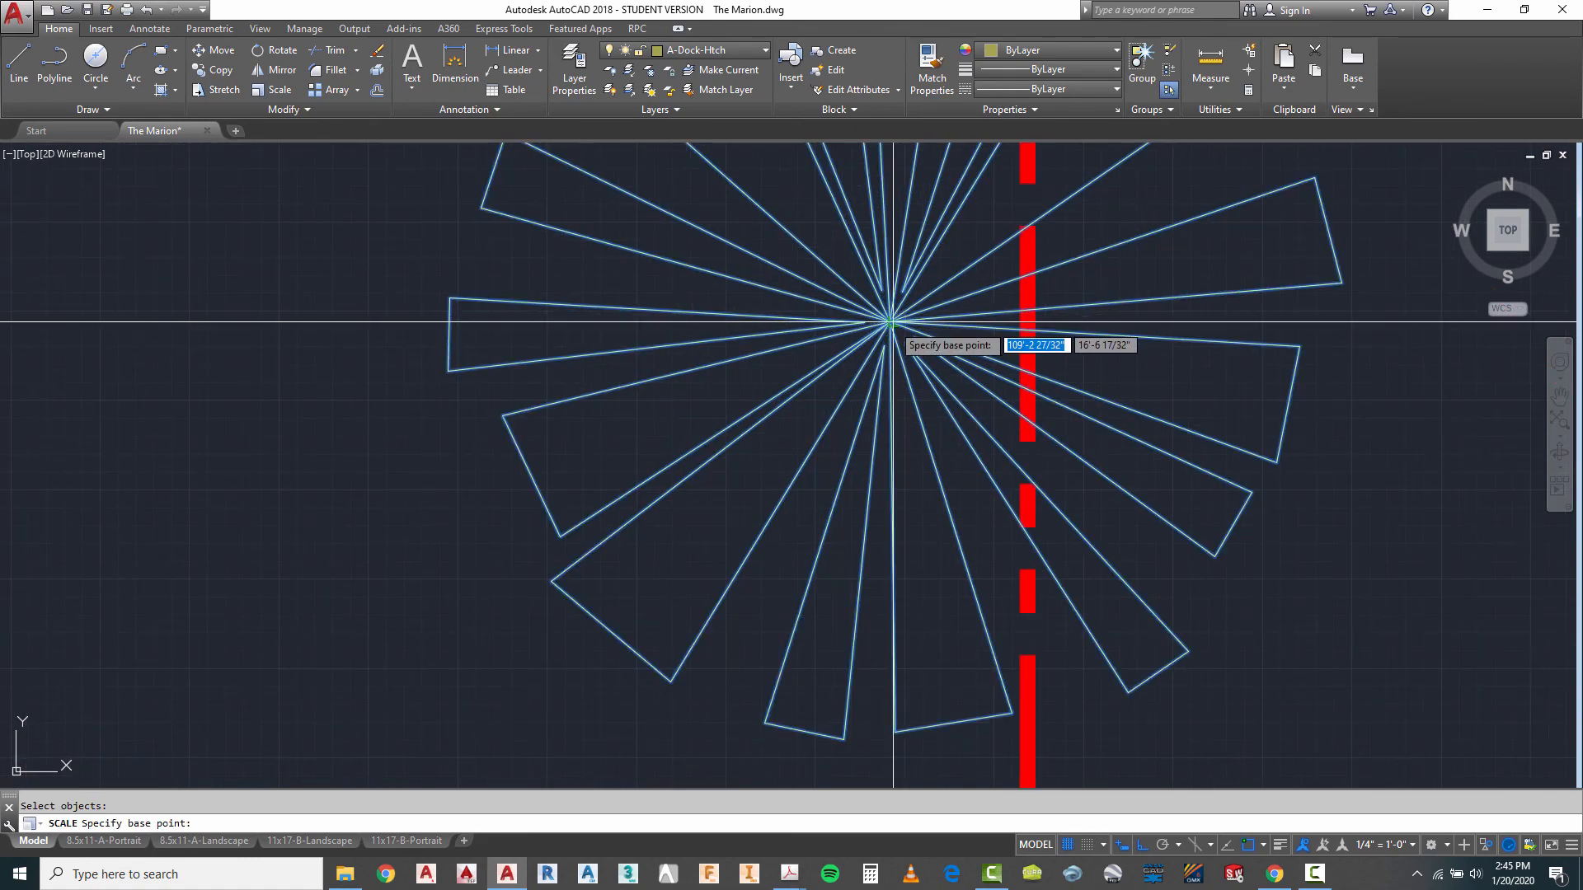
left_click(890, 322)
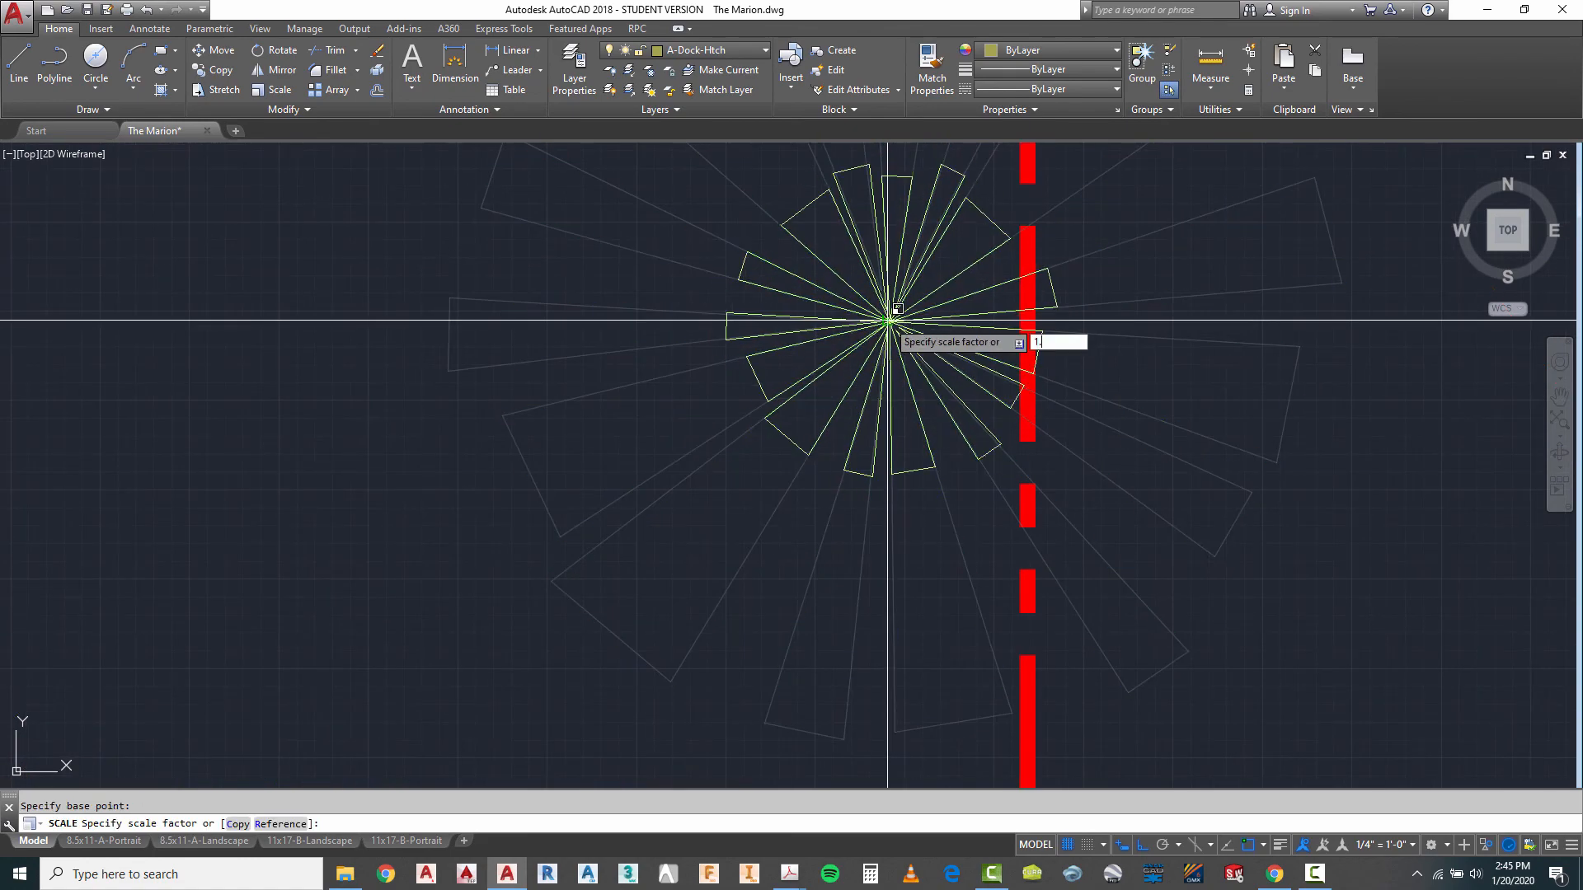
type("1.5")
key("Return")
key("Escape")
- Copy the palm on the east property line to three staggered freehand positions along the pool deck's east edge, with Ortho off
scroll(895, 371, "down", 8)
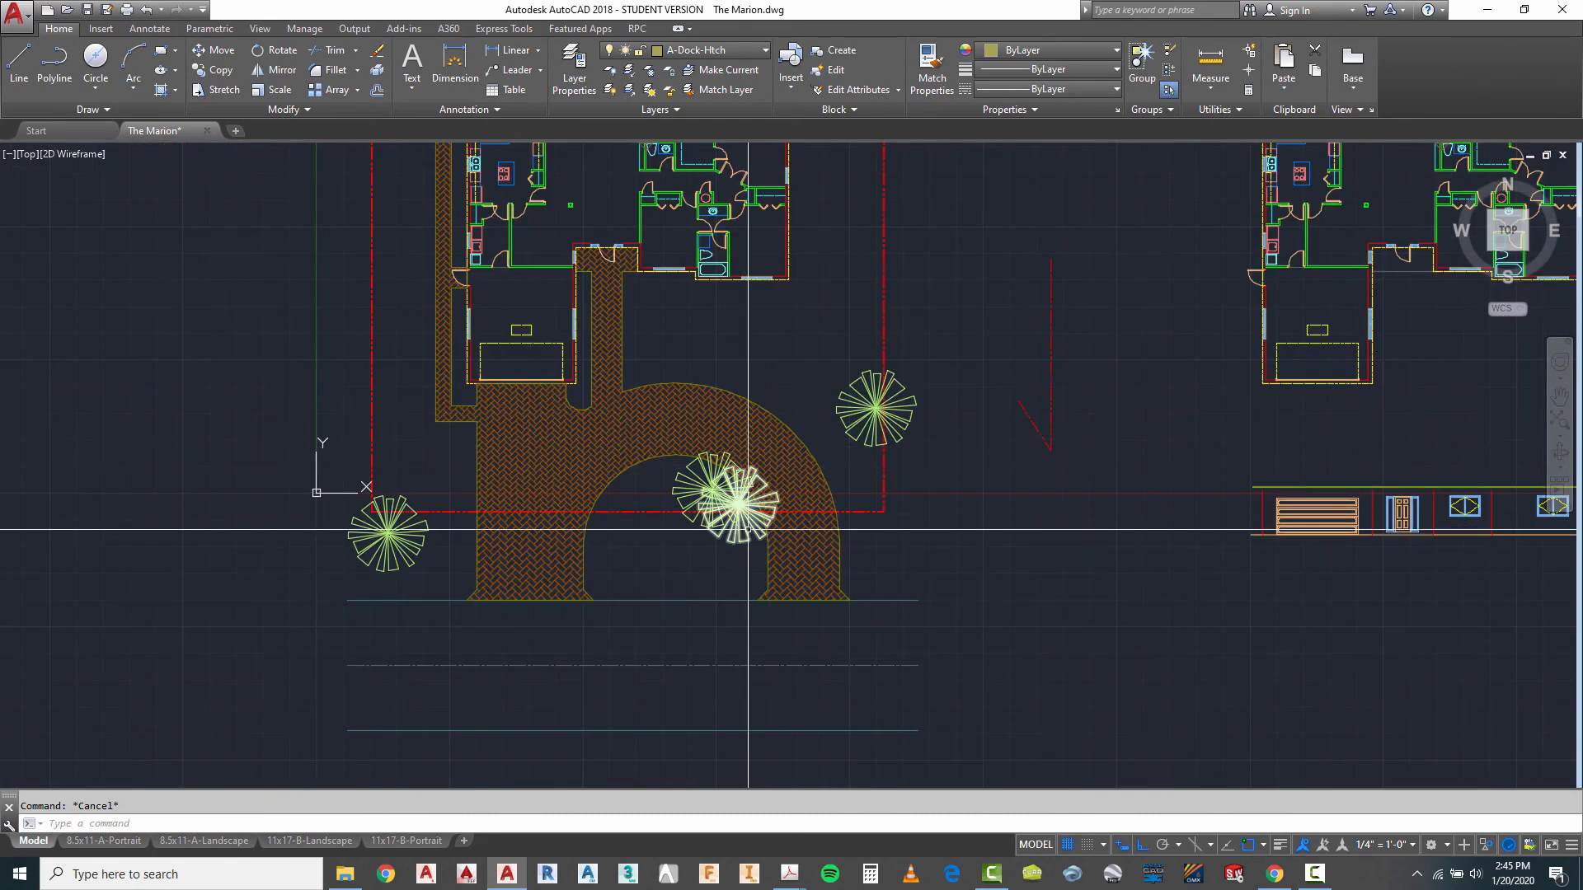
scroll(742, 577, "down", 2)
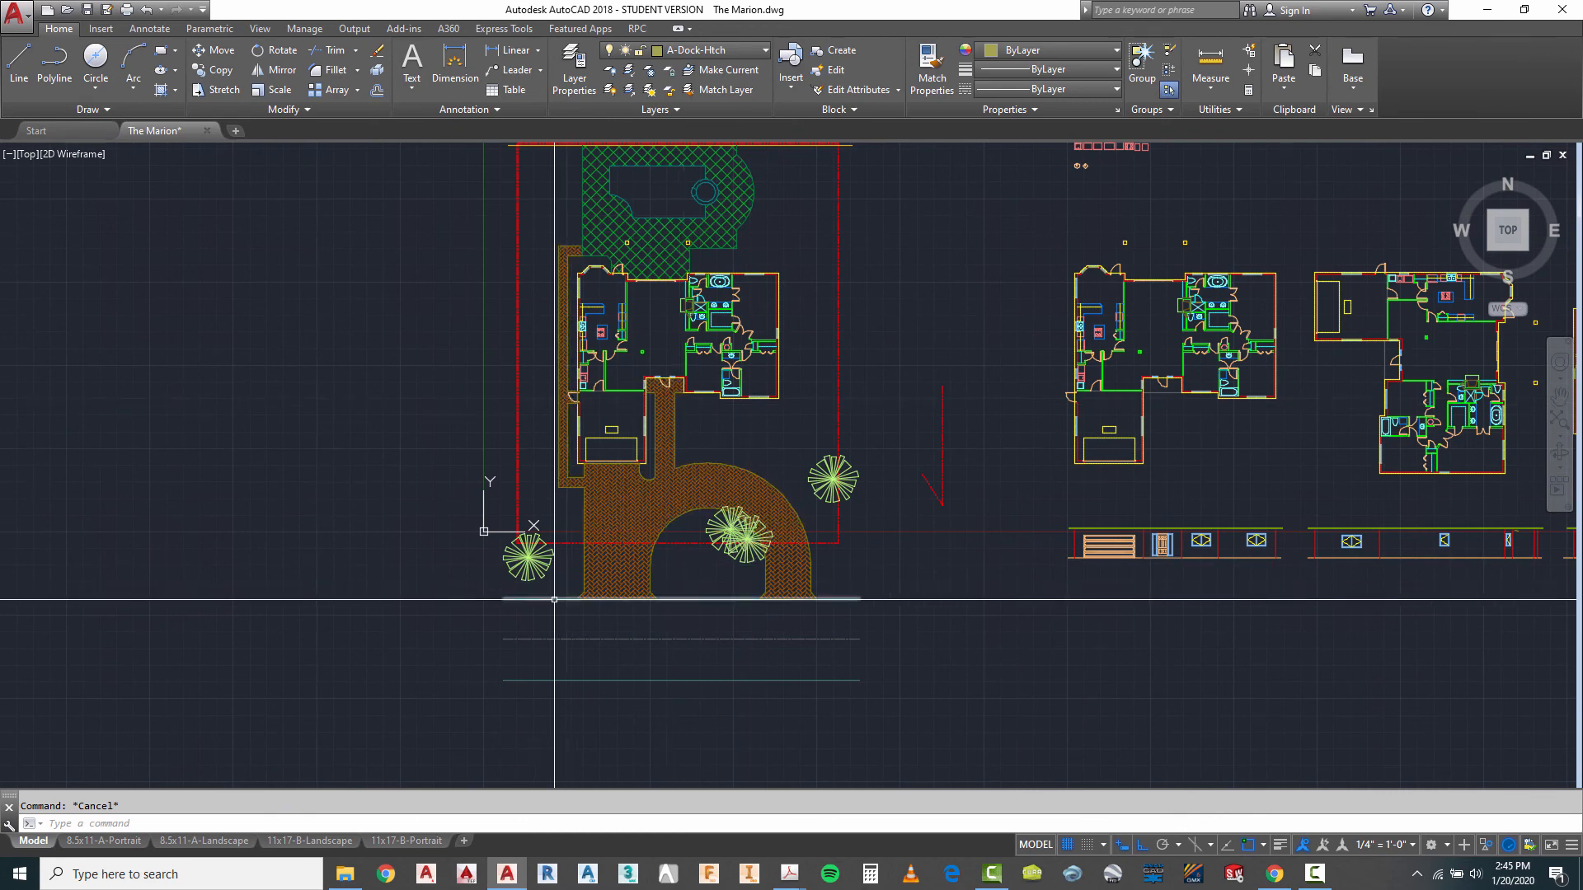
scroll(371, 528, "down", 2)
scroll(398, 404, "up", 2)
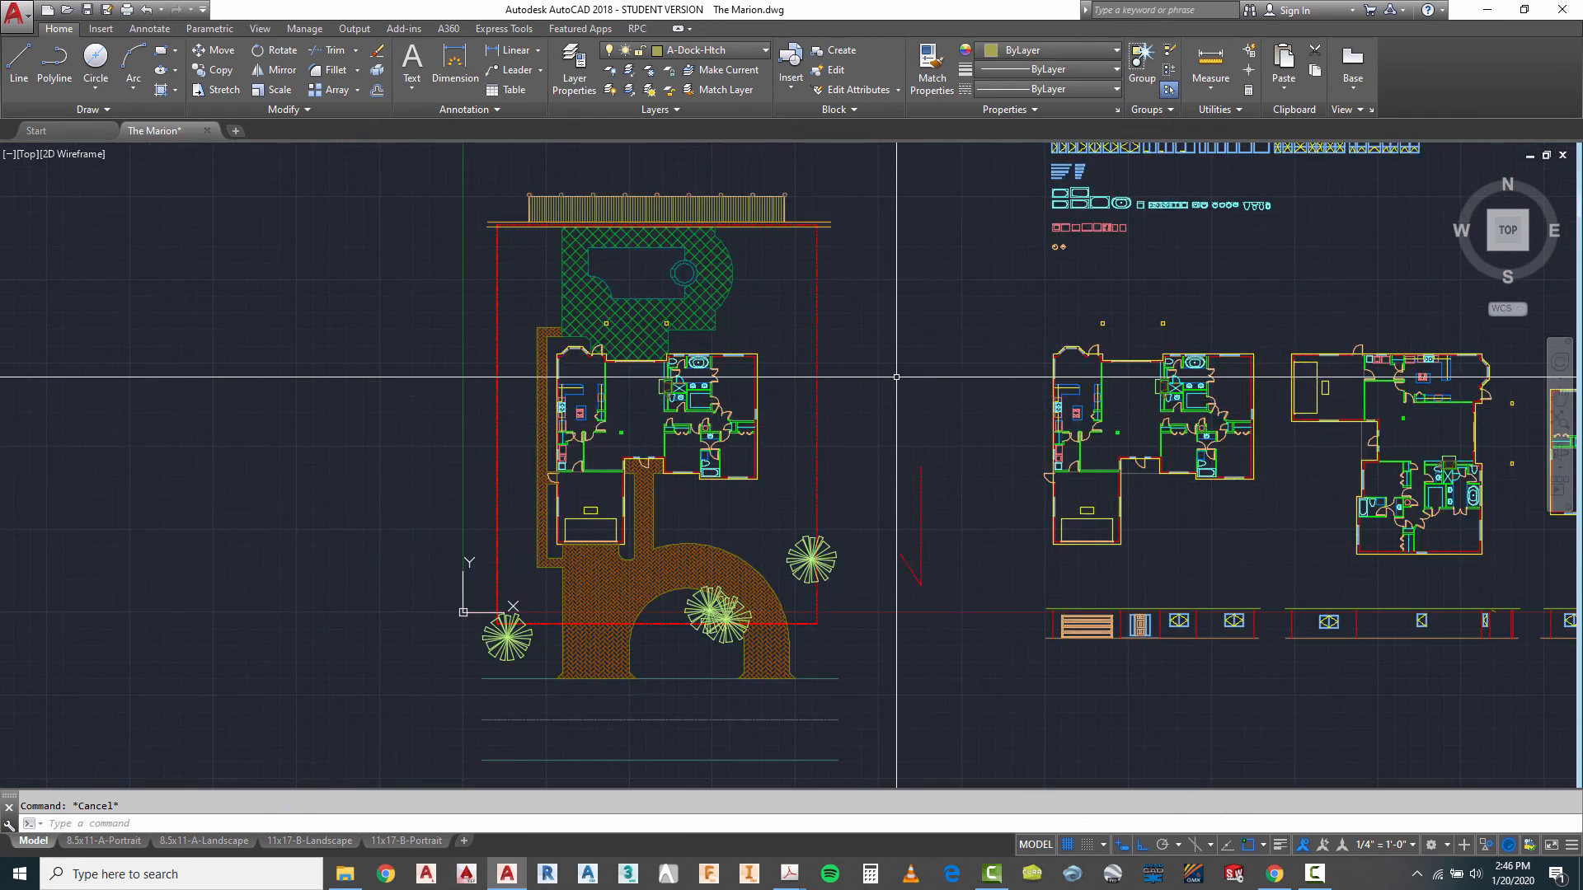
type("o")
key("Return")
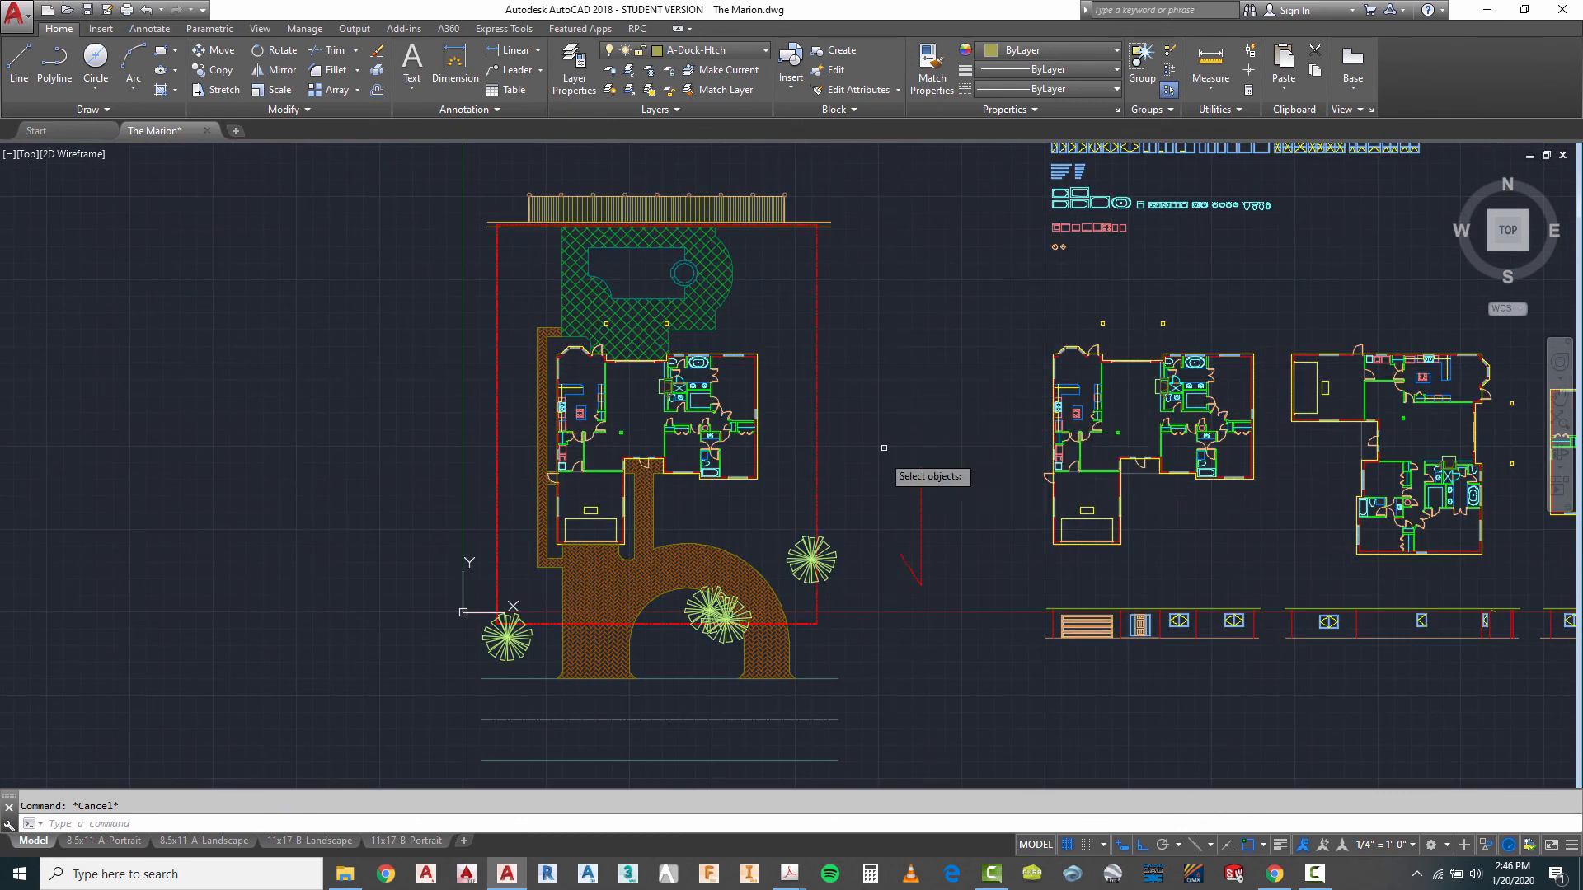
key("Return")
left_click(878, 574)
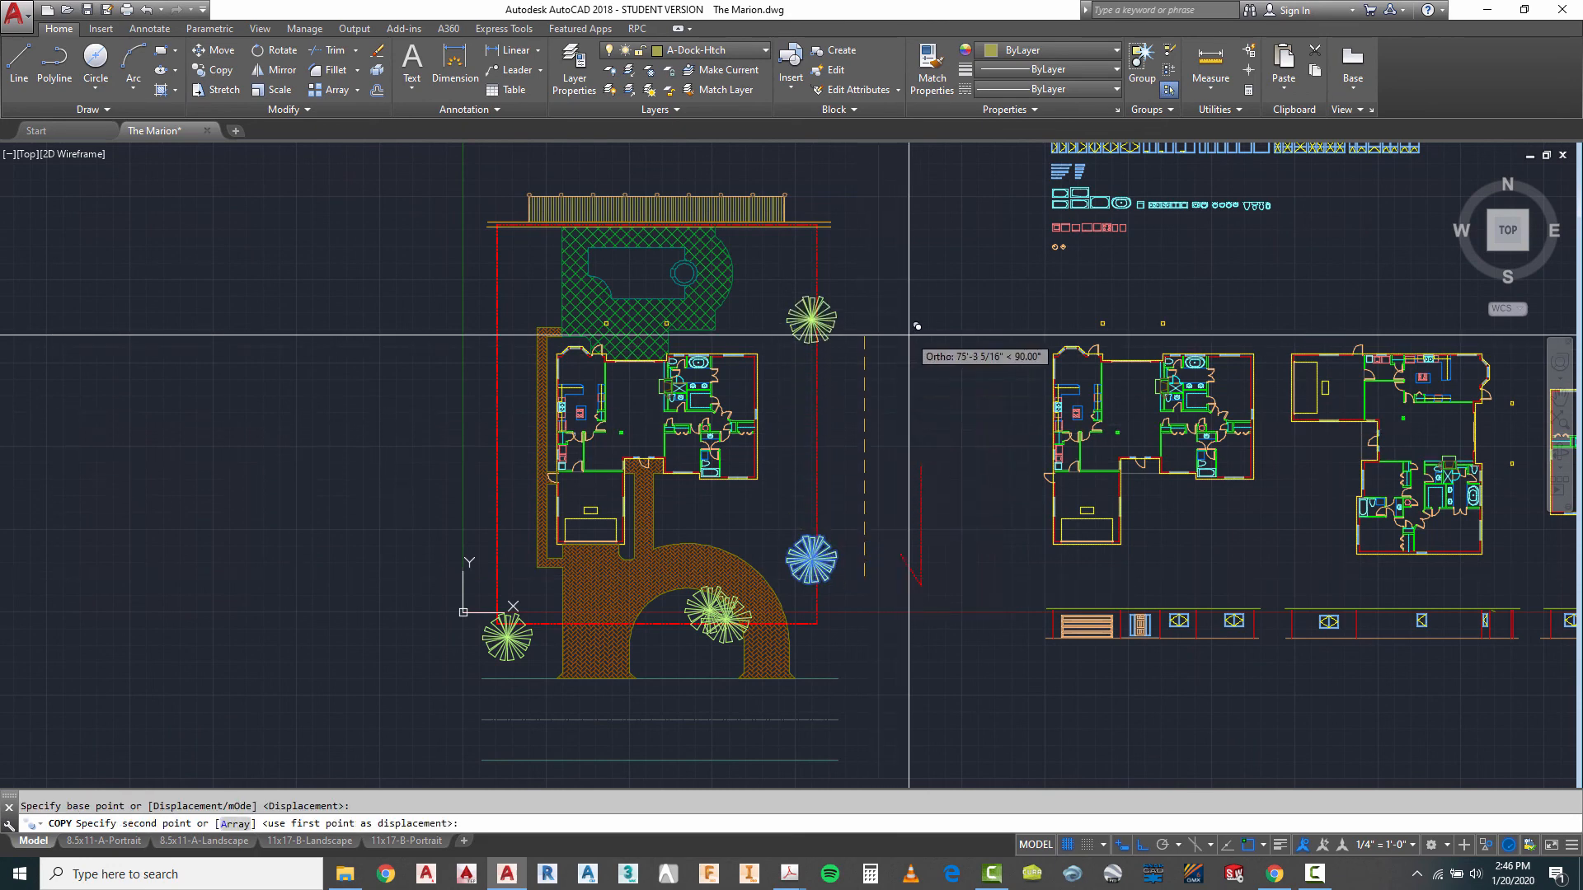
key("F8")
scroll(785, 248, "up", 3)
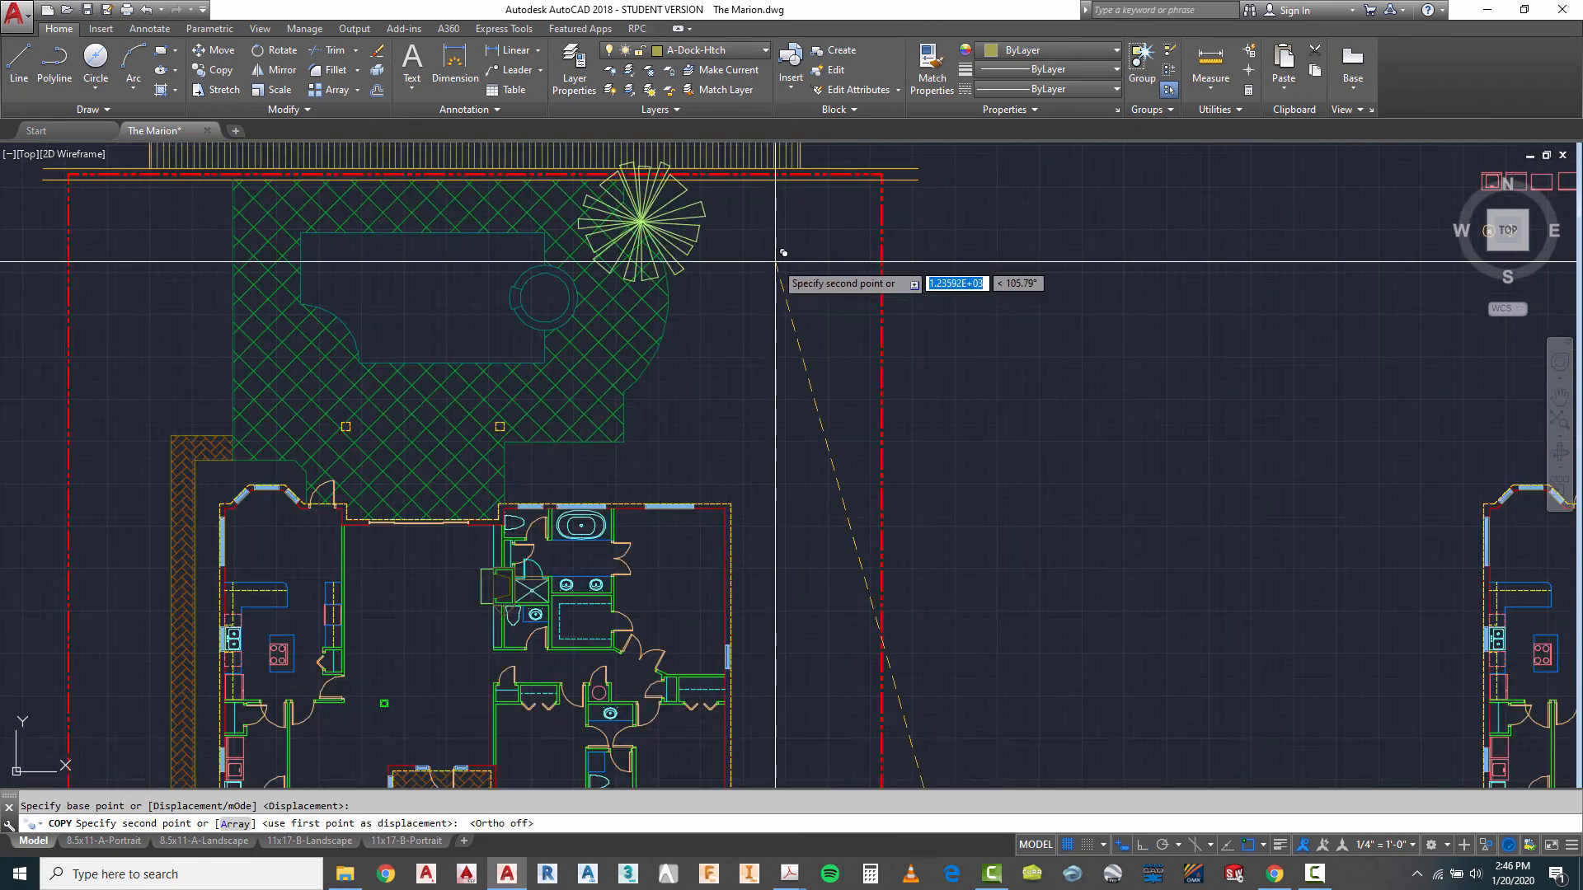
left_click(828, 238)
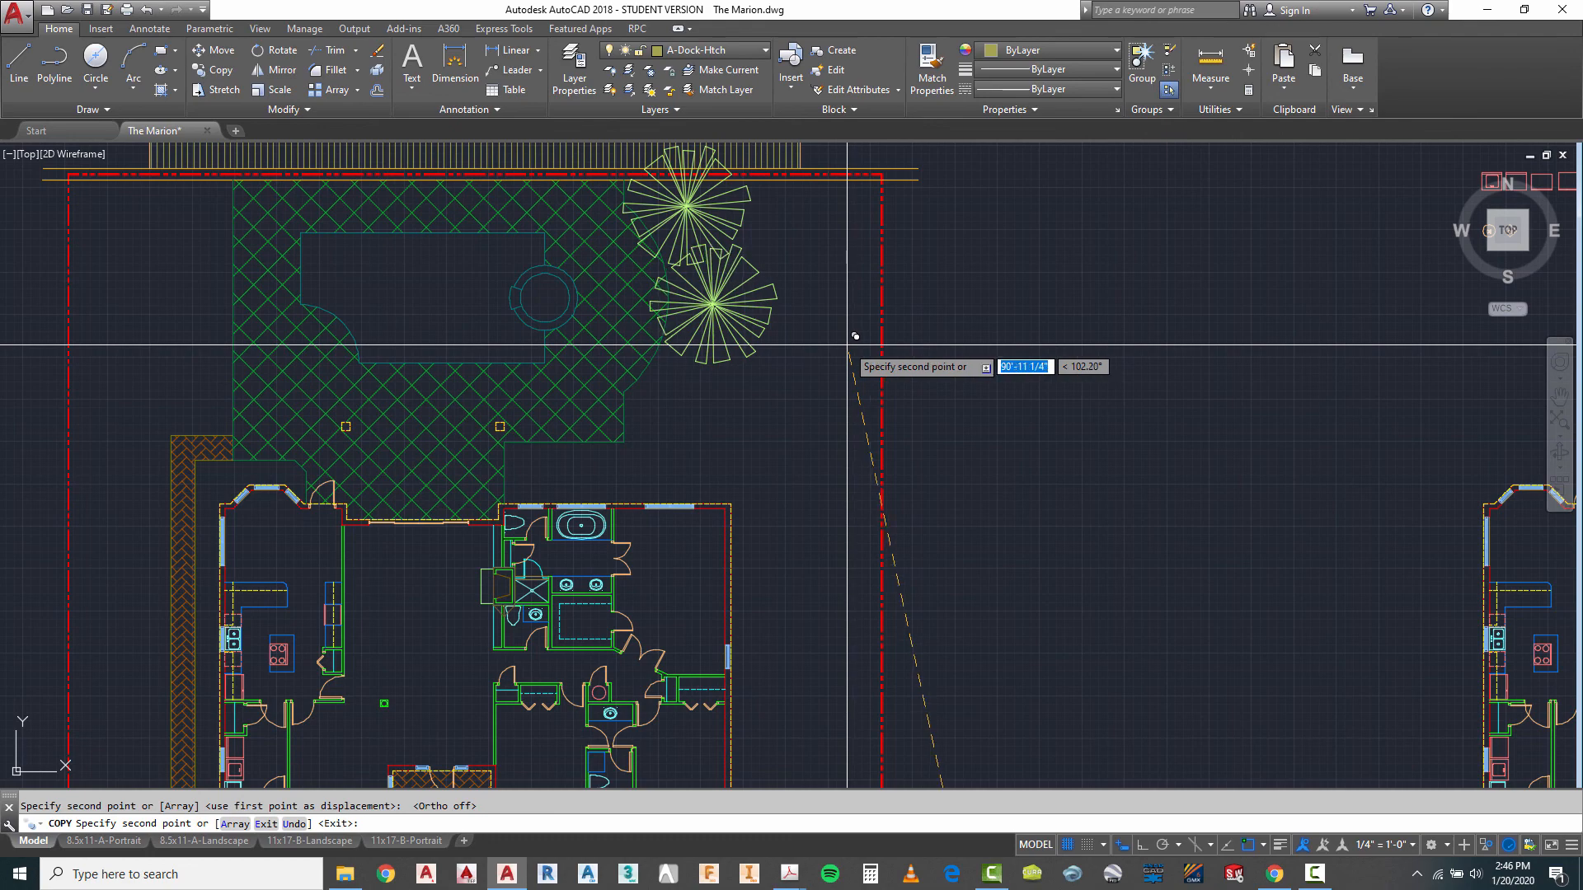
left_click(850, 339)
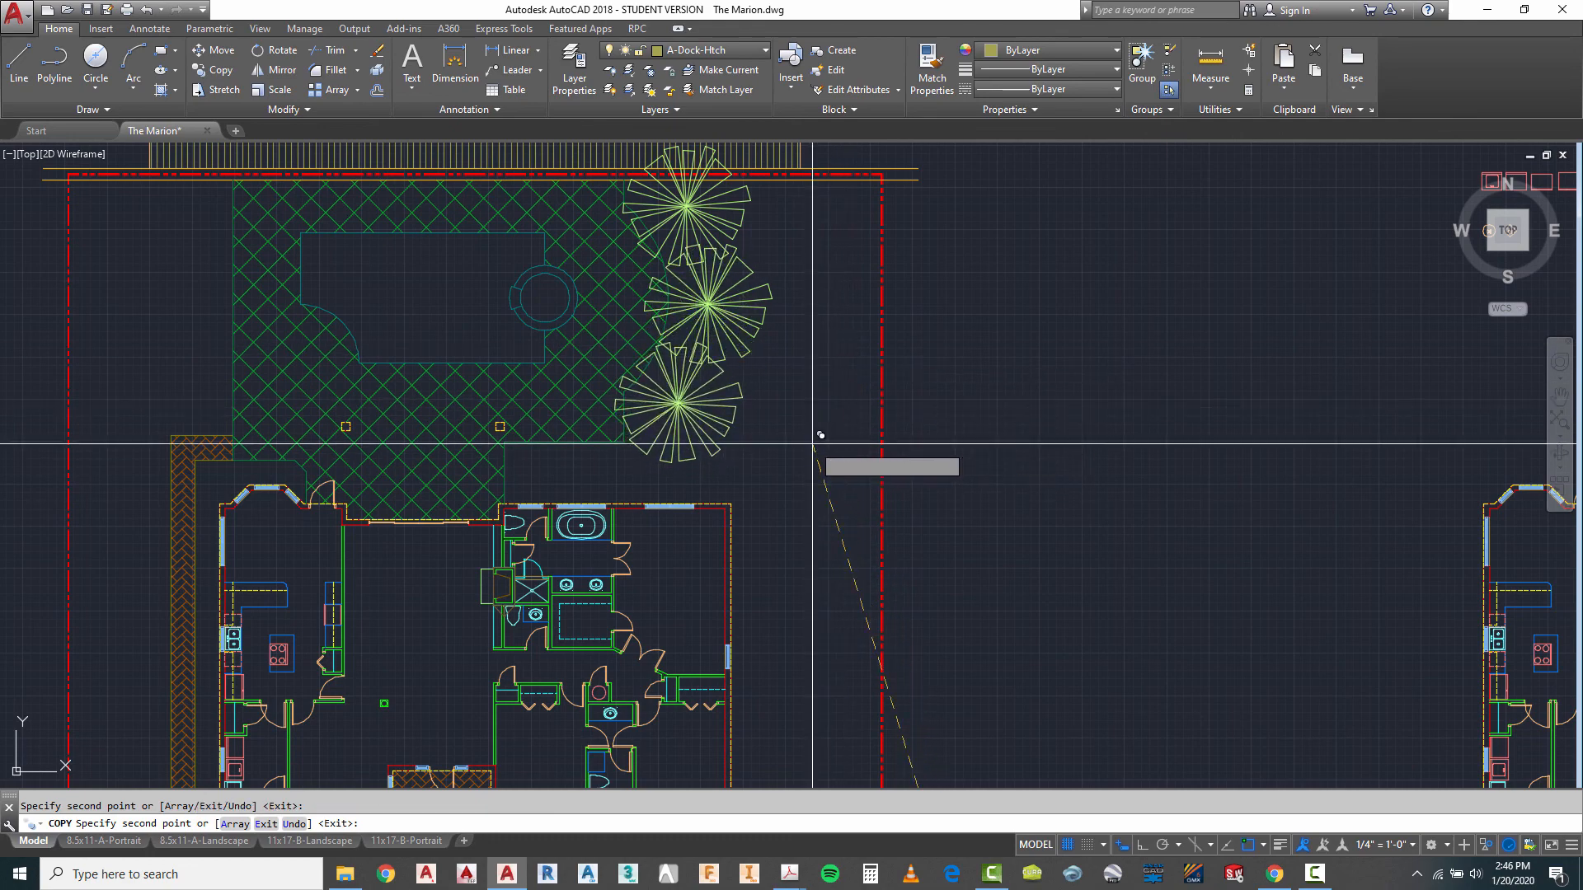
- Place one more copy of the palm west of the pool deck, near the lot's northwest corner, and end the copying
scroll(1142, 383, "down", 3)
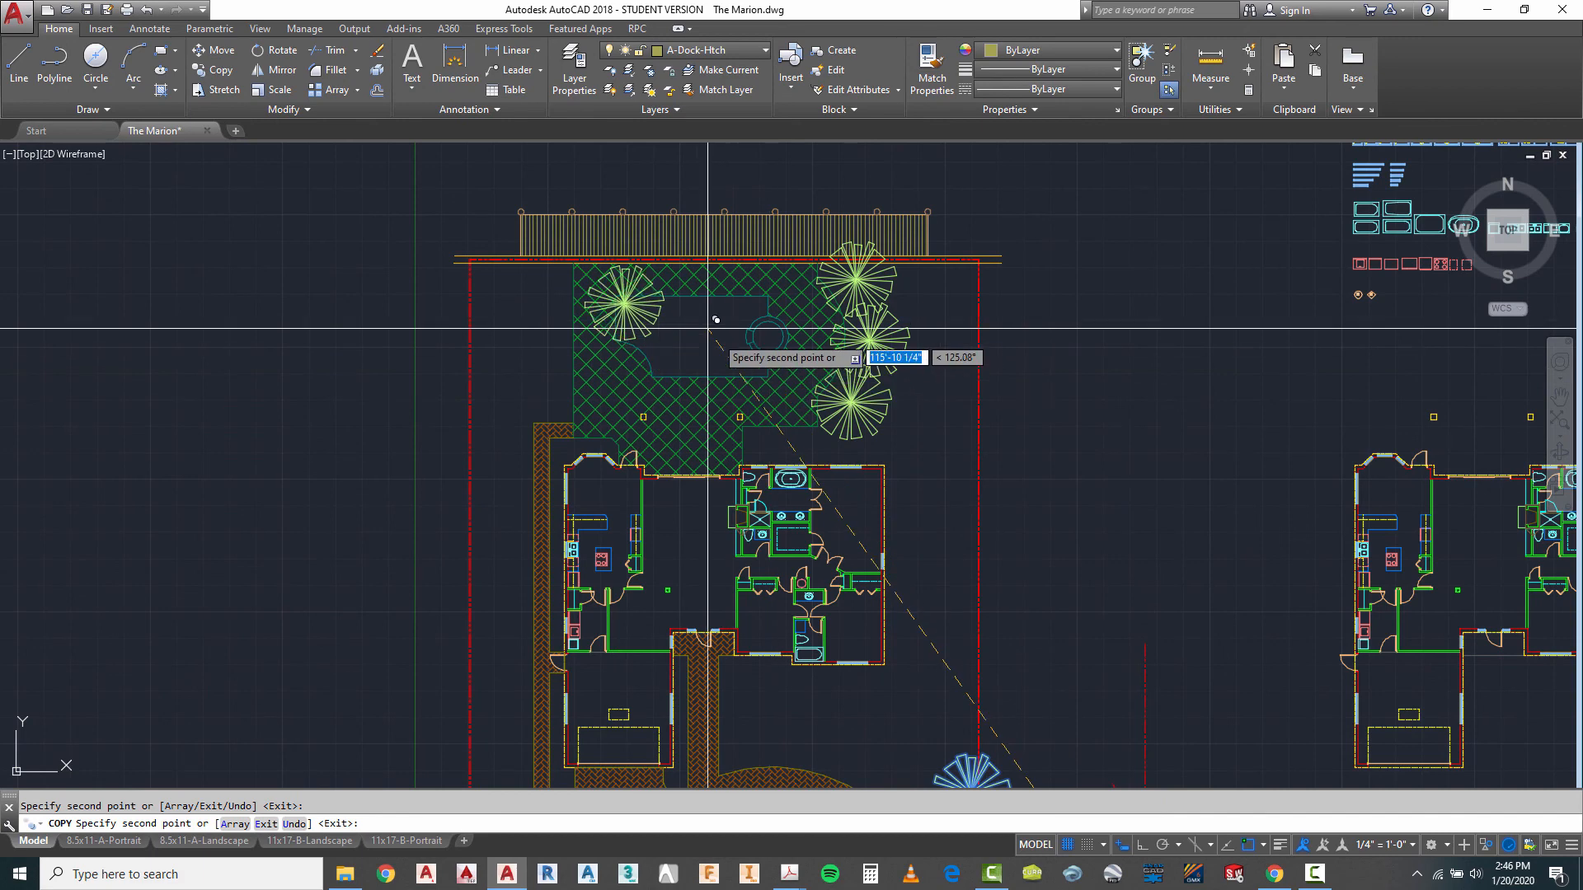
left_click(623, 300)
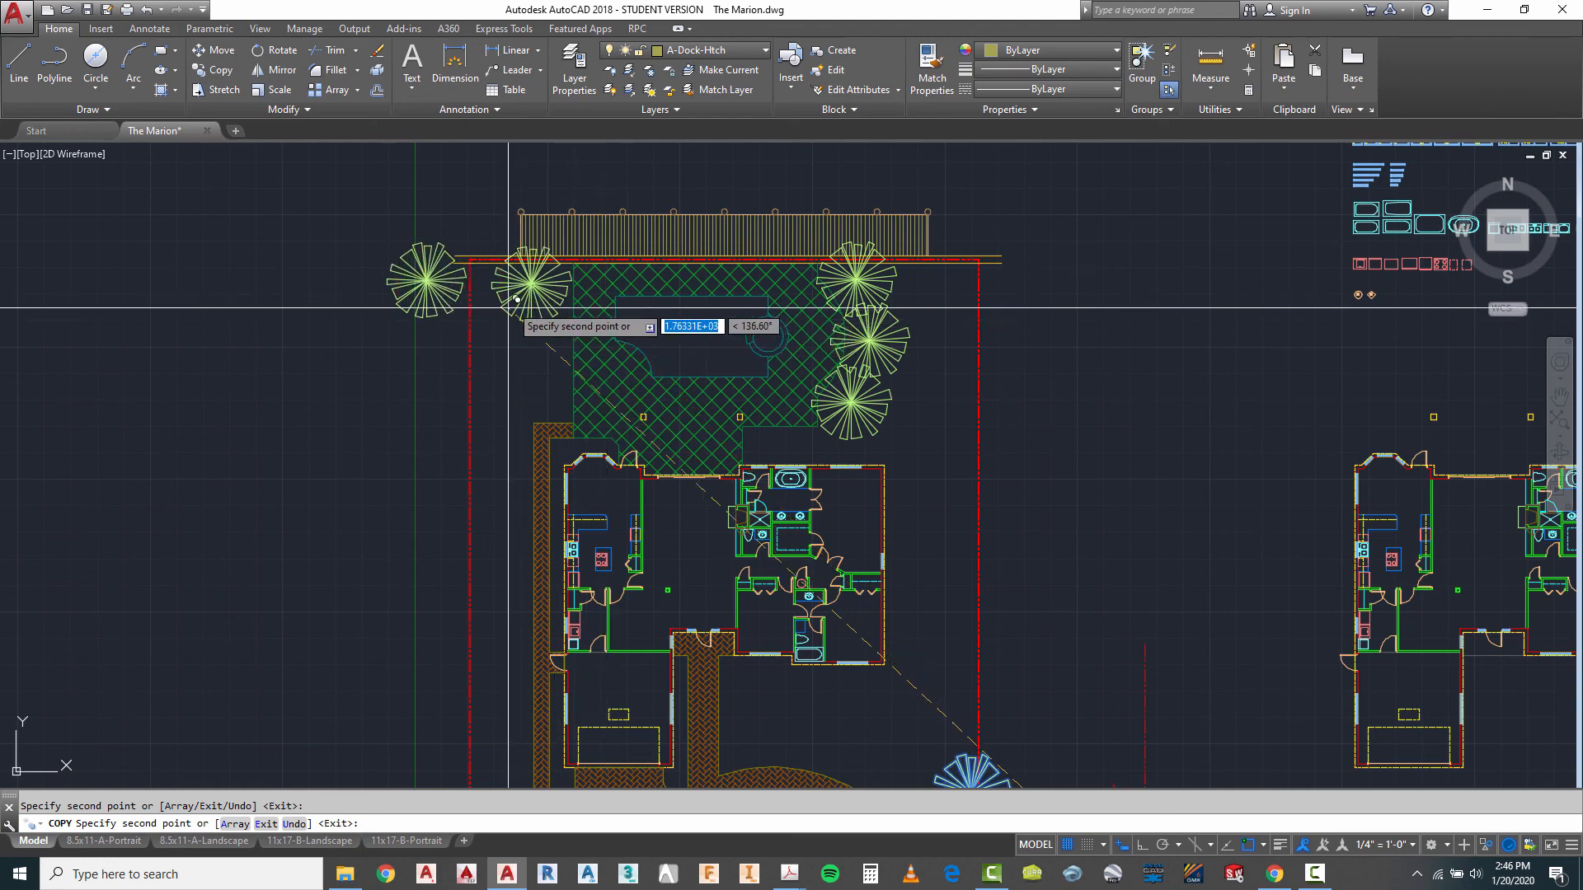
key("Escape")
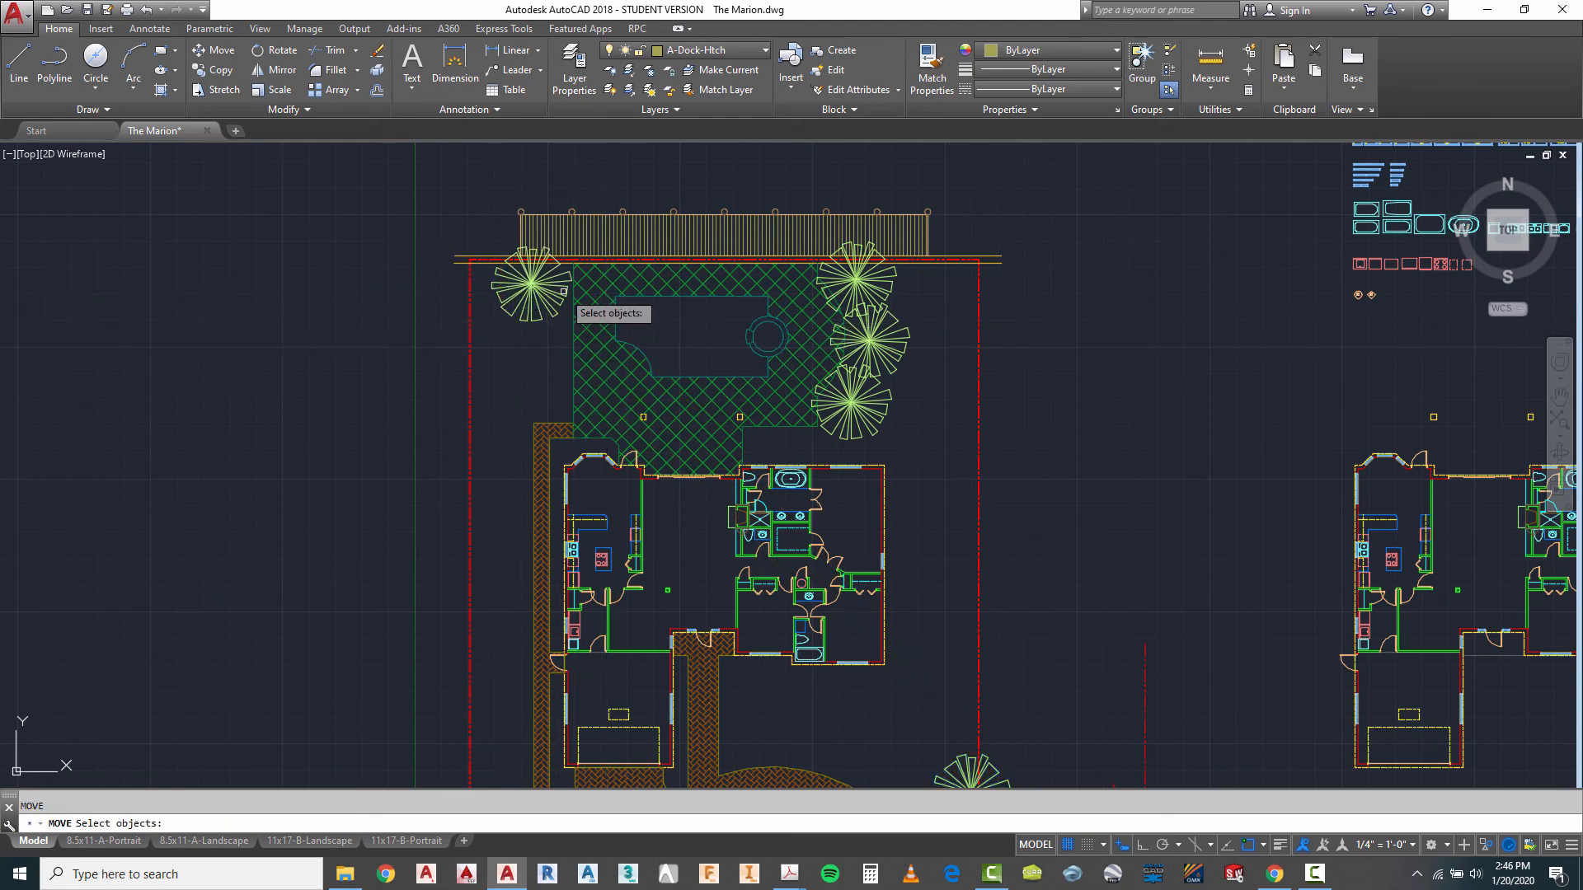
- Move the palm west of the pool deck about 13 ft straight south with Ortho on
key("Return")
left_click(310, 300)
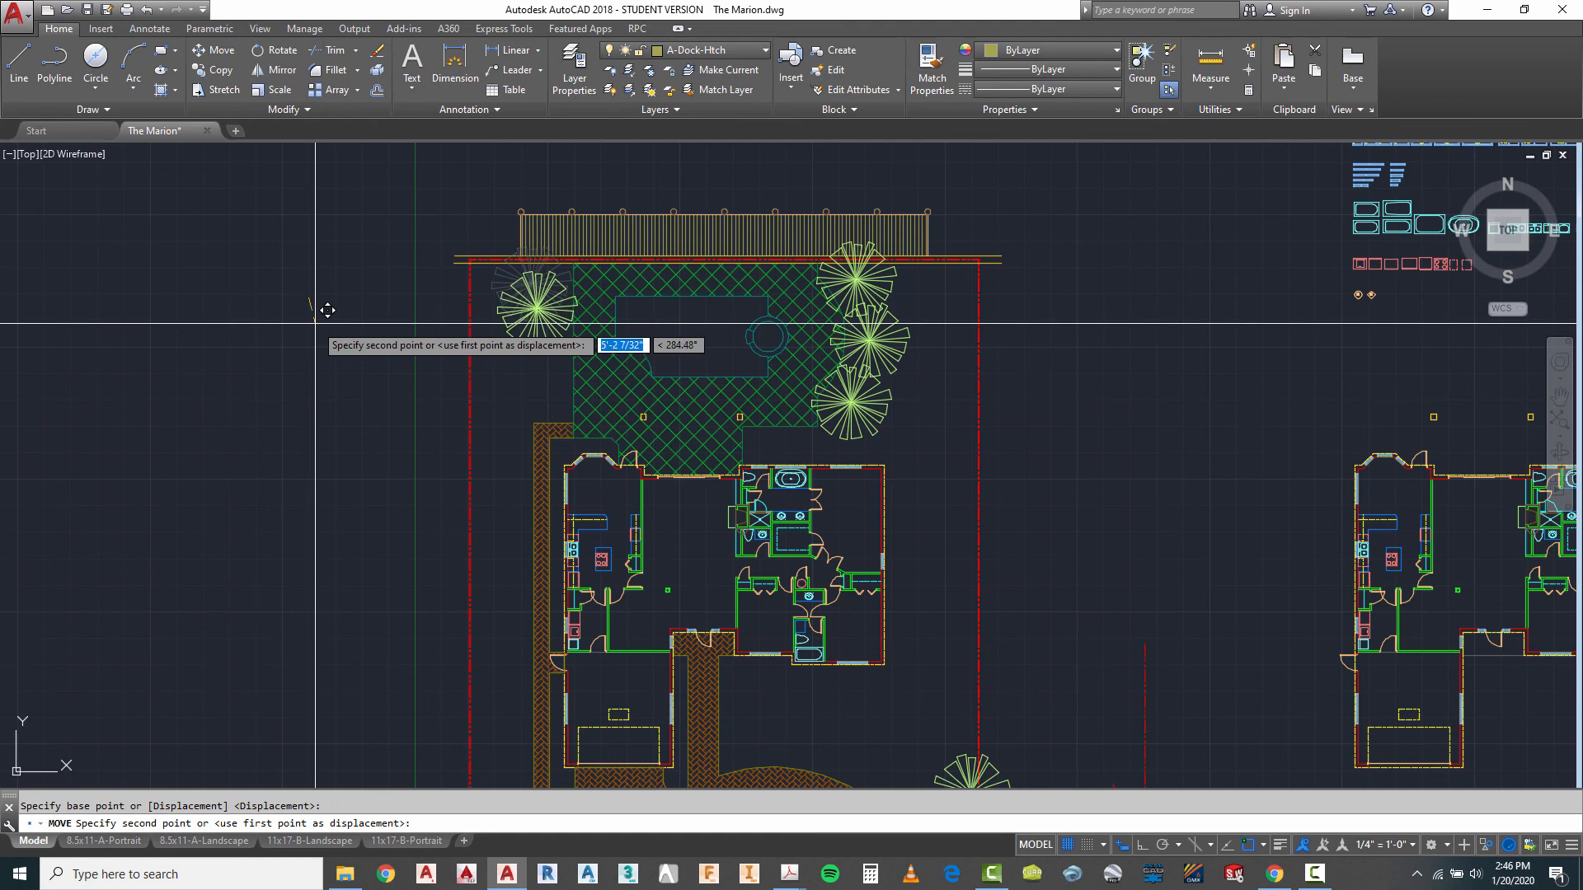
key("F8")
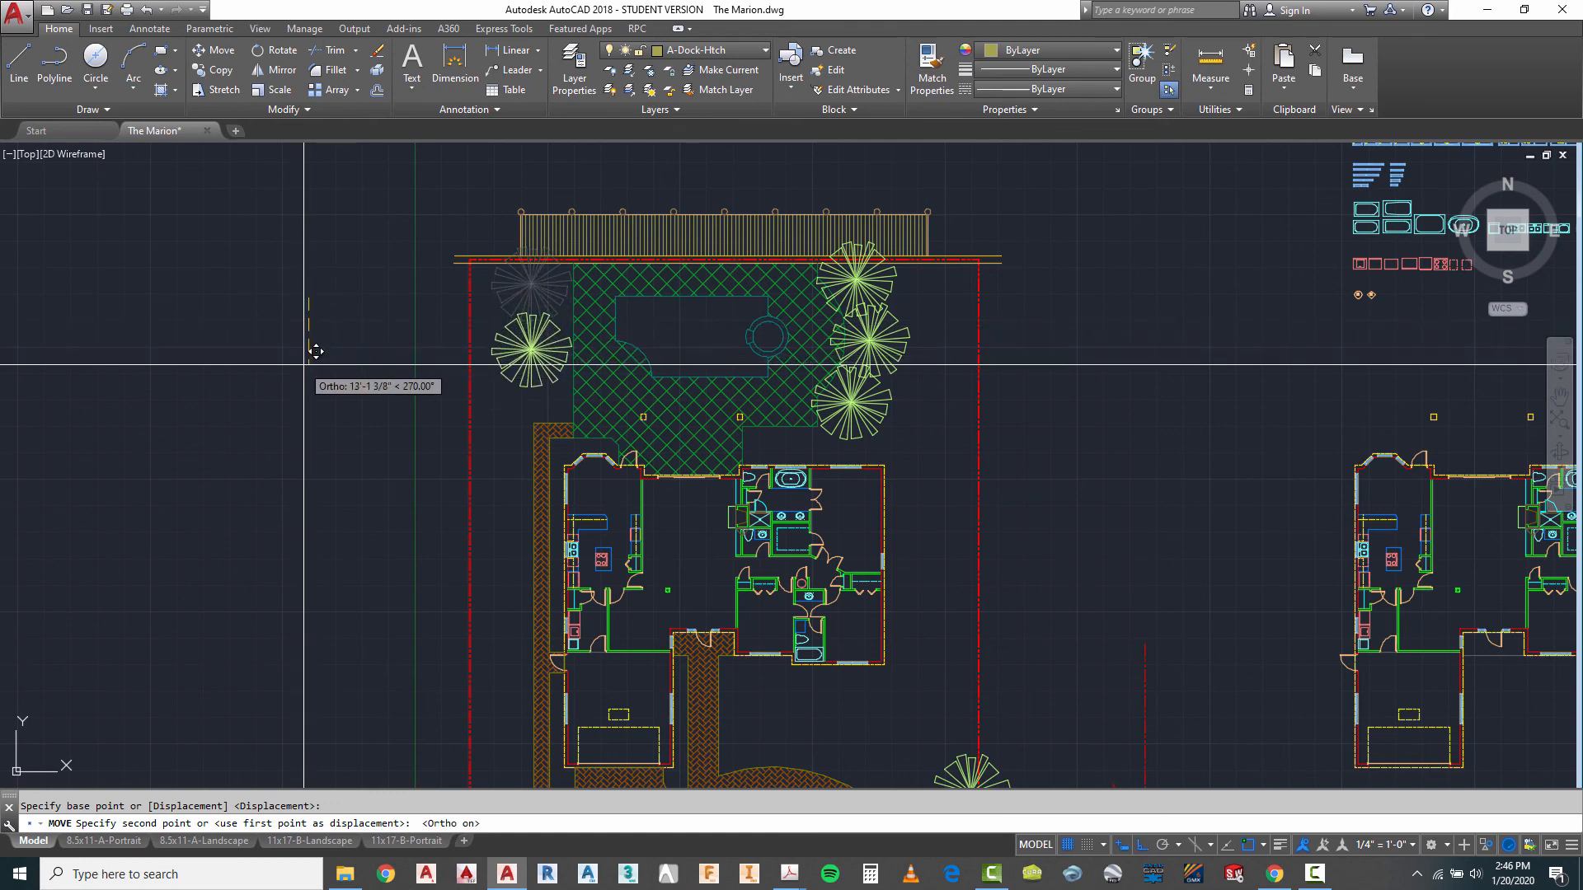
left_click(305, 365)
key("Escape")
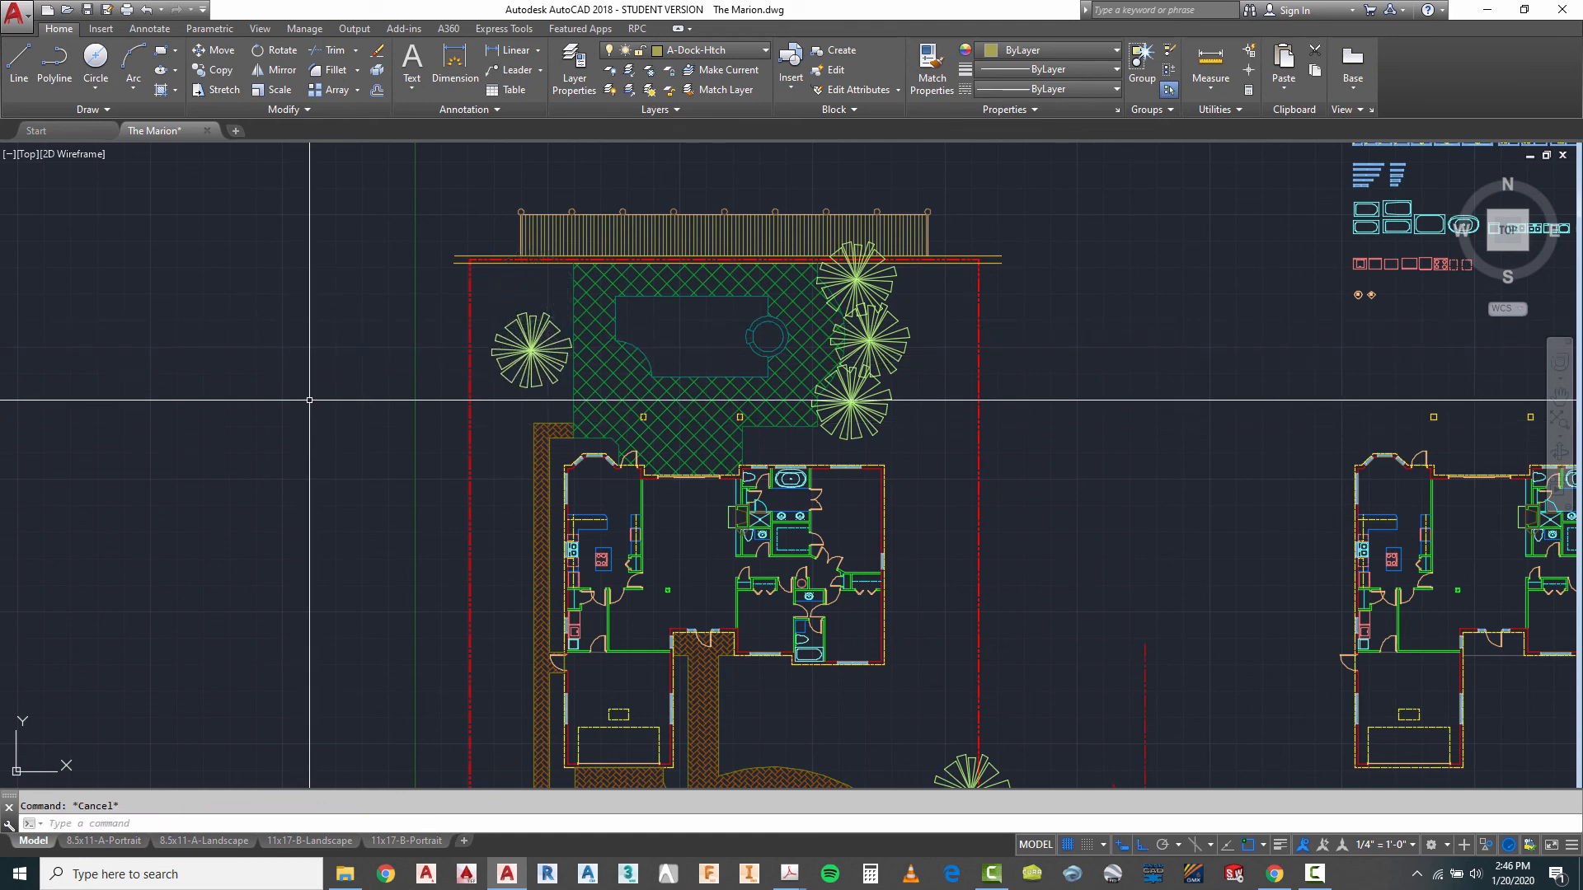
- Copy the palm west of the pool deck about 12 ft north and about 12 ft south to form a column of three
type("co")
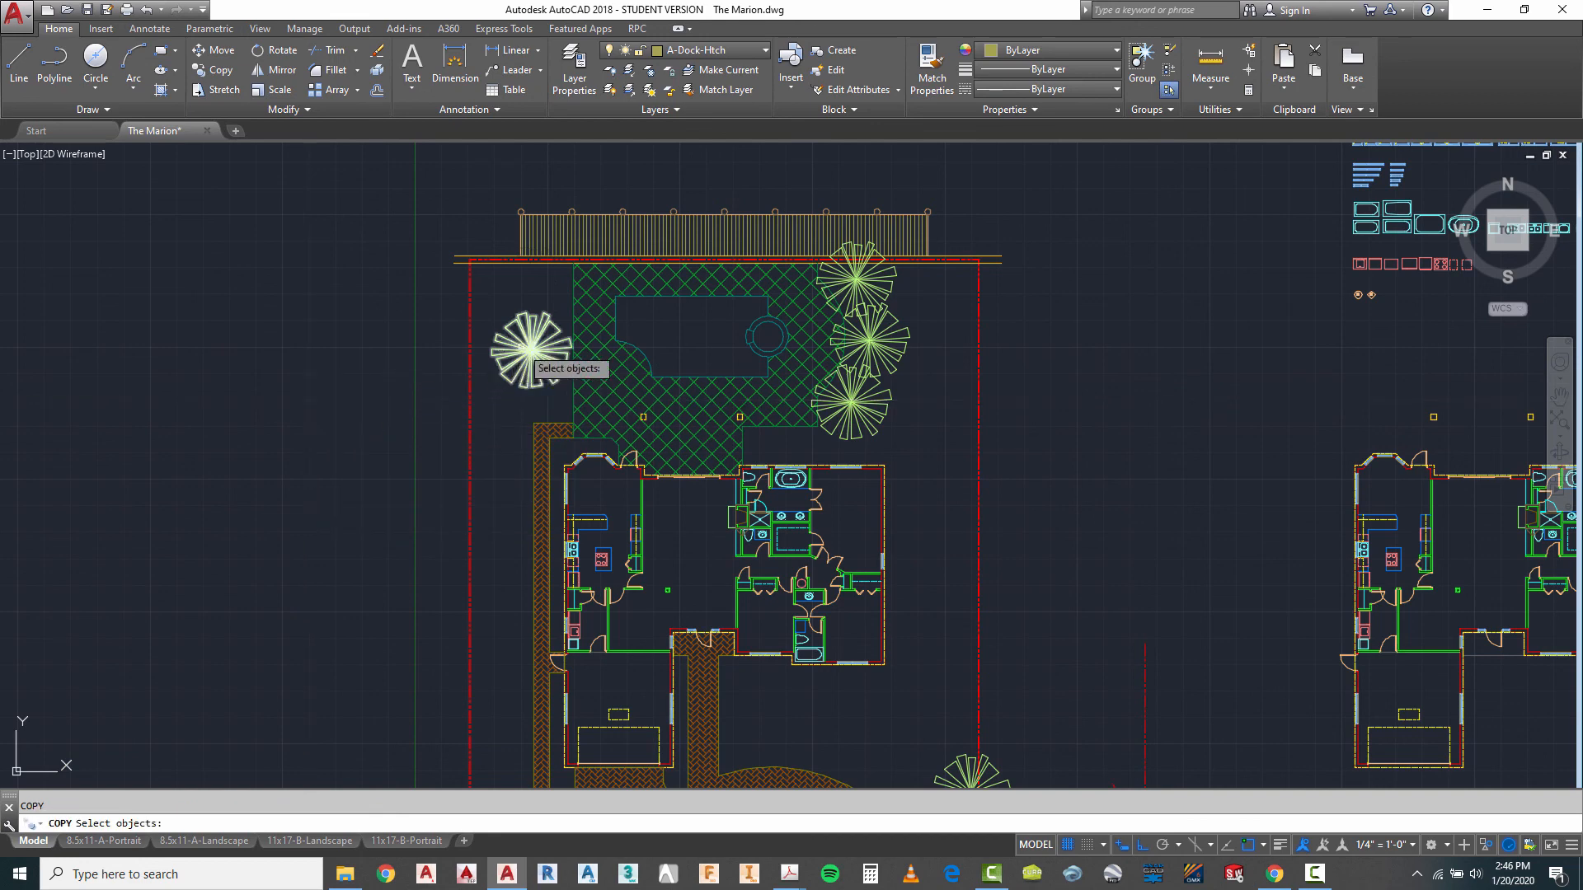
key("Return")
left_click(384, 410)
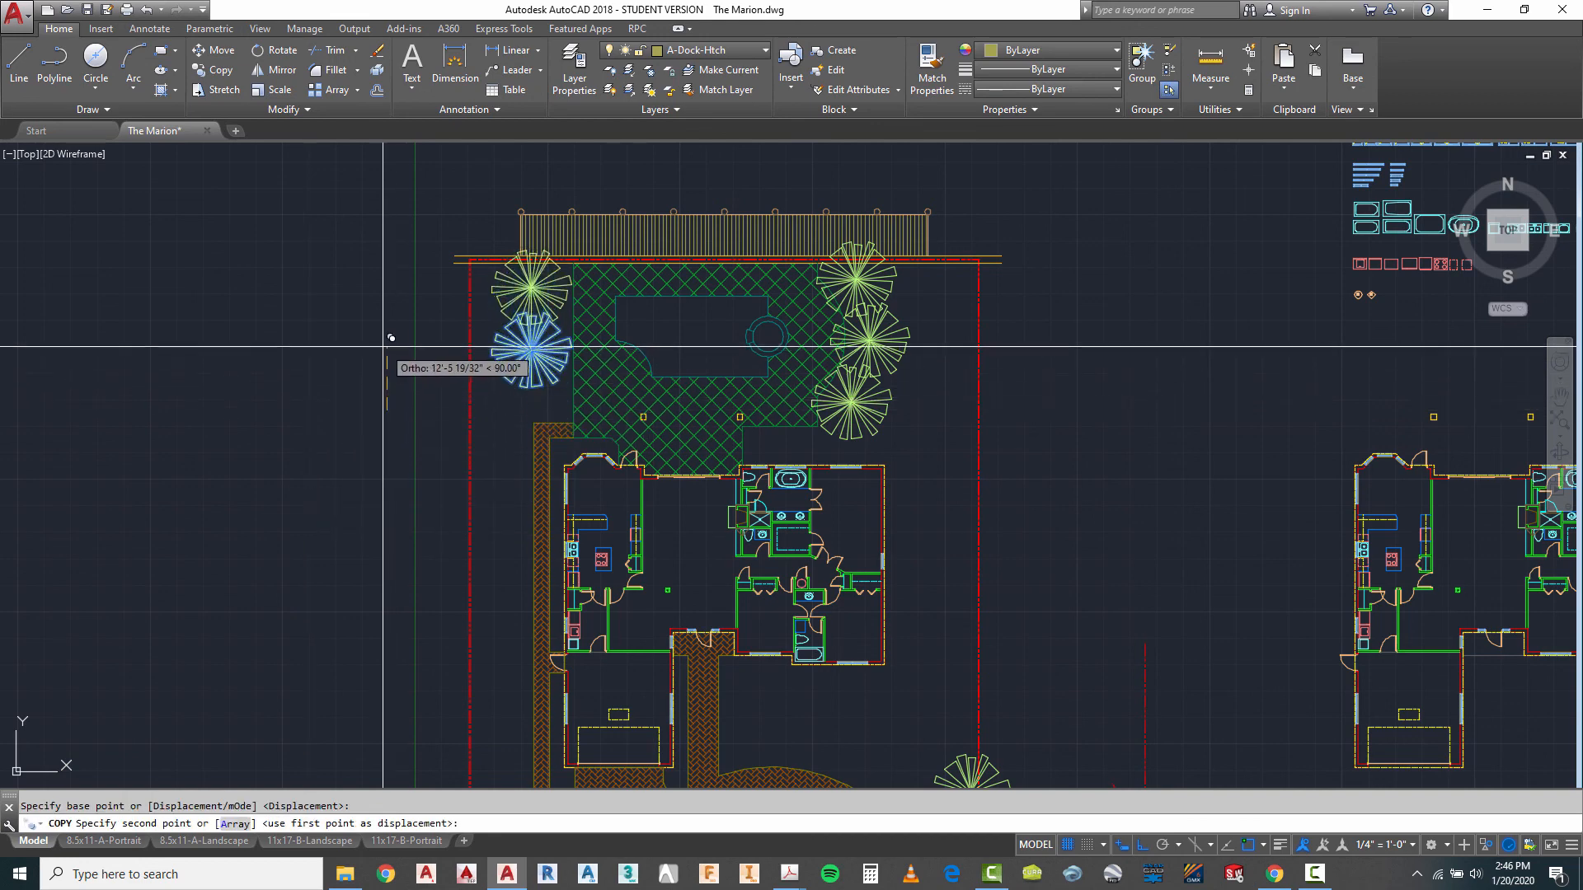
left_click(381, 350)
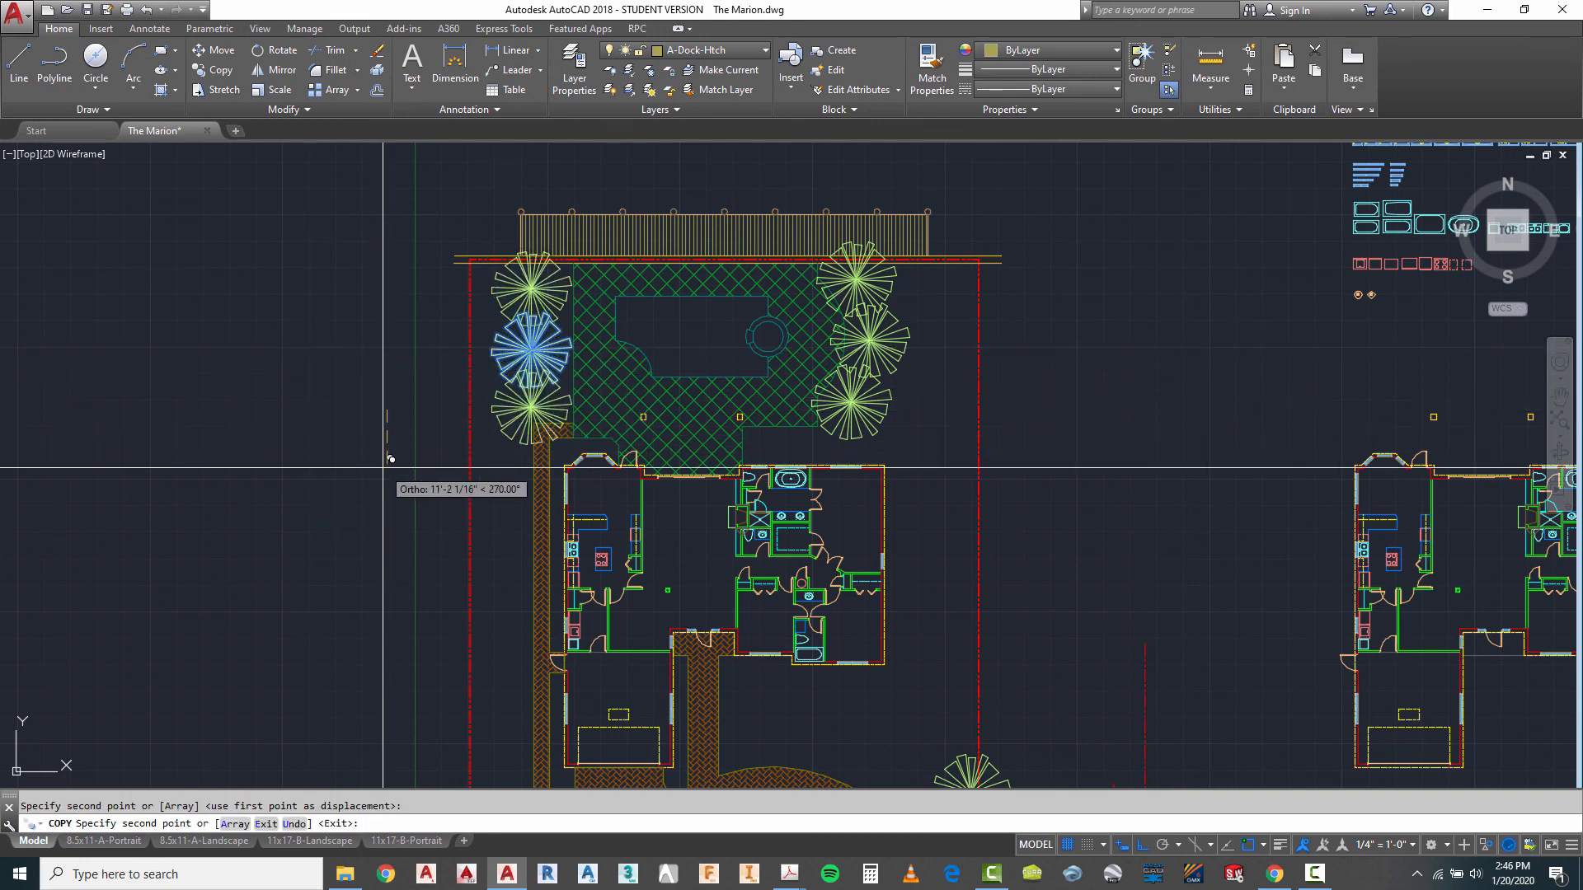
key("Escape")
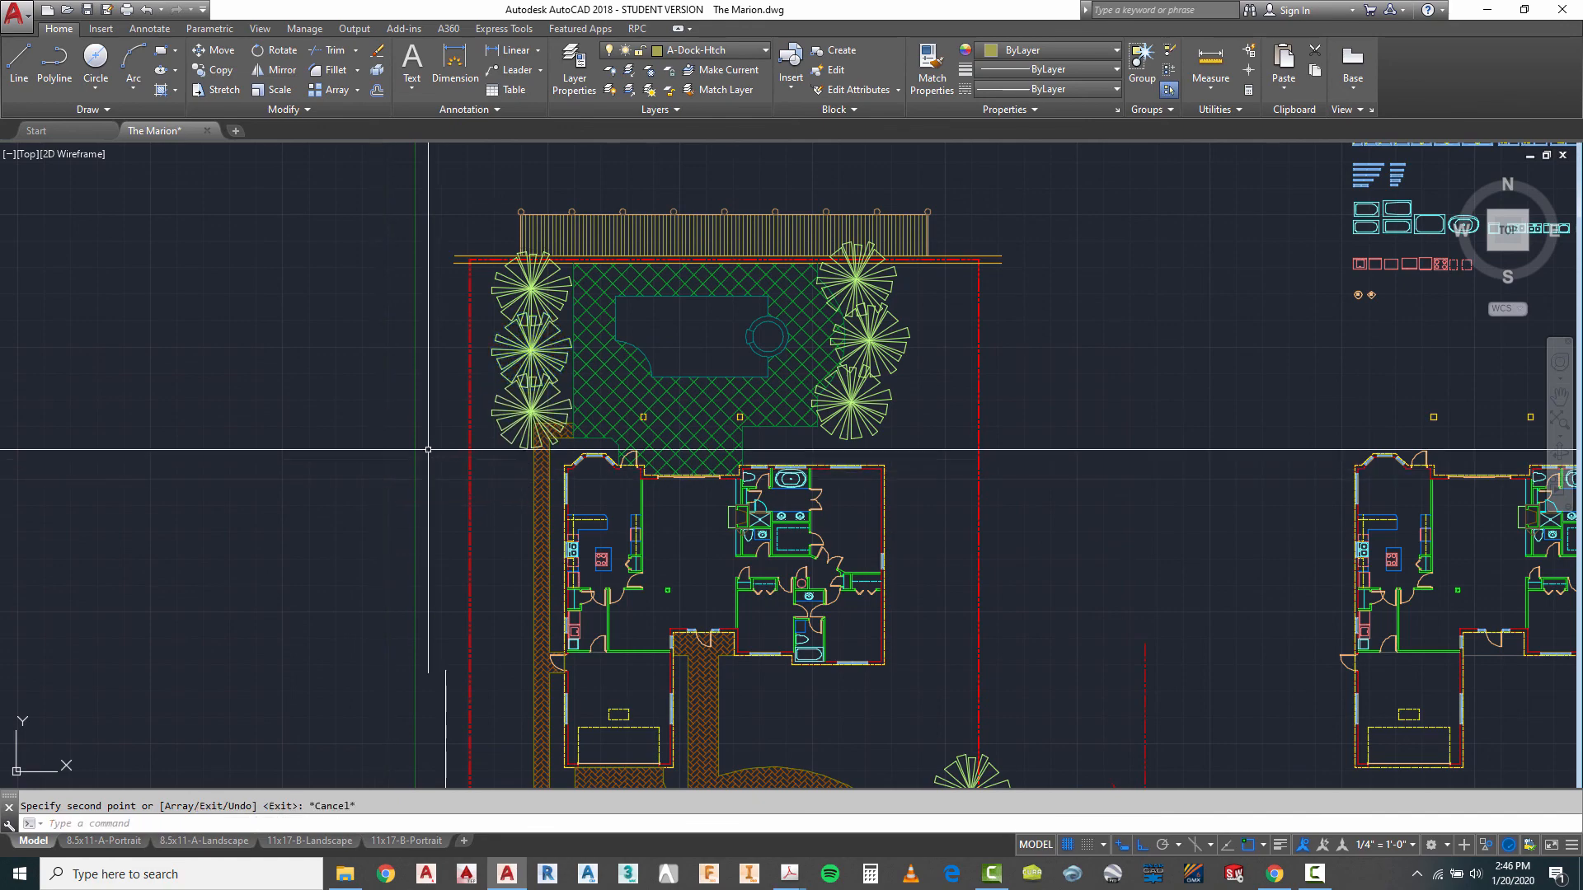
- Move the middle palm east of the pool slightly farther east
scroll(916, 217, "down", 2)
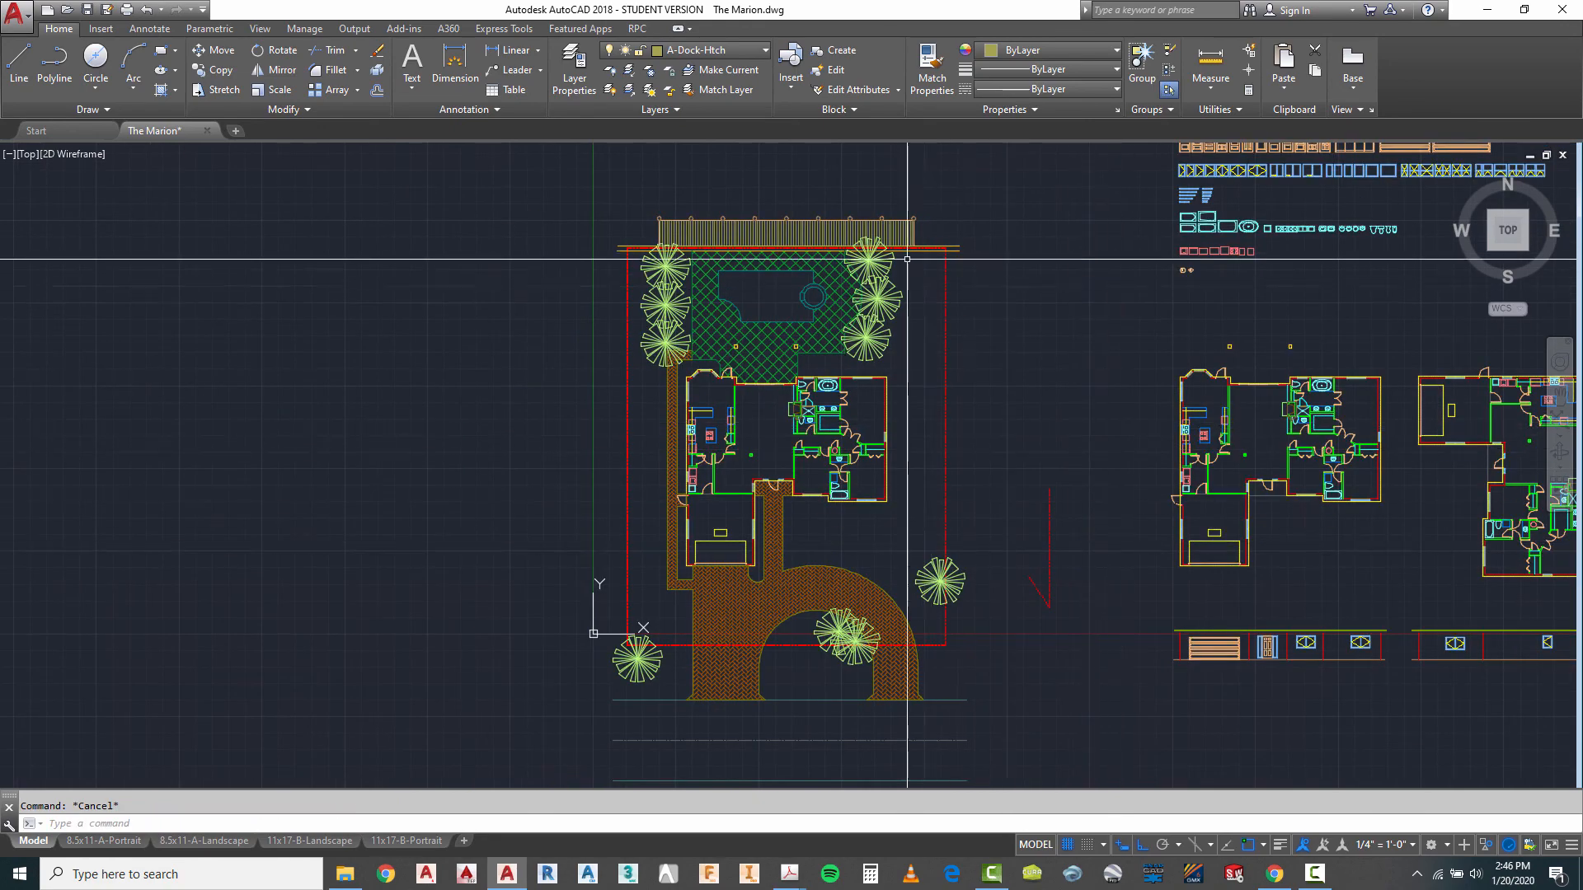
scroll(899, 247, "up", 4)
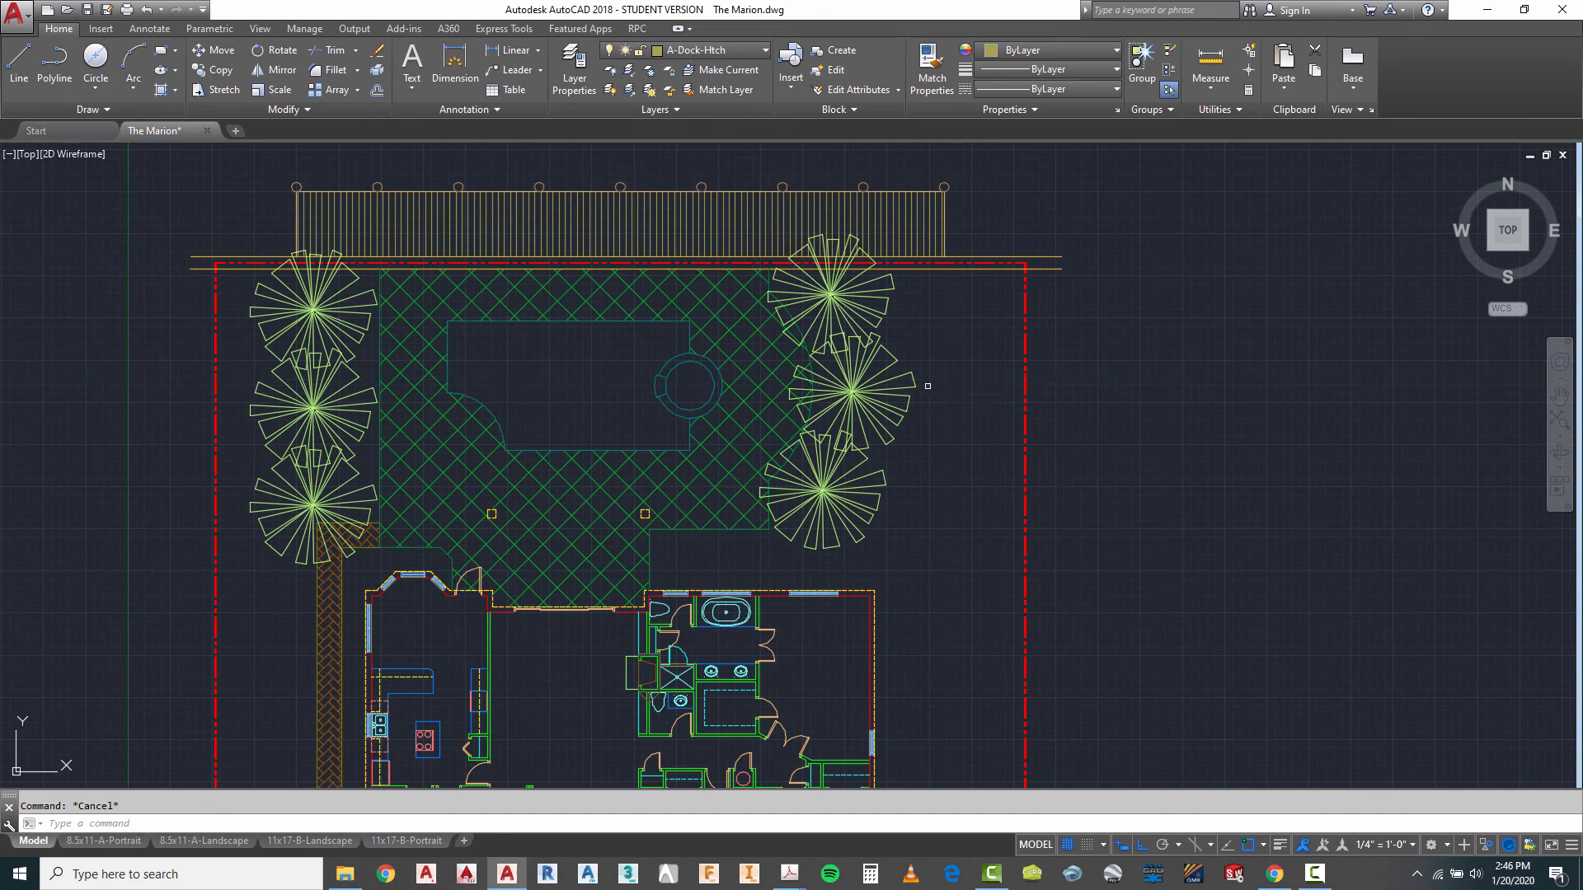
type("m")
key("Return")
key("Return")
left_click(941, 446)
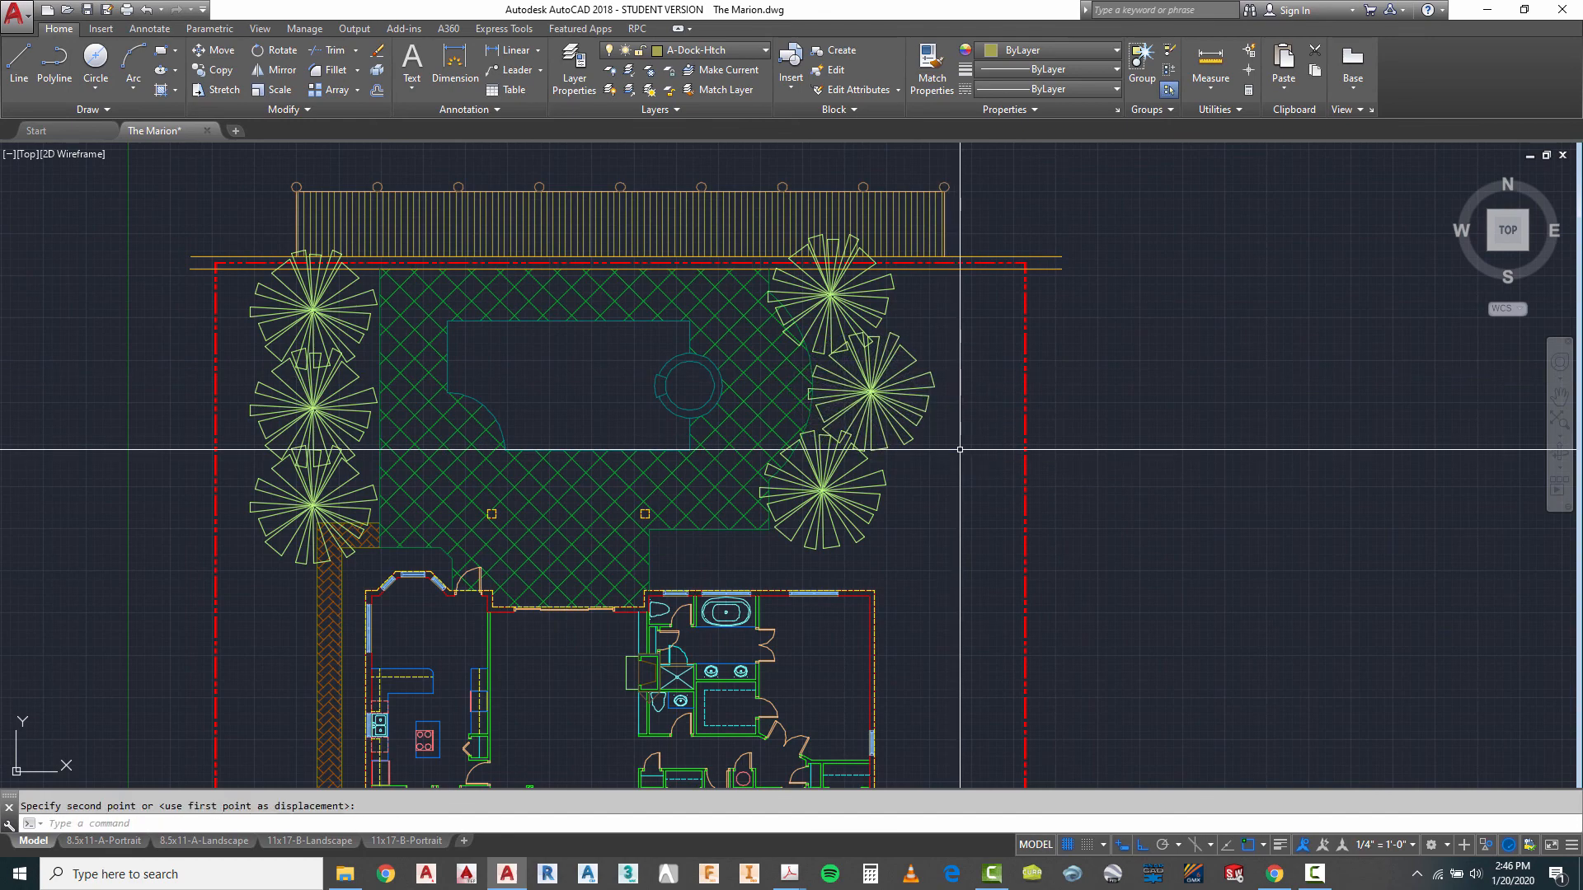
key("Escape")
- With Ortho off, nudge the southern palm of the pool's east row slightly southeast and the northern one about 1'-6" northeast
key("Return")
left_click(821, 495)
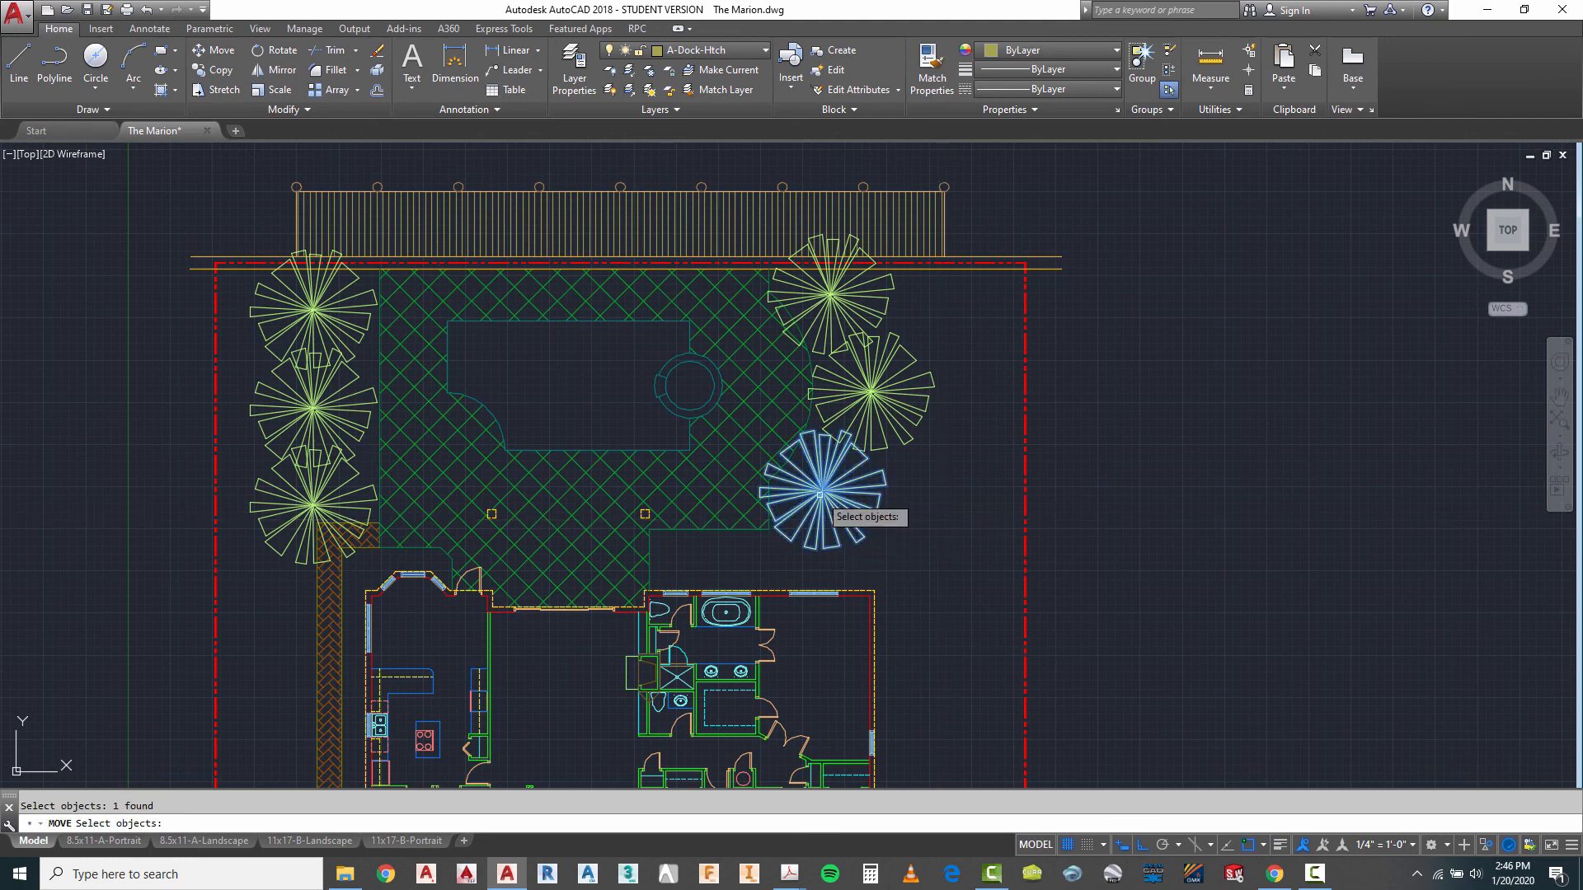
key("Return")
left_click(957, 540)
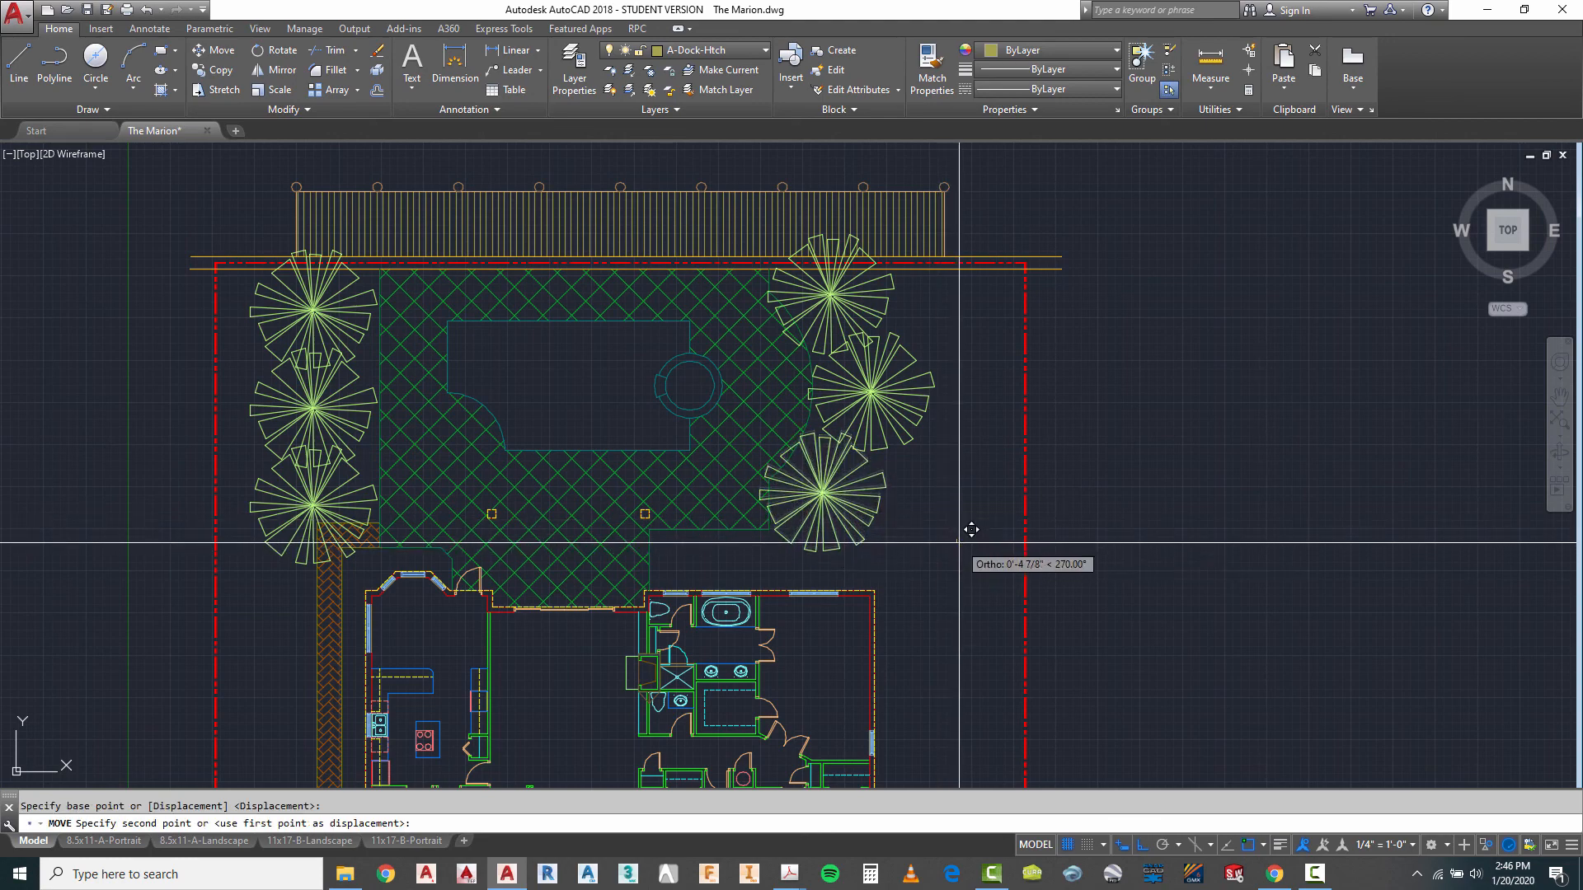
key("F8")
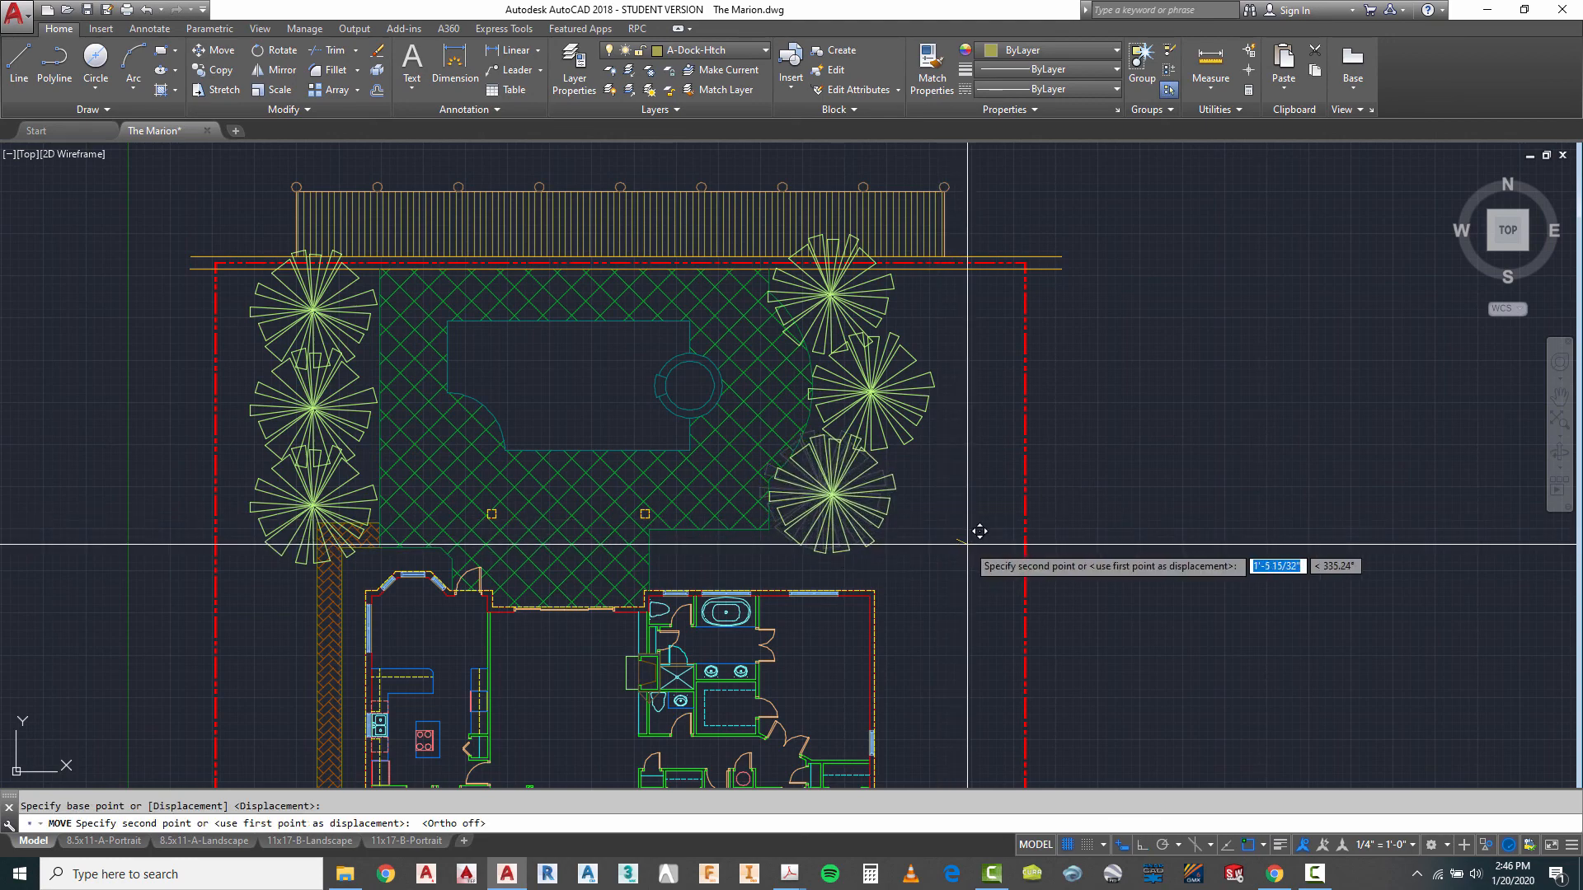
left_click(963, 547)
key("Escape")
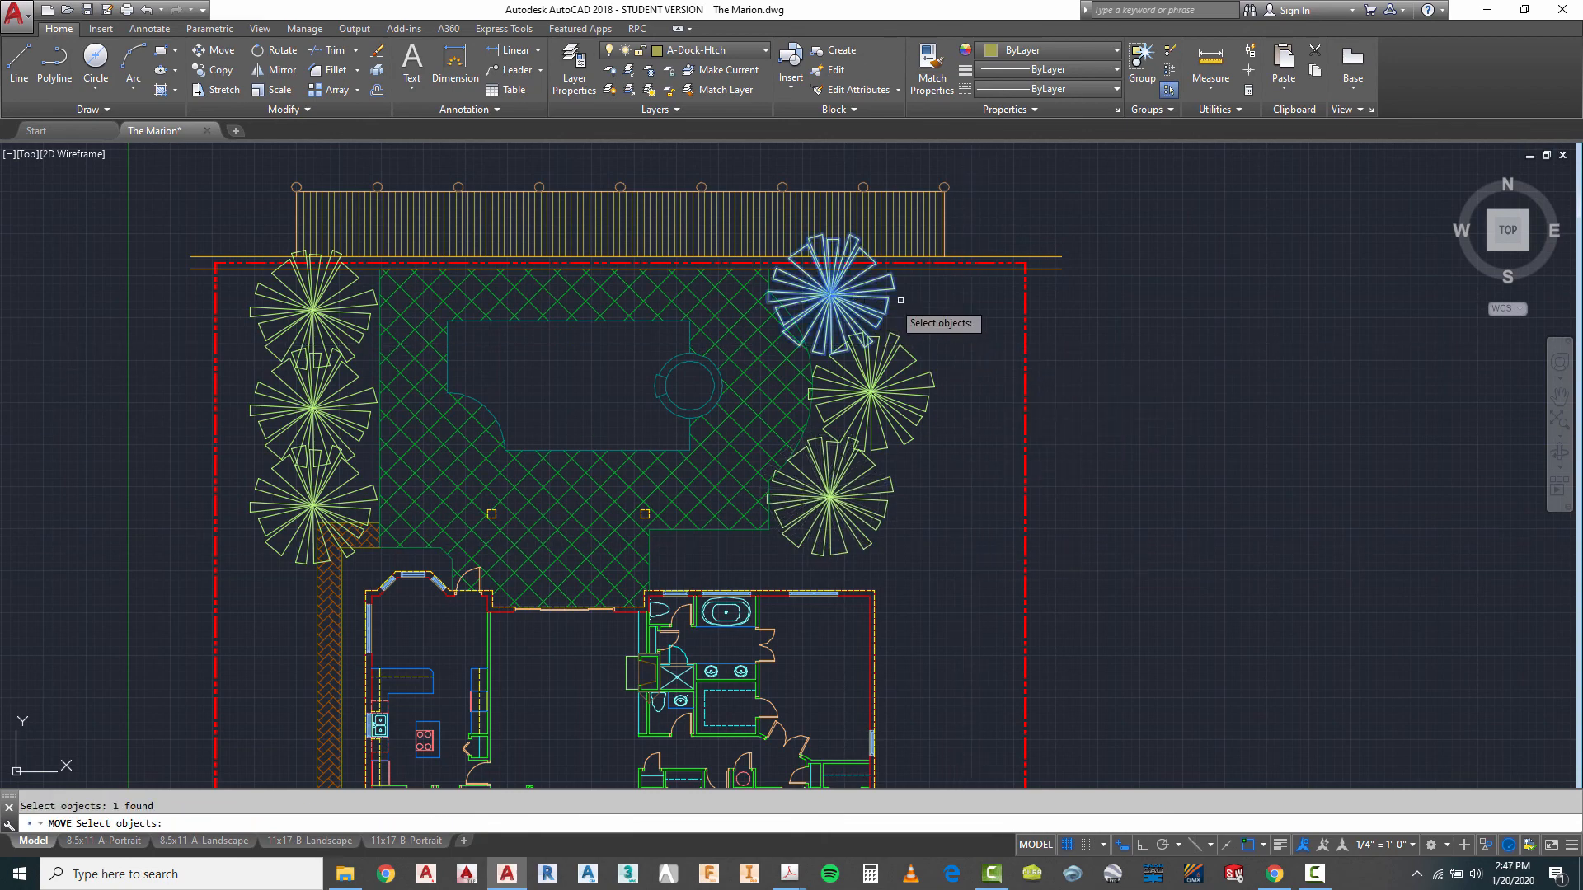
left_click(957, 312)
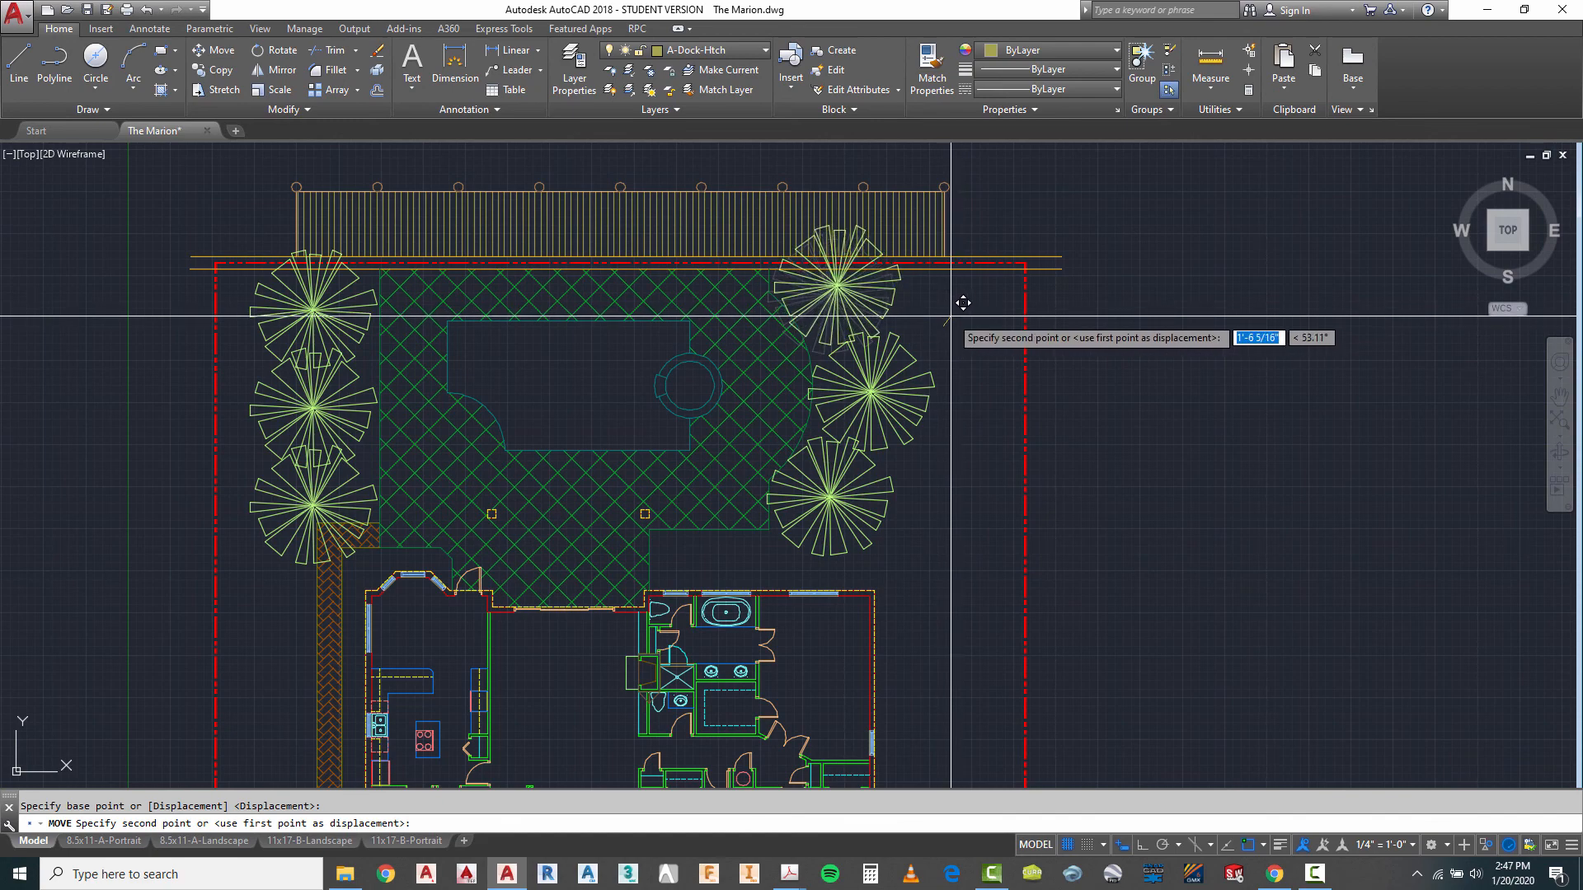
key("Escape")
scroll(915, 183, "down", 6)
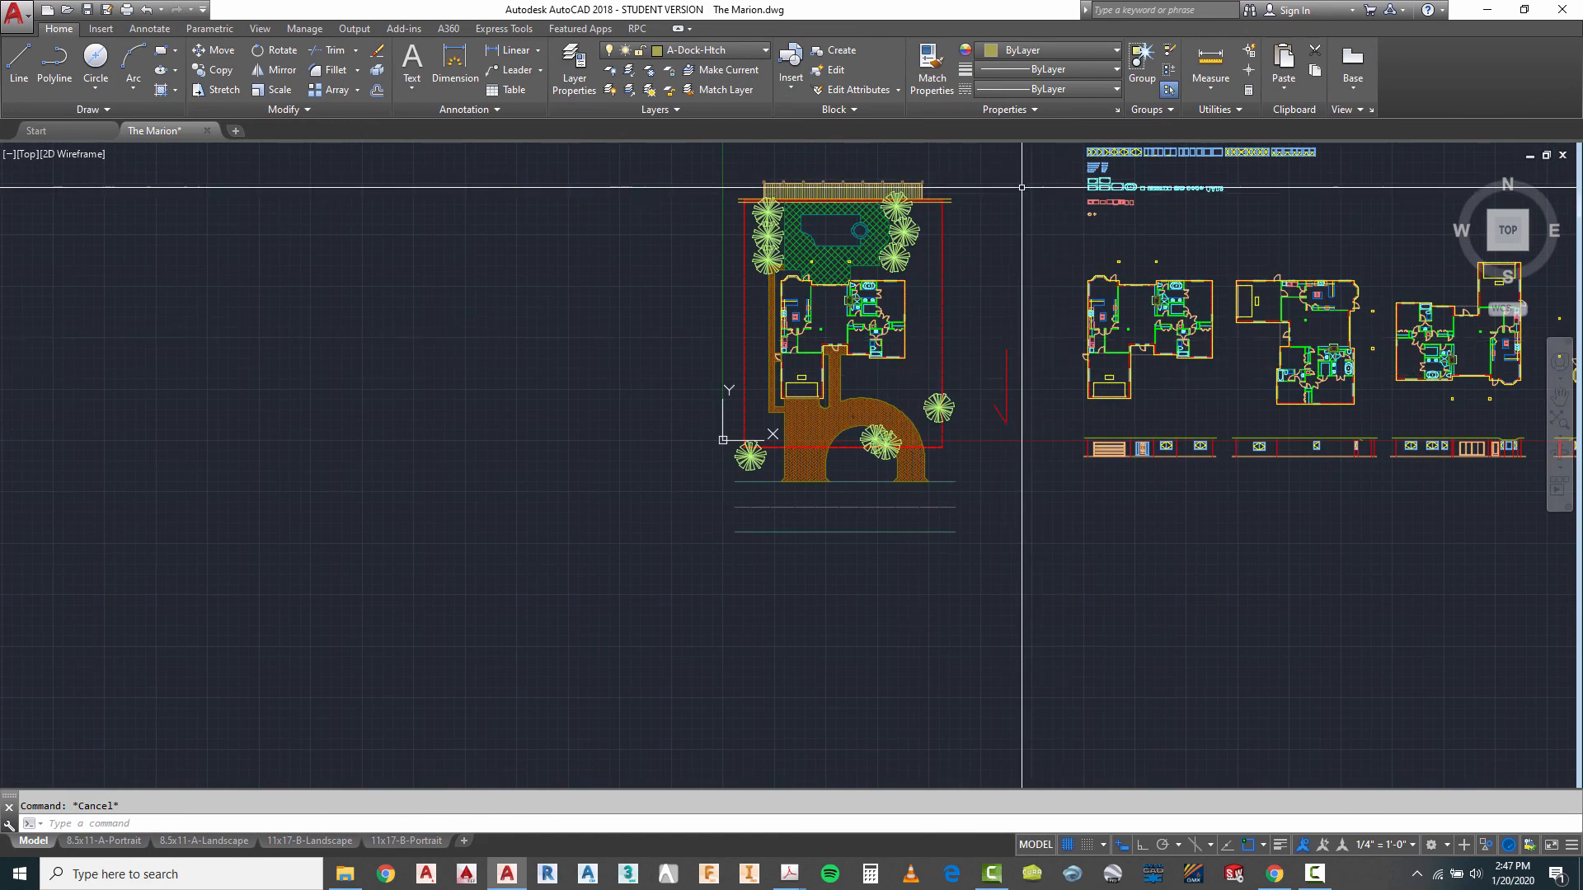
scroll(1022, 188, "up", 2)
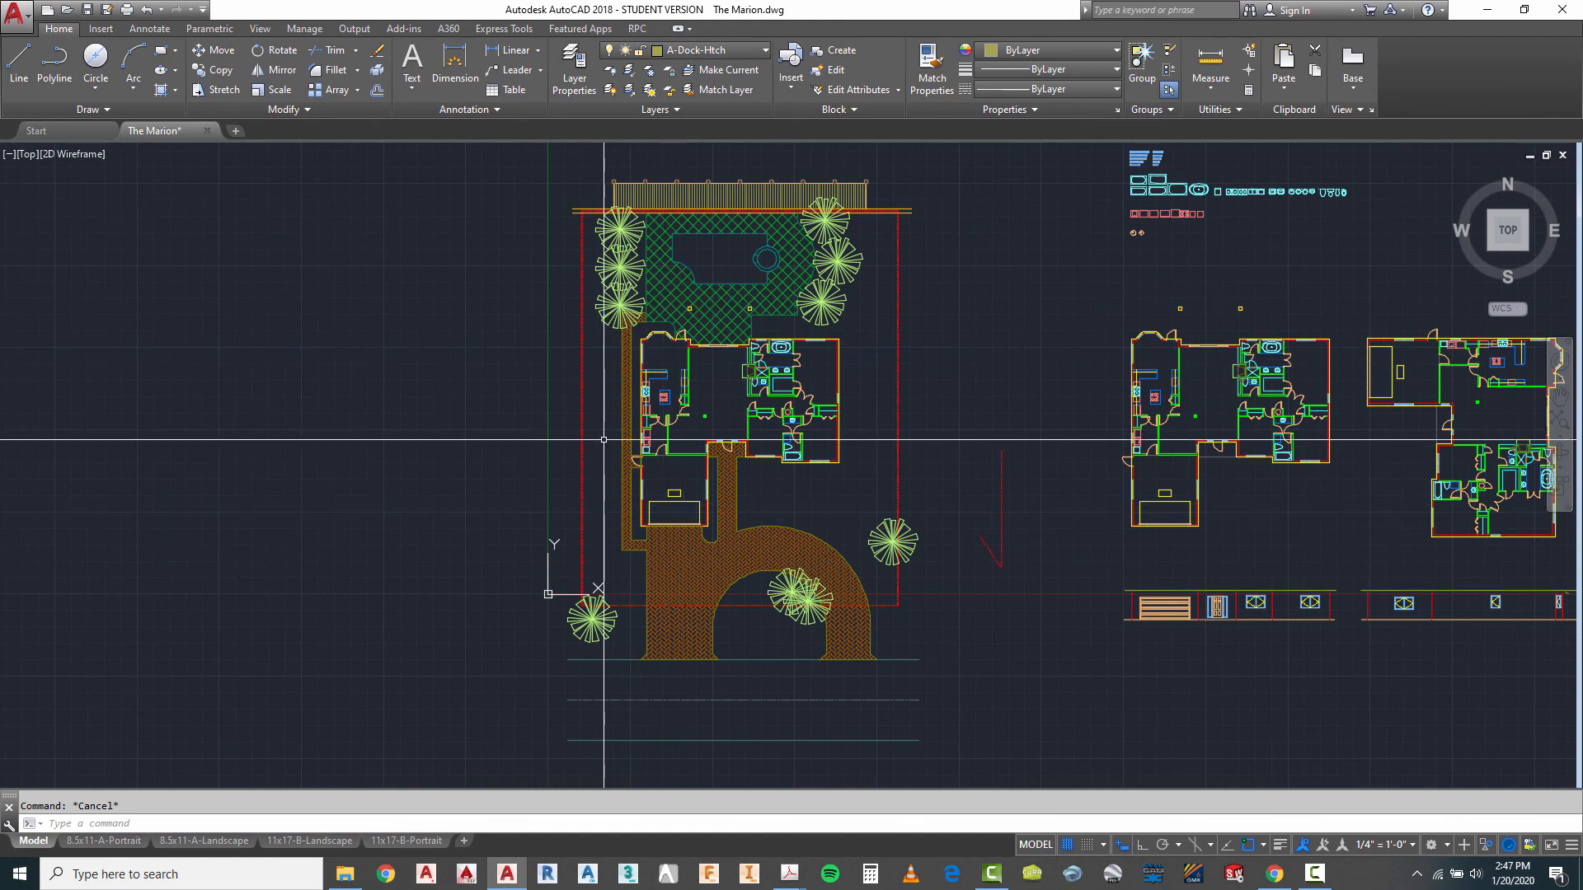
scroll(801, 448, "down", 4)
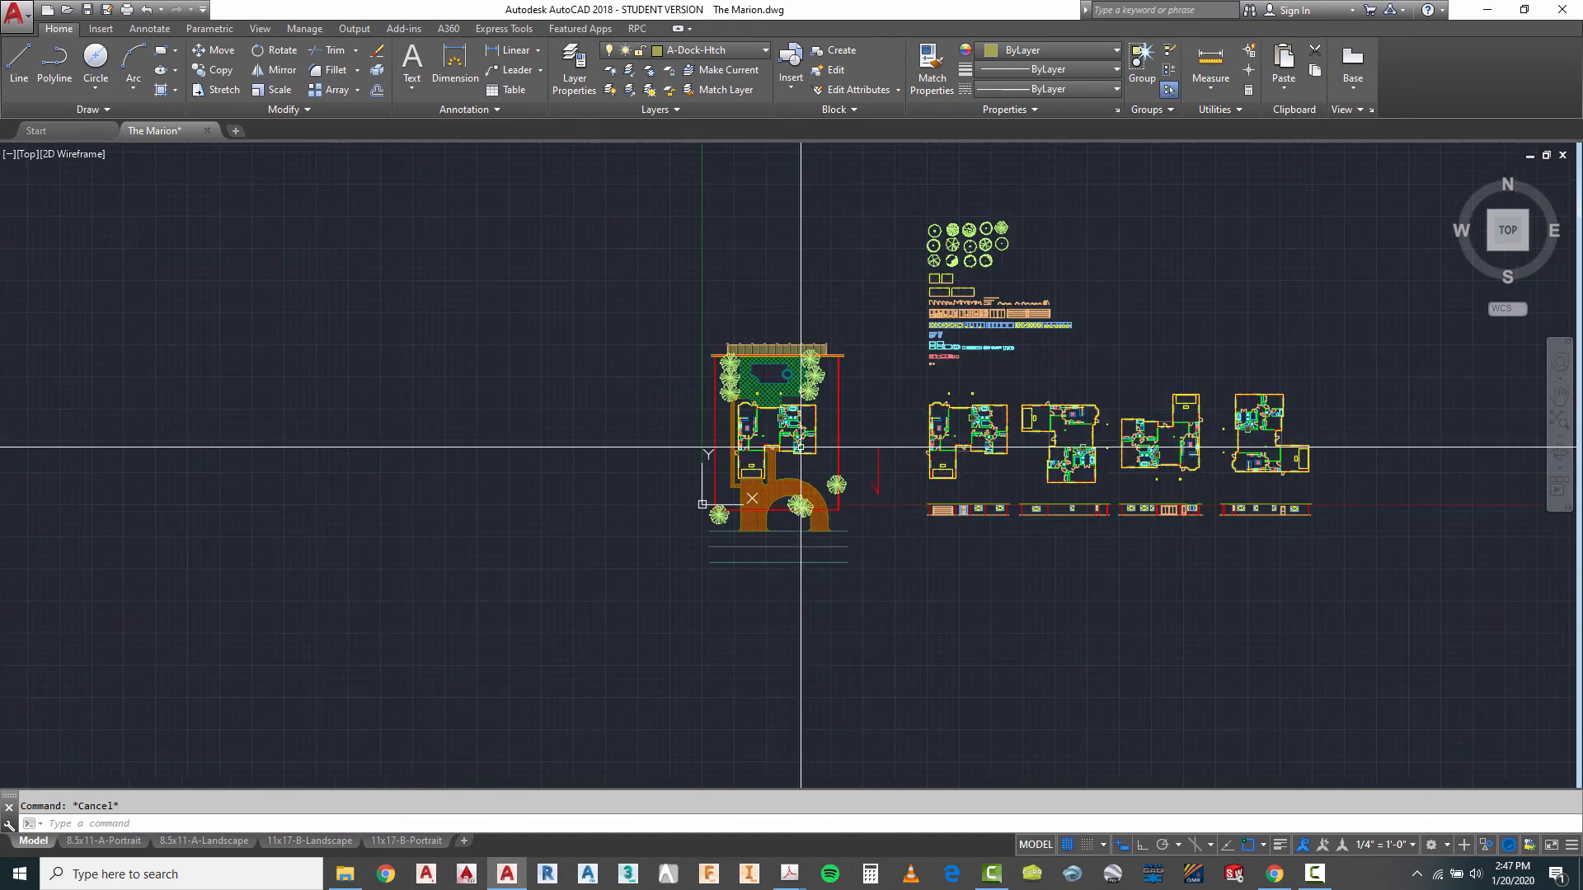
scroll(823, 422, "up", 2)
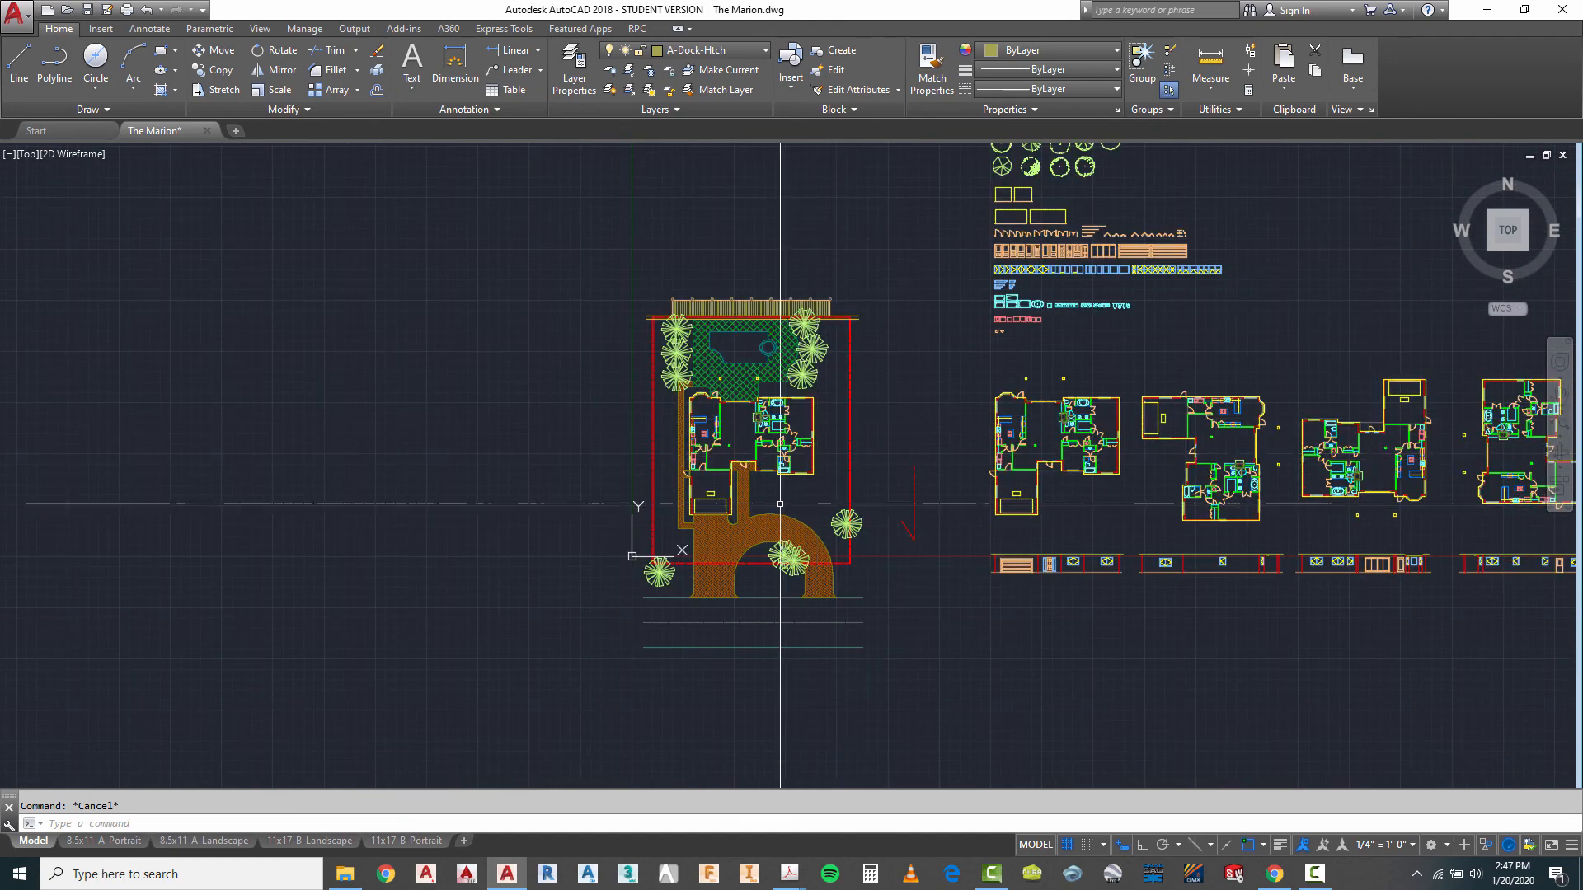
scroll(780, 503, "up", 2)
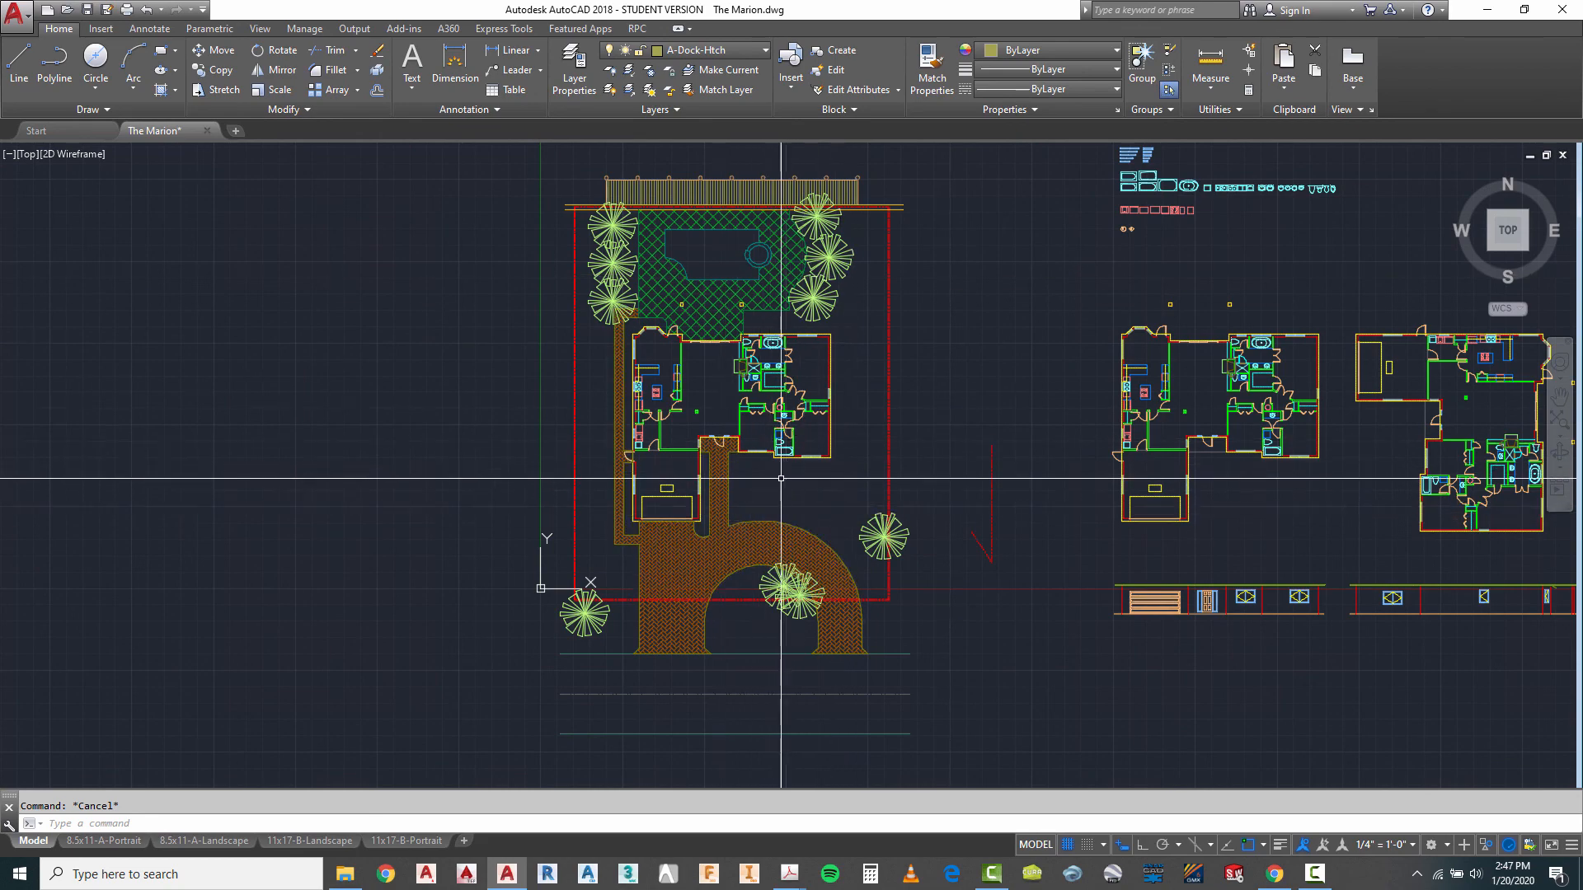
scroll(785, 480, "down", 1)
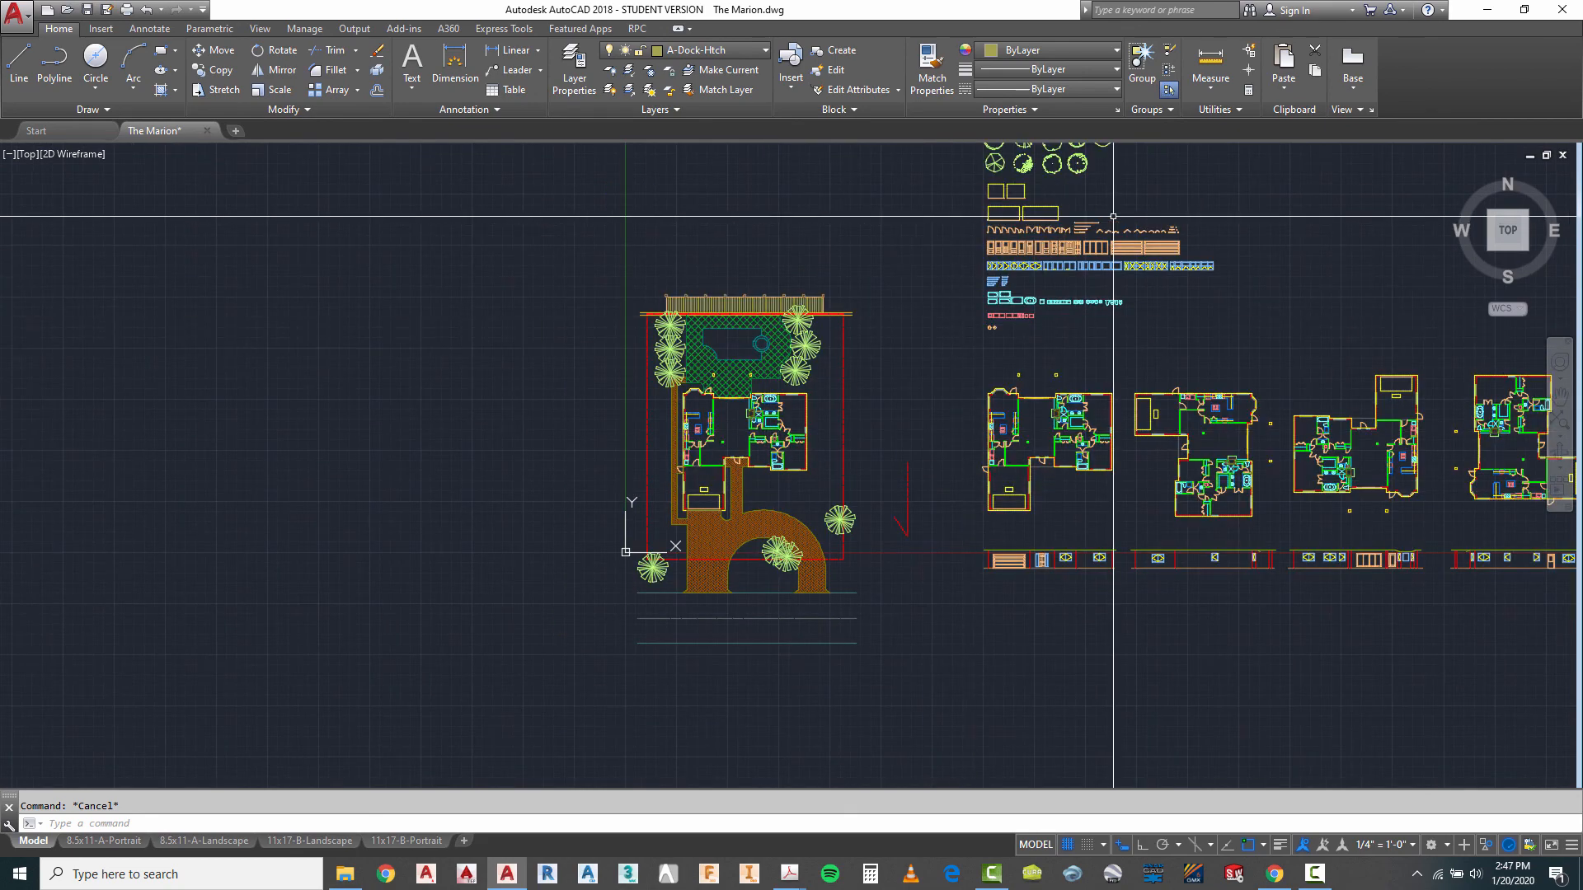
- Copy the irregular polygonal tree symbol from the plant library to the front lawn between the entry walkway and the curved driveway
scroll(849, 442, "down", 1)
scroll(961, 239, "up", 3)
scroll(960, 222, "up", 4)
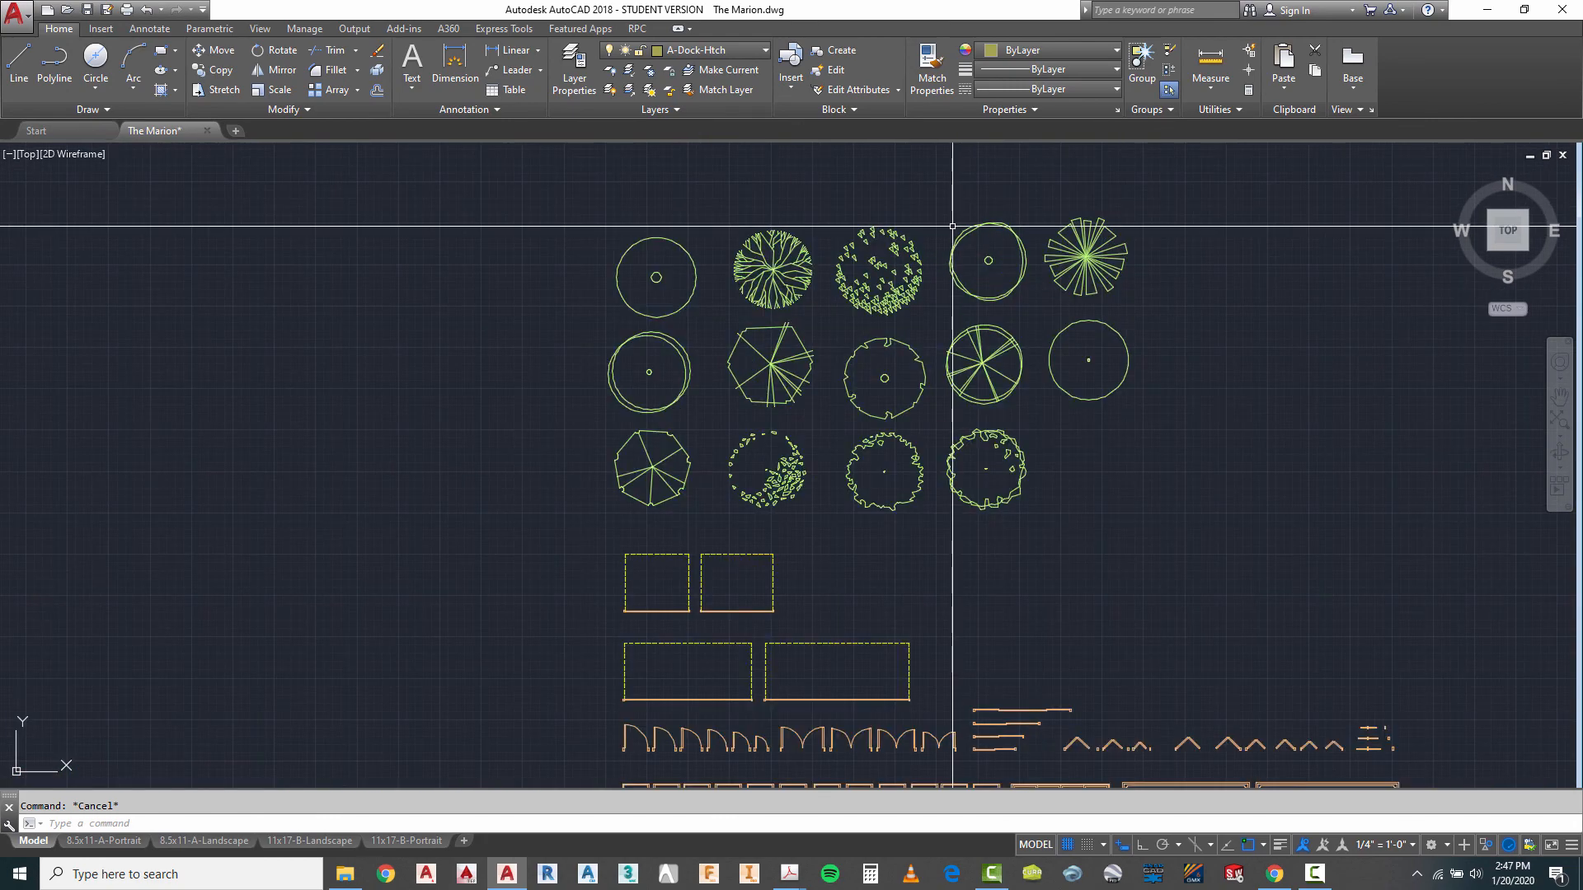
type("o")
key("Return")
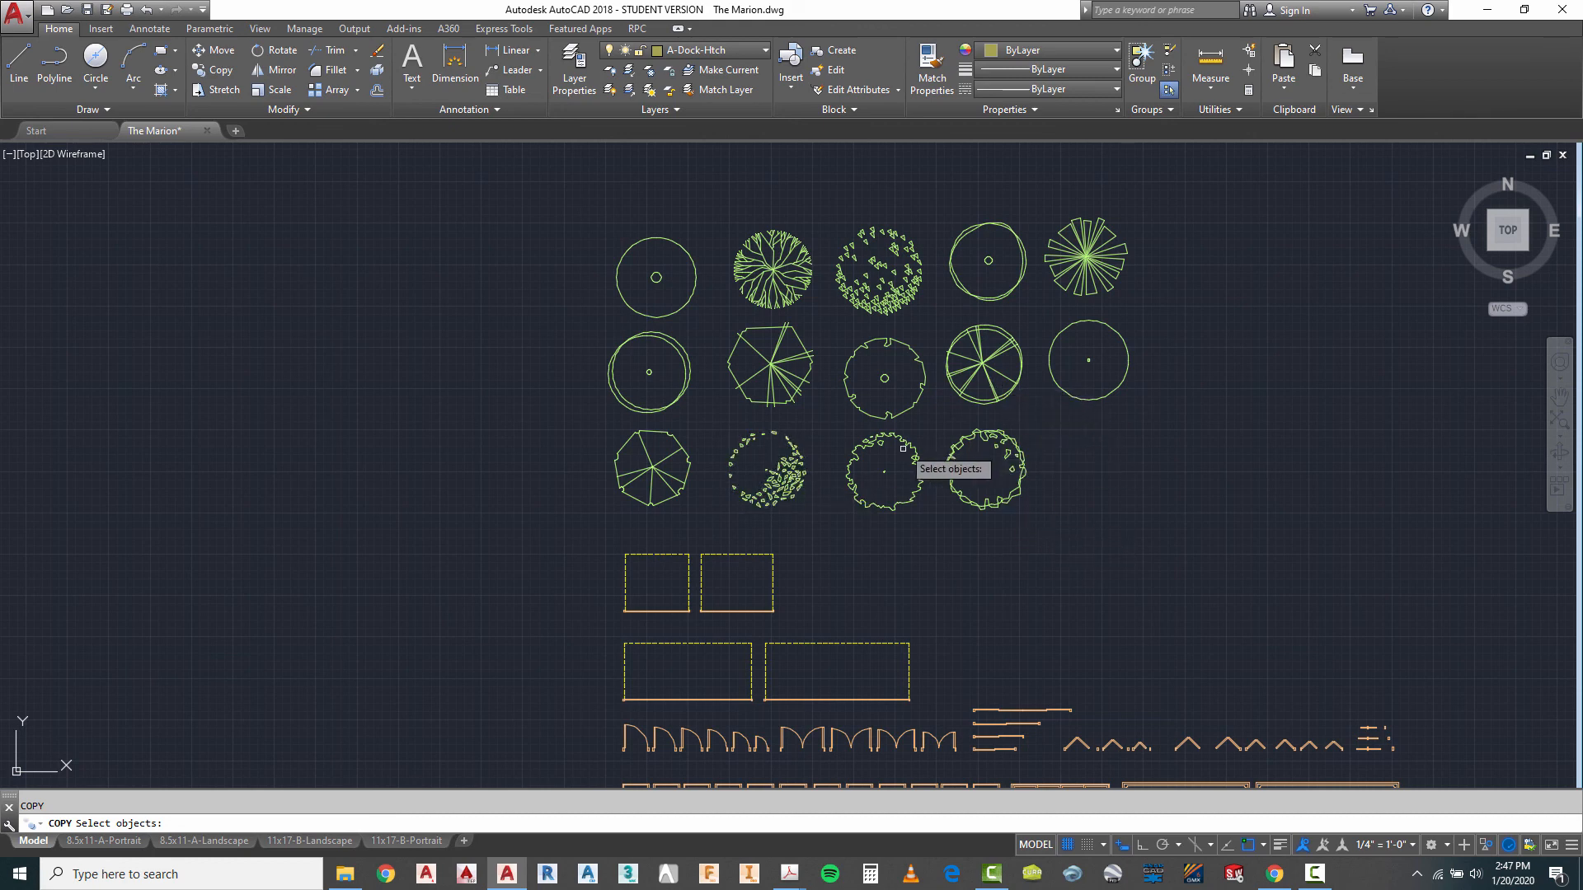
key("Return")
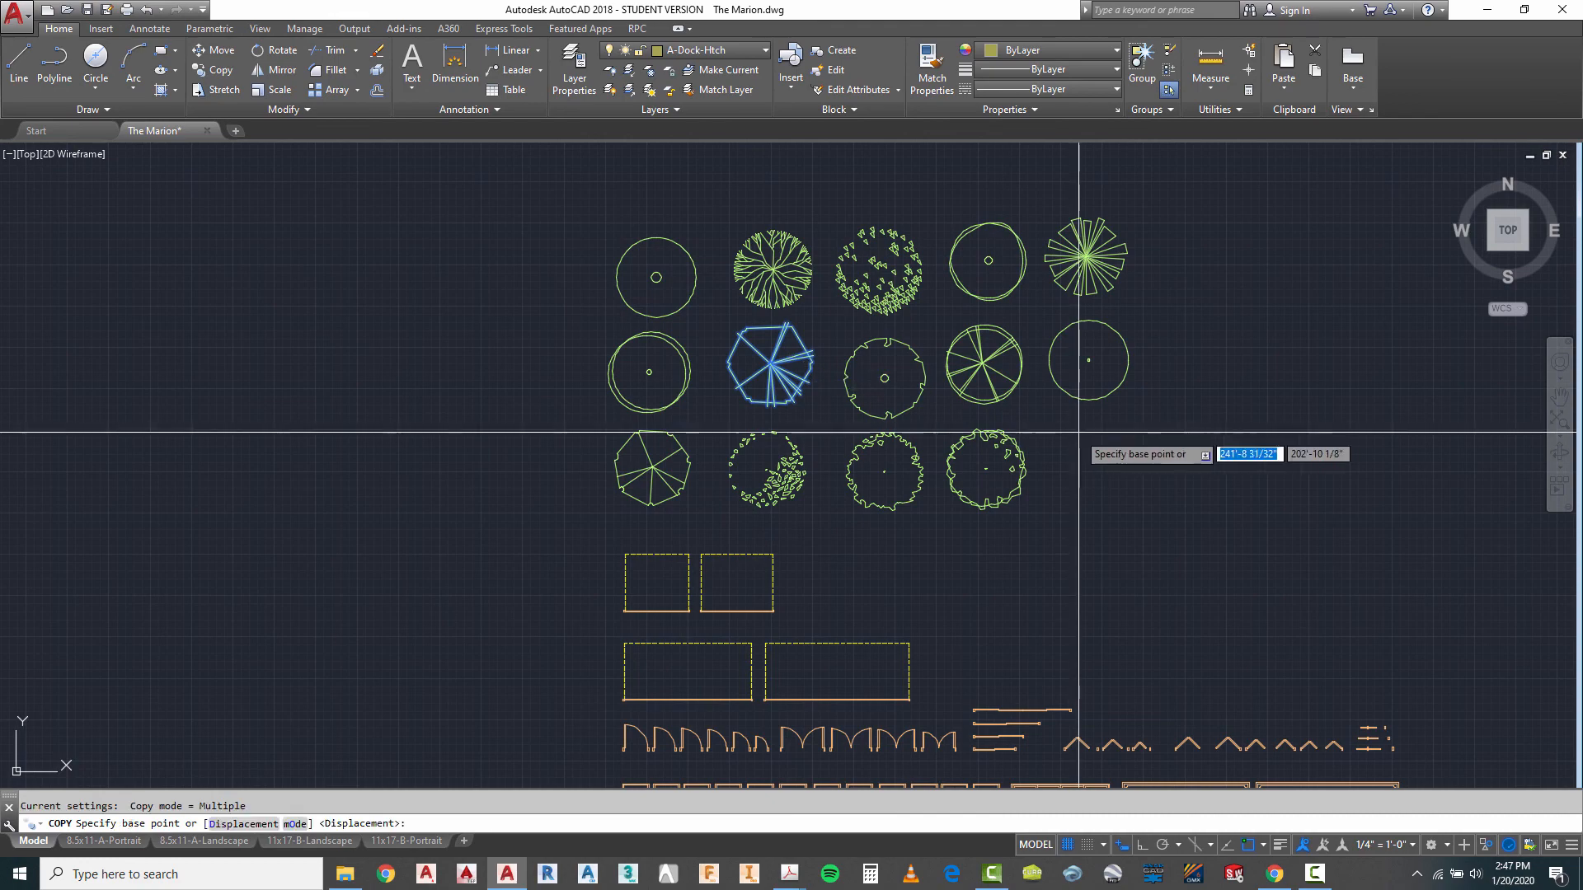
left_click(1083, 431)
scroll(990, 388, "down", 6)
scroll(866, 555, "down", 2)
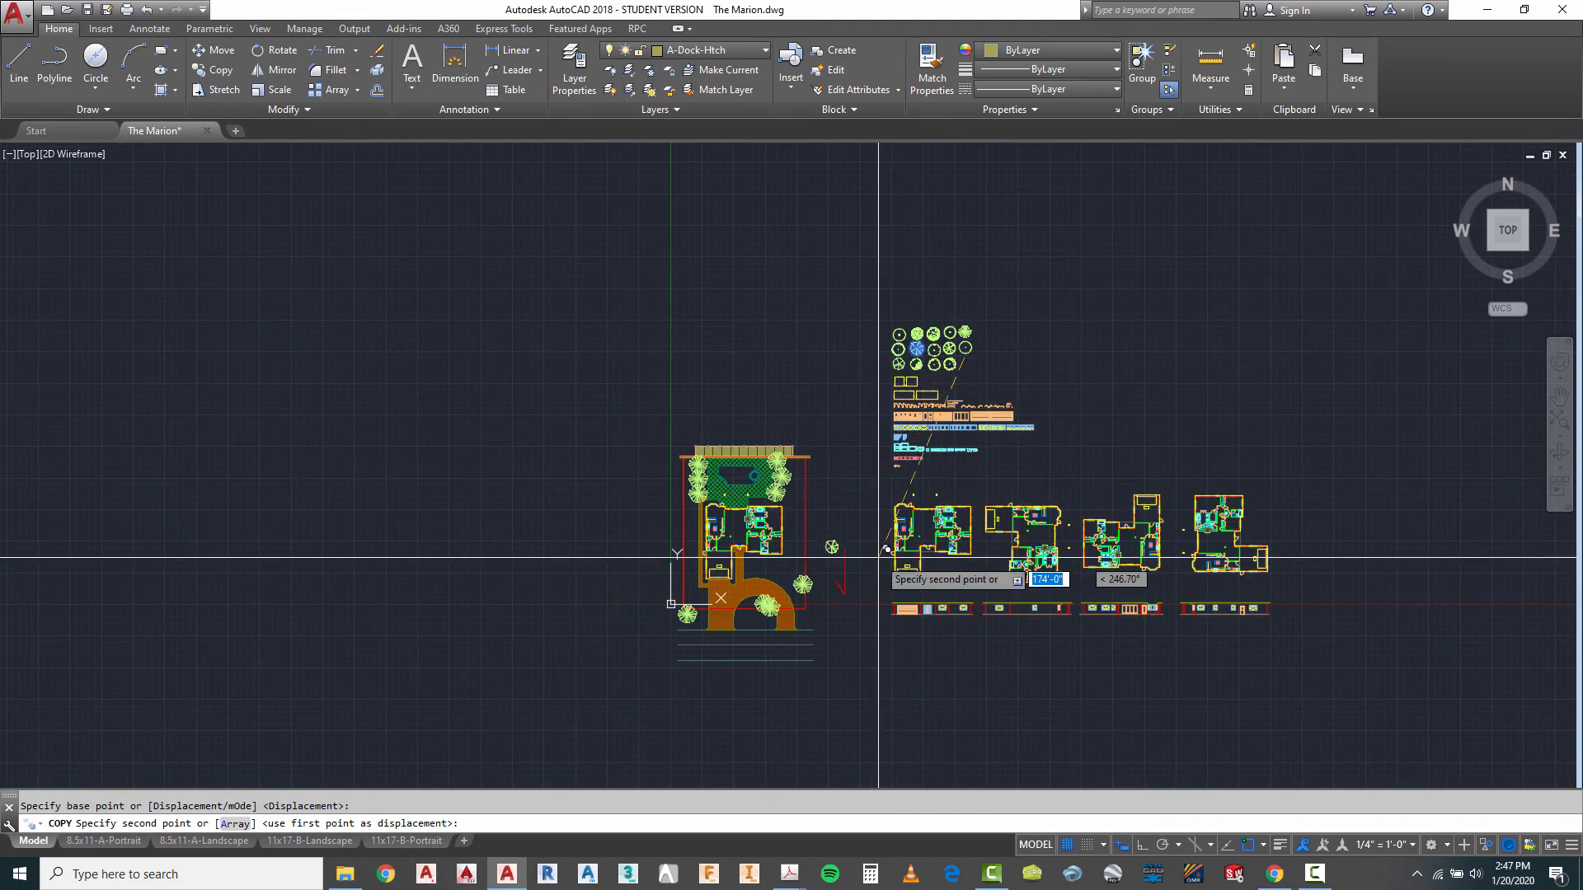
scroll(783, 594, "up", 4)
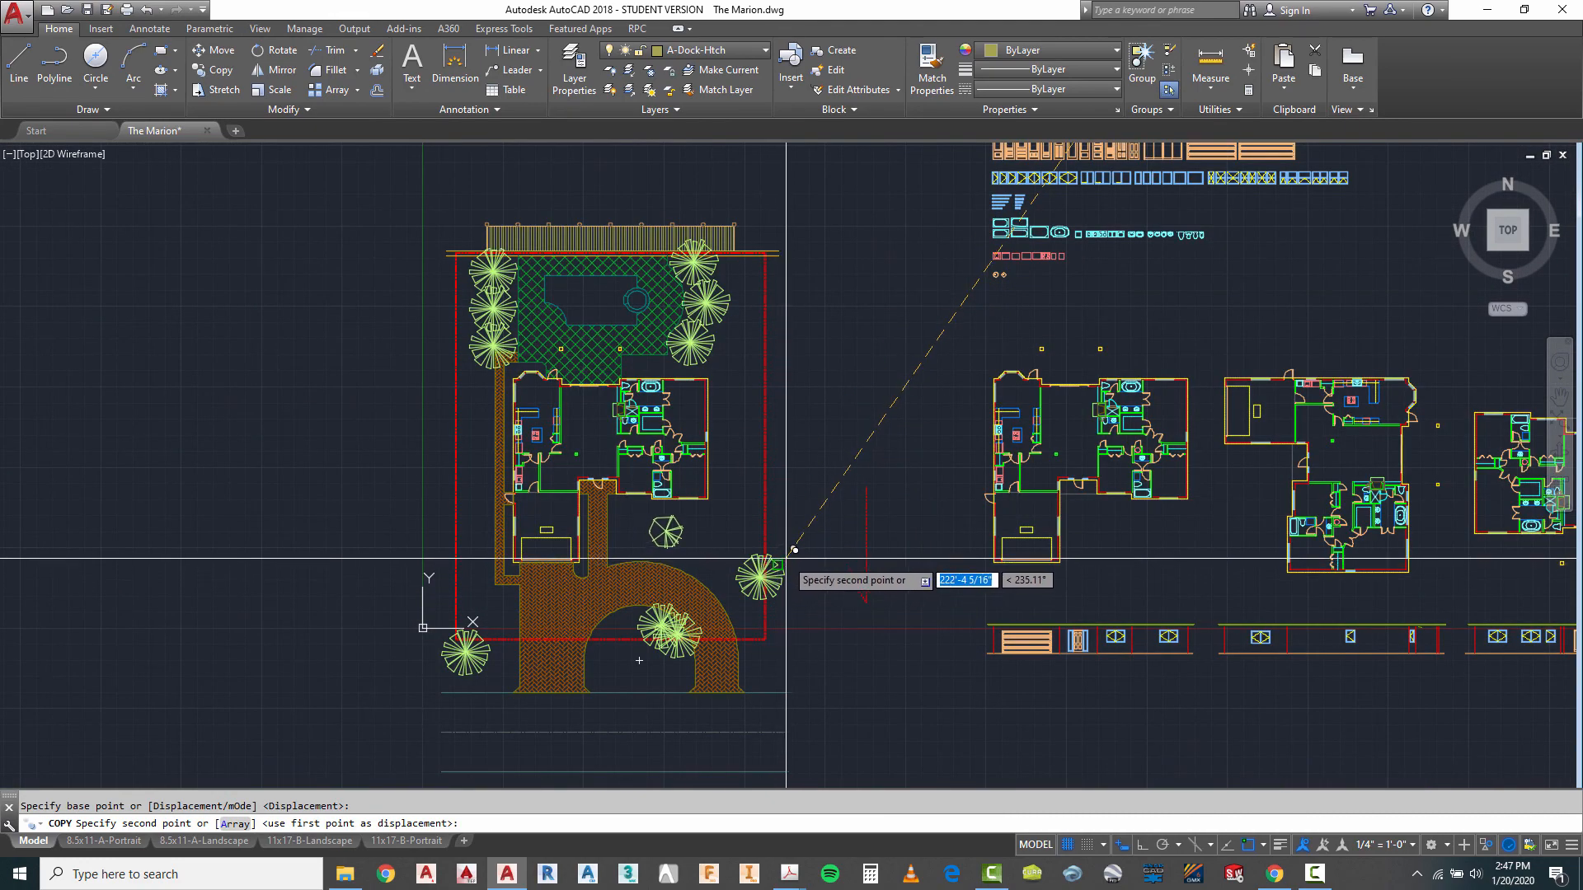
key("Escape")
- Scale the polygonal tree on the front lawn by a factor of 2 about its centre
scroll(635, 544, "up", 4)
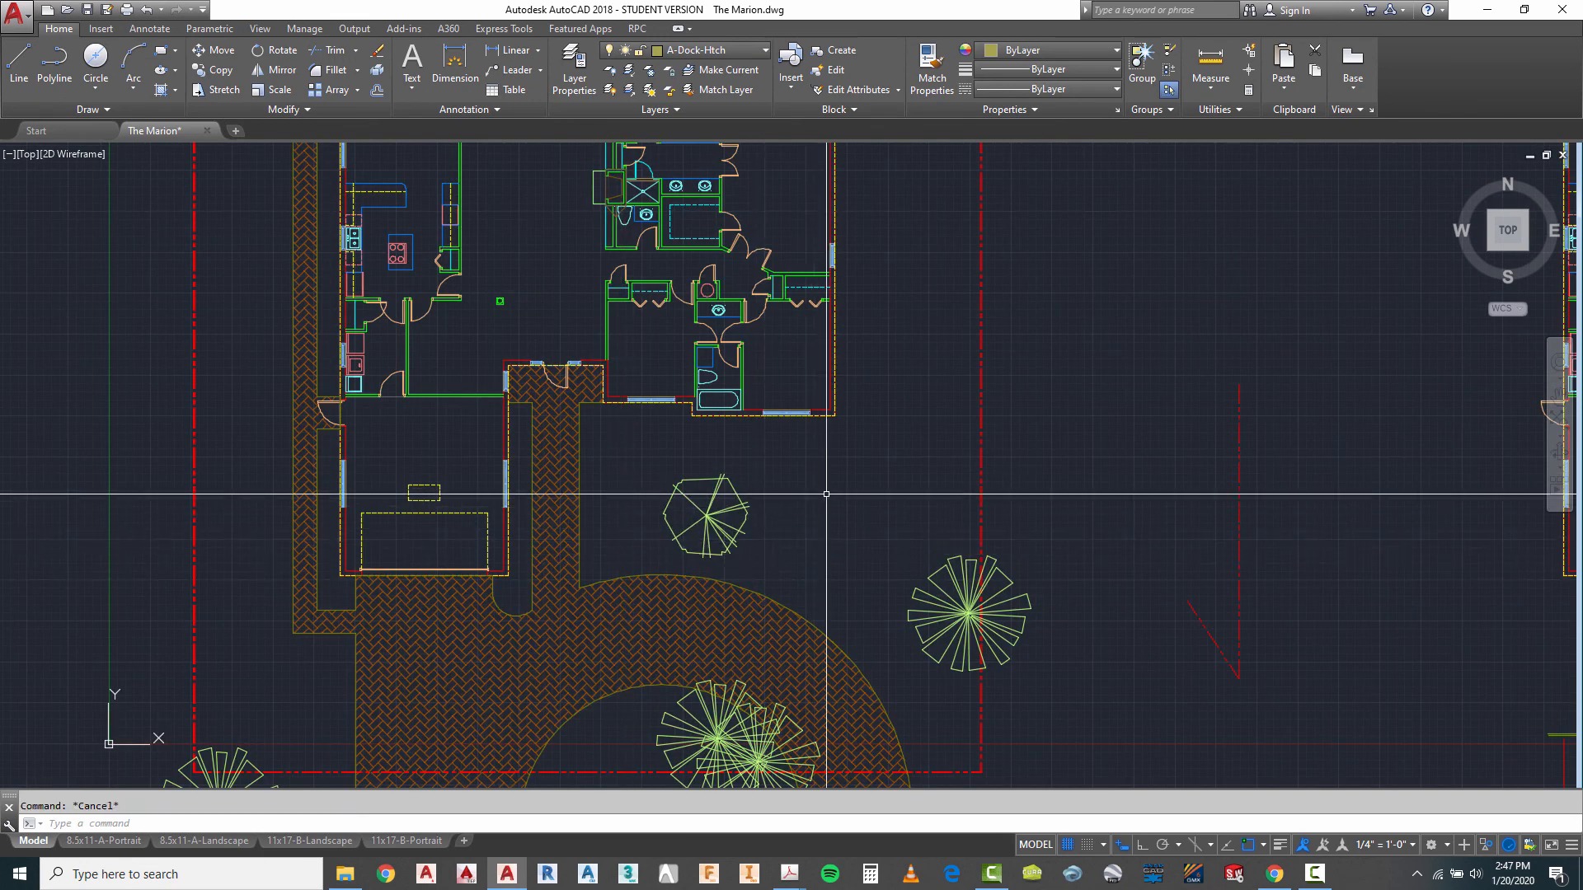
type("sc")
key("Return")
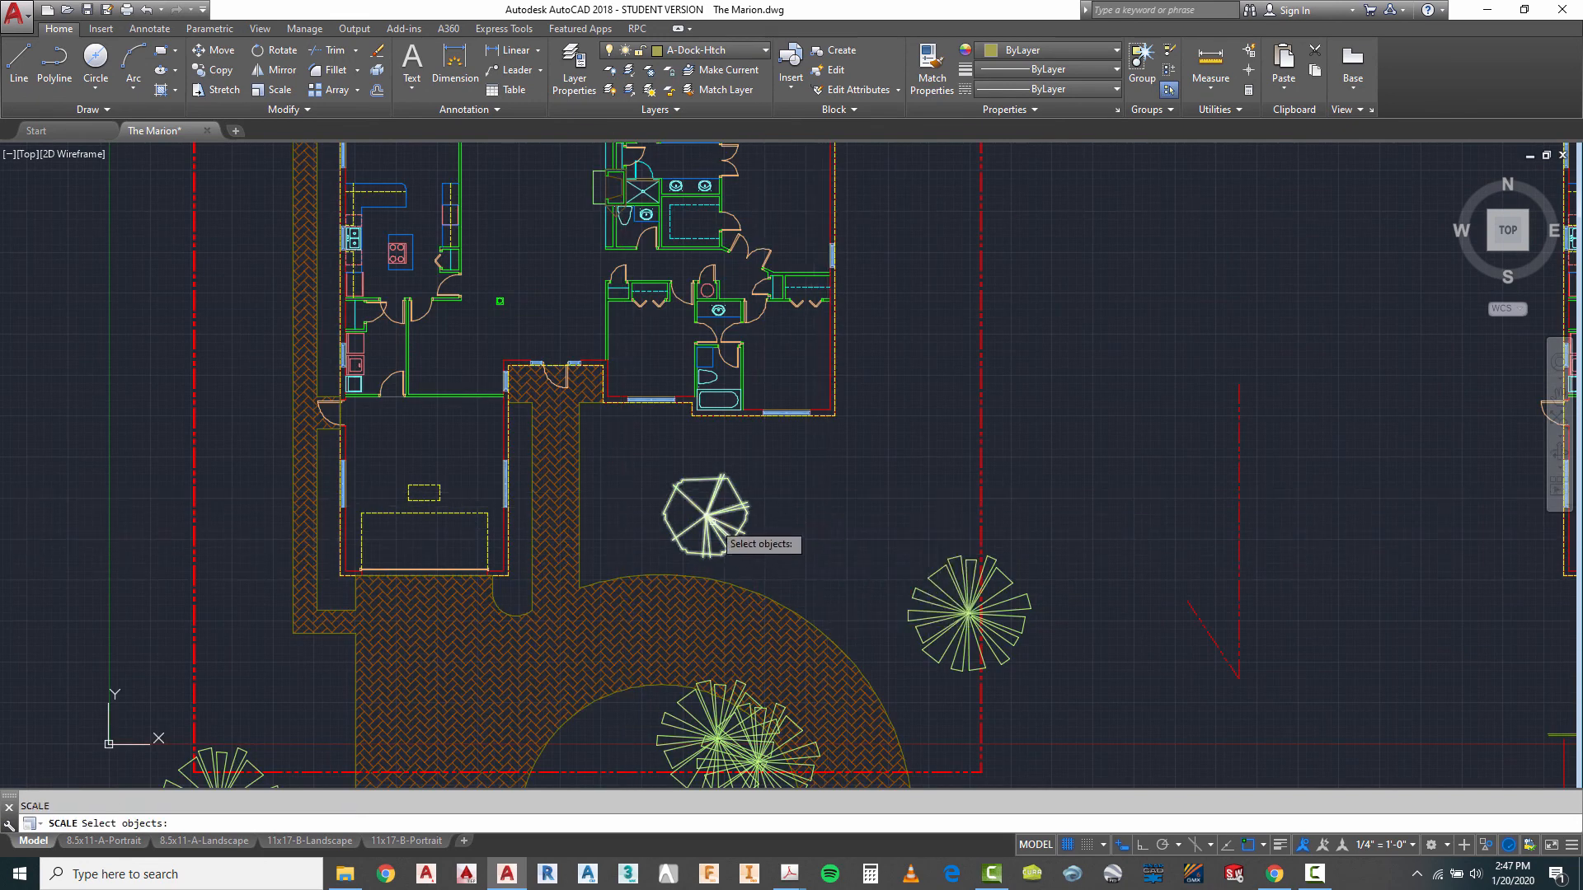
left_click(707, 516)
key("Return")
left_click(706, 516)
type("2")
key("Return")
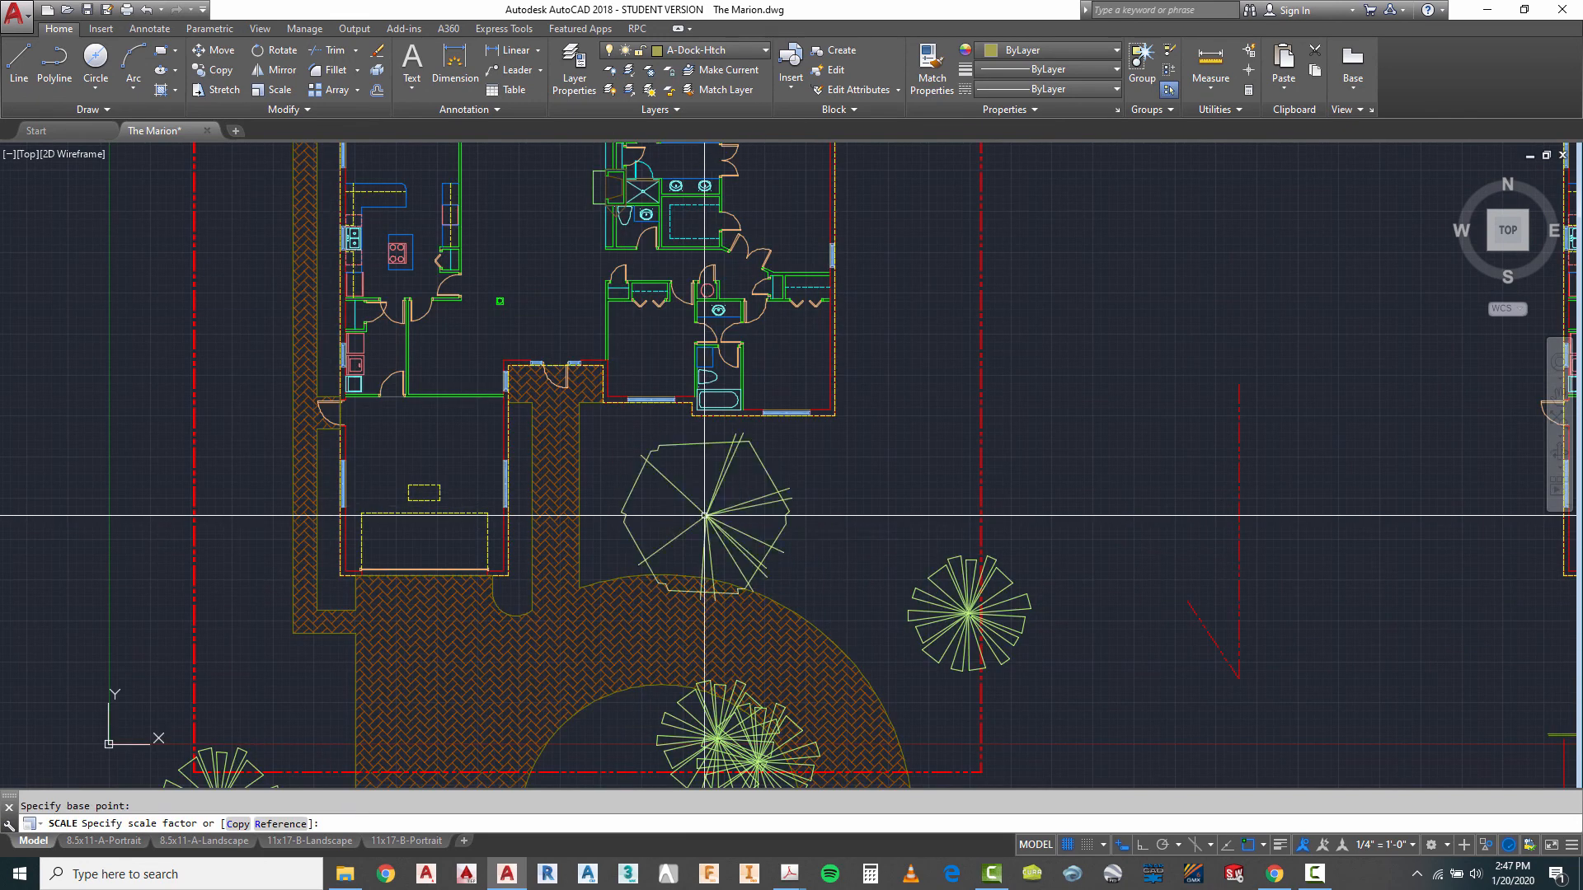
- Move the enlarged front-lawn tree about 2'-9" northwest, closer to the house
scroll(826, 425, "down", 2)
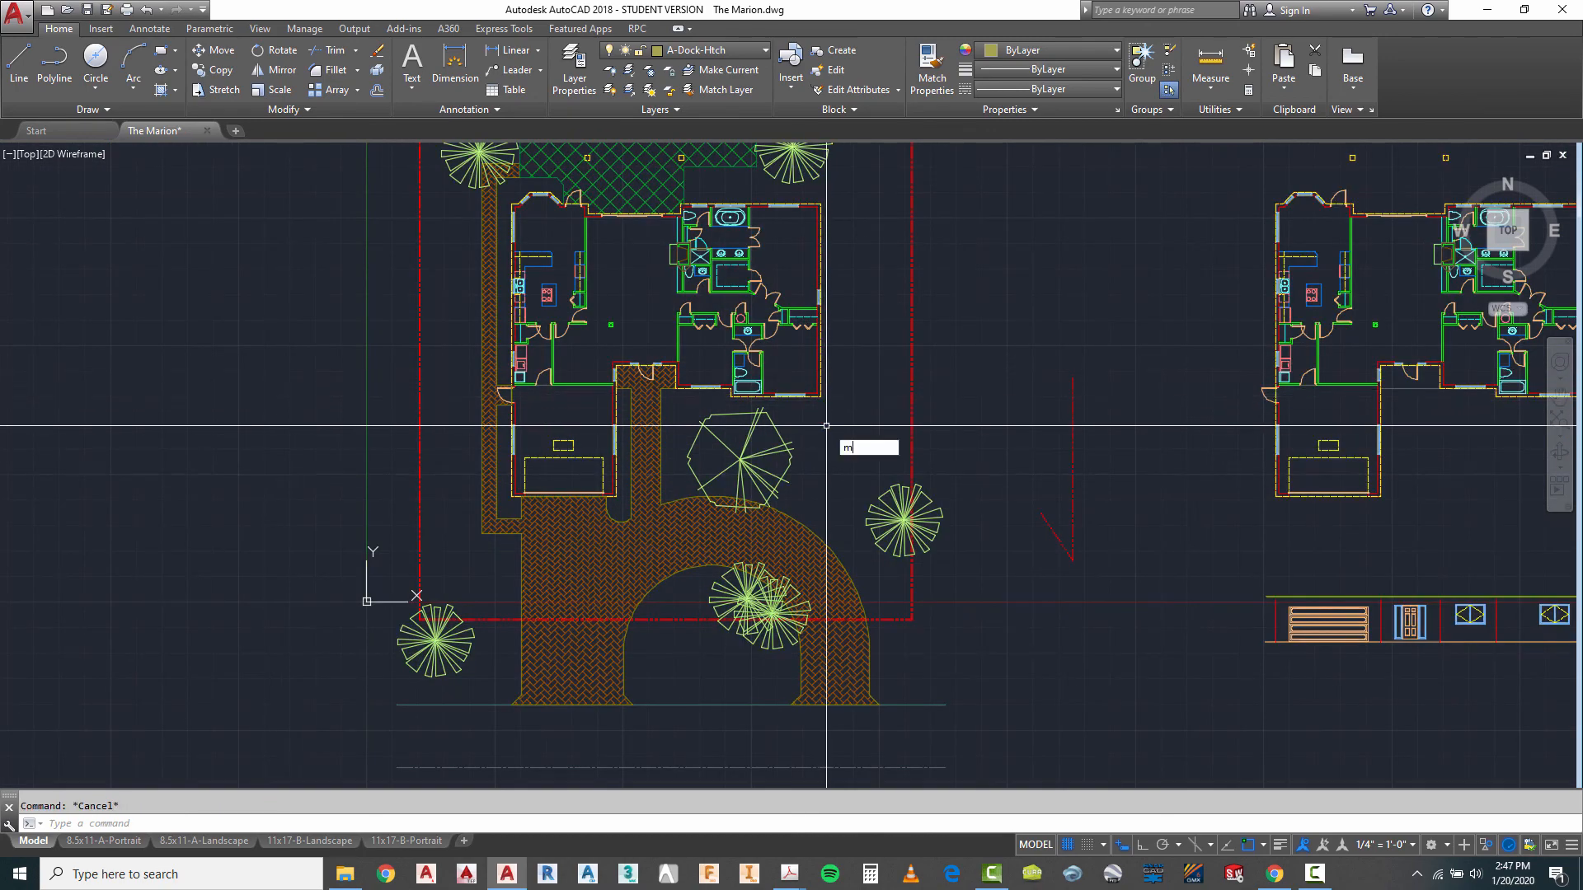
key("Return")
key("Return")
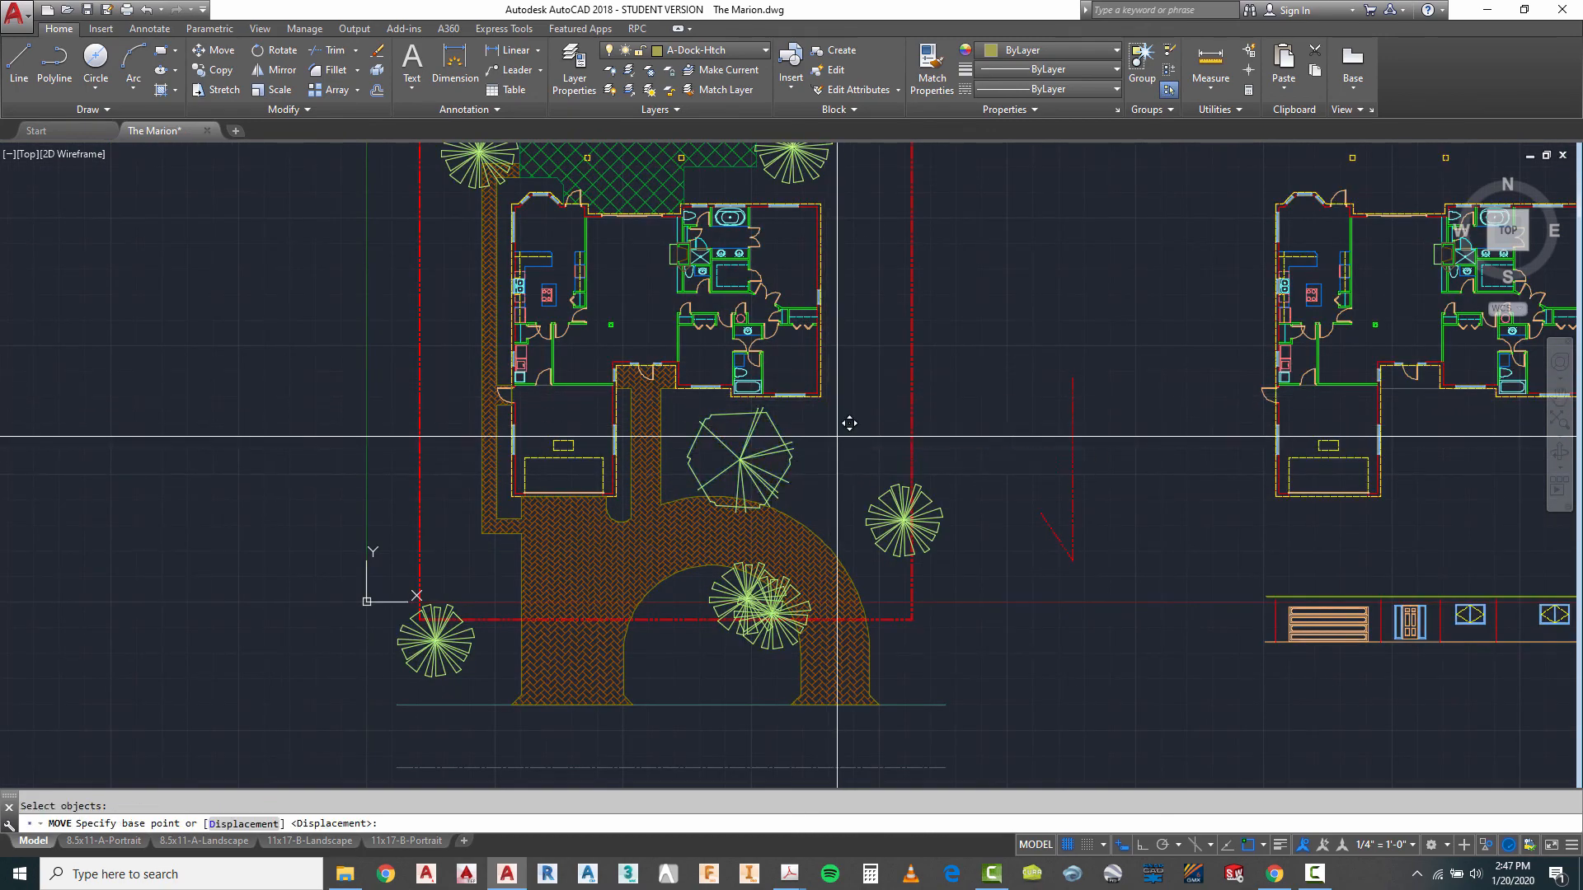
left_click(839, 433)
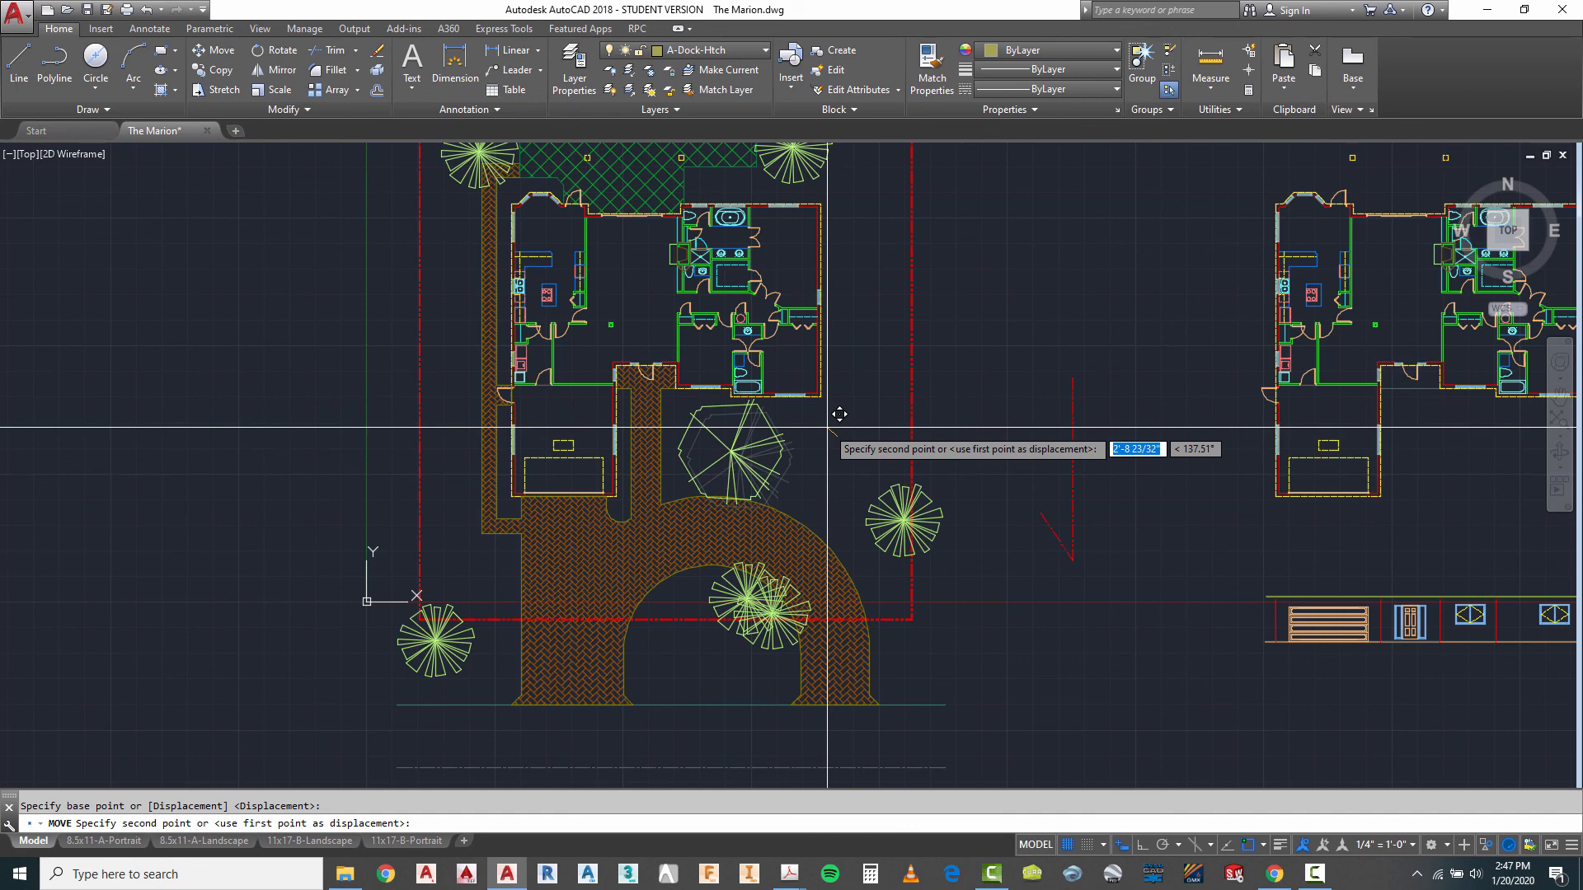
key("Escape")
- Copy the round double-outlined shrub with a small centre circle from the plant library into a north-south column of three east of the house
scroll(844, 496, "down", 4)
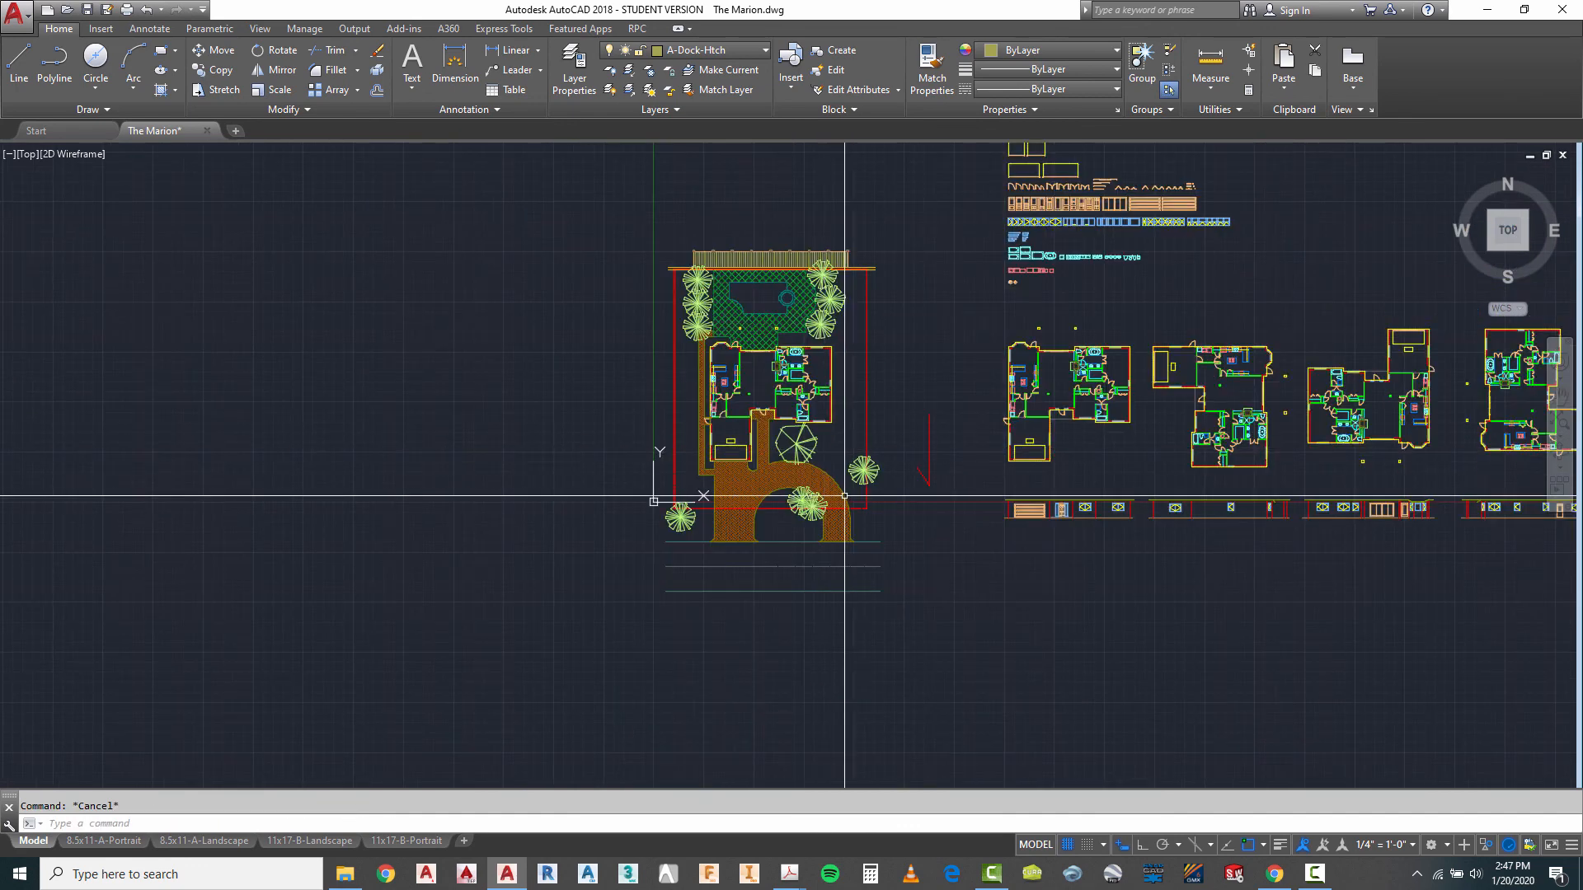
type("co")
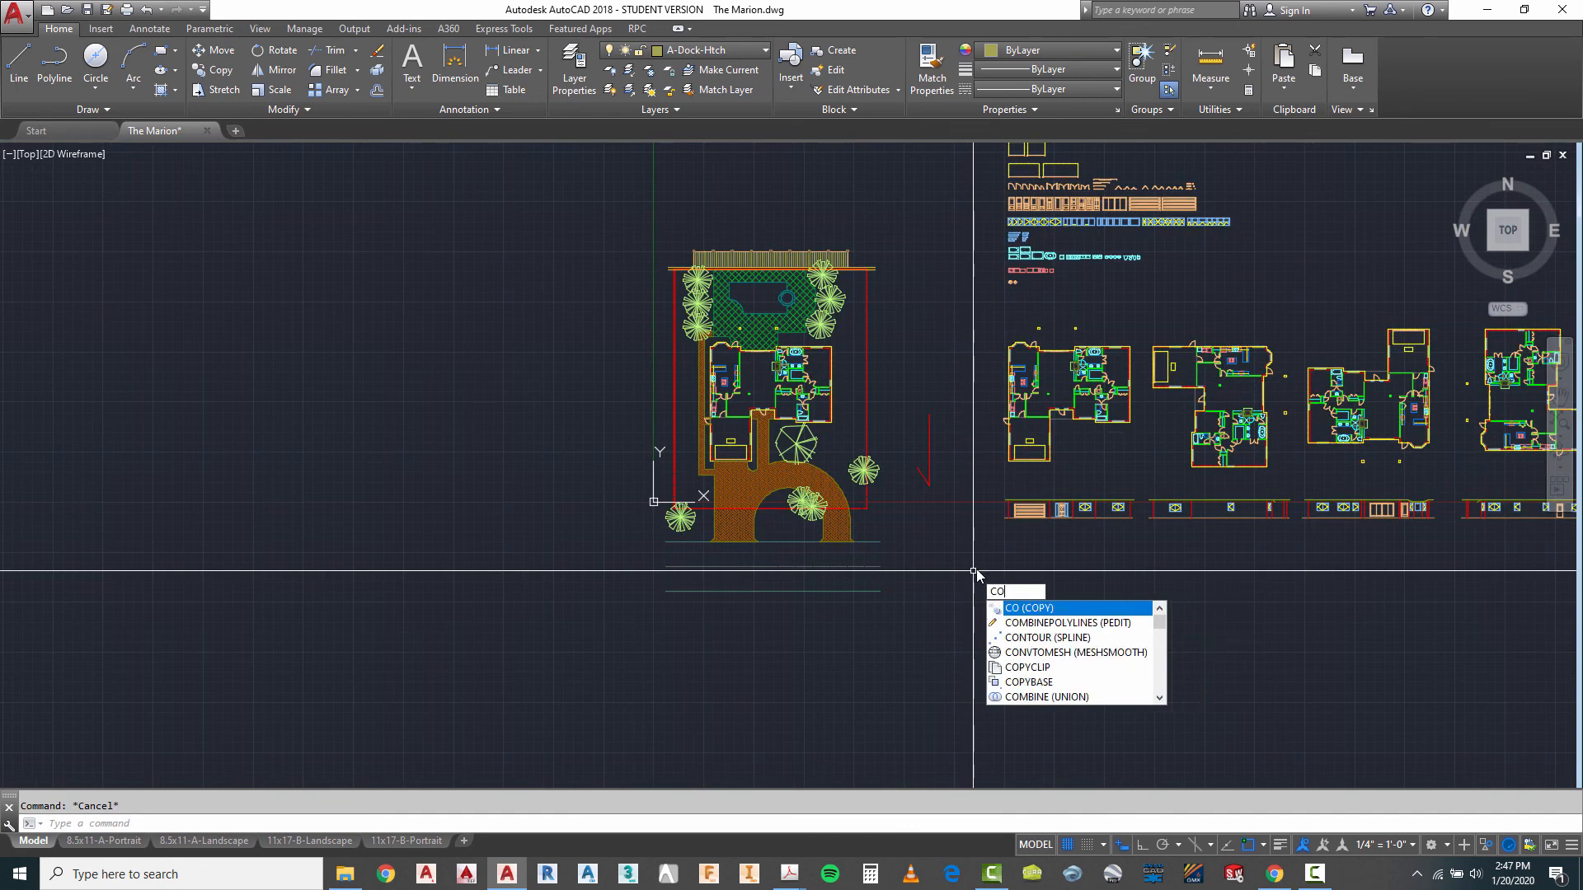
key("Return")
scroll(977, 549, "down", 2)
scroll(1032, 307, "up", 5)
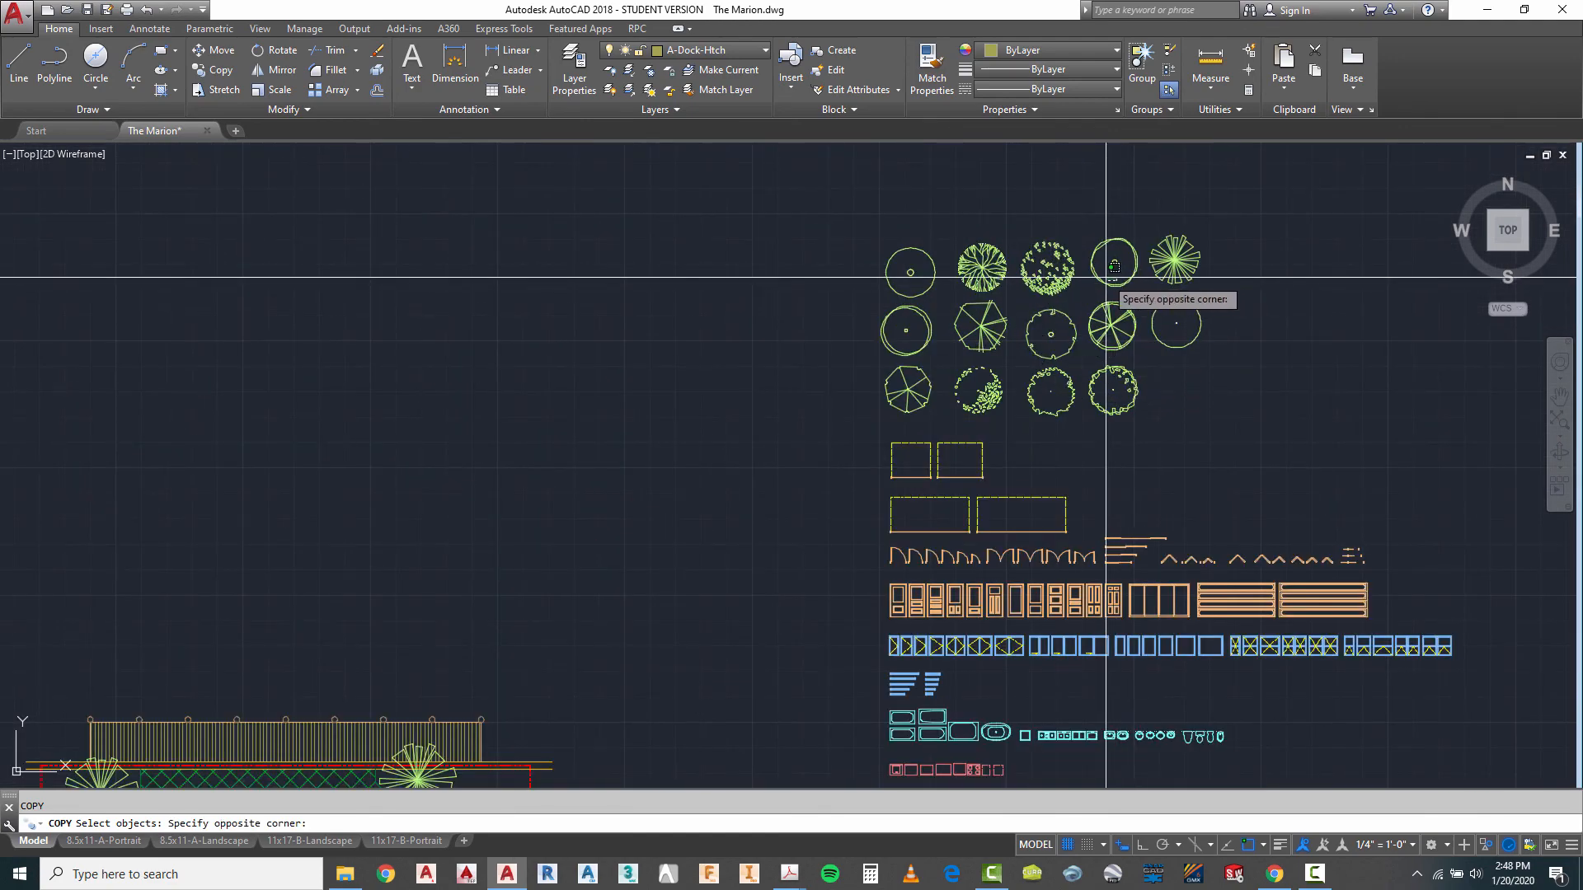
left_click(1107, 247)
key("Return")
left_click(1113, 263)
scroll(1113, 264, "down", 4)
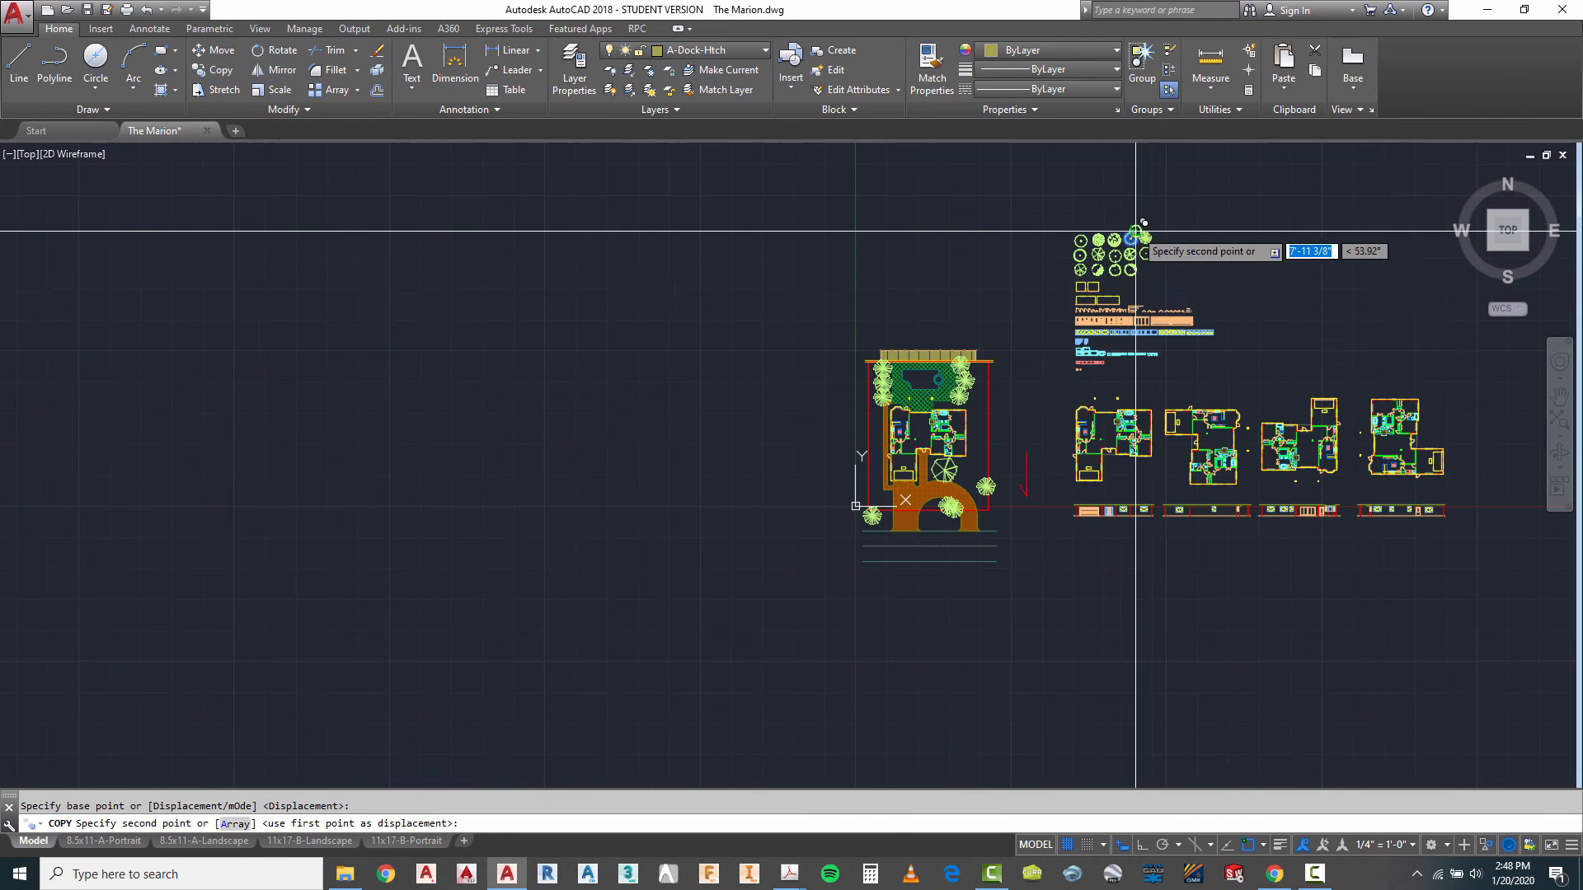
scroll(996, 436, "up", 4)
left_click(982, 443)
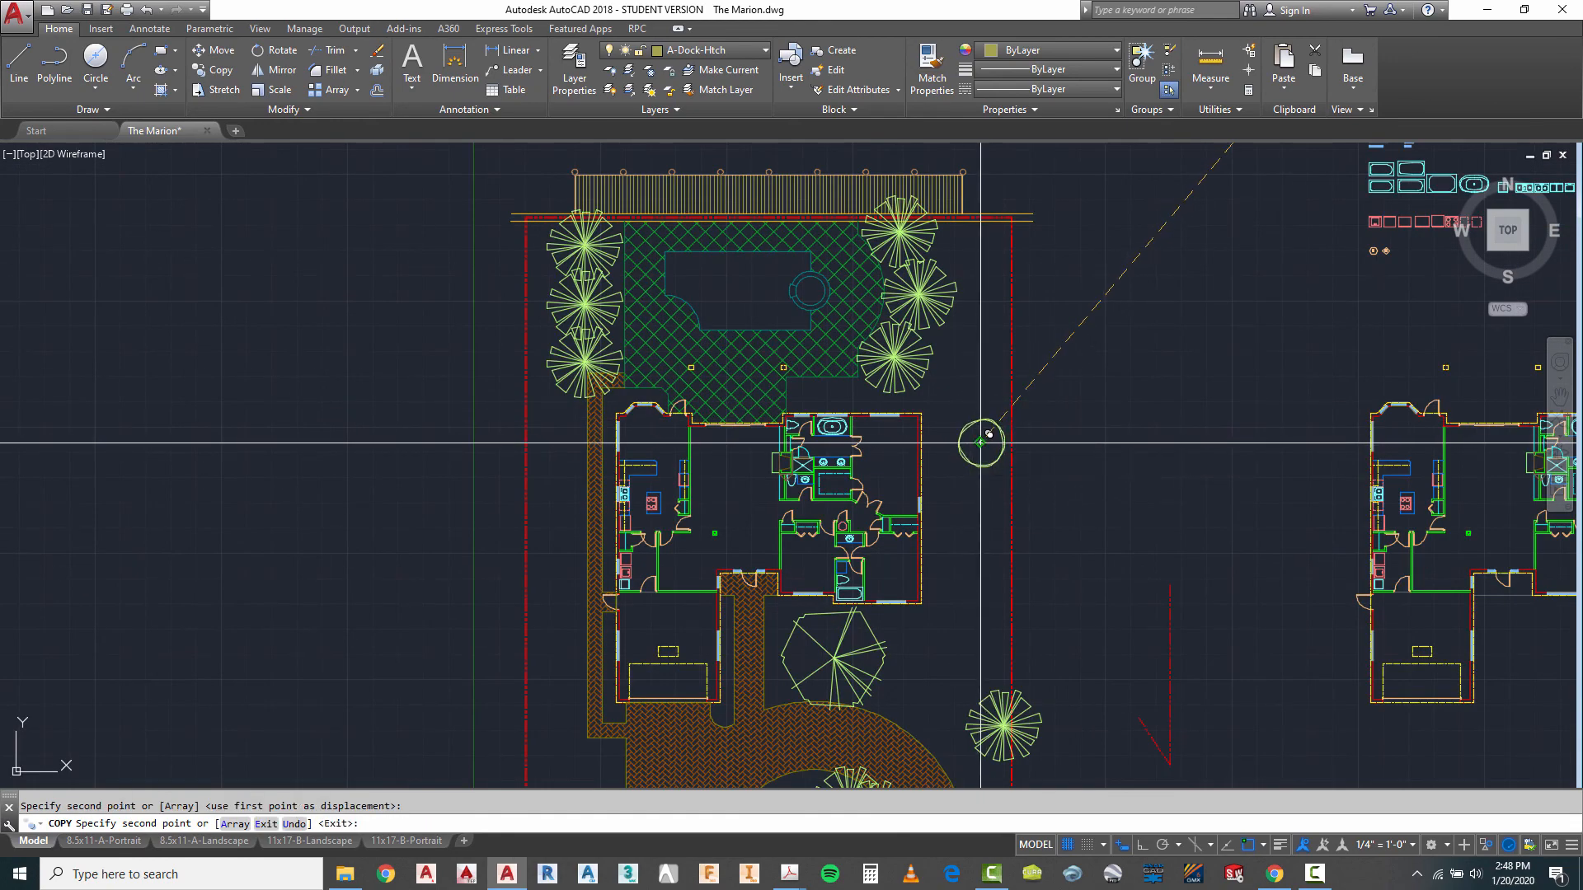
left_click(983, 485)
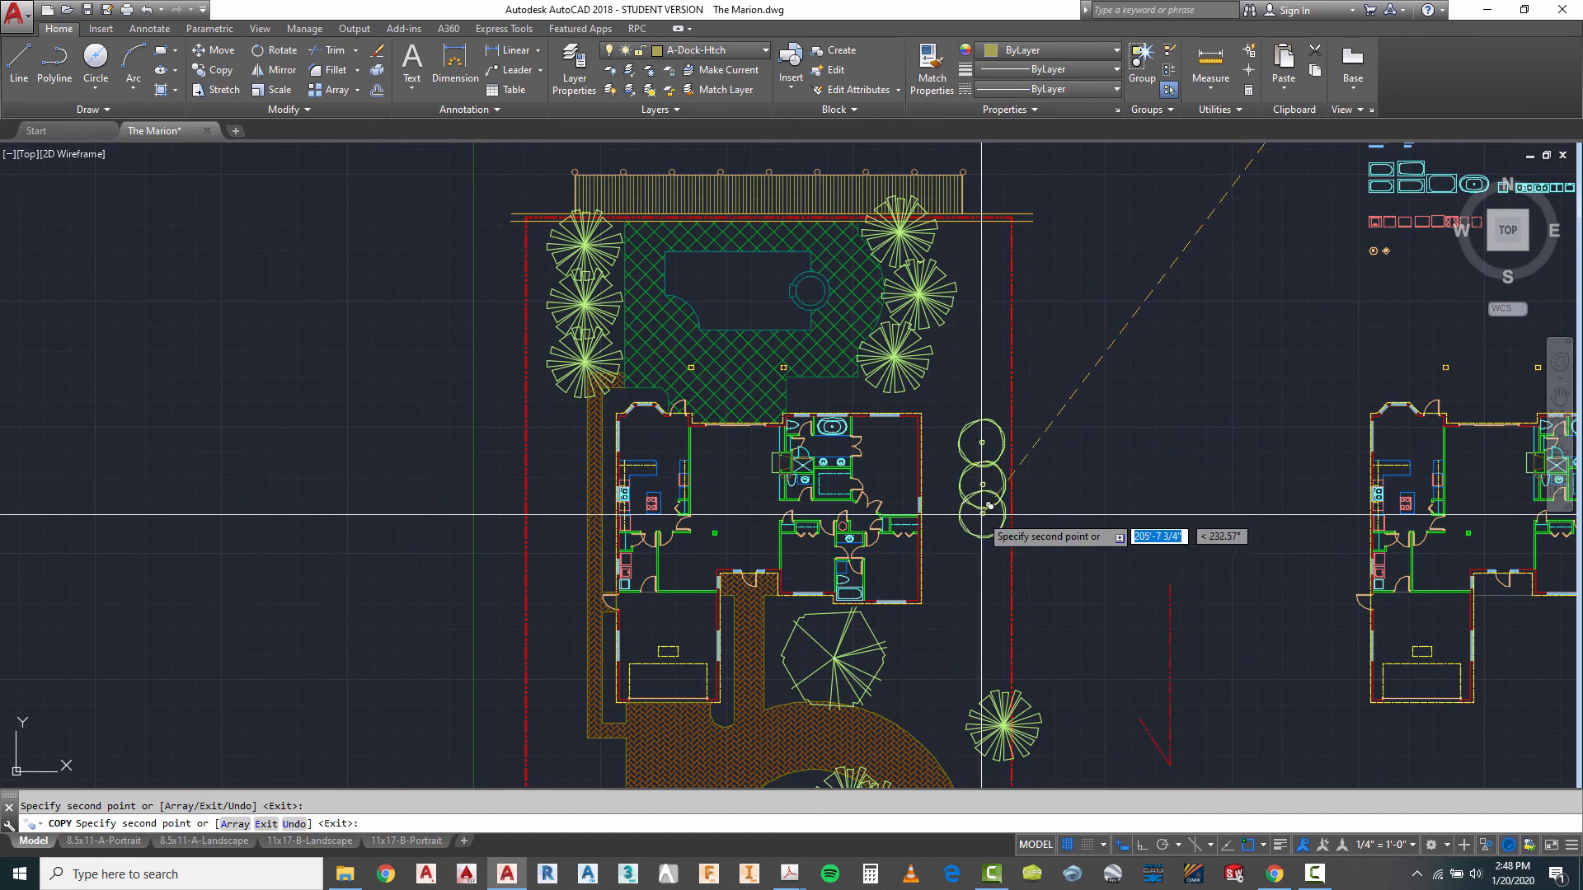
left_click(982, 525)
- Place three more copies of the round shrub in a north-south column between the property line and the west walkway
scroll(1062, 274, "down", 2)
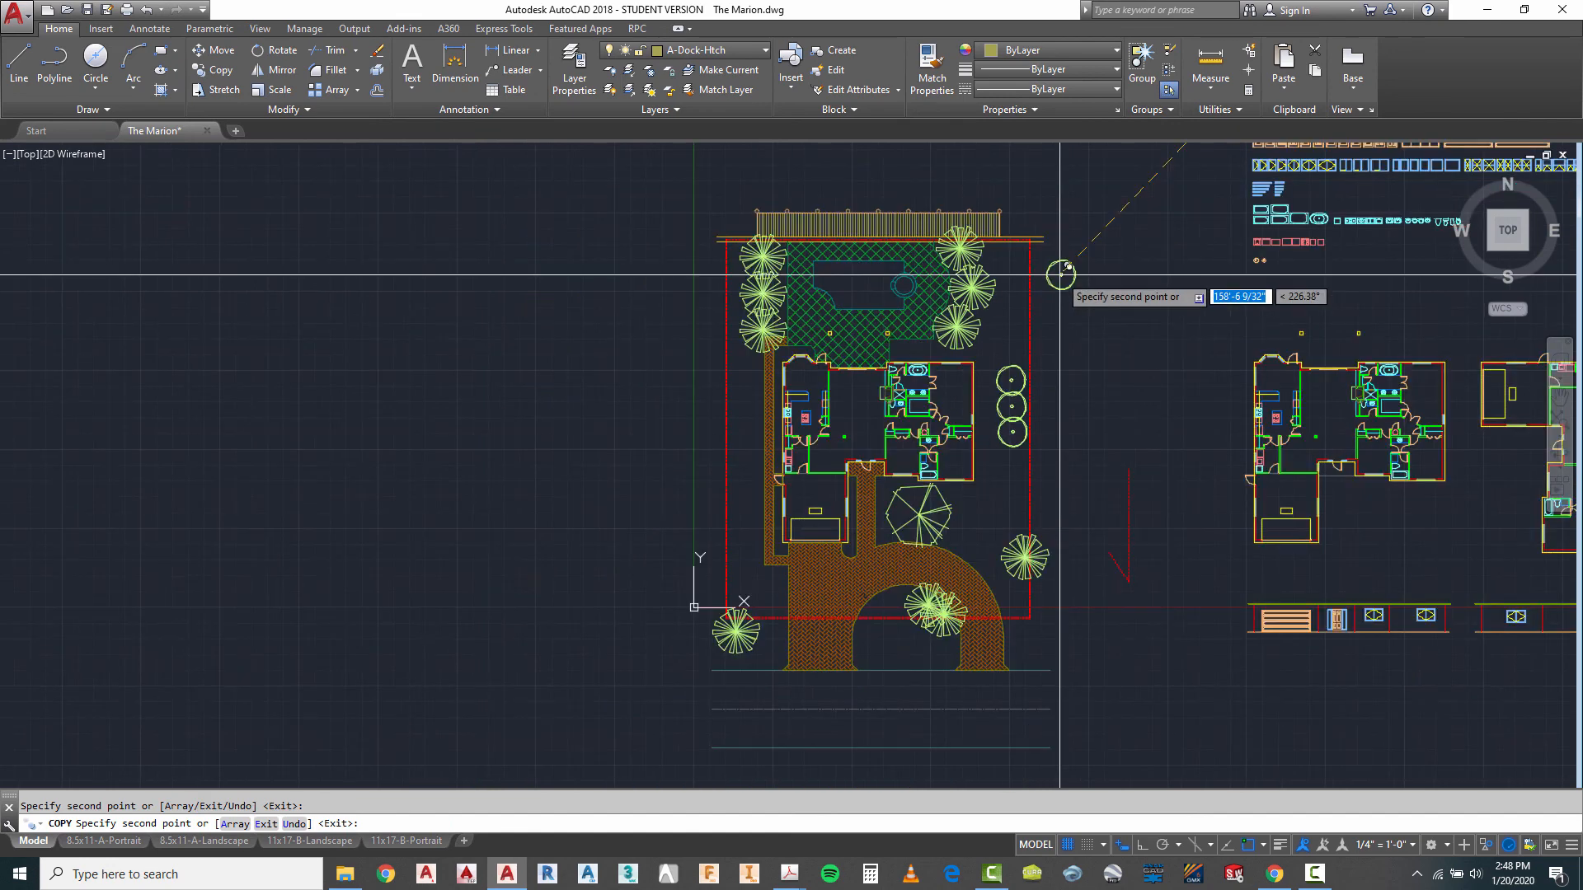
scroll(731, 512, "up", 2)
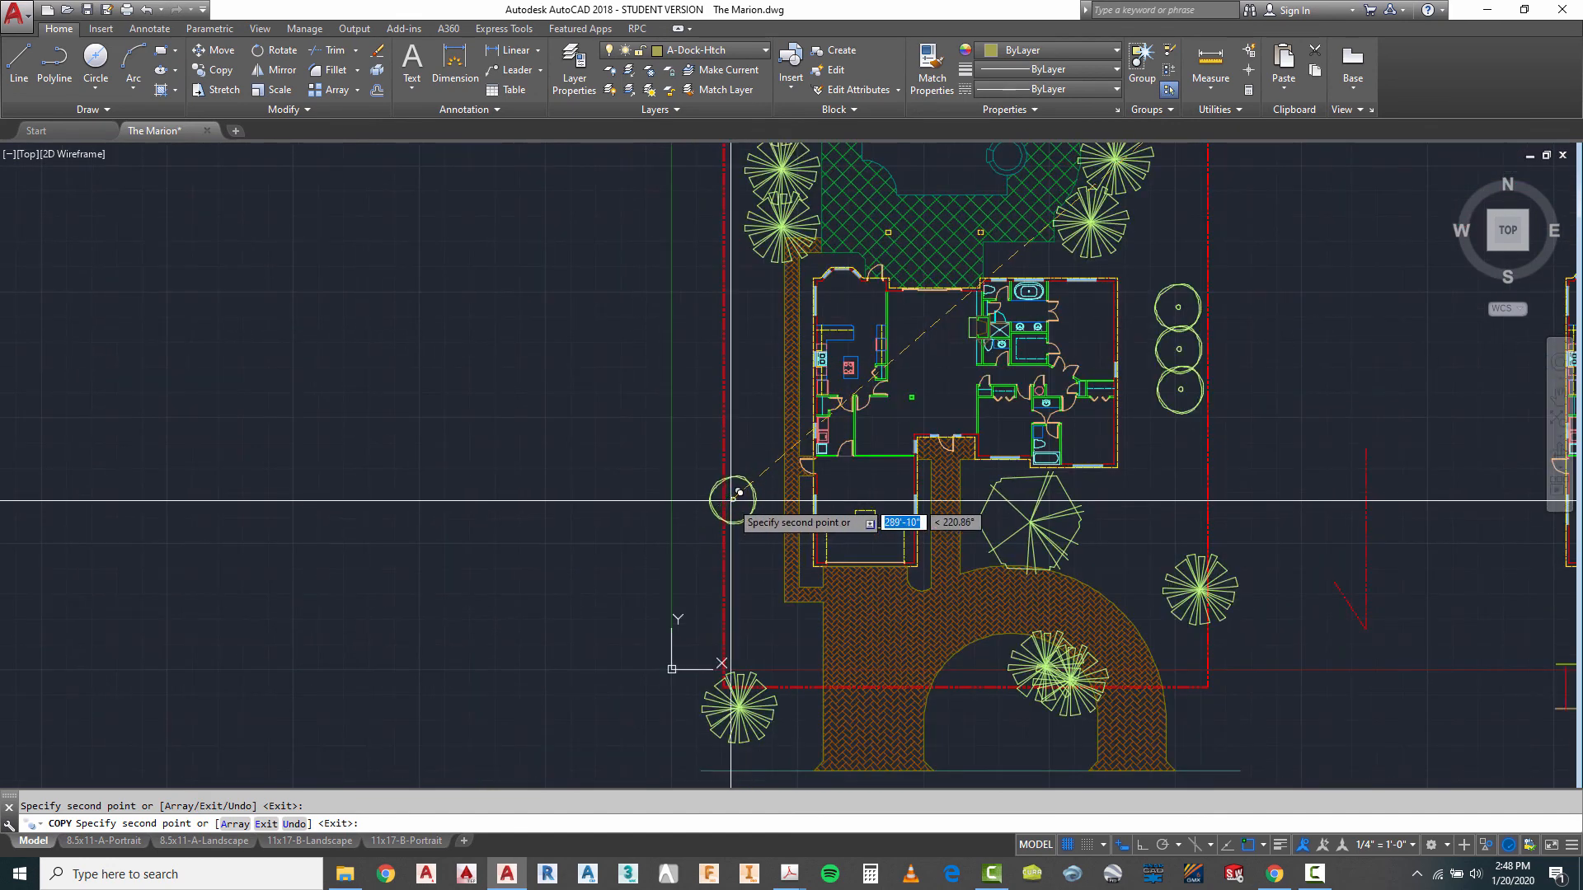
left_click(749, 431)
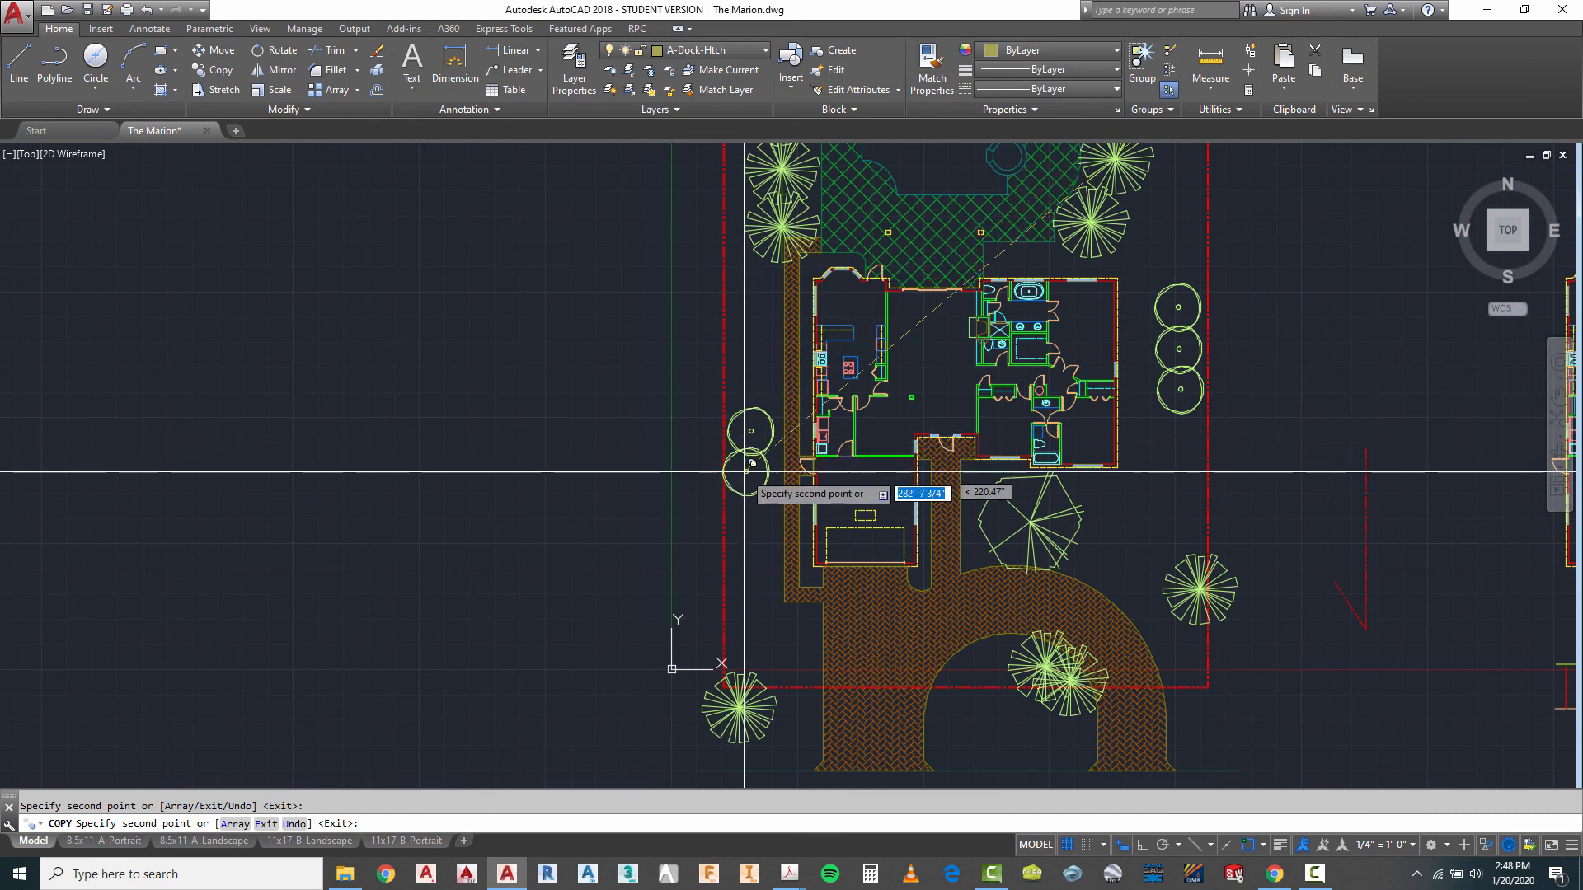
left_click(749, 474)
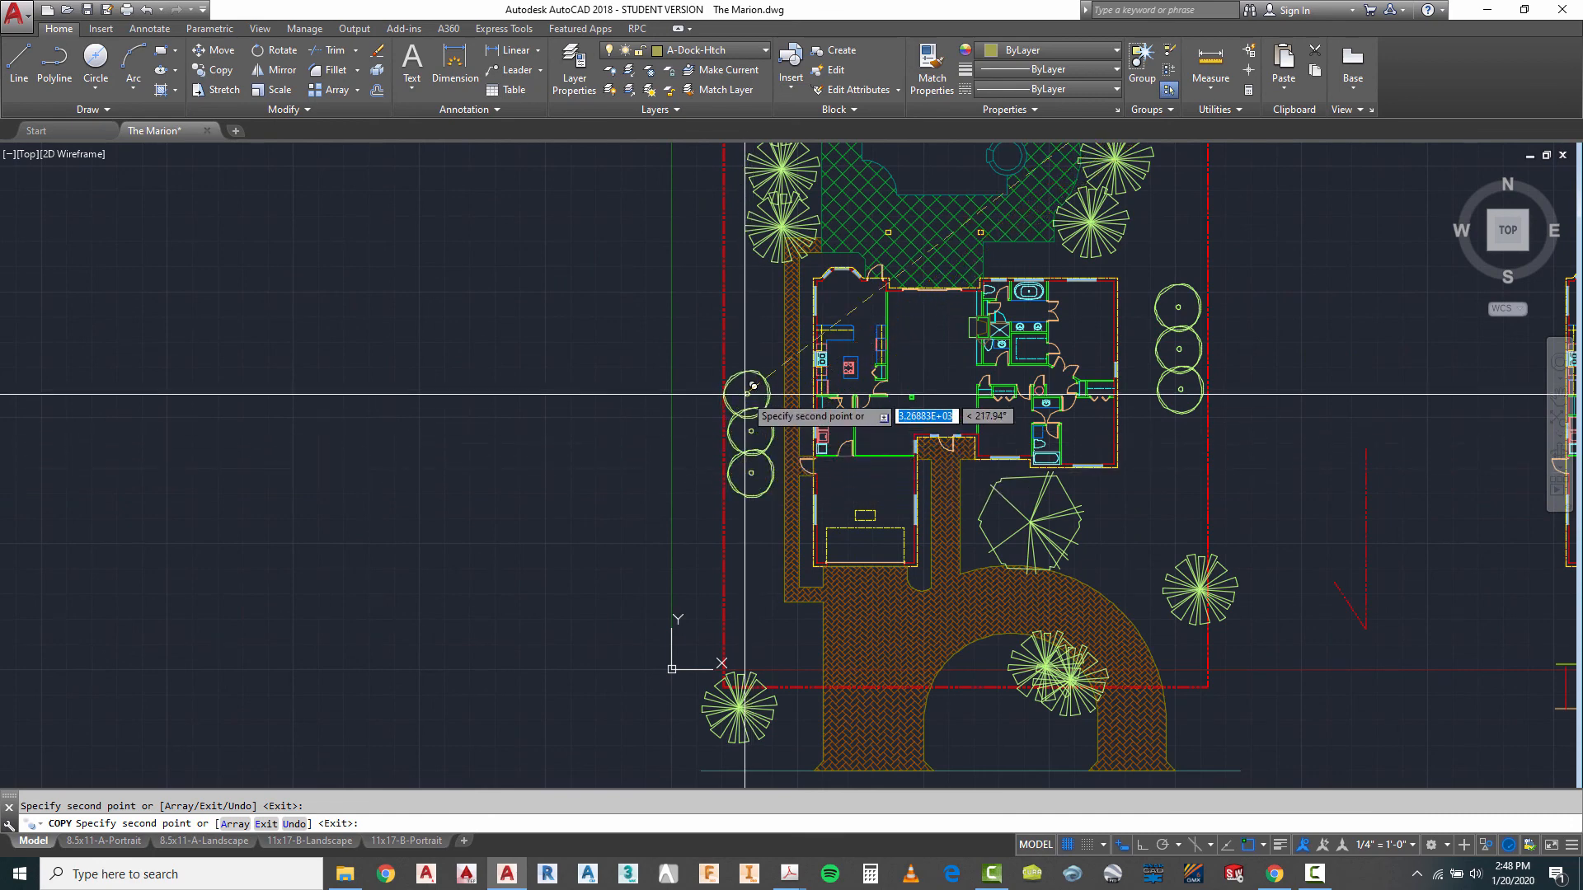
key("Escape")
scroll(693, 240, "down", 3)
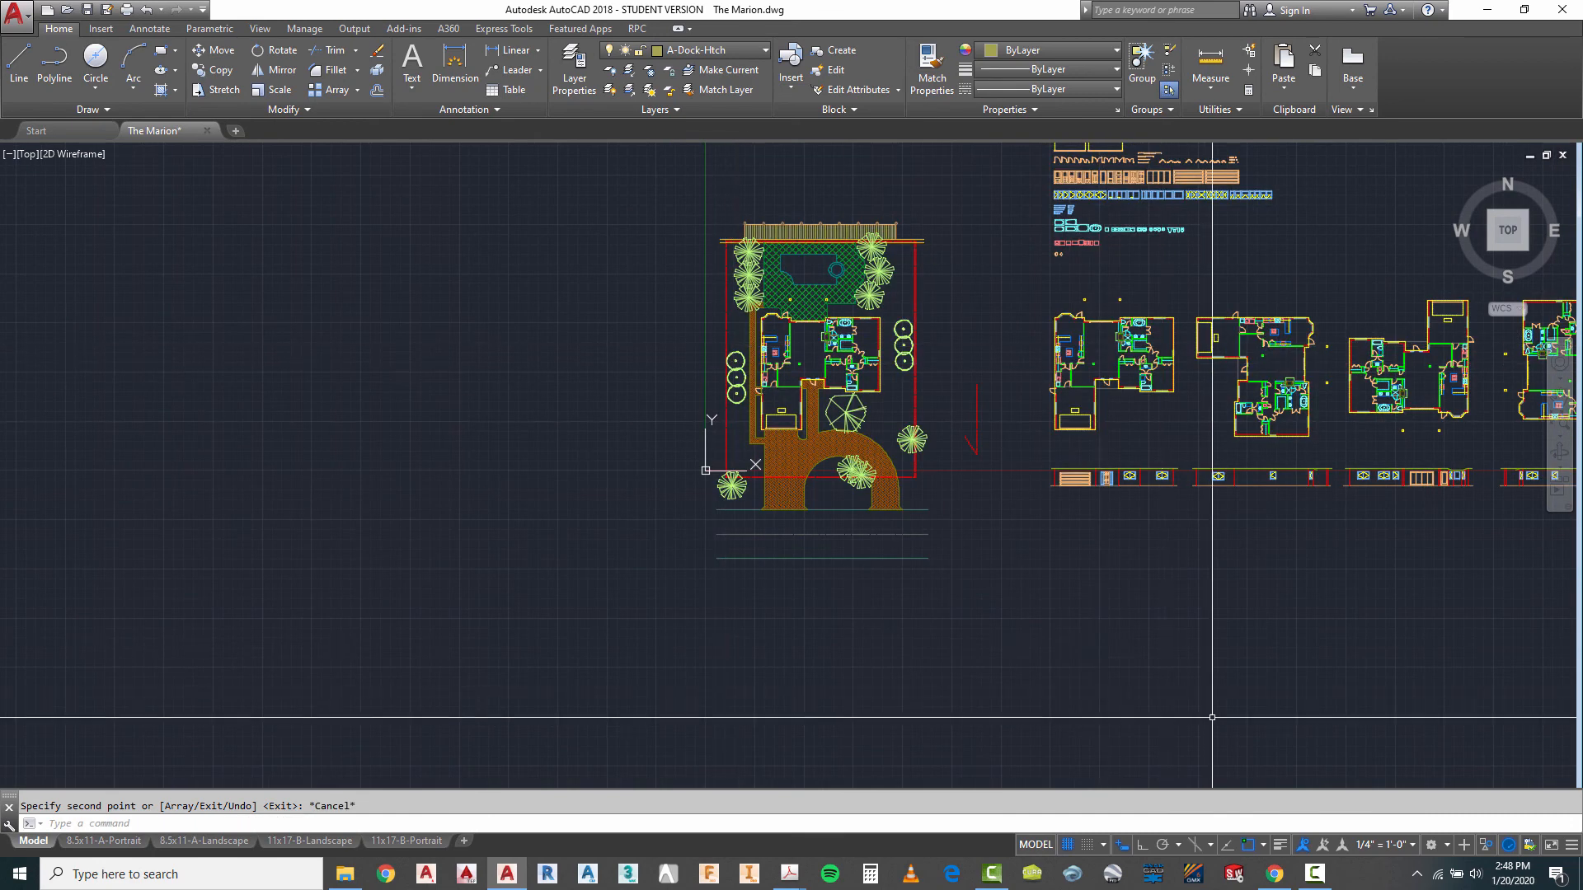
- Thaw the A-Roof, A-Roof-Slpe and A-Roof-Htch layers
scroll(818, 300, "up", 2)
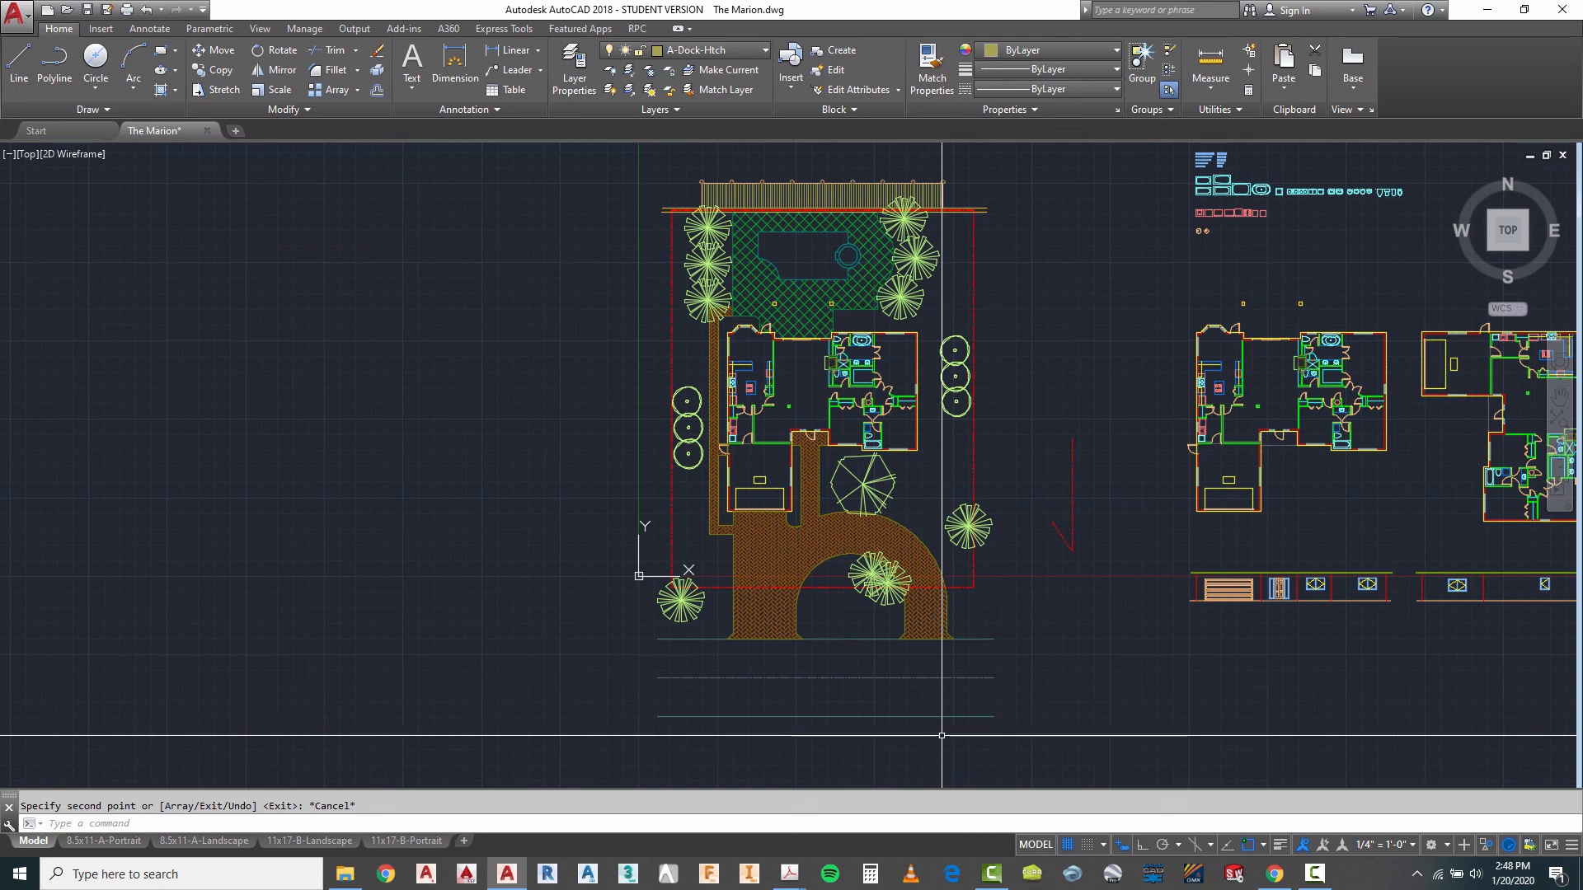
scroll(911, 240, "up", 4)
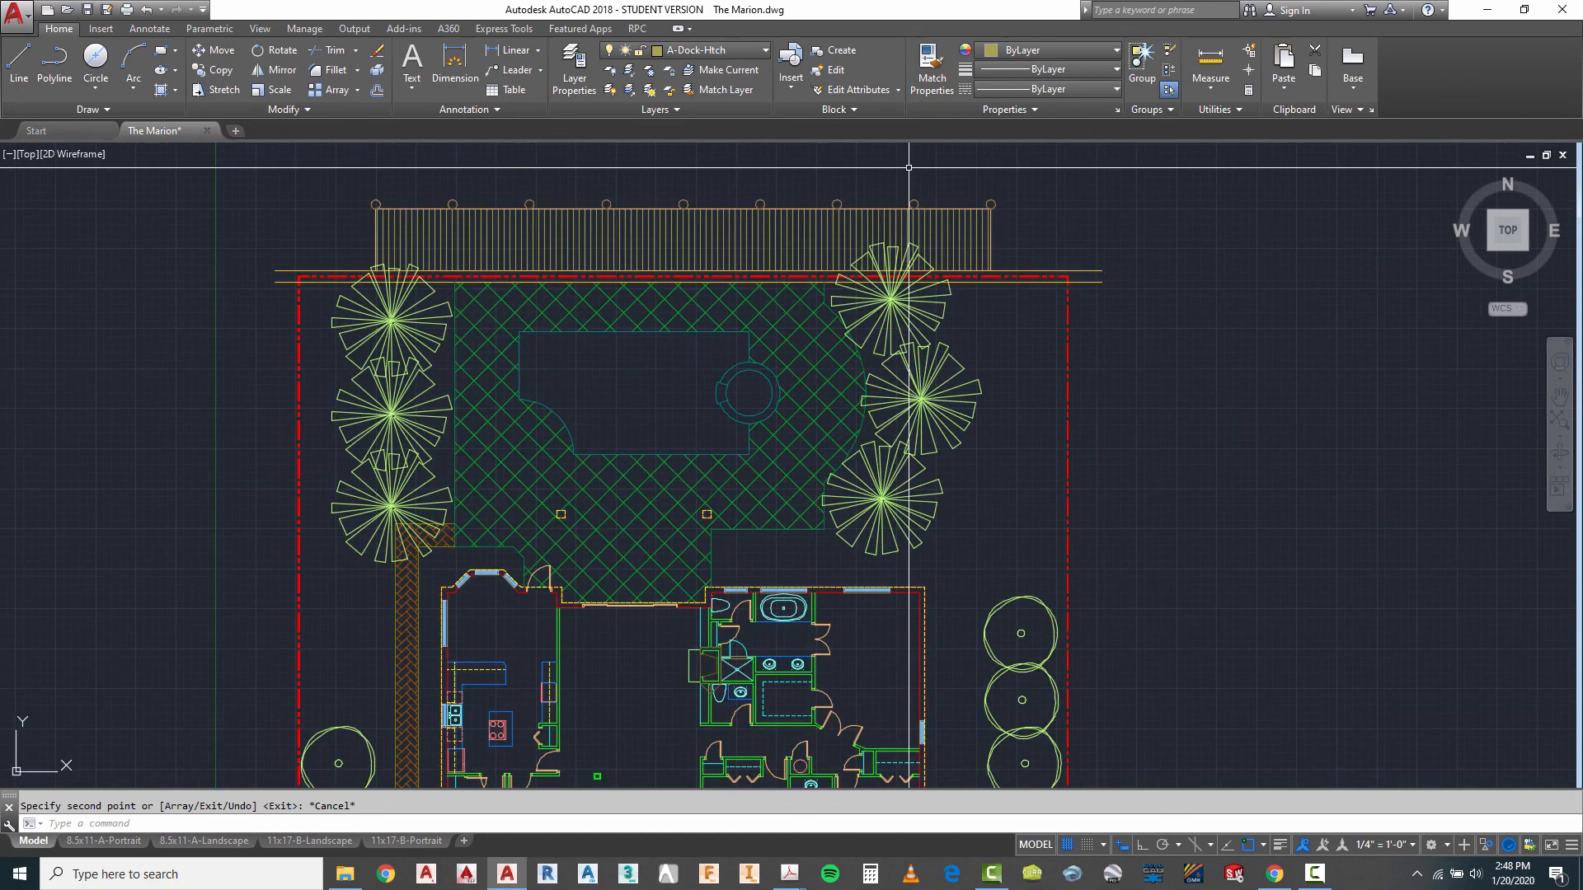
scroll(907, 239, "down", 2)
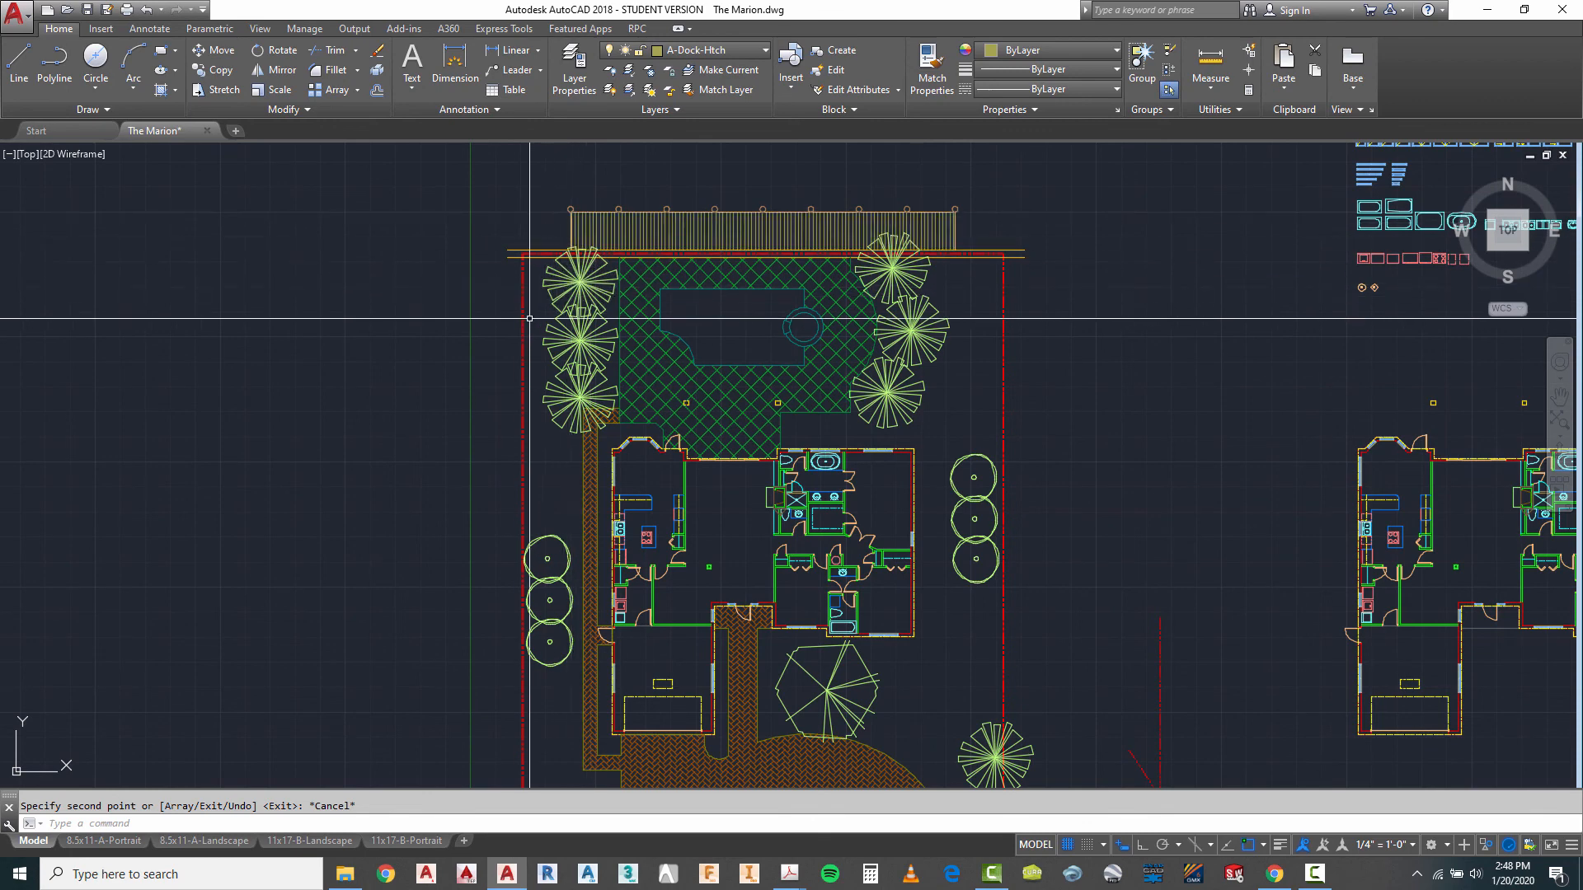
scroll(767, 189, "down", 2)
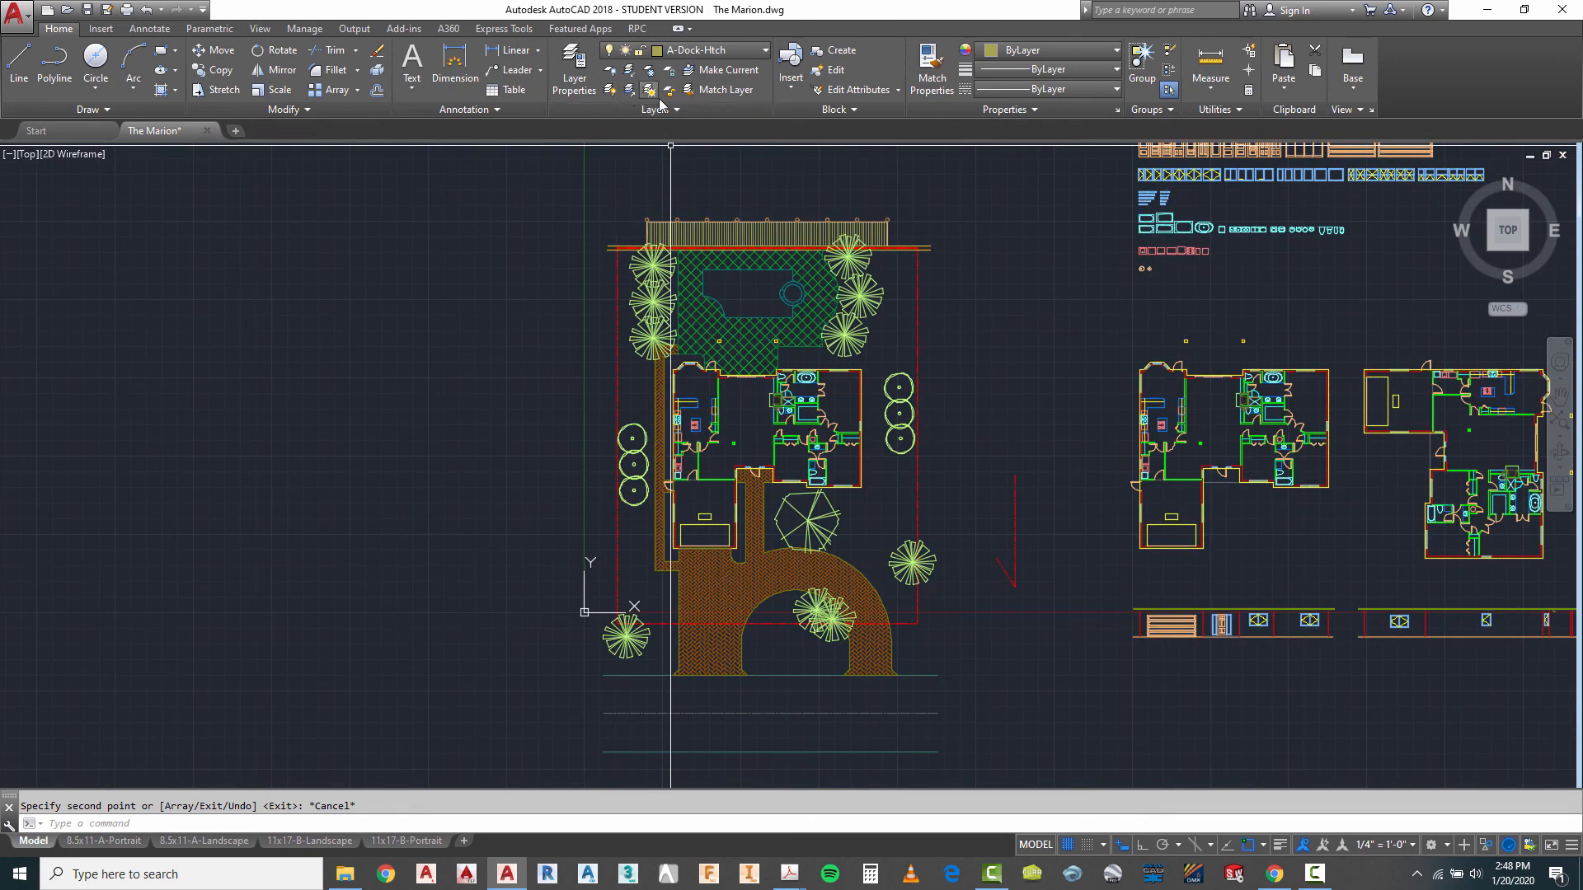
left_click(714, 51)
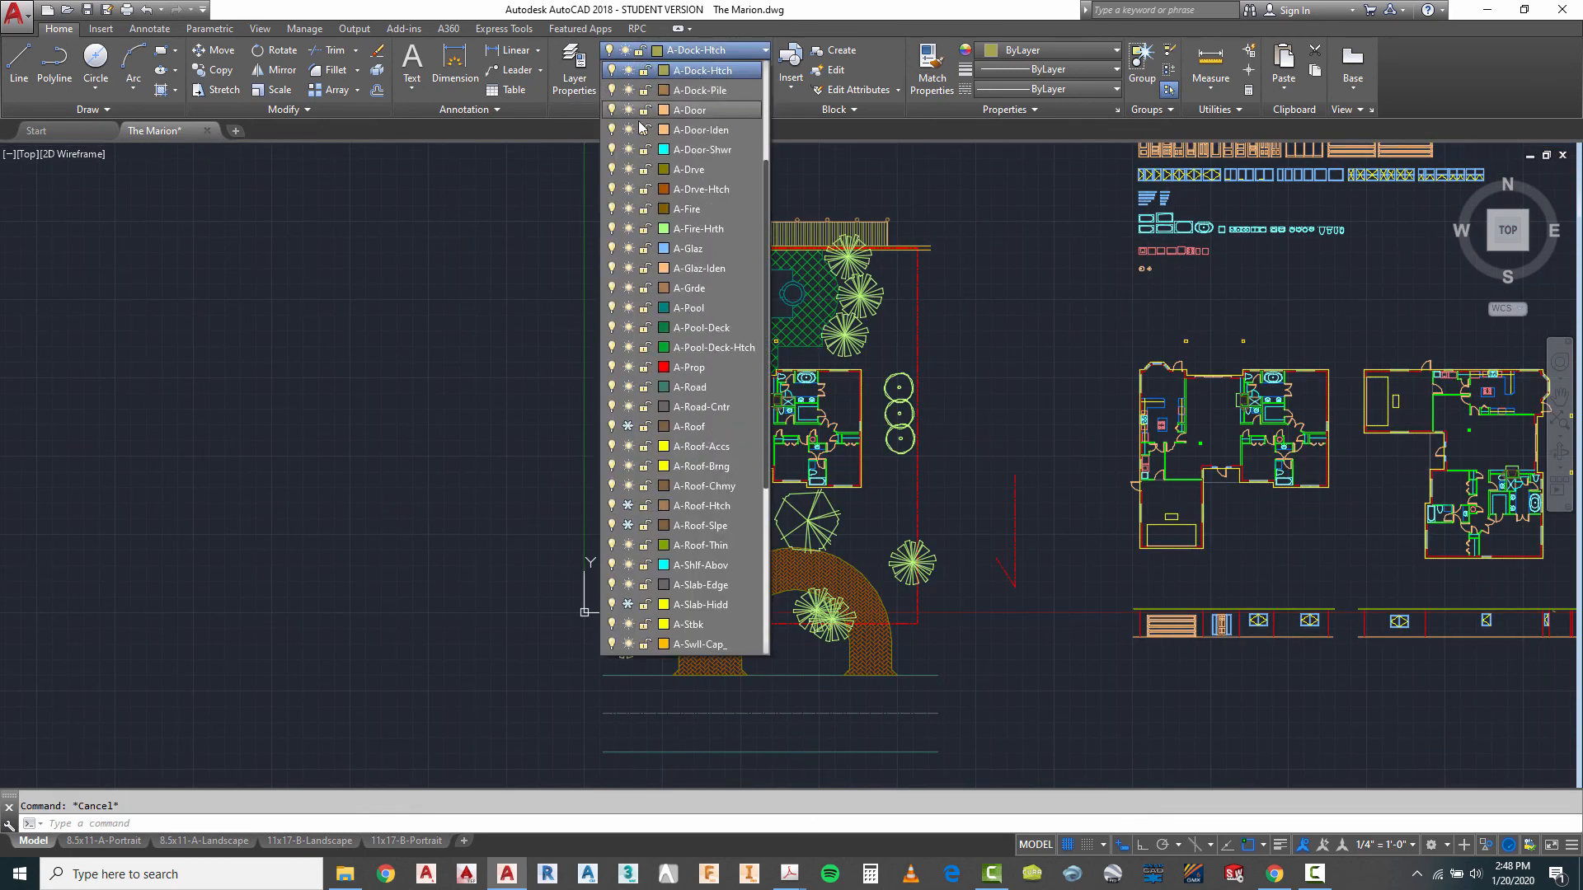
scroll(639, 125, "up", 3)
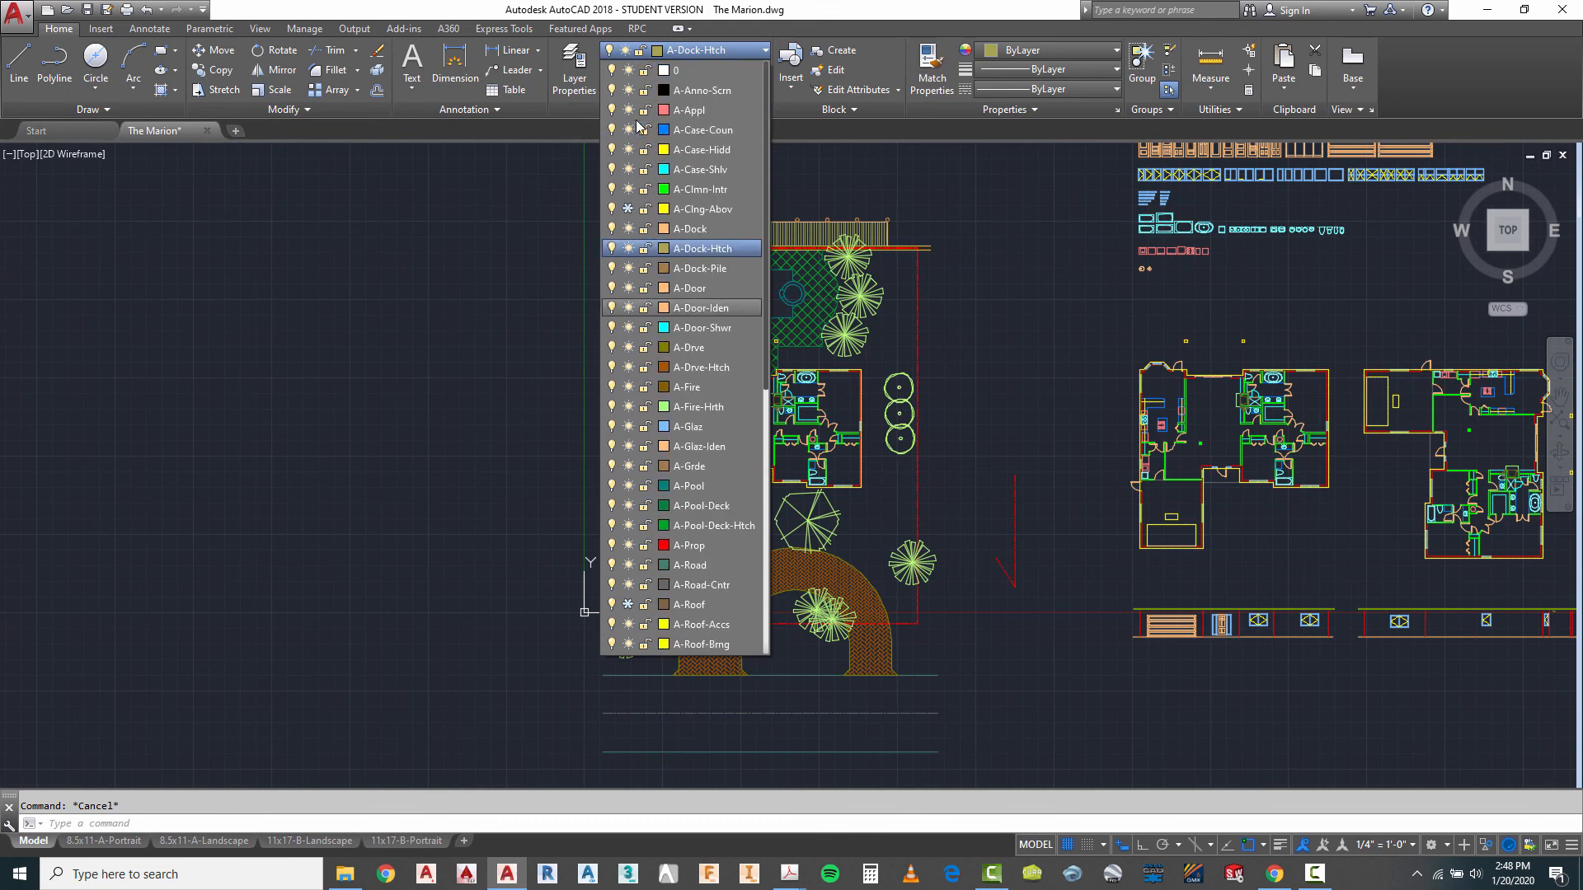
scroll(636, 120, "down", 4)
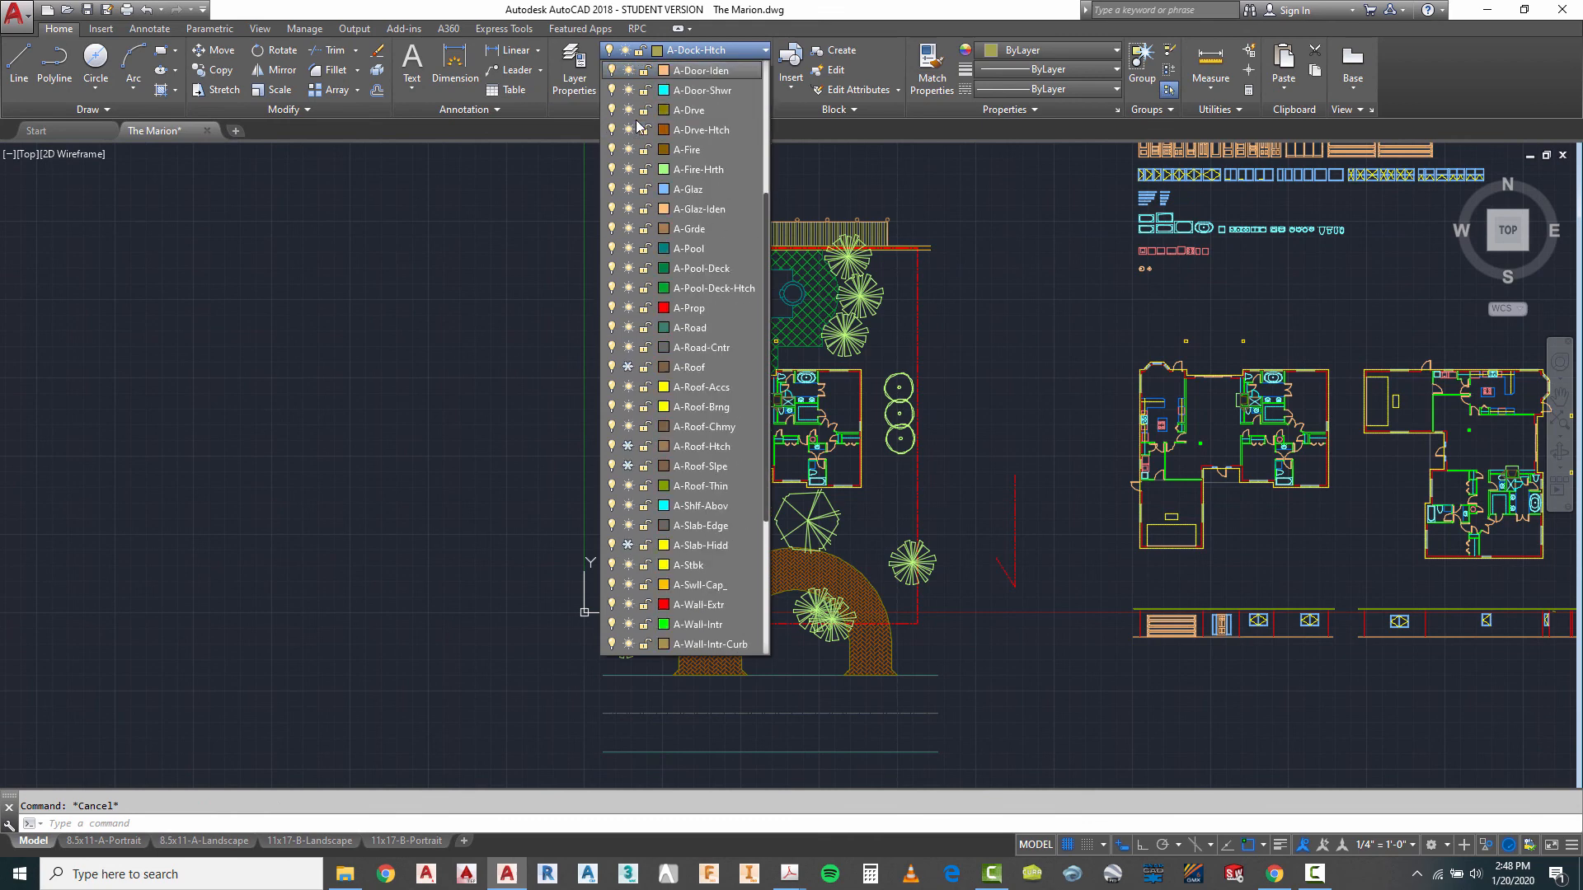
left_click(628, 367)
scroll(641, 404, "down", 2)
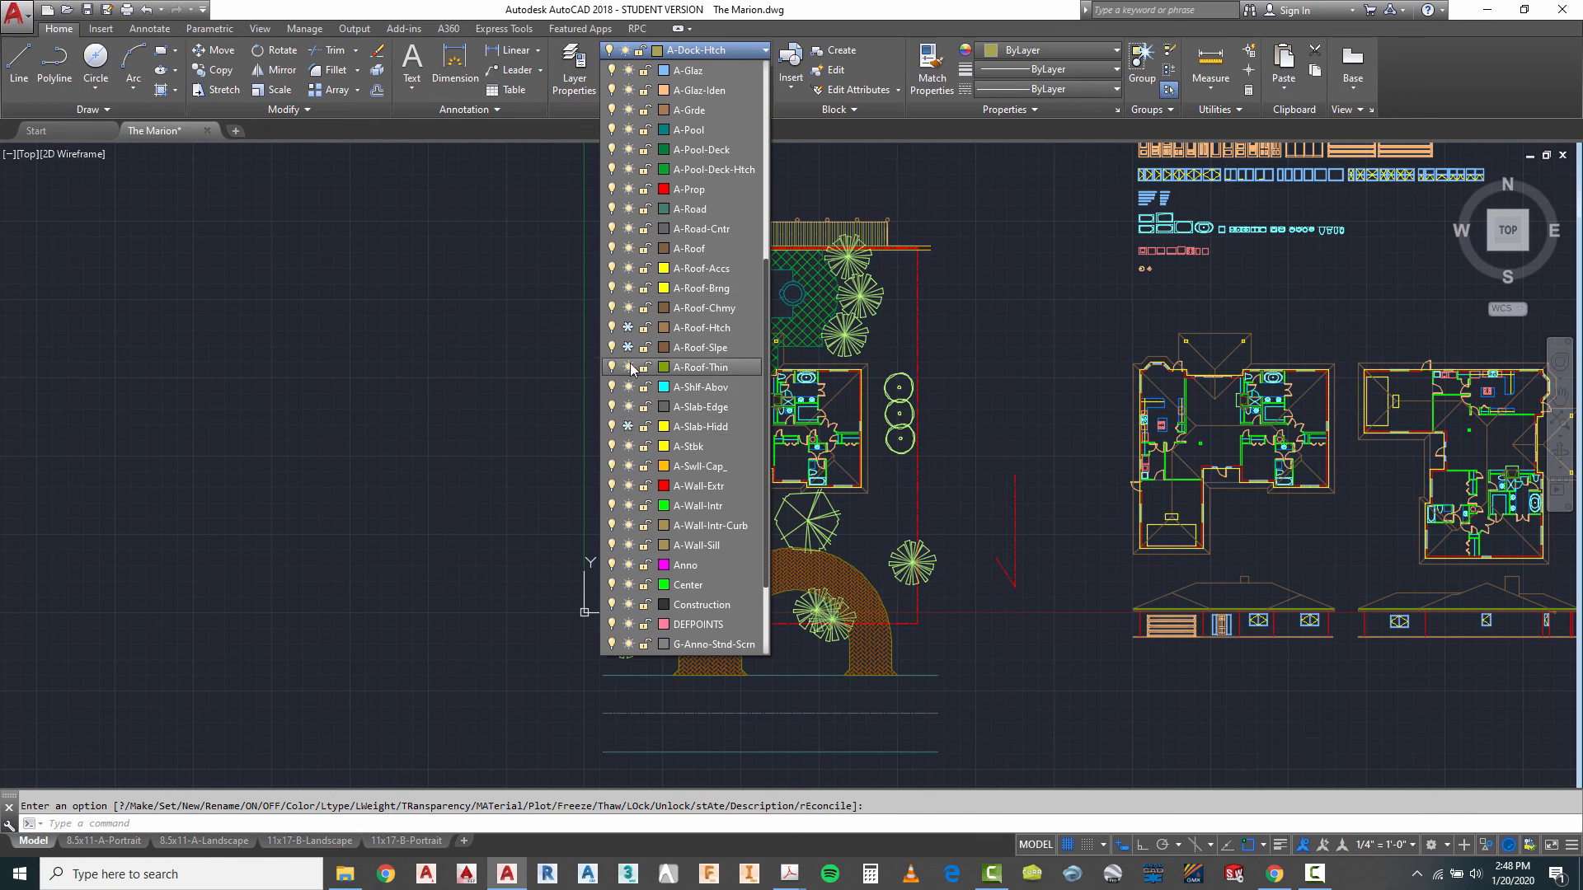
left_click(627, 327)
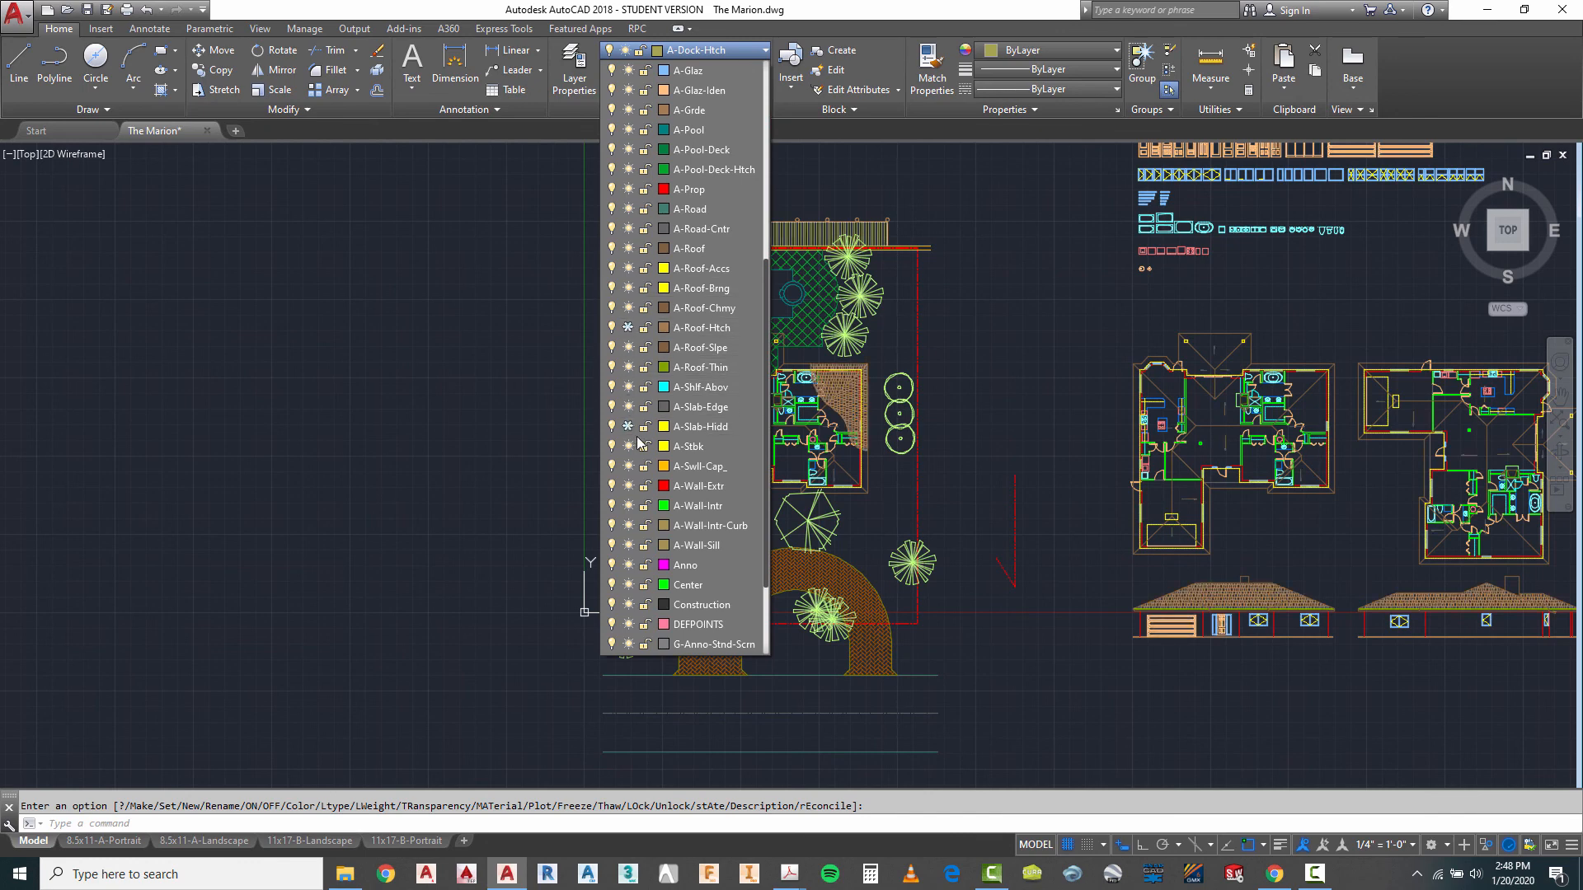
scroll(648, 545, "down", 1)
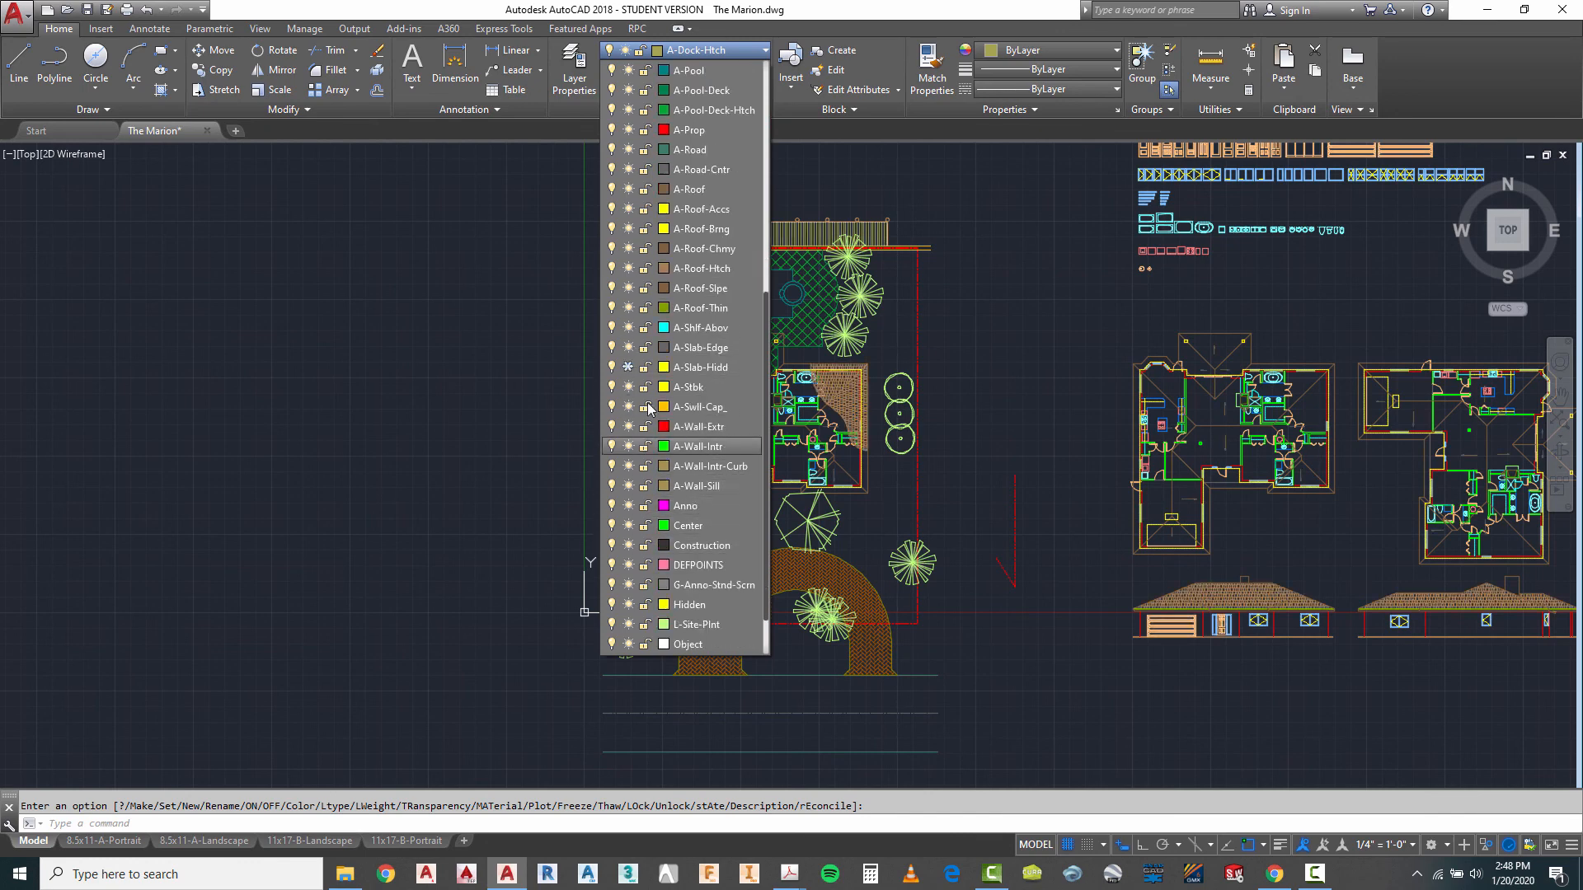